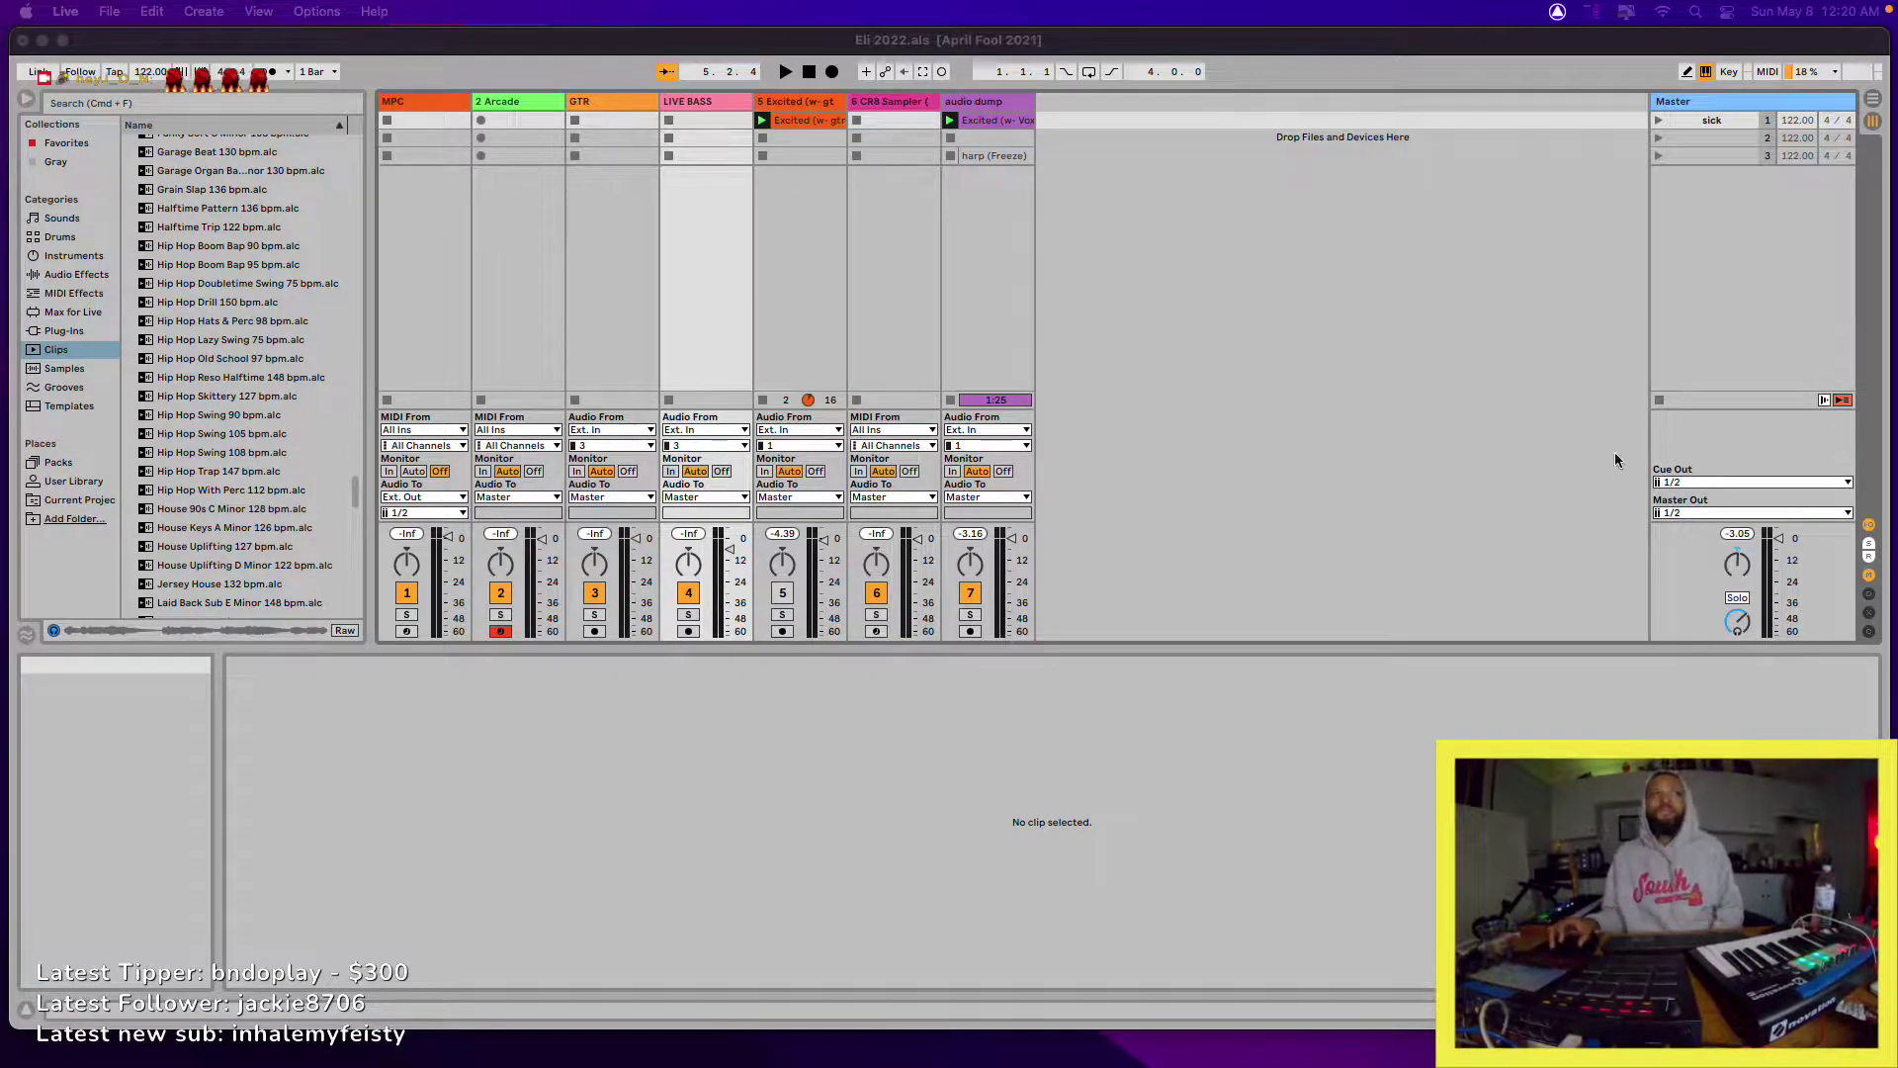
- Select the CR8 Sampler track, show its devices, and open the sampler's plug-in window
left_click(1331, 271)
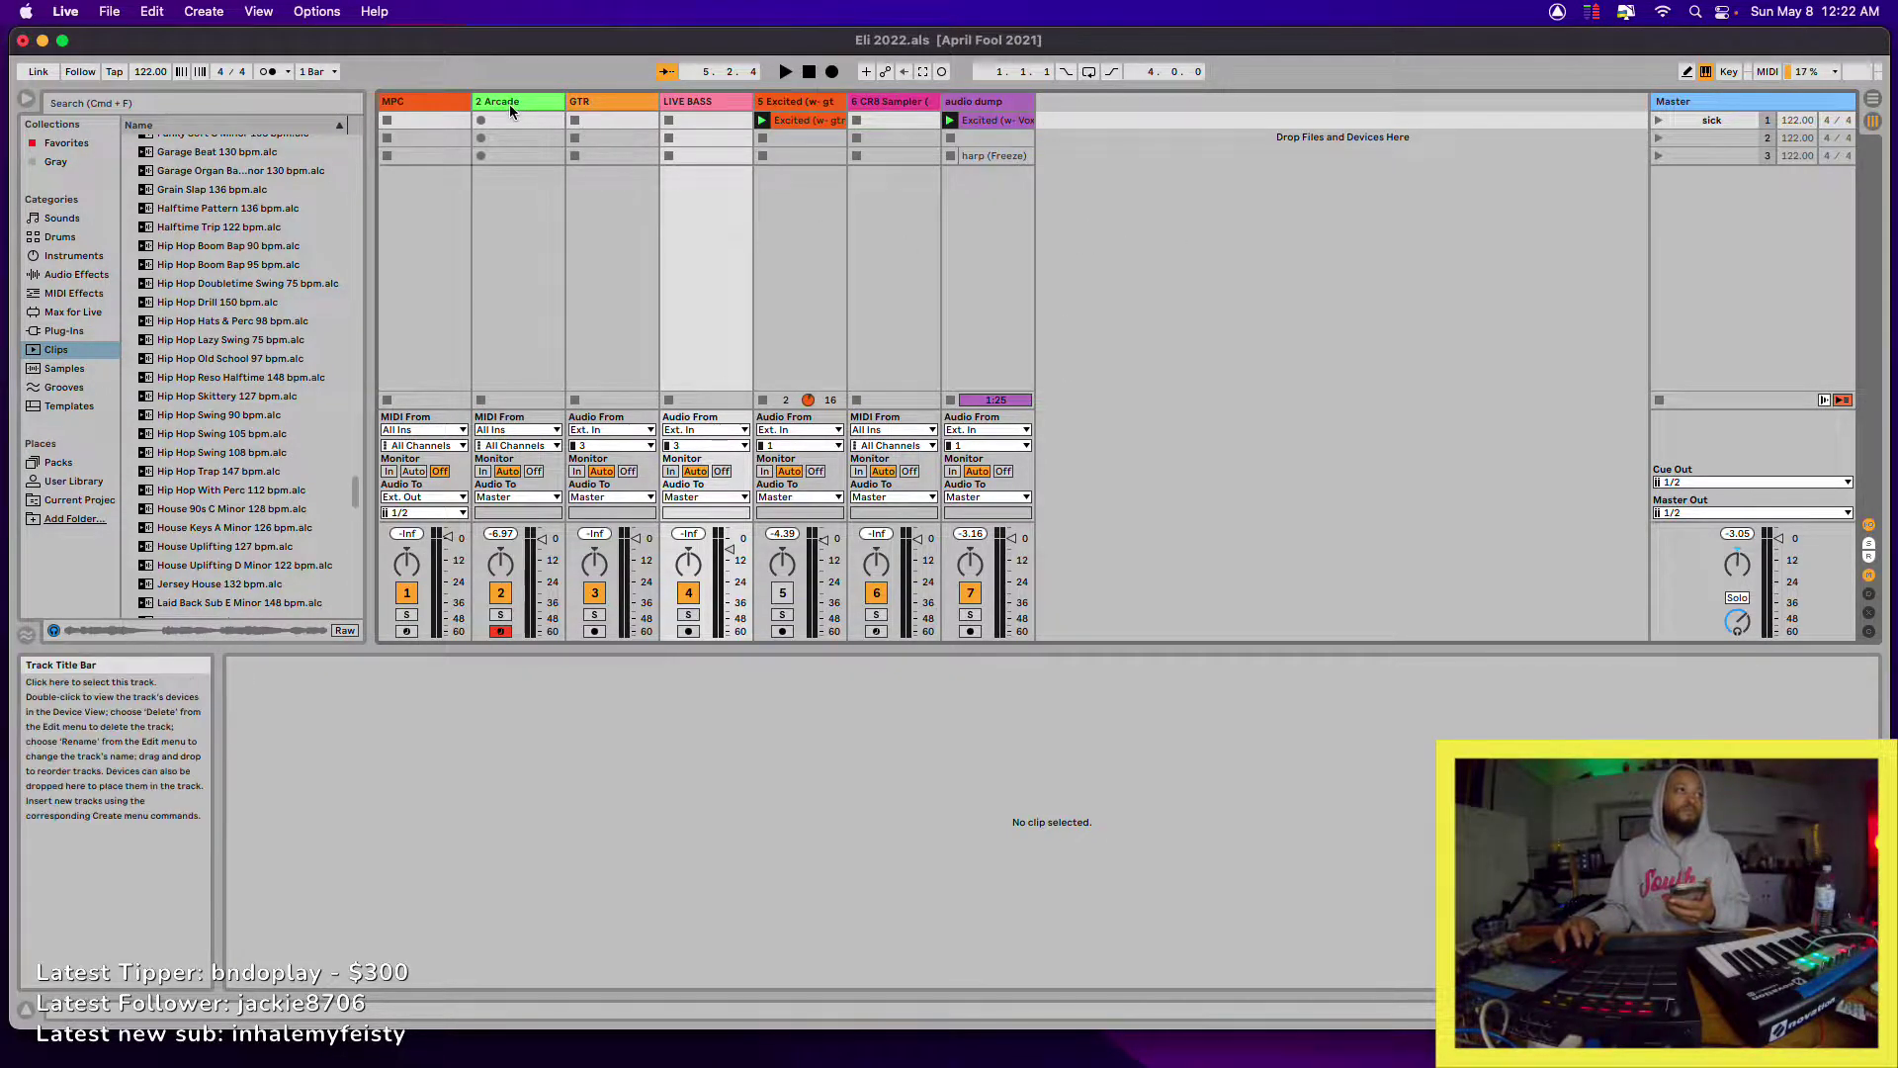
left_click(916, 103)
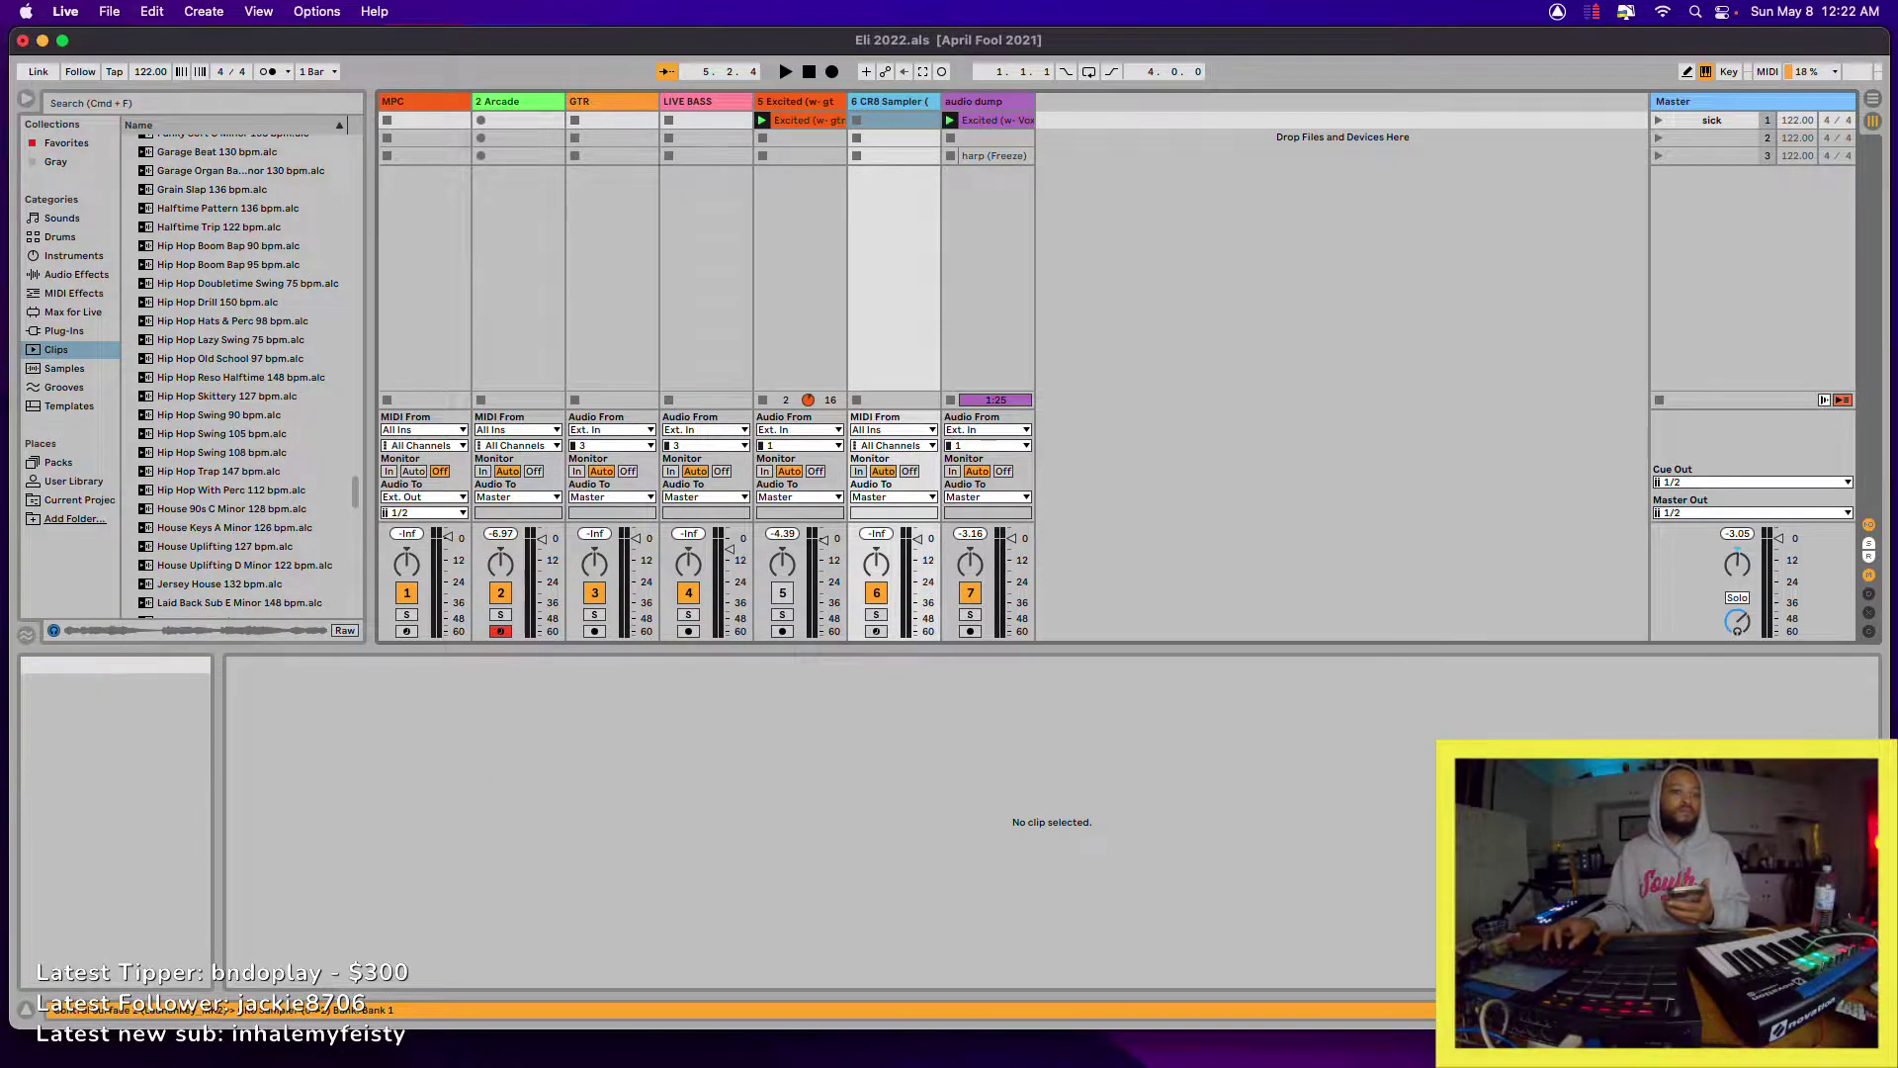
left_click(1780, 1009)
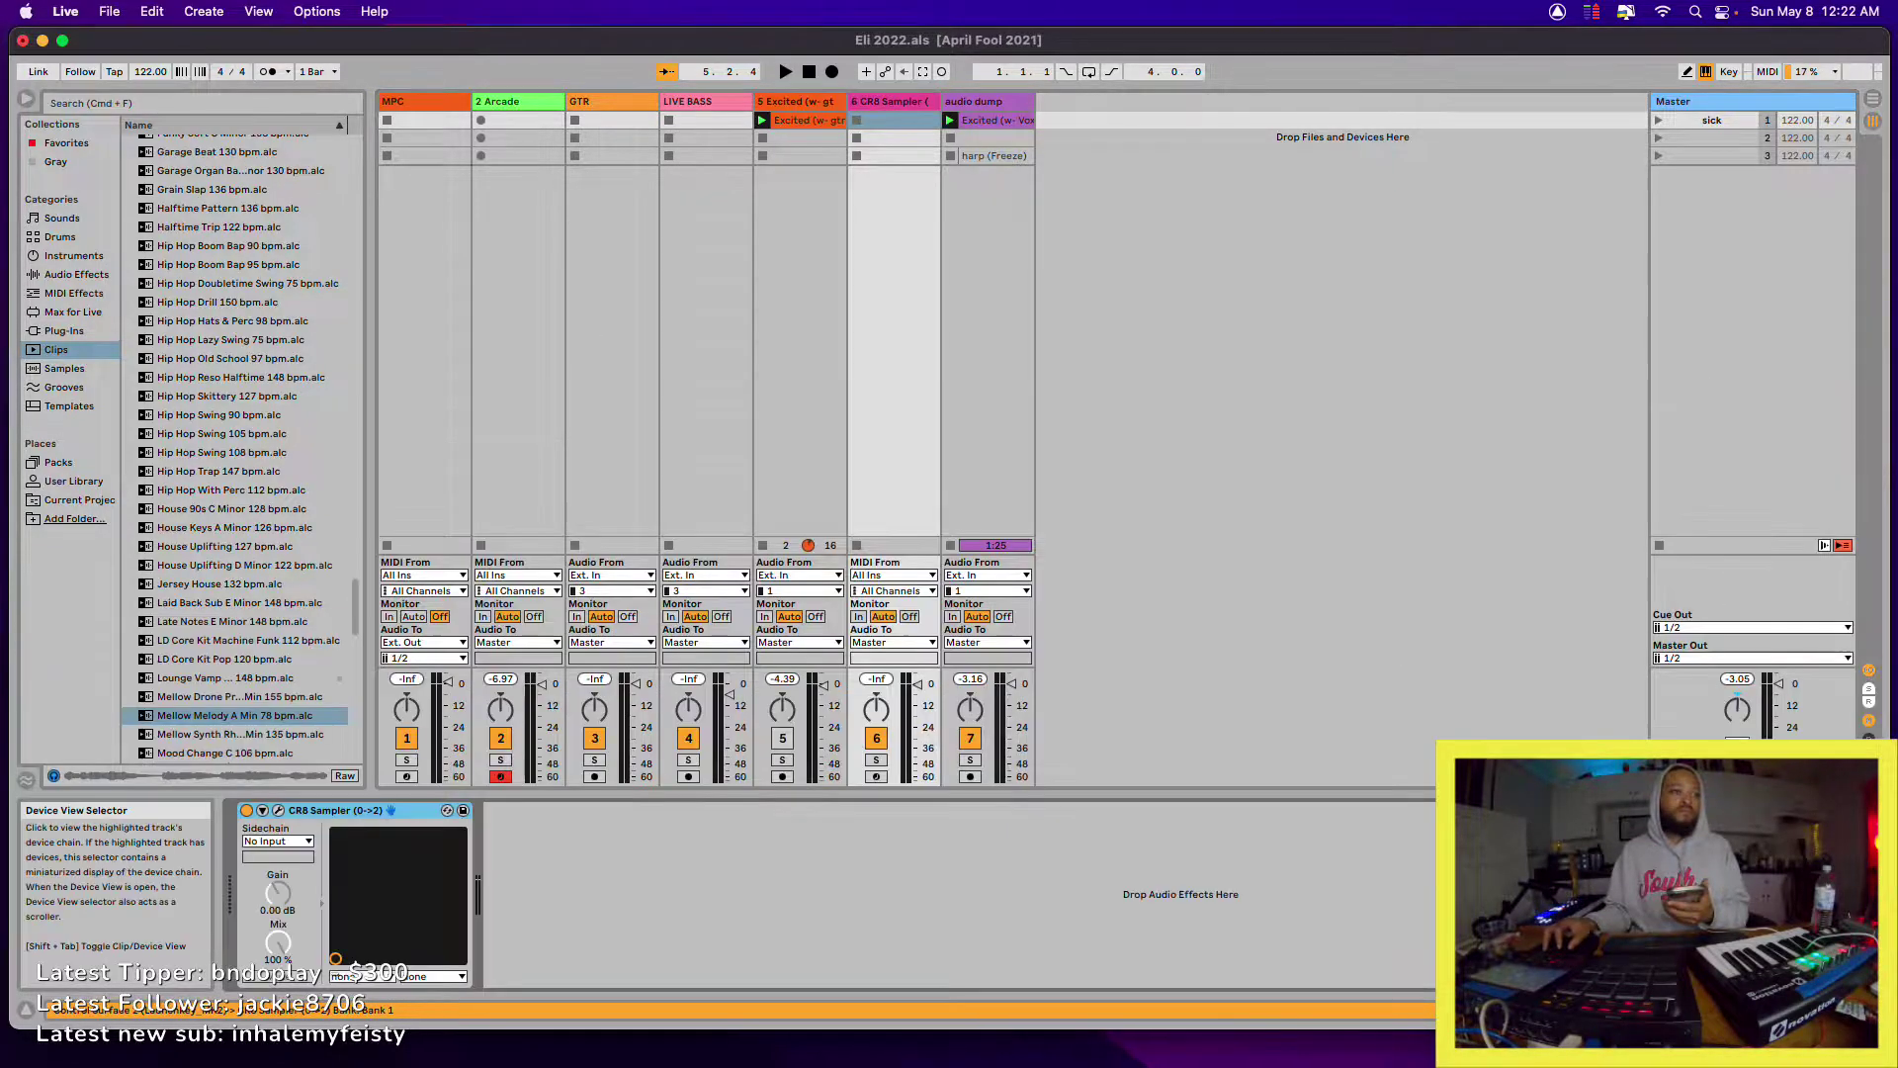
left_click(278, 809)
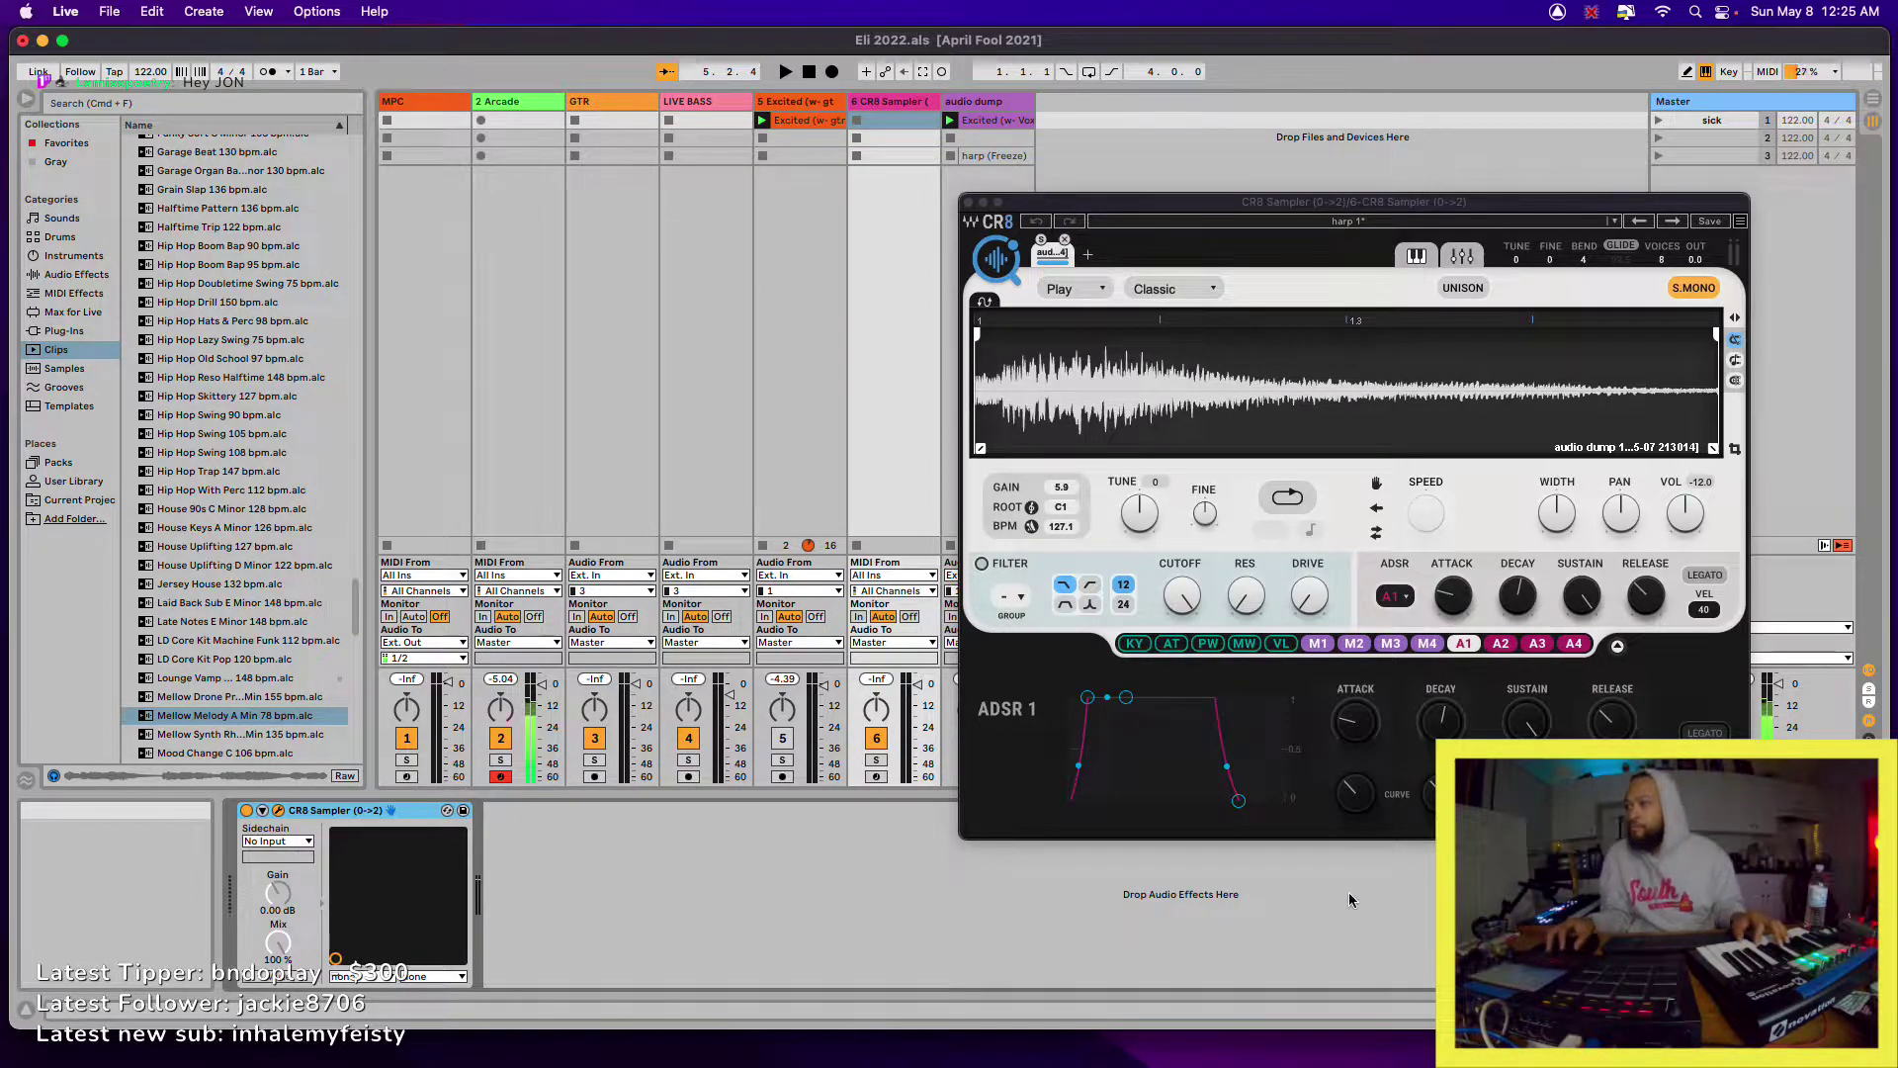
- Return to the Live set and launch the scene named sick
key("super+Tab")
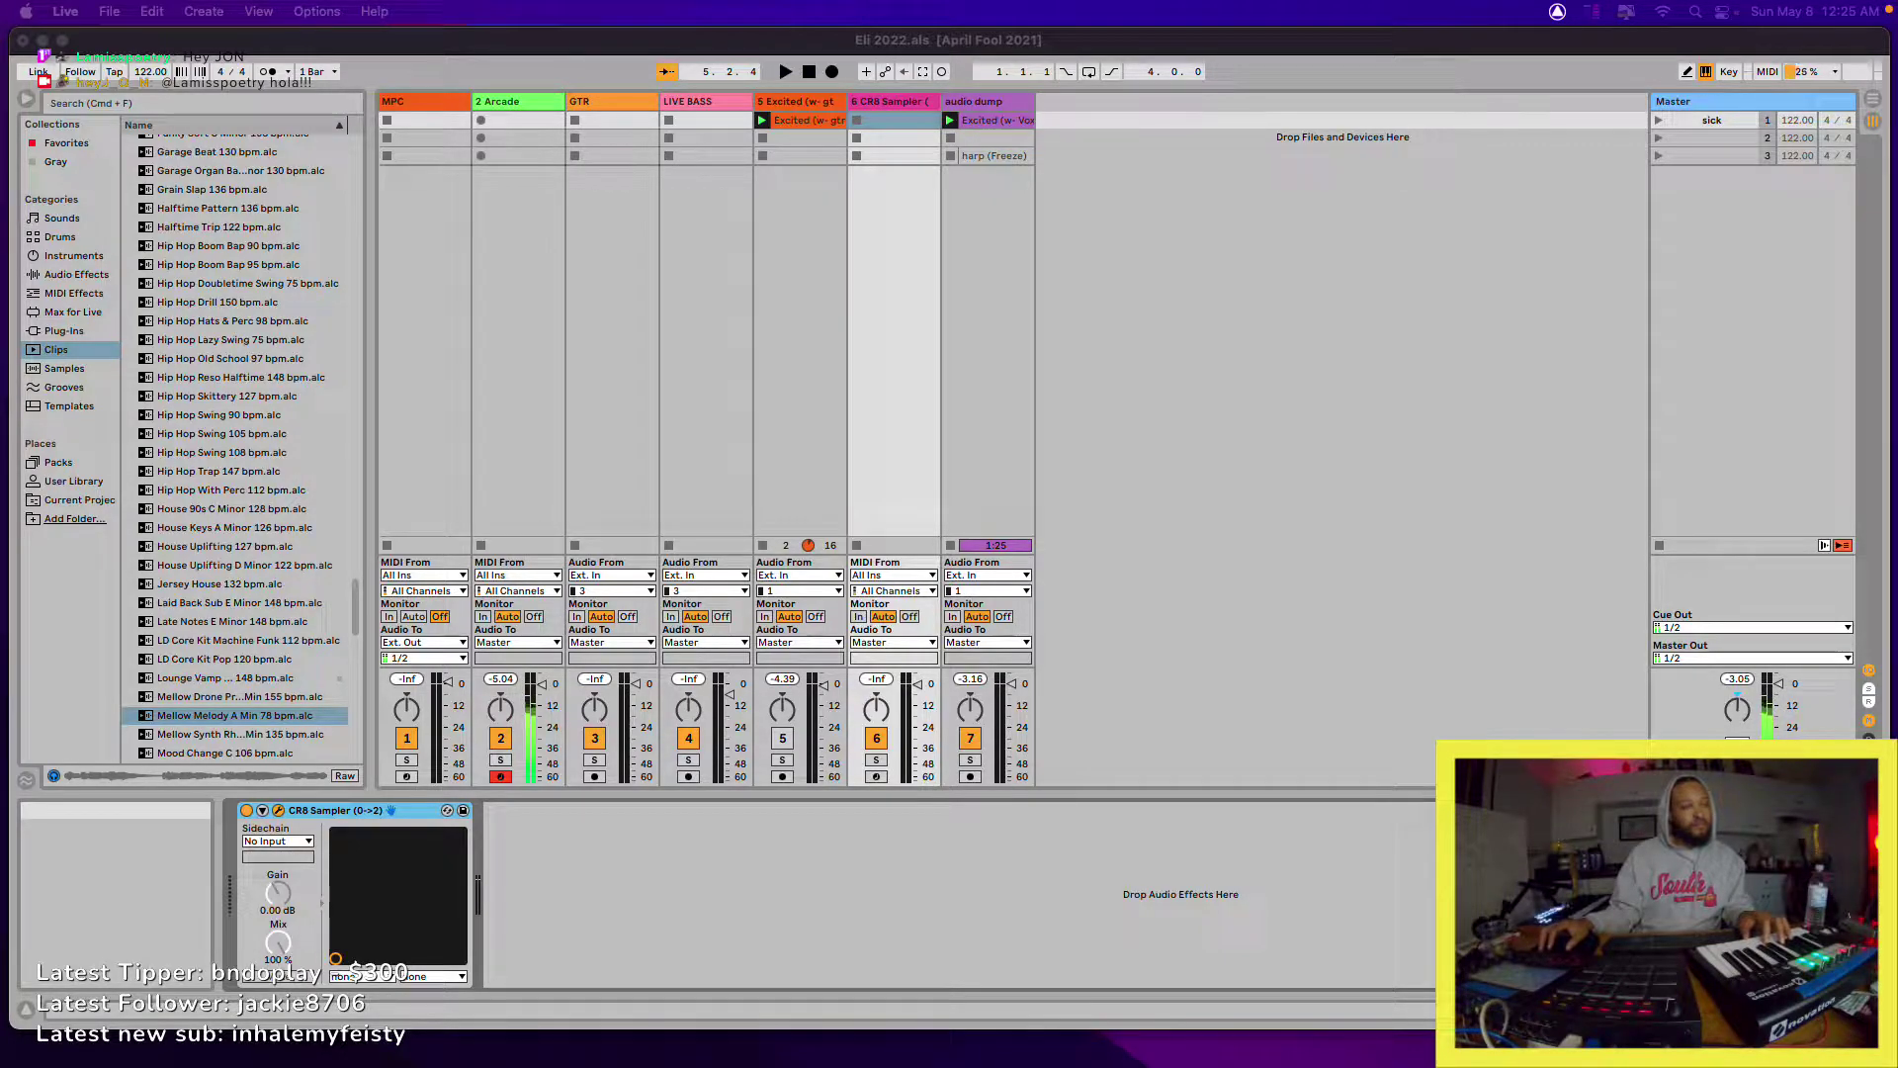
left_click(1368, 292)
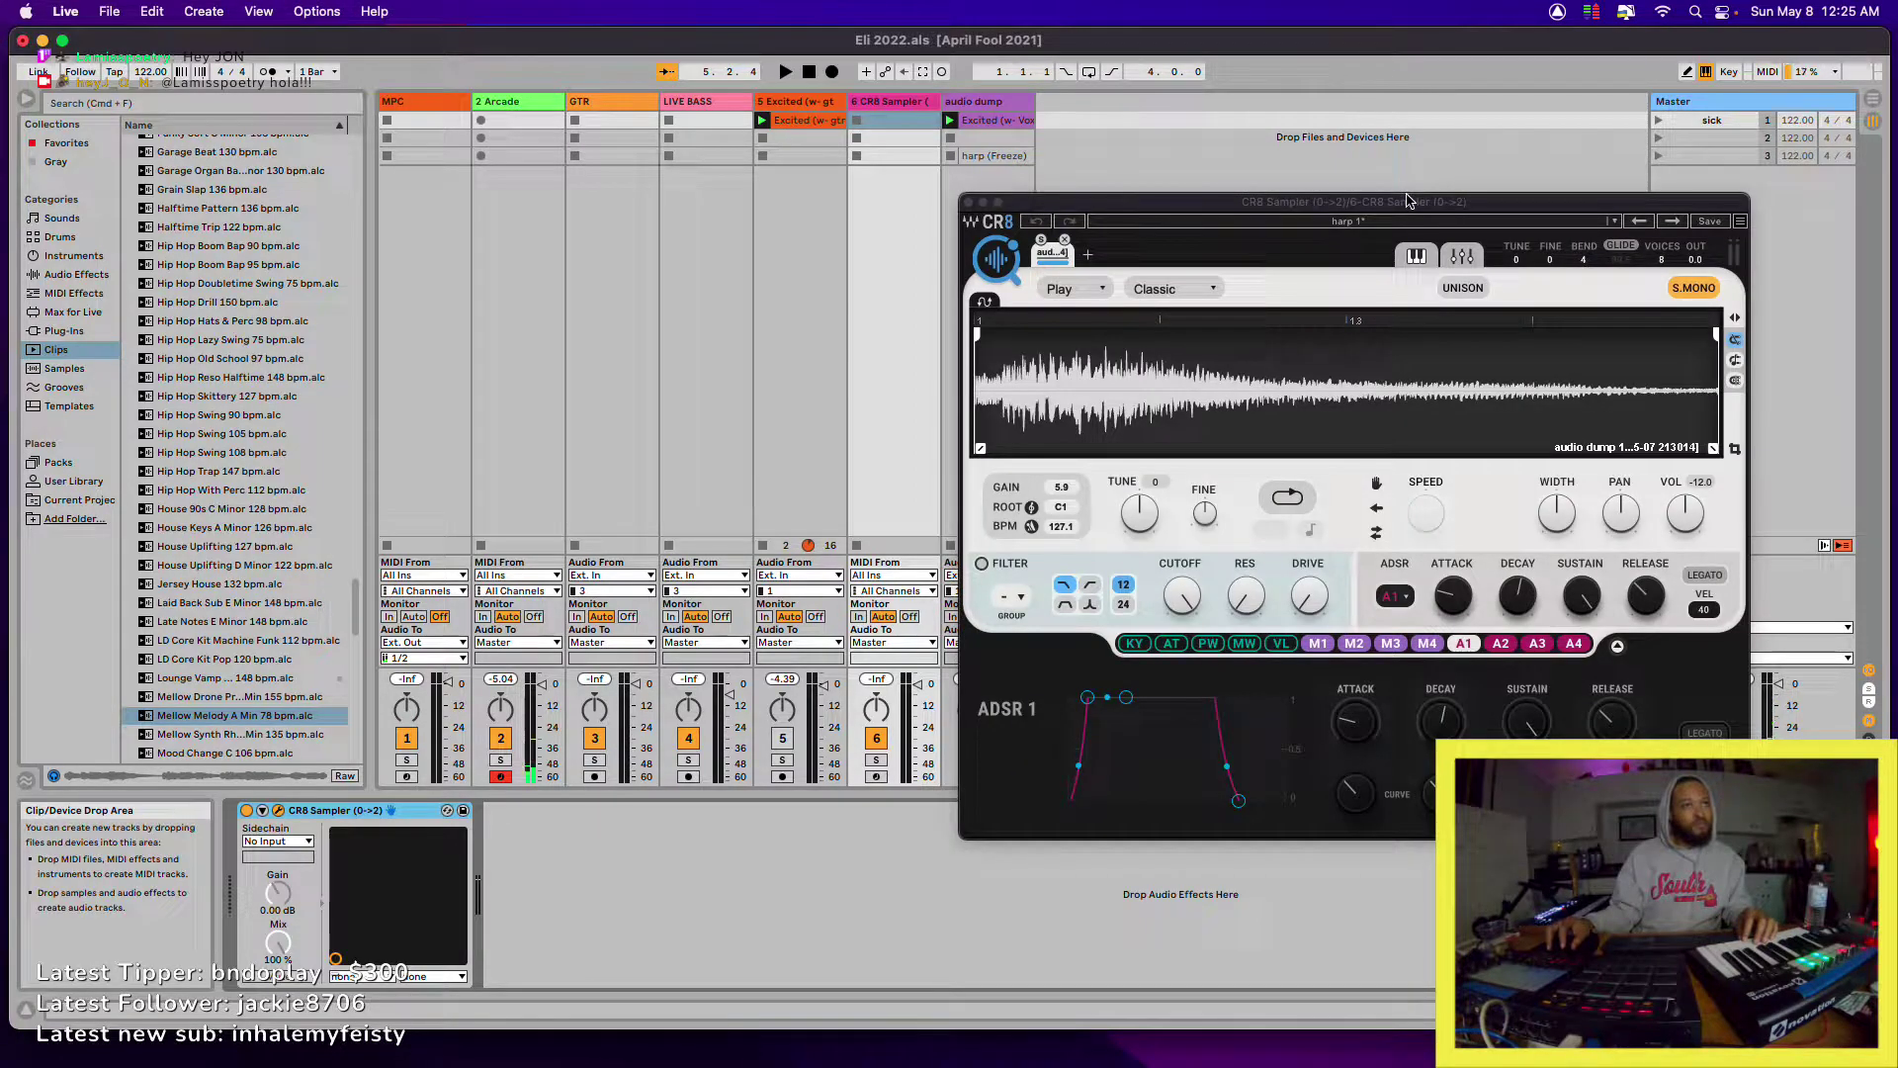
left_click(1713, 121)
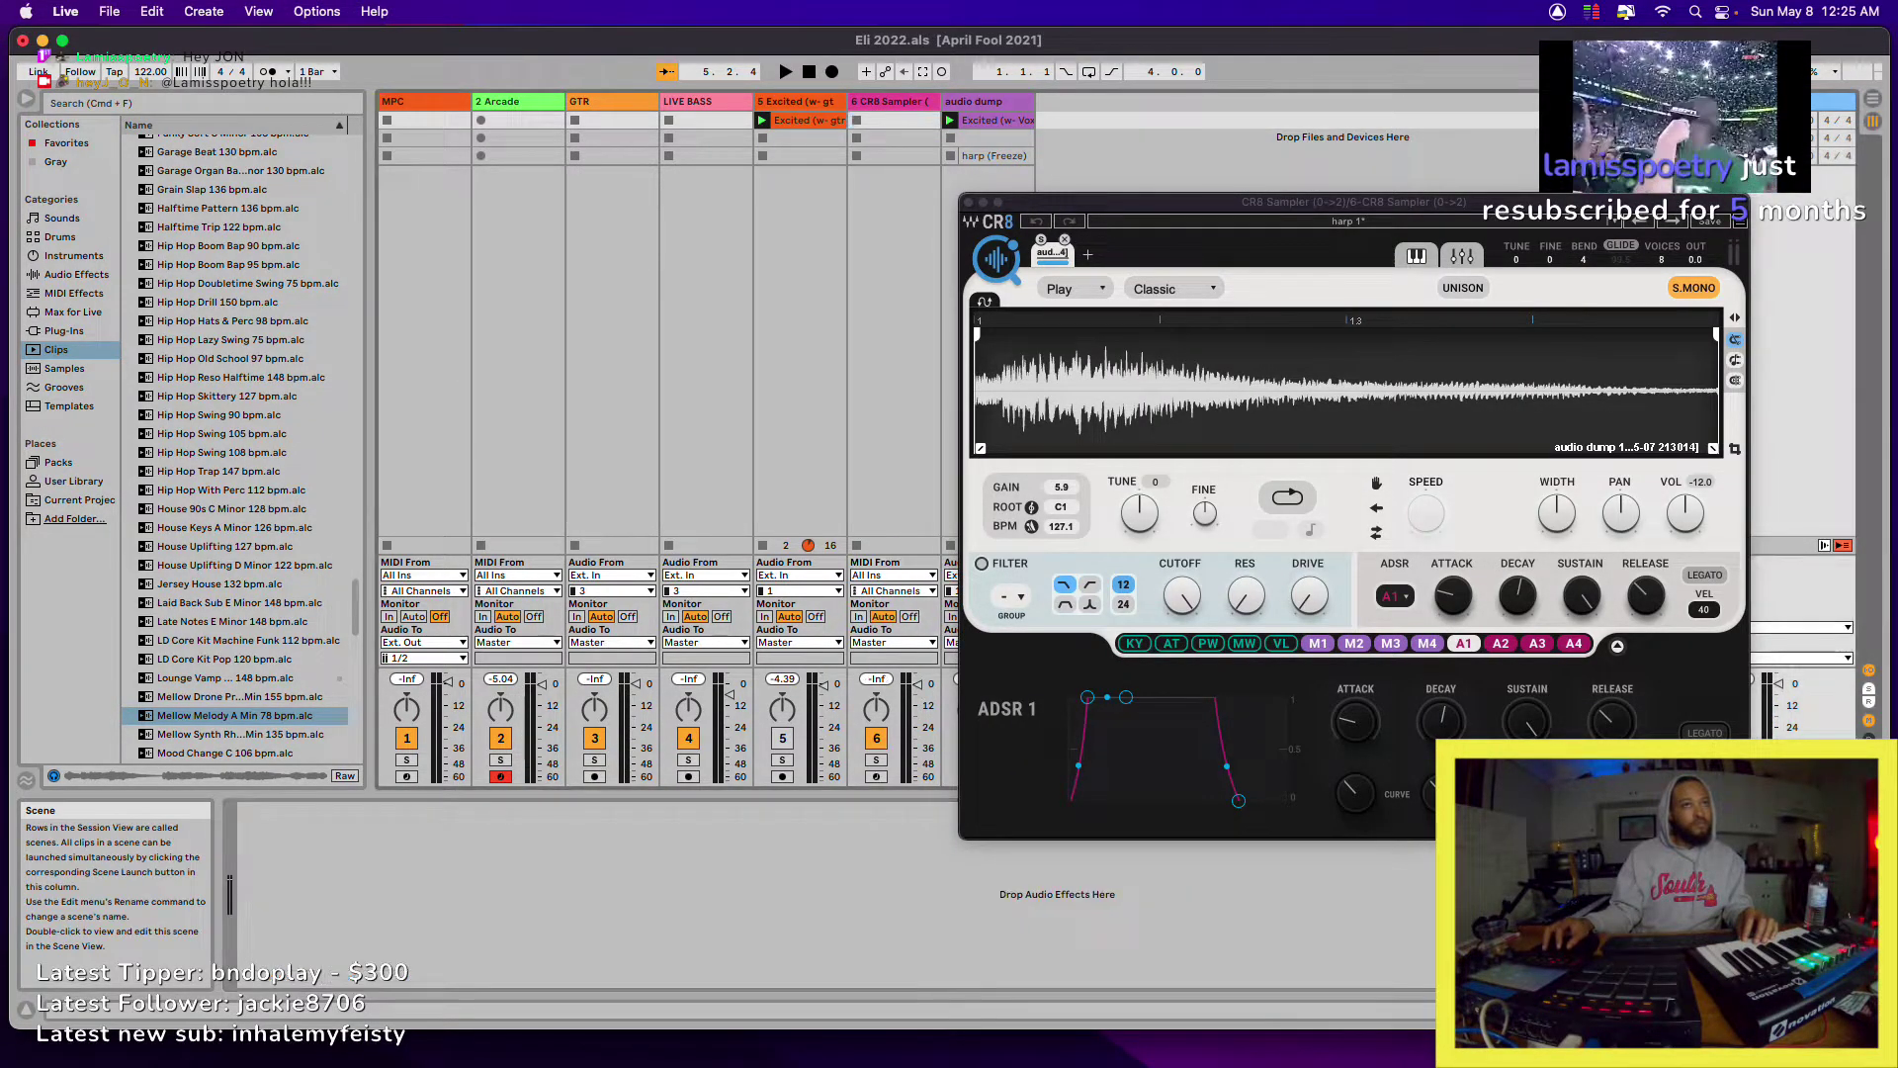
key("Return")
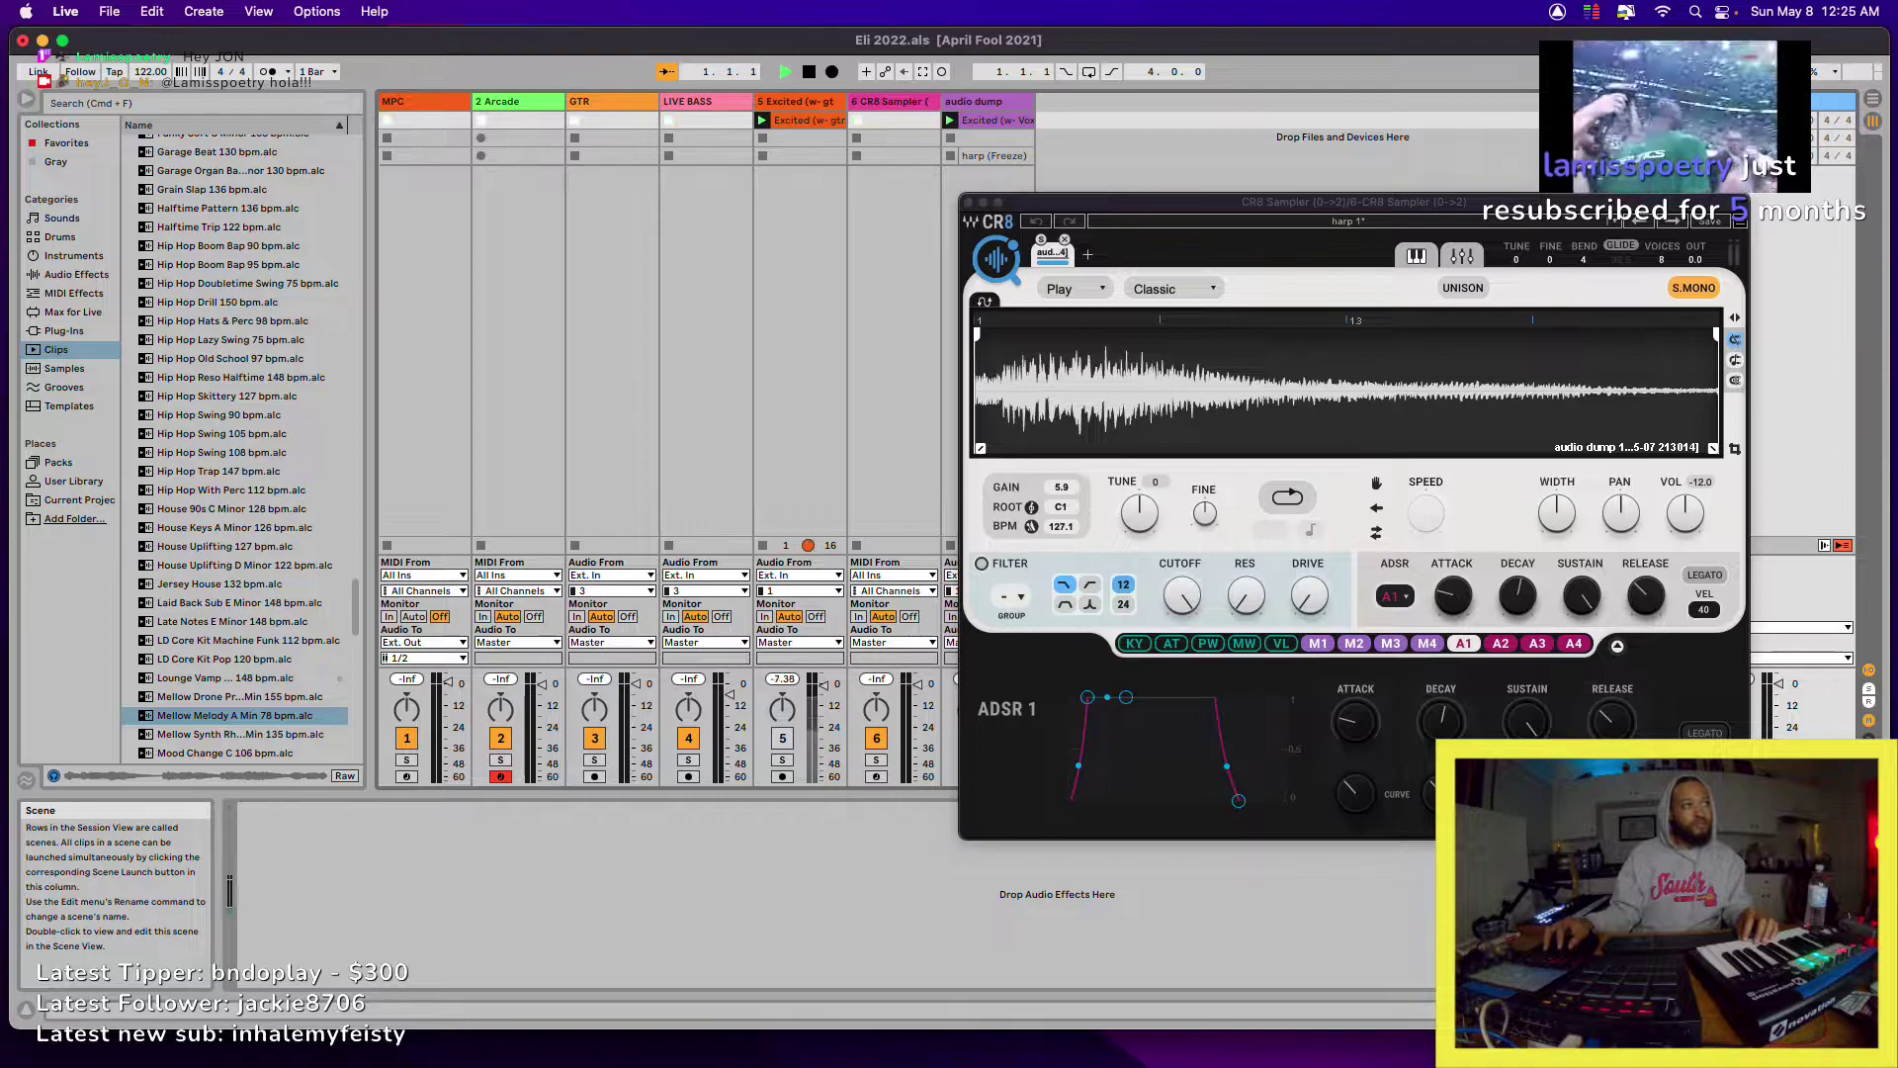
- Open the Arcade plug-in on the Arcade track, reposition its window, and load the Expired Dreams kit
left_click(506, 105)
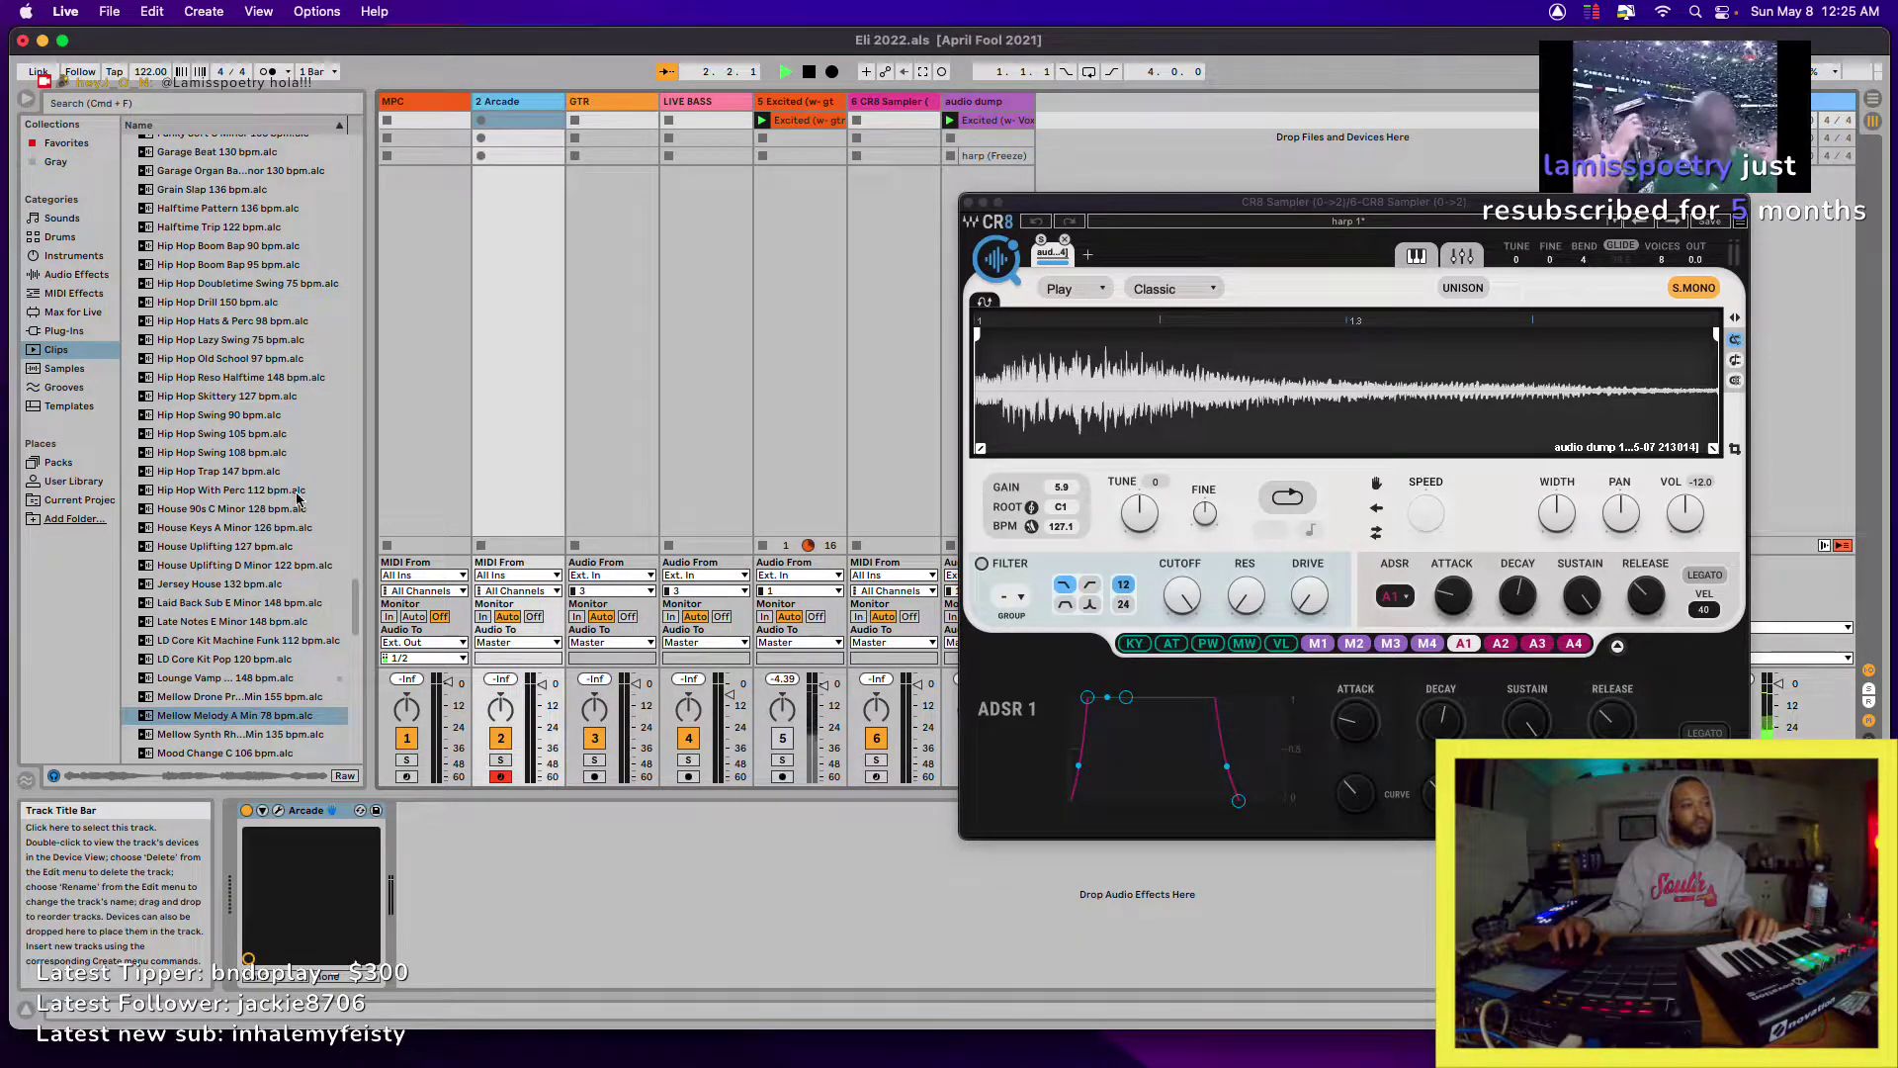
left_click(279, 813)
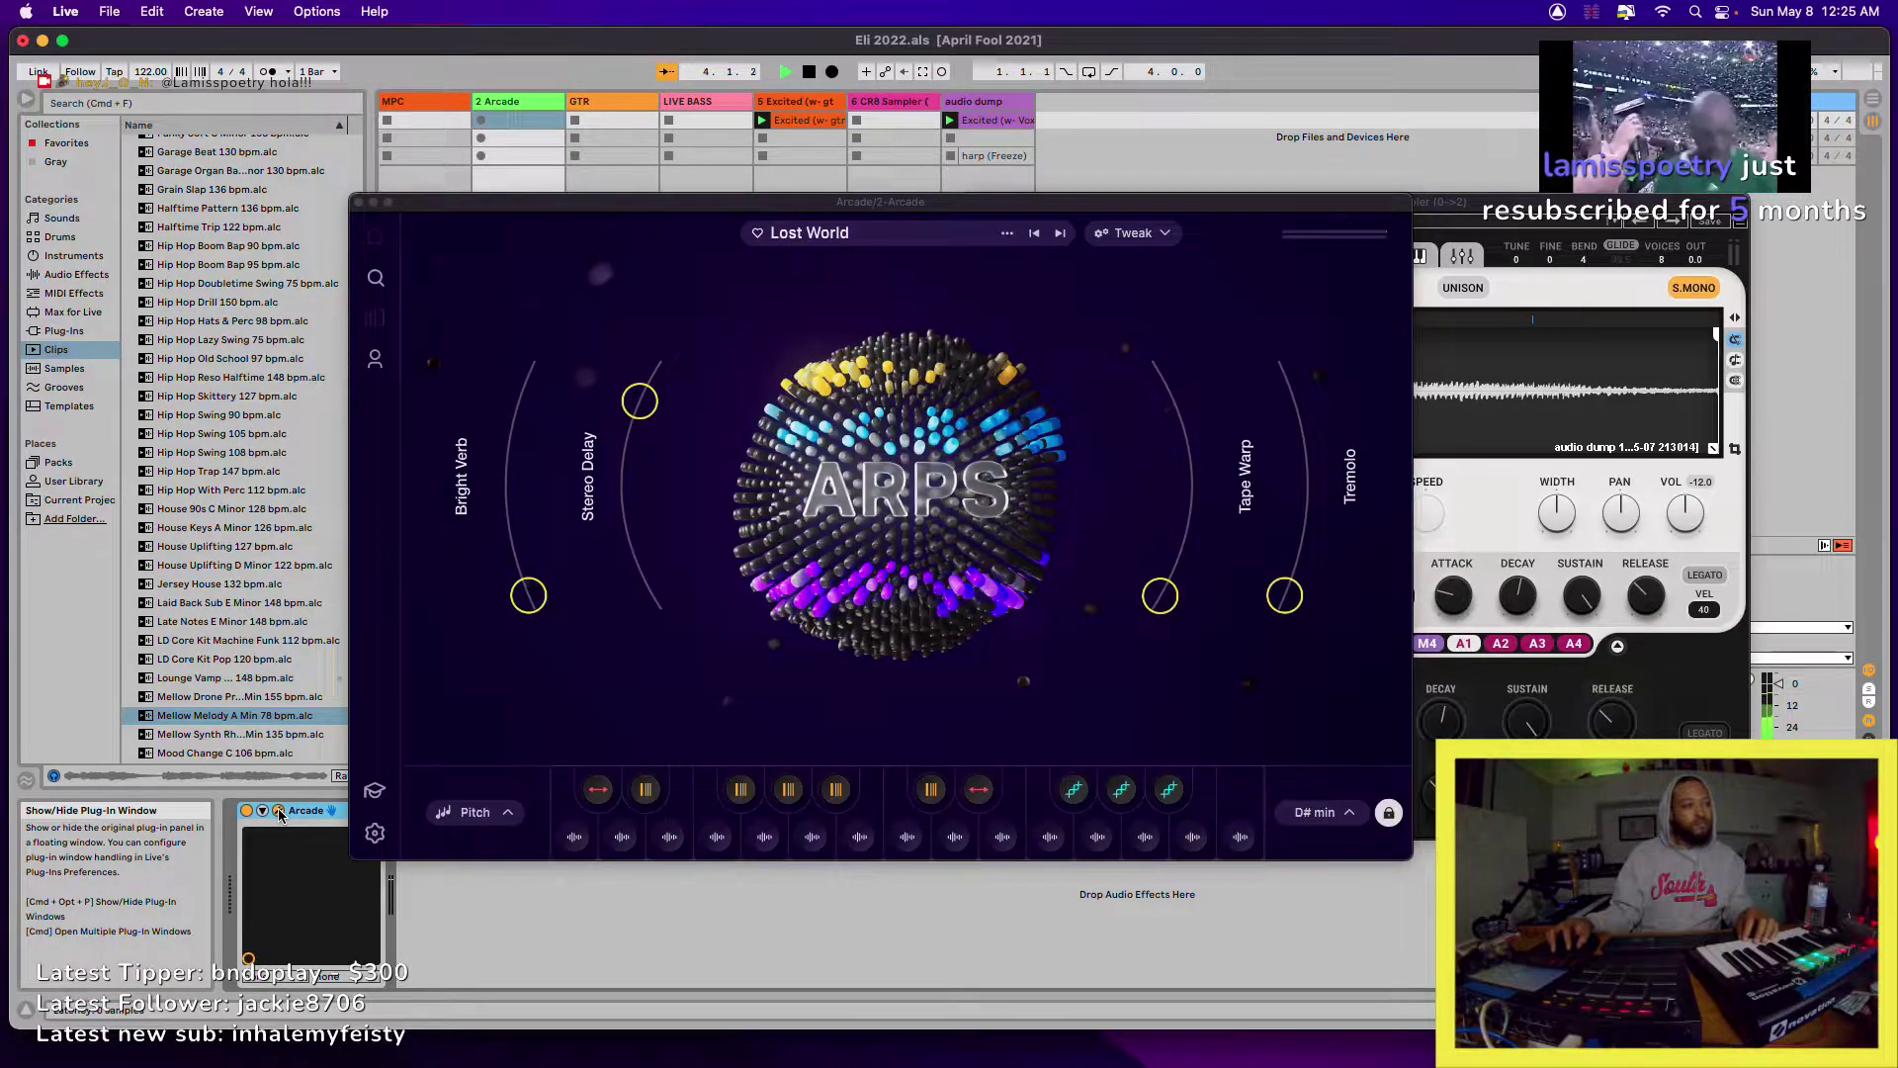
left_click_drag(700, 204, 432, 265)
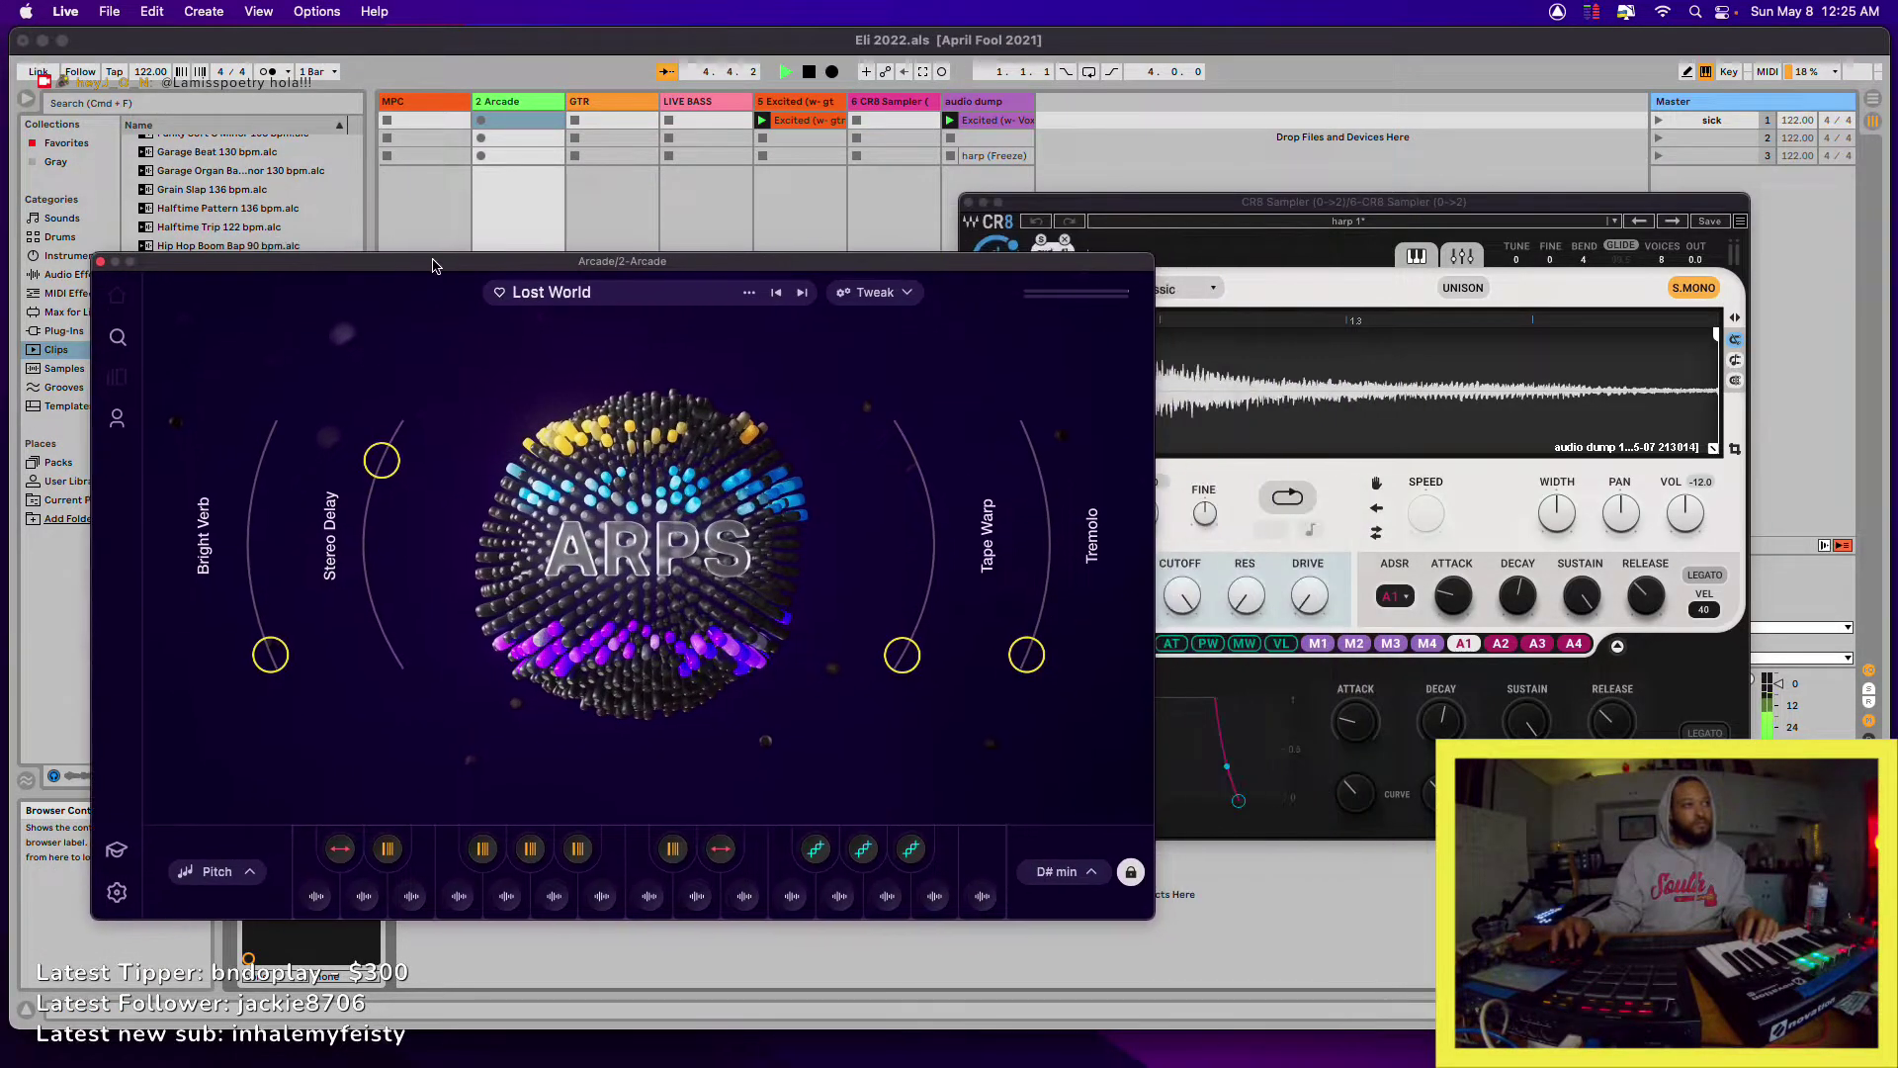
left_click(804, 295)
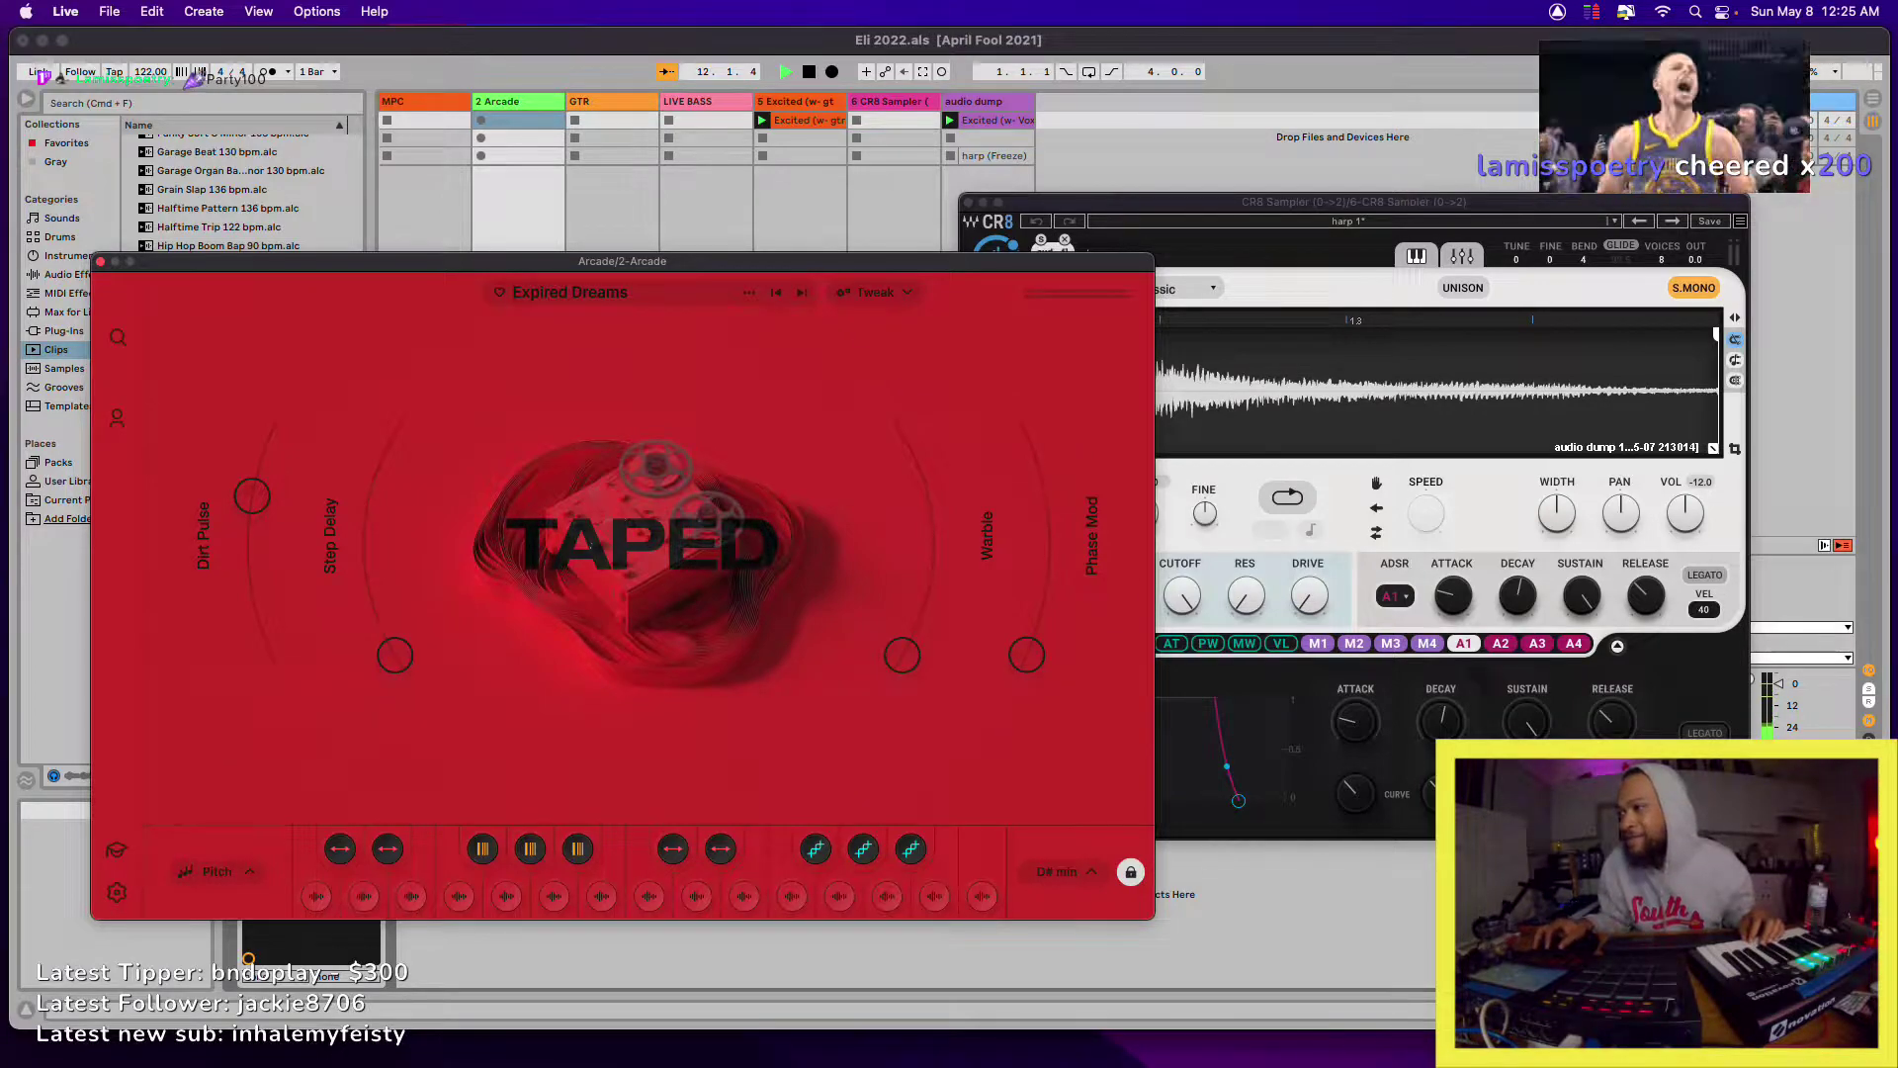
- Bring back the plug-in windows, close the CR8 Sampler window, and move Arcade clear of the session view
key("super+Tab")
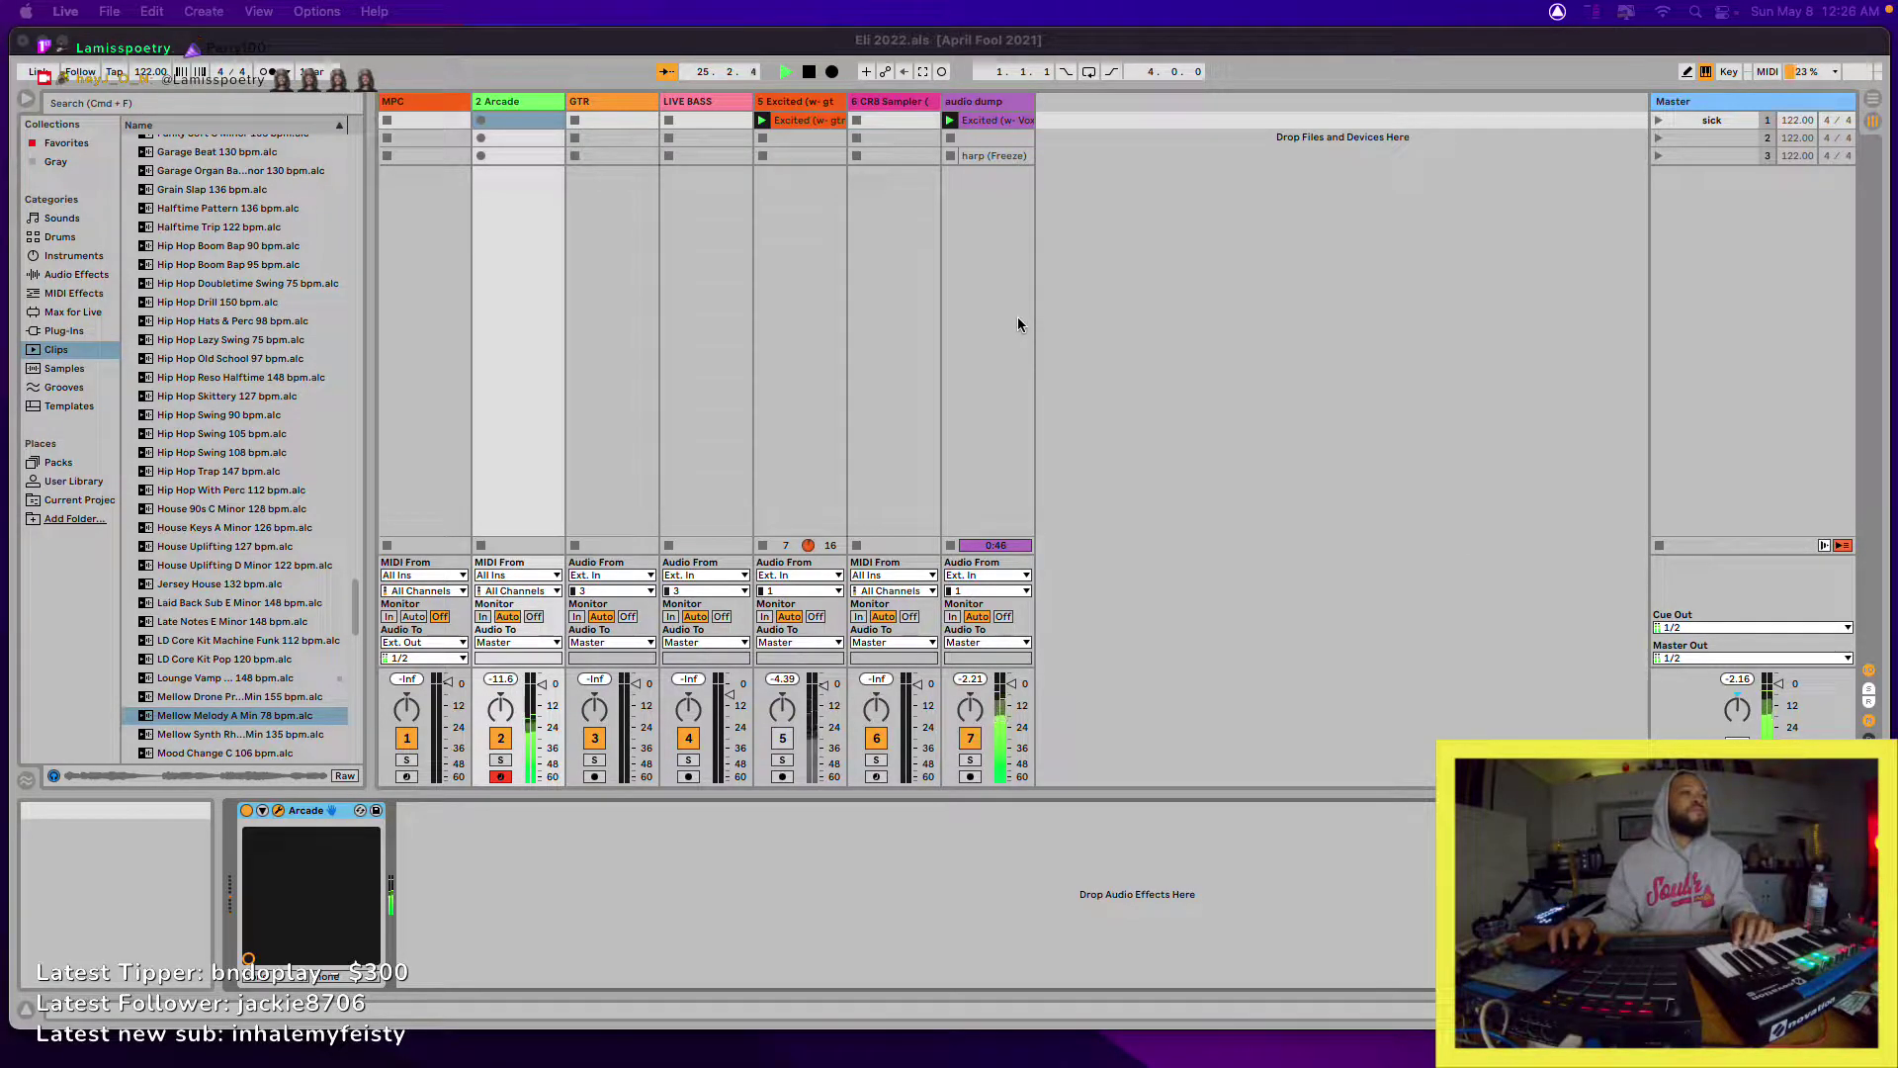
key("super+alt+p")
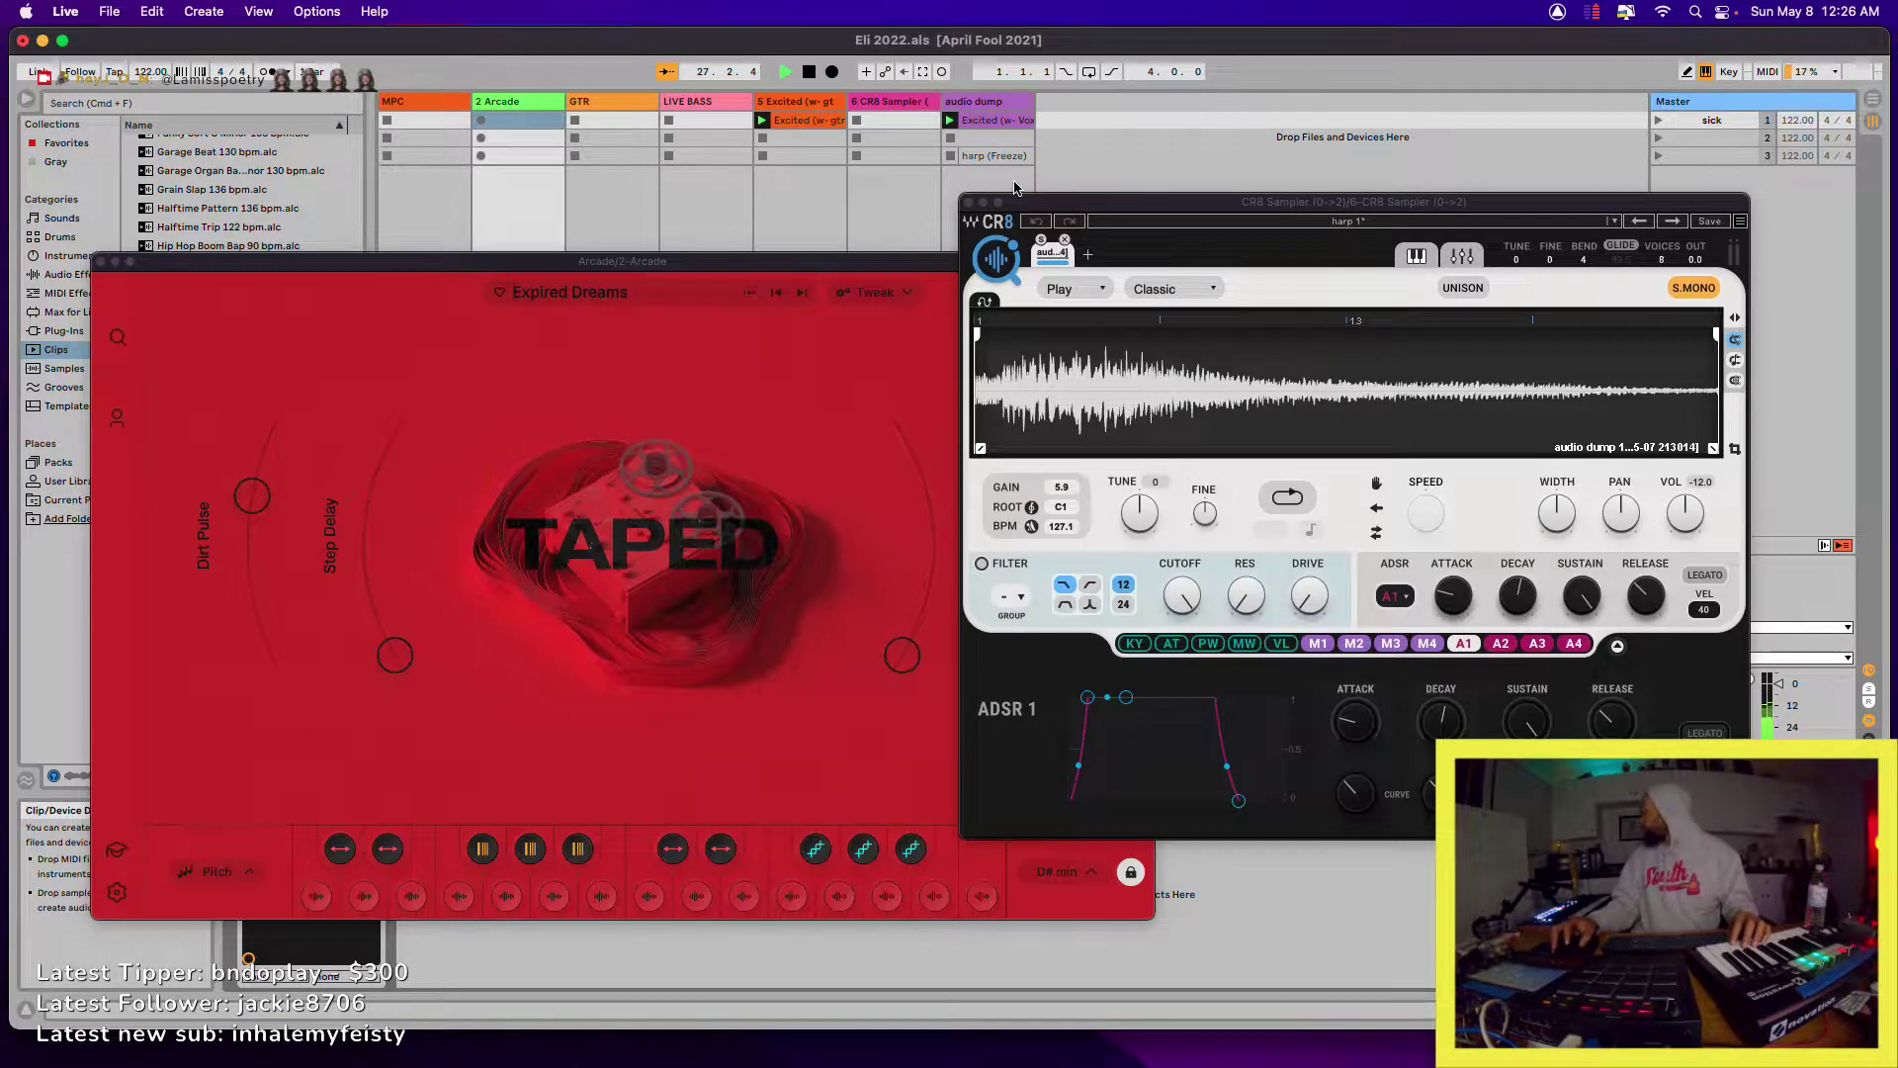
left_click(968, 201)
left_click_drag(938, 269, 1897, 59)
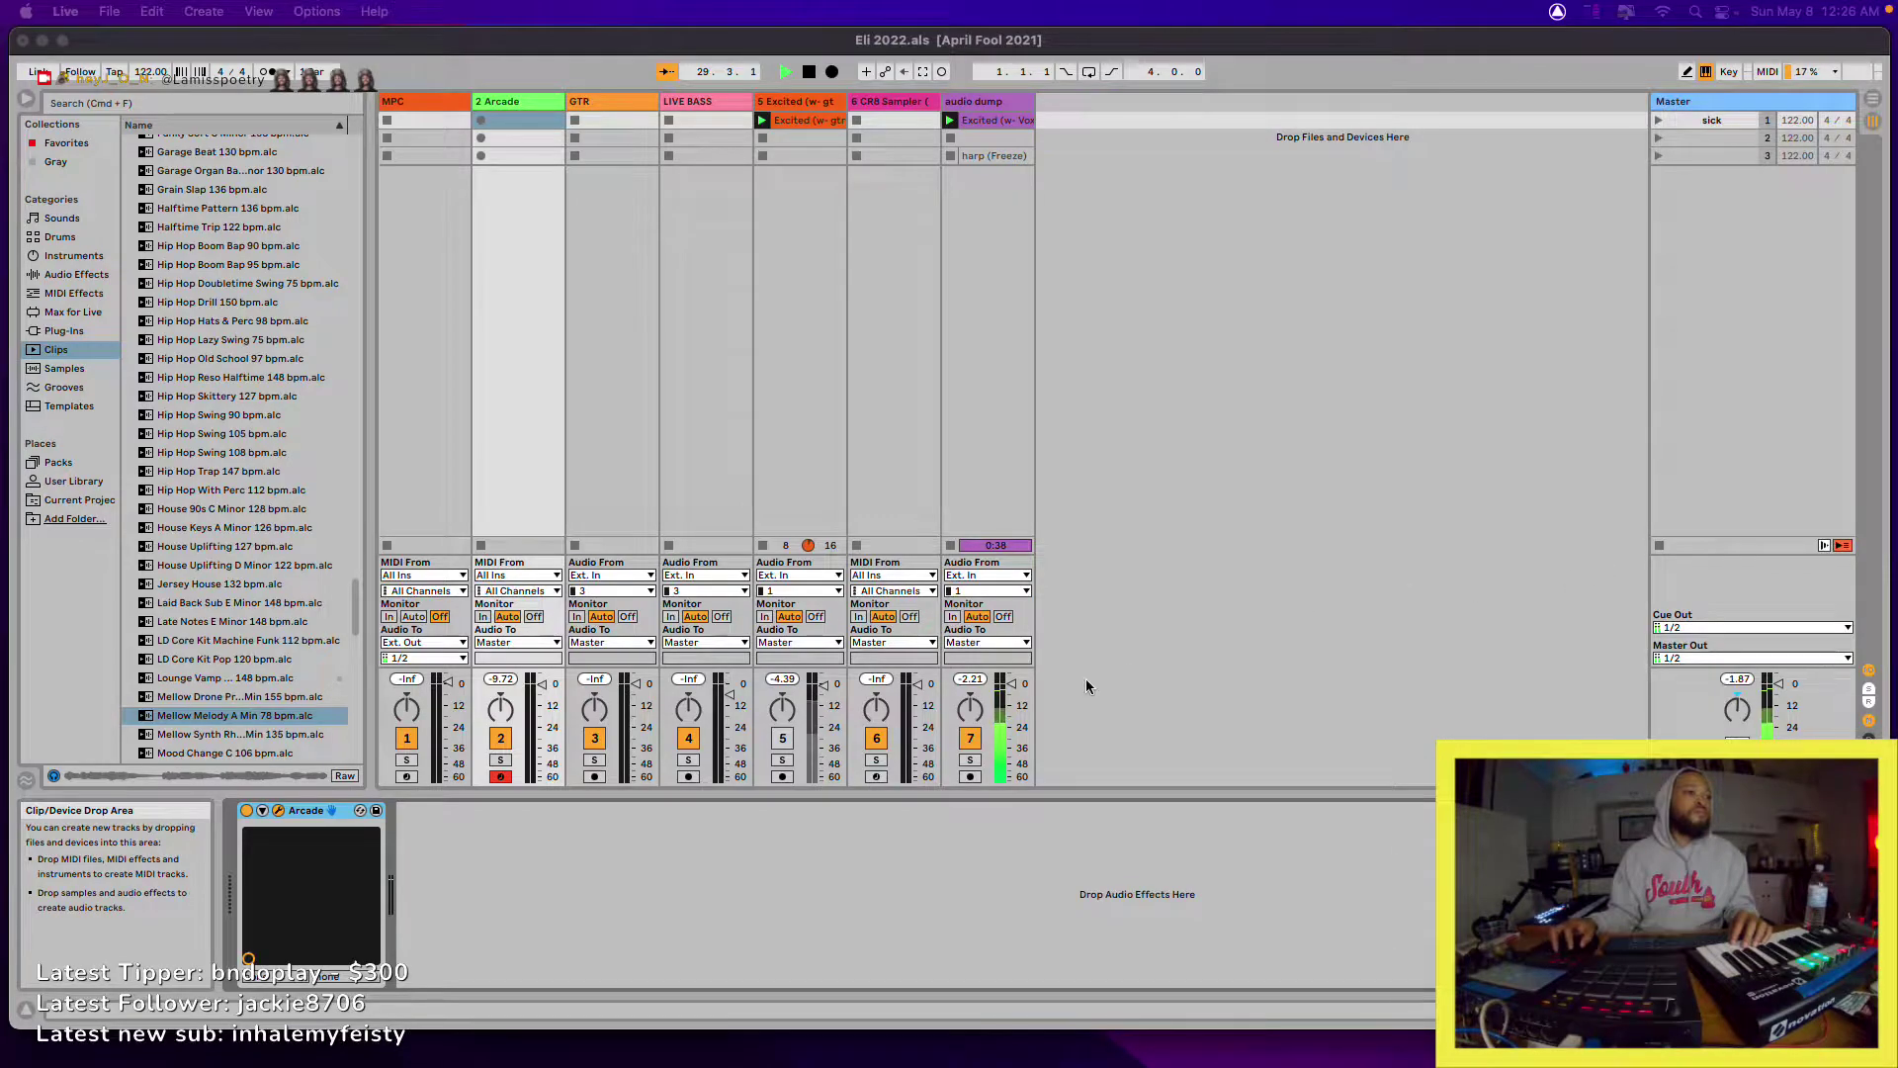
- Lower the audio dump track's volume slightly and bring the Arcade window back over the session view
left_click_drag(1019, 685, 1019, 701)
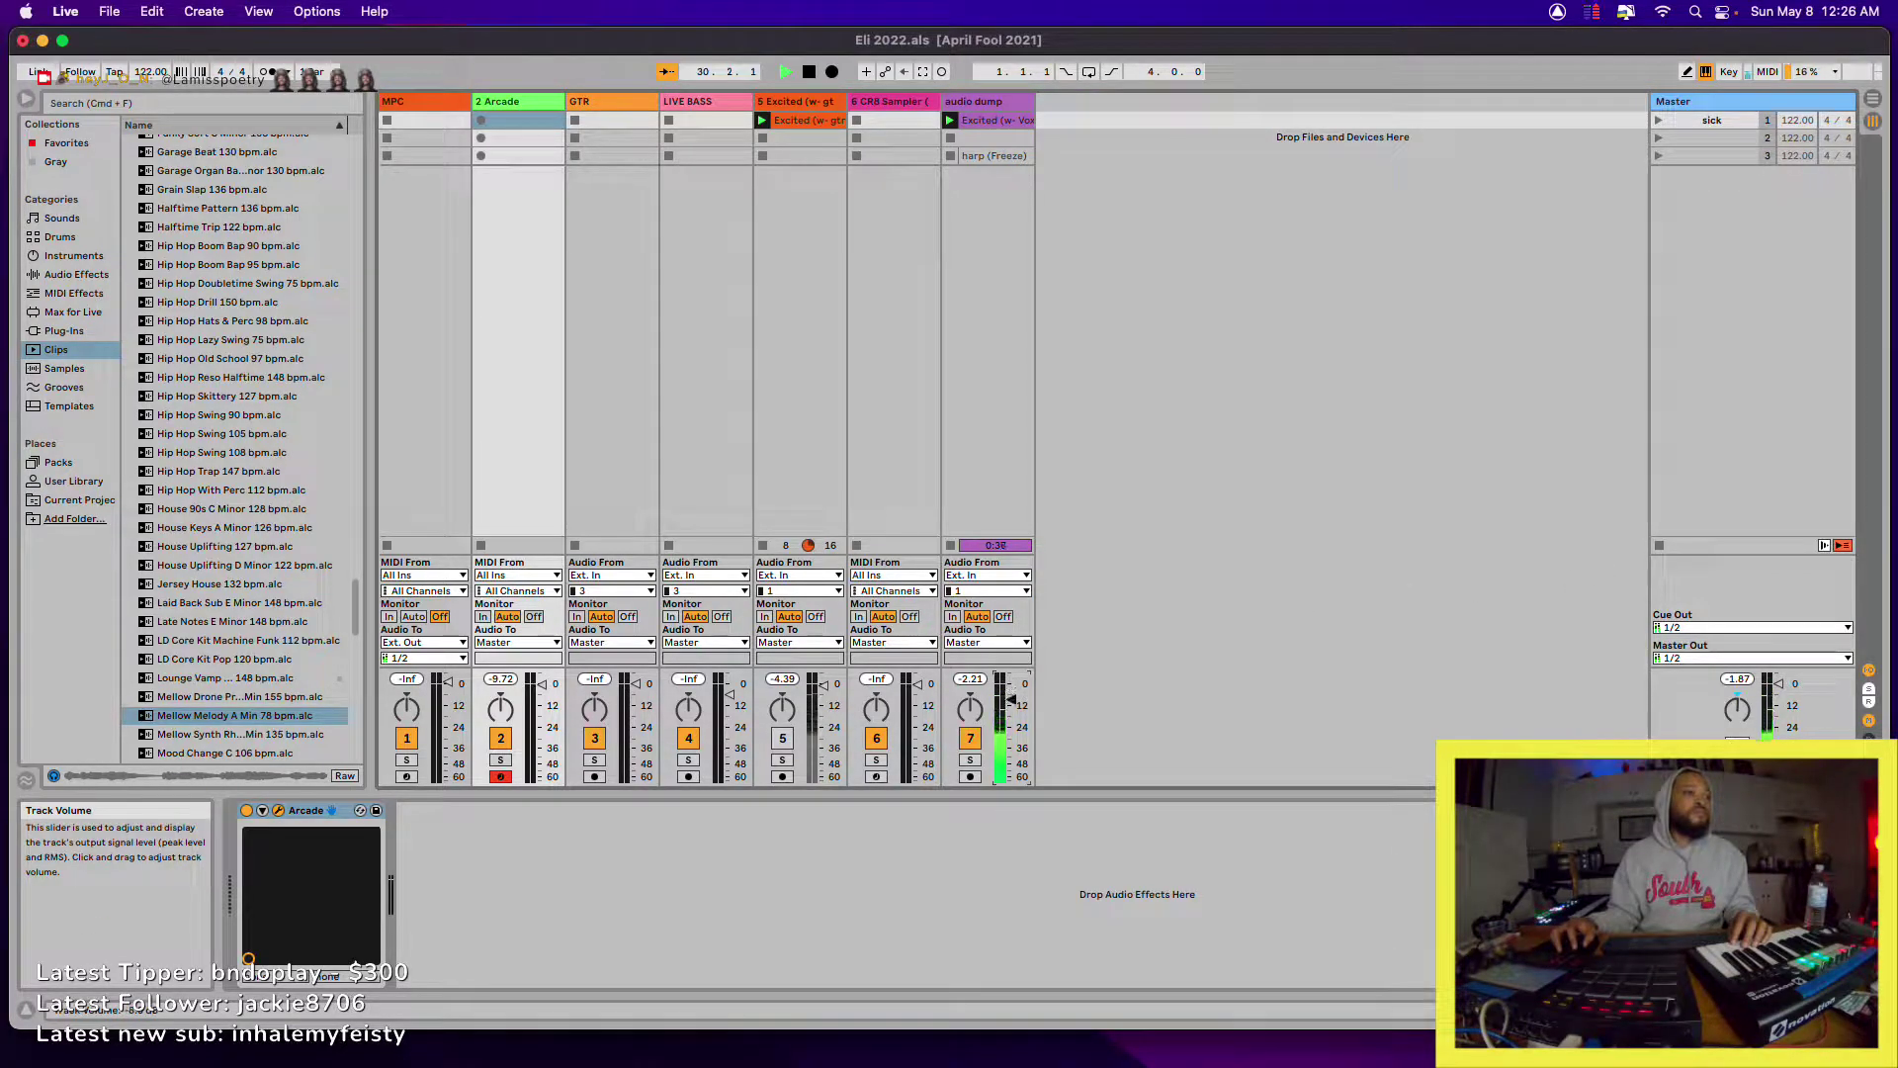
left_click(1363, 365)
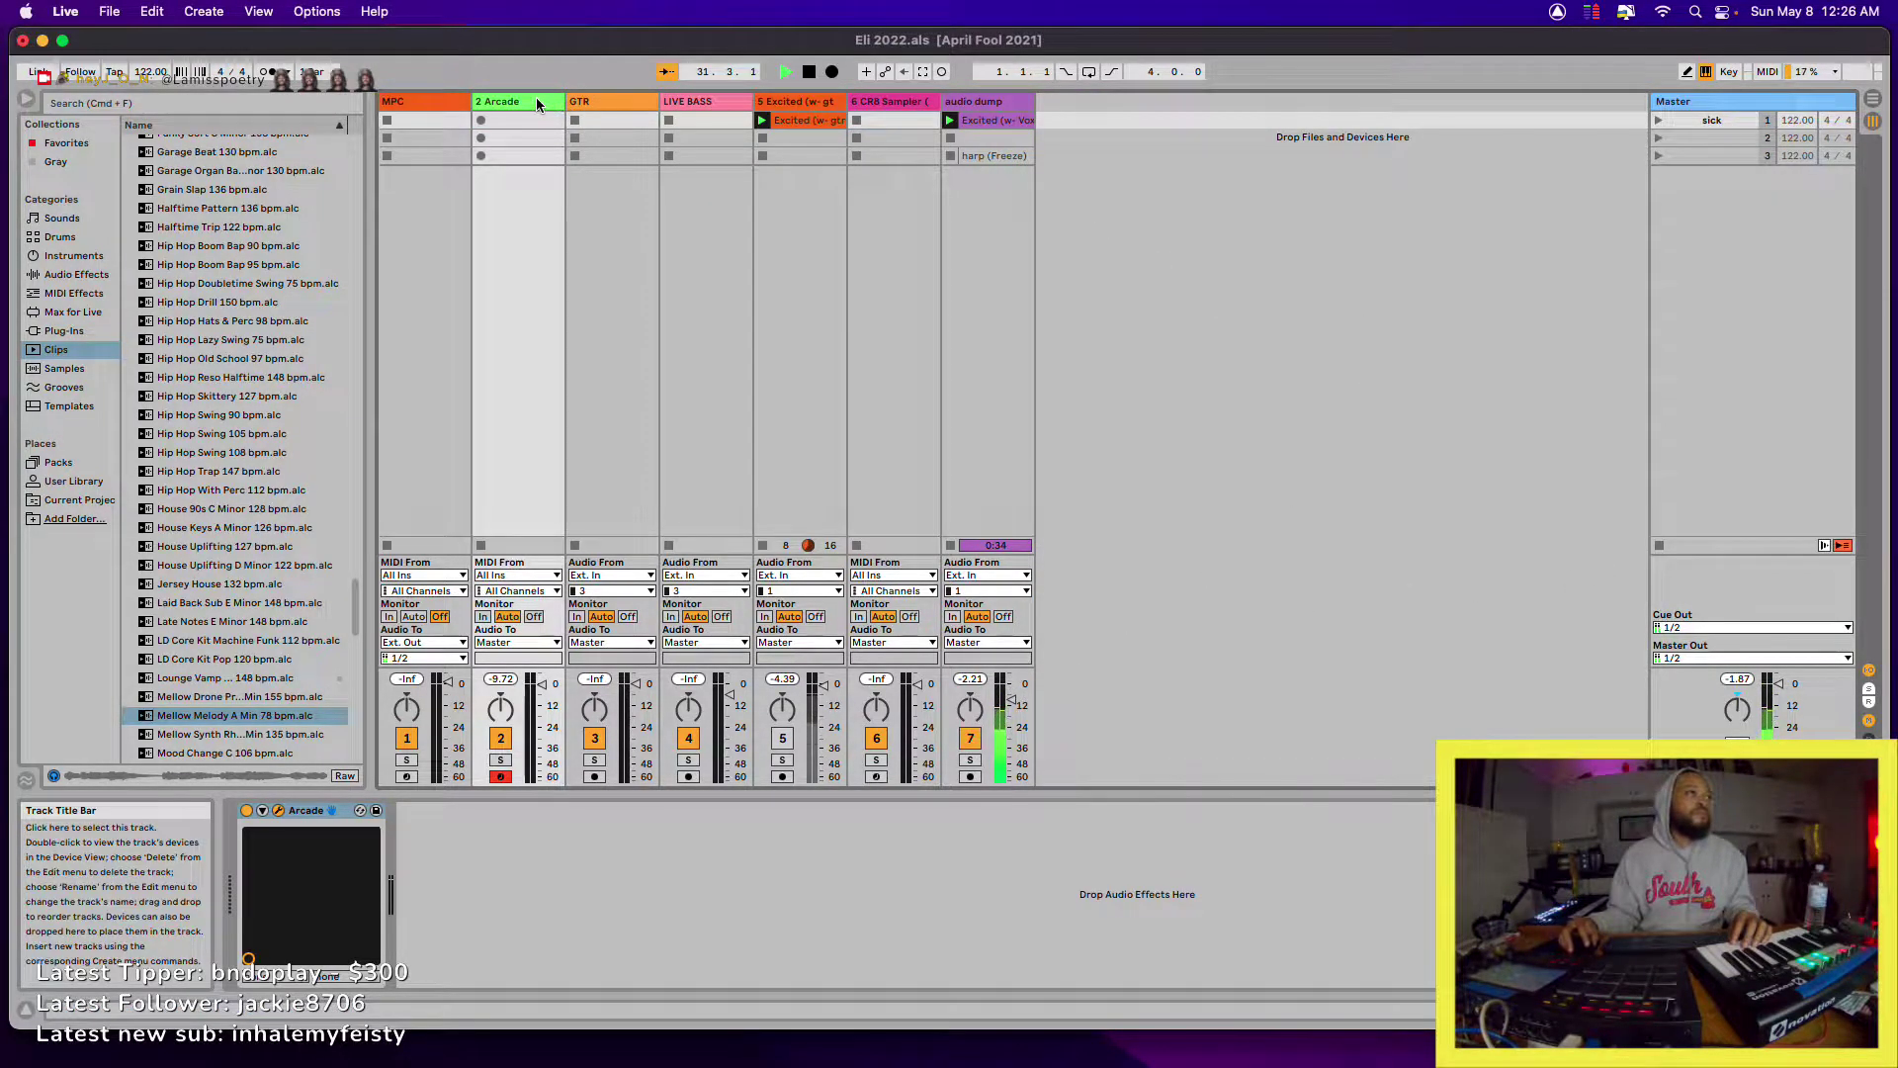
left_click_drag(1897, 89, 1606, 202)
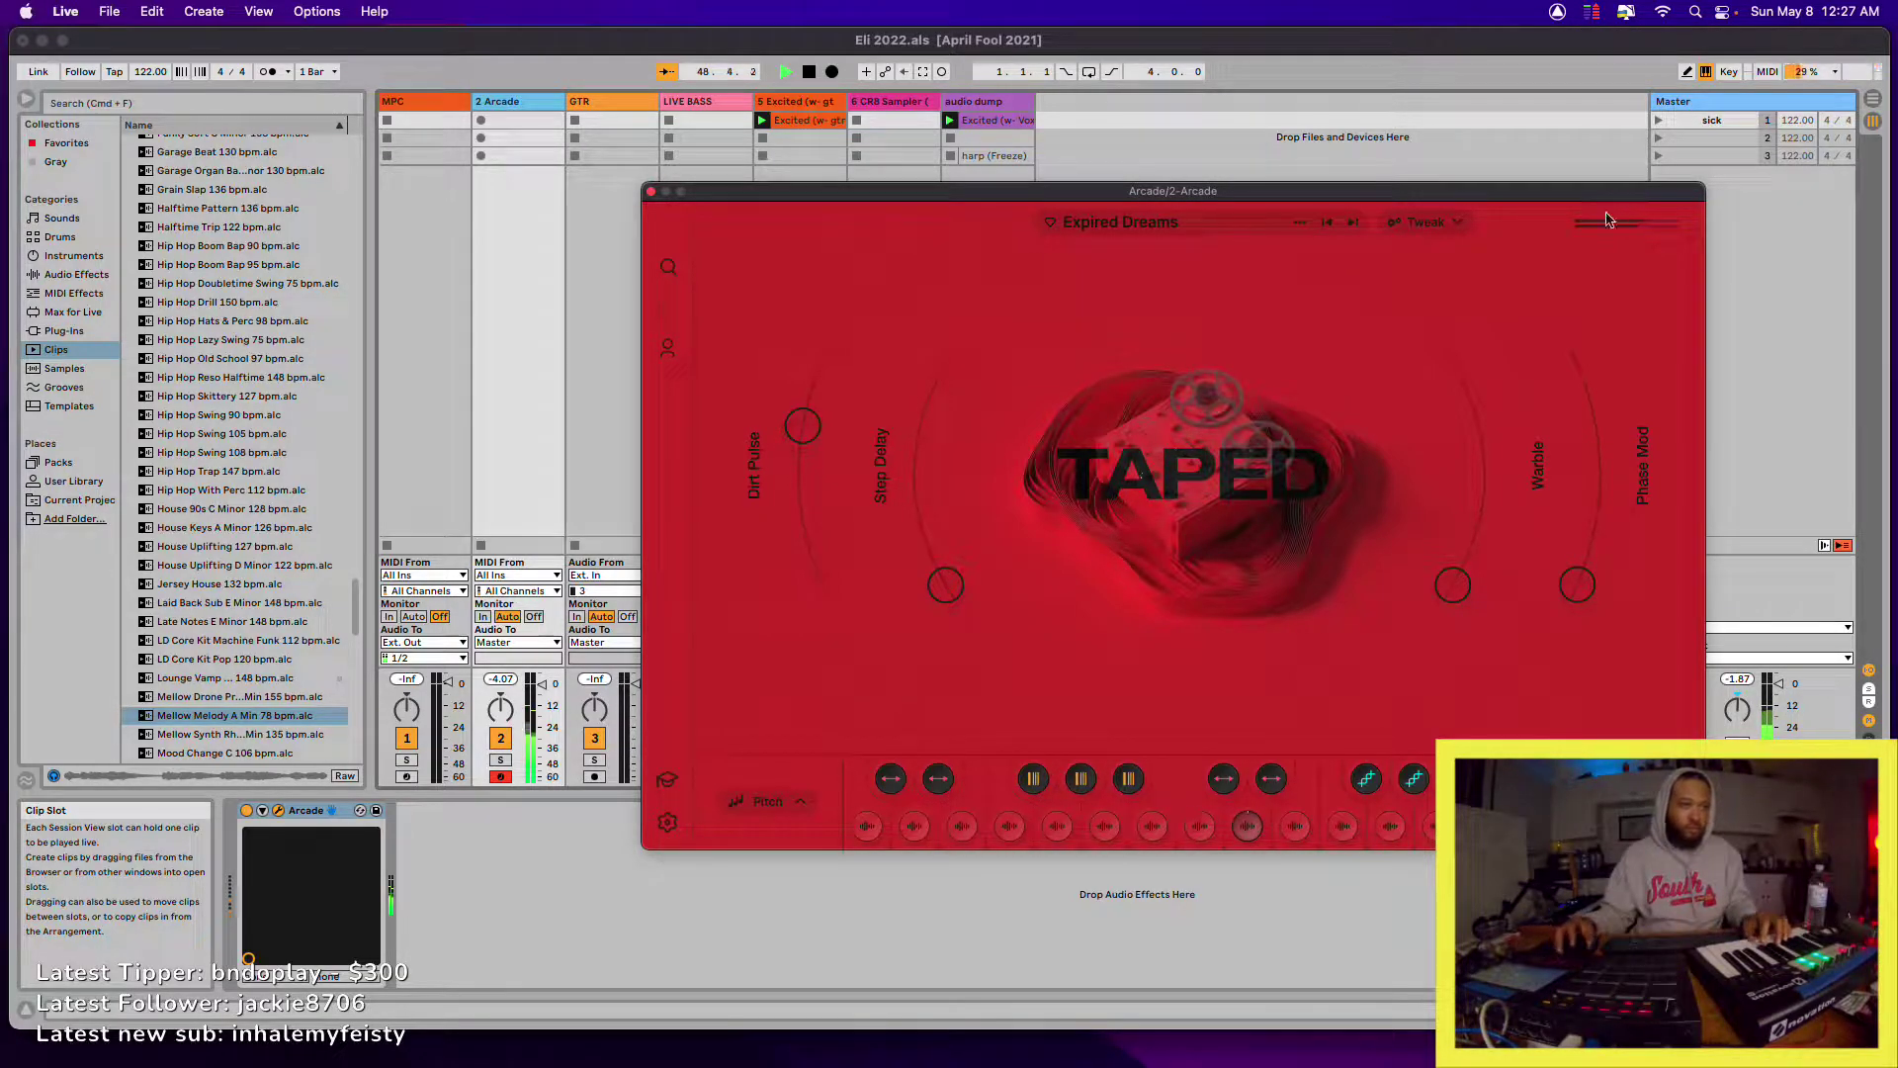
- Audition Arcade kits against the playing scene, including Imposter Syndrome, Priceless, No Sleep, Keep It Simple, Pack Up Your Bags and Toasted Soul
left_click(1351, 225)
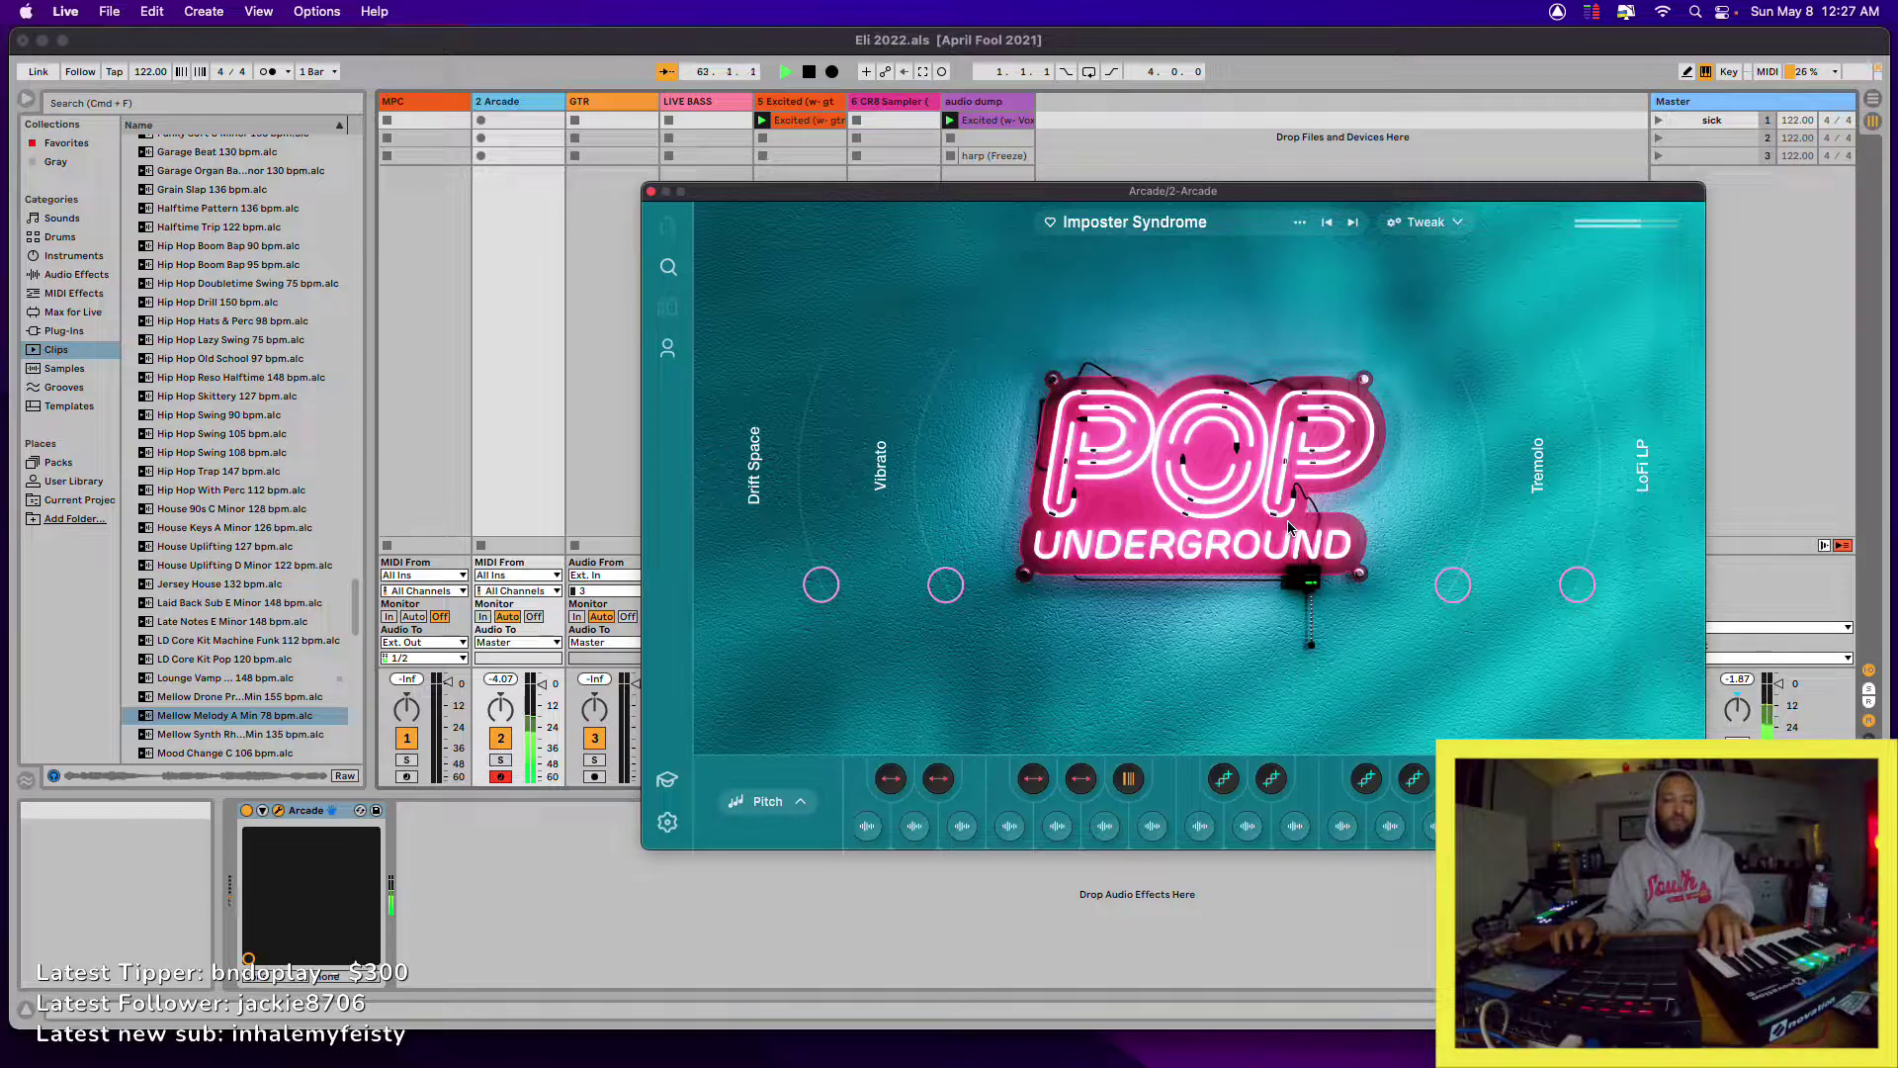
left_click(1350, 224)
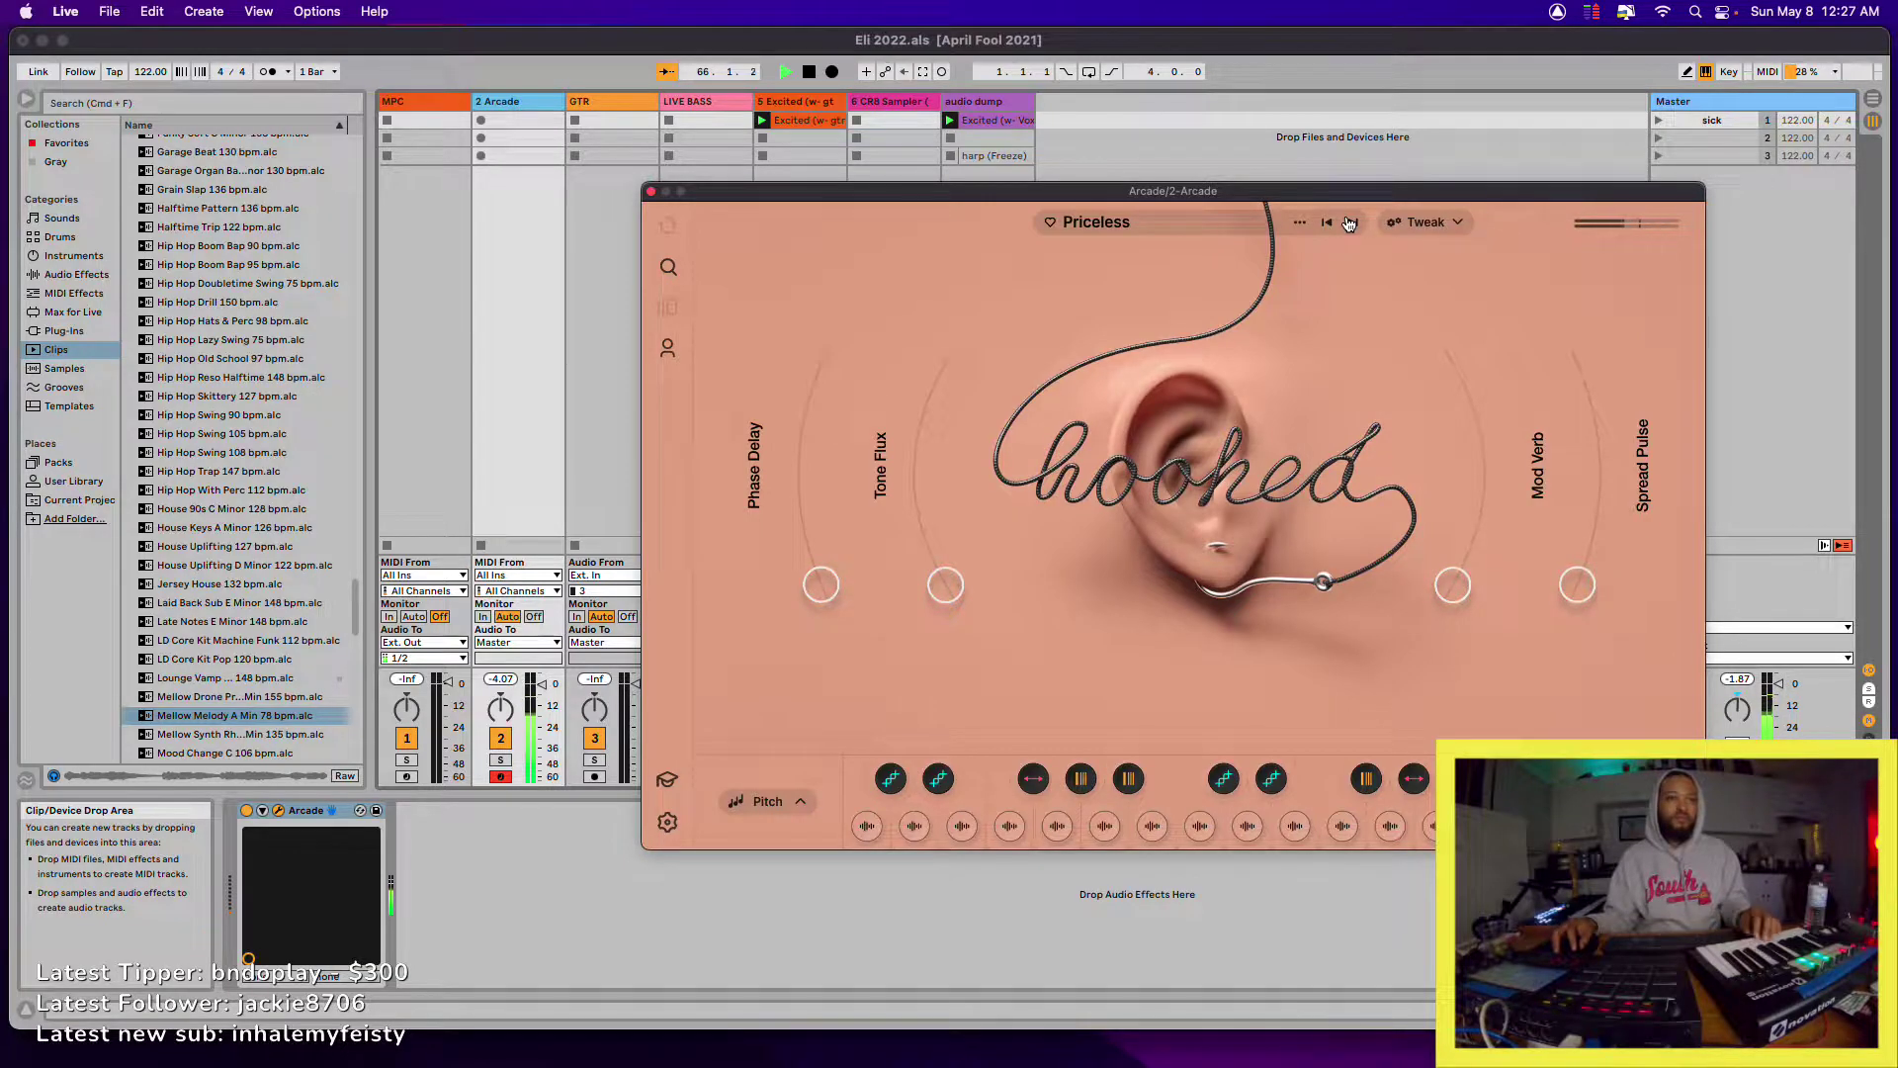
left_click(1353, 225)
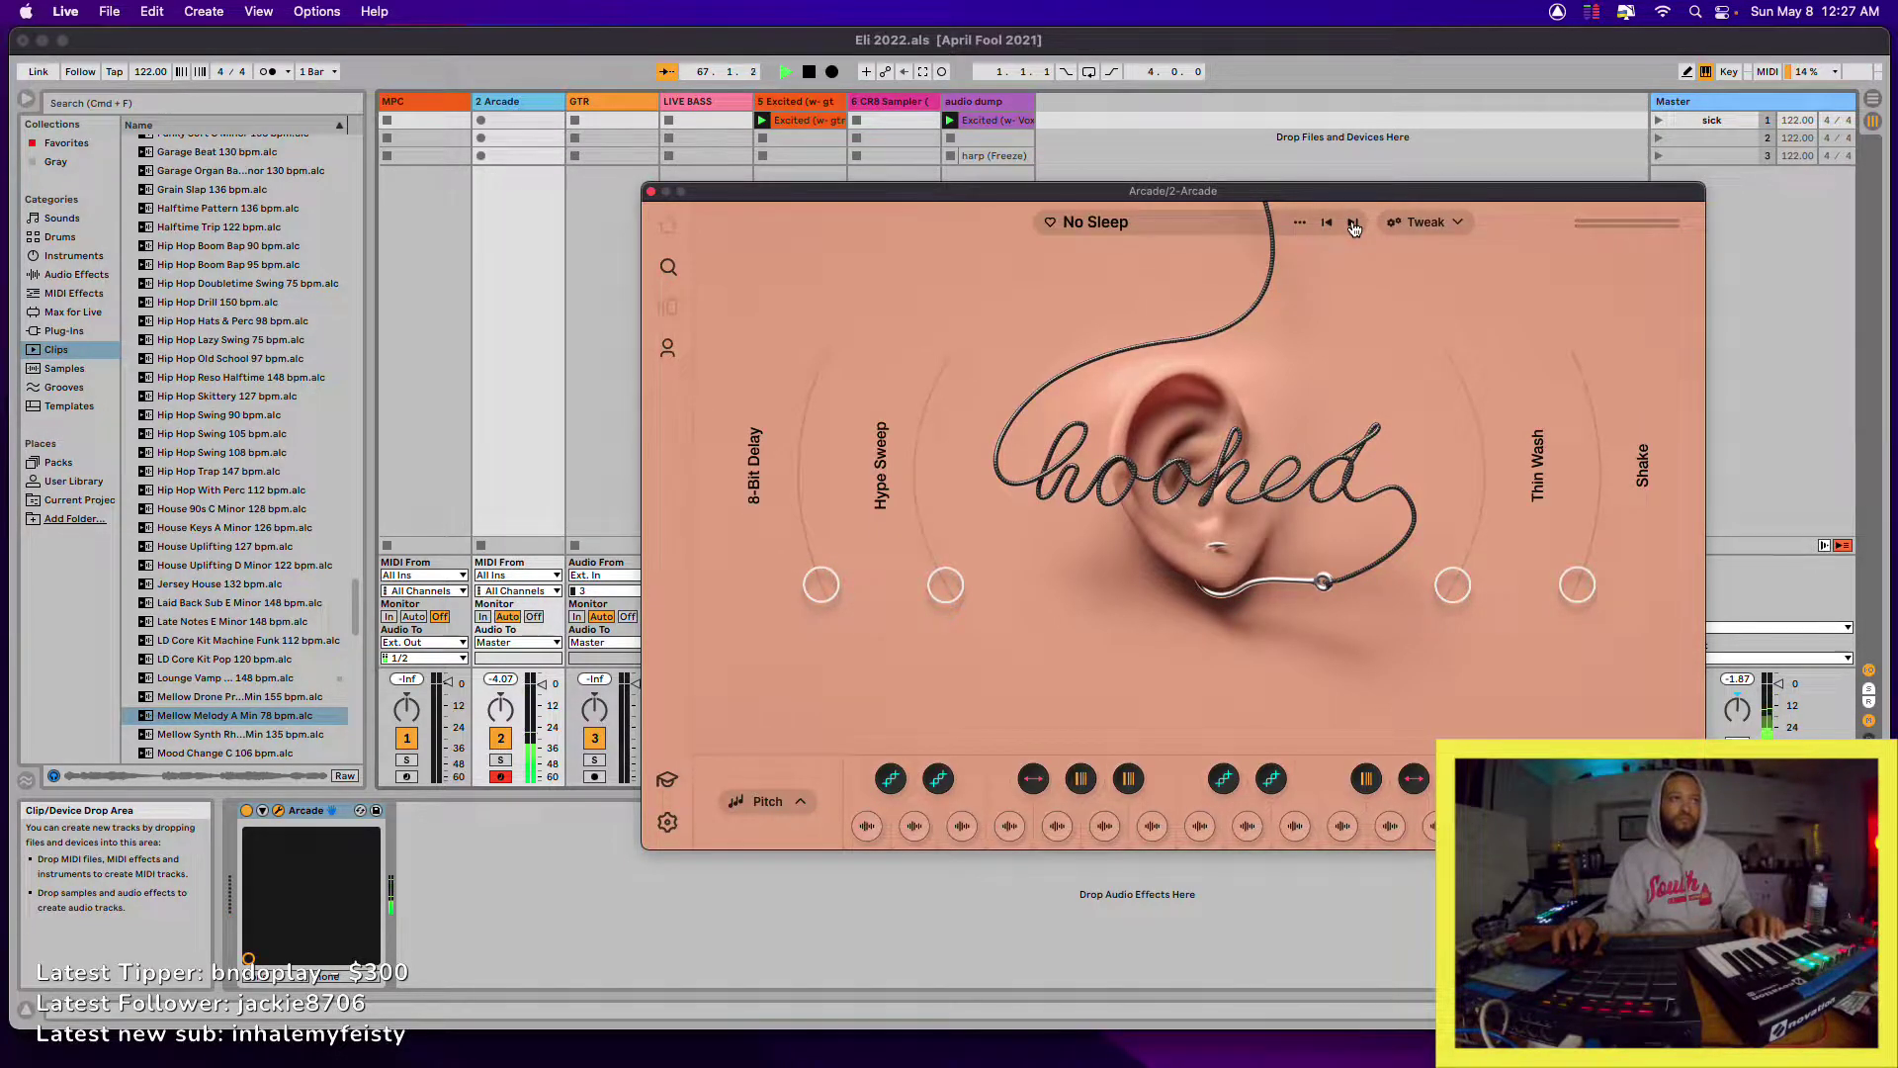
left_click(1352, 225)
left_click(1353, 225)
left_click(1352, 225)
left_click(1352, 223)
left_click(1353, 224)
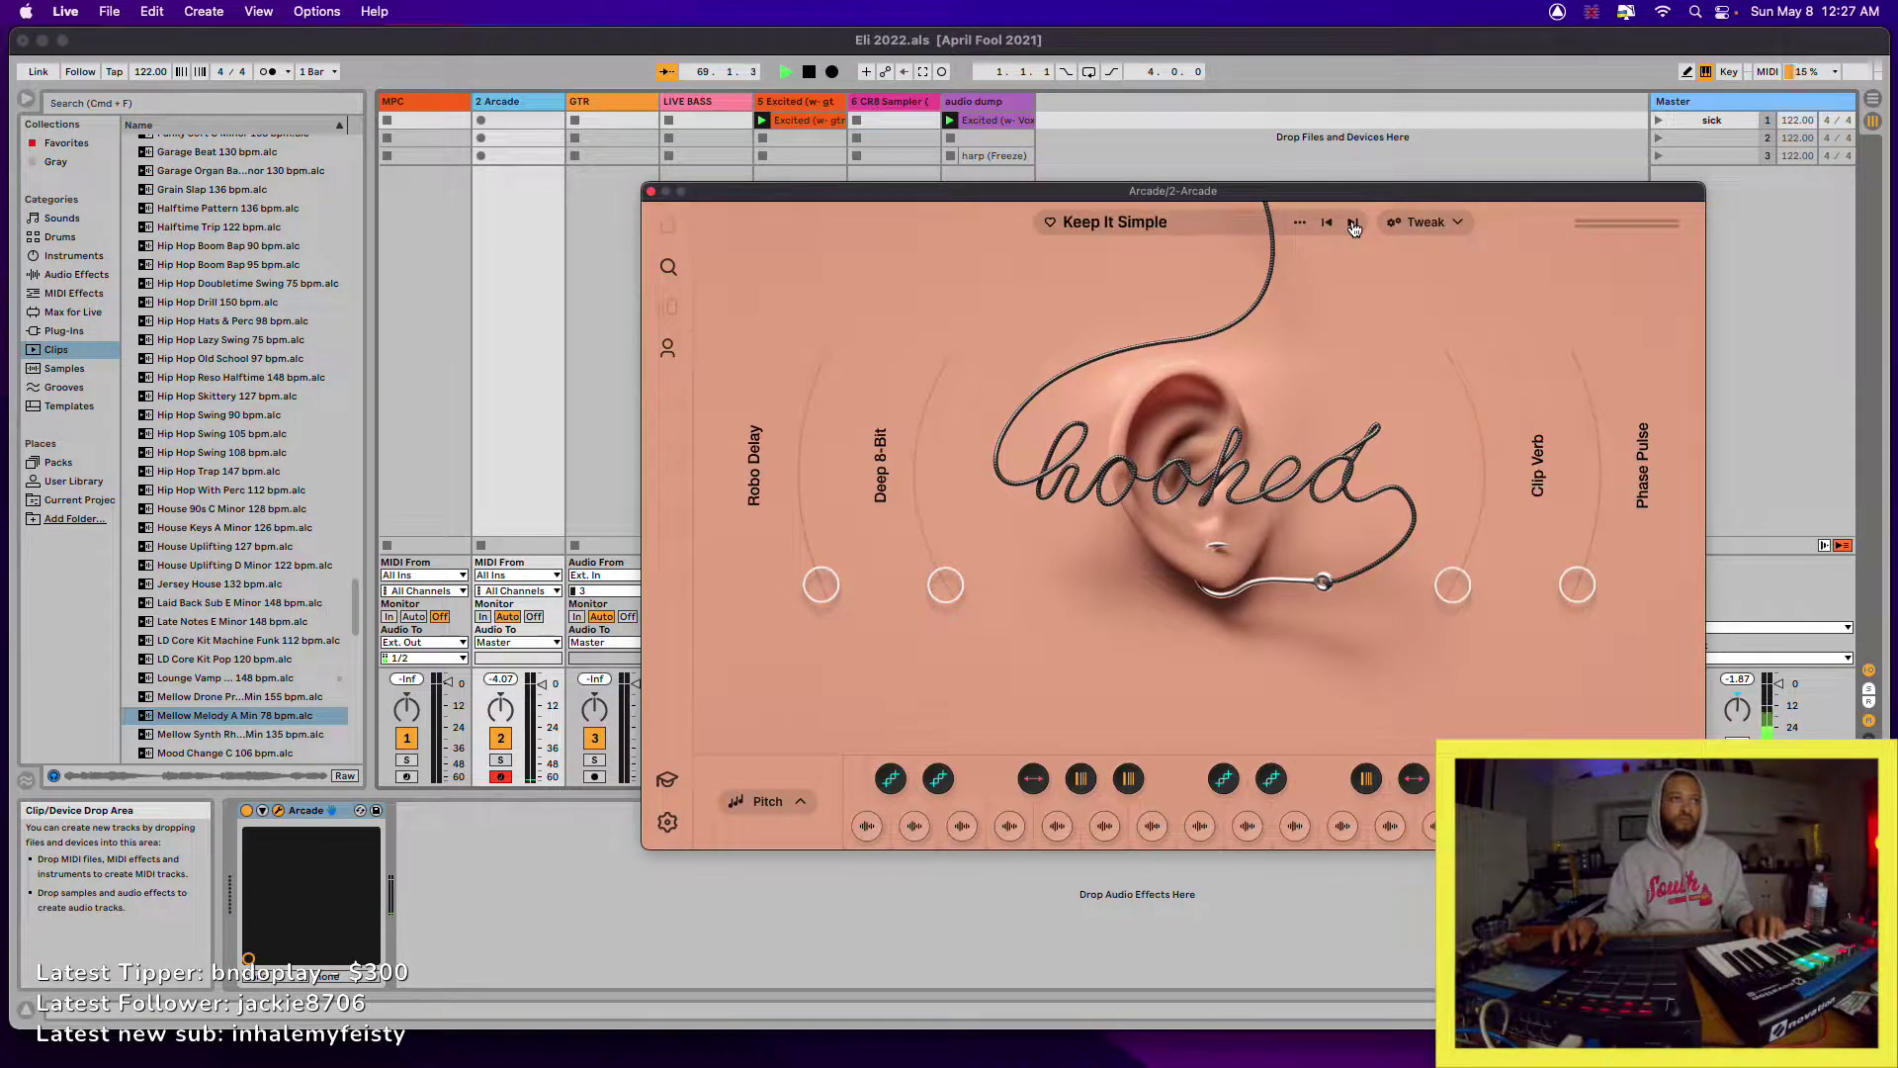
left_click(1353, 225)
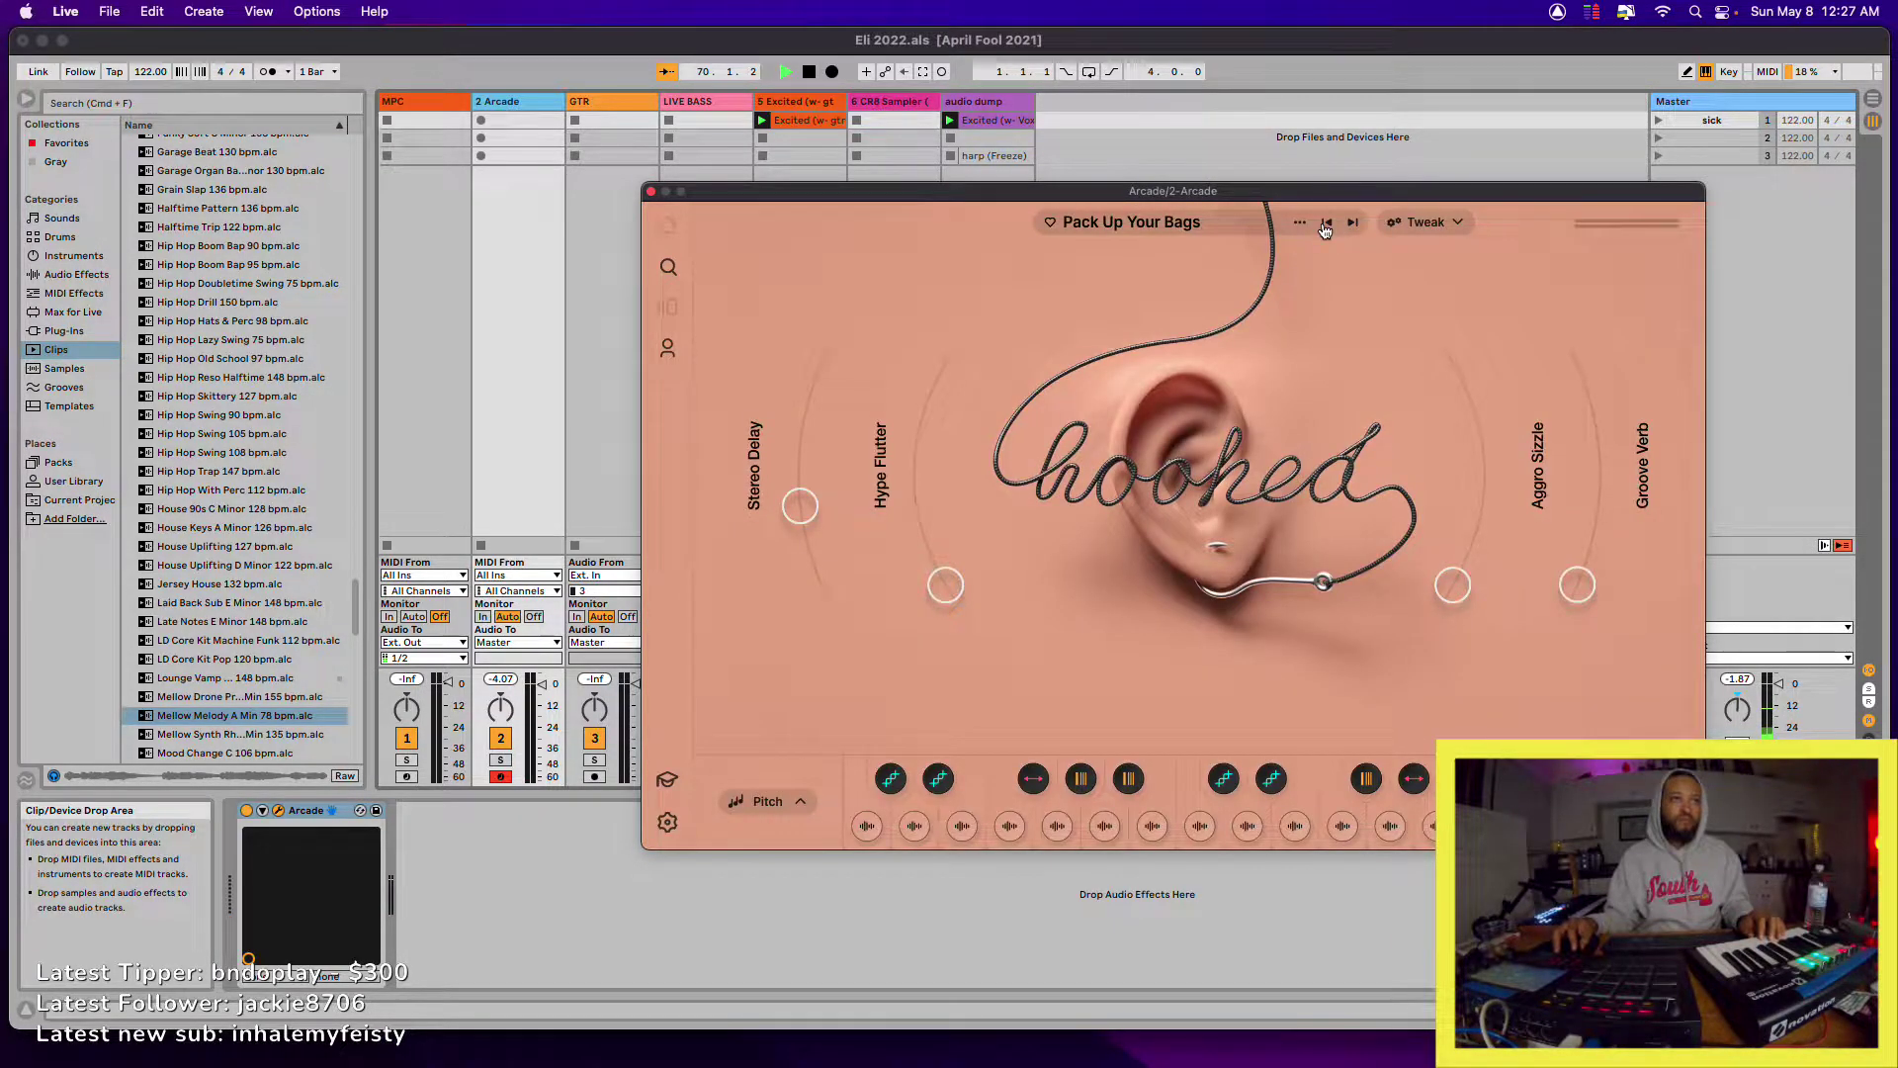
left_click(1326, 224)
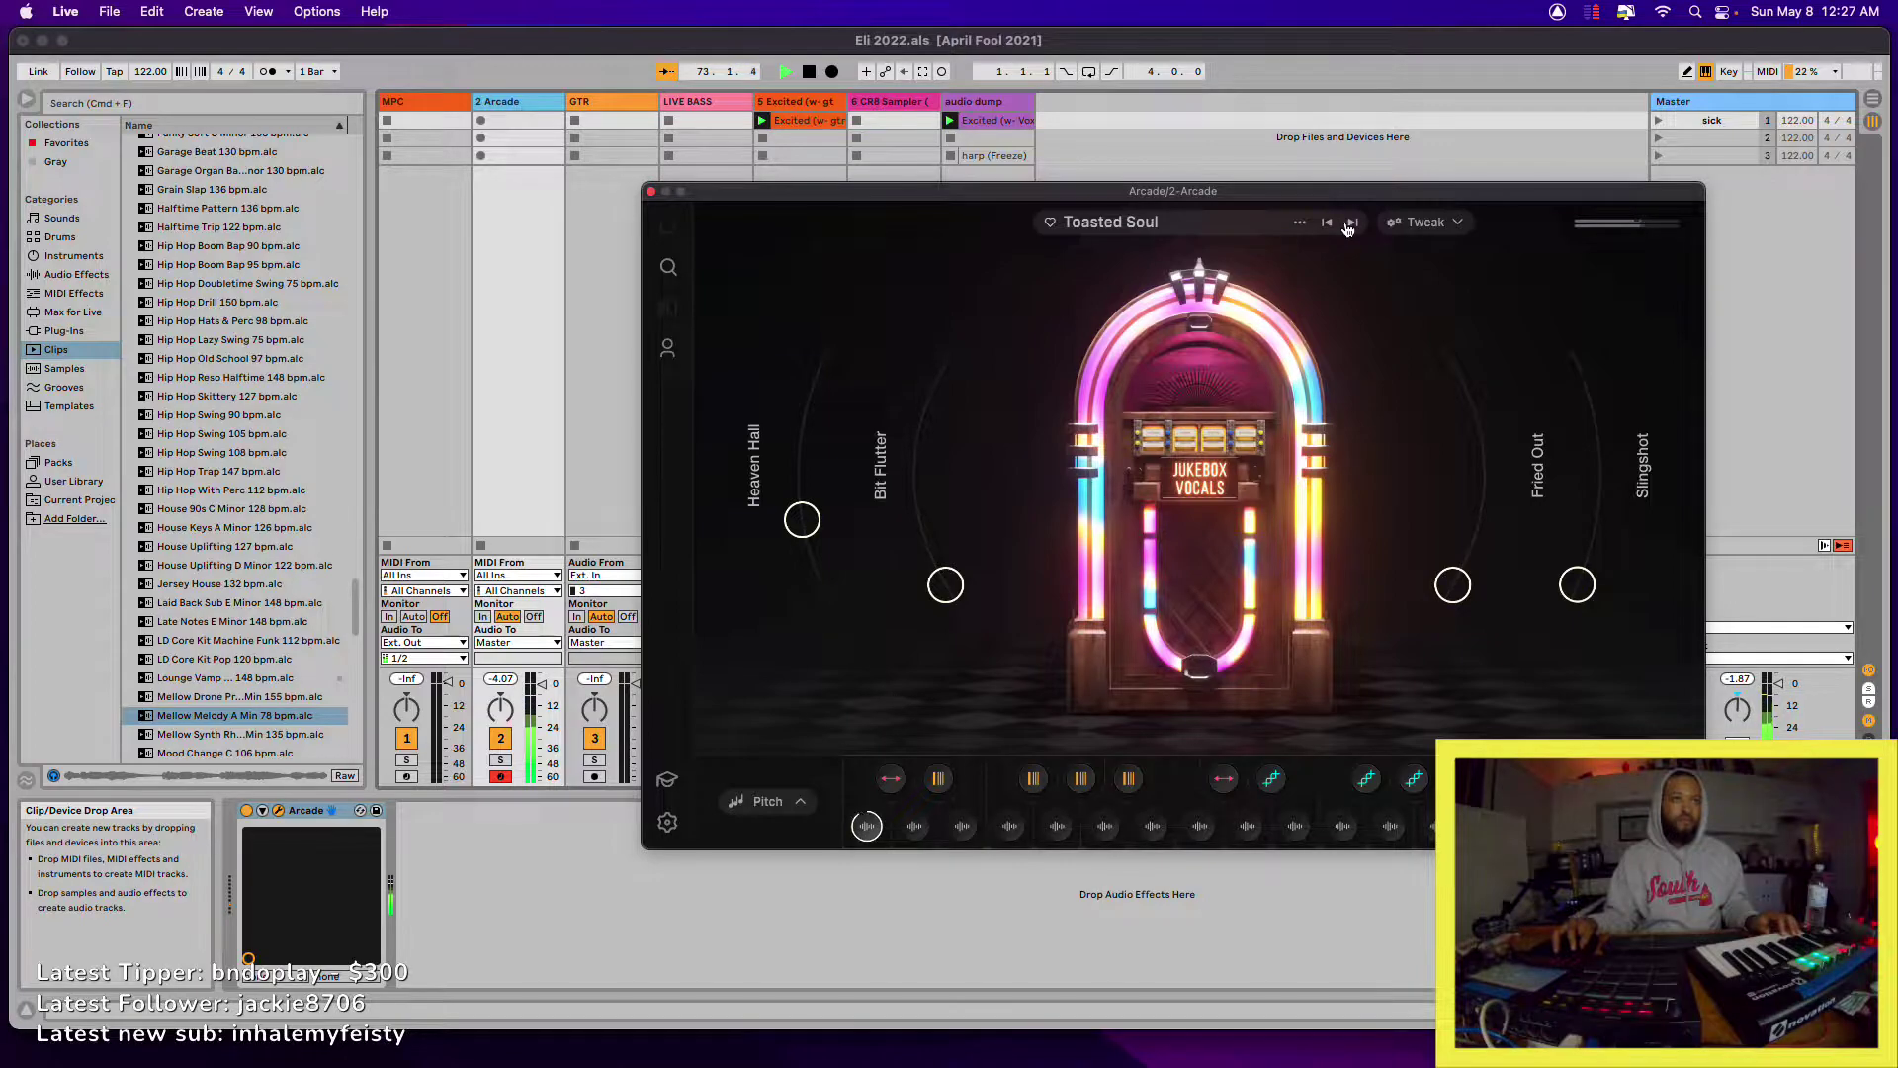
- Audition the Brain Waves kits Dream Logic and Melting Helix, and load Mind Massage
left_click(1351, 224)
left_click(1351, 223)
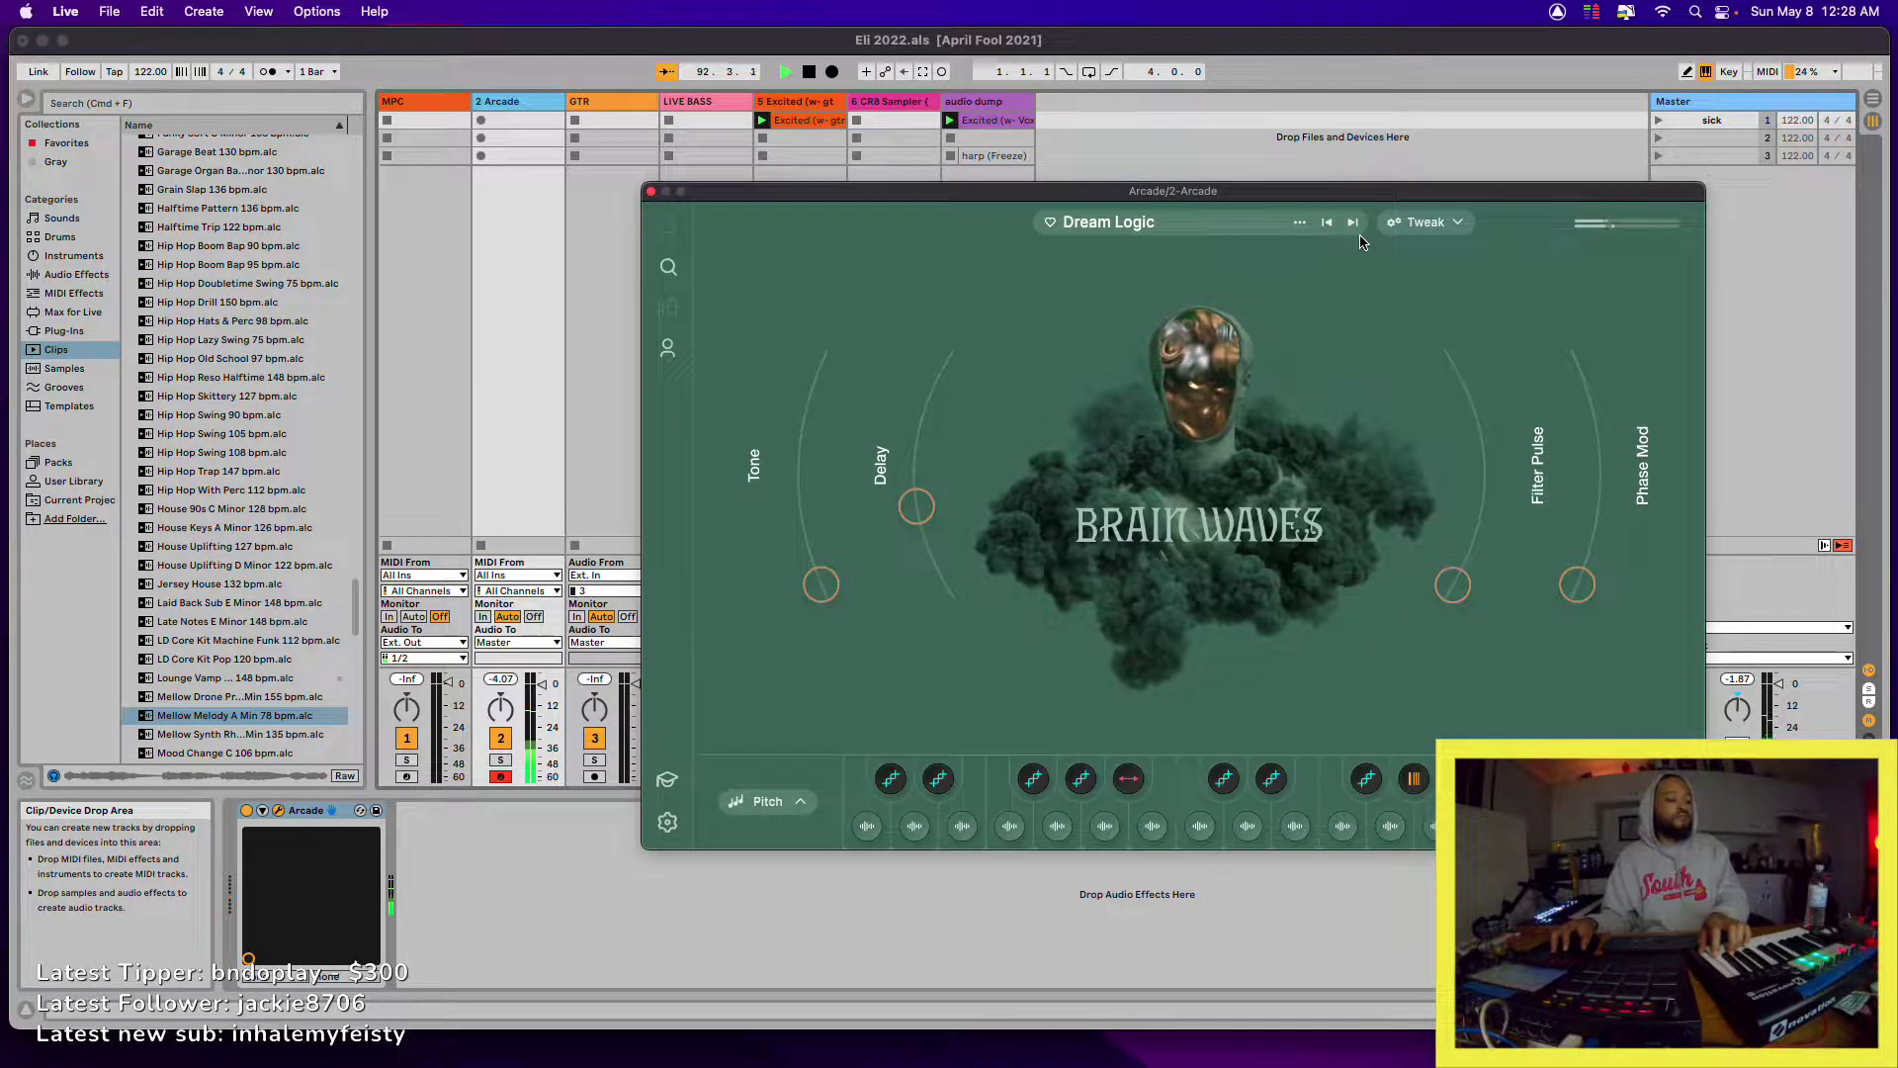
left_click(1354, 225)
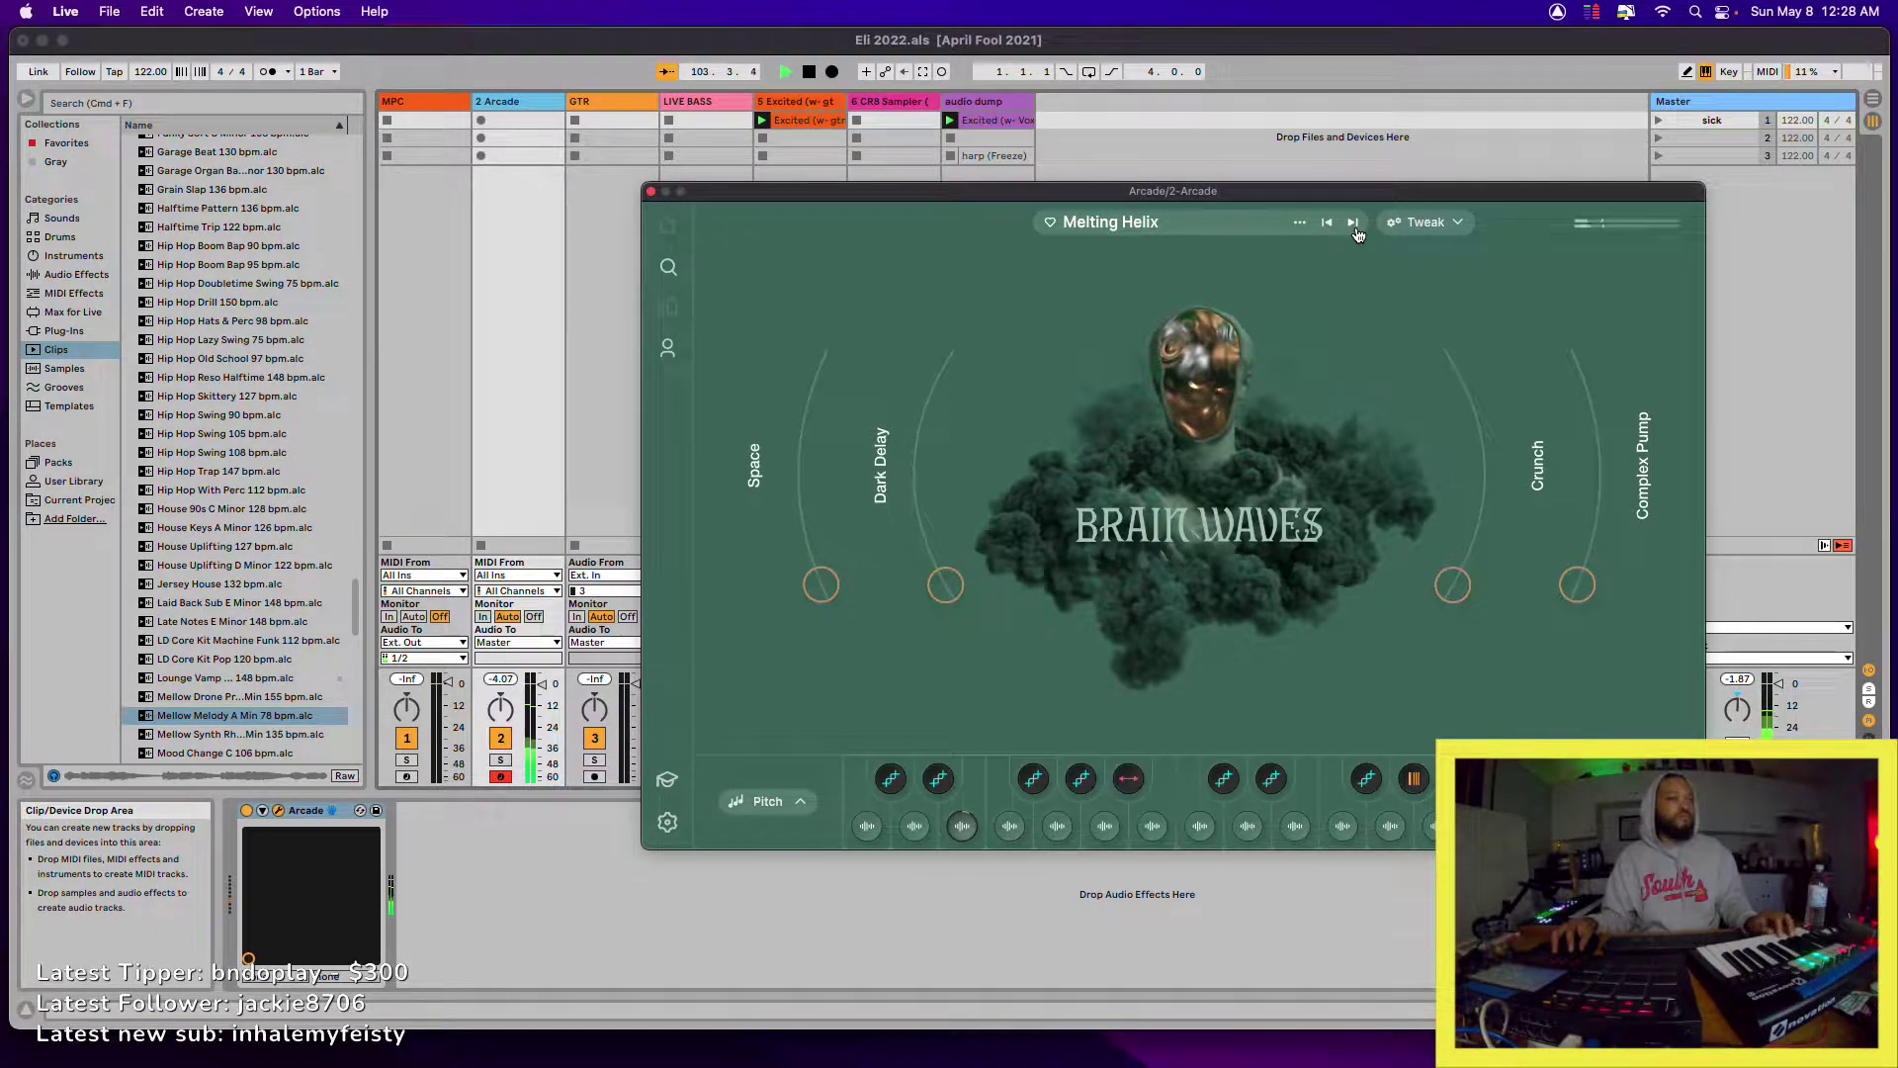
left_click(1353, 224)
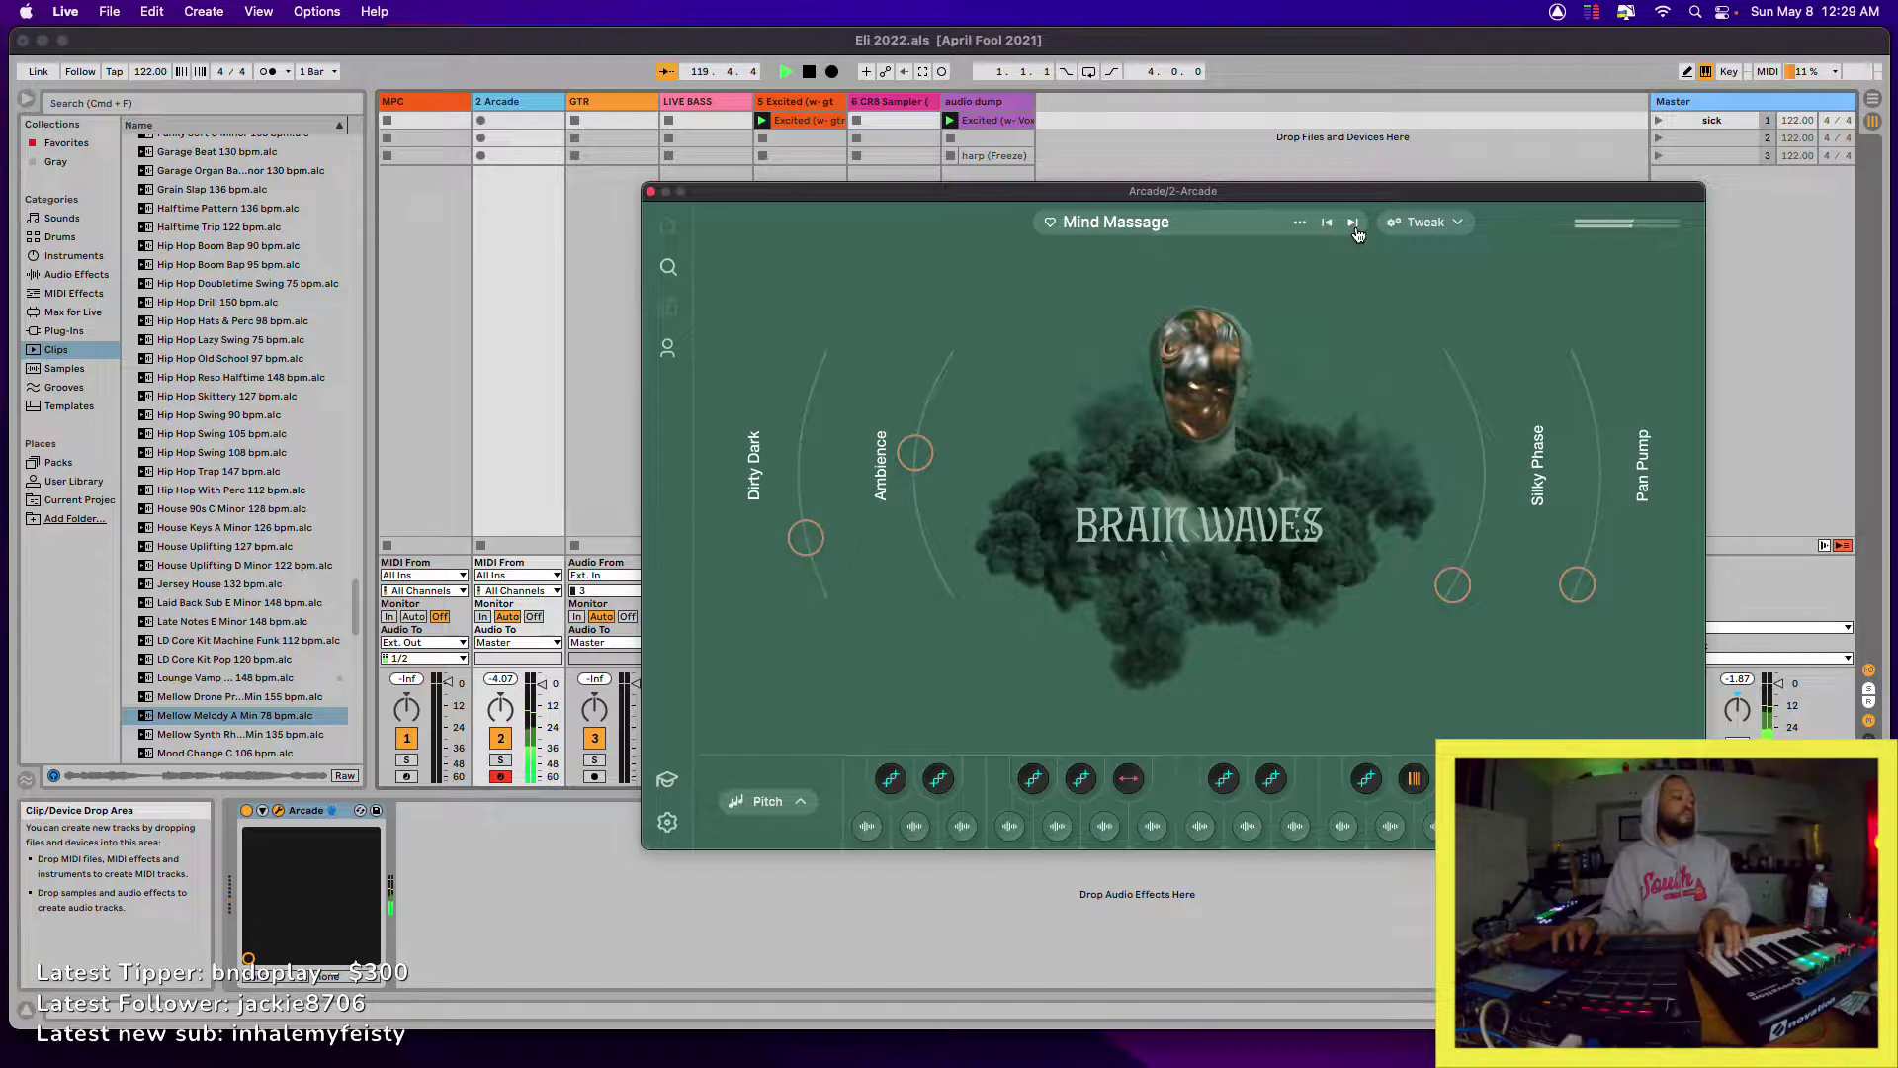
- Select and arm the CR8 Sampler track, replacing the Arcade window with the sampler's plug-in window
key("Left")
key("Right")
key("Right")
key("Right")
key("Right")
key("Right")
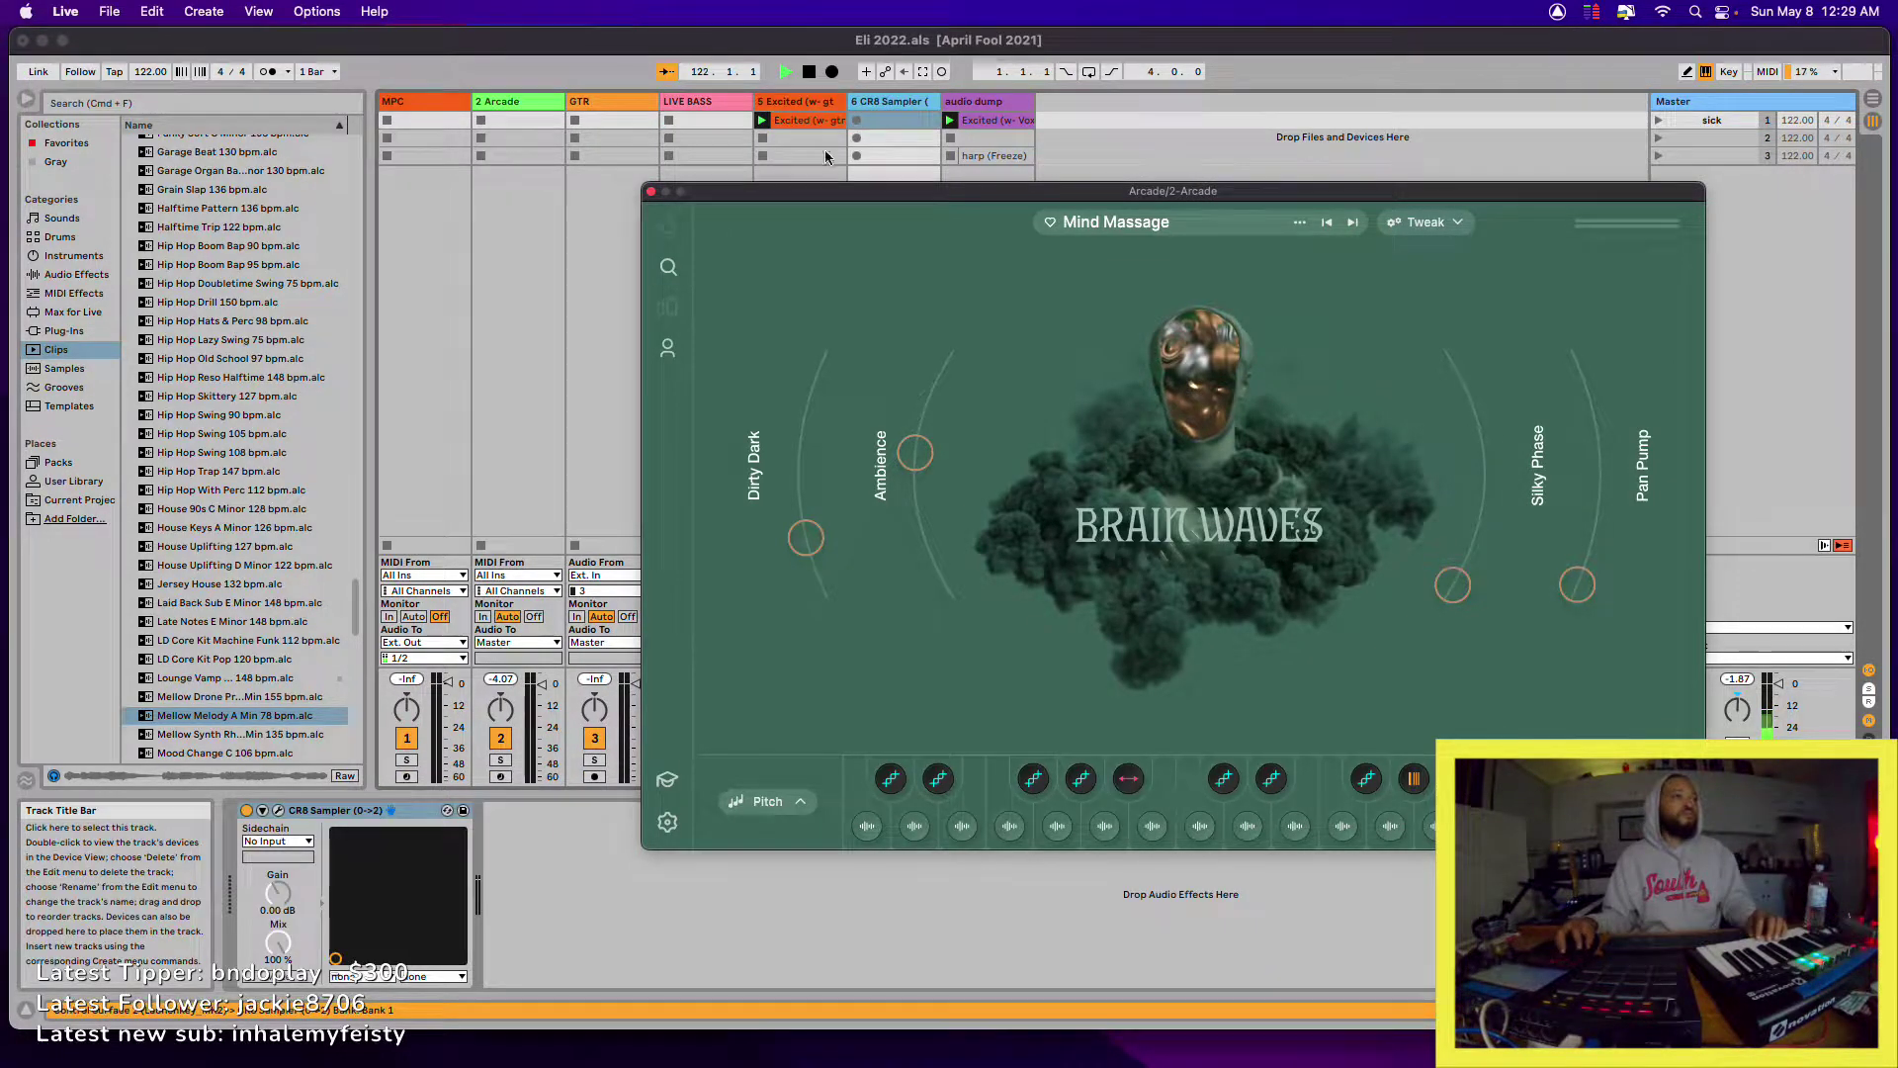
left_click(652, 193)
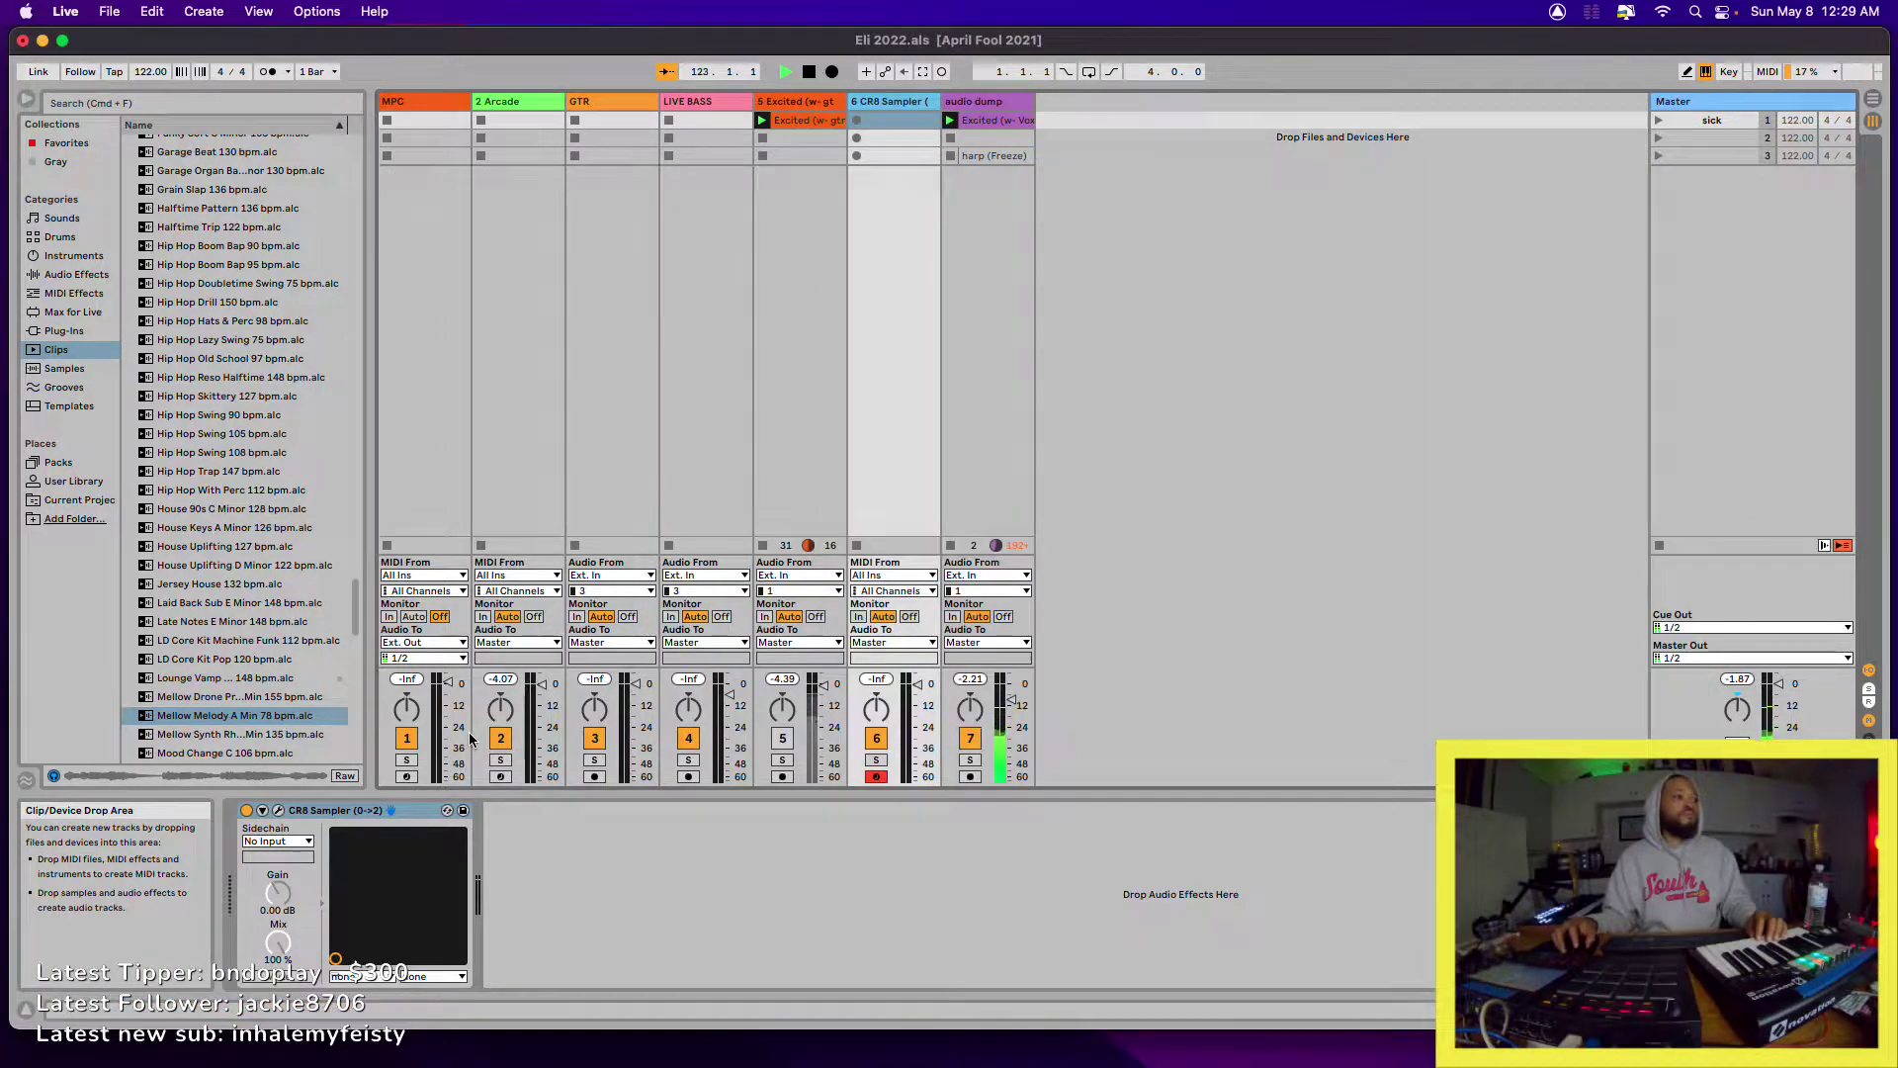
left_click(278, 811)
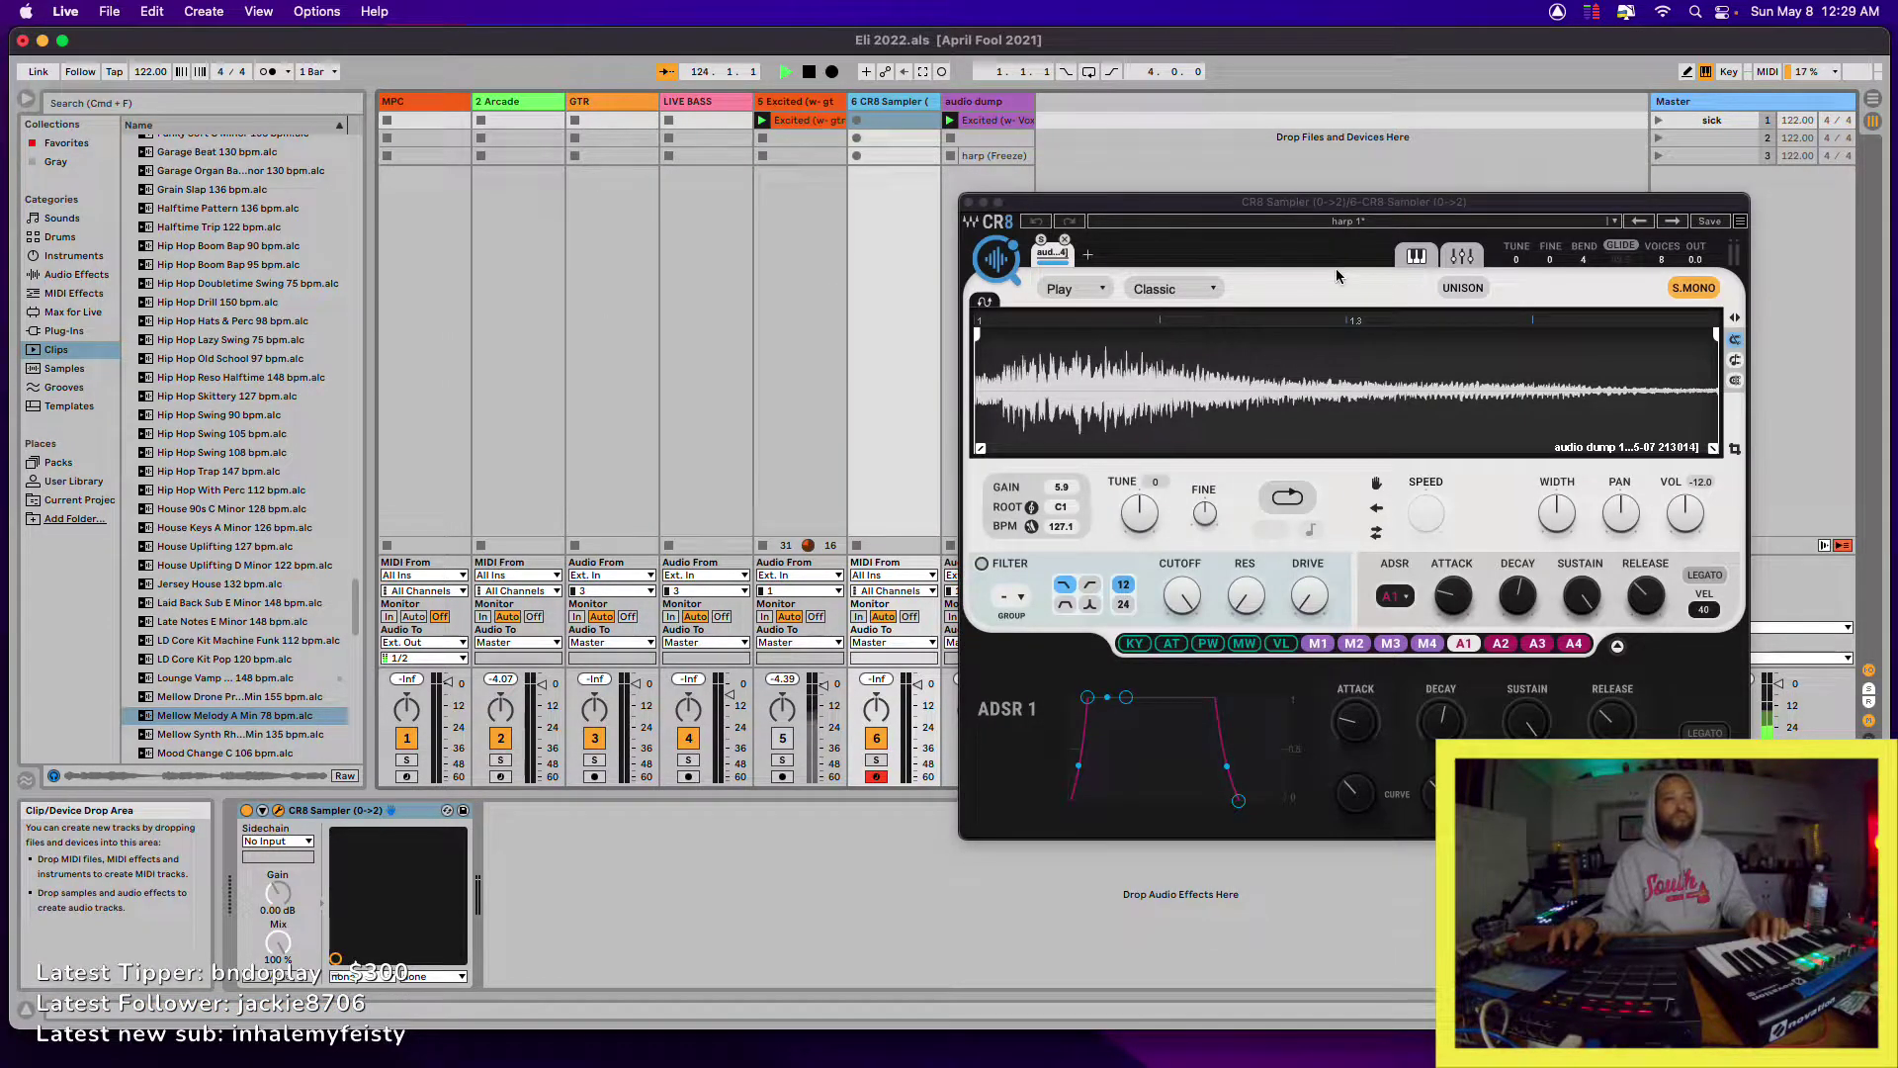
- Record a MIDI clip into the CR8 Sampler track's third slot and move the plug-in window clear of the clips
left_click_drag(1343, 213, 1276, 205)
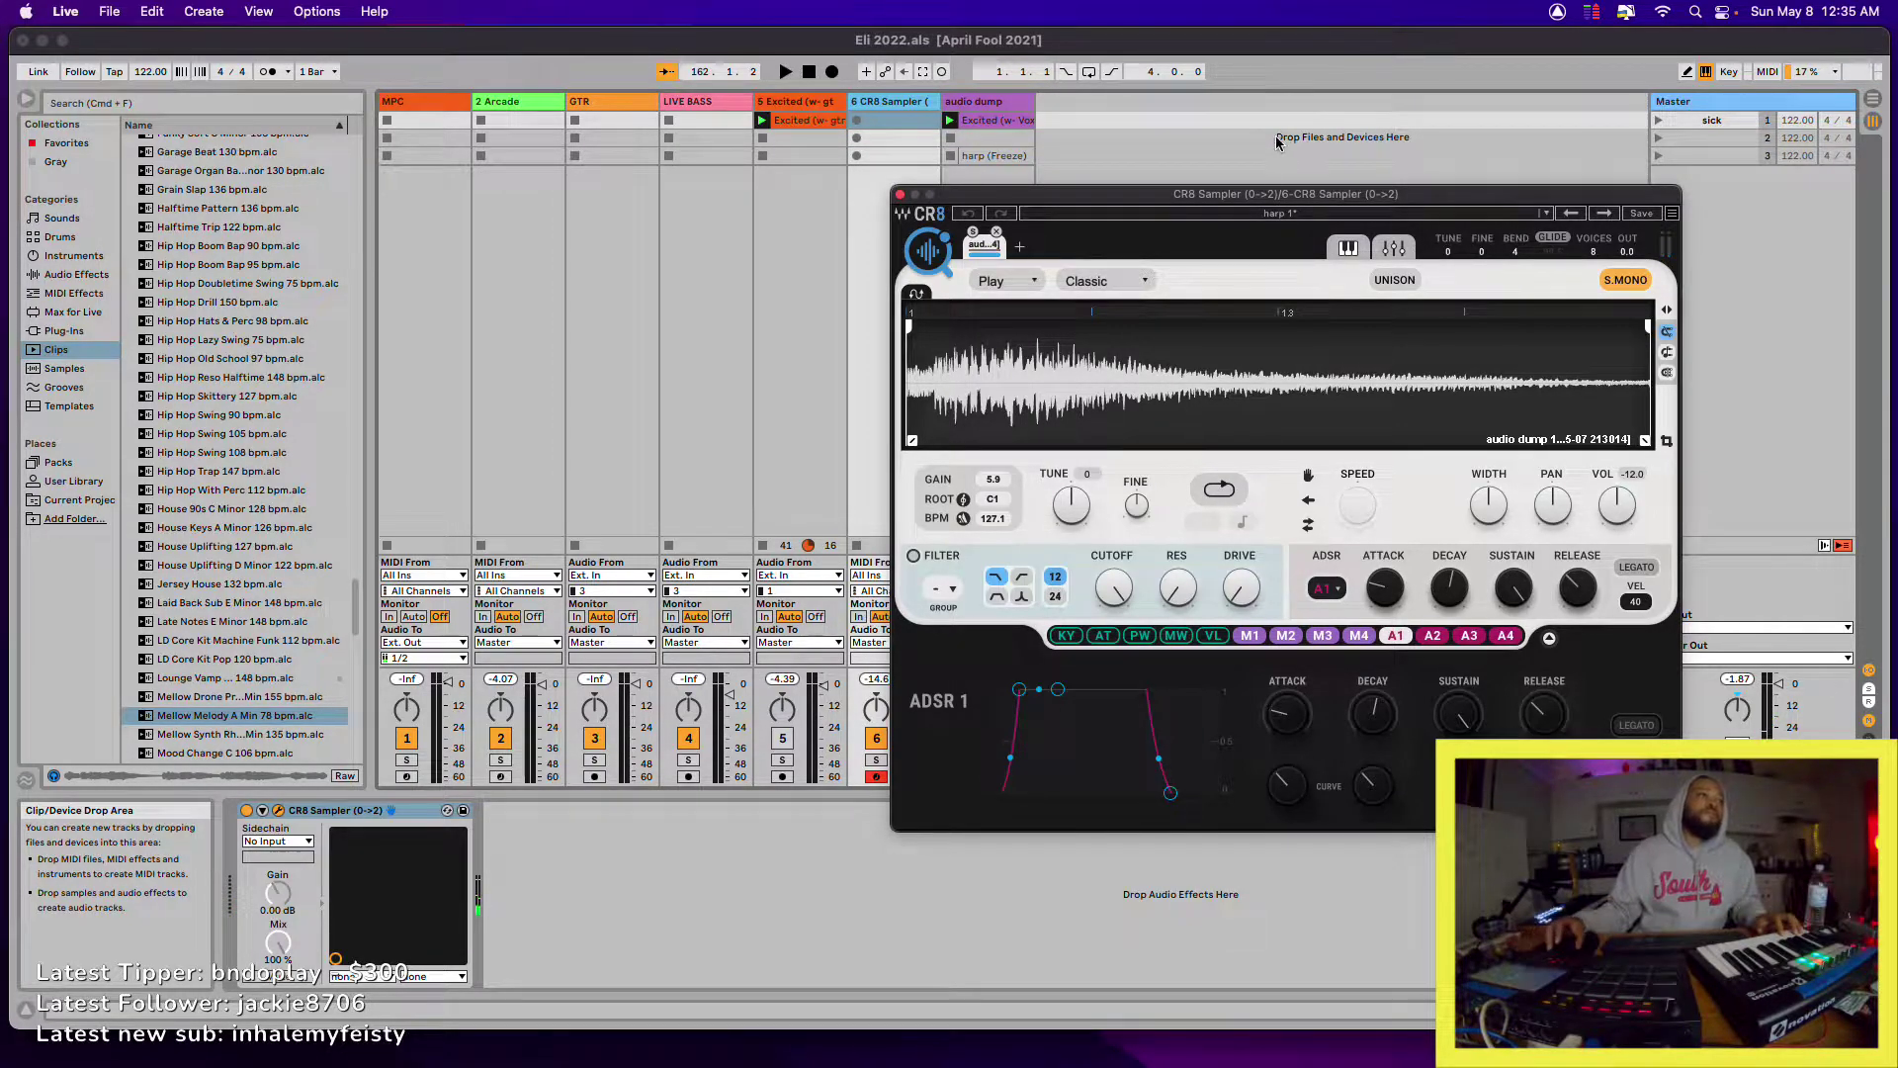
left_click(855, 156)
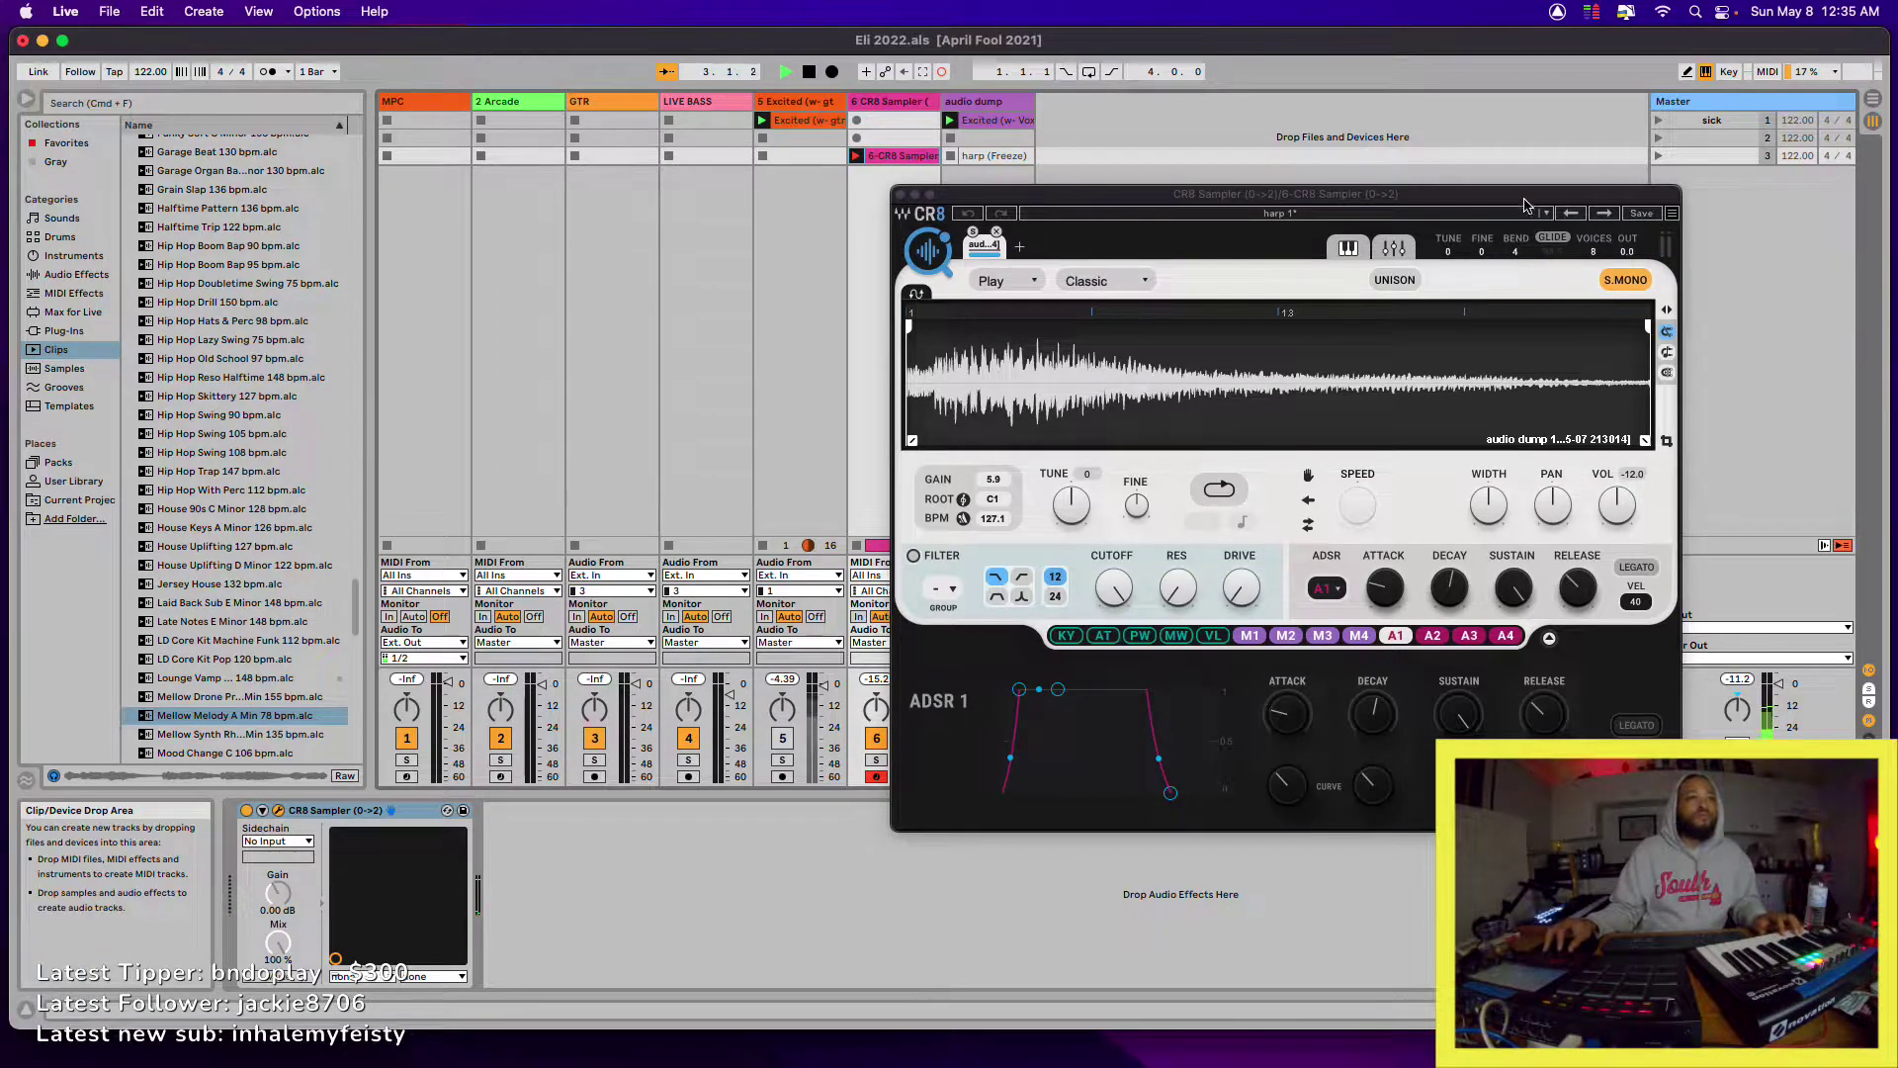
left_click_drag(1528, 198, 1326, 268)
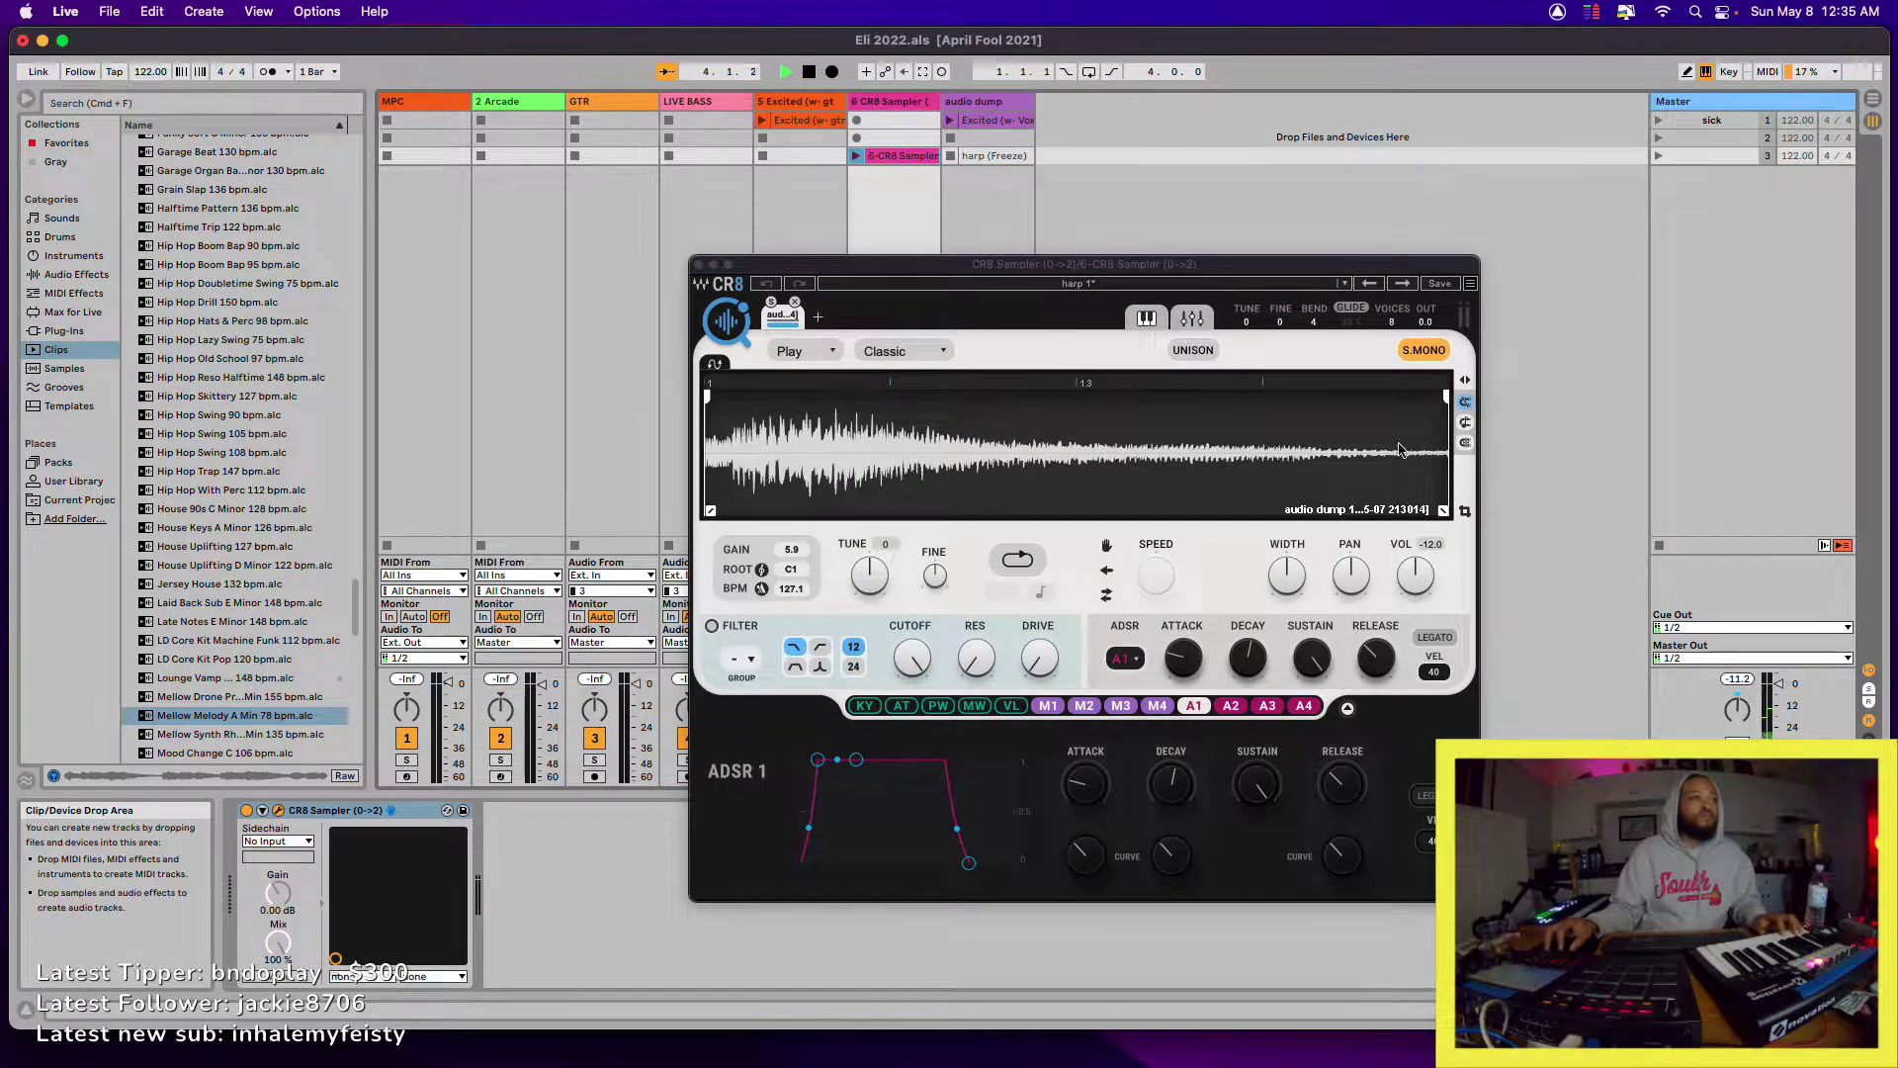
left_click_drag(987, 268, 1330, 259)
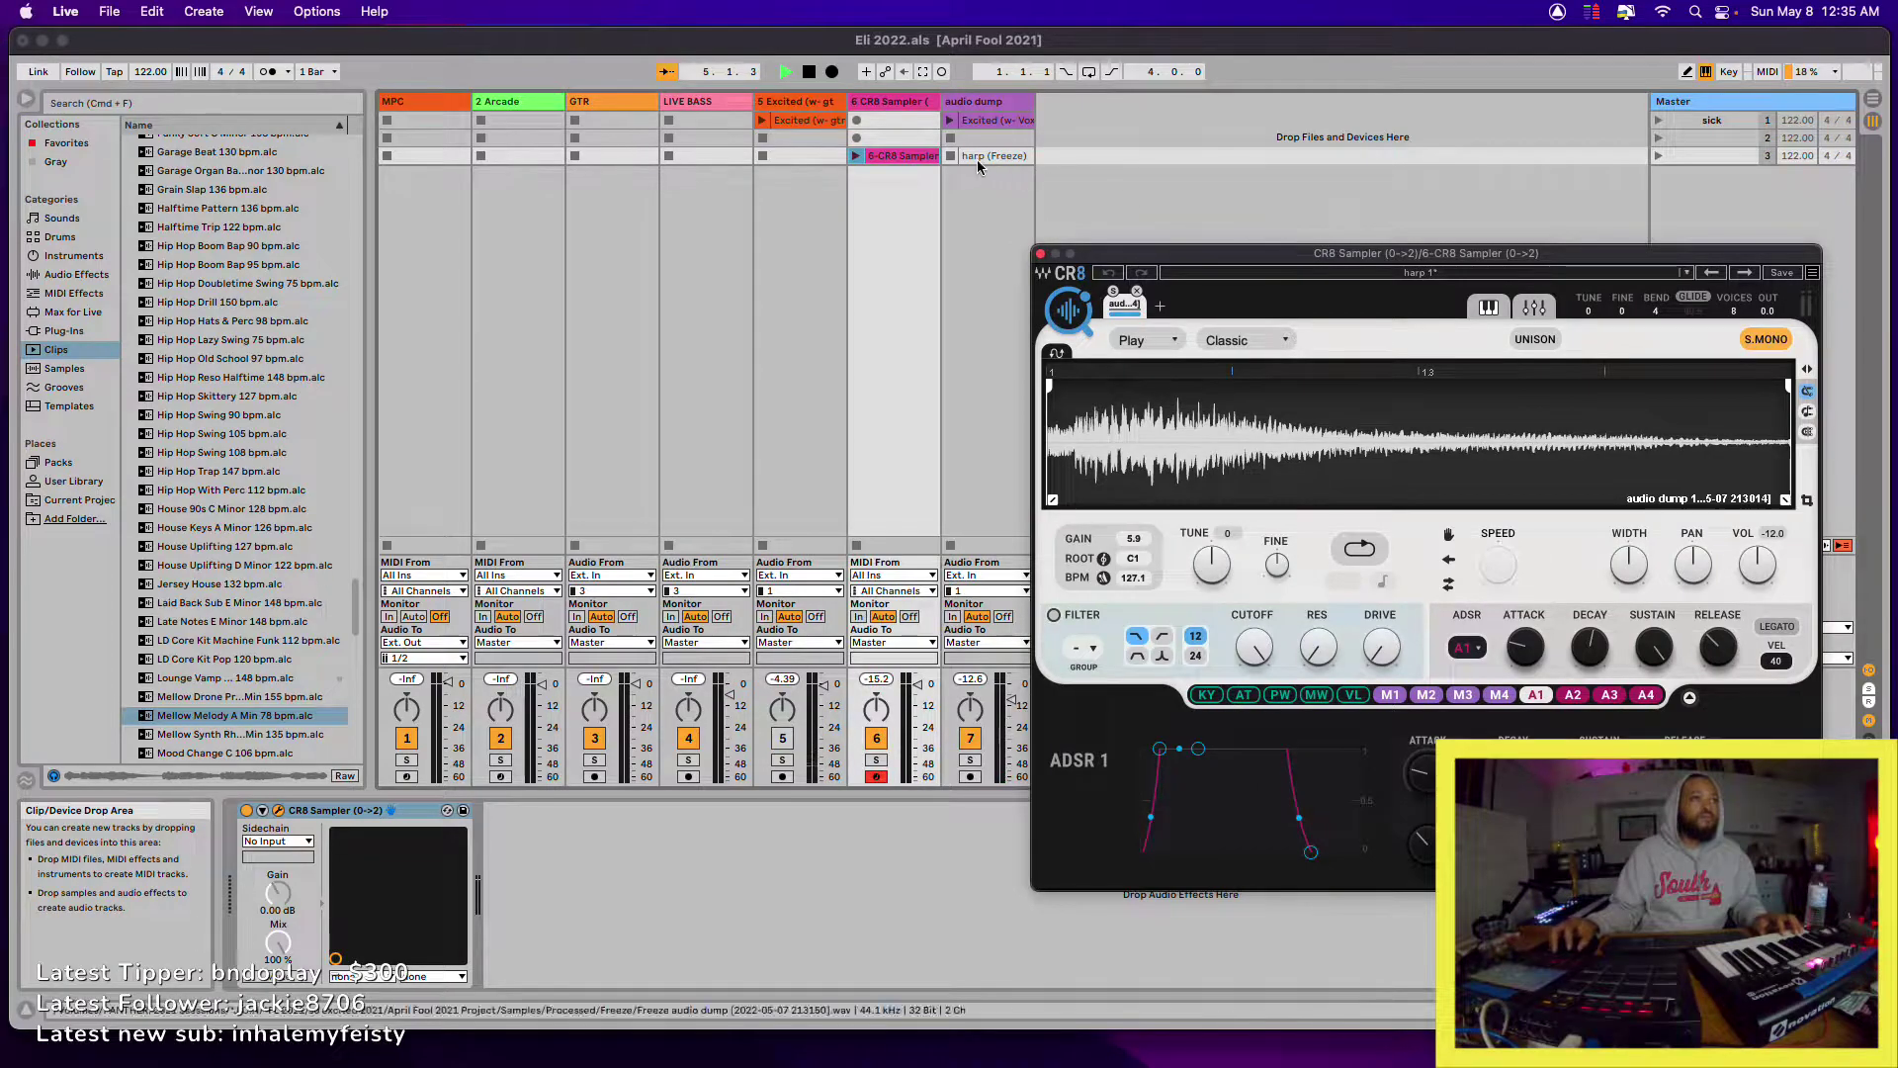
- Trigger the CR8 Sampler clip in the third slot and launch scene 3
left_click(929, 158)
left_click(1658, 155)
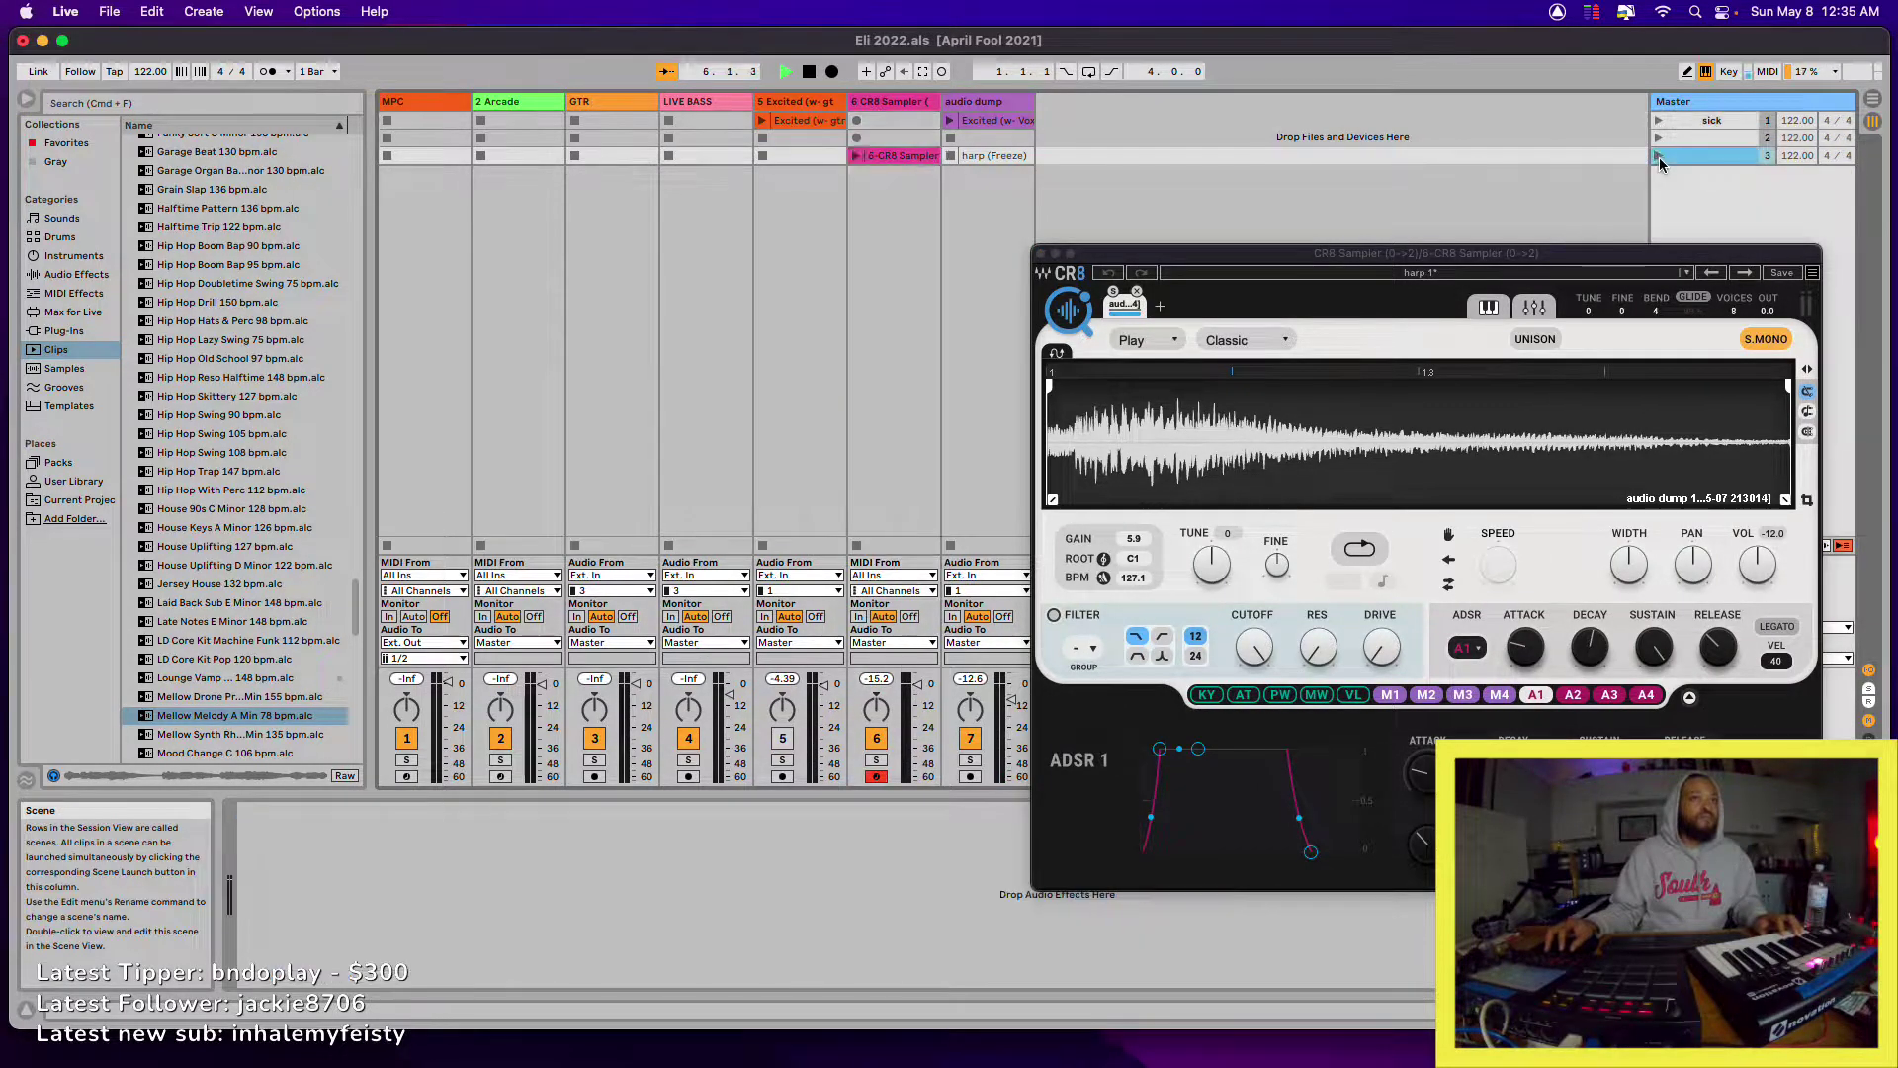
- Open the CR8 Sampler clip's notes, move the plug-in window clear of the clips, and delete the clip from the third slot
left_click(913, 162)
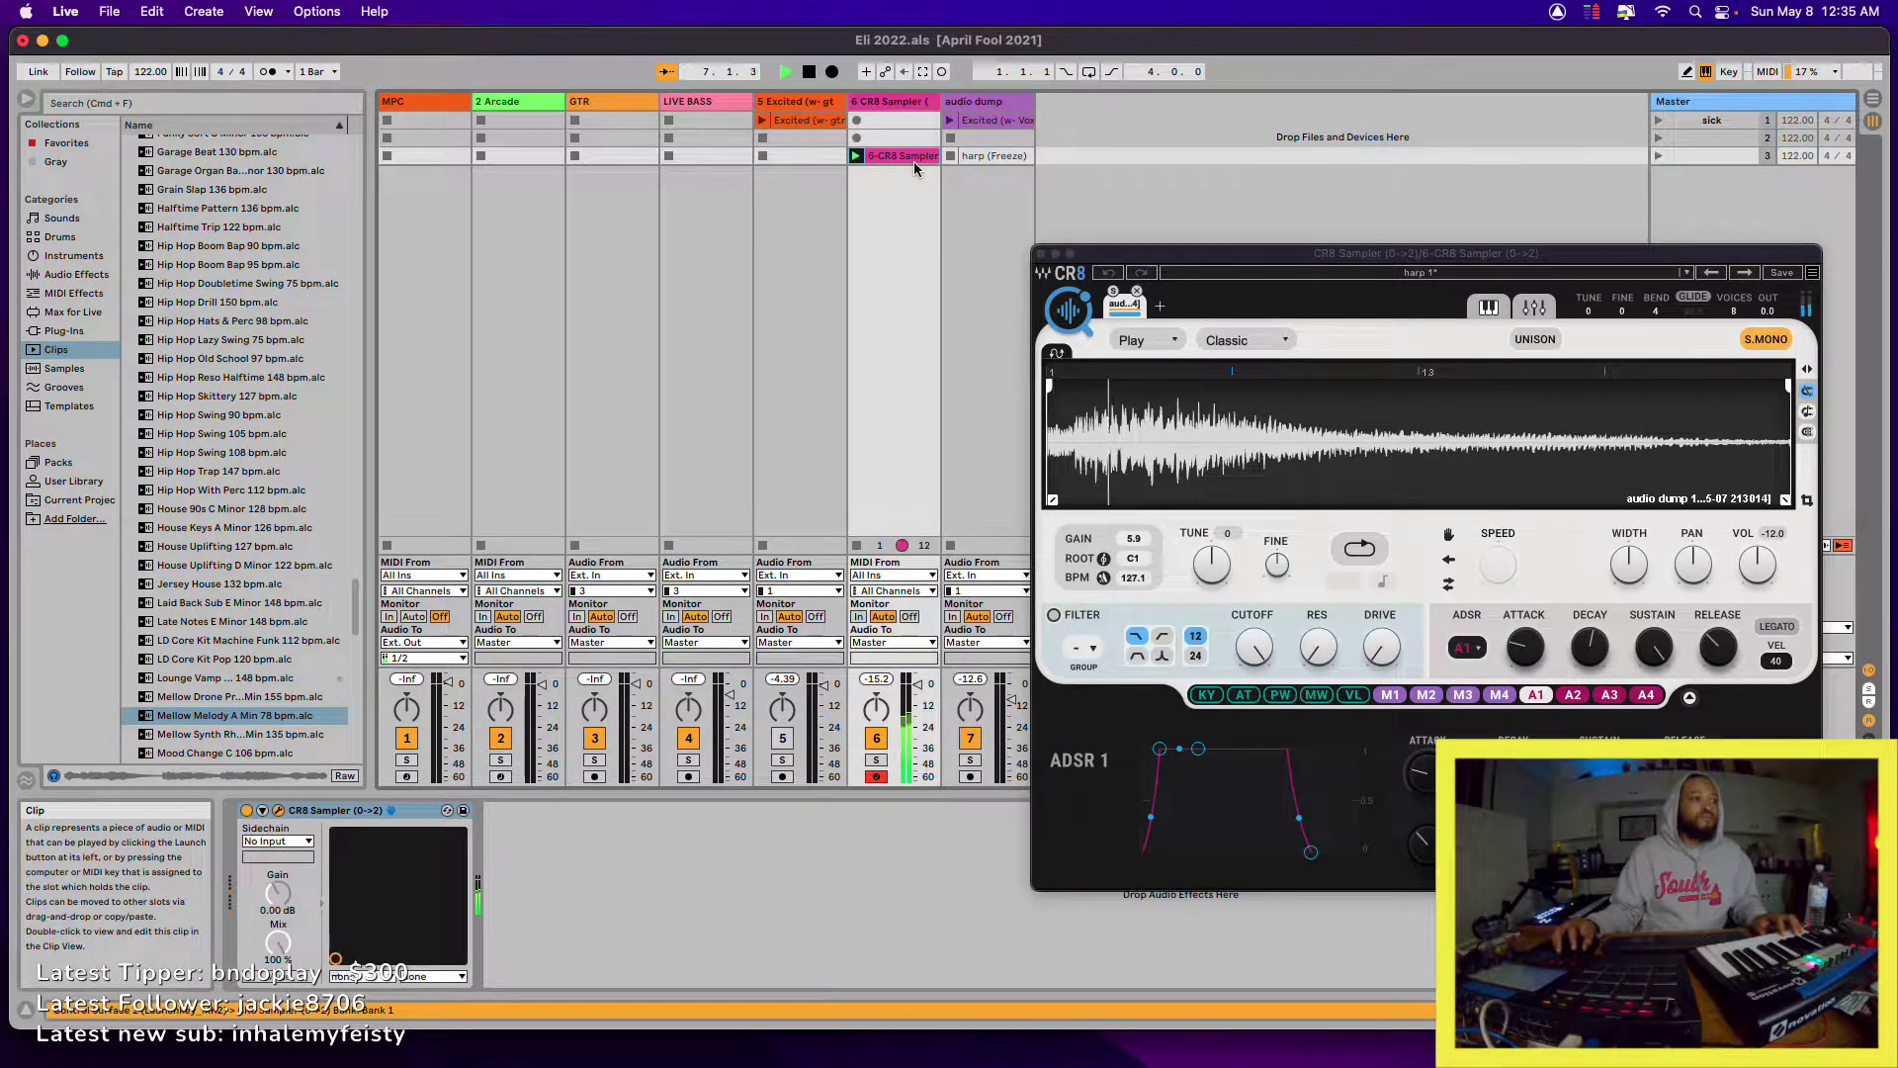
double_click(903, 153)
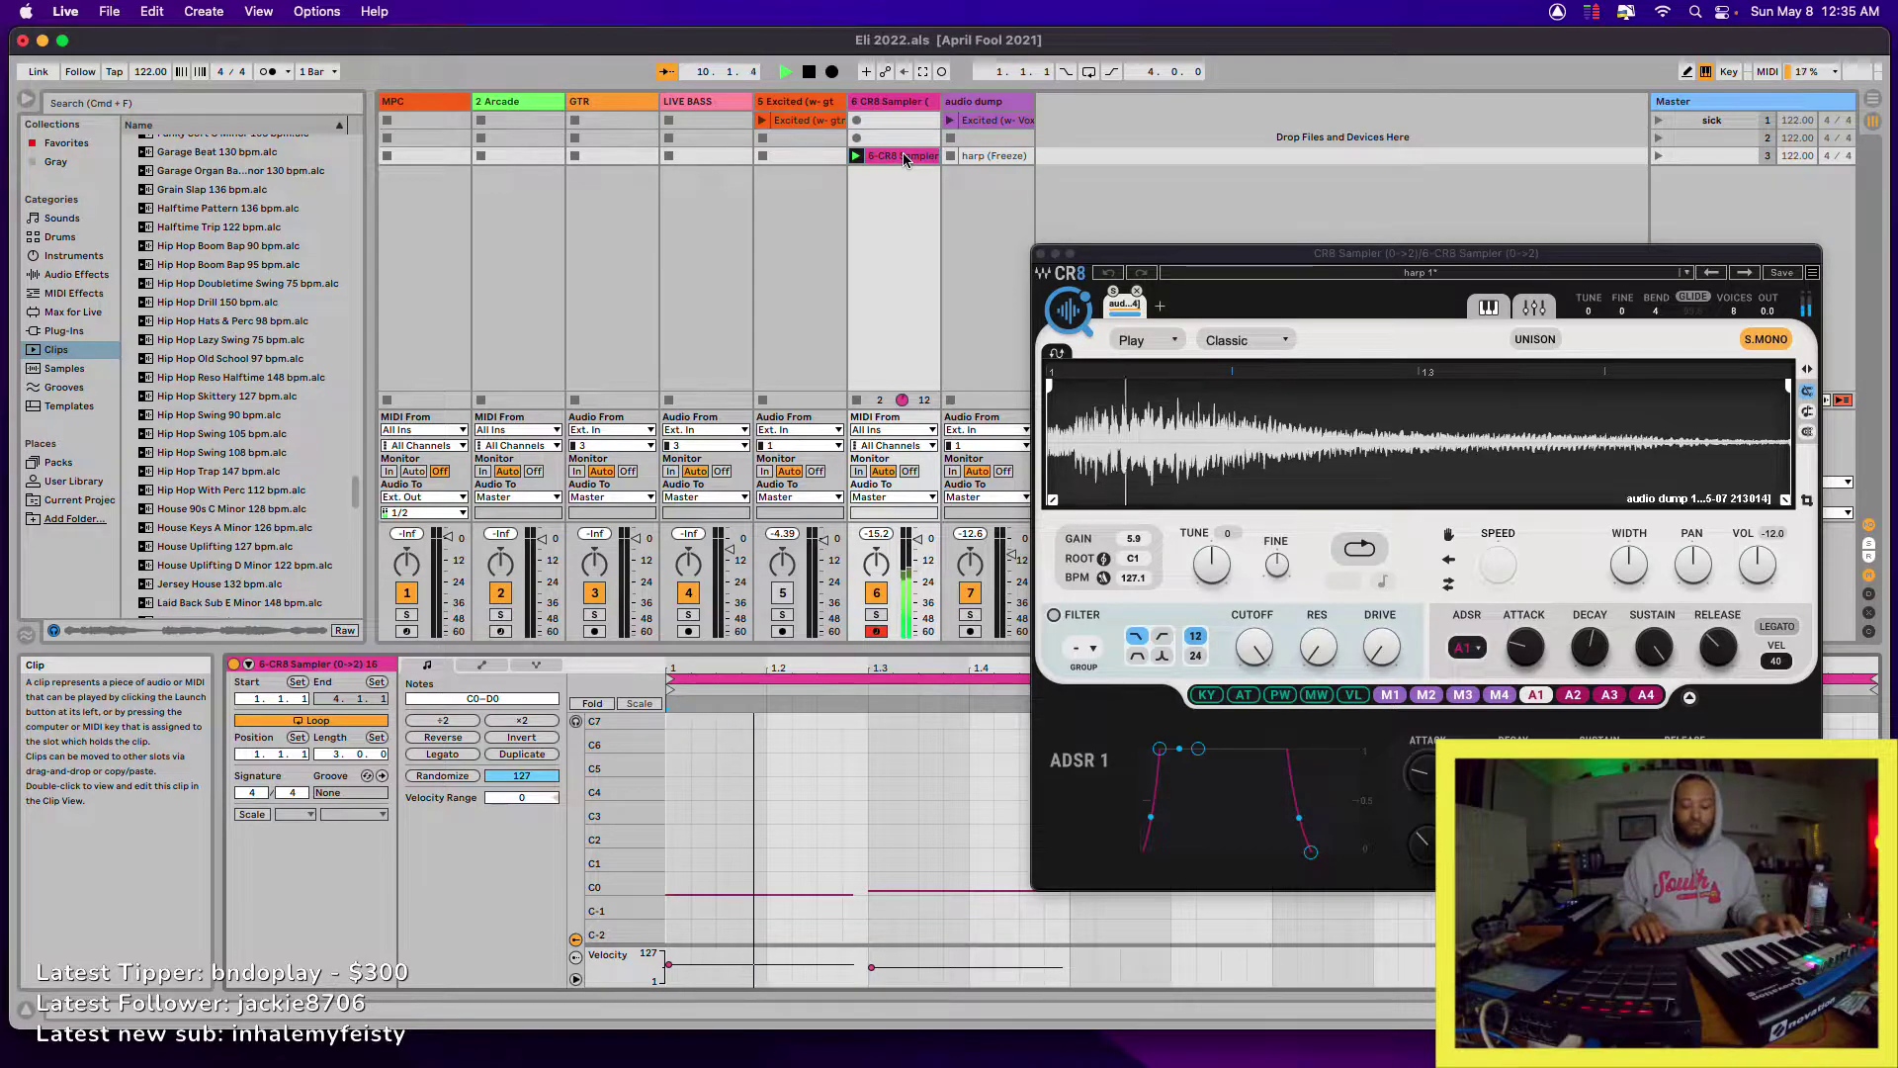
left_click_drag(1095, 254, 118, 199)
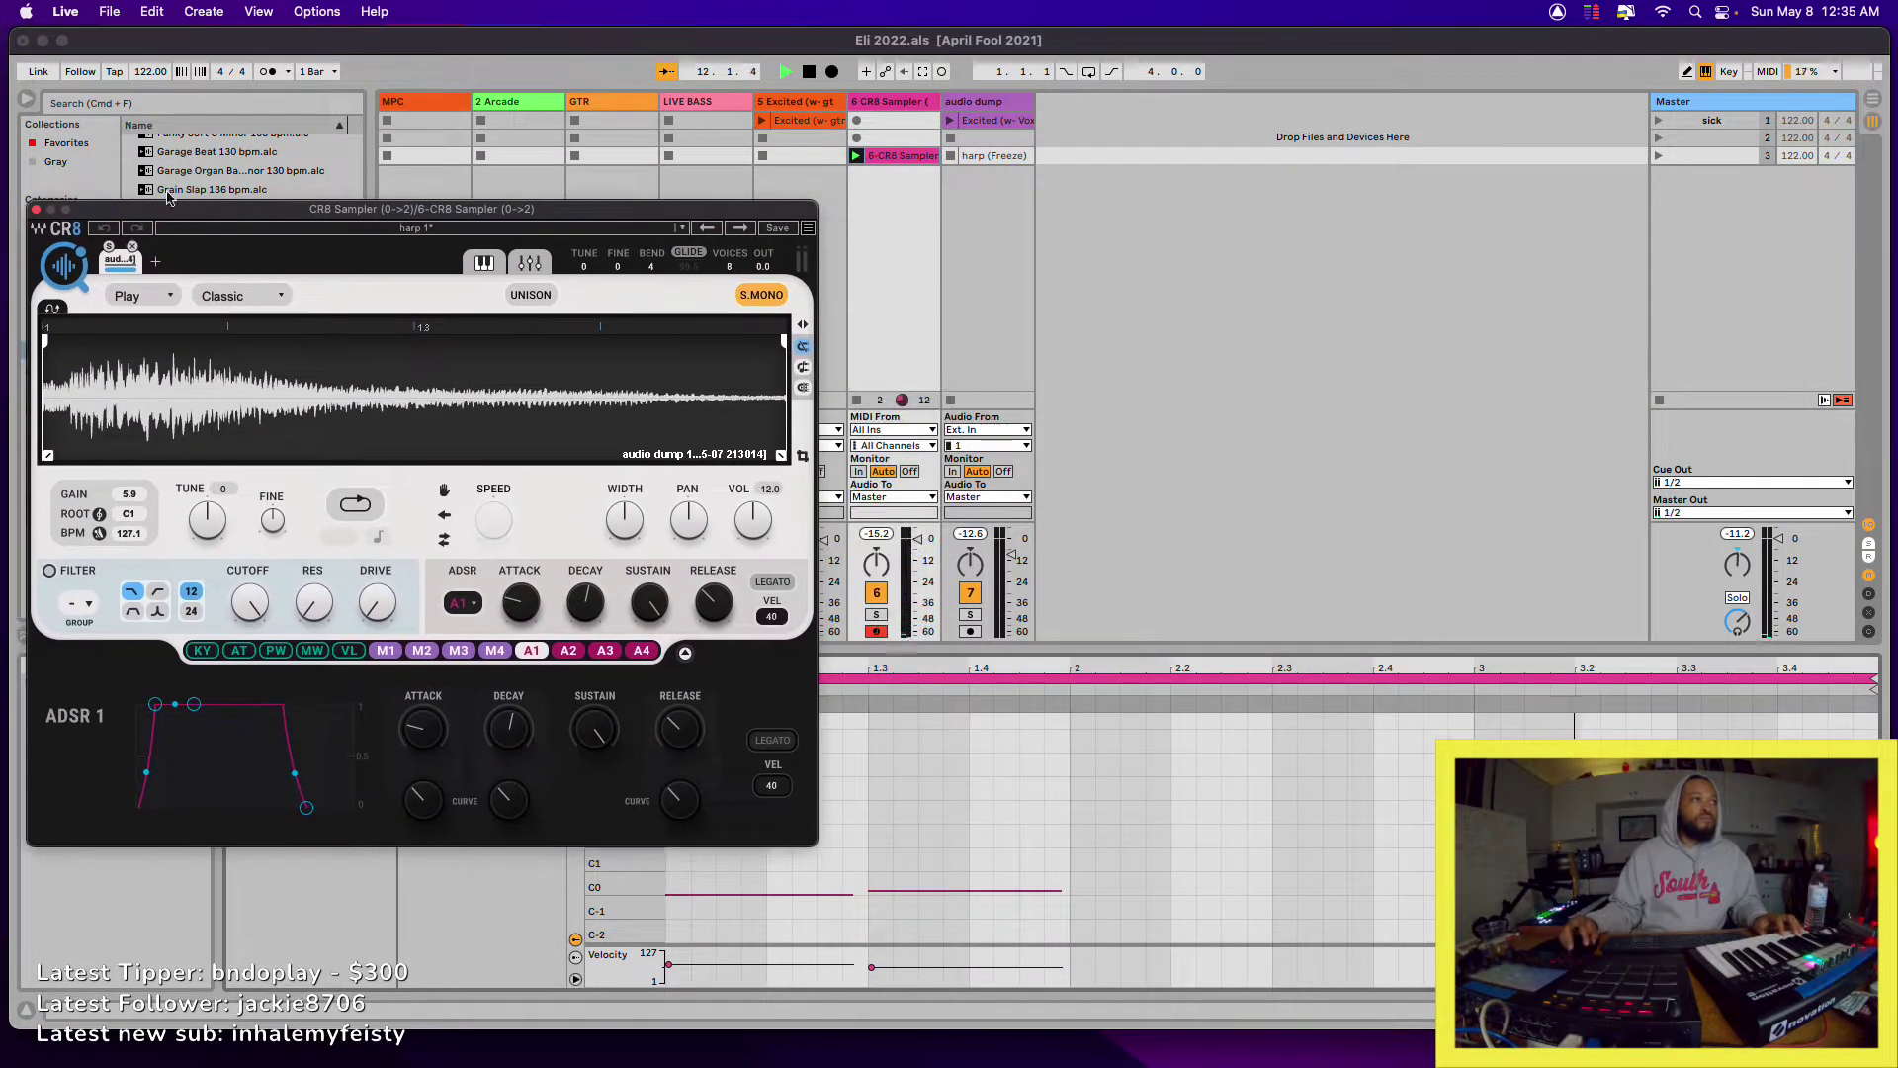
left_click(880, 156)
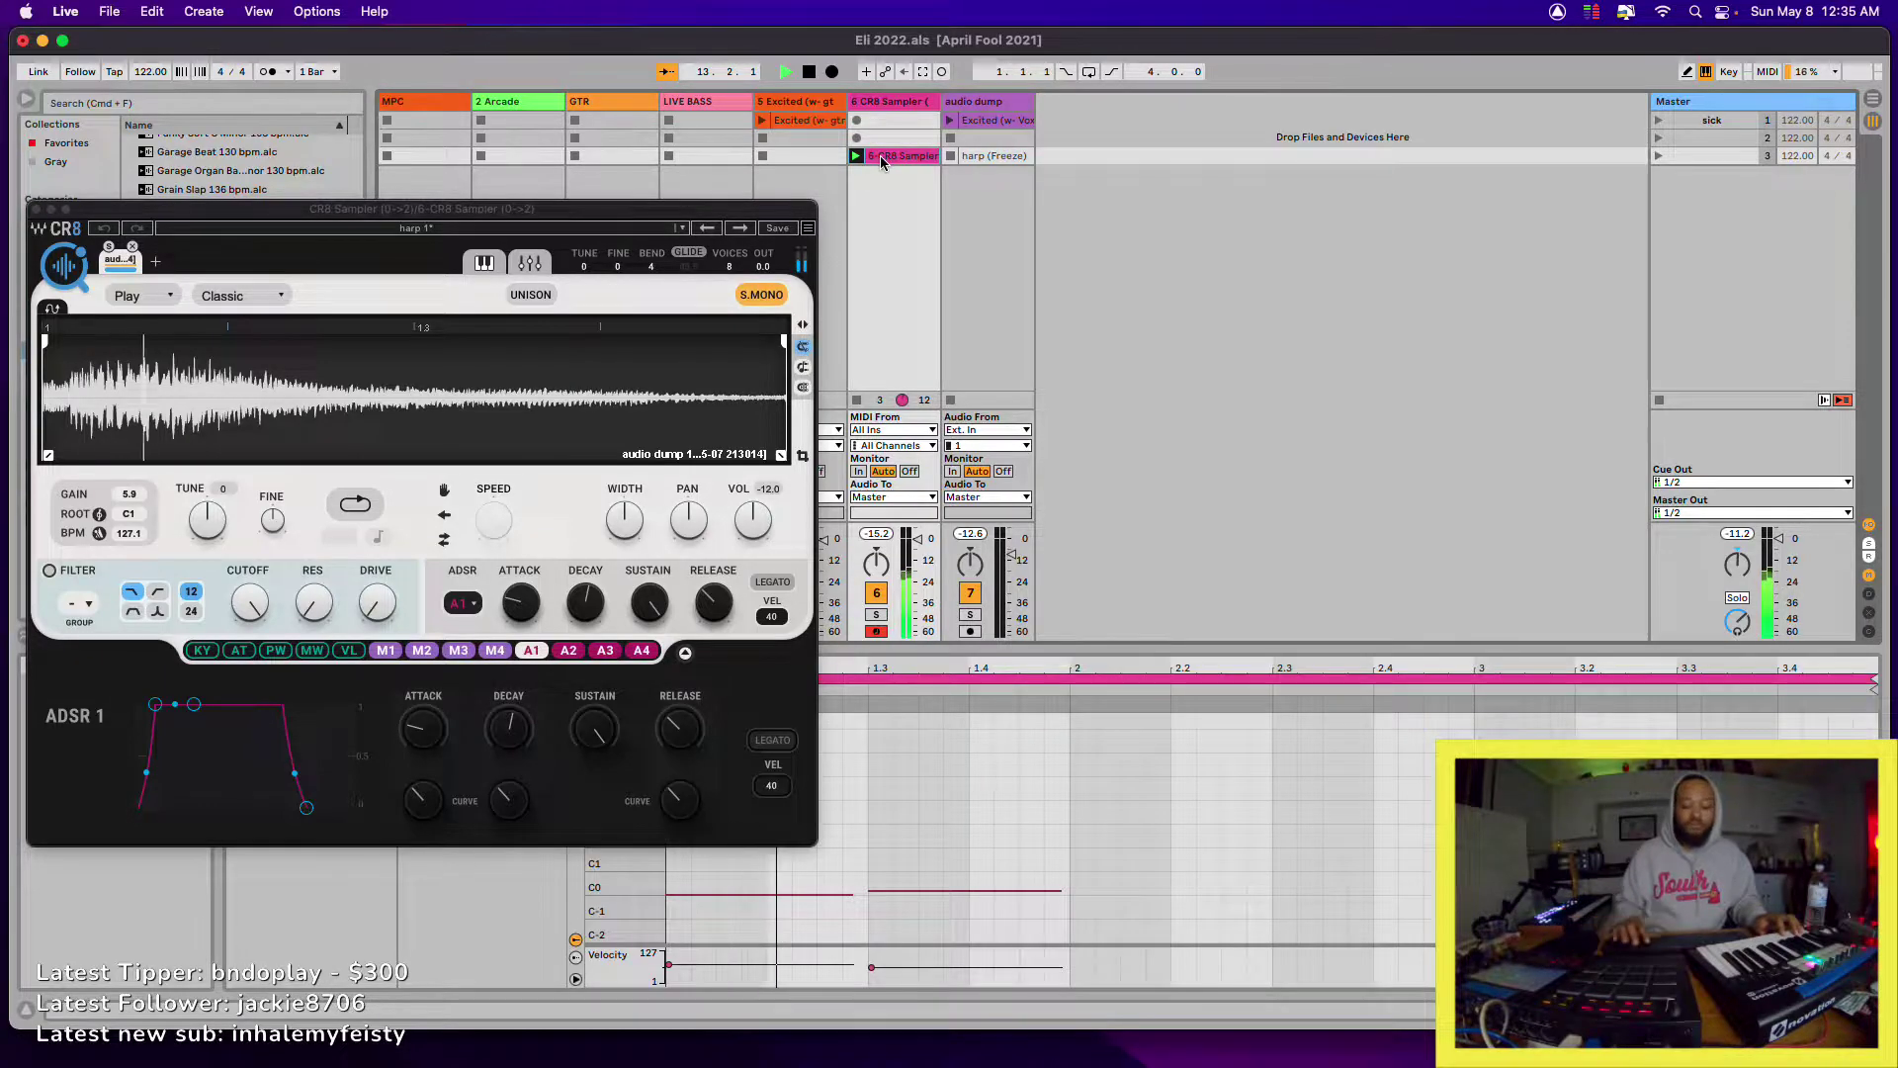
key("Delete")
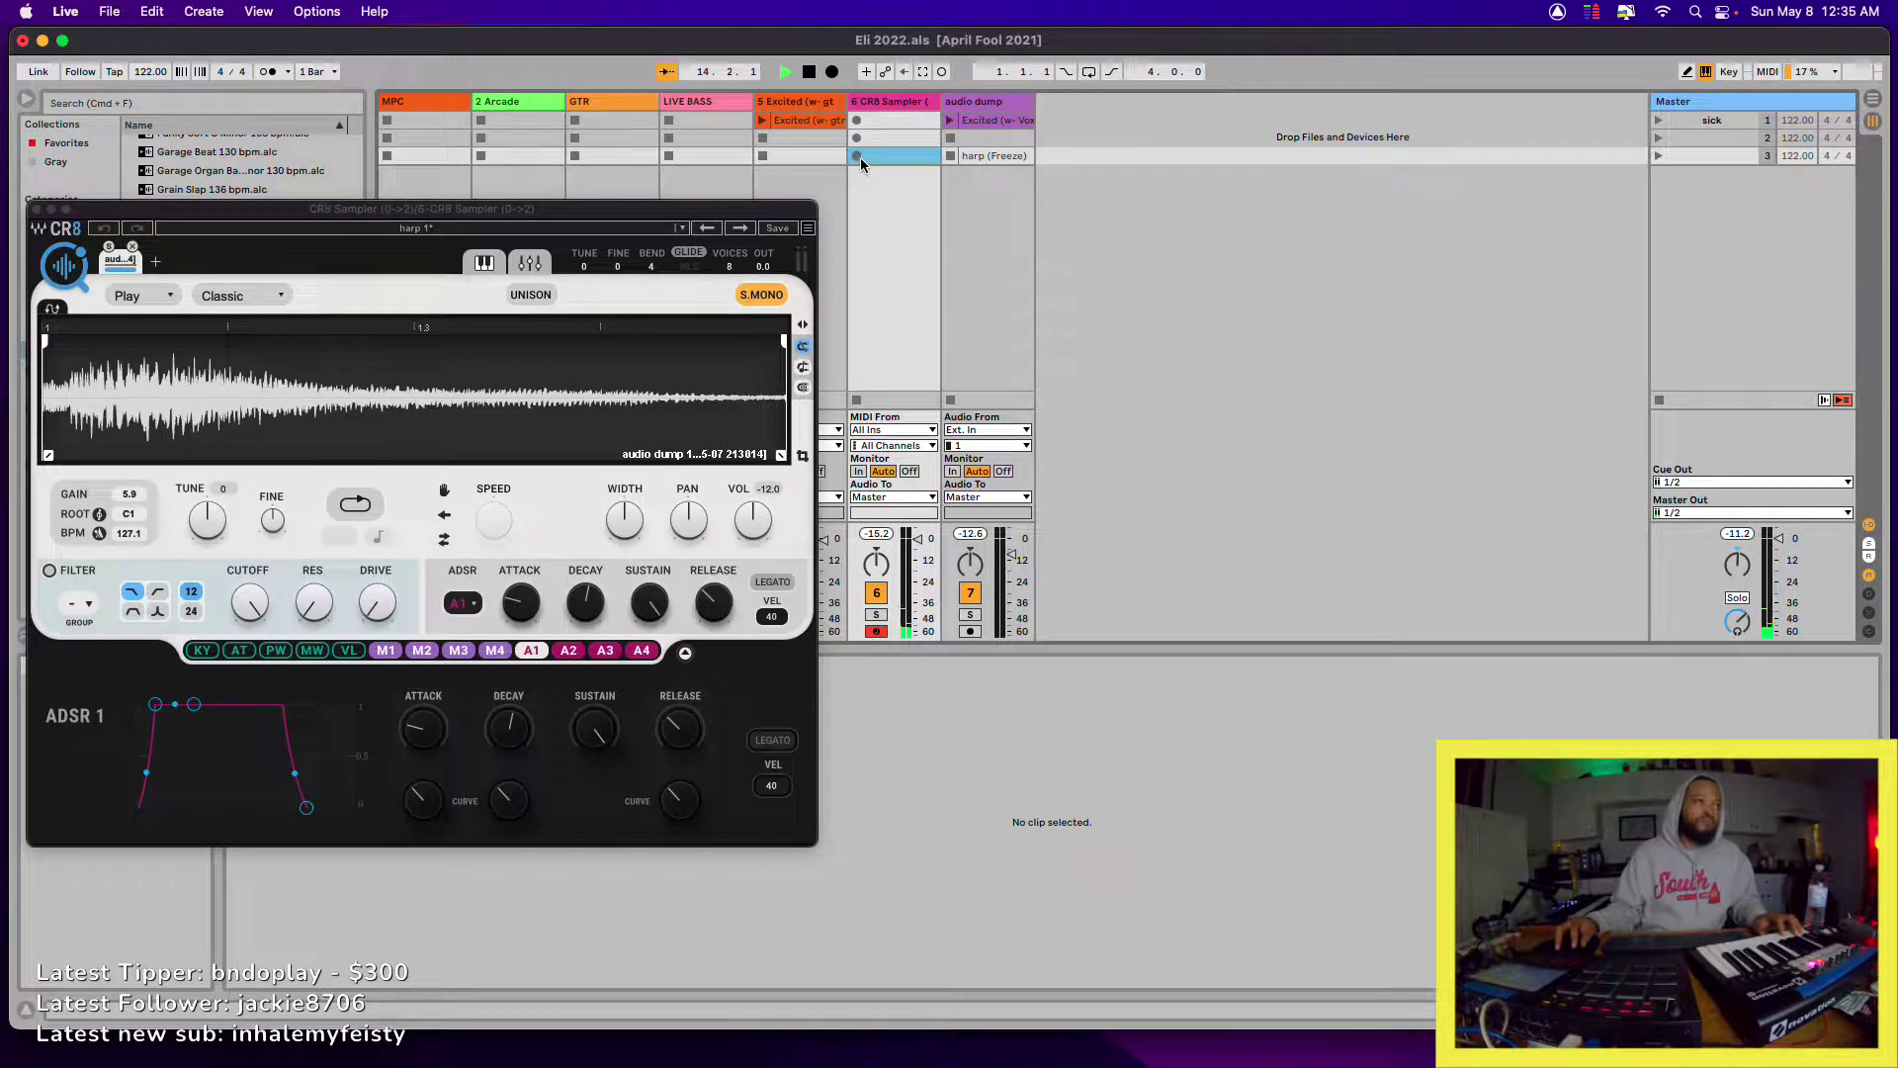
- Record a new MIDI take into the CR8 Sampler track's third slot with the metronome on, and stop playback
left_click(857, 156)
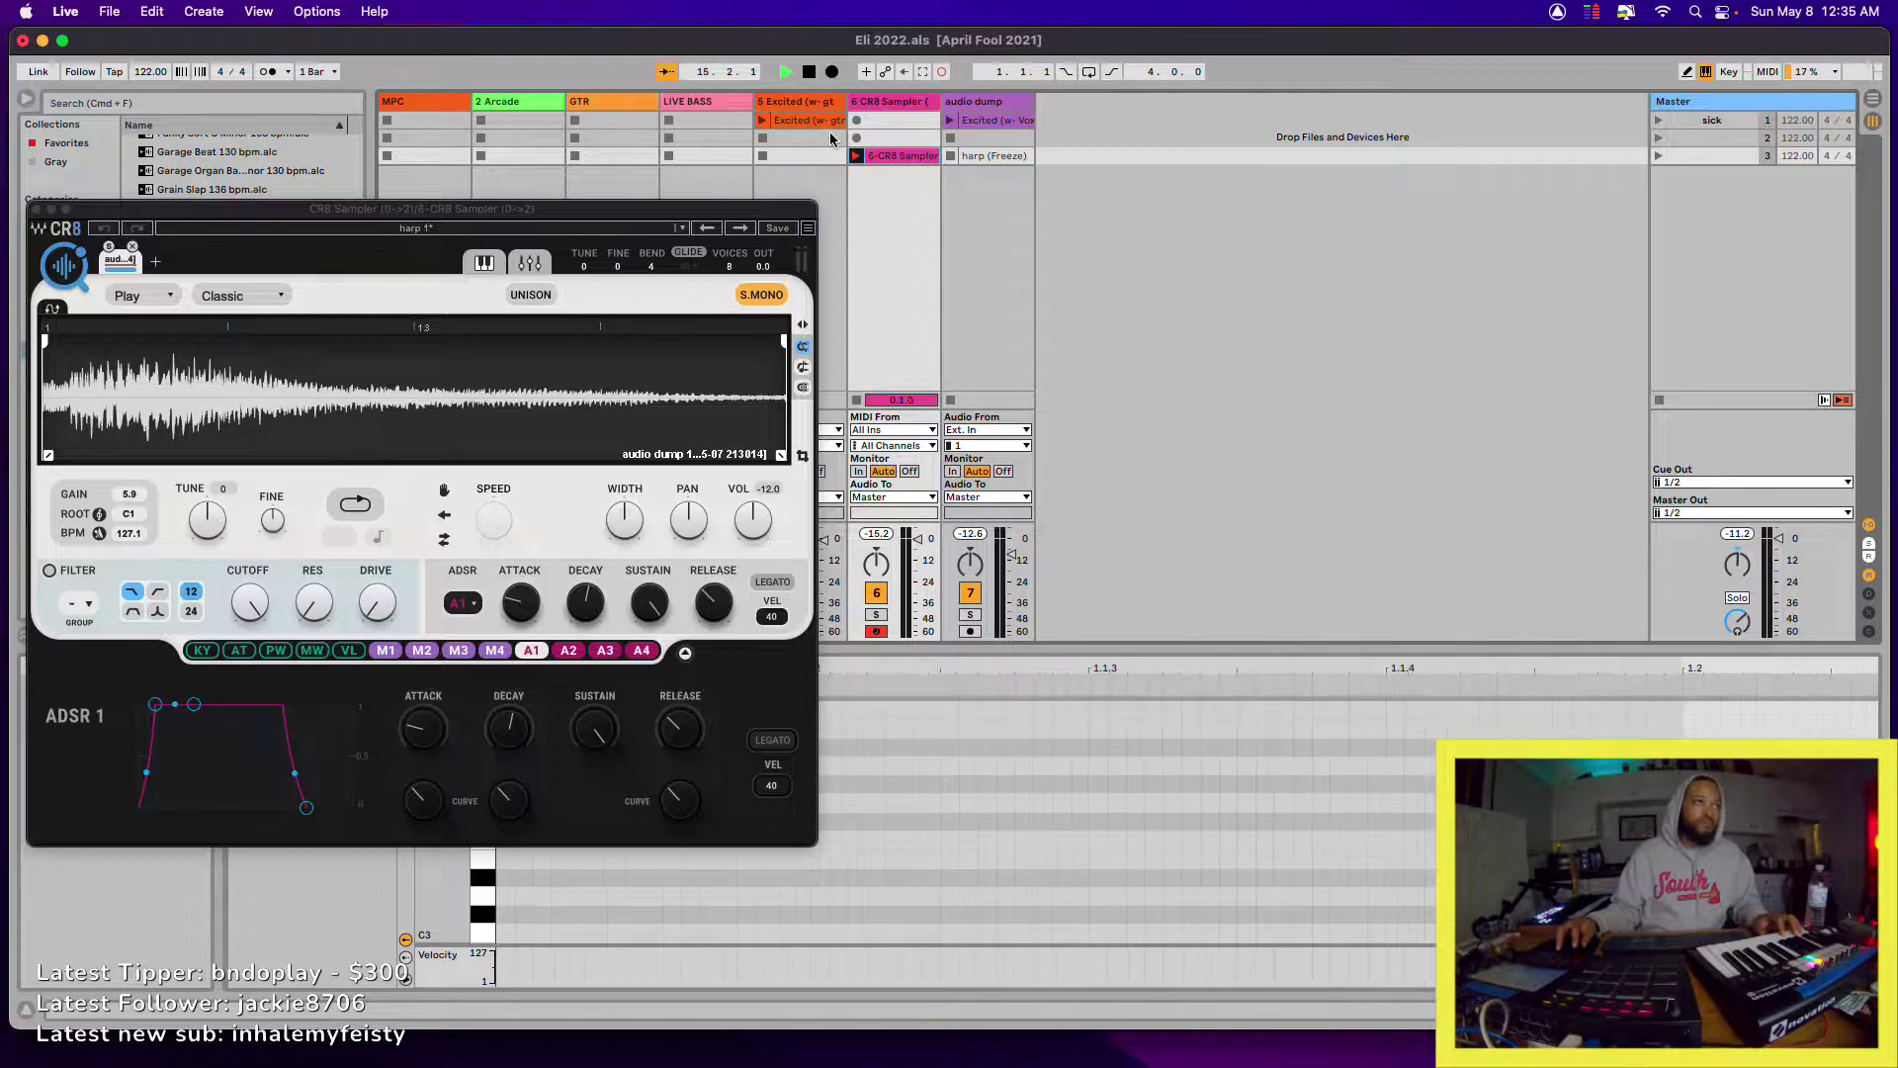
left_click(268, 72)
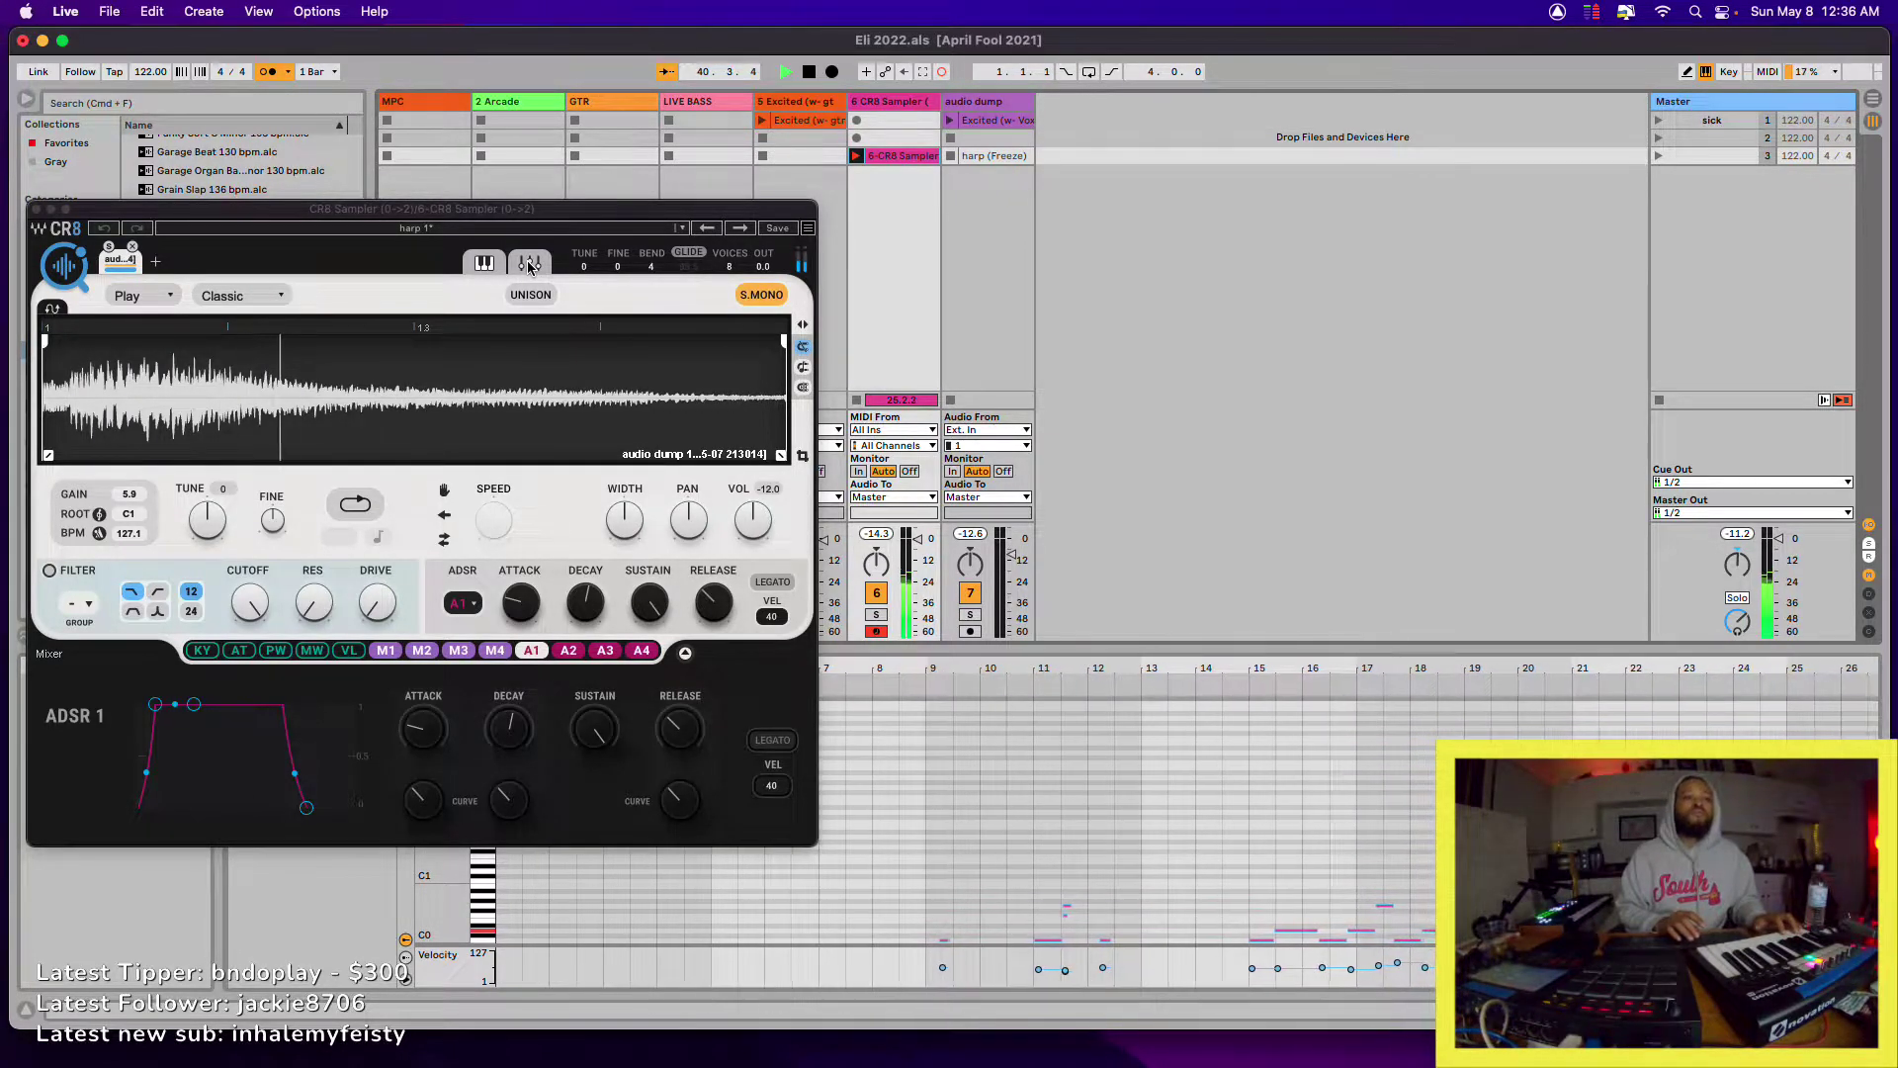
key("space")
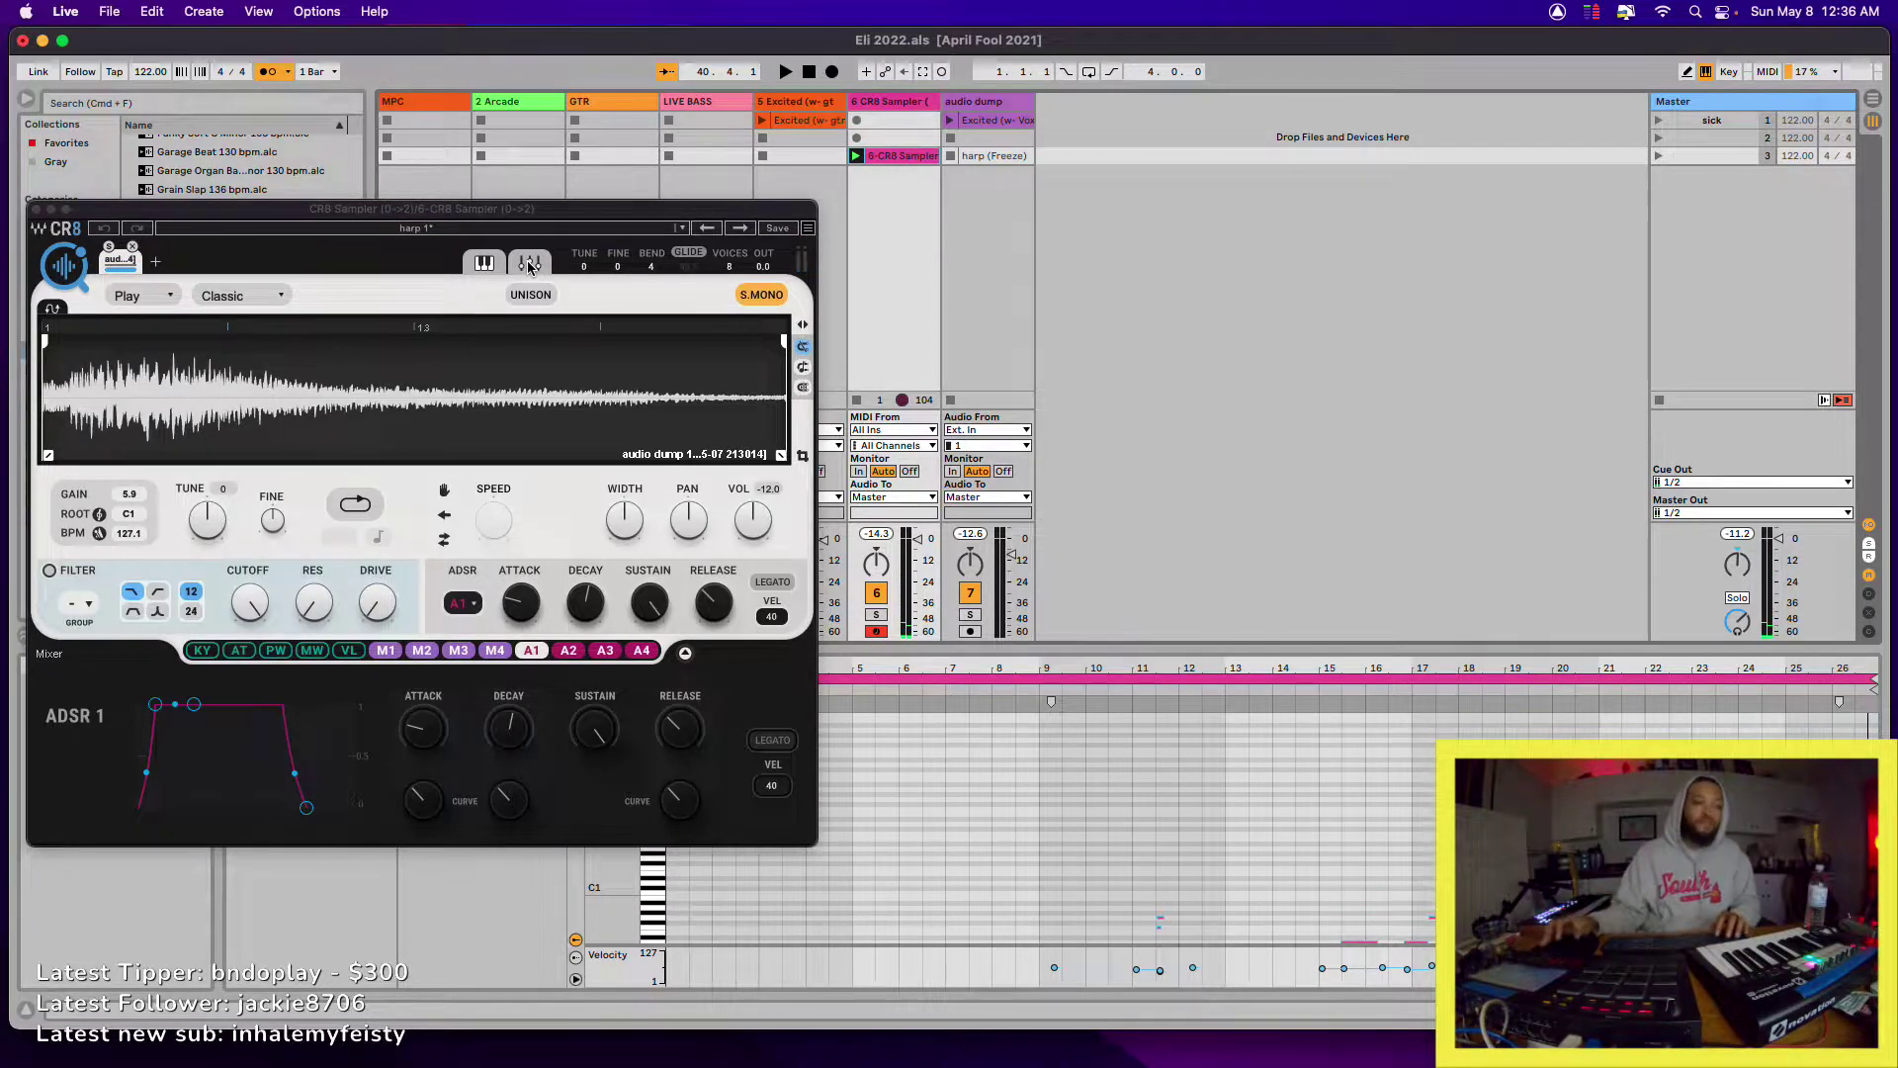
- Move the CR8 Sampler plug-in window out of the way and close it
left_click(582, 228)
left_click(564, 142)
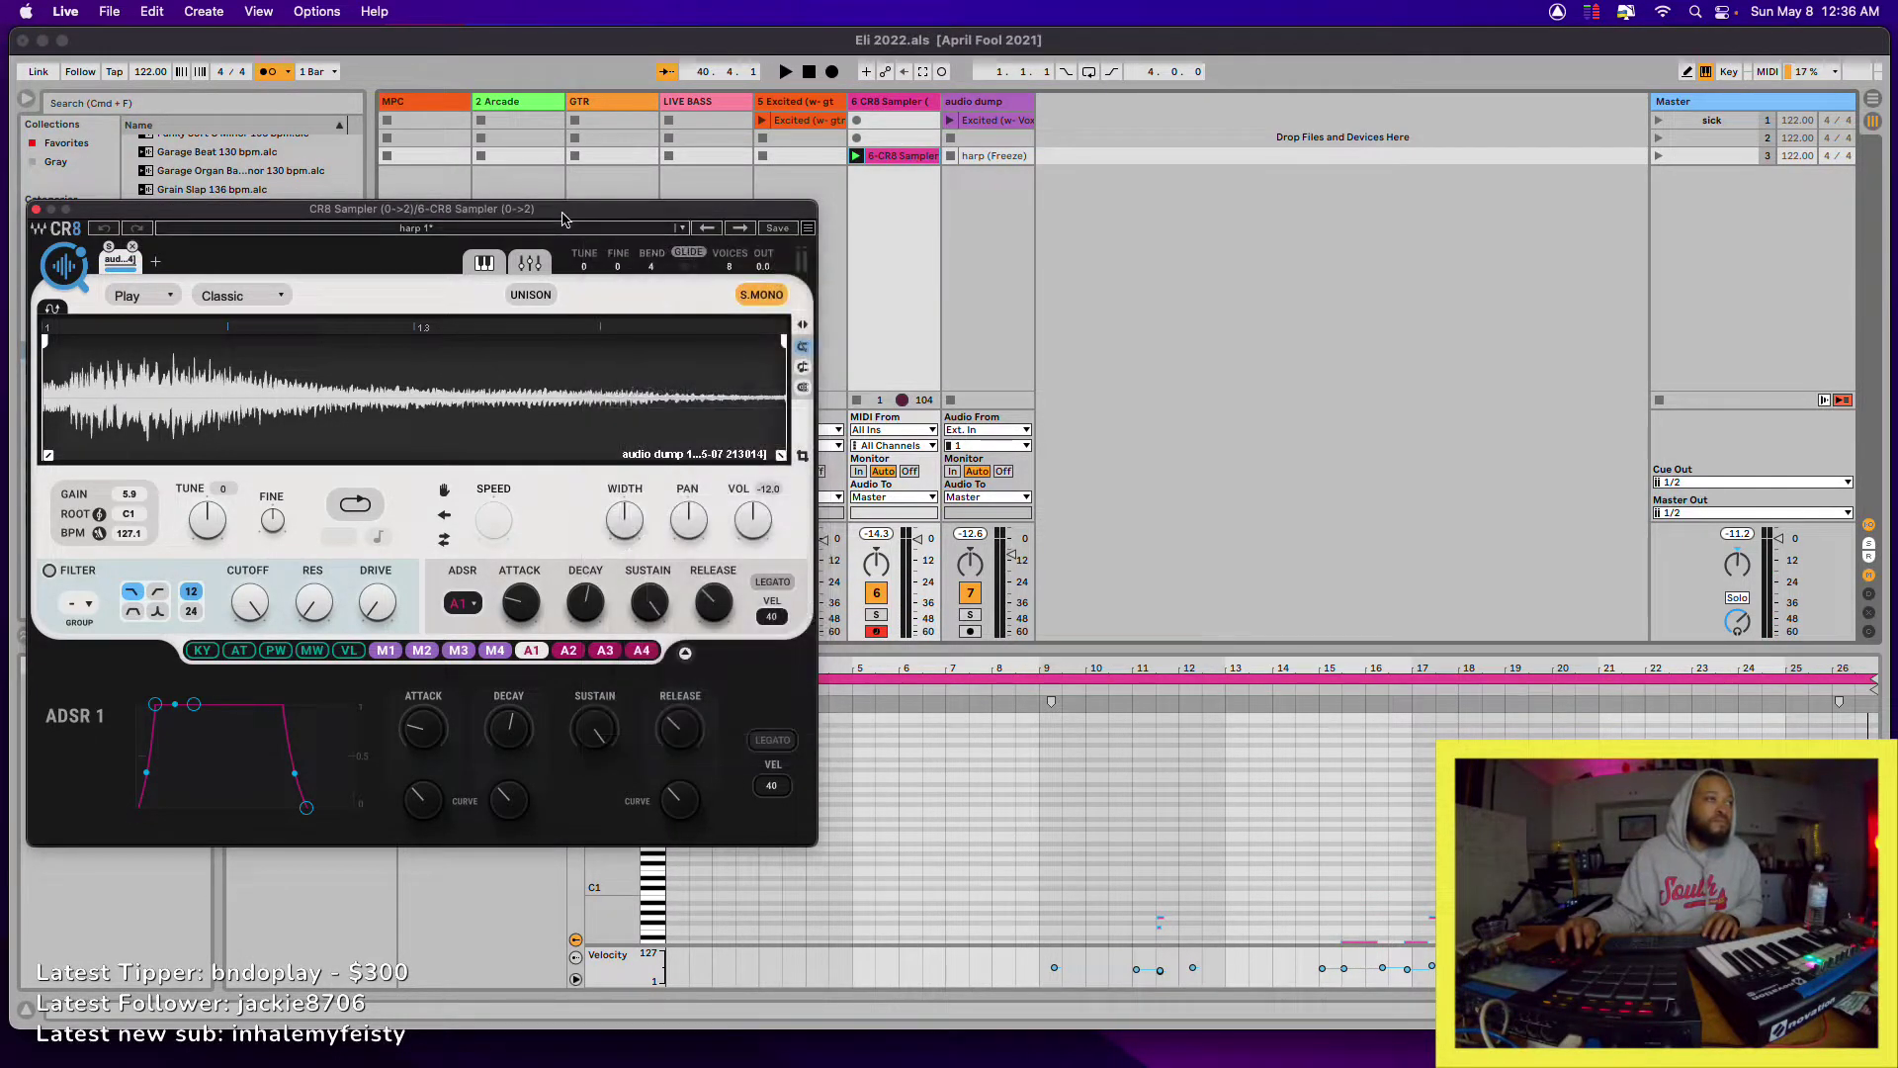
left_click_drag(563, 211, 553, 51)
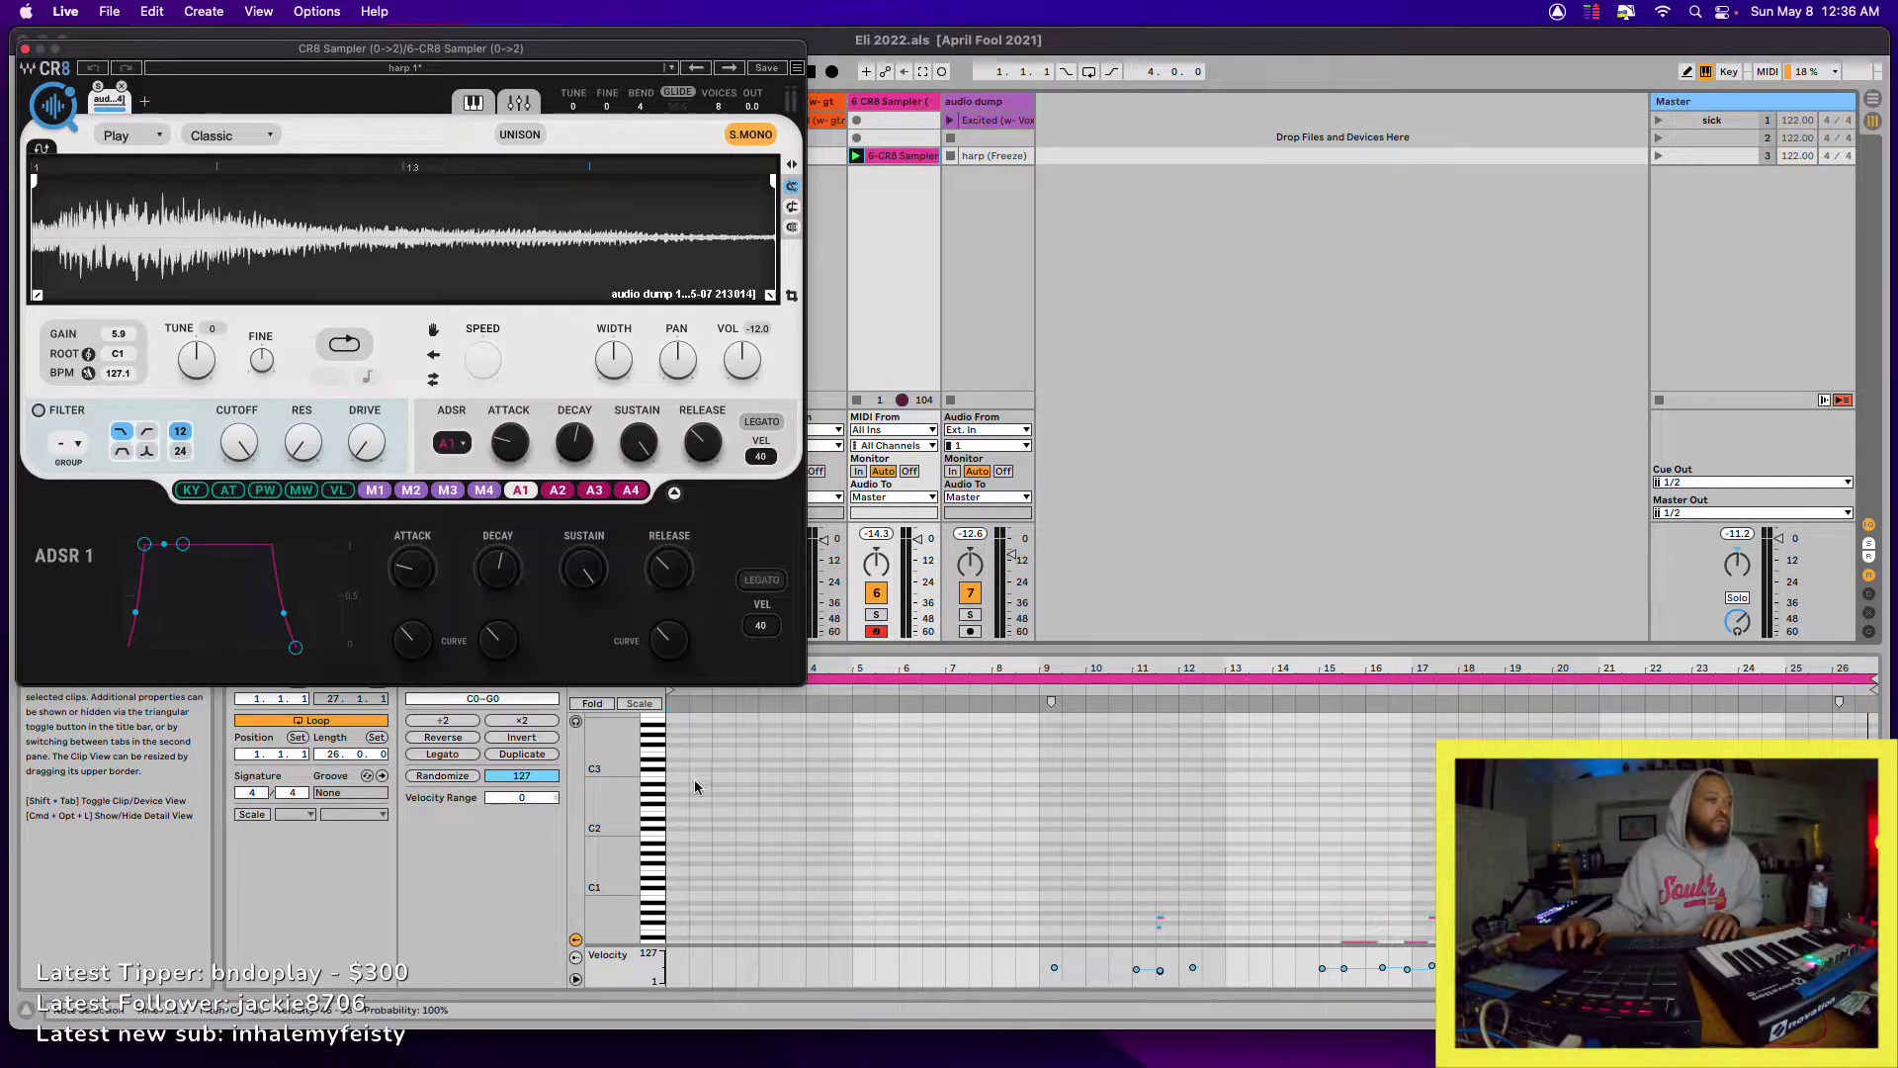
left_click(27, 50)
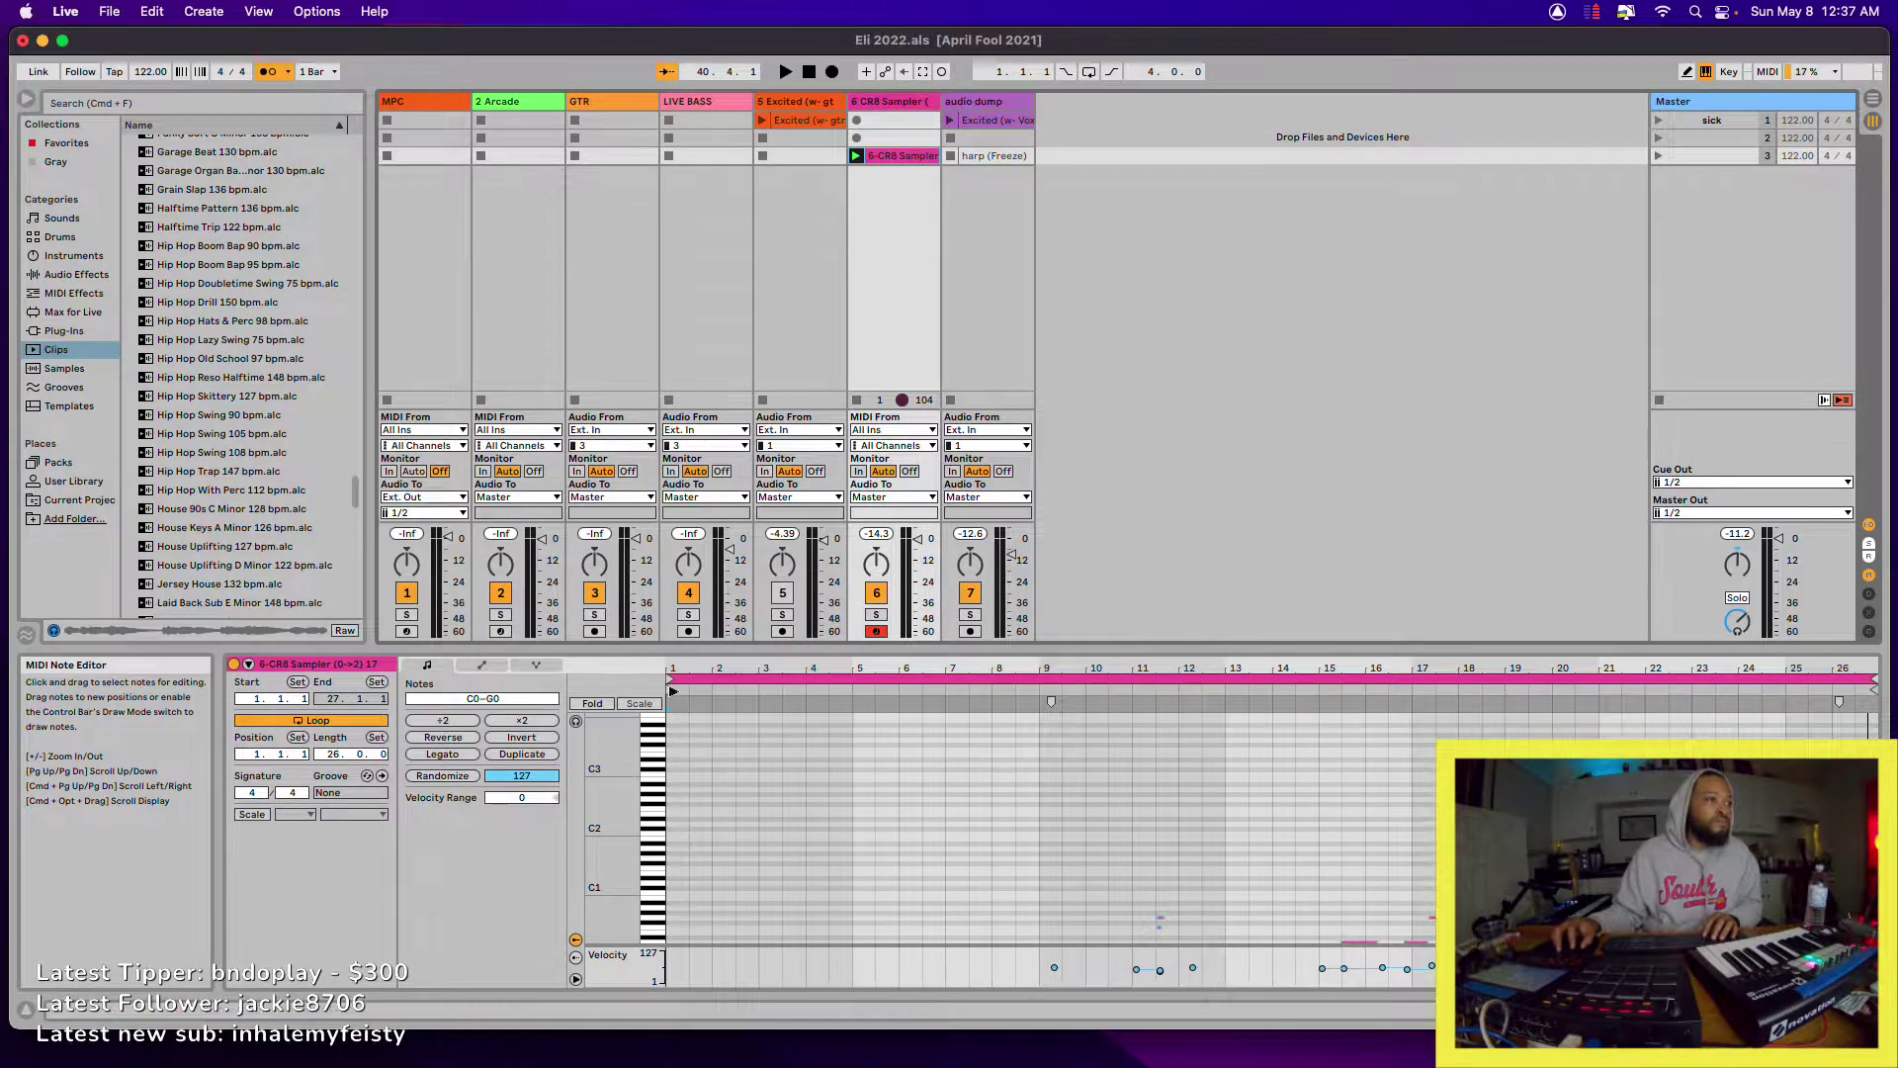
- Start the recorded clip's loop at 15.3.1, play it back and quantize its notes
left_click_drag(682, 679, 1334, 761)
key("space")
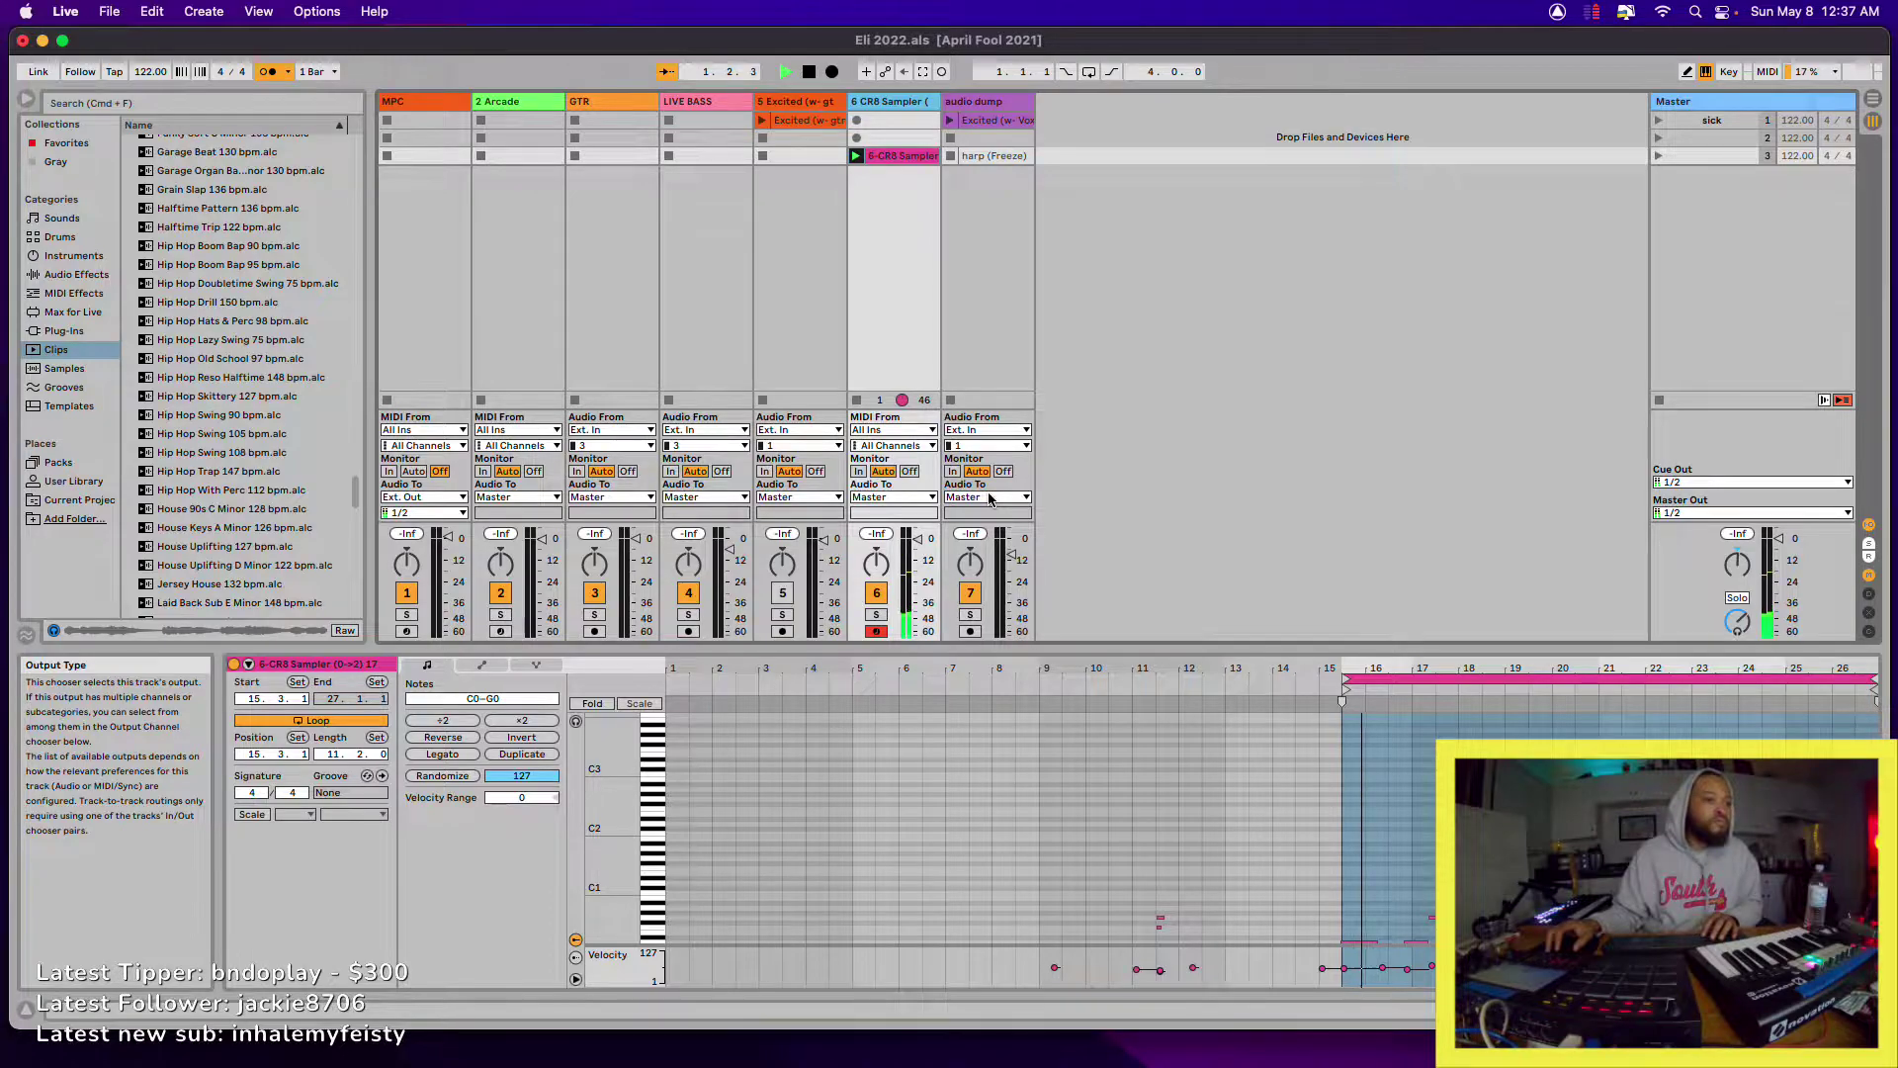
right_click(1406, 780)
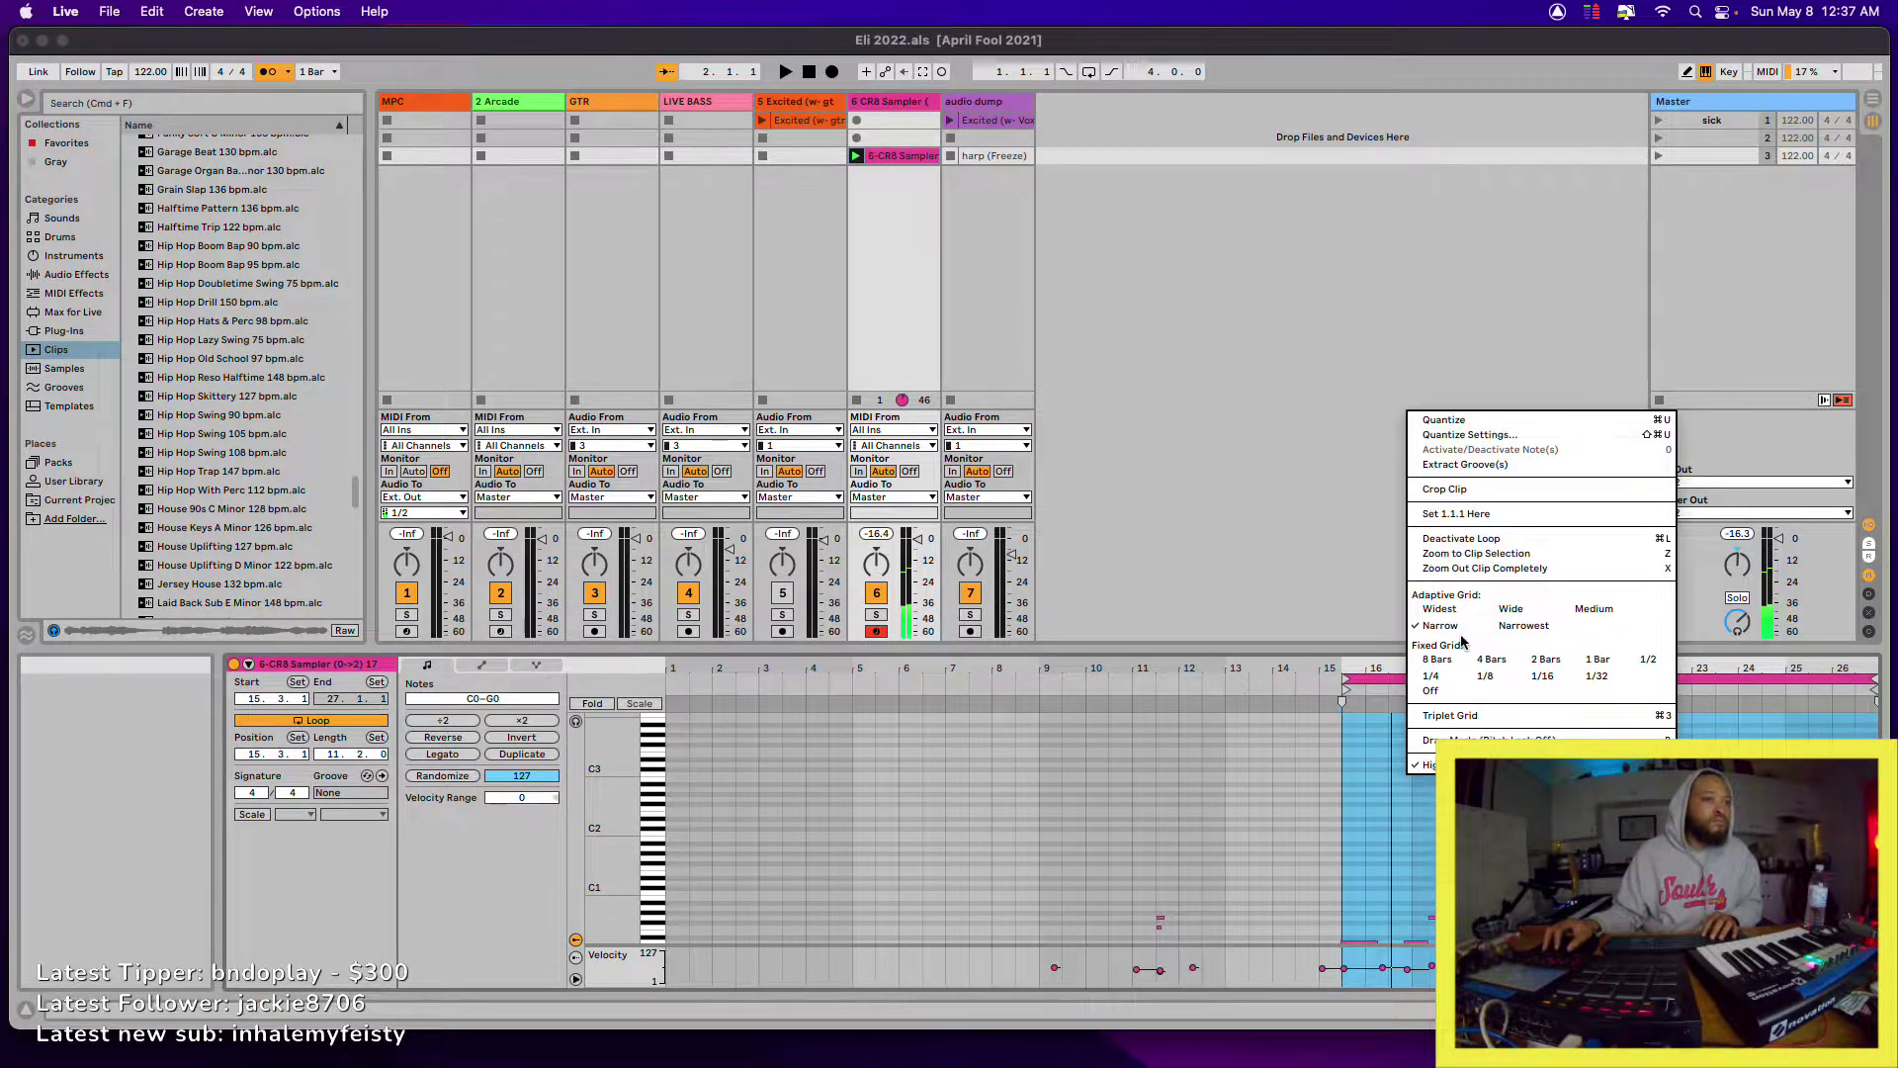
left_click(1441, 420)
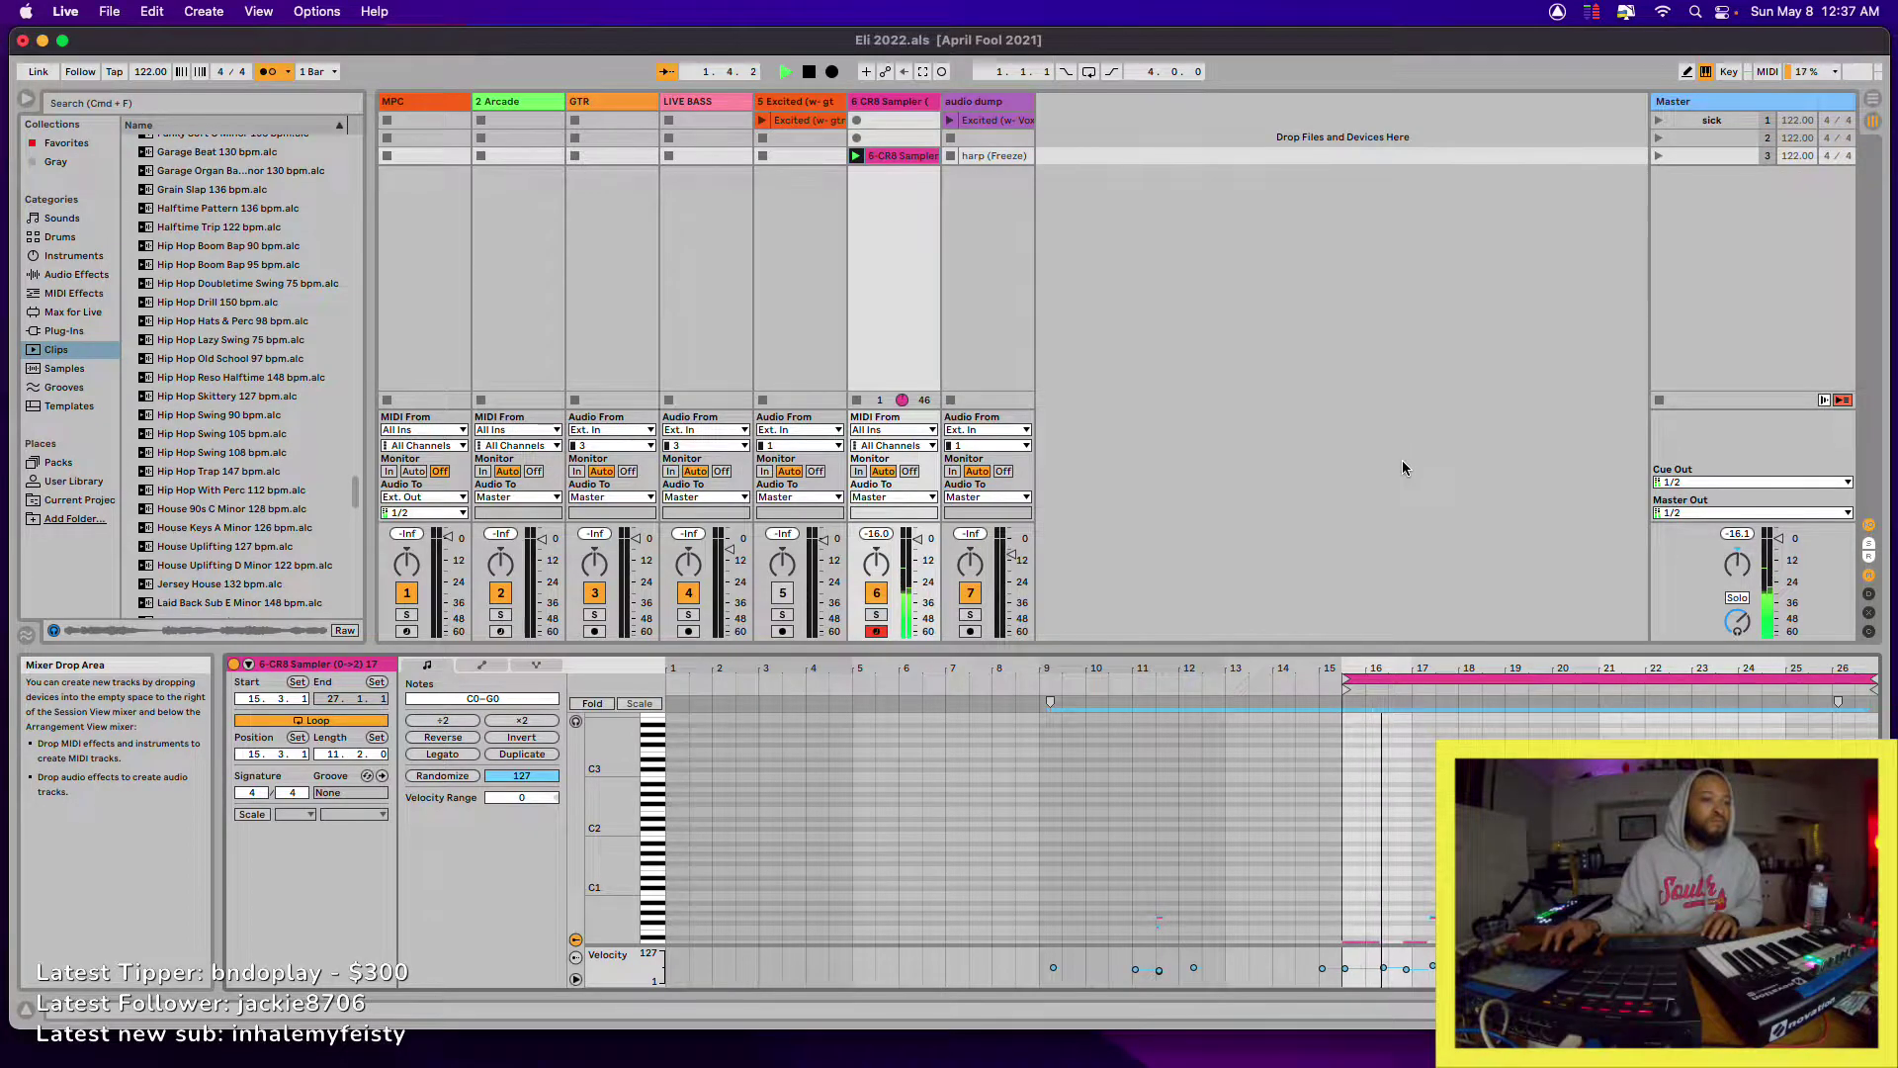
- Move the clip's loop start to 15.1.1 for a 12-bar loop and inspect the notes from bar 15
scroll(1430, 872, "down", 3)
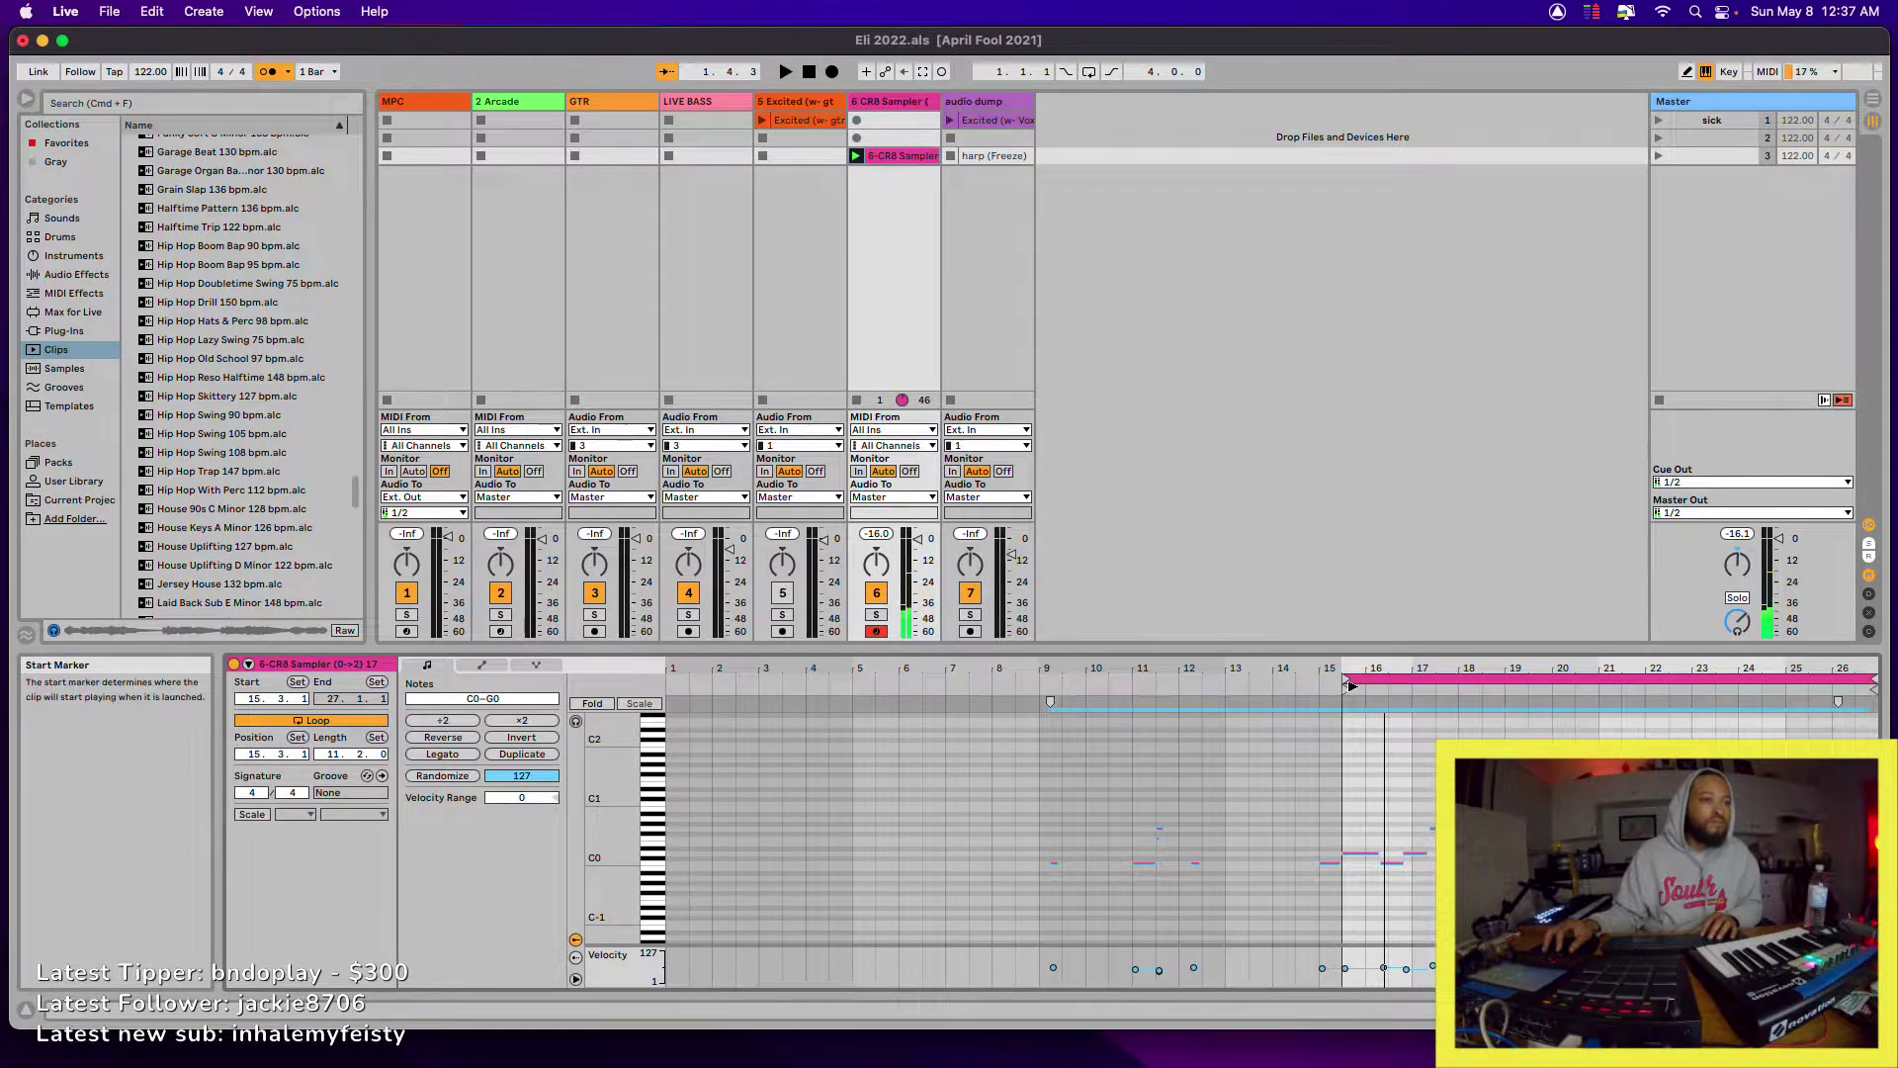
left_click_drag(1346, 681, 1323, 681)
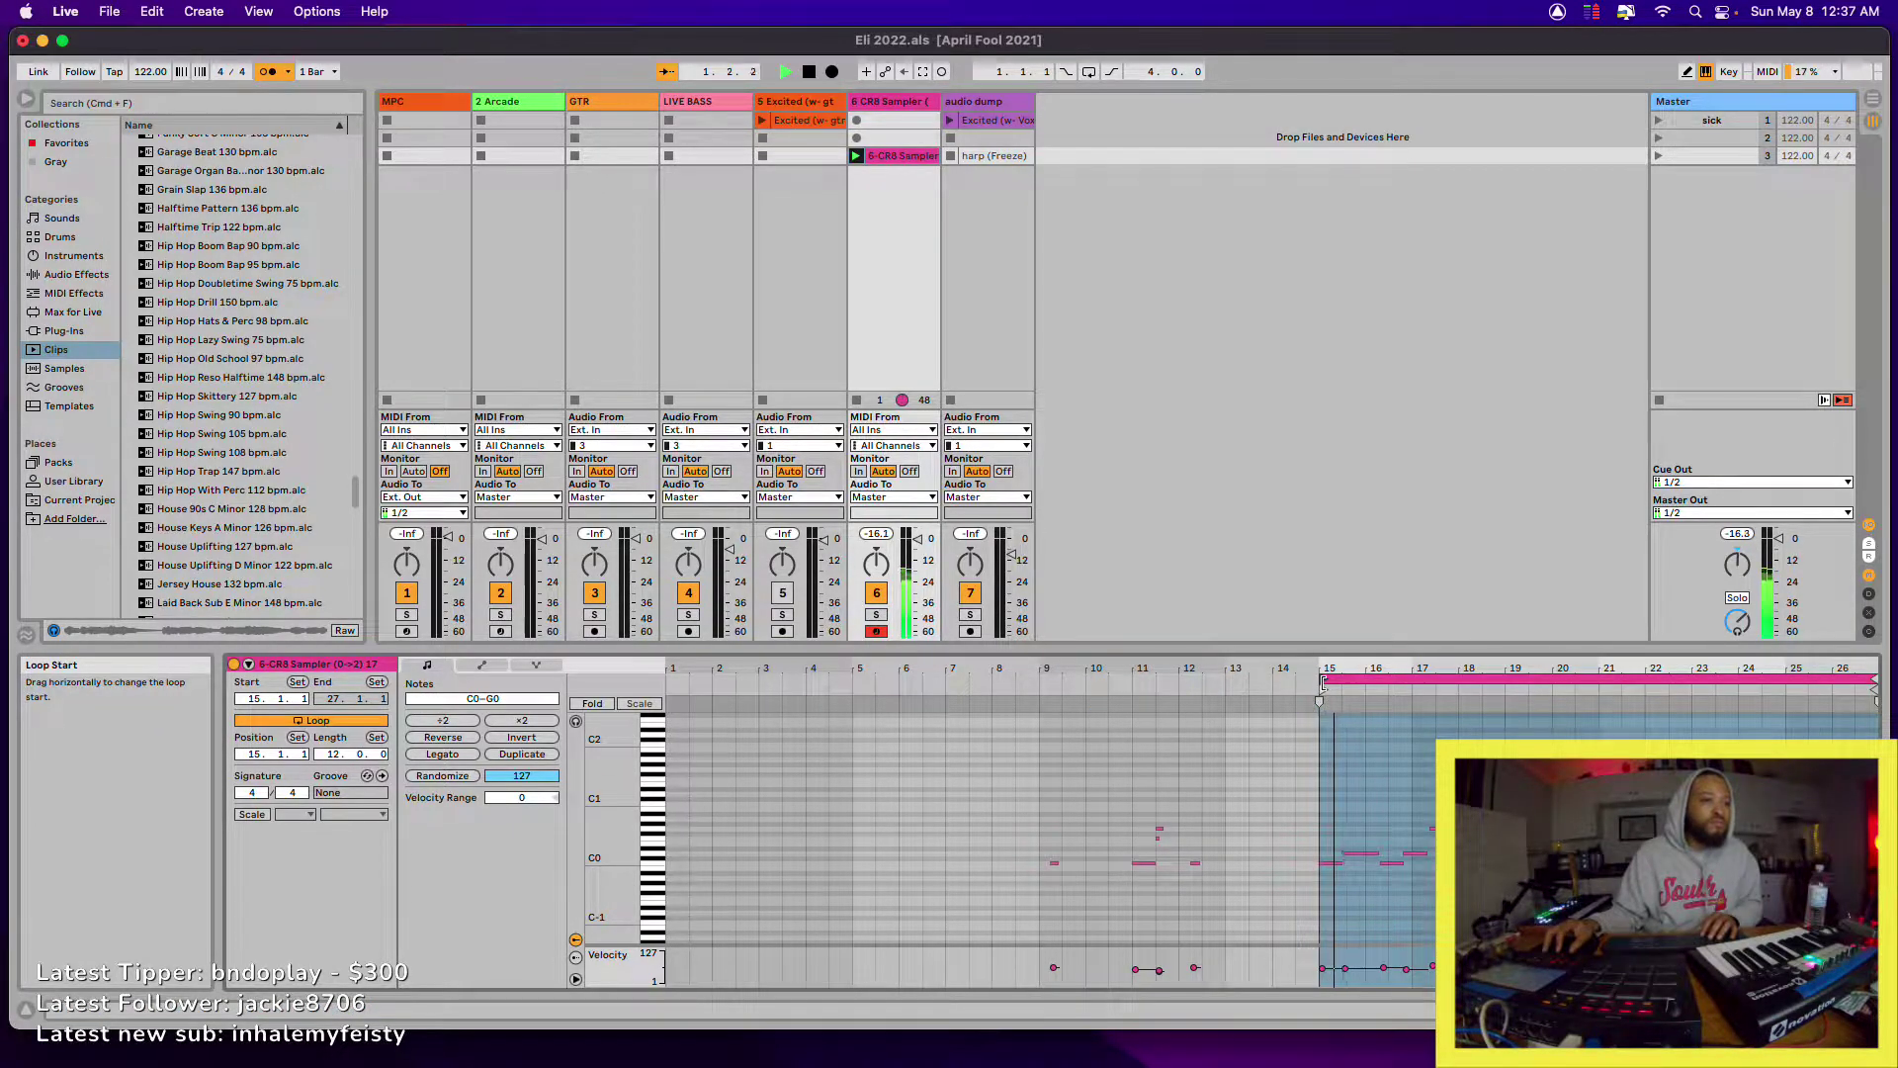
left_click_drag(1332, 668, 1311, 696)
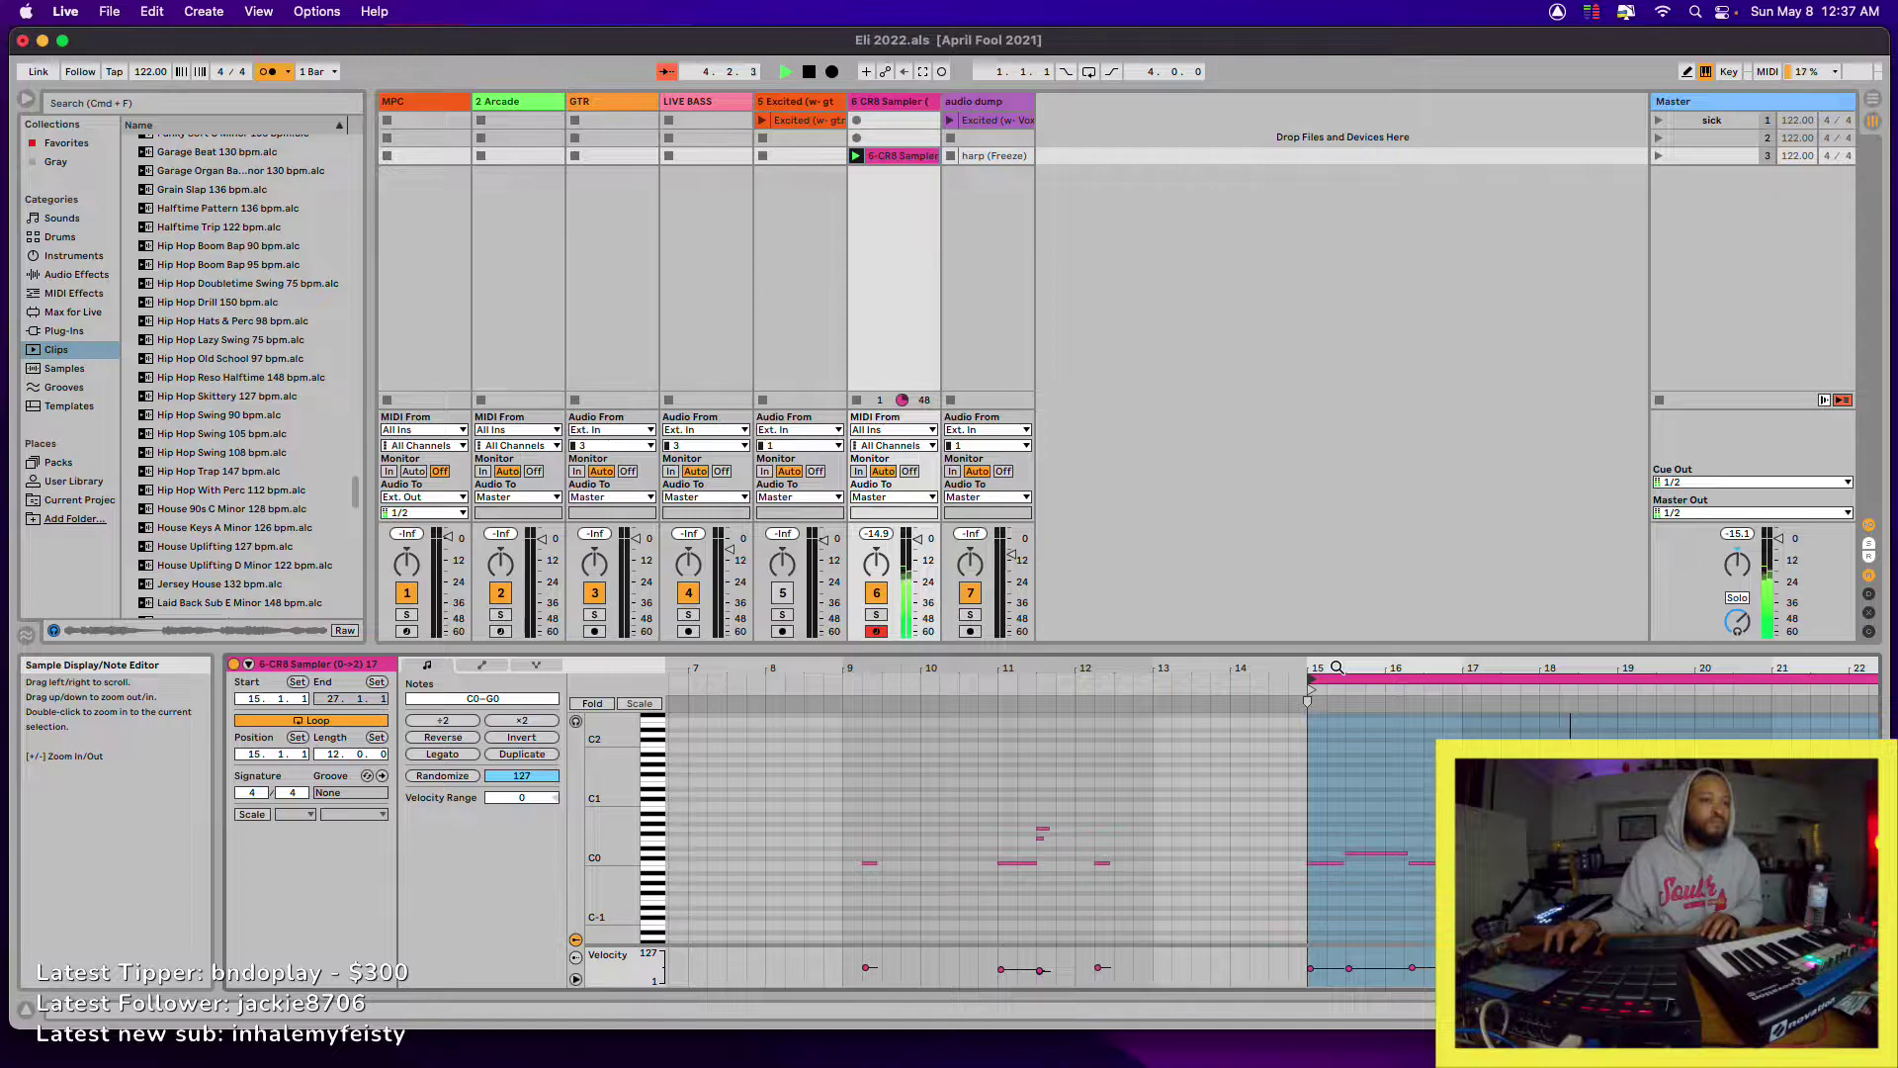
- Delete the CR8 Sampler clip in the third slot and record an 11-bar replacement take, launching it to end recording
left_click(930, 258)
left_click(907, 157)
key("Delete")
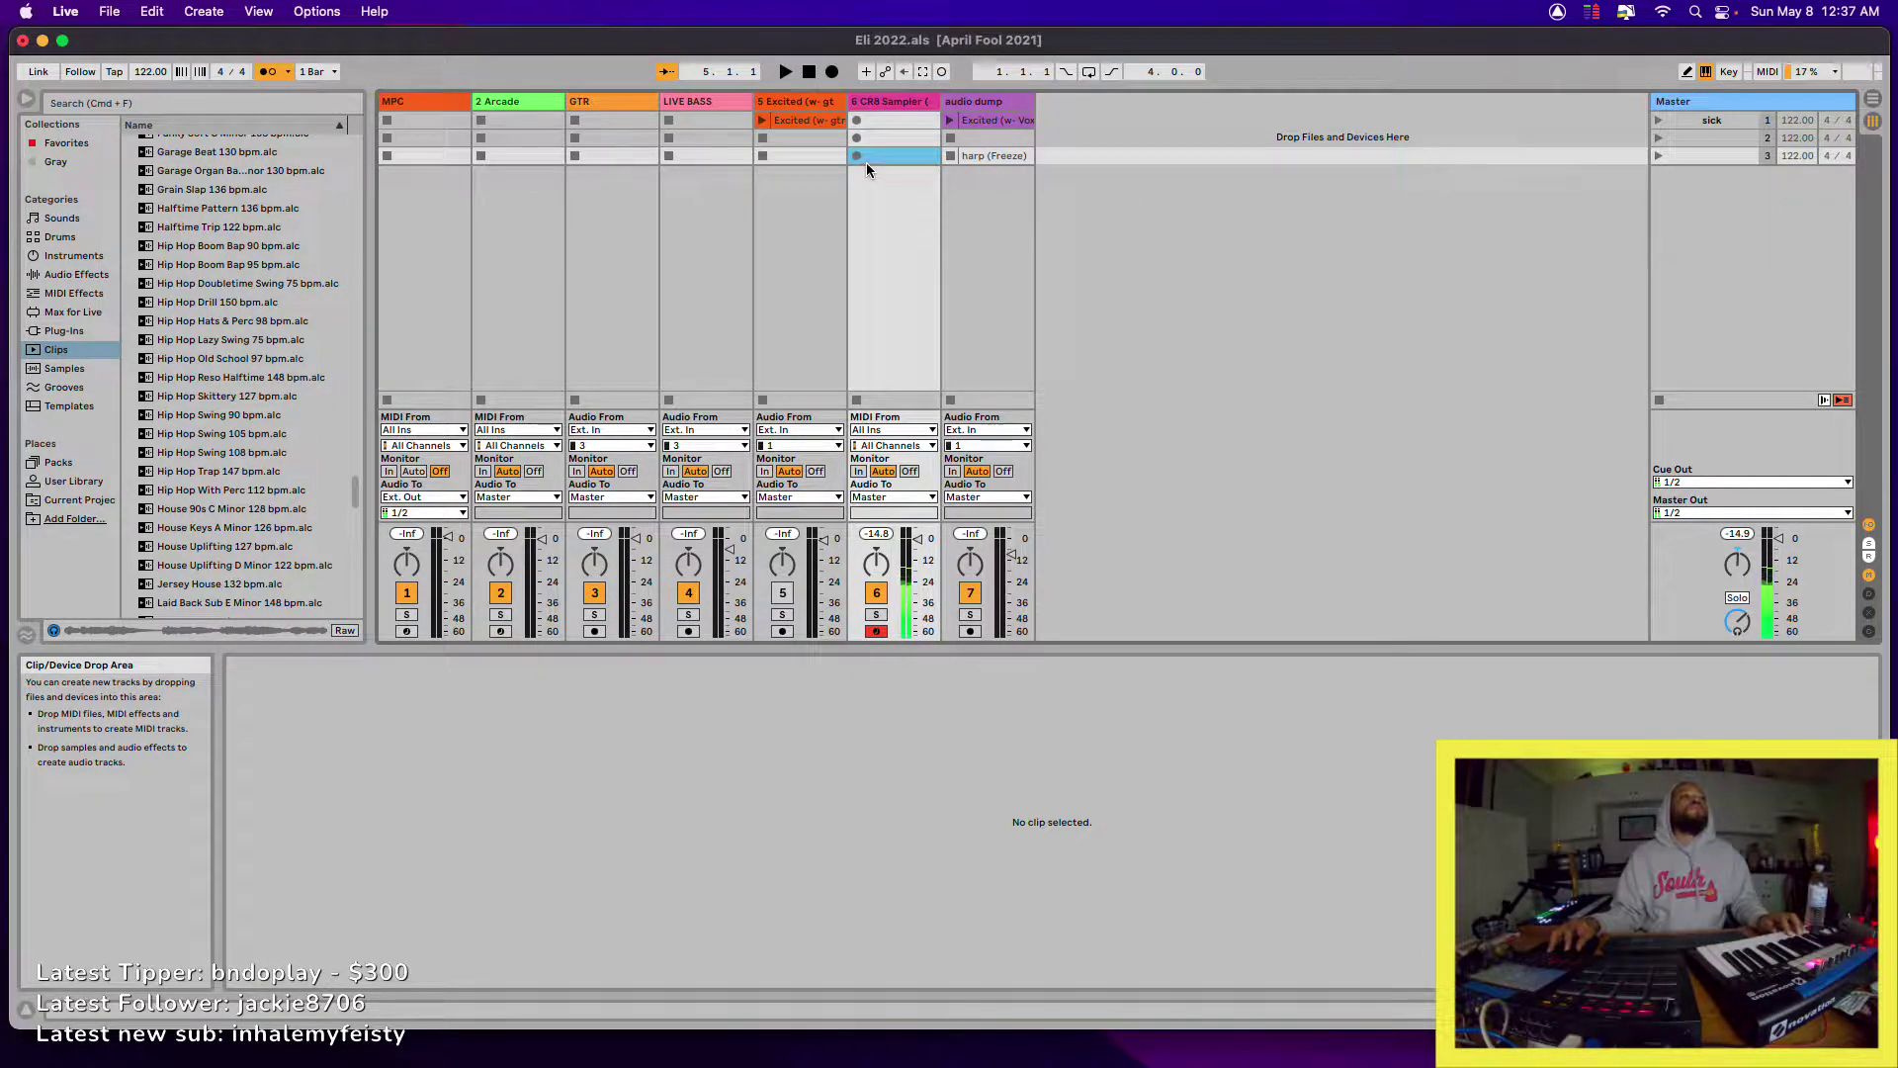
left_click(856, 155)
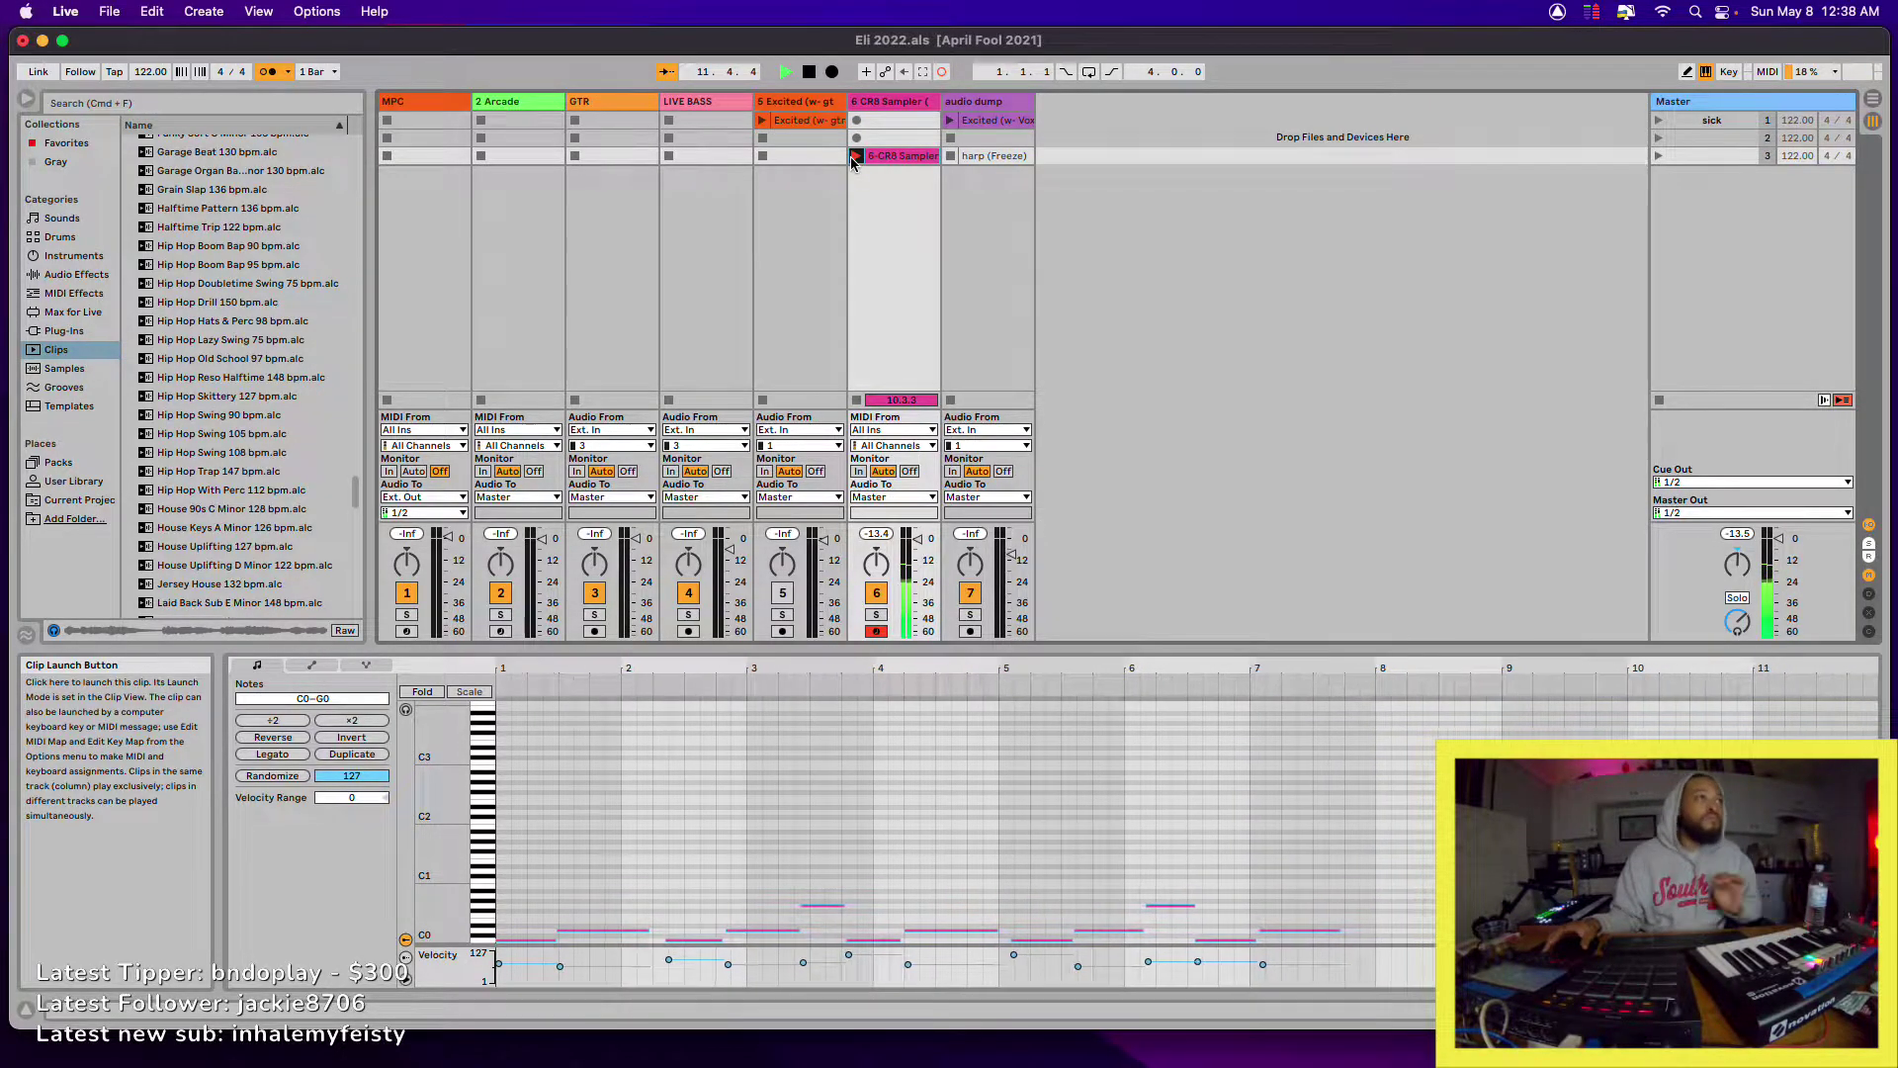
left_click(856, 156)
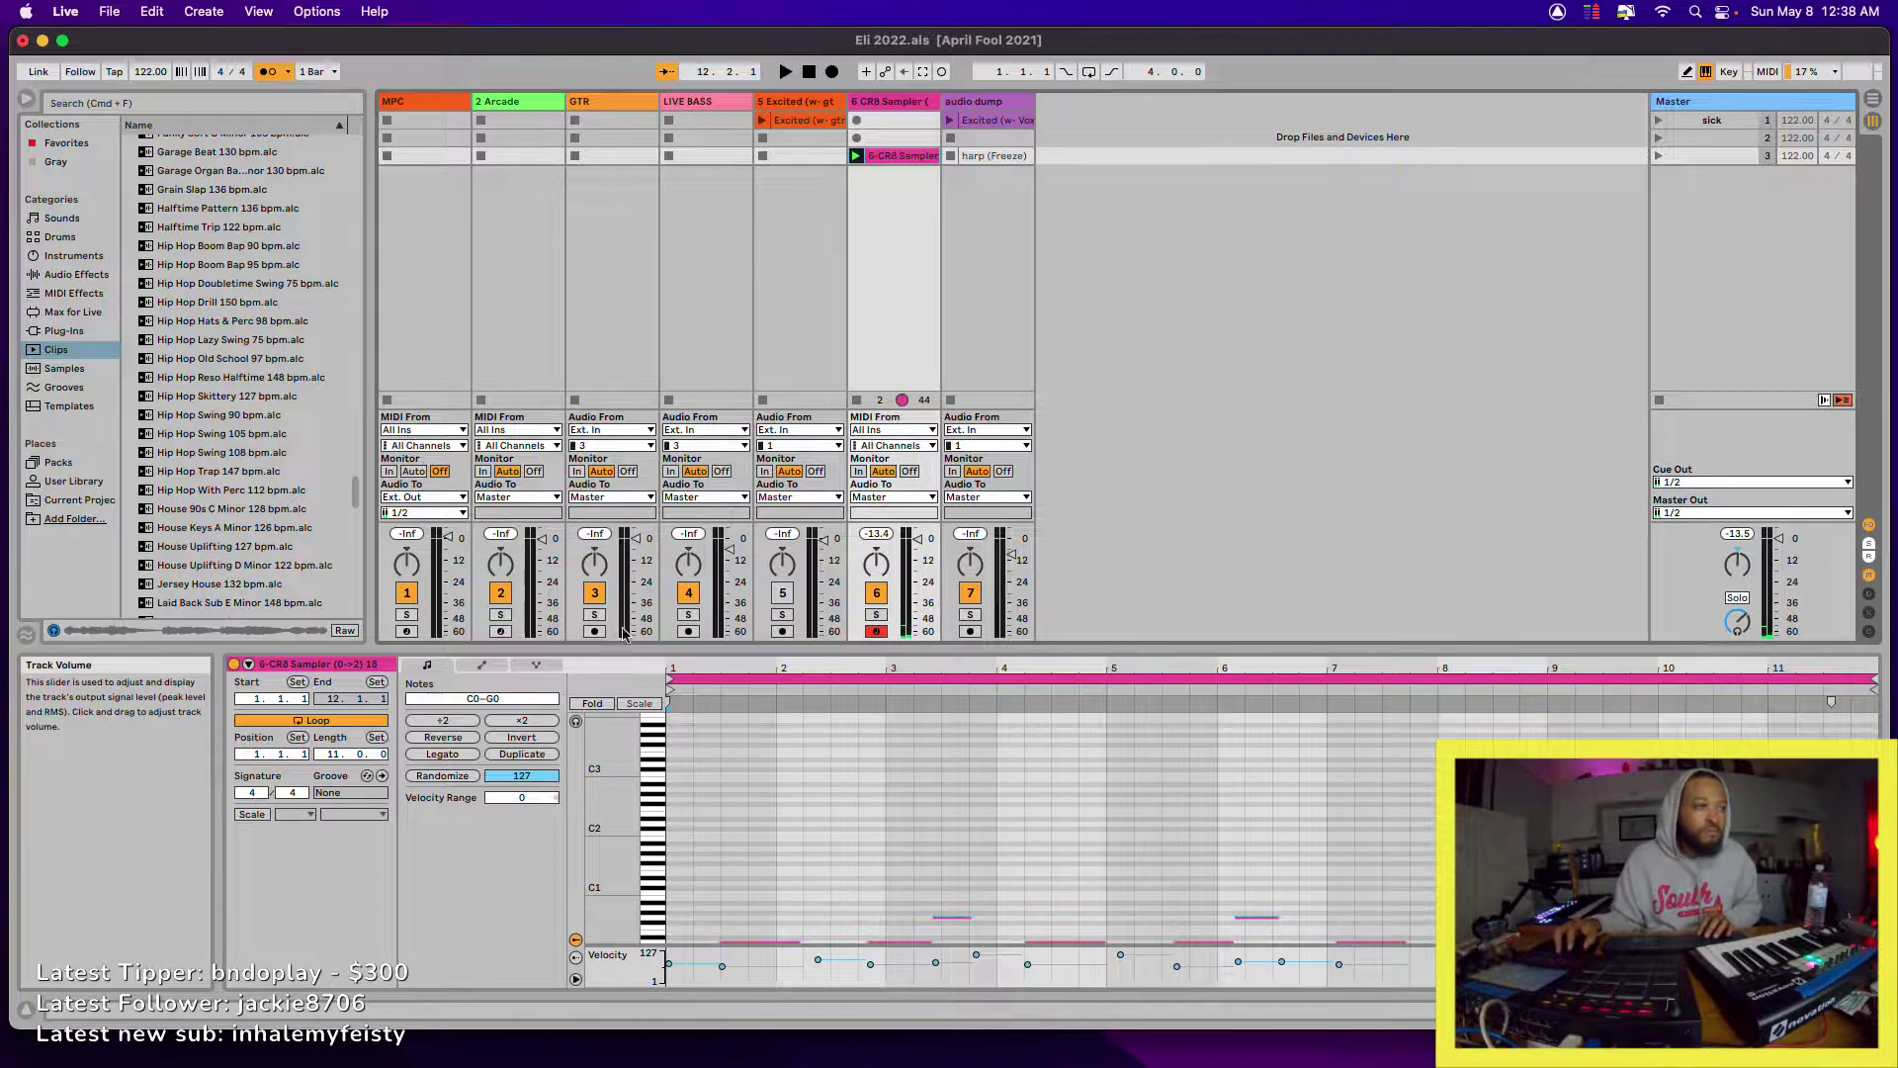
- Set the new clip's loop start to 9.1.1 for a 3-bar loop, quantize its notes and play it back
left_click_drag(670, 682, 1548, 682)
scroll(1582, 727, "down", 3)
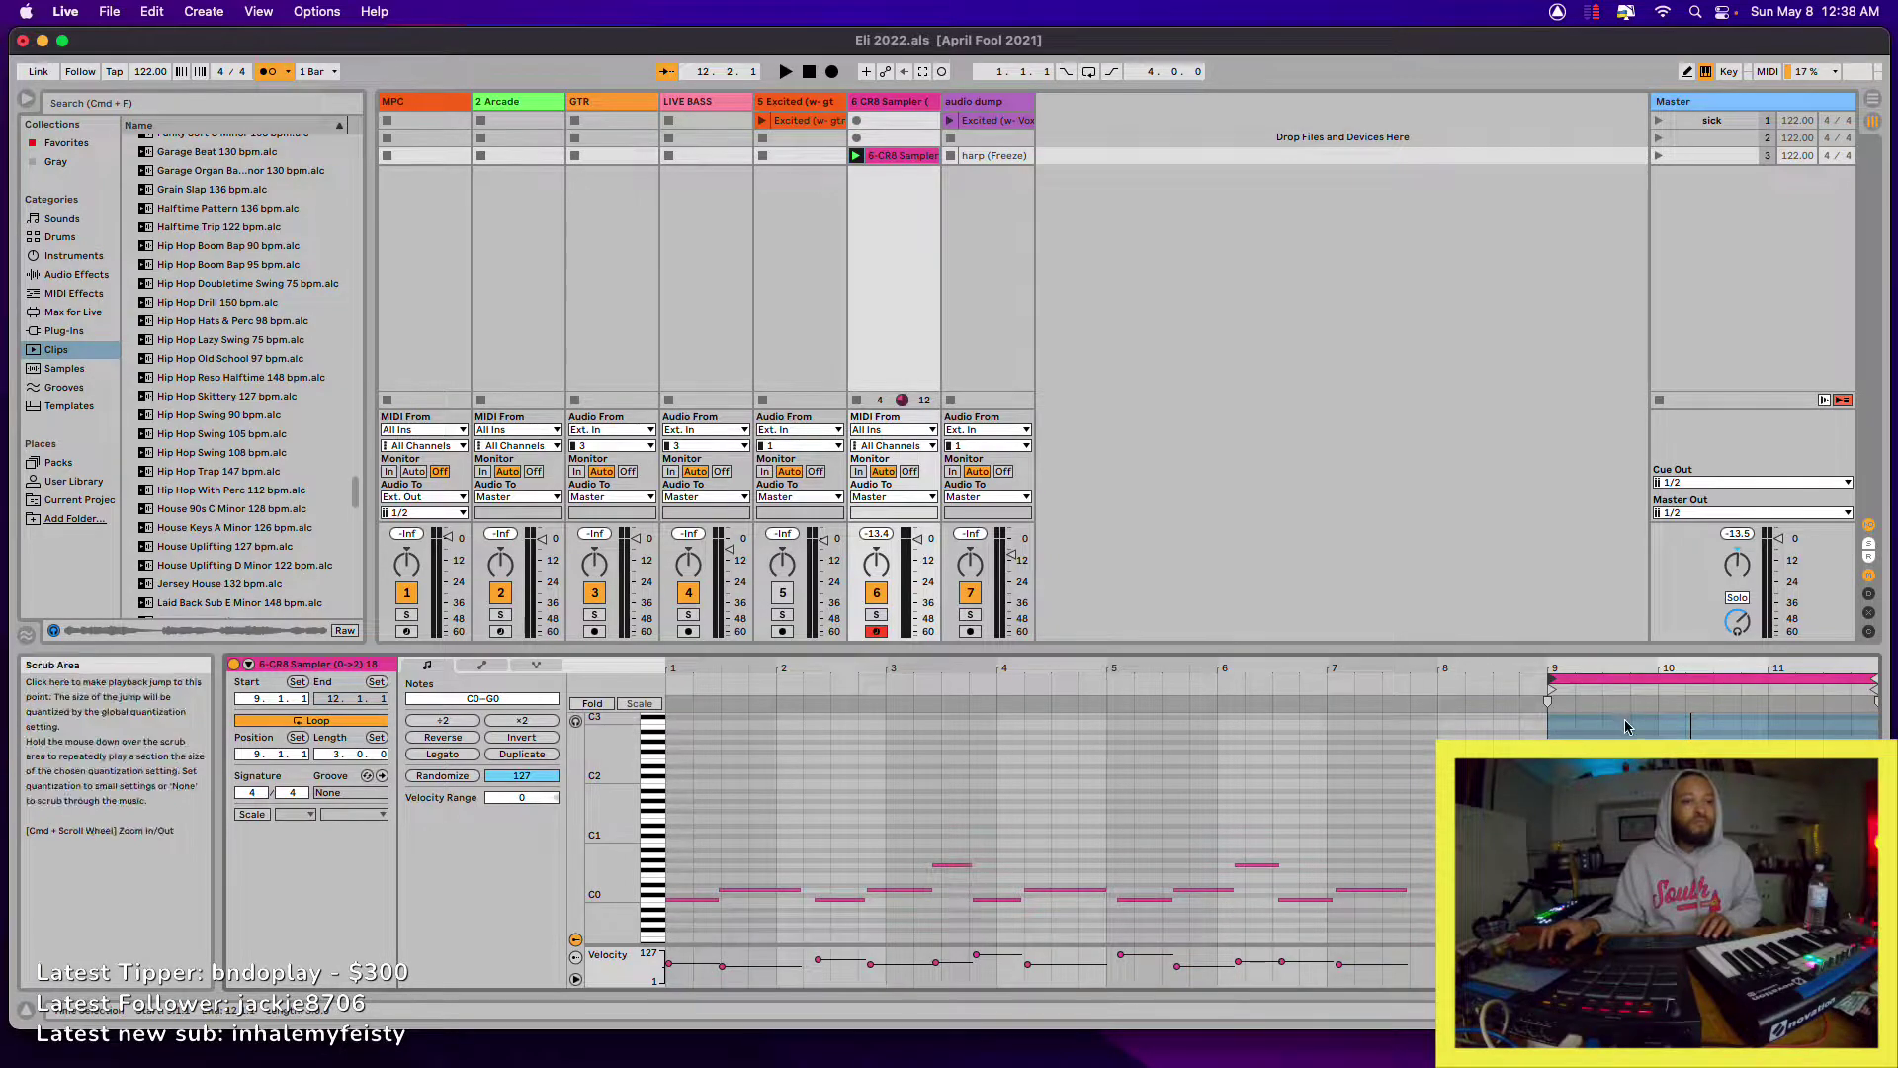
right_click(1631, 723)
left_click(1682, 369)
key("space")
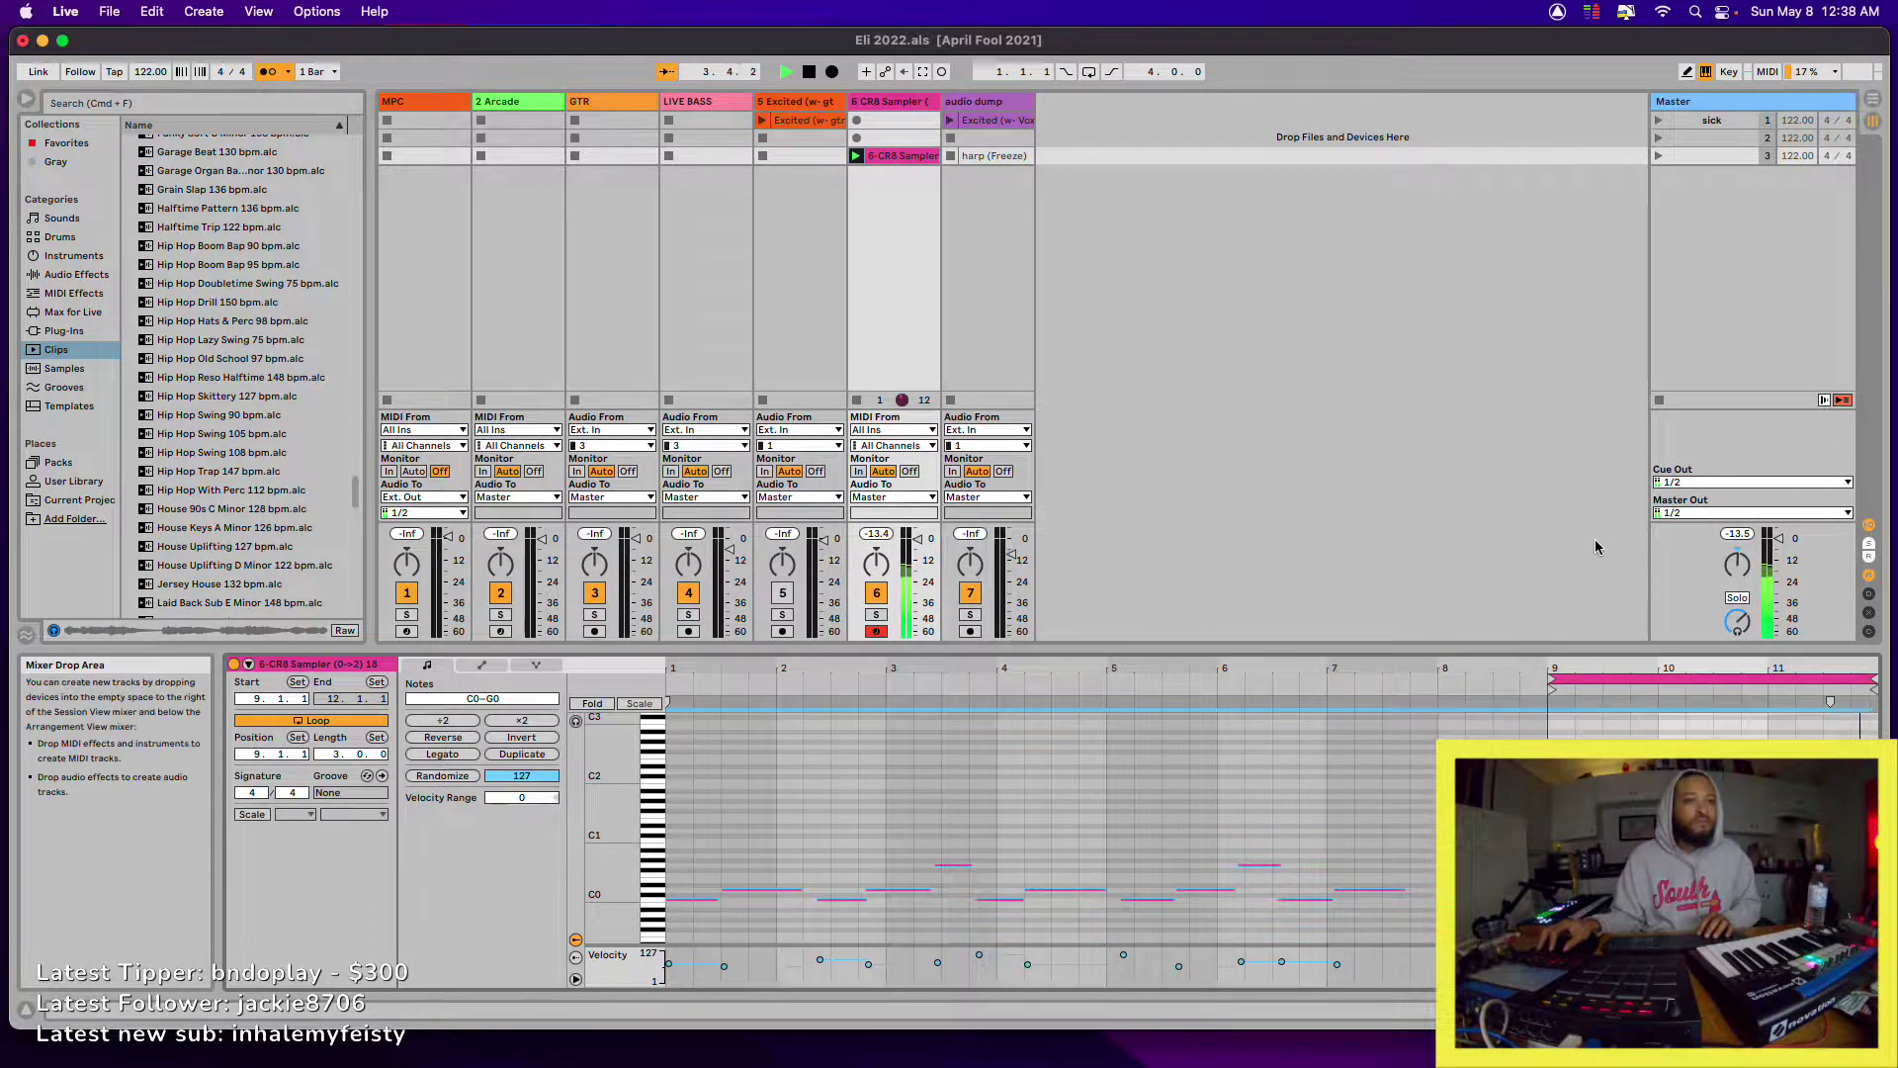
- Shift the loop's first D0 note slightly later, just after 9.3, and play the result
left_click_drag(1629, 668, 1630, 717)
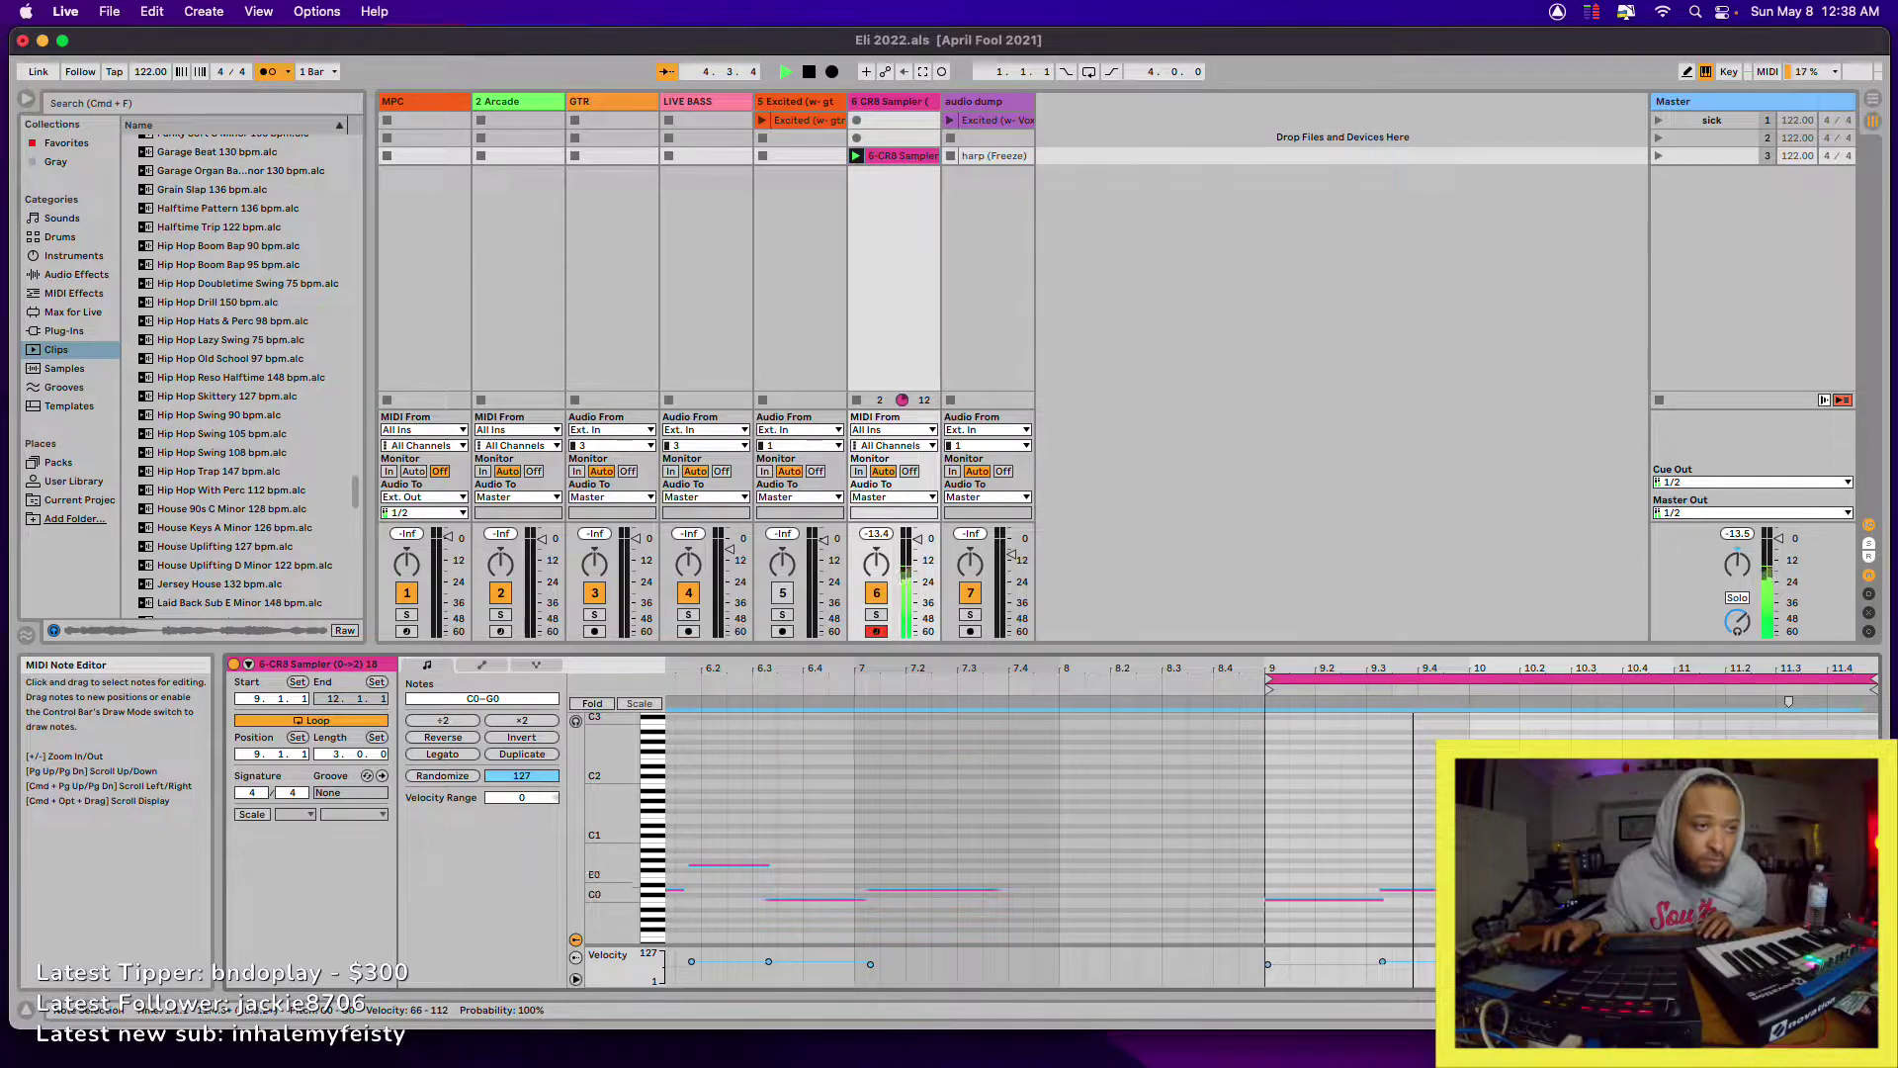
left_click(1494, 840)
scroll(1495, 842, "down", 3)
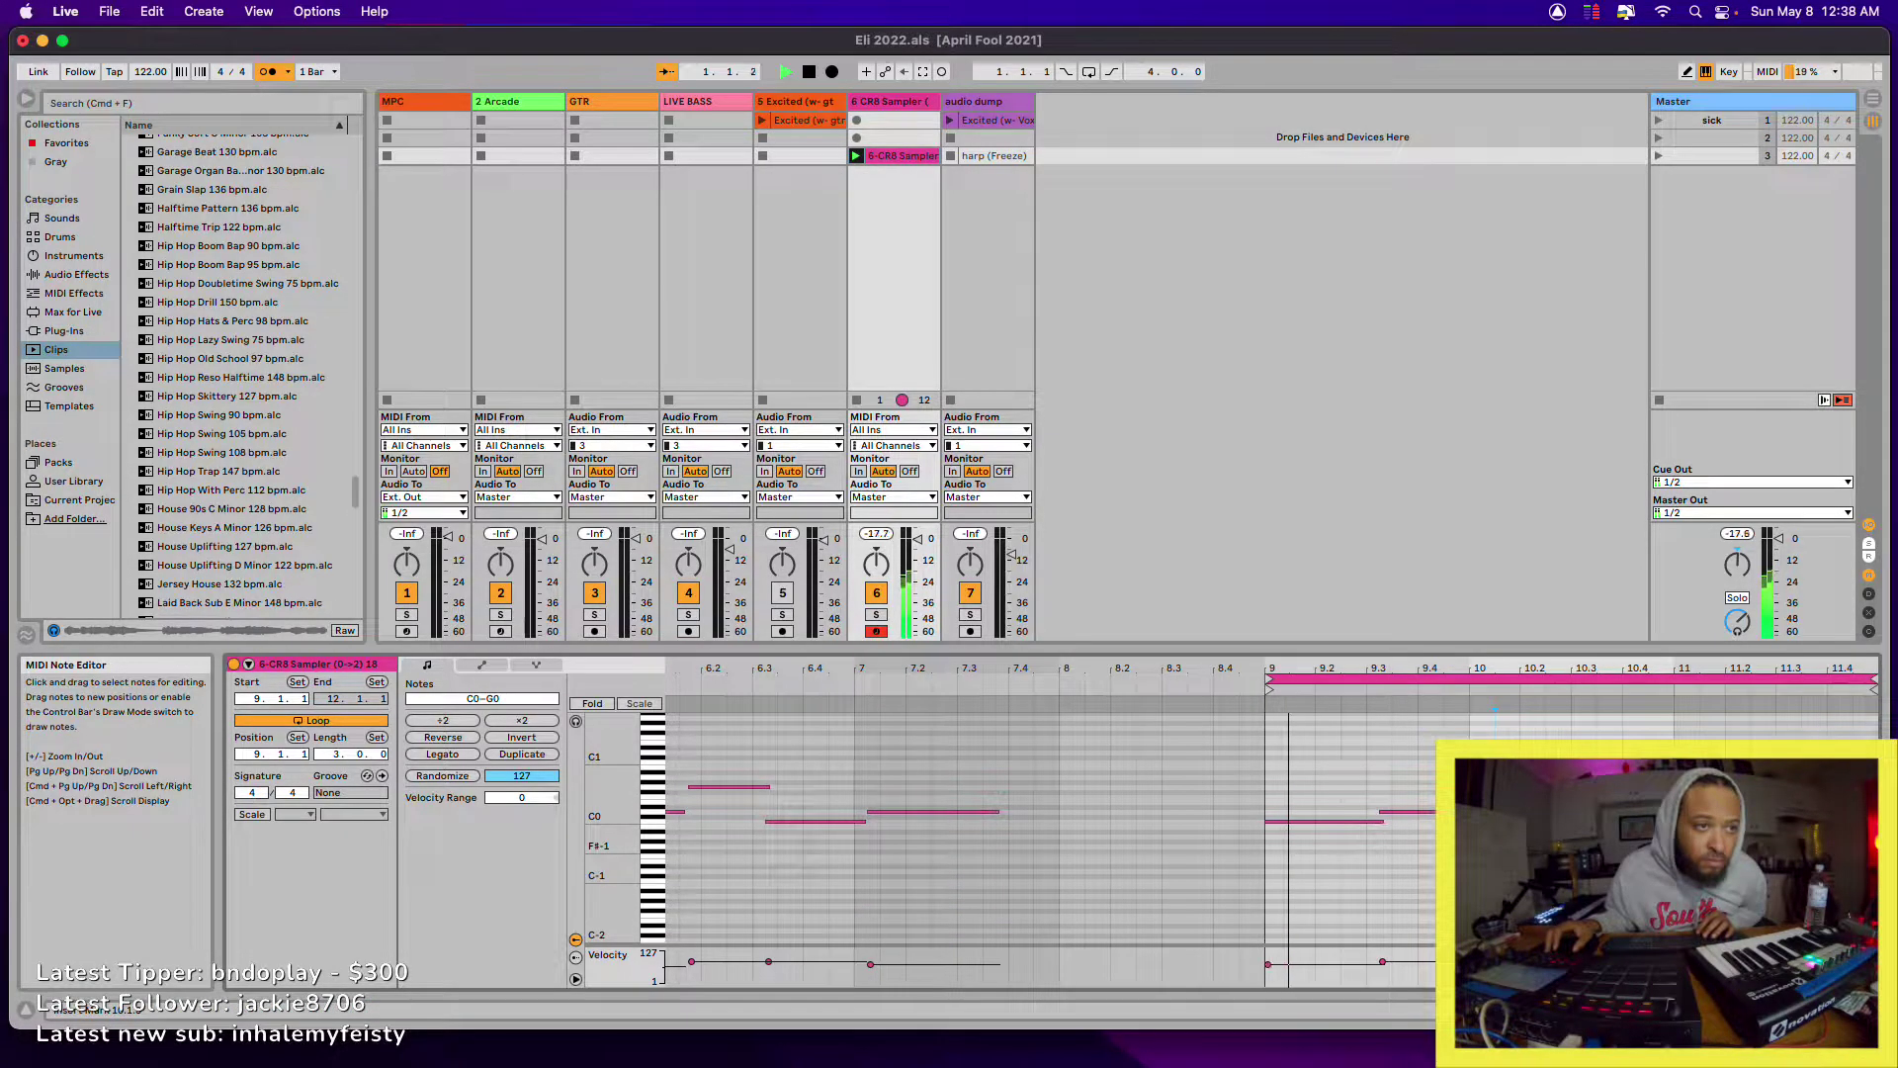
key("space")
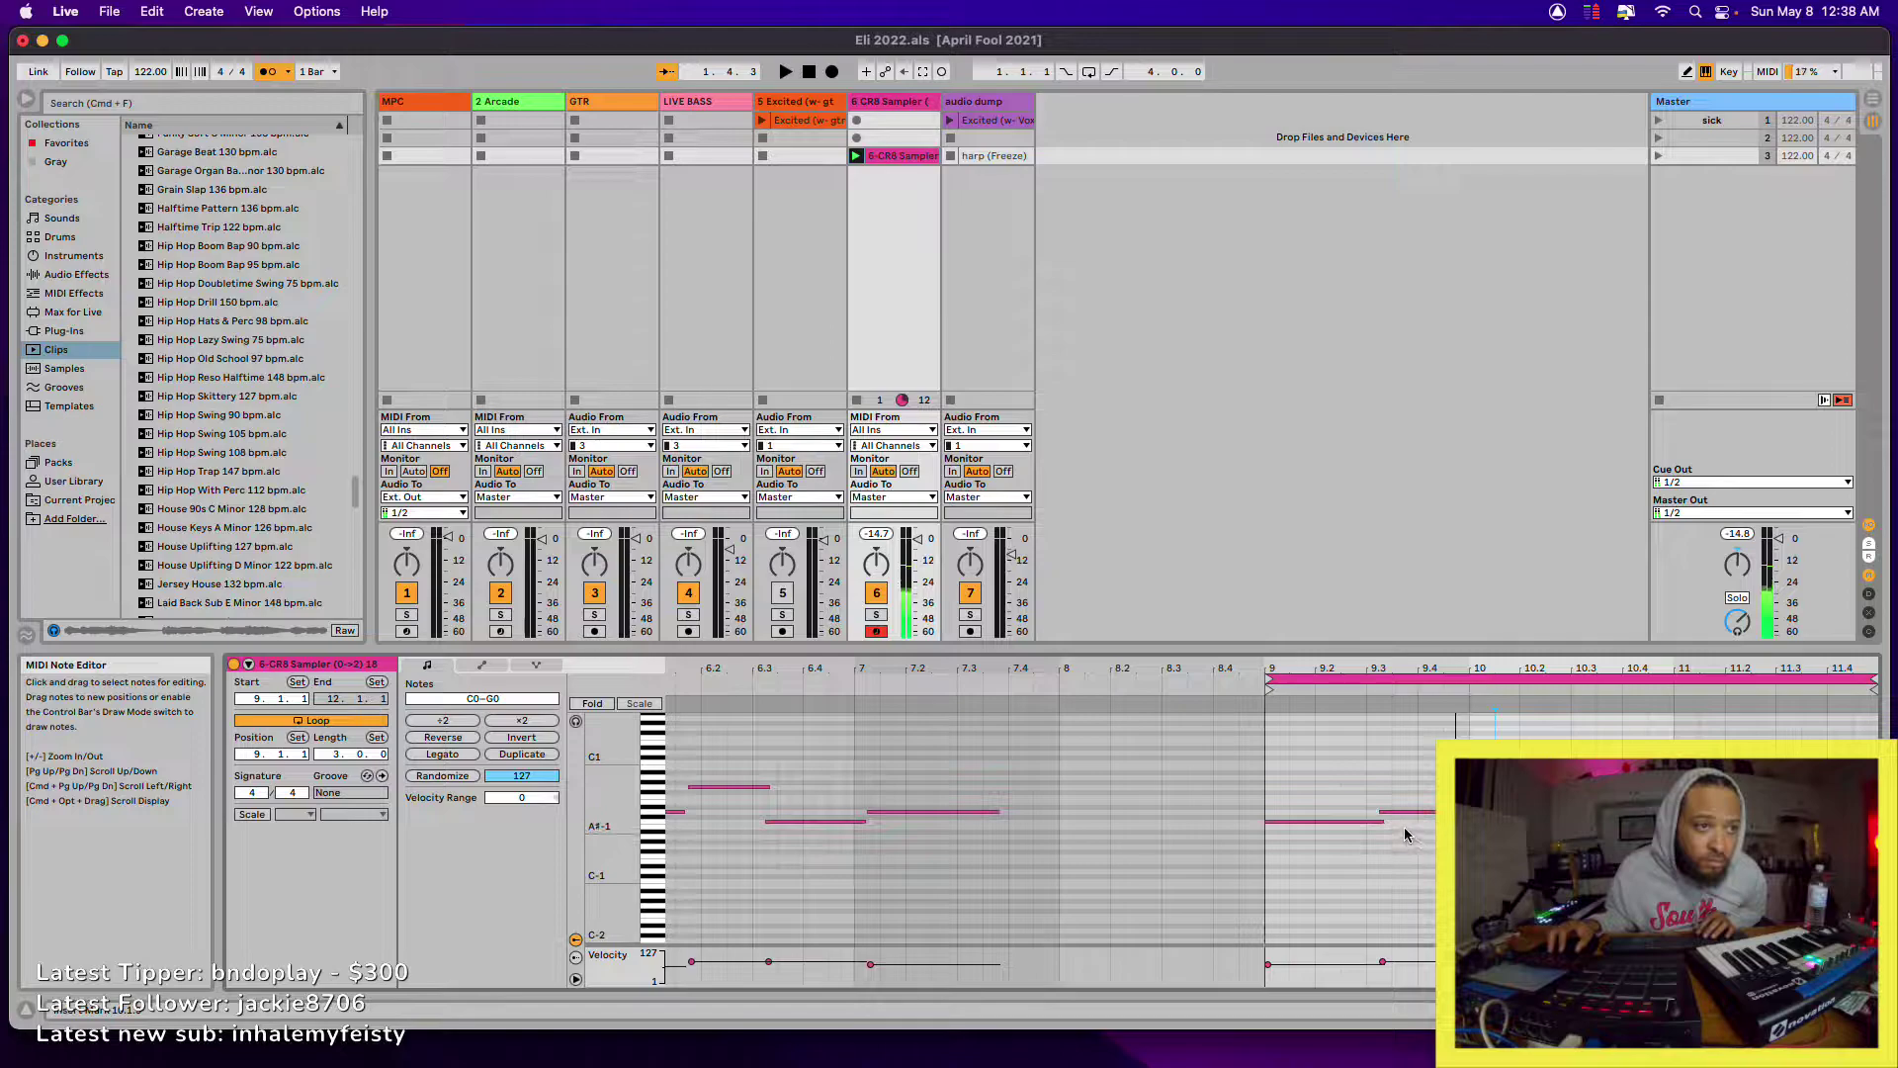
left_click_drag(1405, 818, 1419, 821)
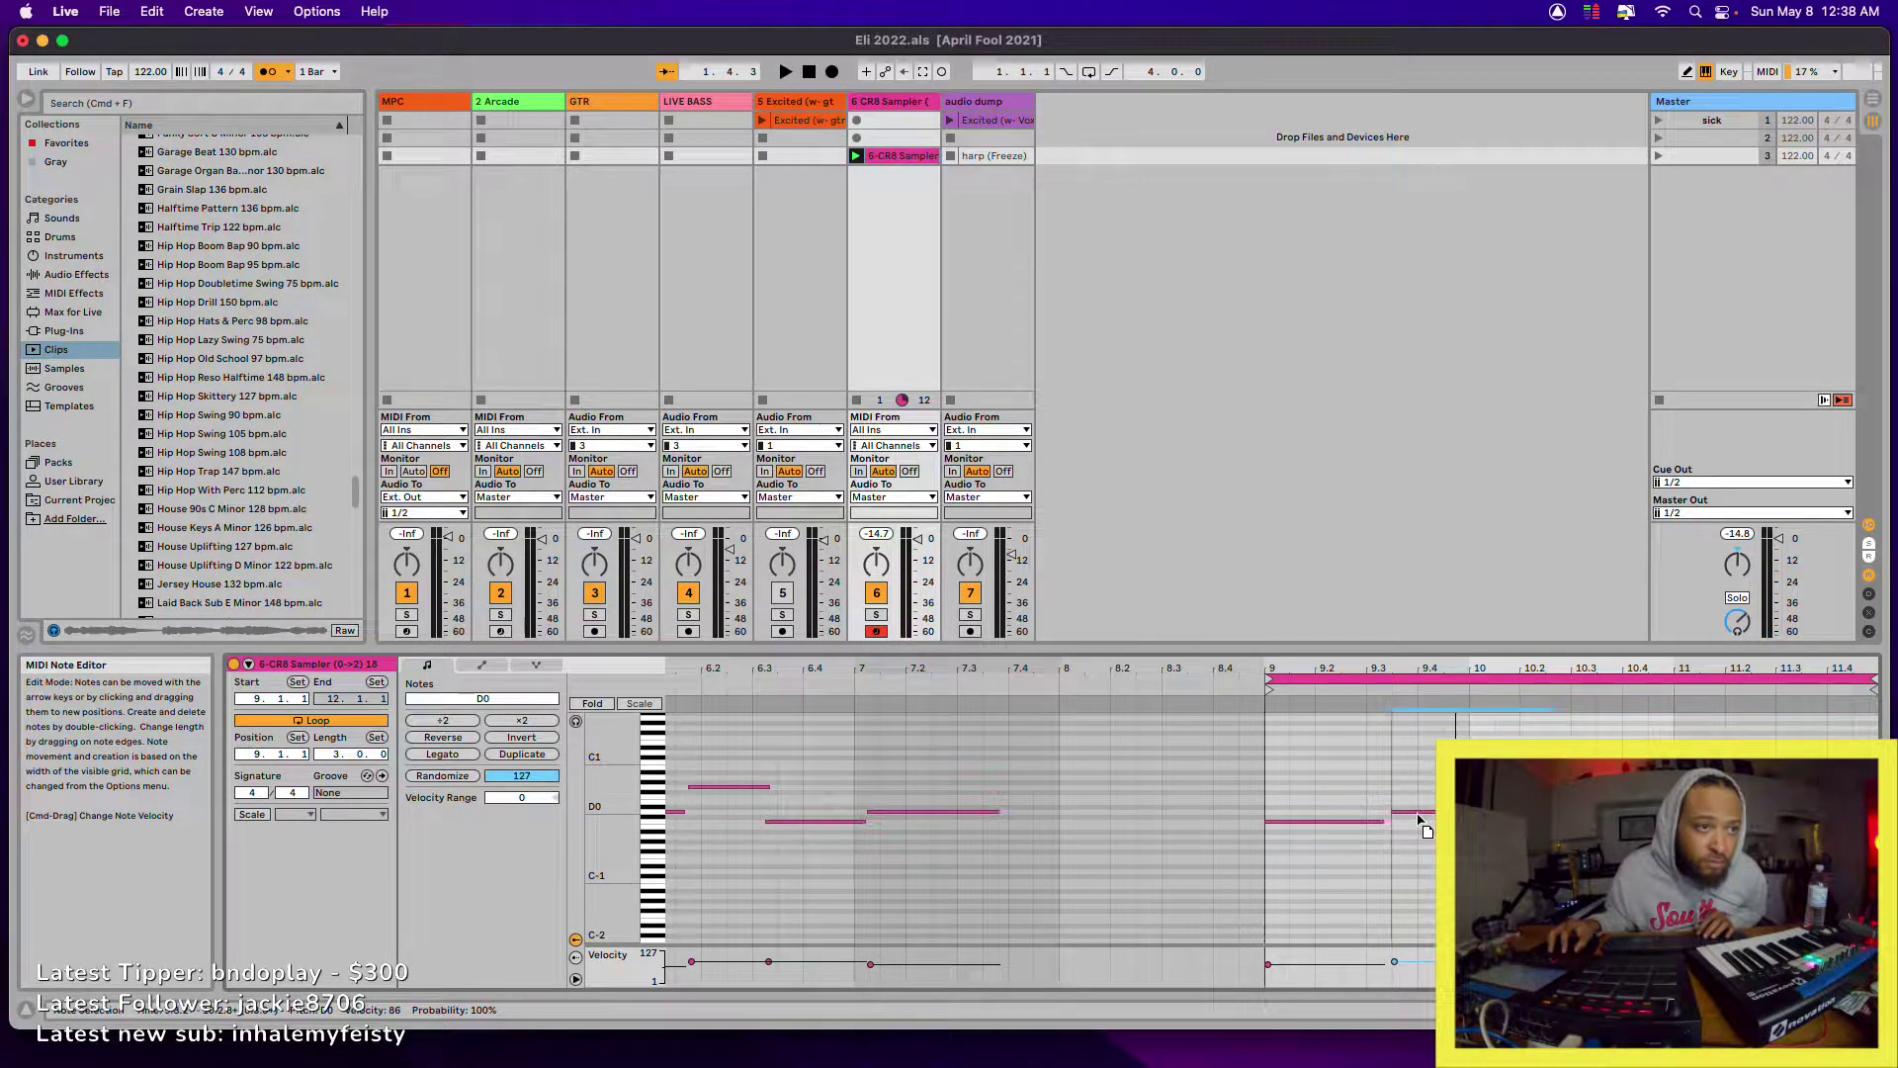
key("space")
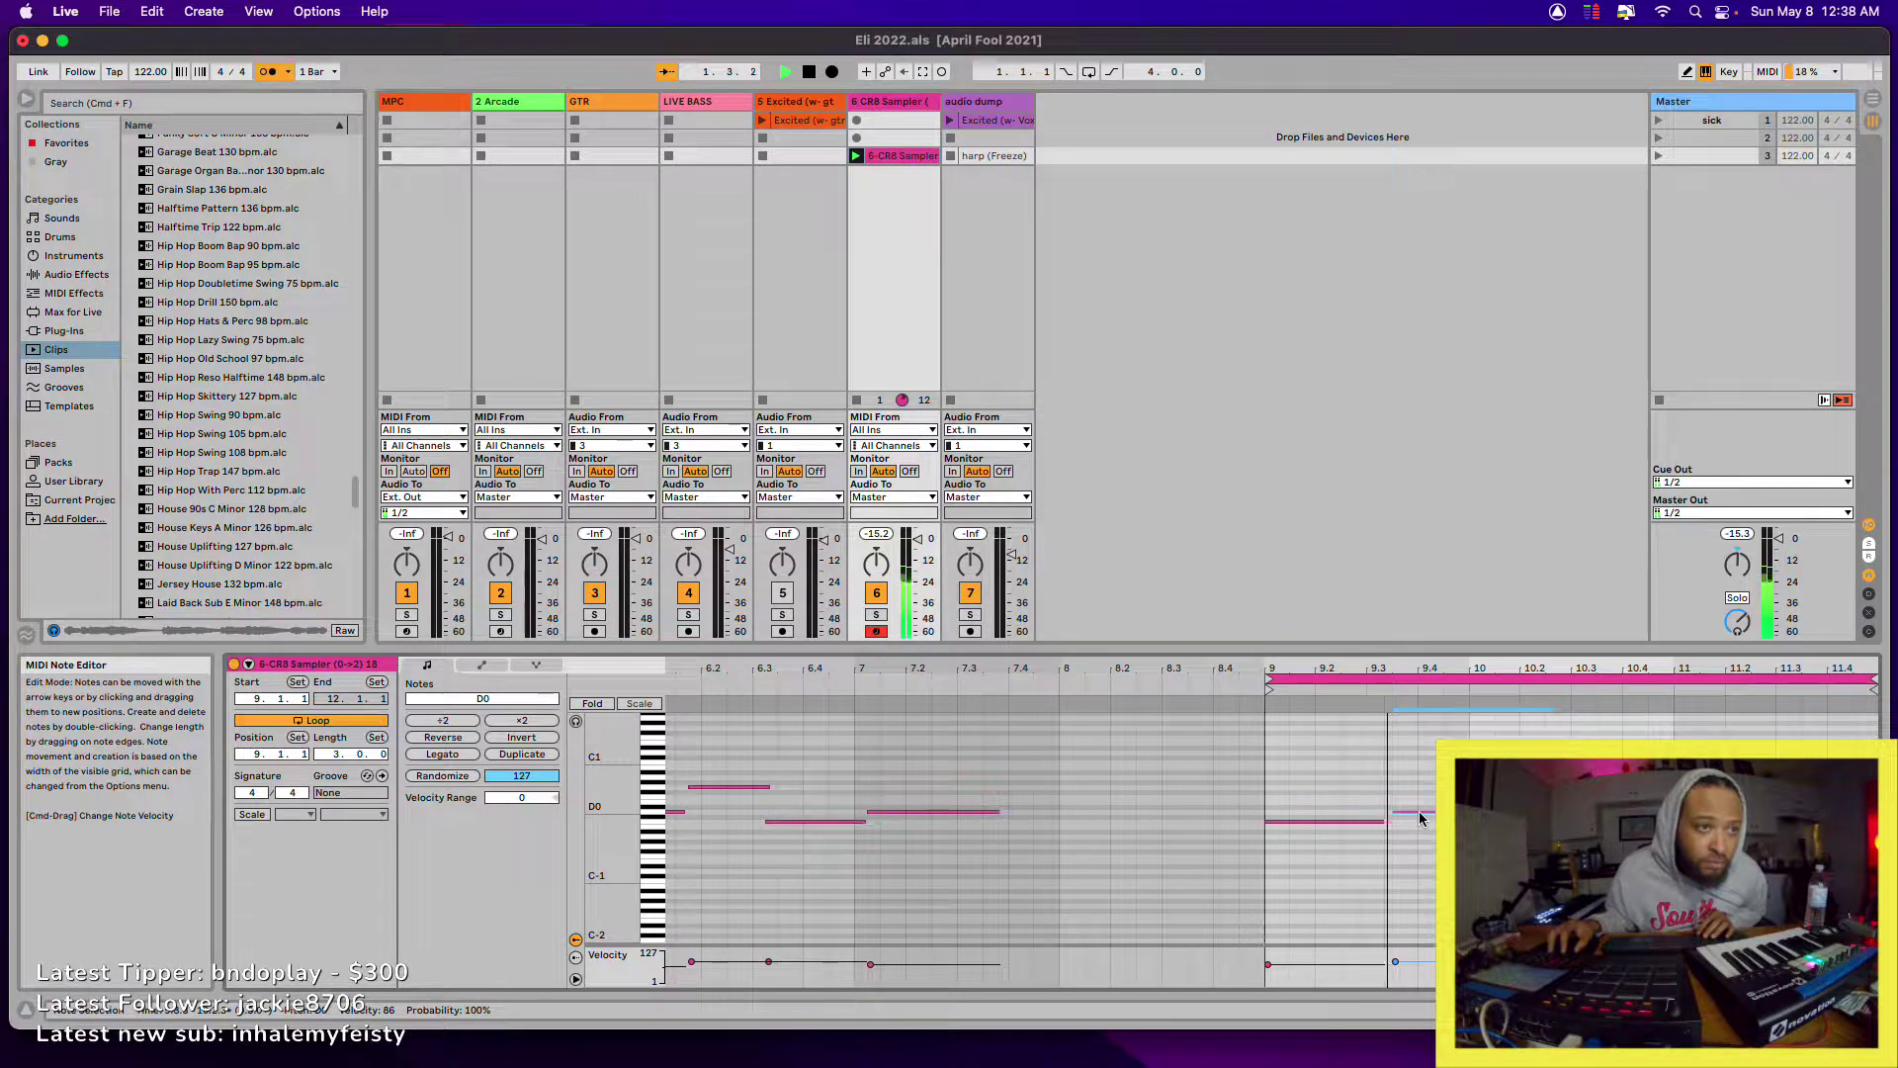
- Lengthen the loop's first C0 note to reach the following D0 note, and play it back
left_click(1382, 820)
key("space")
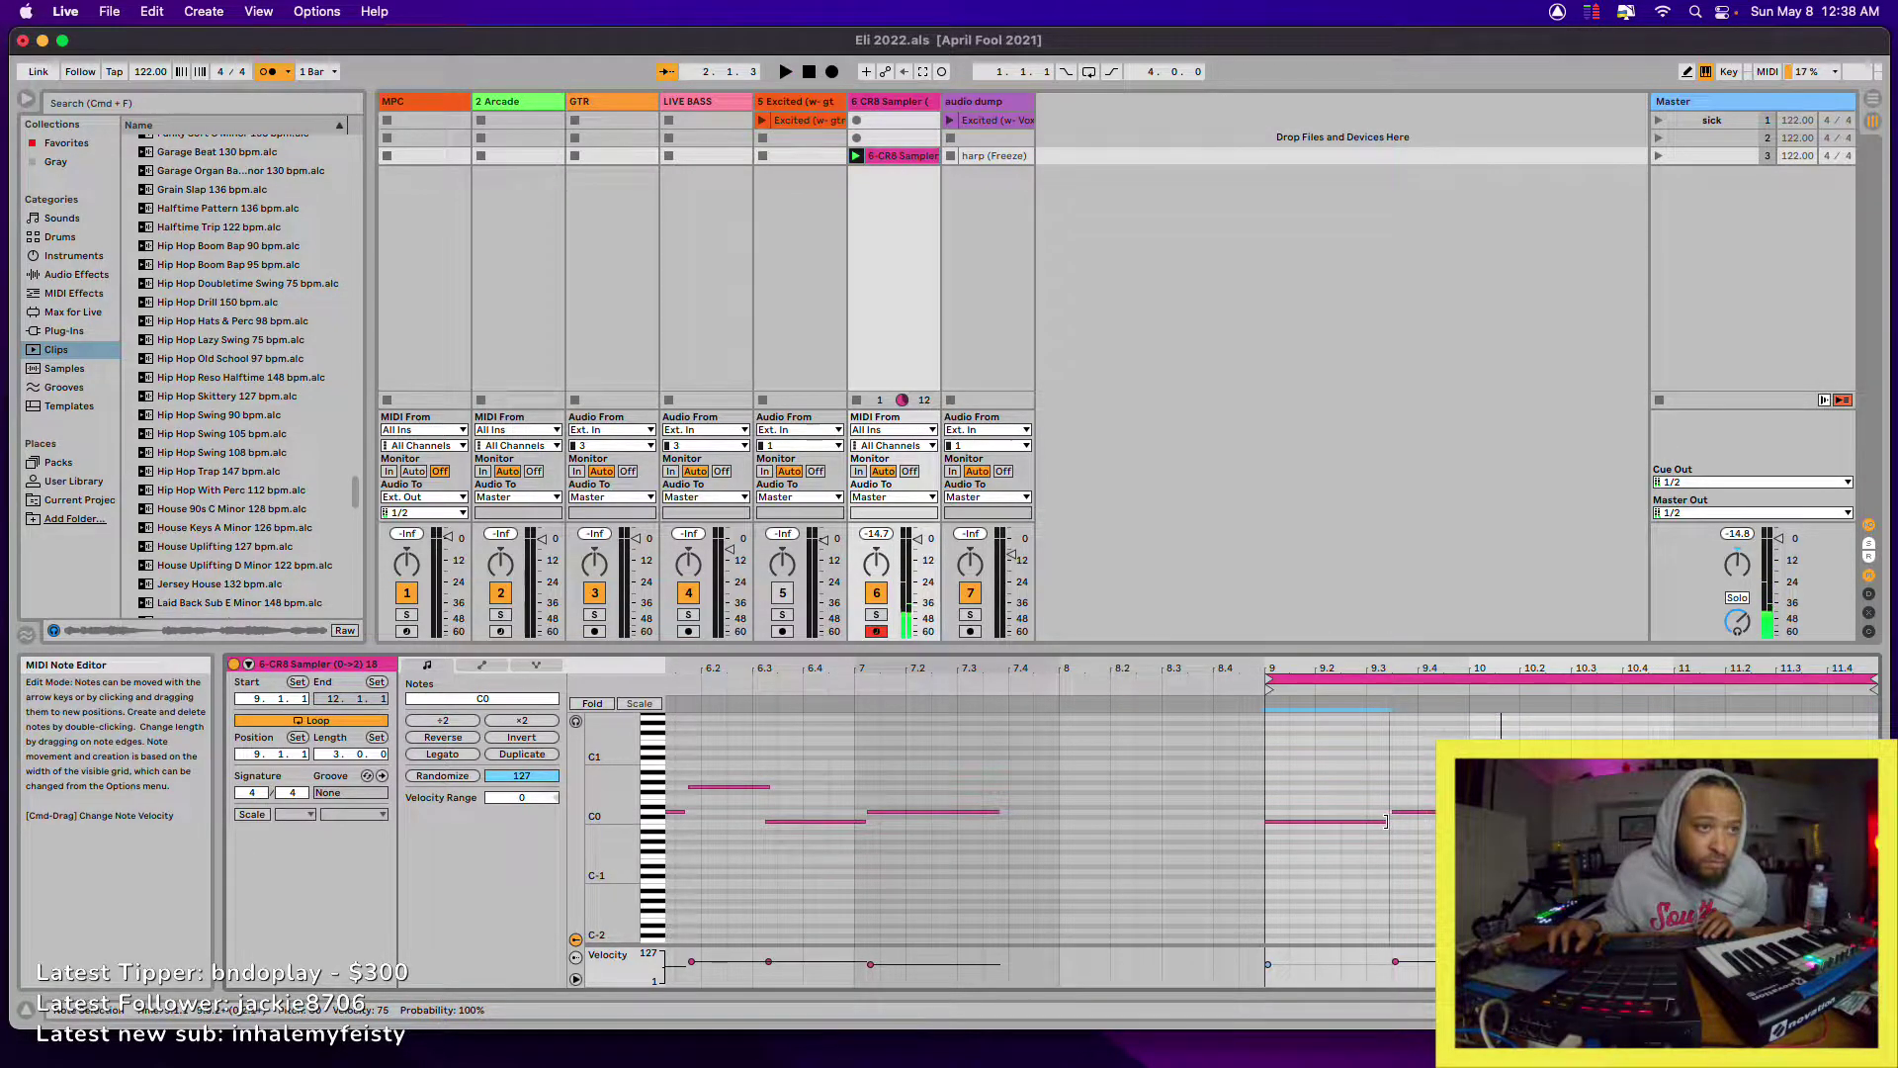
key("space")
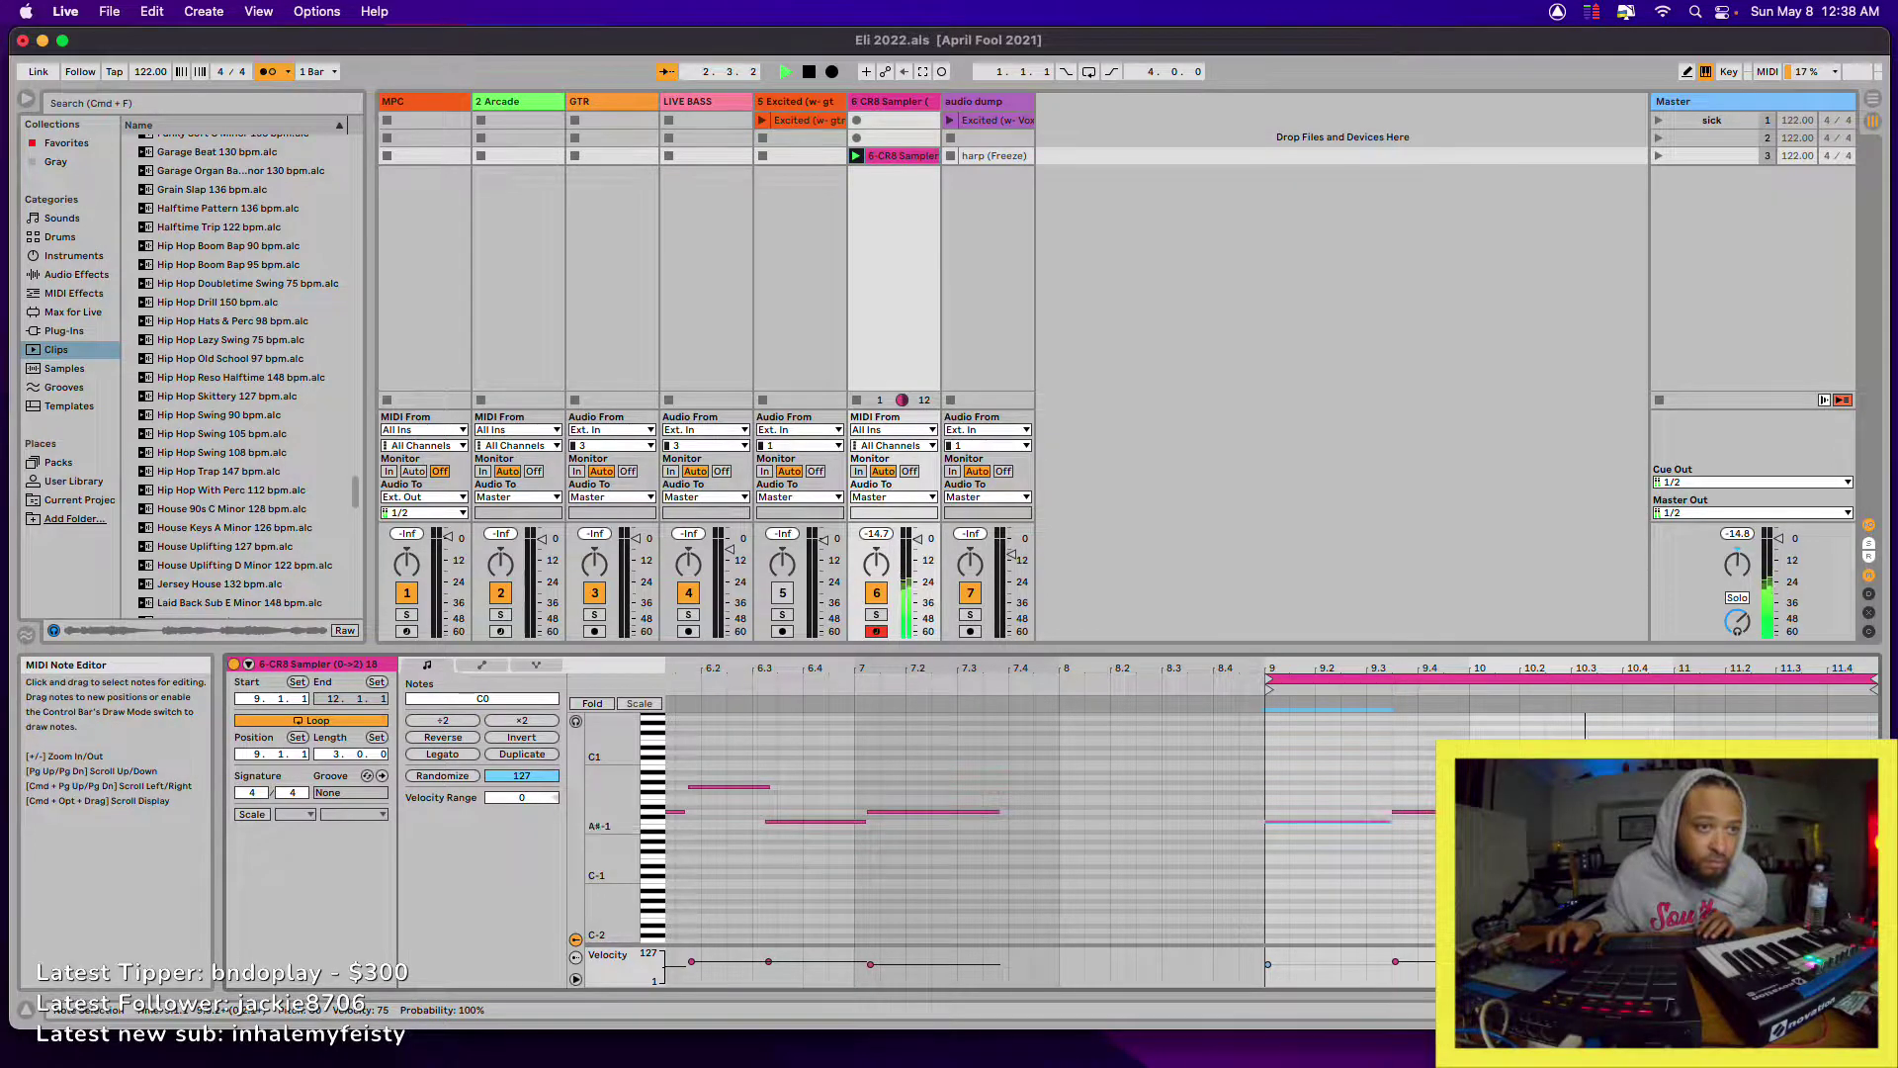
- Extend the D0 note to meet the next C0 note, and go through the remaining C0 and G0 notes in the loop
left_click(1466, 811)
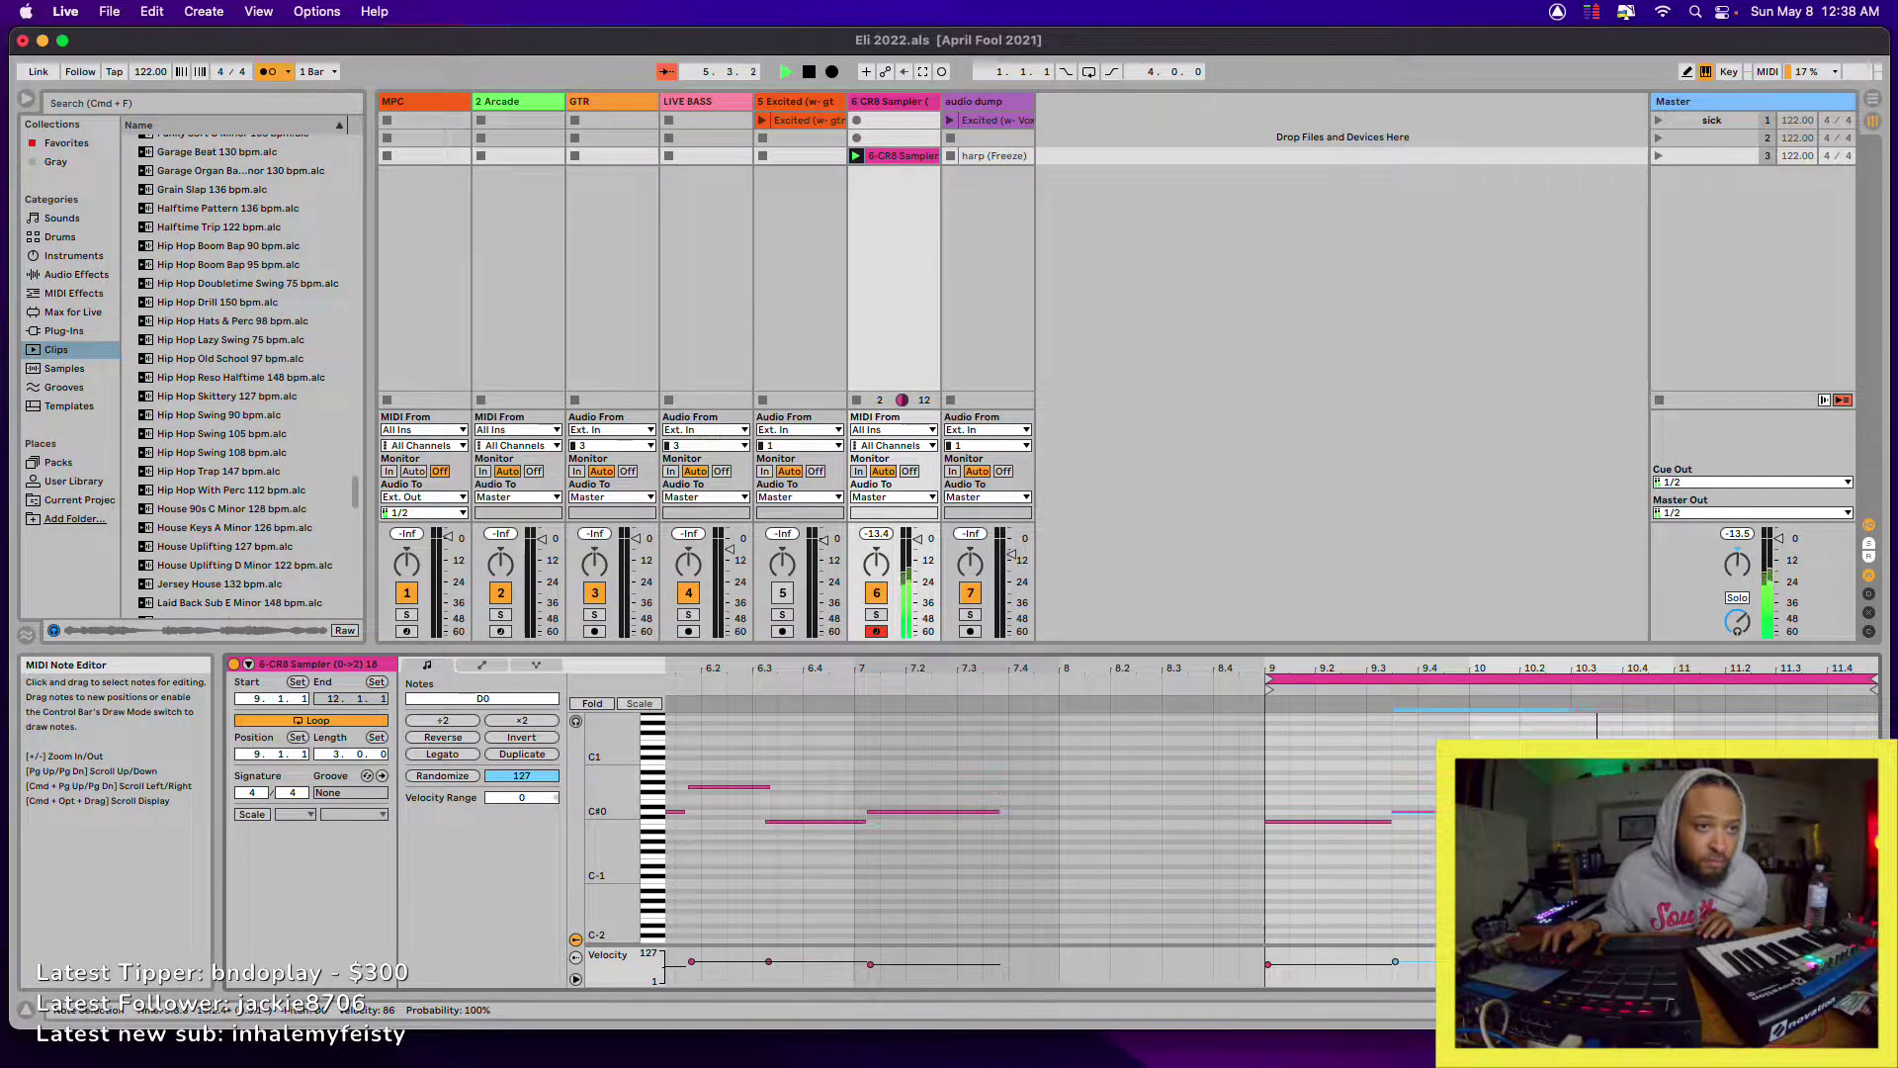
left_click(1622, 821)
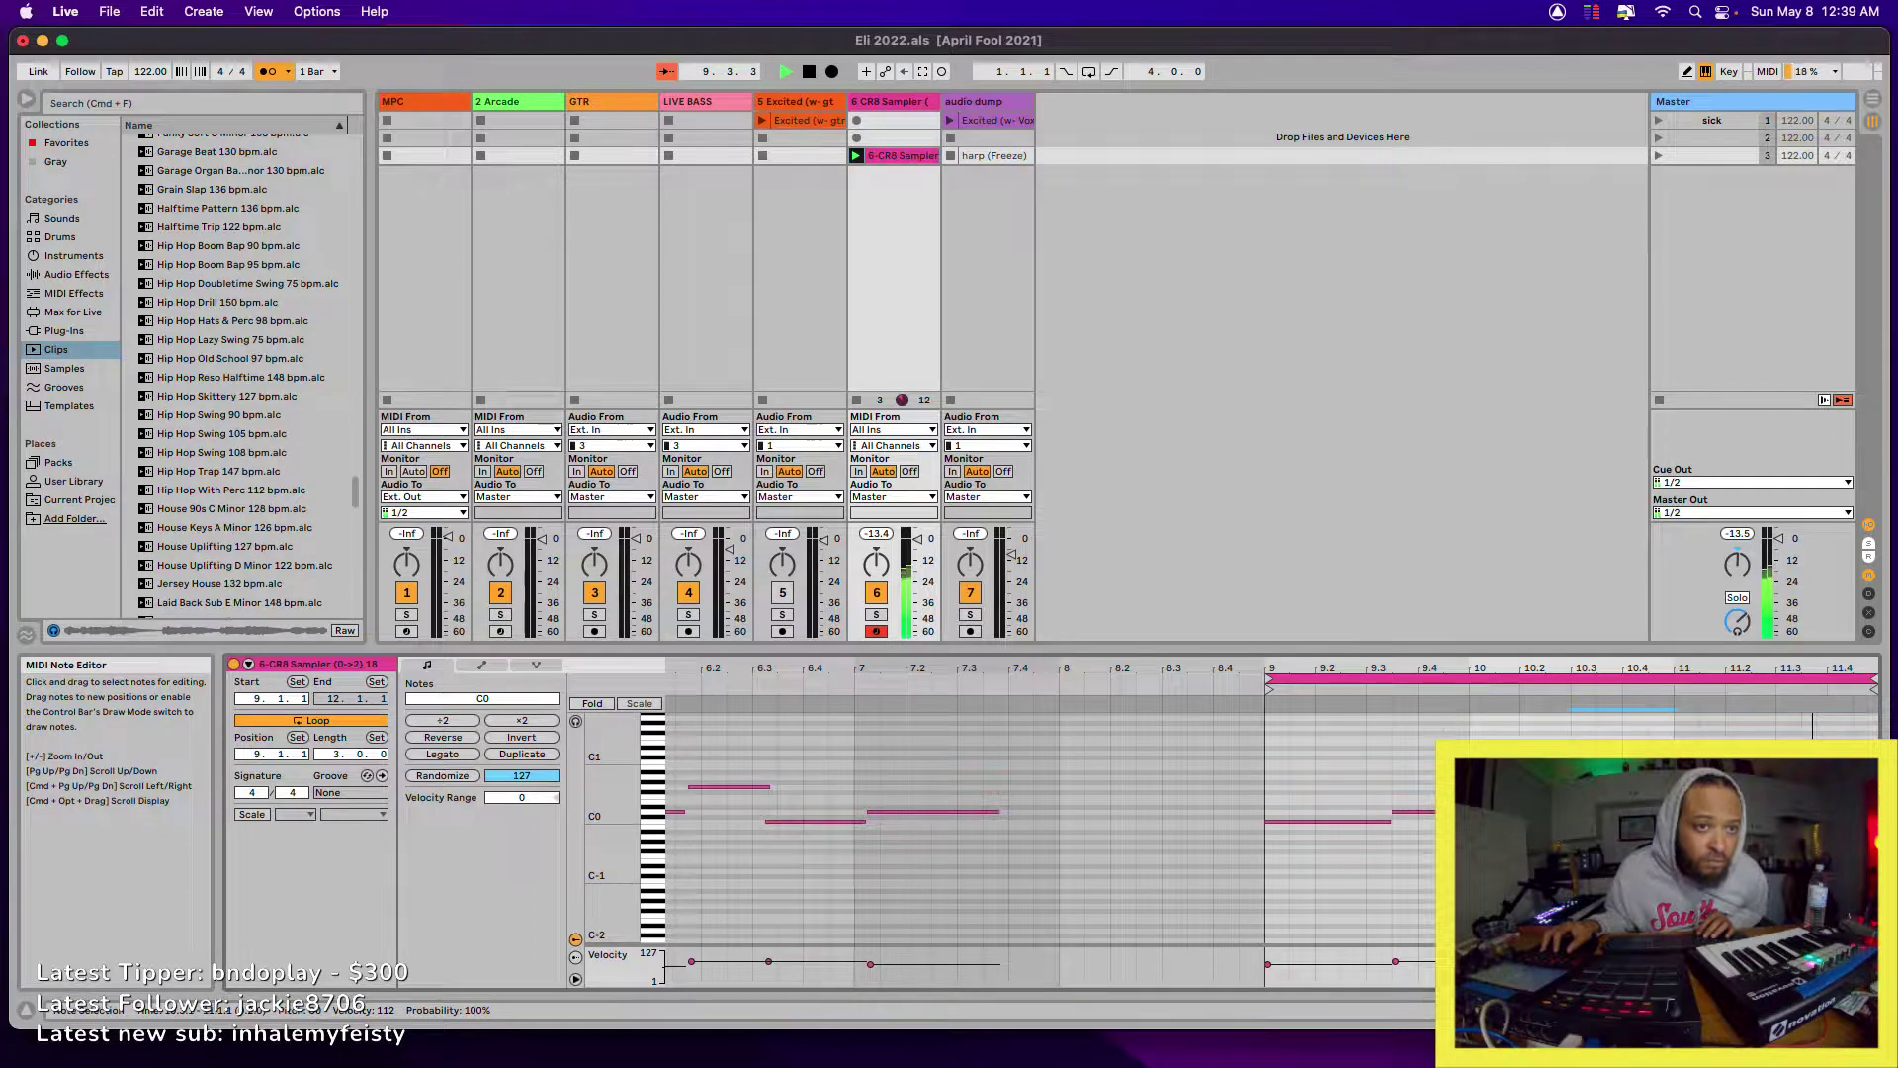
left_click(1829, 787)
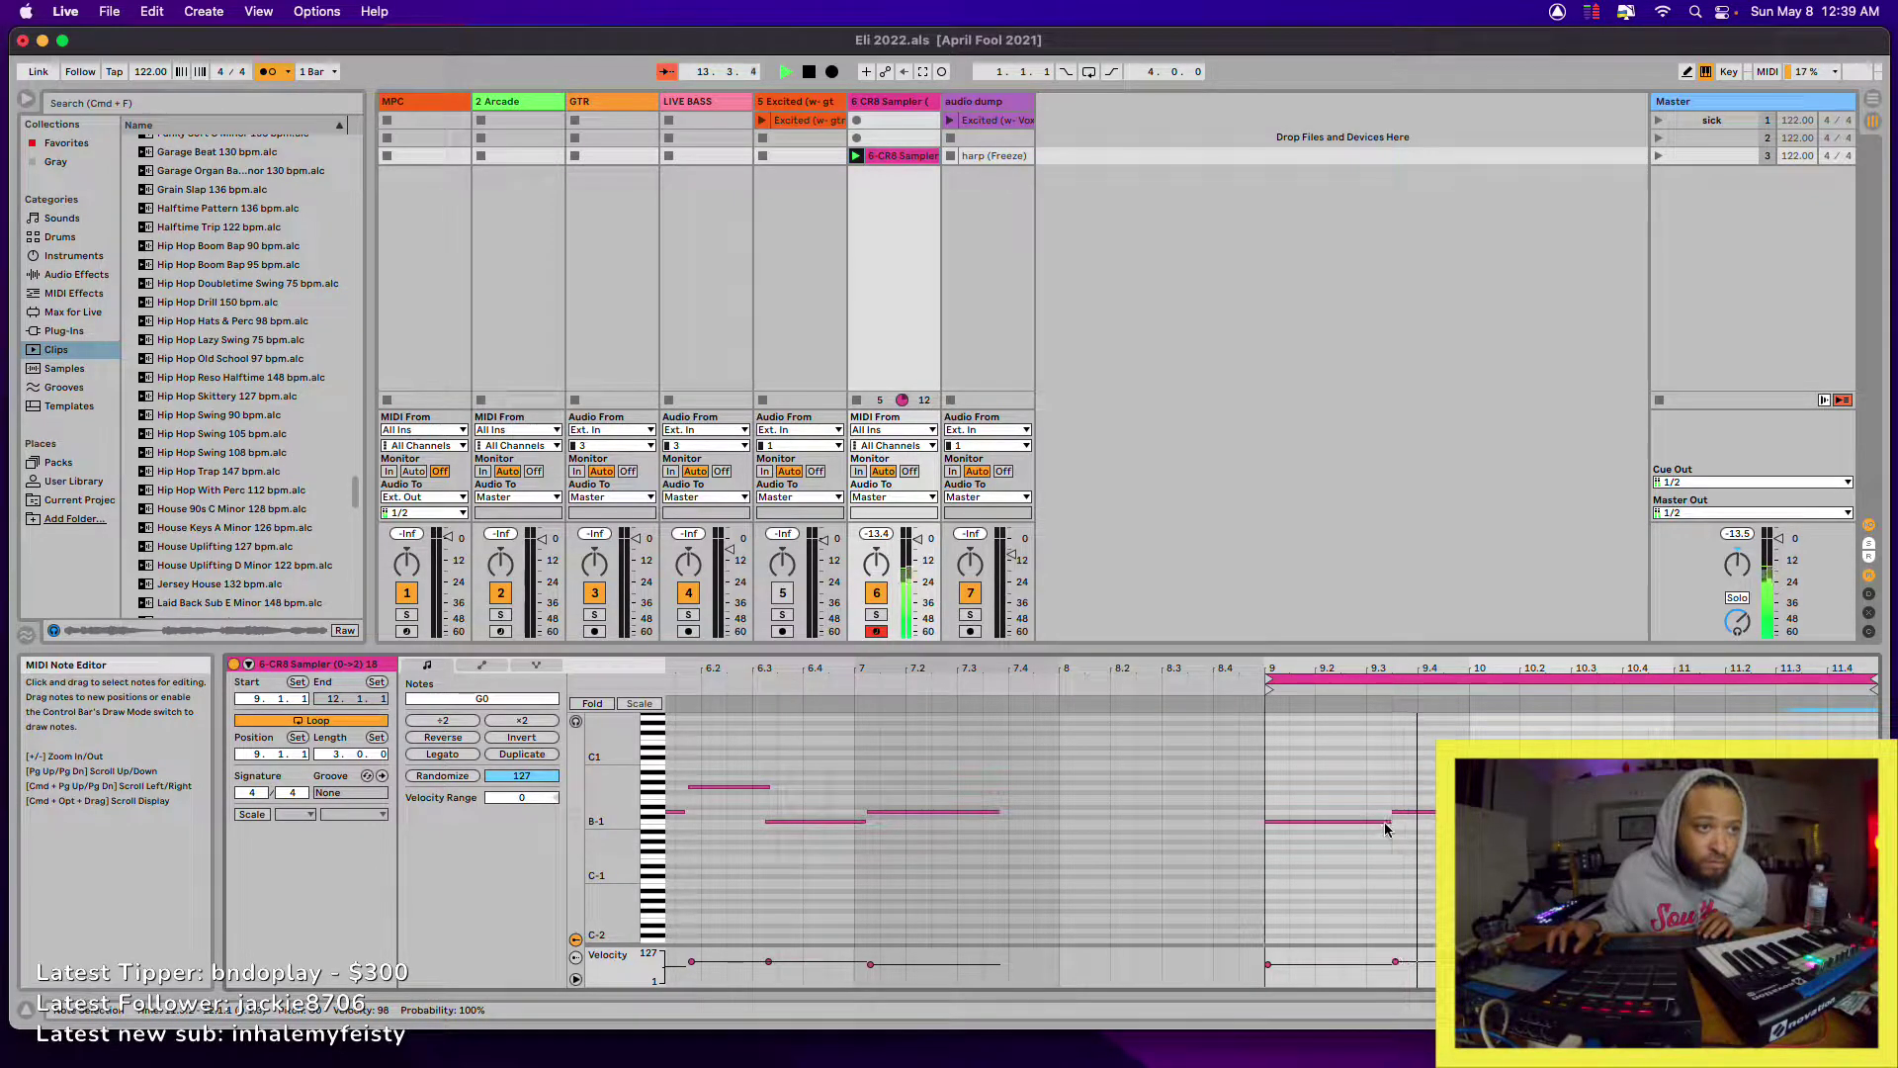
- Shorten the loop's first C0 note and extend the start of the following D0 note back to meet it
left_click_drag(1387, 820, 1377, 821)
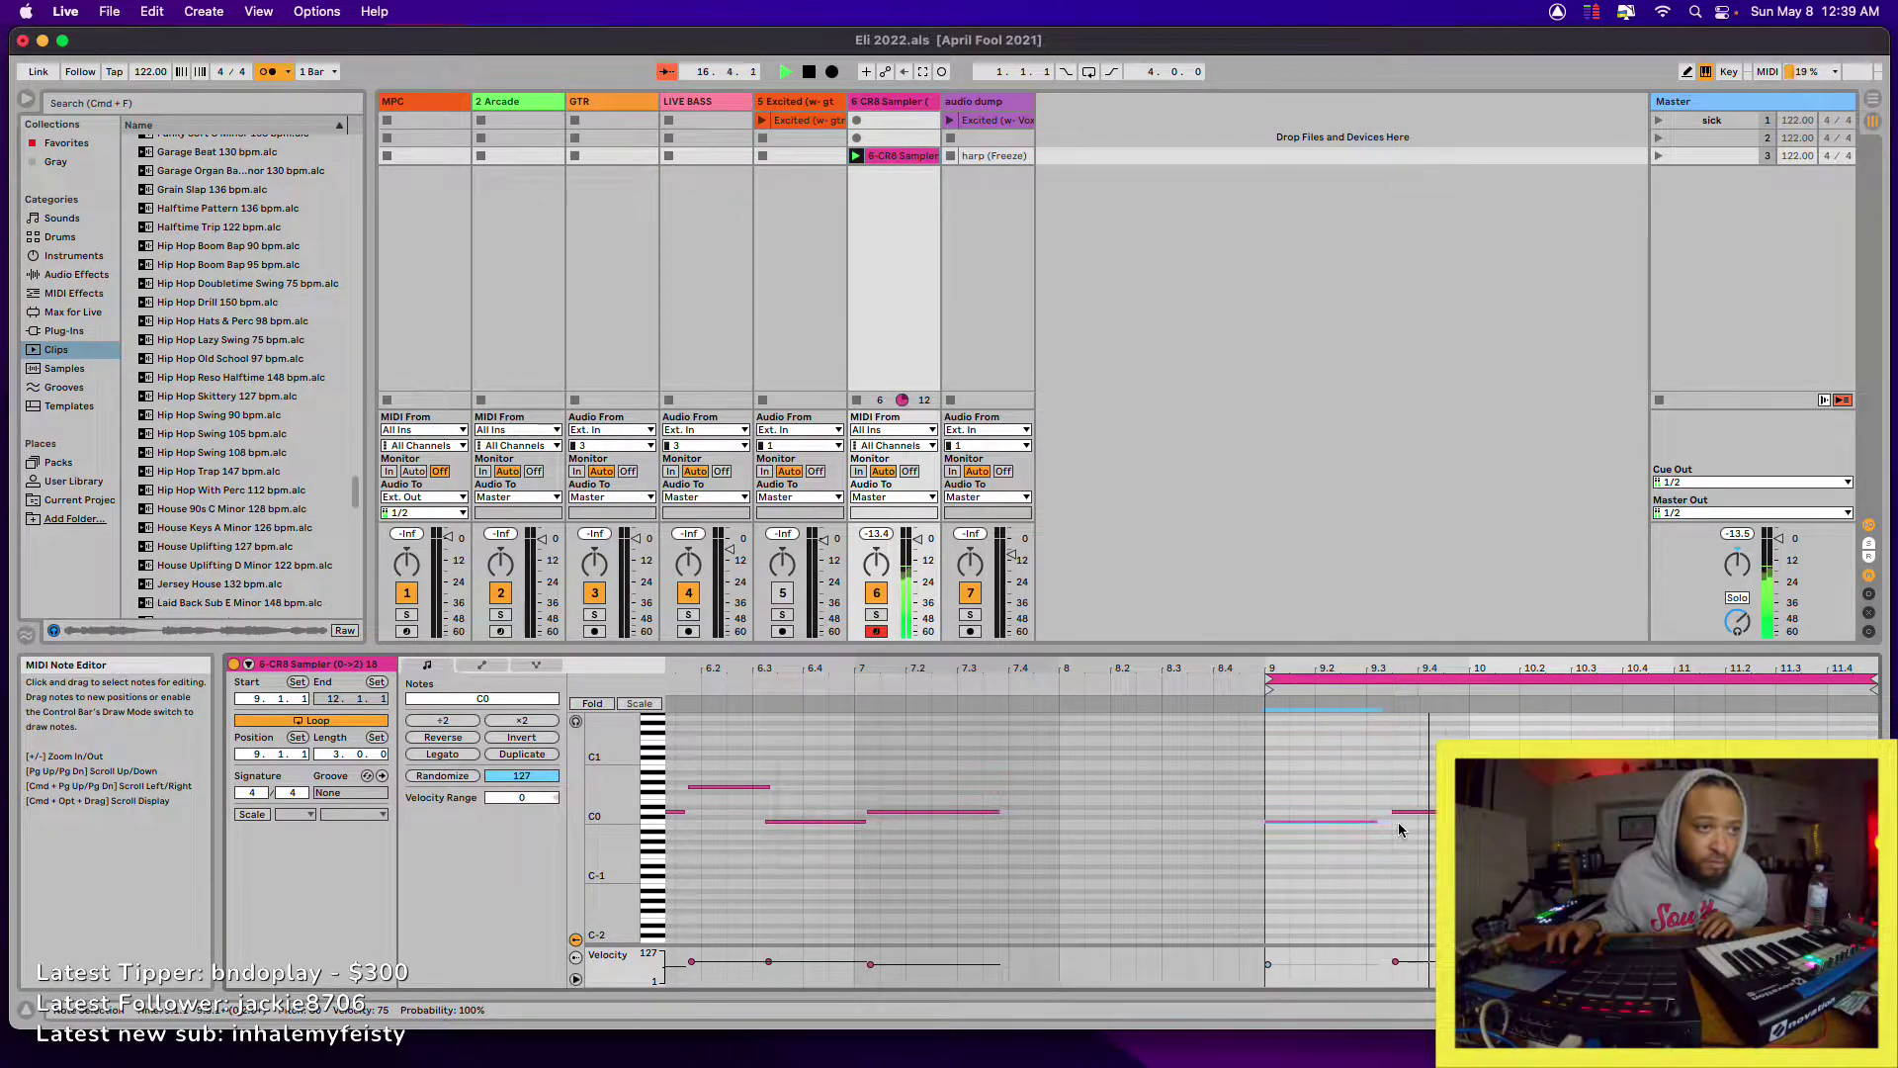
left_click_drag(1394, 811, 1381, 813)
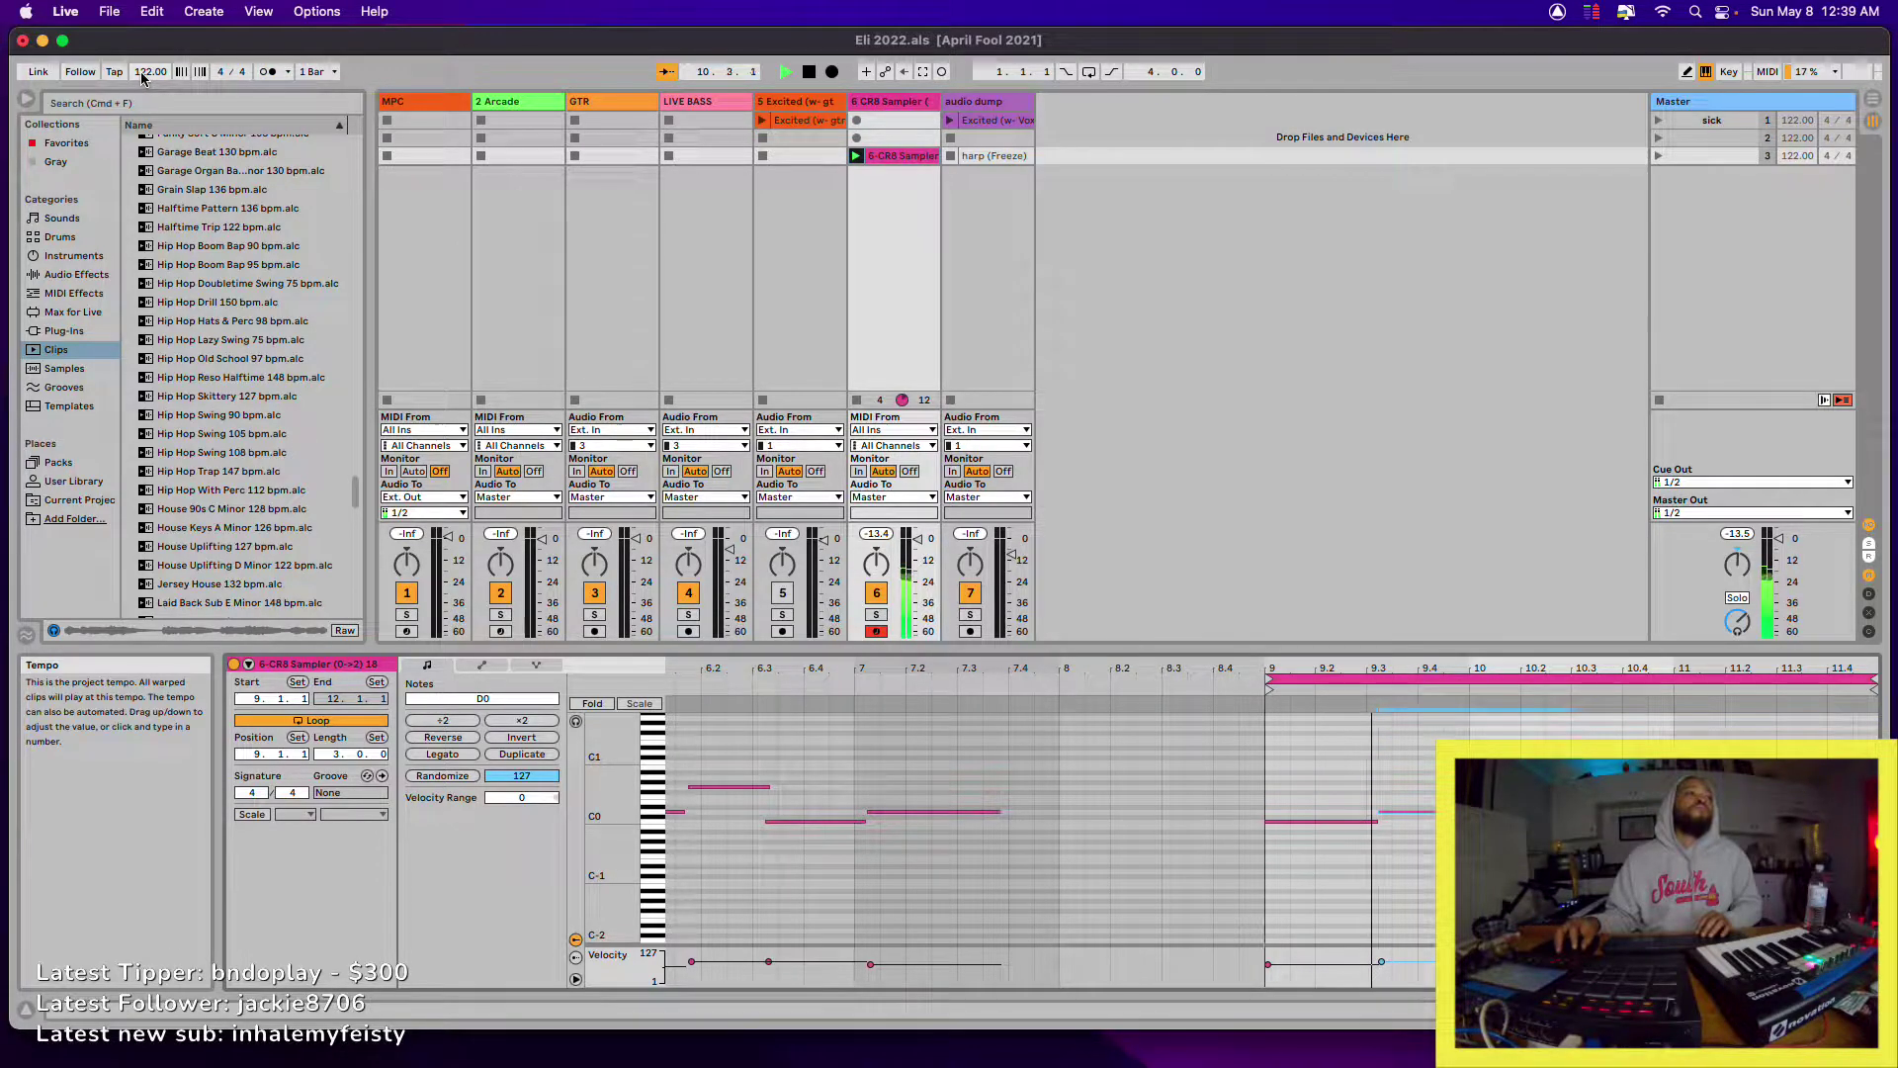
- Raise the project tempo to 138 BPM
left_click_drag(141, 77, 141, 69)
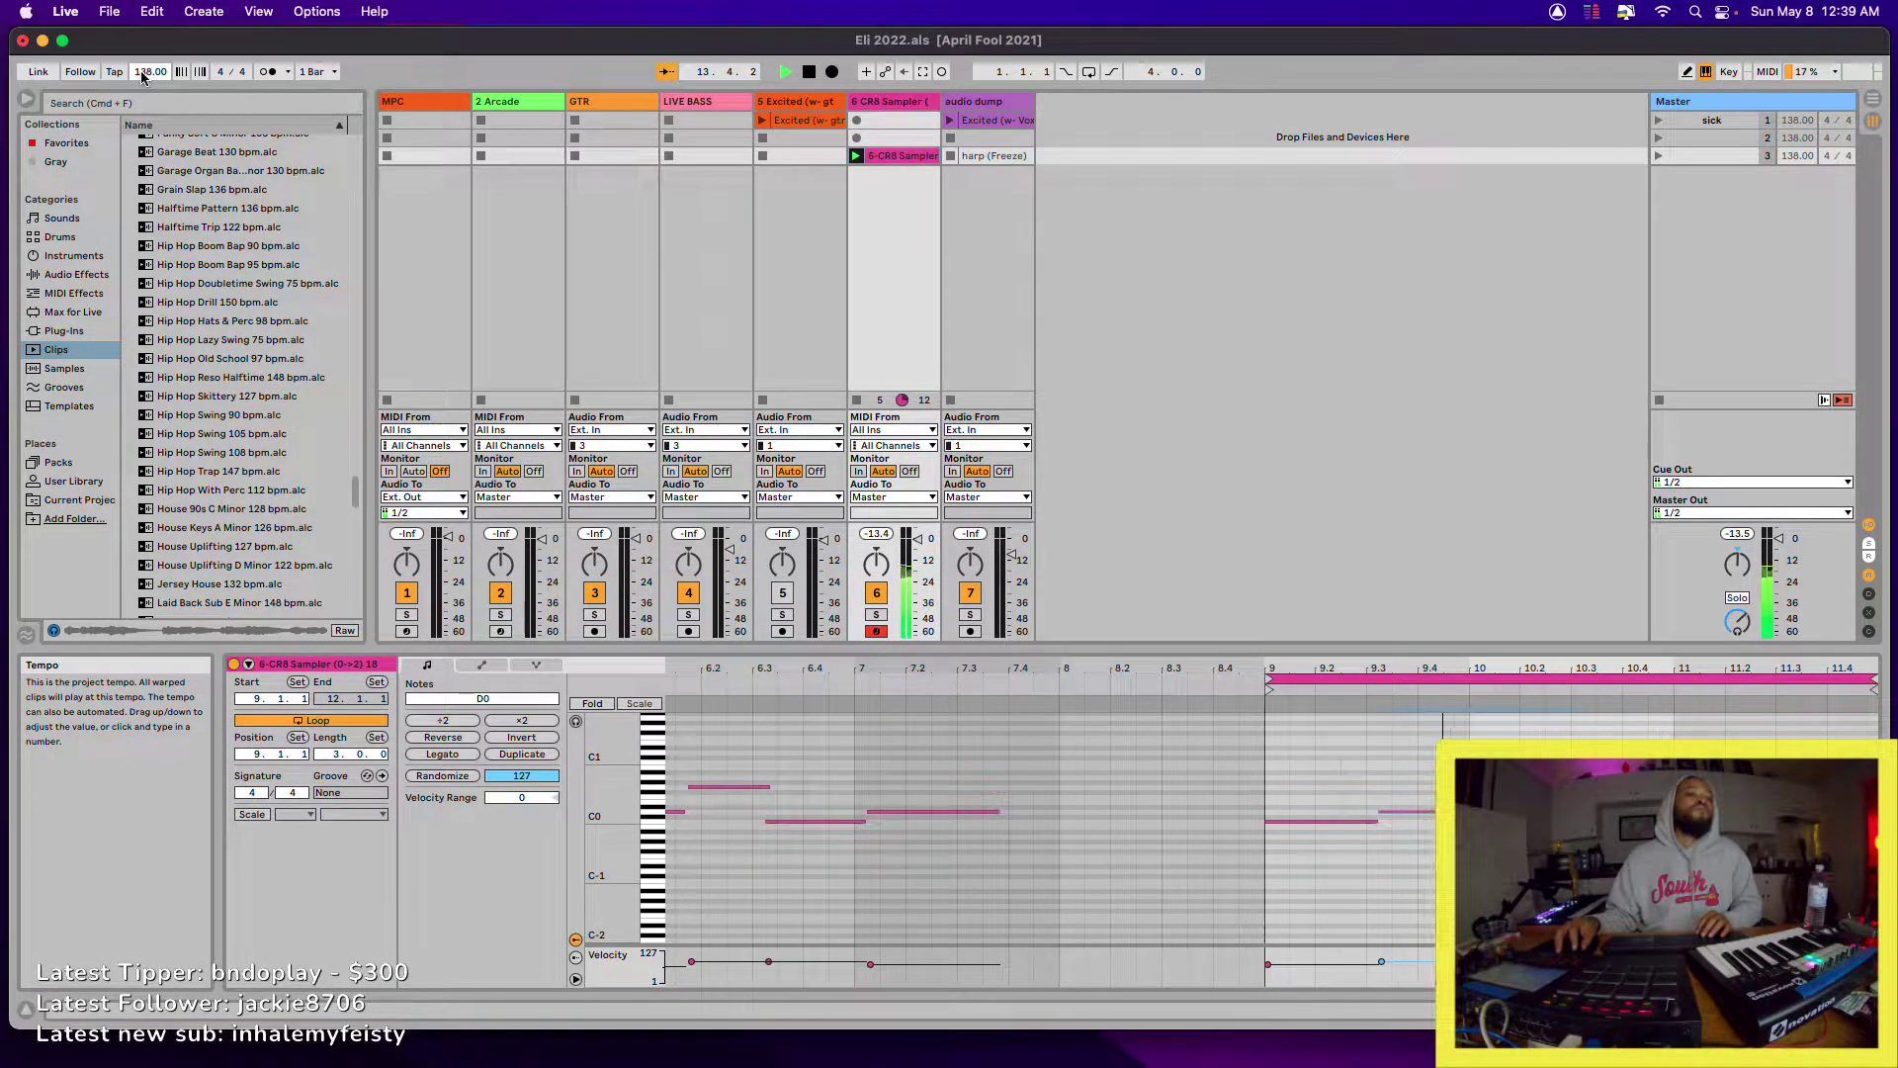
- Restart playback to hear the loop at the new tempo, and move the CR8 Sampler clip up to the second scene's slot
key("space")
key("space")
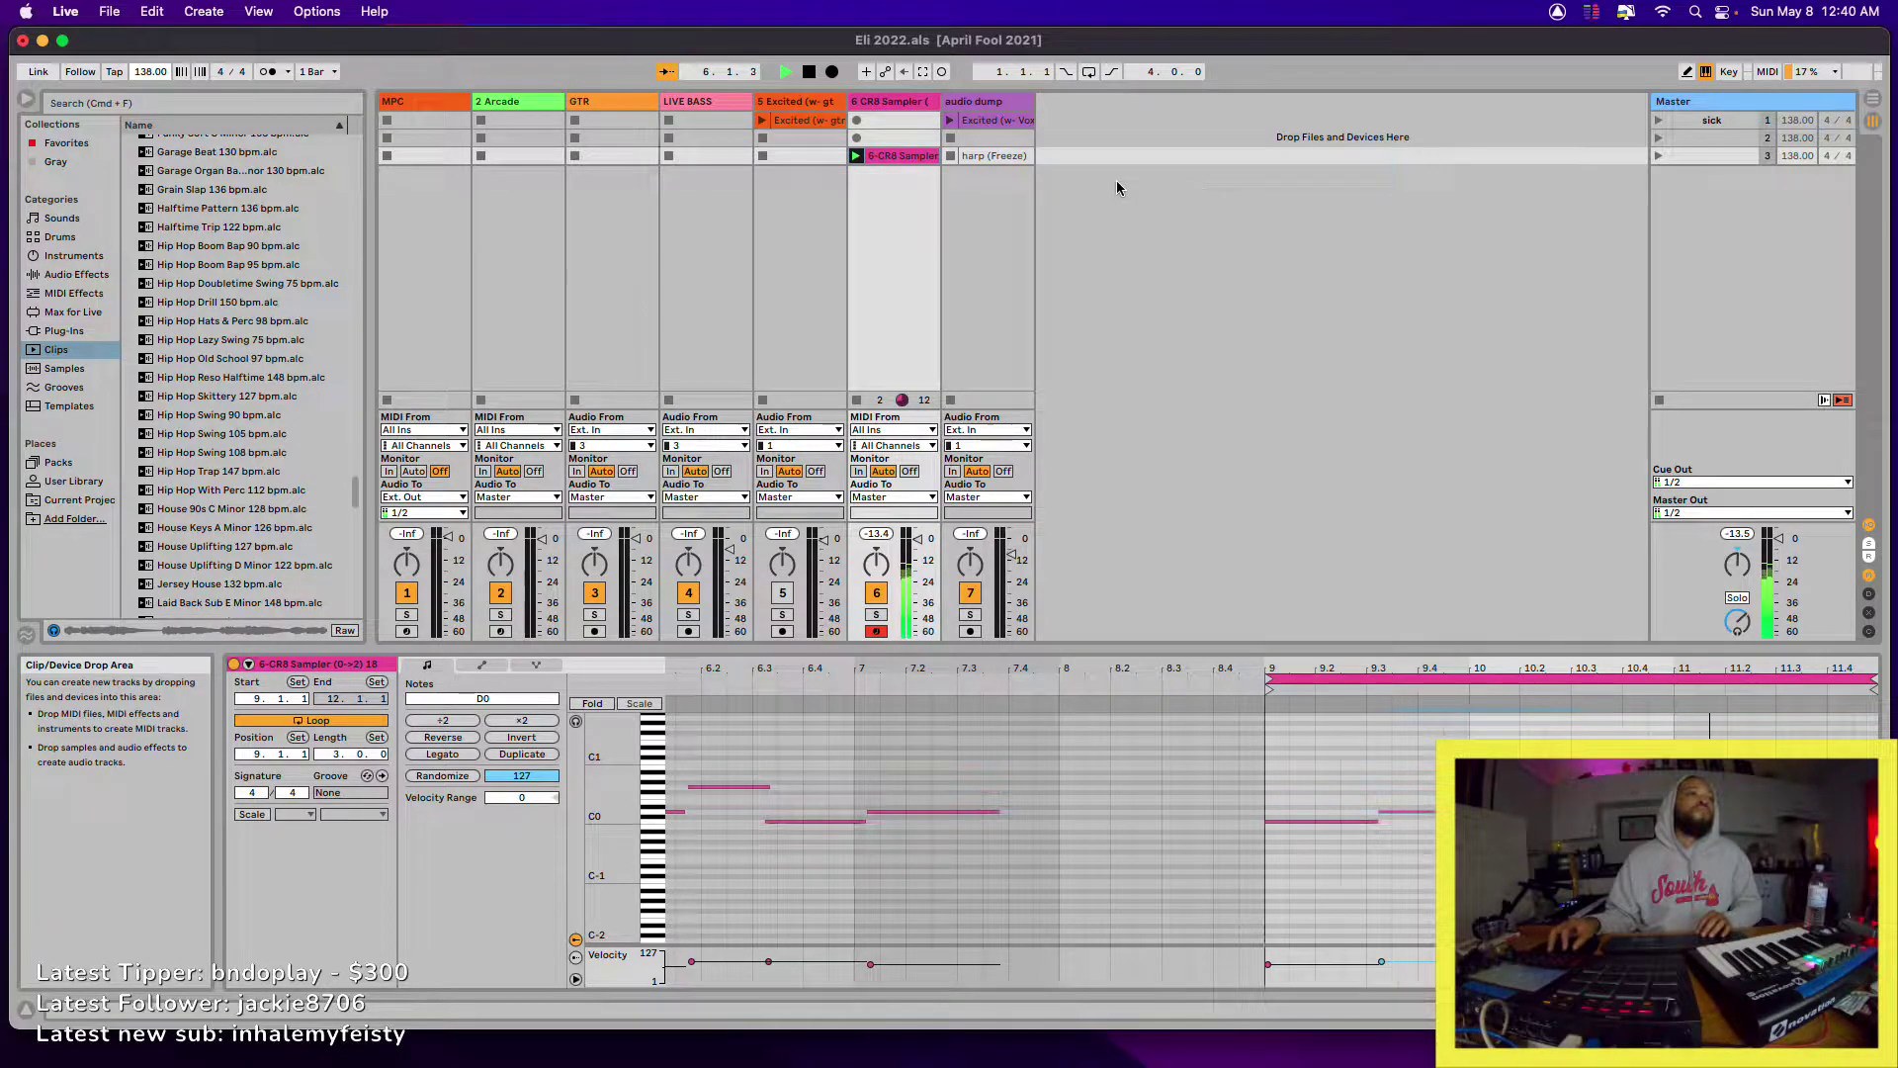
left_click_drag(887, 154, 882, 142)
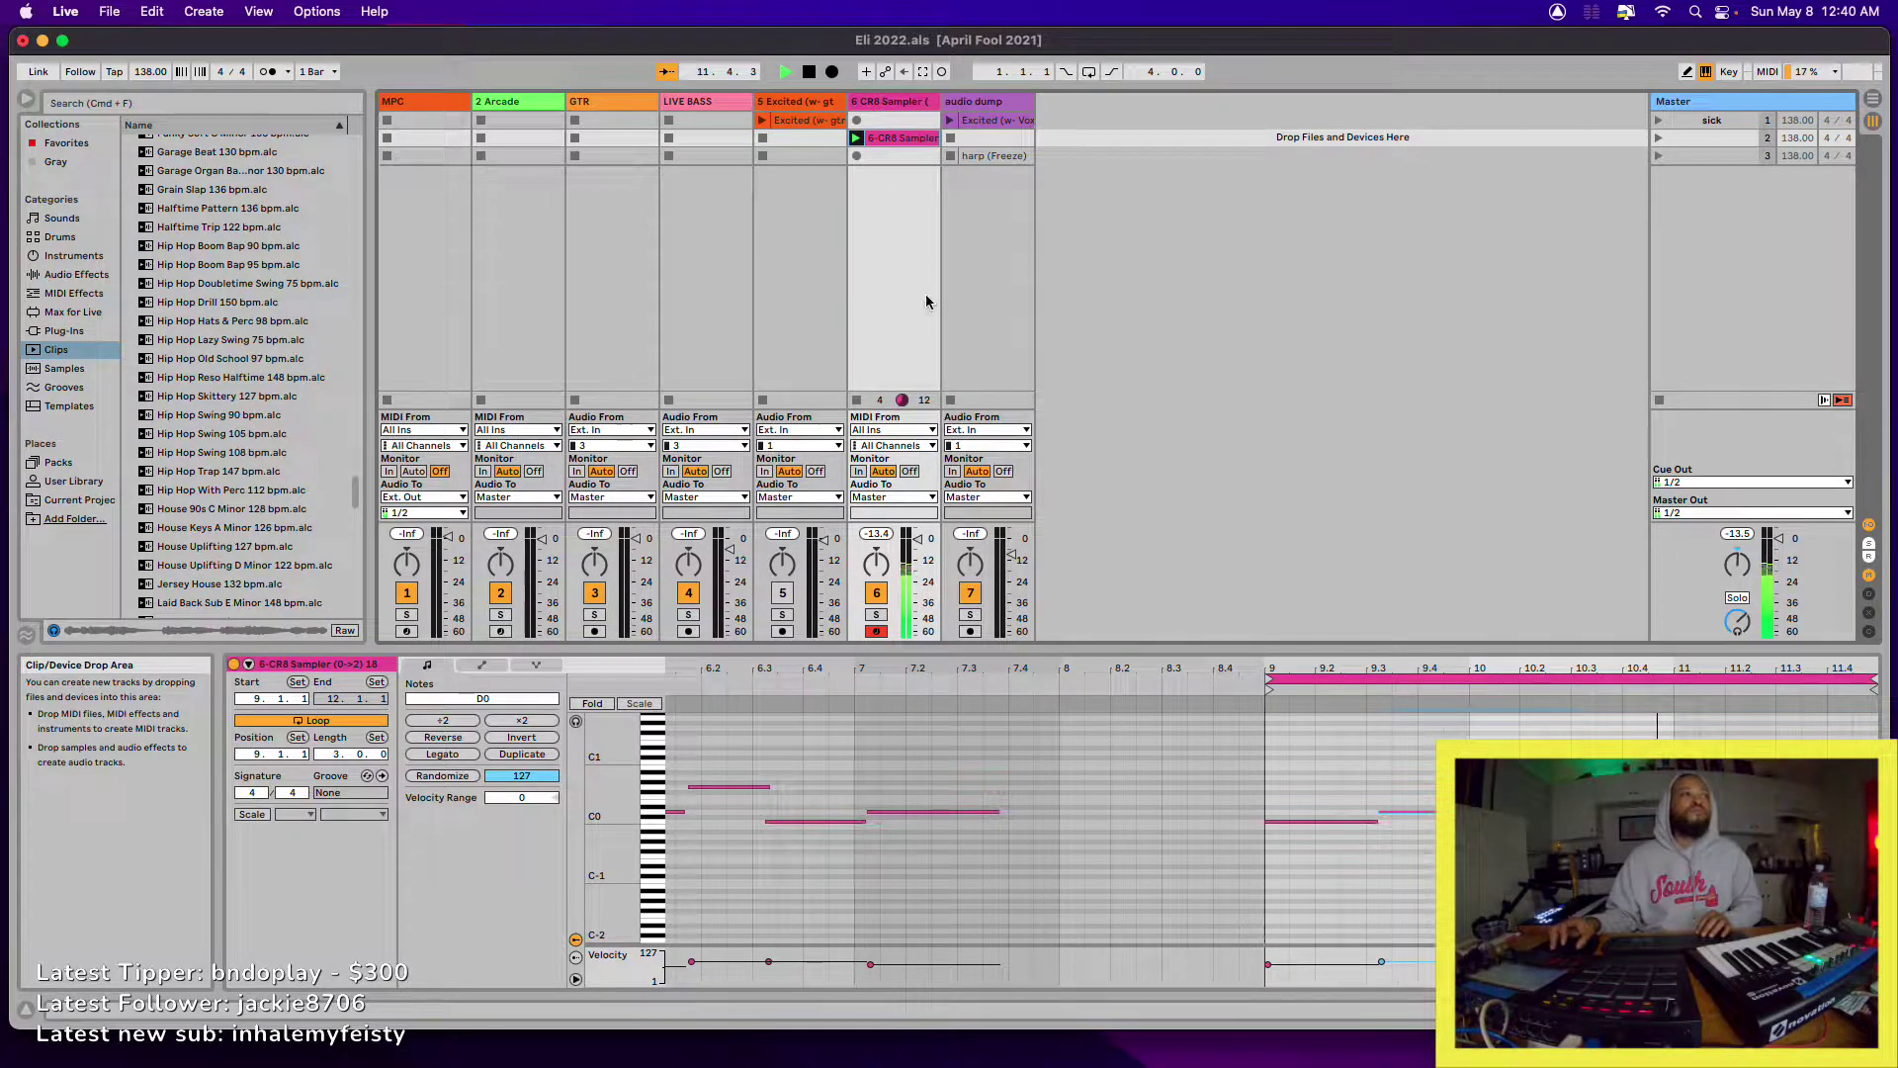
- Record-arm the 2 Arcade track to play over the loop, and stop the CR8 Sampler clip
left_click(532, 103)
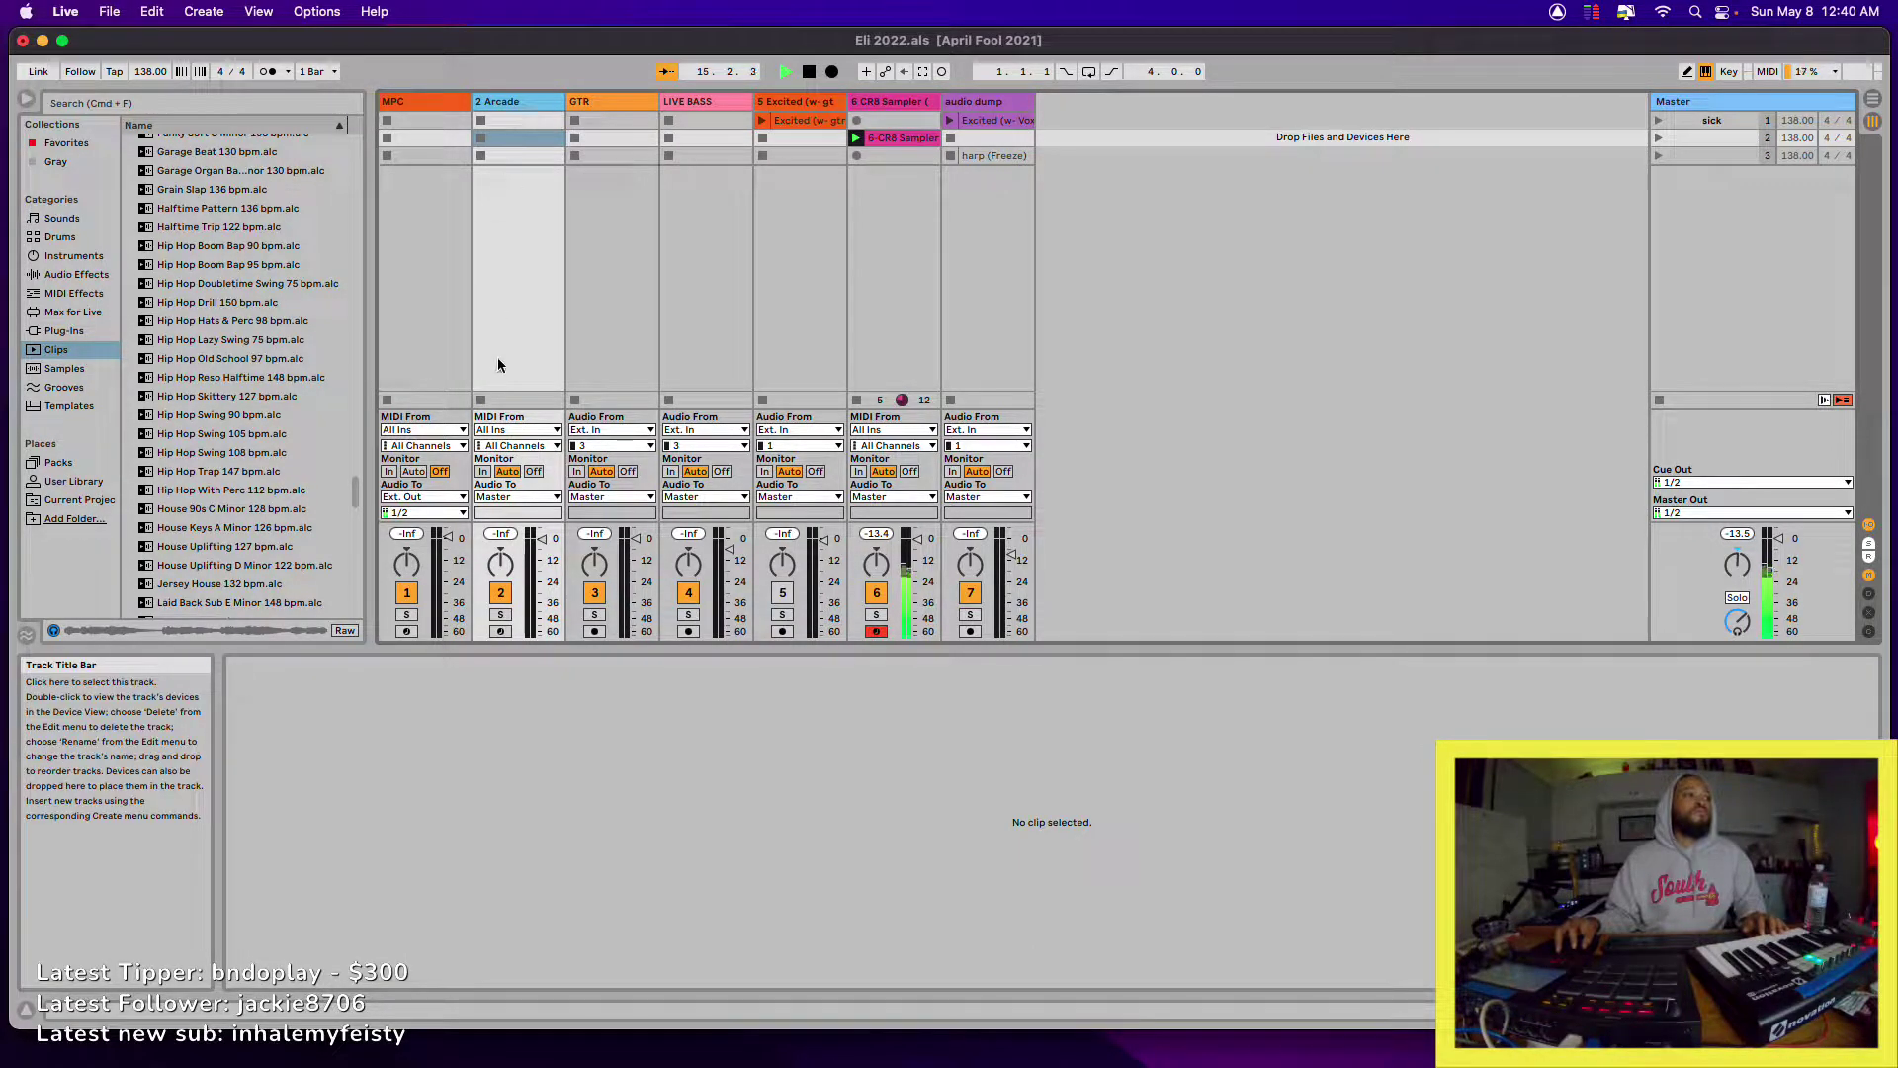
left_click(498, 630)
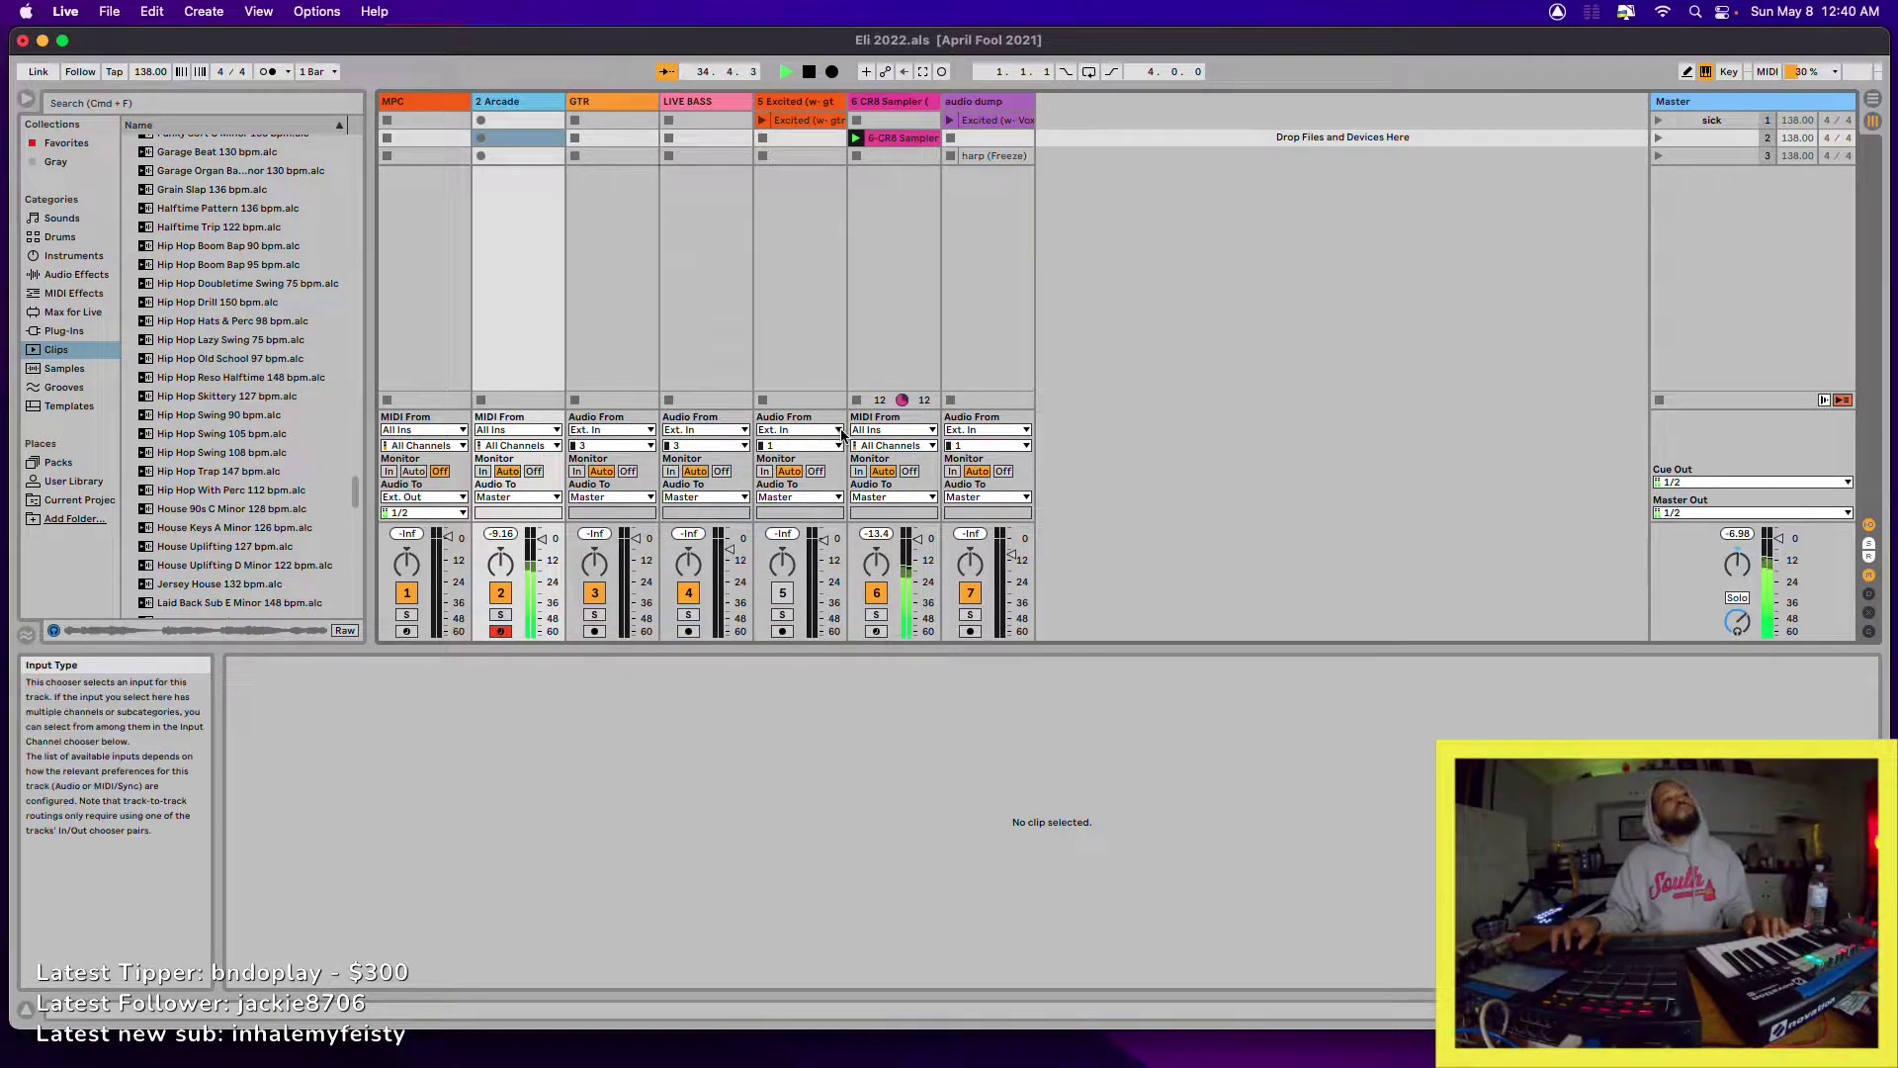
left_click(858, 400)
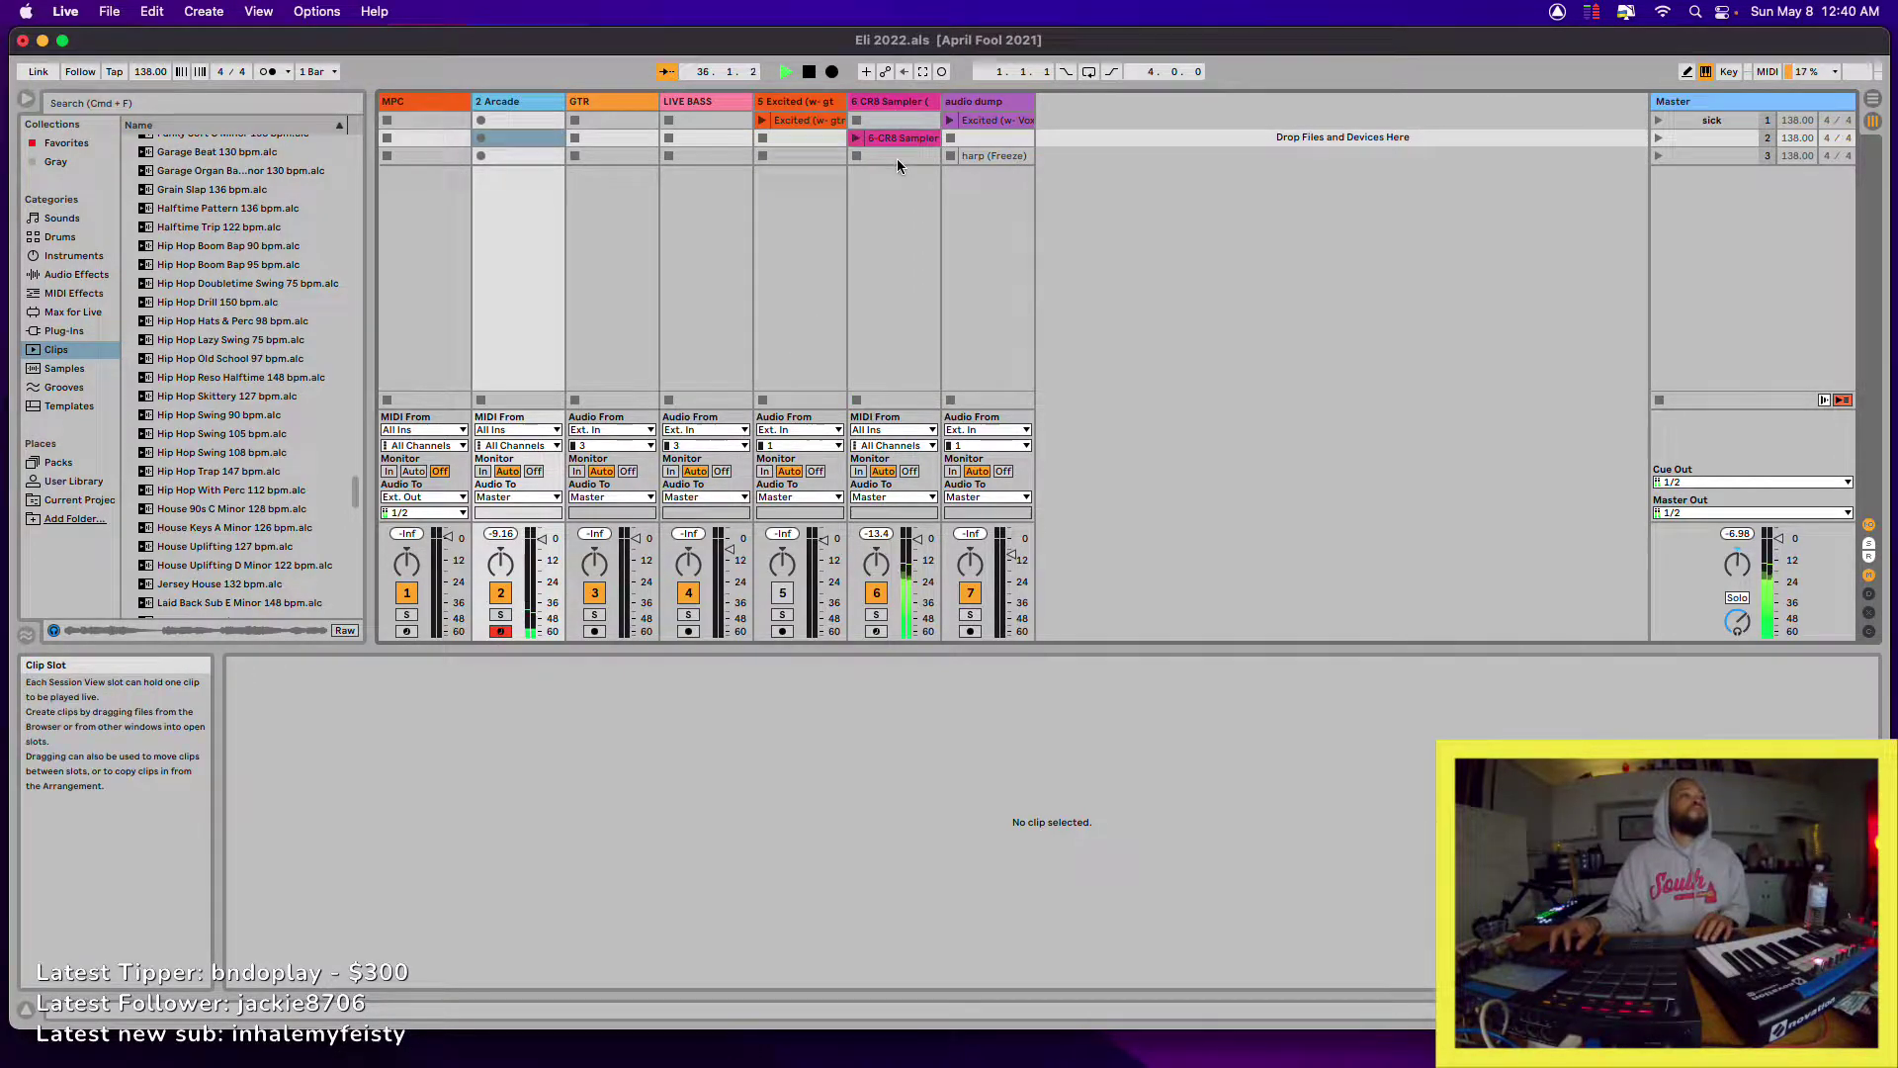
- Select the empty third slot on the CR8 Sampler track with that track armed instead of 2 Arcade
left_click(898, 160)
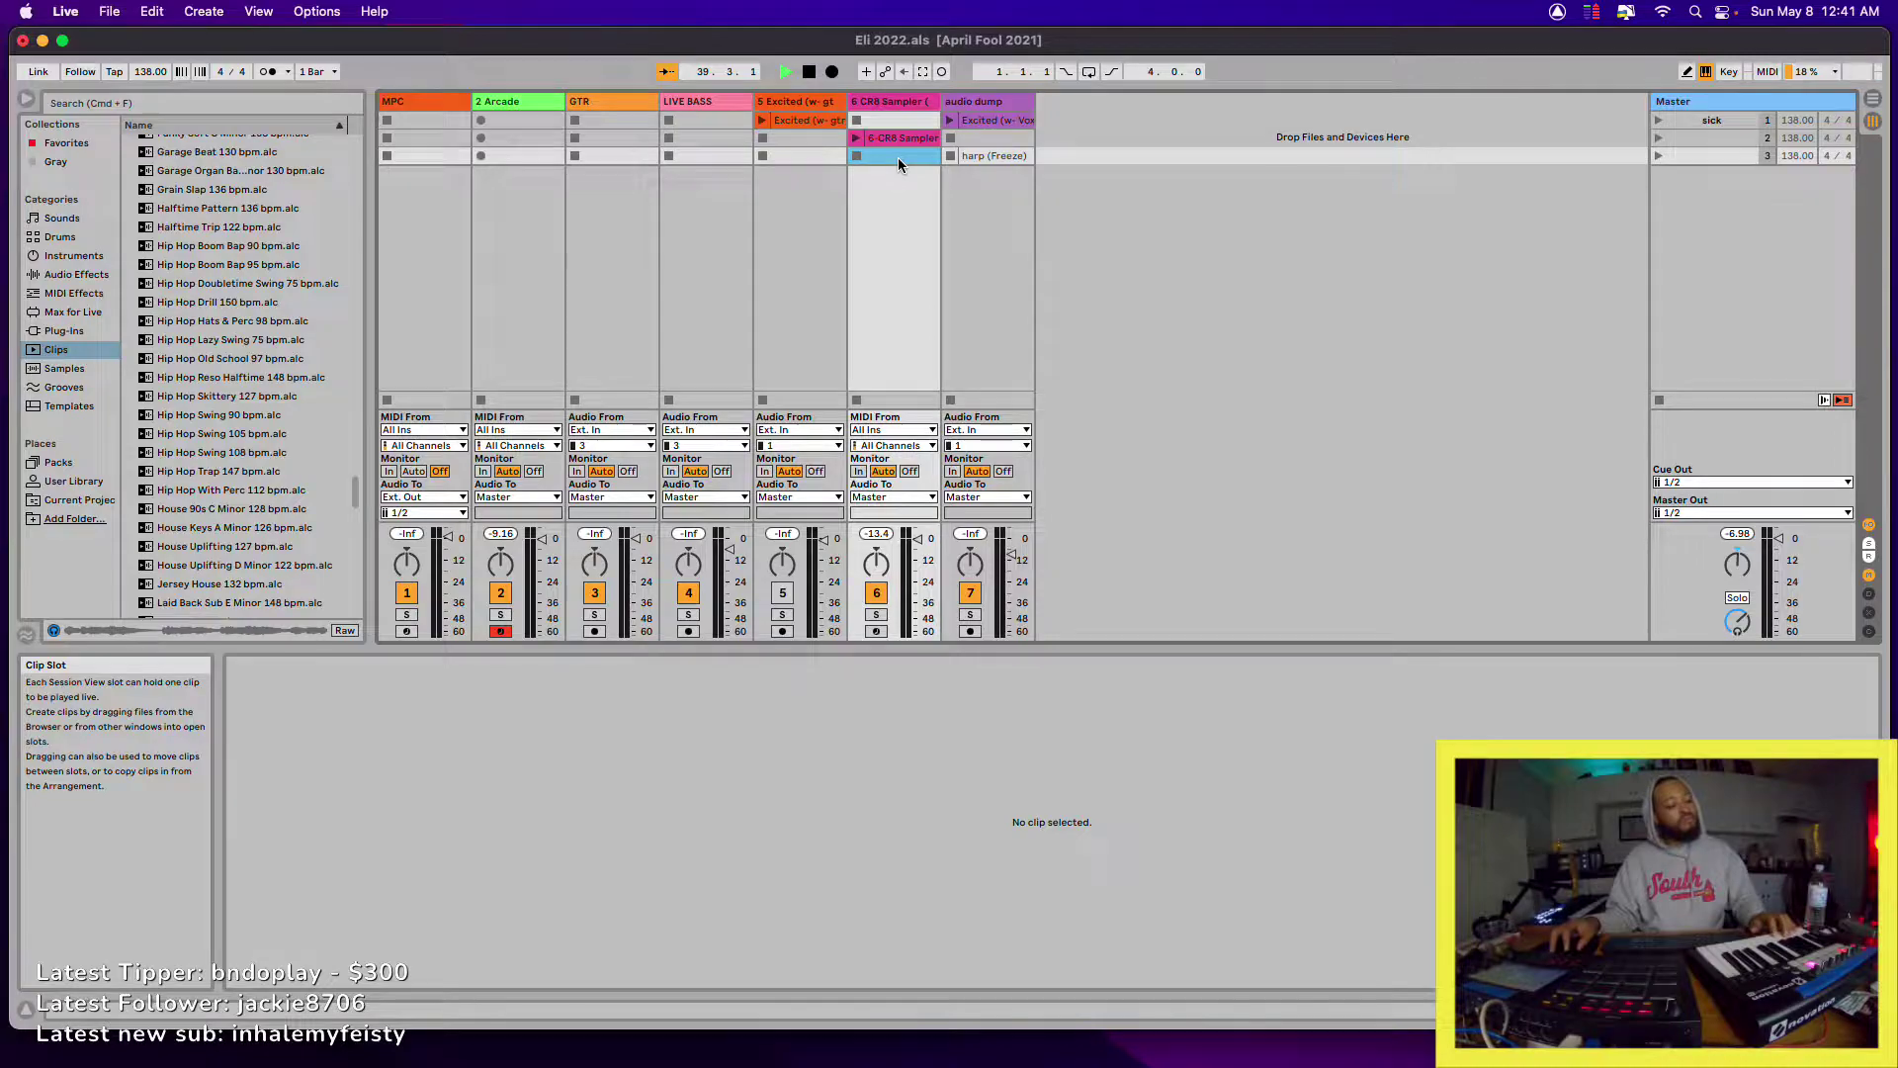
key("Right")
key("Left")
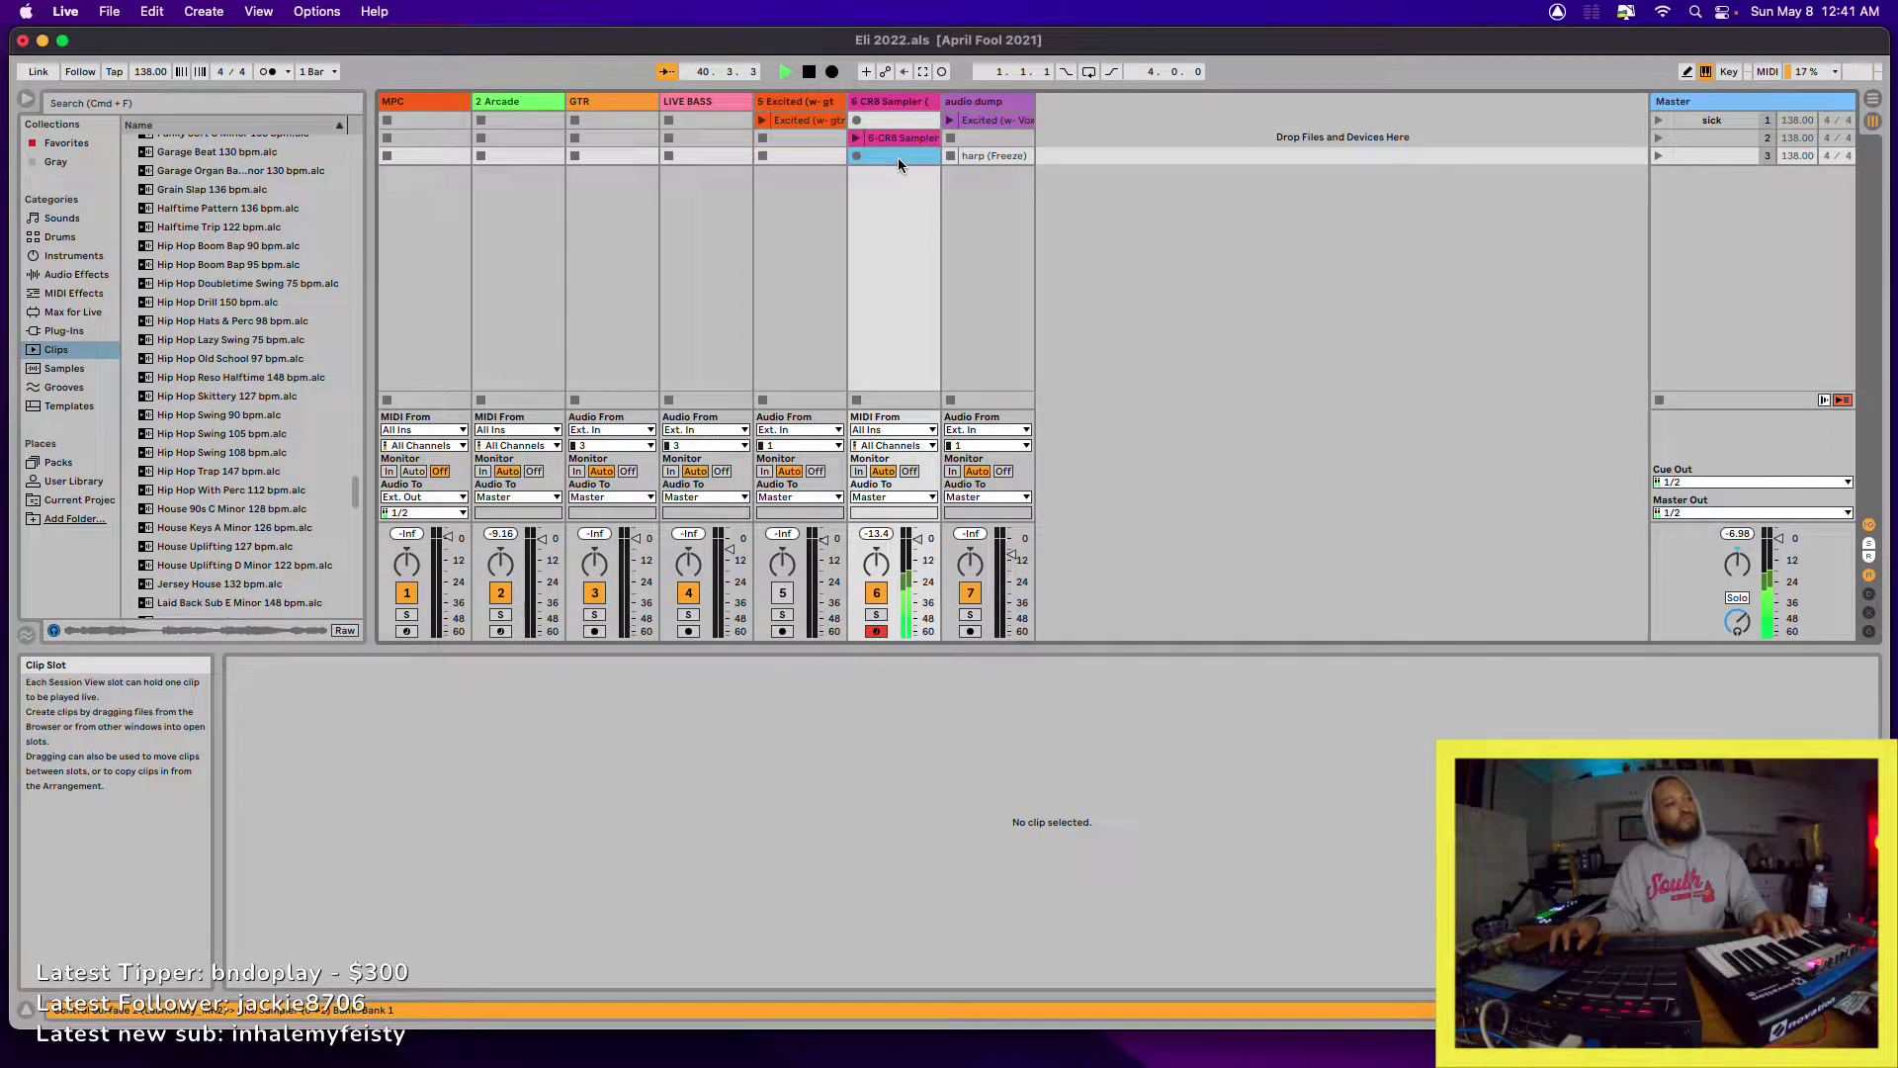
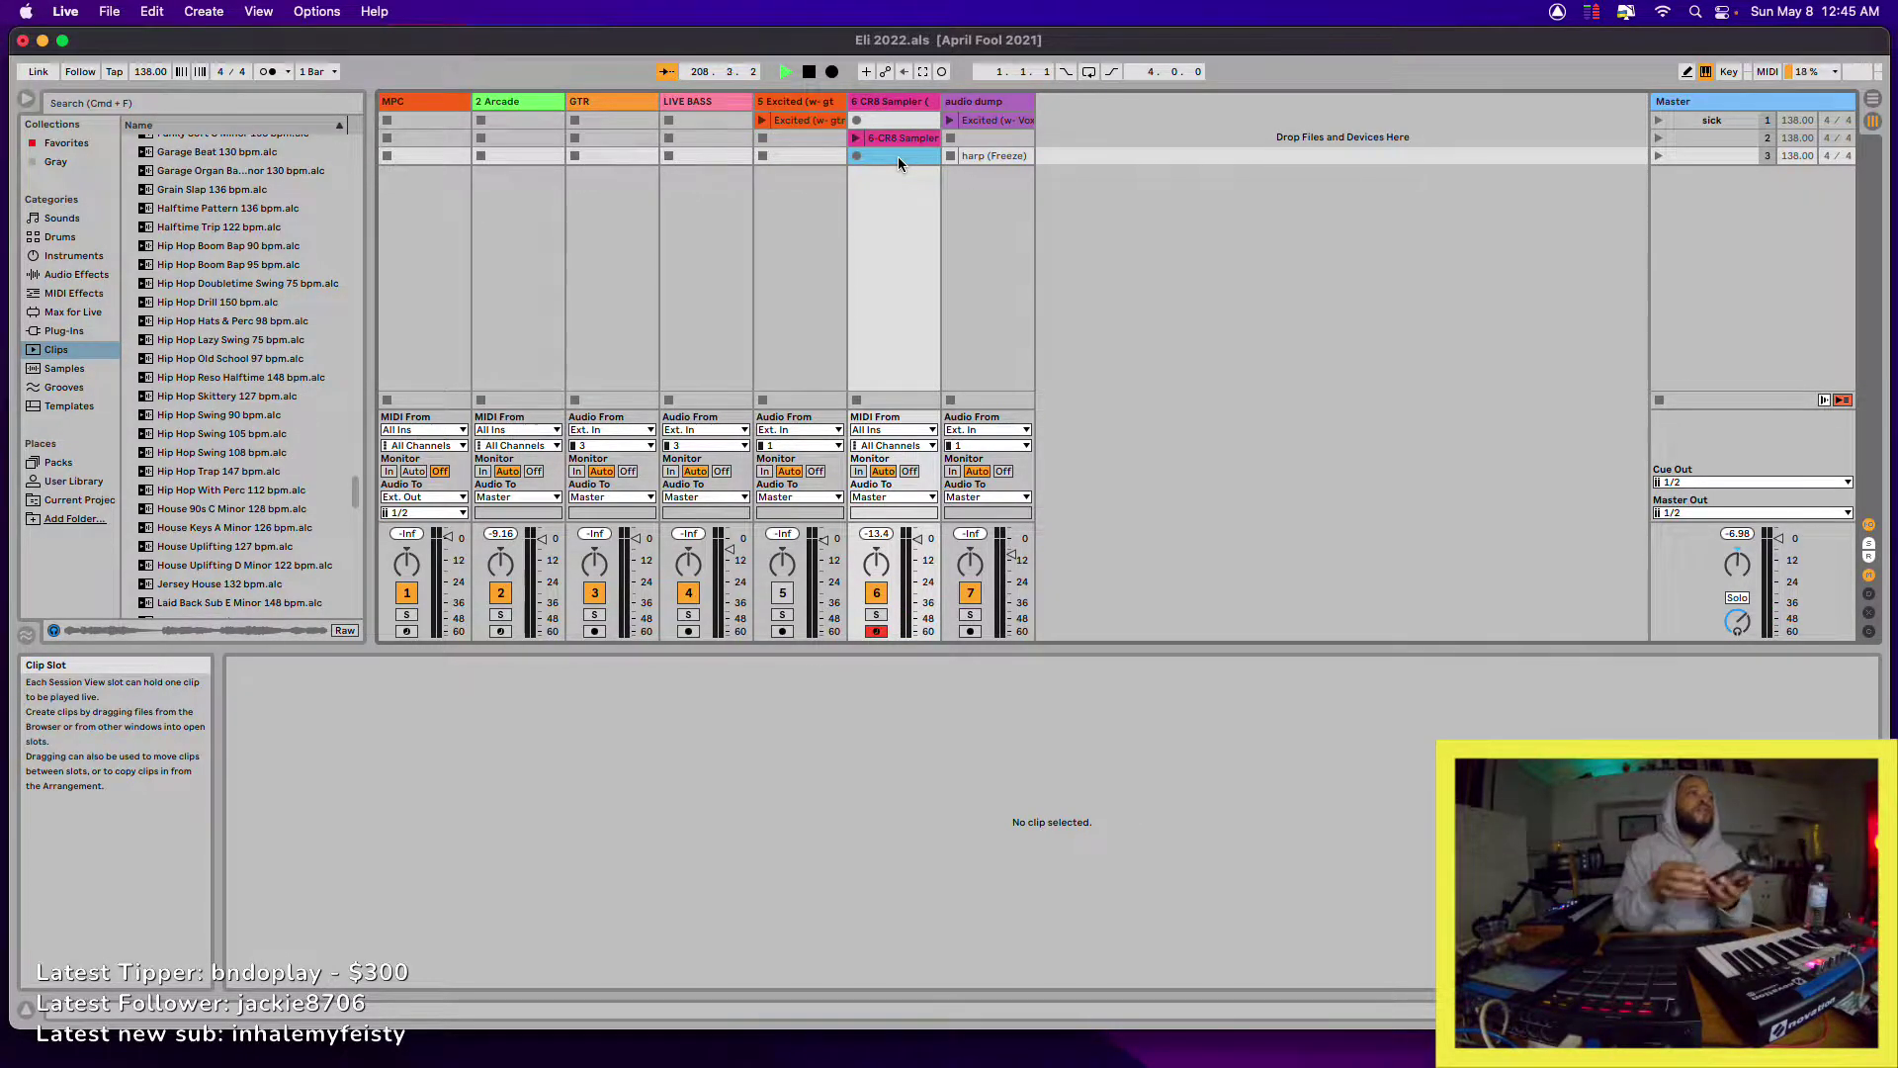
- Open the CR8 Sampler plug-in window from its track and place it over the empty area beside the tracks
left_click(879, 104)
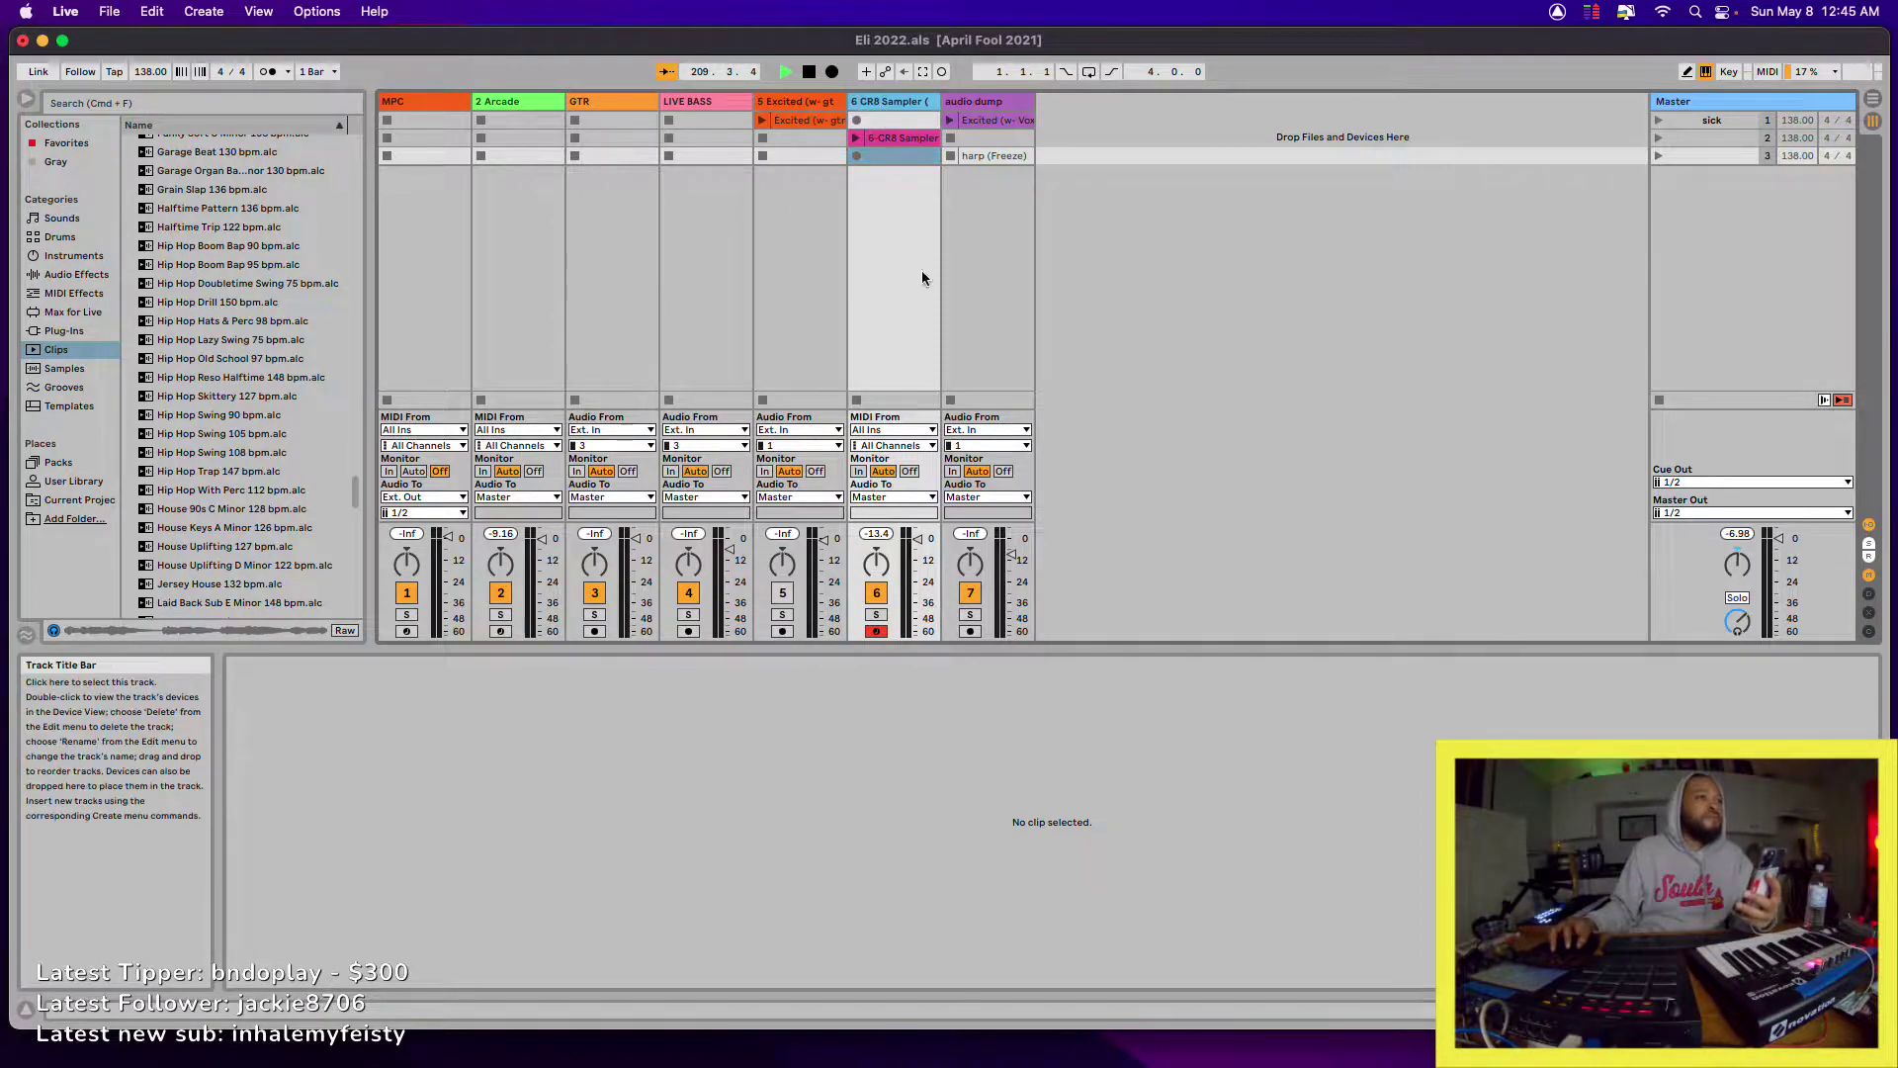
double_click(879, 104)
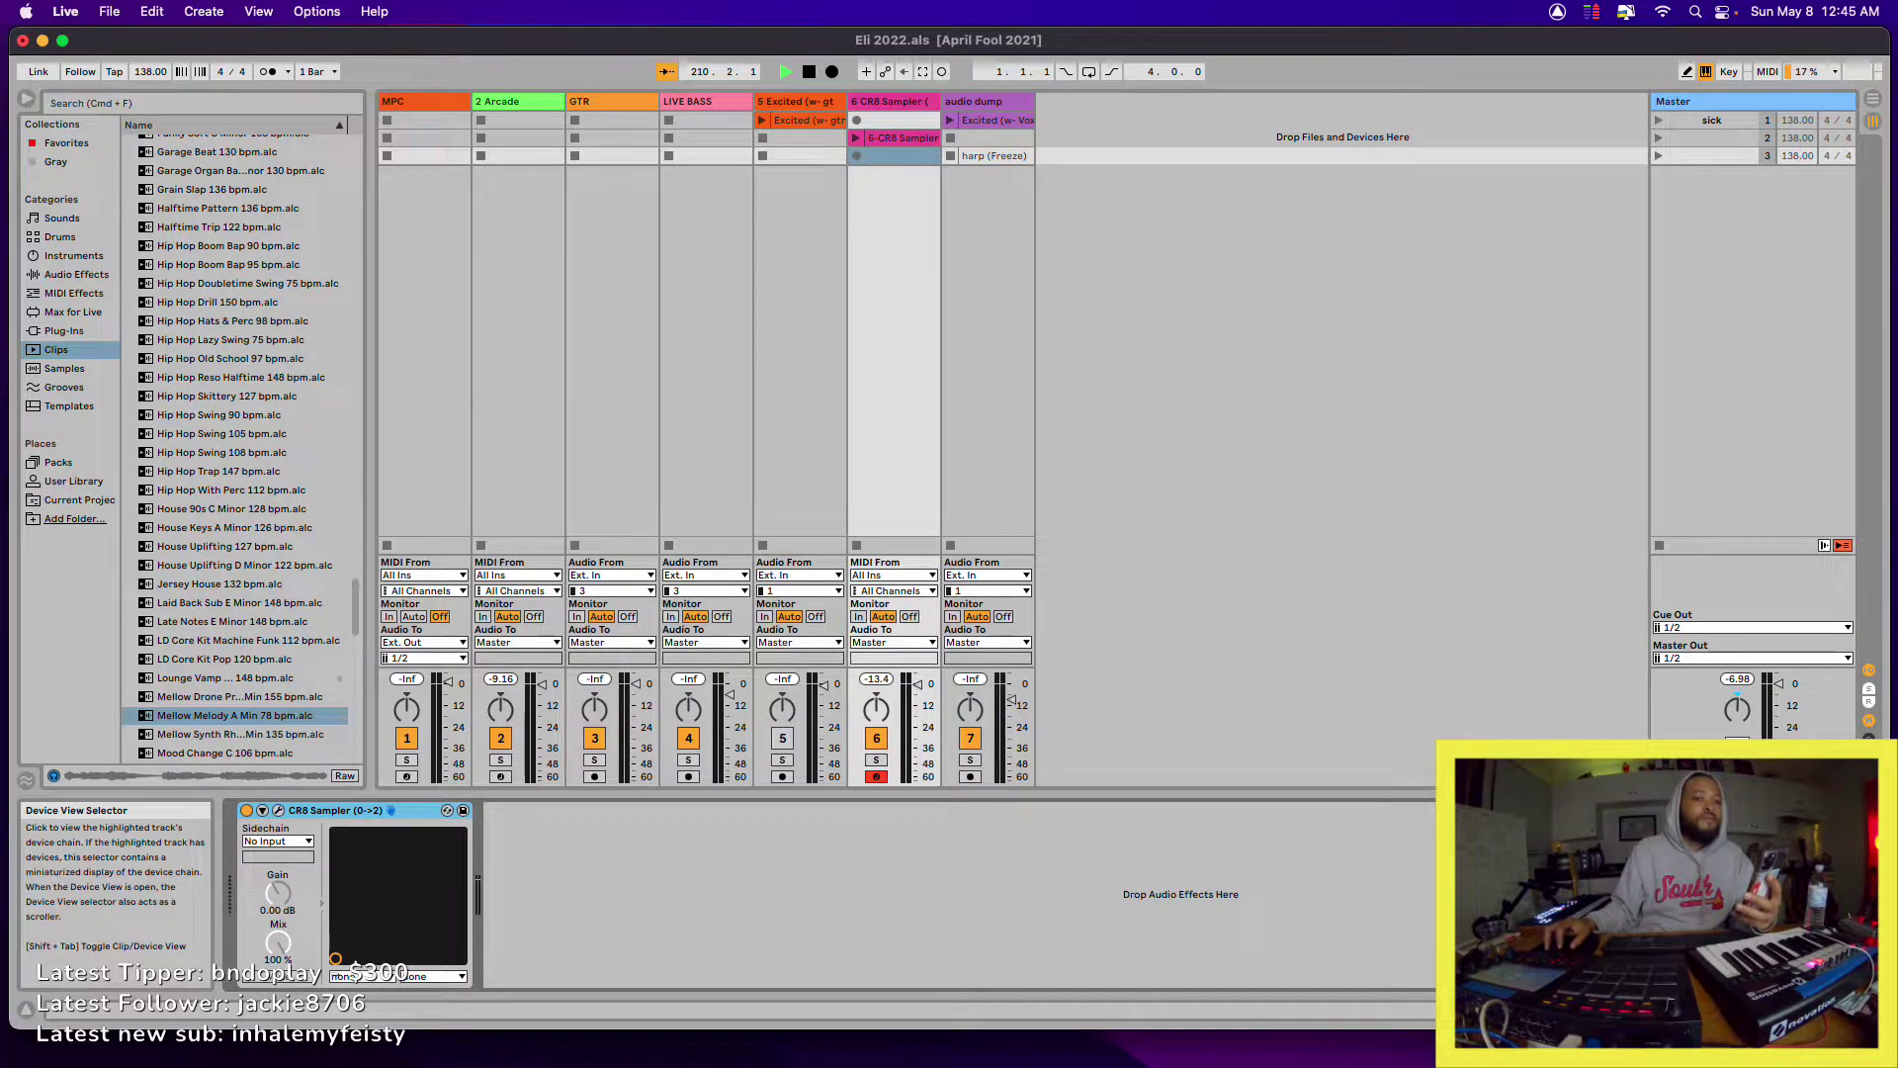
left_click(280, 812)
left_click_drag(288, 47, 1336, 288)
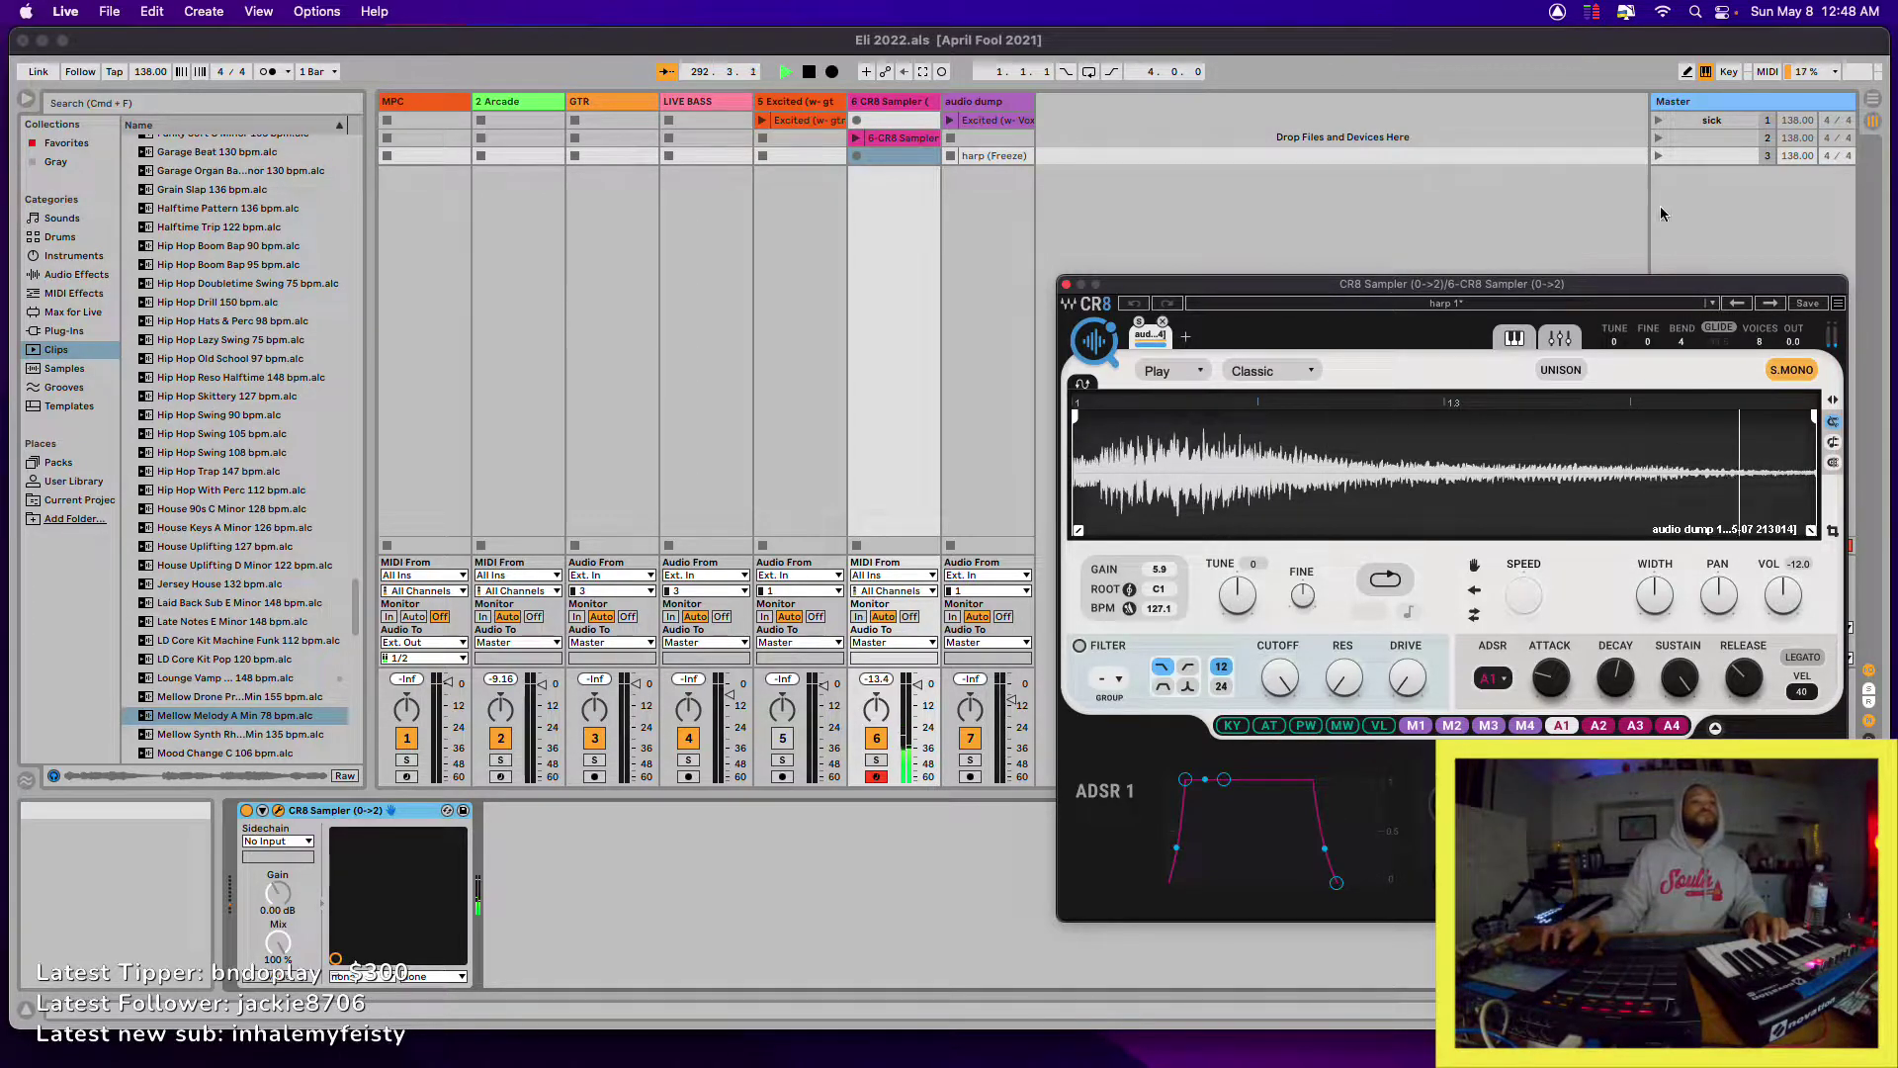
- Launch the second scene, and lower the sampler's filter cutoff and raise its drive while the loop plays
left_click(1657, 139)
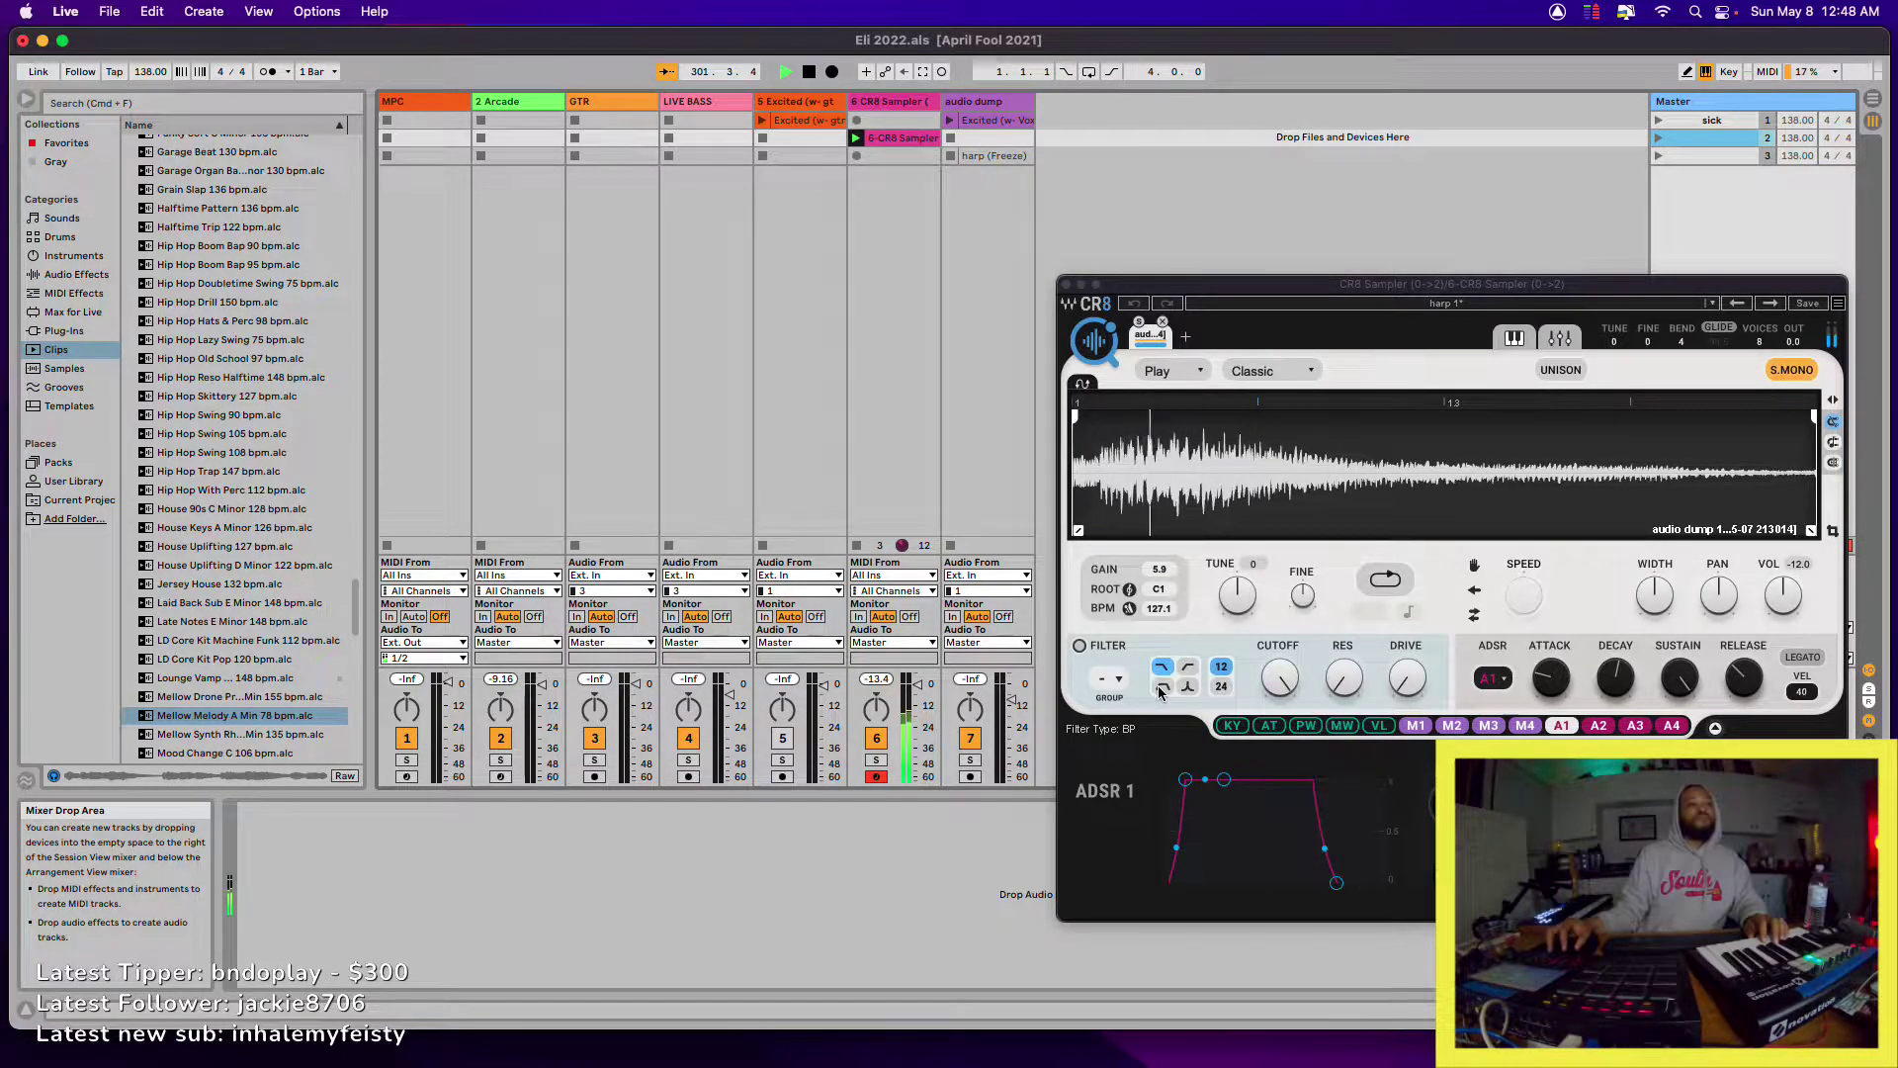
left_click_drag(1274, 679, 1274, 751)
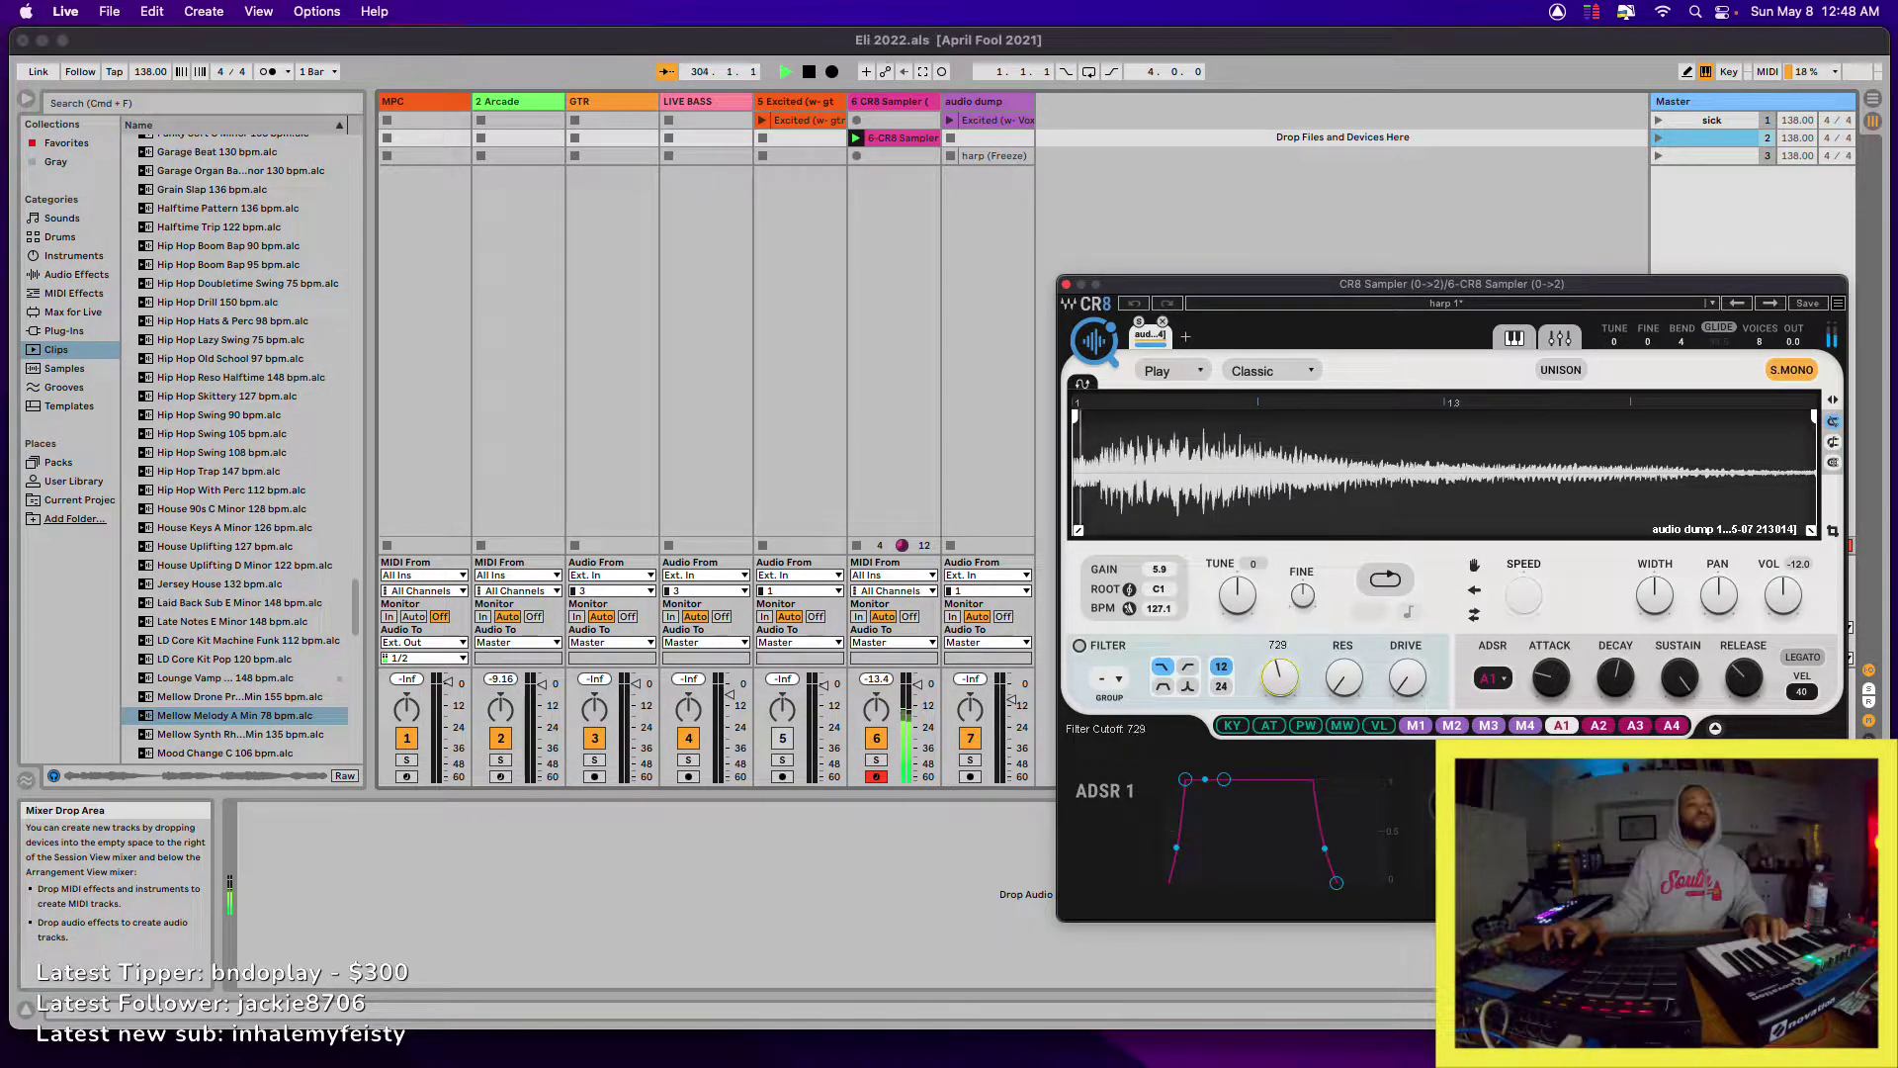
left_click_drag(1412, 678, 1412, 583)
left_click_drag(1277, 677, 1277, 712)
- Audition the 24 filter order and the high-pass filter type, returning to order 12 and low-pass
left_click(1223, 685)
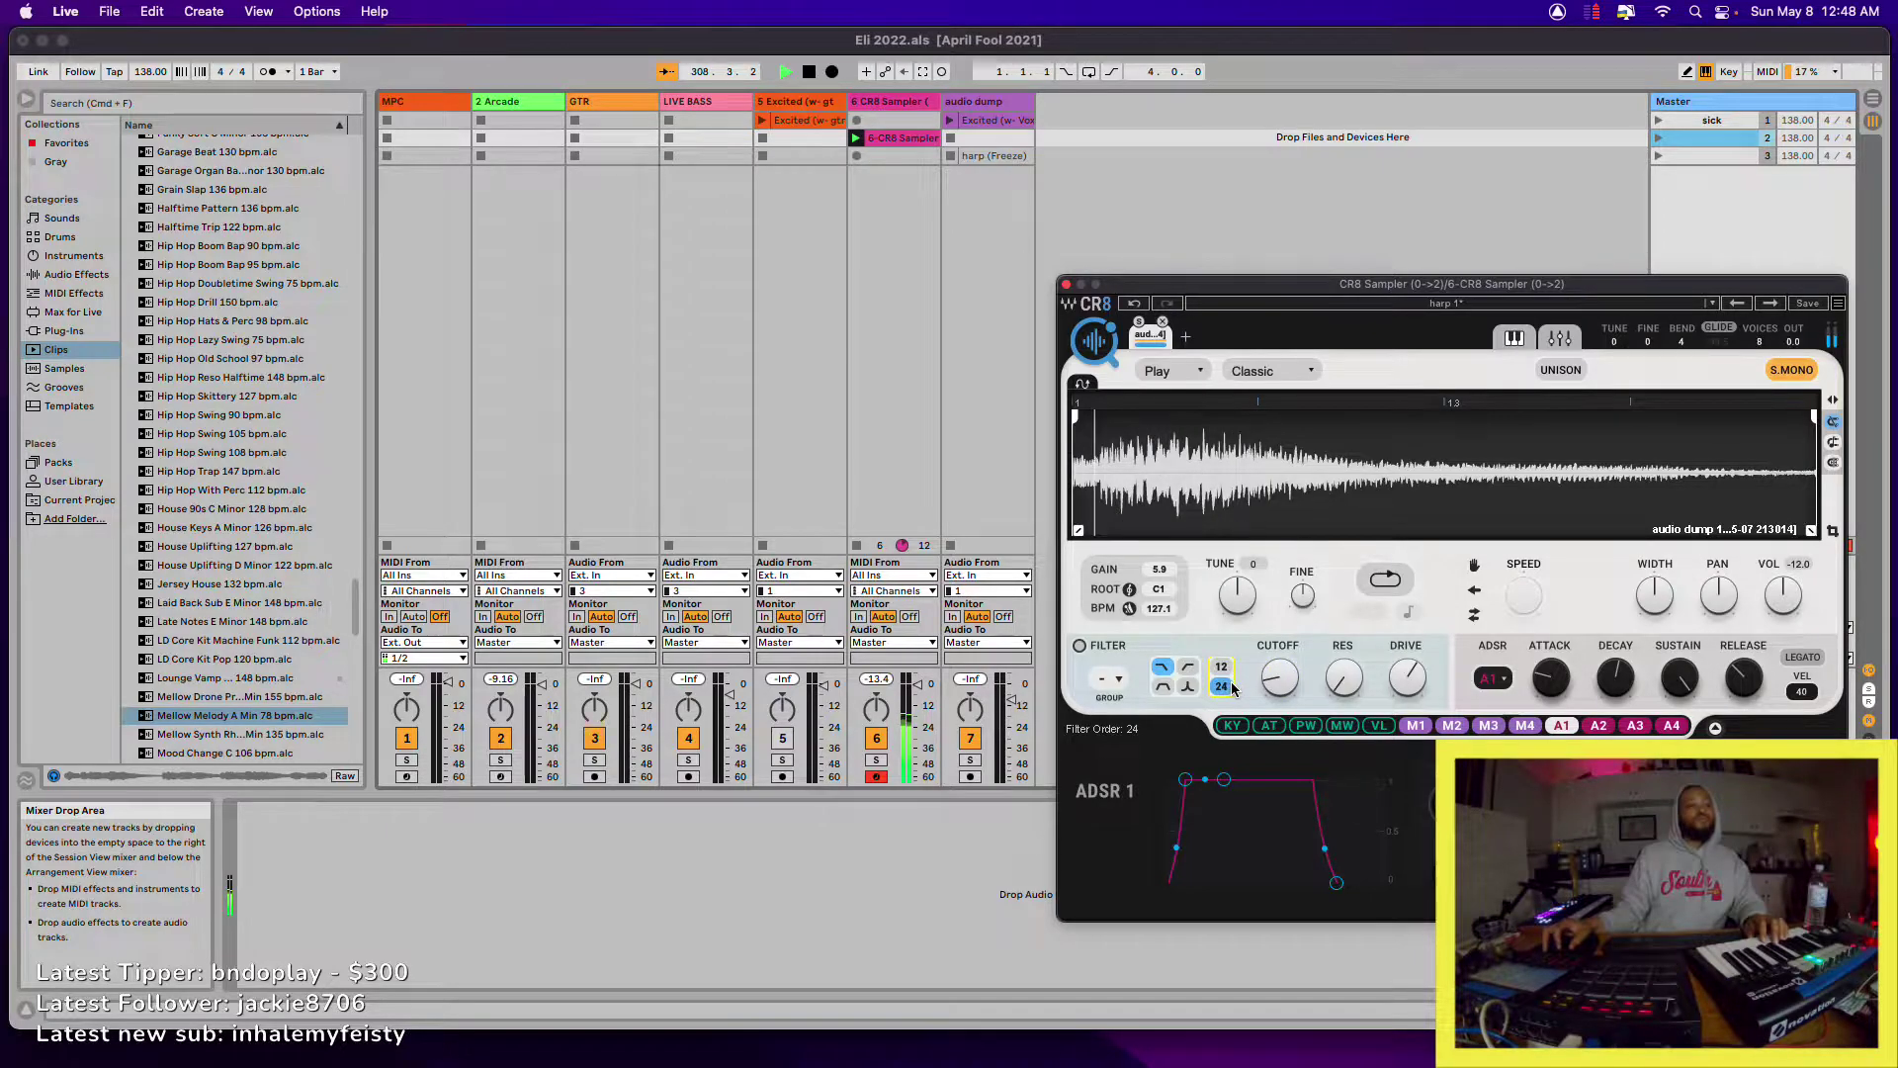
left_click(1221, 667)
left_click(1190, 668)
mouse_move(1280, 679)
left_mouse_down()
mouse_move(1280, 633)
mouse_move(1279, 702)
mouse_move(1280, 682)
left_mouse_up()
left_click(1163, 668)
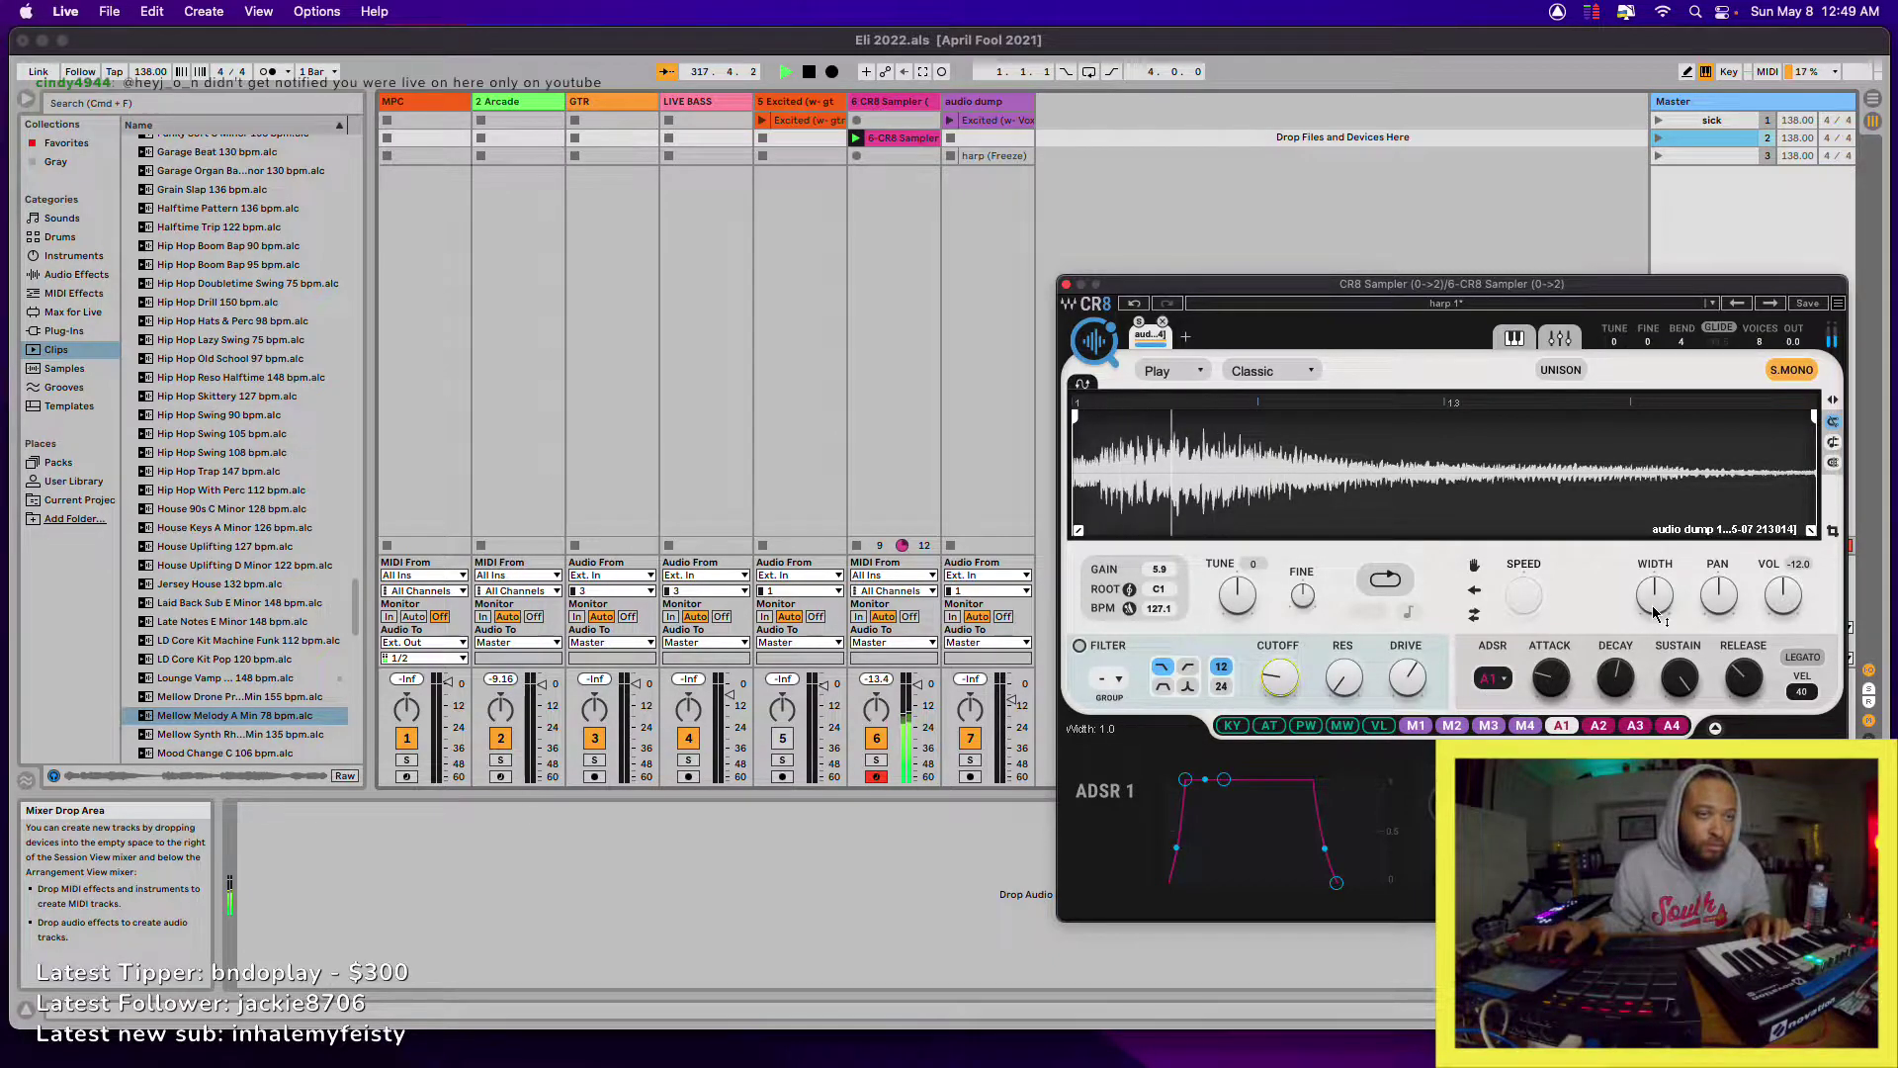
- Try the sampler's Reverse, Freeze and See Saw playback modes and different tunings on the harp sample, restoring normal playback and a tune of 0
left_click(1474, 591)
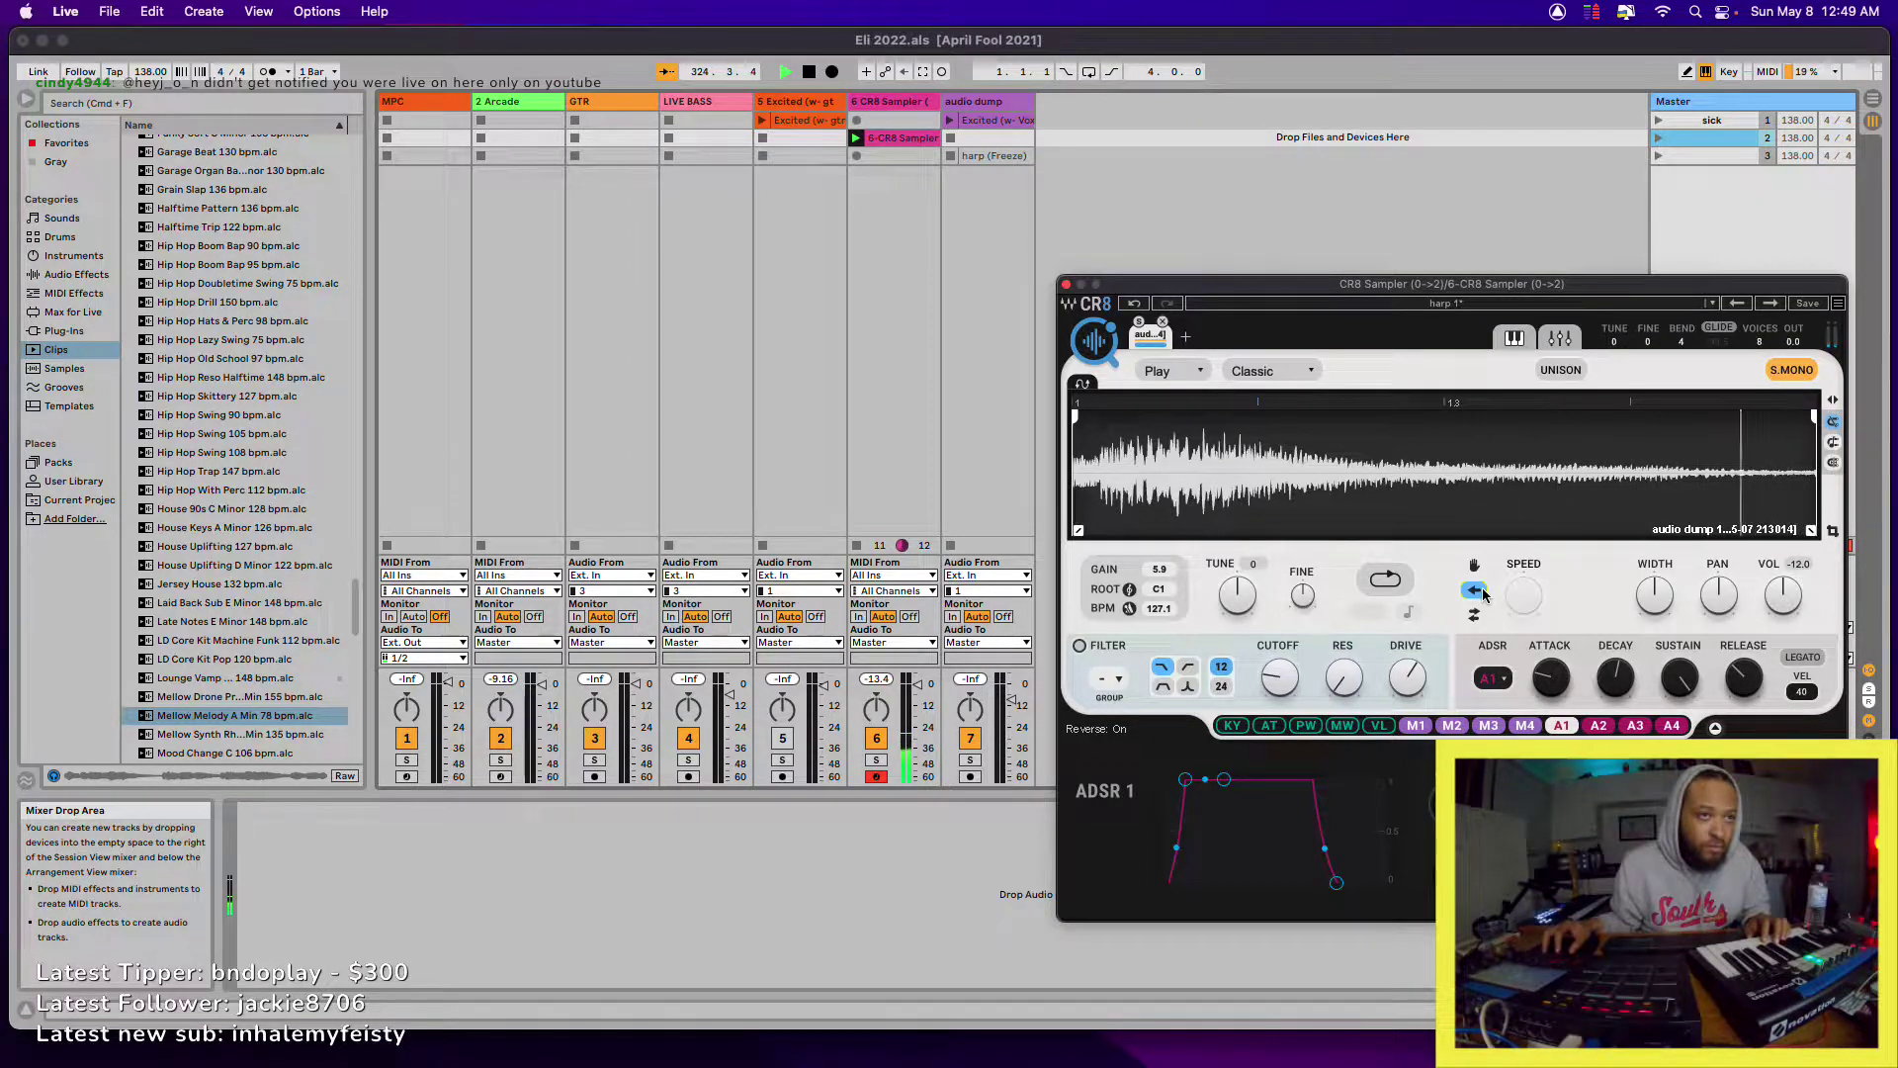
left_click(1474, 591)
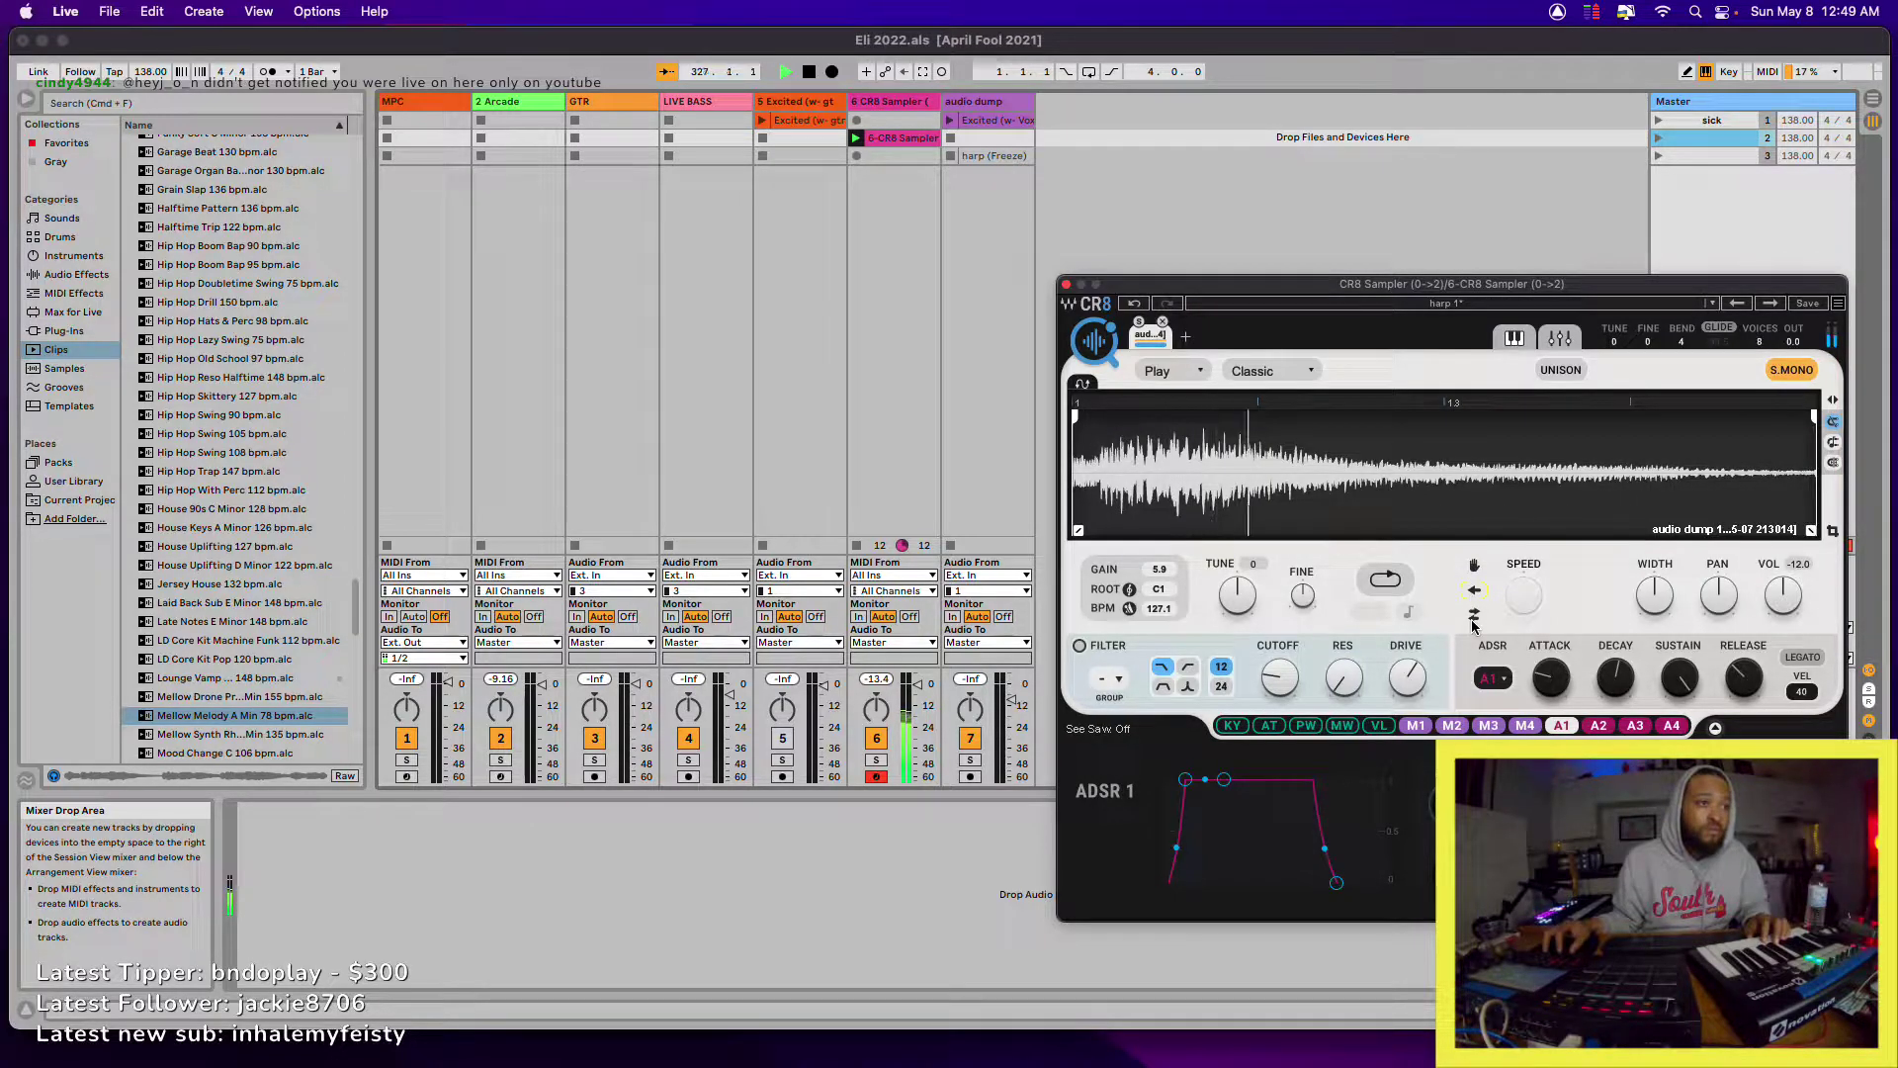
left_click(1474, 569)
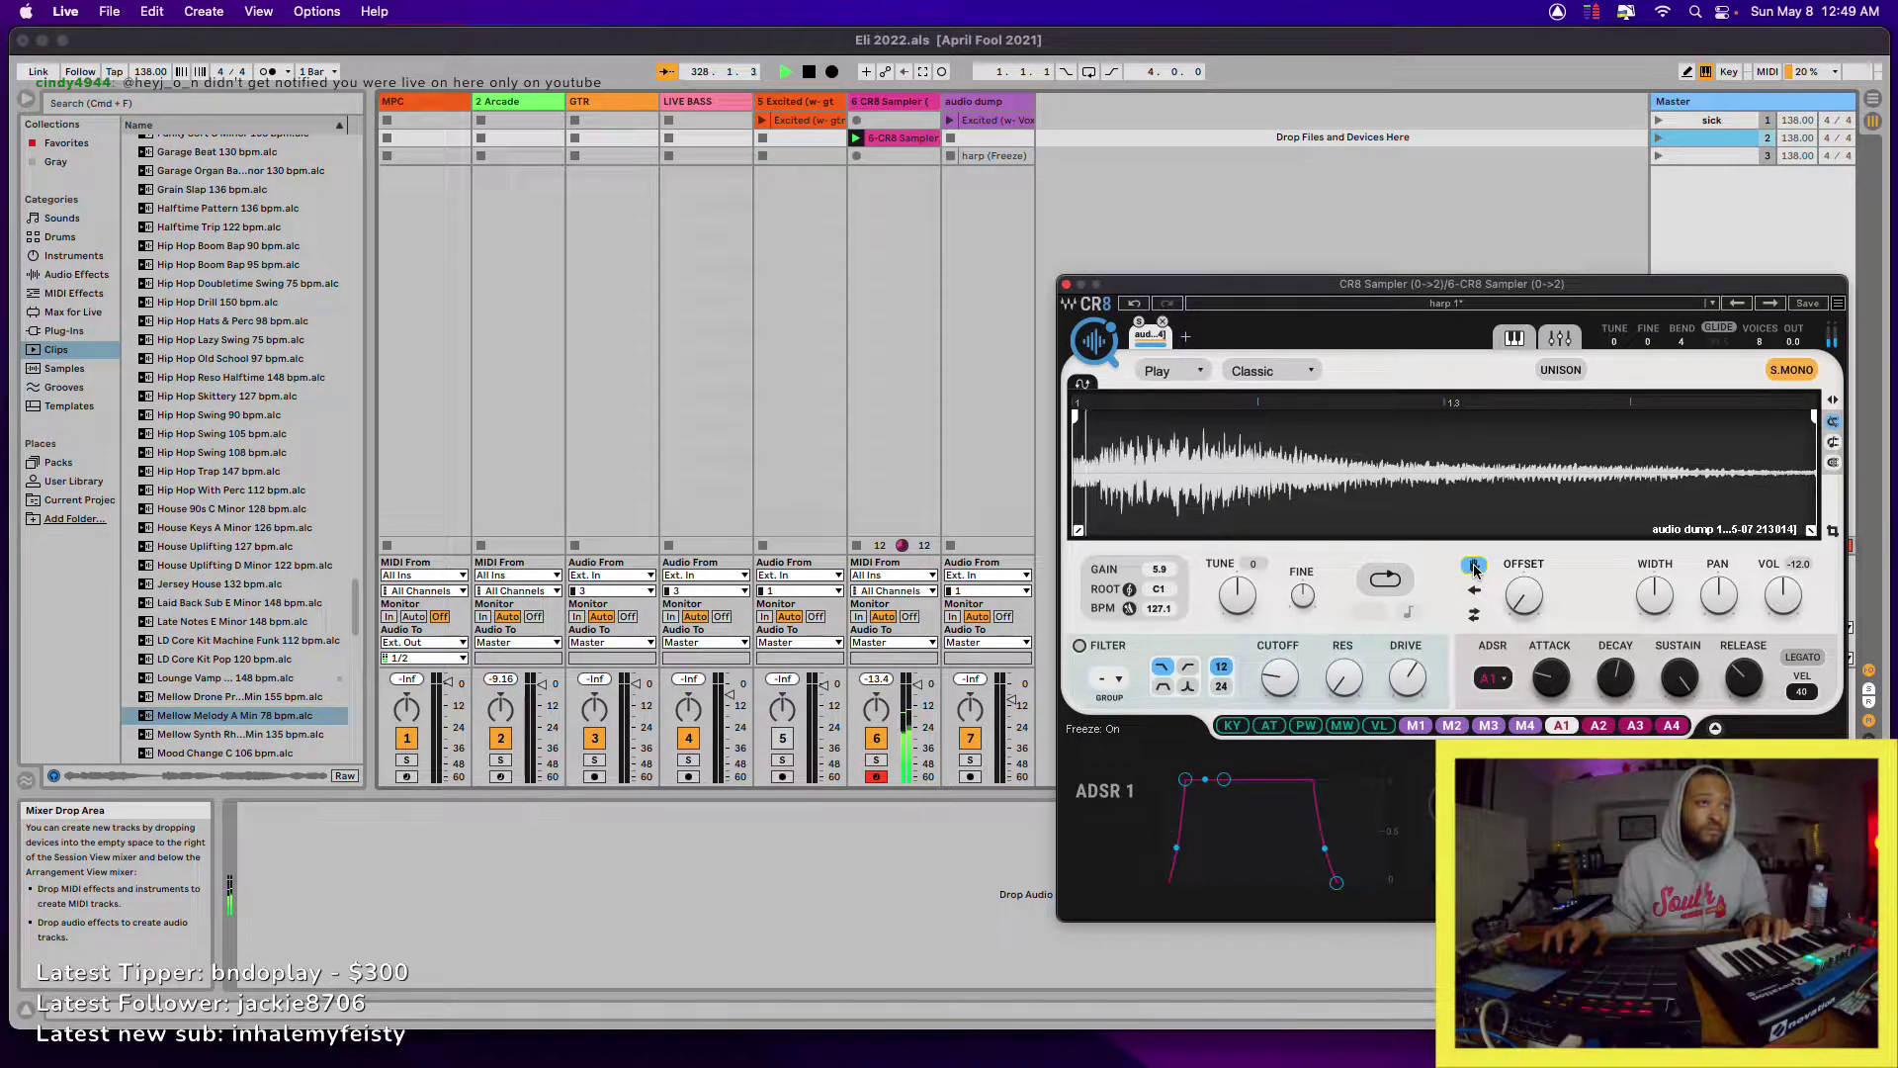
mouse_move(1535, 611)
left_mouse_down()
mouse_move(1536, 566)
mouse_move(1535, 635)
mouse_move(1532, 583)
left_mouse_up()
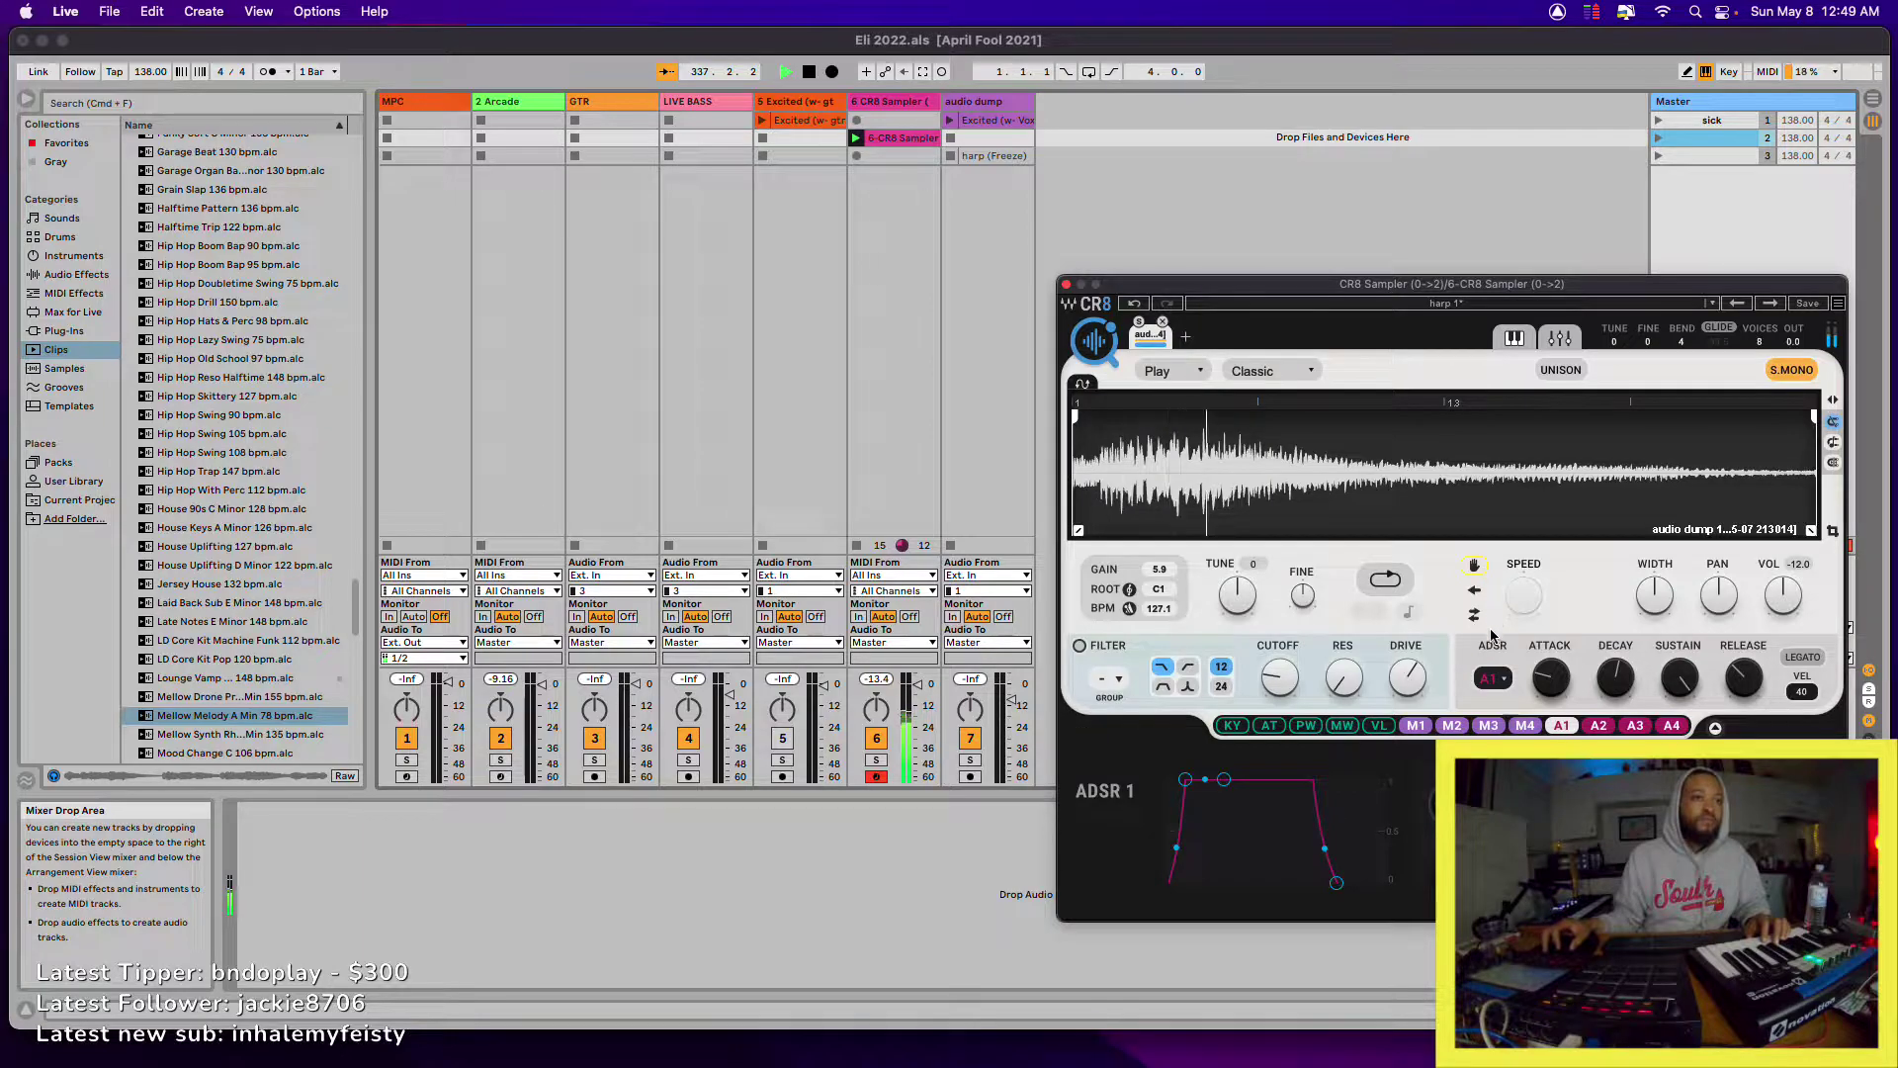
left_click(1474, 615)
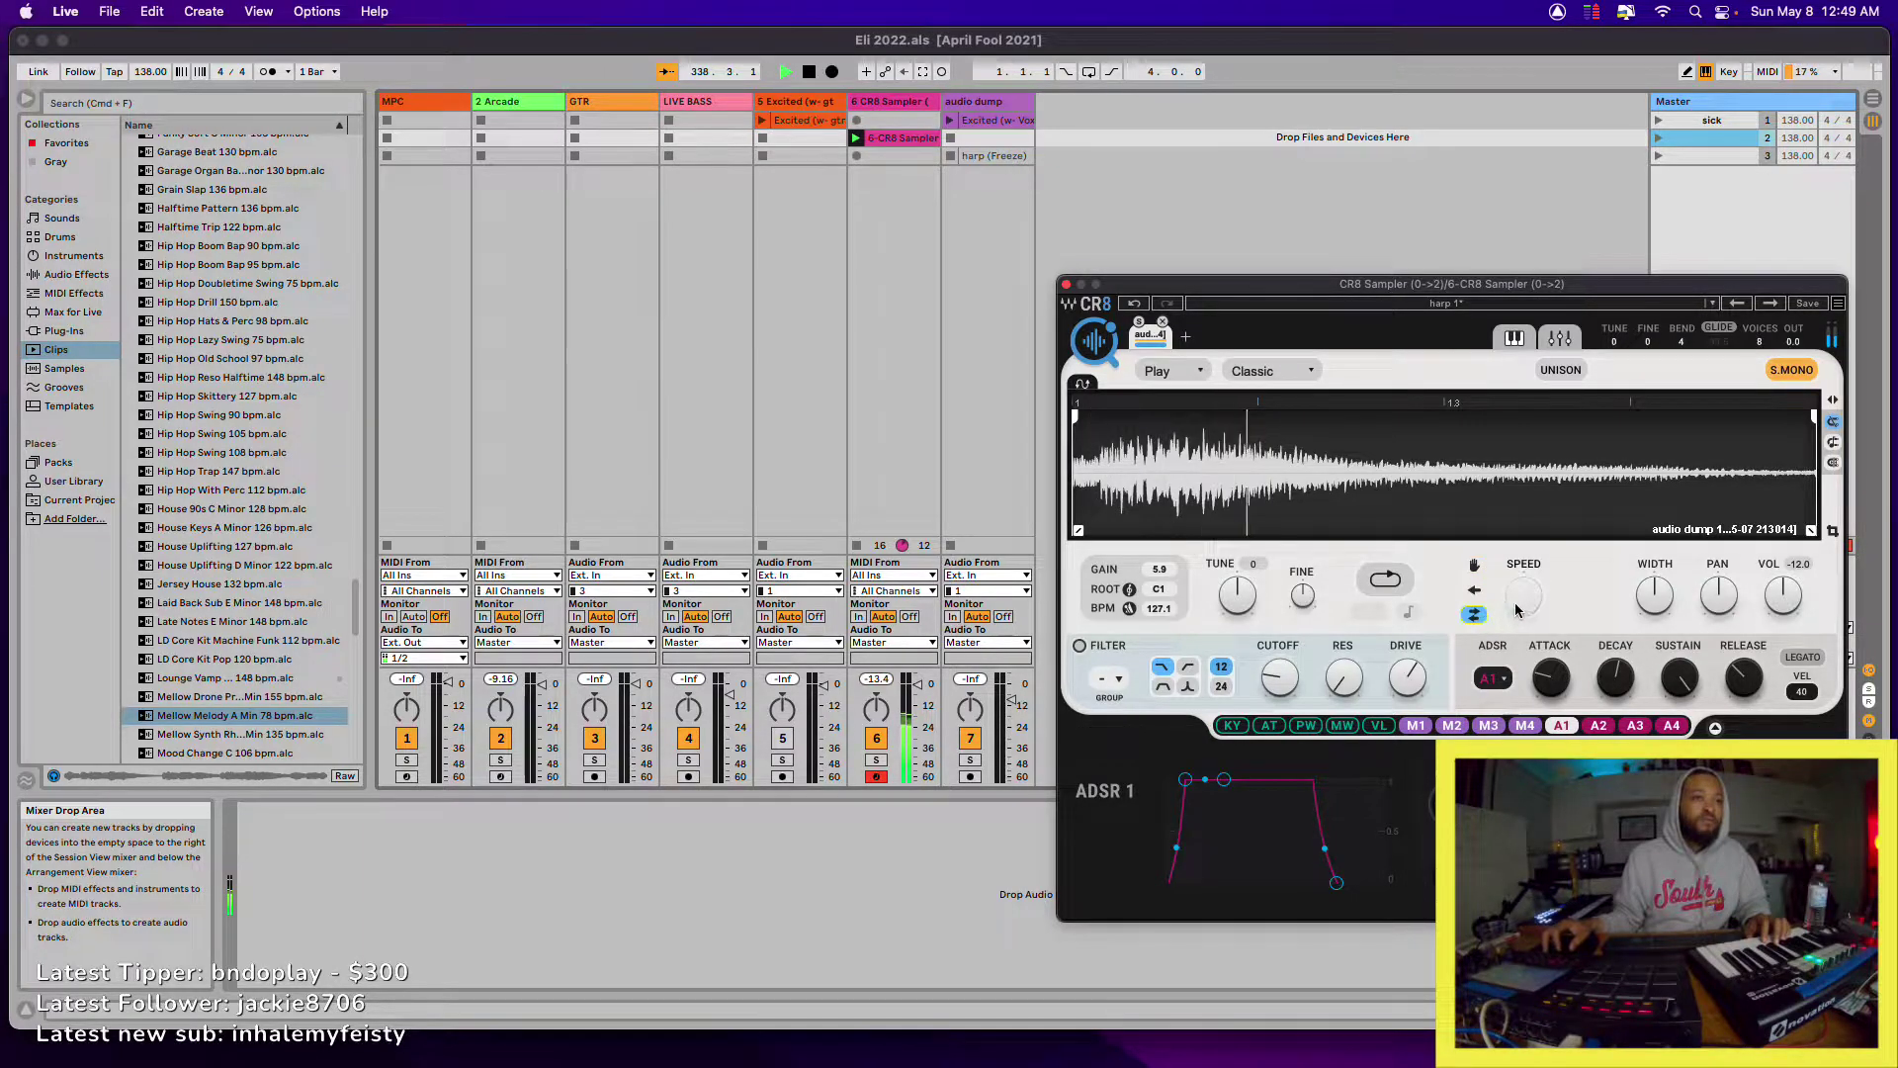
left_click(1474, 615)
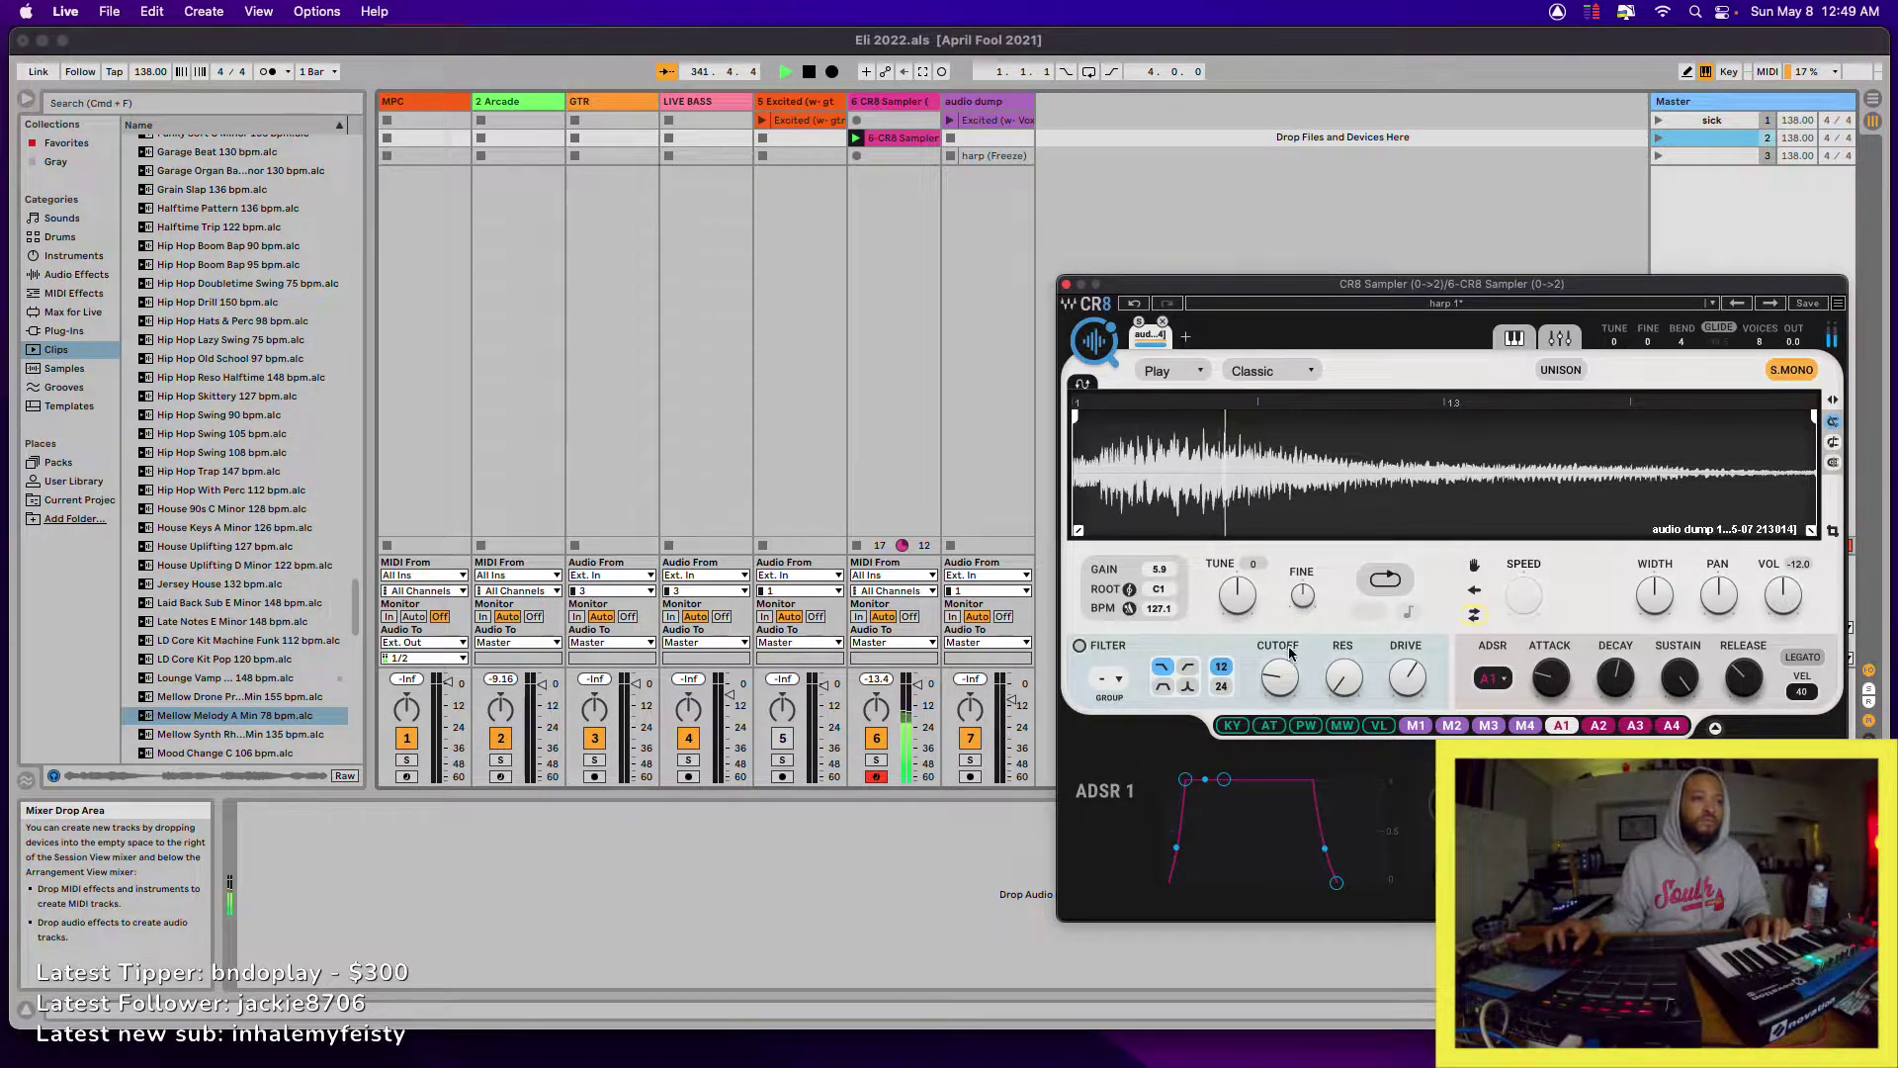
left_click_drag(1237, 594, 1237, 626)
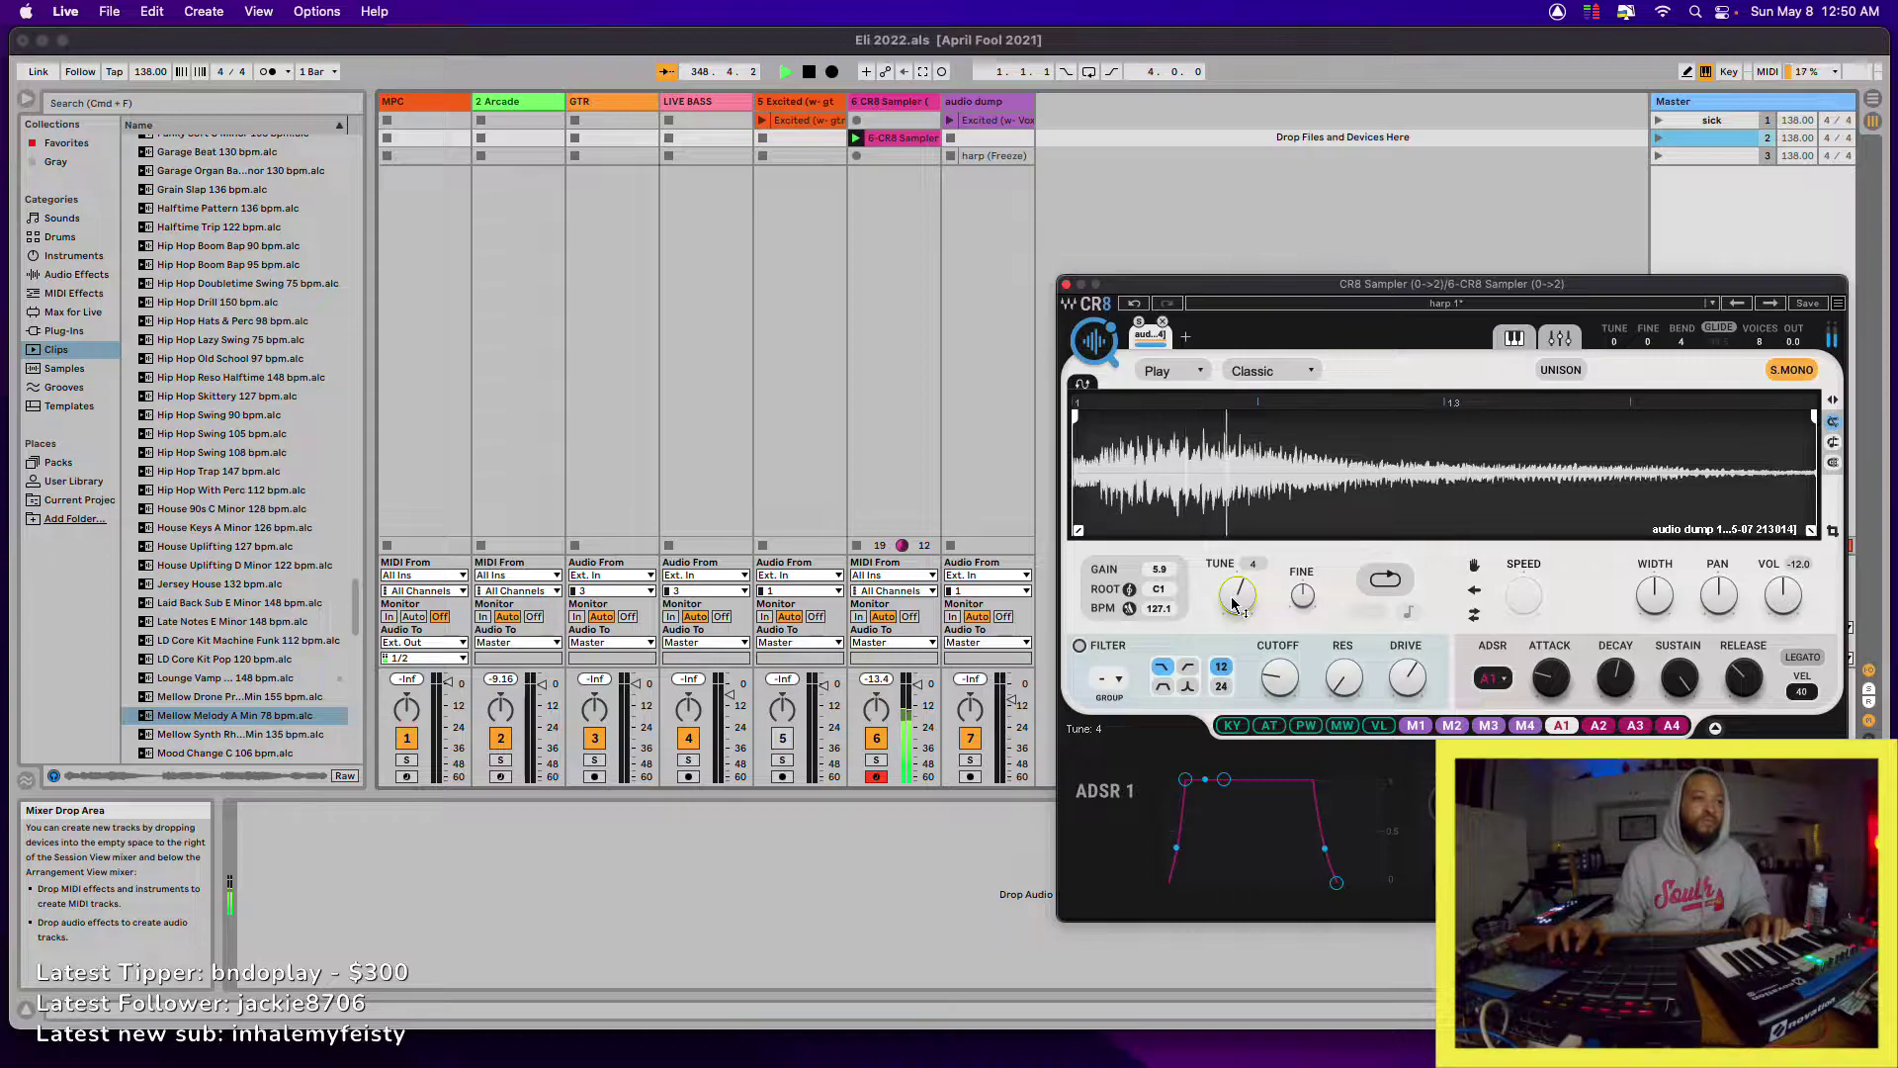
left_click_drag(1238, 595, 1238, 603)
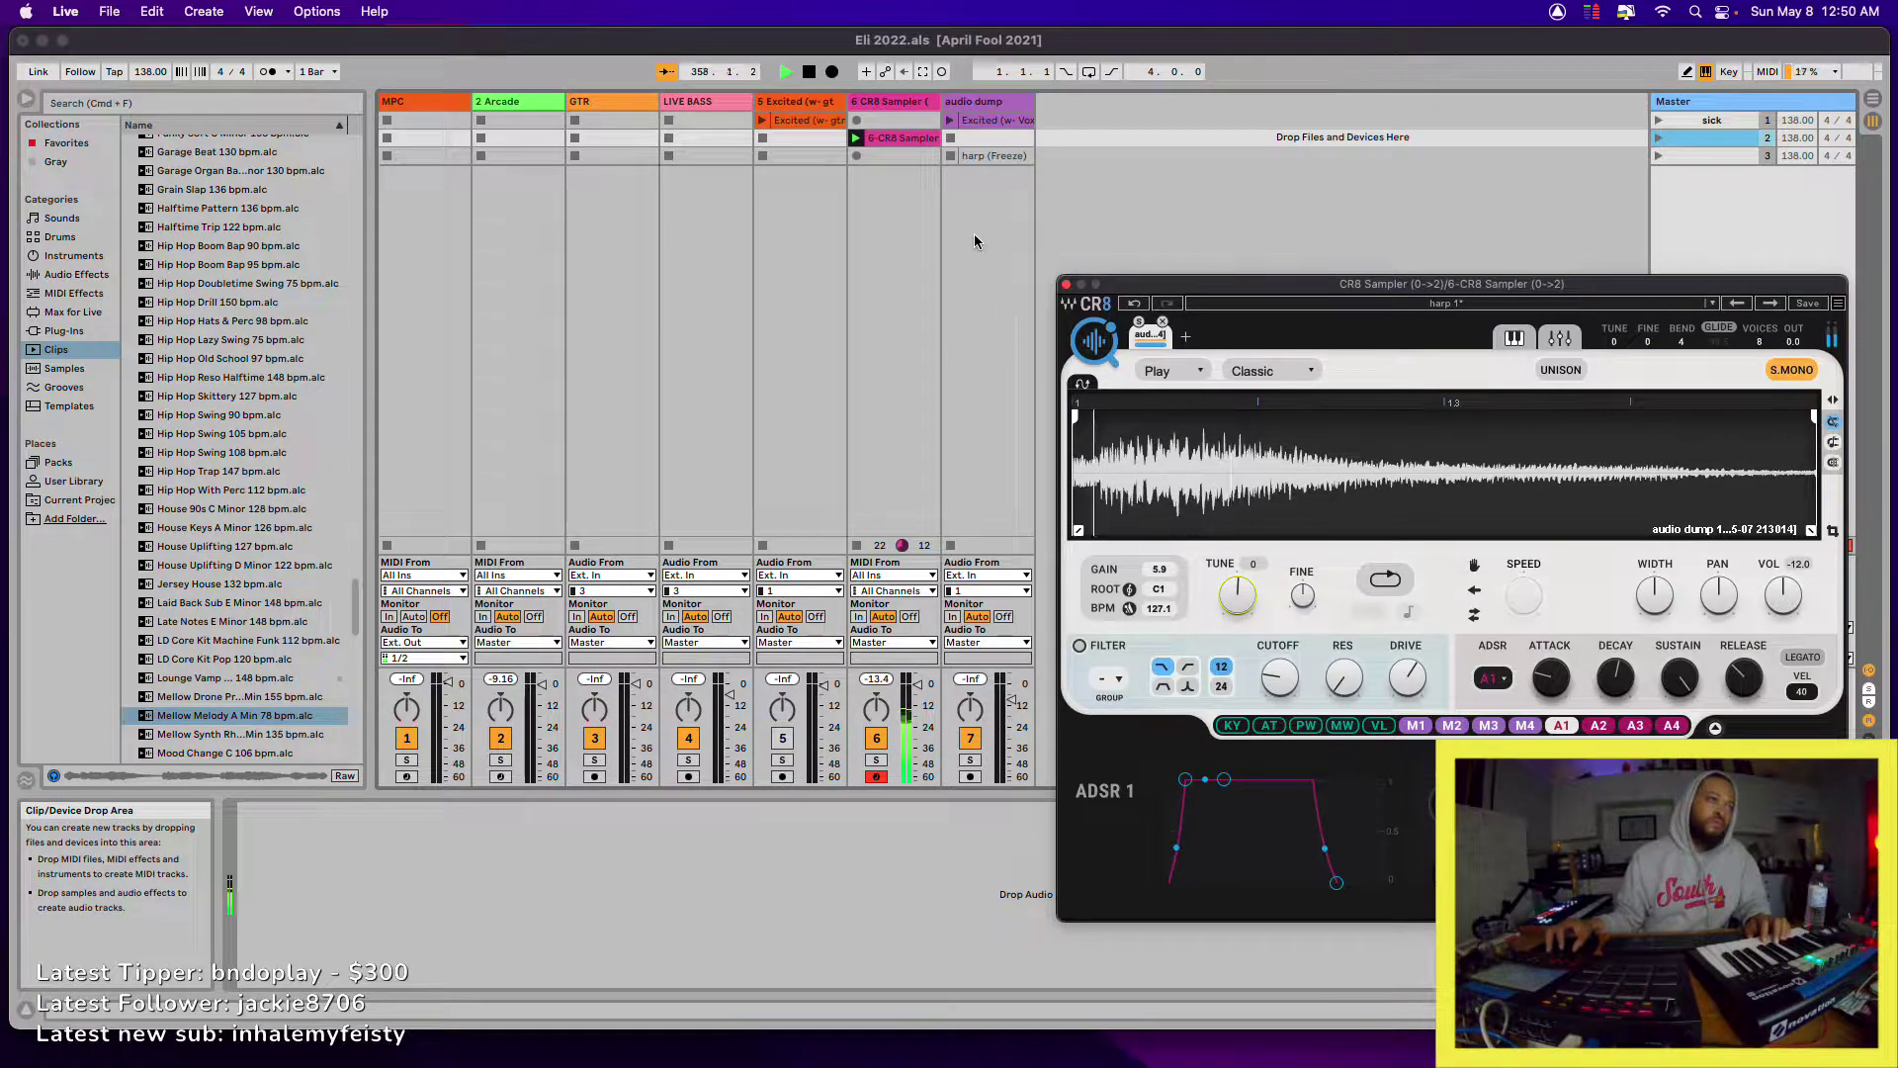
- Select the empty third slot on the CR8 Sampler track and set the sample's BPM to 138.0 in the sampler
left_click(878, 157)
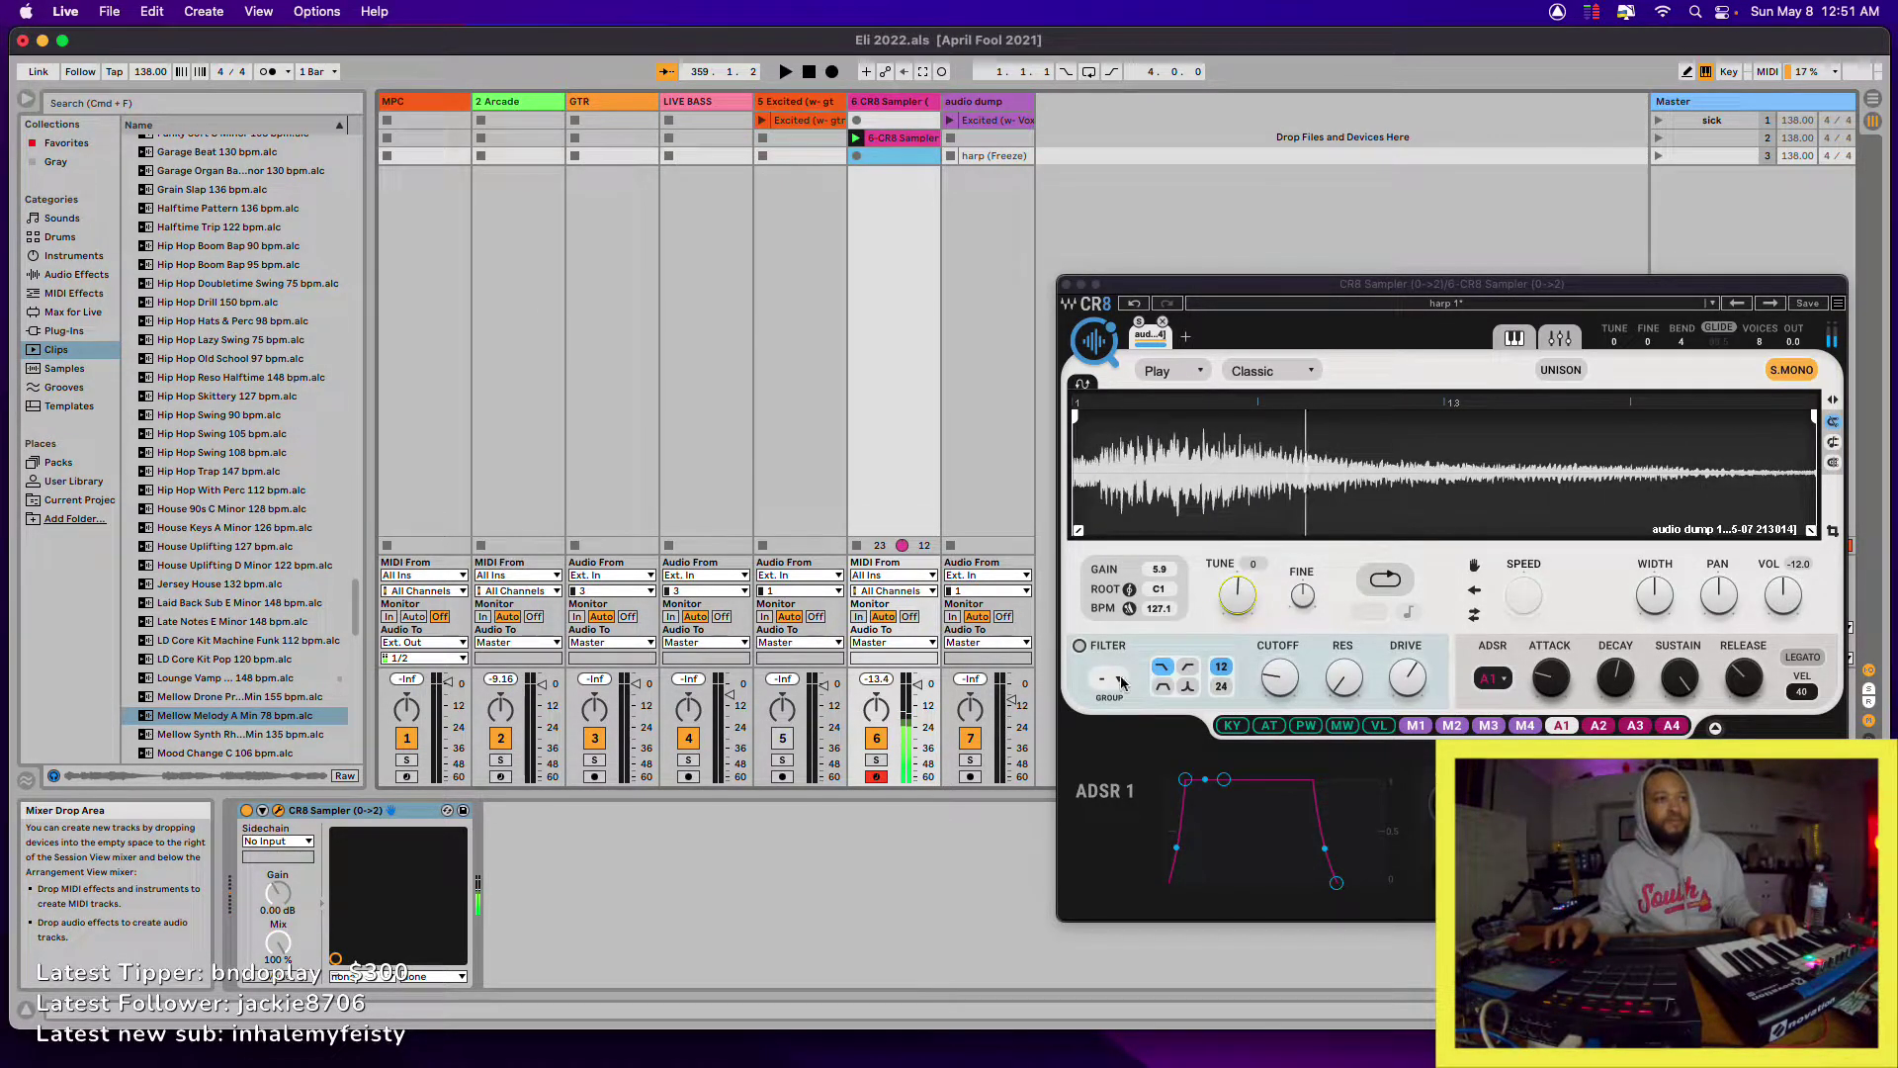
left_click(1130, 609)
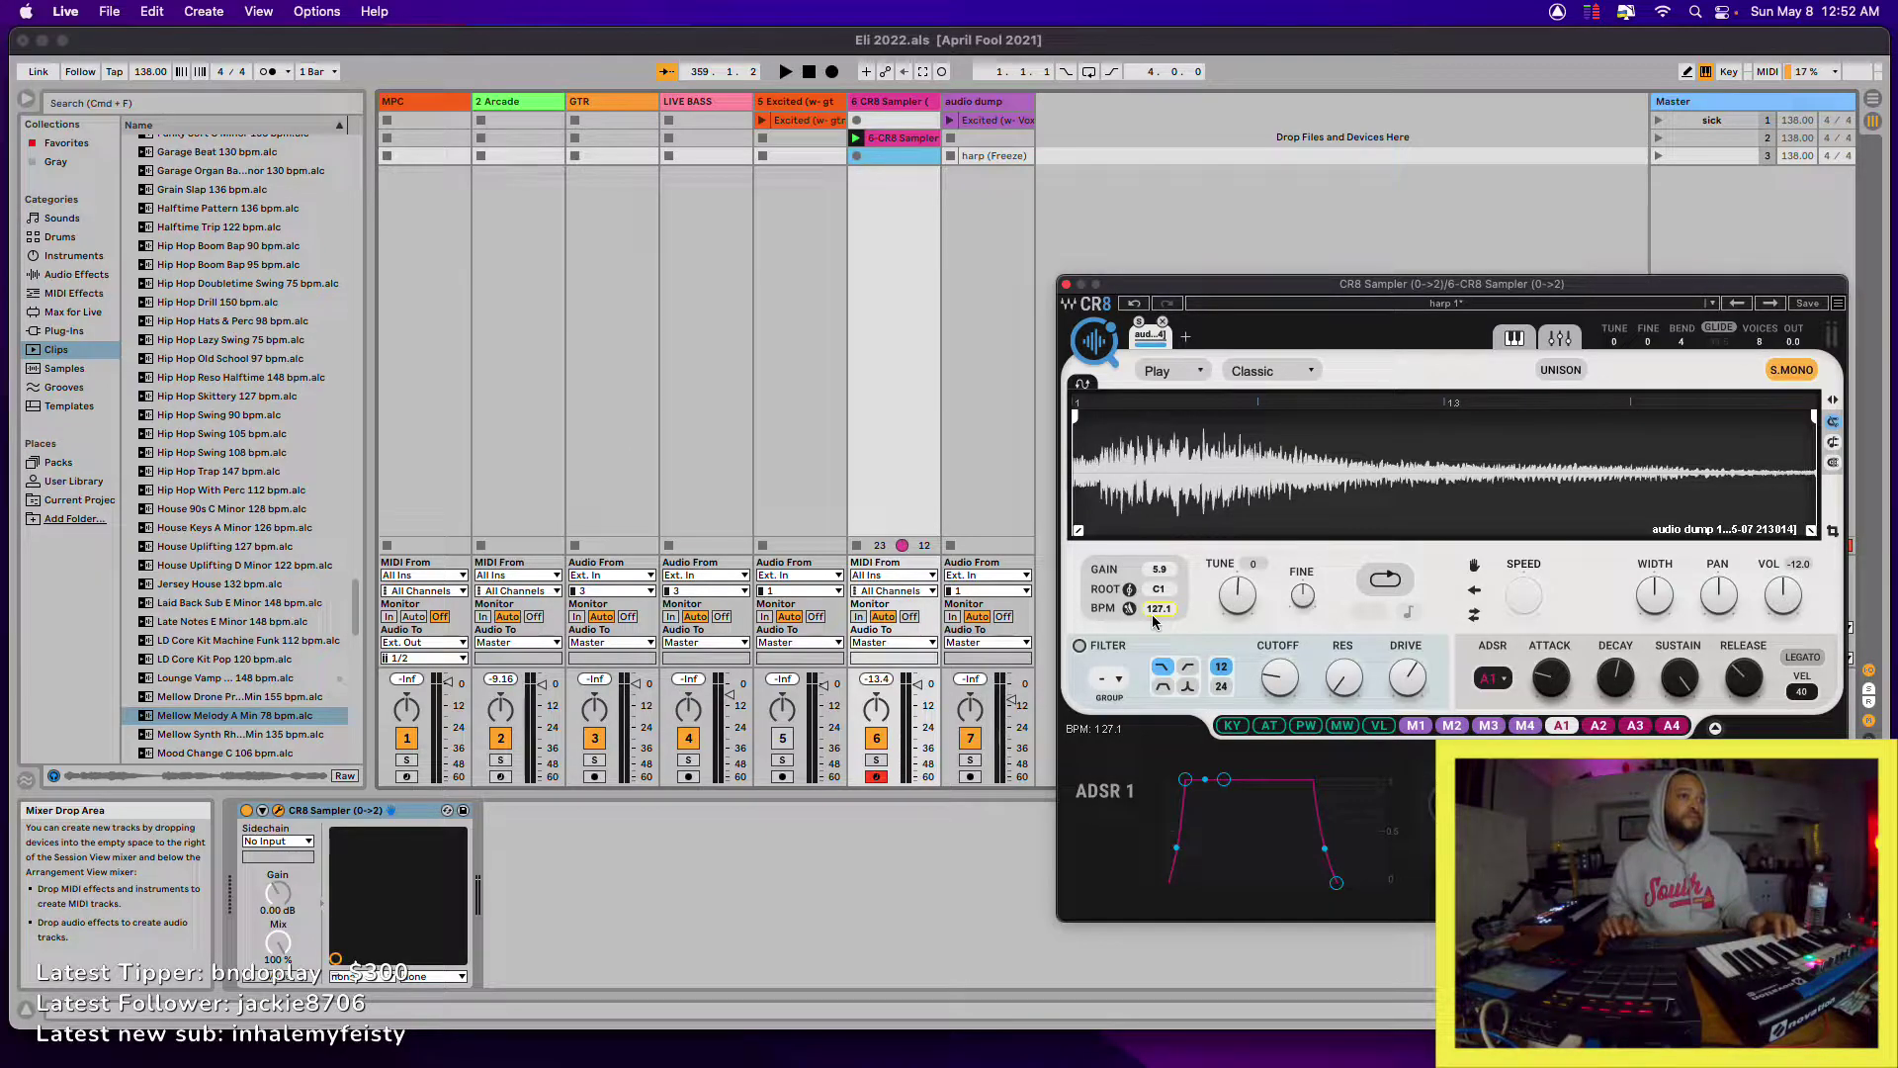
left_click_drag(1153, 614, 1152, 593)
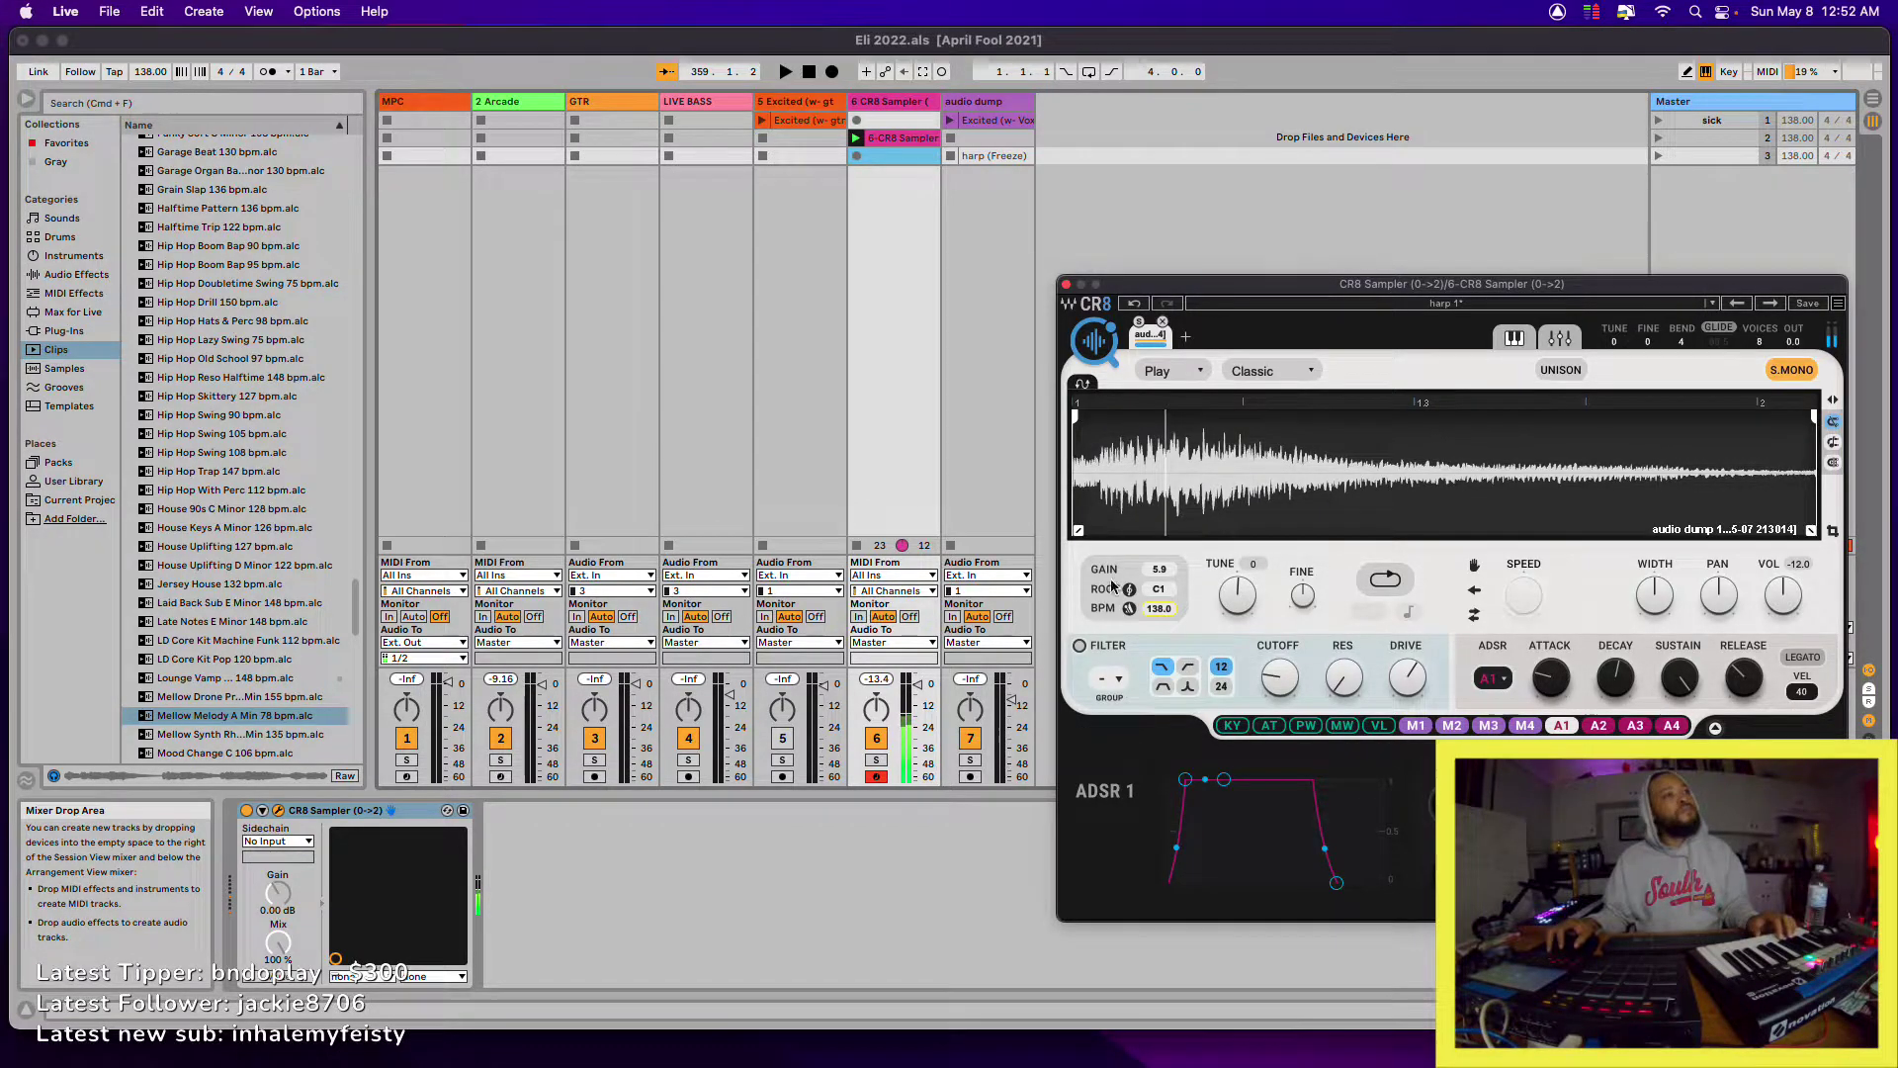
- Record a new four-bar harp clip into the CR8 Sampler track's third slot and open its notes
left_click(857, 155)
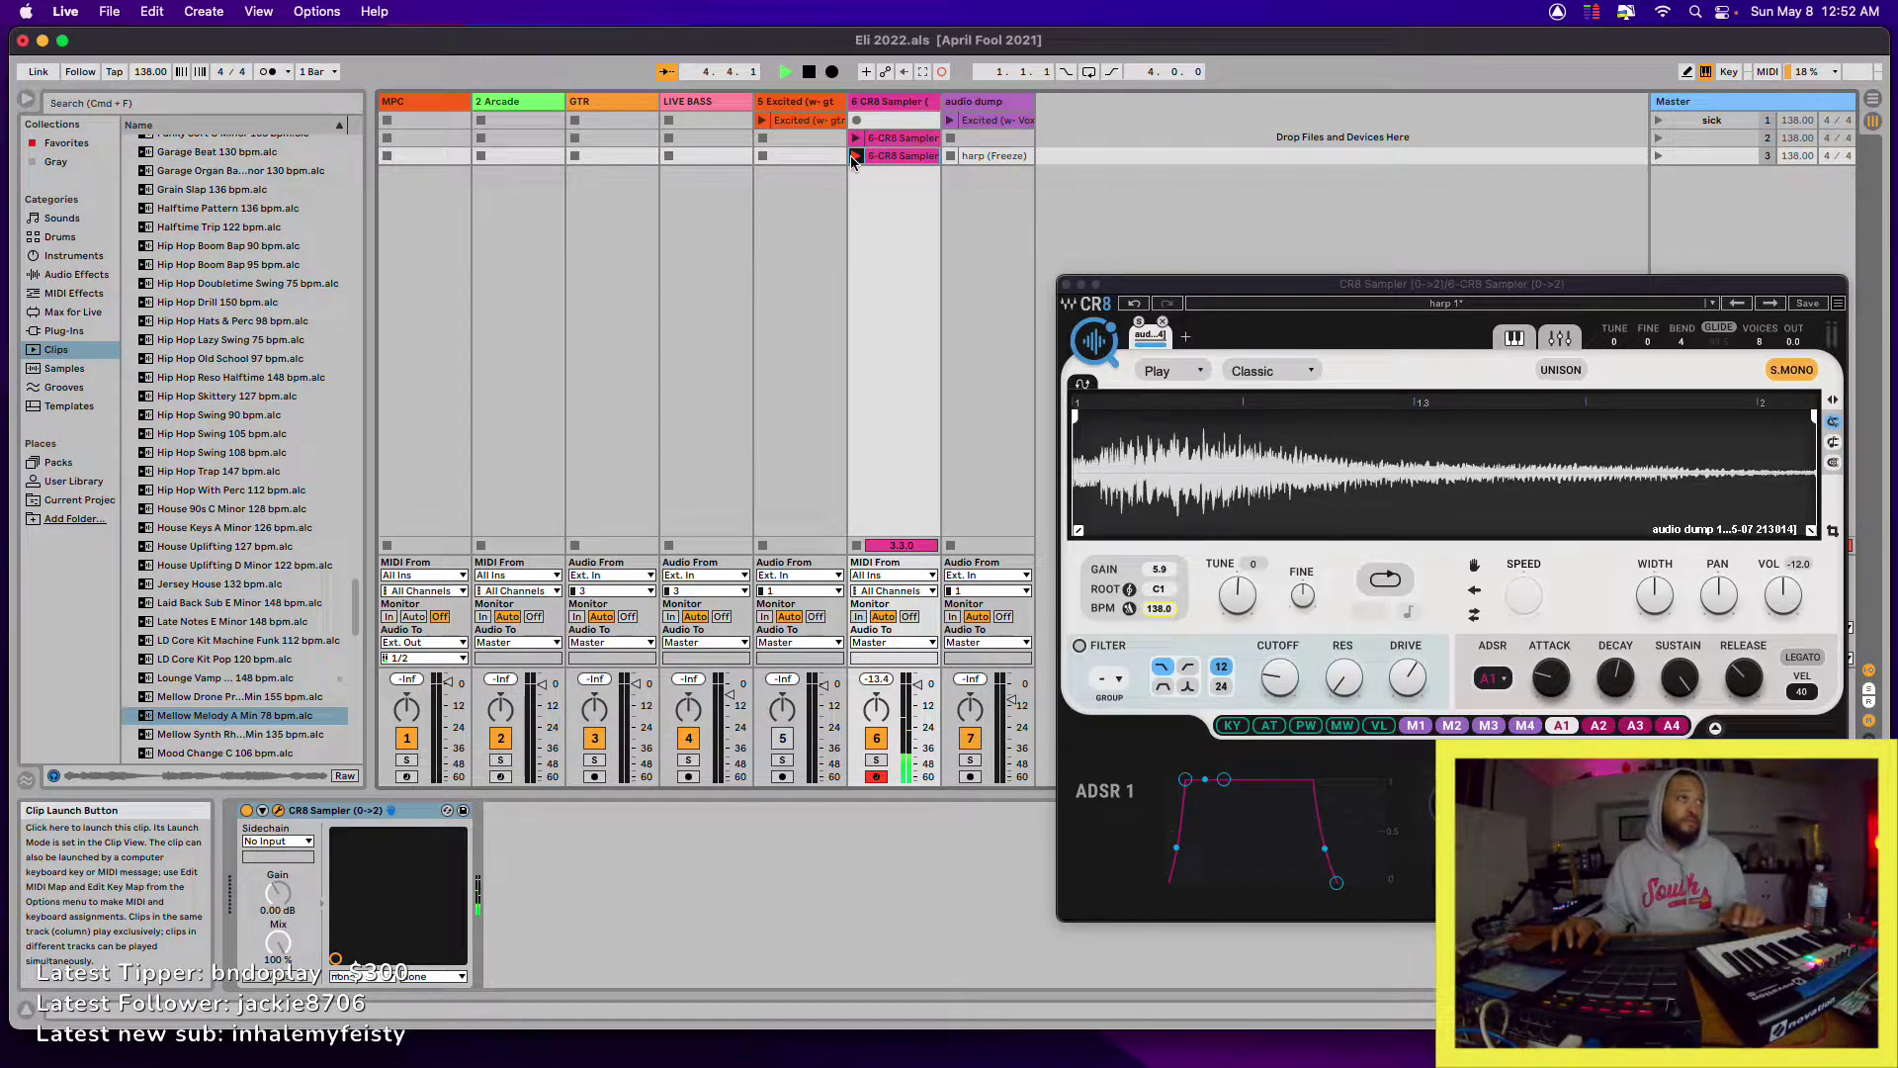
key("space")
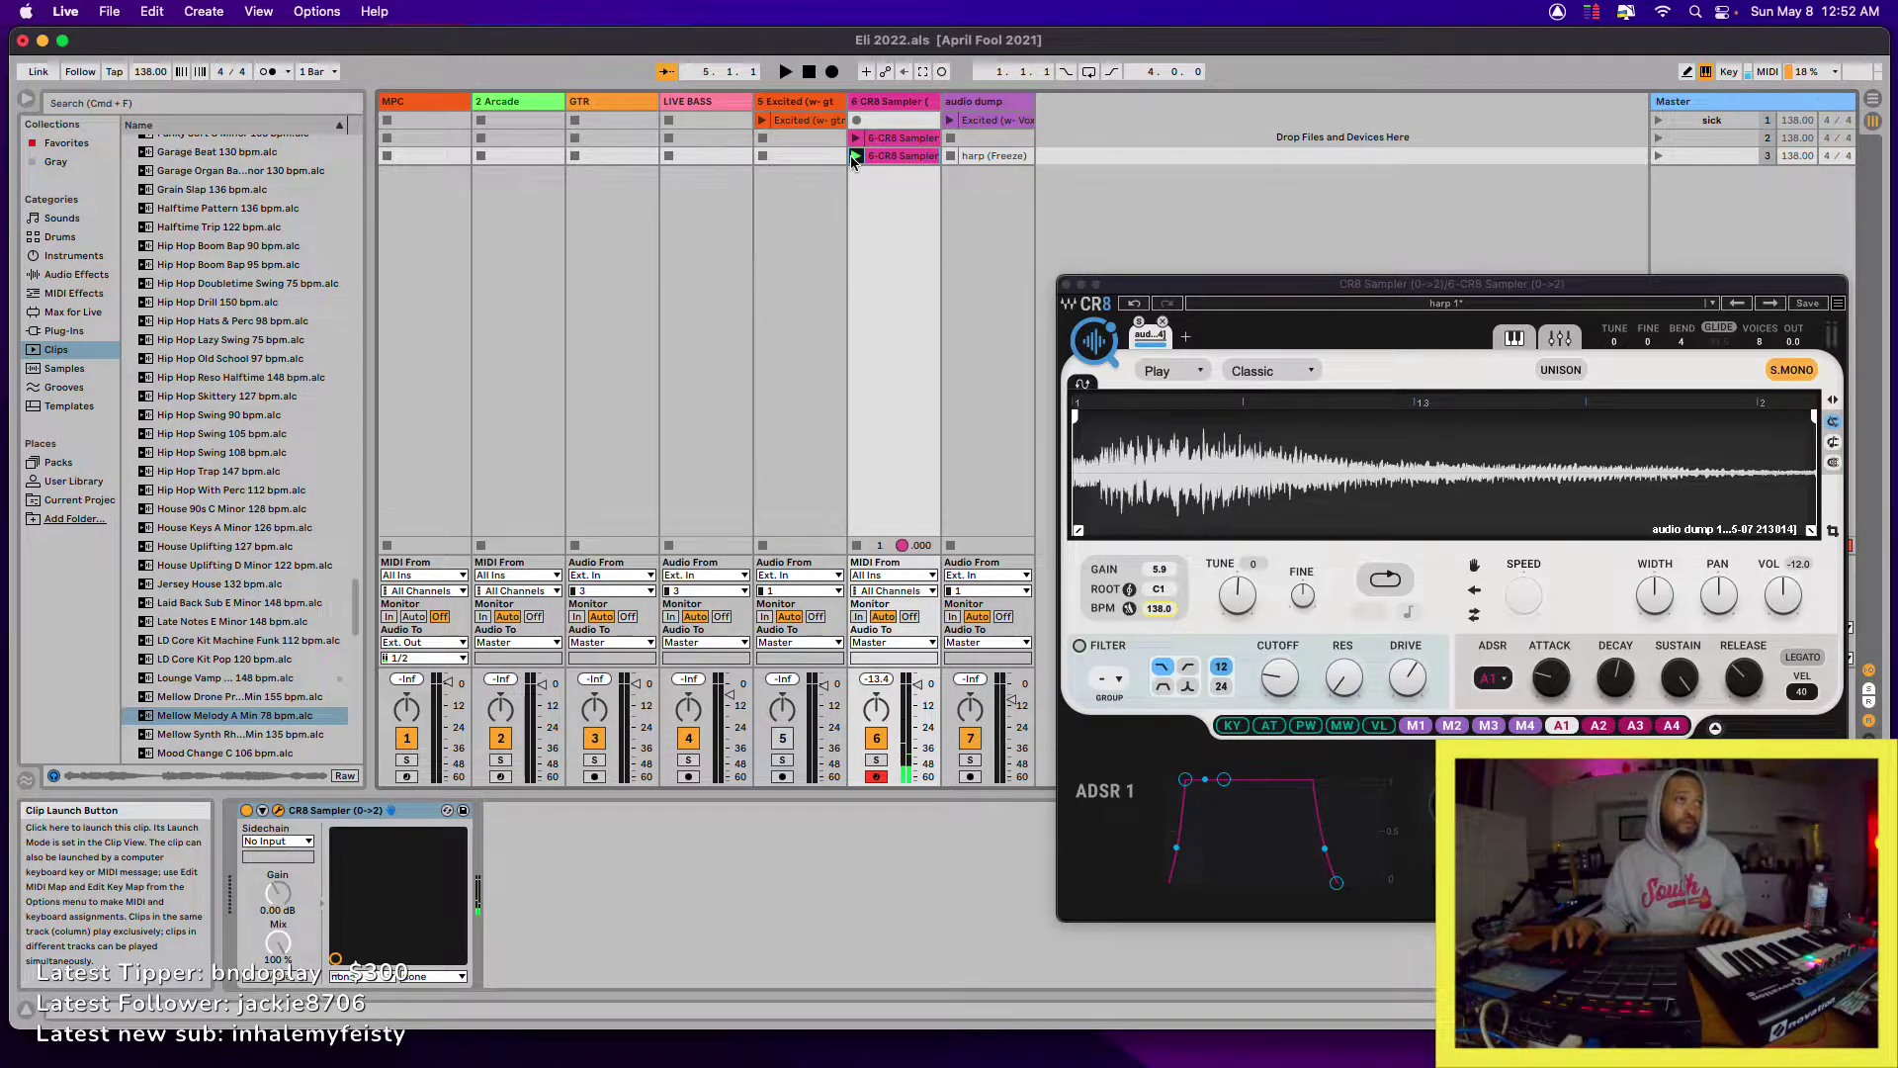
double_click(910, 163)
- Move the sampler window clear of the MIDI note editor and play back the newly recorded clip
left_click_drag(1204, 289, 270, 73)
scroll(1361, 856, "down", 1)
scroll(1360, 861, "down", 3)
key("space")
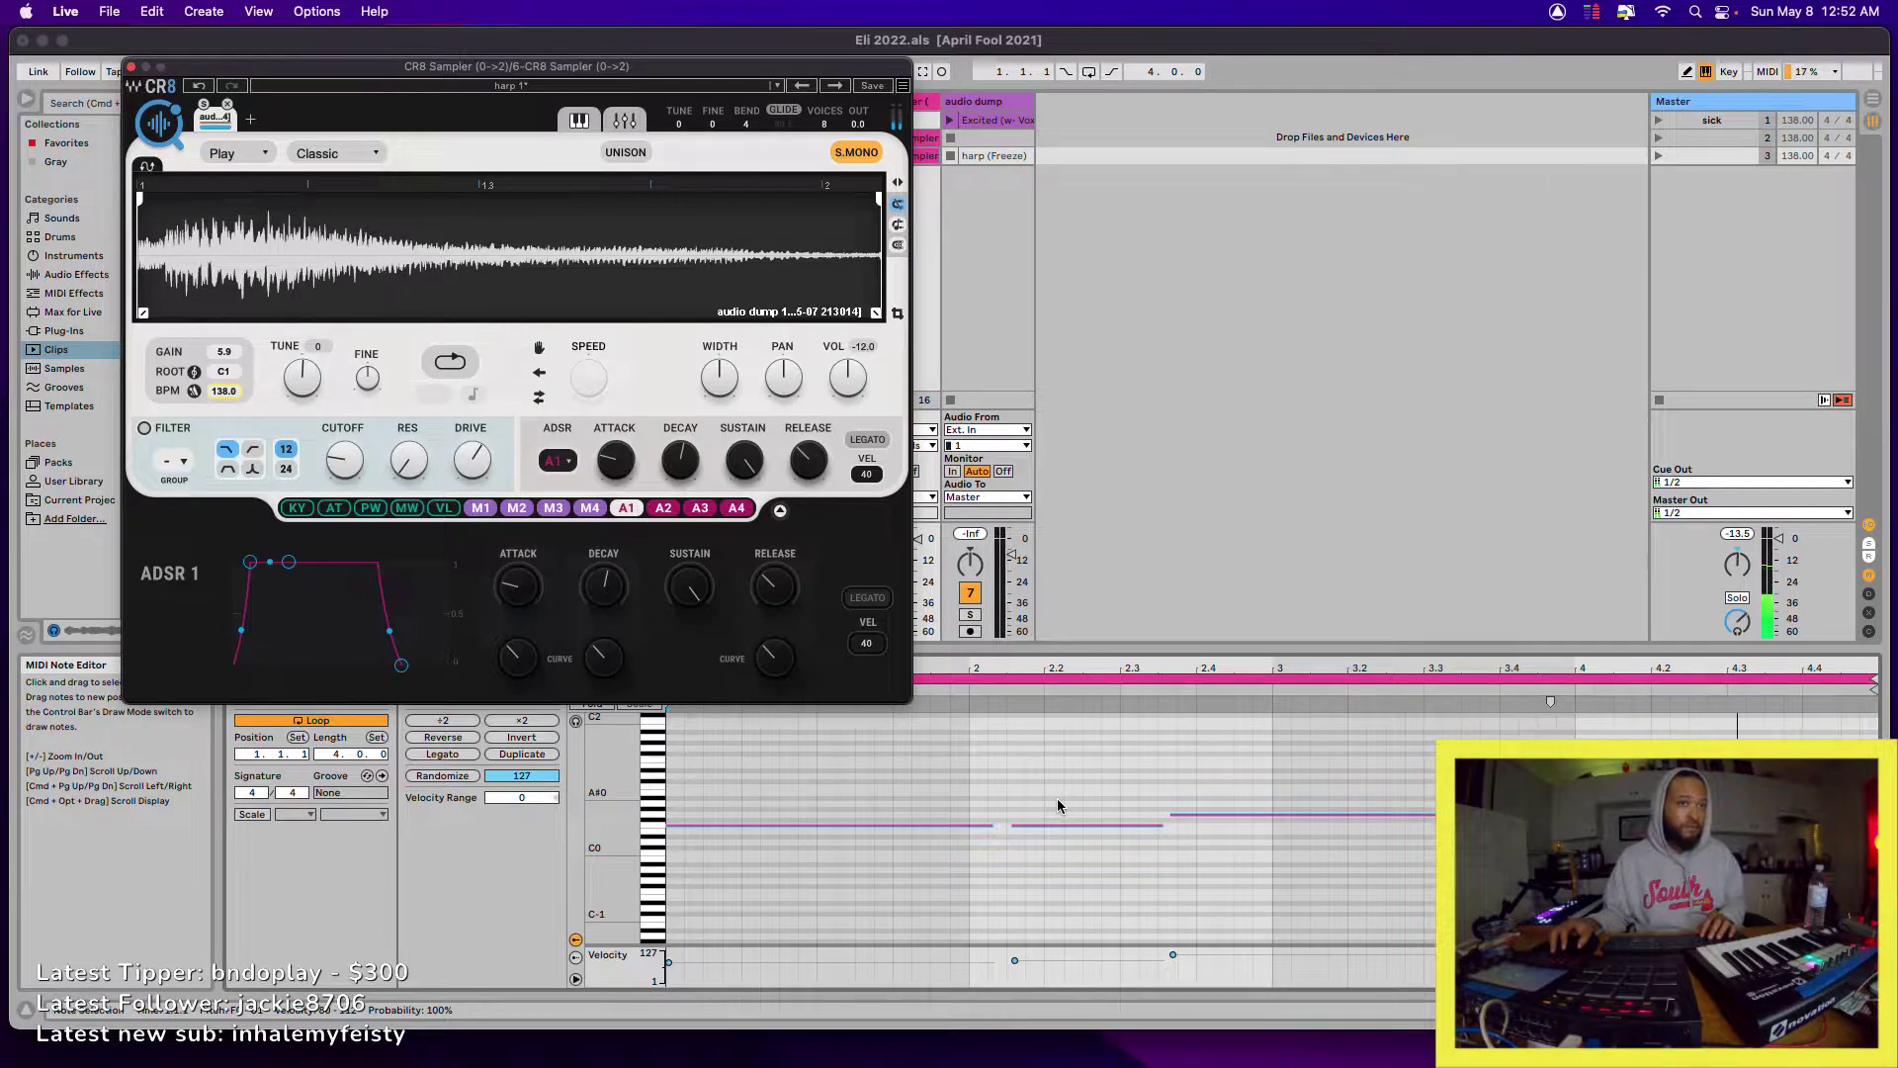
- Shorten the new clip's first note so that it ends just before bar 2
left_click_drag(1017, 668, 1018, 670)
left_click(991, 756)
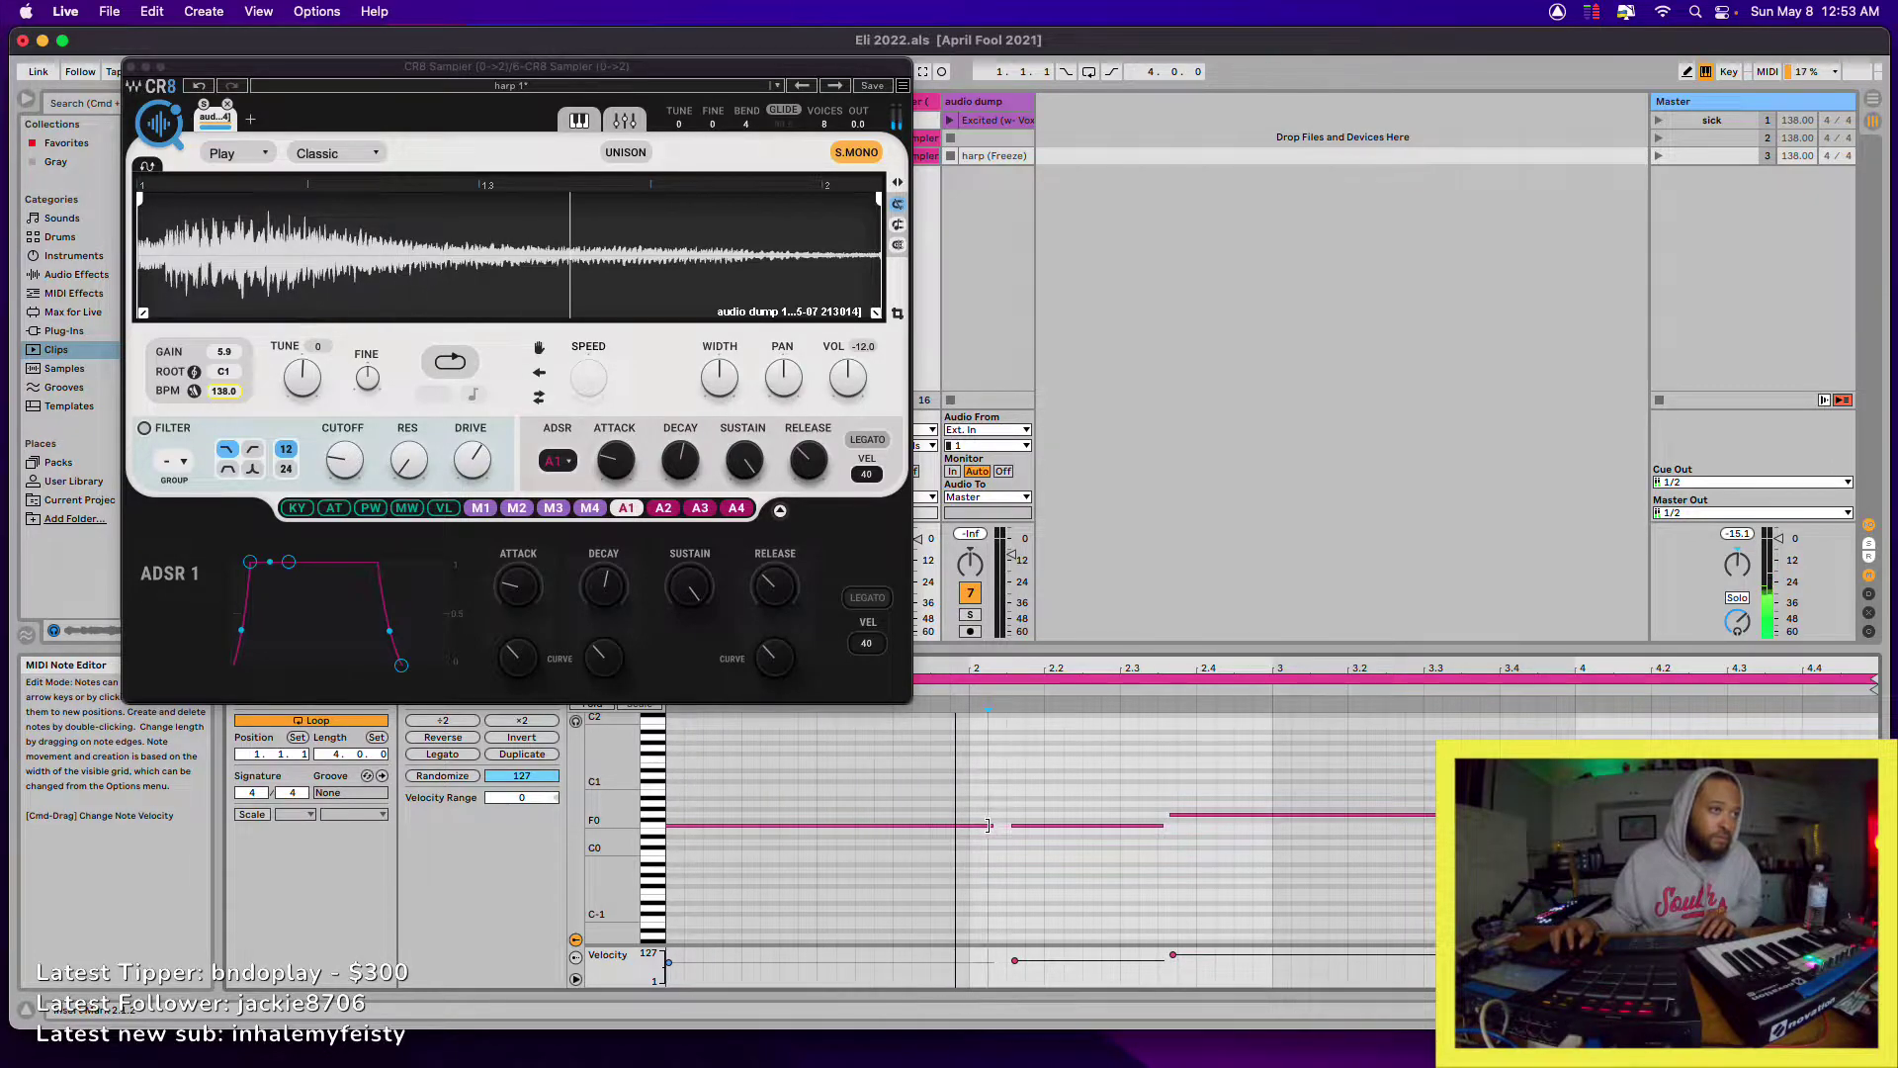
left_click_drag(989, 825, 965, 827)
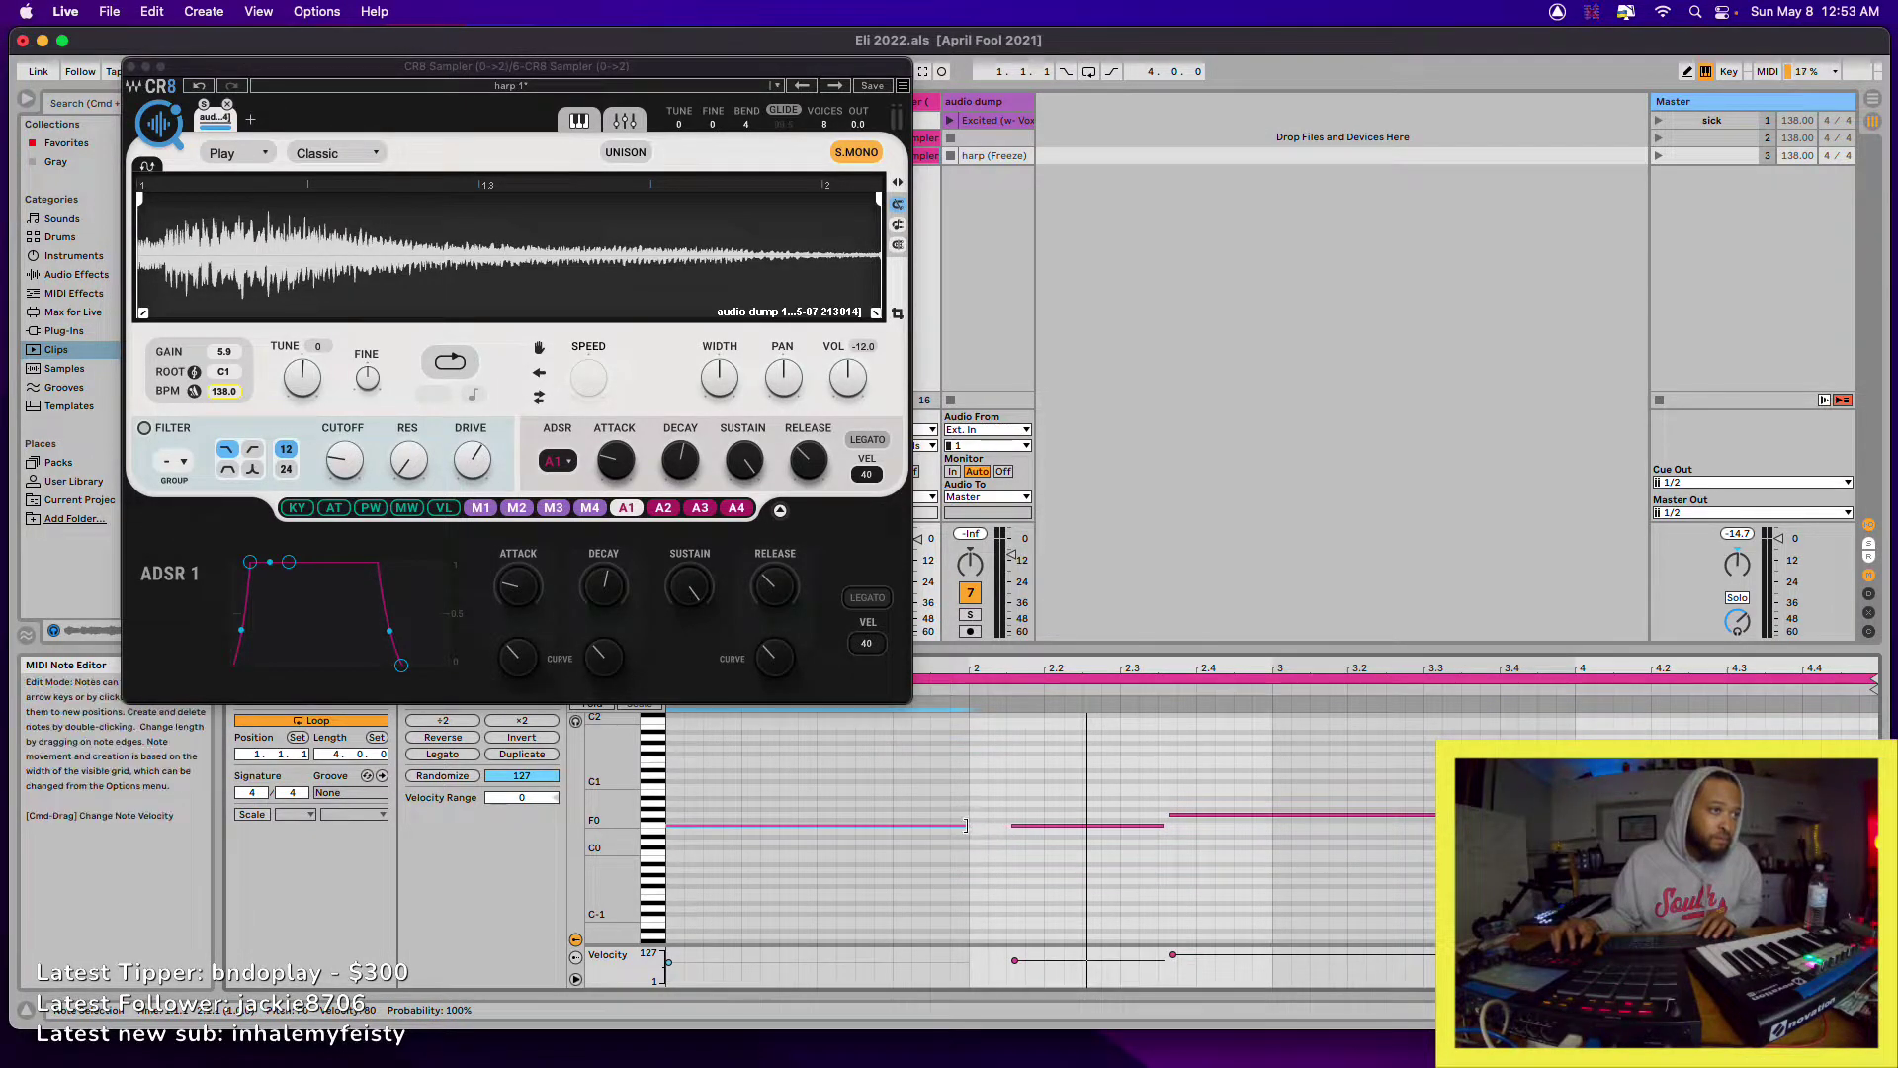
- Shift all notes after the first one earlier together so that the second note starts at bar 2
left_click(1024, 829)
left_click_drag(1023, 831, 1014, 833)
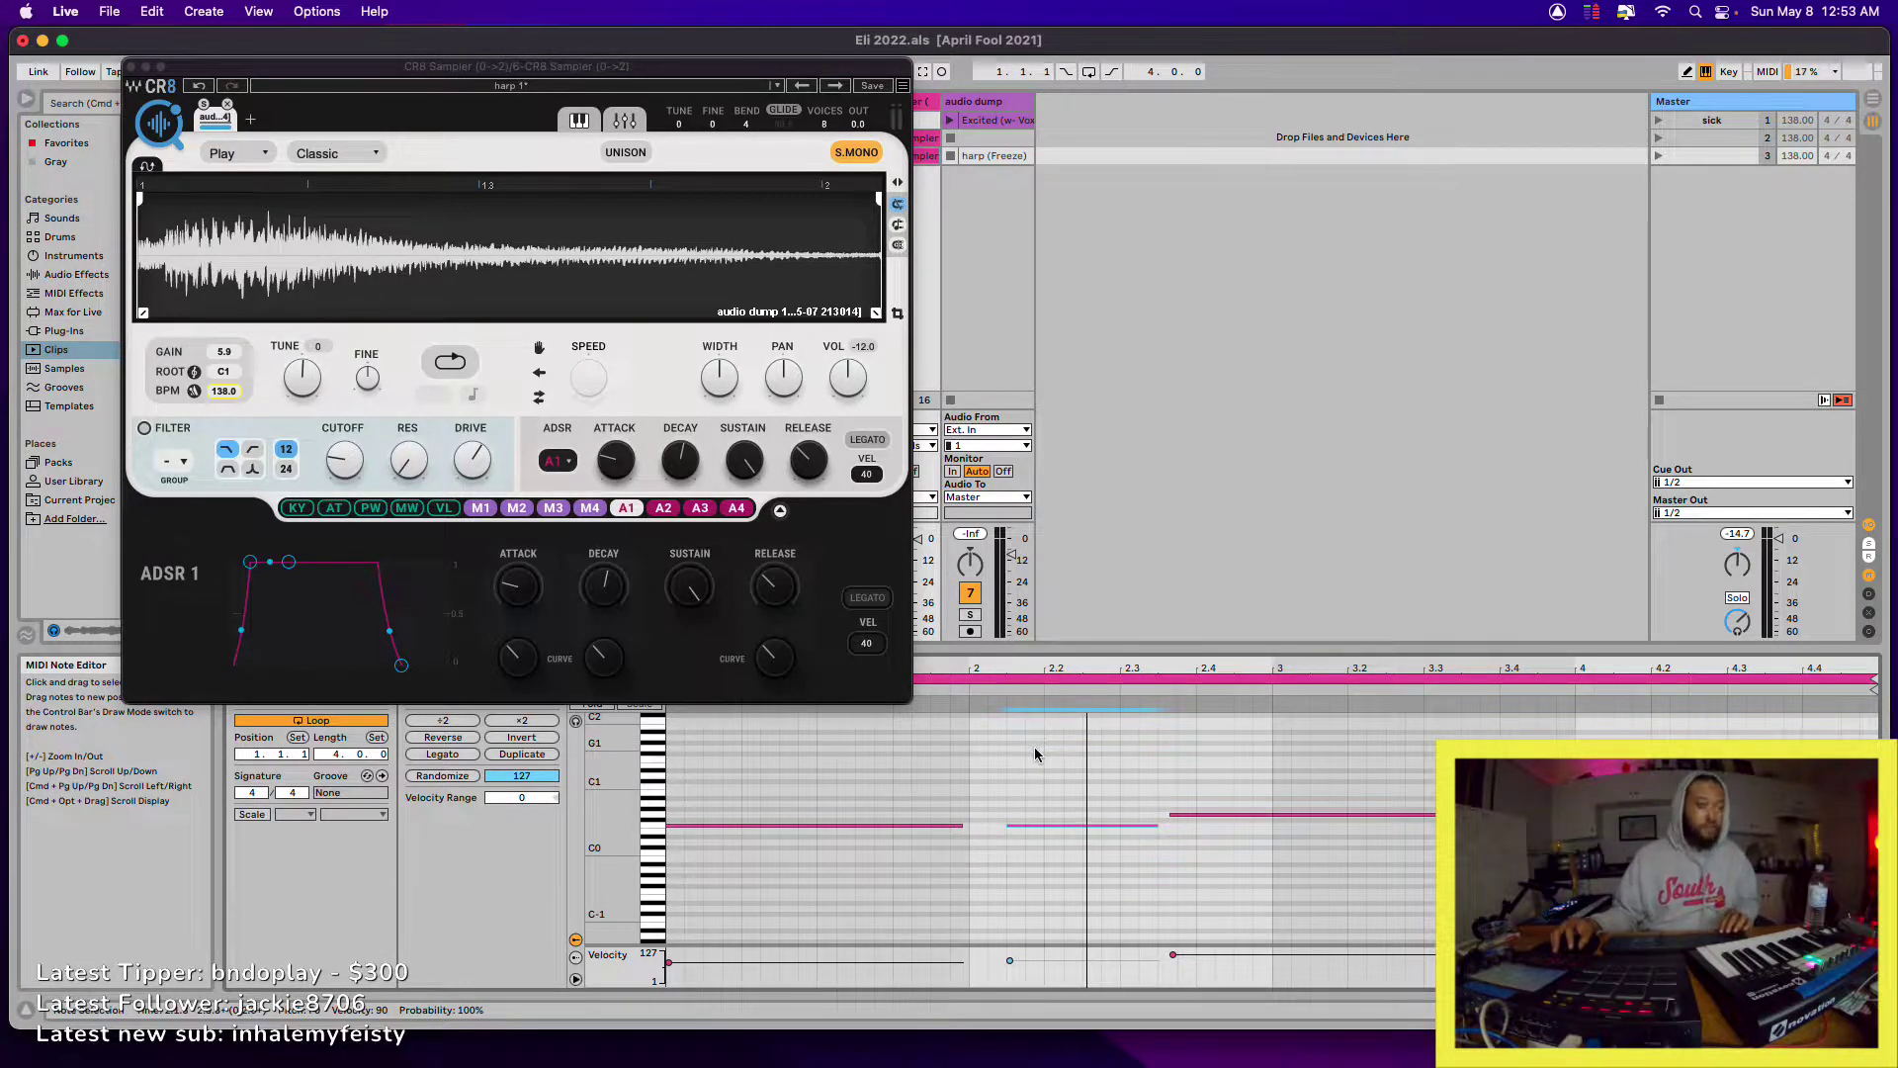
left_click_drag(1037, 757, 1483, 830)
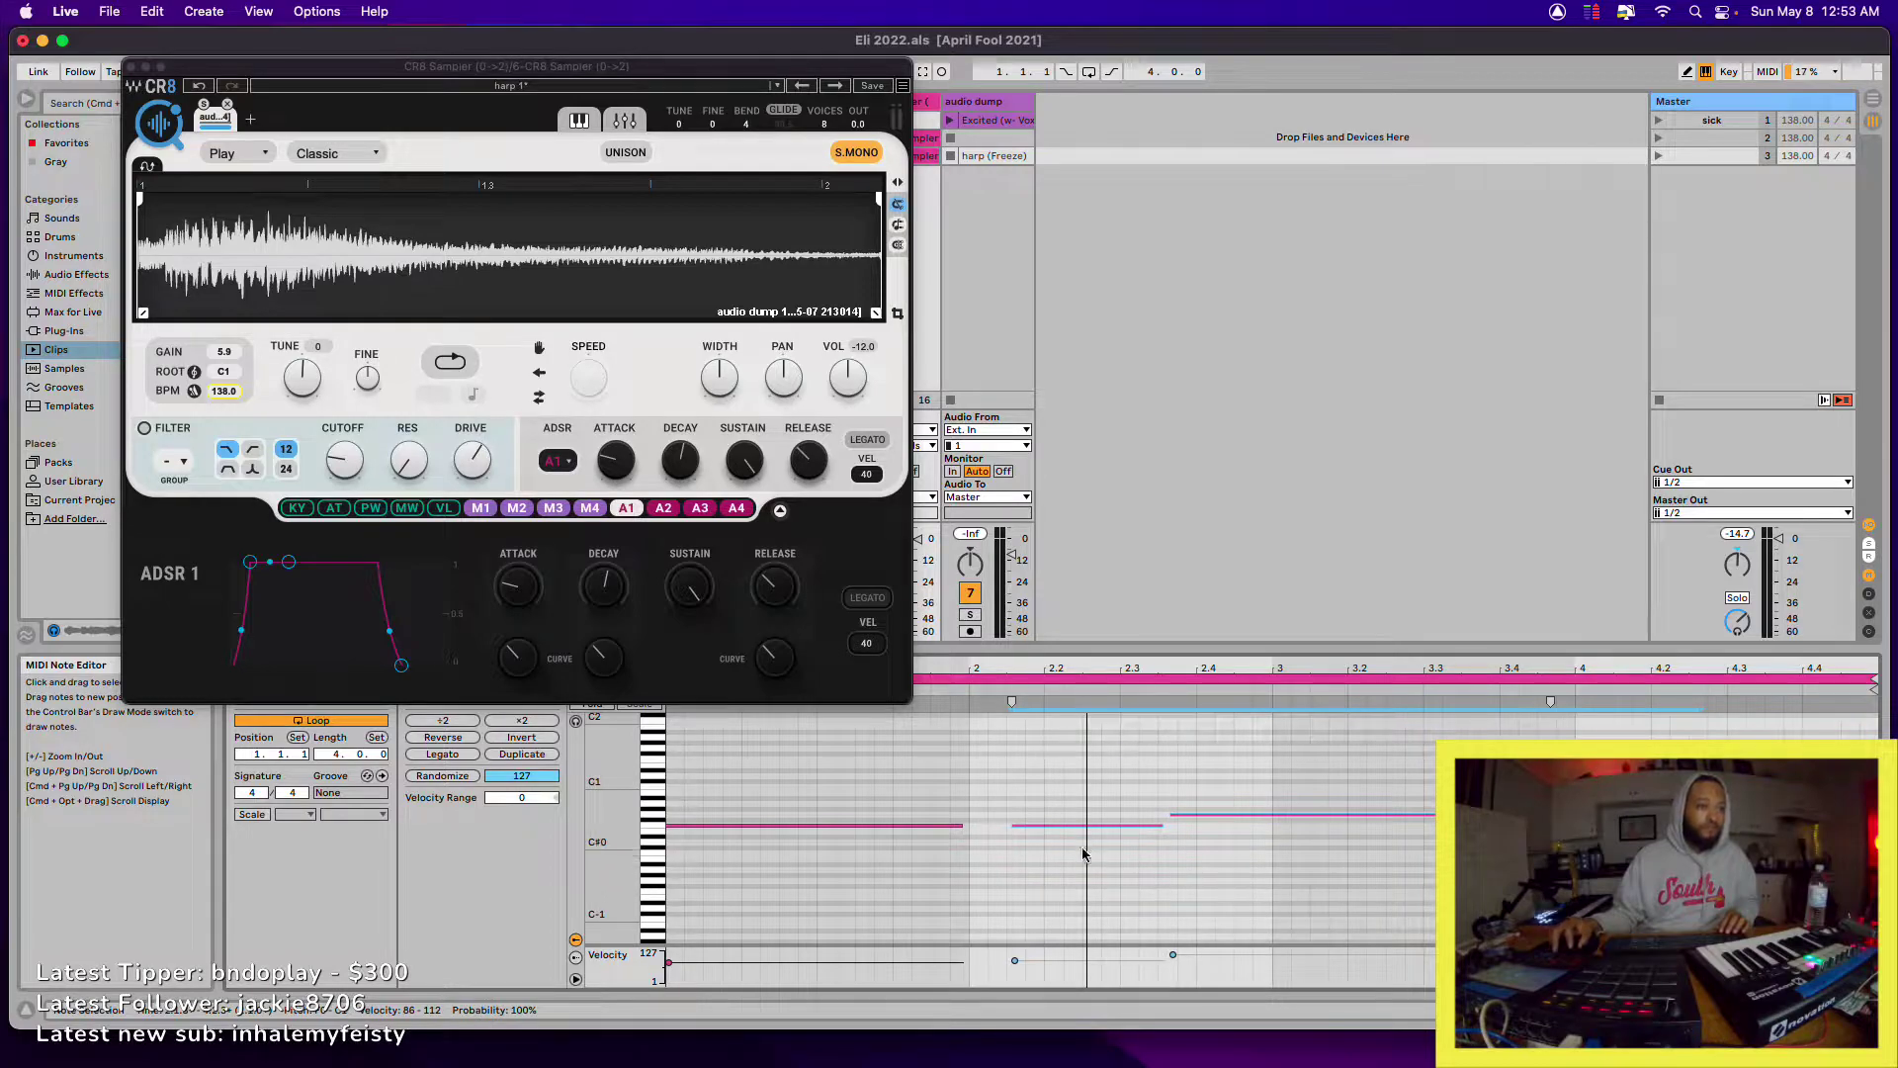
left_click_drag(1051, 823, 1013, 829)
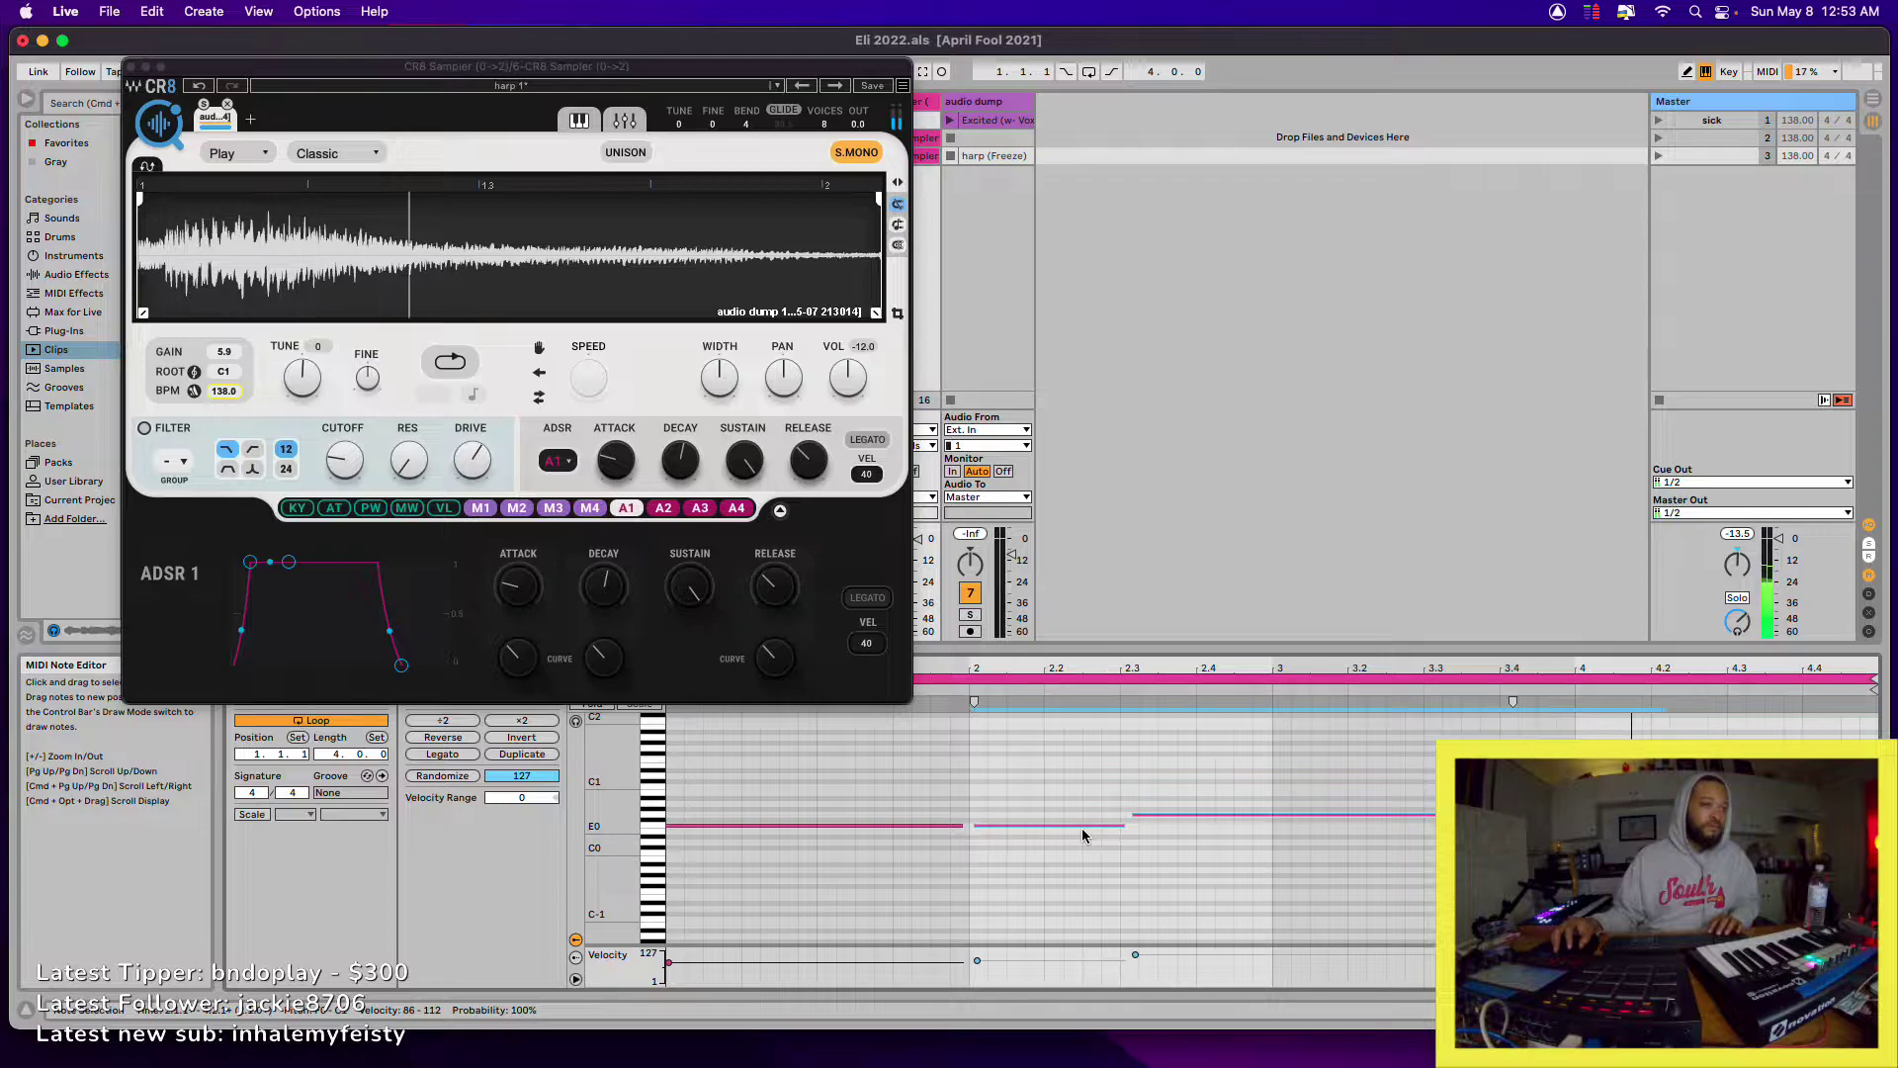
- Select the higher notes that follow the second note, and check the clip's timing in playback
left_click(1138, 836)
left_click_drag(1235, 870, 1601, 776)
key("space")
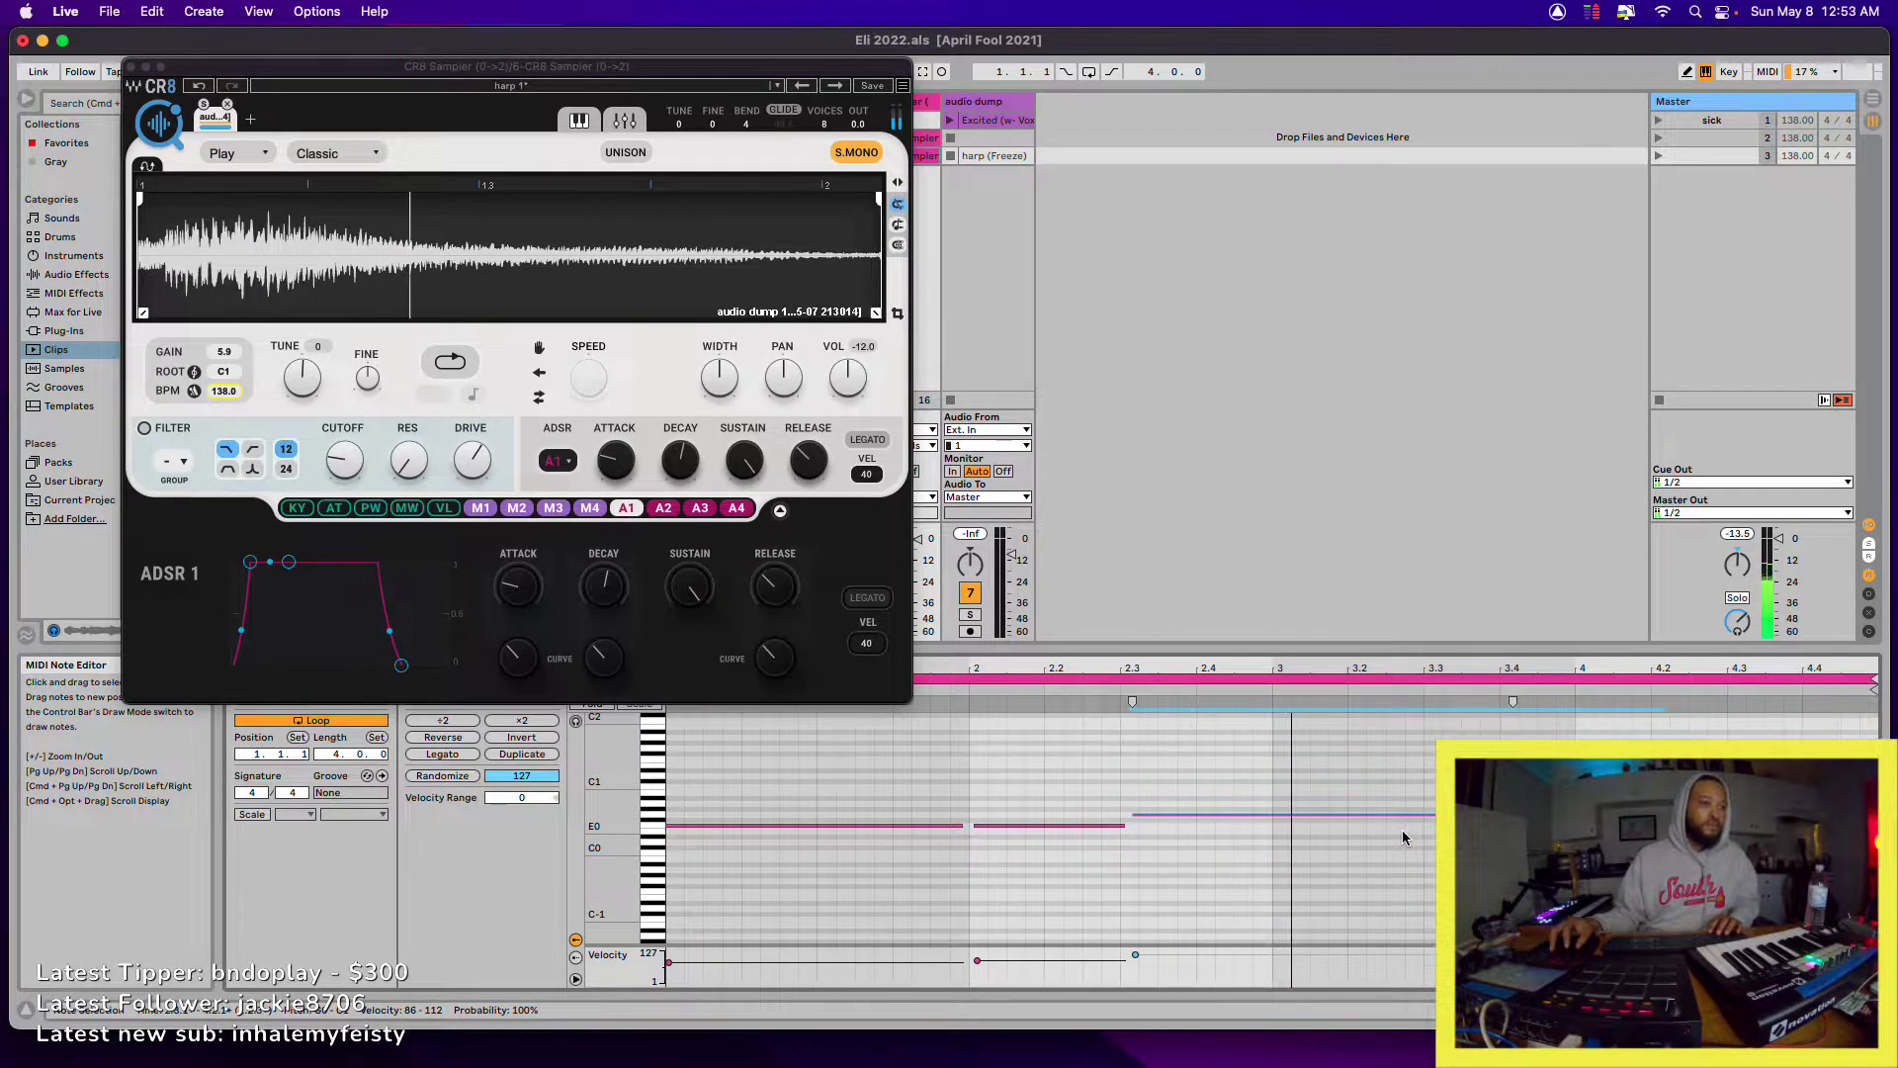
- Move the third note of the new clip later so that it starts at bar 3
left_click(1633, 815)
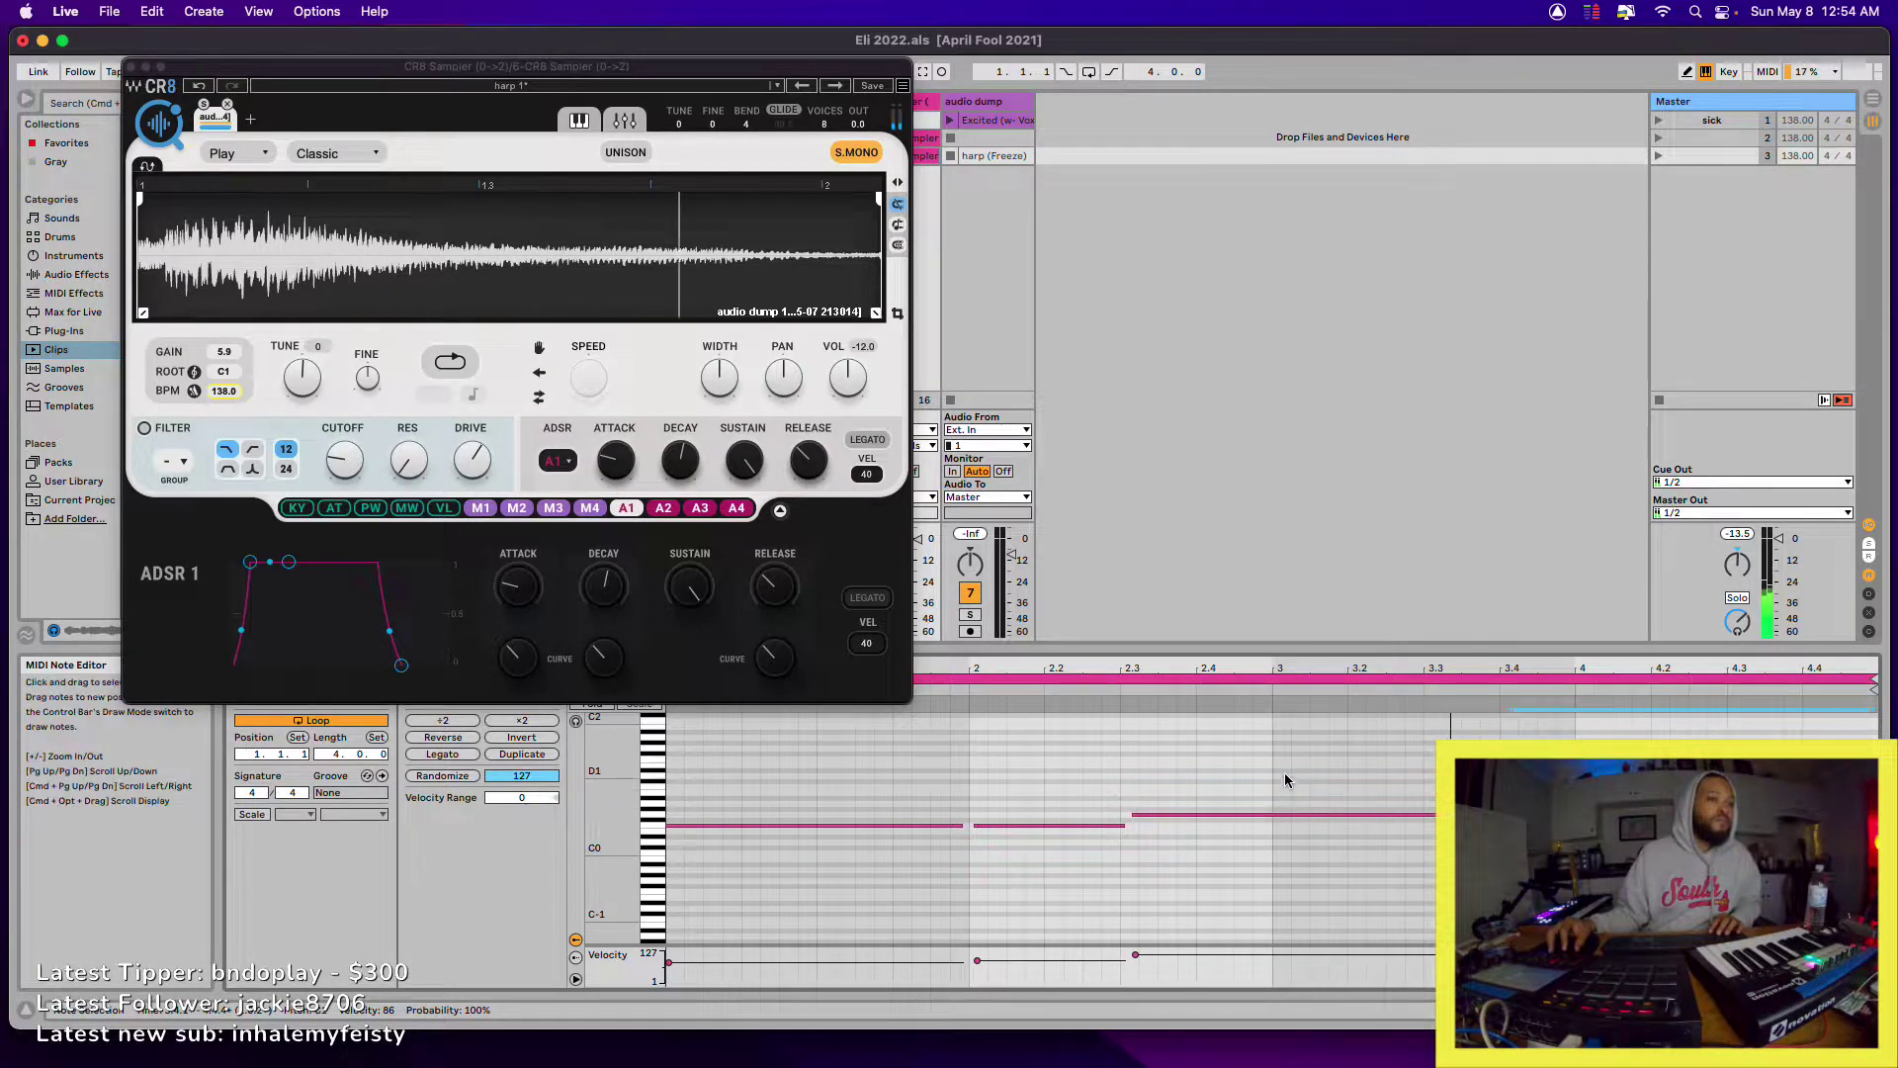
left_click(1285, 816)
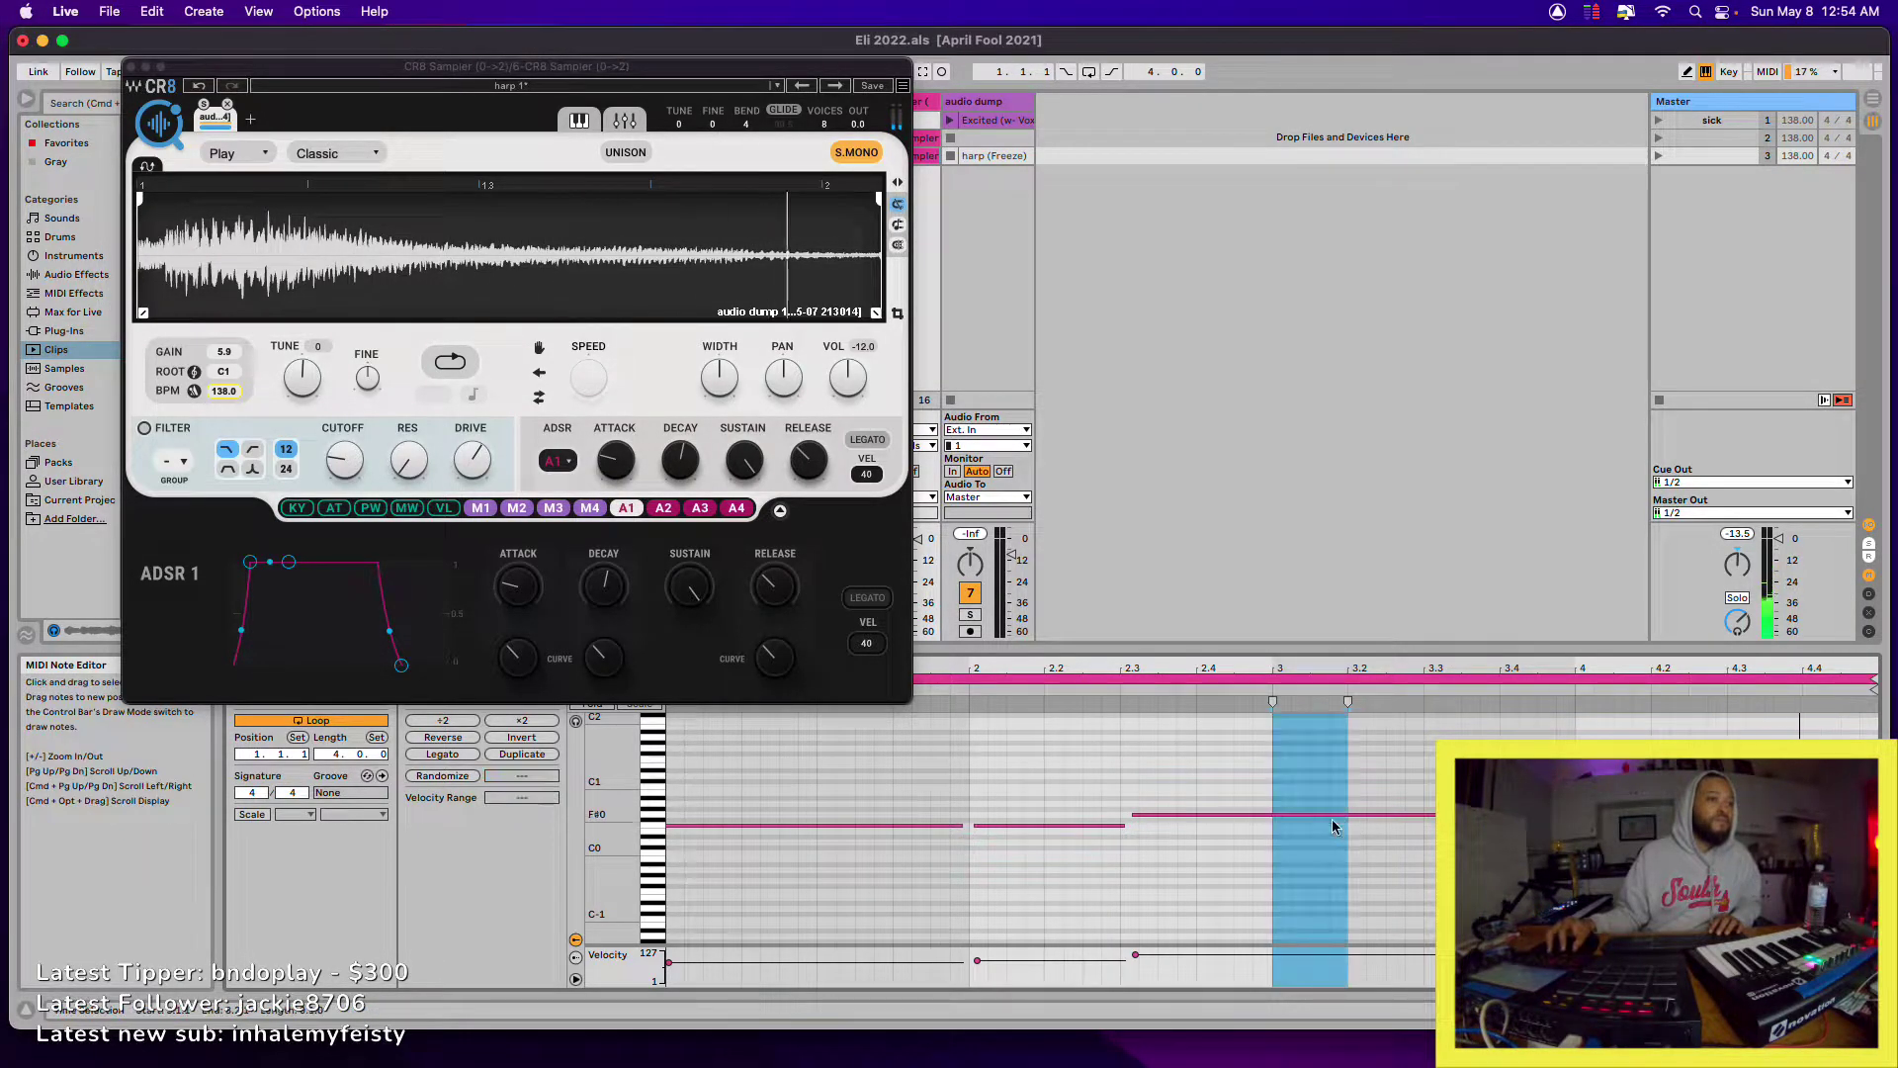
left_click(1288, 816)
left_click_drag(1186, 816, 1328, 822)
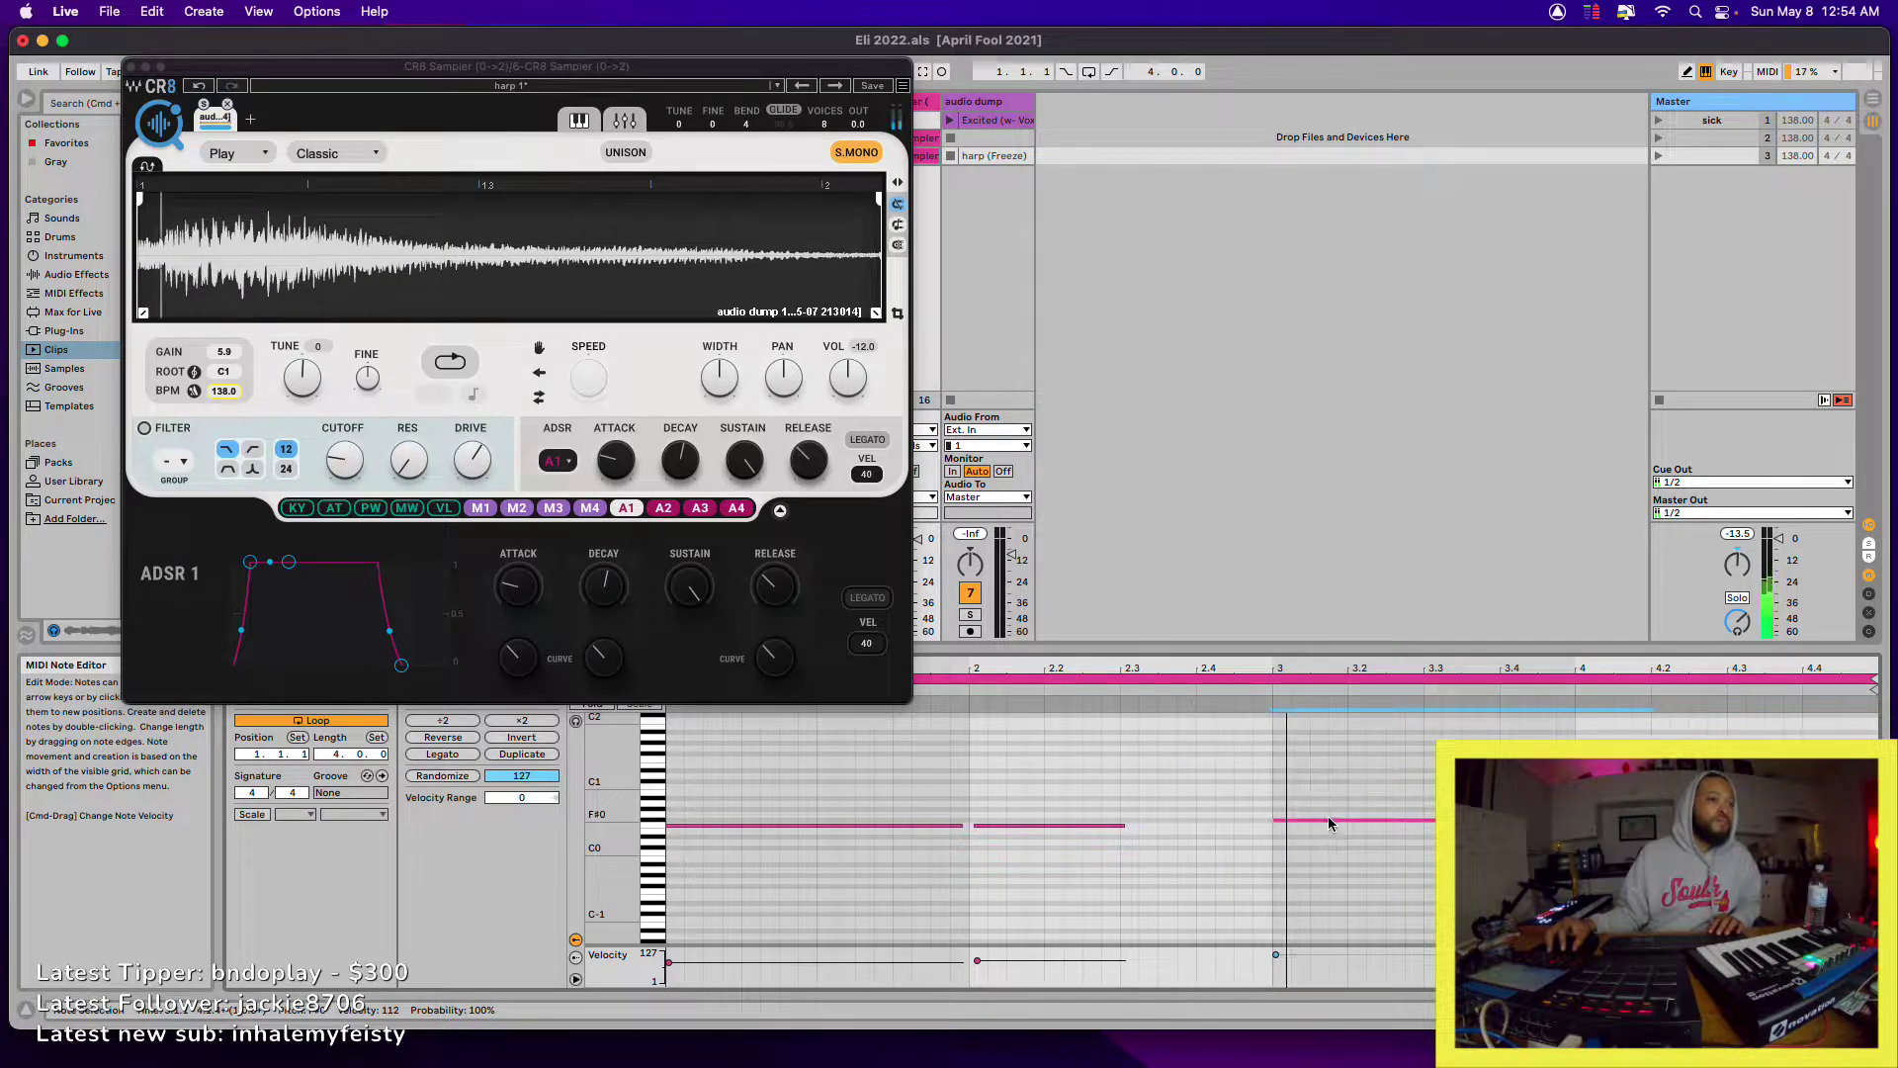
- Try out a higher pitch for the note at bar 3, then bring it slightly back down
left_click(1330, 815)
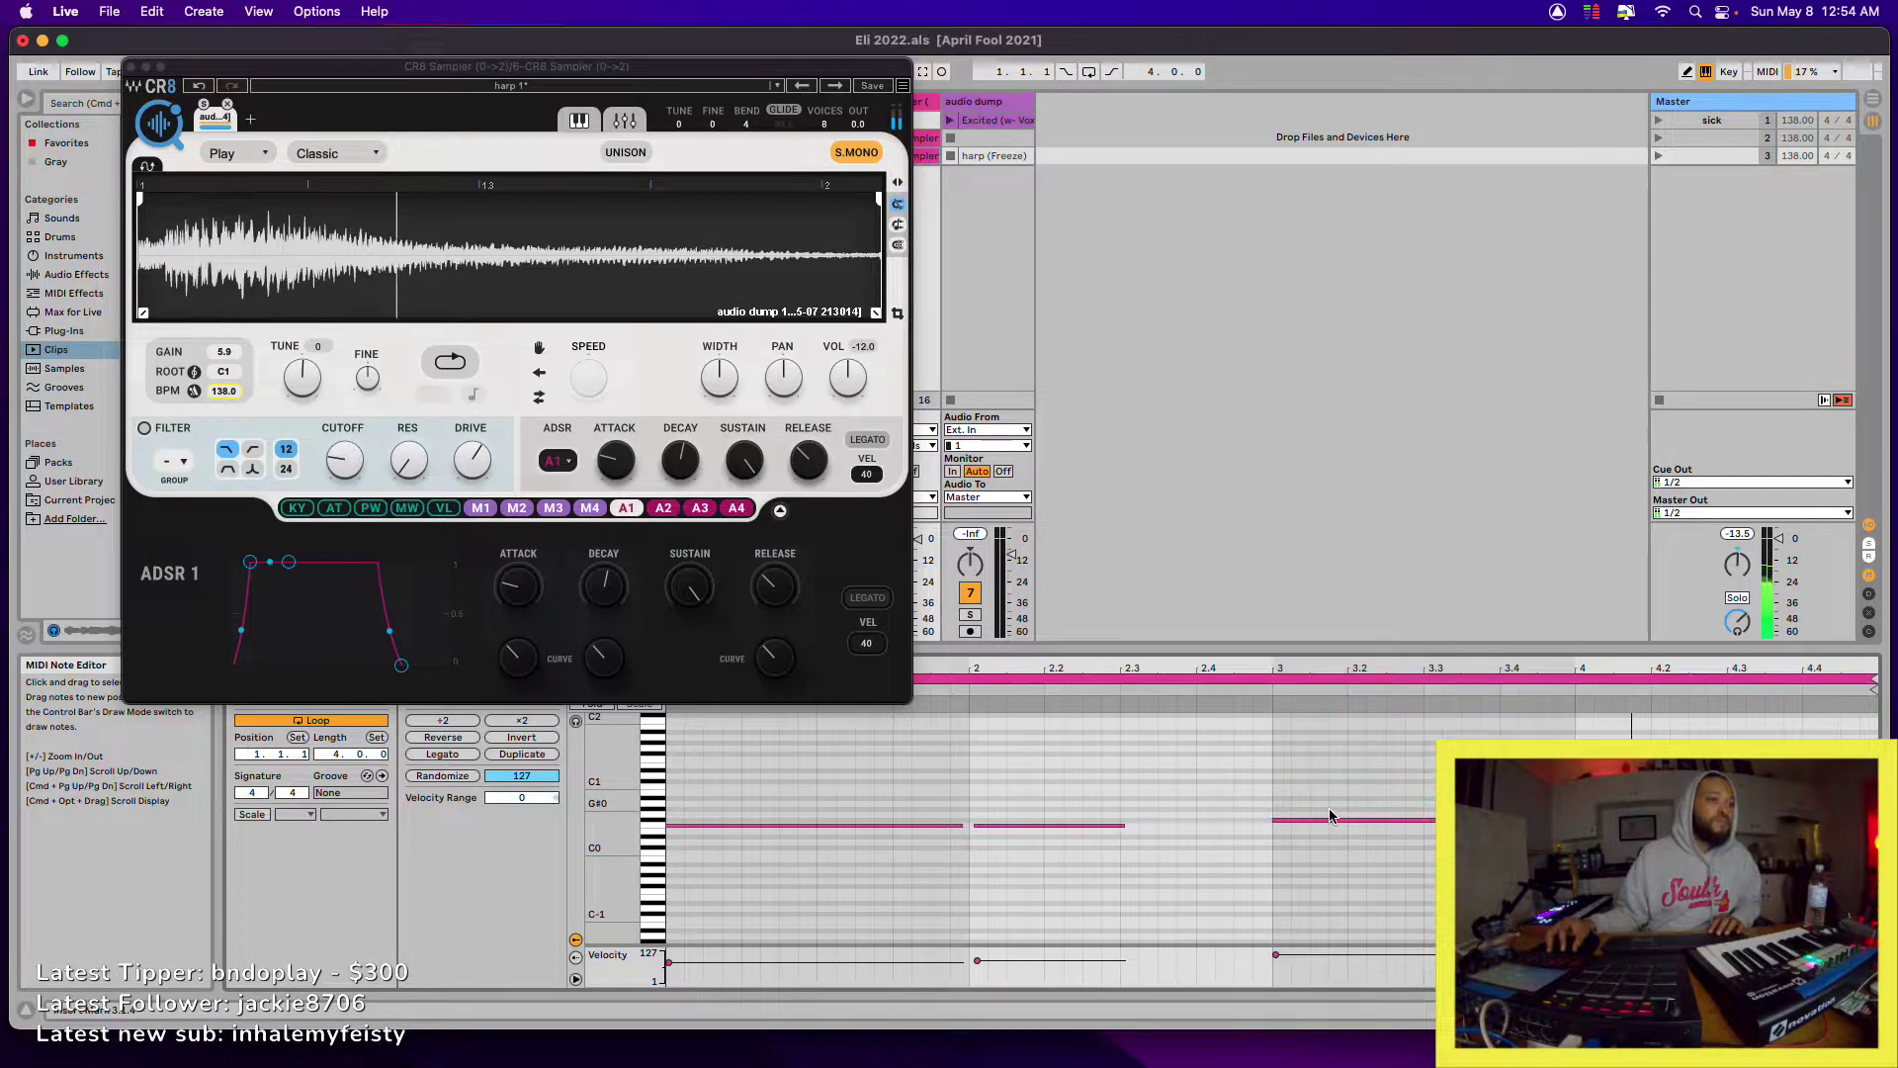
left_click_drag(1330, 817, 1332, 811)
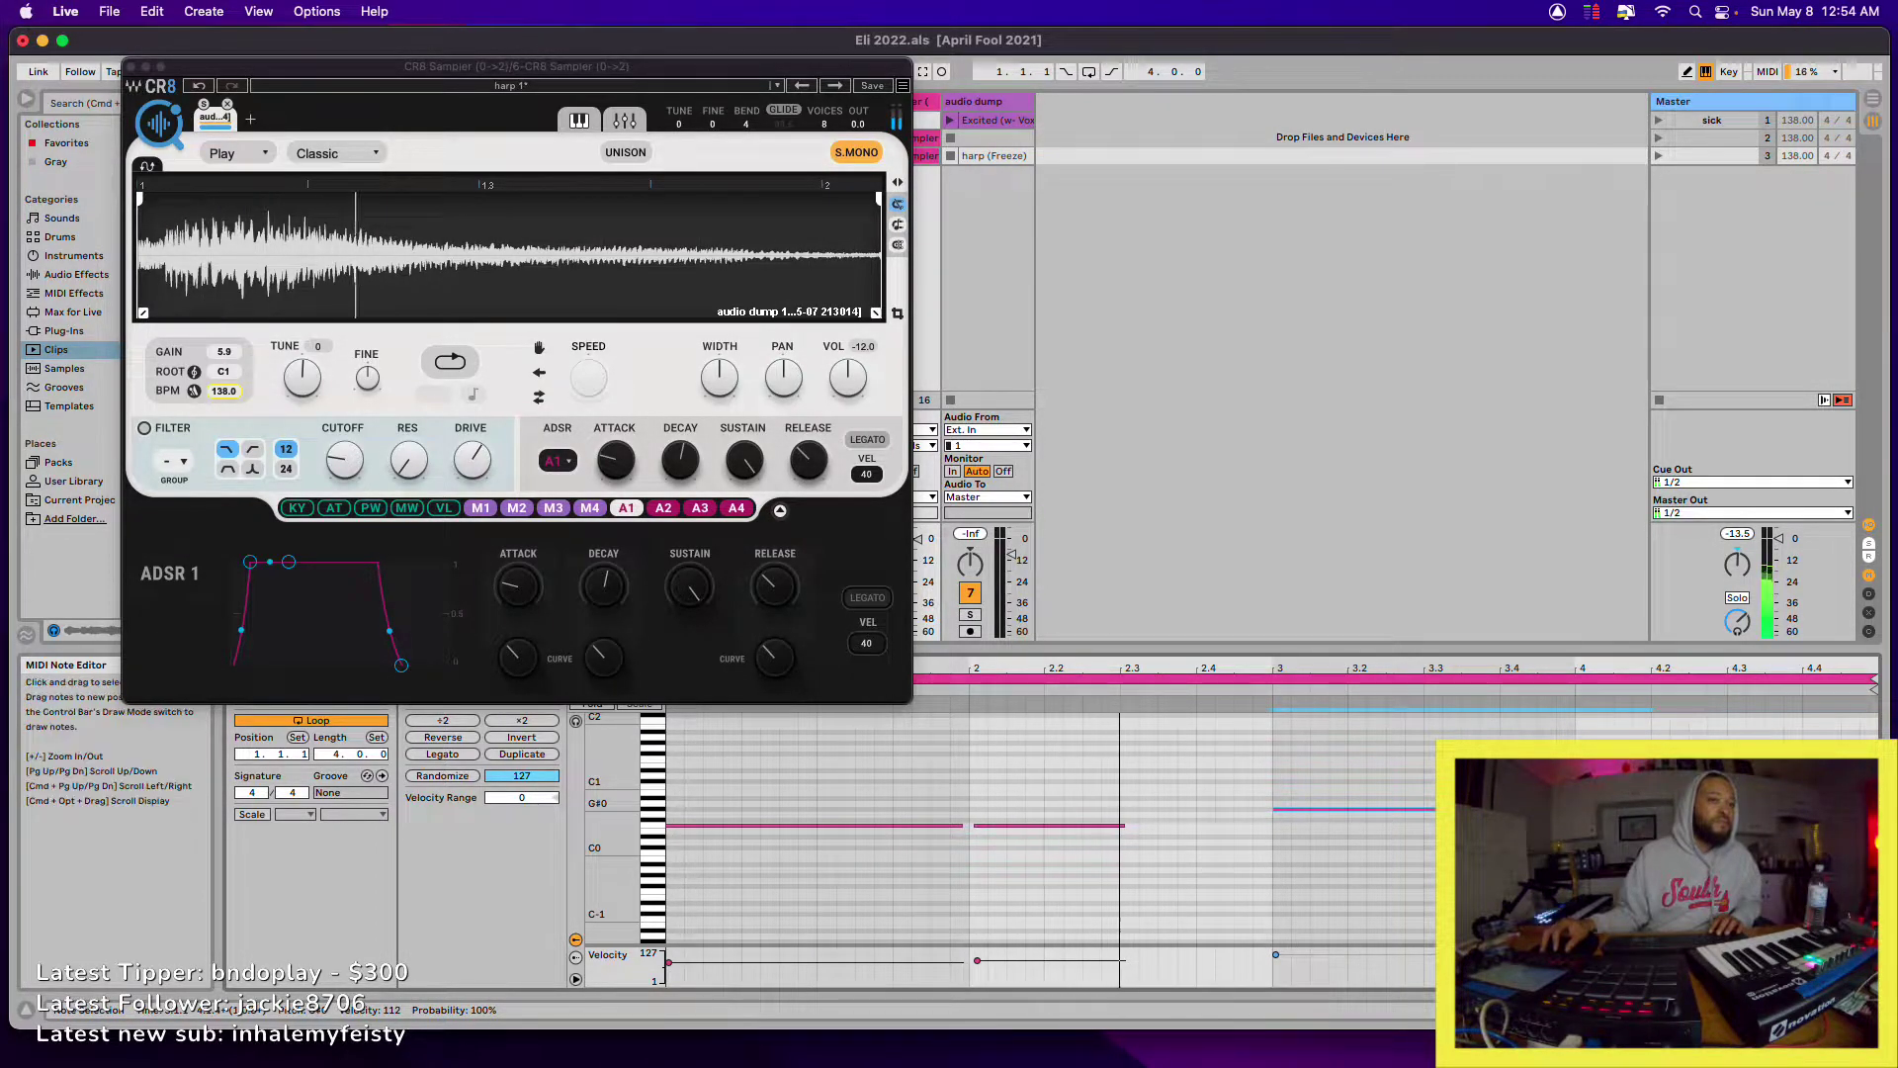
left_click_drag(1500, 816, 1543, 815)
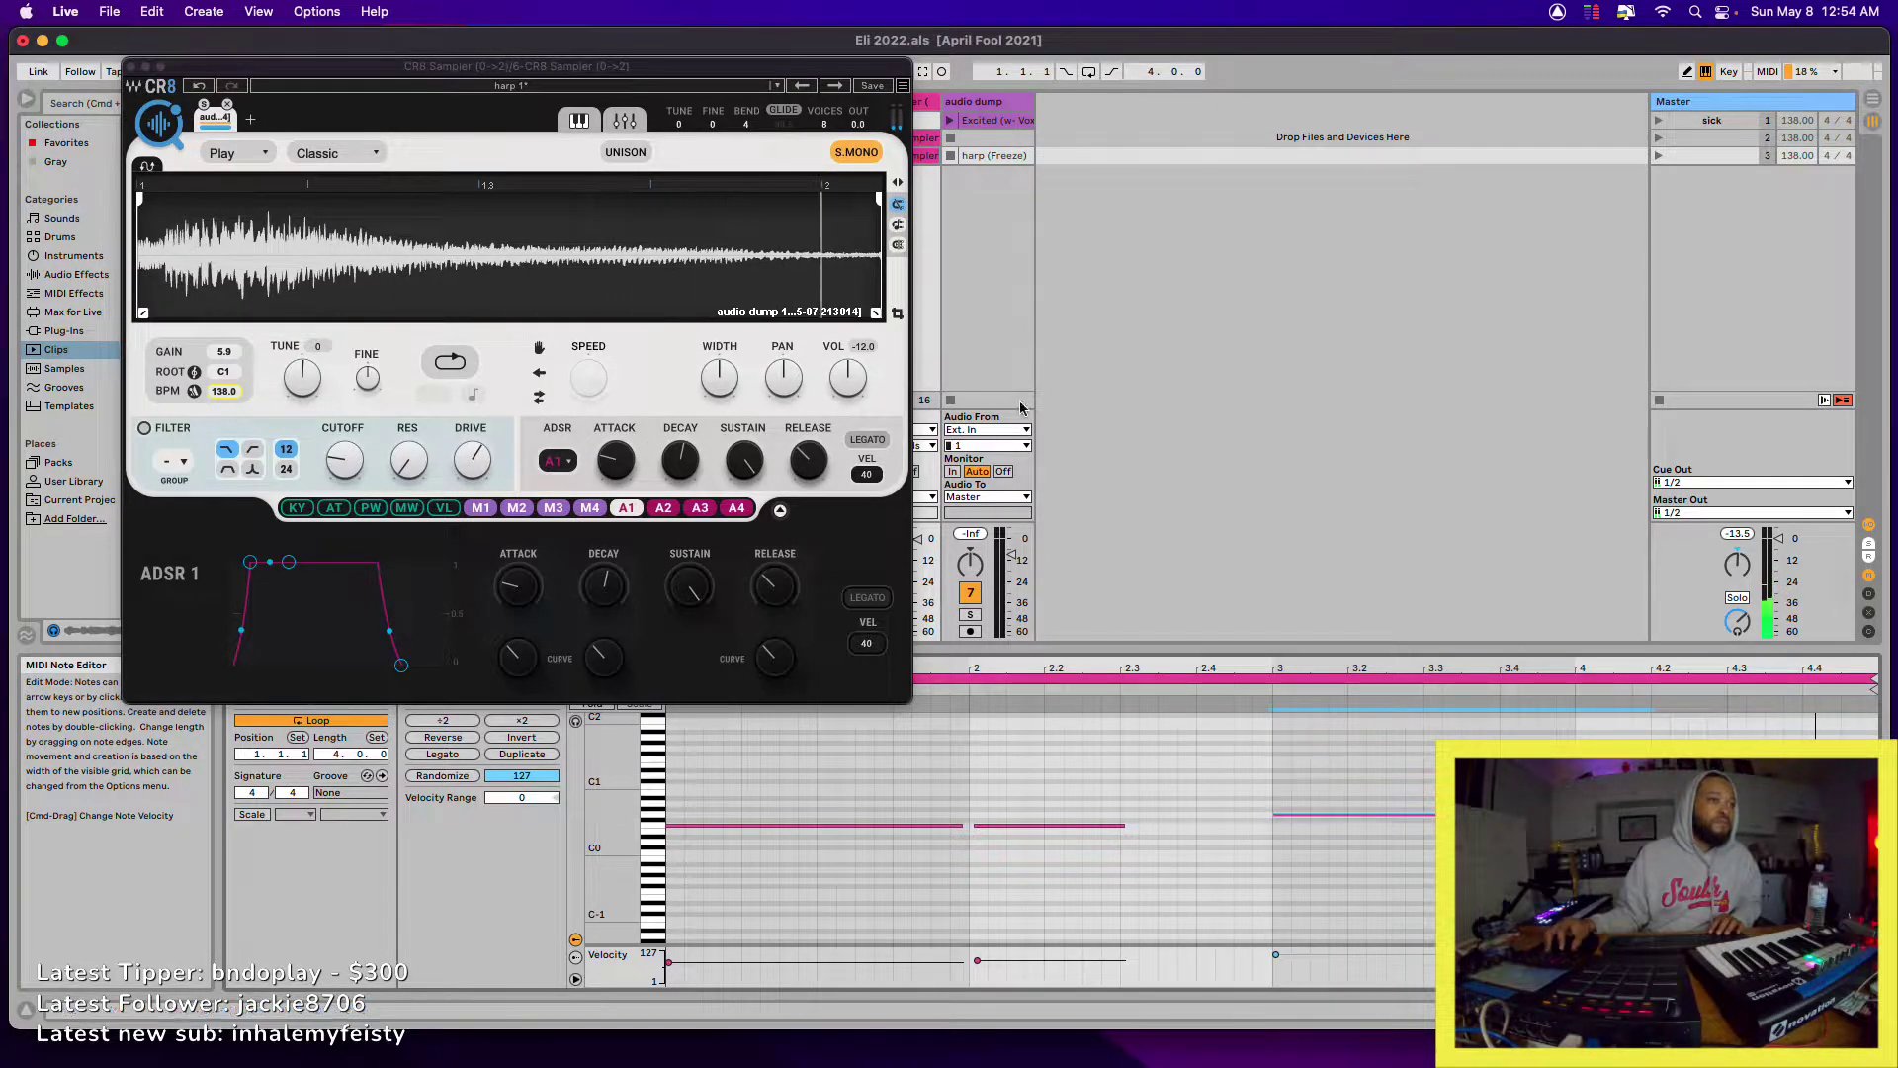
- Move the sampler window off the clip grid, stop playback and delete the CR8 Sampler track's clip in scene 3
left_click_drag(610, 69, 1558, 175)
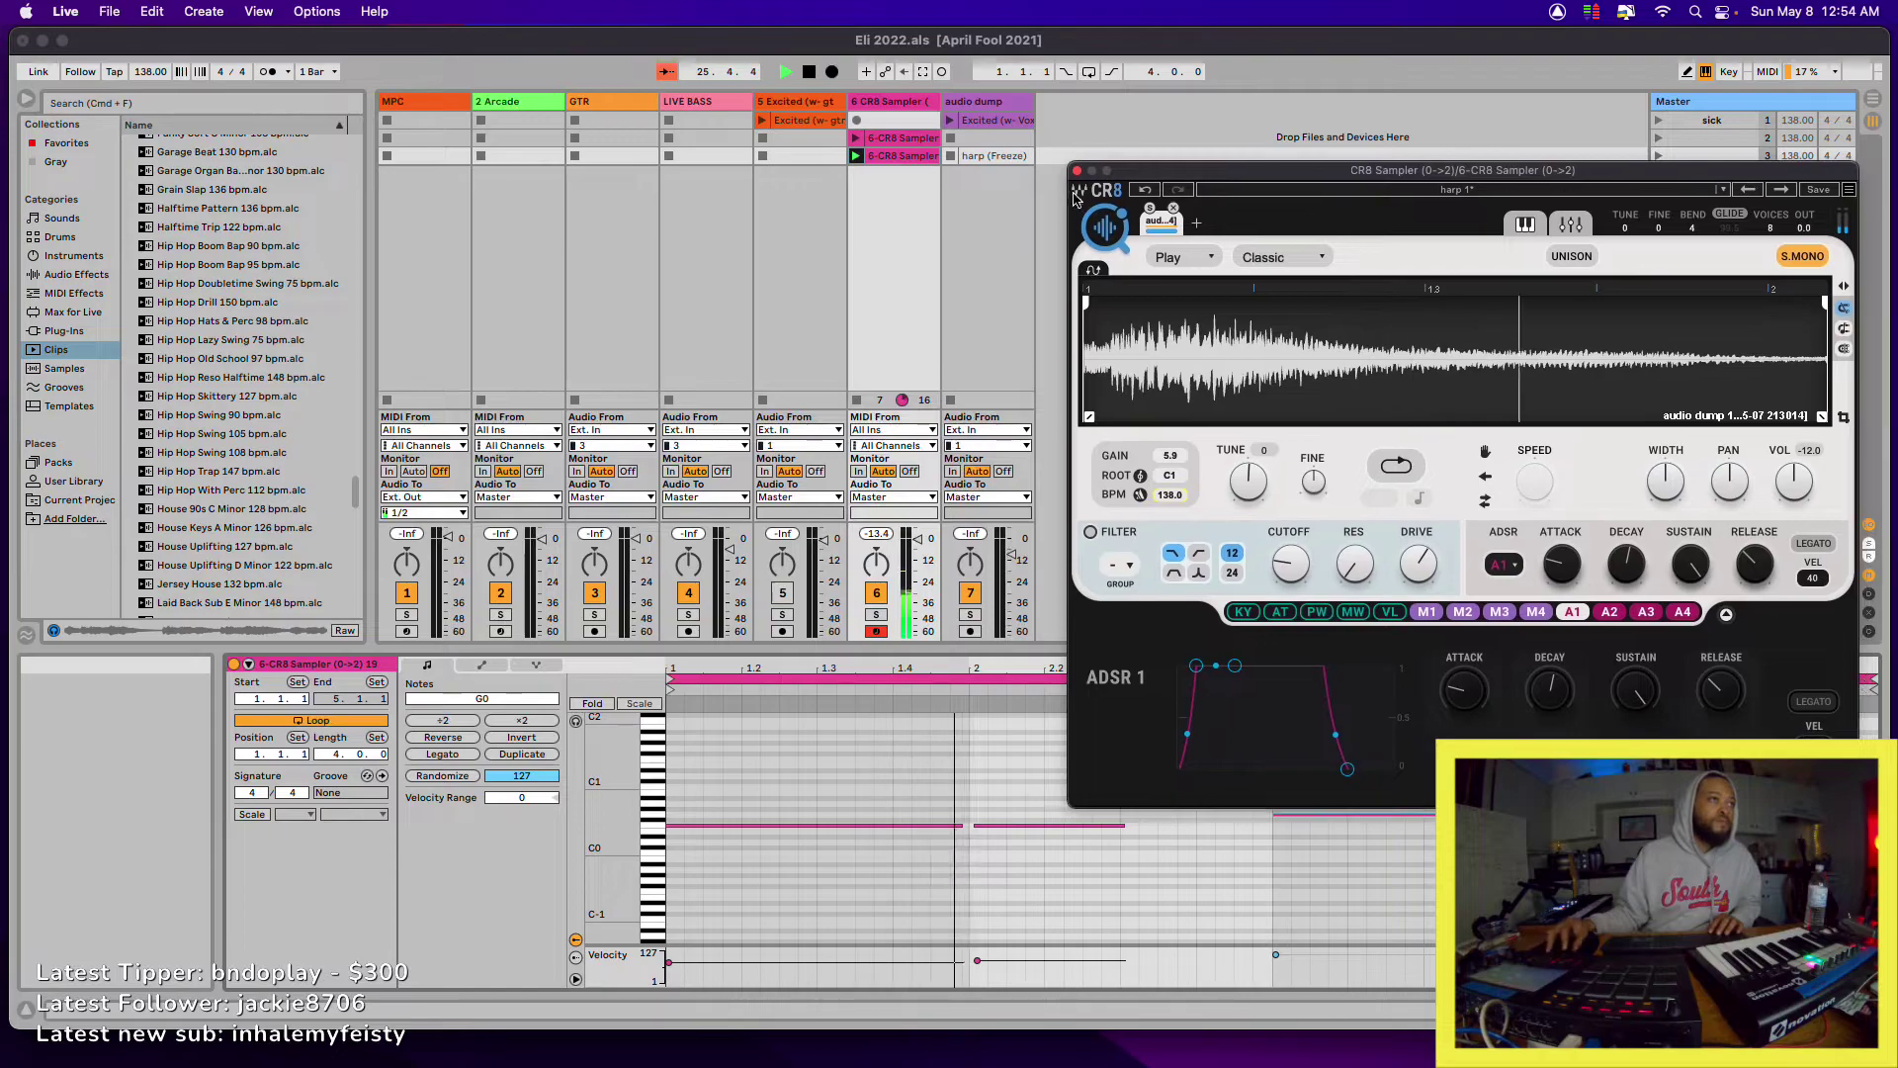
left_click(902, 158)
key("space")
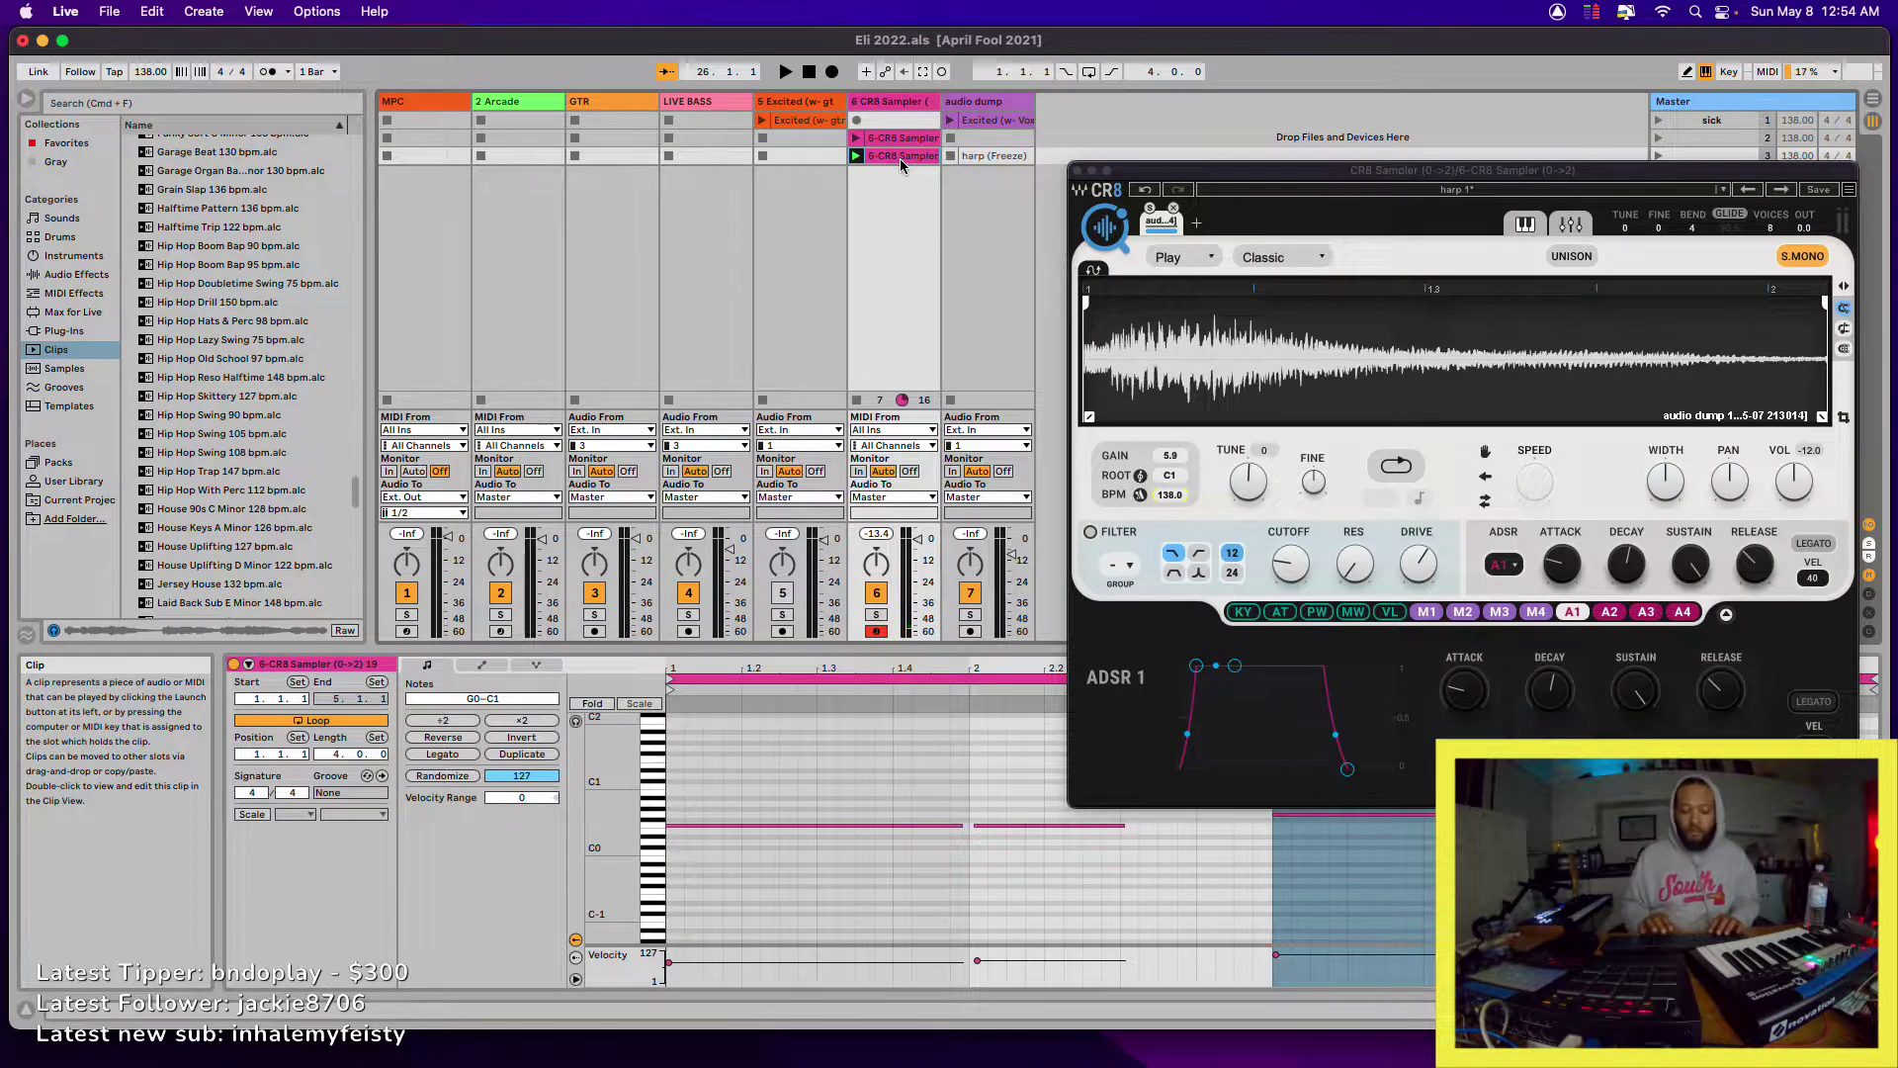
key("Delete")
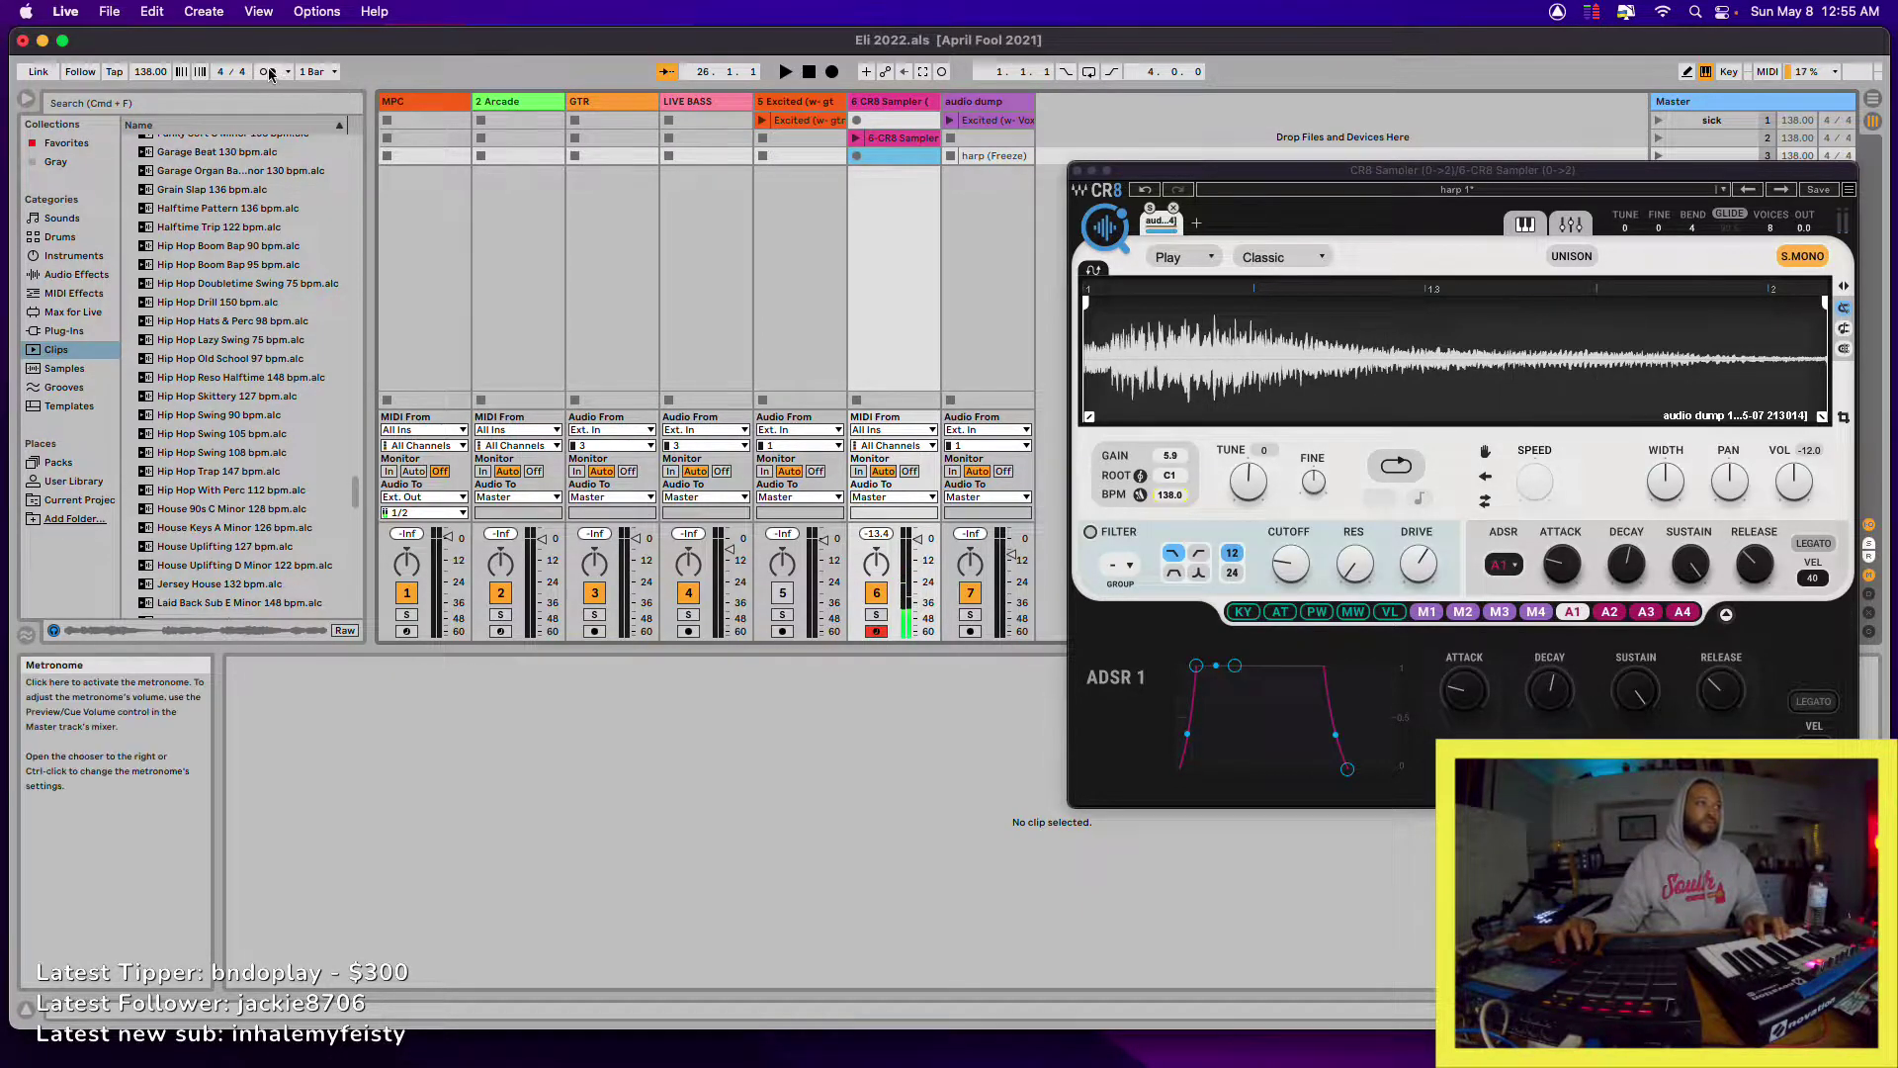
- With the metronome on, record a new 16-bar MIDI clip into the CR8 Sampler track's scene 3 slot and start looping it
left_click(786, 71)
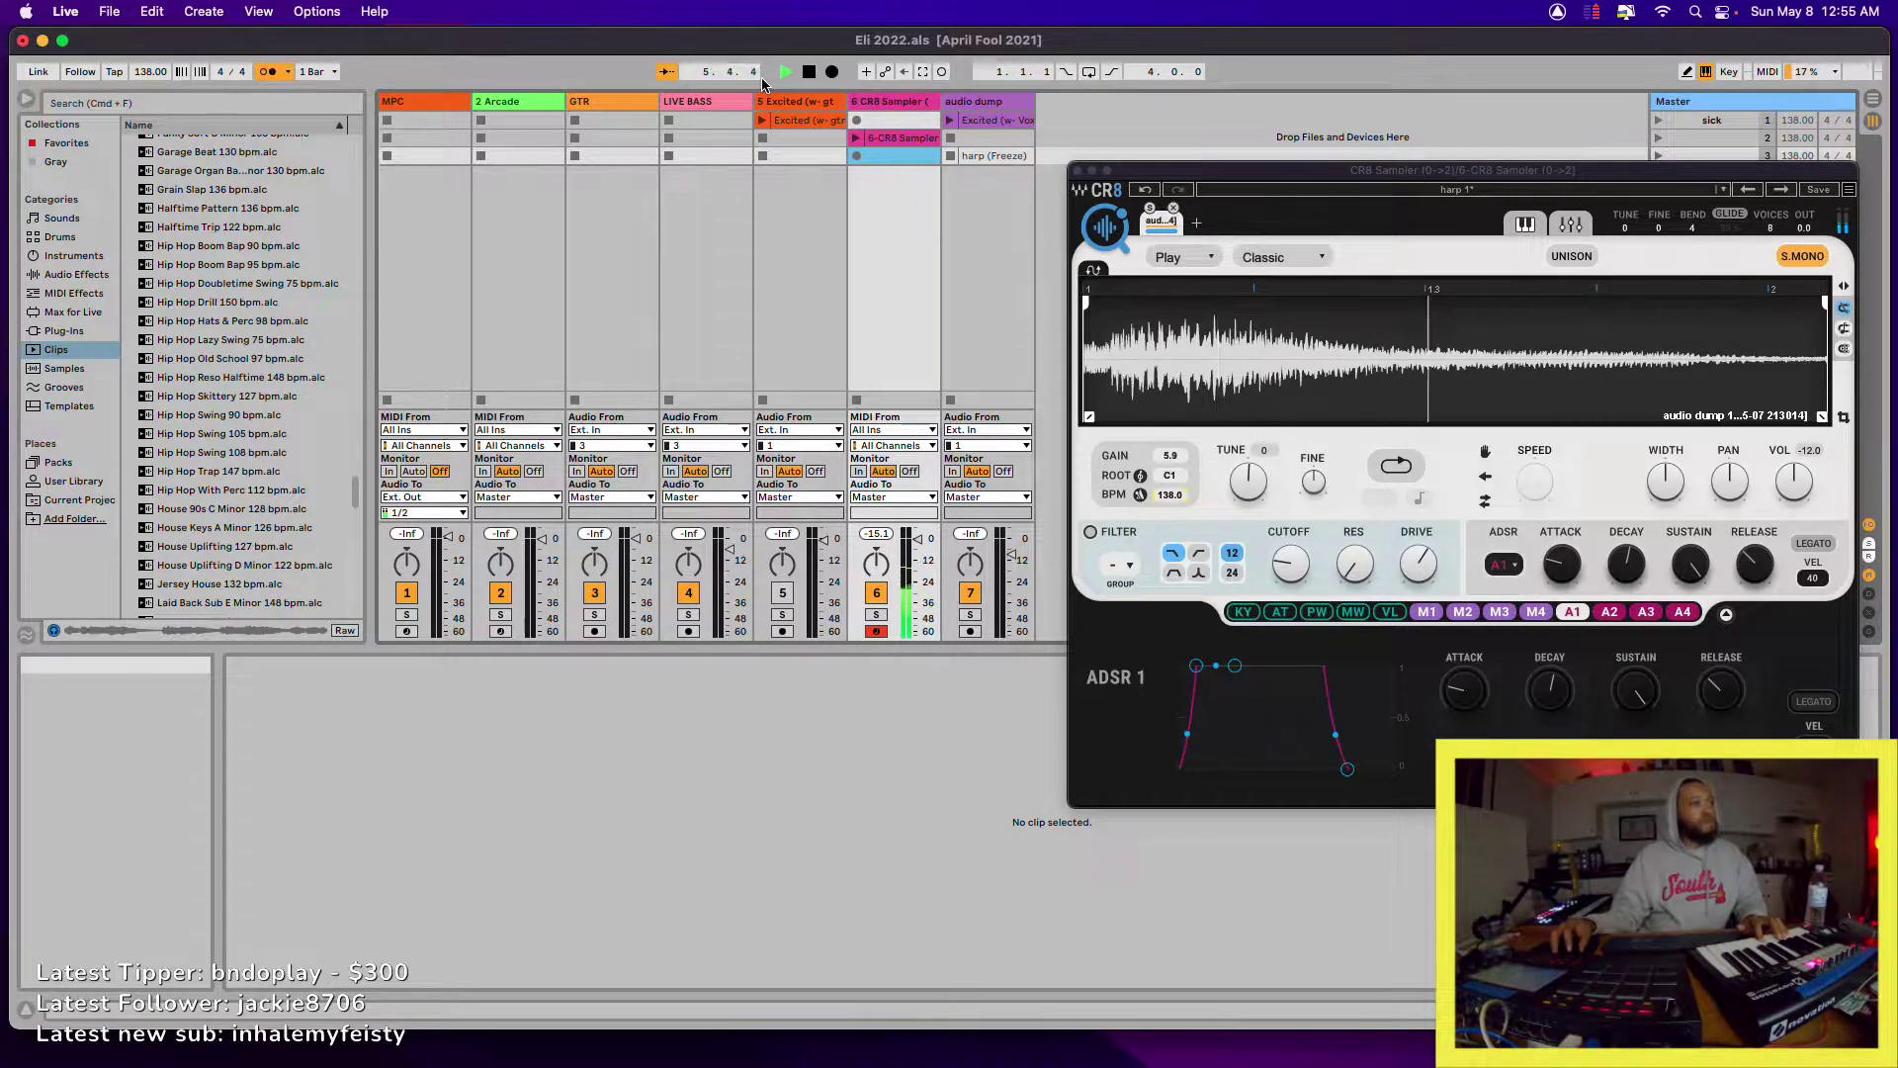
key("space")
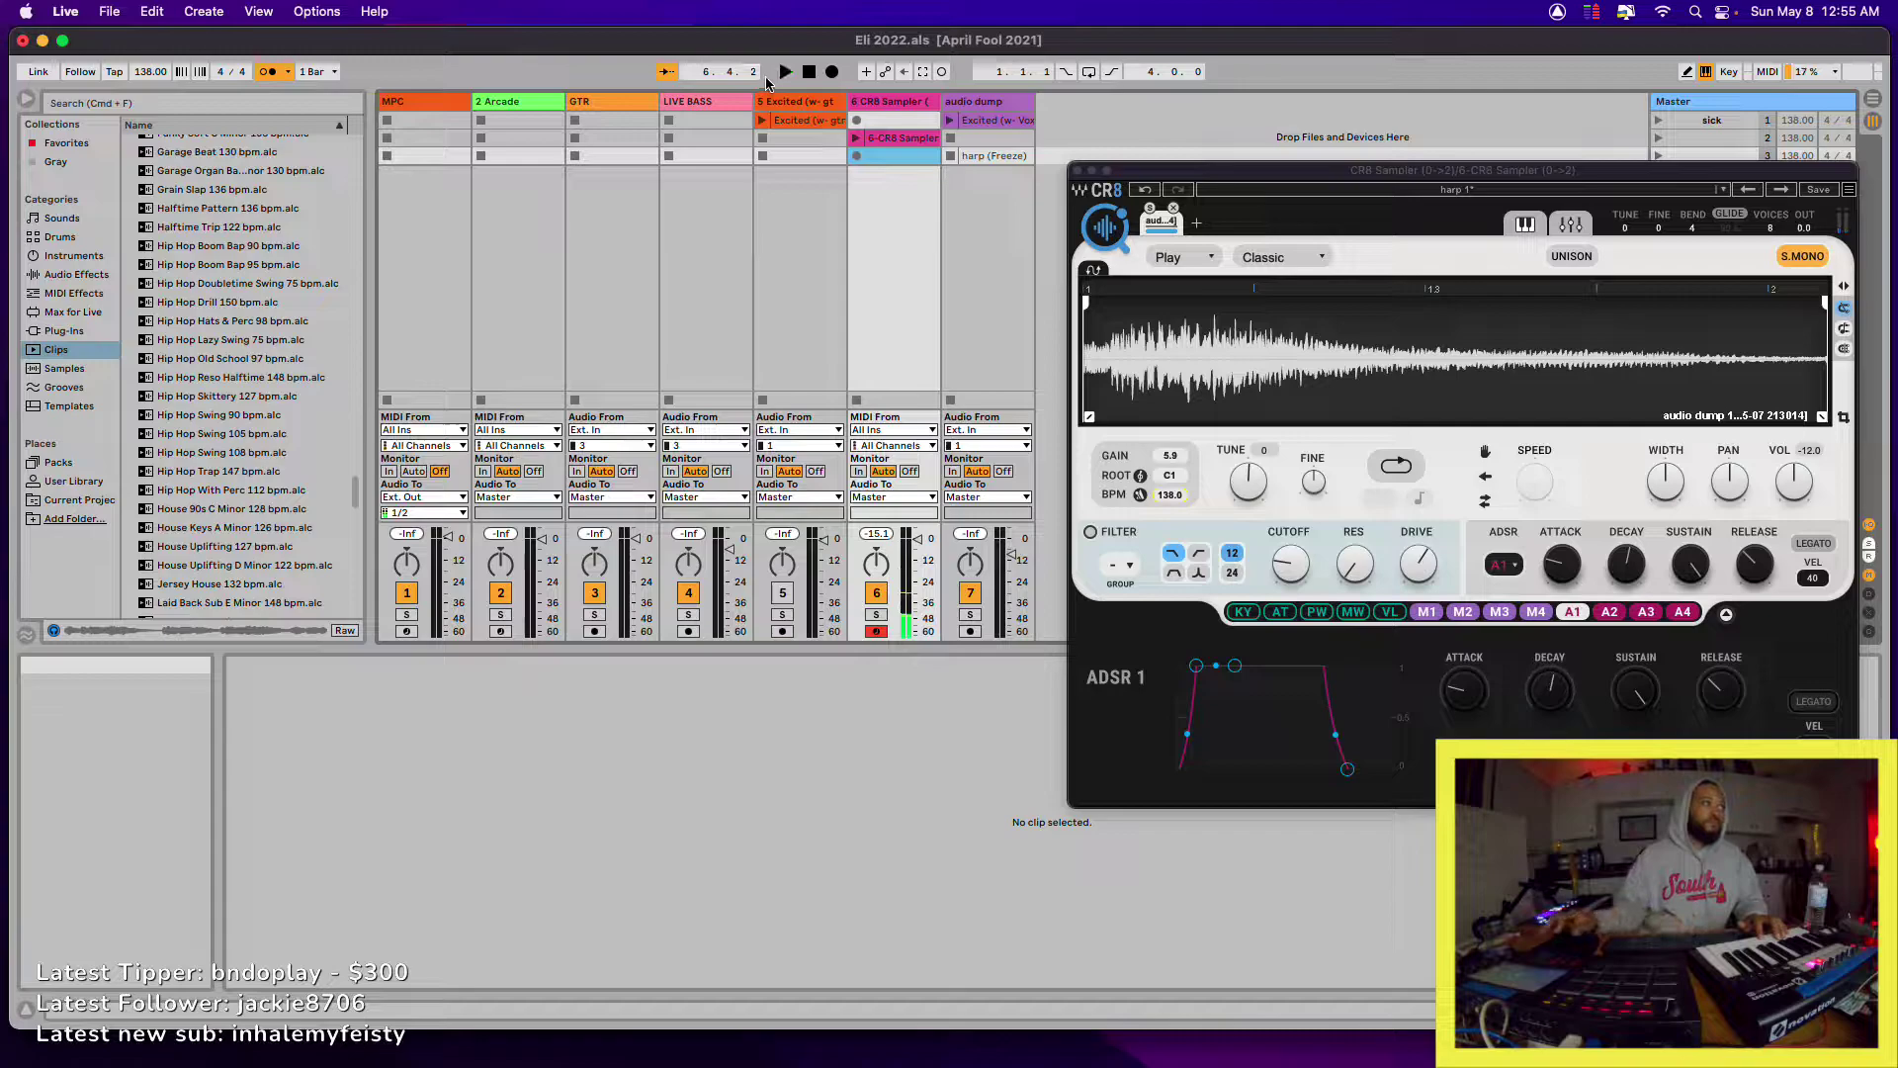
left_click(856, 156)
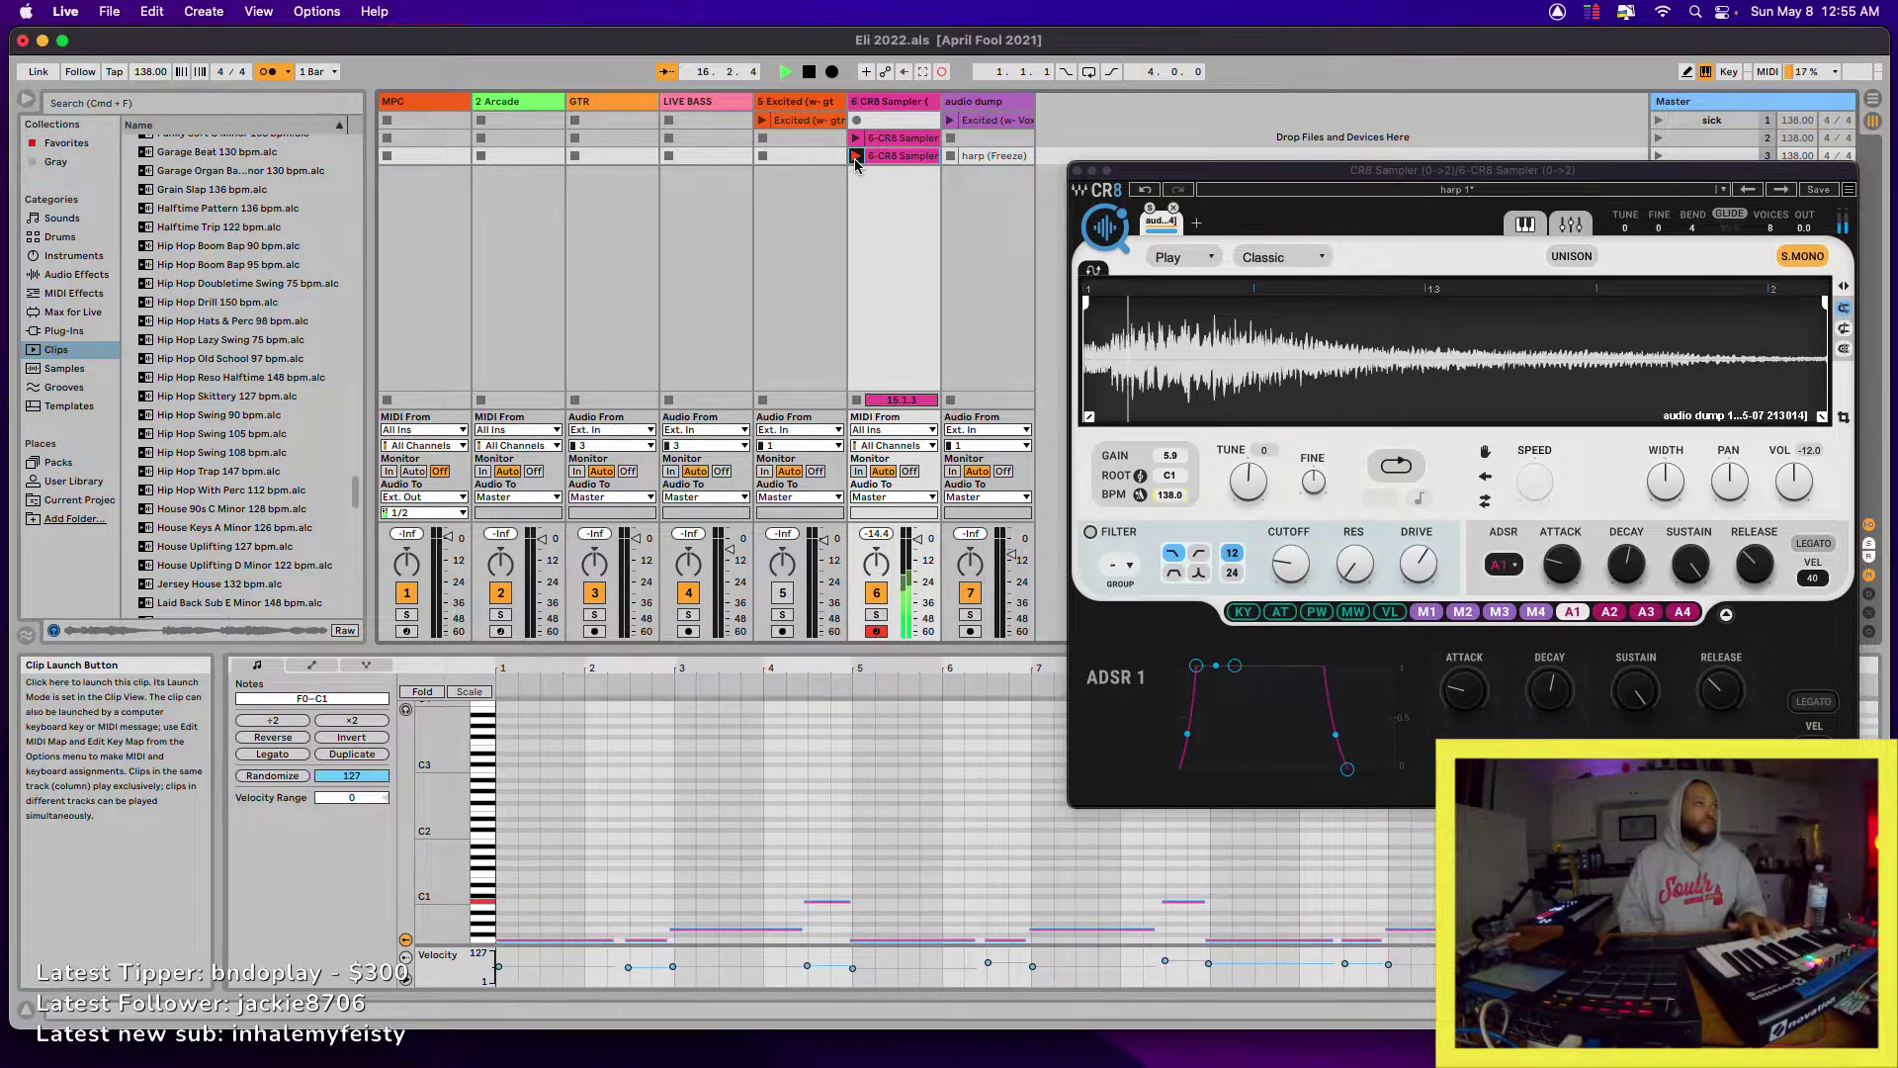
left_click(857, 156)
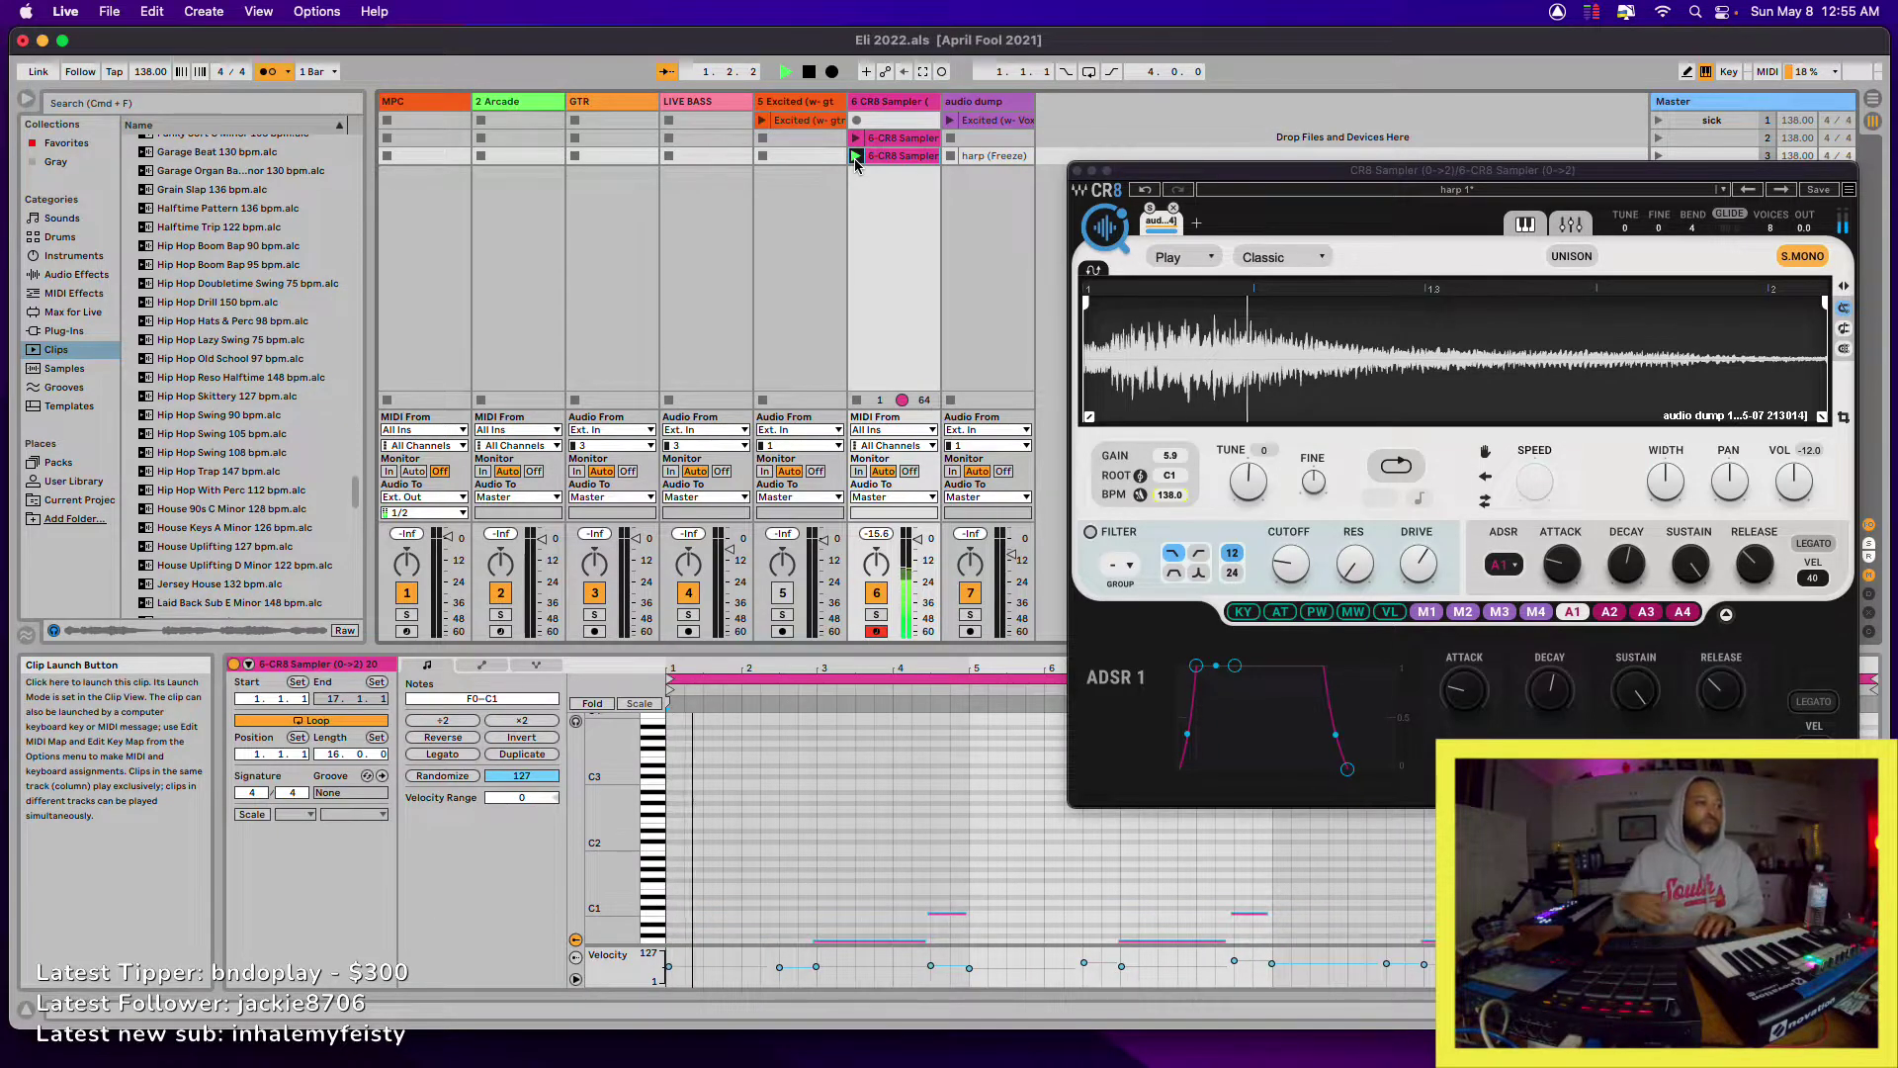
- Close the sampler window and quantize all notes in the newly recorded clip
left_click(1078, 171)
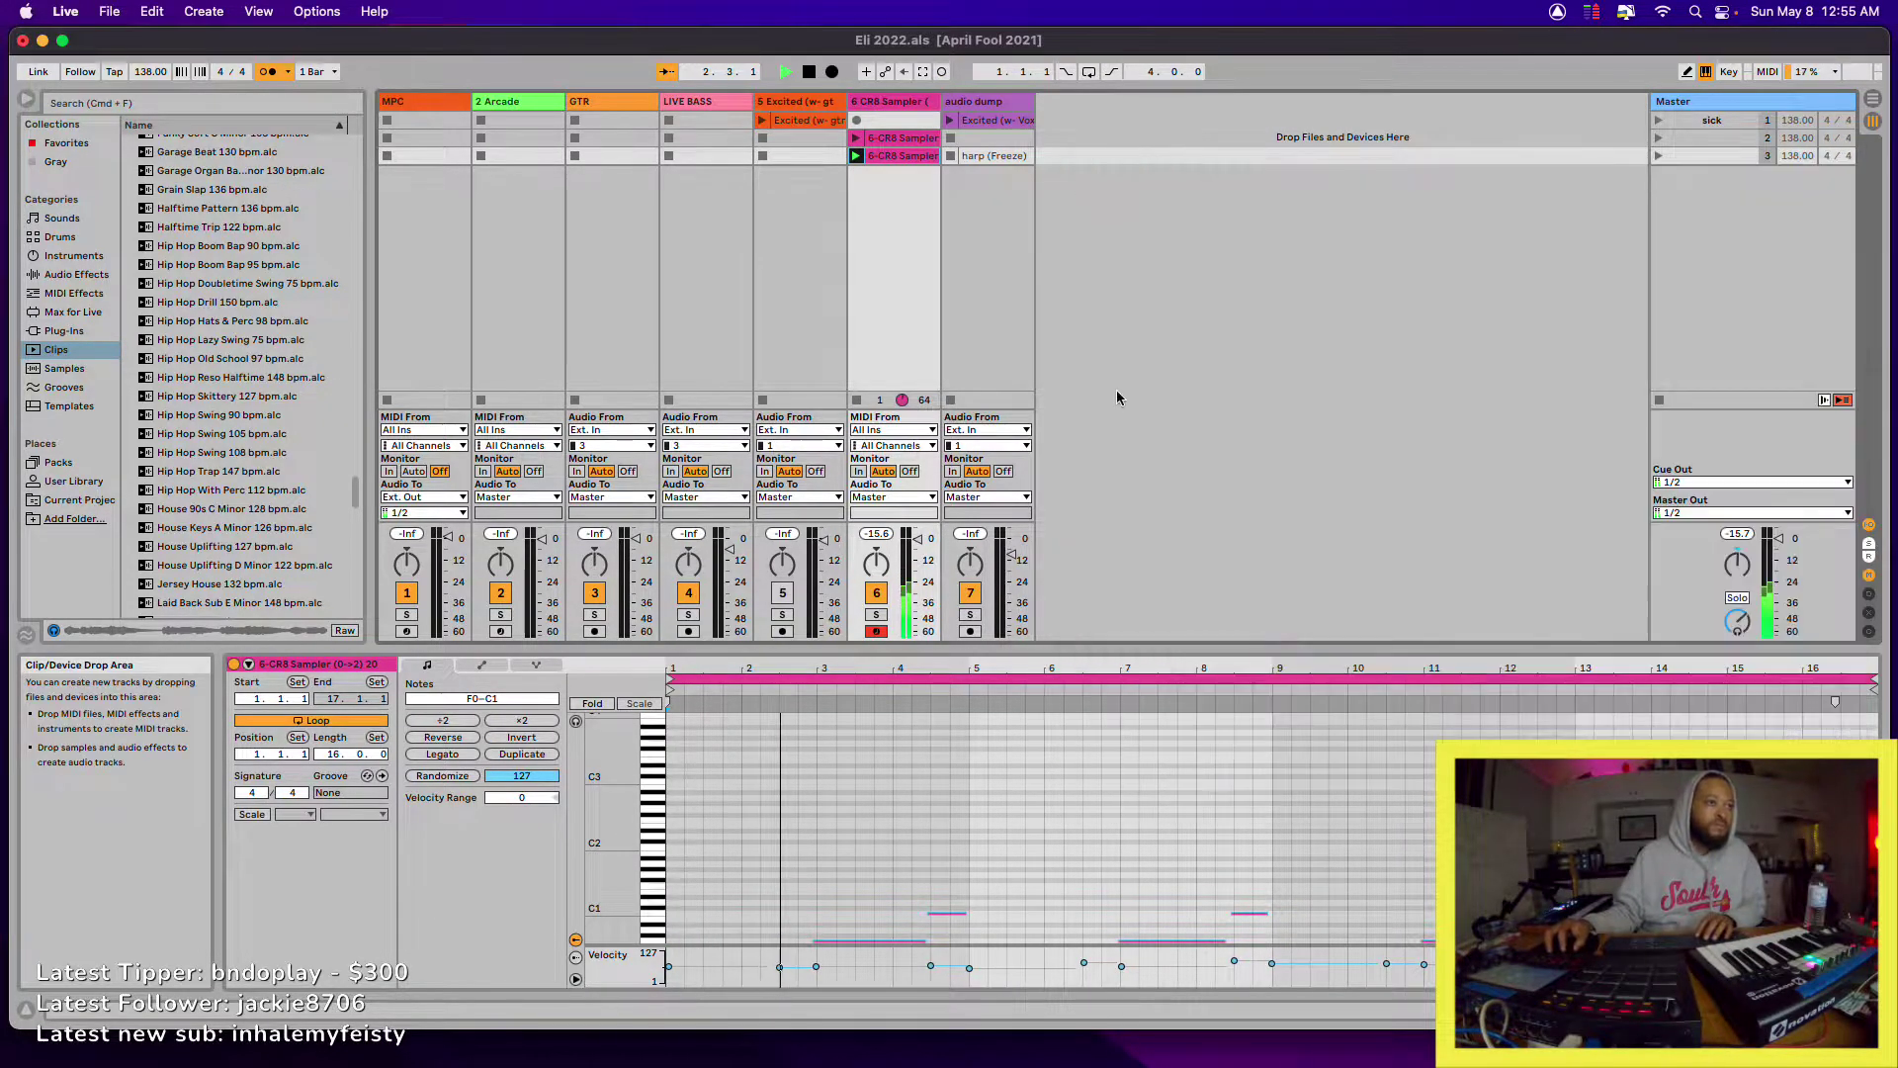
right_click(912, 791)
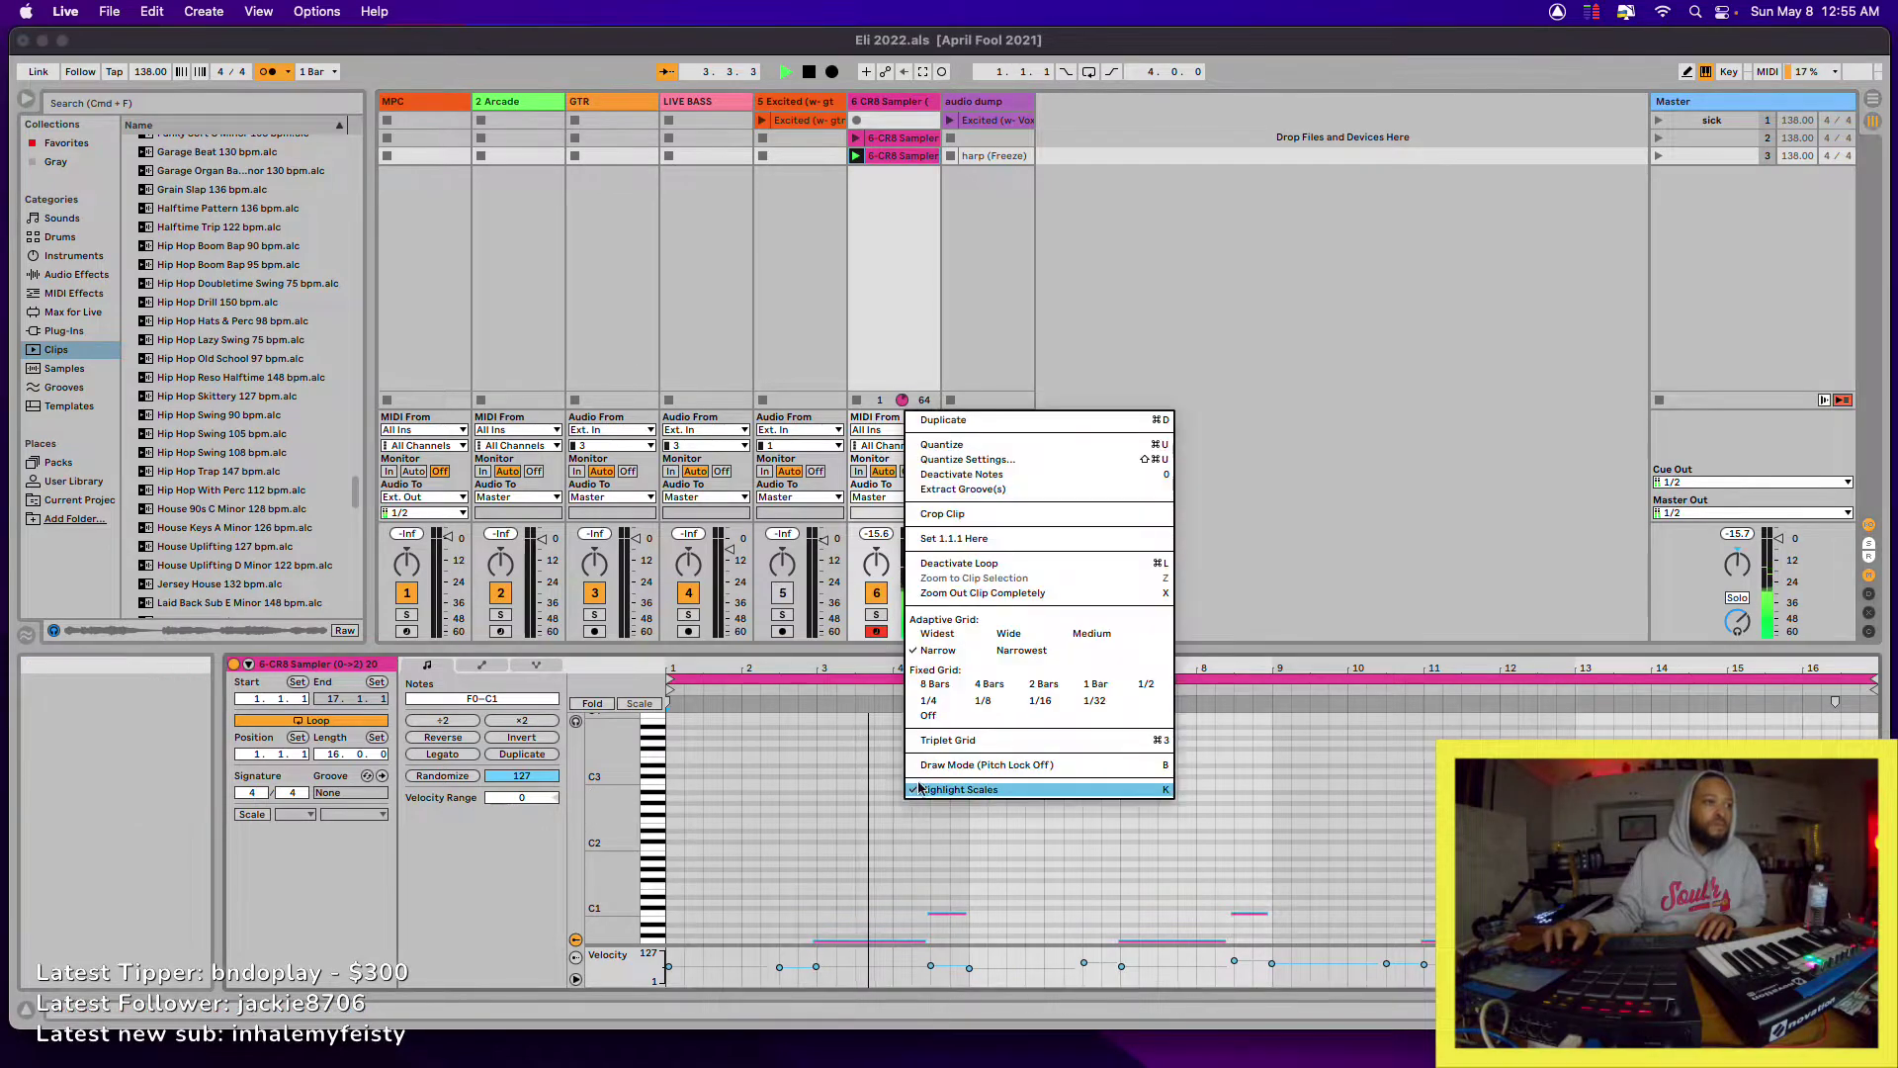
left_click(948, 445)
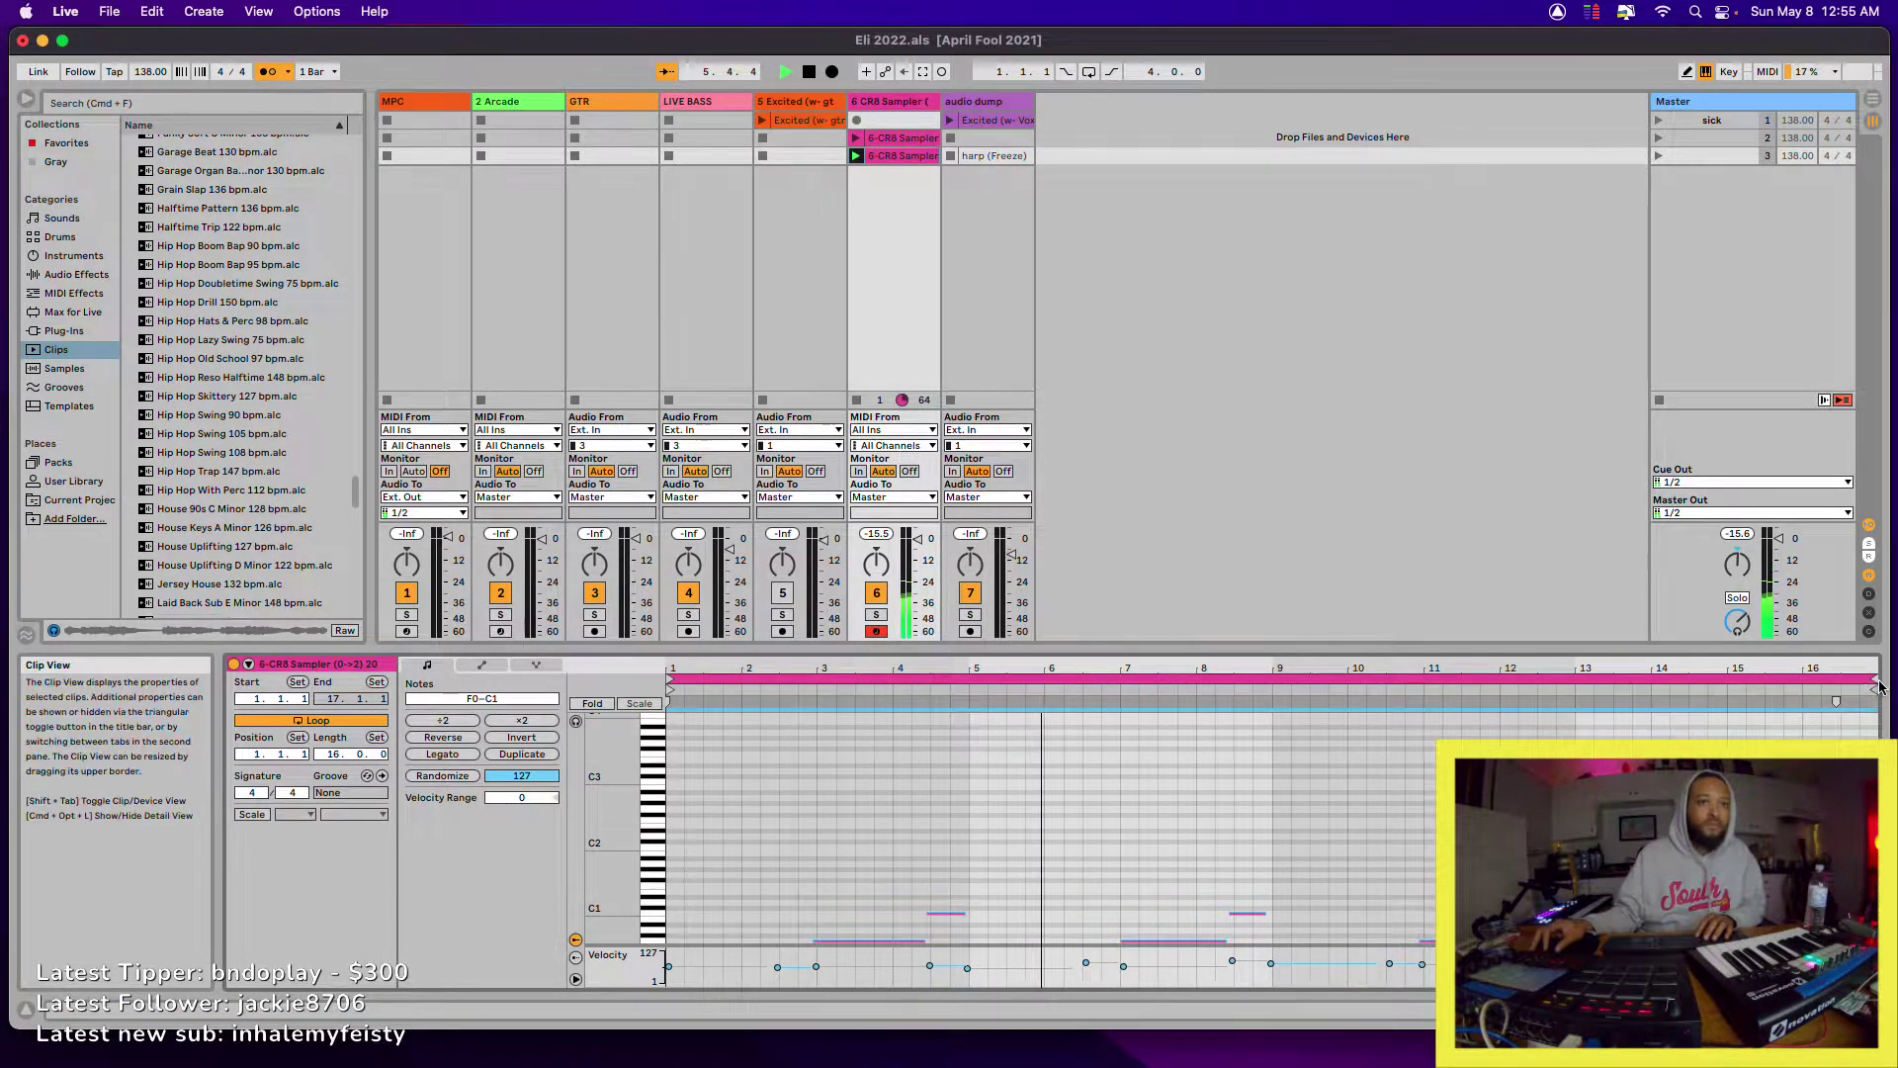
- Shorten the clip's loop to its first 4 bars and clear the time selection
left_click_drag(1874, 679, 969, 679)
scroll(946, 759, "down", 4)
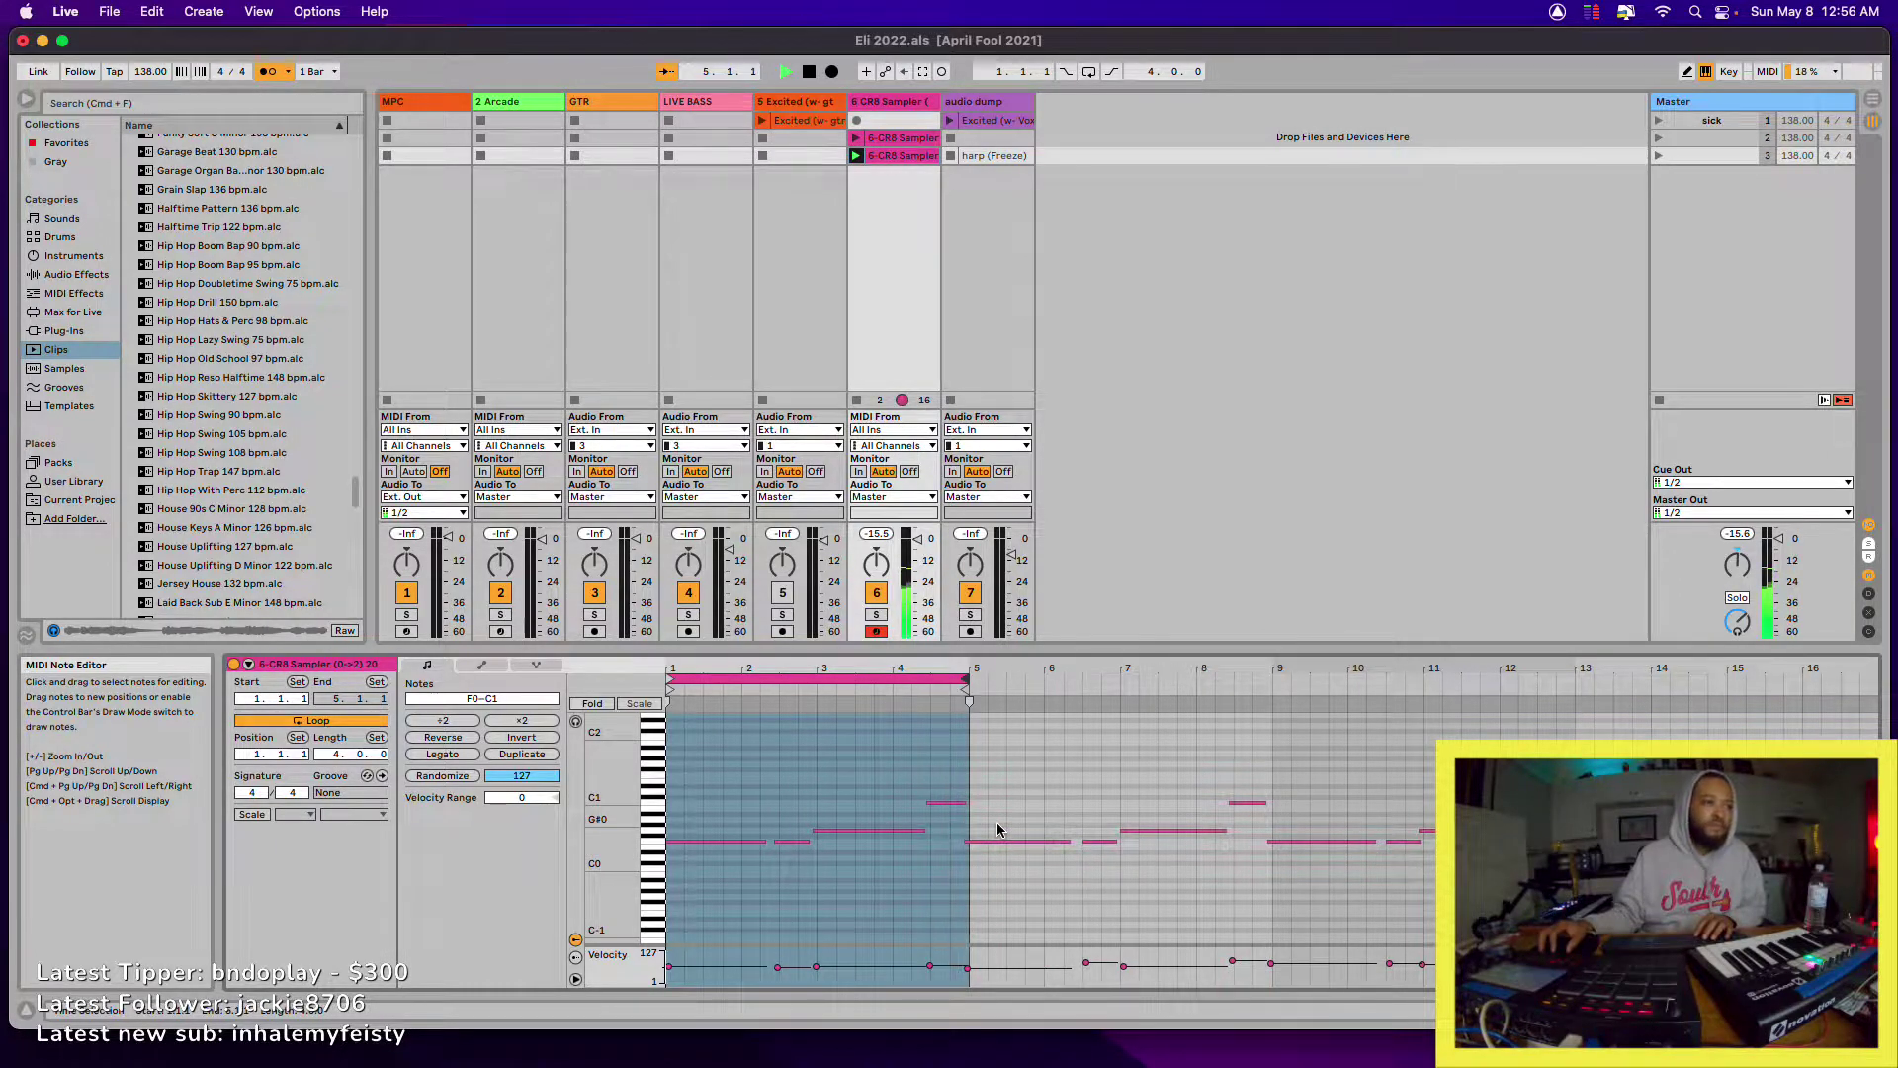
left_click(1005, 785)
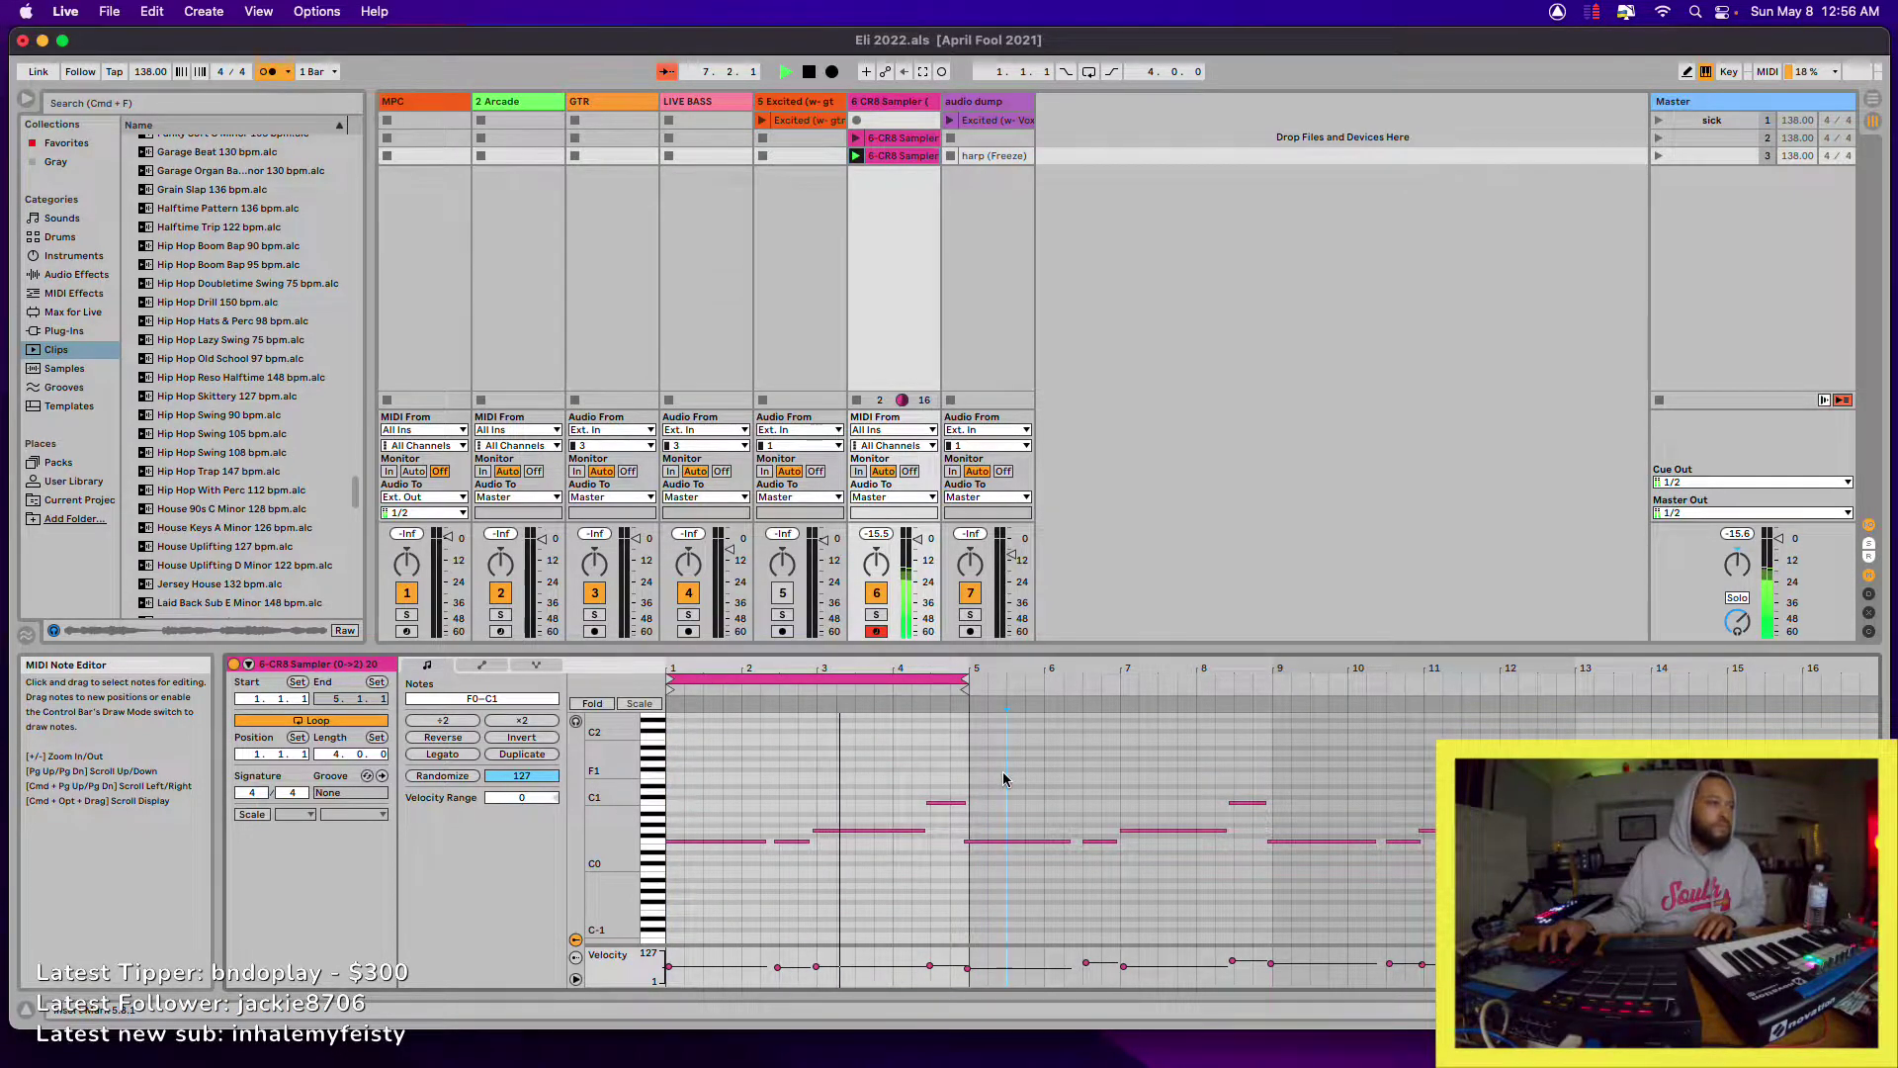
- Trim the start of the fifth note to just after bar 5 and the start of the third note to bar 3
left_click_drag(715, 668, 716, 737)
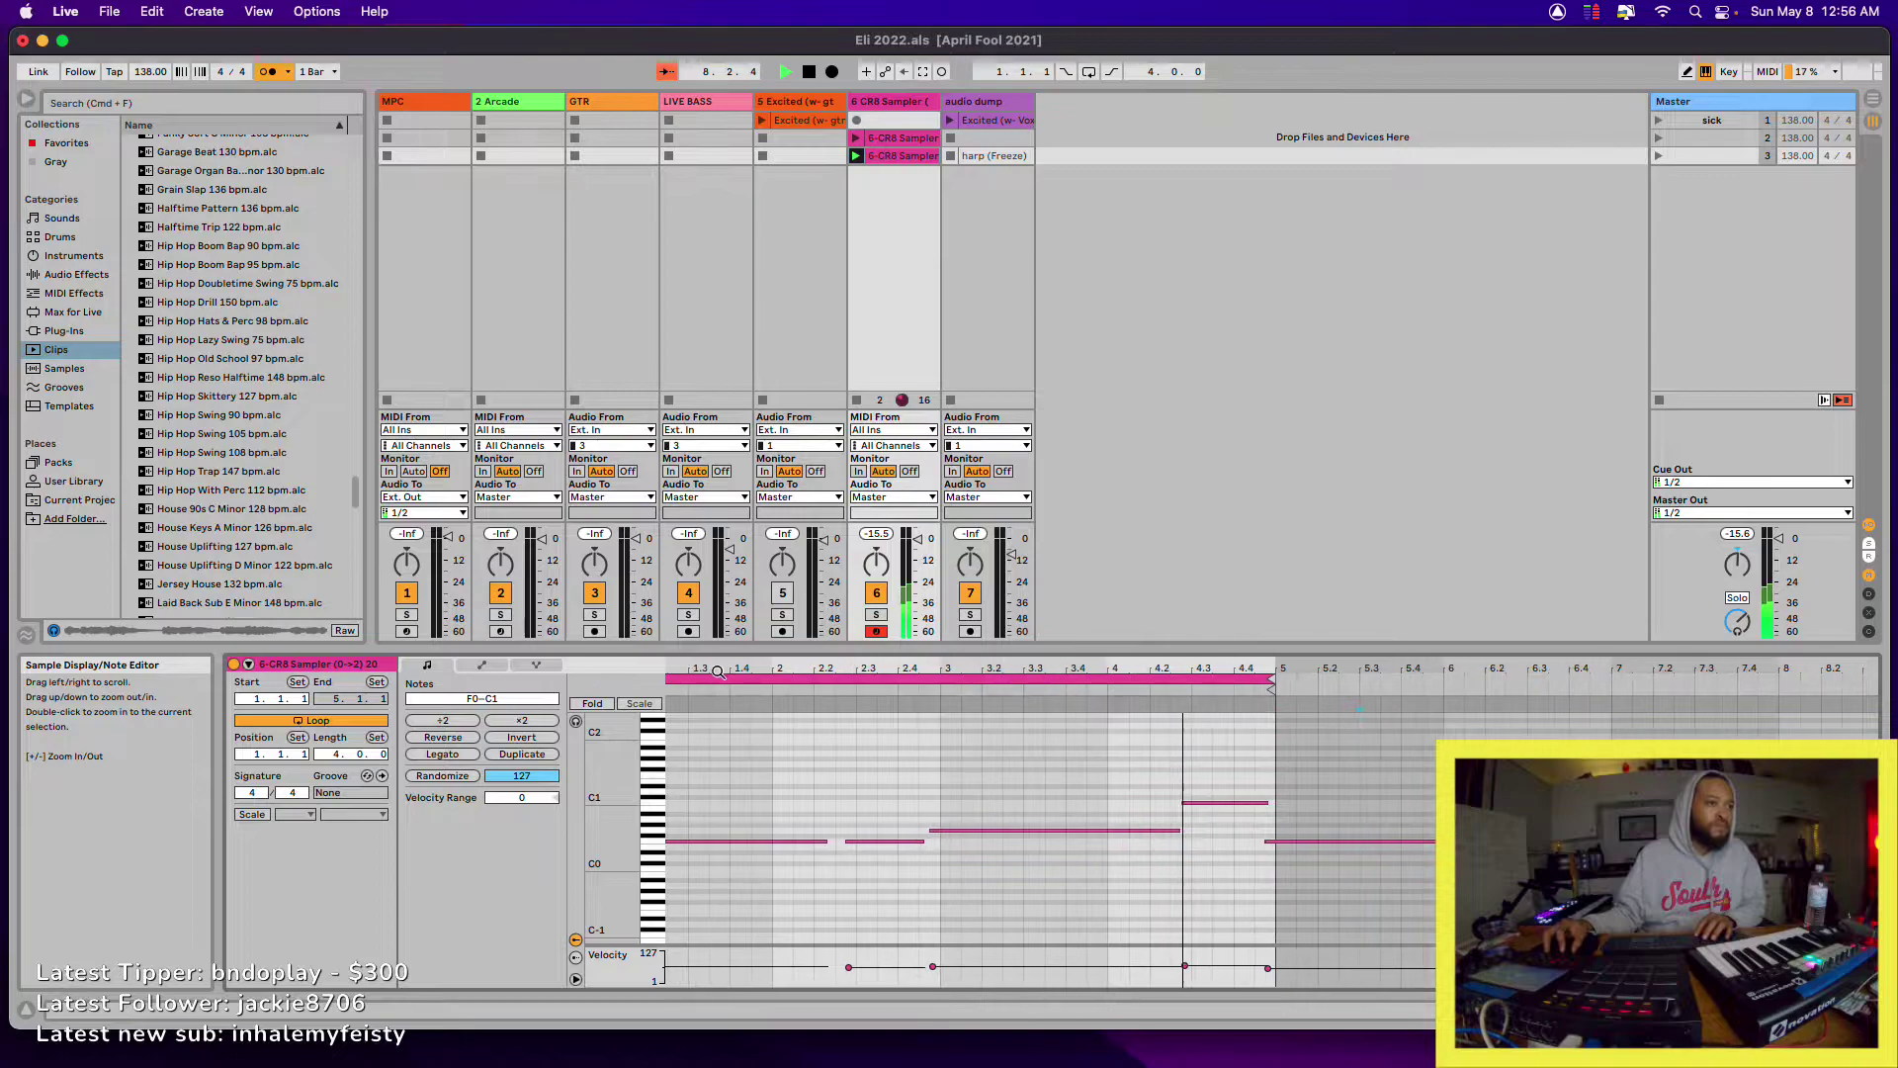
left_click_drag(1268, 842, 1288, 841)
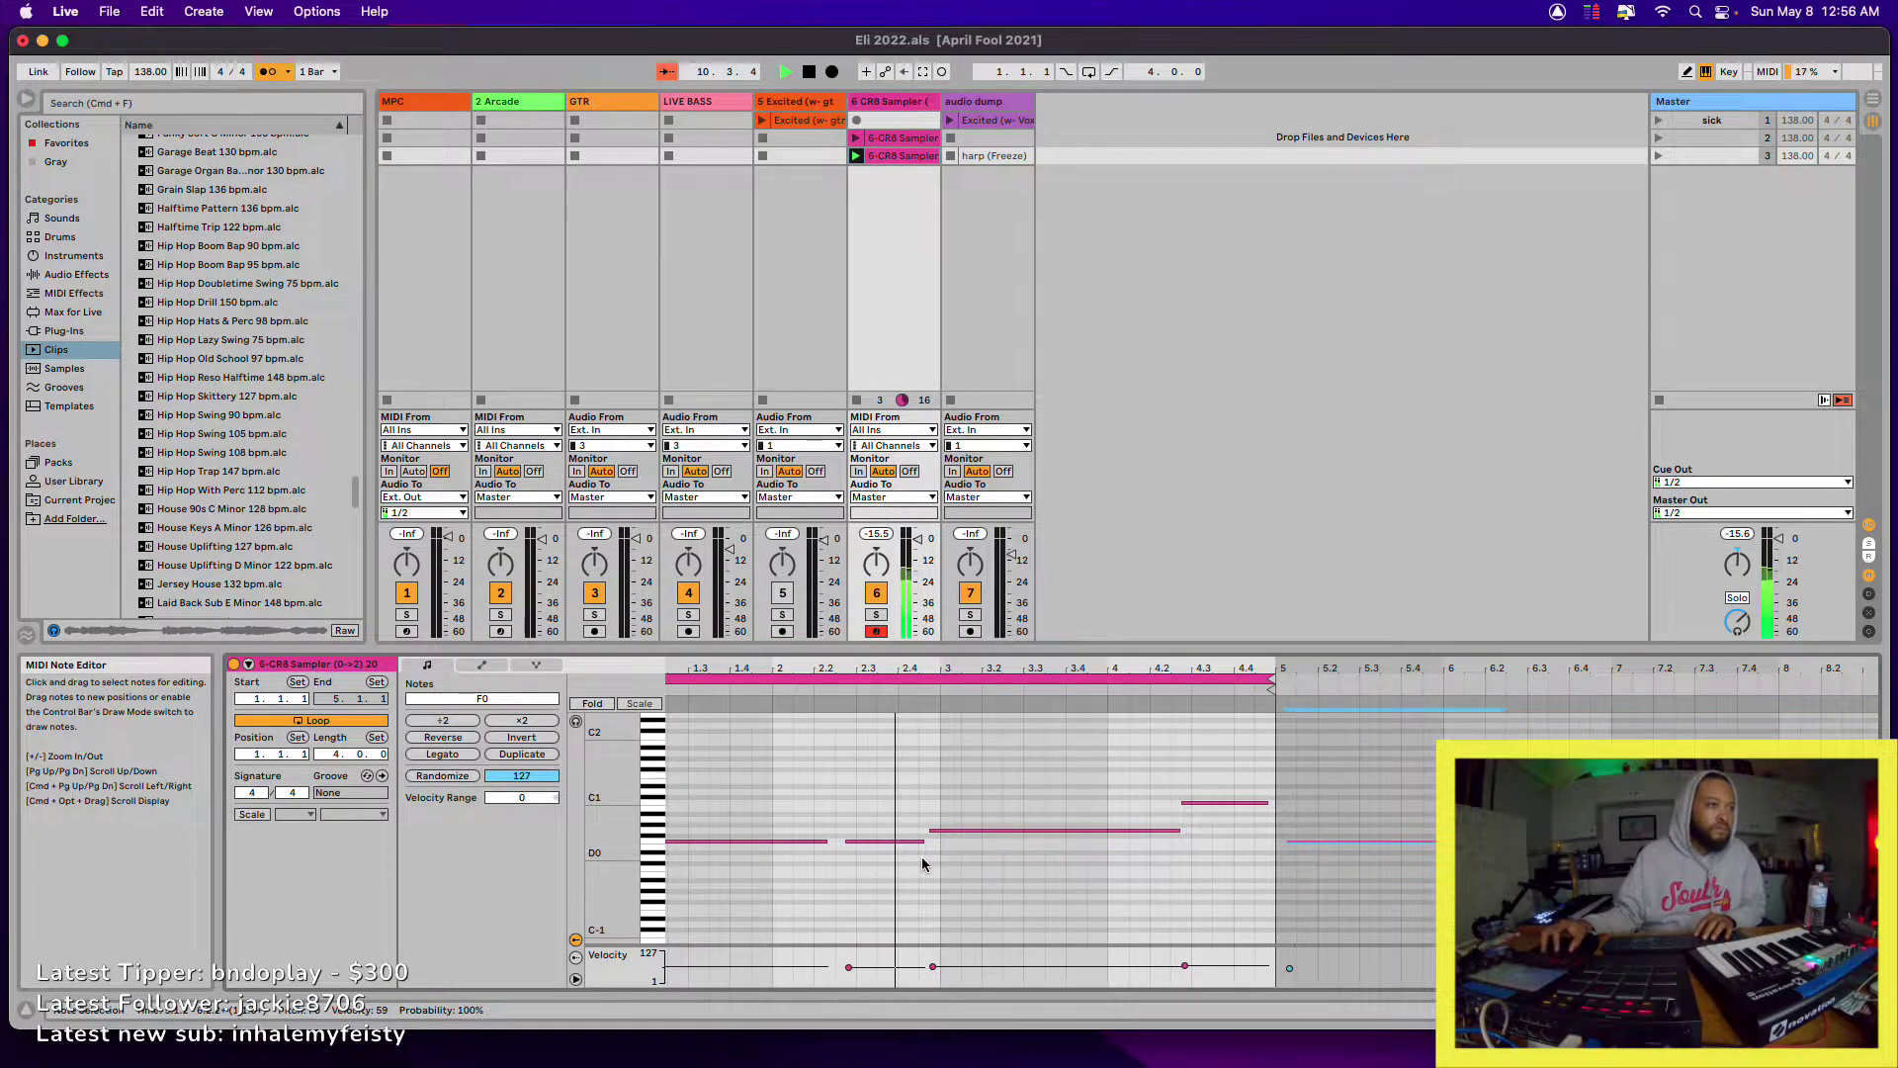
left_click_drag(931, 833, 939, 830)
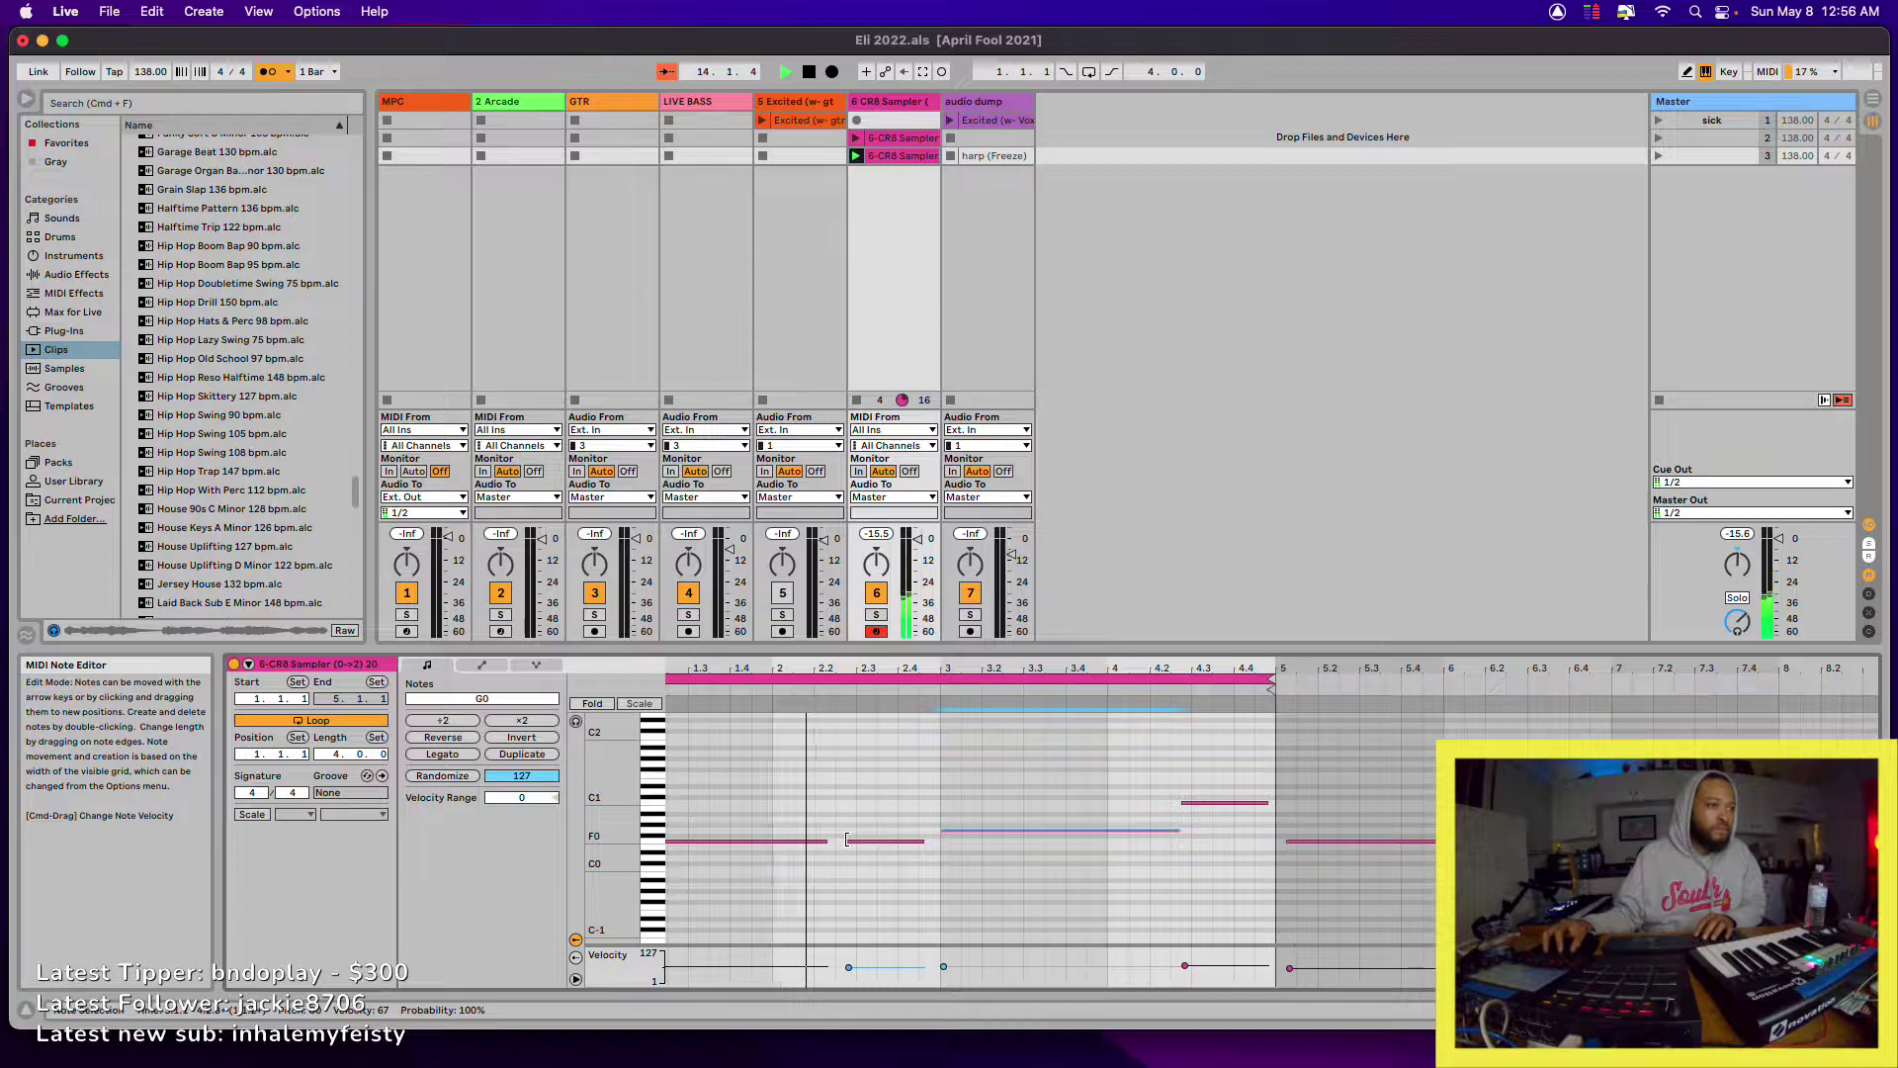
- Stretch the second F0 note so that it begins right after the first note and ends just before bar 3
left_click_drag(848, 840, 857, 839)
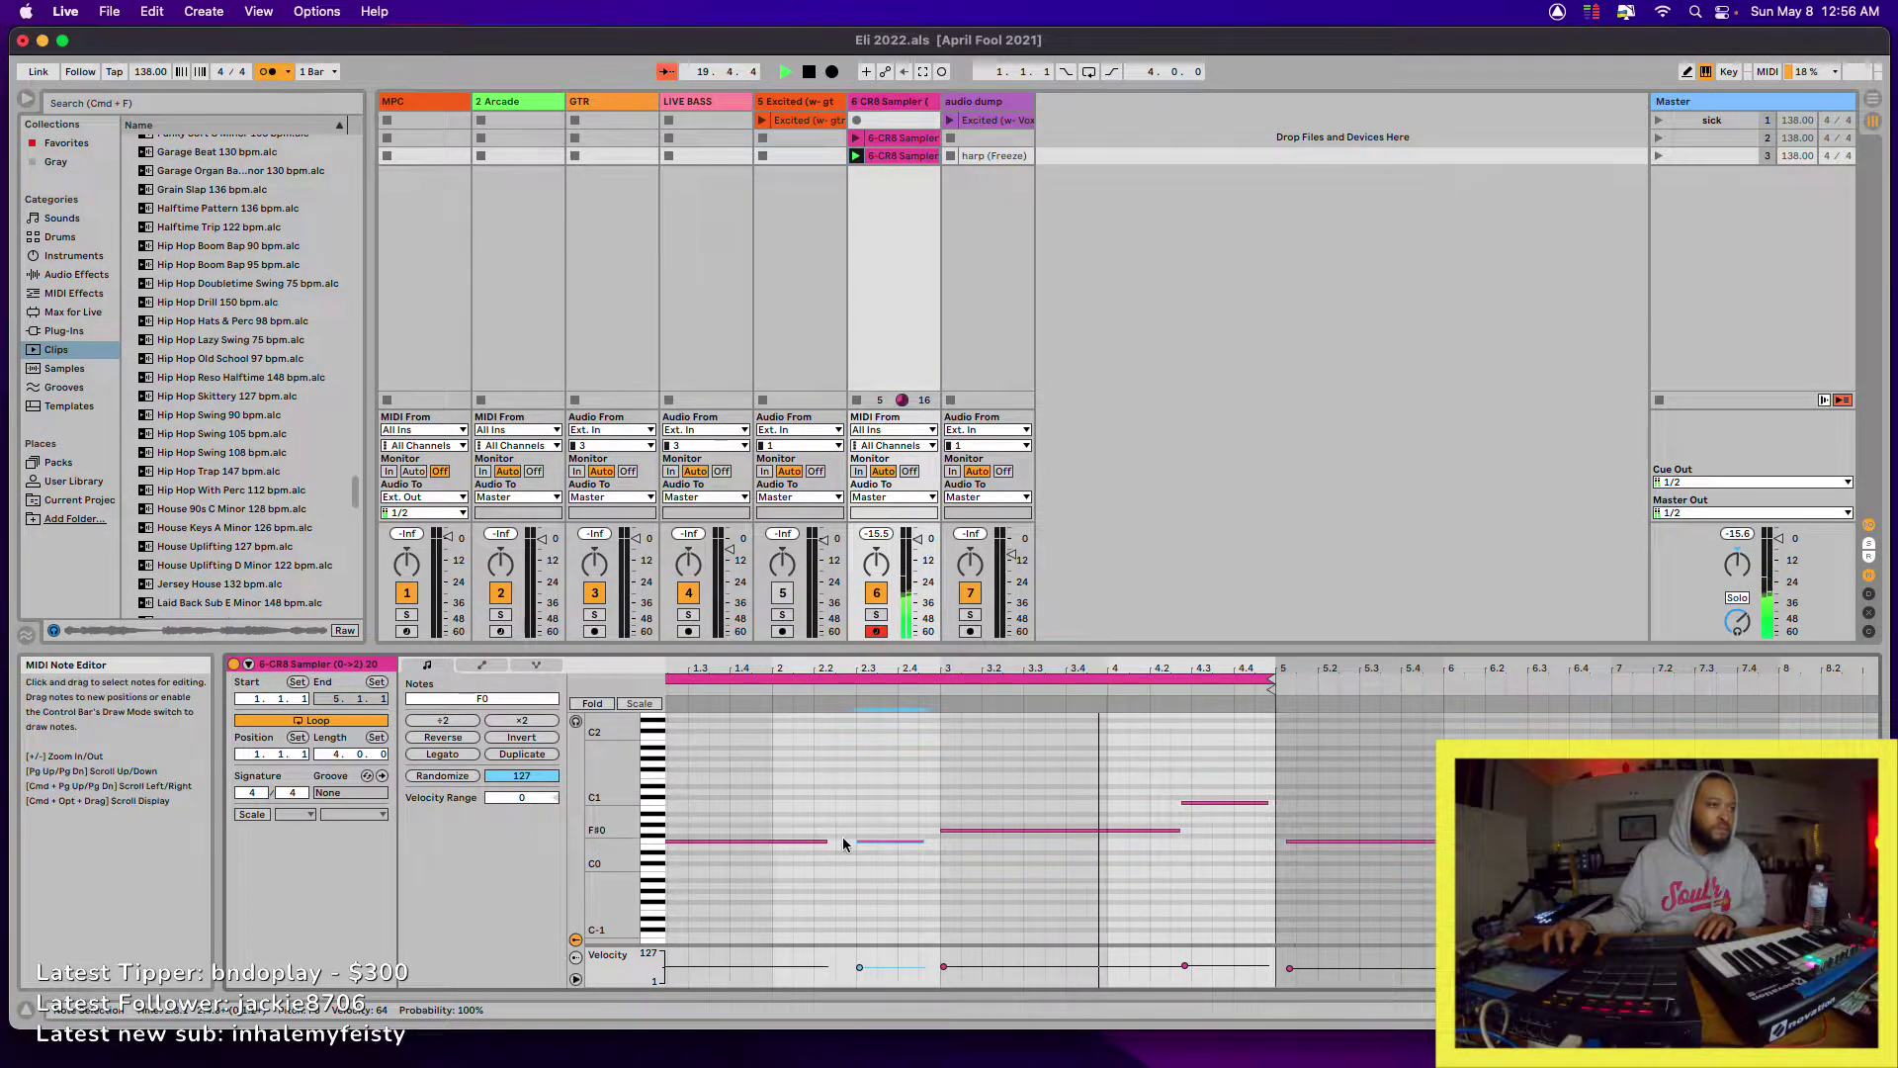
left_click_drag(859, 842, 836, 843)
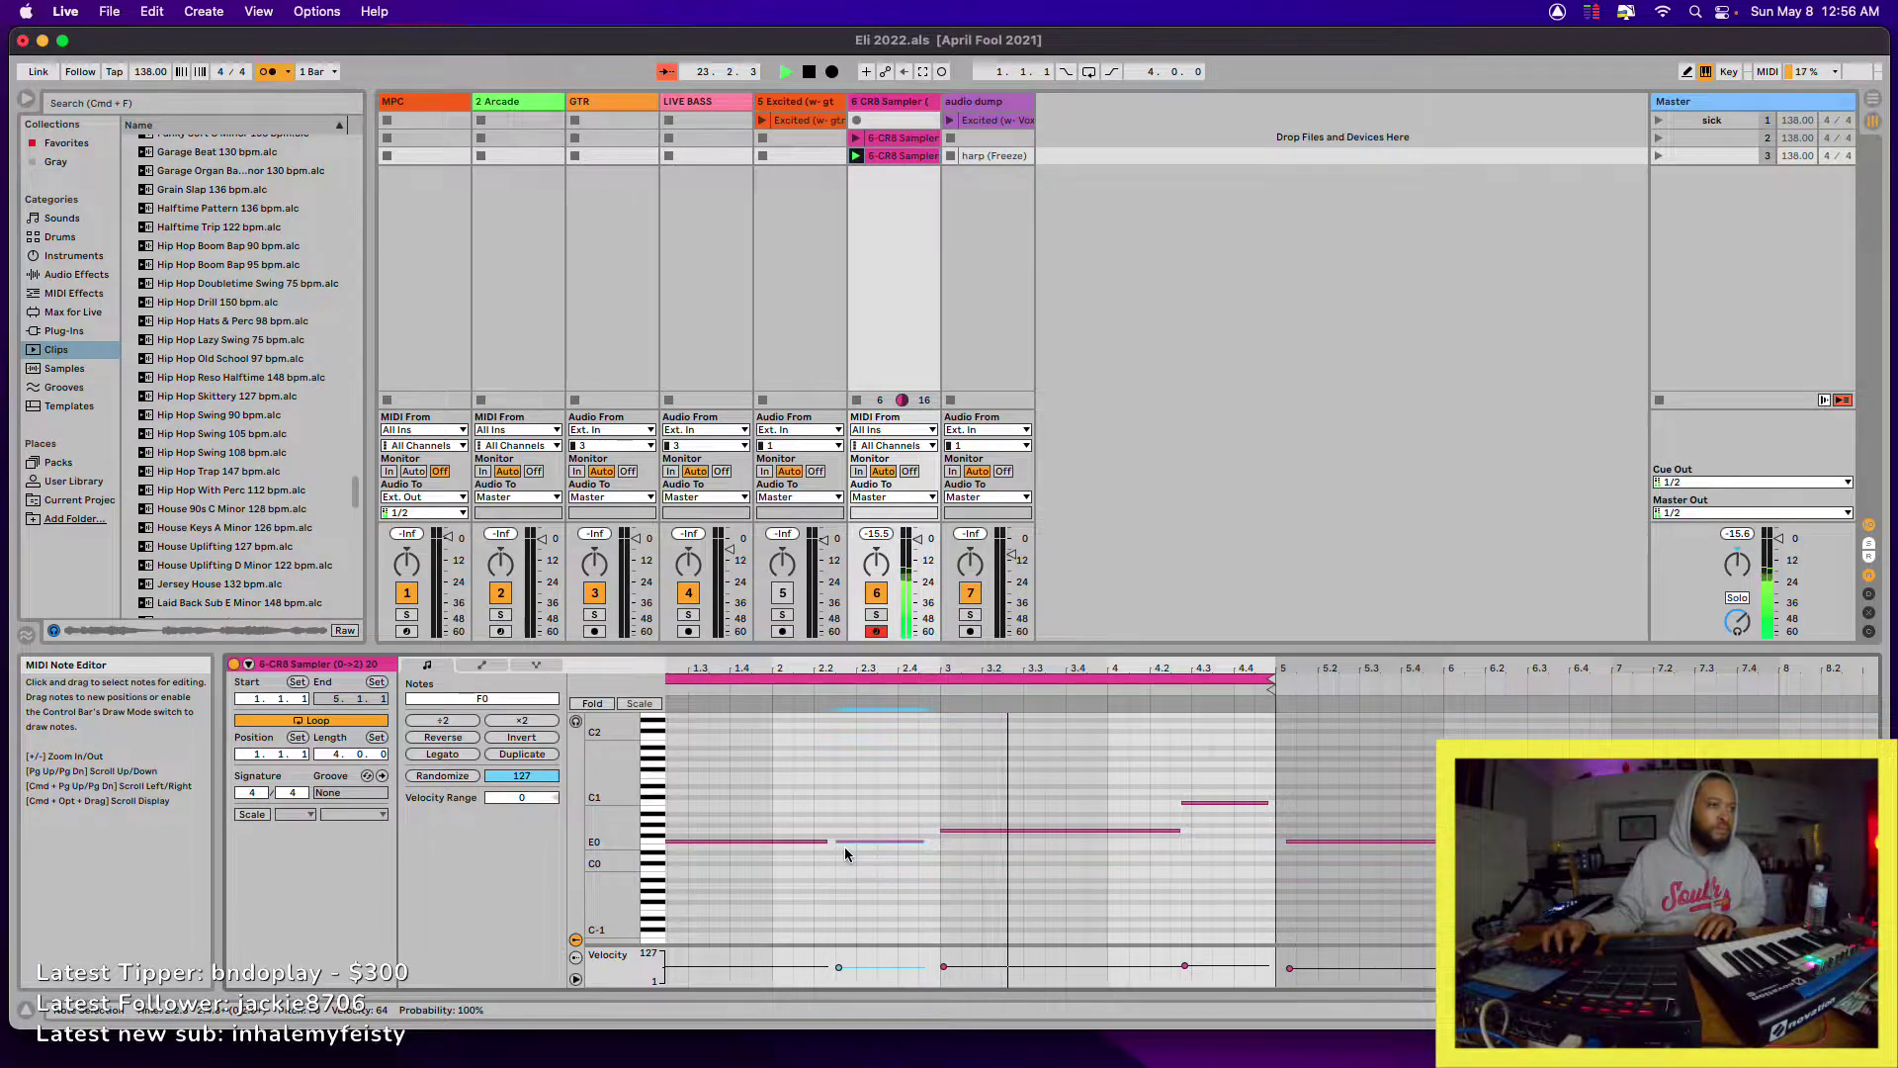
left_click_drag(924, 842, 930, 841)
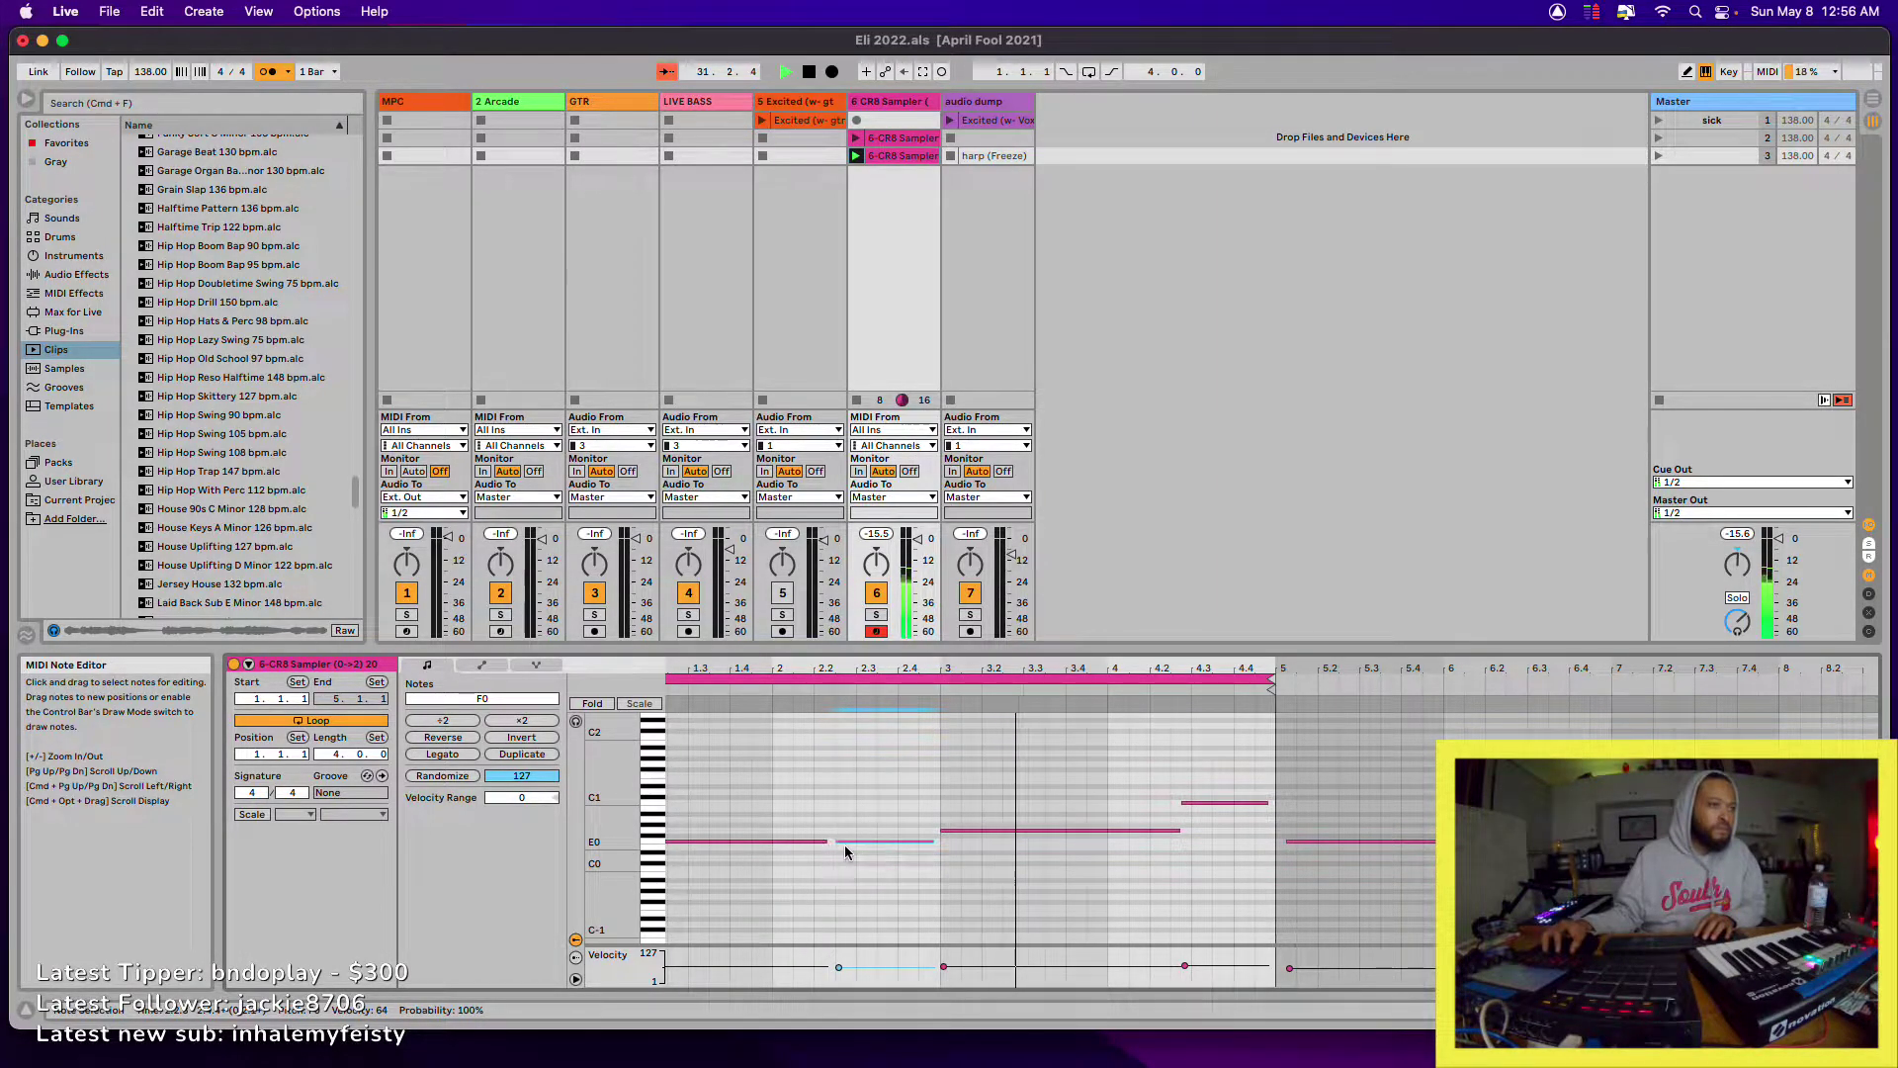
left_click_drag(836, 842, 834, 840)
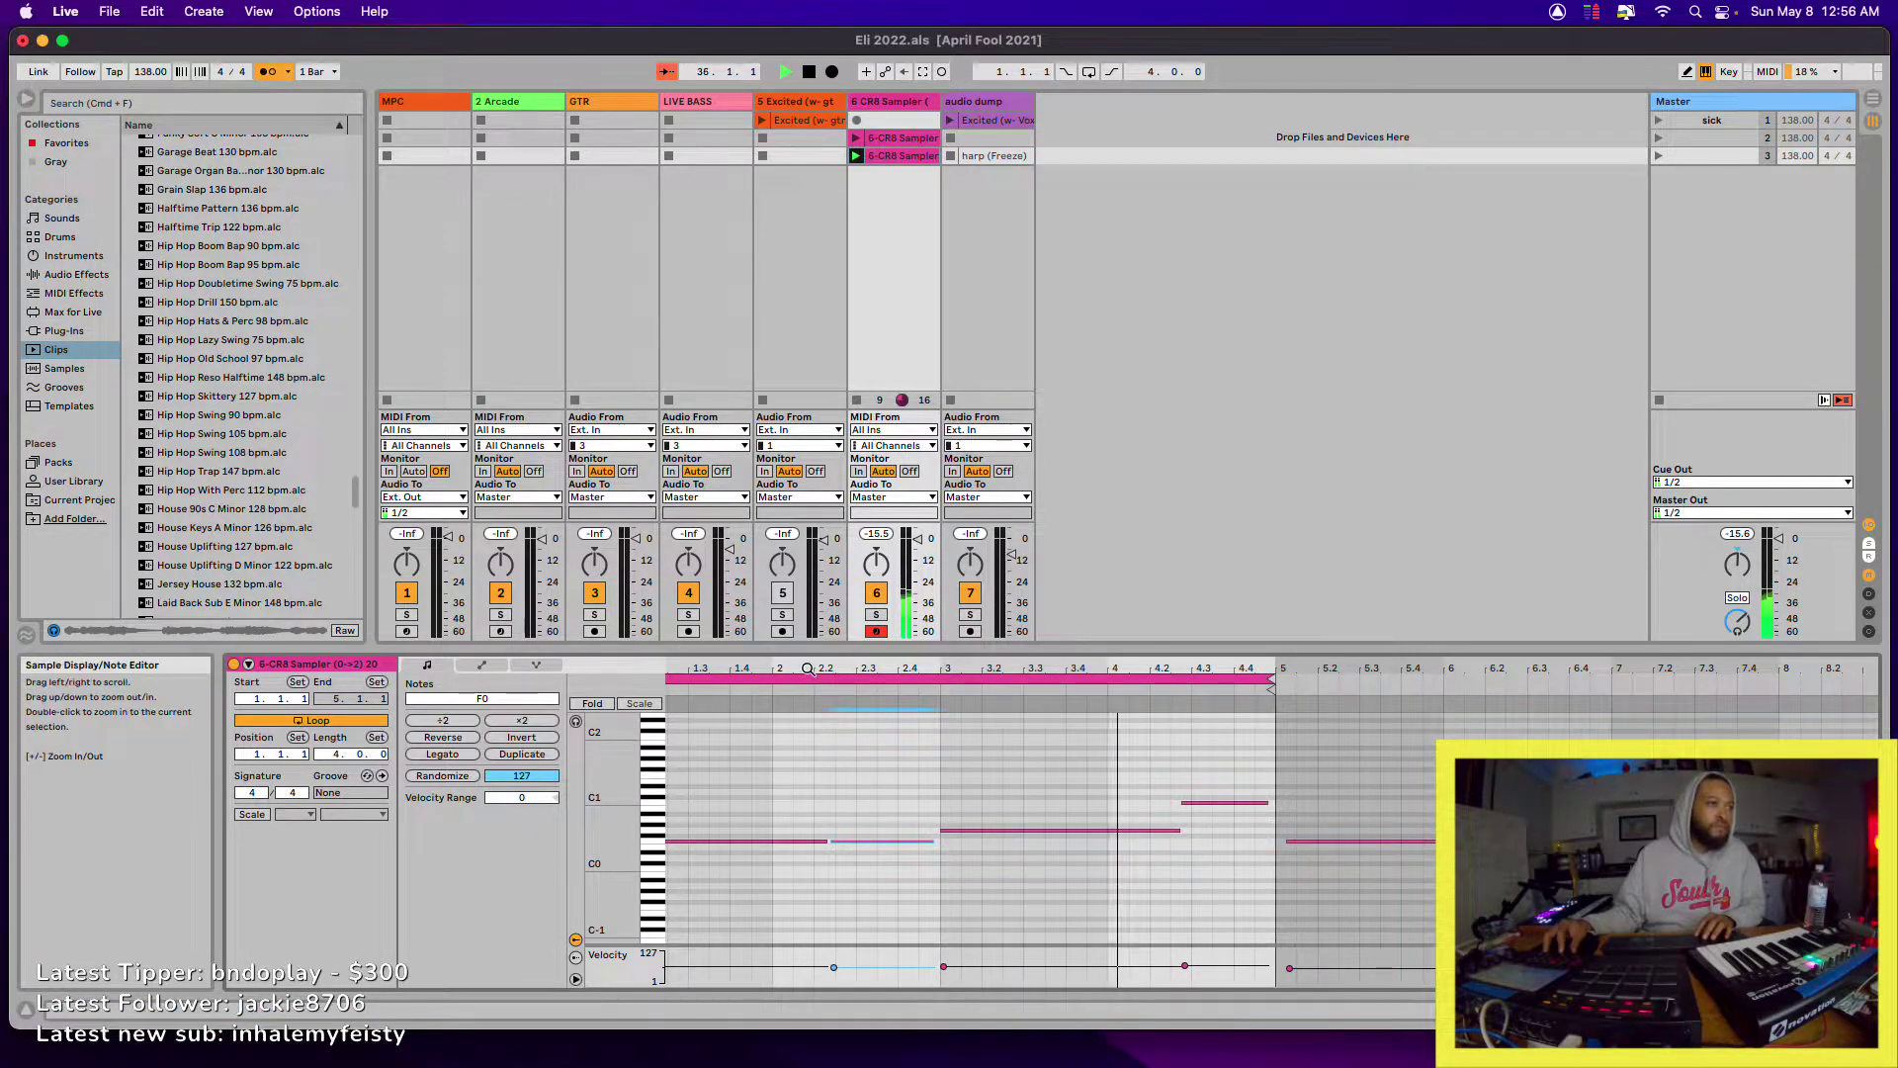
- Enlarge the note editor and fine-tune the second note's start to slightly later, between 2.2.2 and 2.2.3
left_click_drag(809, 651, 809, 518)
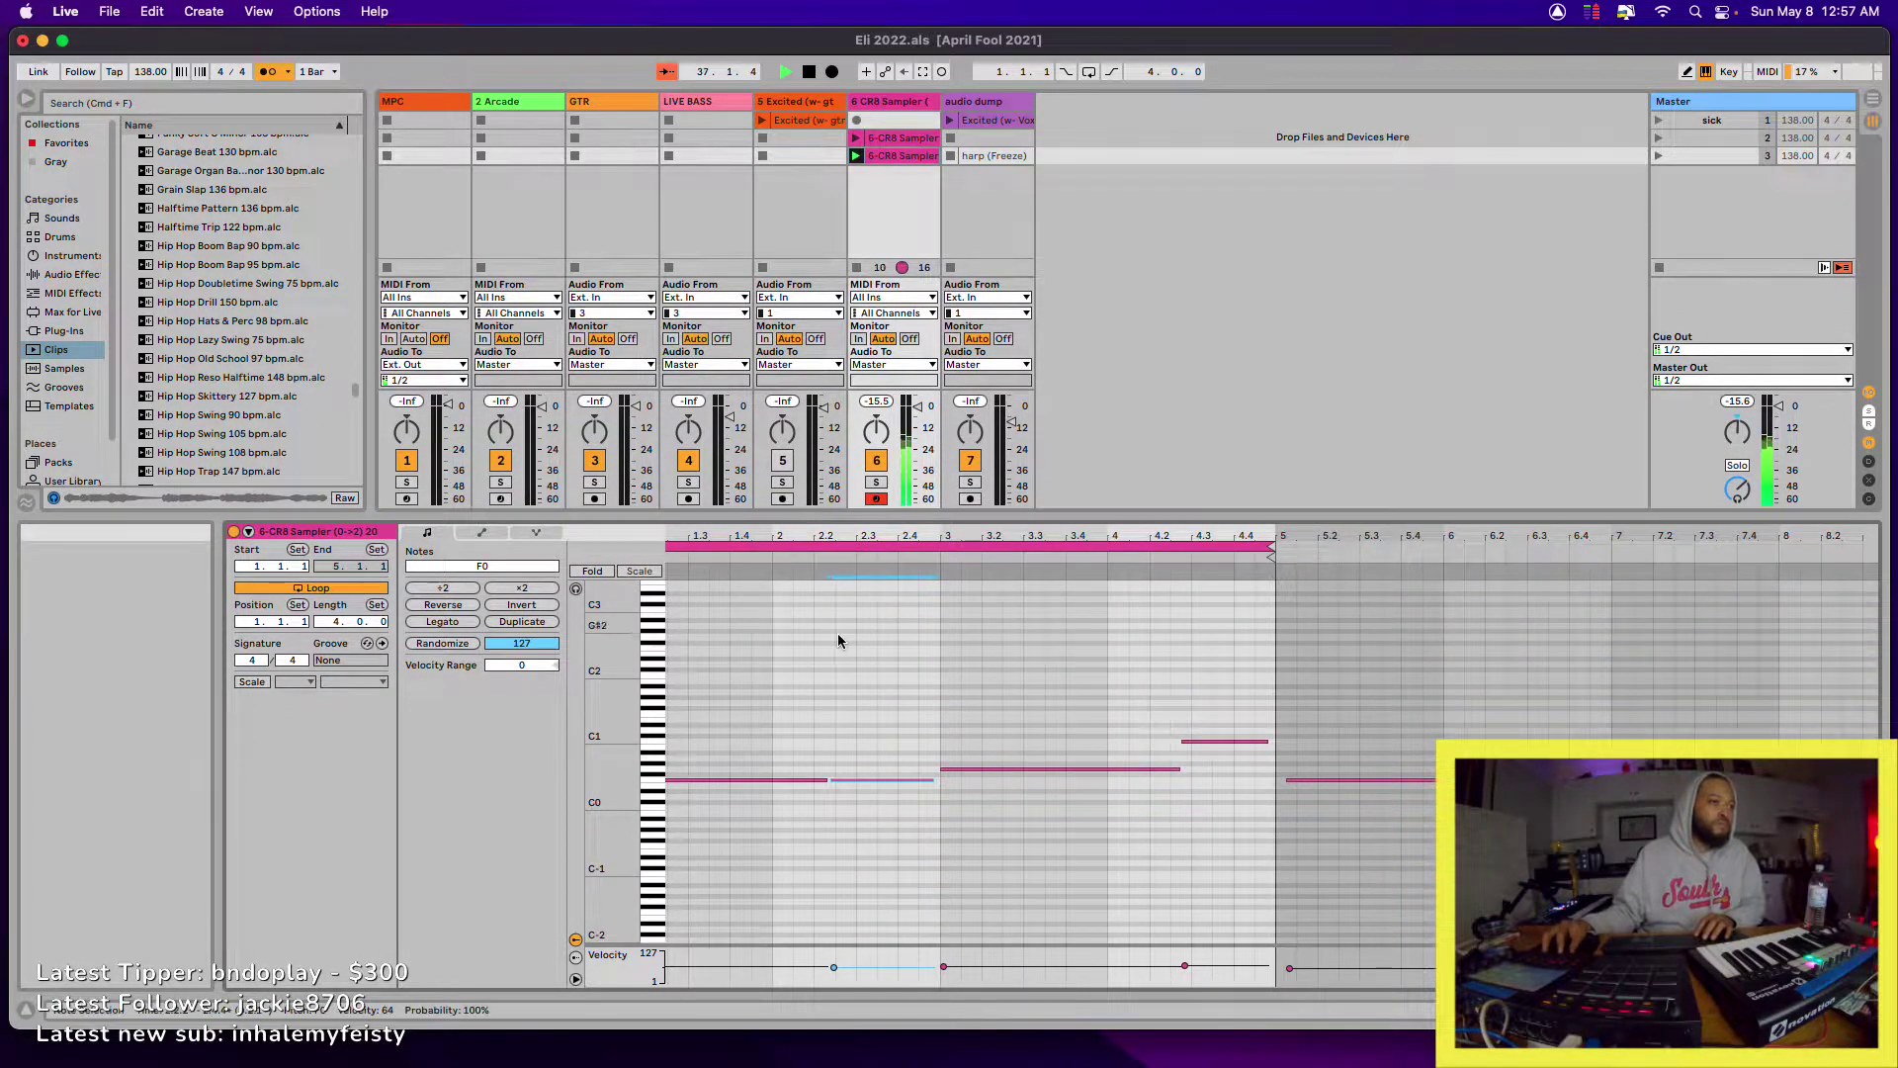
left_click(838, 638)
left_click_drag(823, 540, 823, 641)
left_click(1062, 780)
left_click_drag(1060, 780, 1068, 781)
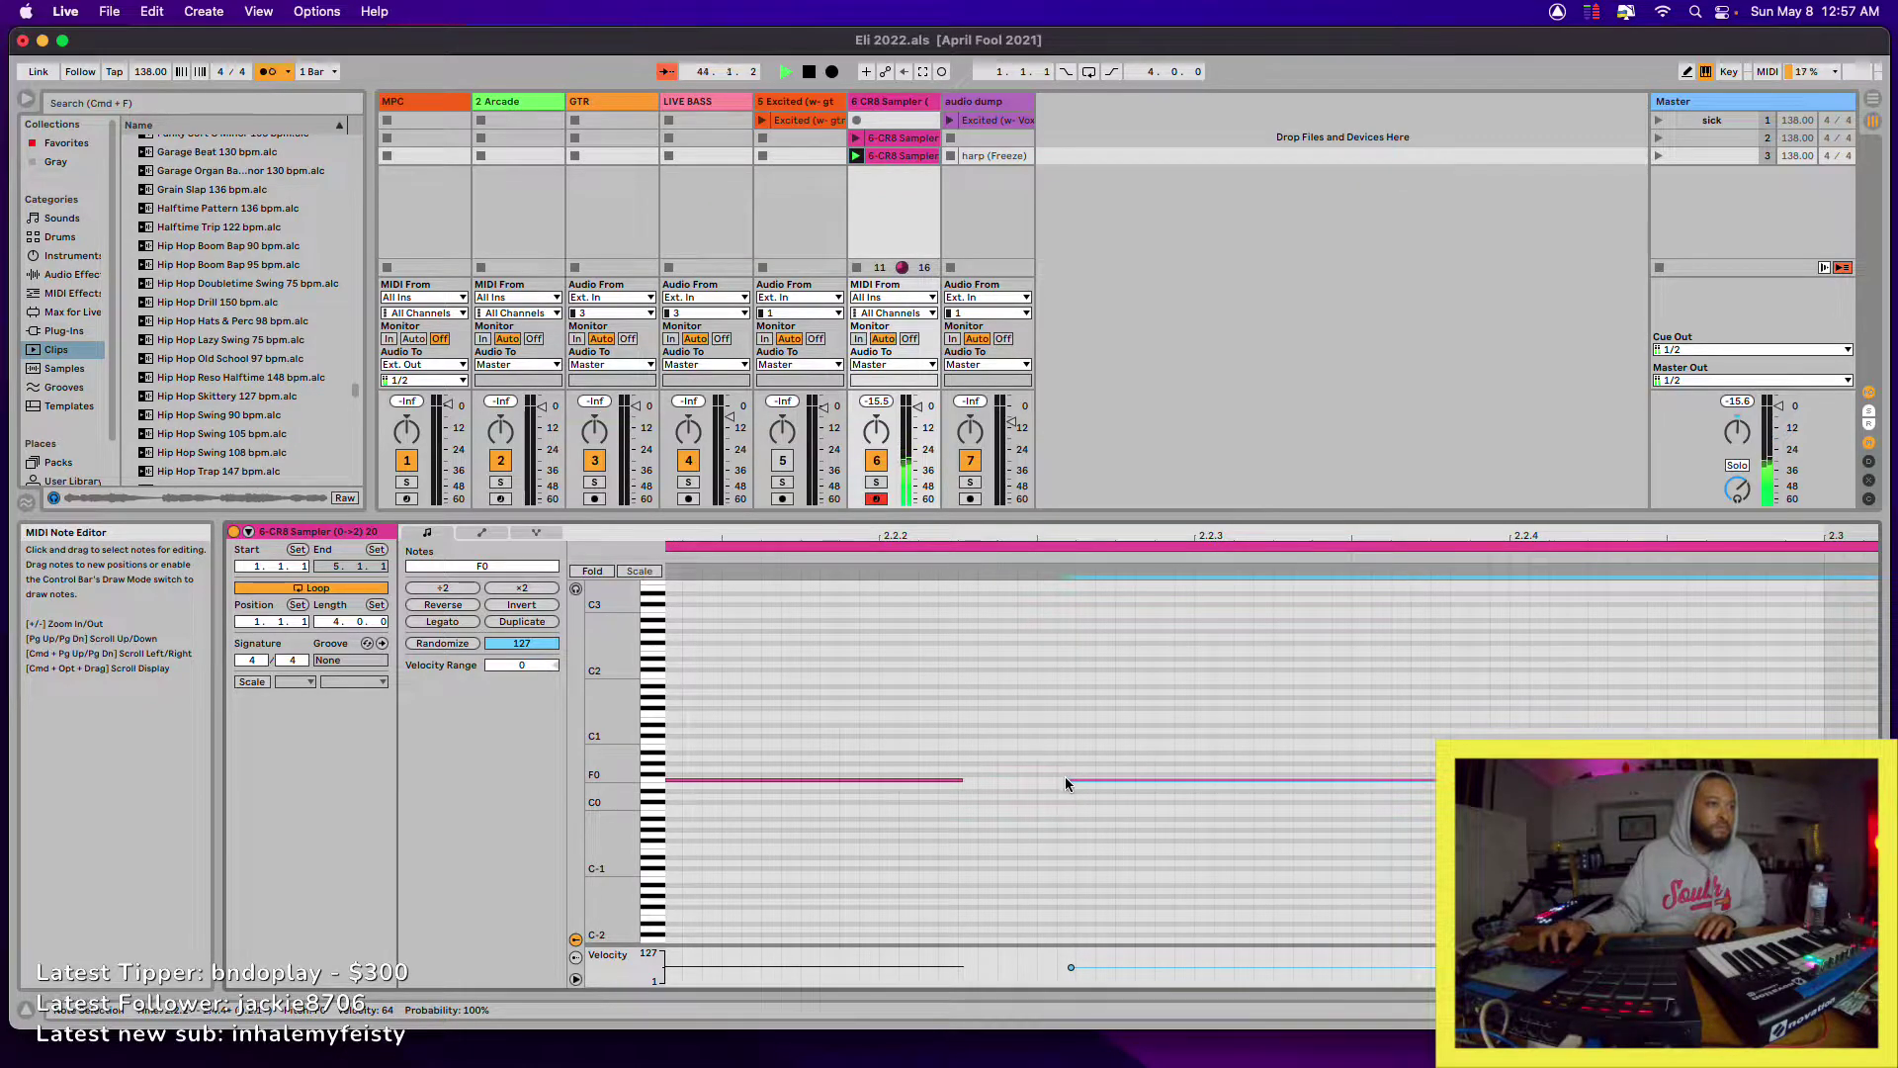
left_click(1070, 780)
left_click_drag(1029, 535, 1029, 529)
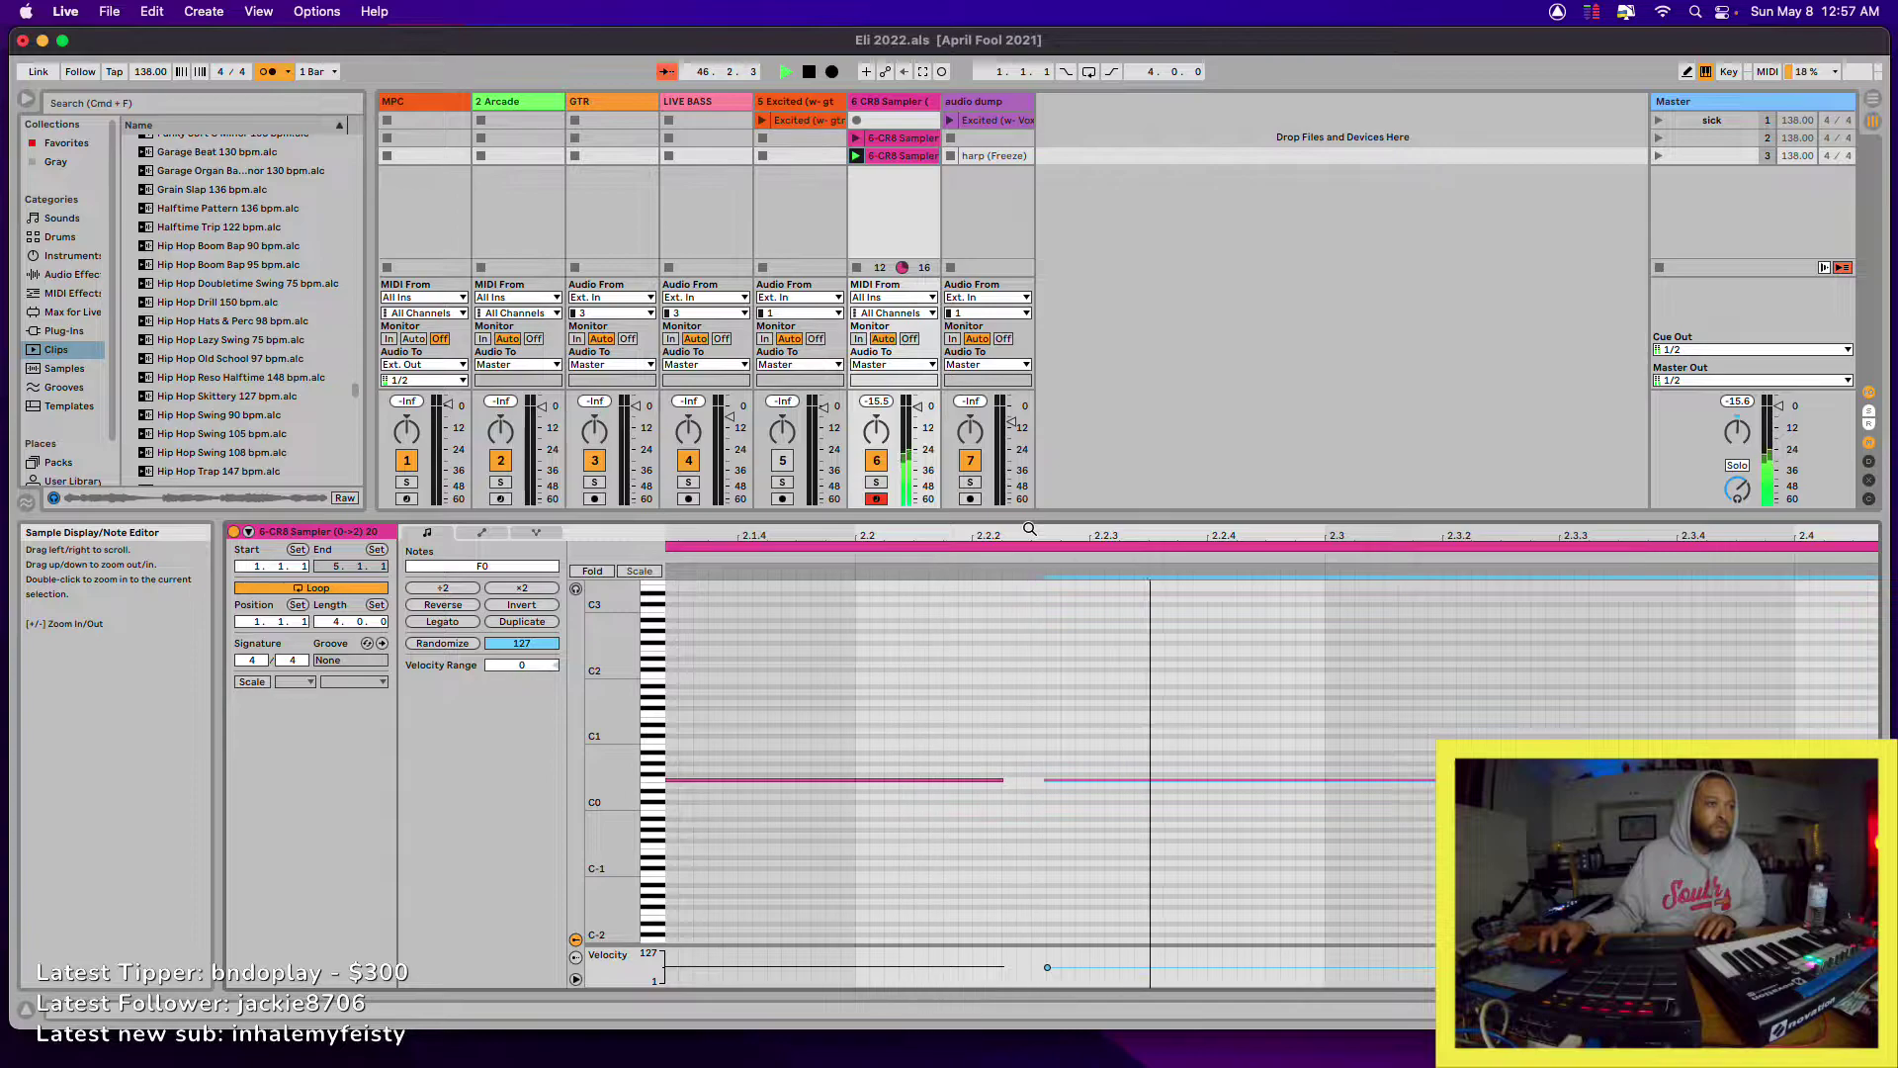
left_click_drag(1027, 532, 1026, 598)
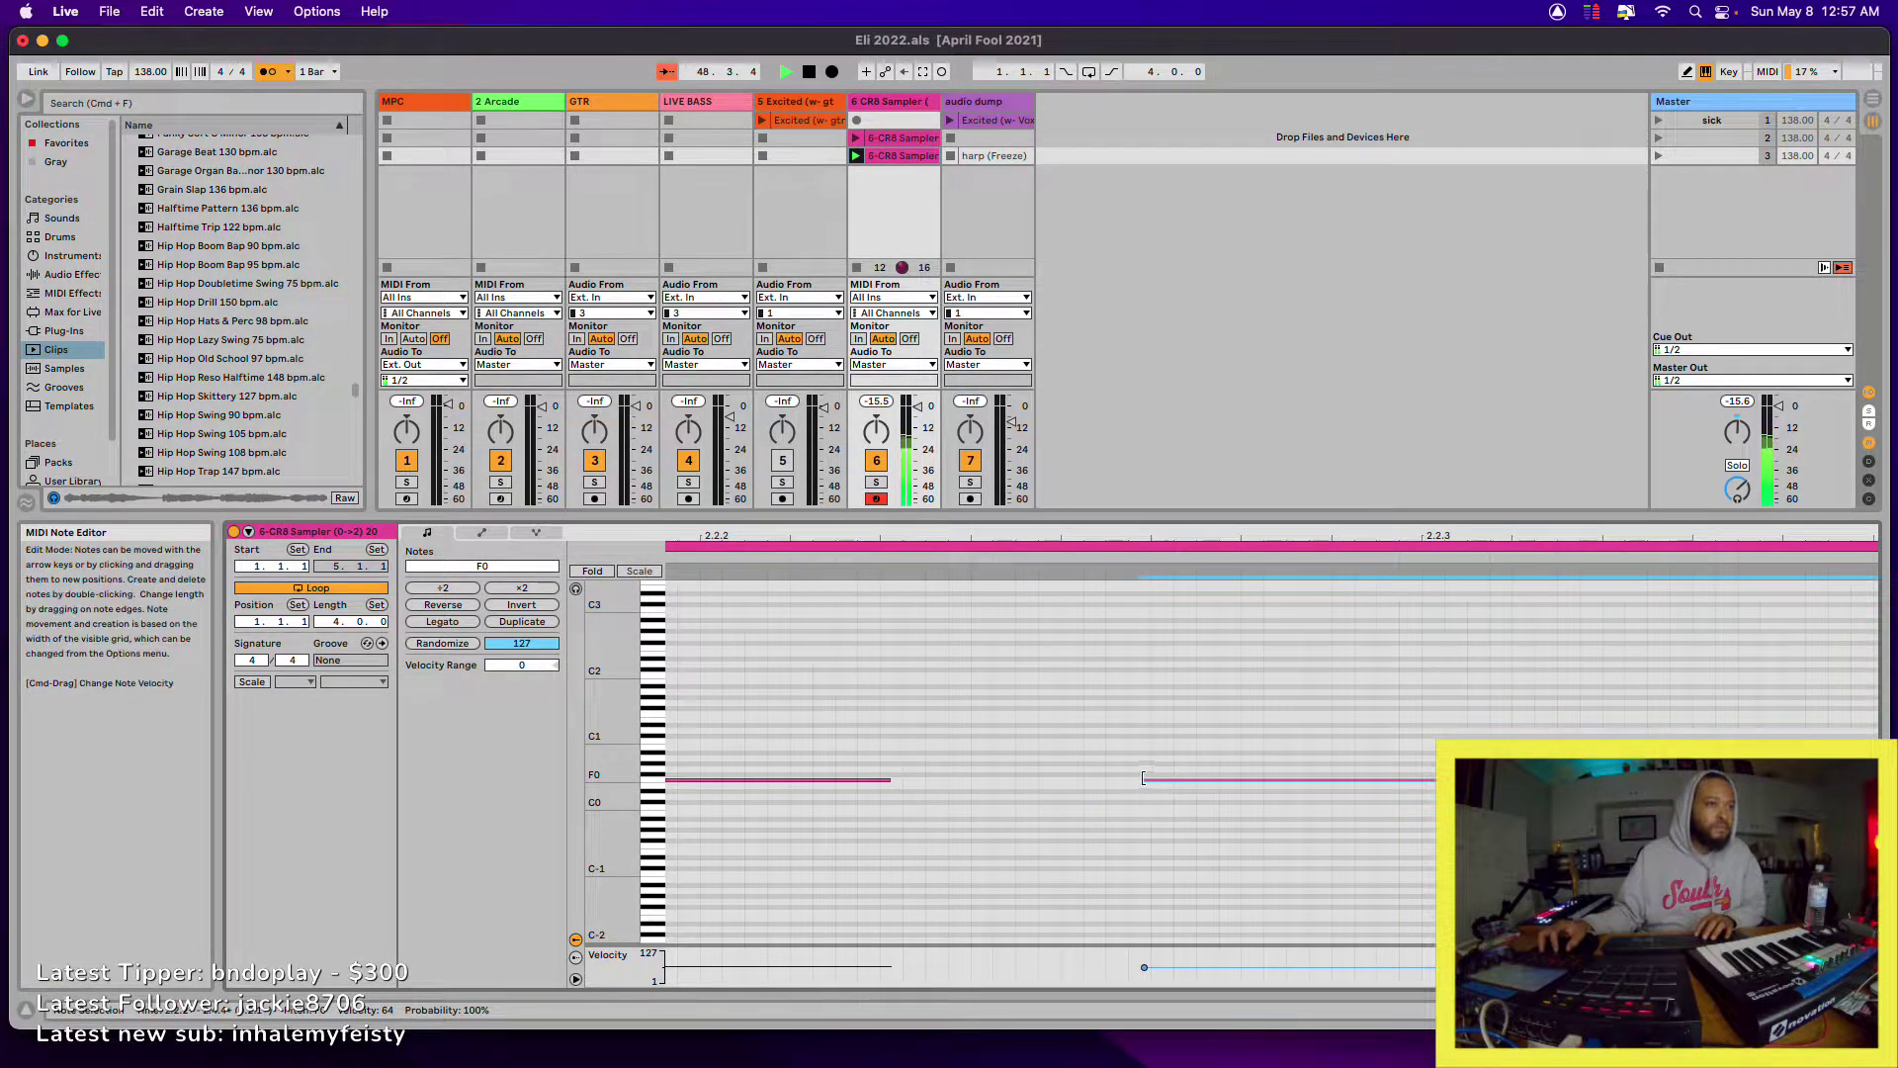
left_click_drag(1143, 788, 1149, 783)
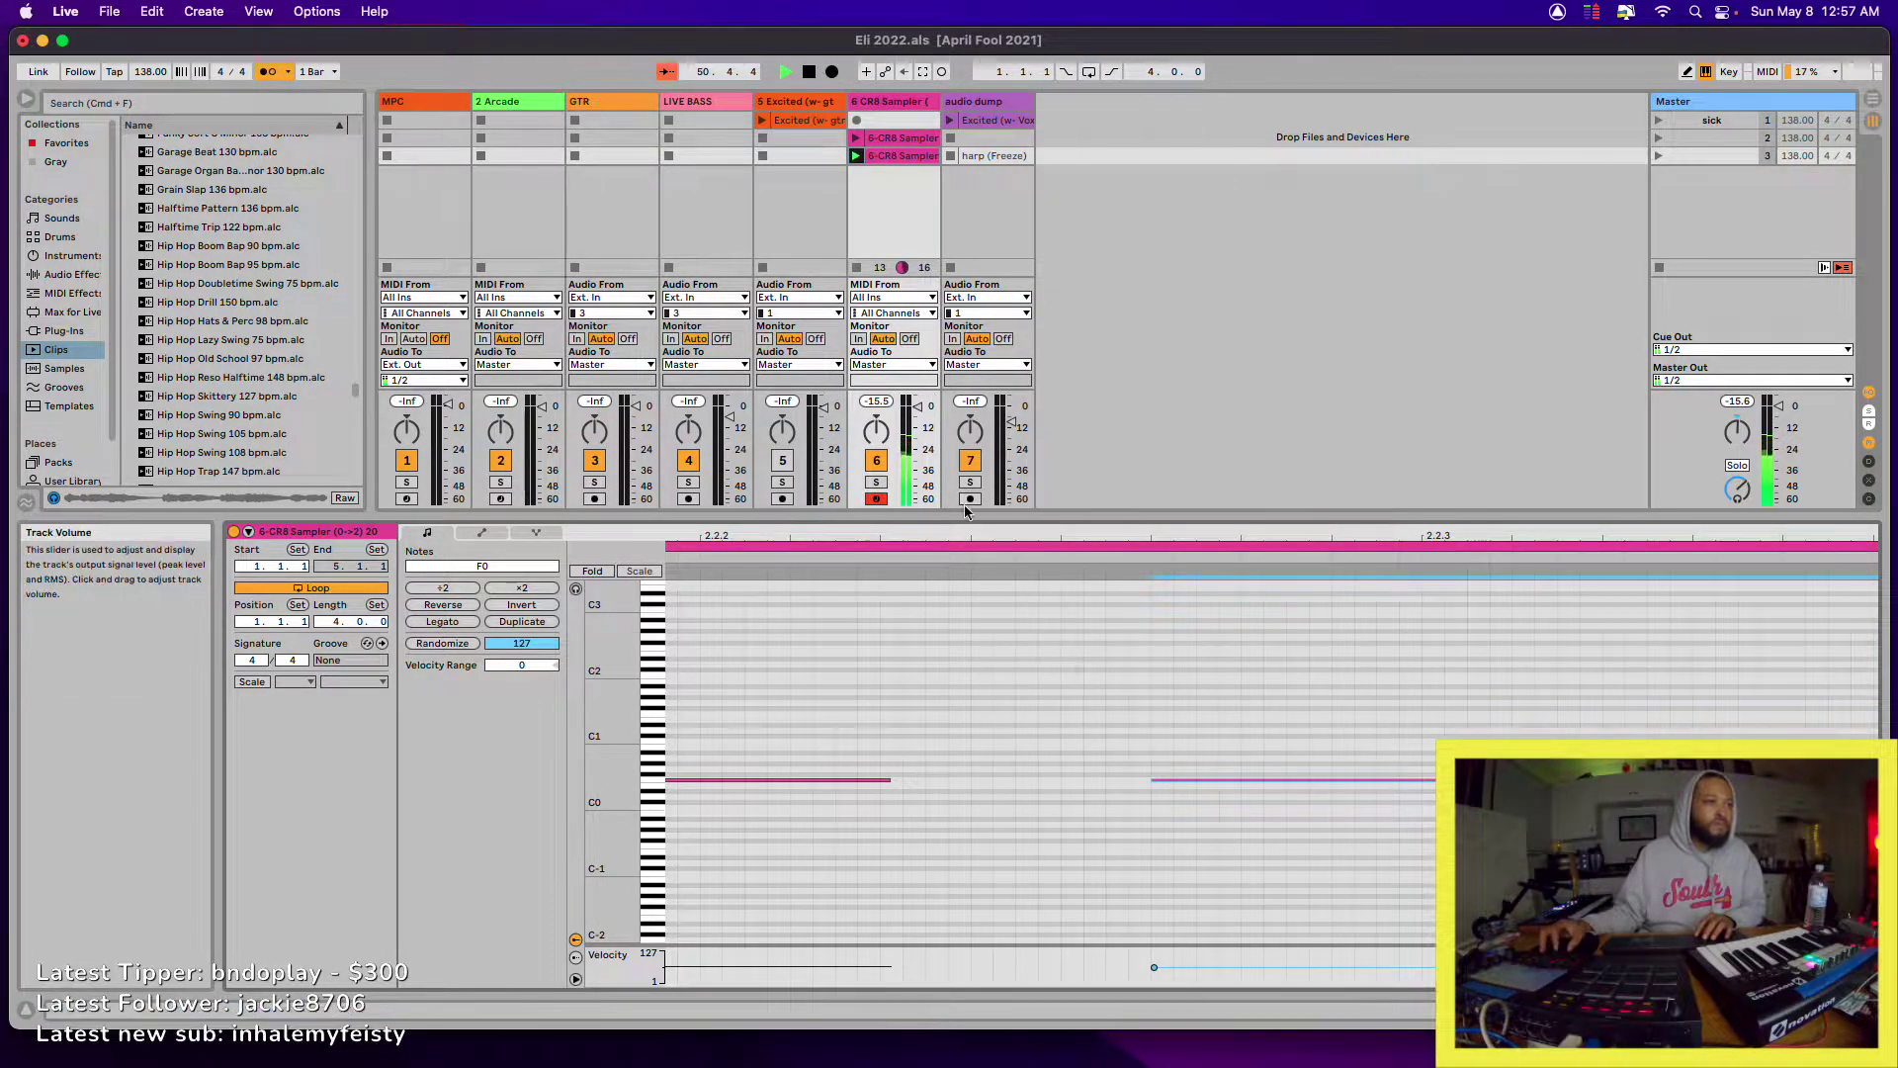
- Extend the end of the first F0 note to narrow the gap before the second note
left_click_drag(982, 535, 884, 598)
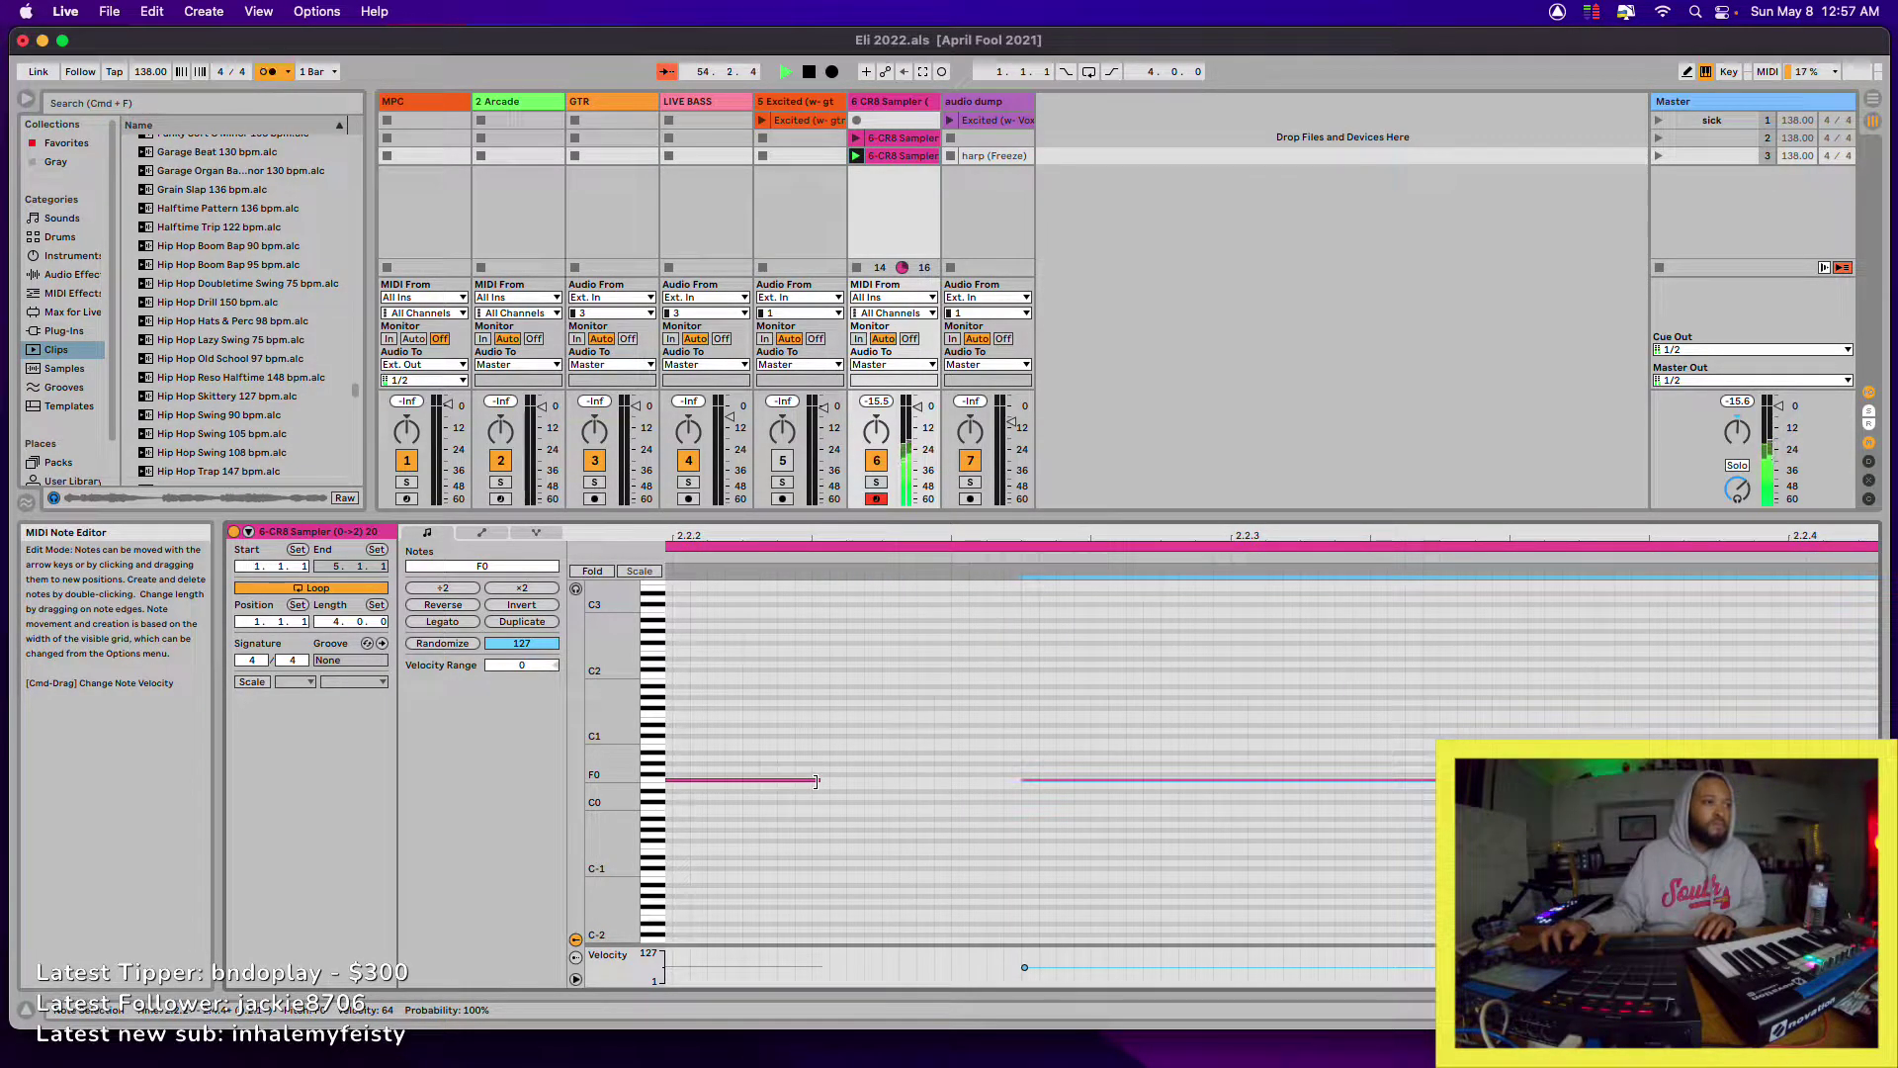
left_click_drag(817, 781, 896, 781)
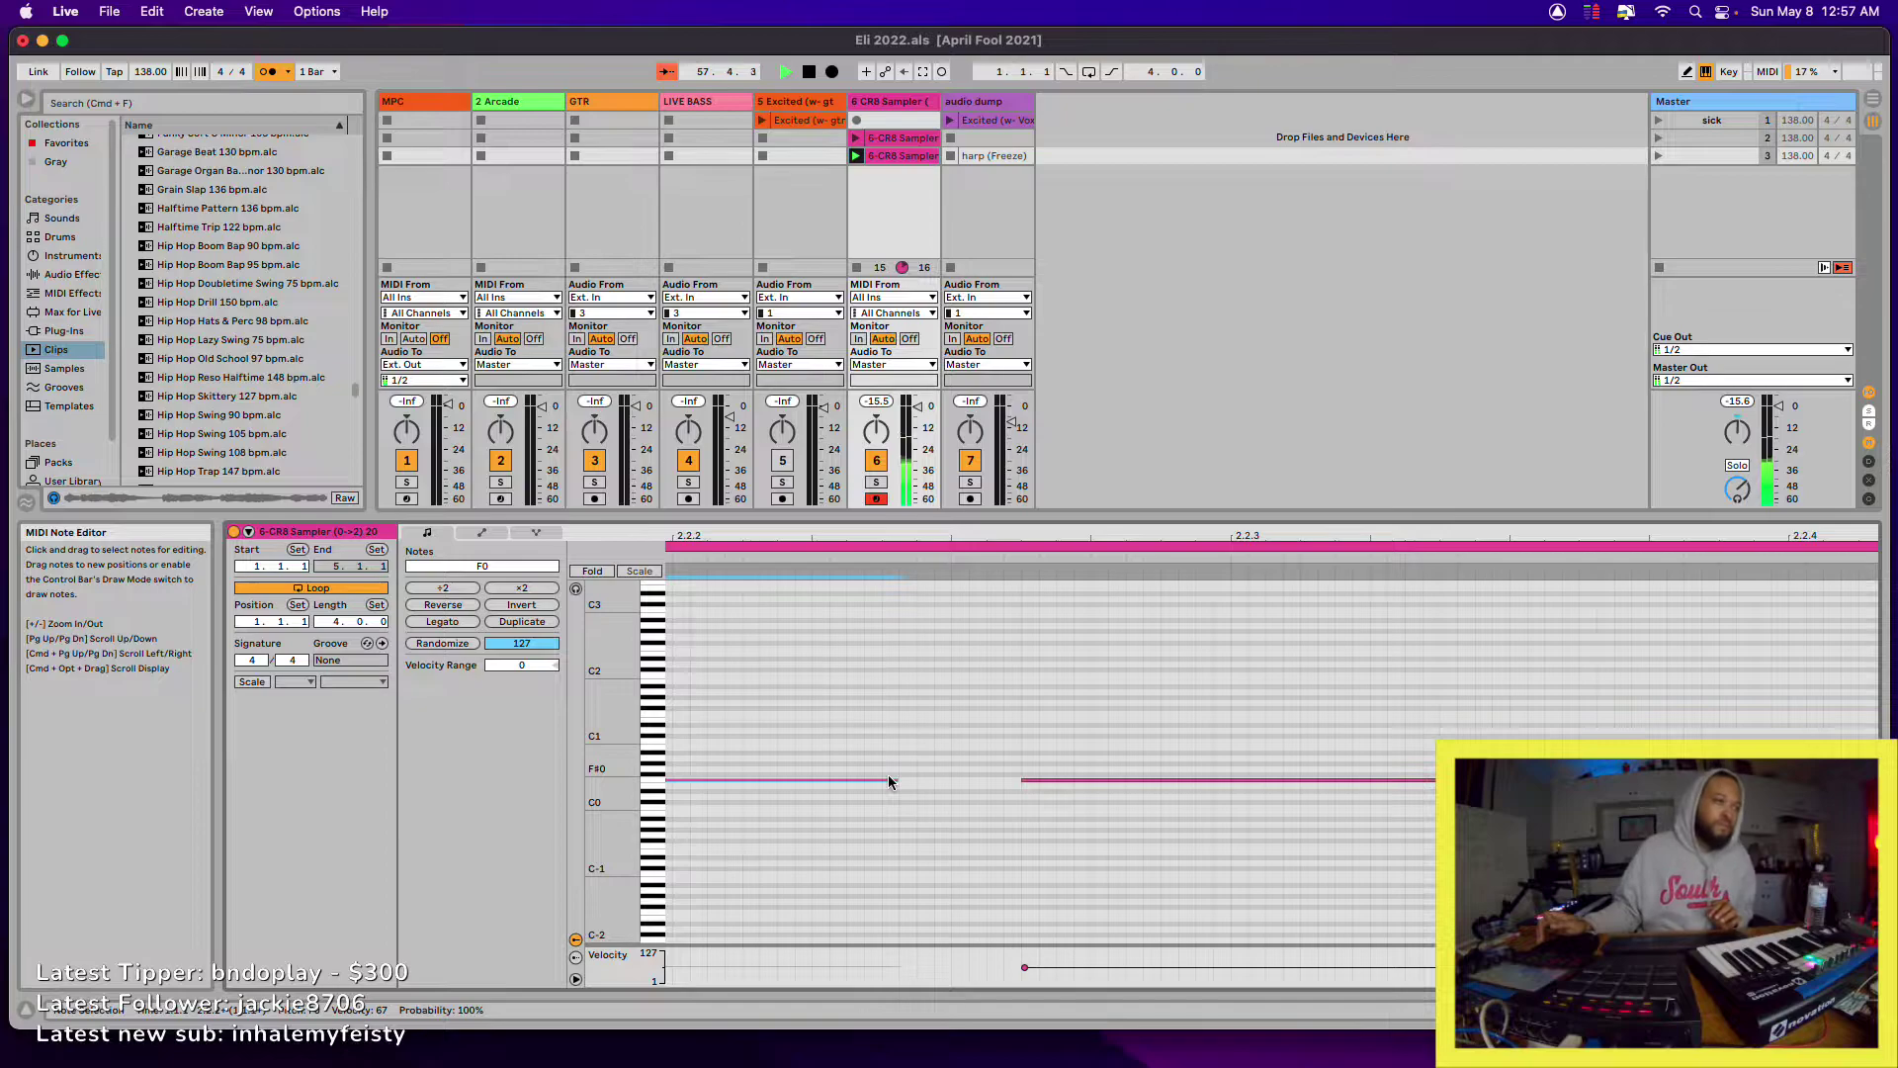
left_click_drag(816, 539, 810, 537)
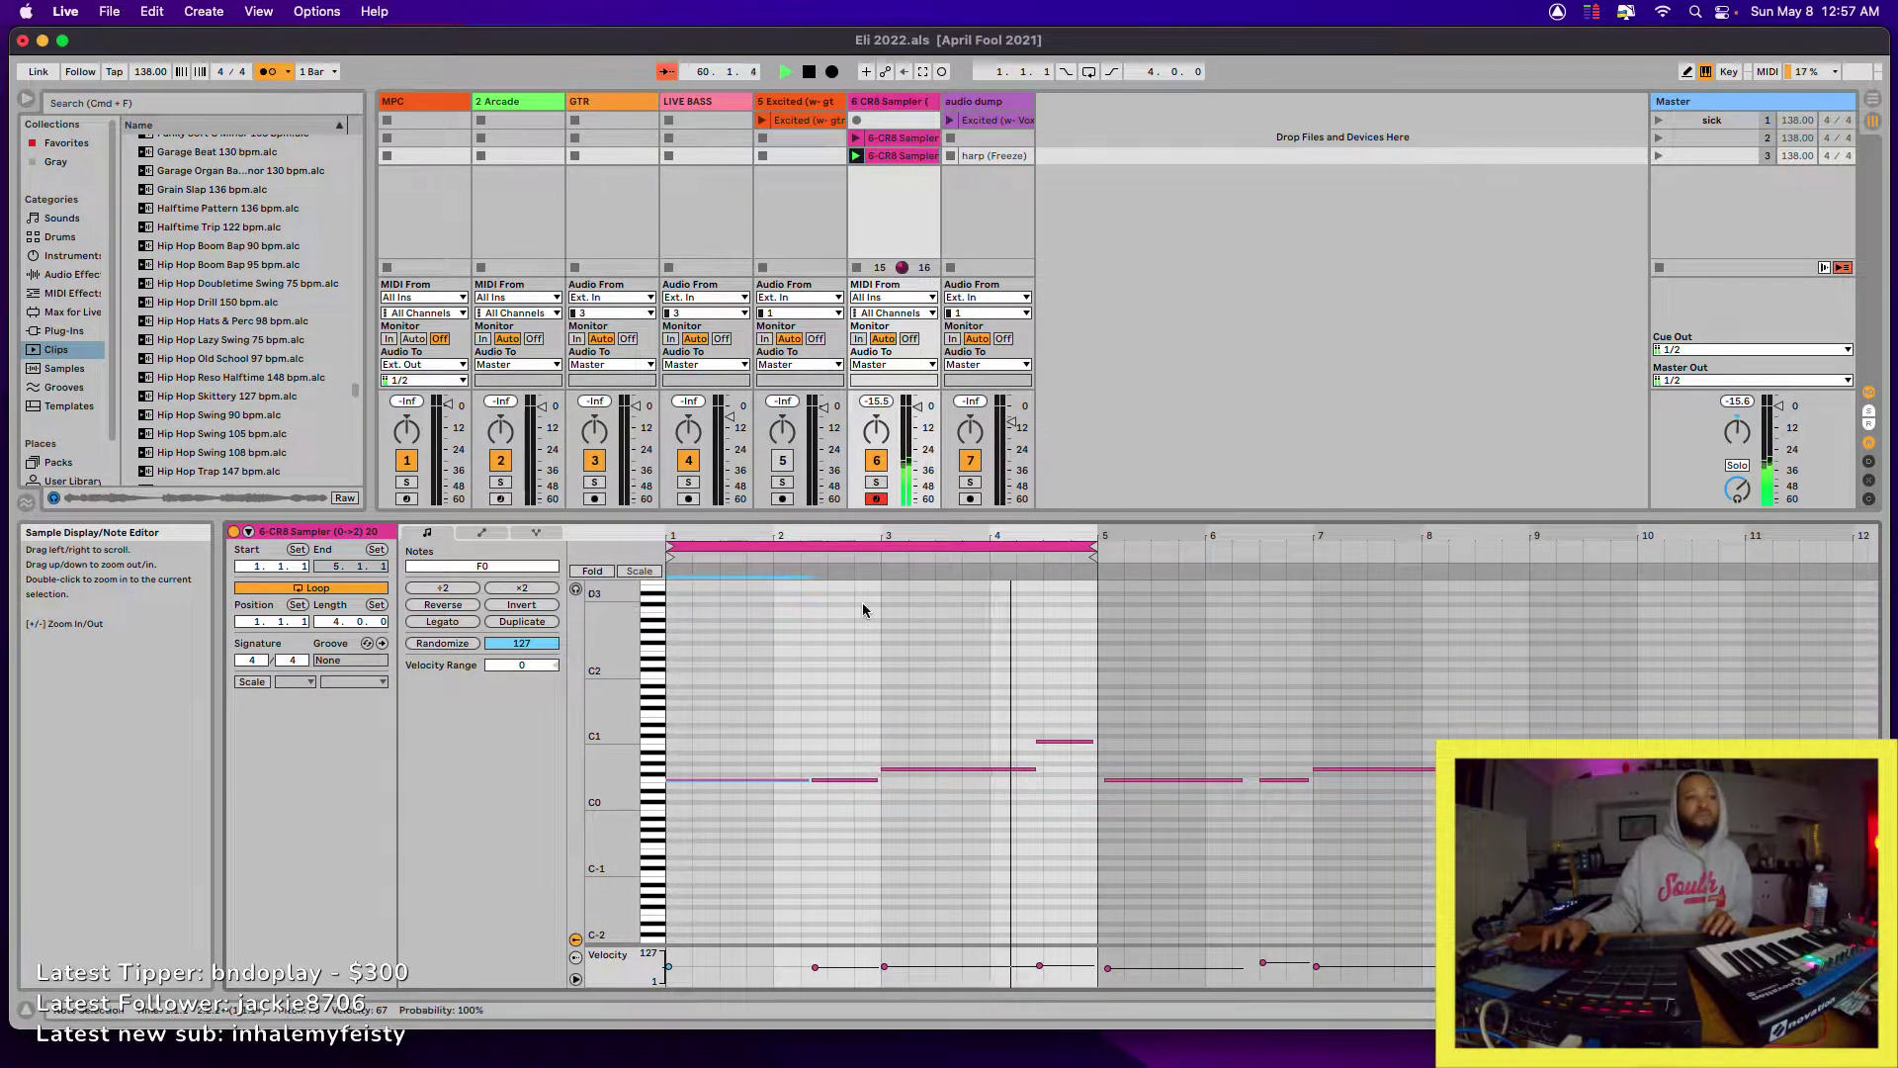
- Open the CR8 Sampler plug-in on track 6 and turn on its filter
left_click(1872, 1009)
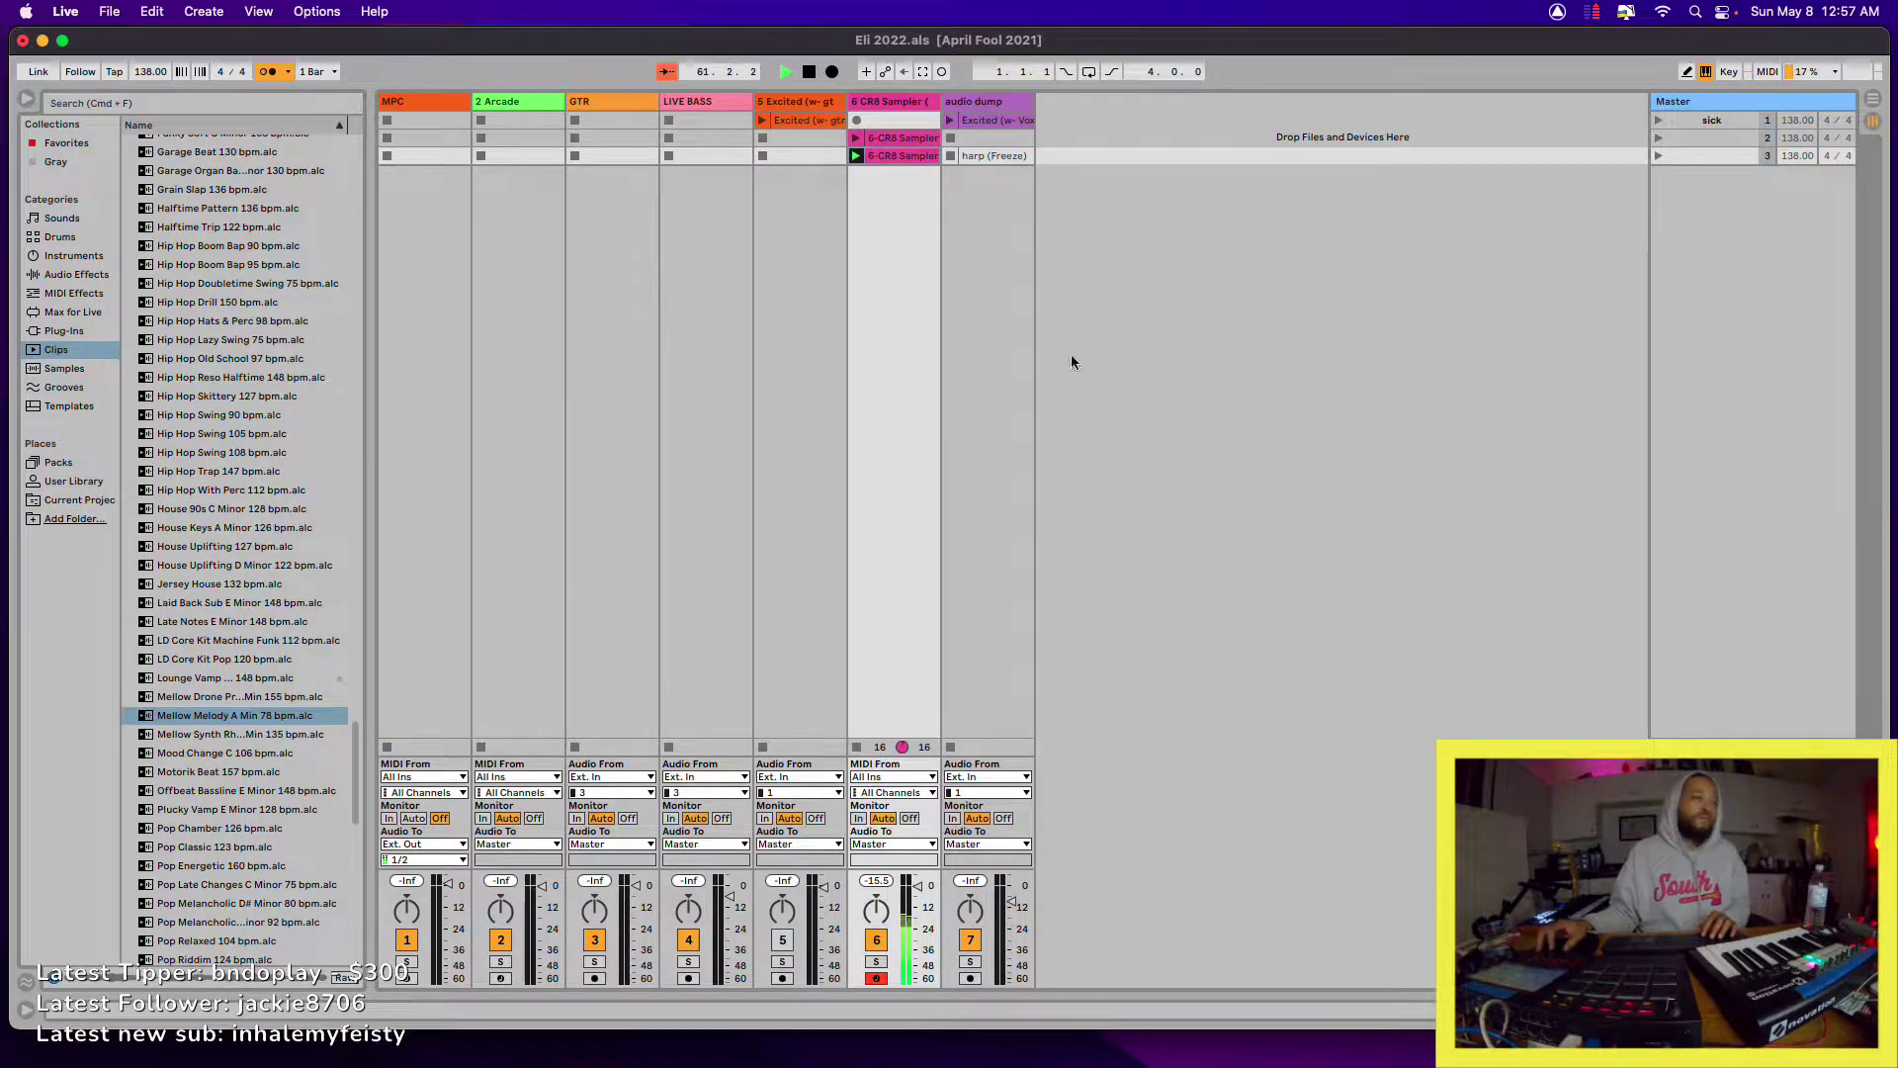
double_click(866, 102)
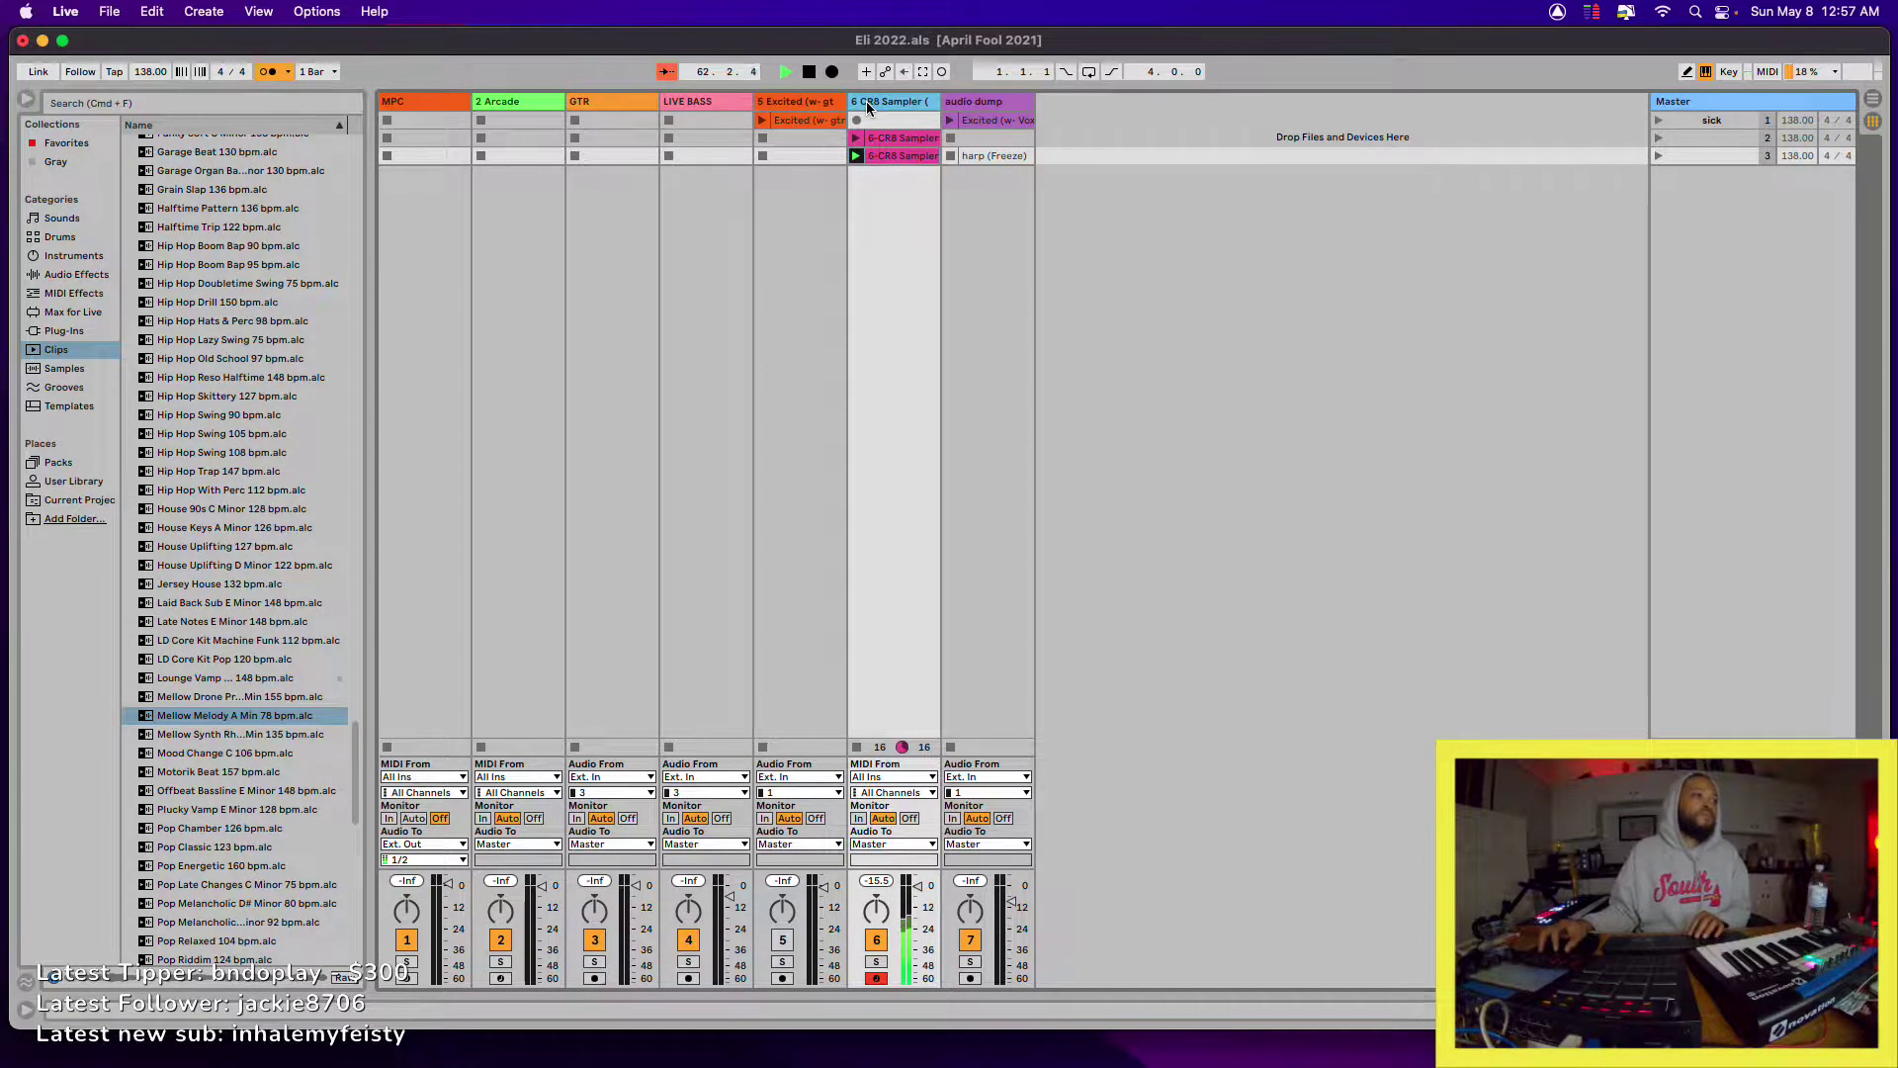
left_click(281, 811)
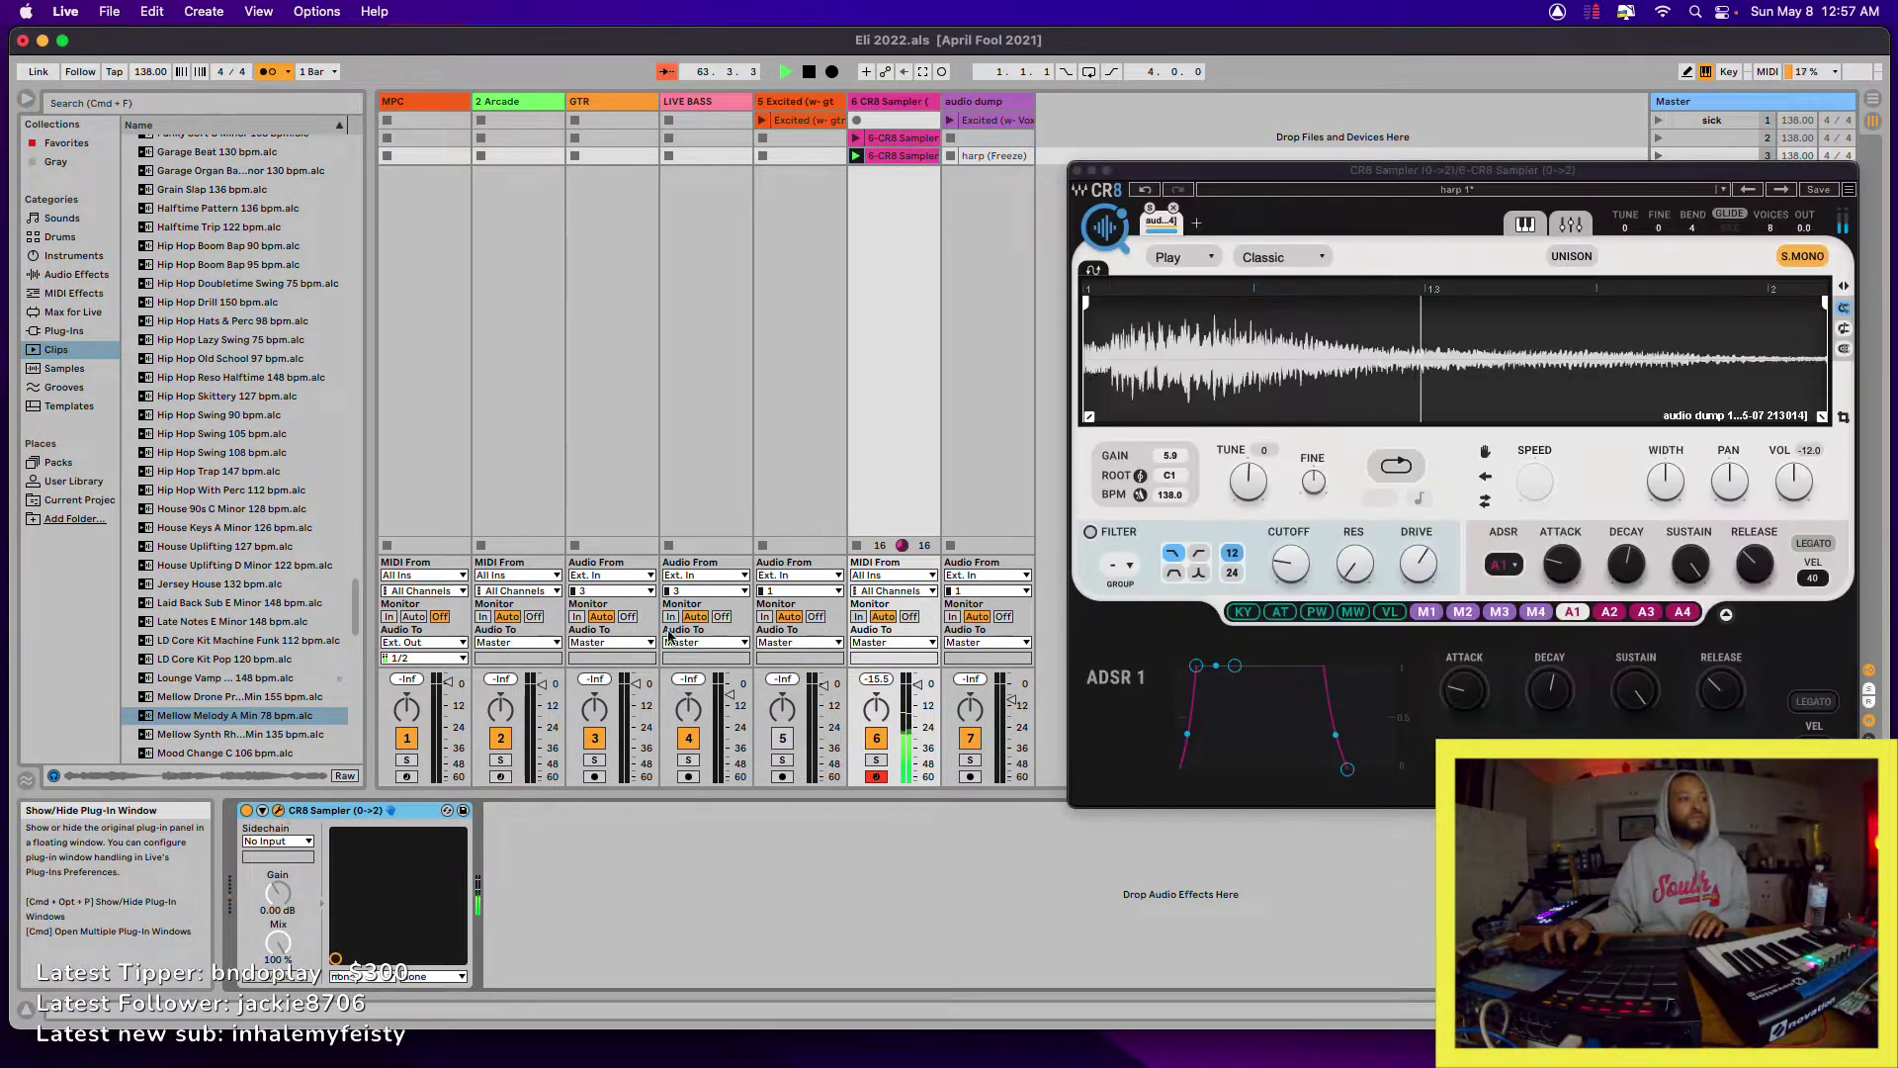
left_click_drag(1420, 168, 894, 247)
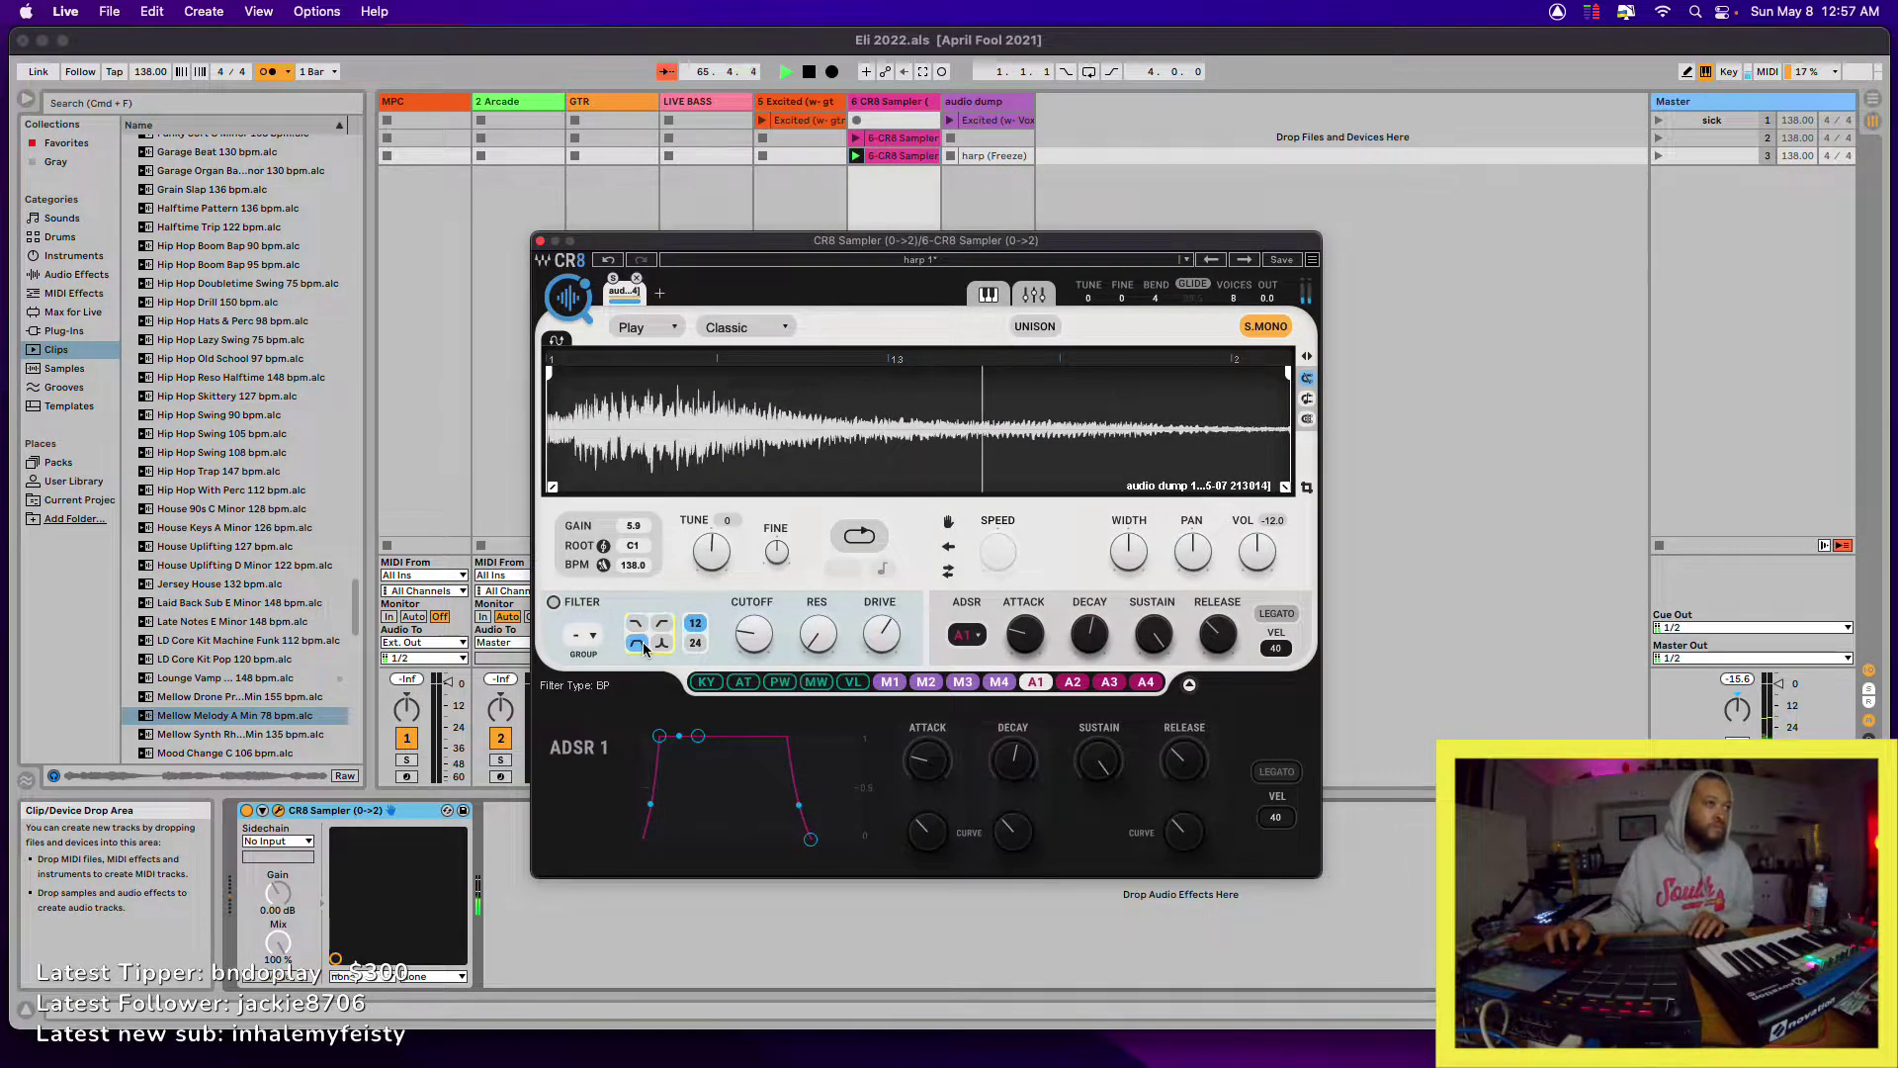
left_click(558, 610)
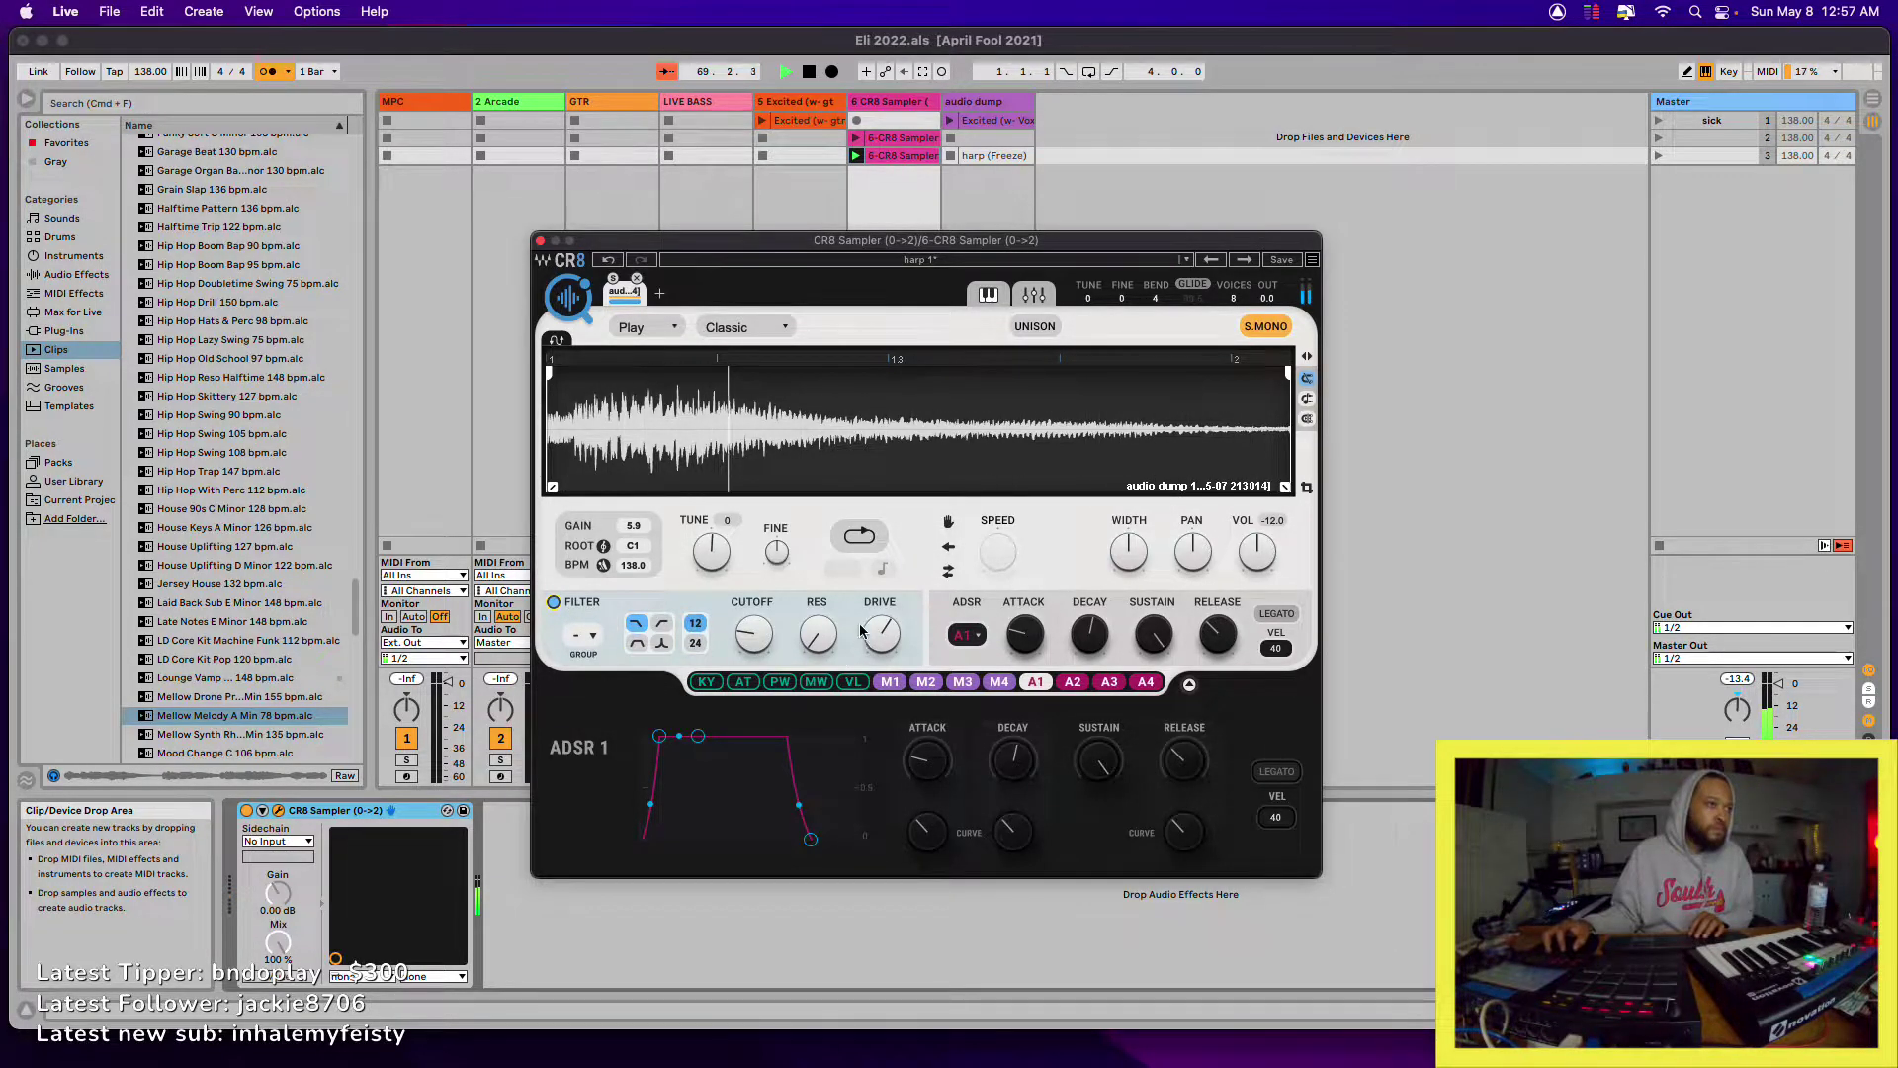
- Turn the sampler's filter drive down to minimum and raise the filter cutoff above 4000
left_click_drag(881, 634, 881, 668)
left_click_drag(777, 641, 777, 611)
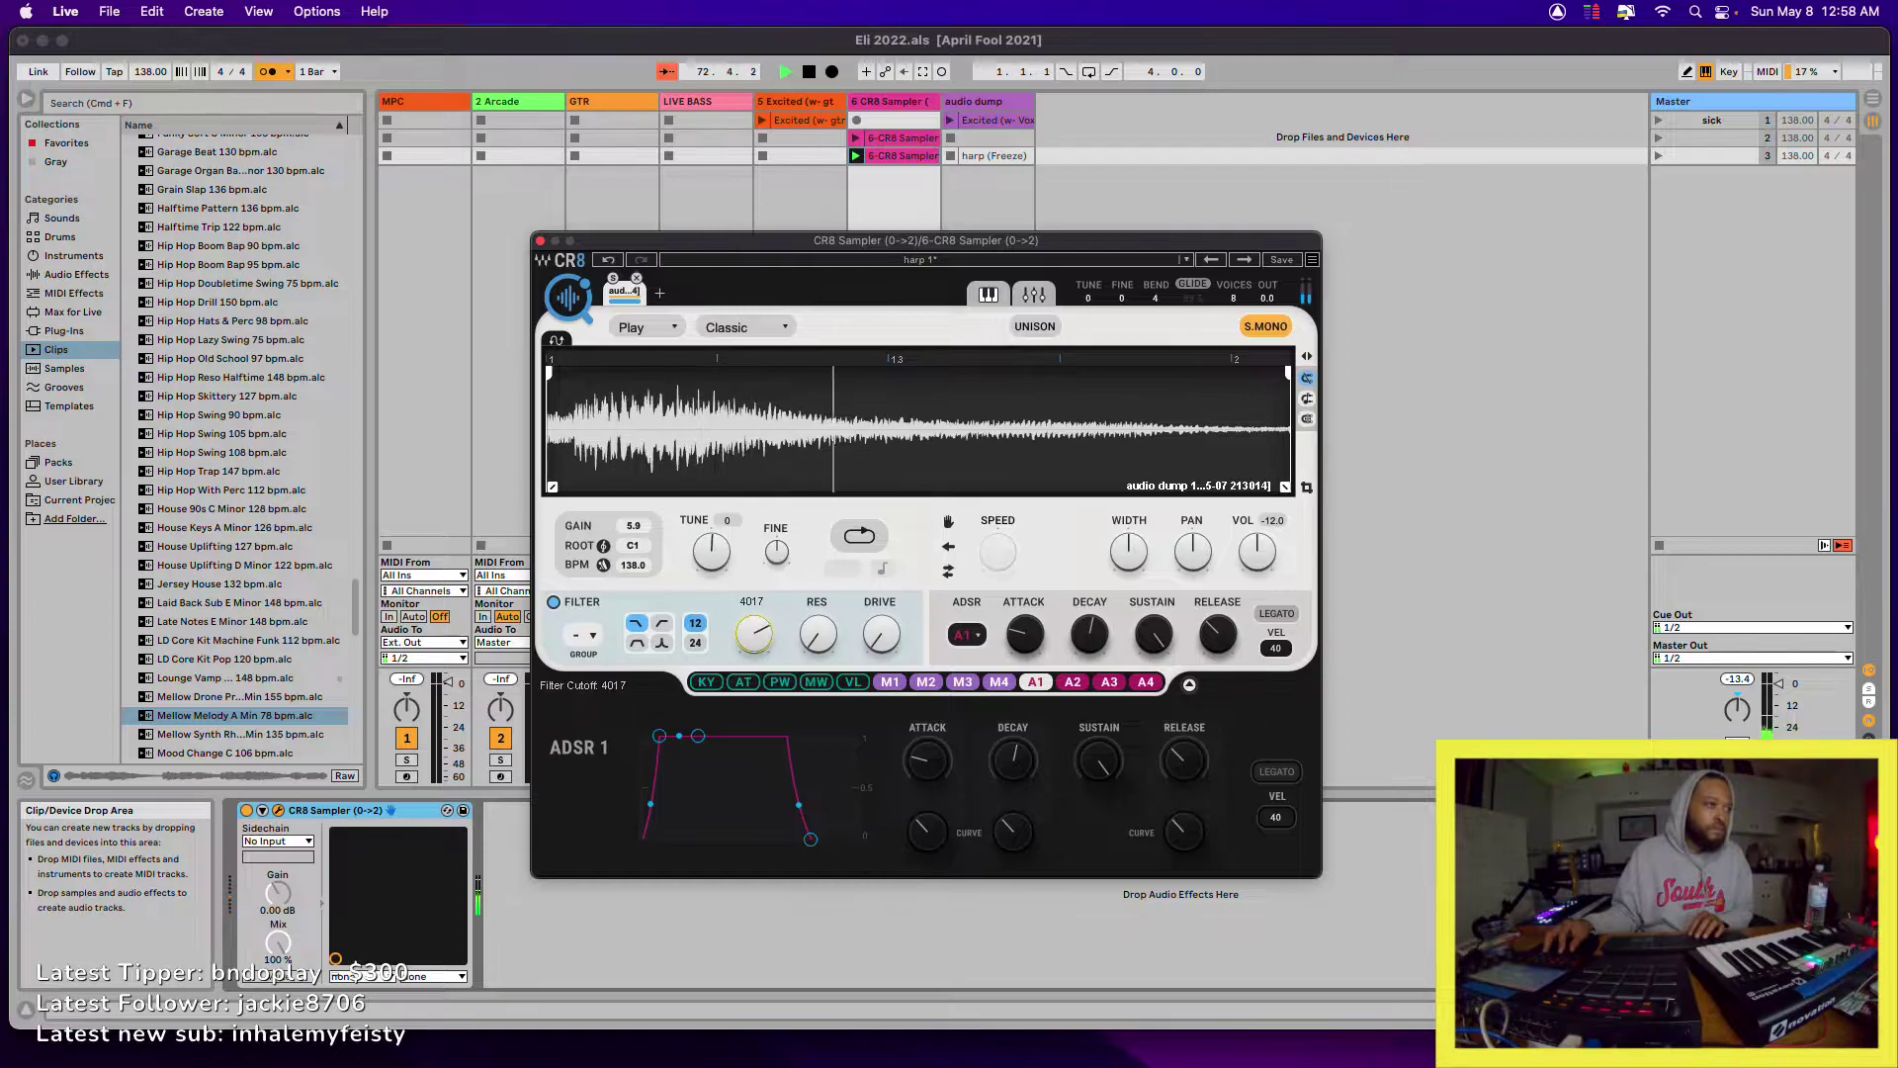
left_click_drag(757, 641, 757, 593)
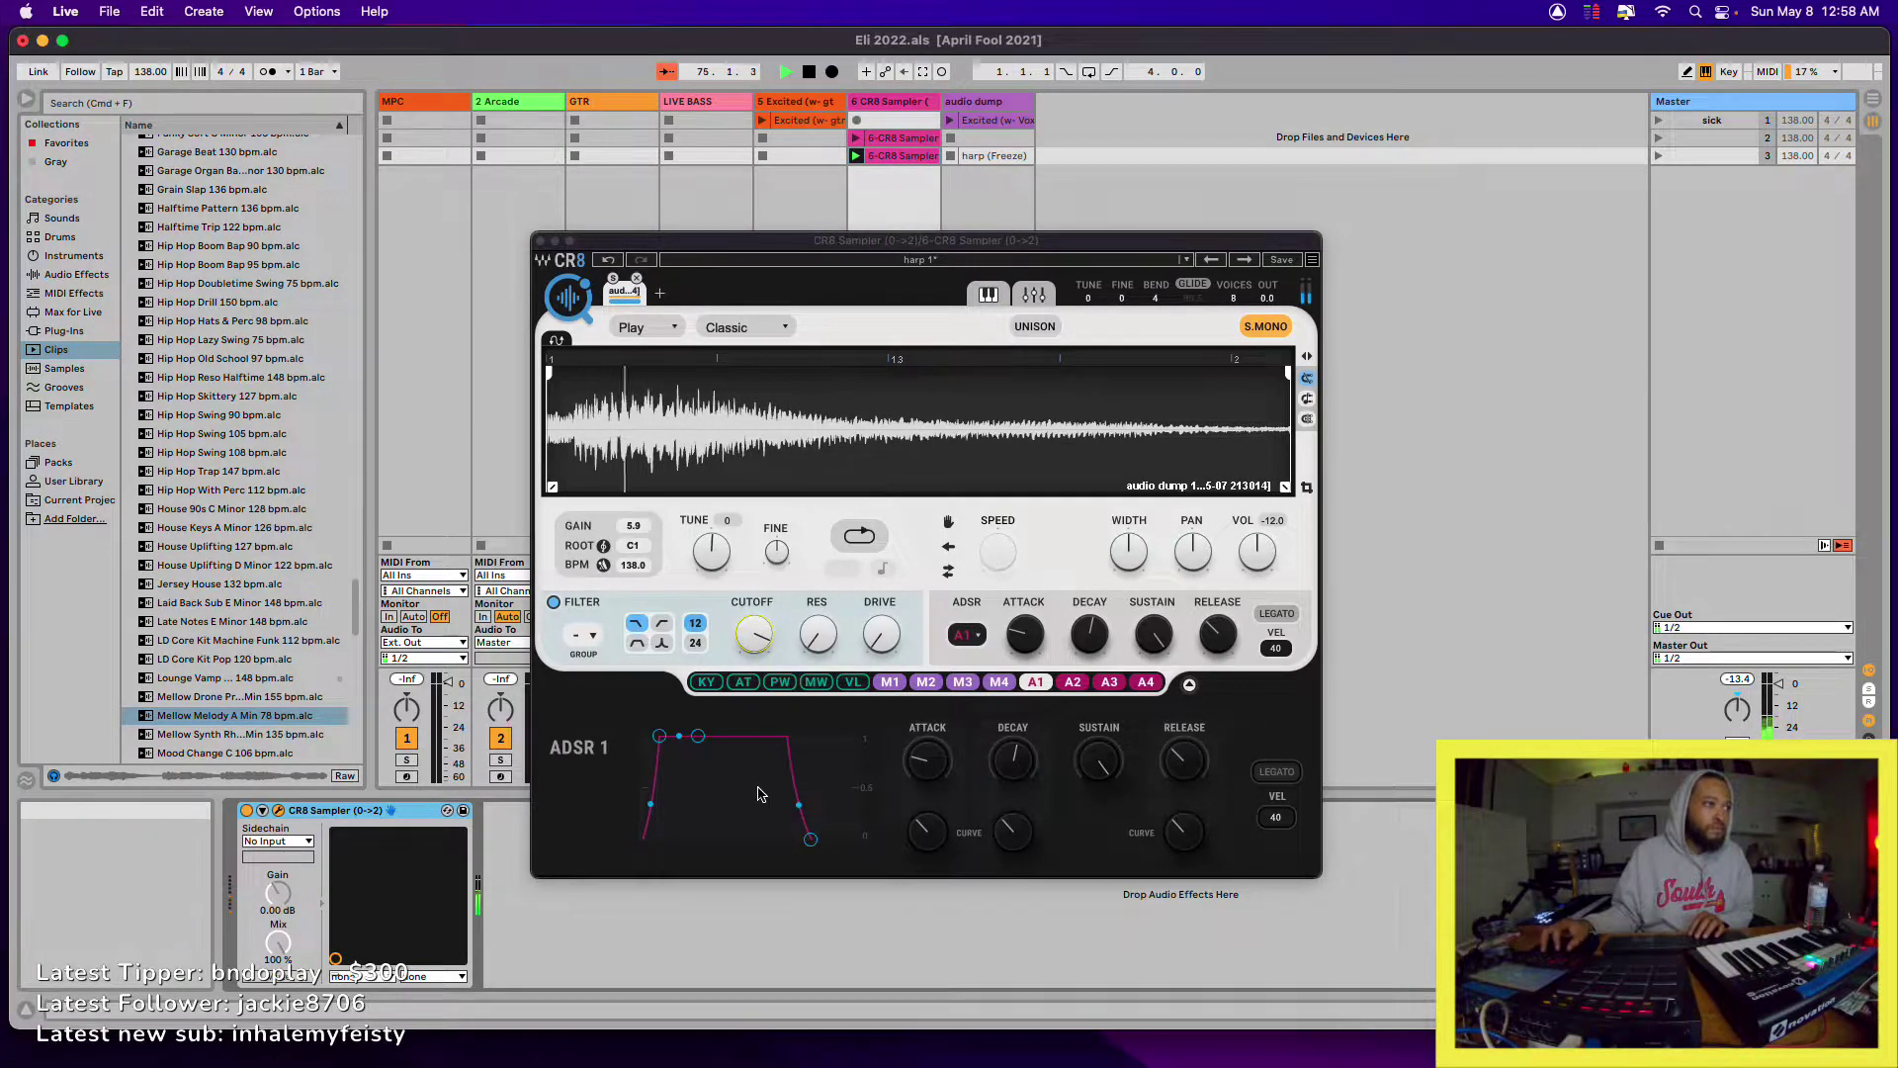
- Balance the sampler's filter with a little resonance and a cutoff above 4540, and close the plug-in window
left_click_drag(753, 633, 838, 595)
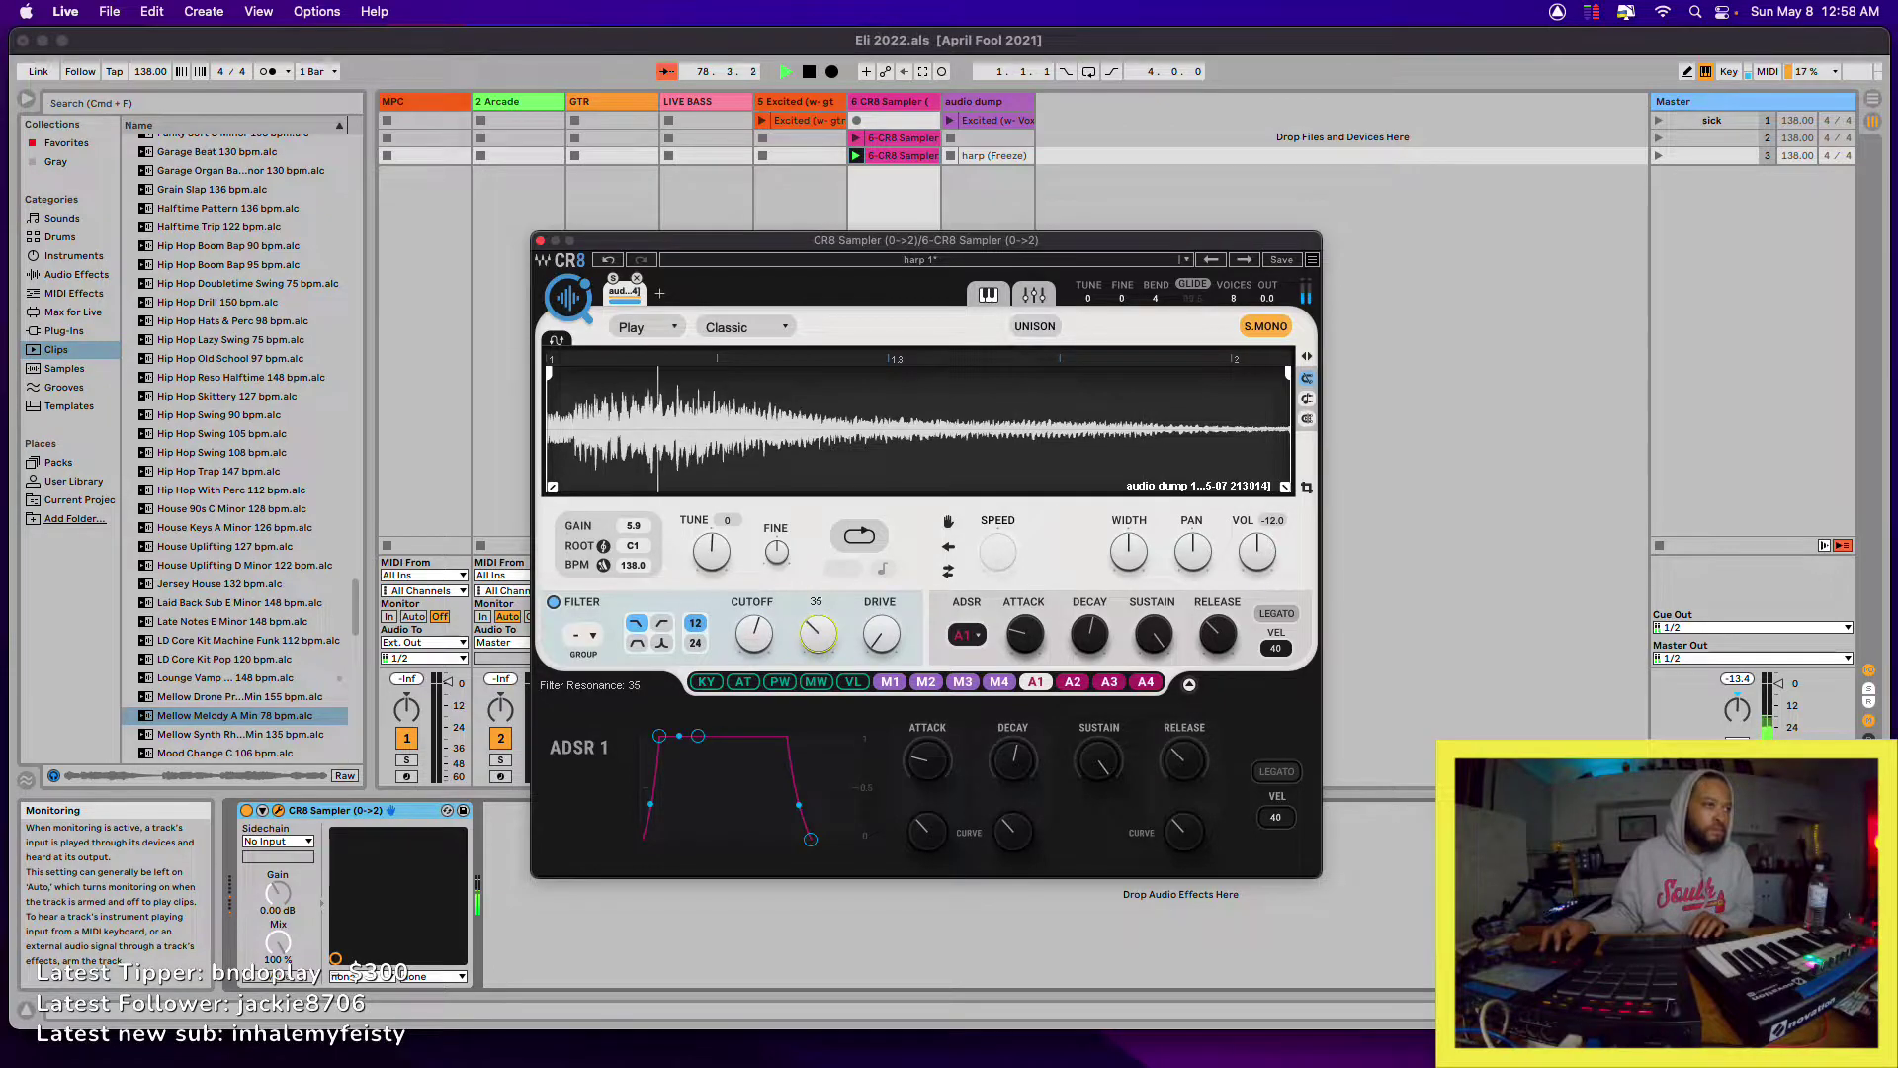
left_click_drag(816, 631, 812, 643)
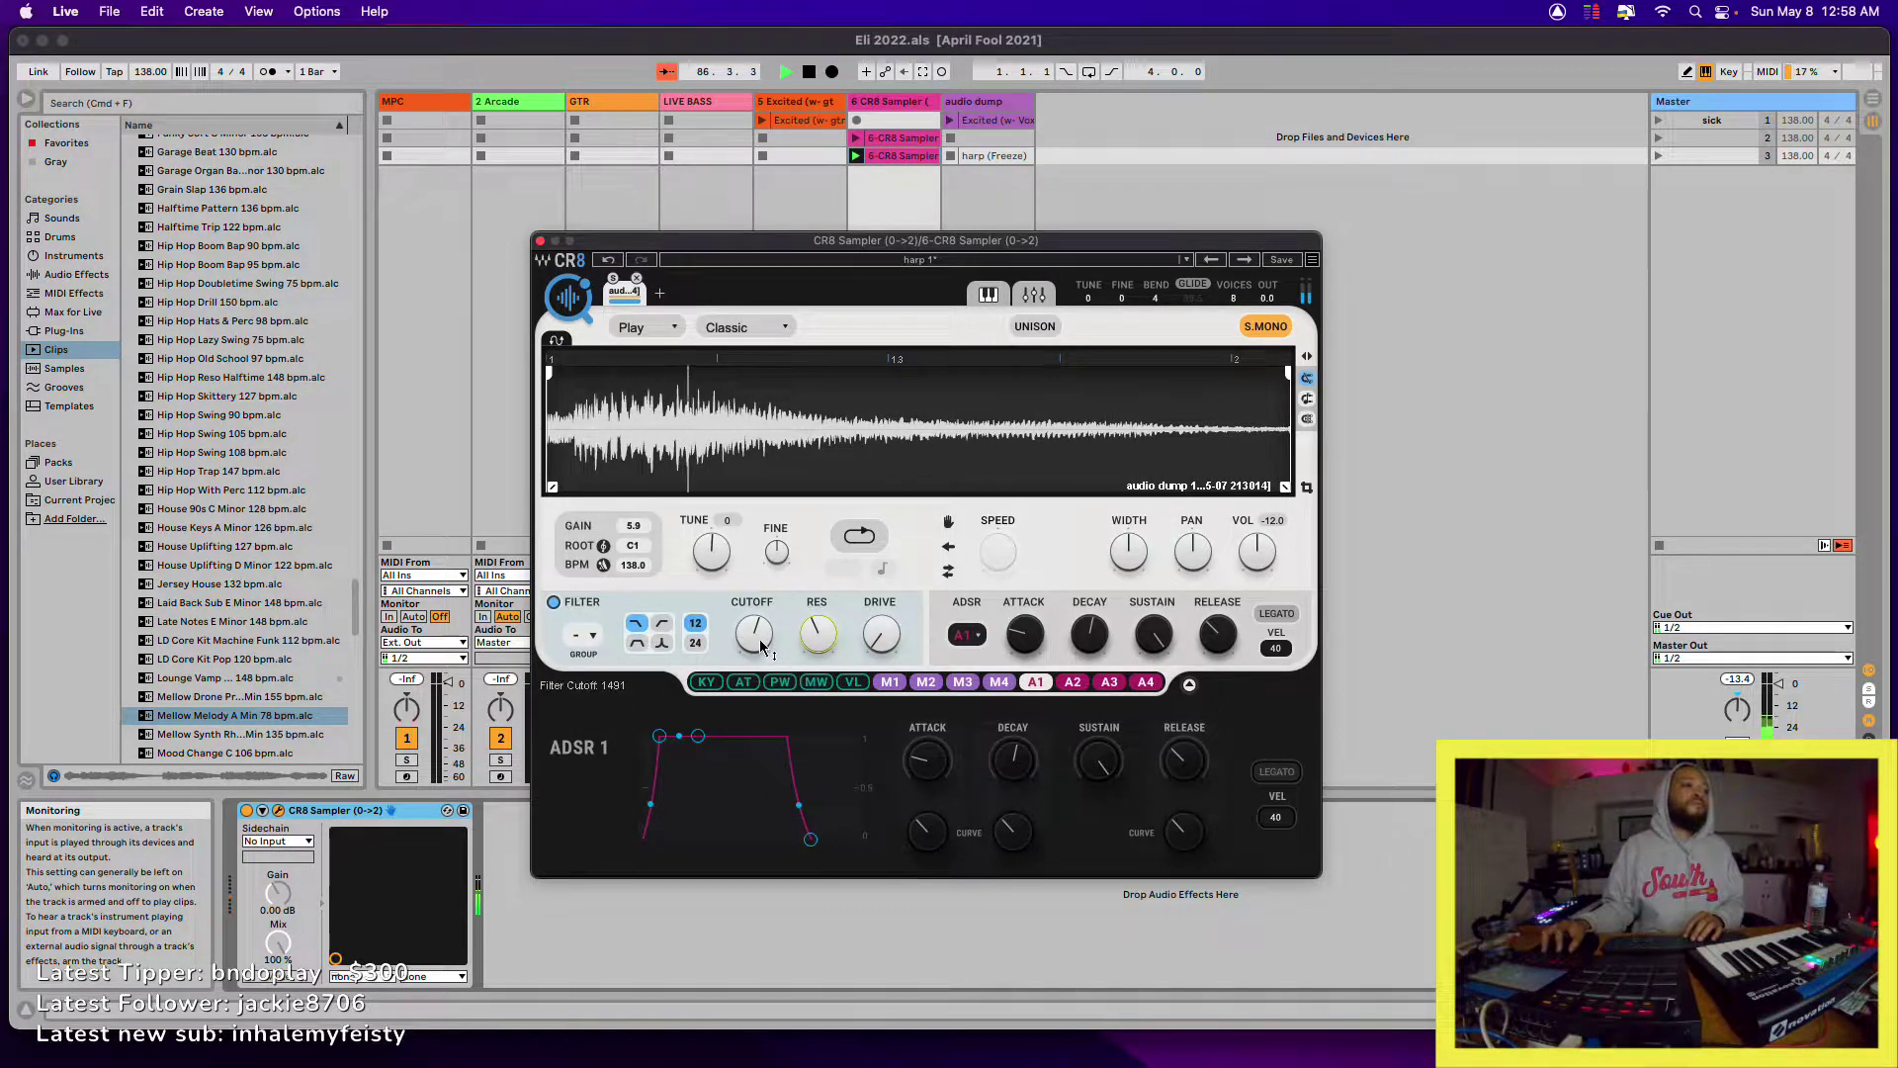
left_click_drag(817, 634, 754, 605)
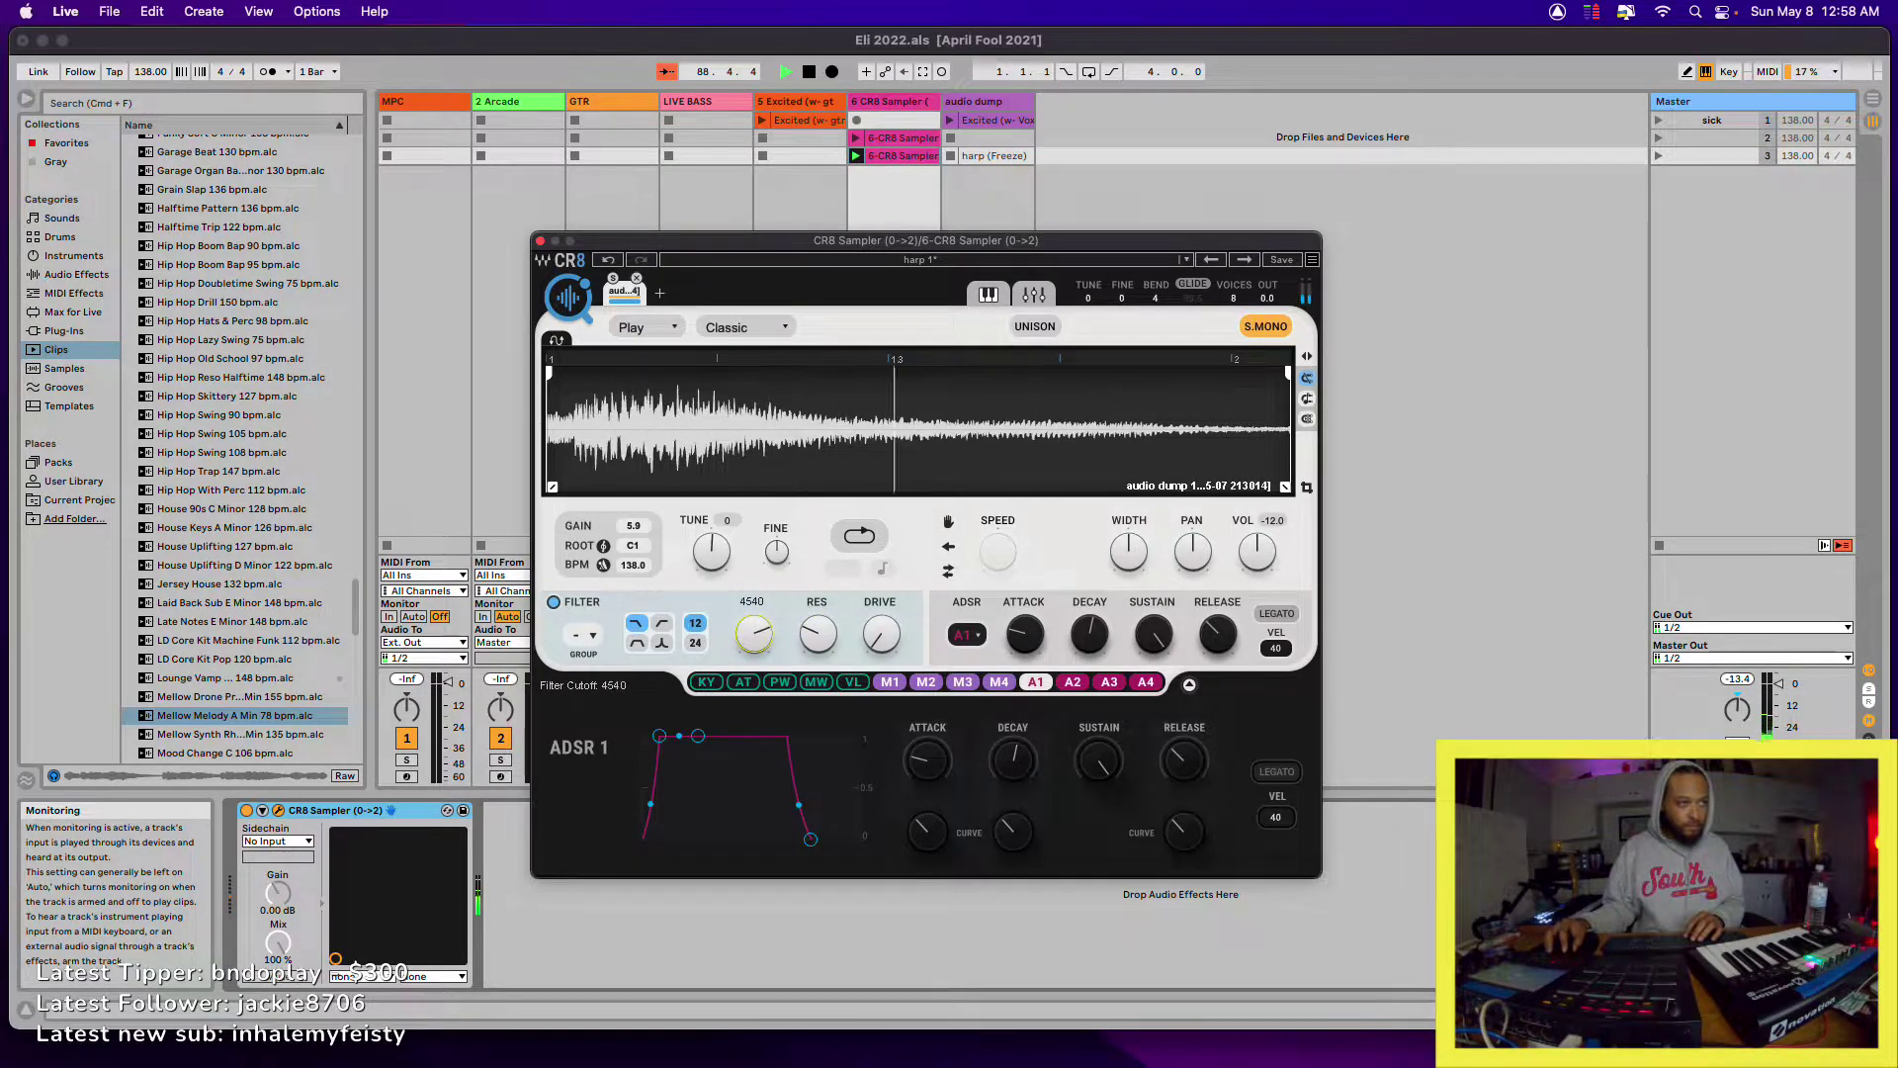
left_click_drag(766, 651, 766, 624)
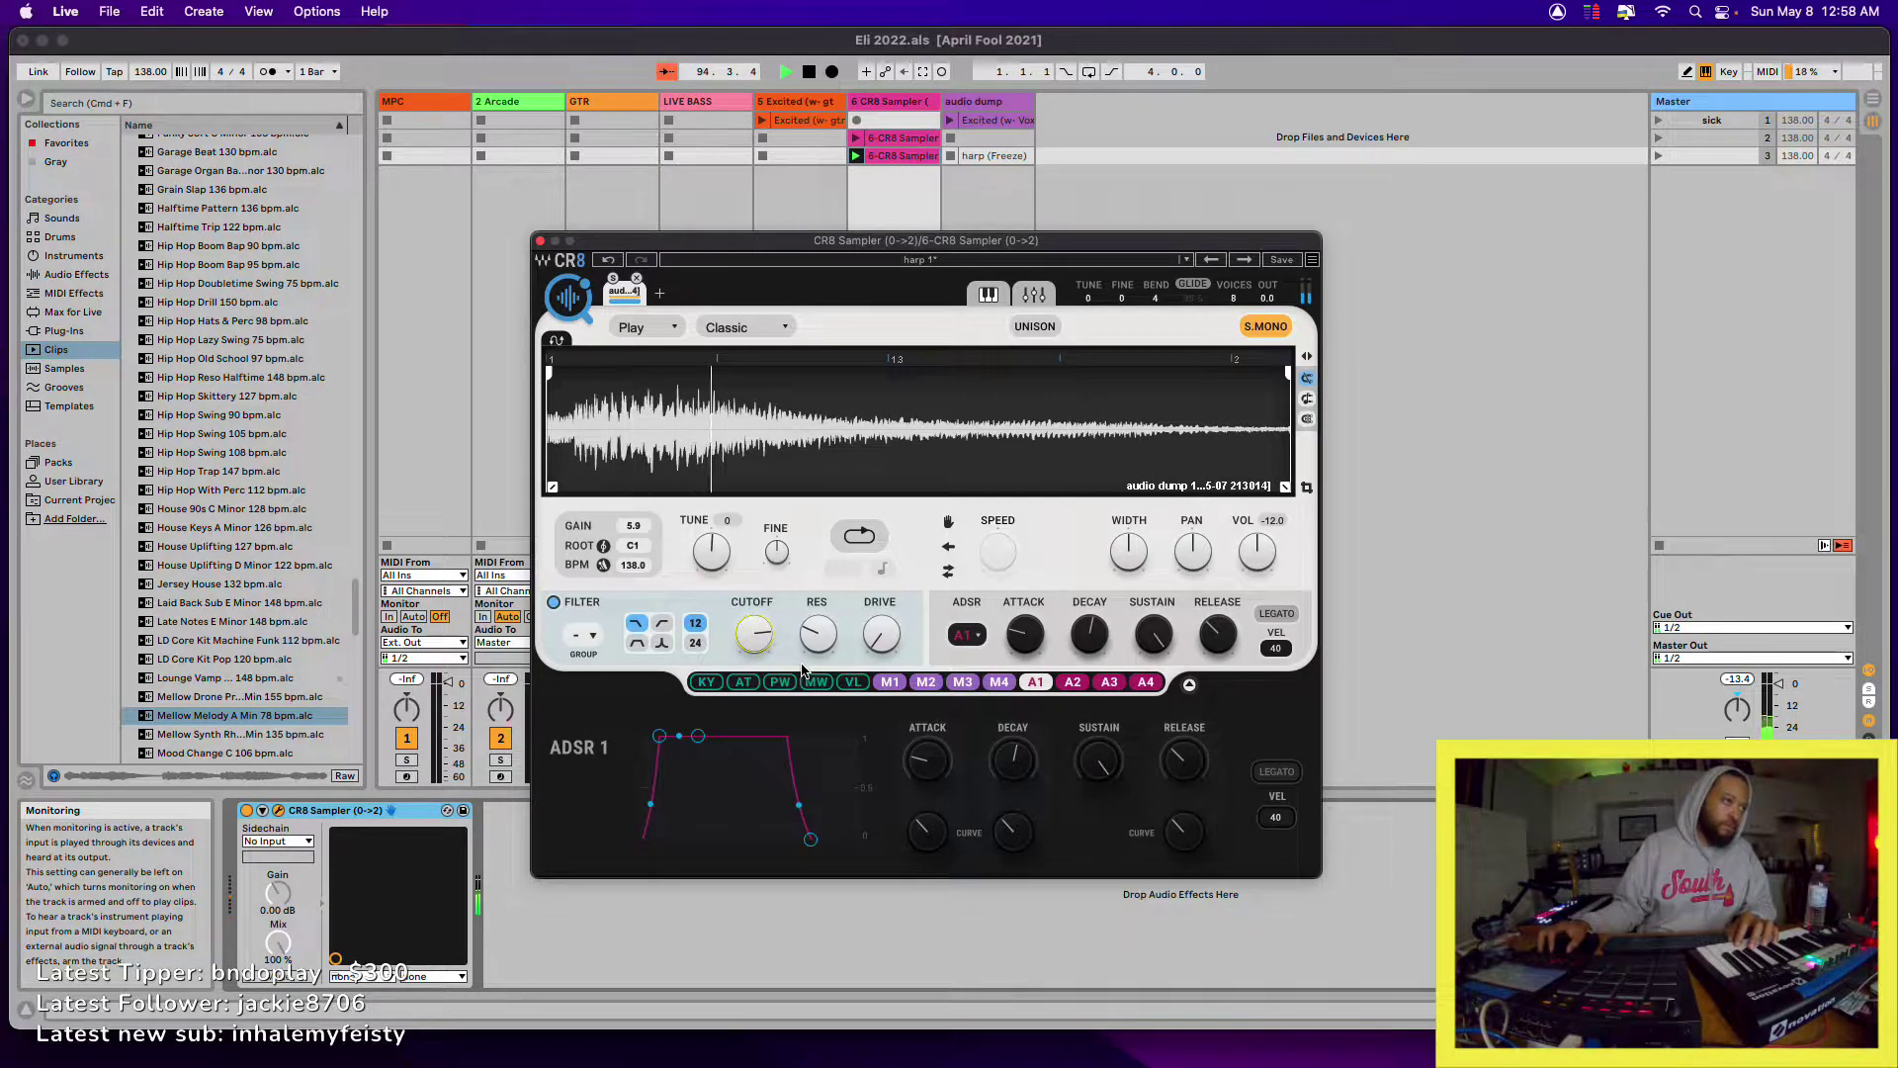
mouse_move(755, 638)
left_click_drag(755, 638, 755, 623)
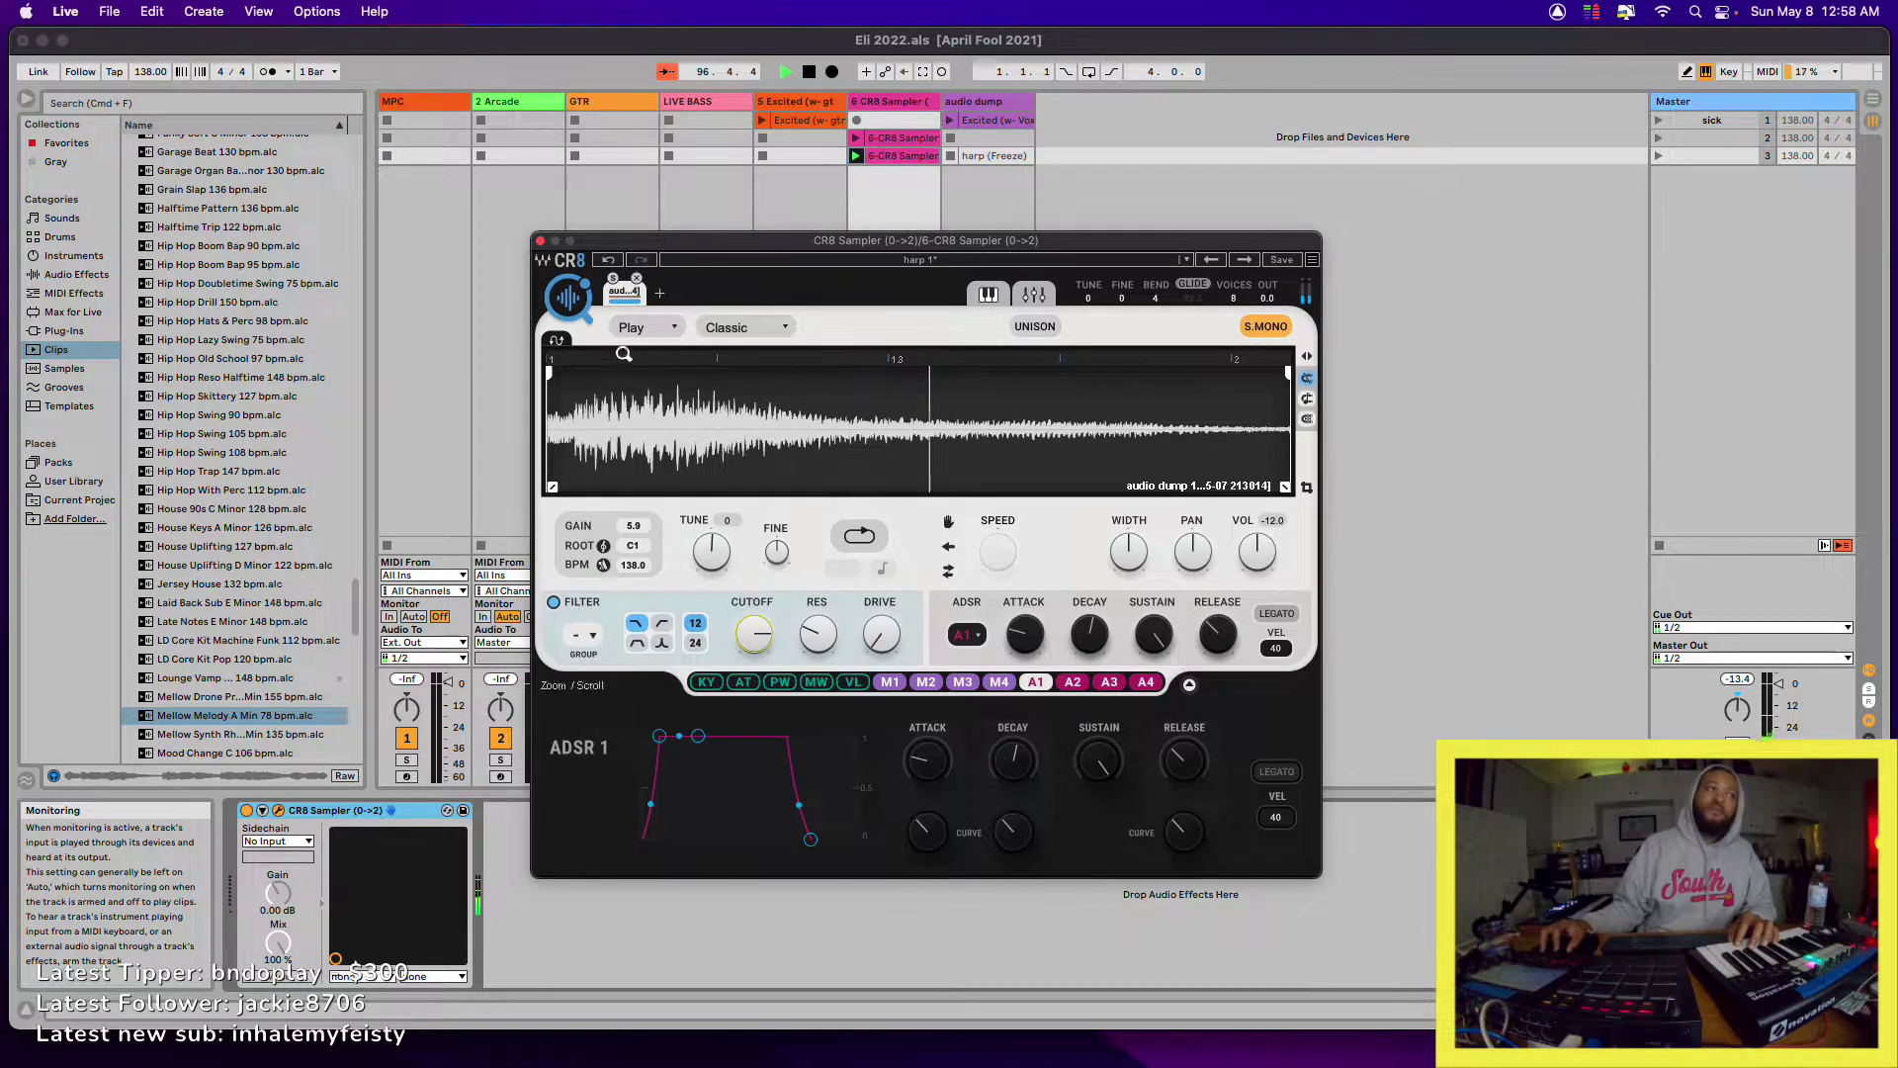
left_click(541, 241)
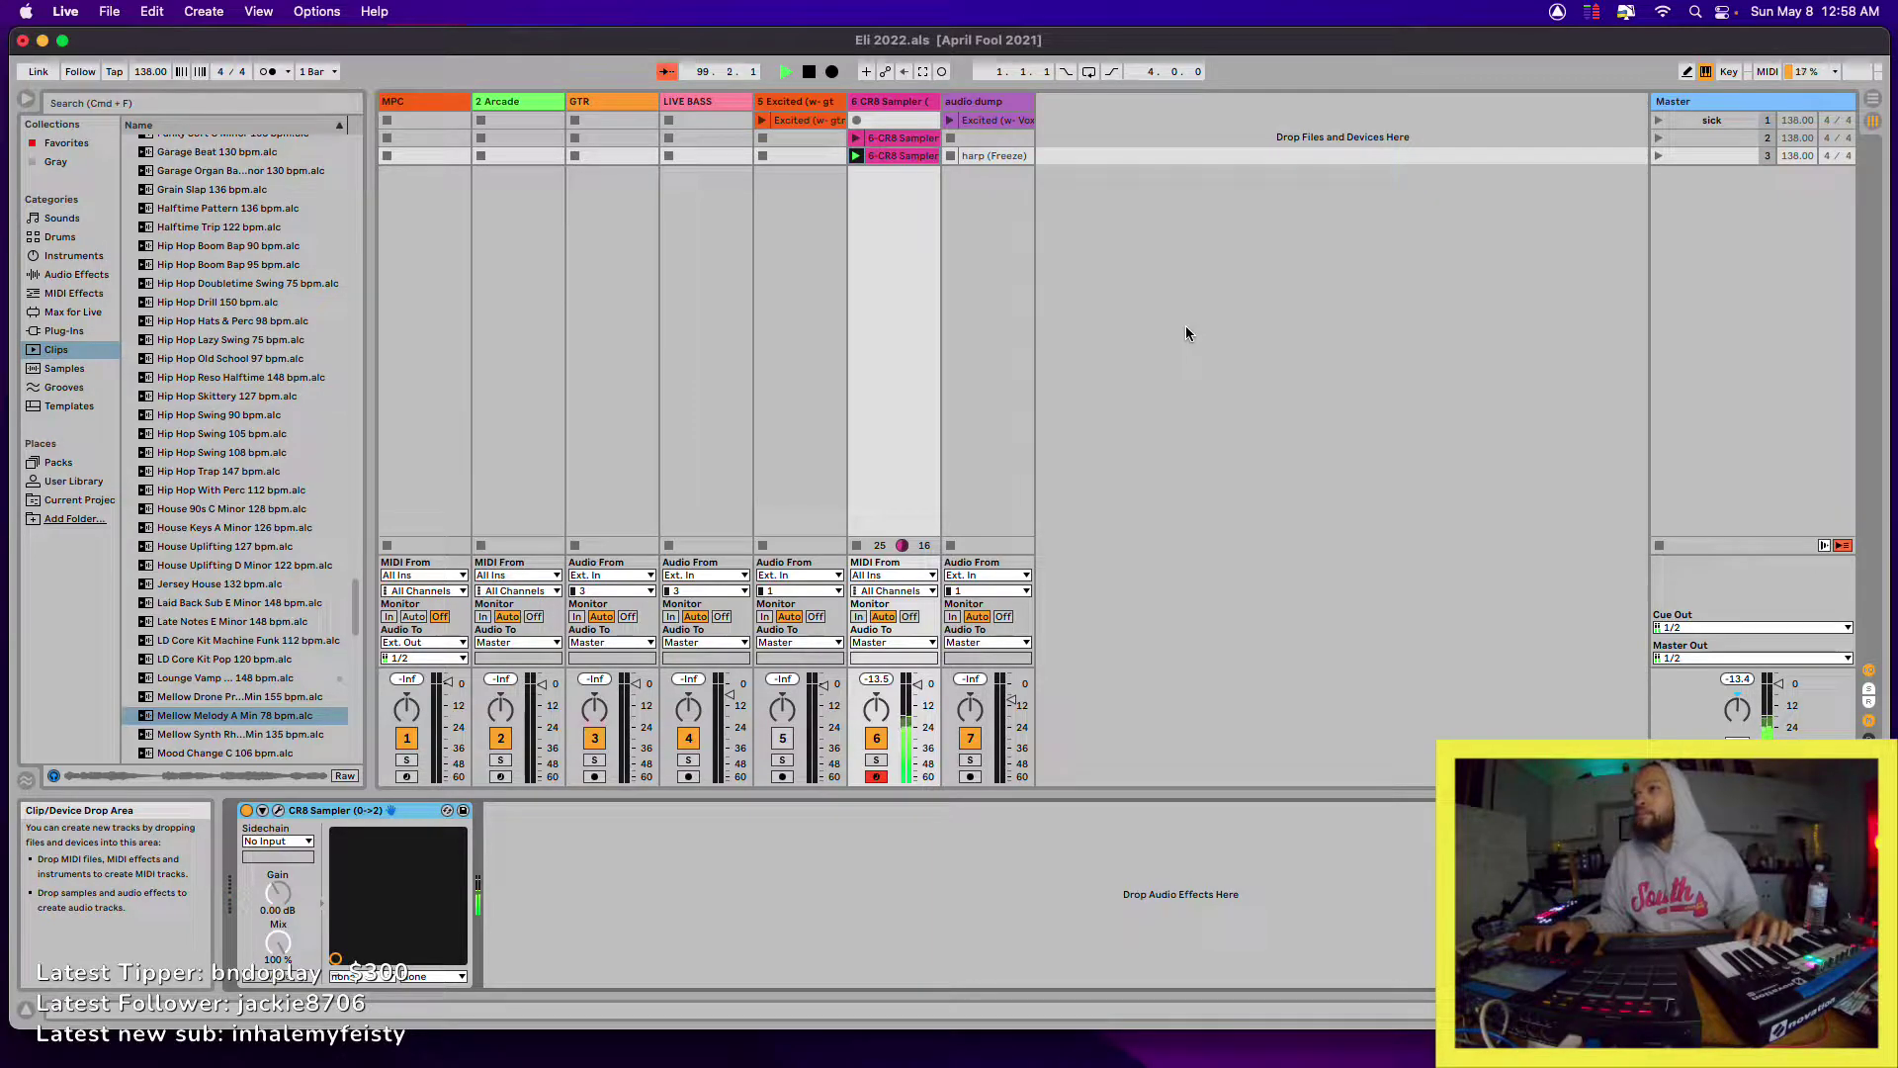
- Open Arcade on the armed track 2 and move on to the kit A Matter of Perspective
left_click(528, 101)
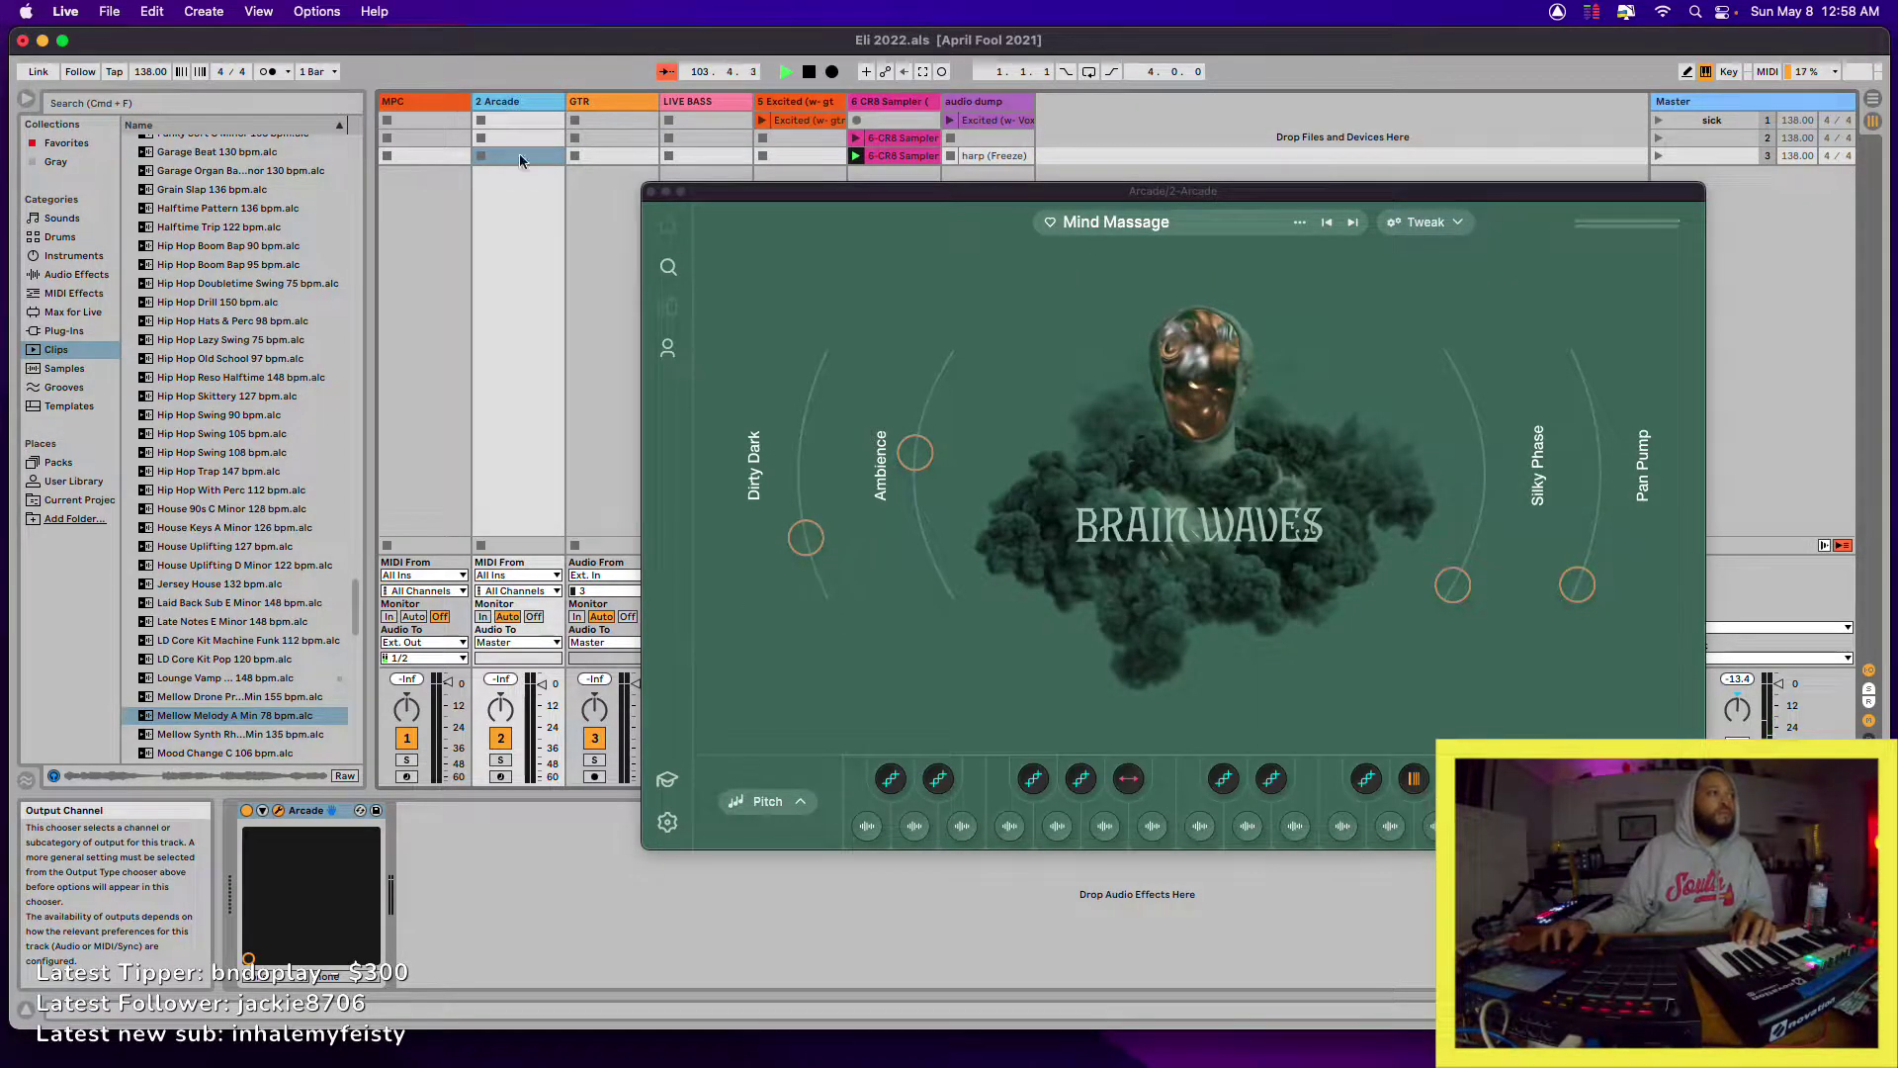
left_click(503, 105)
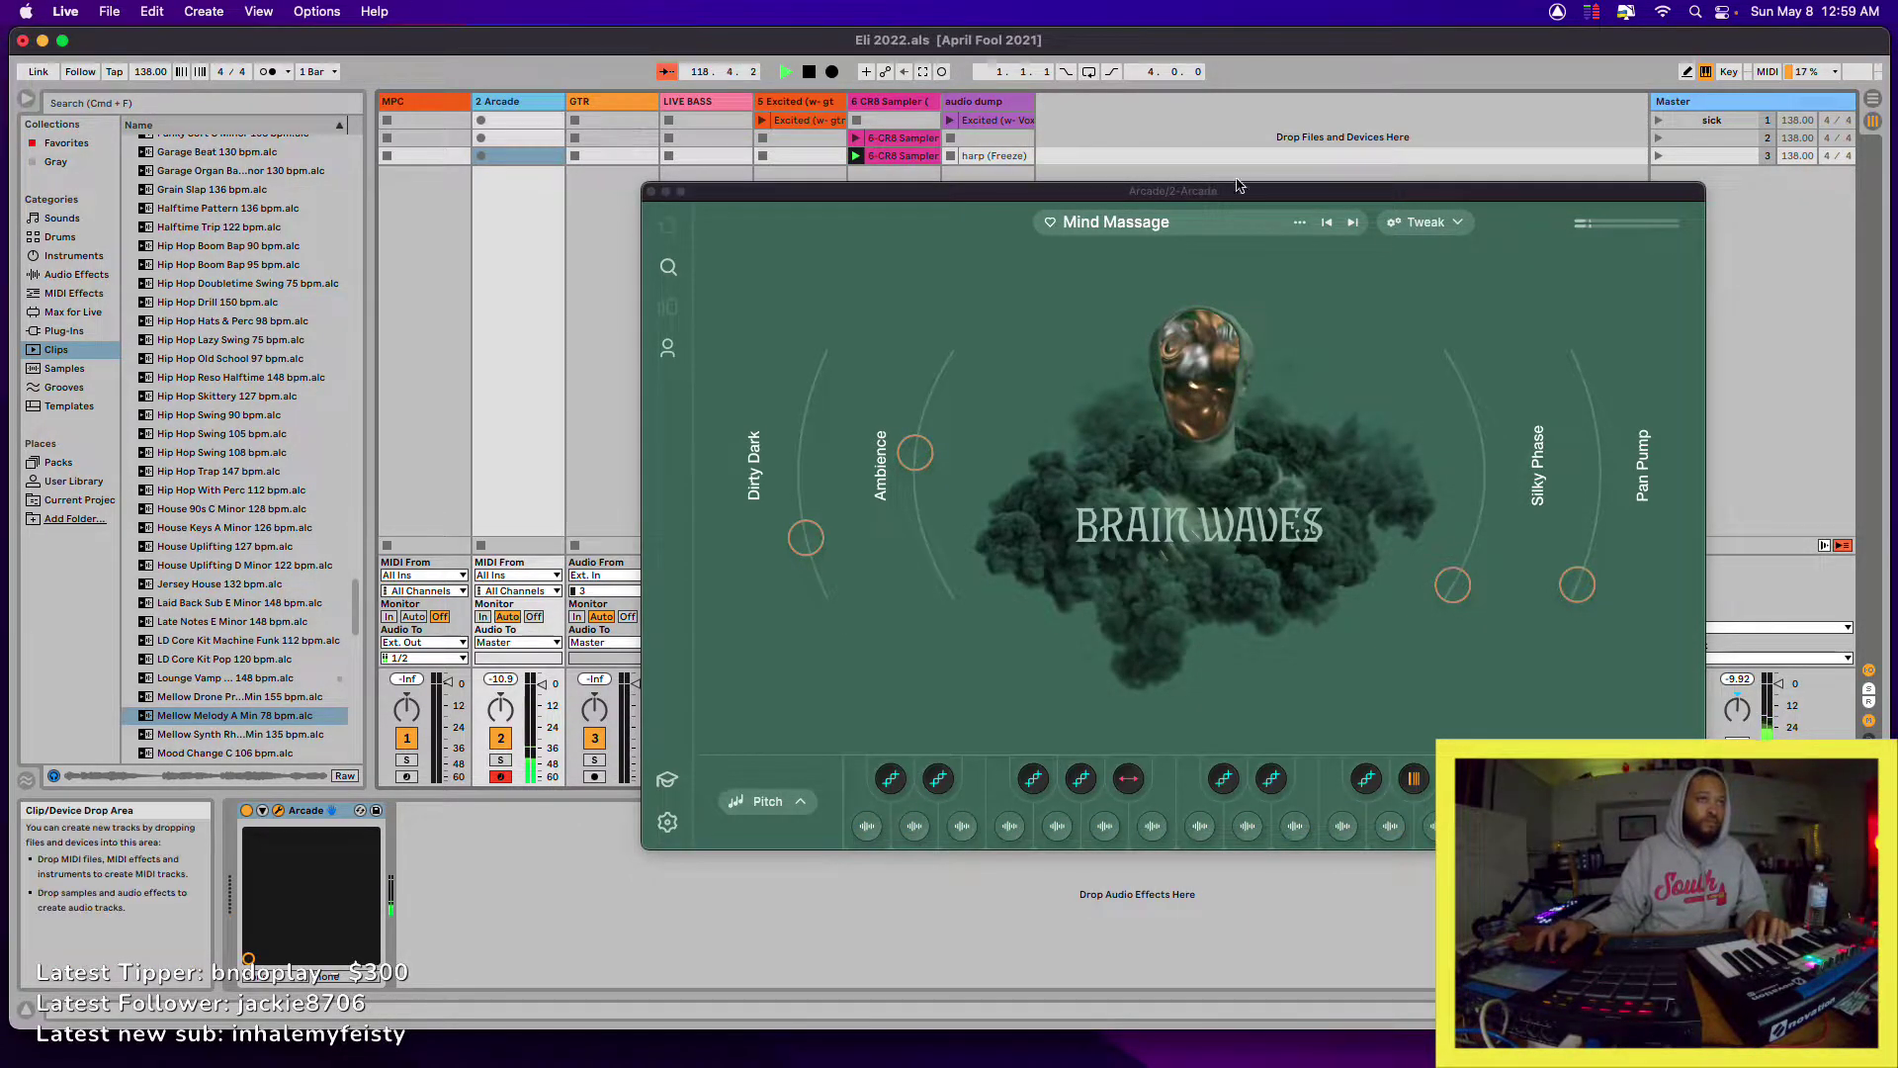
left_click(1352, 224)
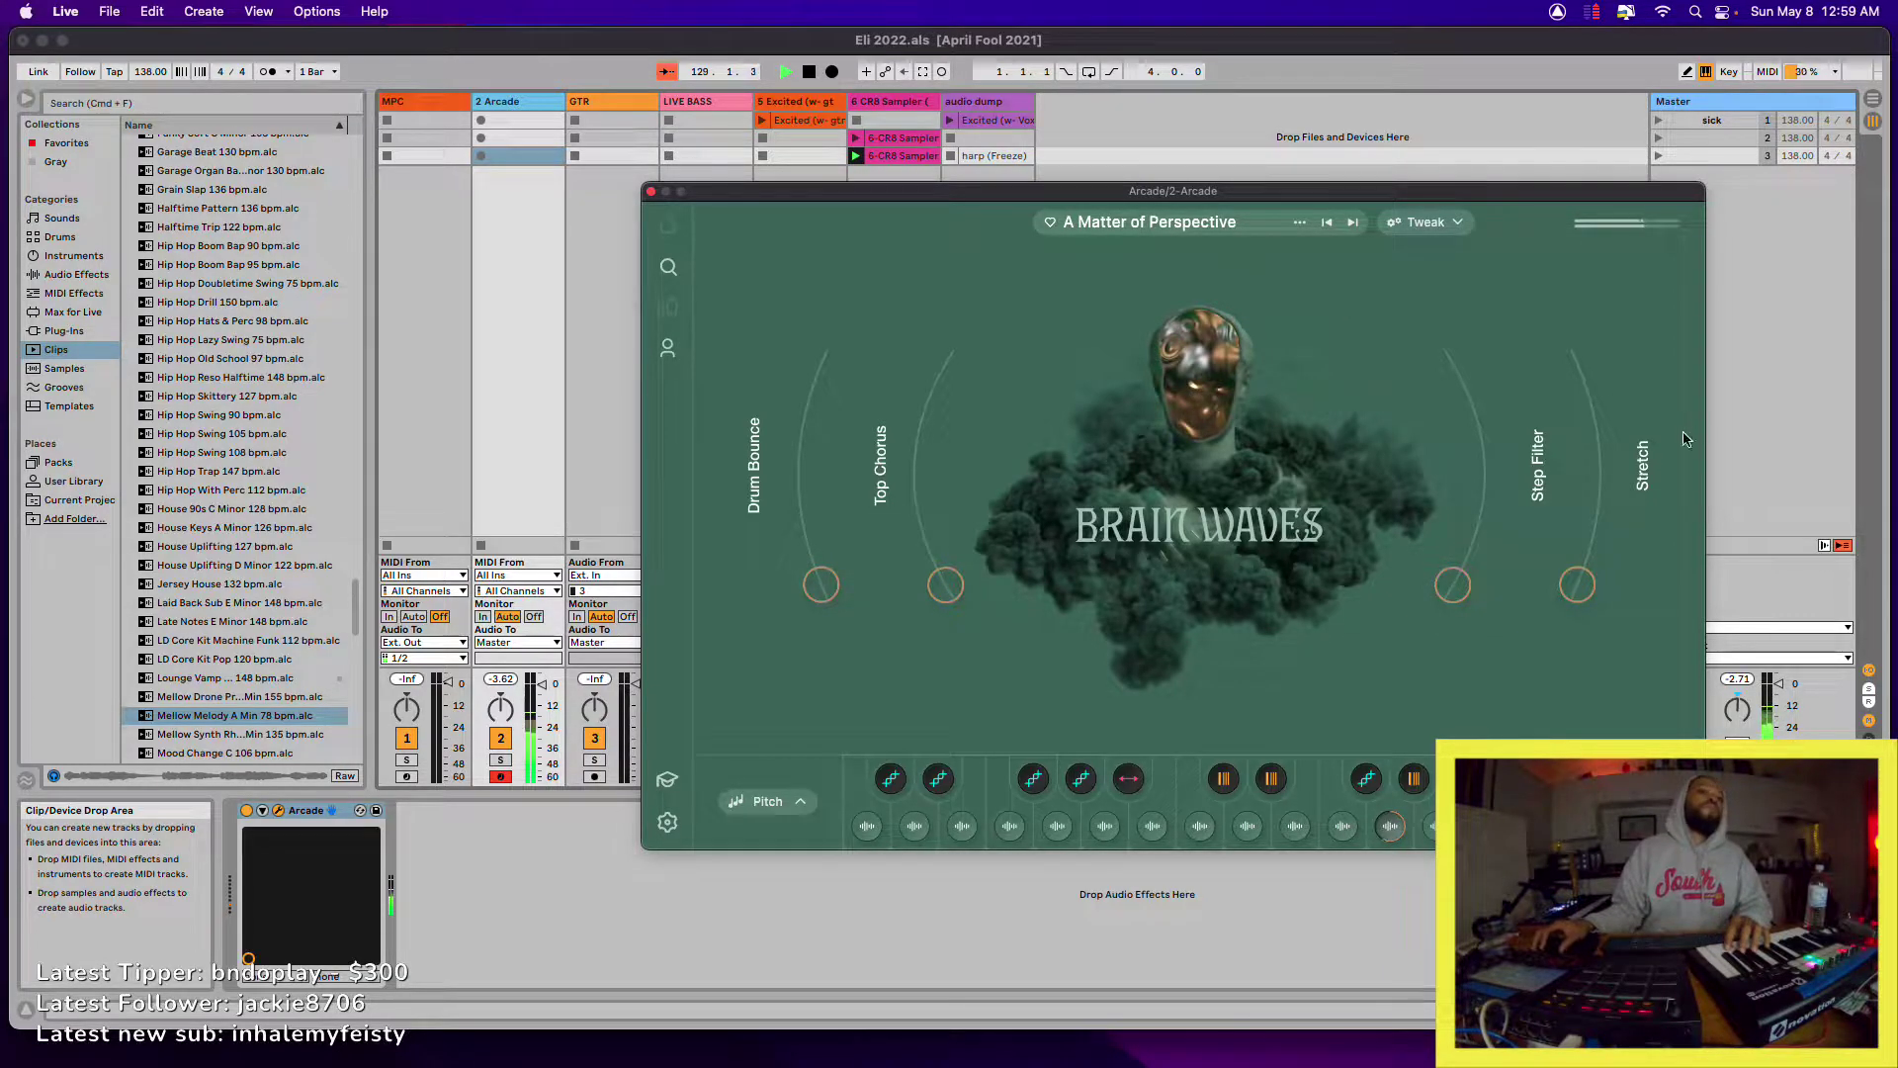
- Try out the kit by raising Step Filter, Top Chorus and Drum Bounce past halfway and Stretch slightly
left_click_drag(1452, 588, 1487, 453)
left_click_drag(945, 585, 863, 469)
left_click_drag(809, 579, 793, 462)
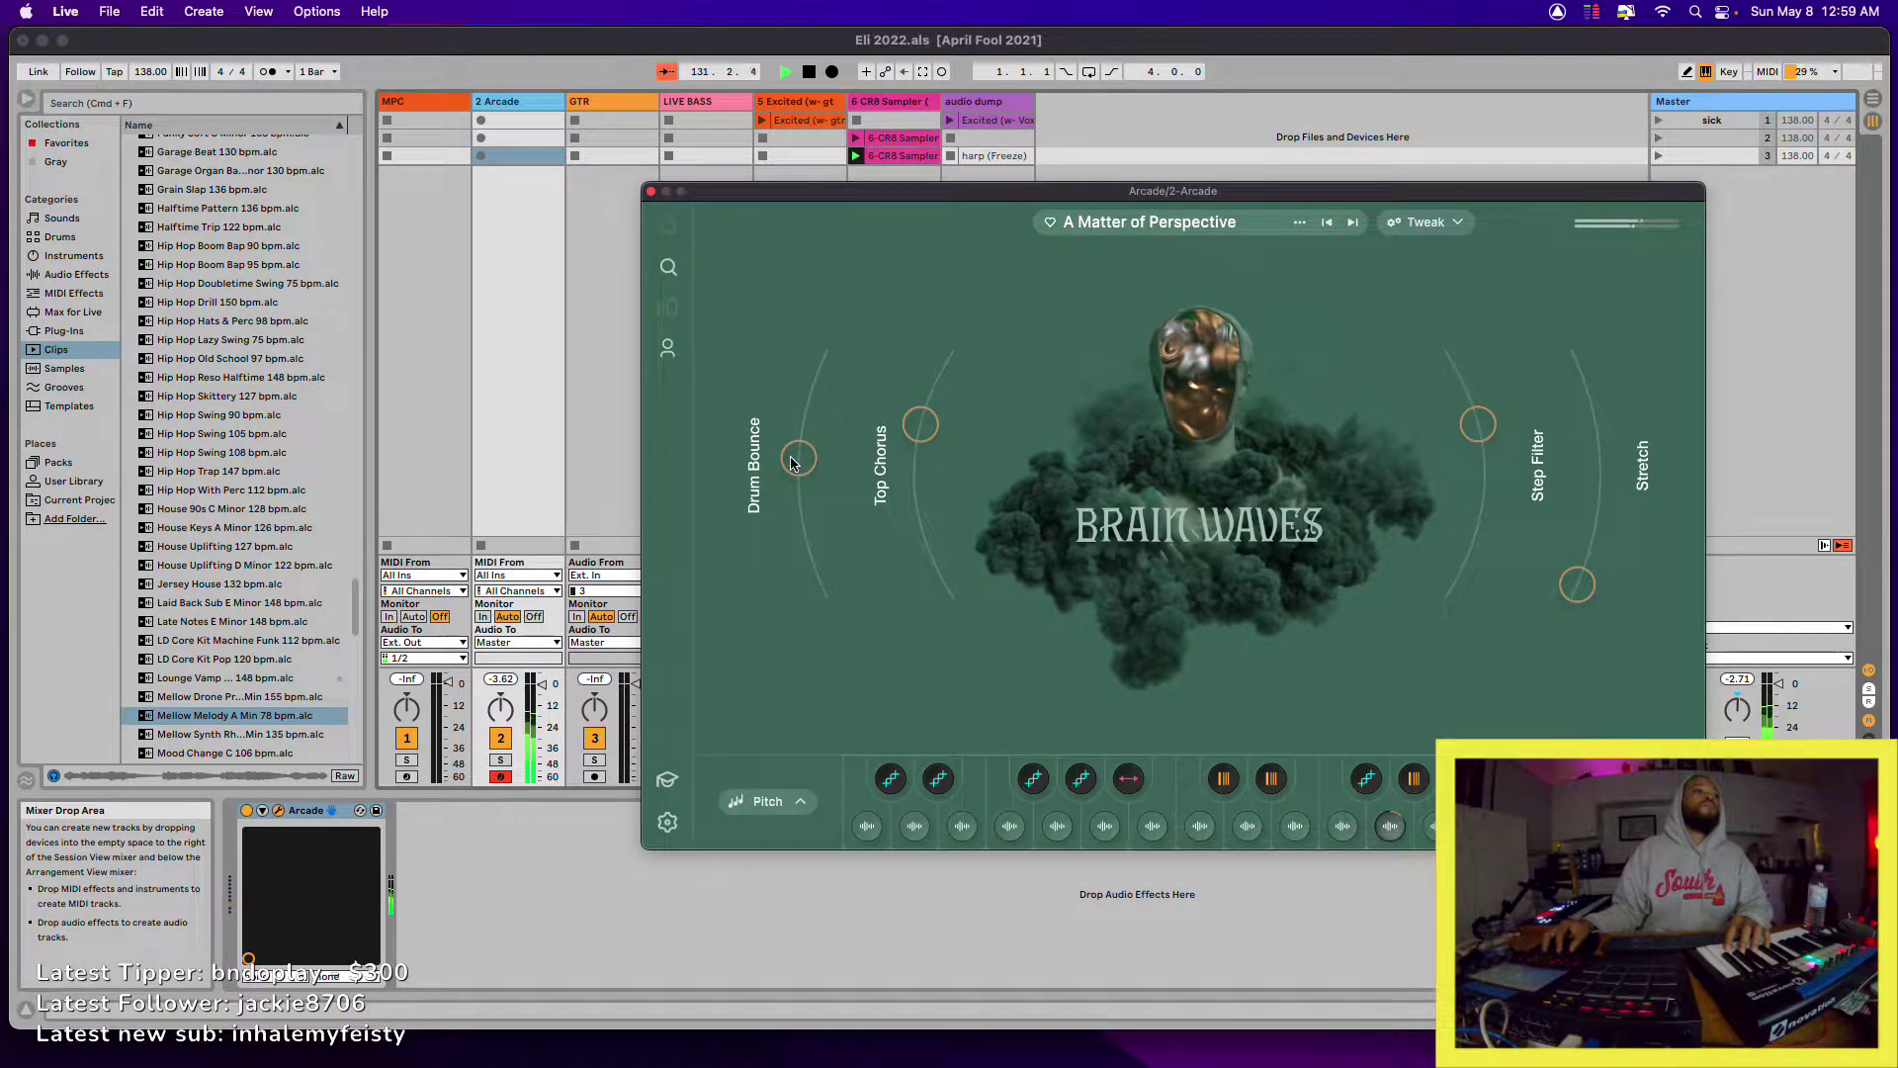
left_click_drag(1578, 584, 1593, 537)
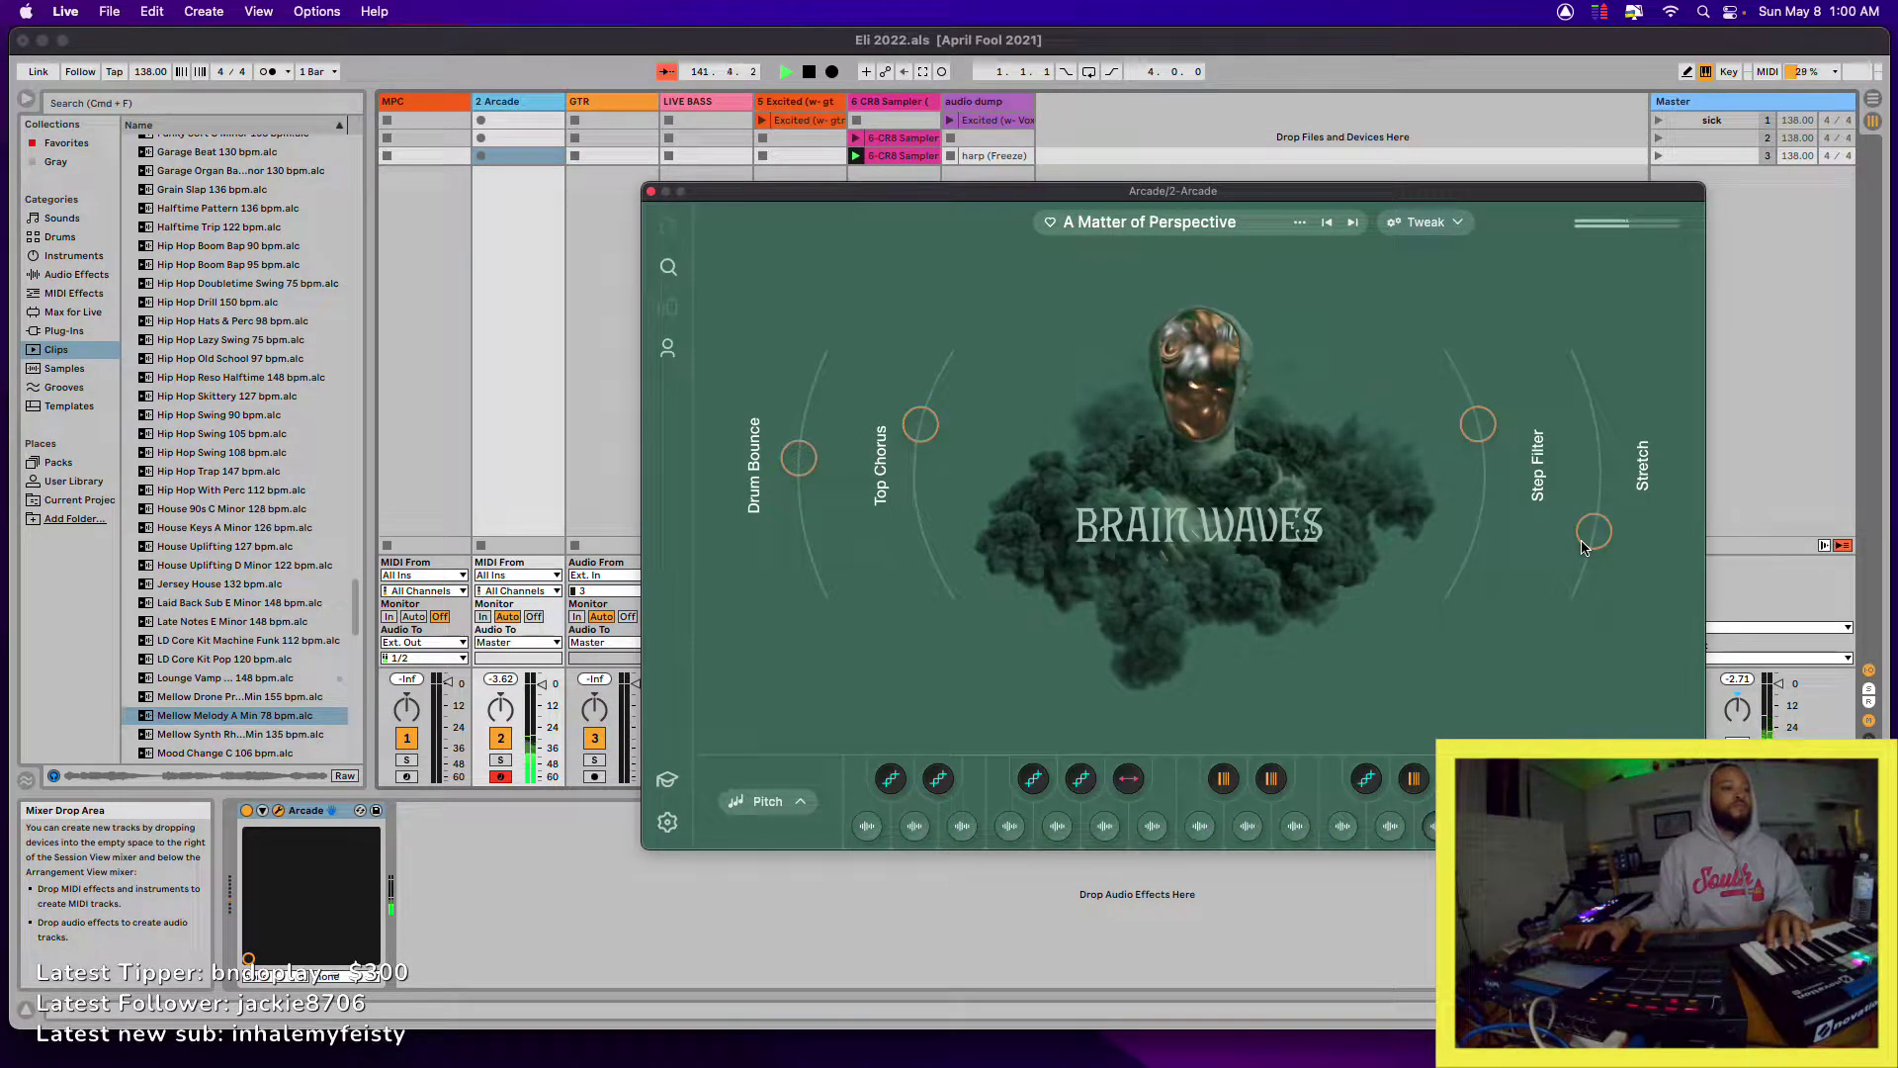
- Audition further Arcade kits such as Panophobia, Wise Up, Monkey's Paw and Weekend Romance against the harp, and settle on The Road Ahead
left_click(1353, 223)
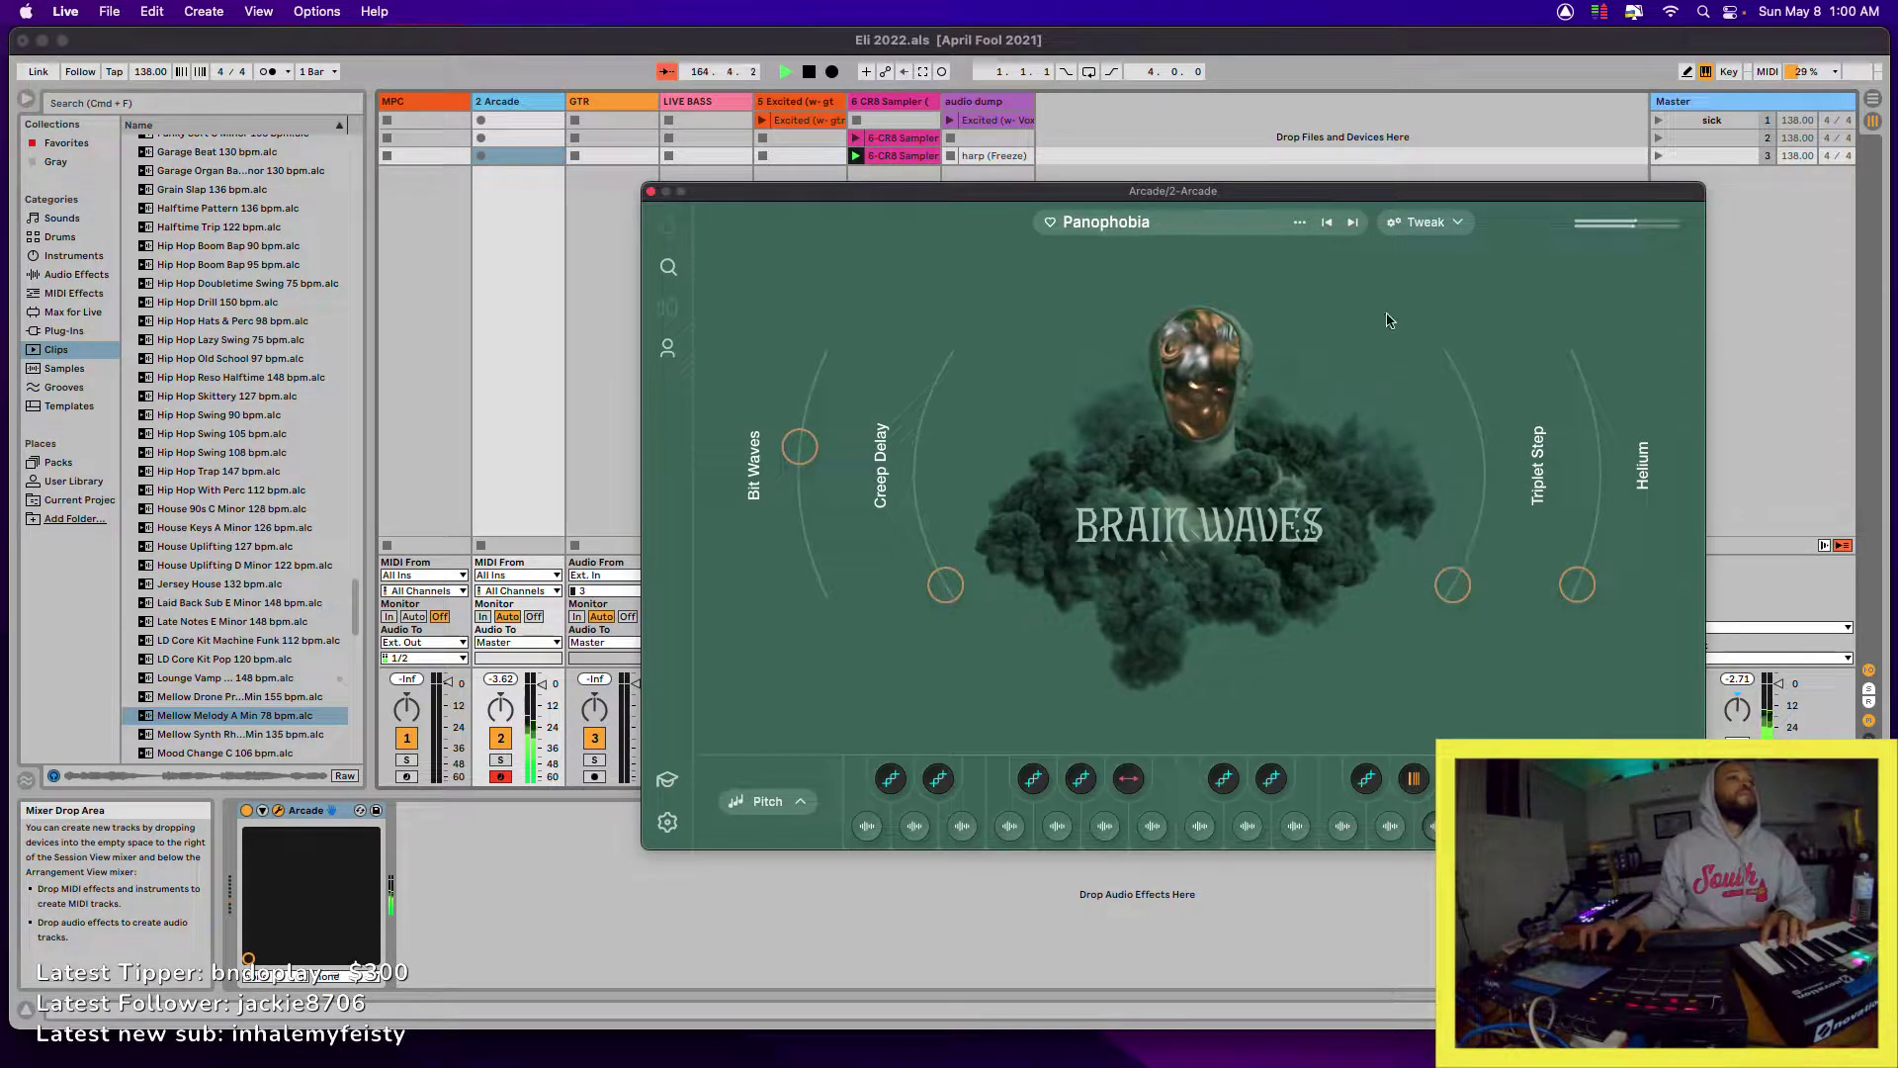
left_click(1353, 223)
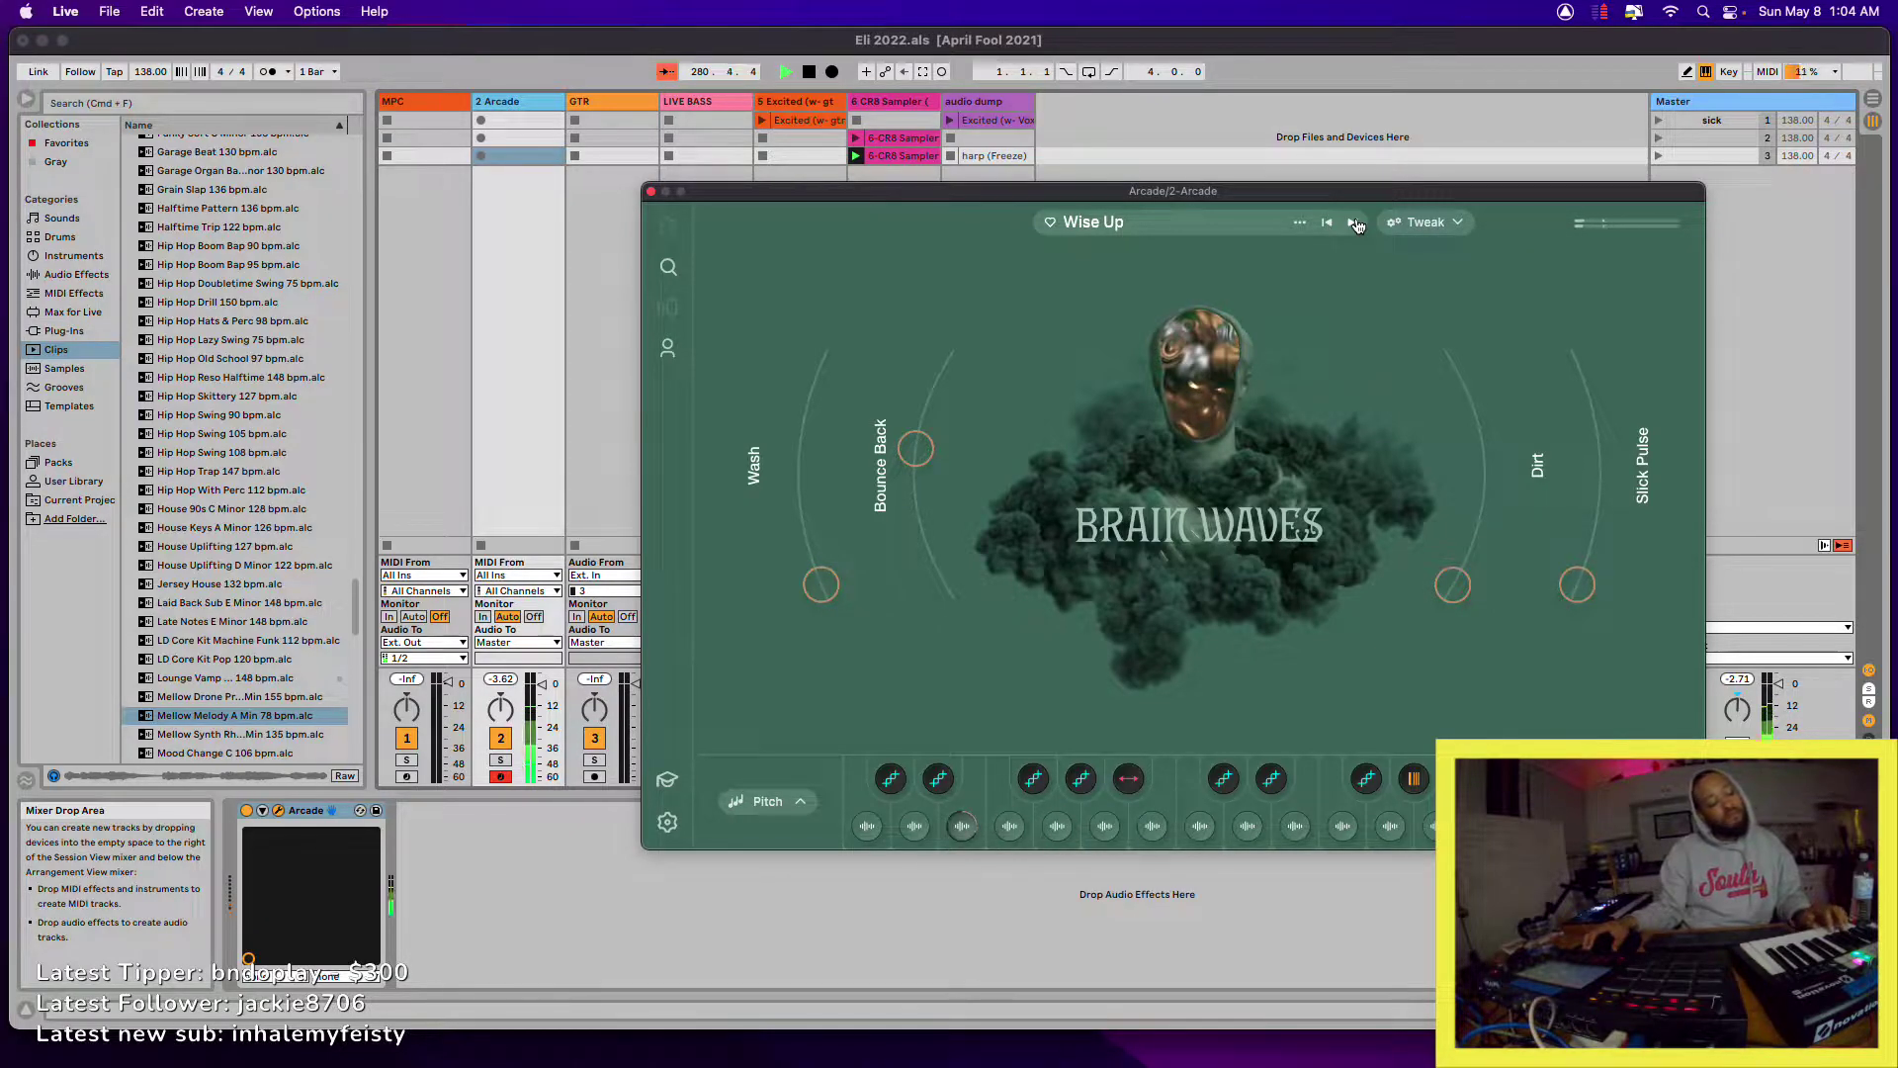
left_click(1354, 222)
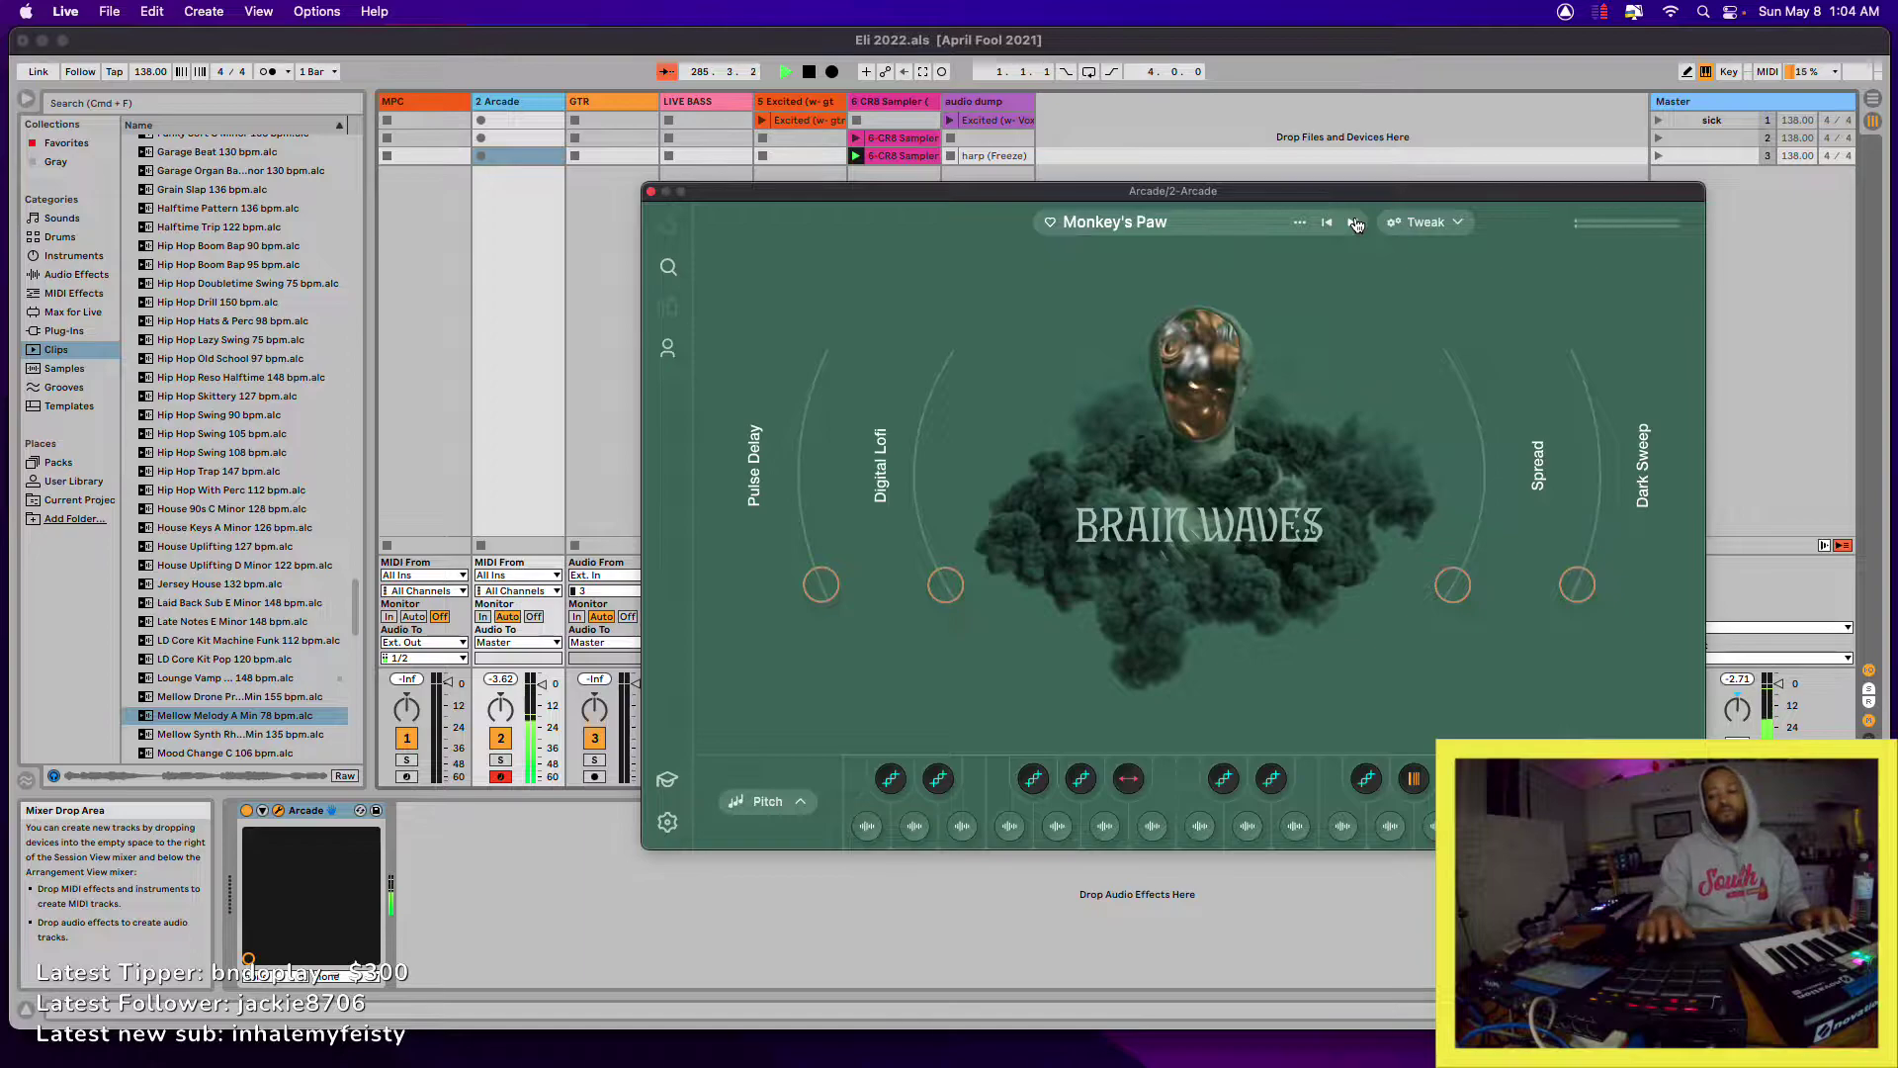
key("space")
key("space")
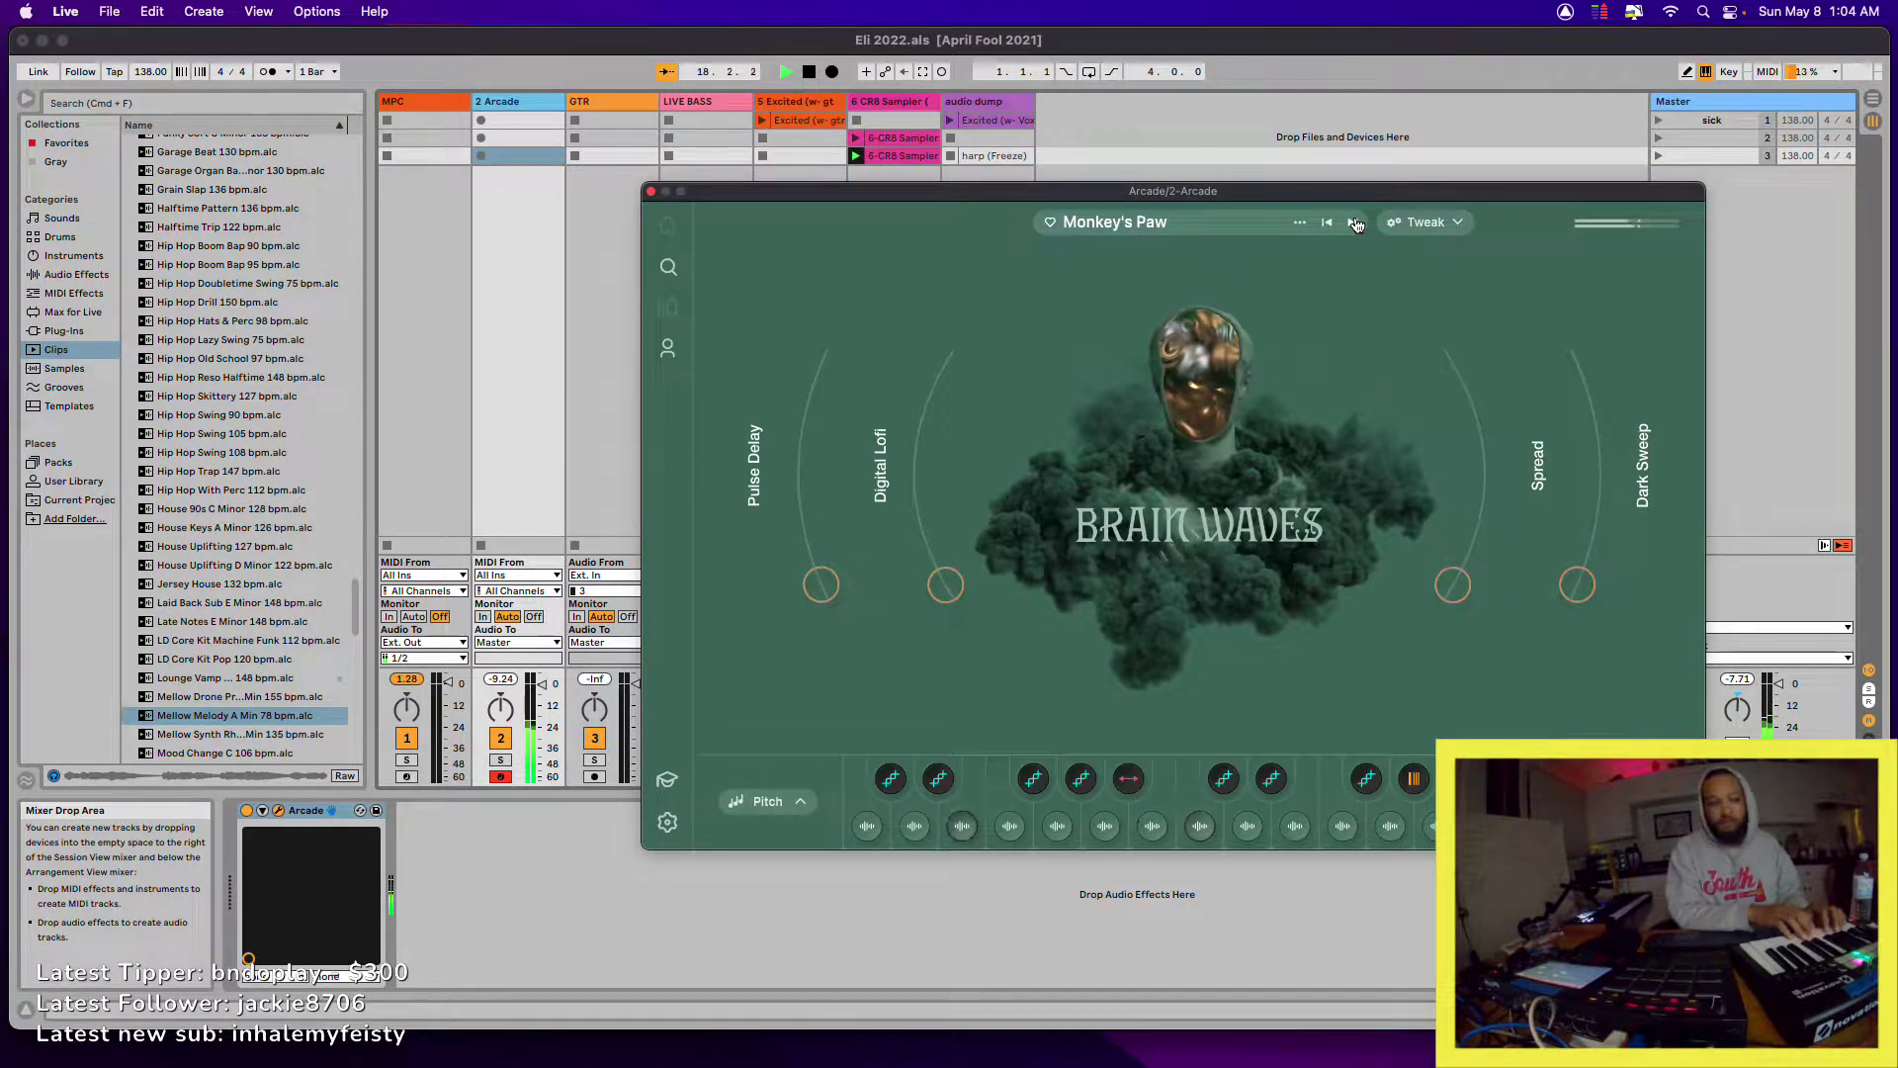
left_click(1355, 223)
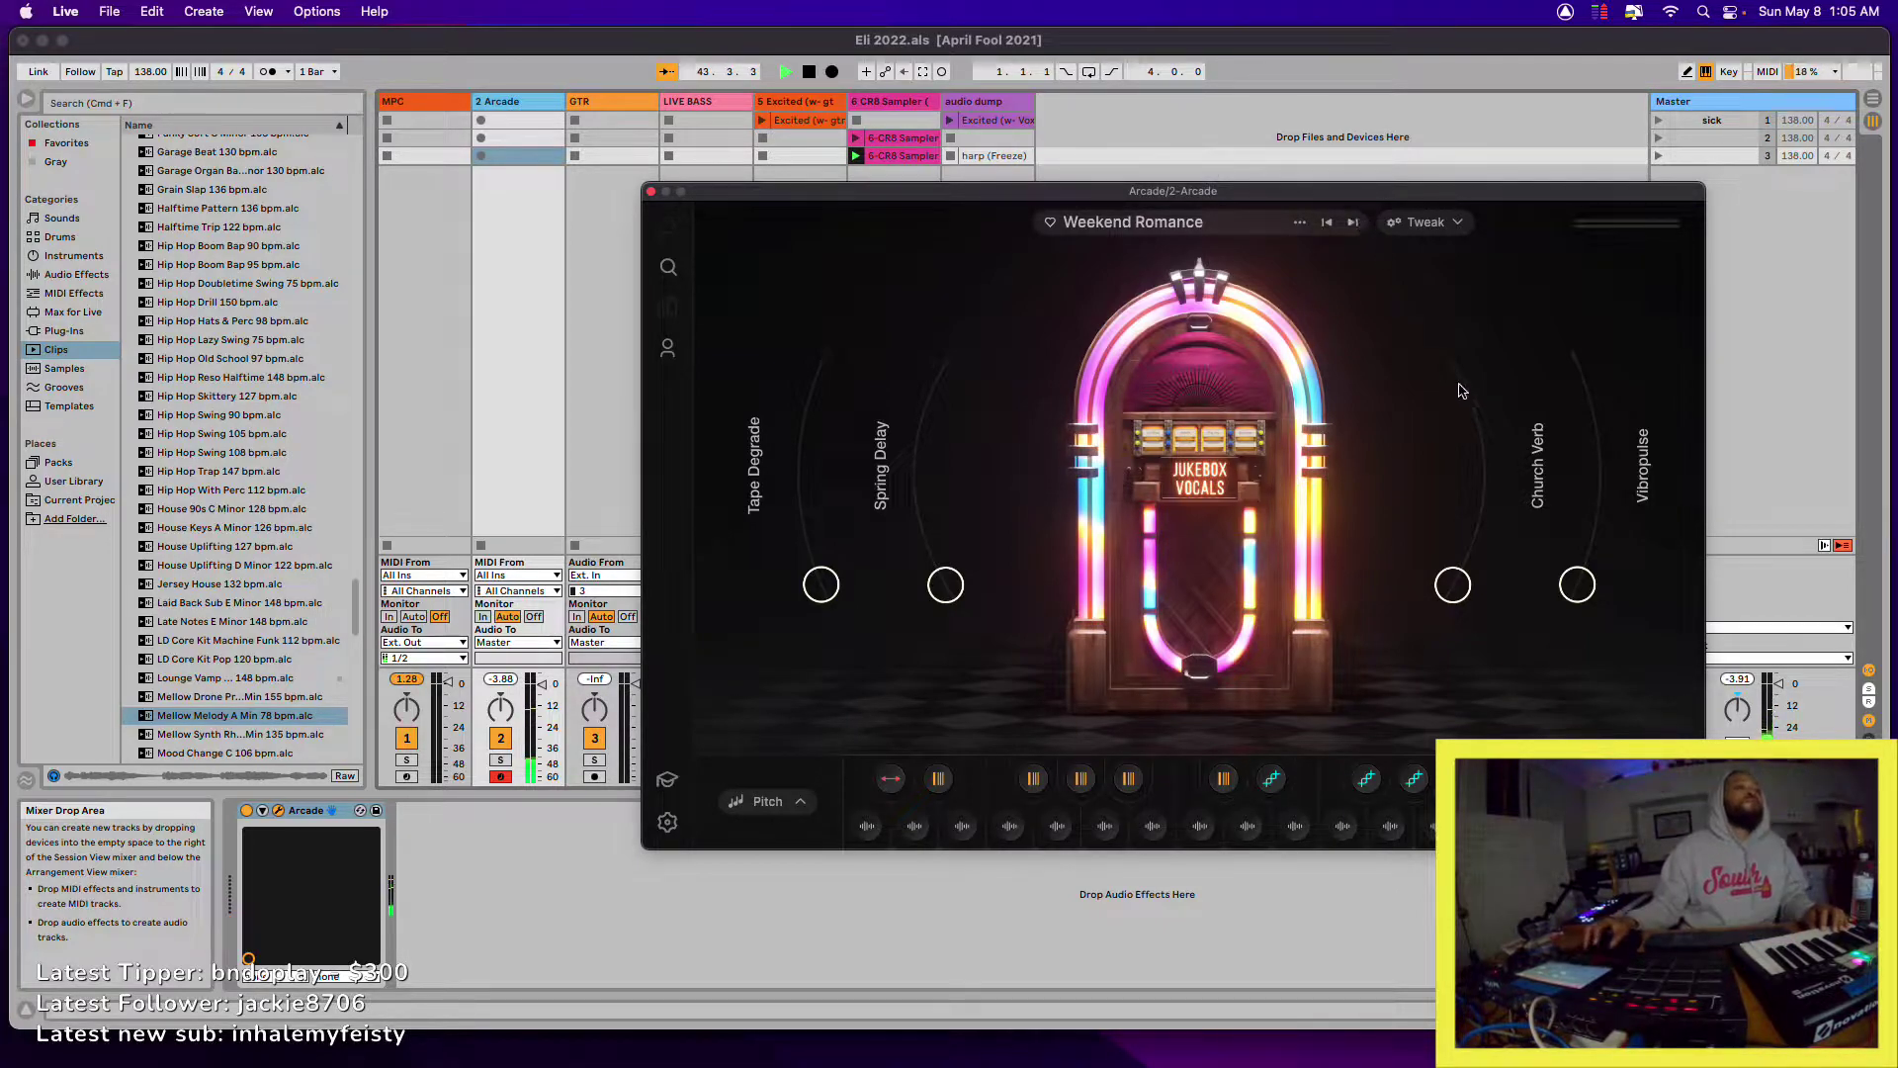
left_click(1354, 224)
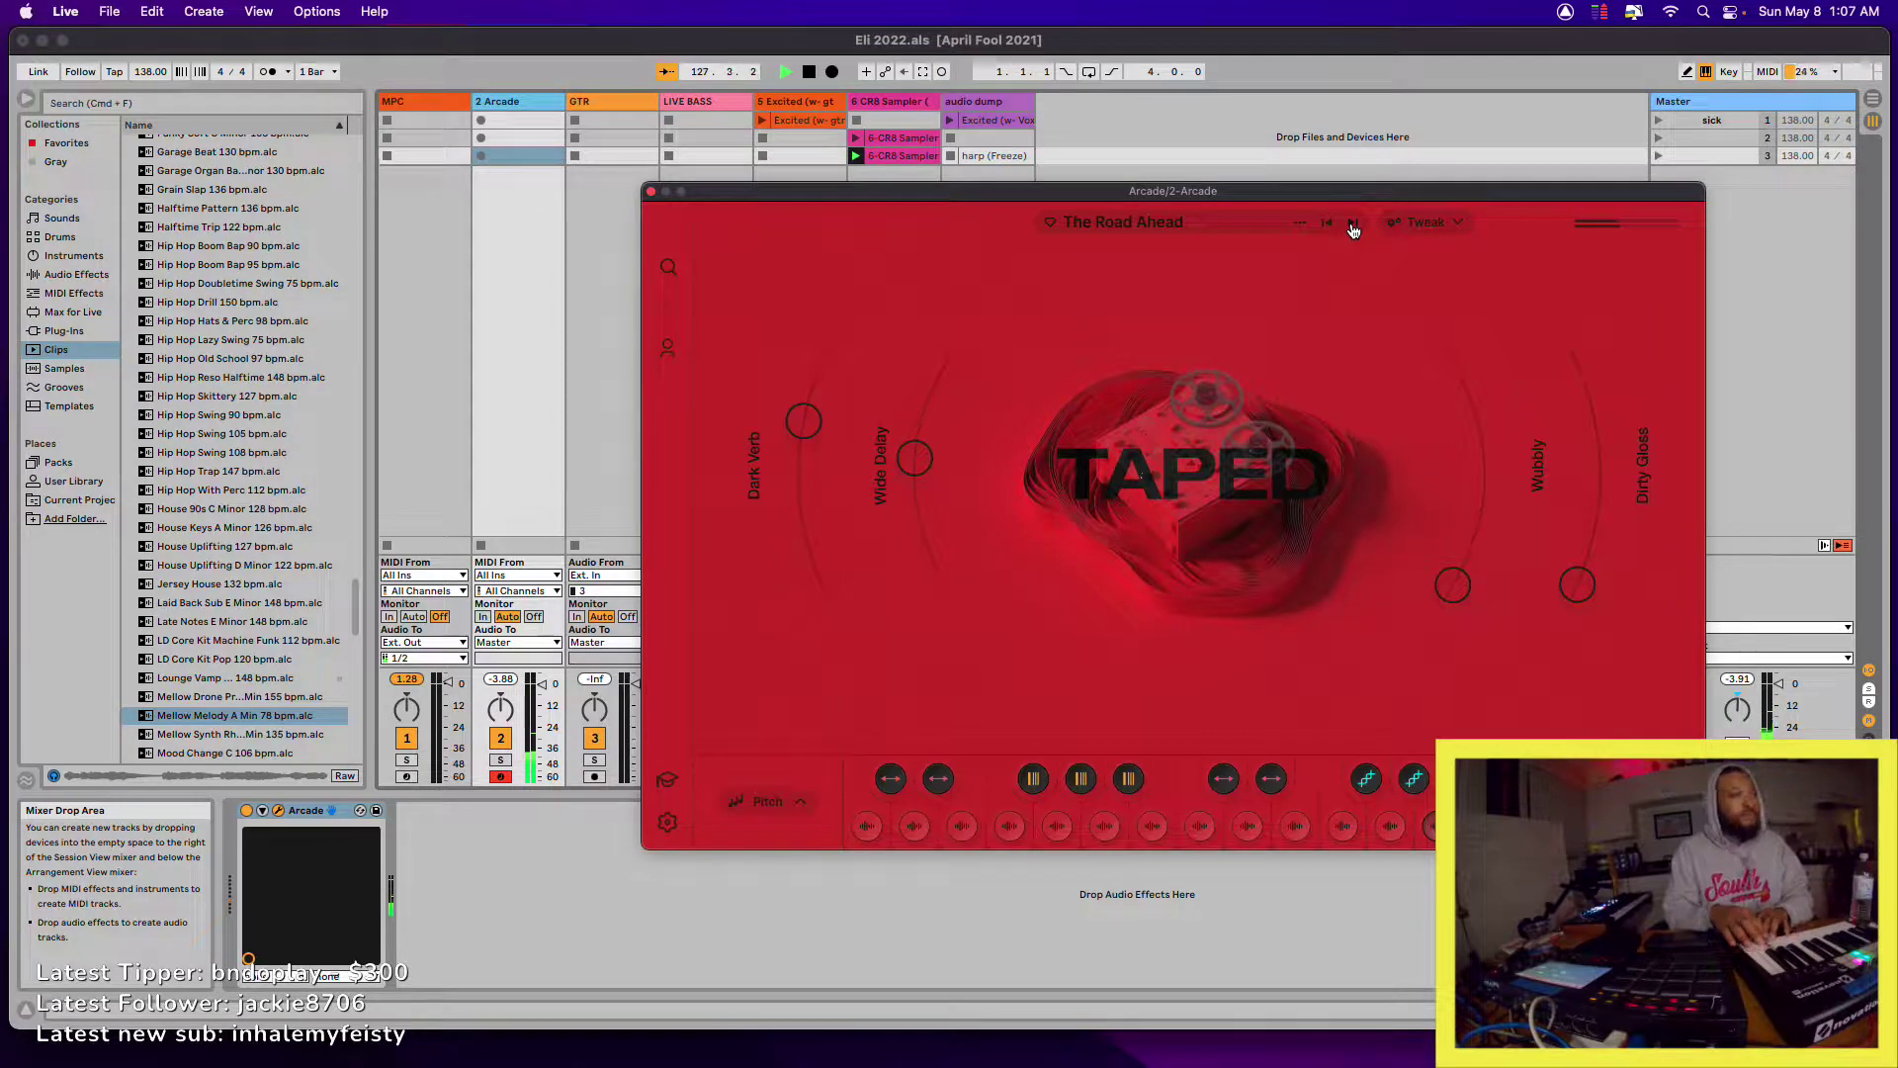
- Raise The Road Ahead's Wubbly macro to about a third and Dirty Gloss slightly, and close Arcade
left_click_drag(1438, 566, 1483, 509)
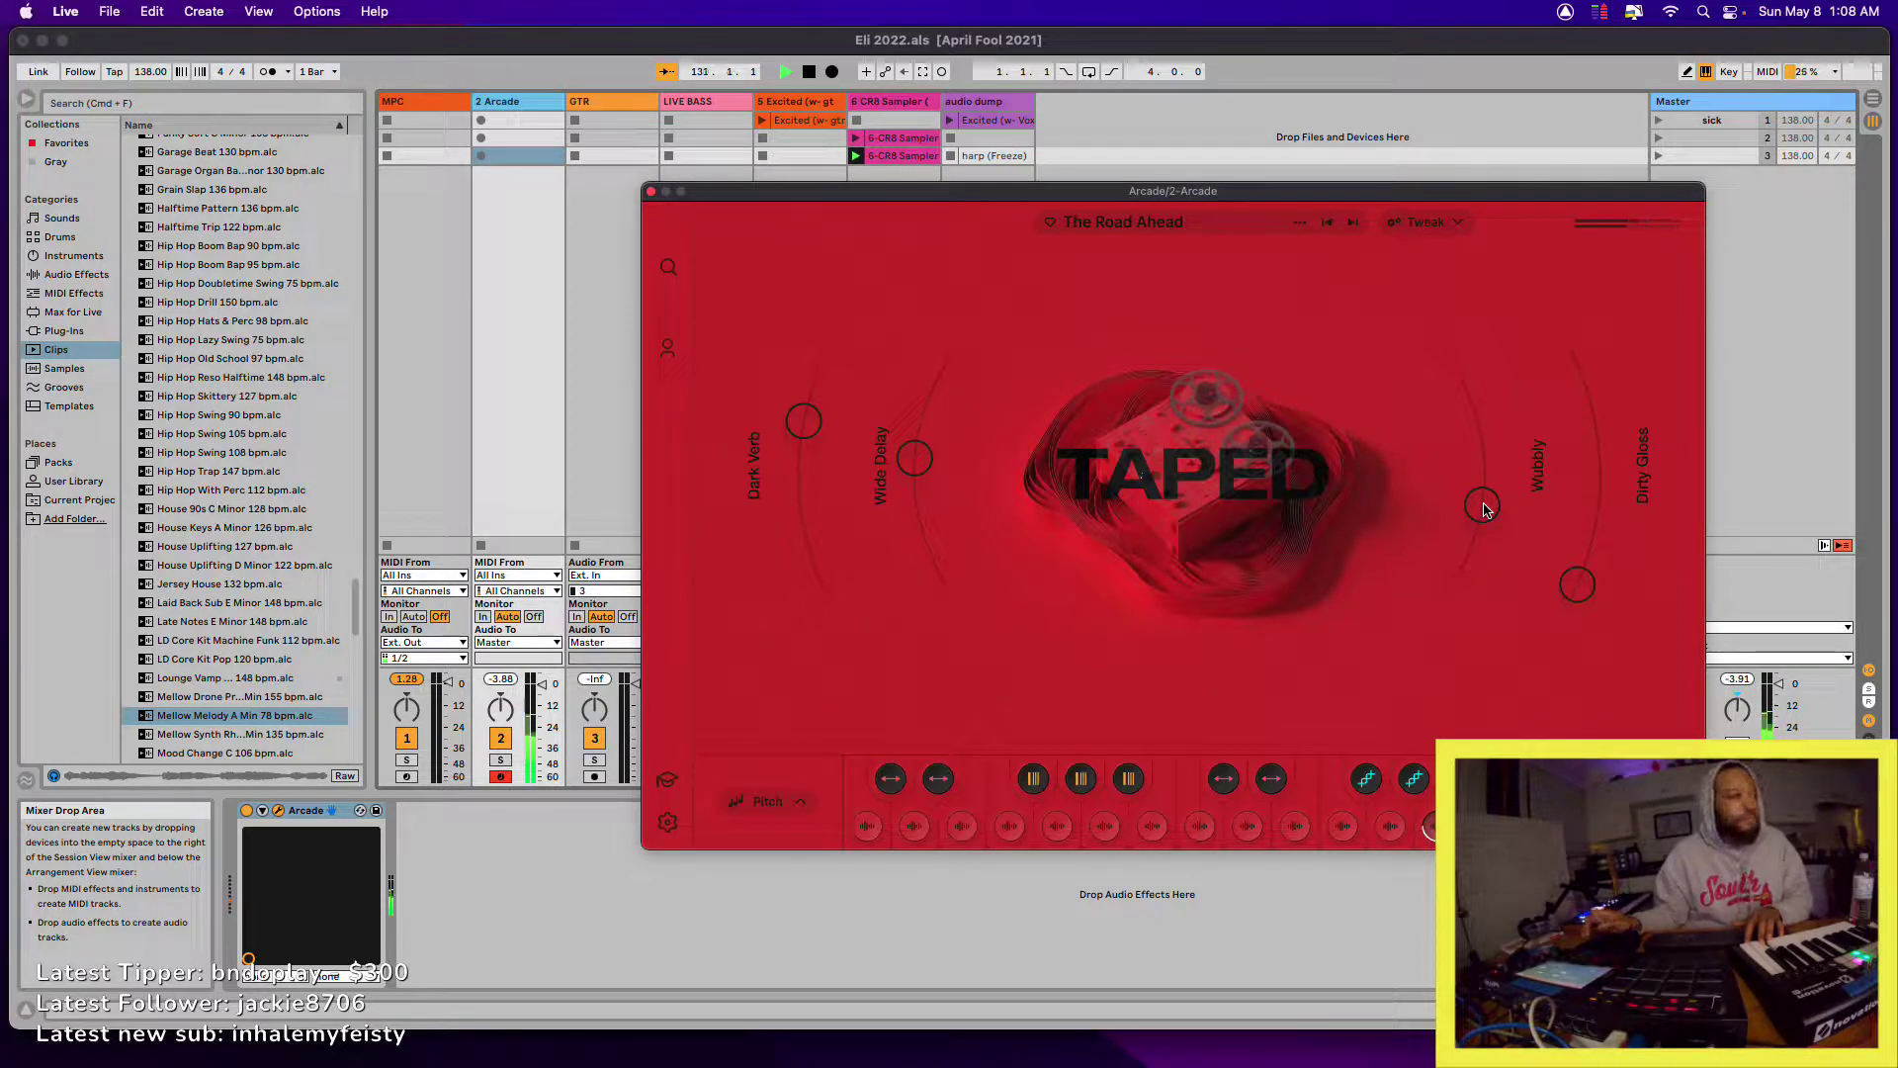
left_click_drag(1578, 585, 1591, 541)
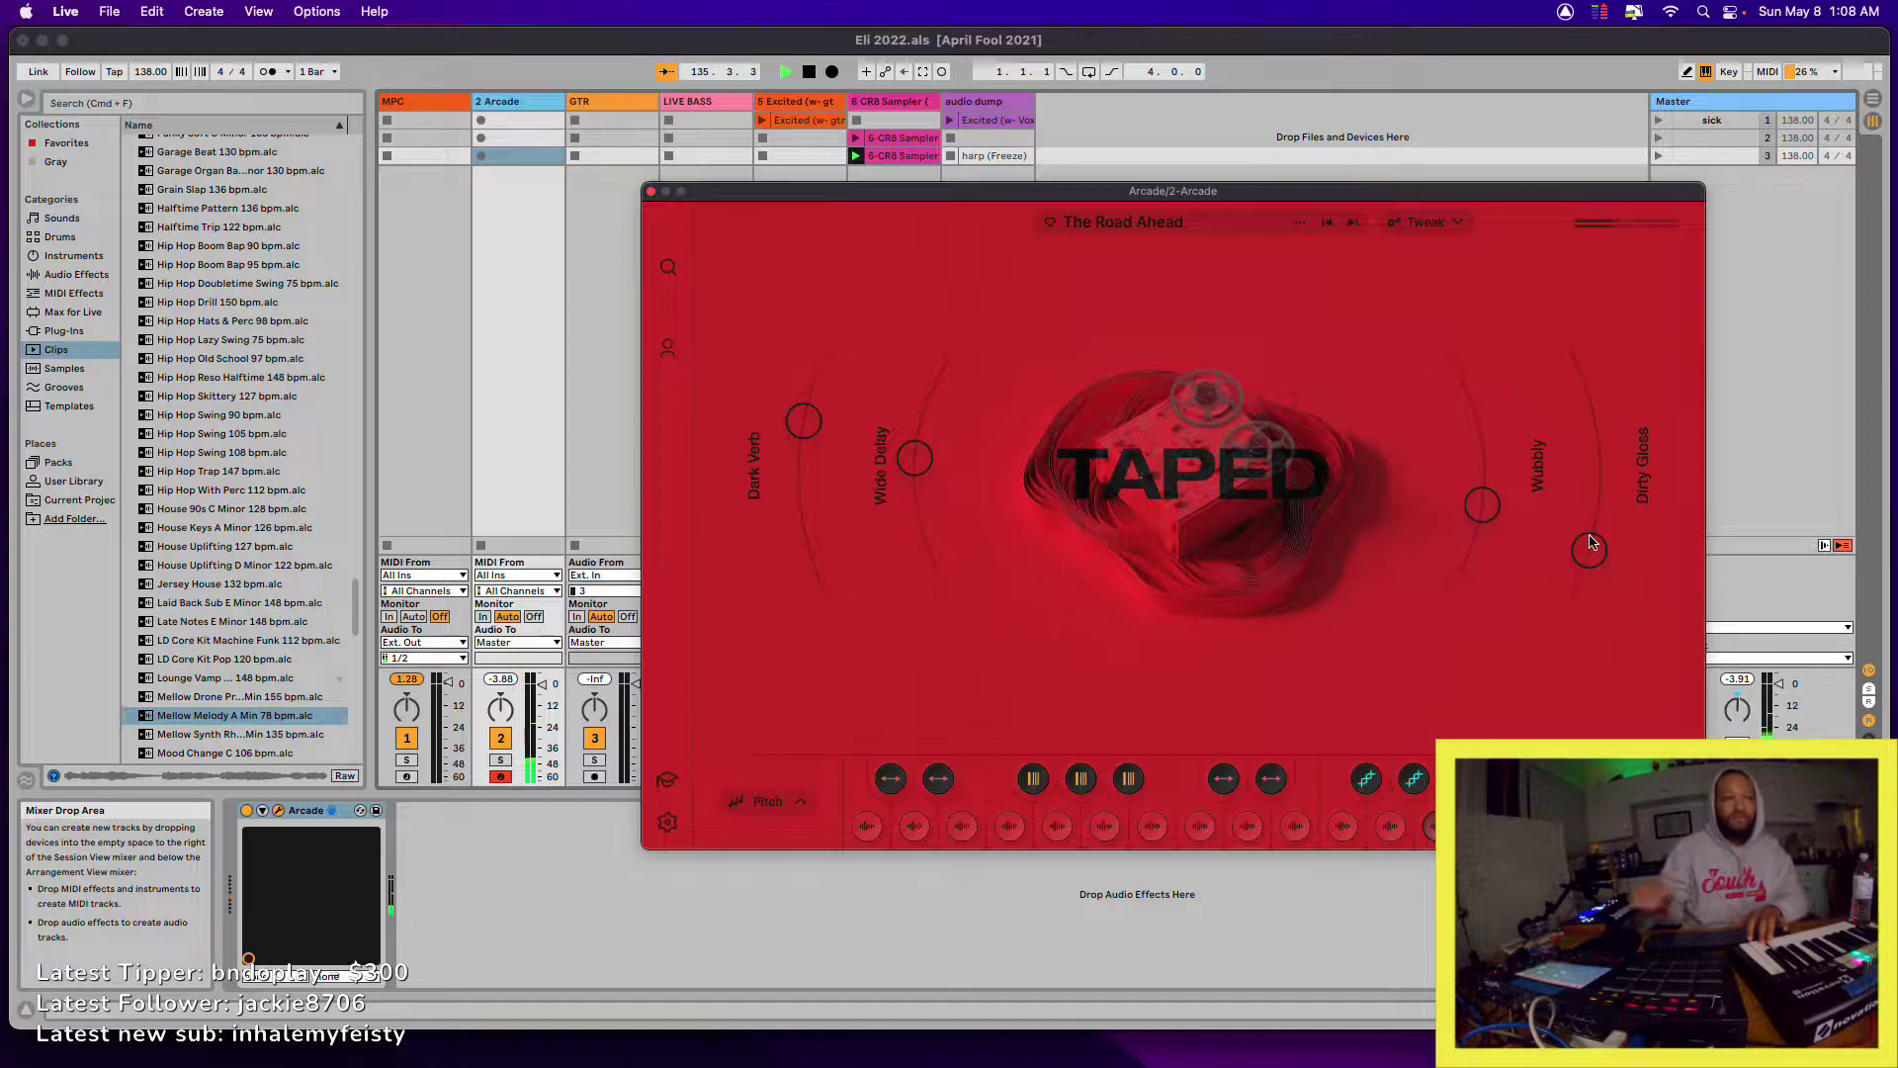
left_click(652, 196)
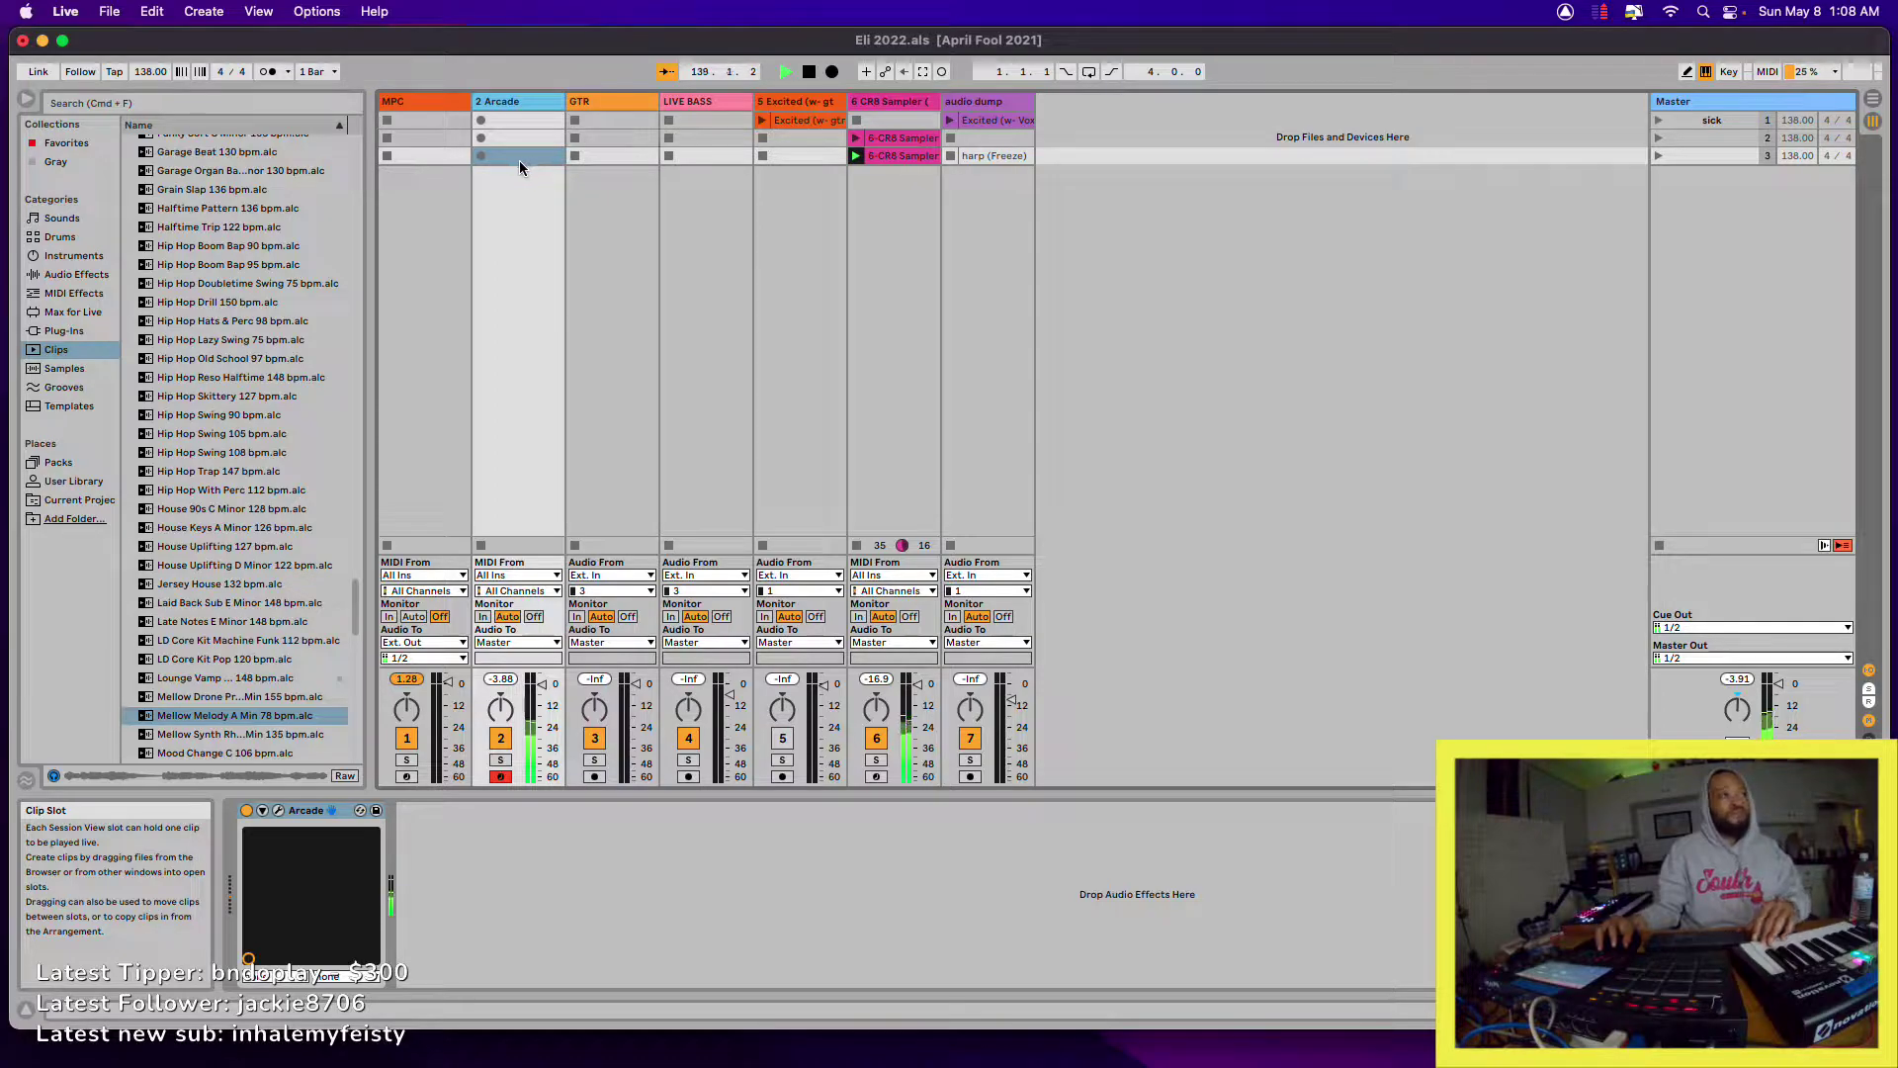
- Turn on the metronome and discard the short false-start Arcade take in the third clip slot
left_click(481, 156)
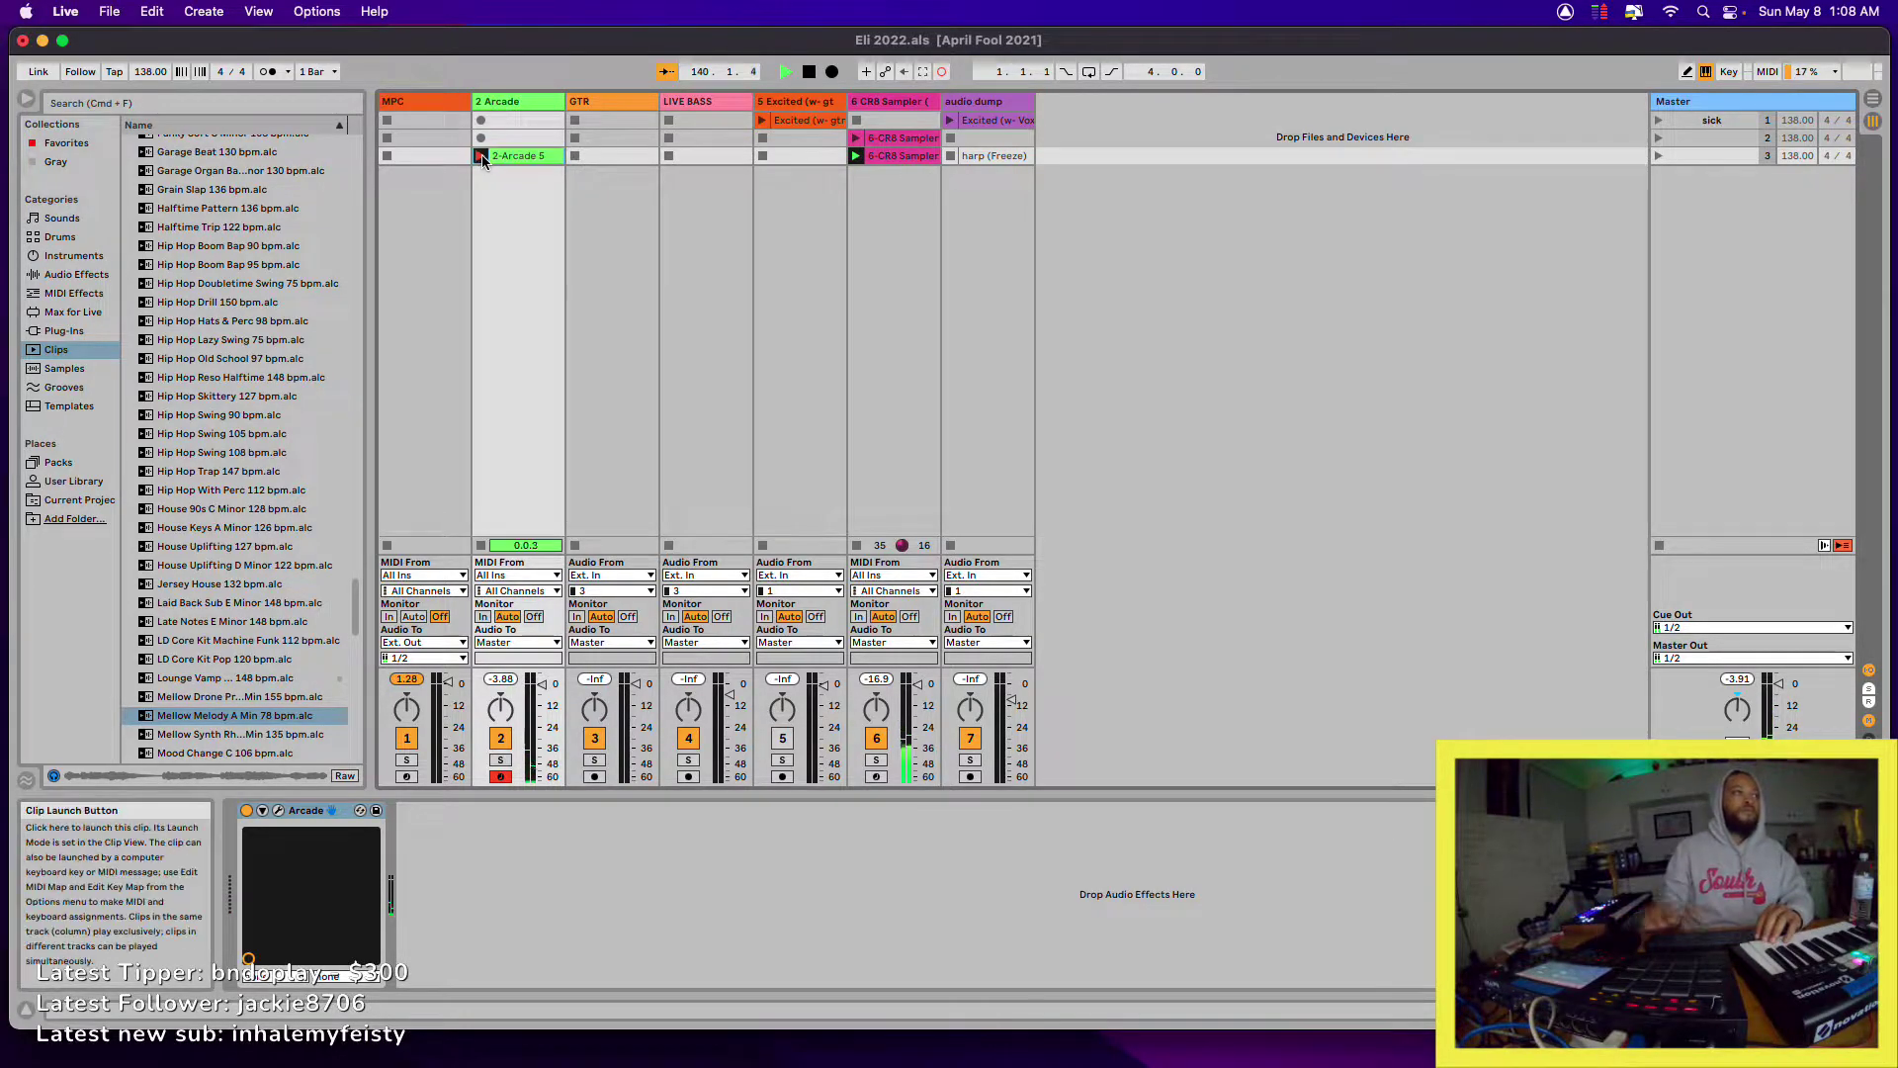
left_click(481, 156)
left_click(268, 71)
key("Delete")
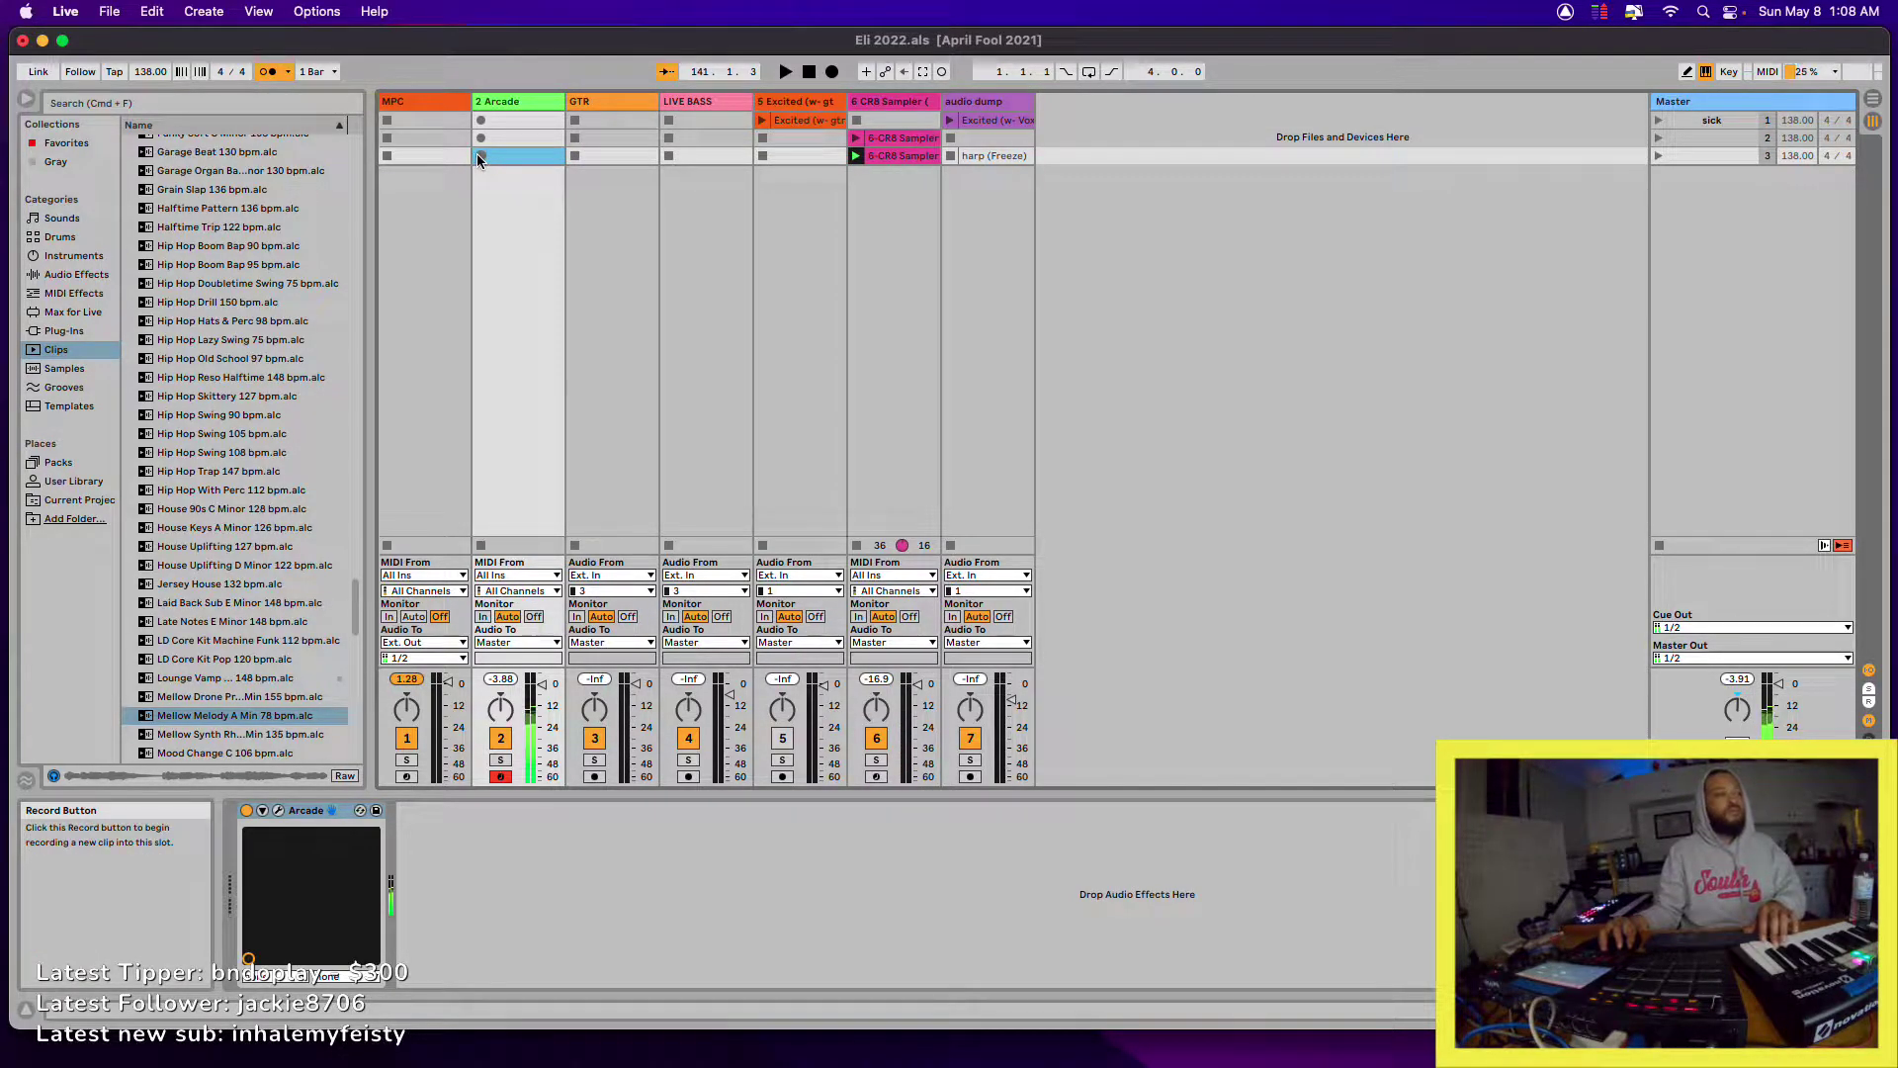
- Record a 24-bar Arcade clip in the third slot and open it in the note editor
left_click(480, 157)
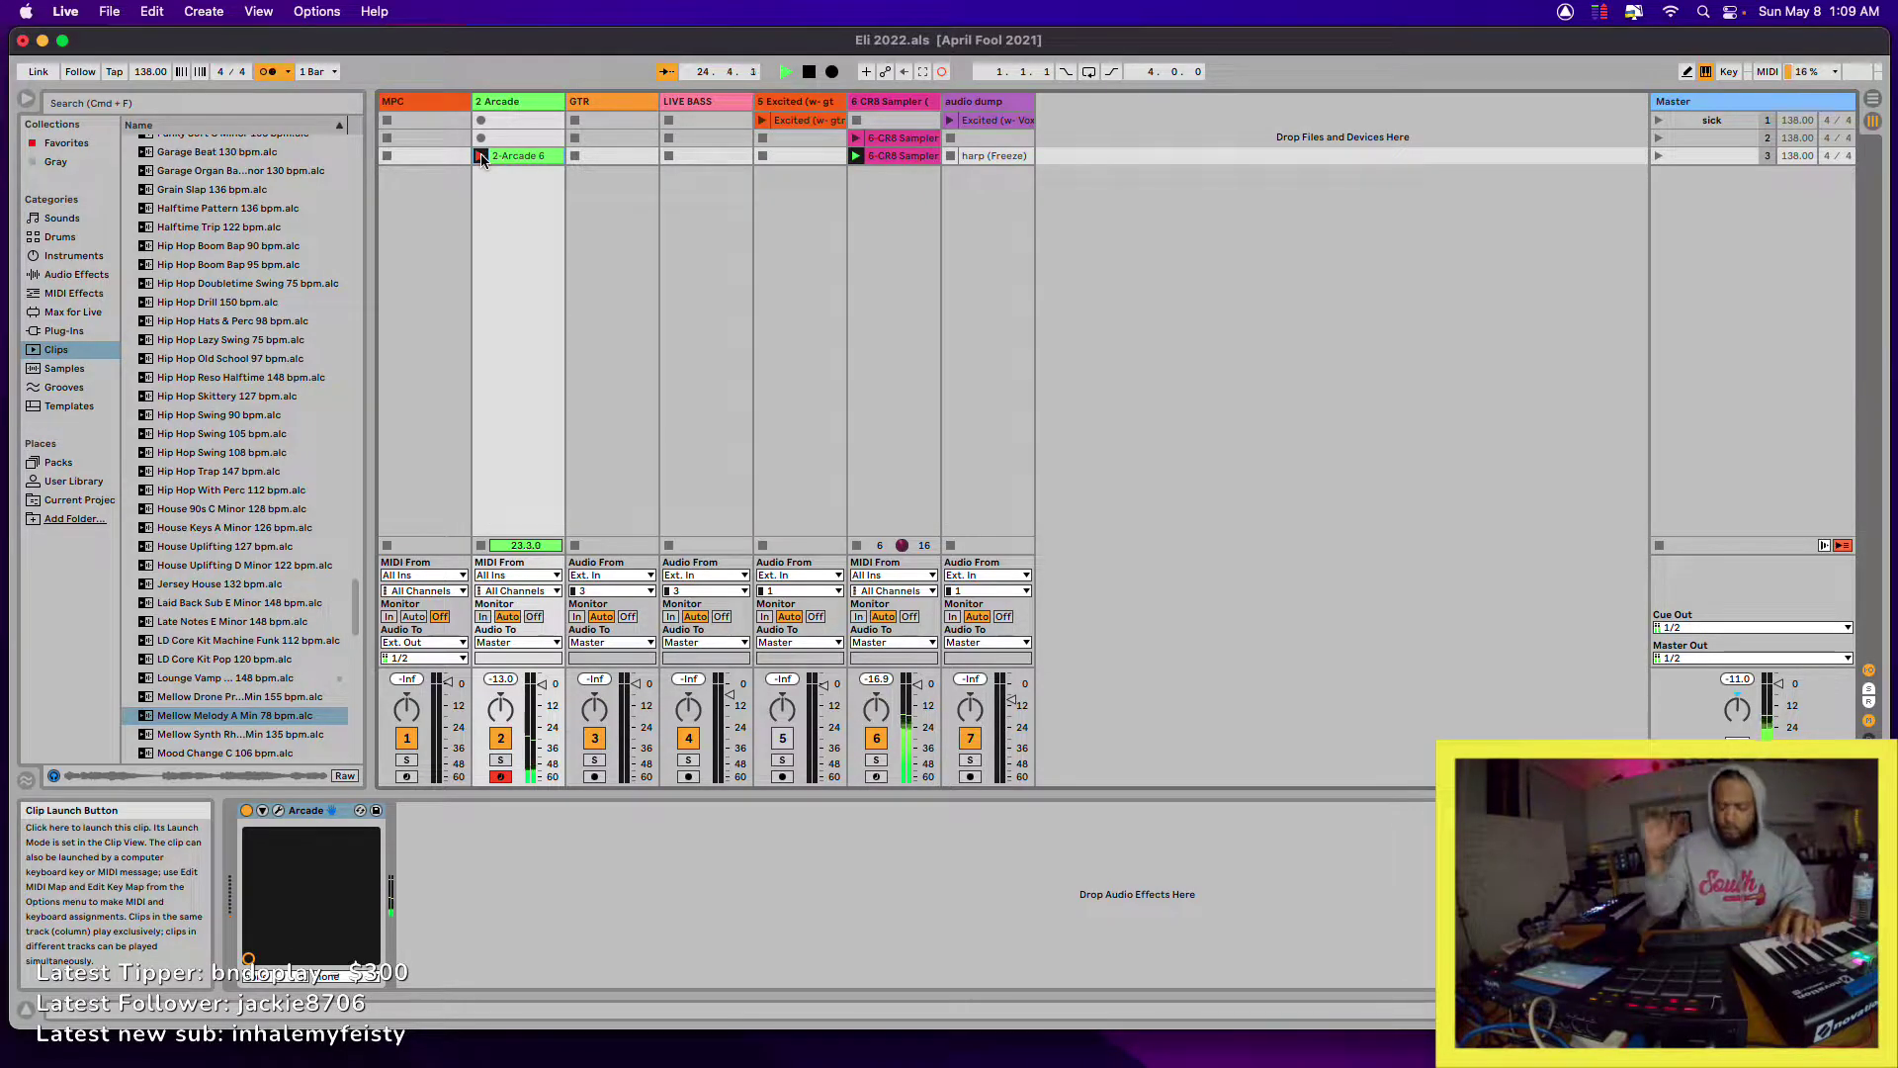
left_click(482, 158)
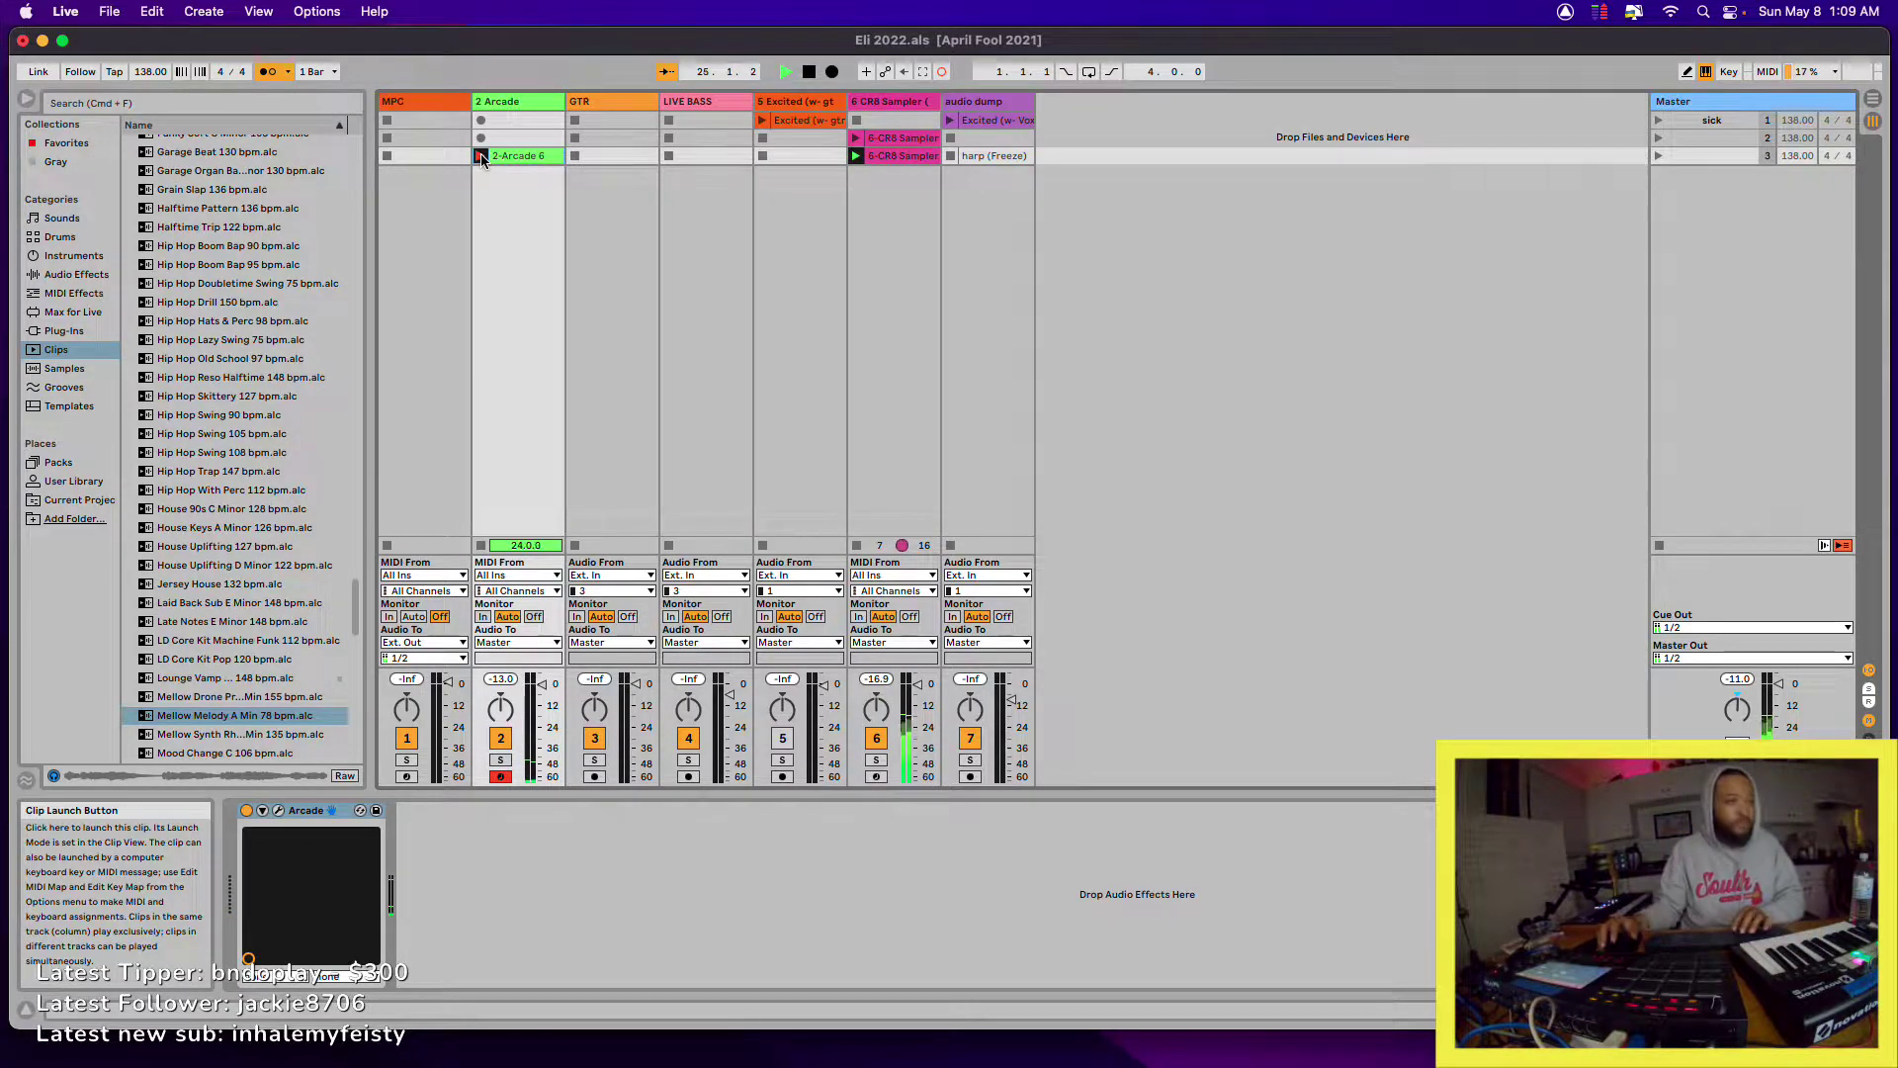
double_click(548, 158)
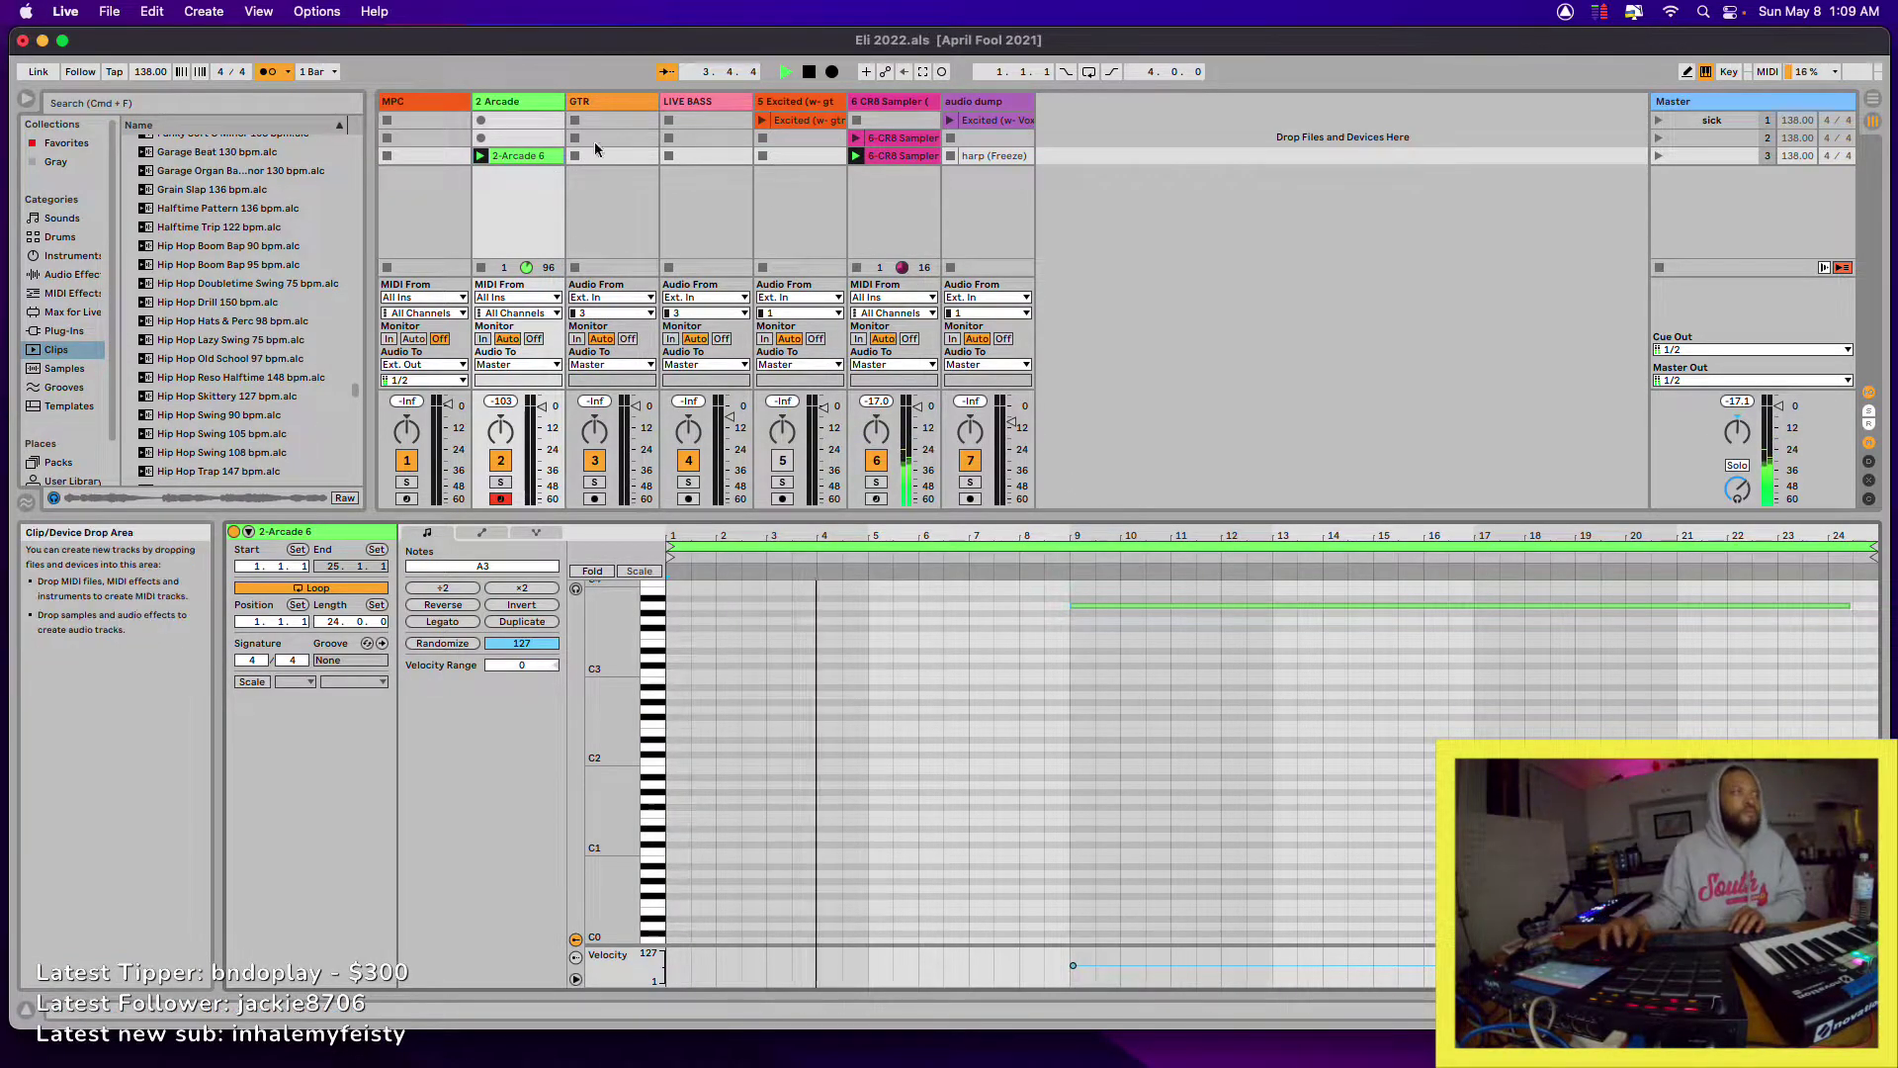
- Lower the MPC track's volume slightly and show its device chain
left_click(434, 110)
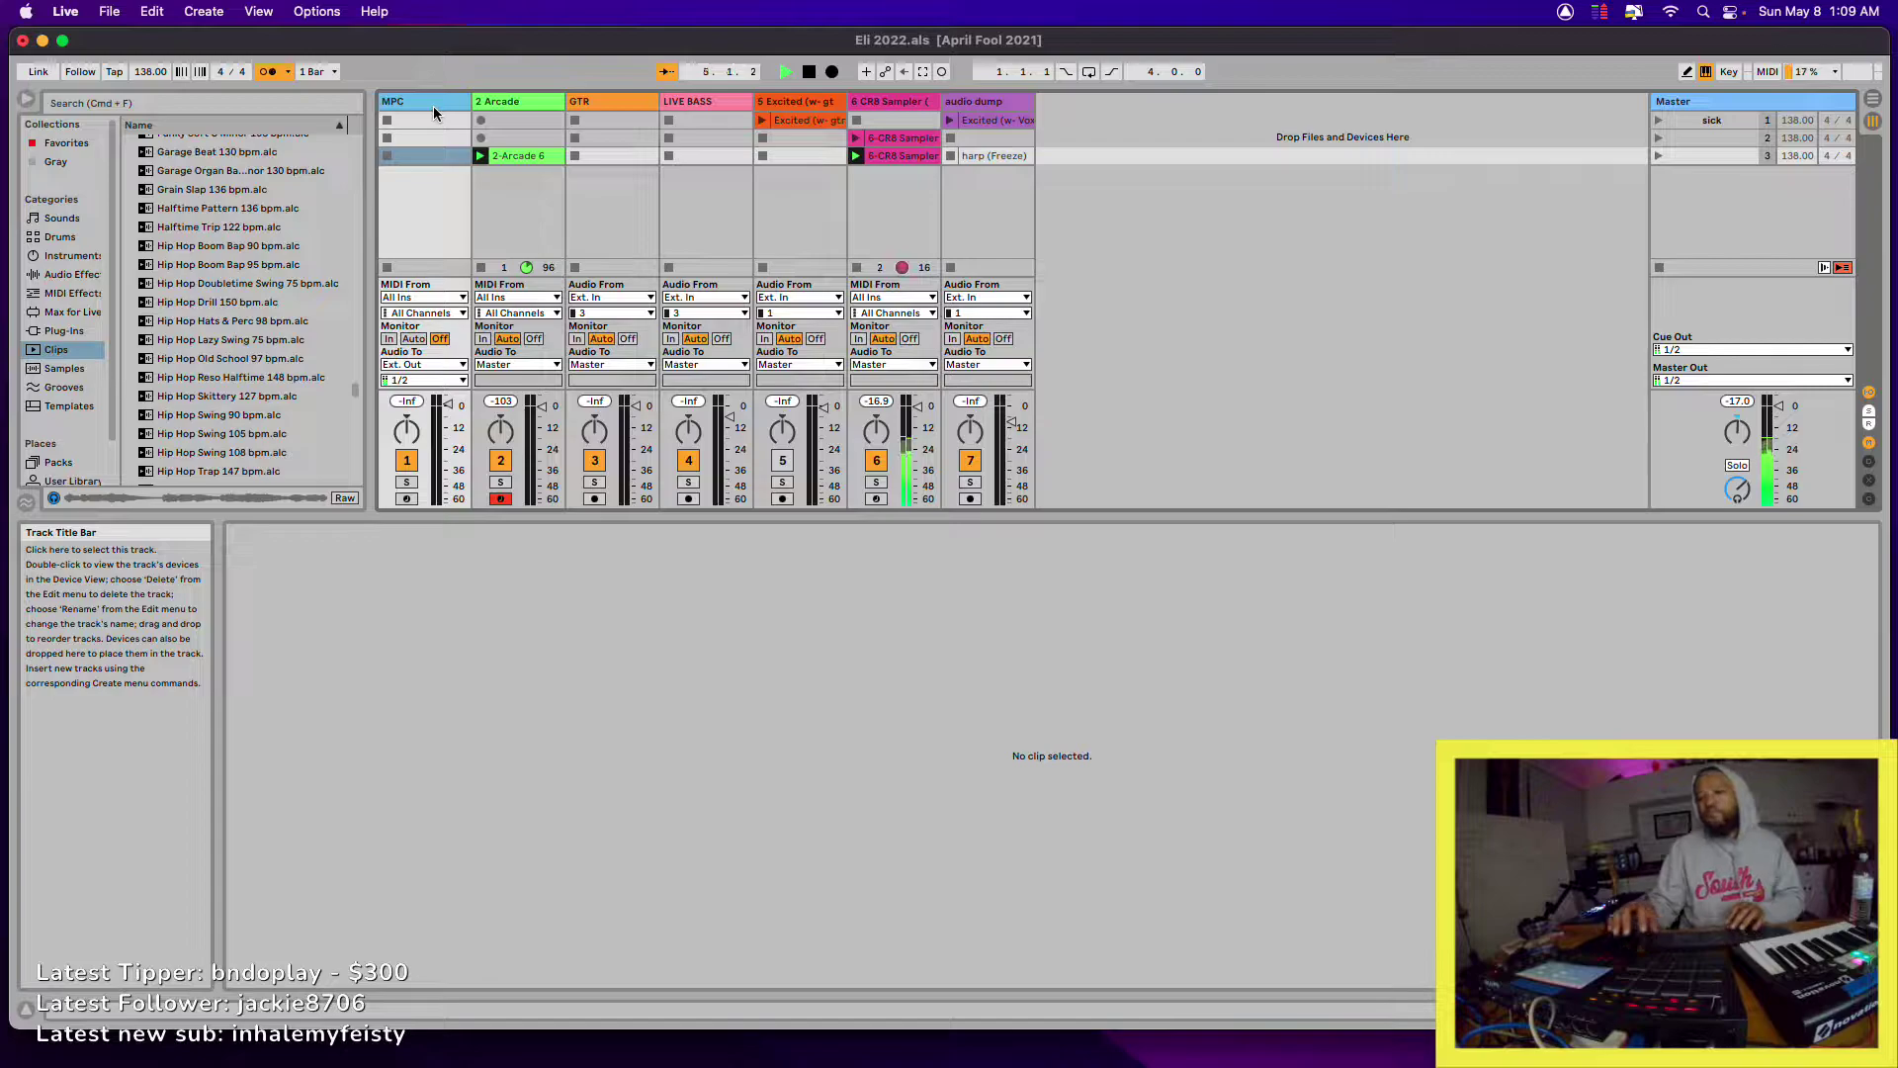
left_click_drag(453, 408, 455, 426)
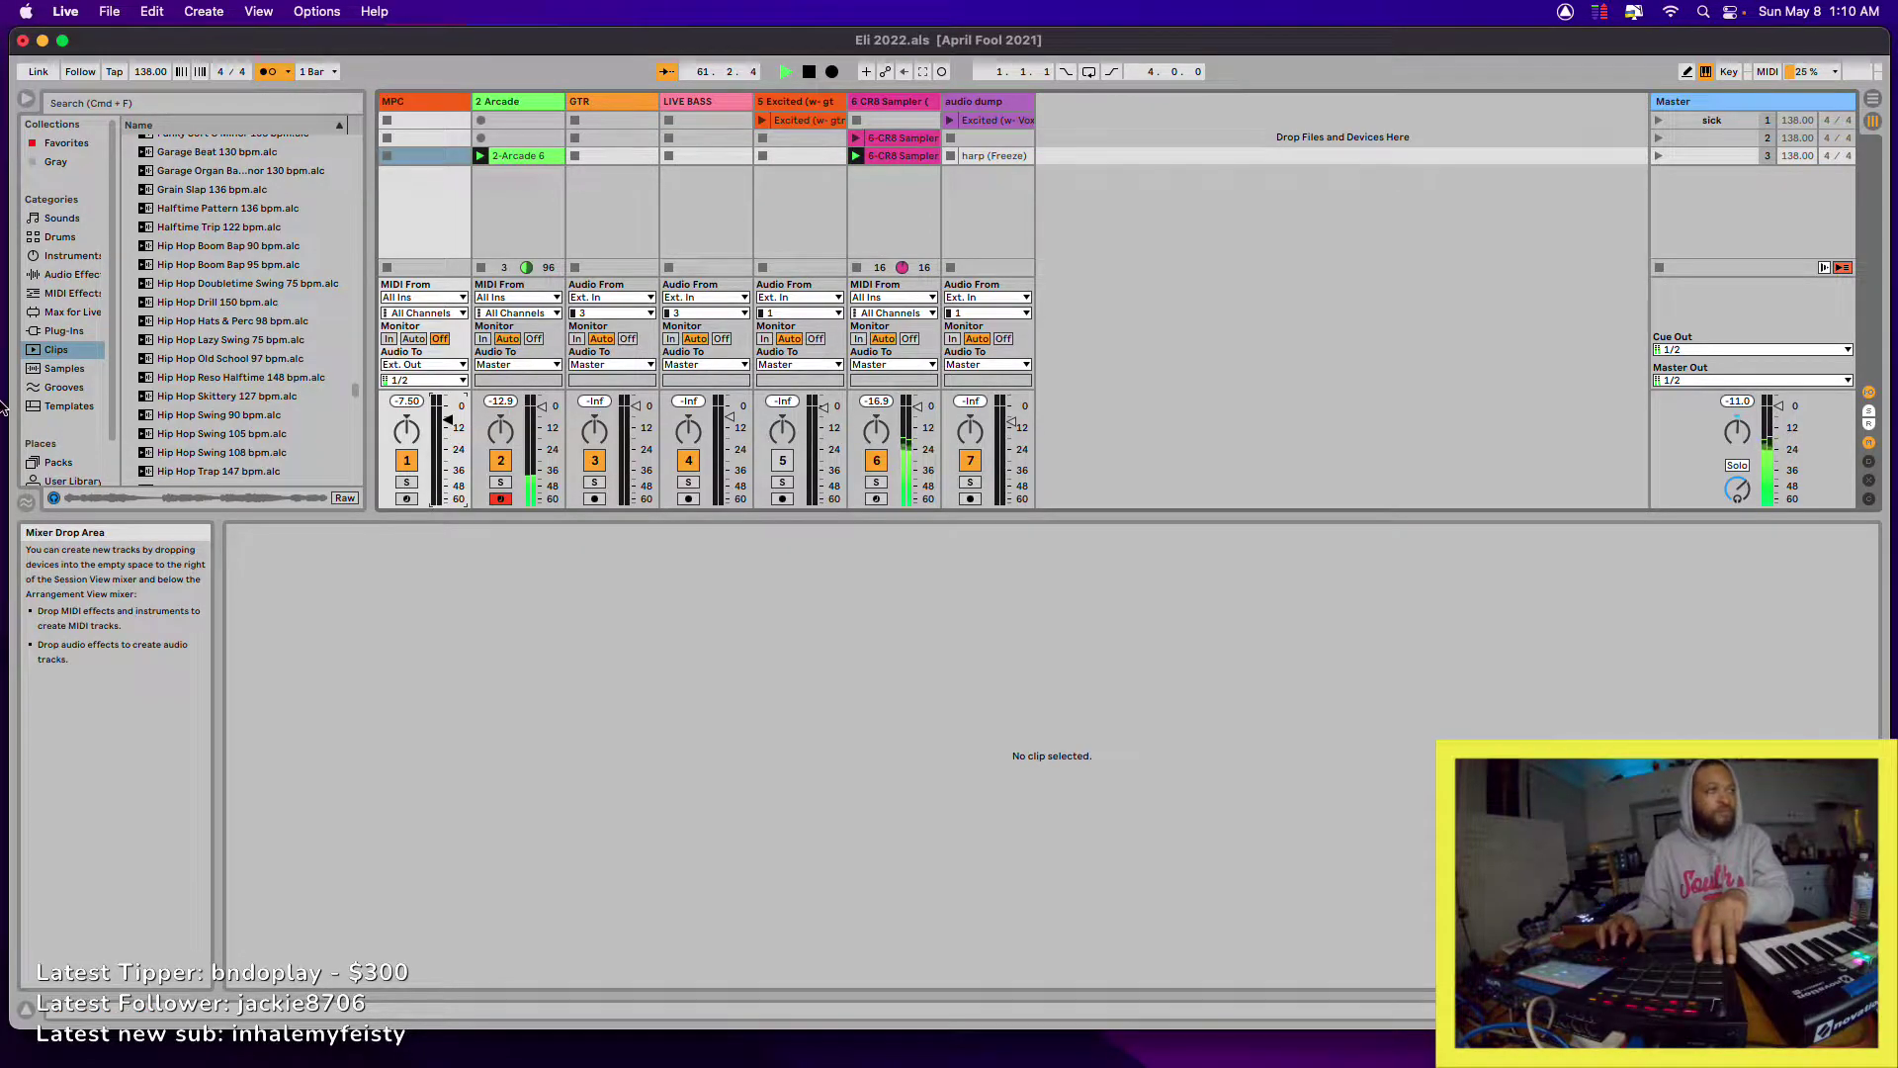
left_click(1794, 1010)
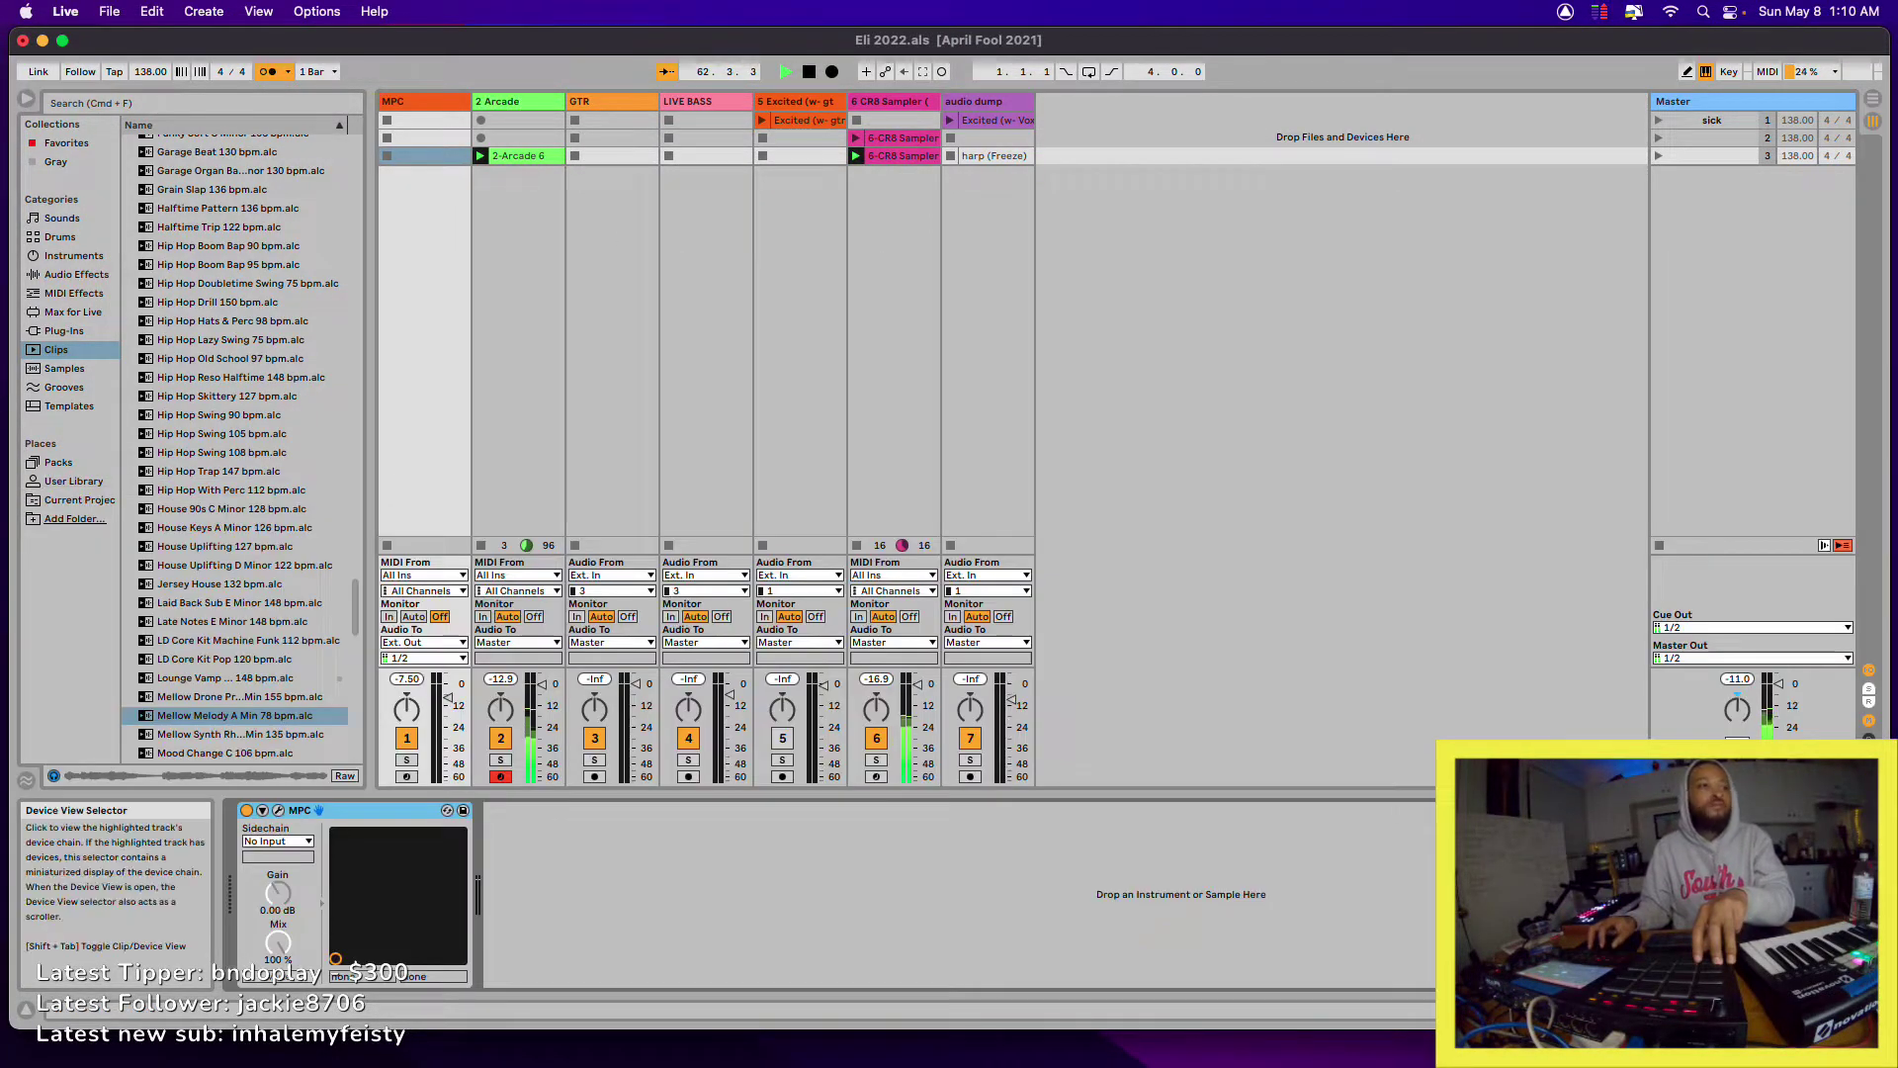
- Open the MPC plug-in window, move it up, and look through the saved program folders as far as MPC2020DRUMS
left_click(278, 810)
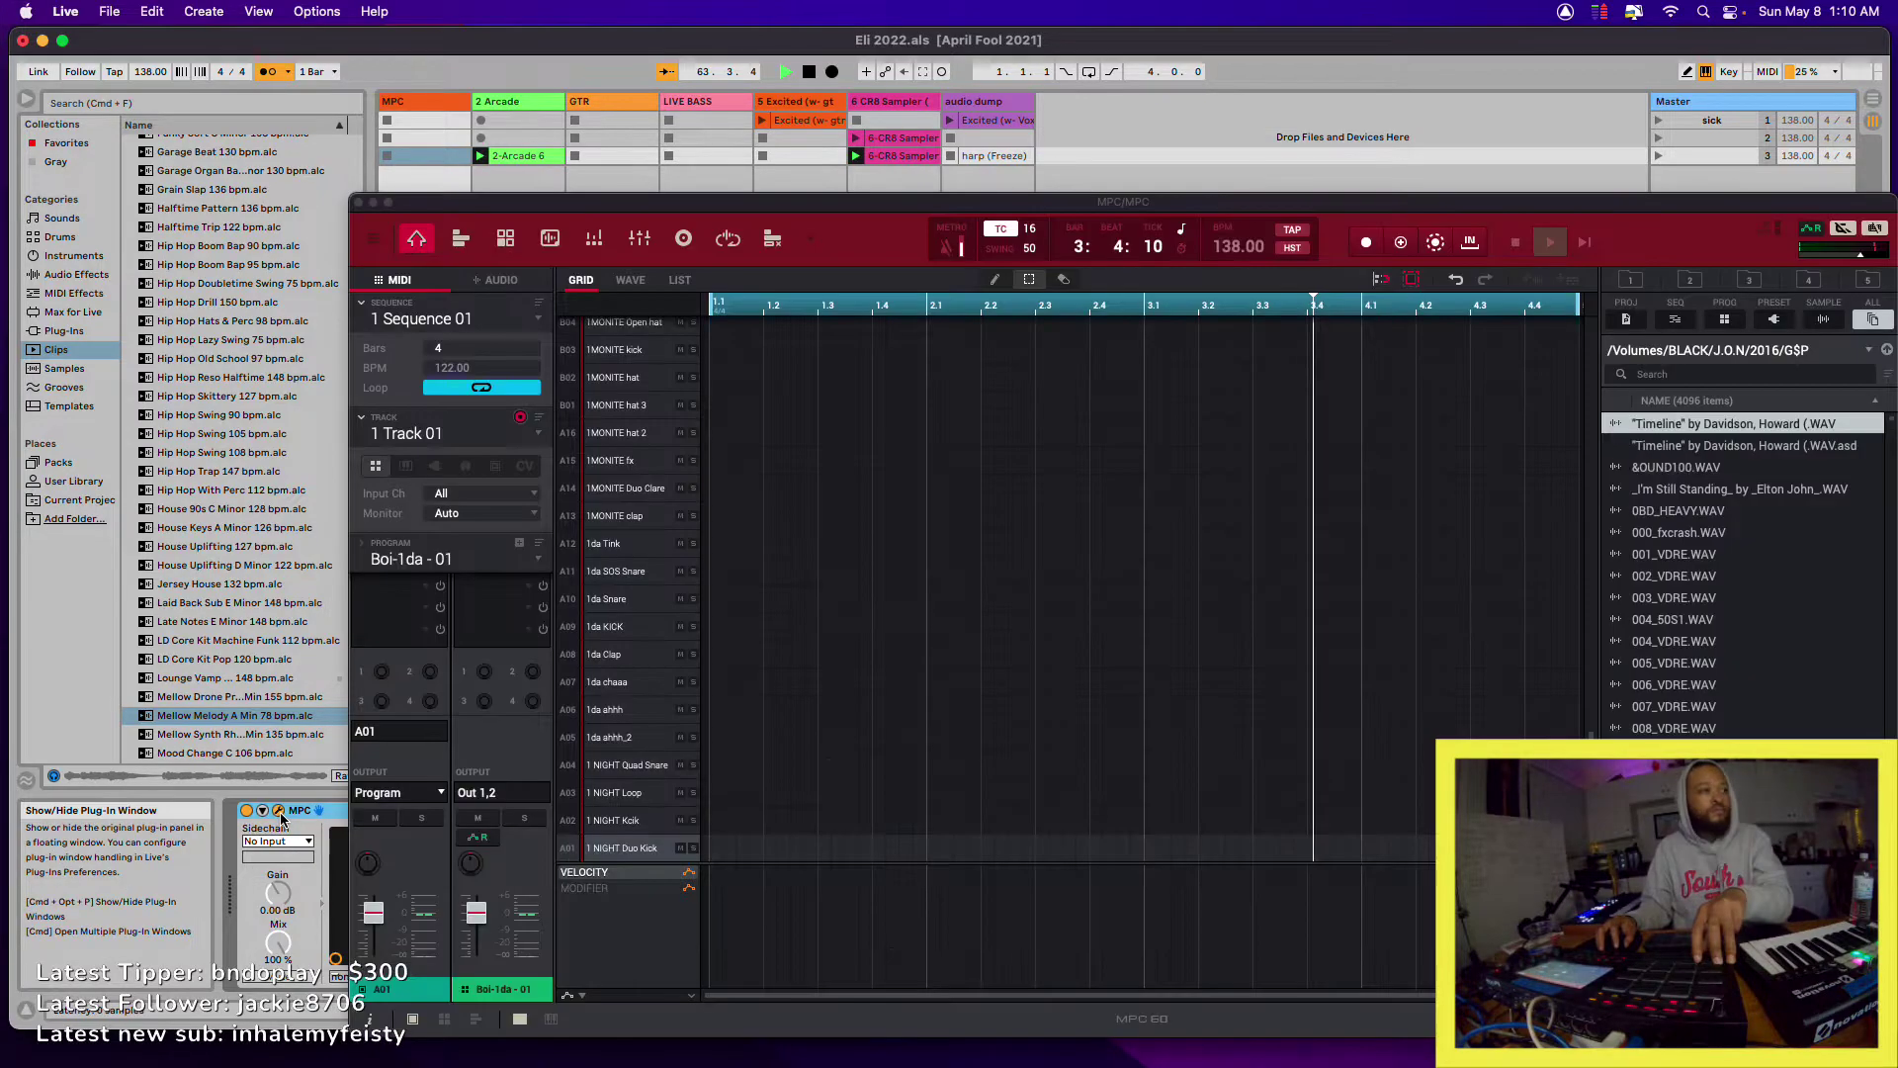
left_click_drag(958, 208, 805, 166)
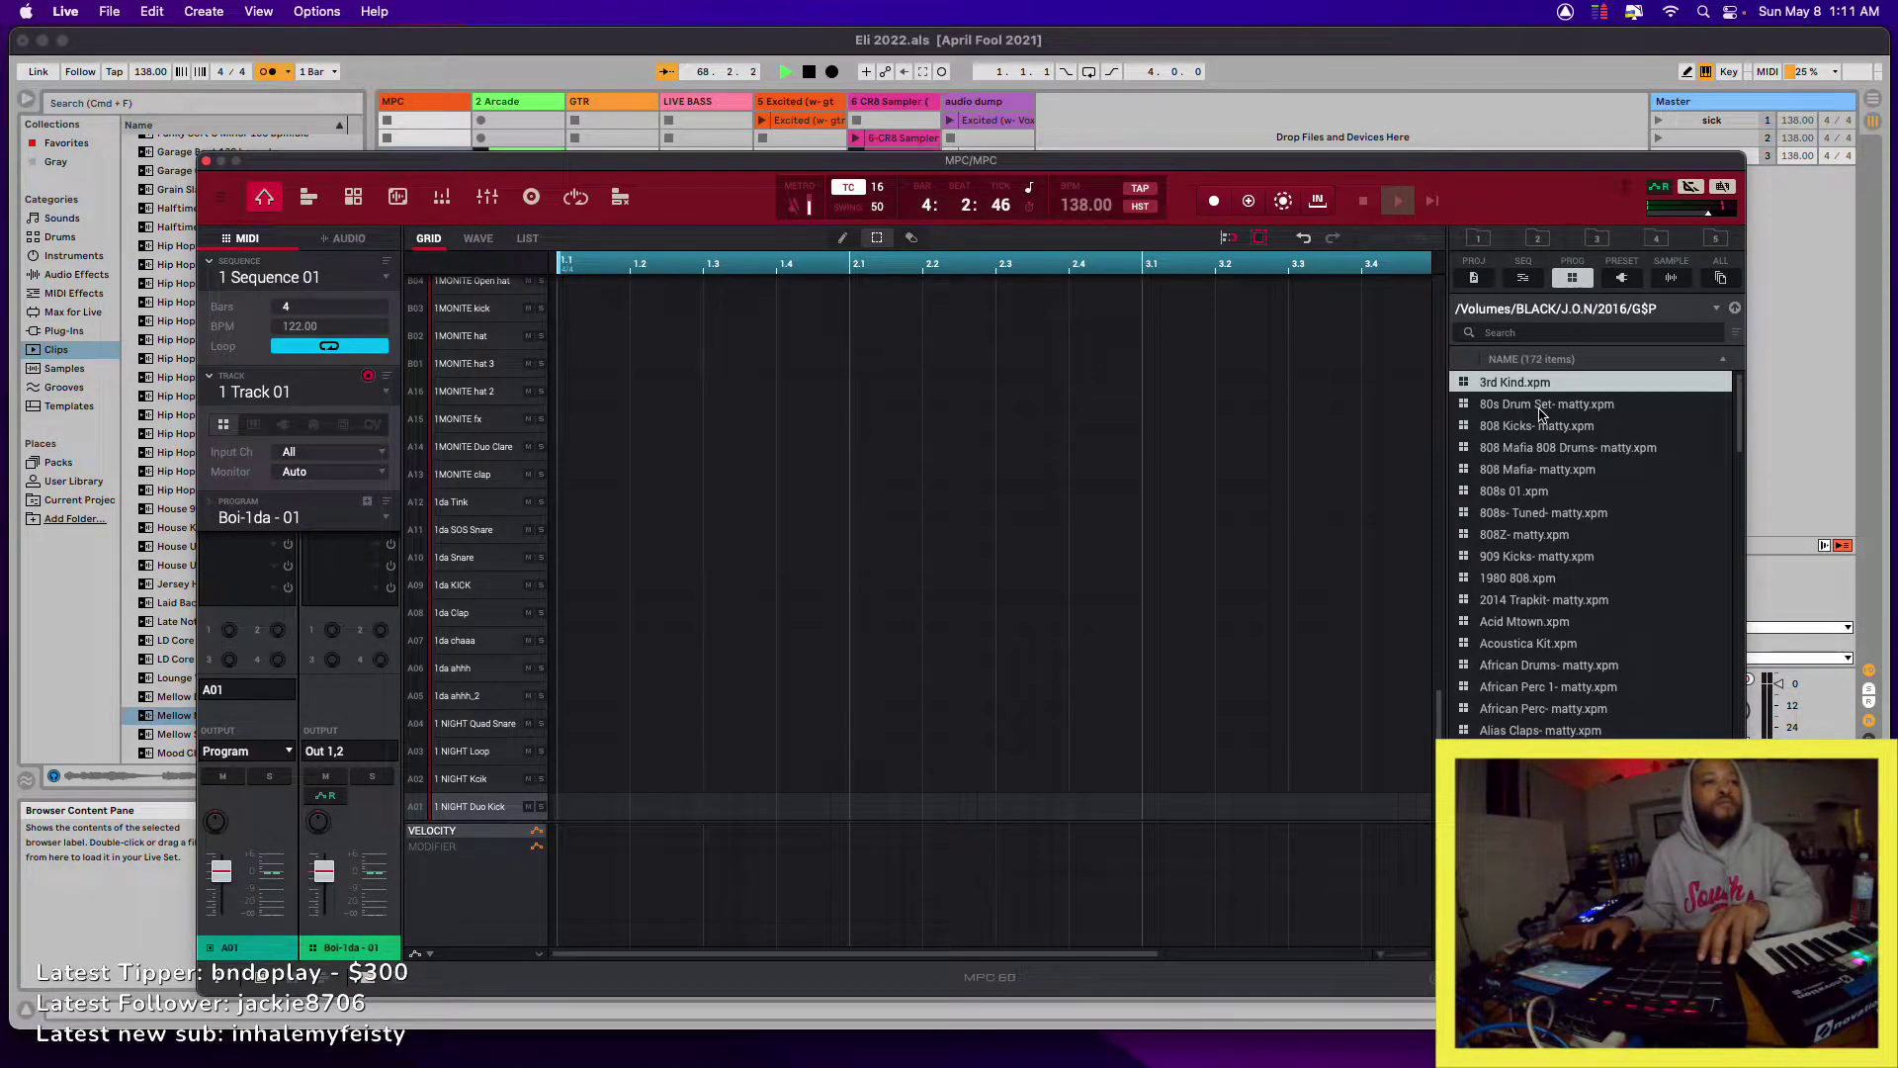
left_click(1559, 604)
scroll(1542, 573, "down", 3)
left_click(1597, 239)
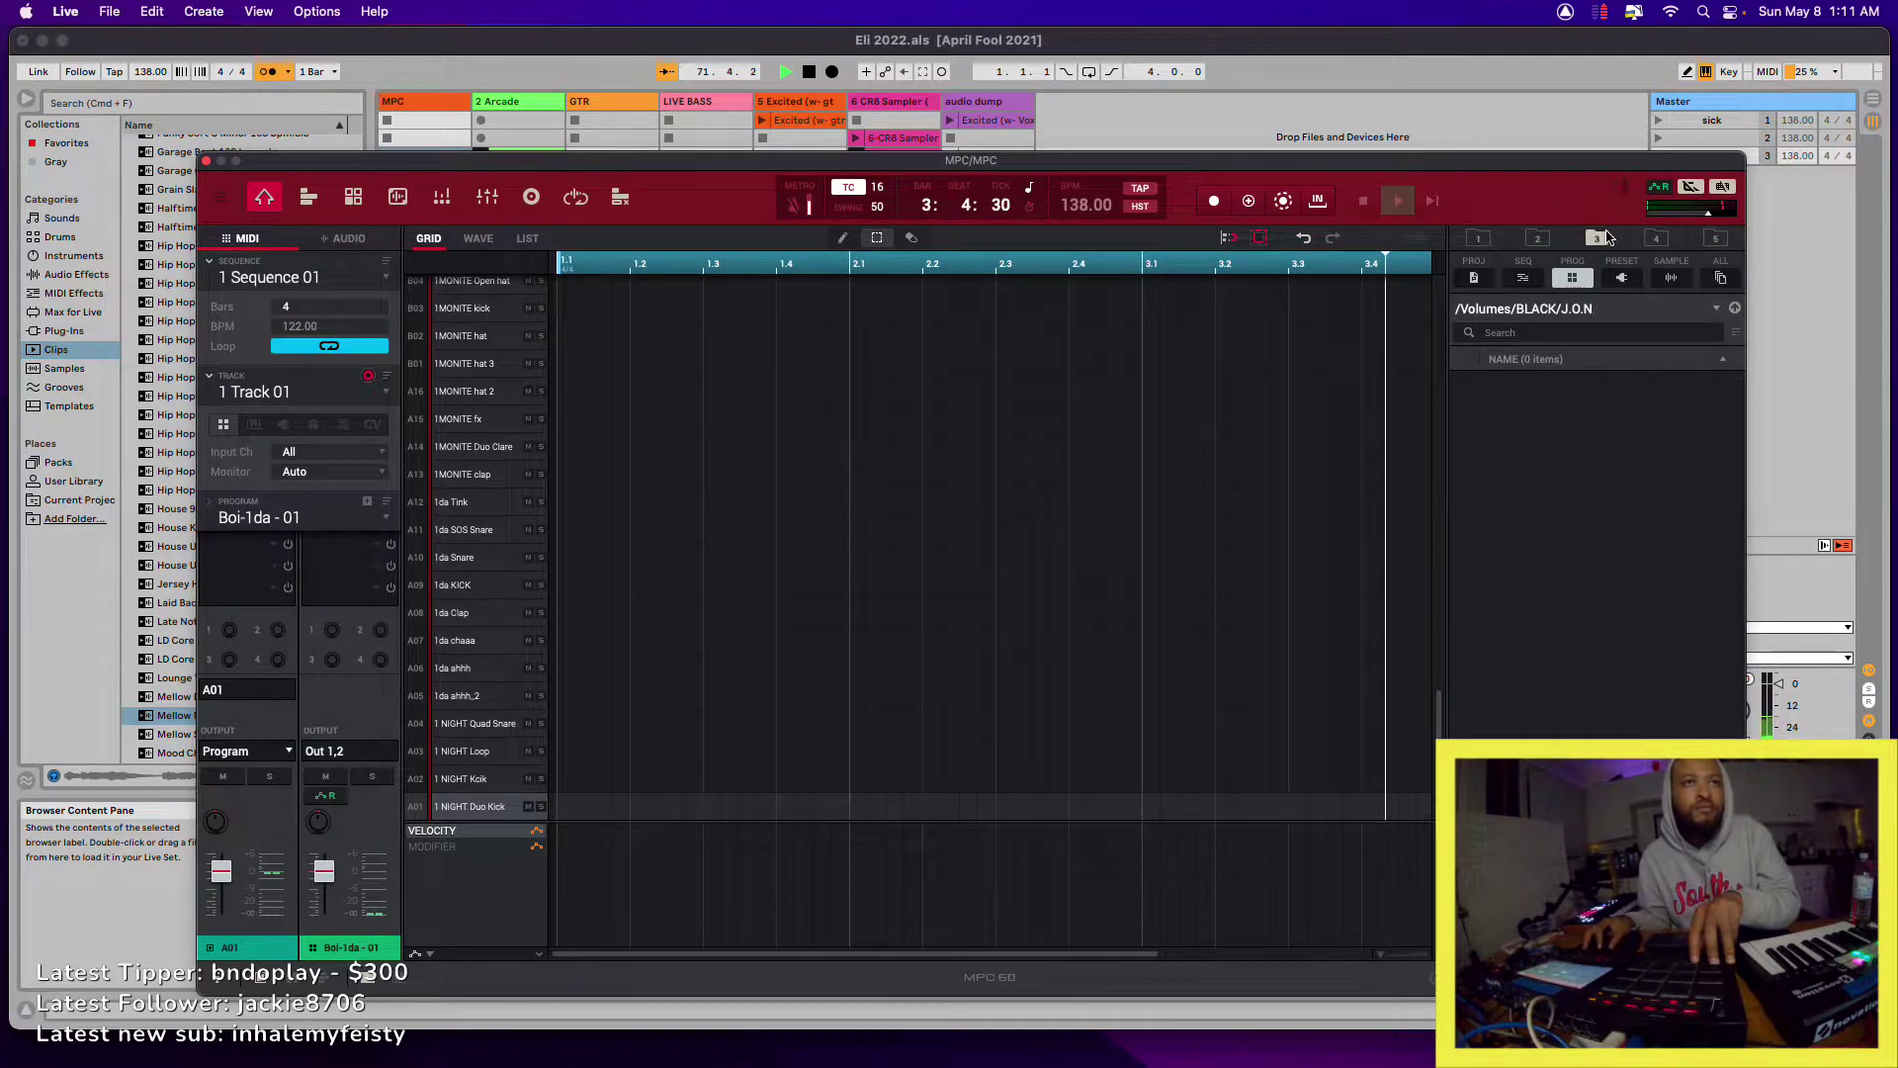
left_click(1653, 239)
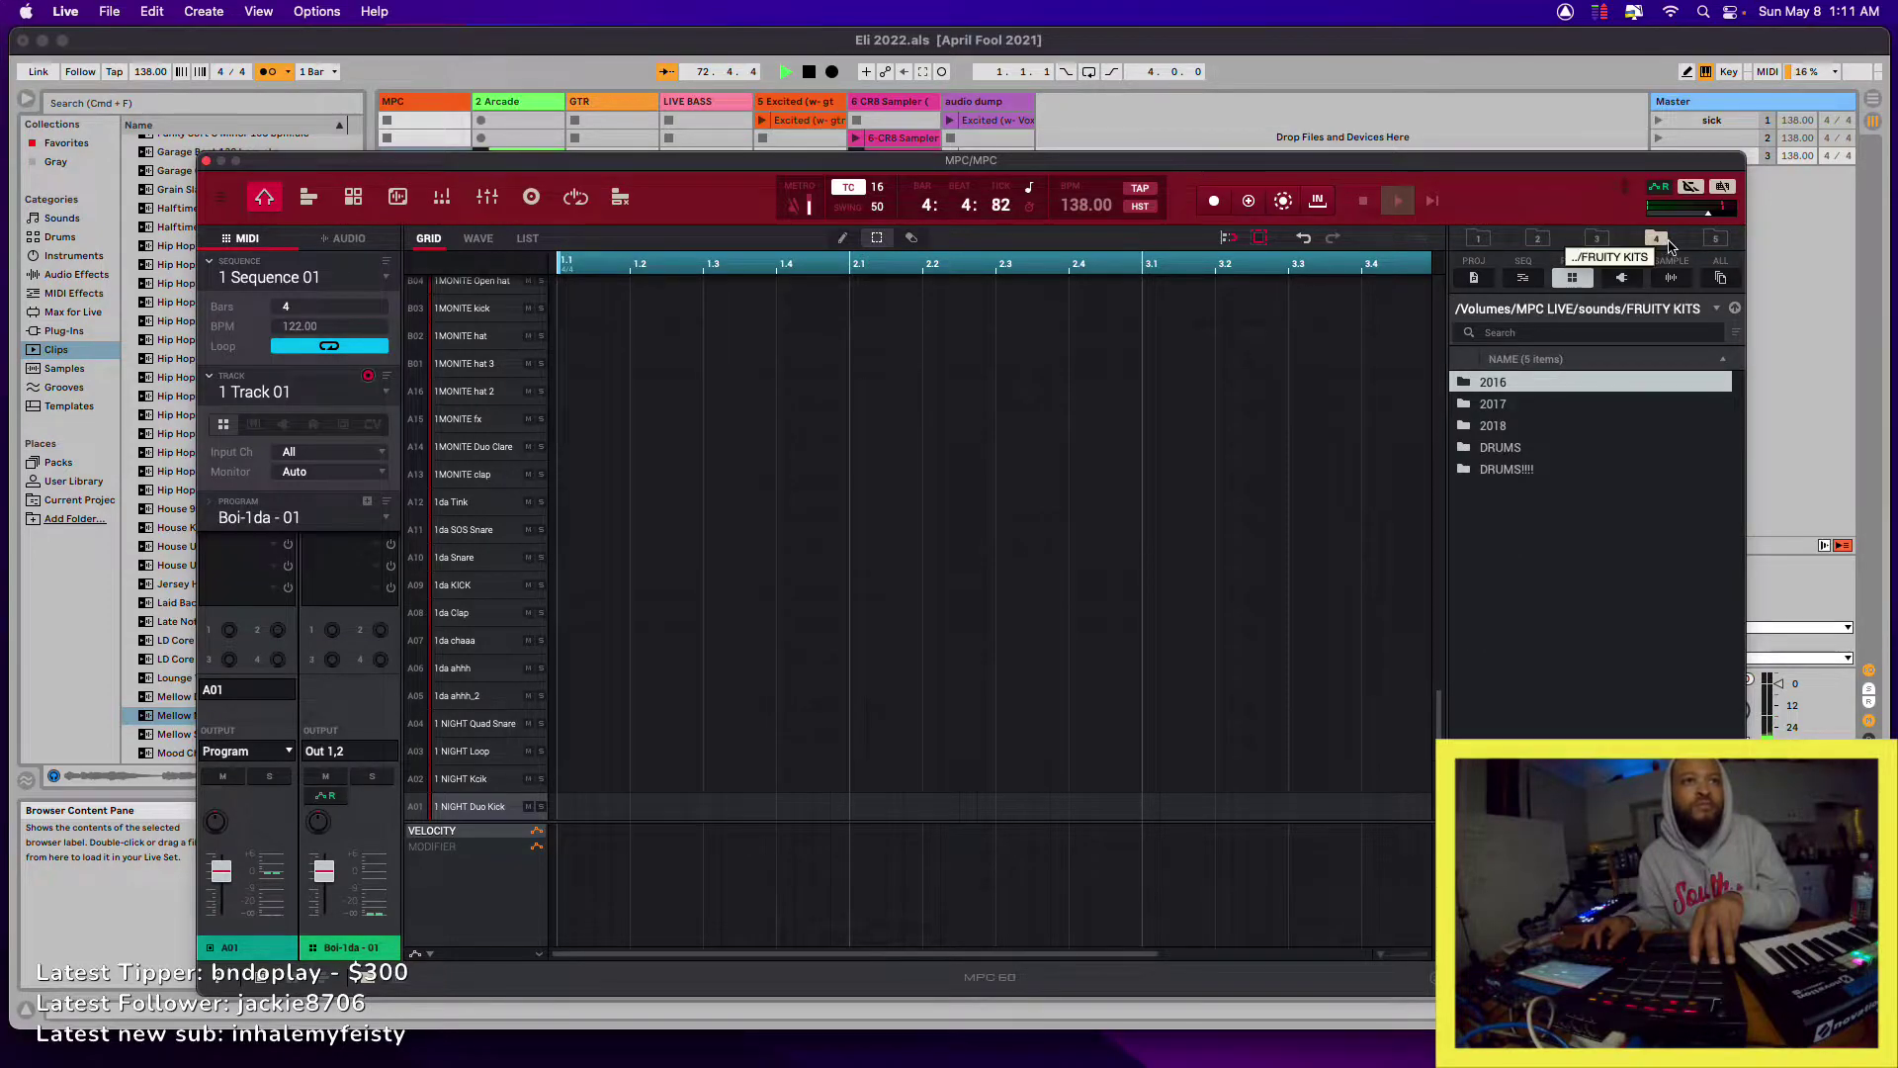
left_click(1705, 243)
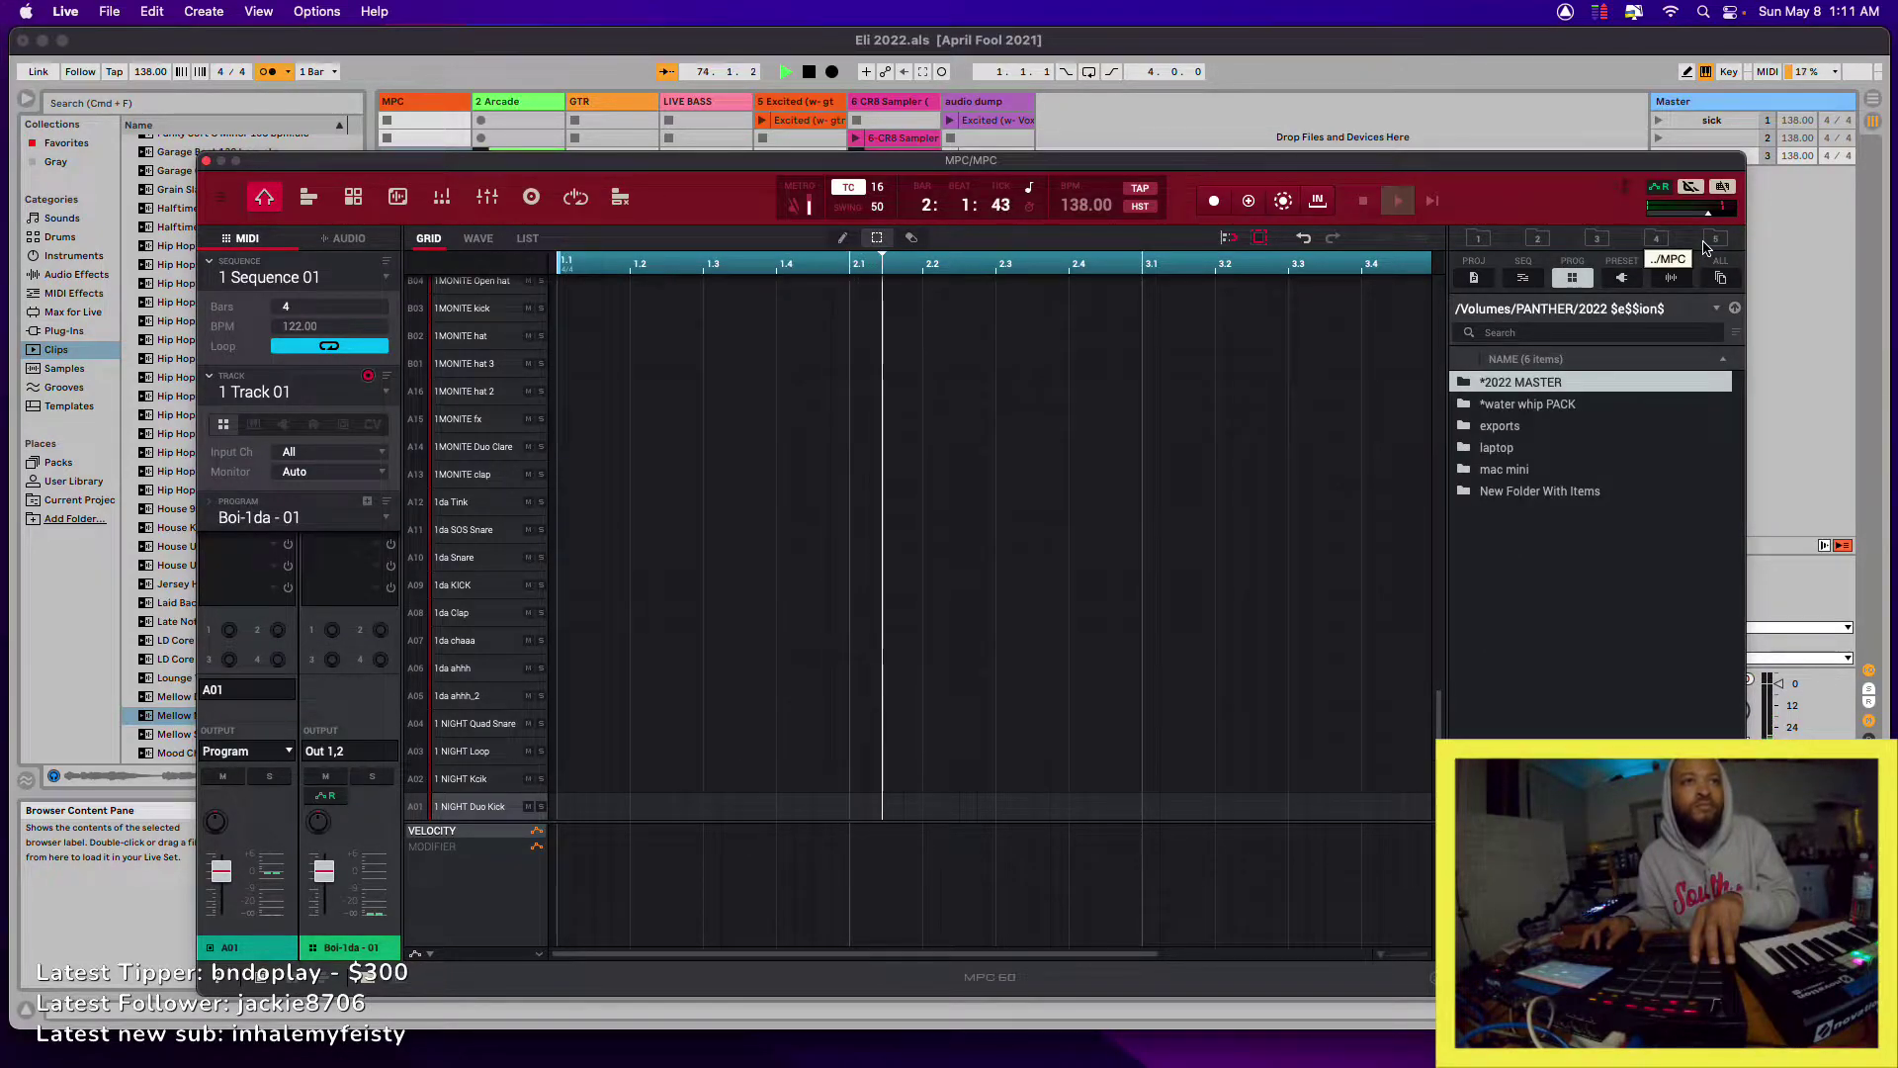
left_click(1483, 239)
left_click(1530, 239)
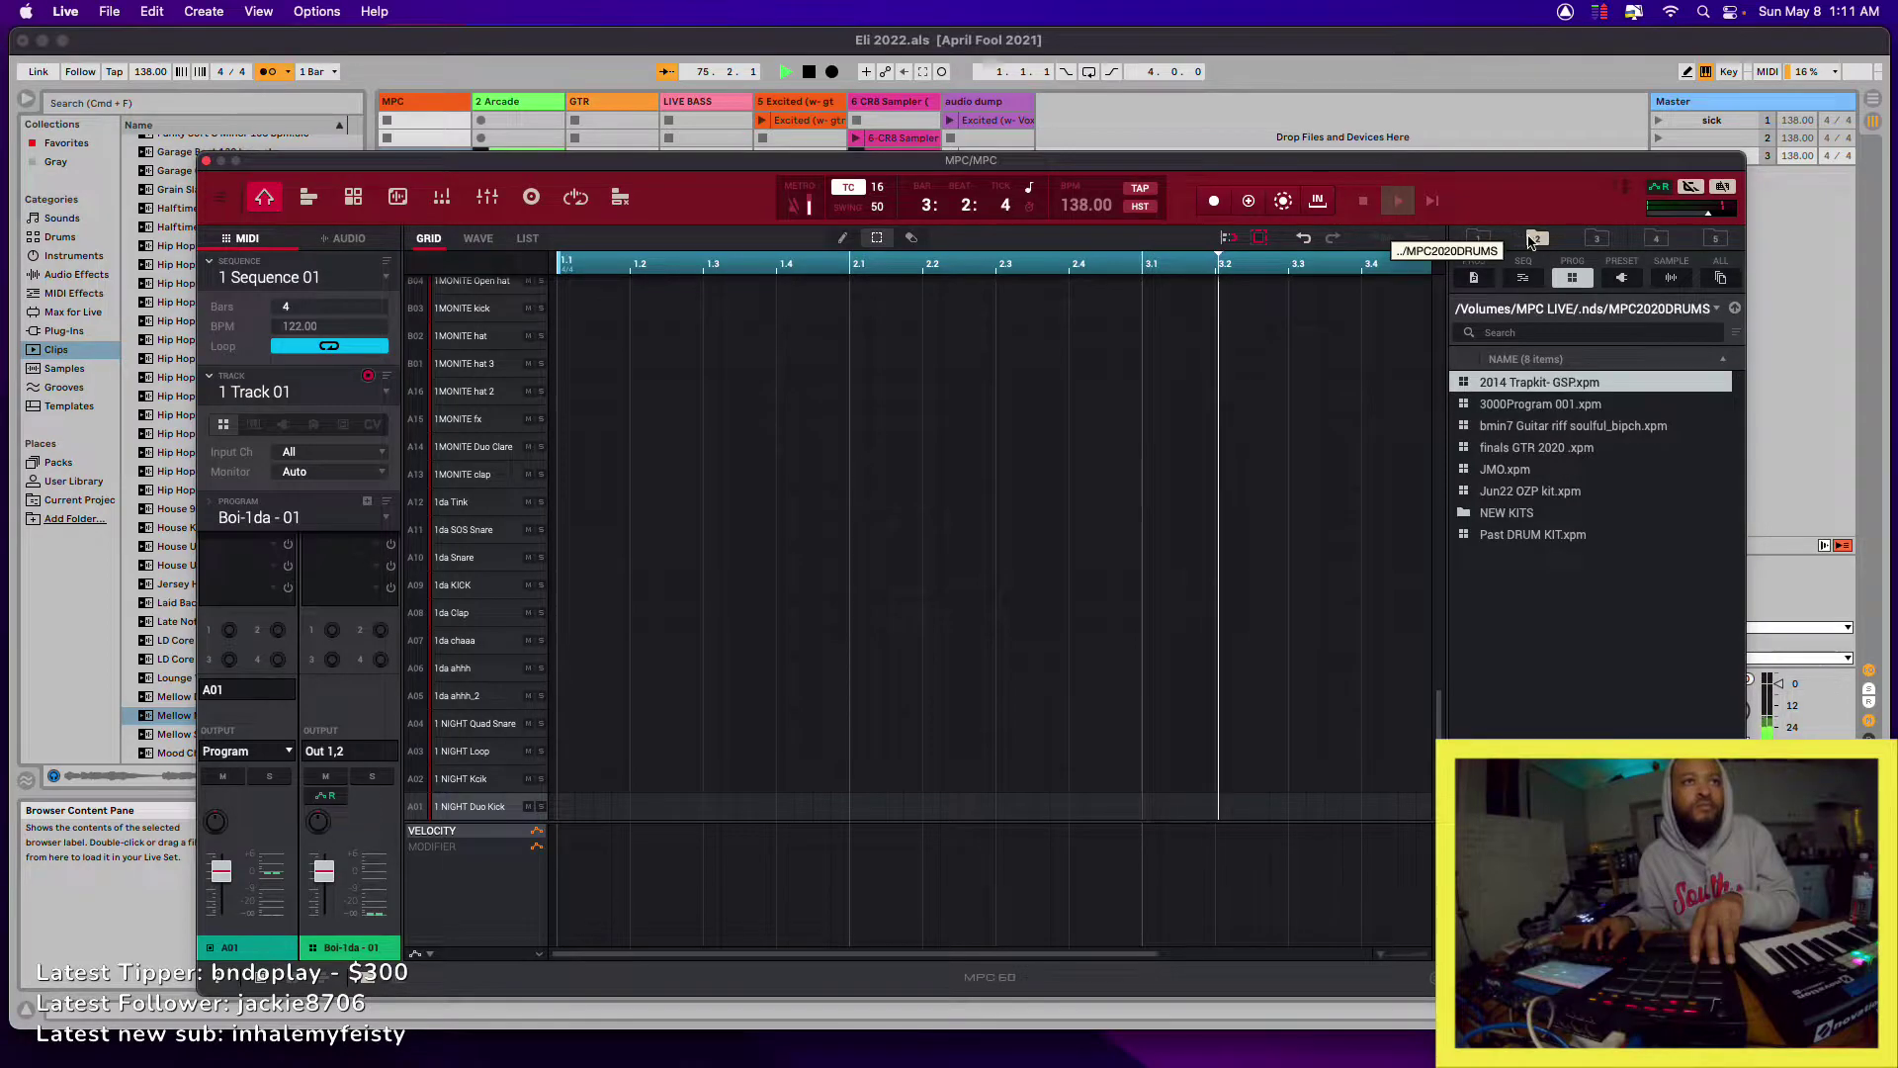
- Load the Jun22 OZP kit program into the MPC track and open the NEW KITS folder
left_click(1540, 492)
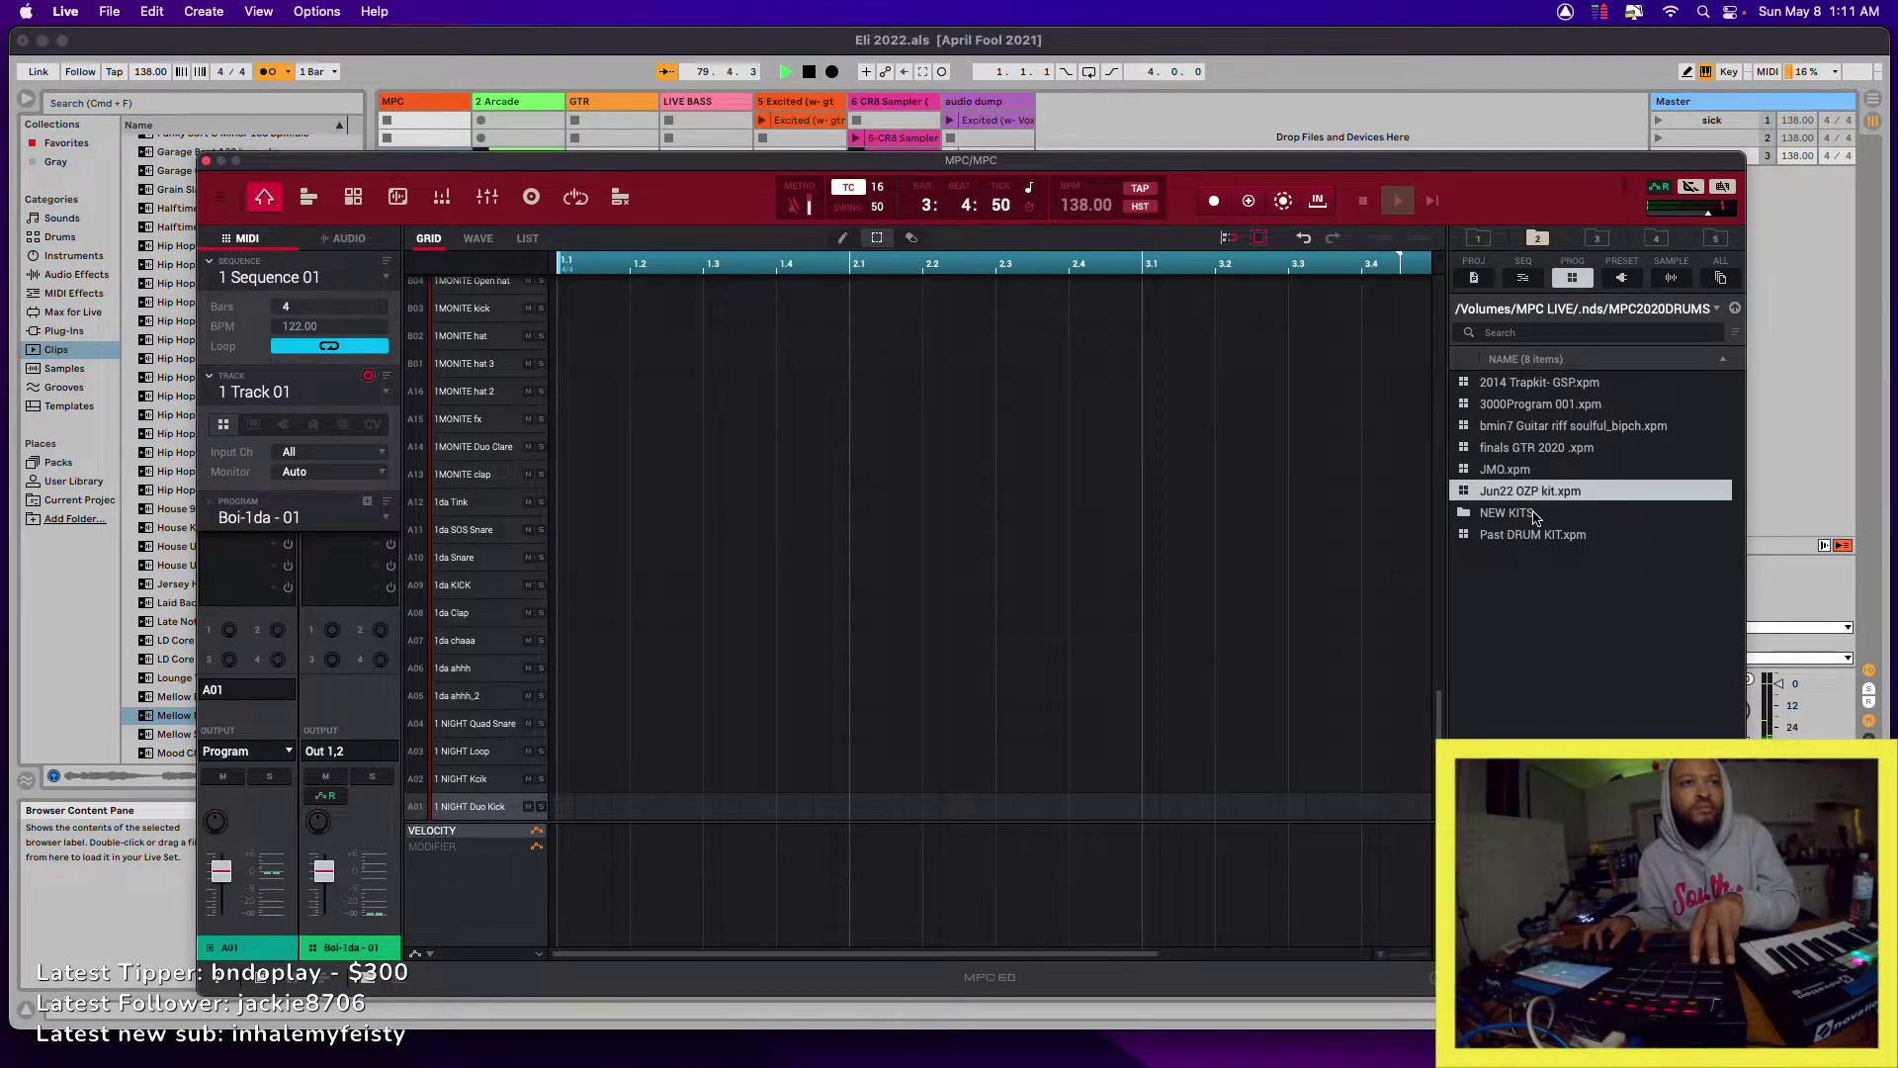
left_click(1534, 515)
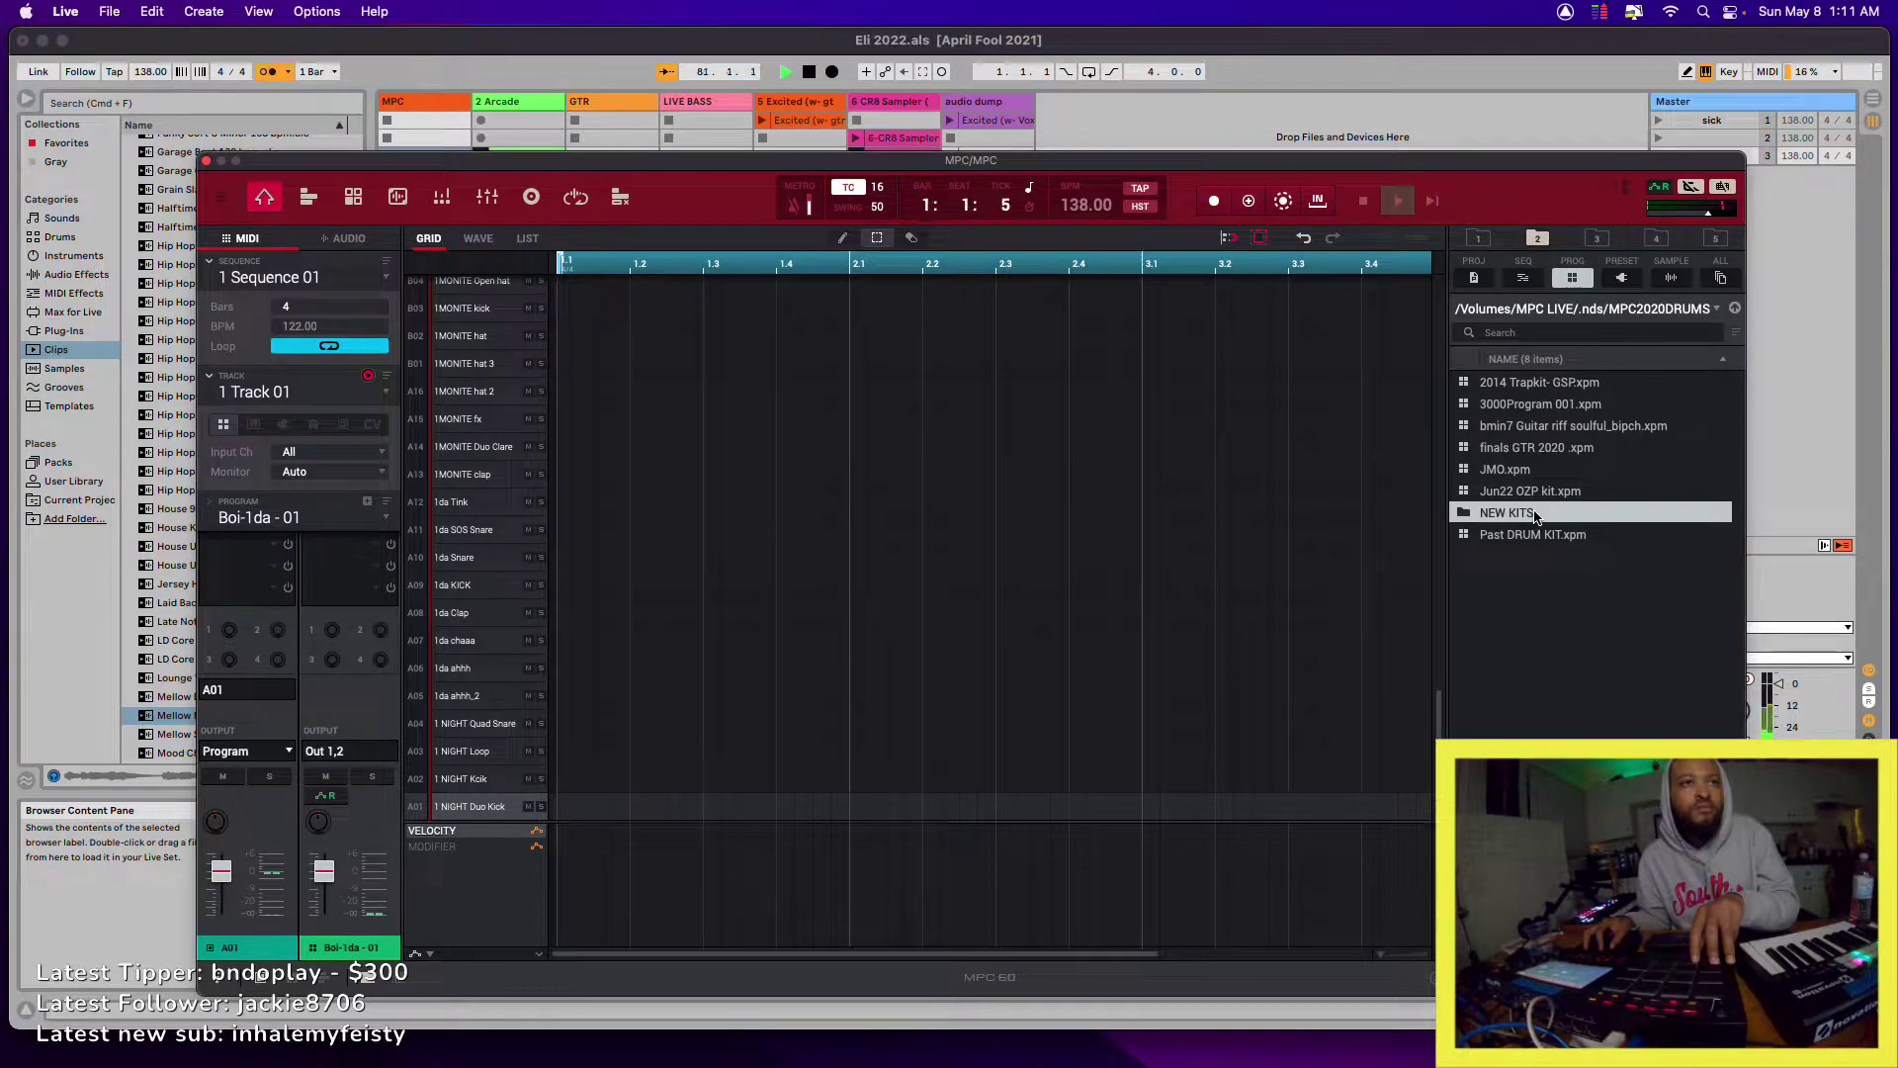
double_click(1535, 515)
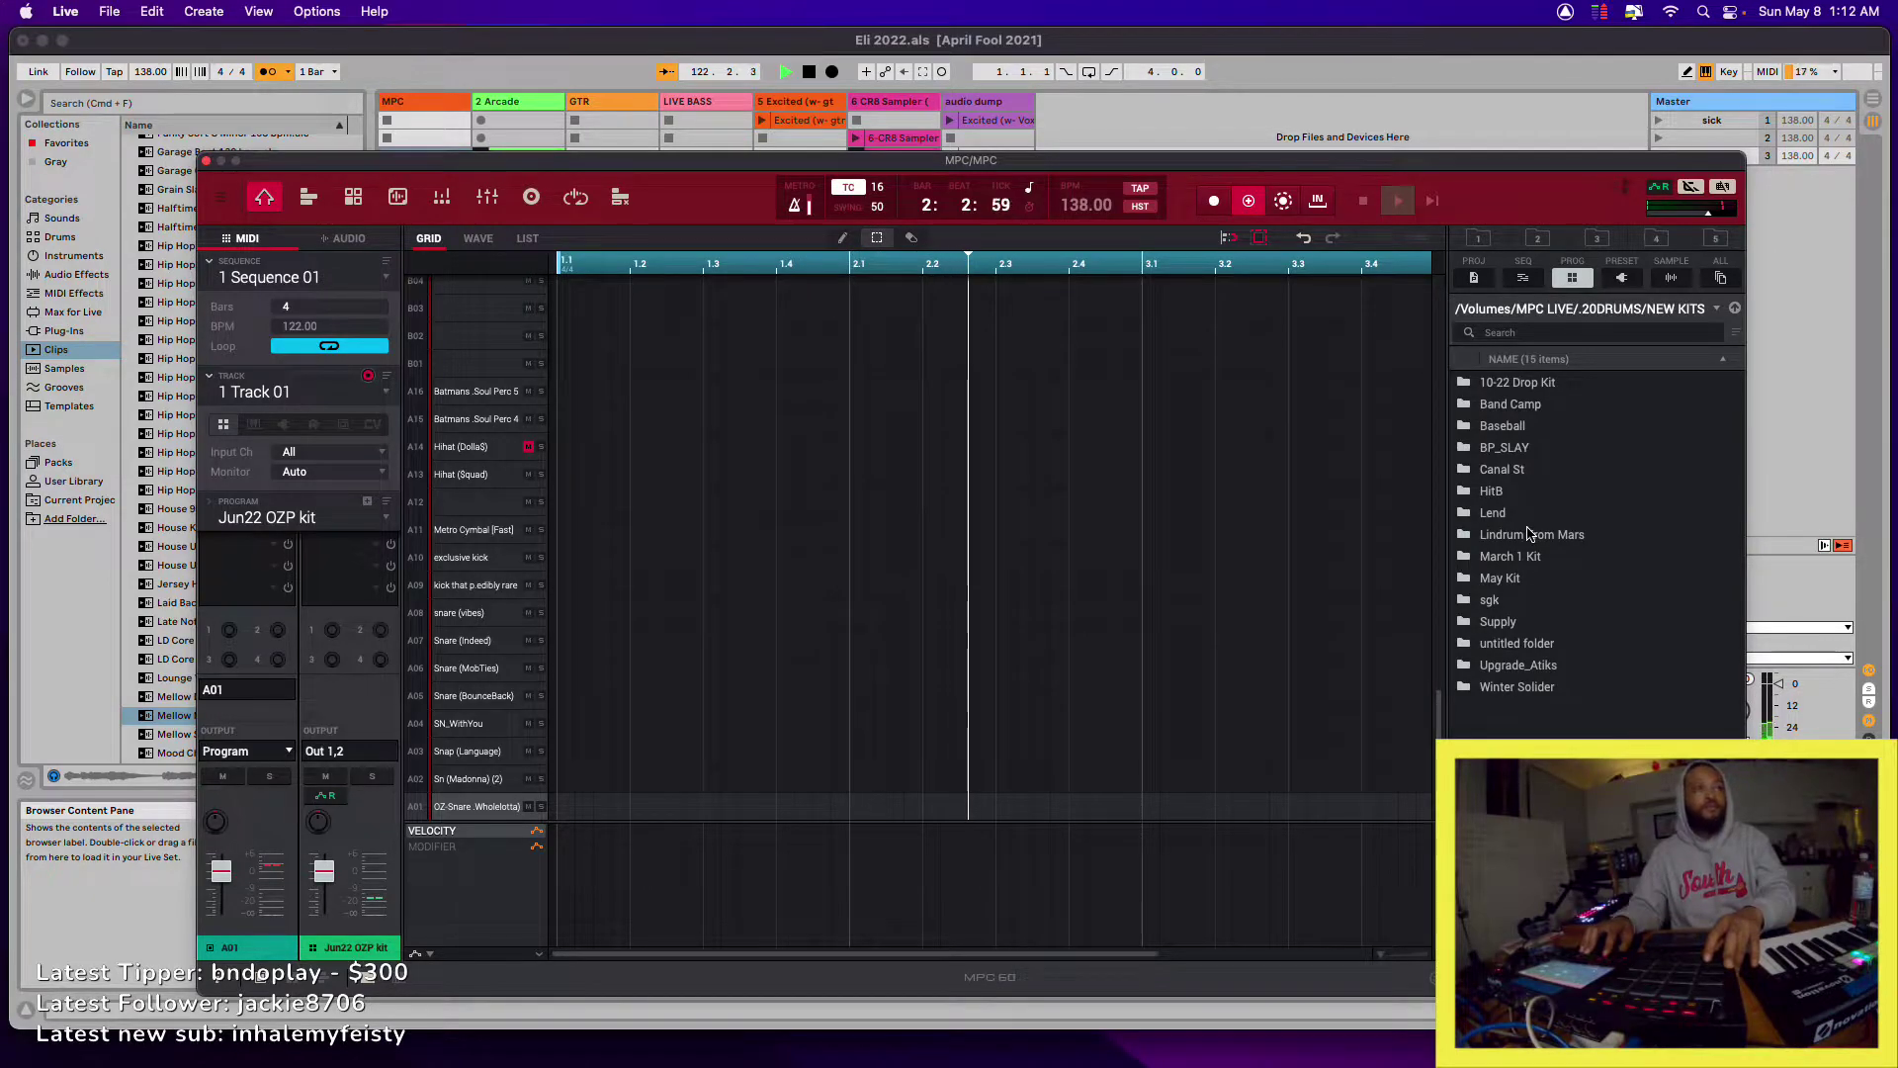
left_click(458, 79)
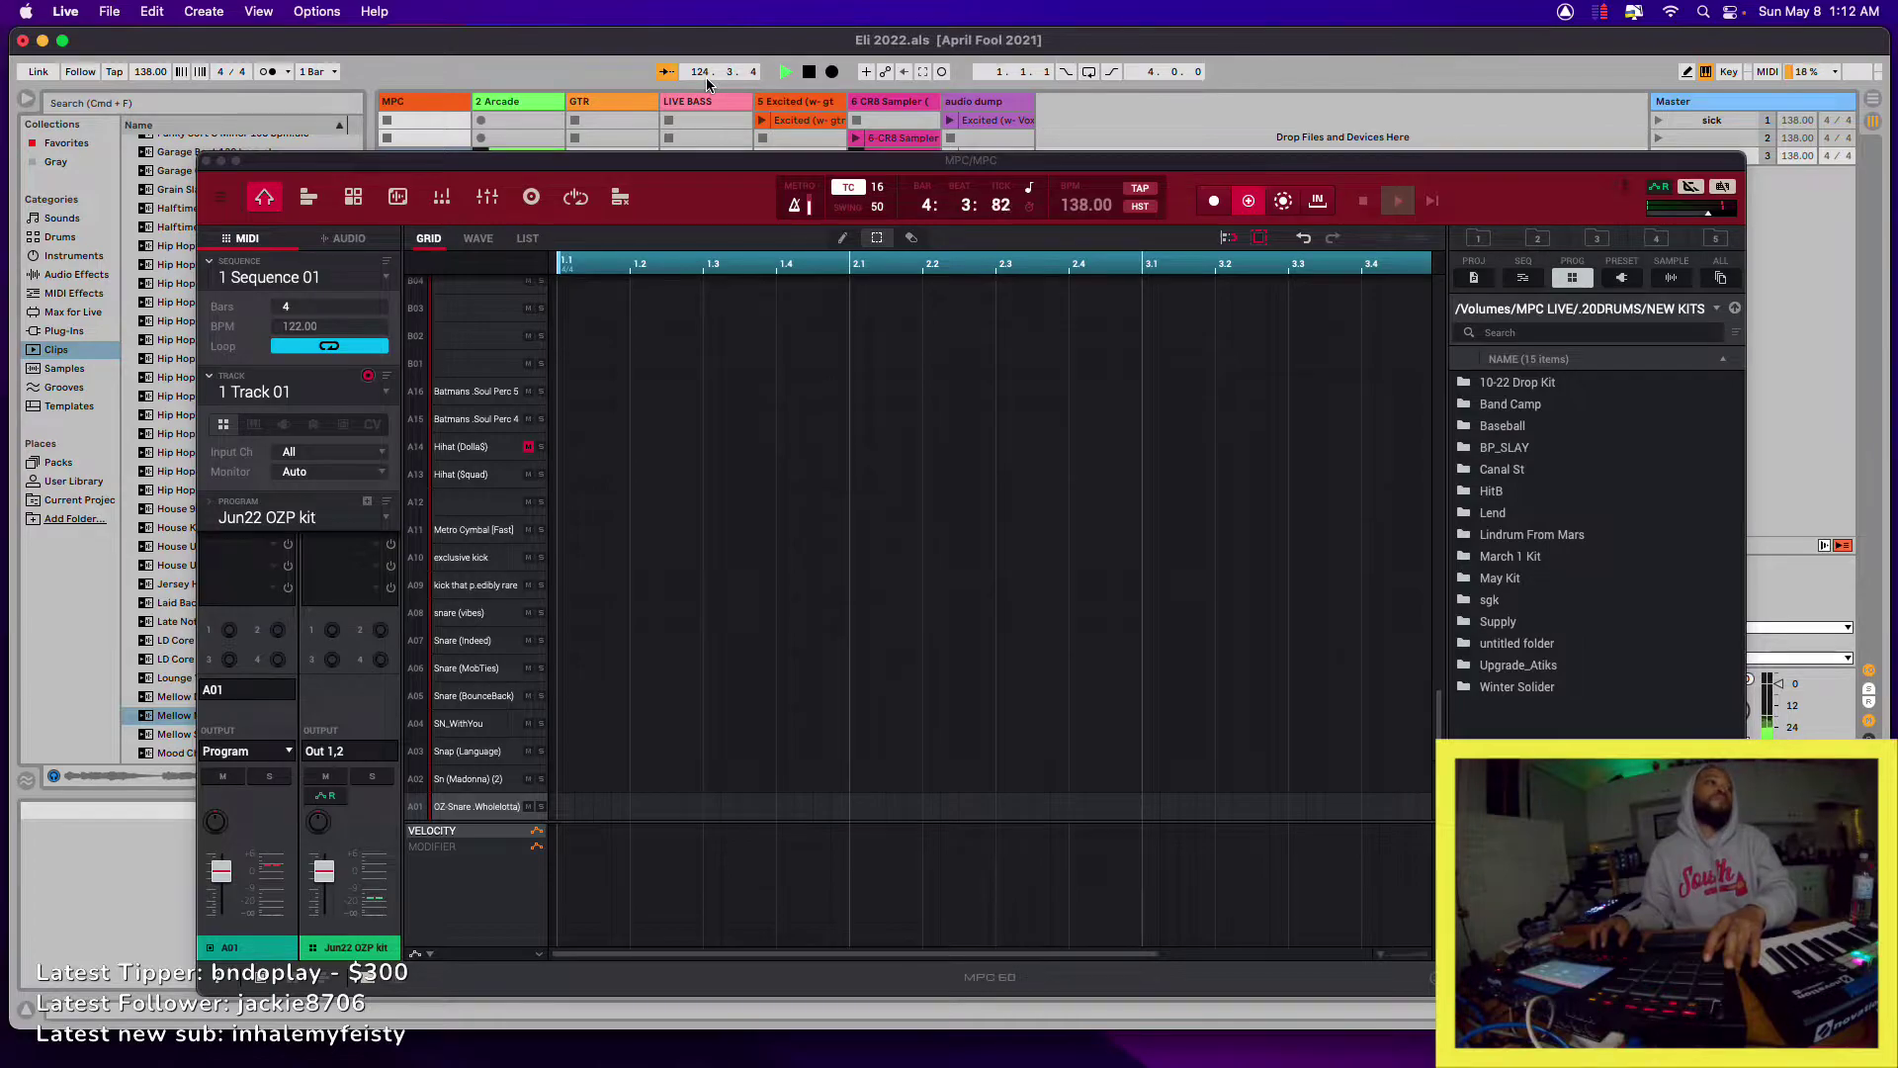
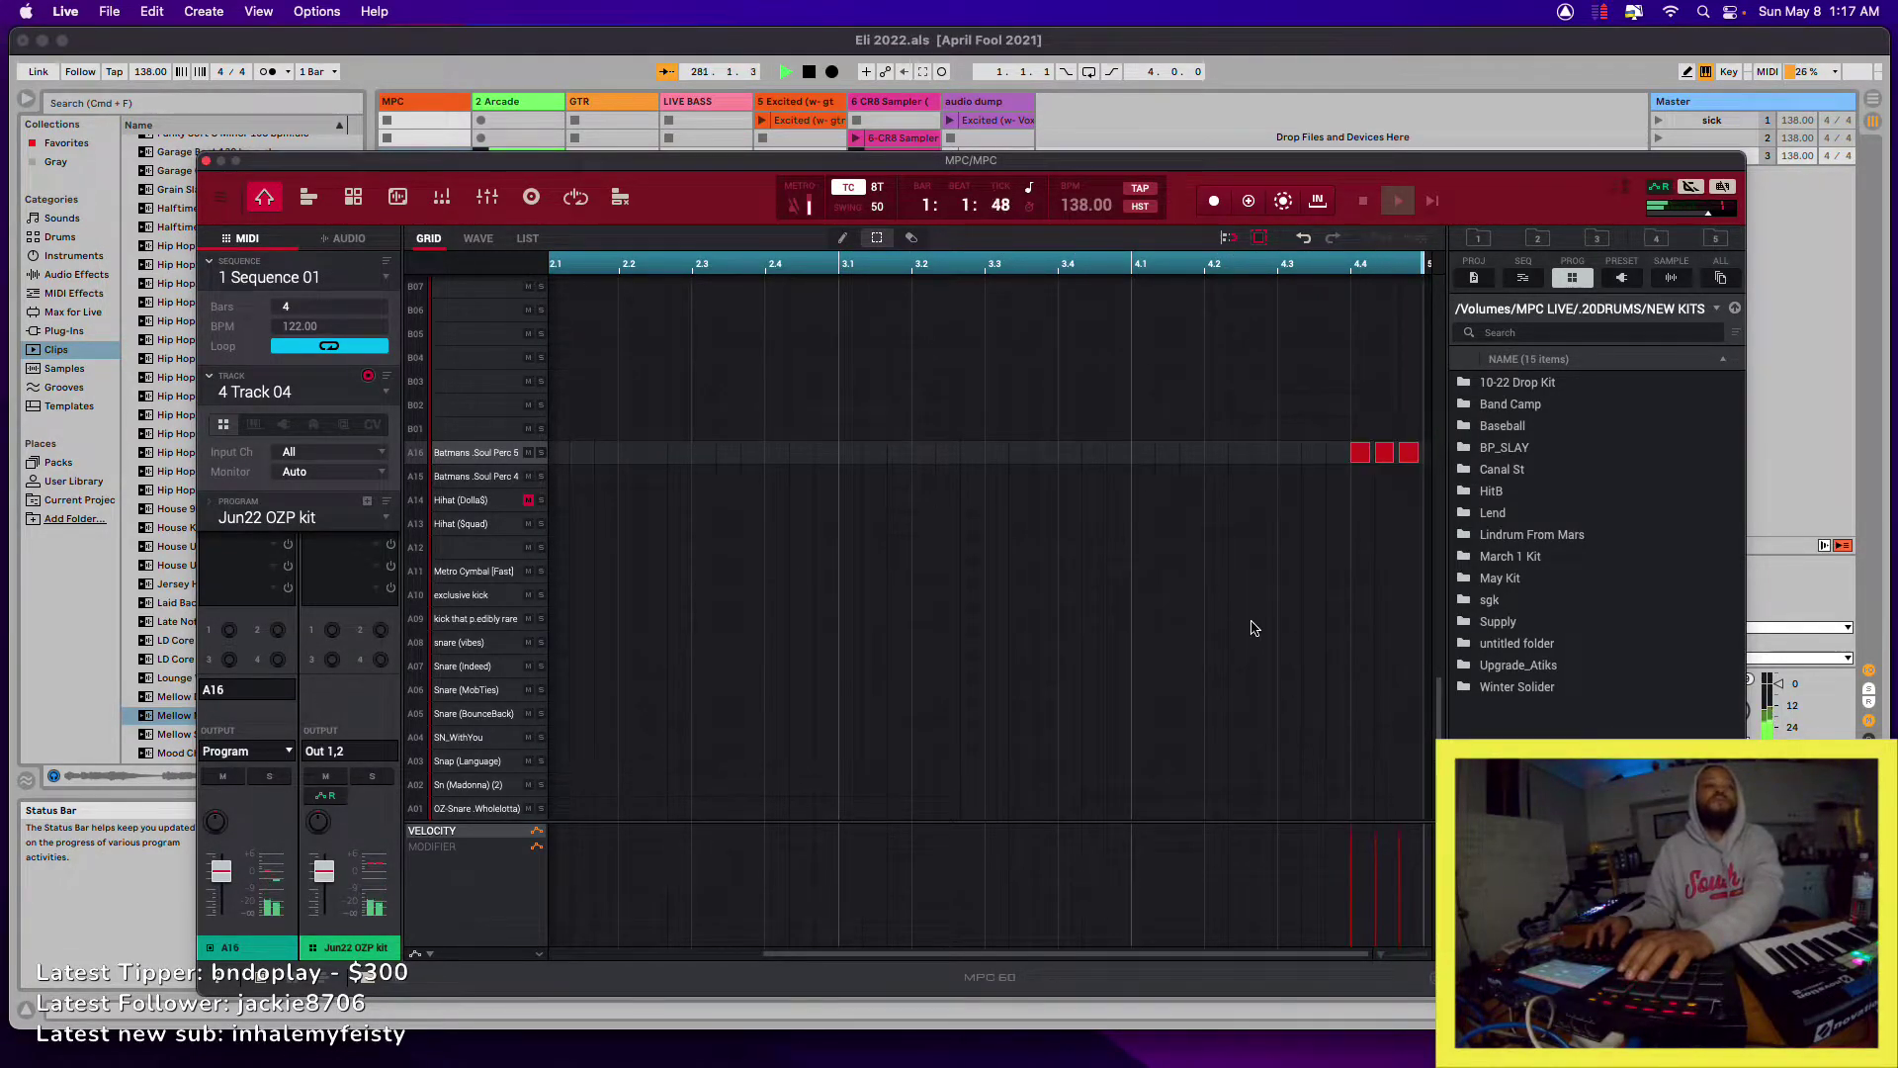
- Lower the velocities of the first two Batmans Soul Perc notes on pad A16 at the end of bar 4, forming a rising ramp
mouse_move(1350, 841)
left_mouse_down()
mouse_move(1347, 910)
mouse_move(1398, 832)
mouse_move(1349, 915)
mouse_move(1372, 880)
left_mouse_up()
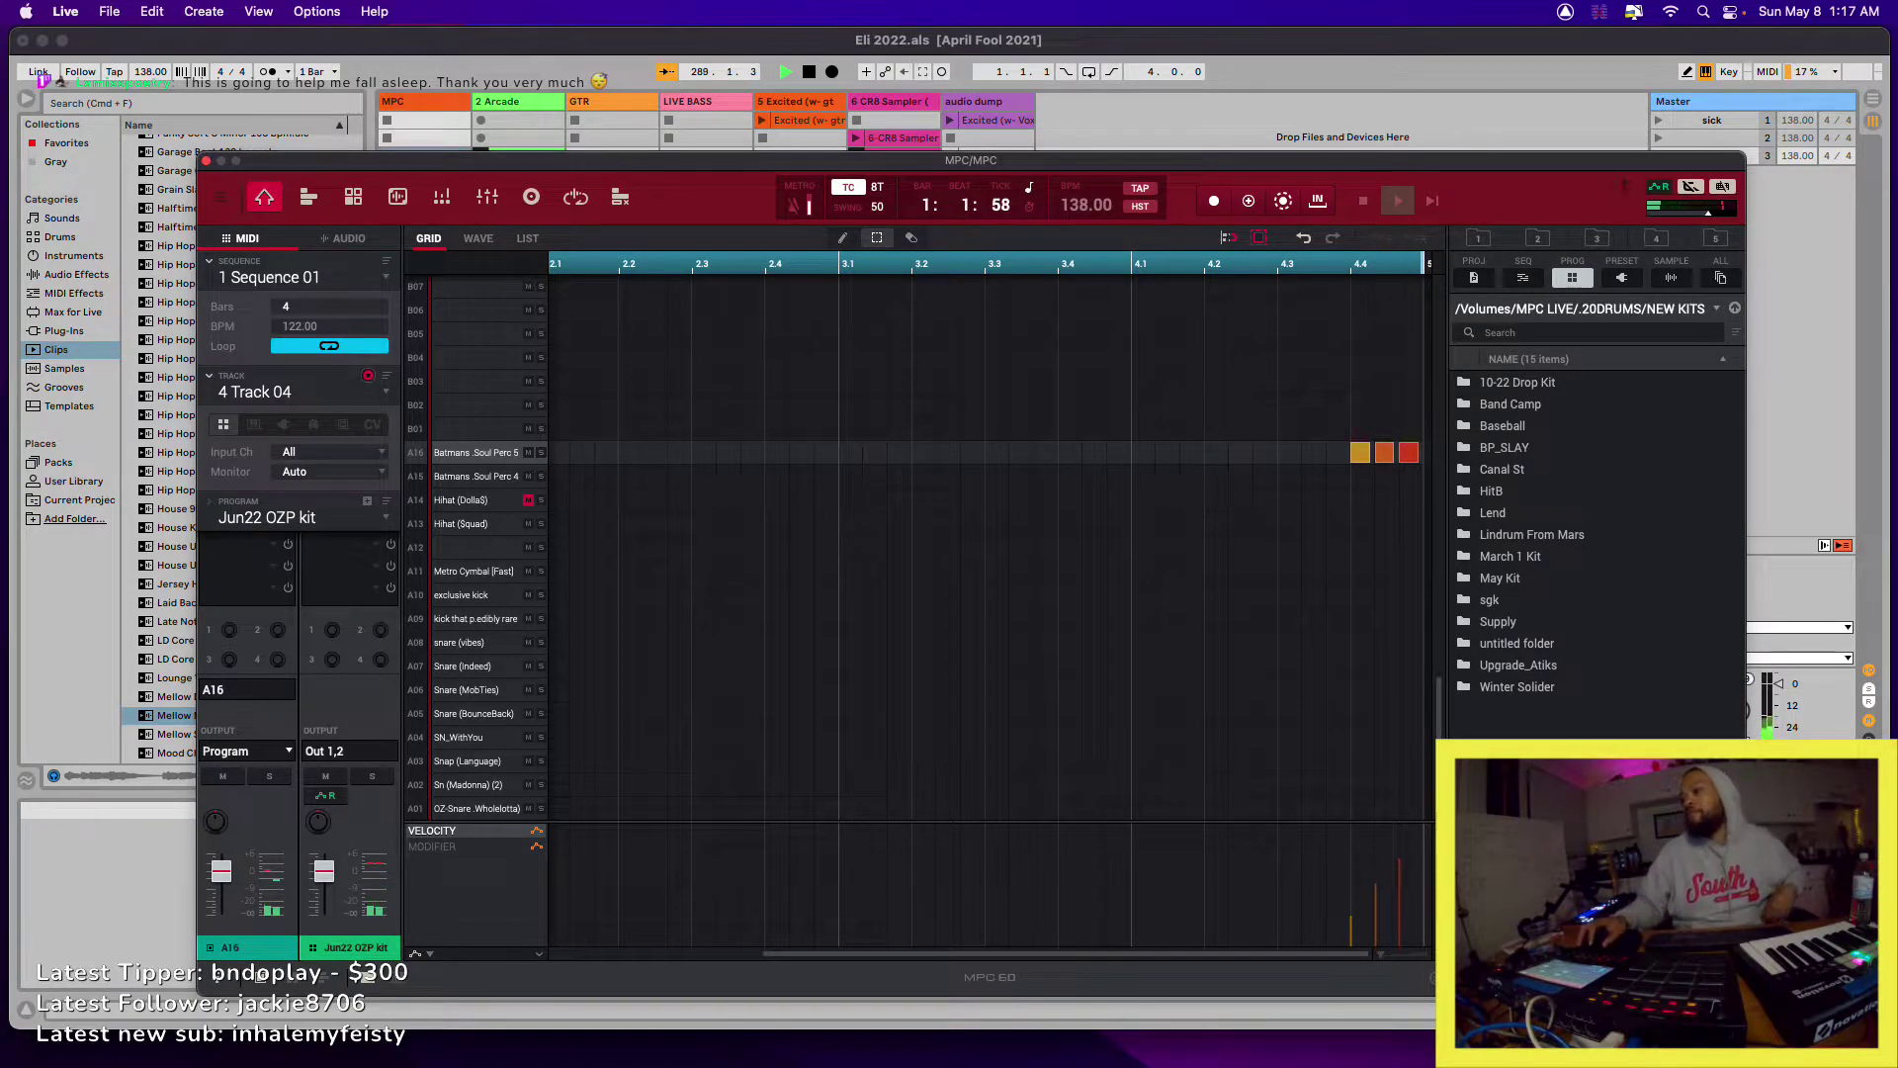
key("super+Tab")
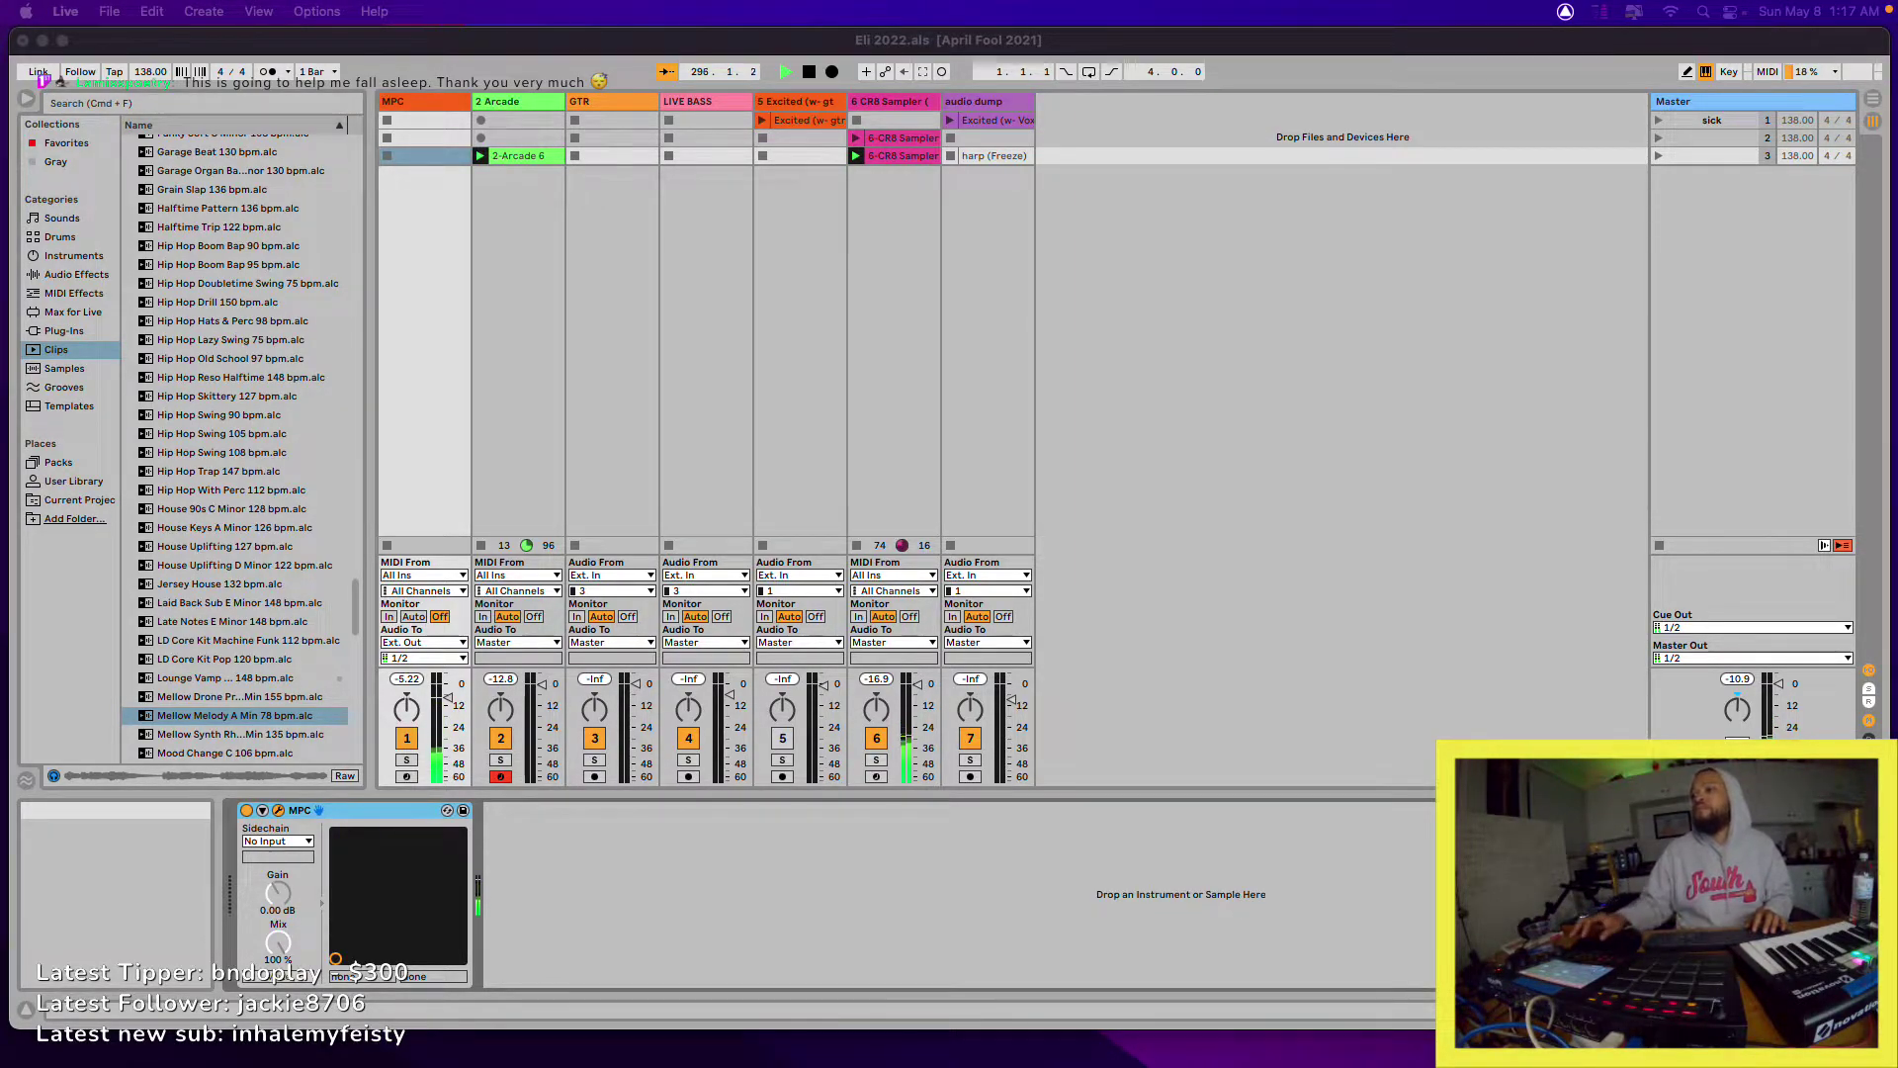
left_click(1354, 487)
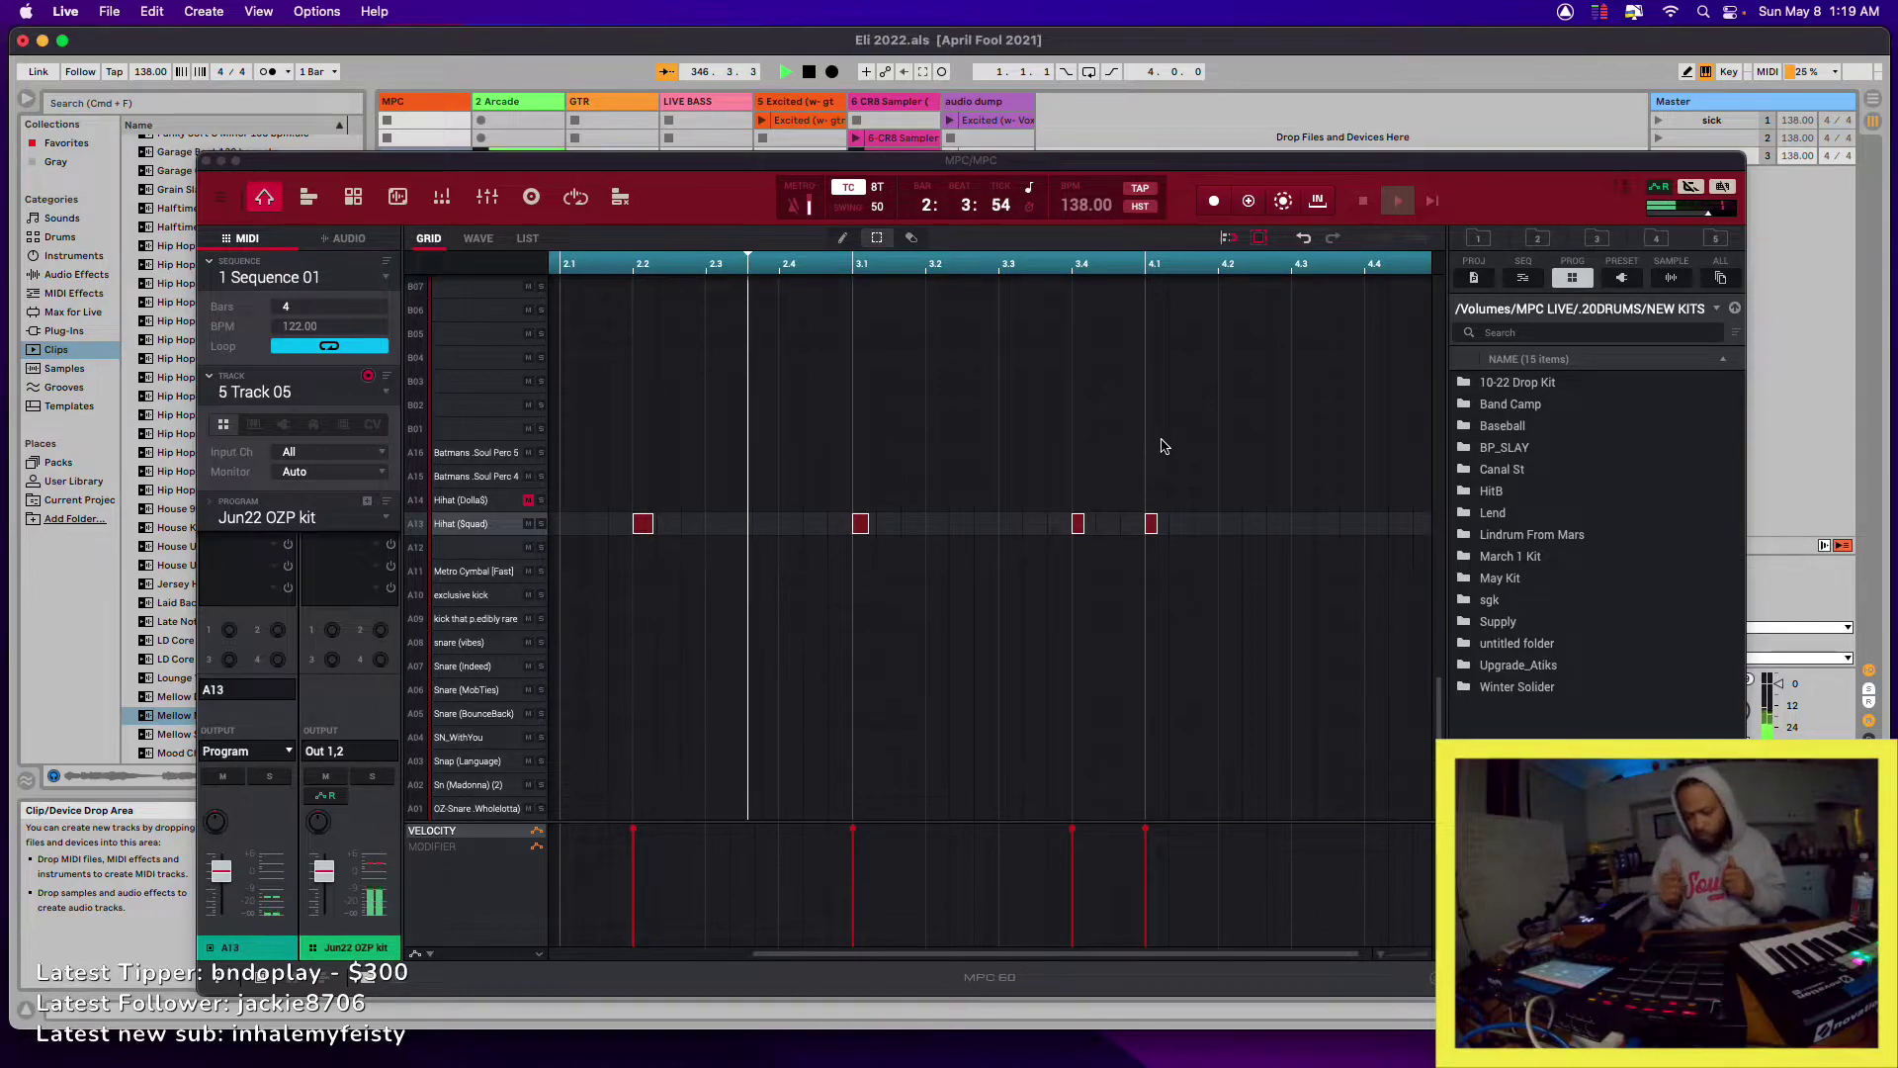
- Lower the Hihat (Squad) velocities on Track 05, mostly at 2.2 and 3.4 and slightly at 4.1, and close the MPC window
left_click_drag(708, 441, 629, 550)
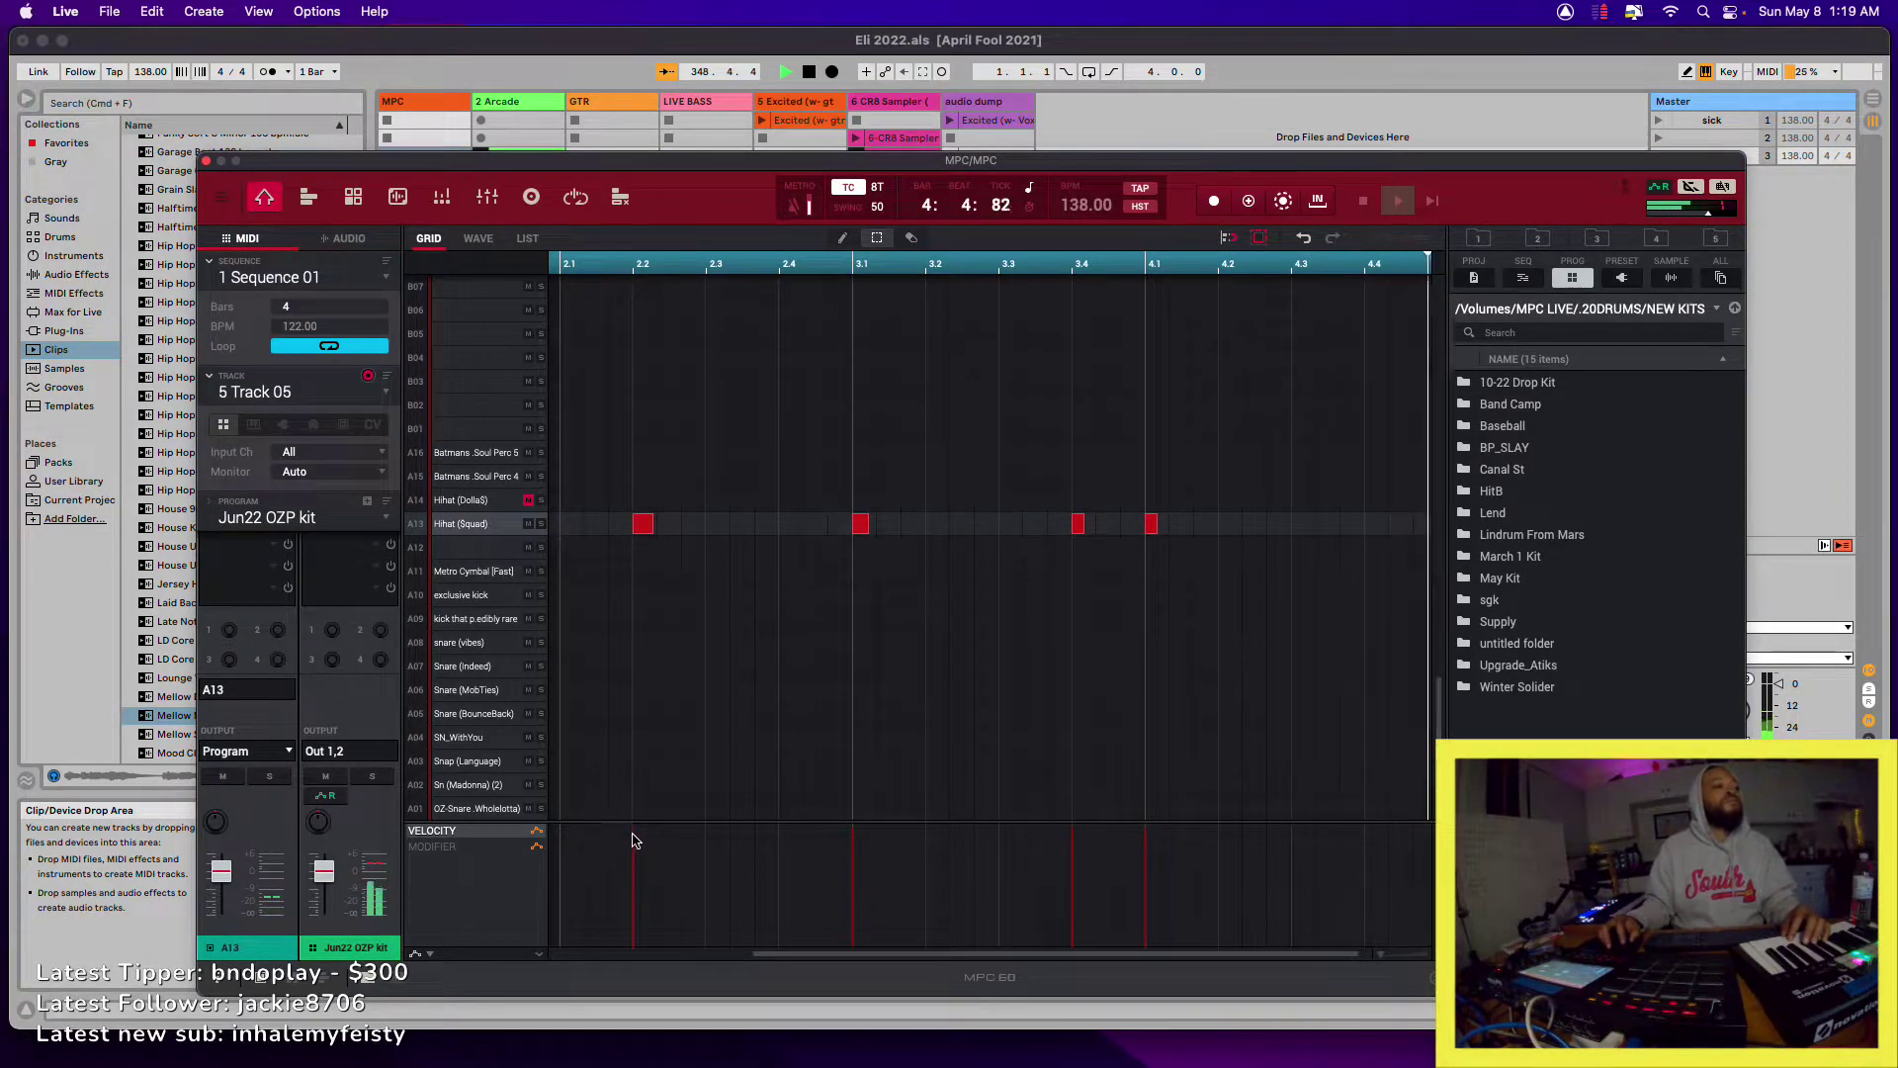
left_click_drag(631, 838, 638, 876)
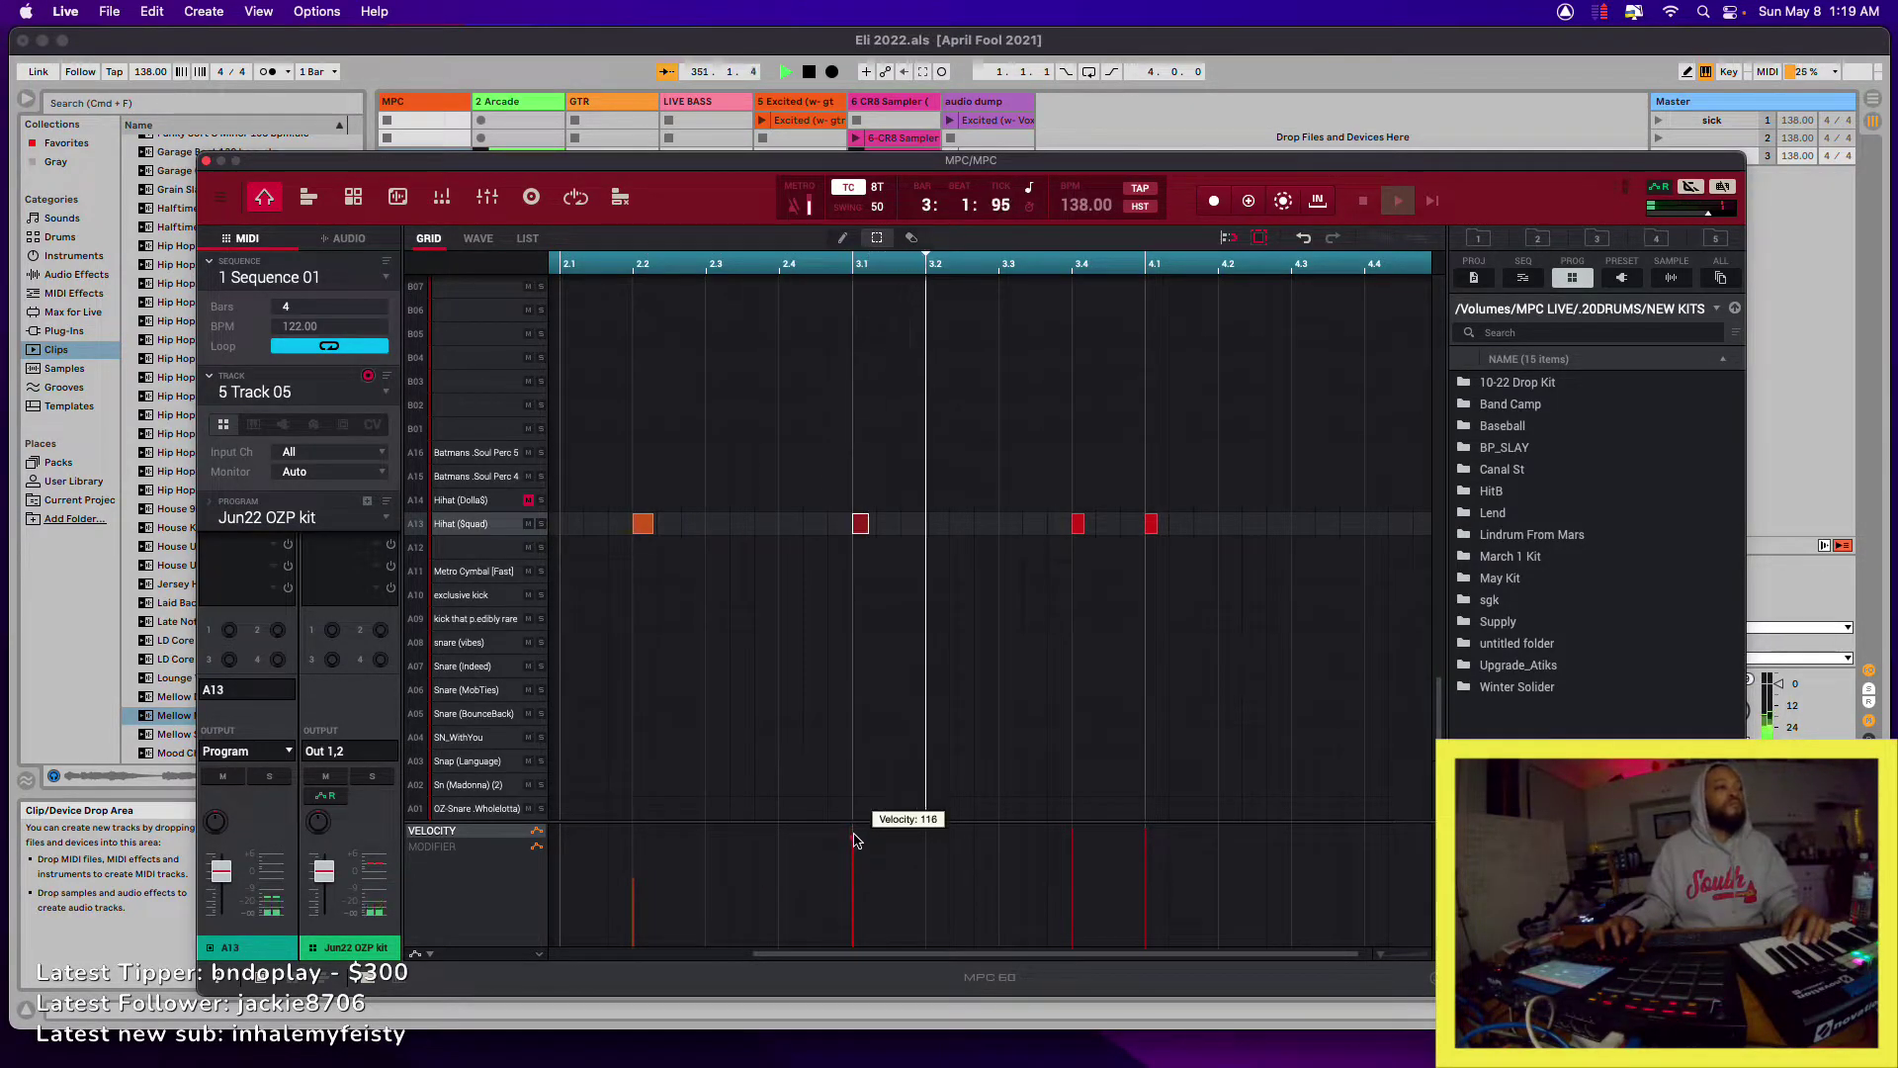
left_click_drag(1078, 840, 1075, 888)
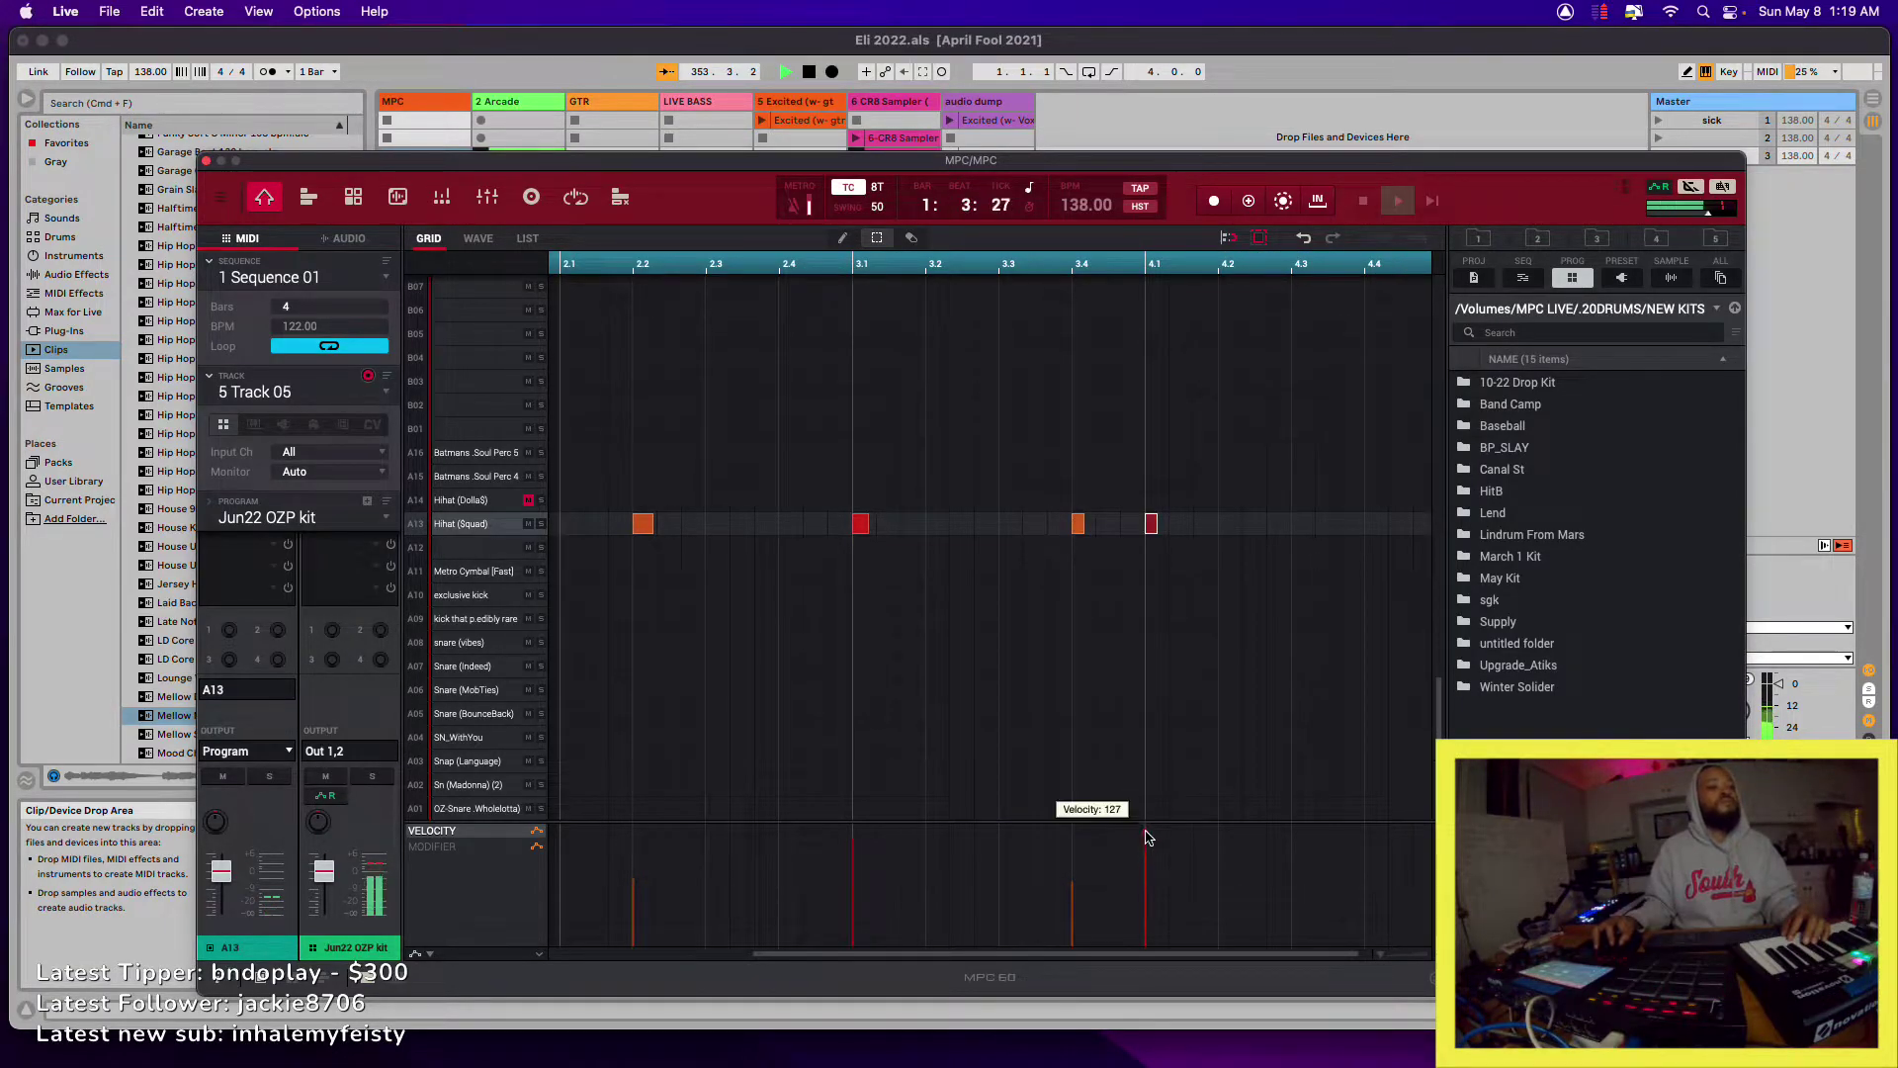
mouse_move(1087, 957)
left_mouse_down()
mouse_move(1013, 959)
mouse_move(1093, 959)
left_mouse_up()
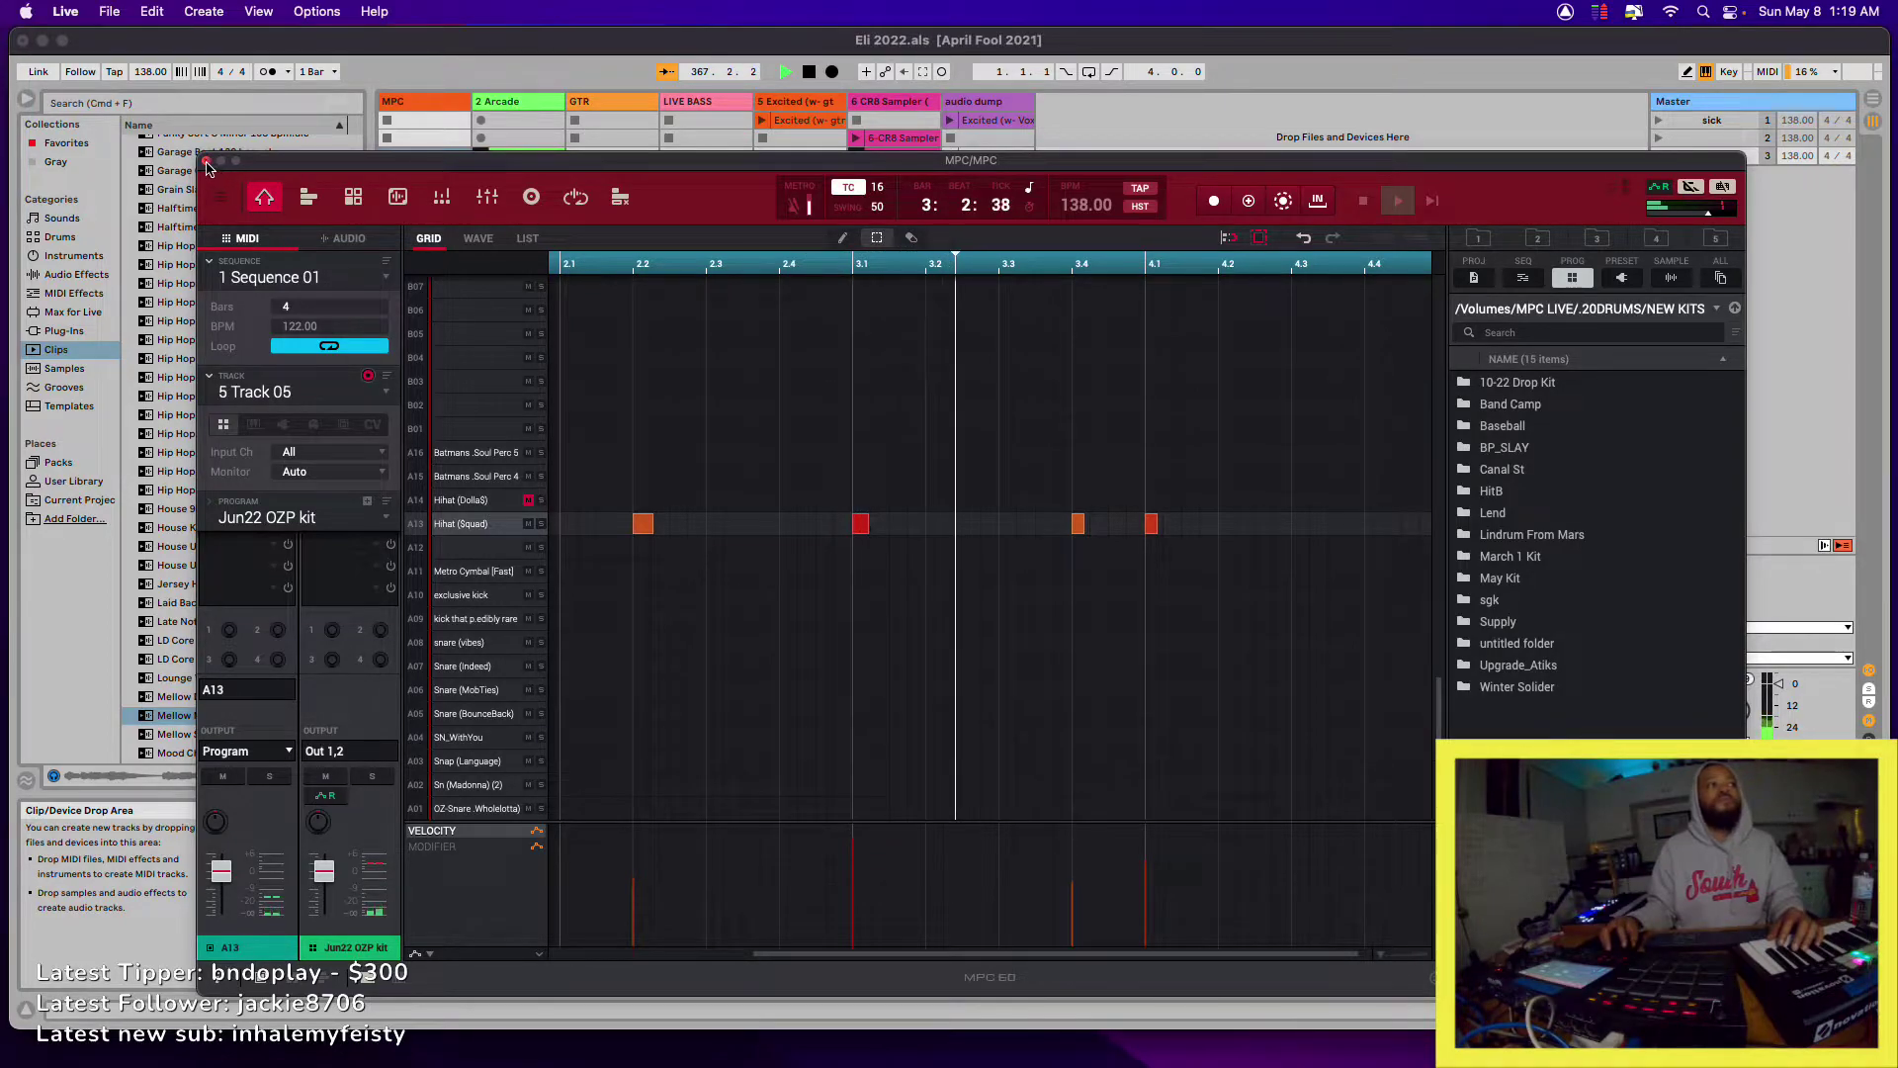
left_click_drag(636, 877, 633, 907)
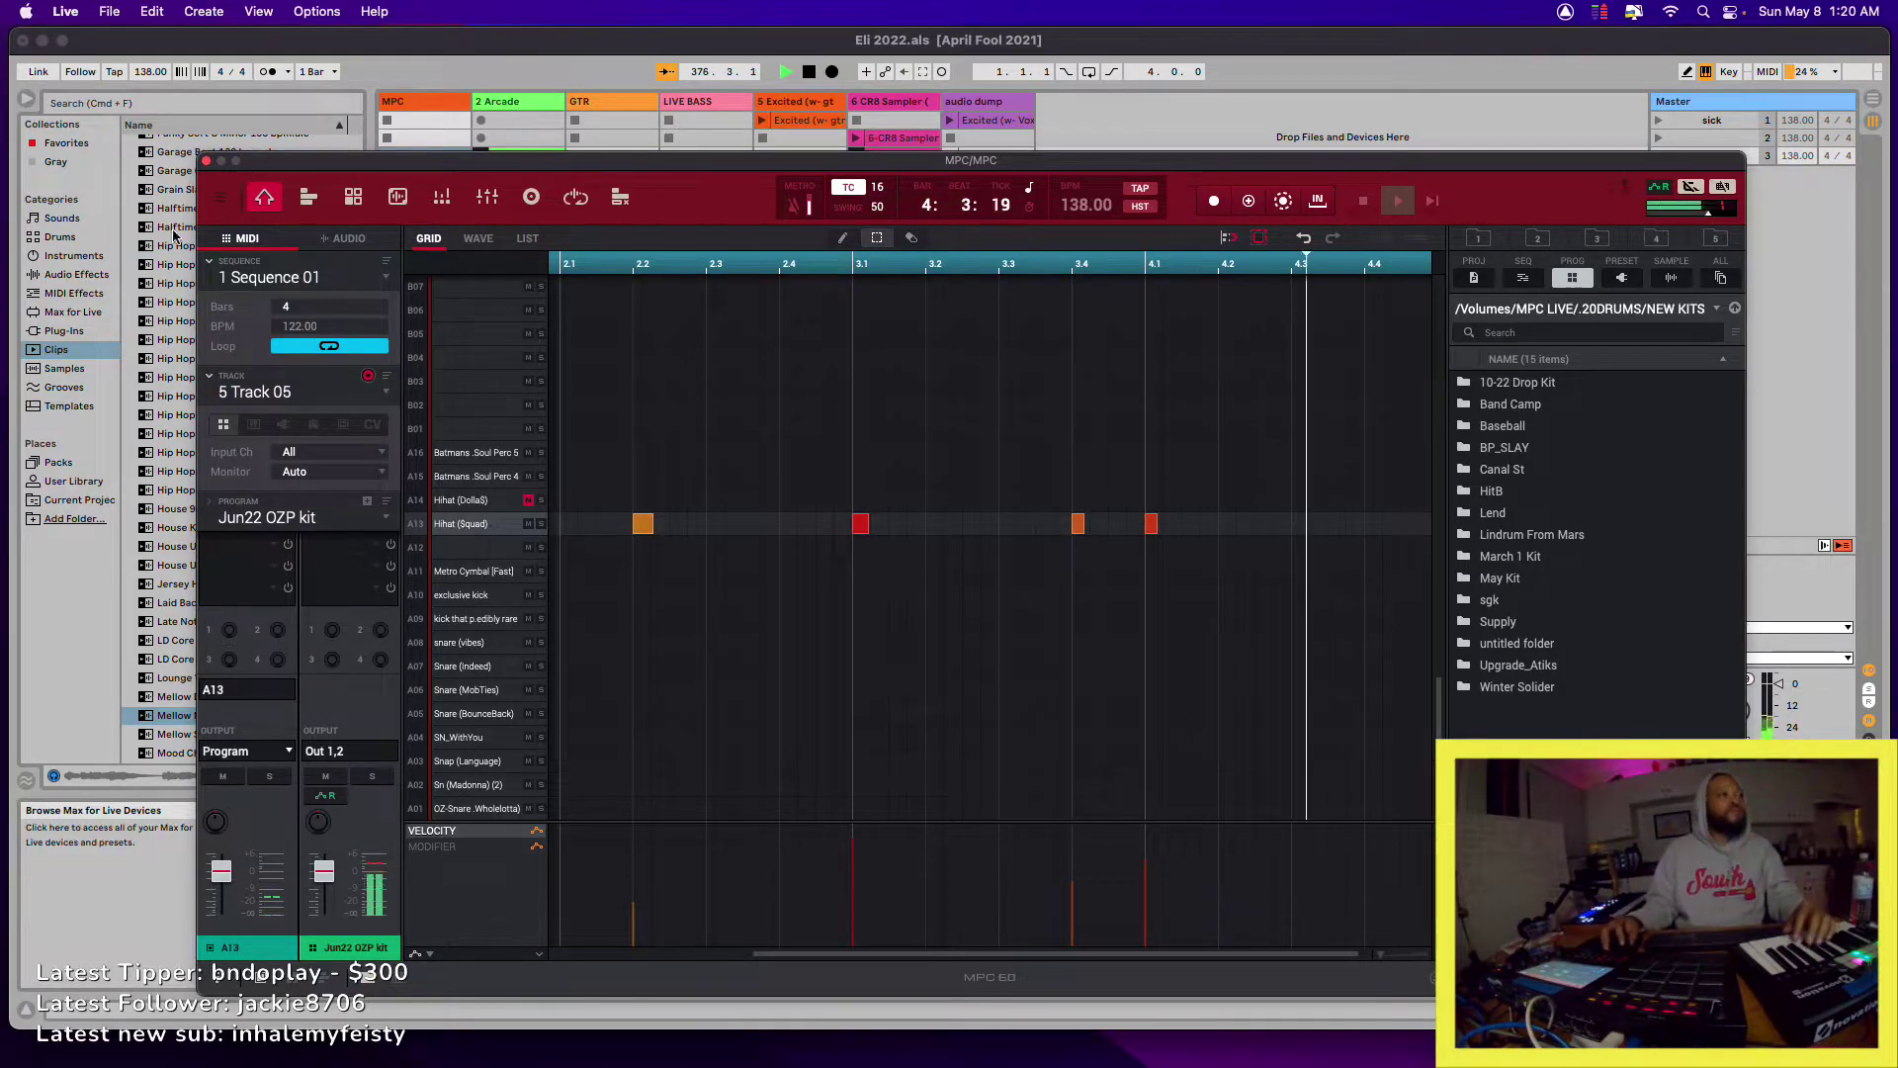
left_click(206, 160)
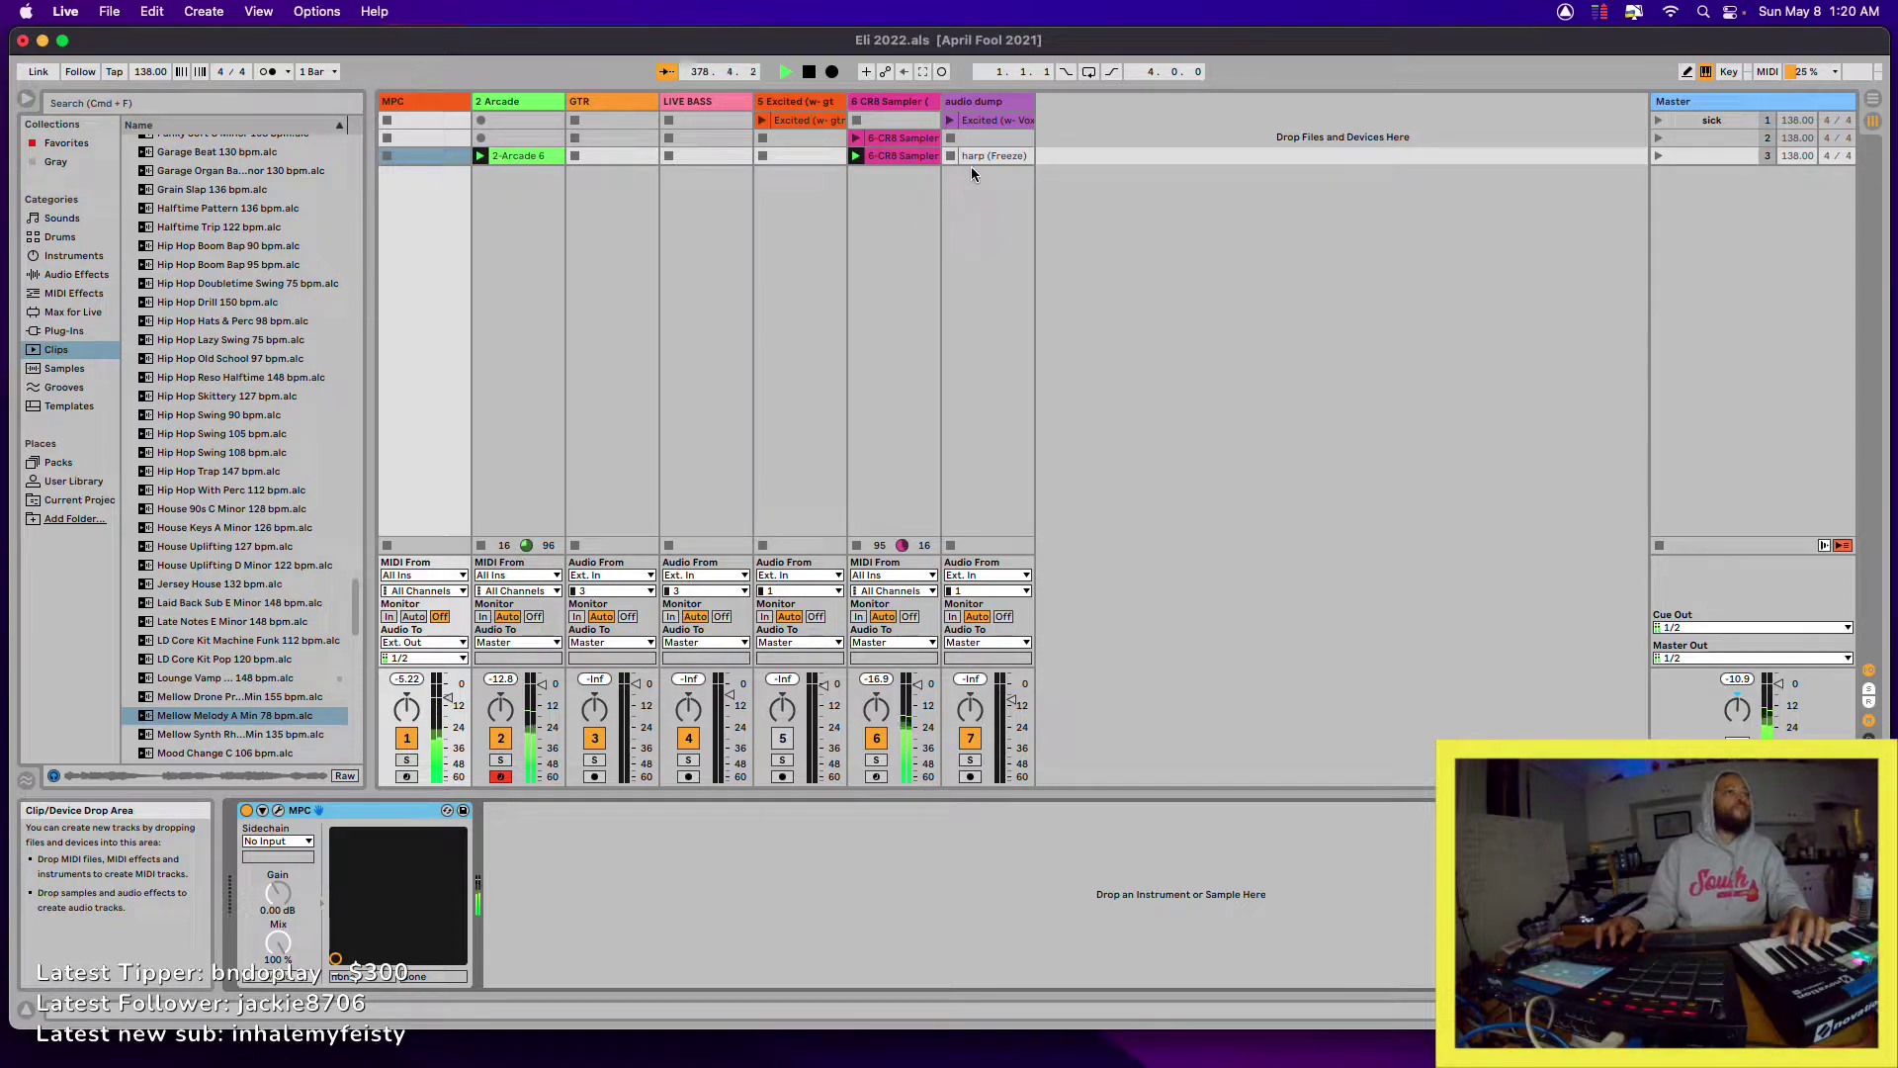
- Move the harp (Freeze) clip up to the second slot of audio dump and load Digikitz CASSETTA N90 on a new MIDI track
left_click_drag(979, 156, 987, 142)
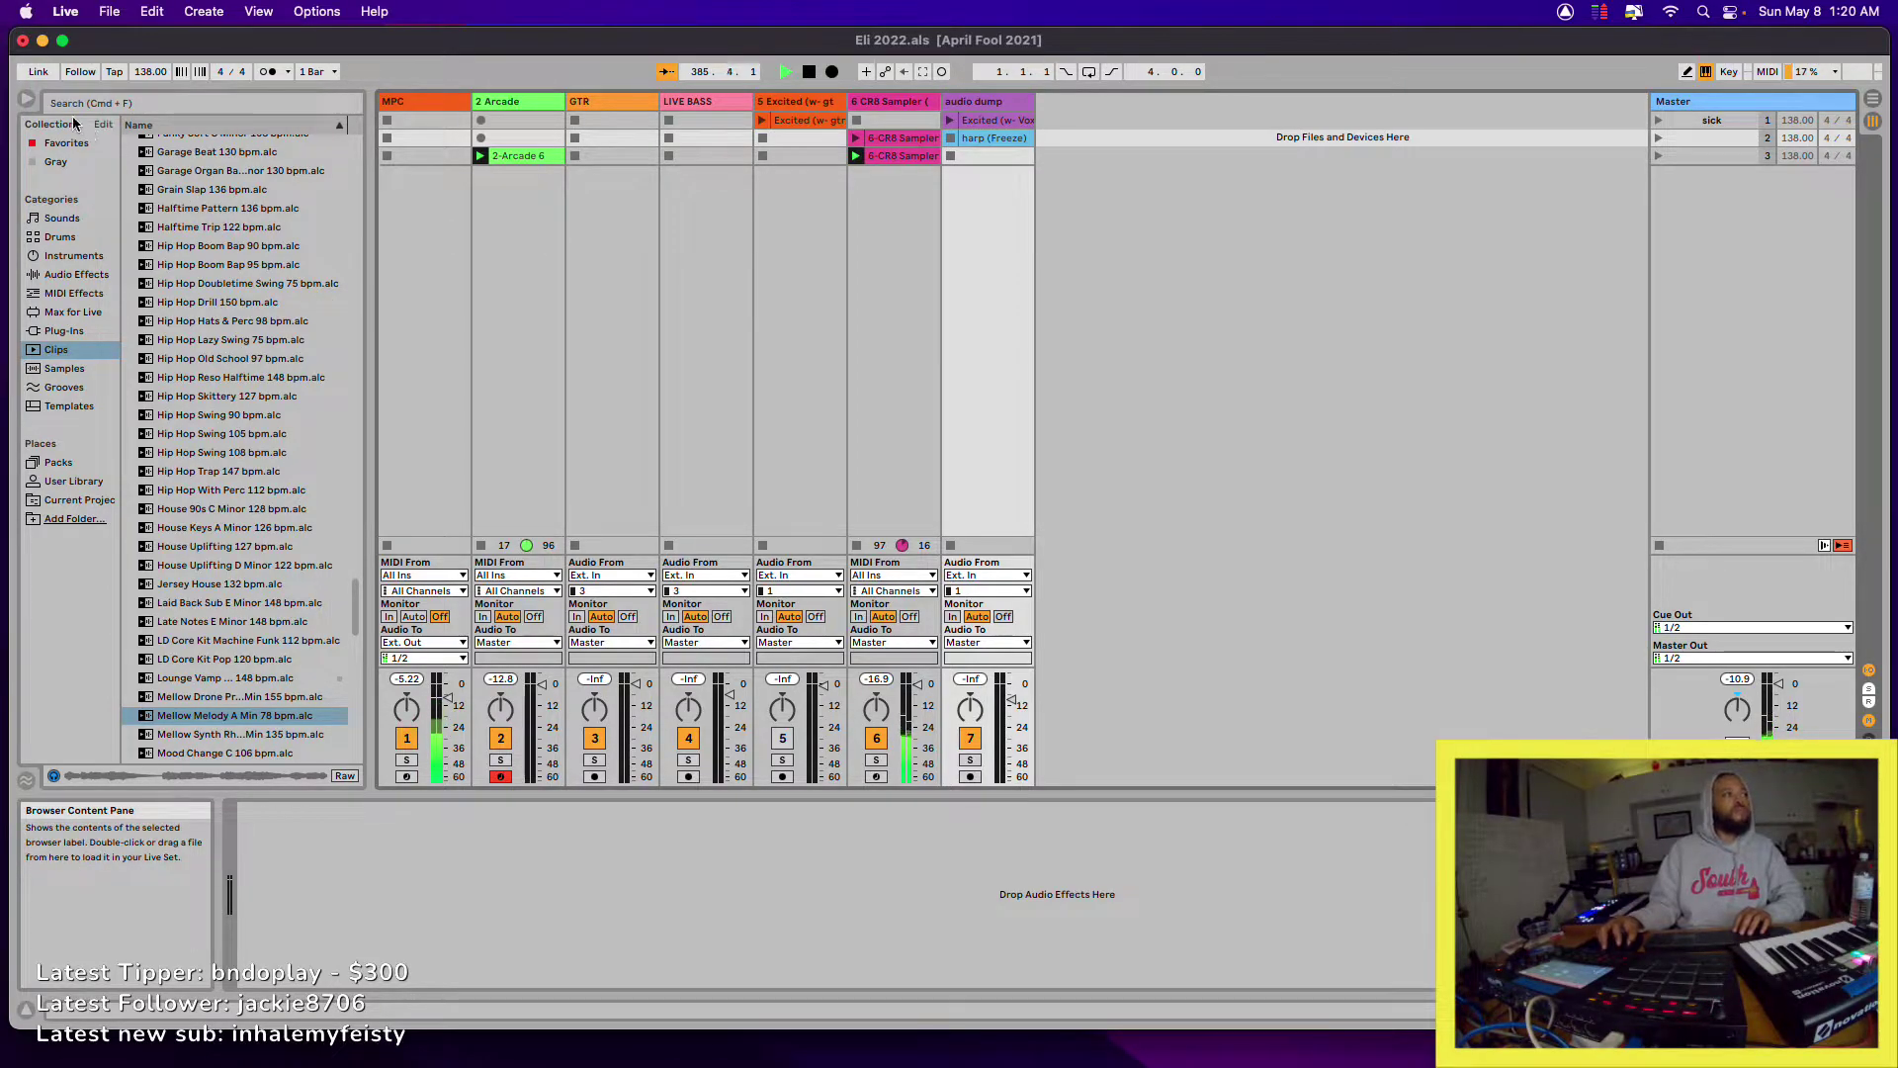
left_click(63, 331)
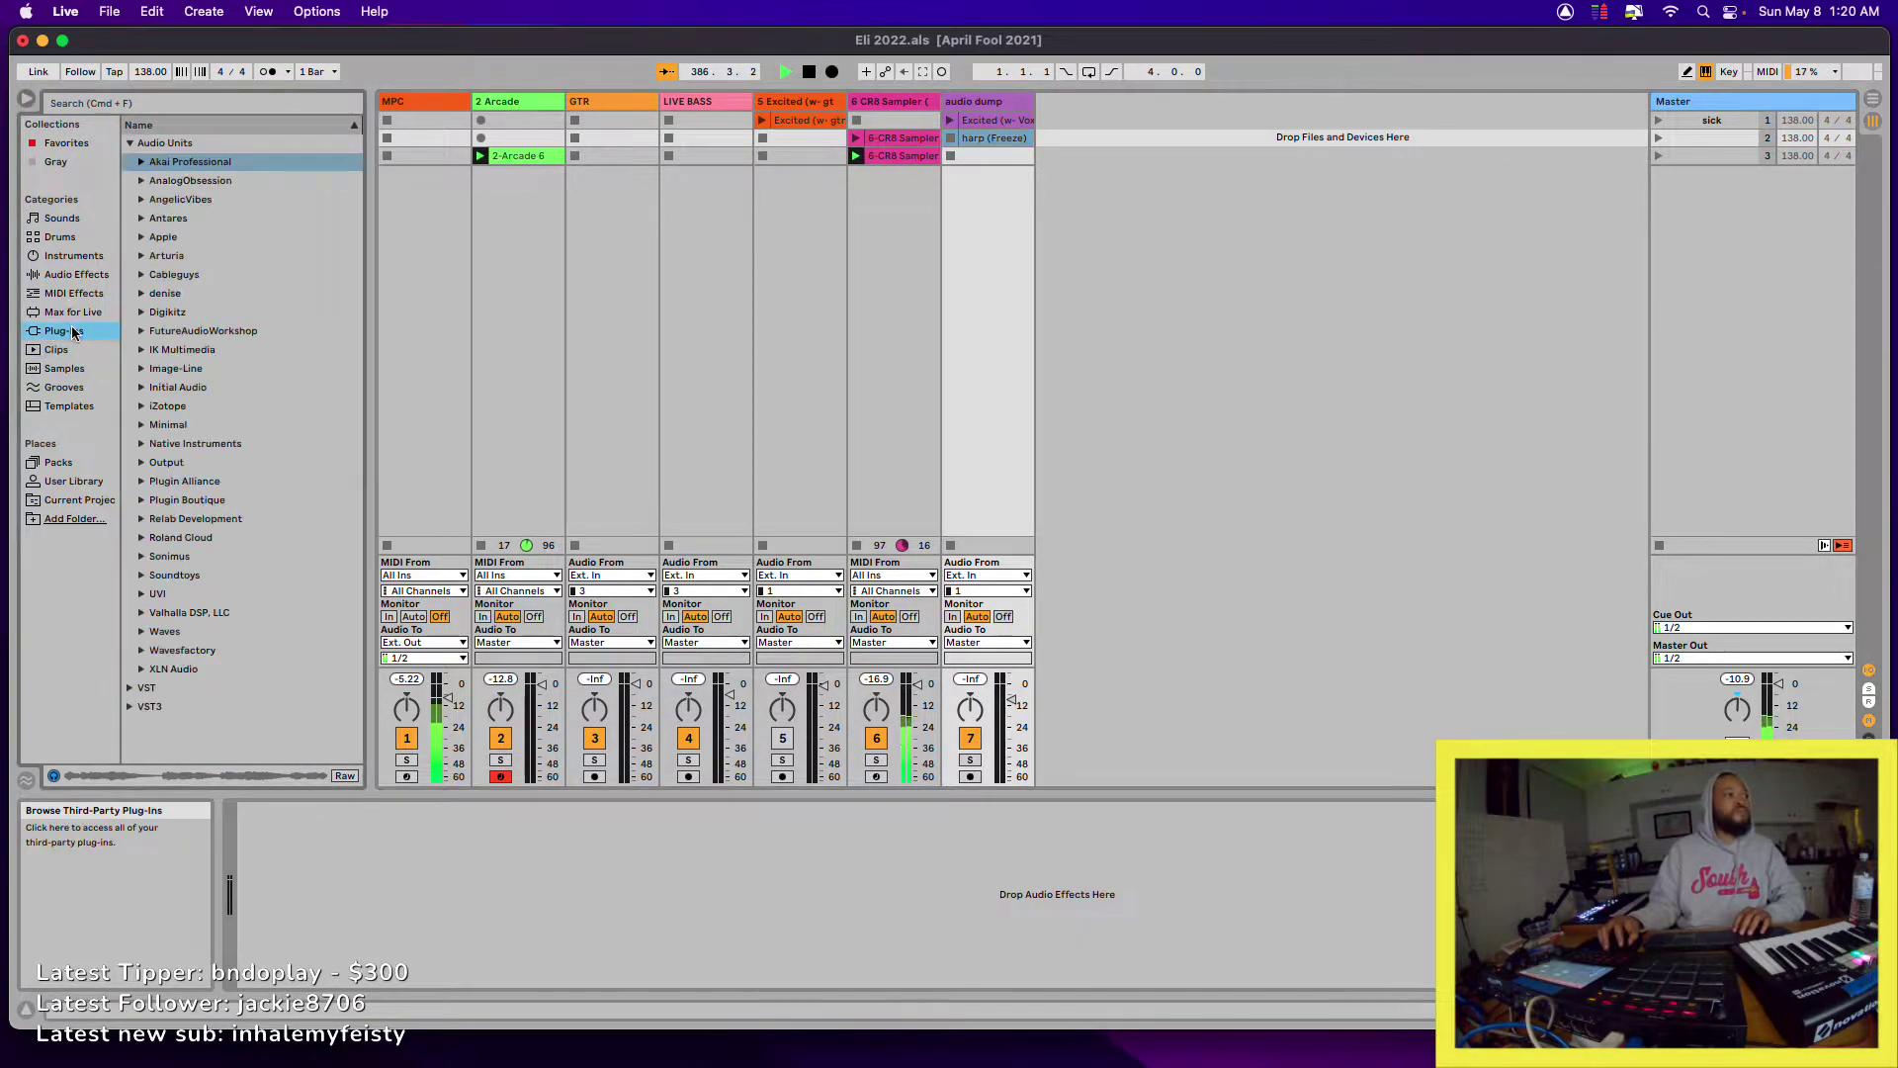
left_click(141, 314)
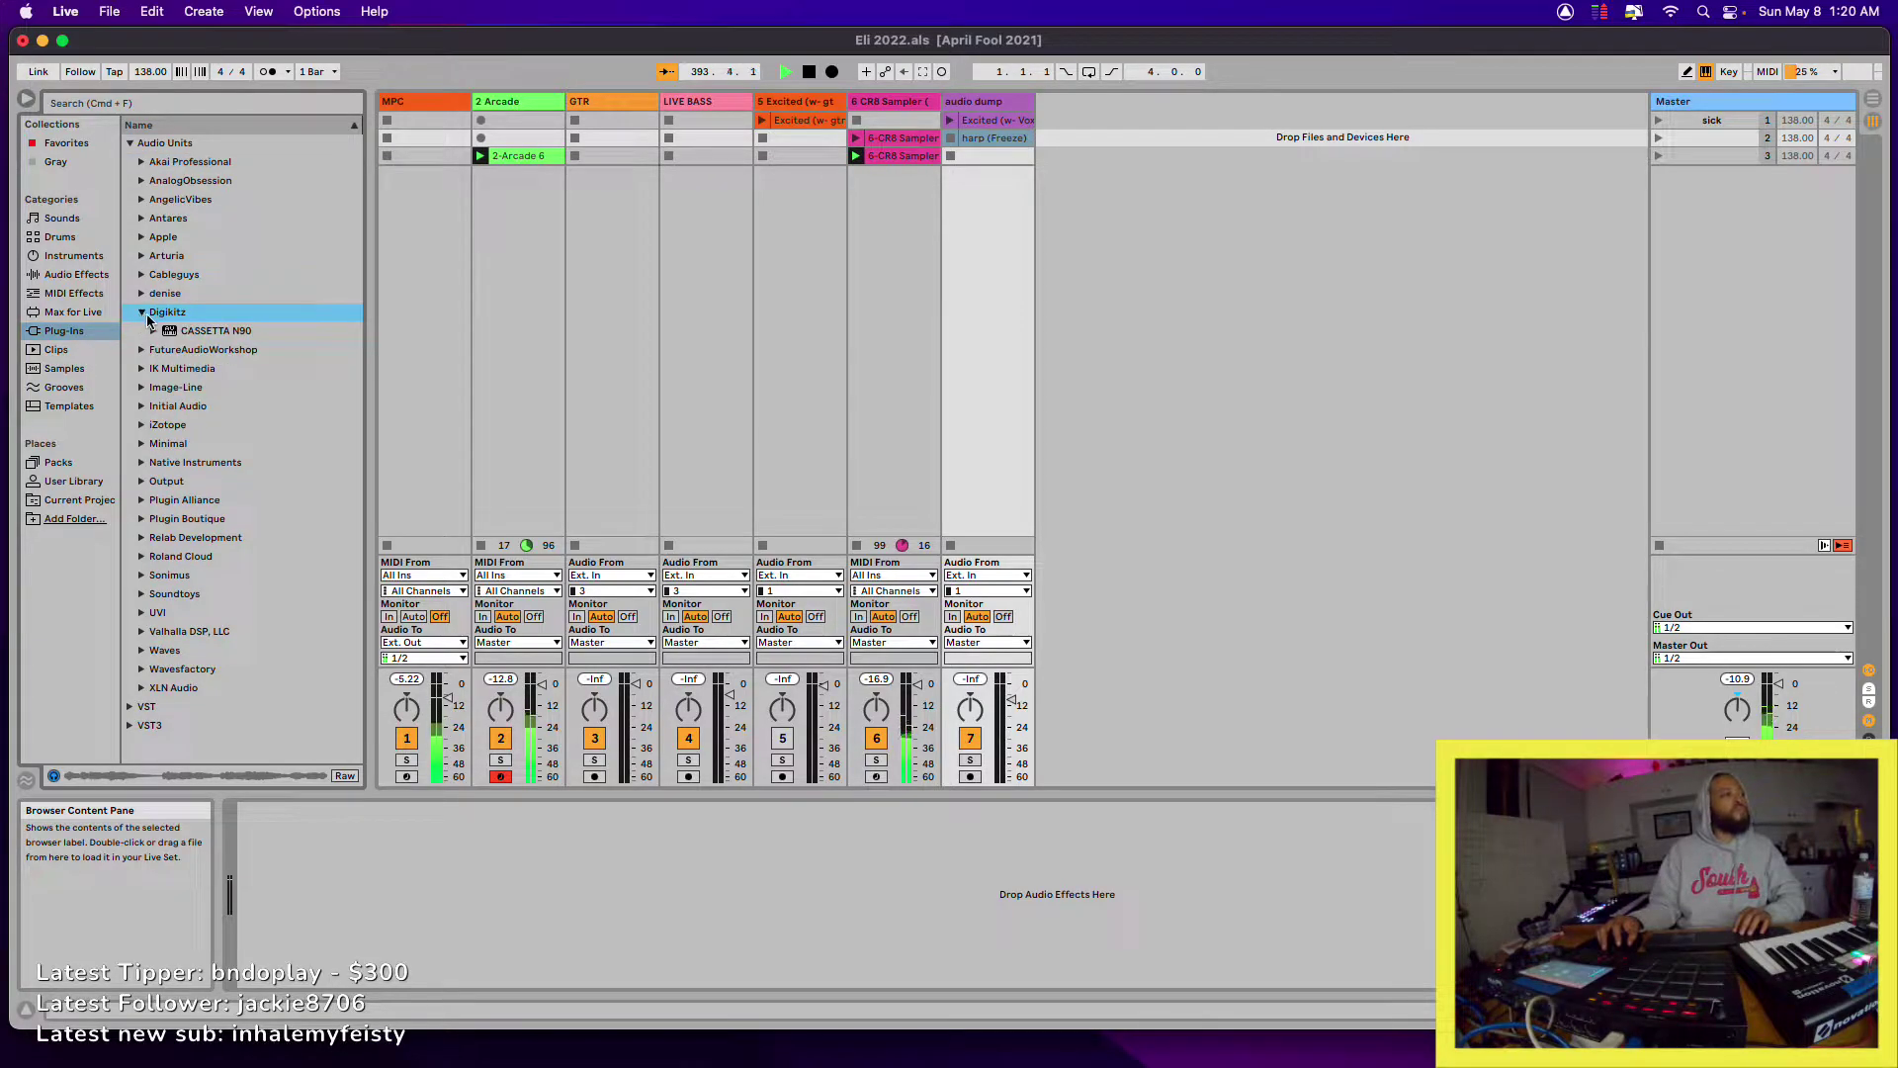
left_click(176, 331)
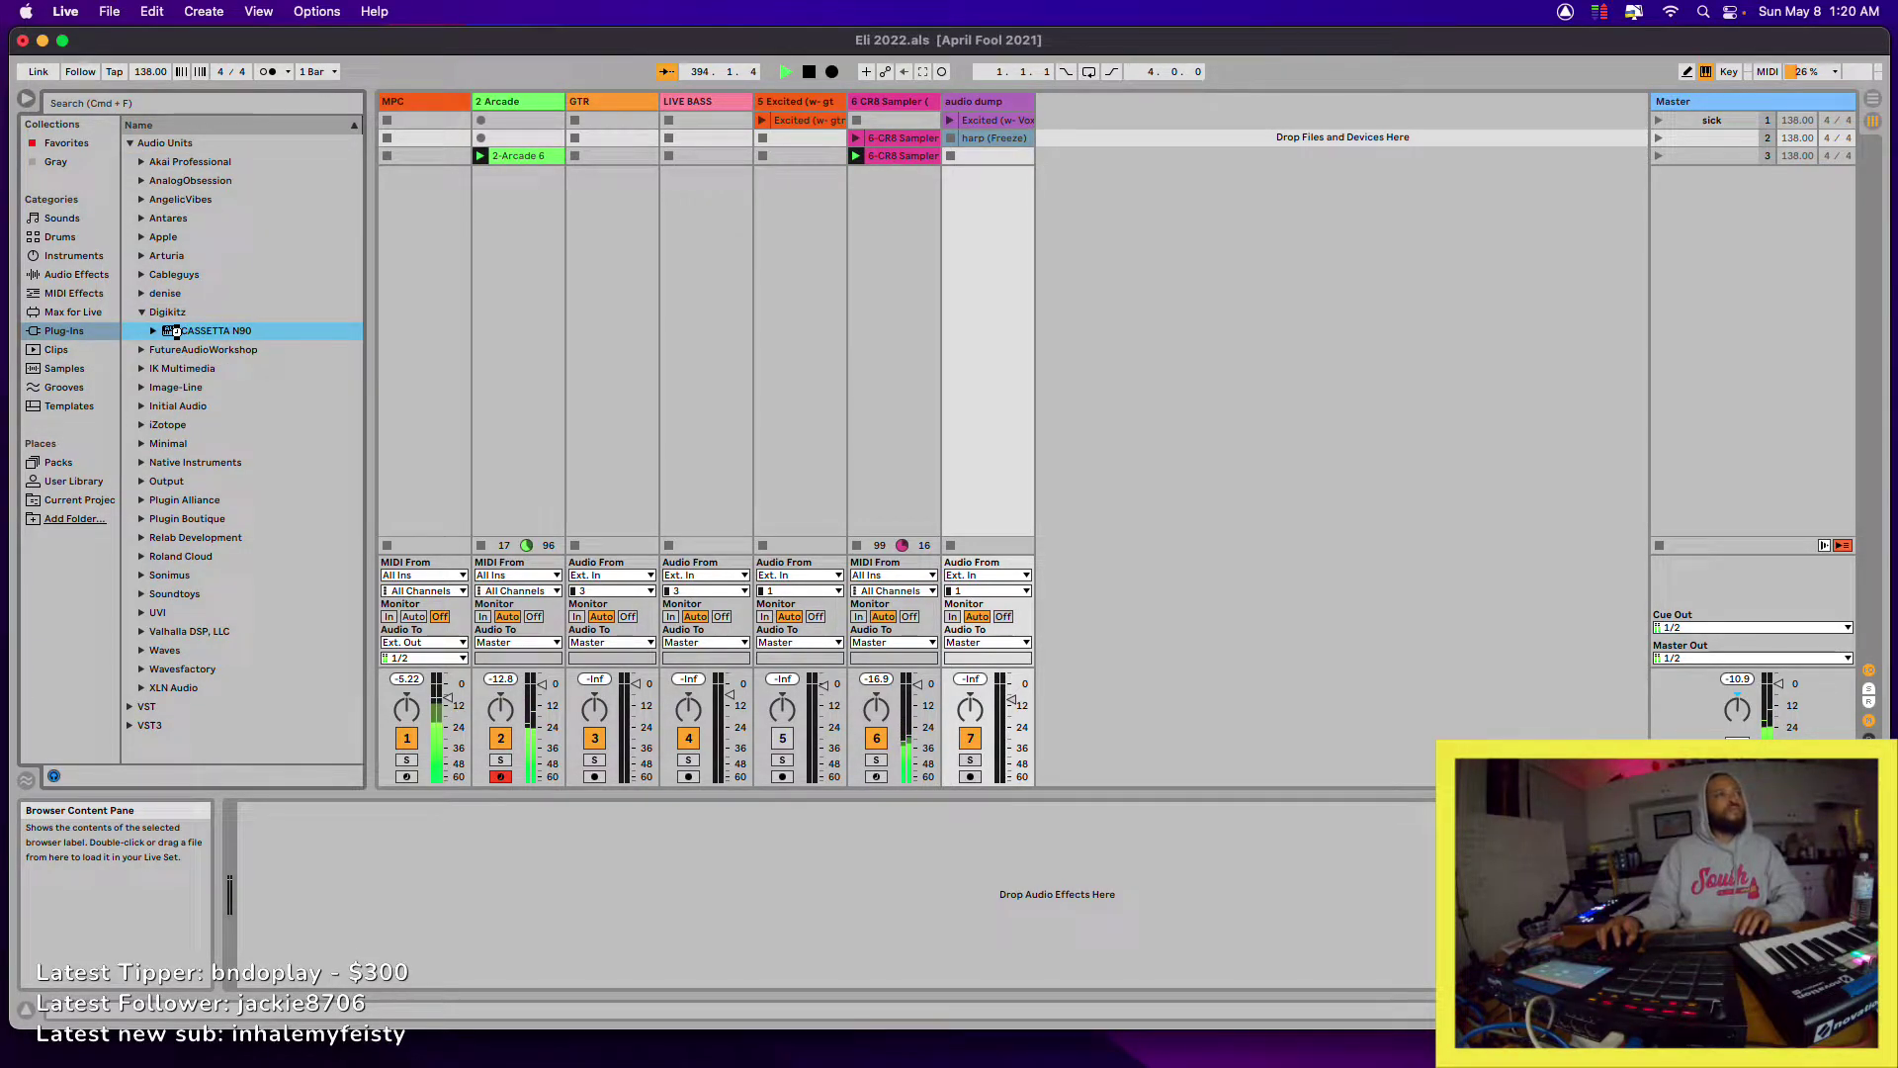
double_click(176, 331)
left_click_drag(488, 175, 1207, 140)
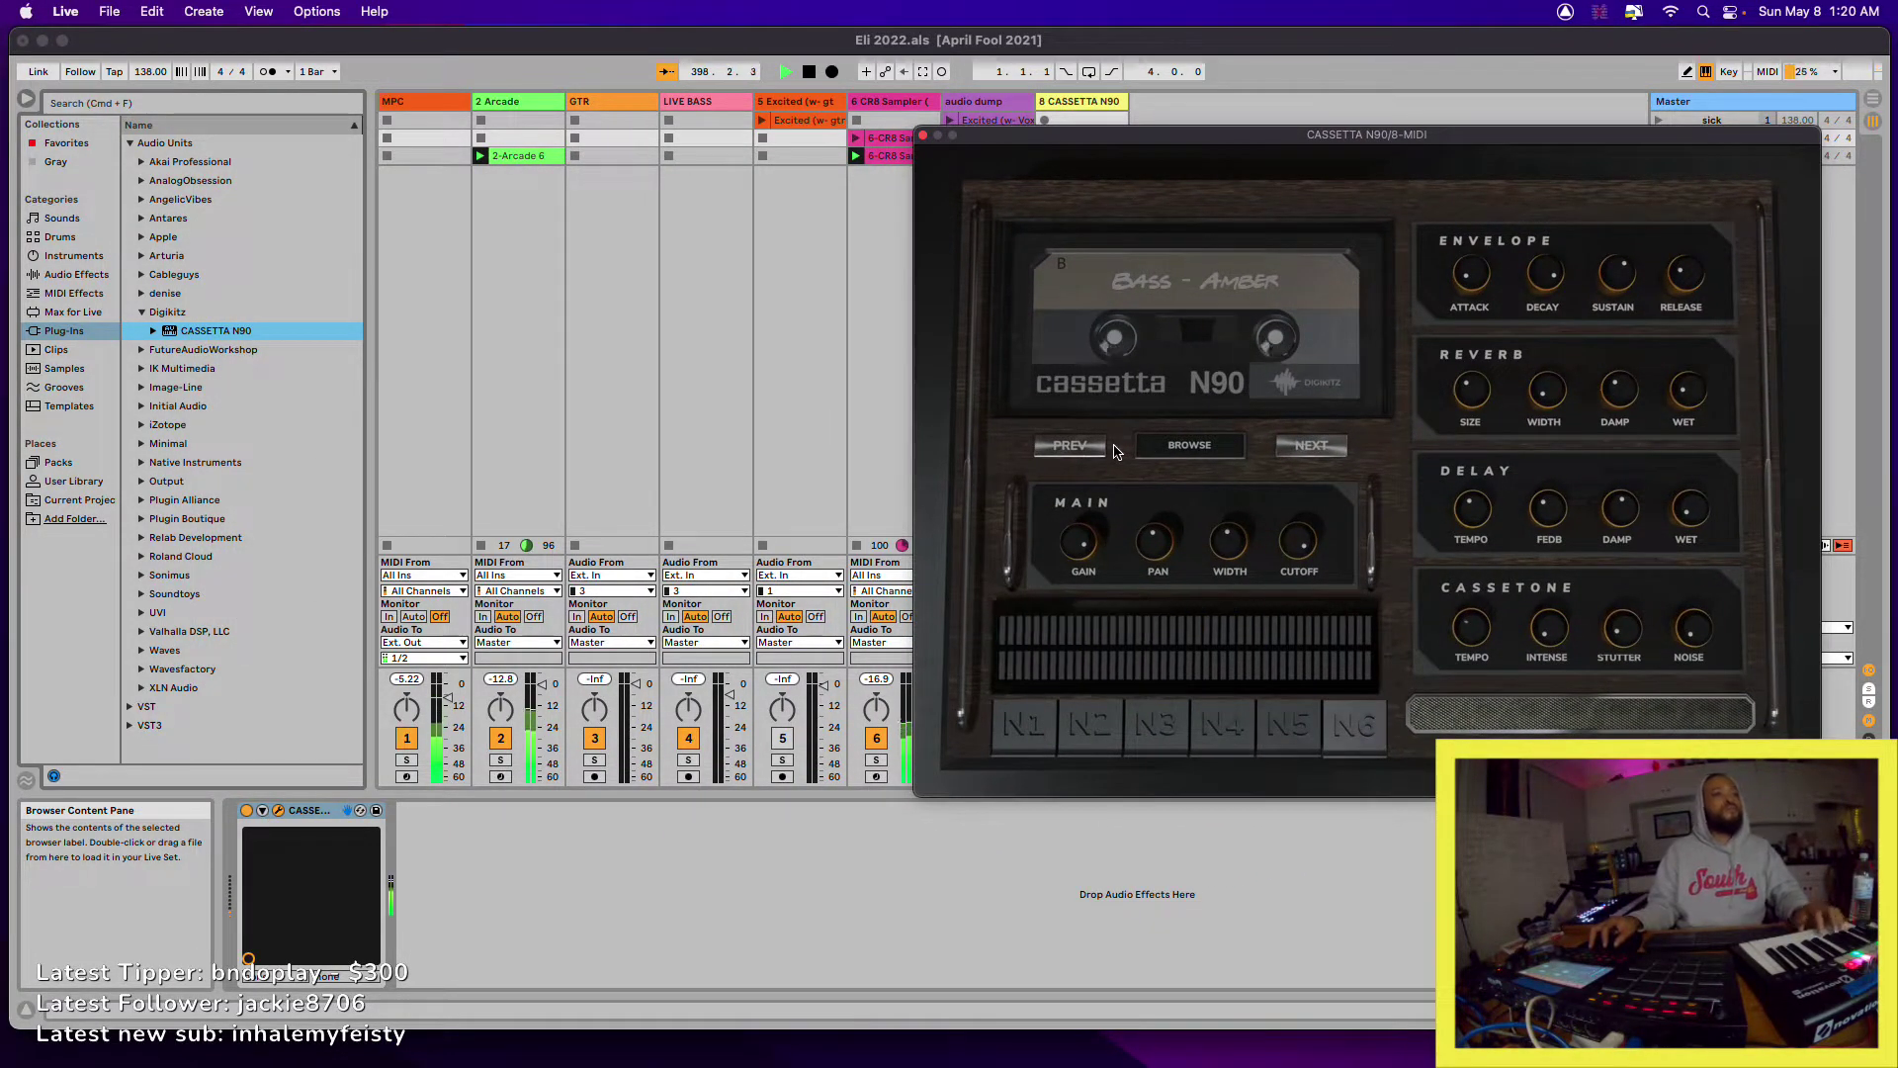
- Browse the CASSETTA N90 preset list through the bell, brass, choir, guitar and keys sounds
left_click(1193, 447)
scroll(1202, 530, "down", 15)
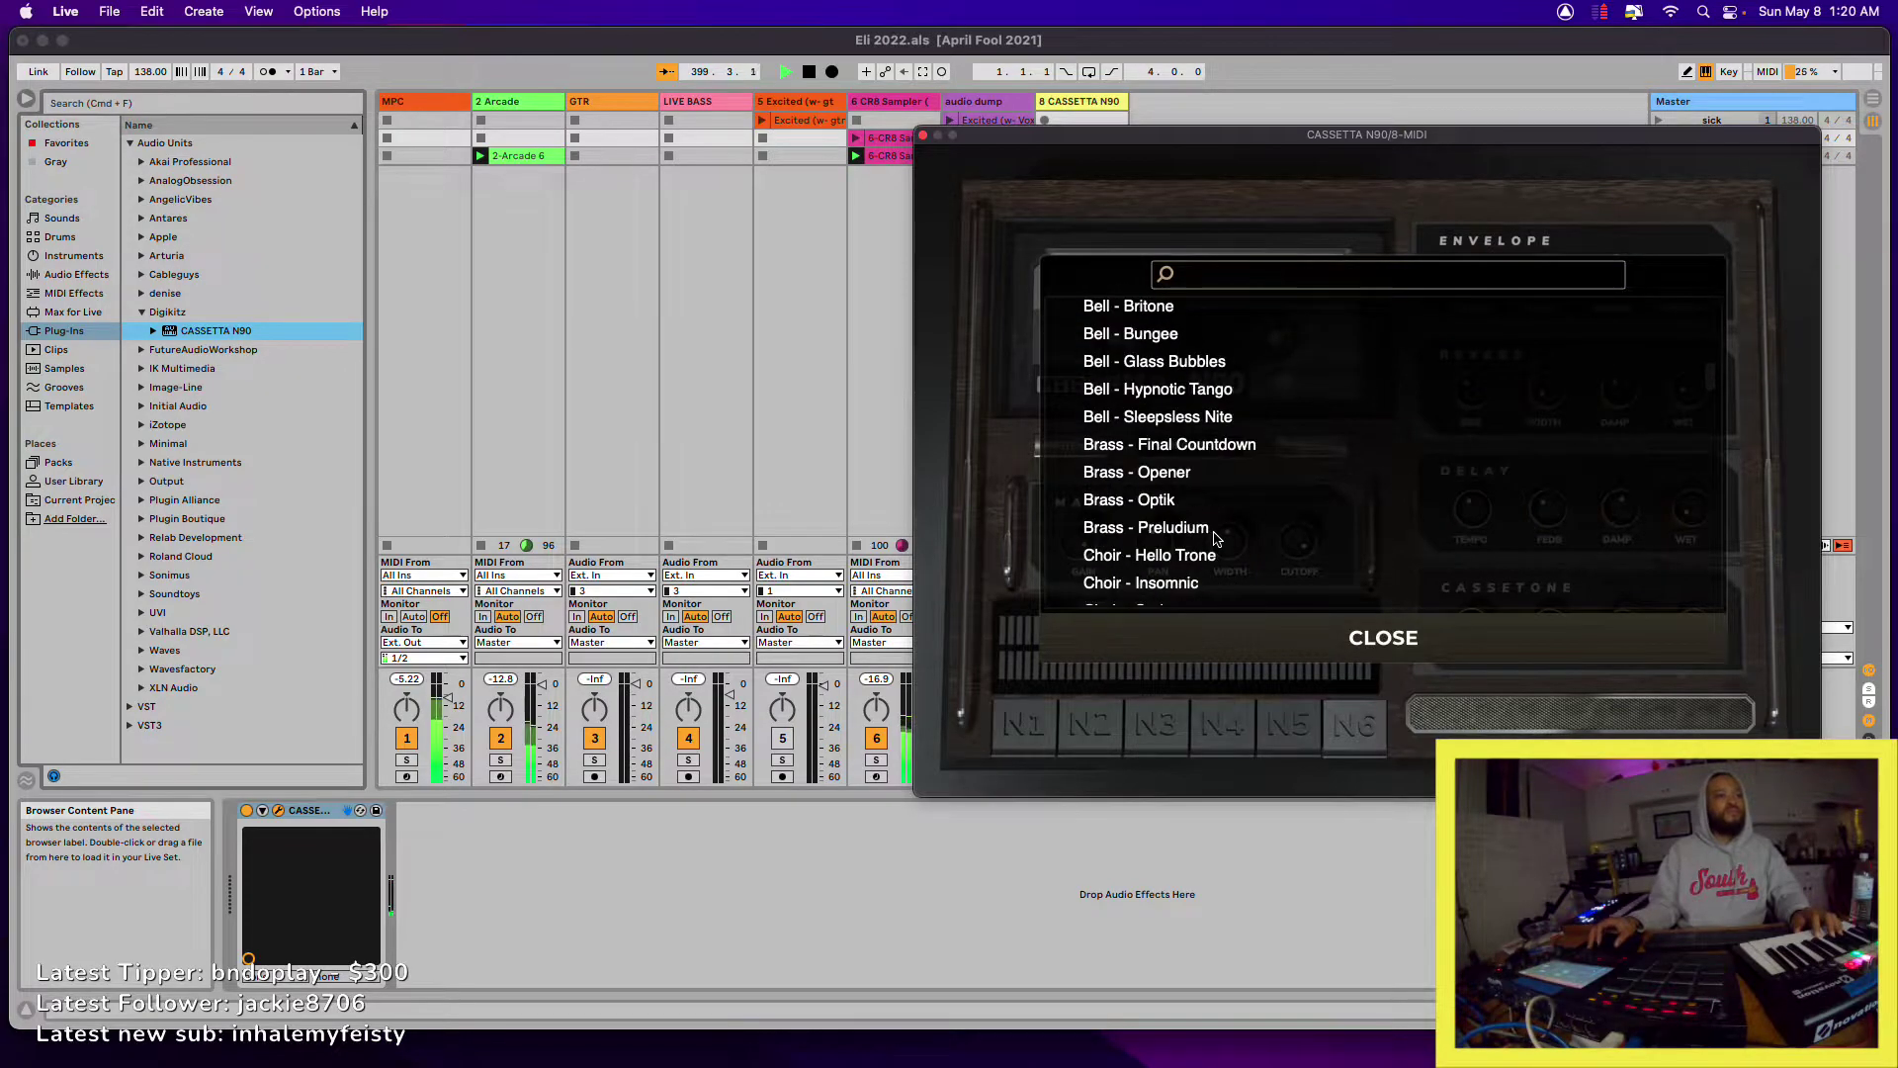
scroll(1215, 549, "down", 10)
scroll(1215, 549, "up", 8)
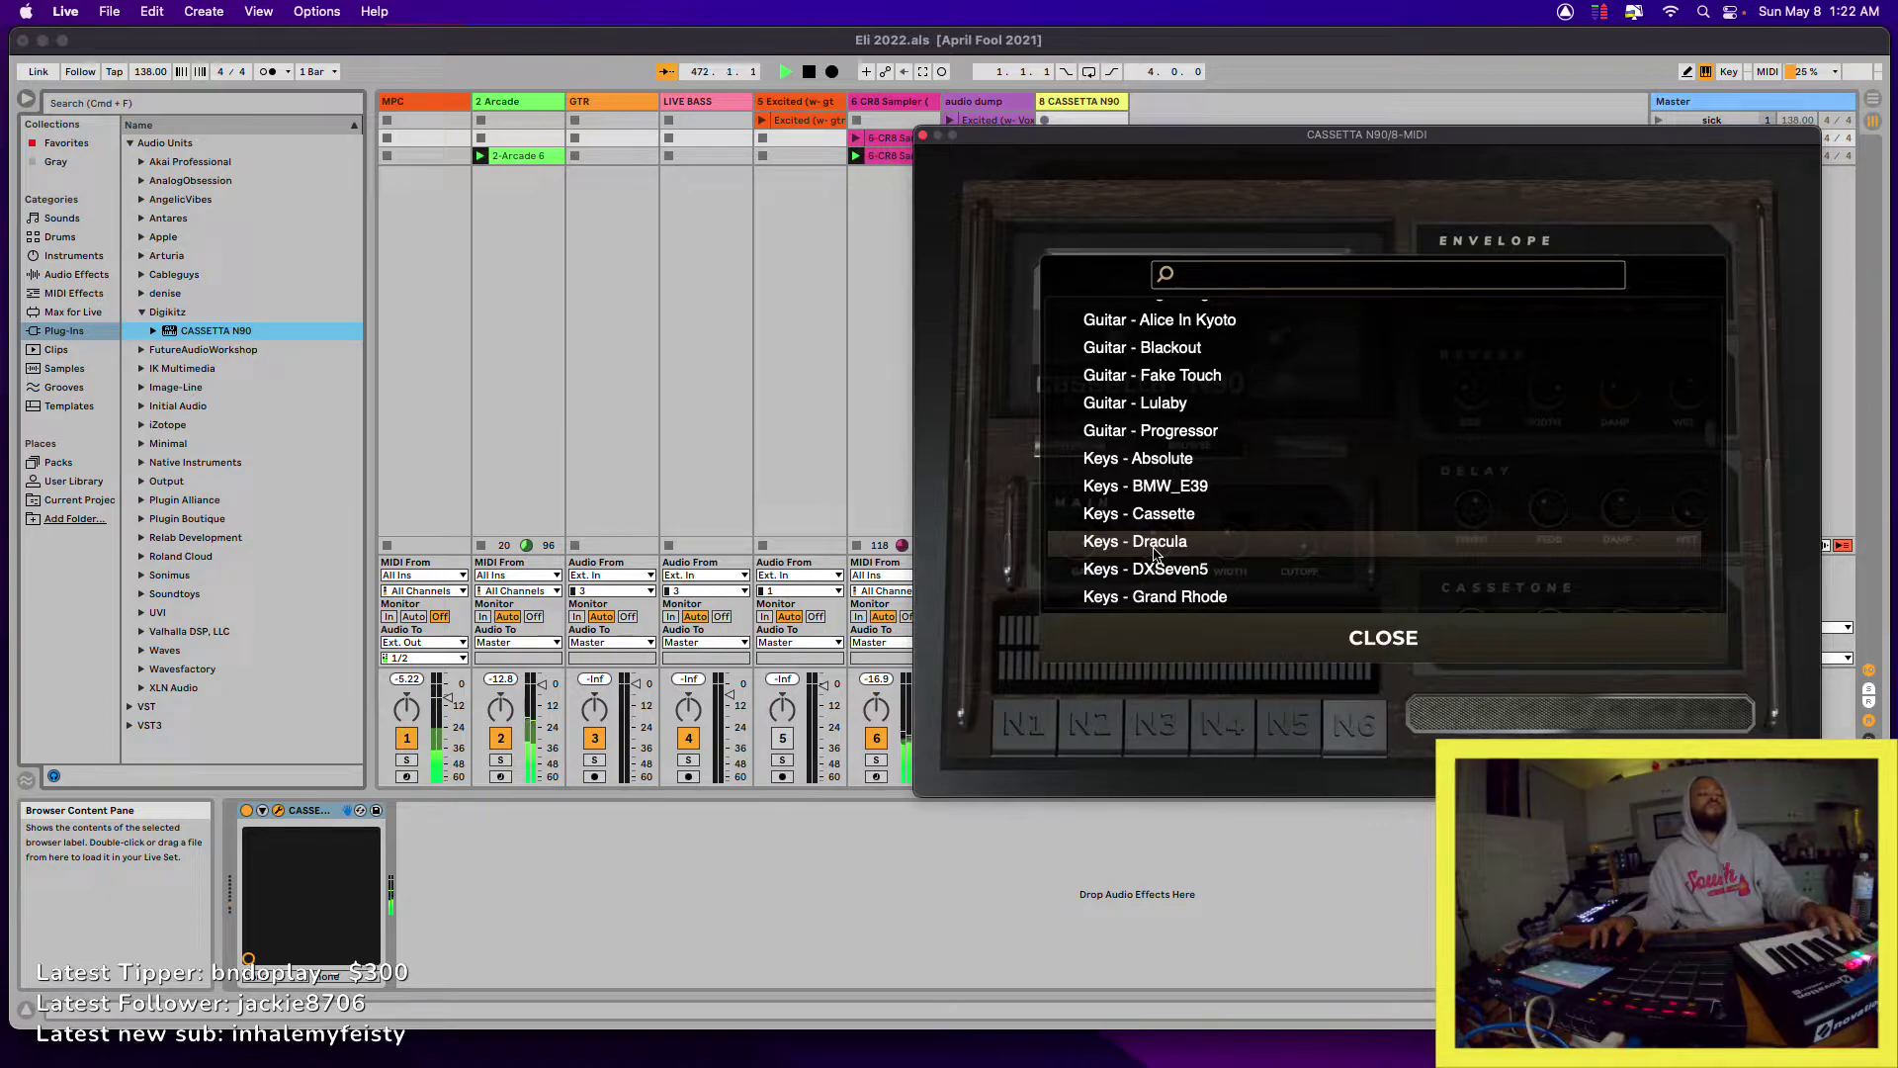
- Look through the Keys and Lead presets in the Cassetta N90 preset browser
scroll(1152, 564, "down", 2)
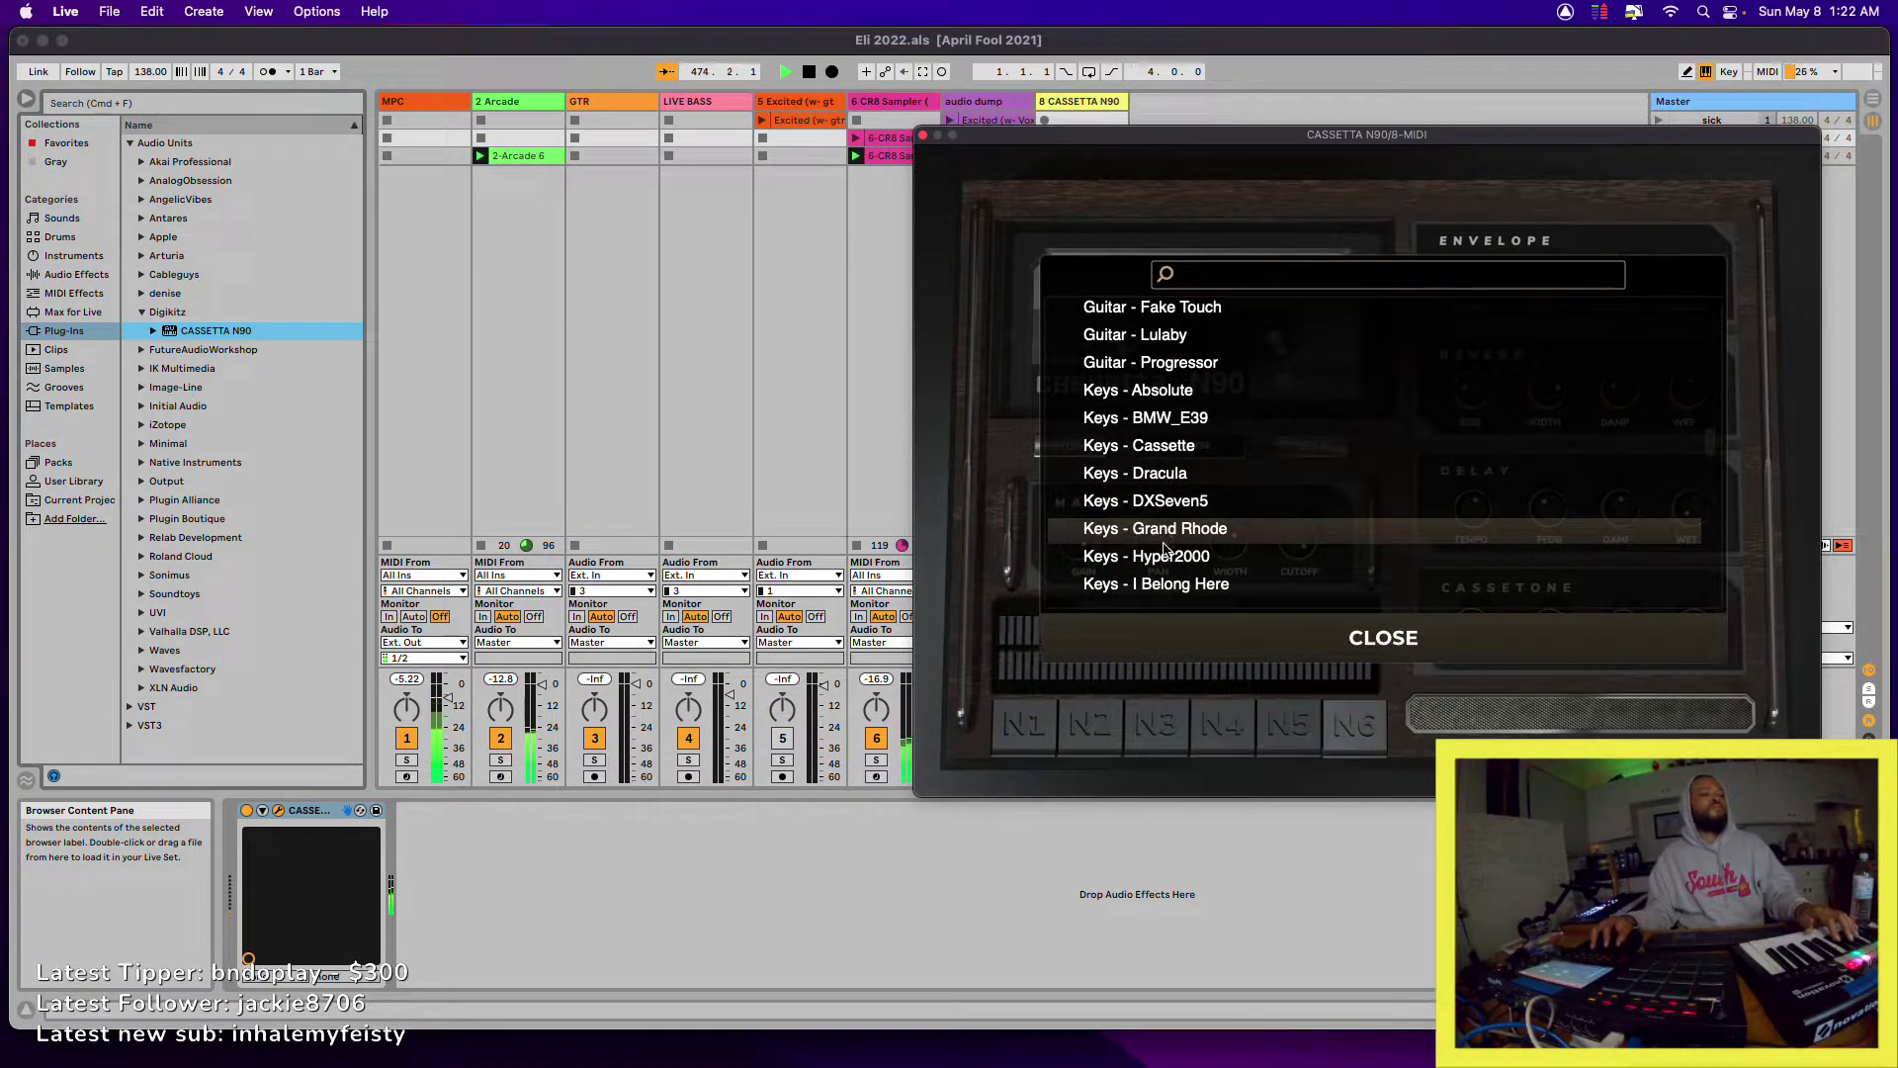
scroll(1173, 556, "down", 1)
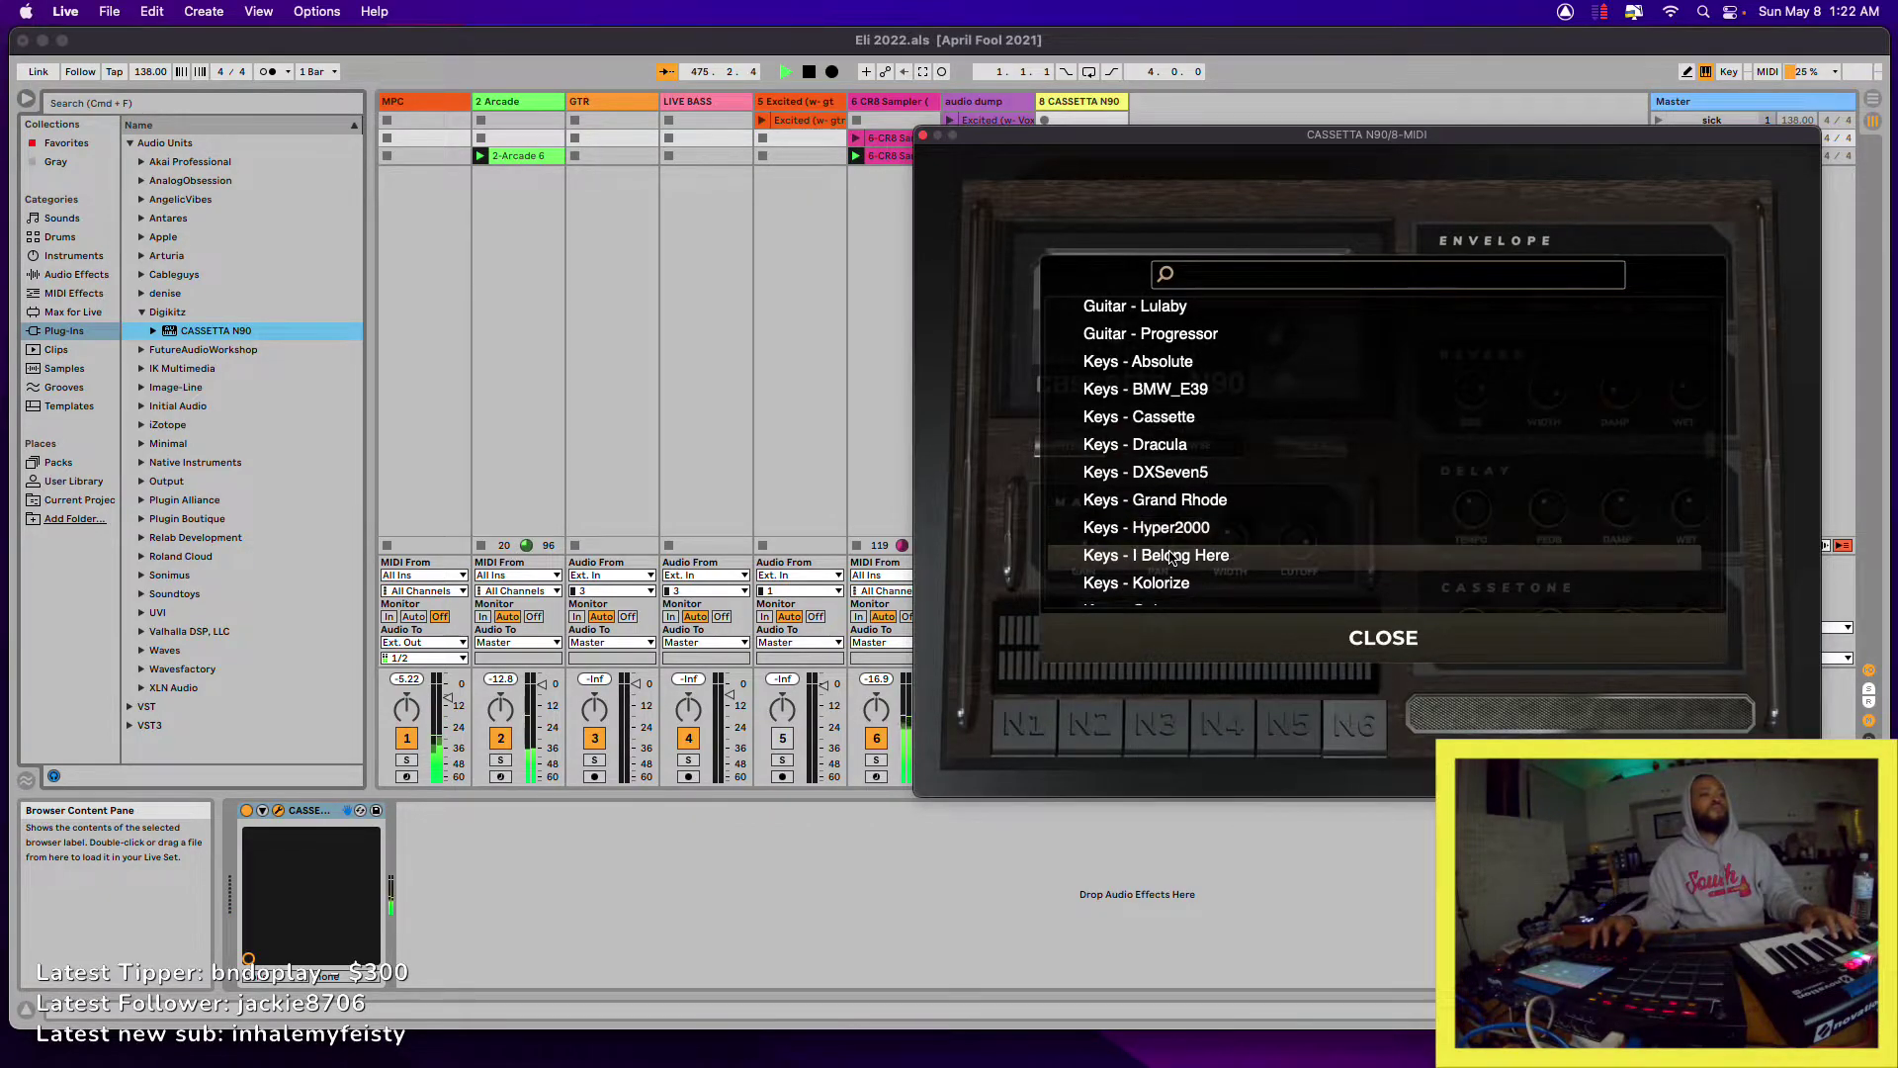
scroll(1170, 559, "down", 2)
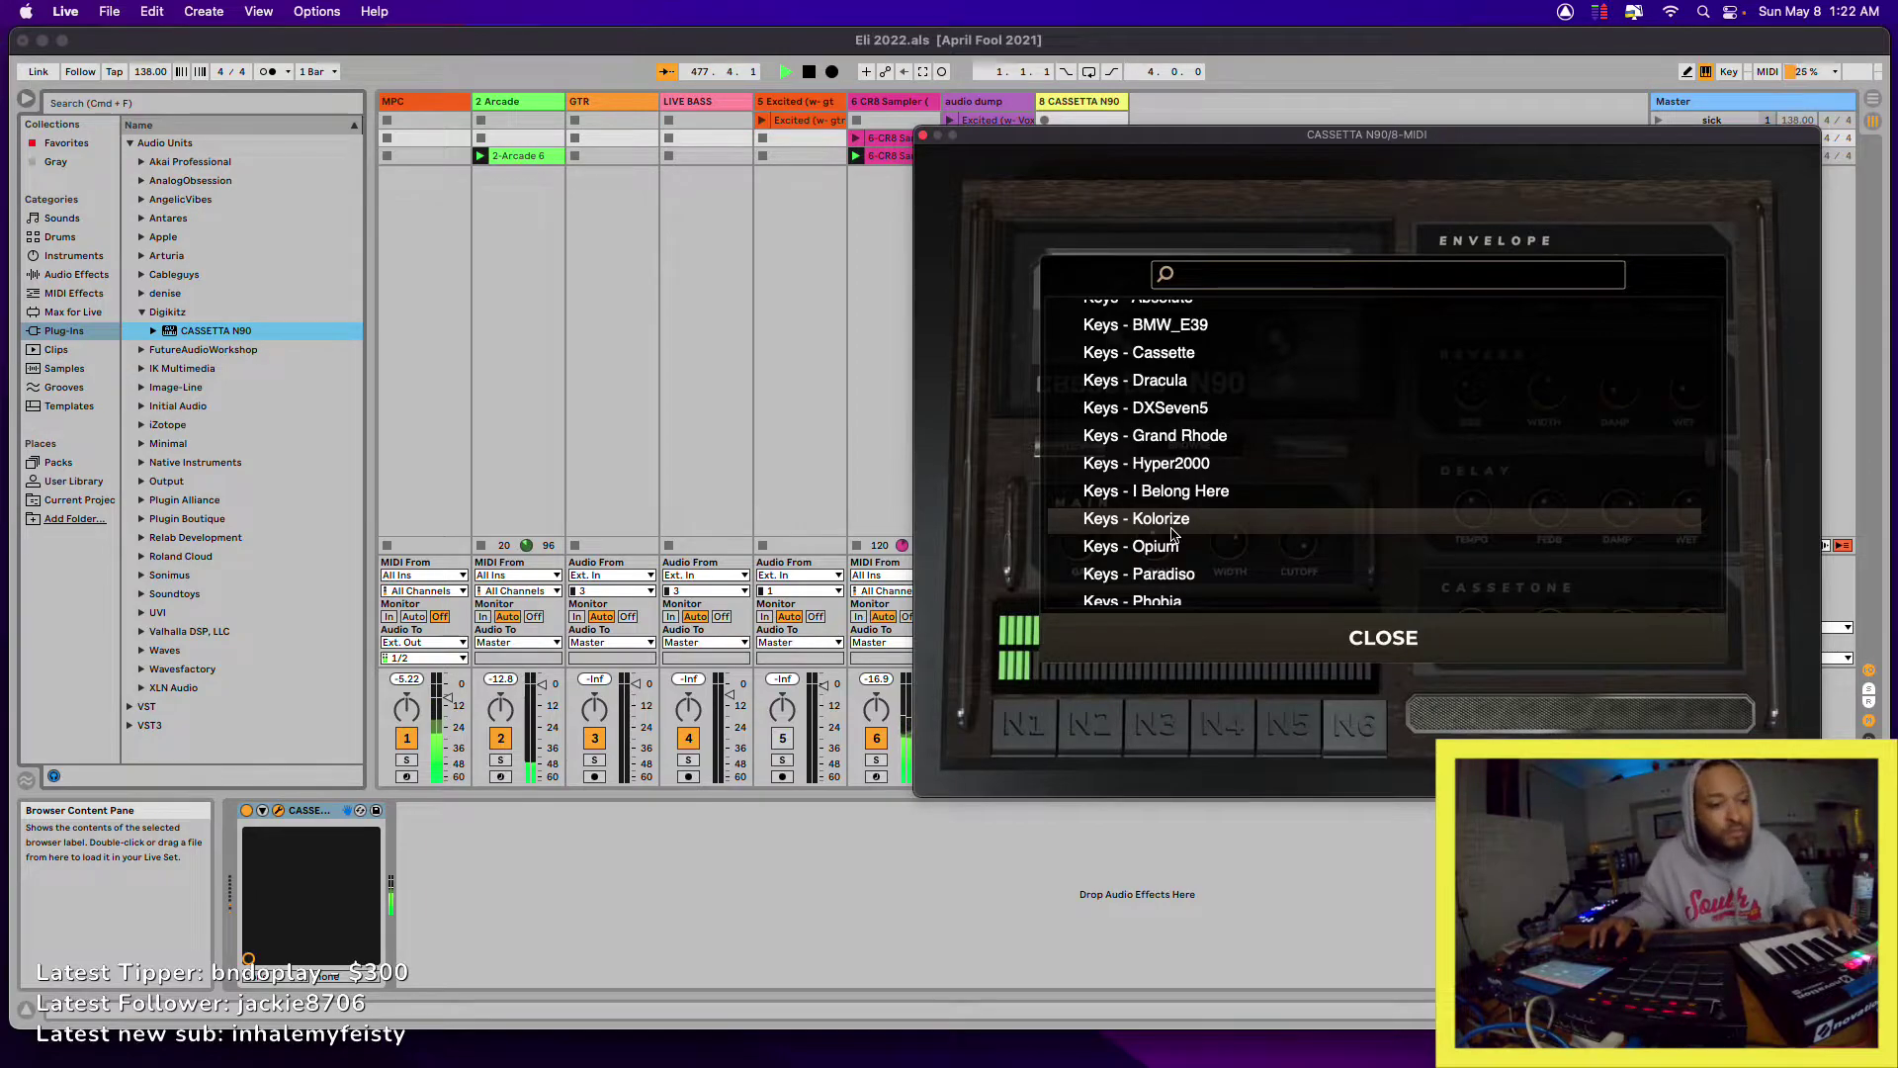
scroll(1174, 533, "down", 1)
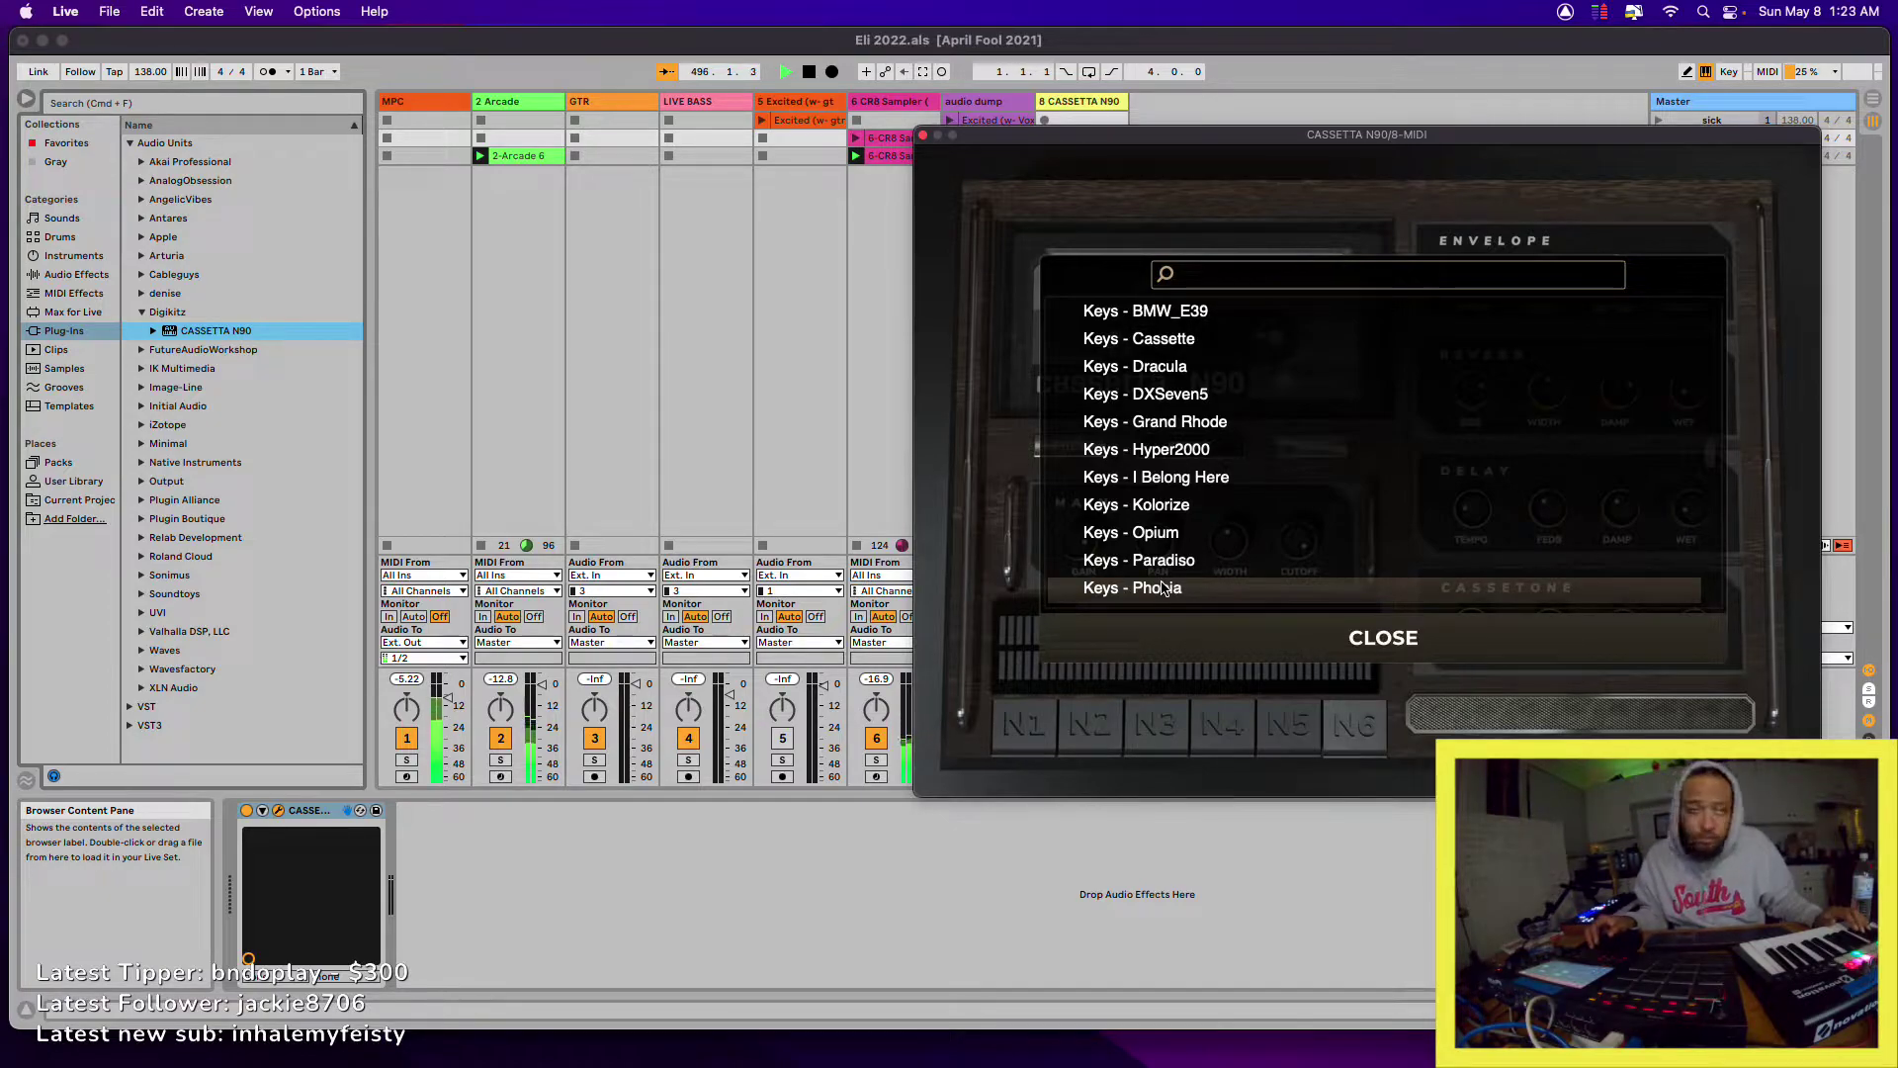
scroll(1253, 525, "down", 3)
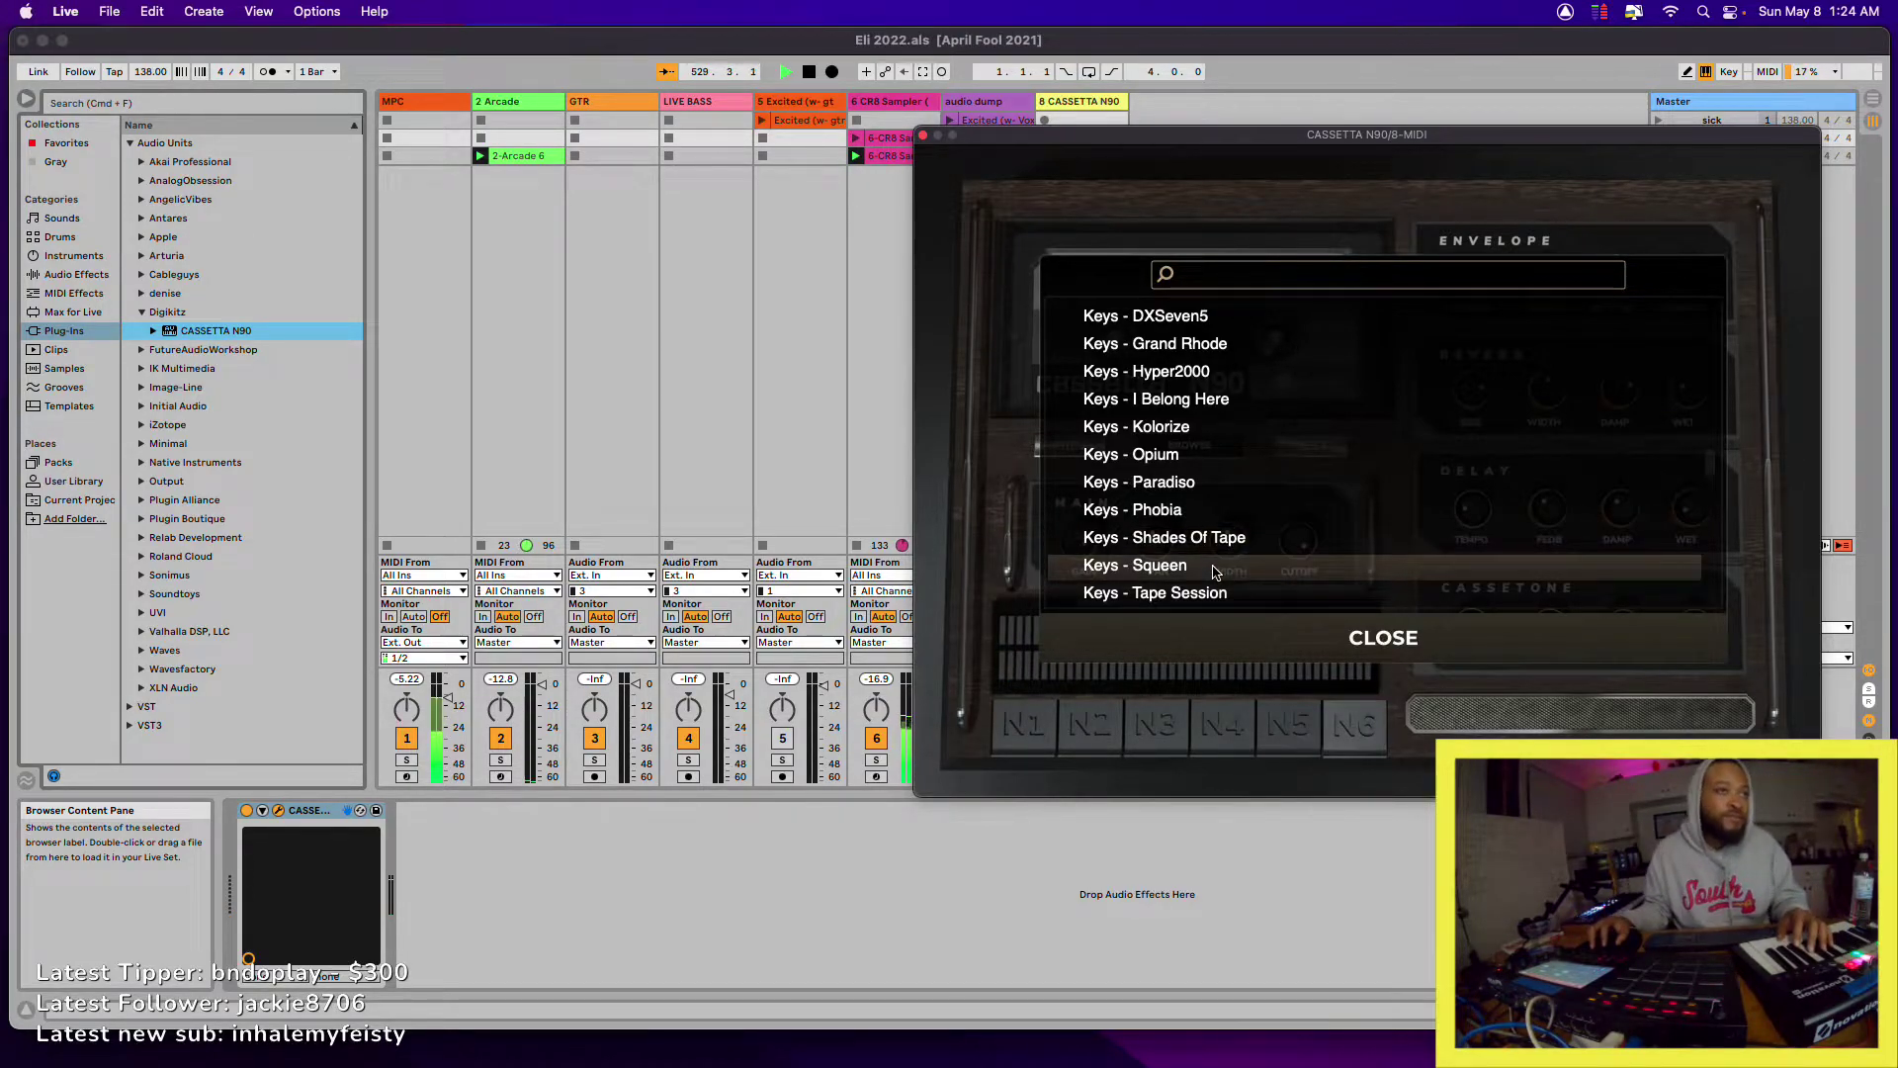
scroll(1214, 571, "down", 5)
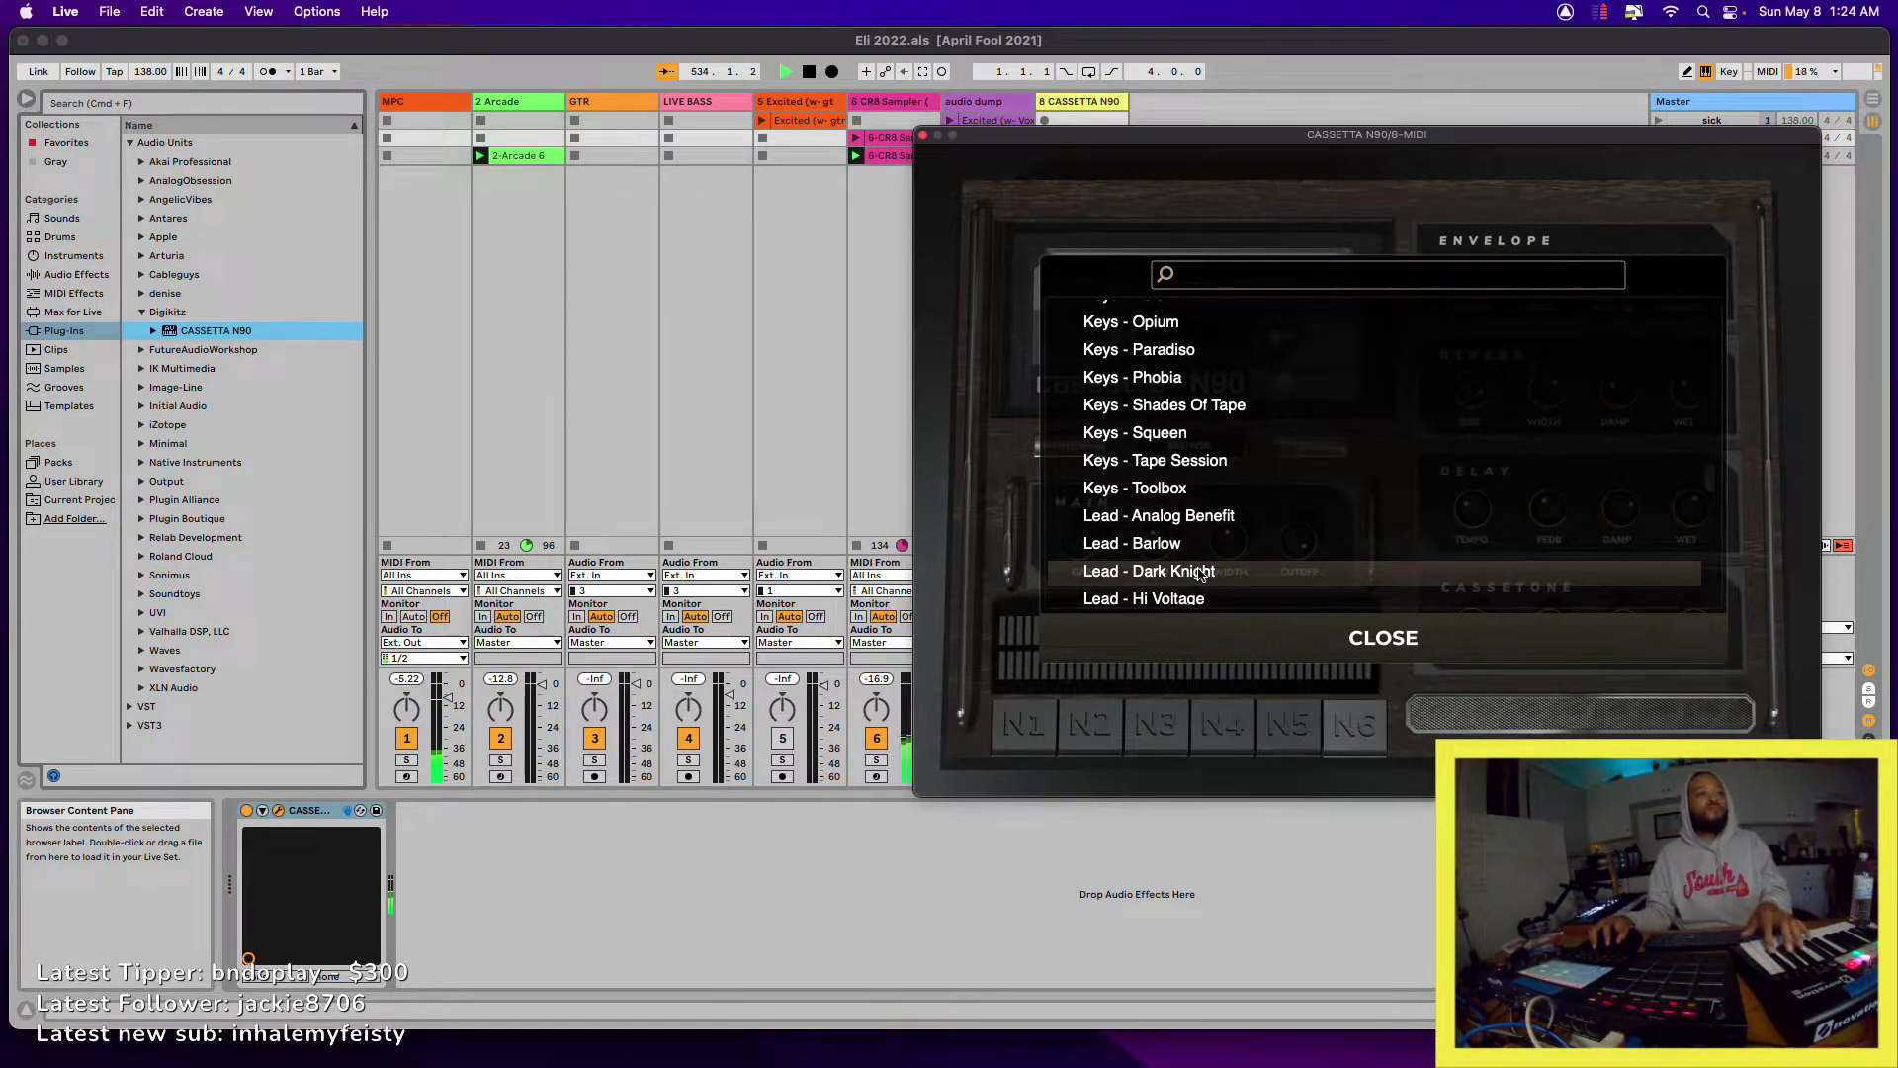
scroll(1201, 593, "down", 1)
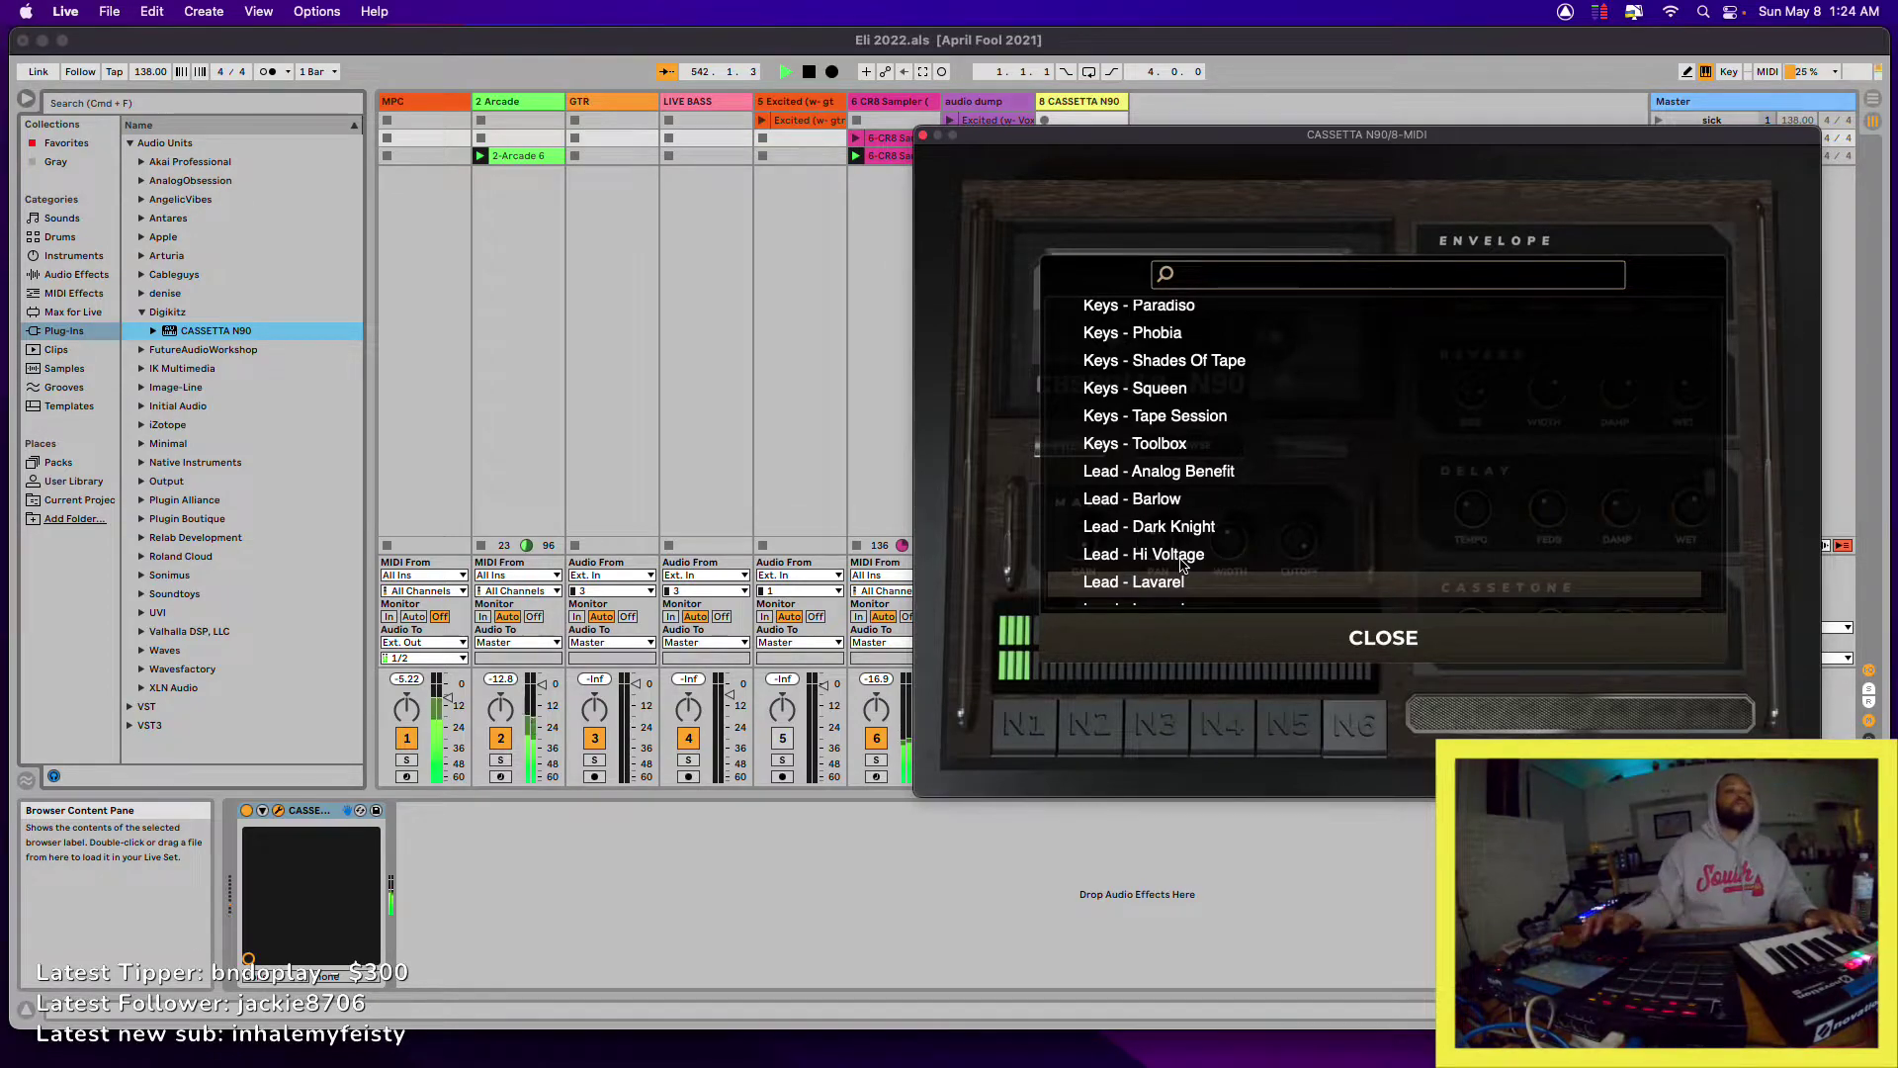
scroll(1183, 564, "down", 3)
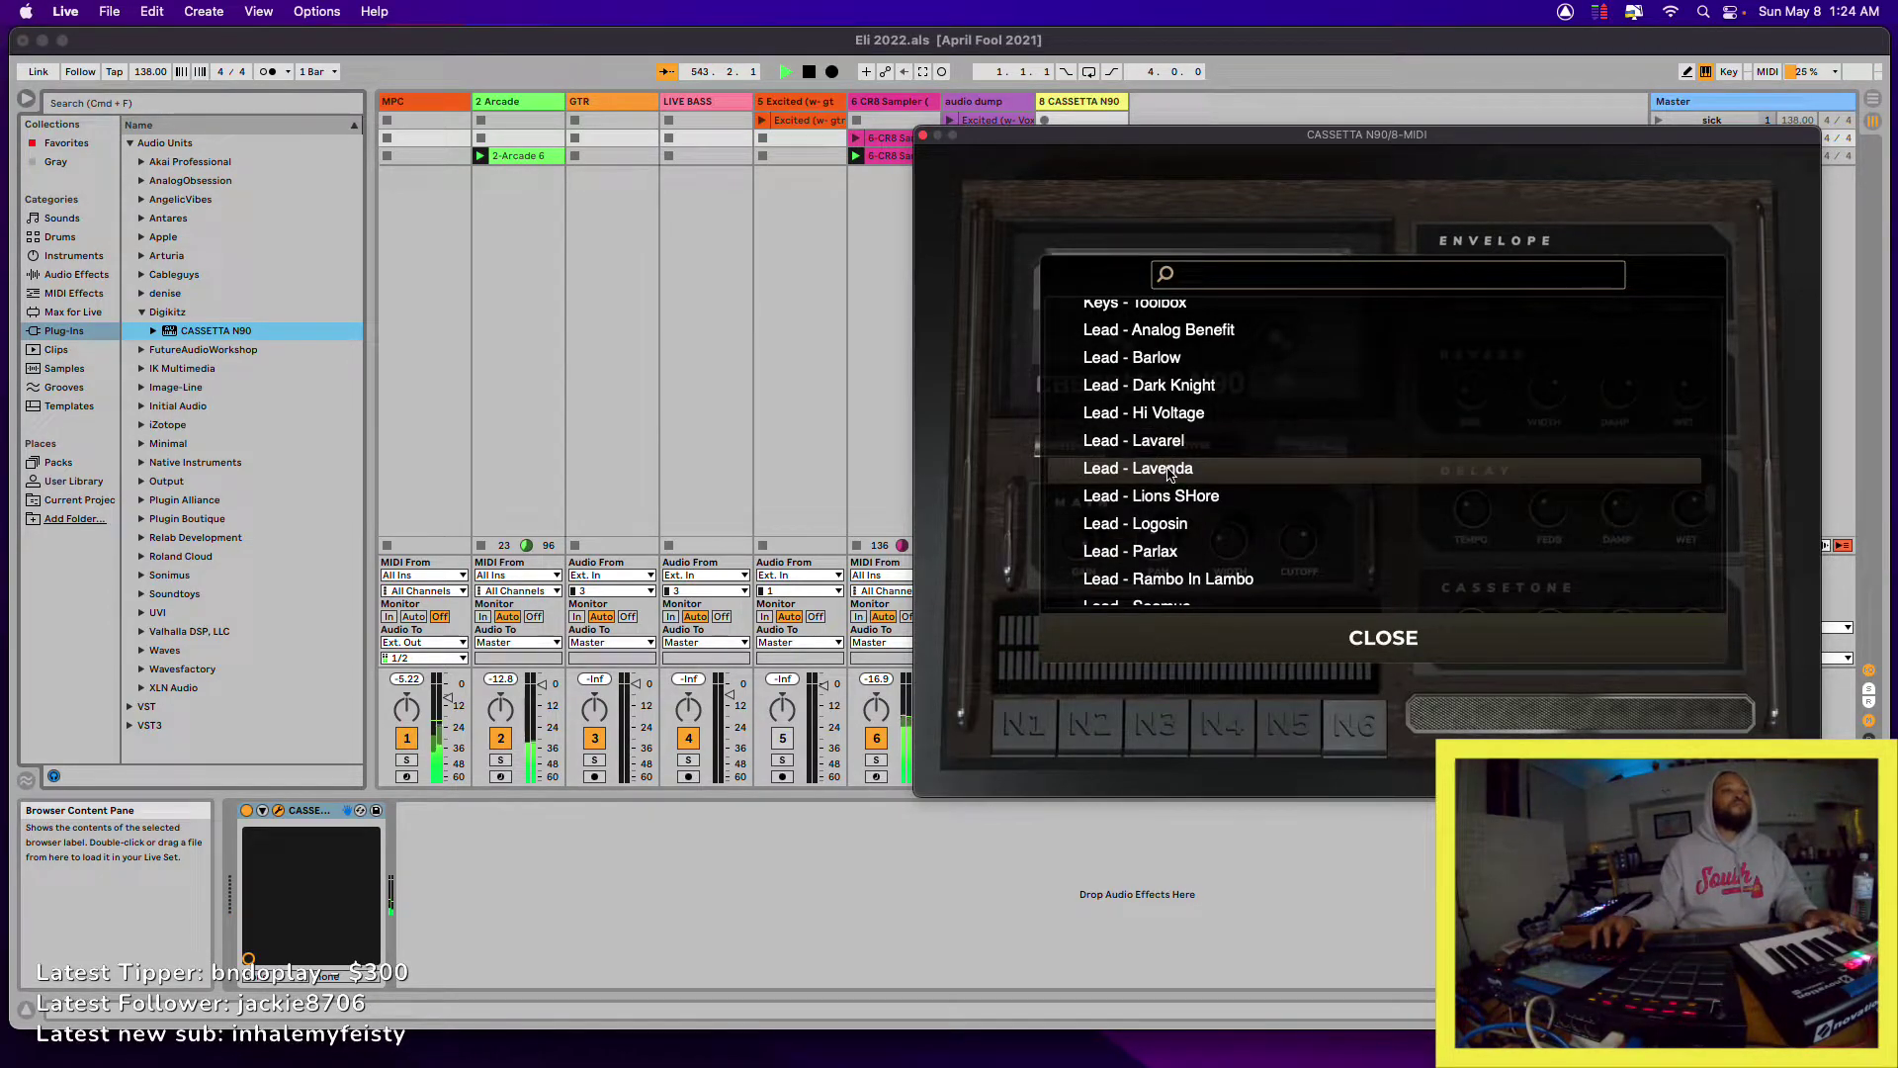
scroll(1187, 542, "down", 4)
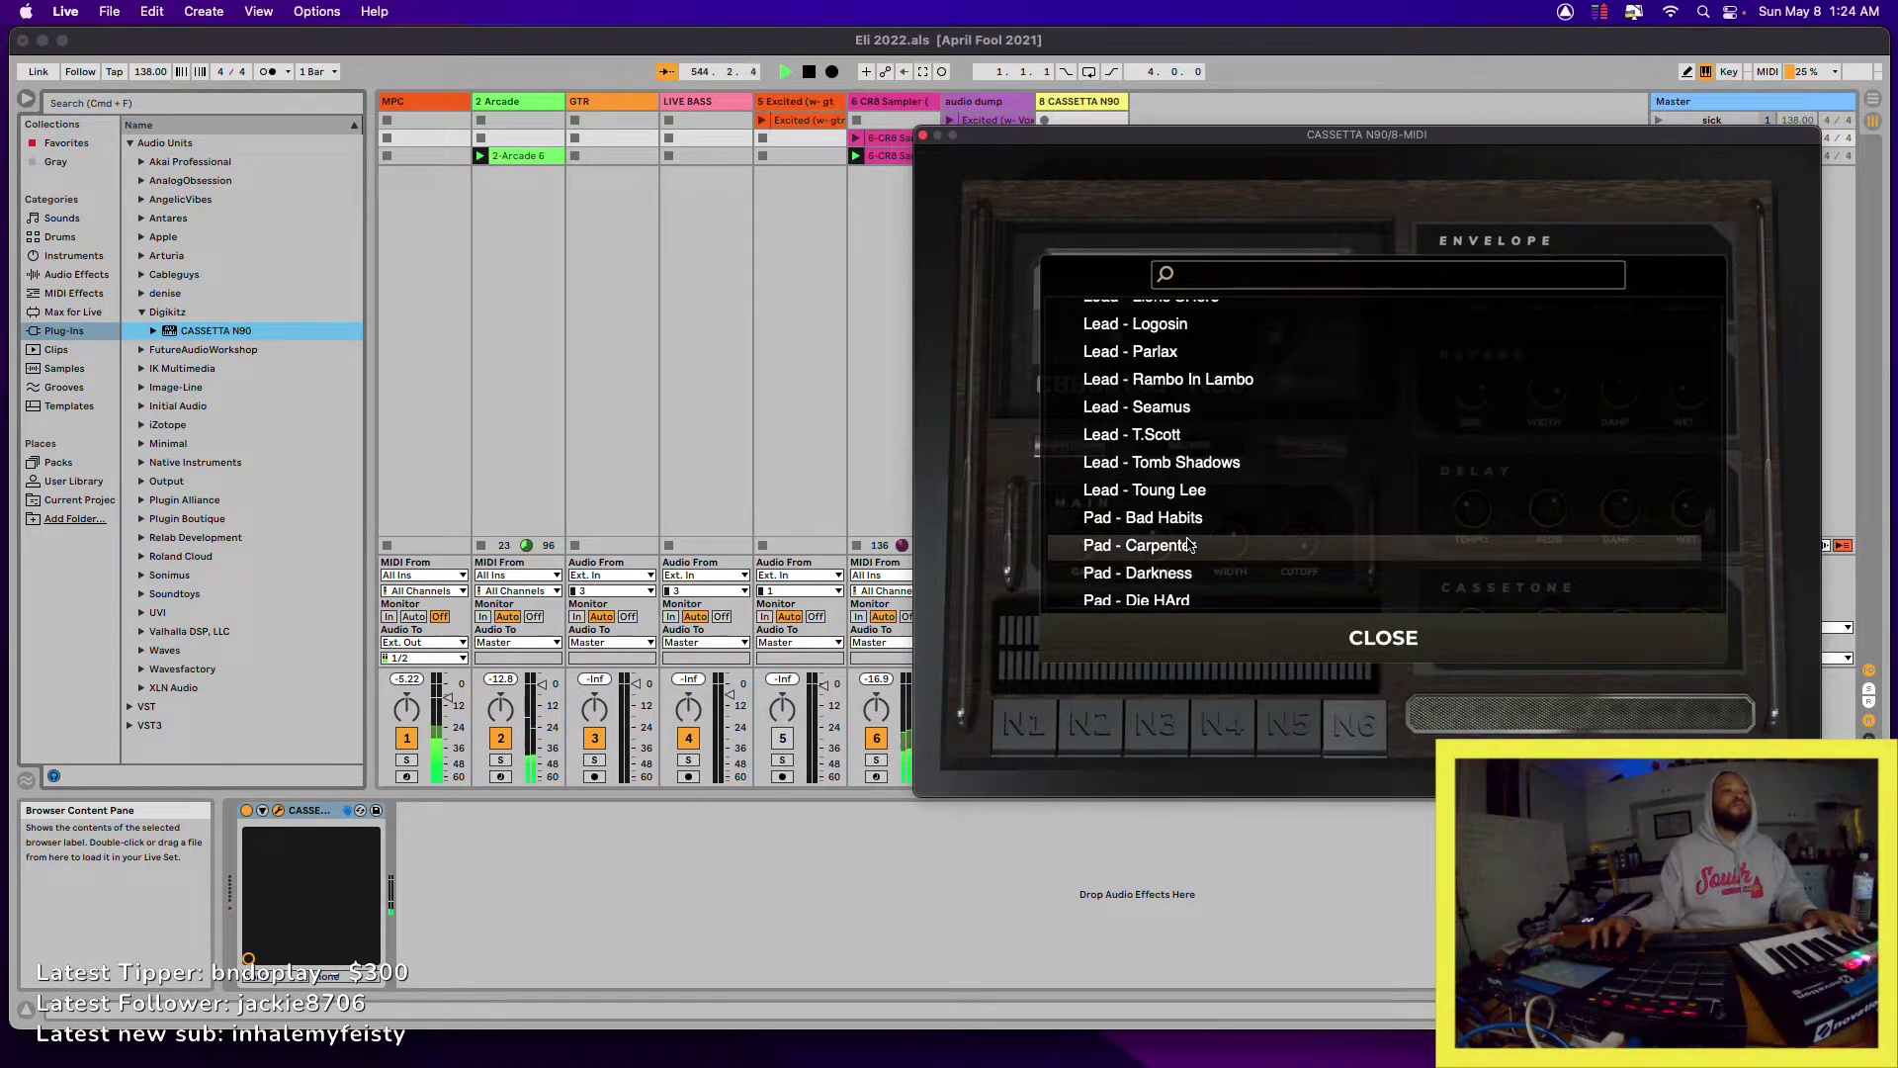
- Audition the Lead - Toung Lee preset and look through the Pad, Pluck, String and Synth presets
left_click(1186, 491)
scroll(1187, 504, "down", 3)
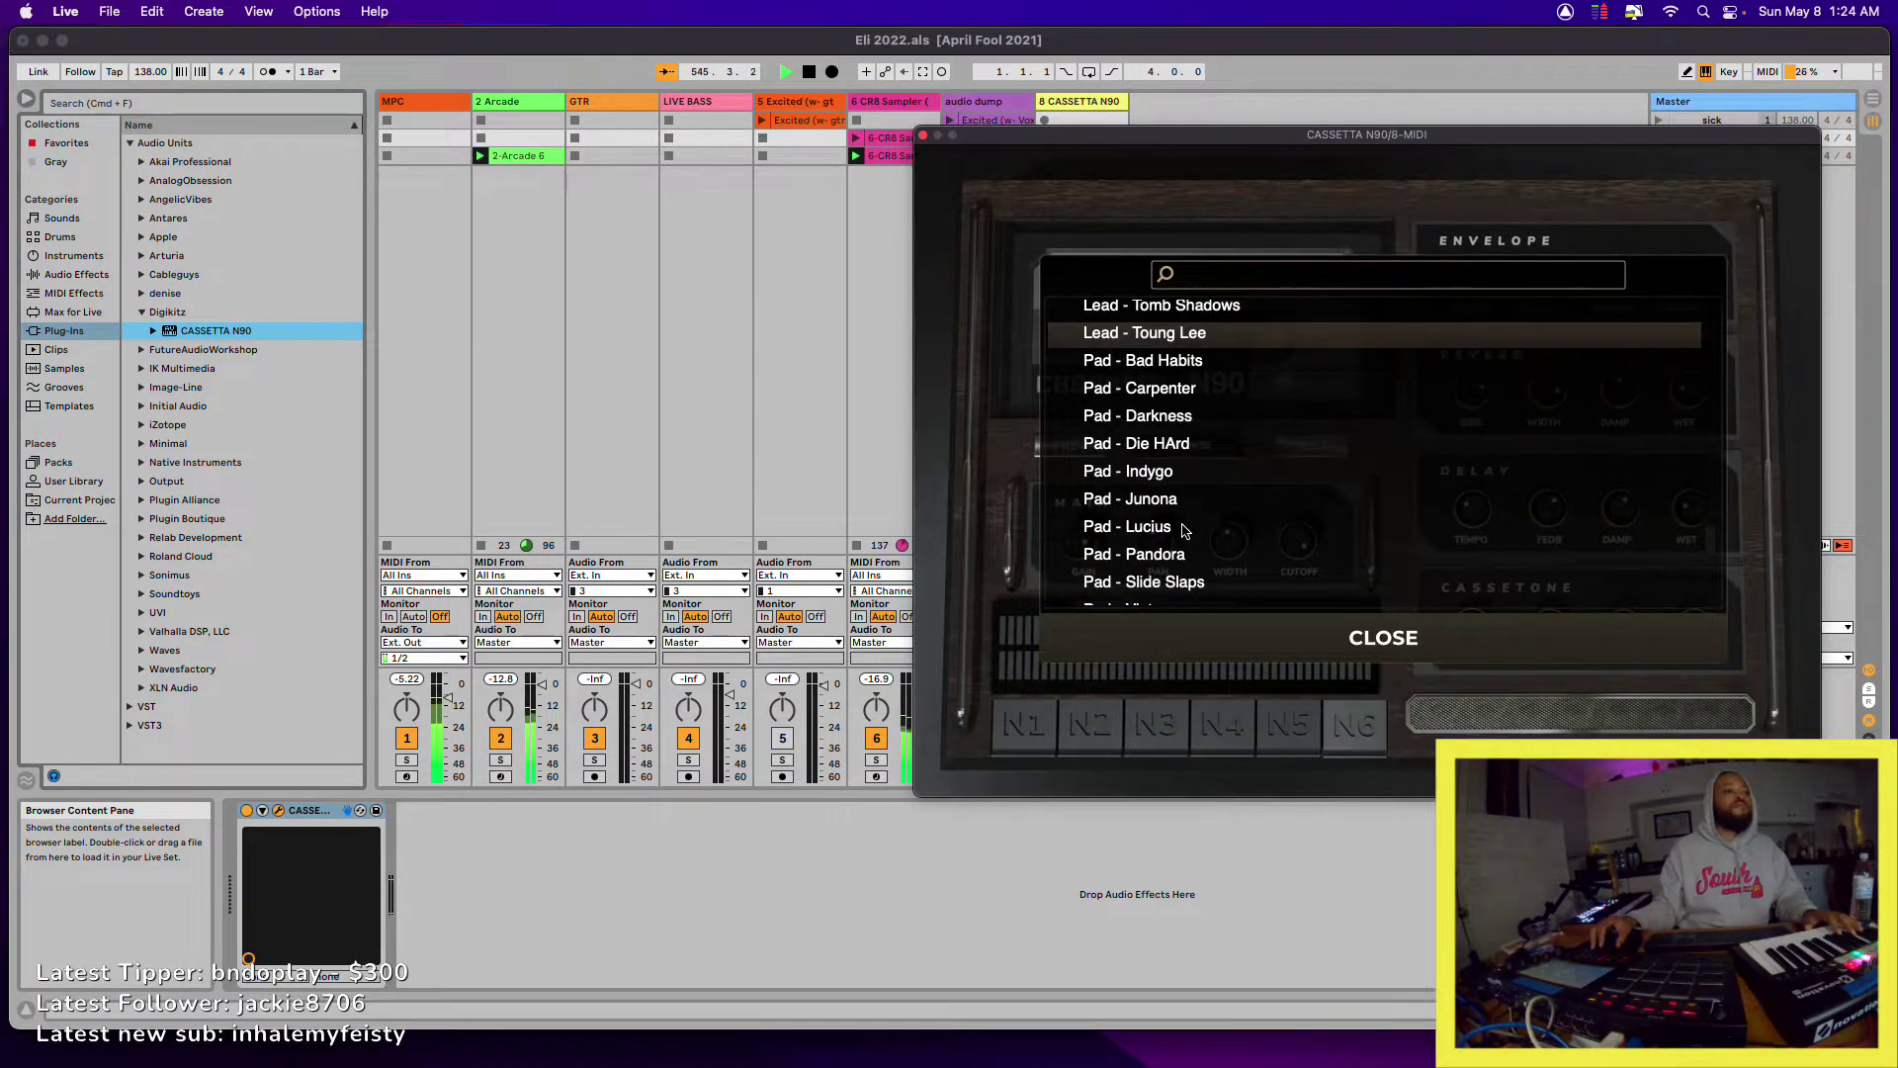
scroll(1186, 530, "down", 2)
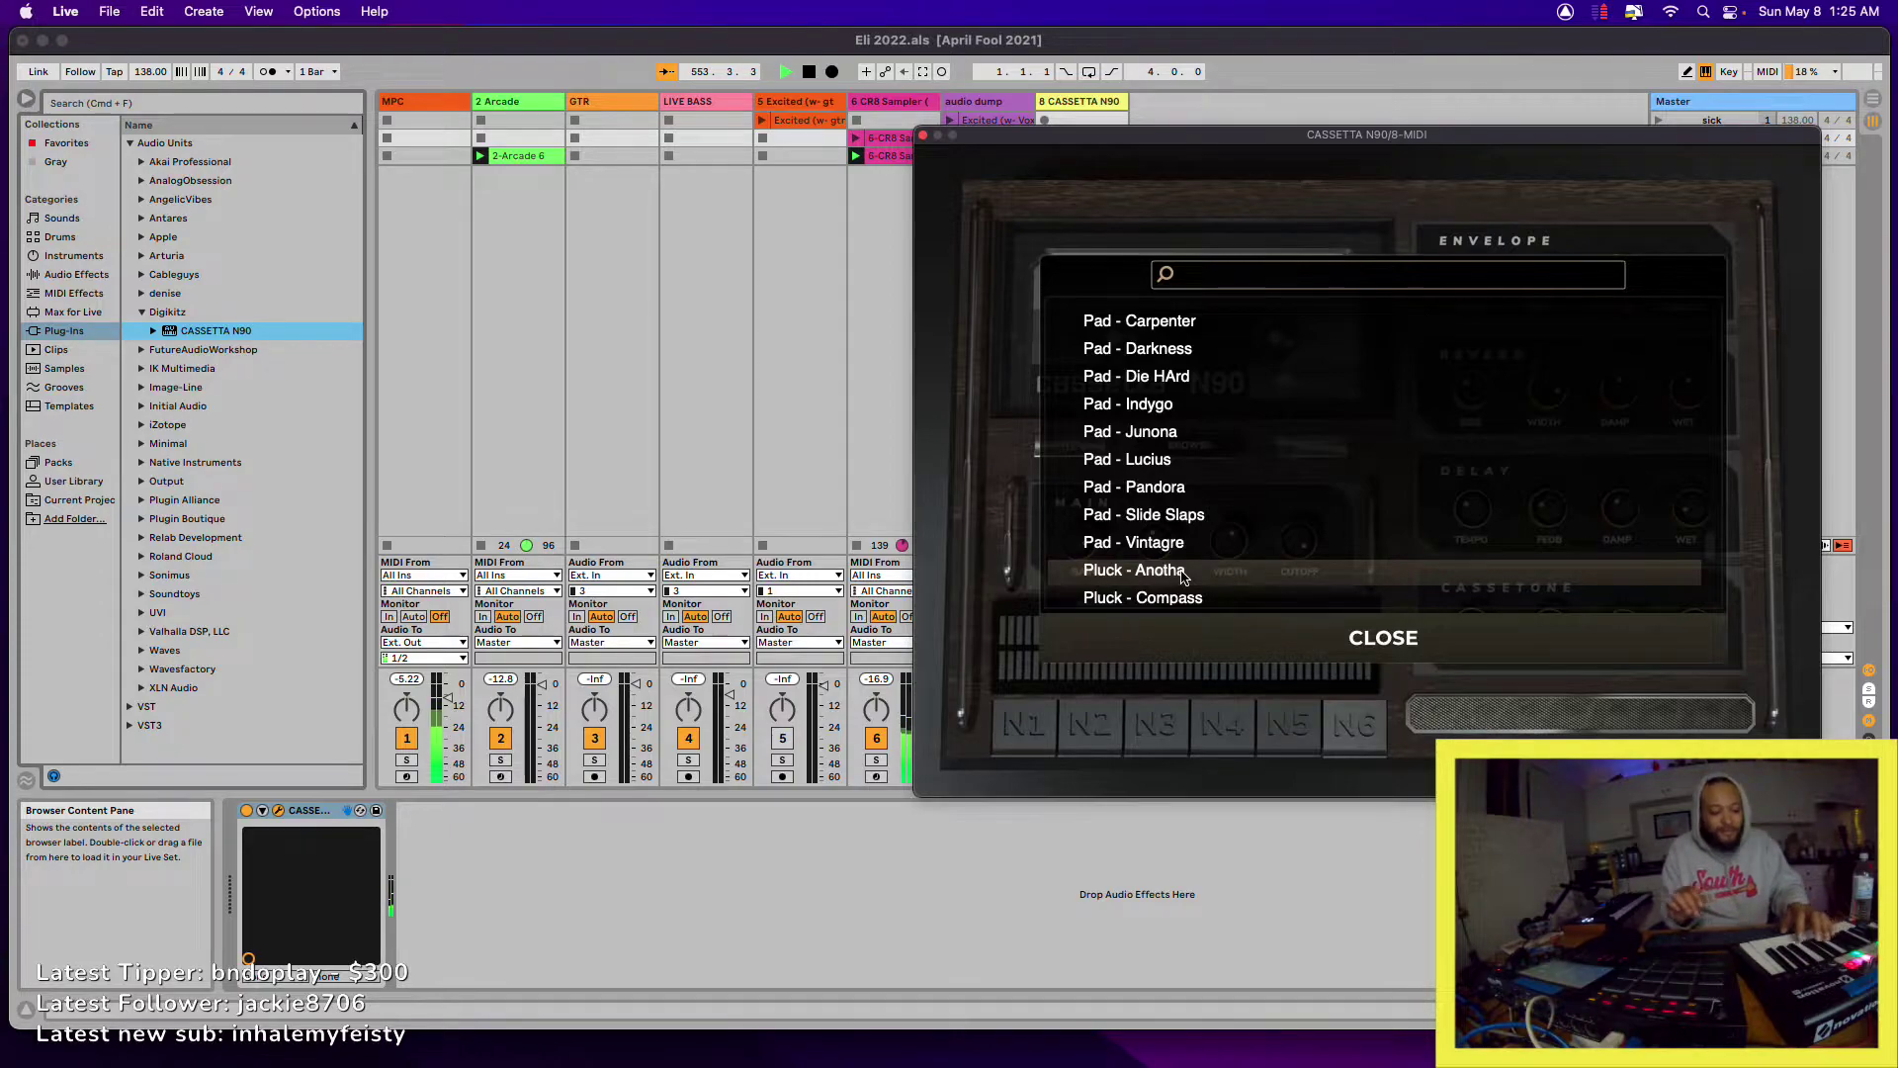
scroll(1186, 573, "down", 1)
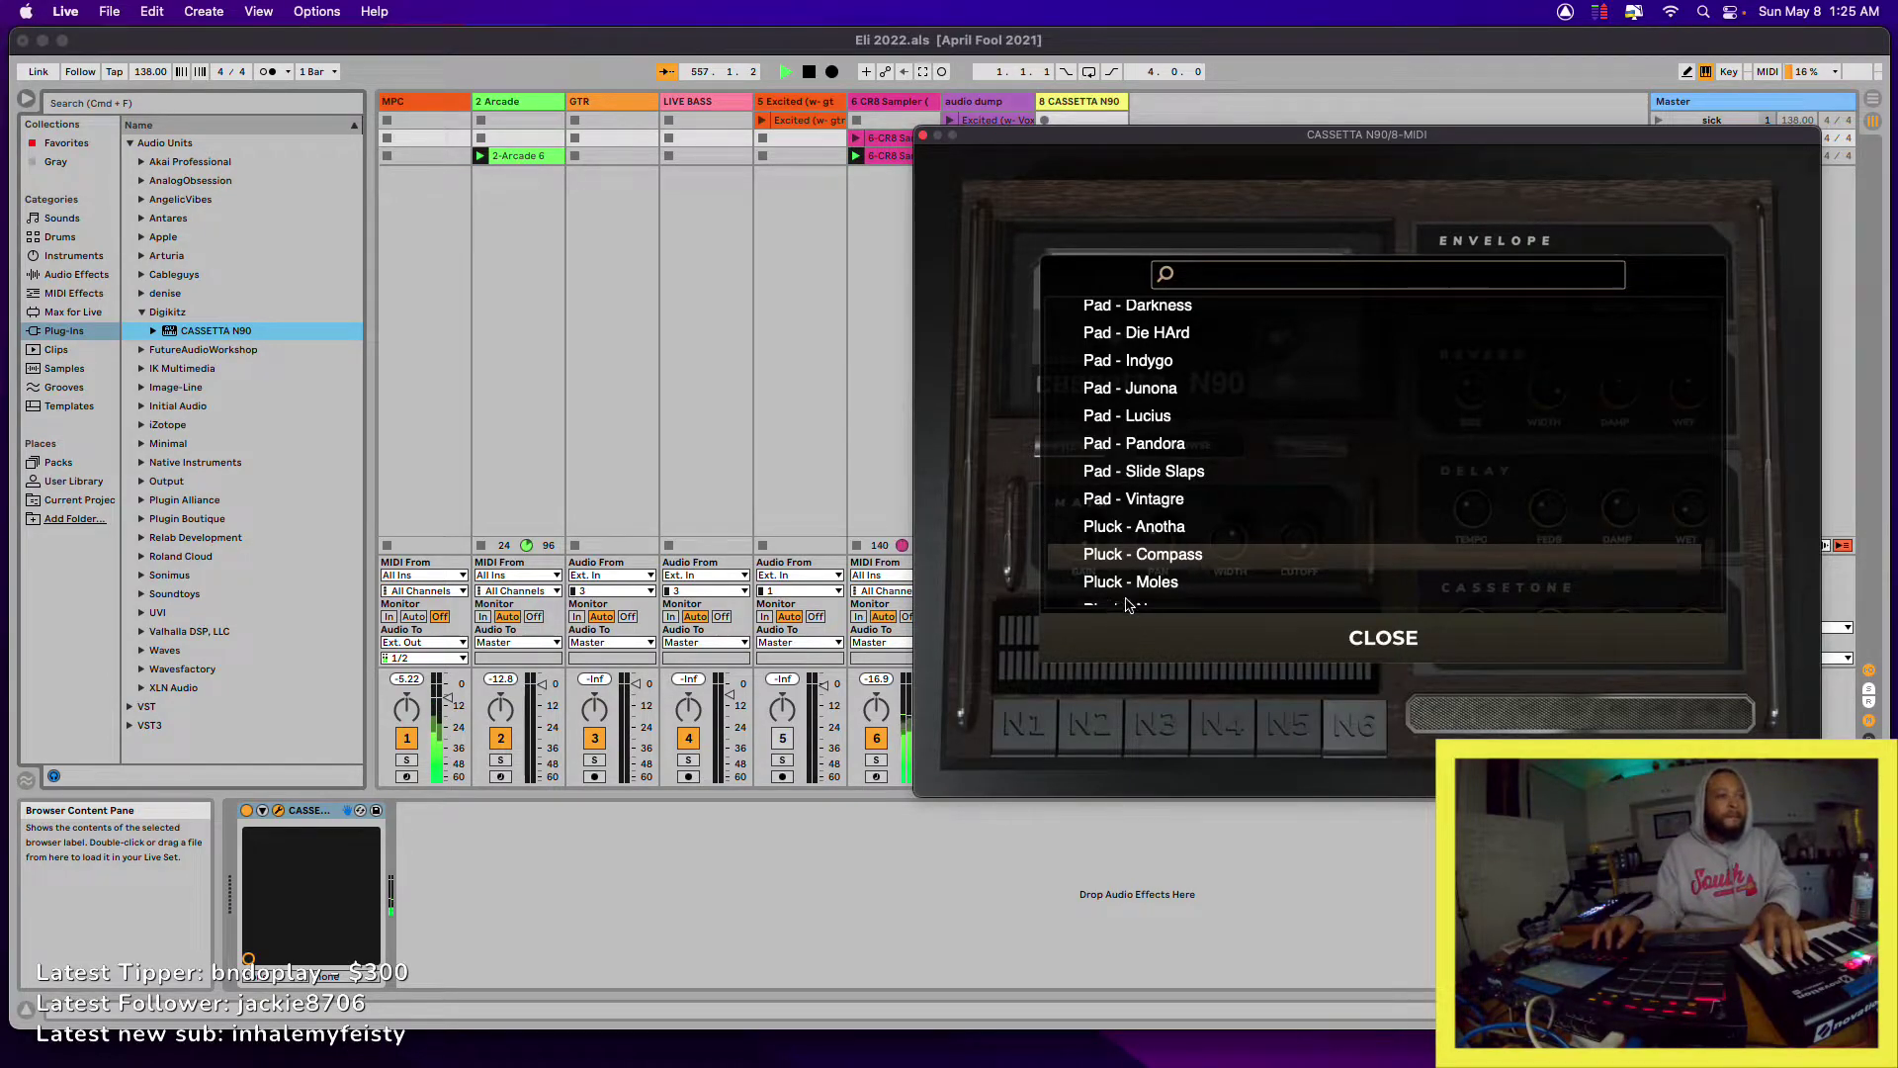
scroll(1166, 566, "down", 1)
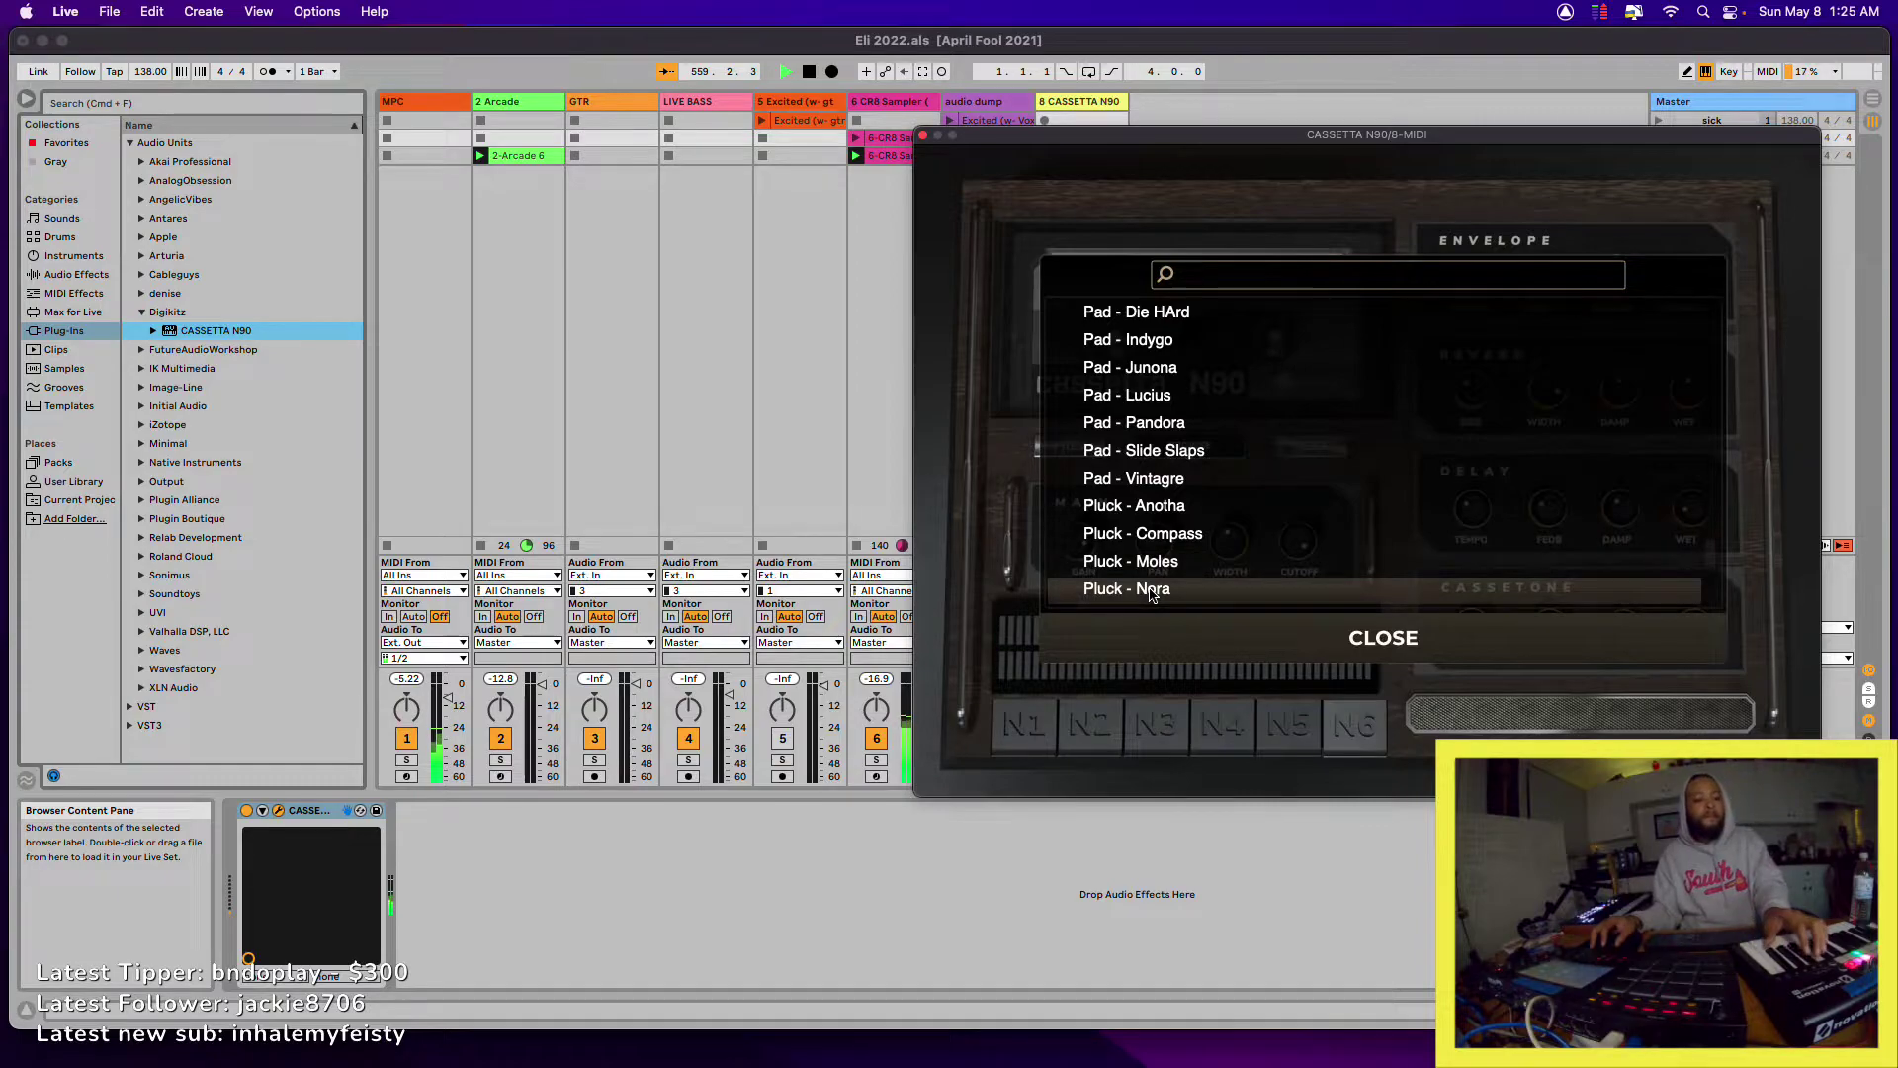
scroll(1157, 588, "down", 2)
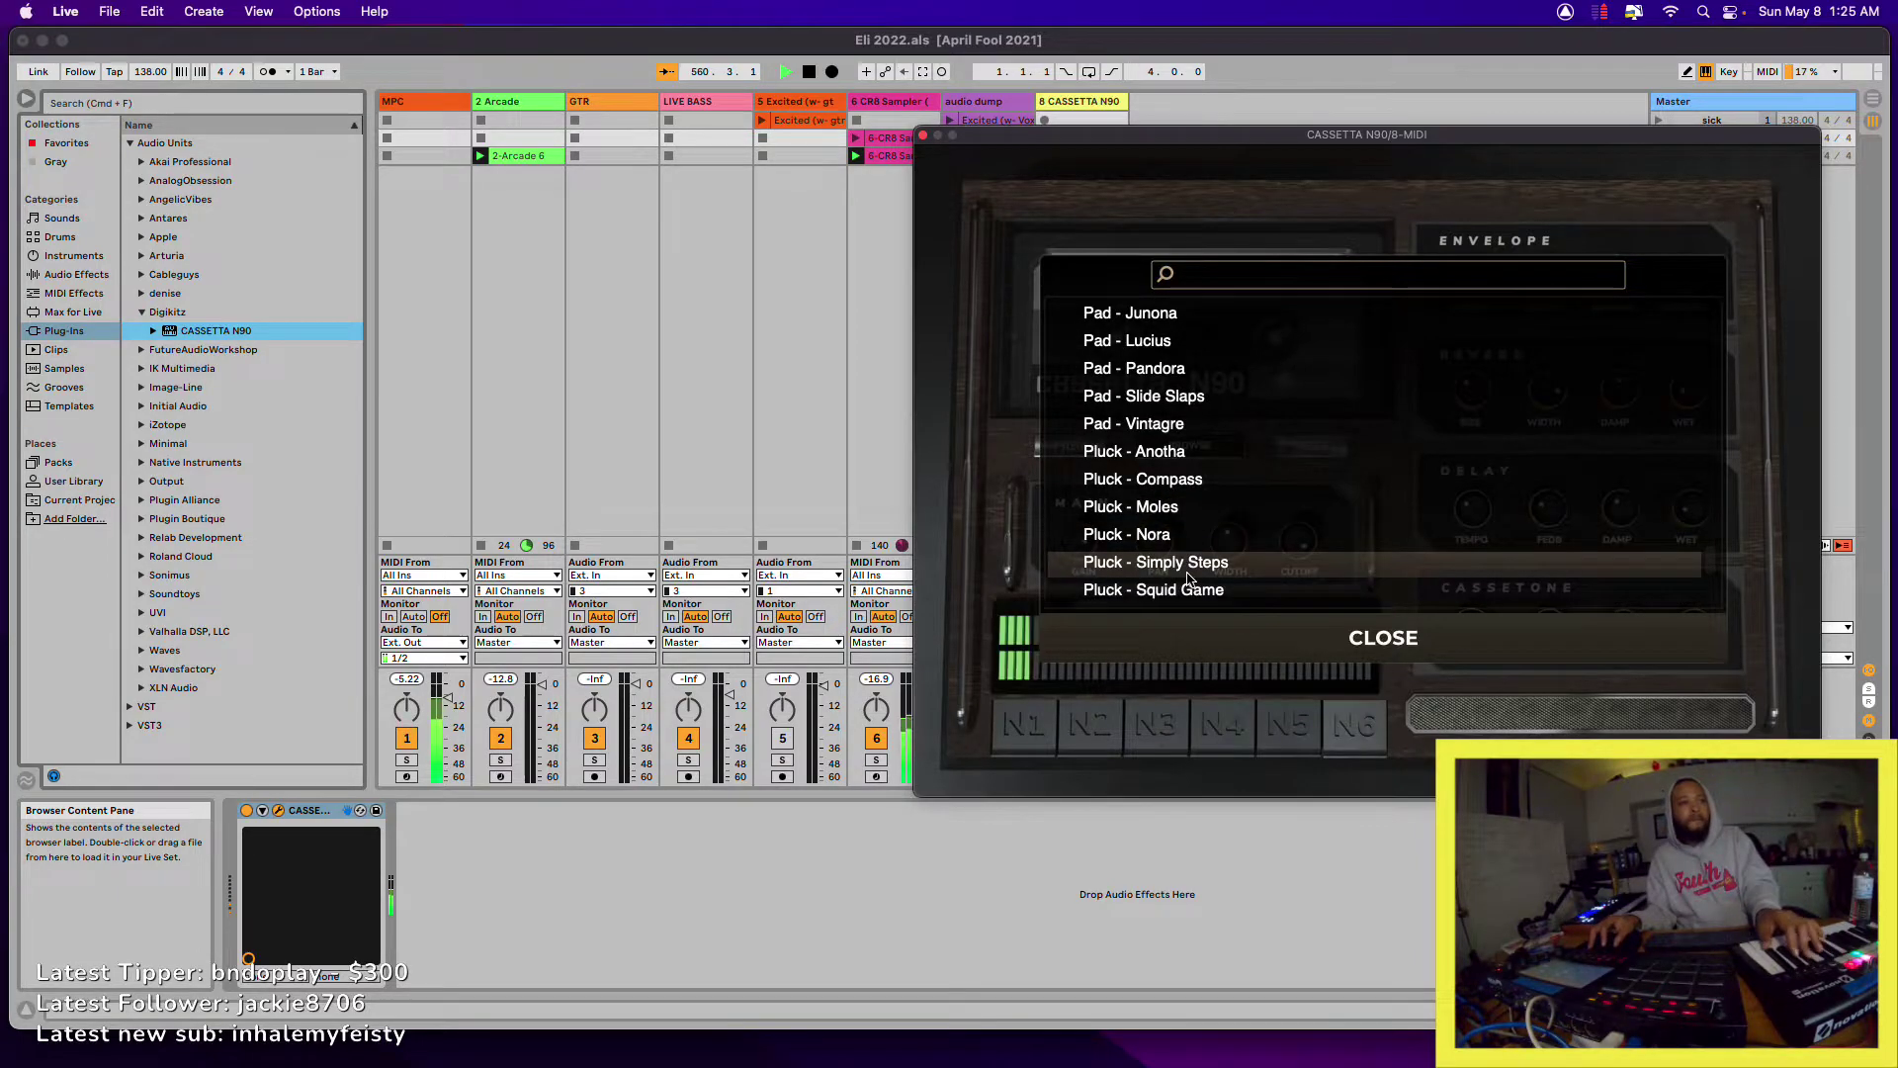
scroll(1198, 568, "down", 2)
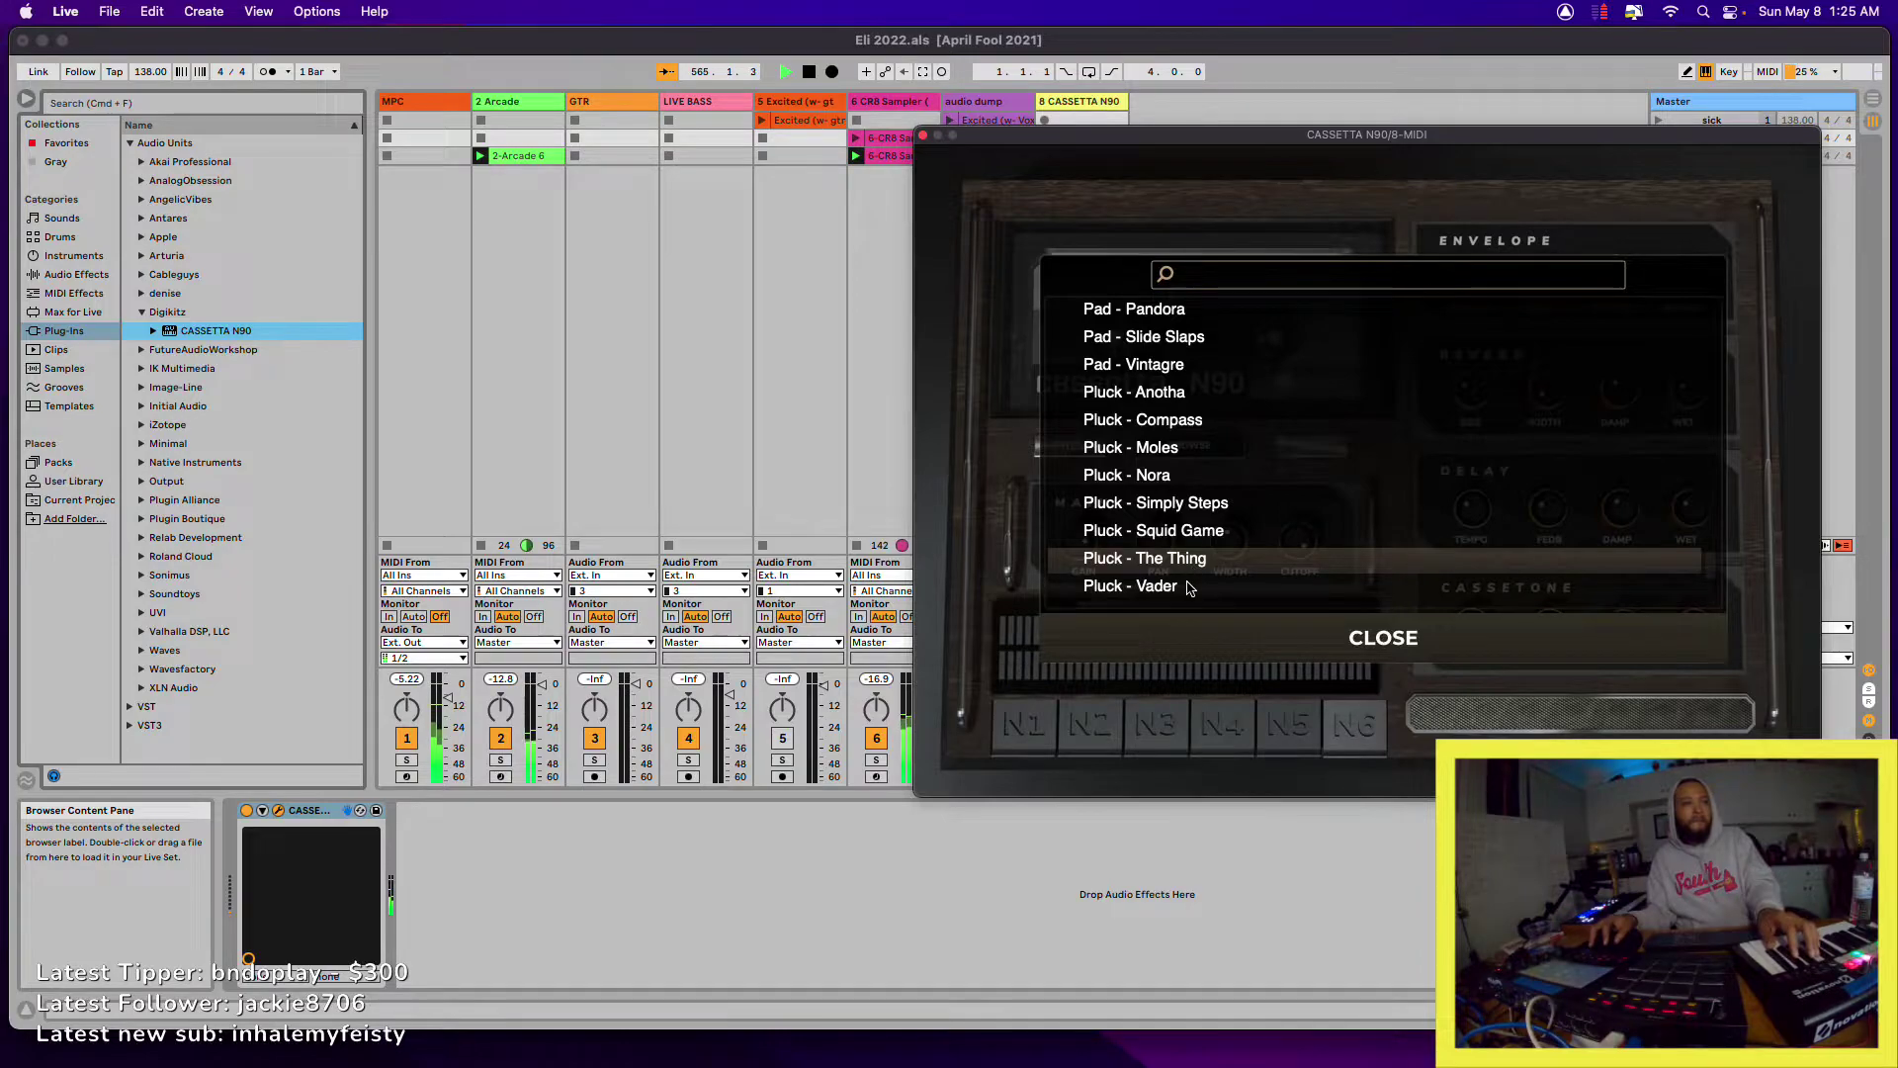
scroll(1186, 573, "down", 1)
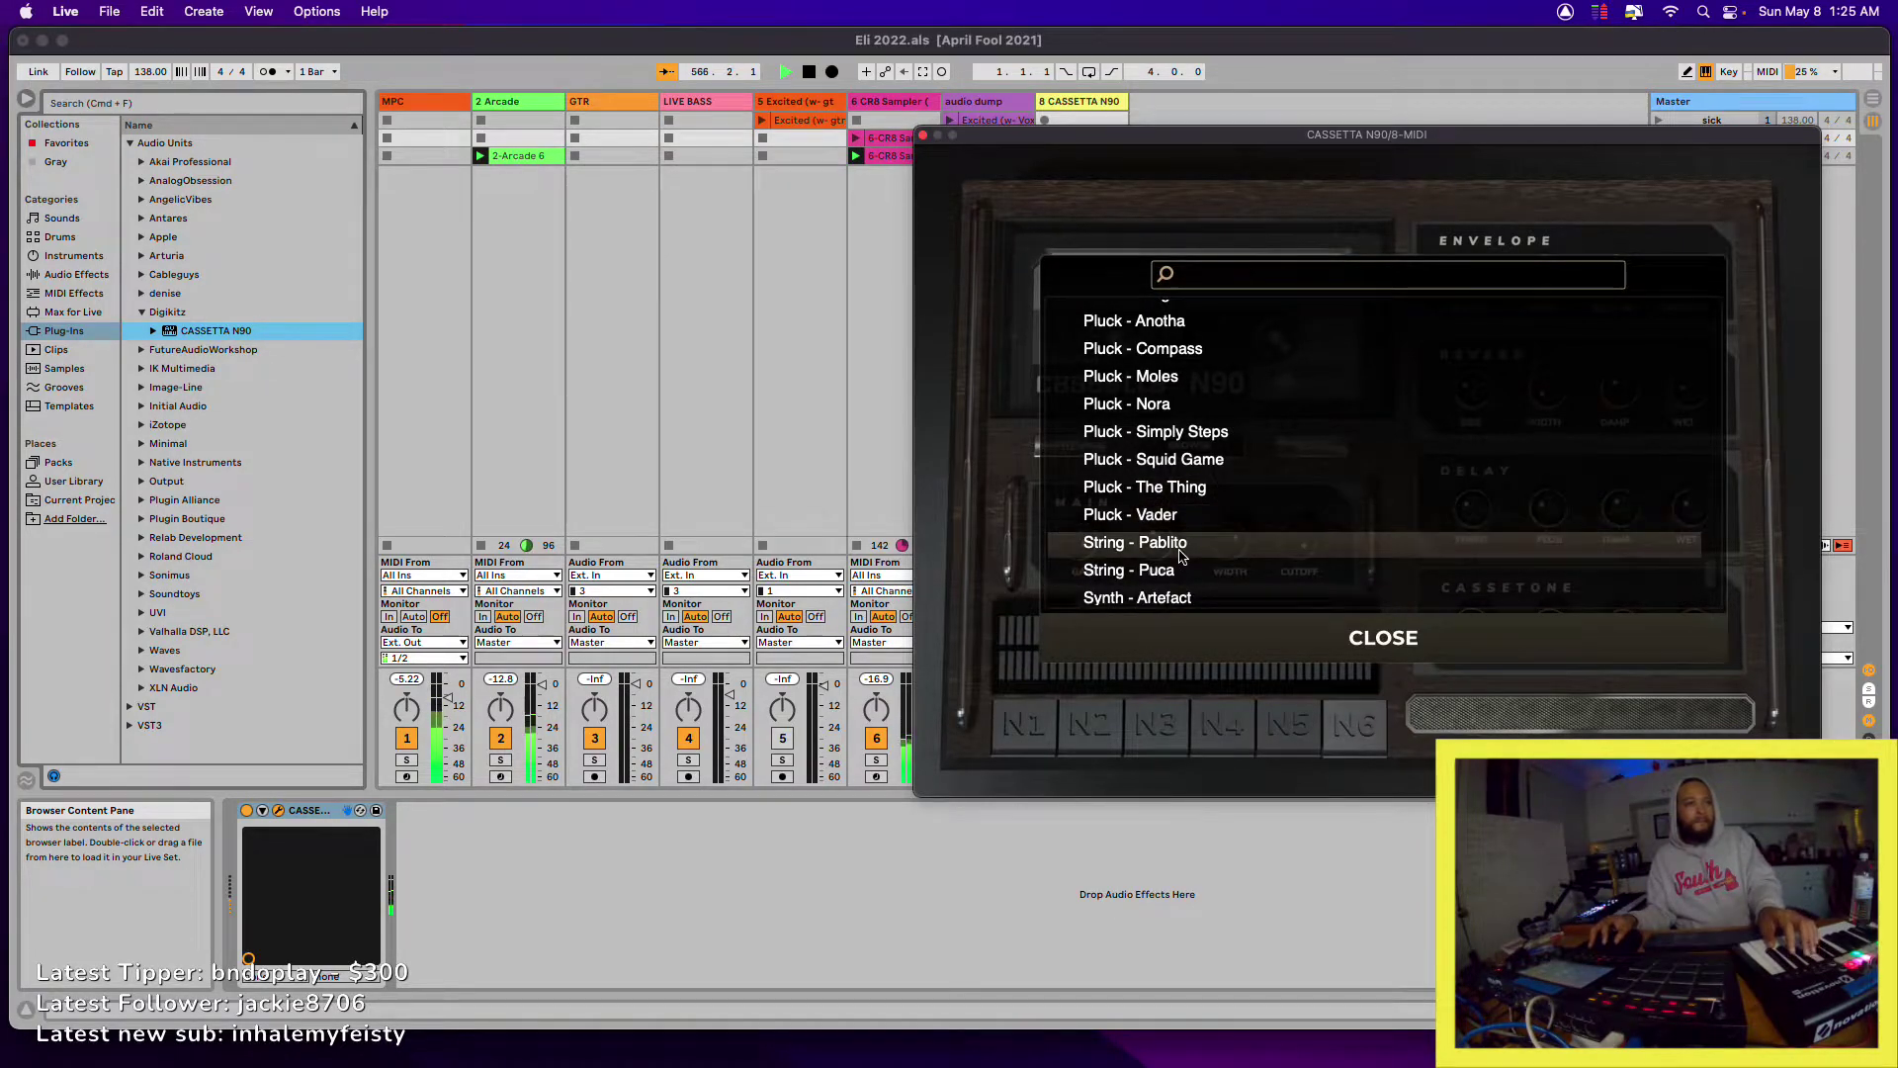
scroll(1181, 557, "down", 2)
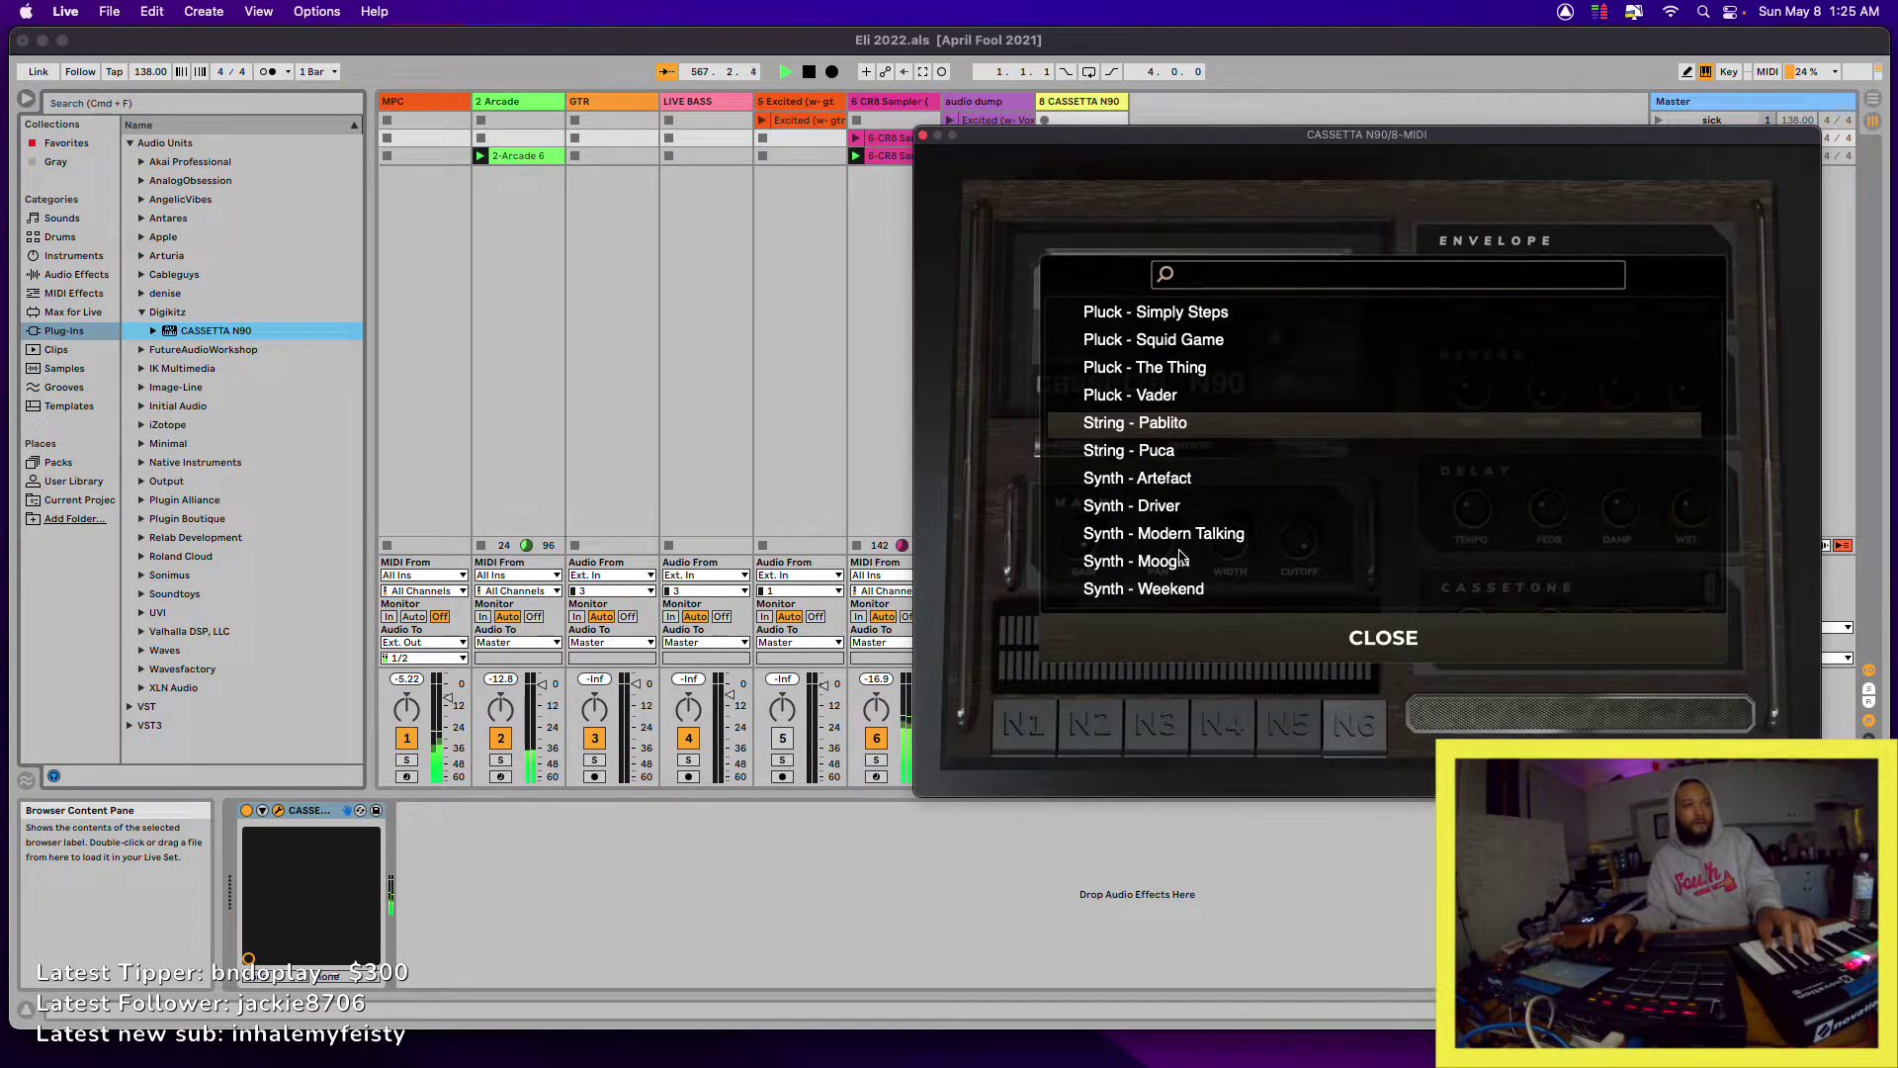
- Audition the Pluck presets Simply Steps, Nora, Moles, Compass and finally Anotha, and close the Cassetta N90 window
scroll(1179, 559, "up", 6)
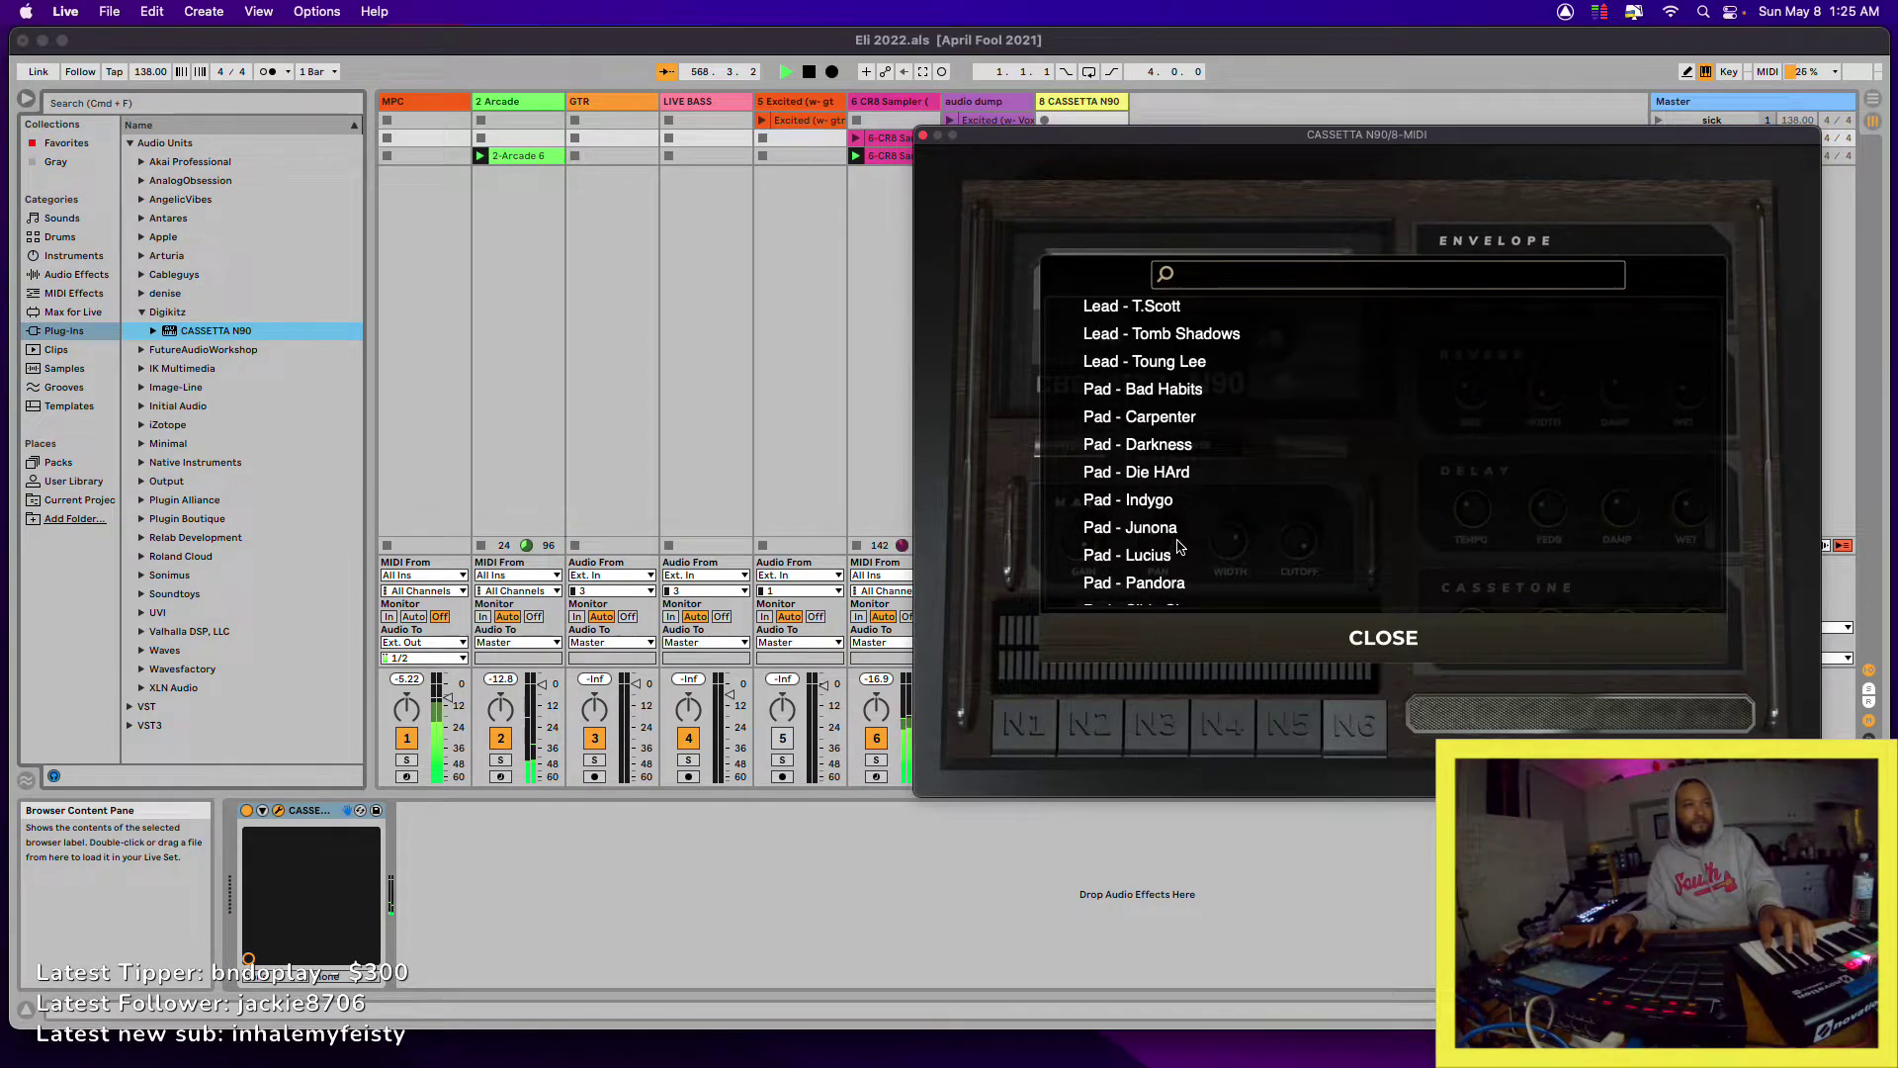
scroll(1180, 547, "down", 4)
scroll(1178, 537, "up", 1)
left_click(1159, 394)
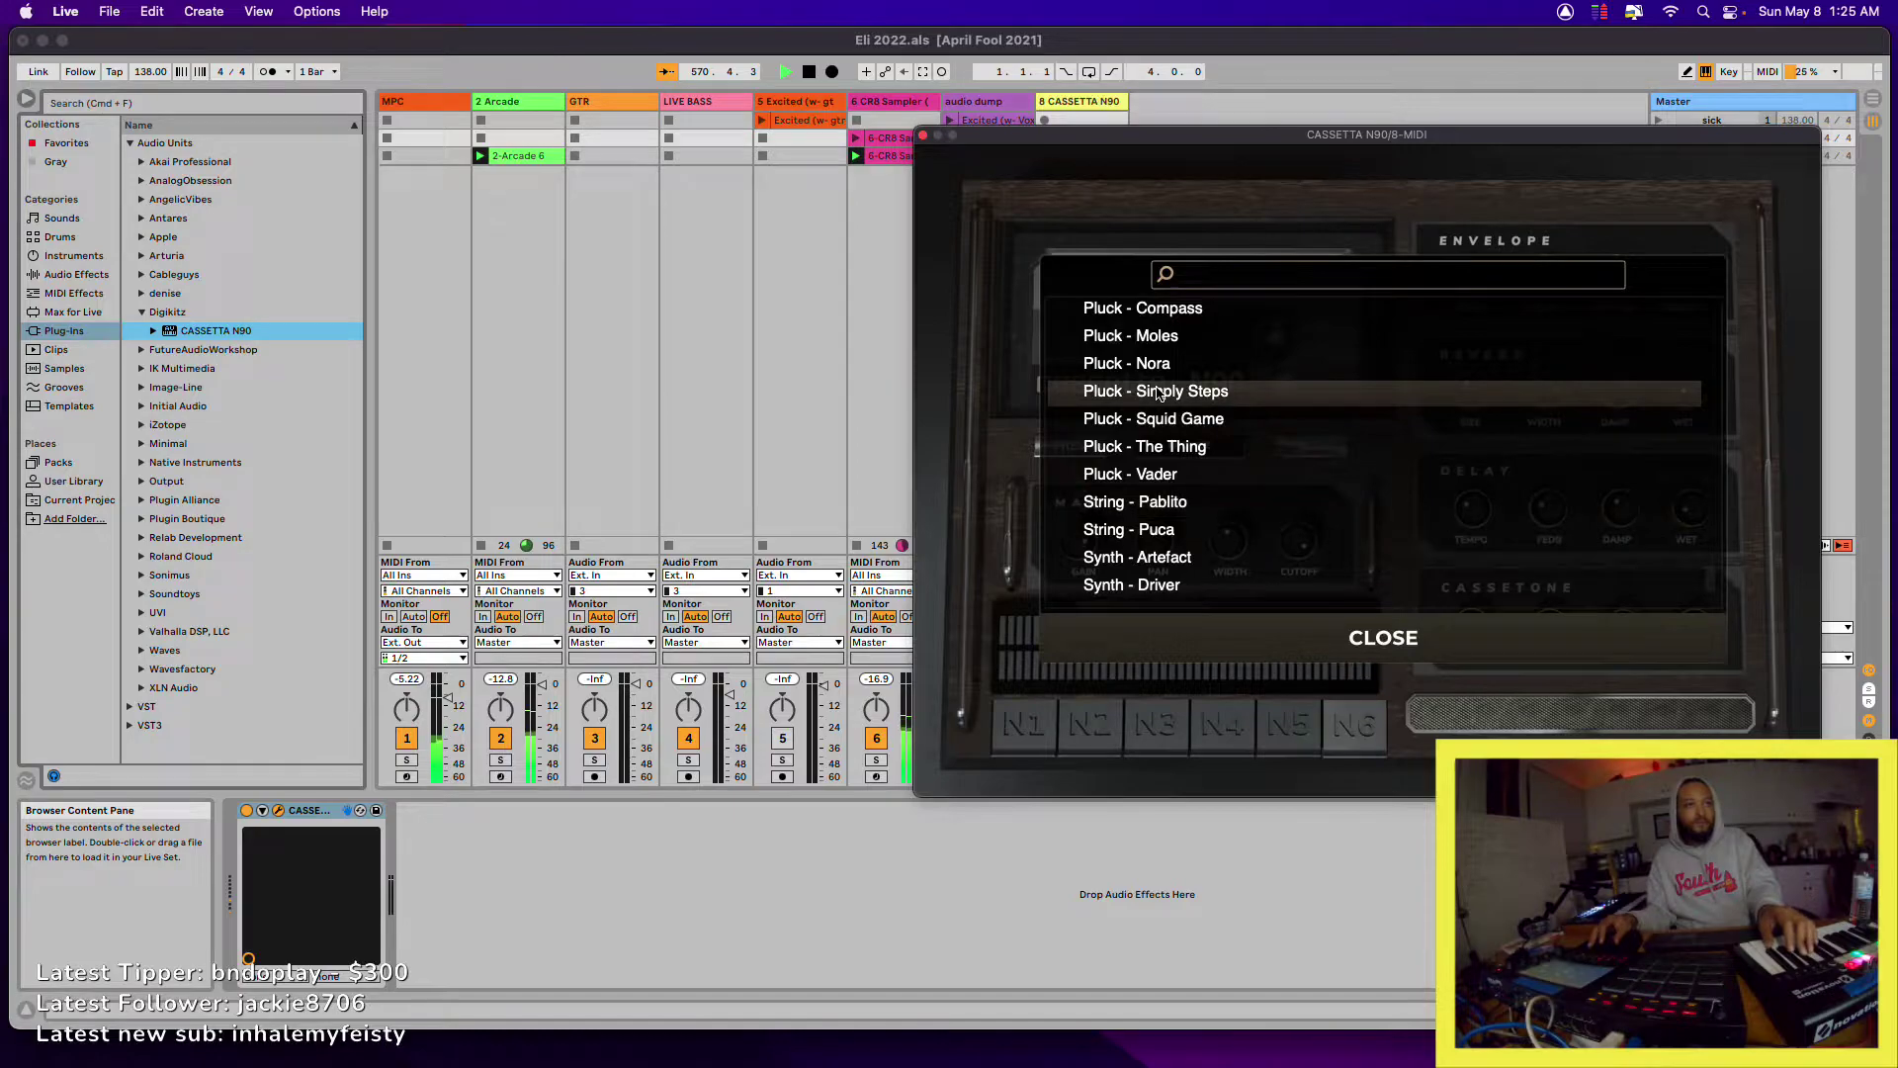
left_click(1158, 369)
left_click(1176, 339)
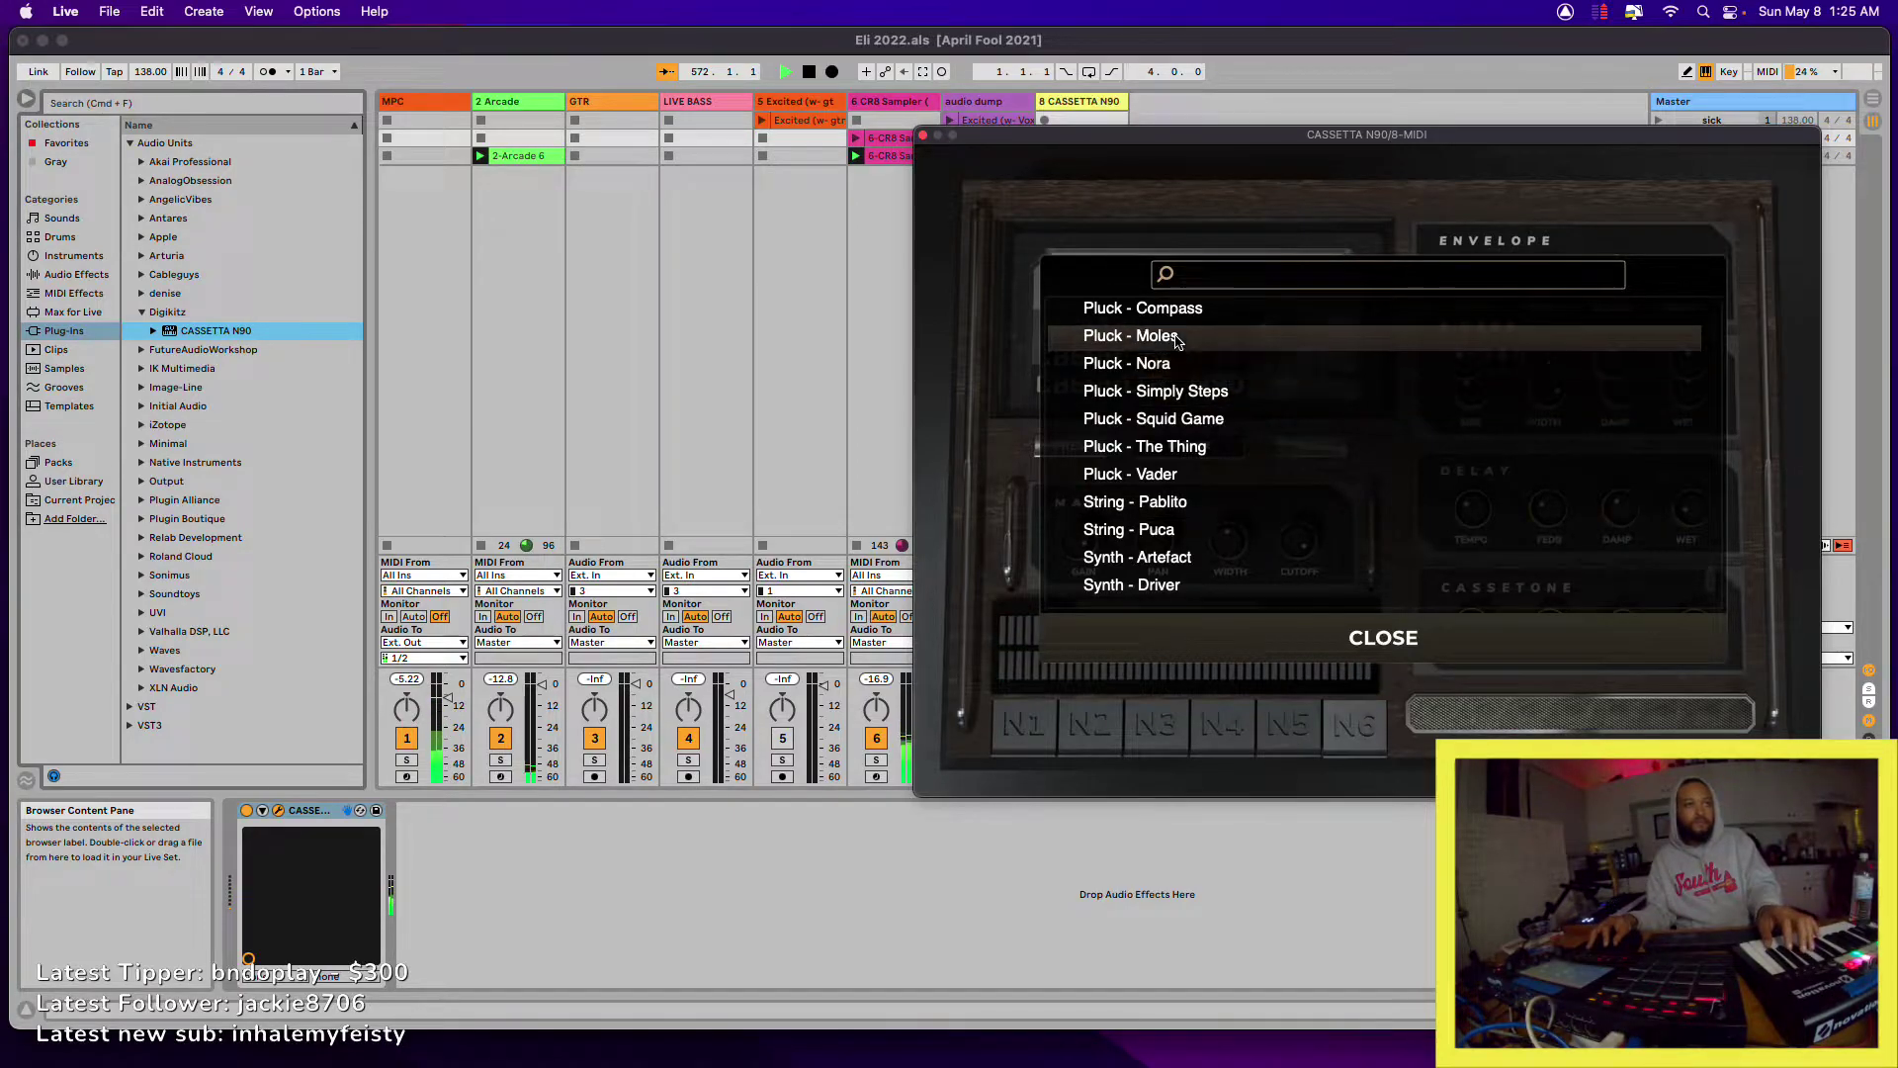
scroll(1176, 341, "up", 1)
left_click(1175, 330)
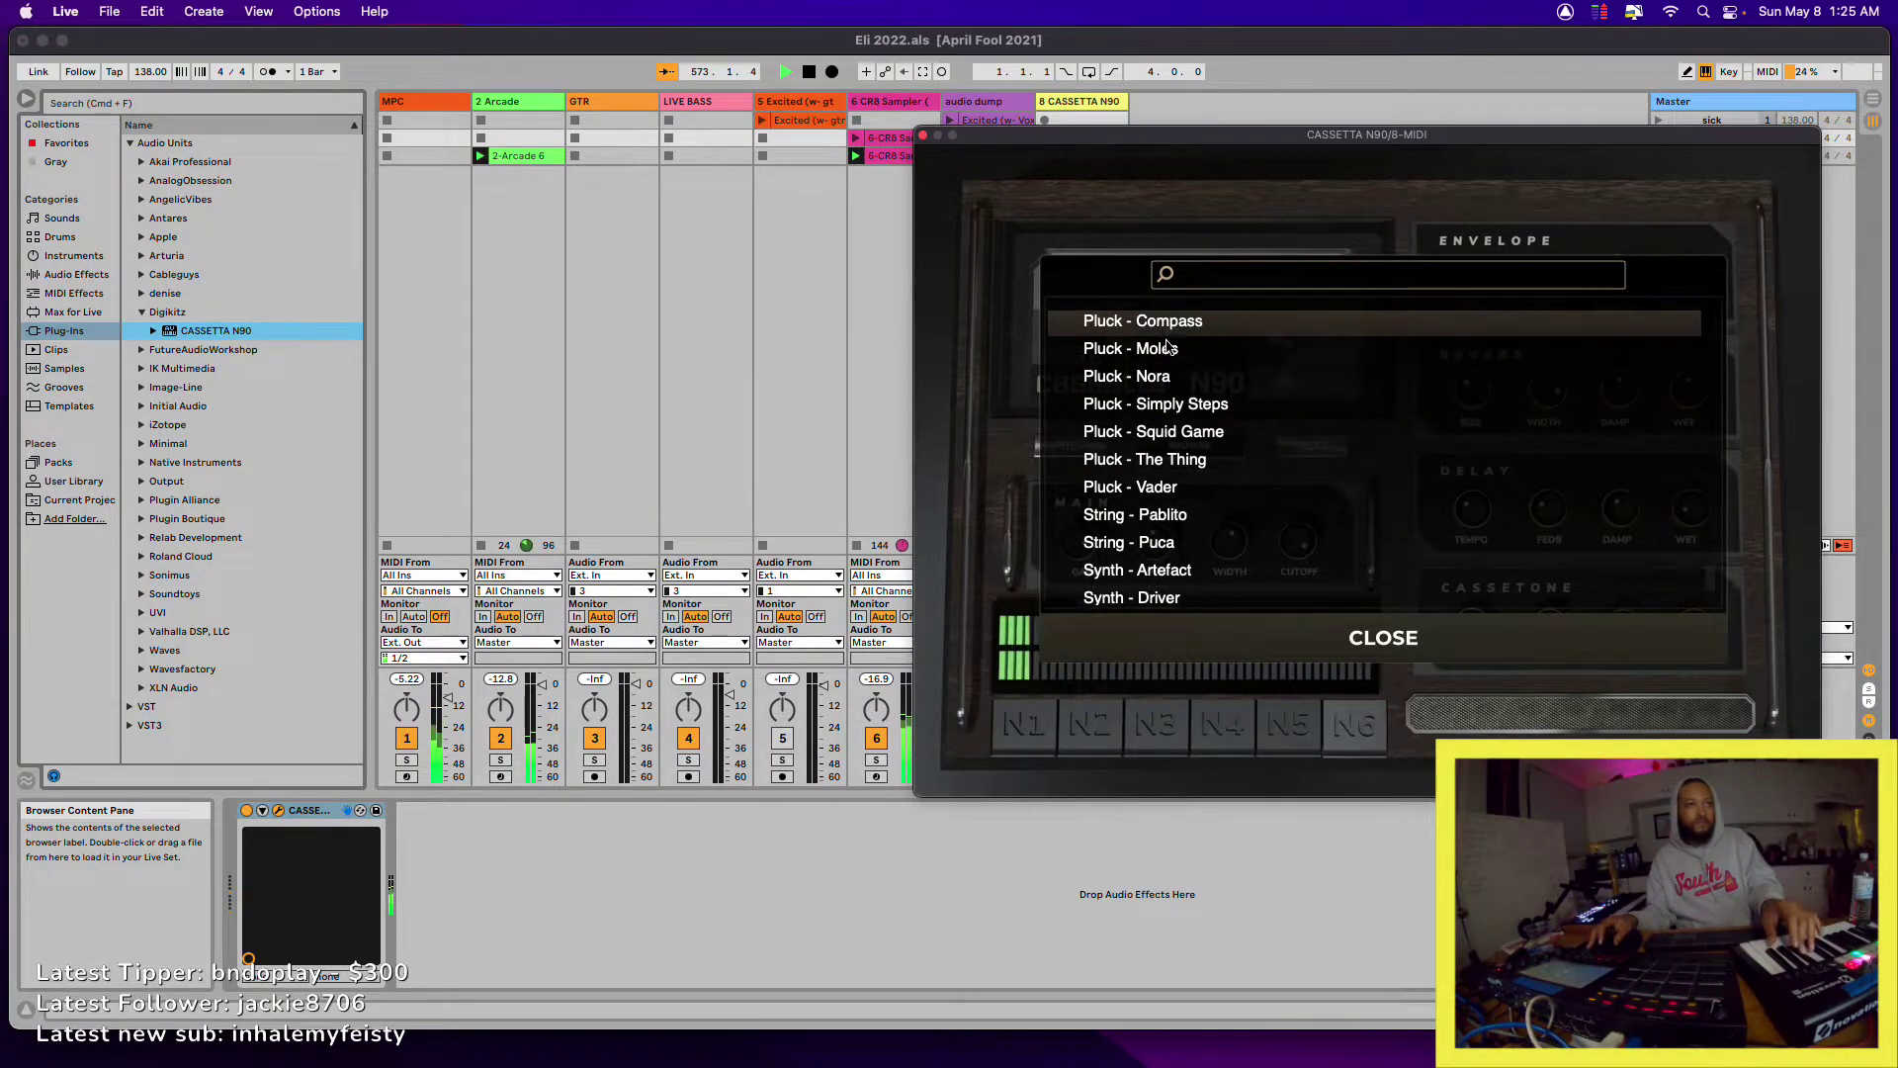
scroll(1172, 348, "up", 2)
left_click(1175, 351)
scroll(1173, 355, "up", 2)
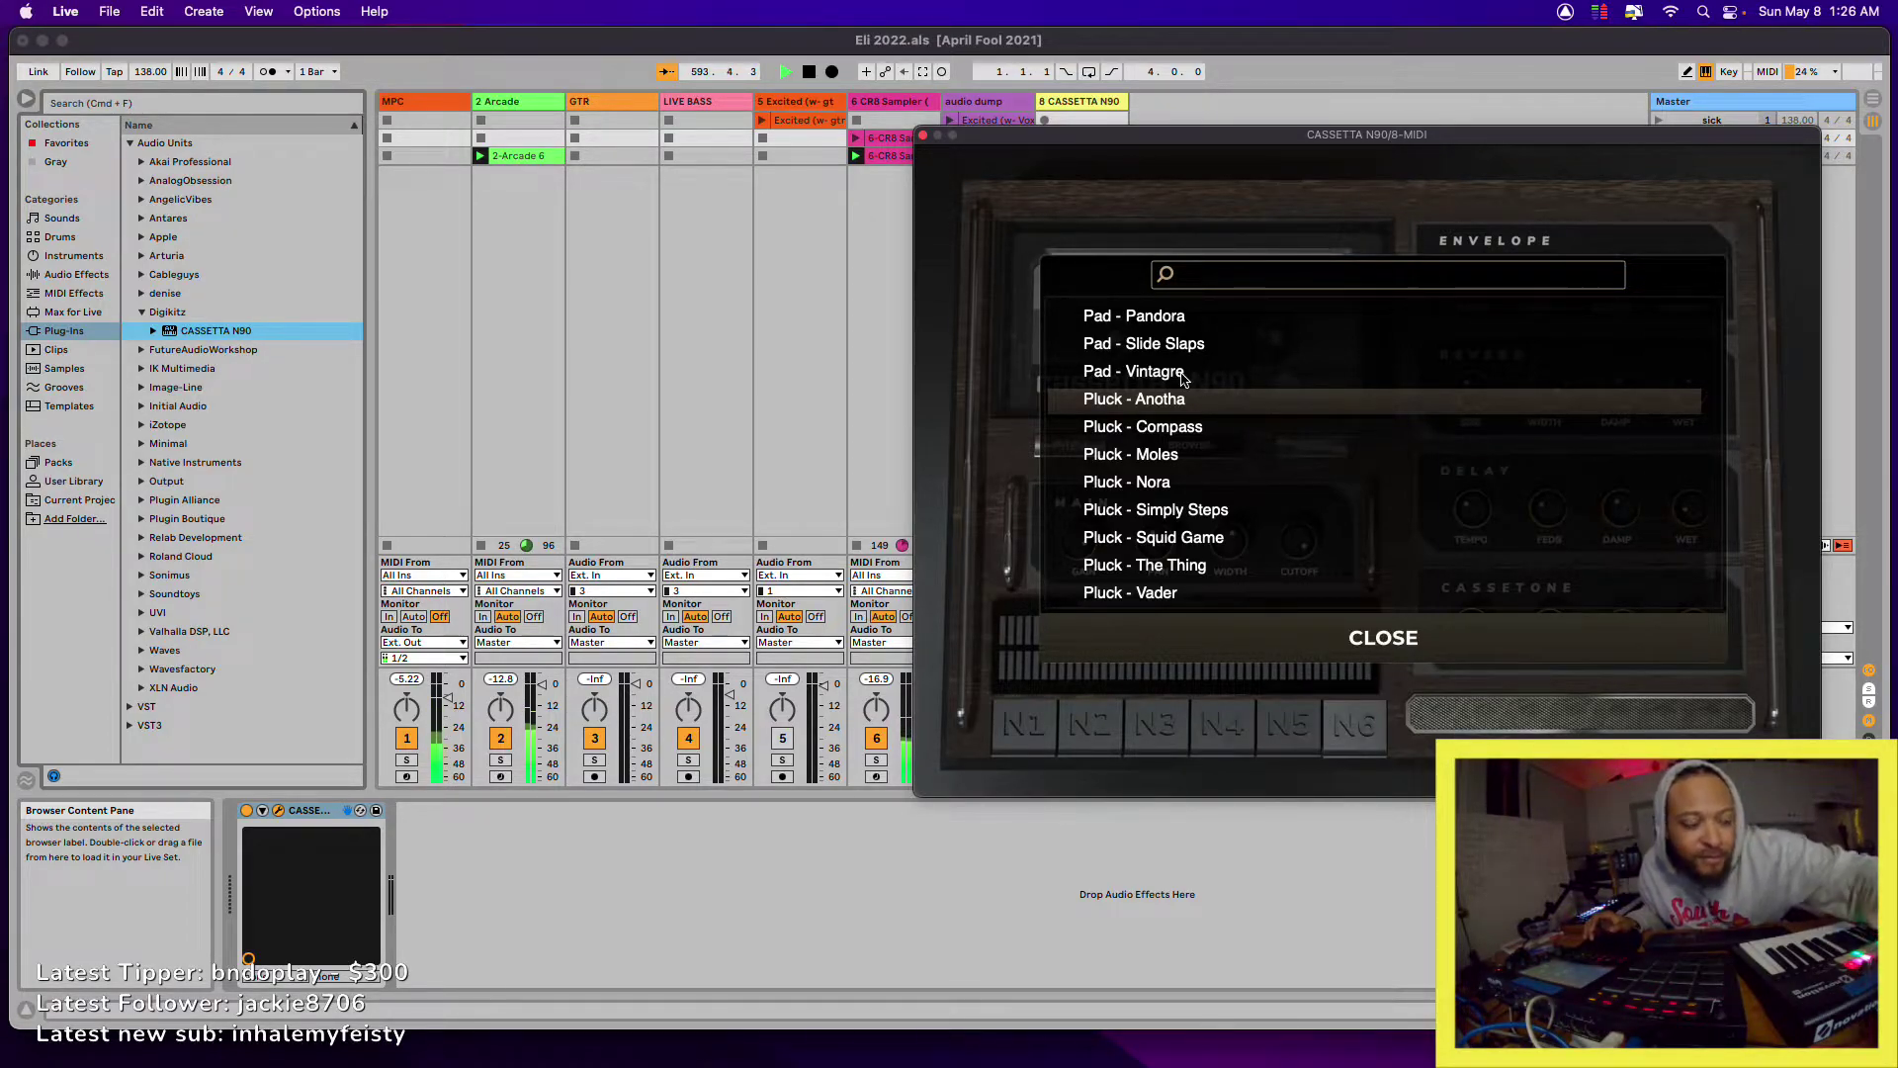
left_click(923, 137)
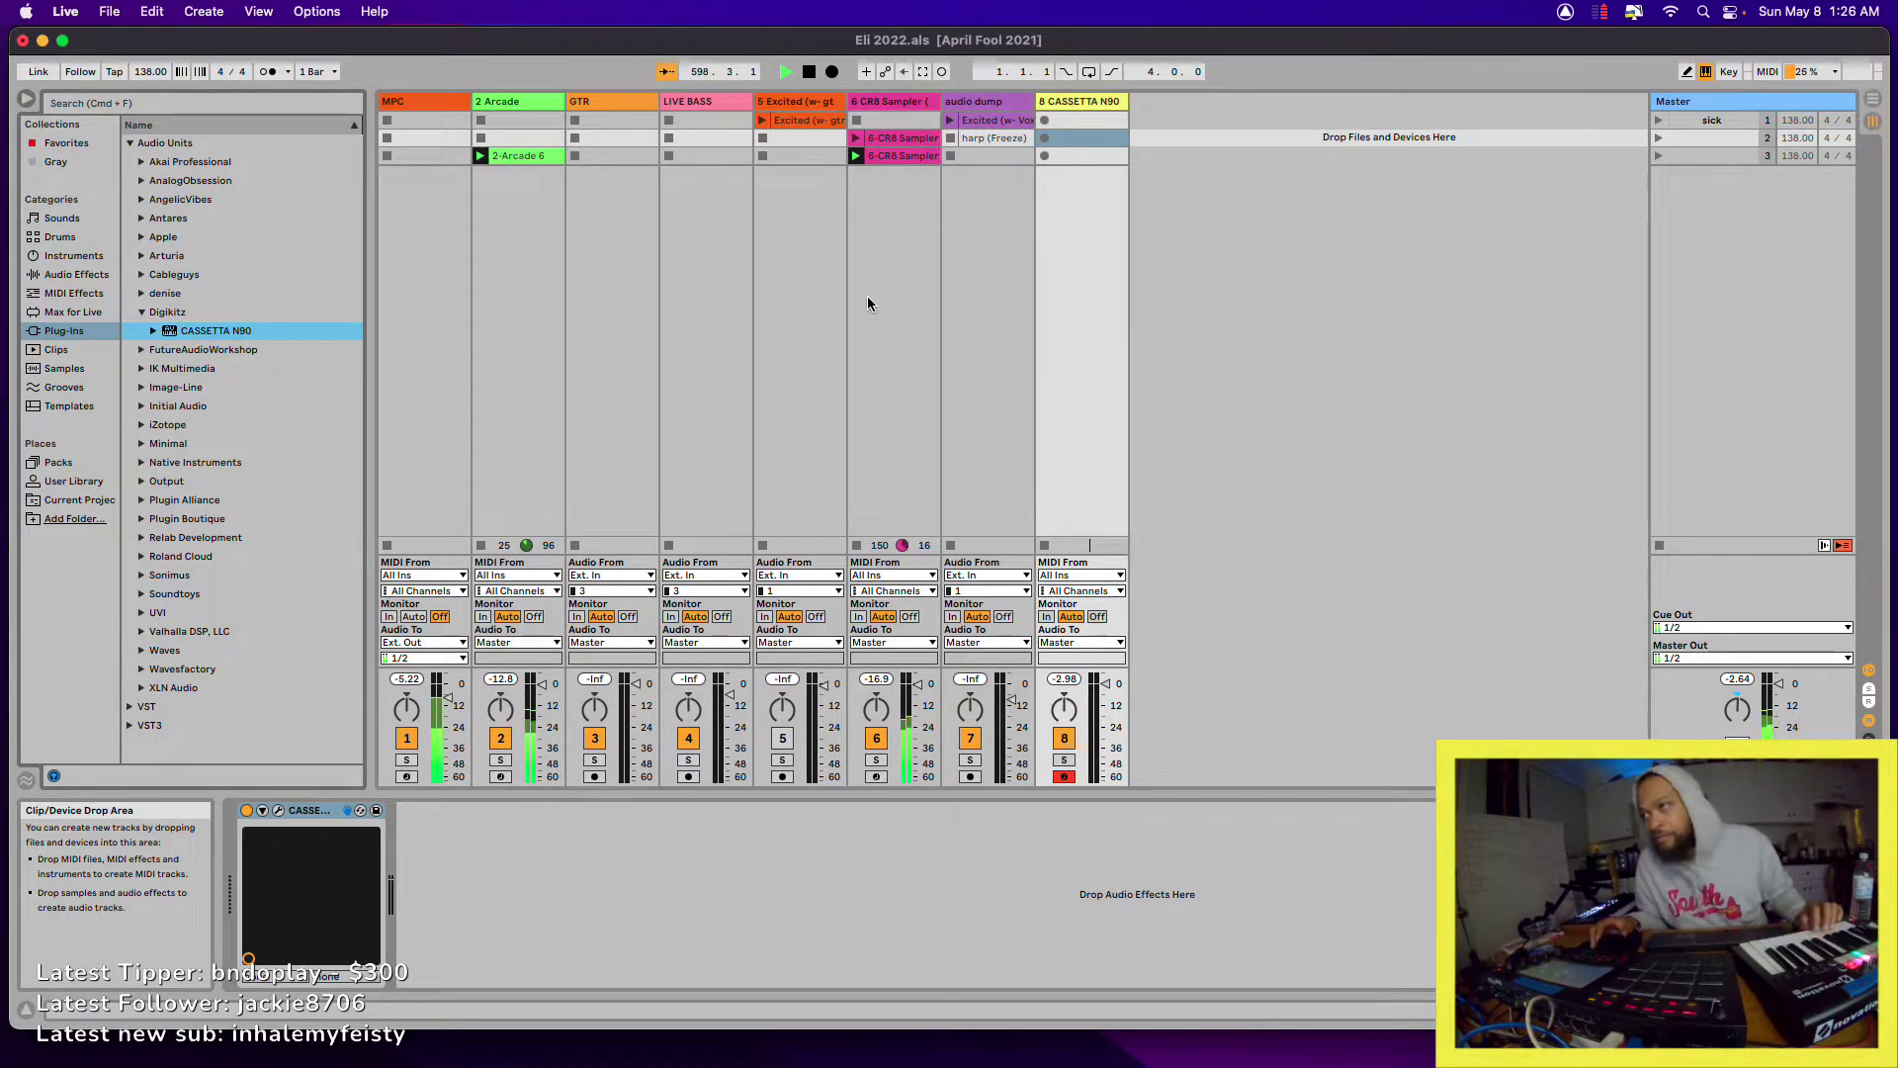
- Open the MPC plug-in on the MPC track and lower the velocity of the A09 kick note at 4.2
left_click(690, 295)
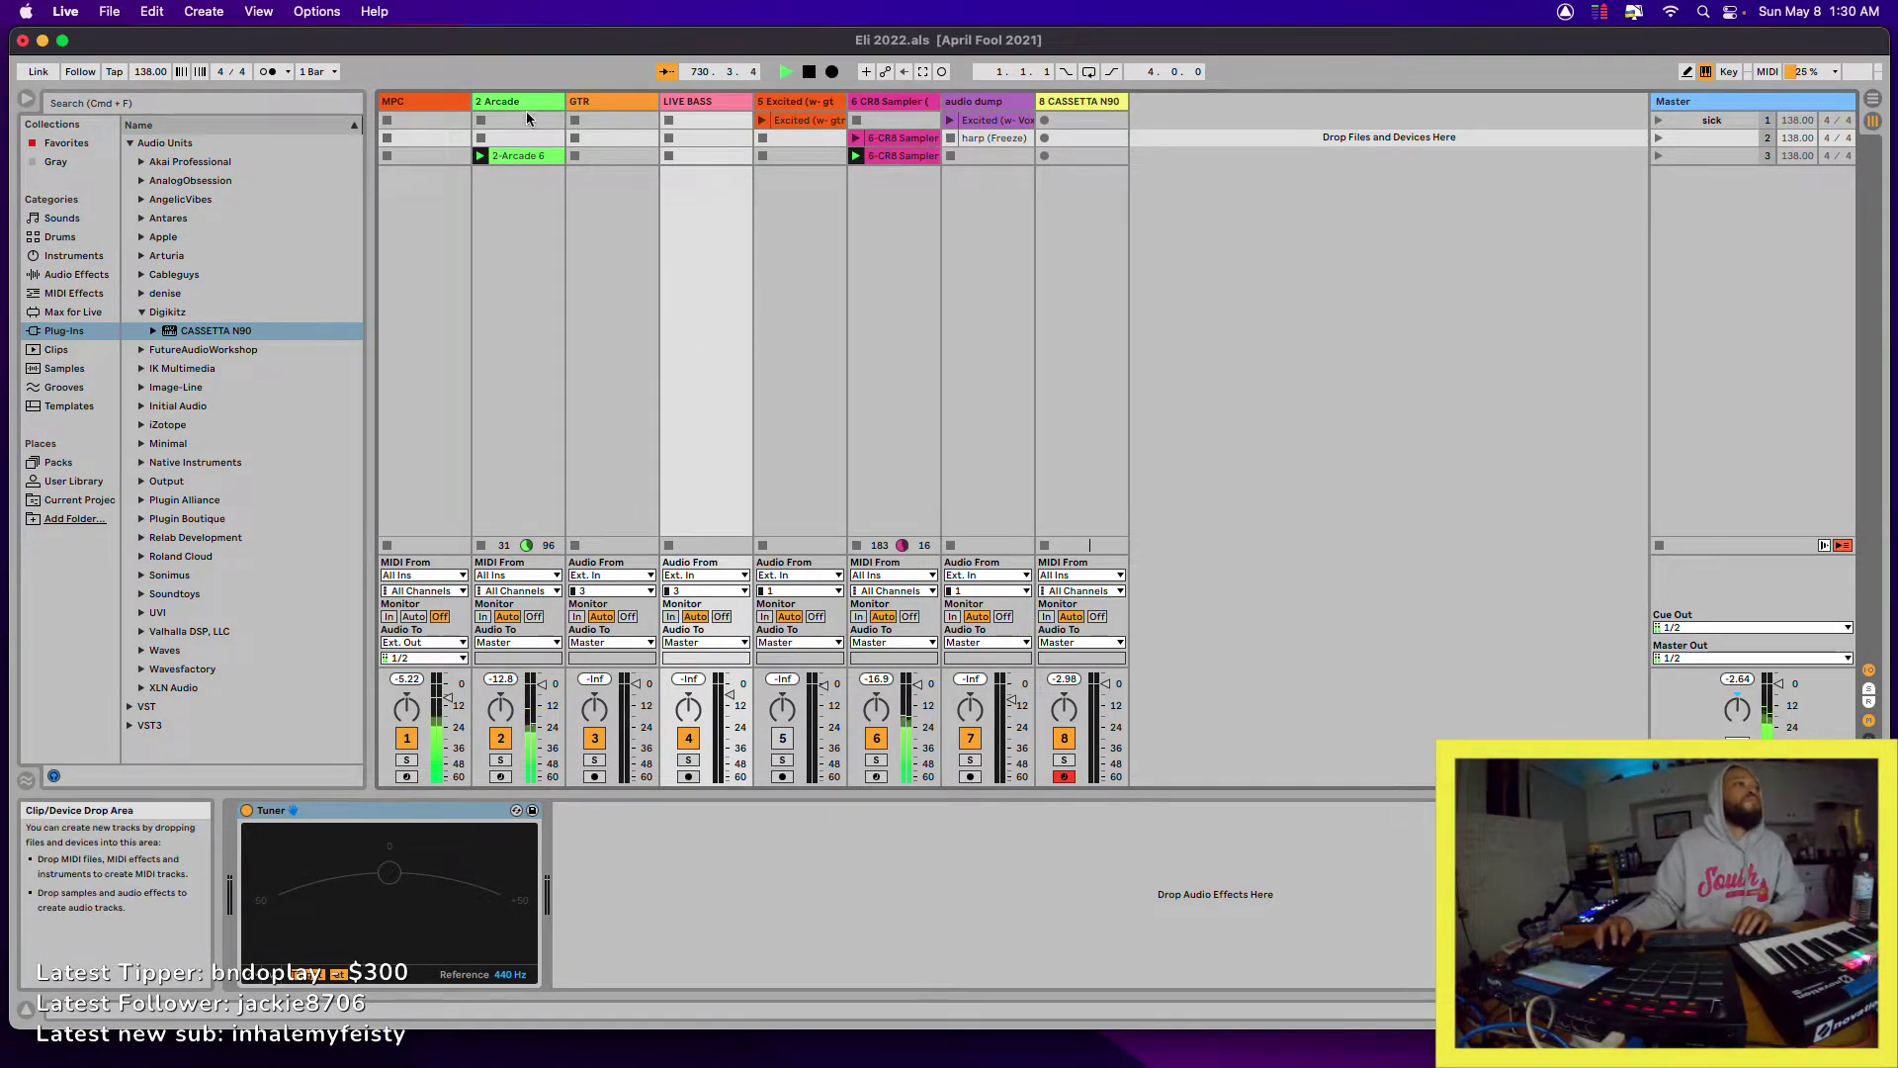
left_click(441, 98)
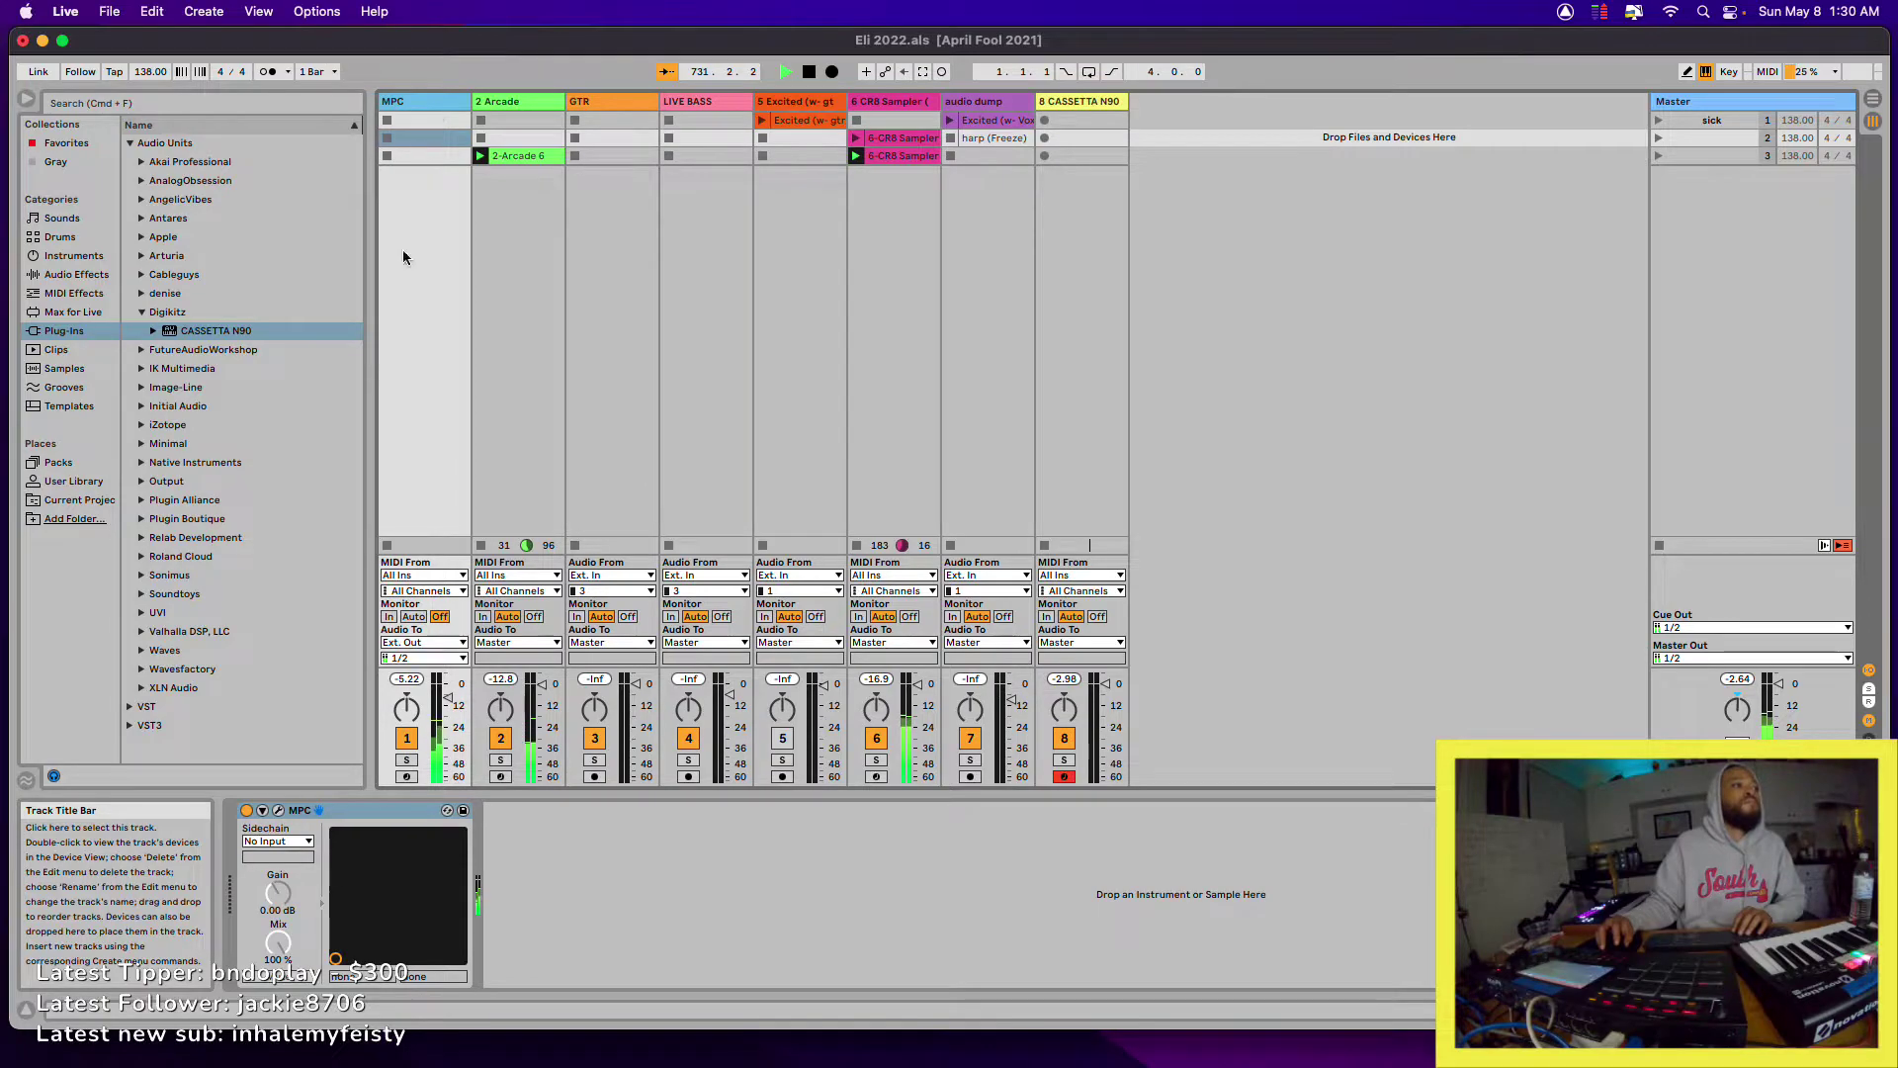
left_click(280, 811)
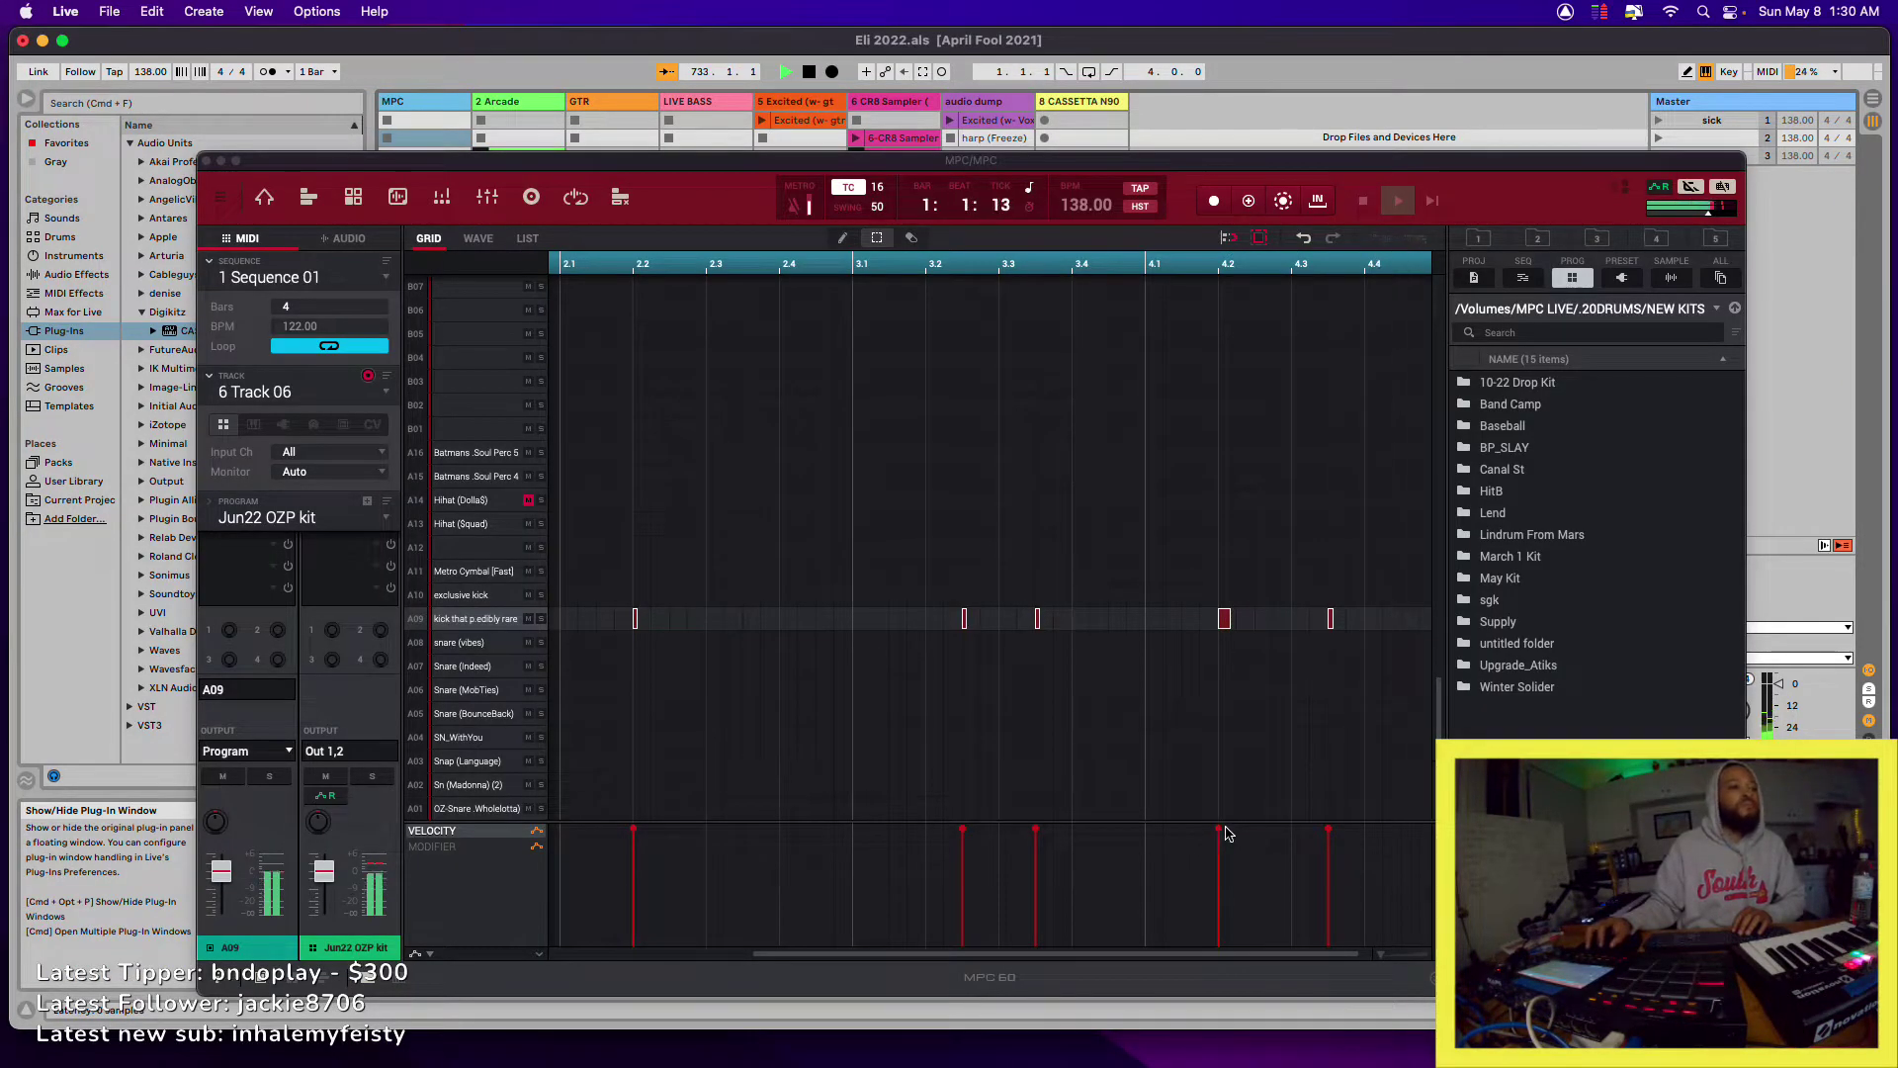
left_click_drag(1218, 827, 1218, 887)
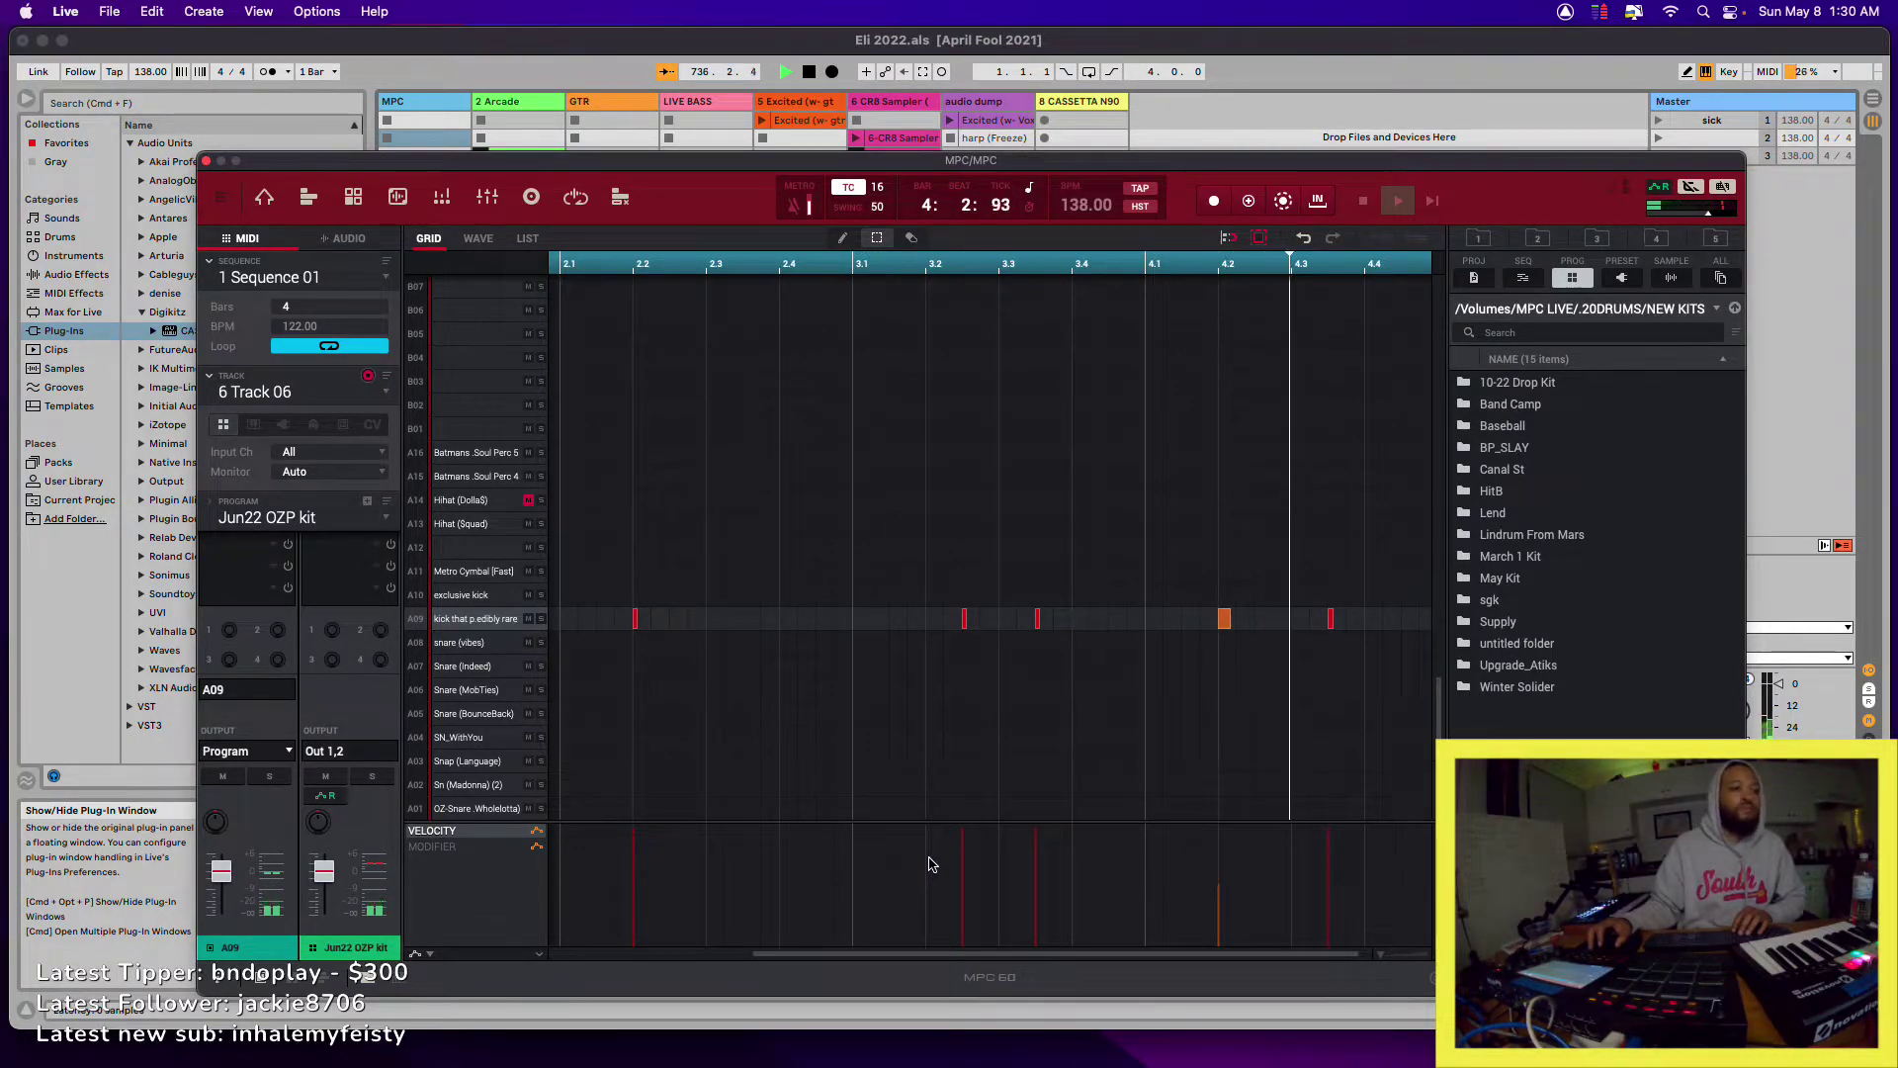
mouse_move(1218, 885)
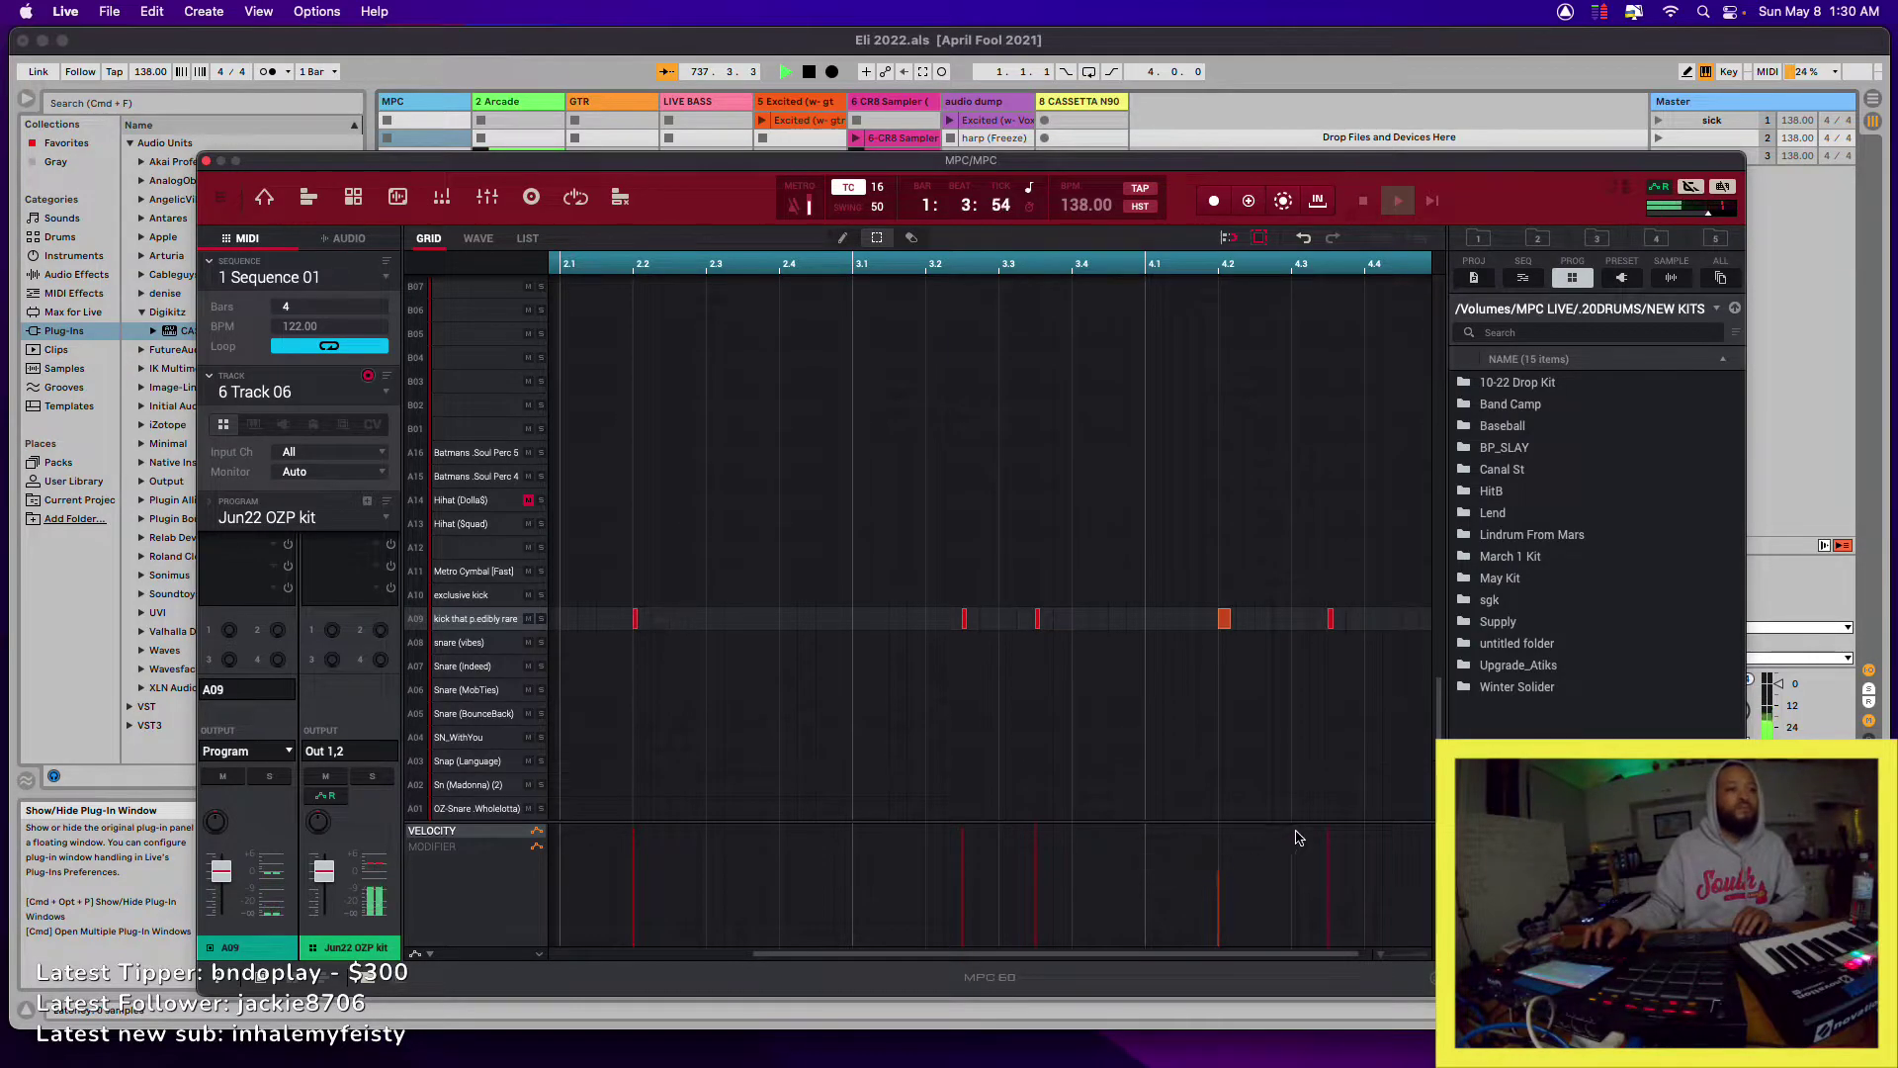
- Slightly lower the velocity of the last A09 kick note in bar 4, between 4.3 and 4.4
left_click_drag(1109, 952, 803, 966)
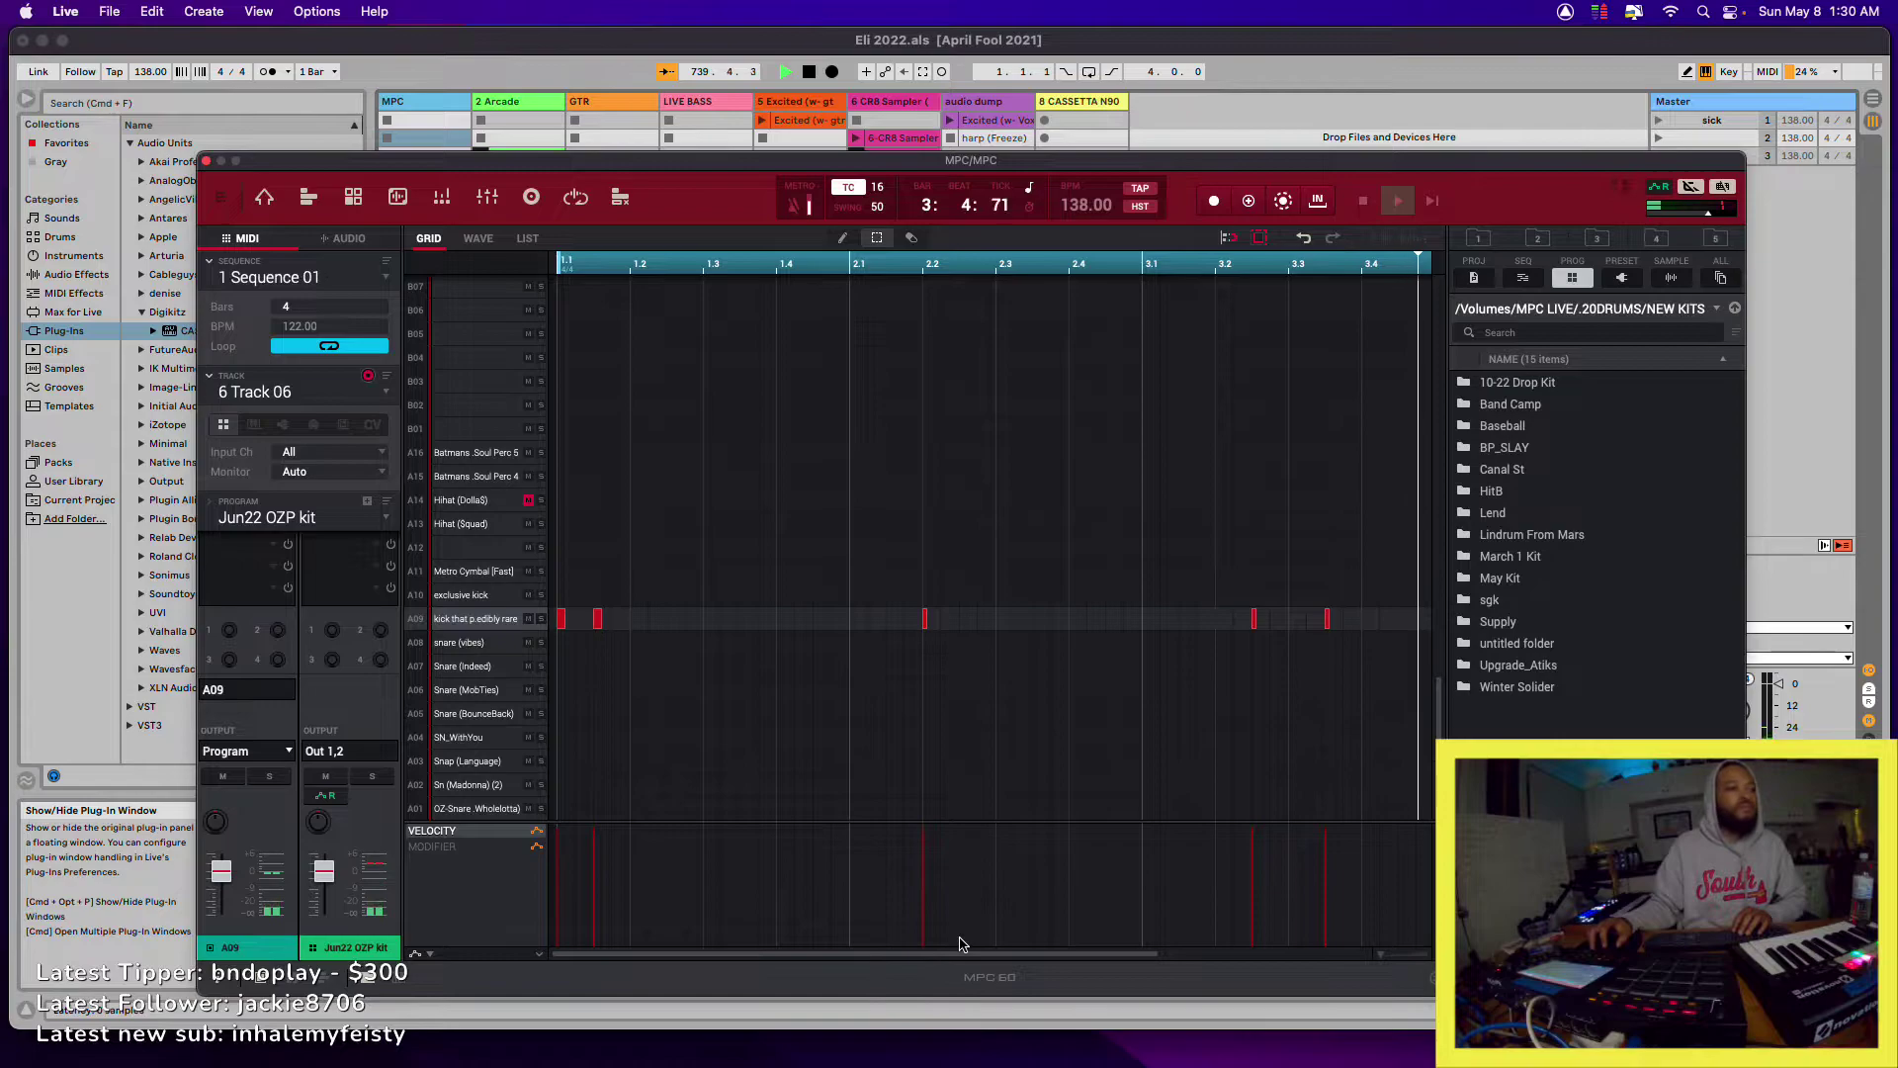
left_click_drag(957, 955, 1206, 967)
left_click_drag(1312, 855, 1315, 843)
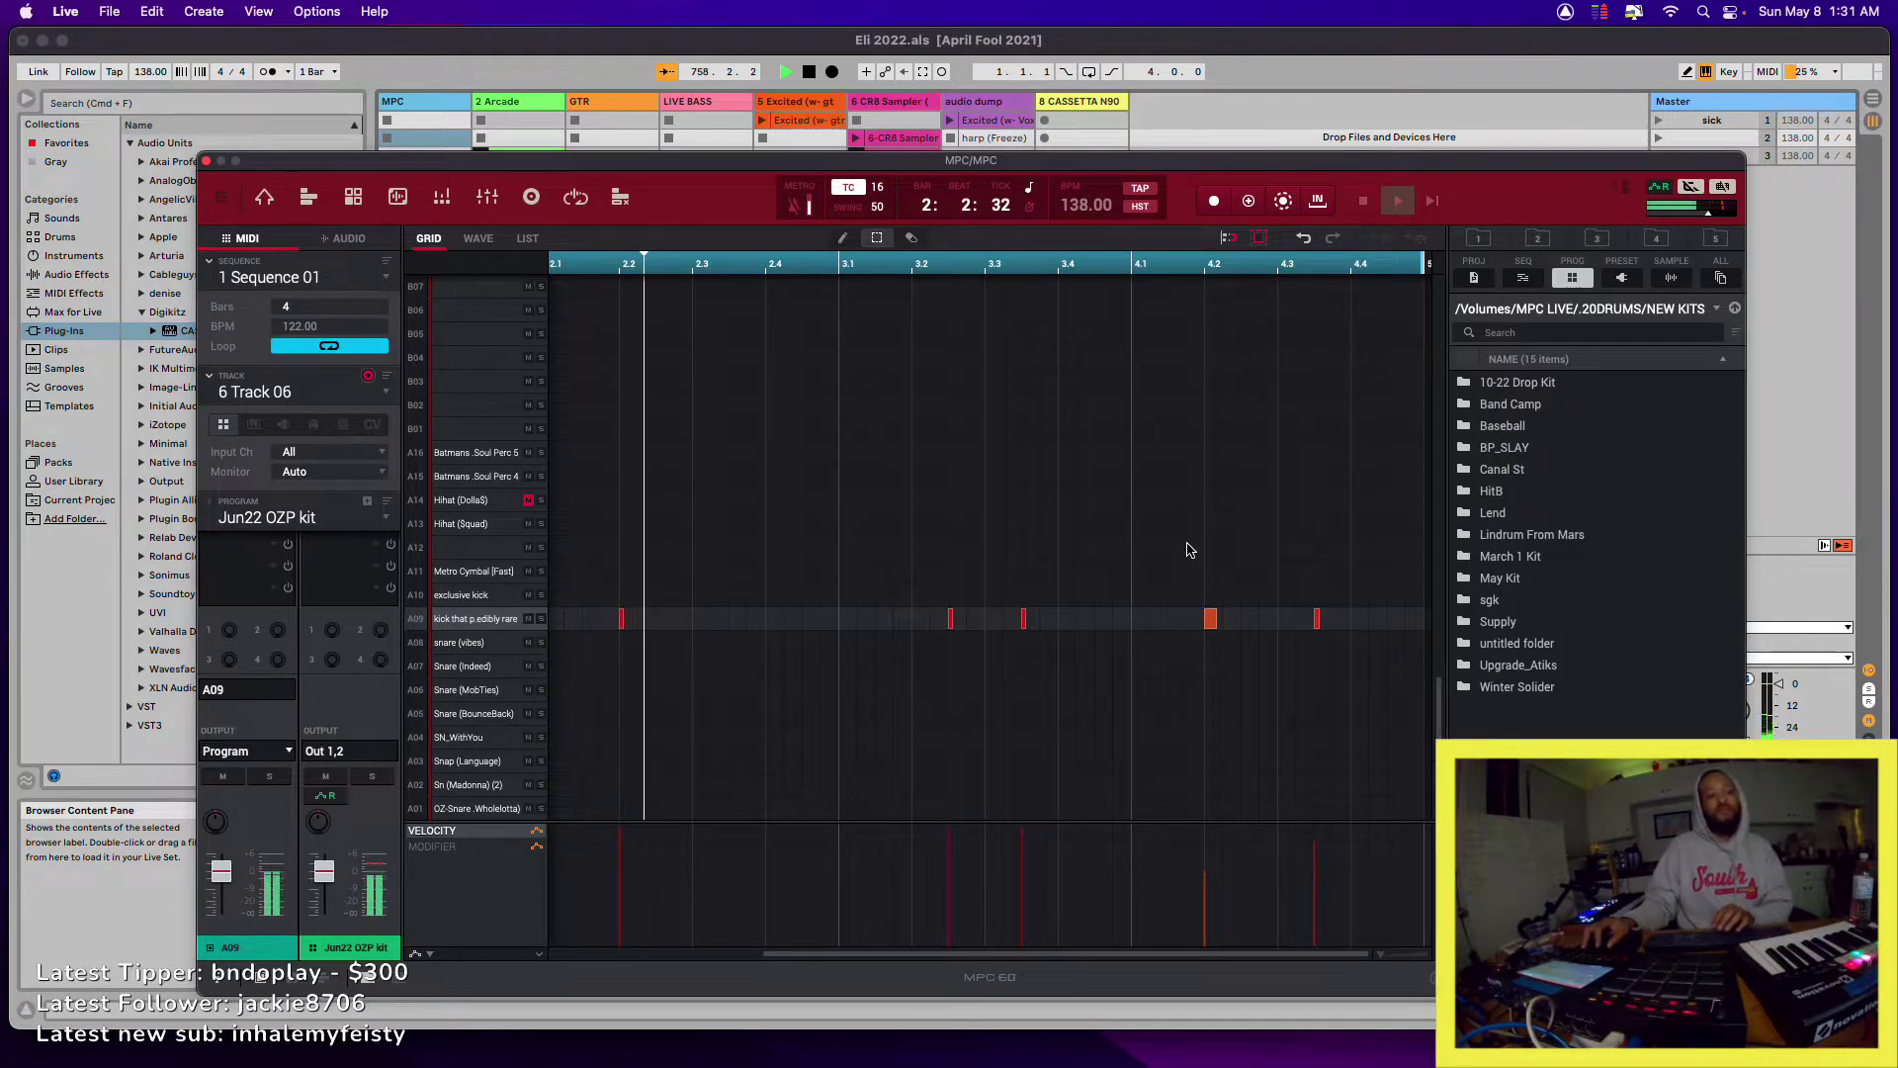
- Delete the A09 kick note at 4.2 and close the MPC plug-in window
left_click_drag(1188, 545, 1254, 670)
key("Delete")
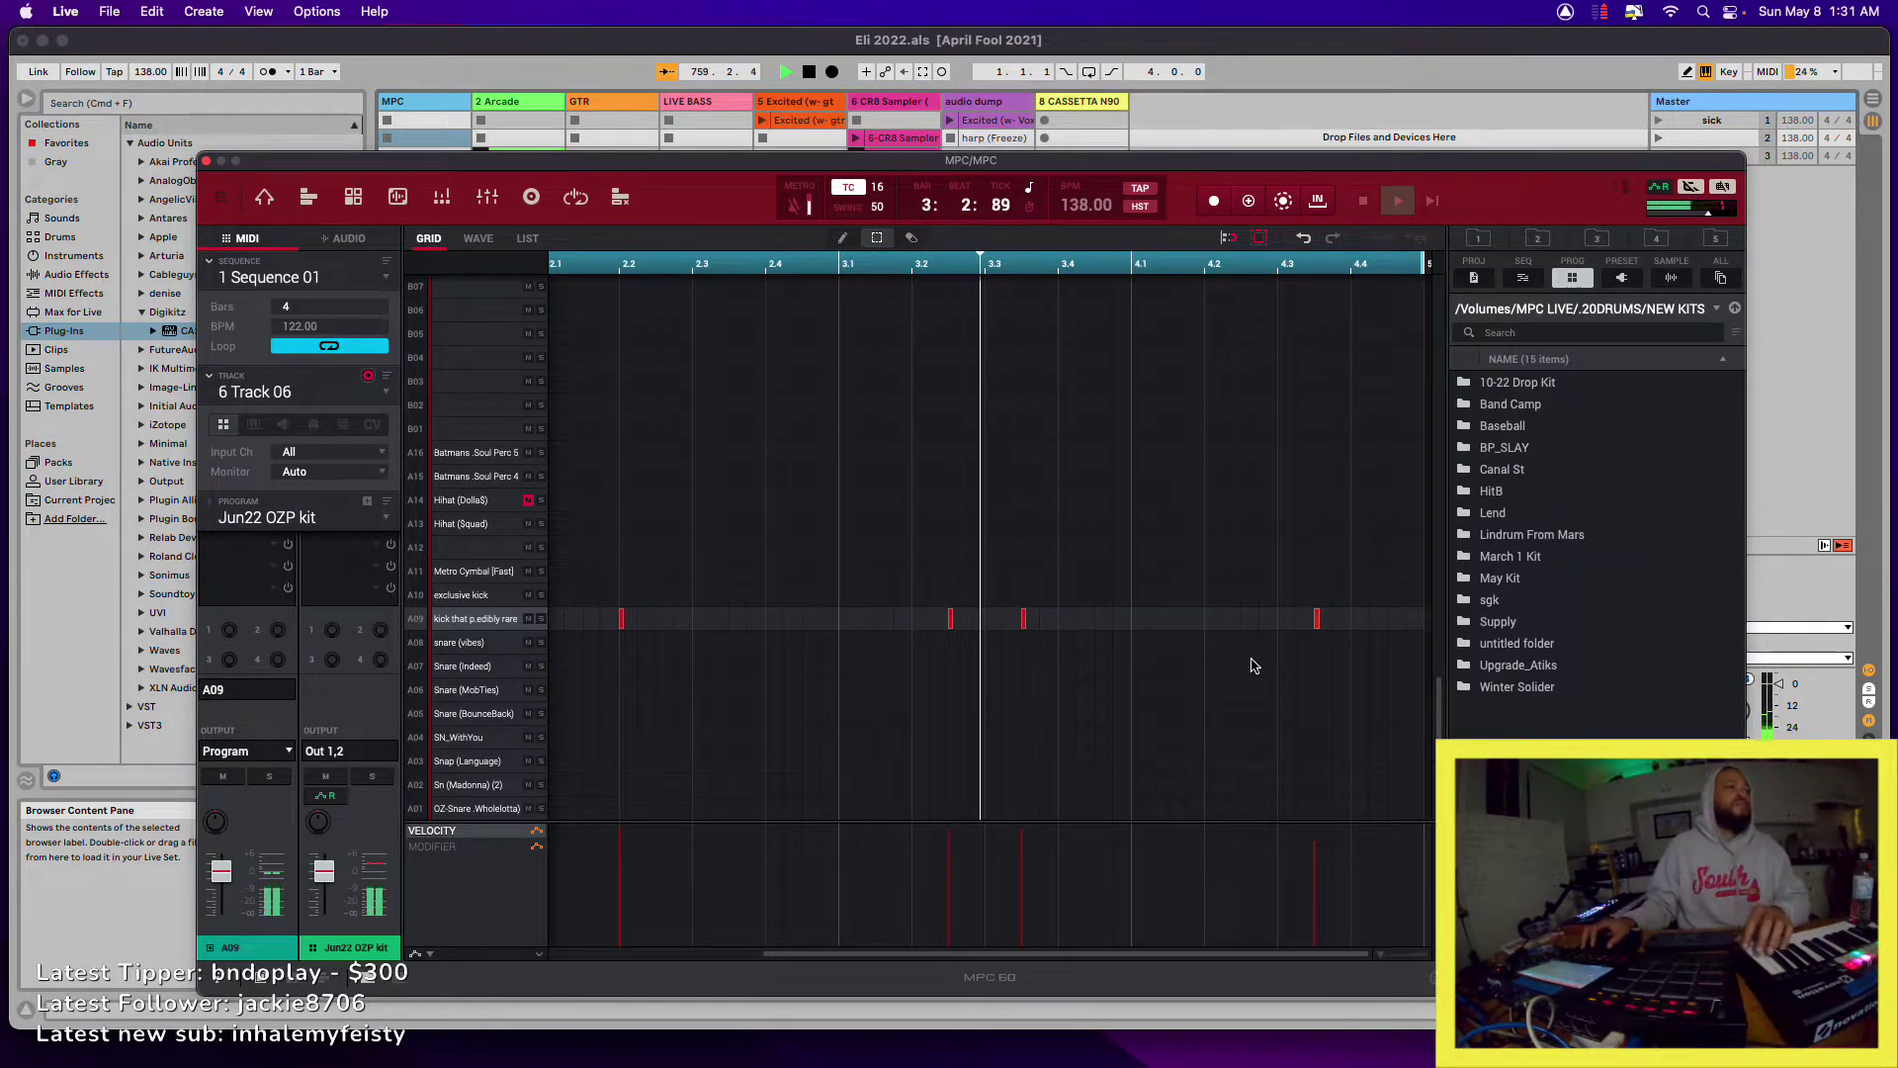
left_click(205, 161)
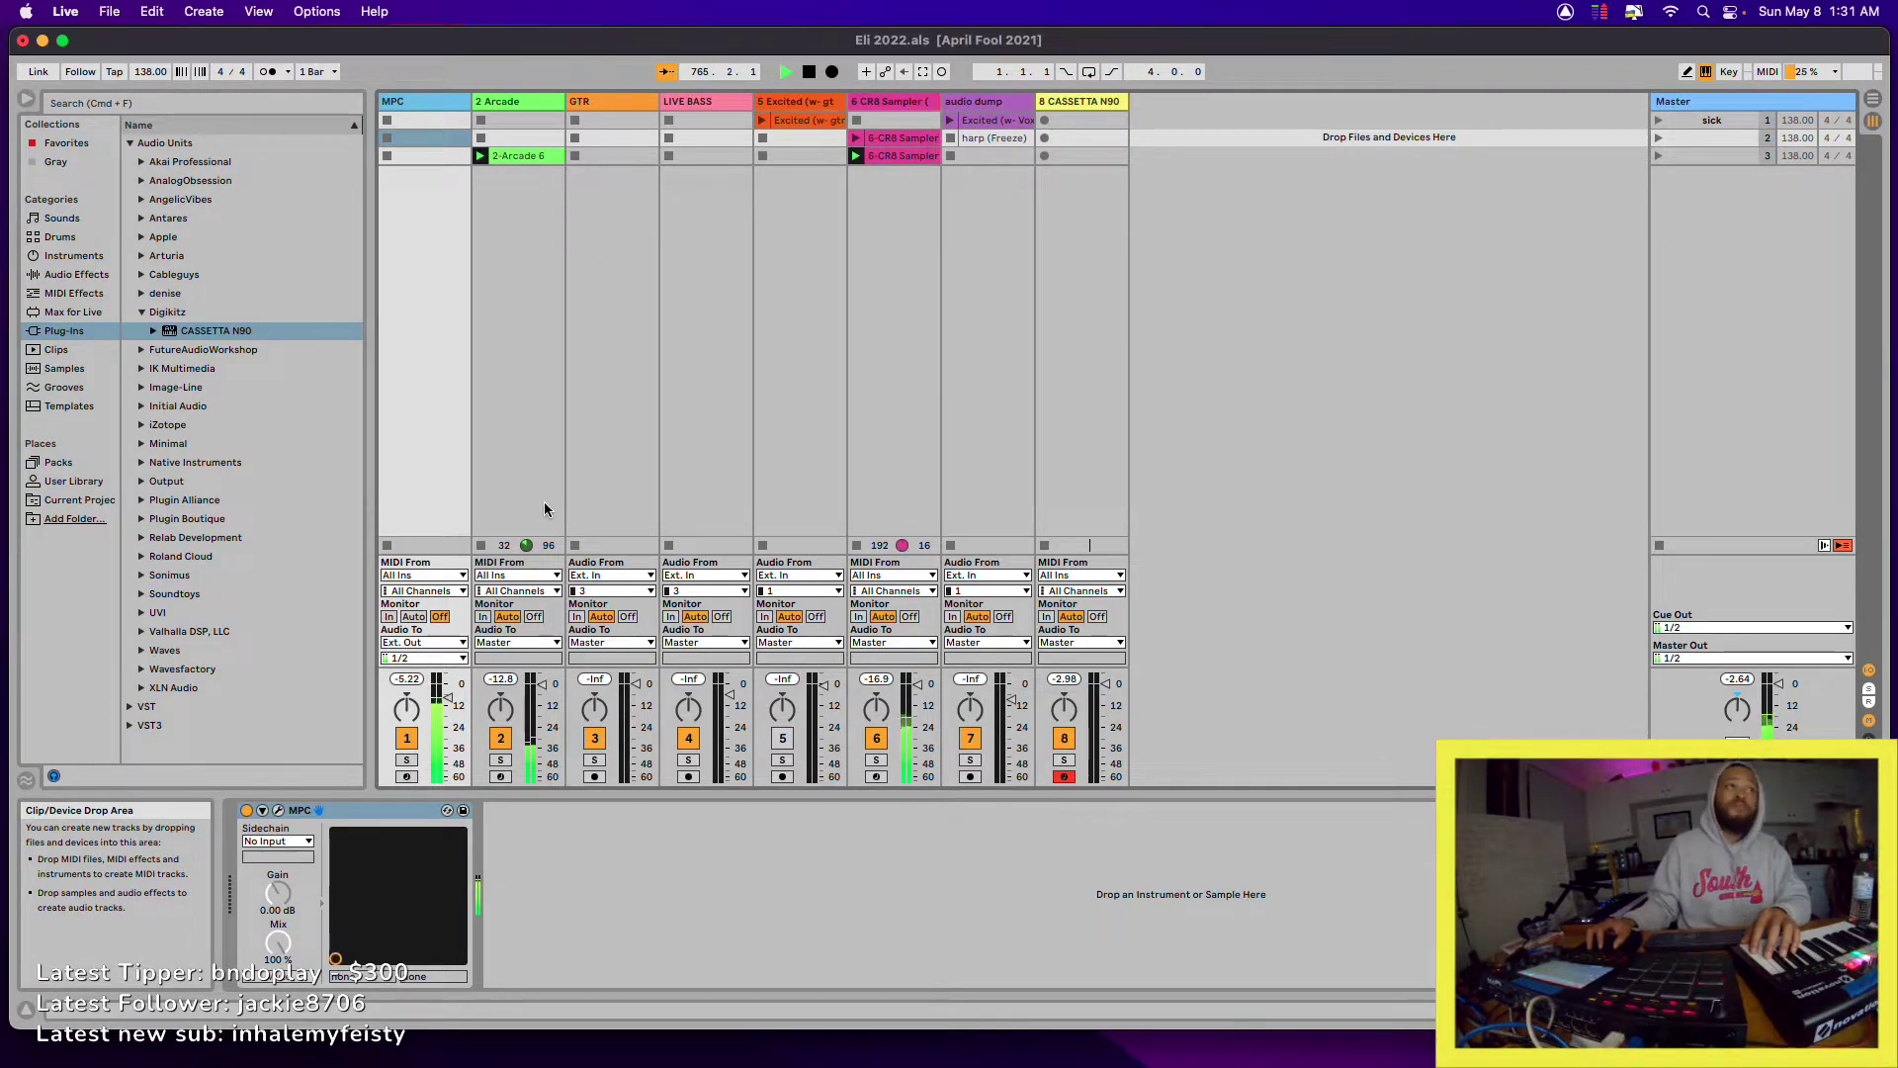
- Stop the 2-Arcade 6 clip on the Arcade track and hide the clip detail view
left_click(508, 156)
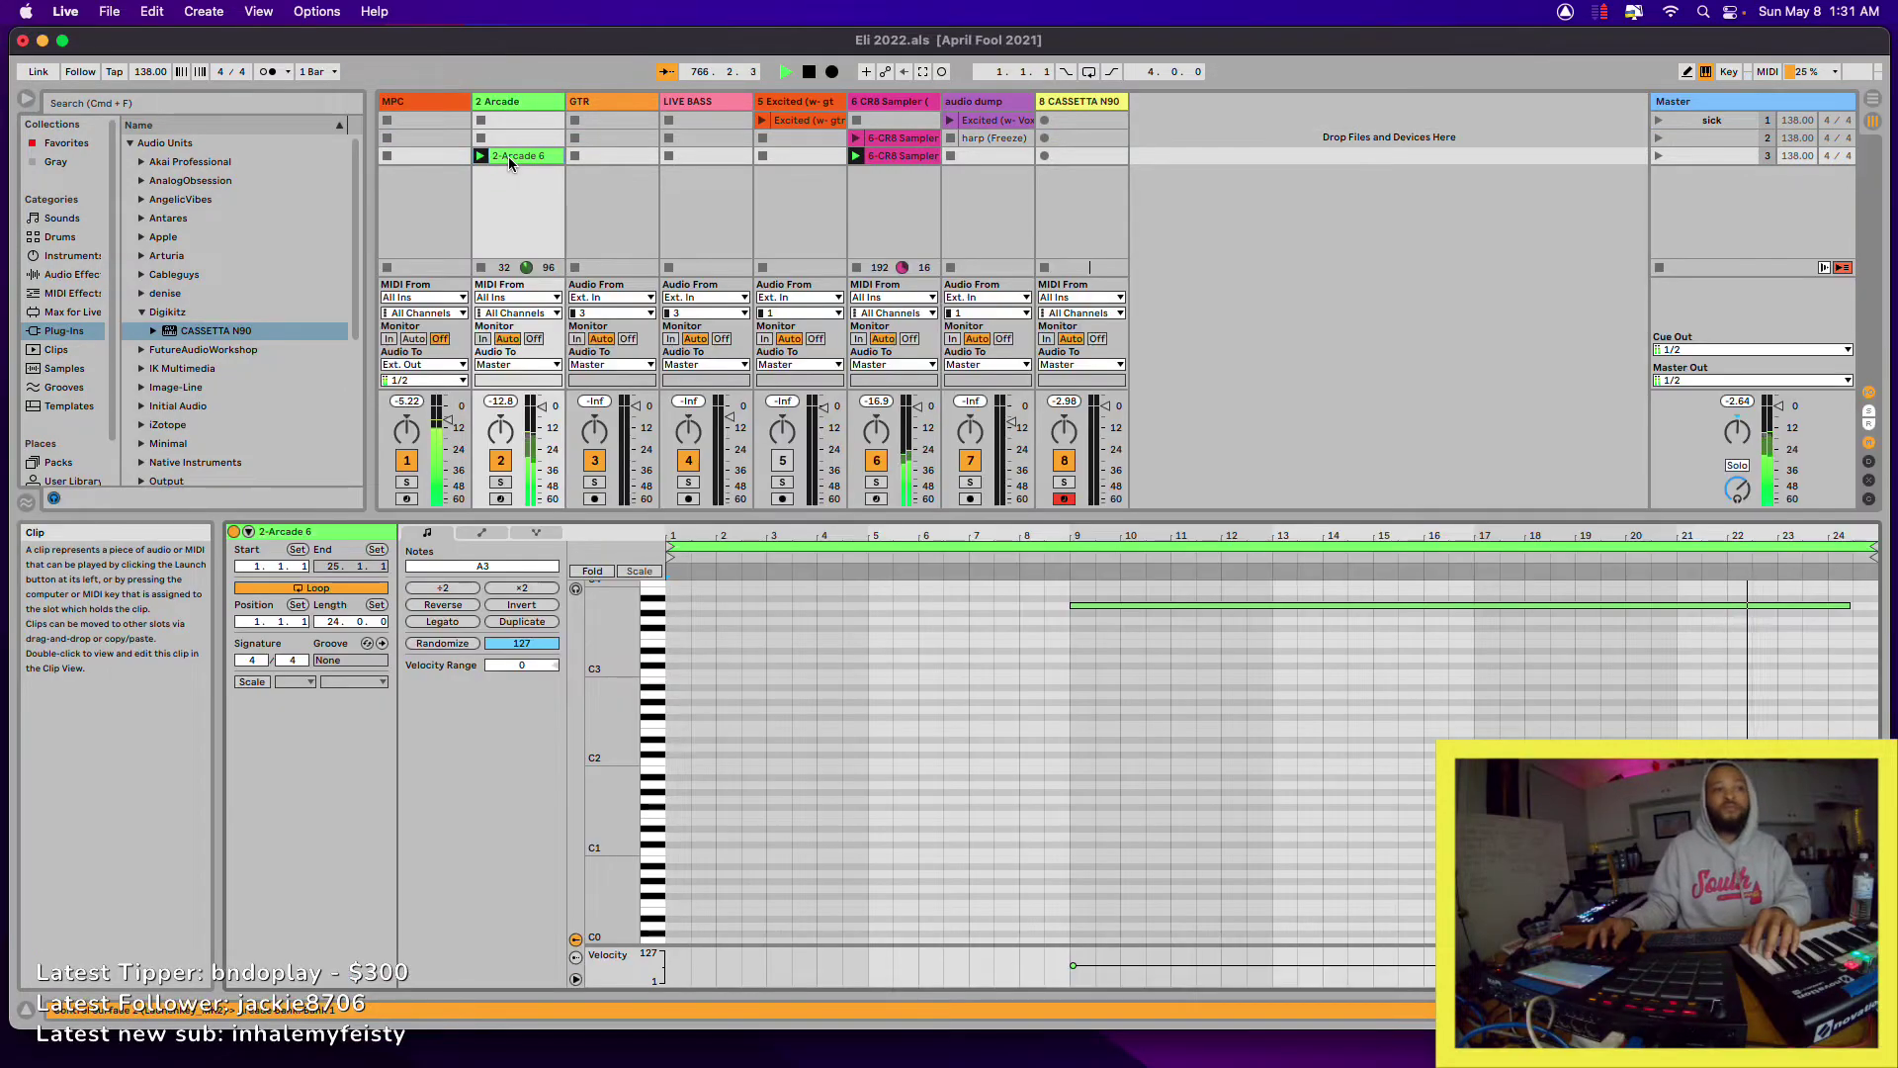
left_click(481, 268)
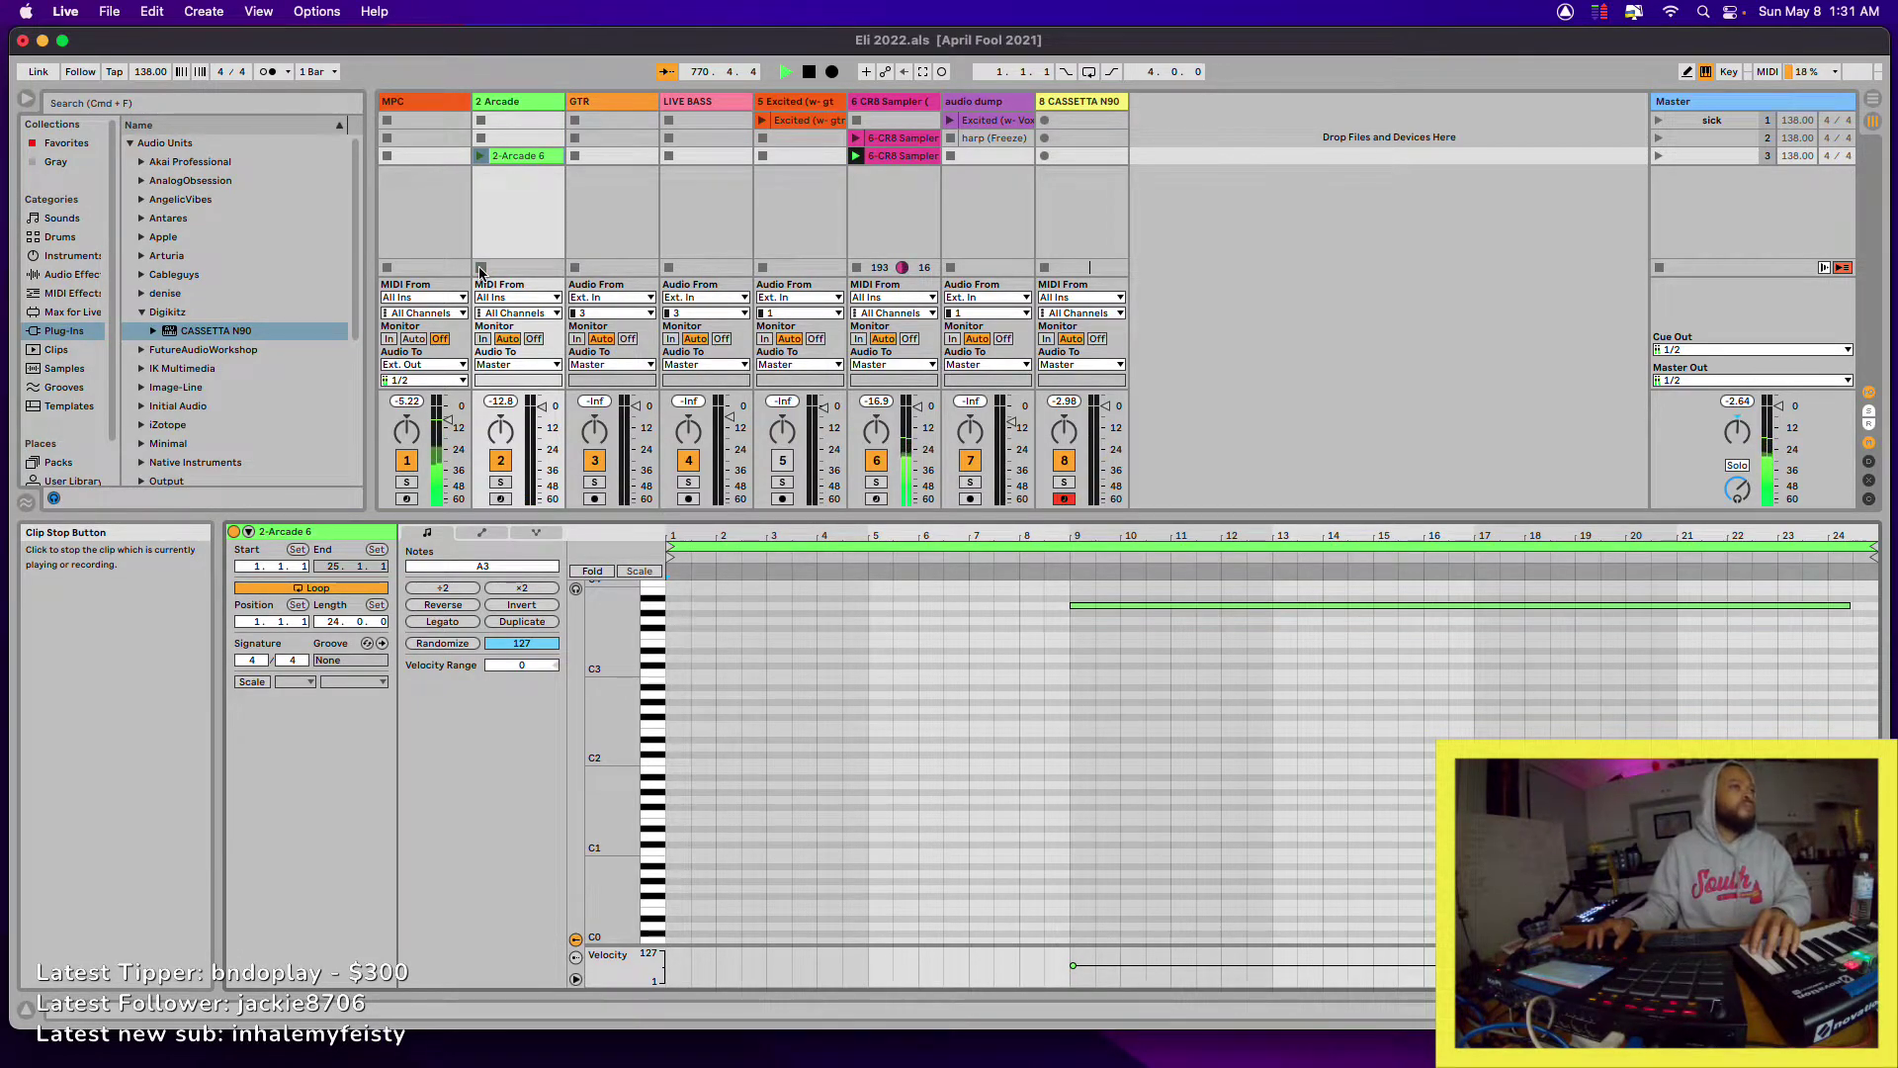
left_click(1871, 1009)
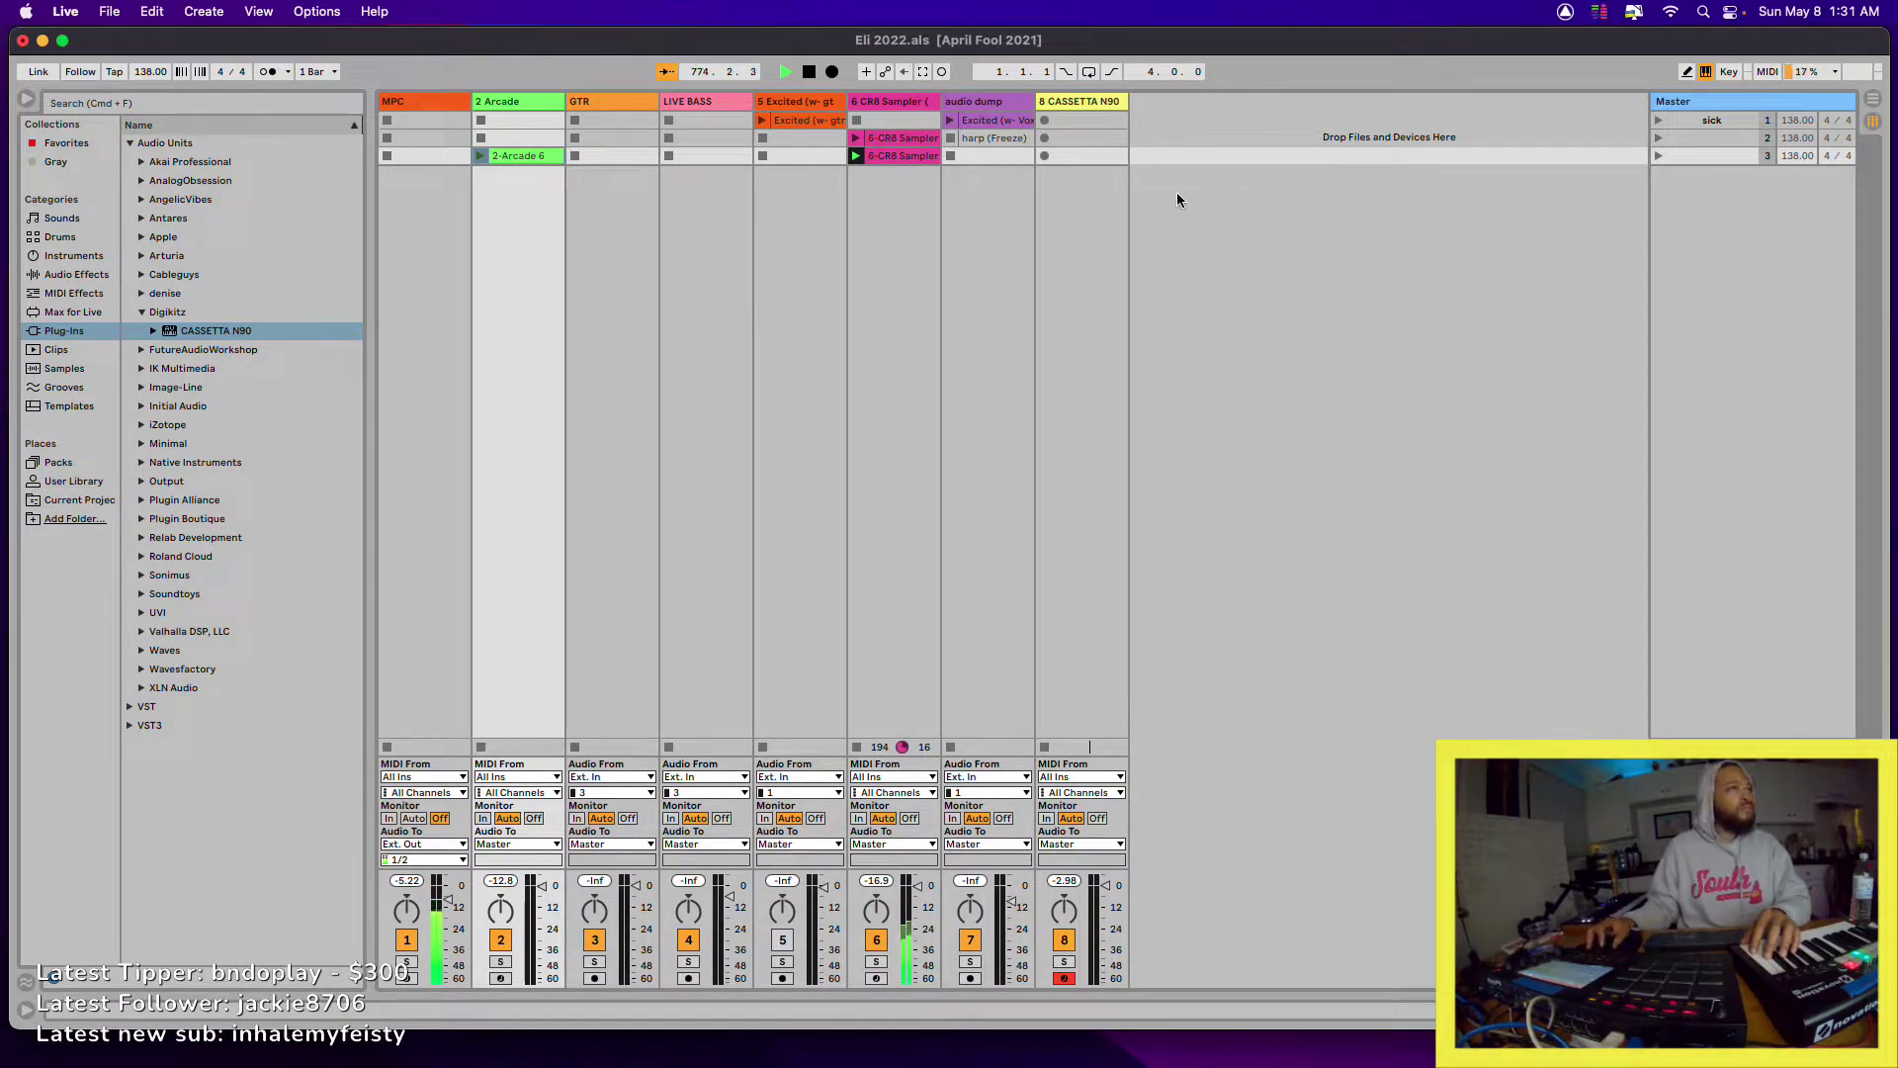
- Open the MPC plug-in window from the MPC track's device view and move it off the main screen
left_click(1086, 104)
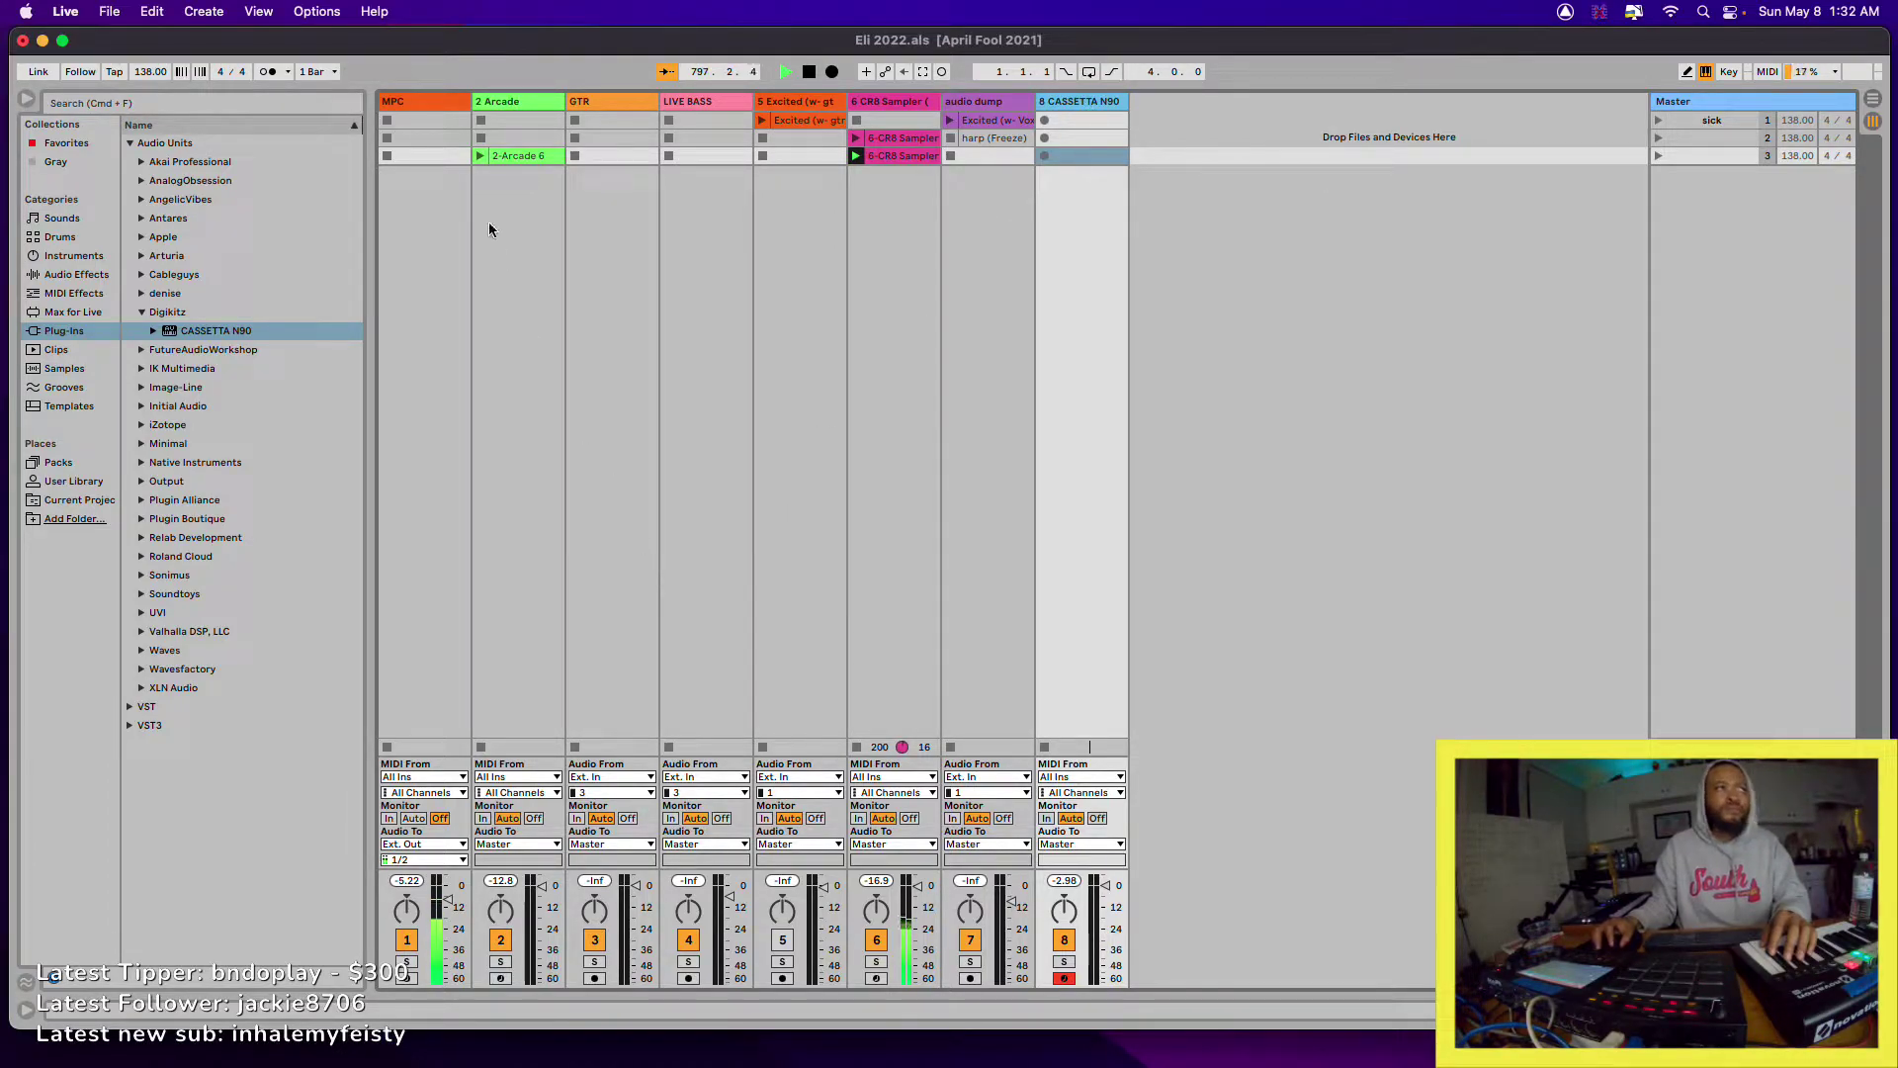
left_click(438, 105)
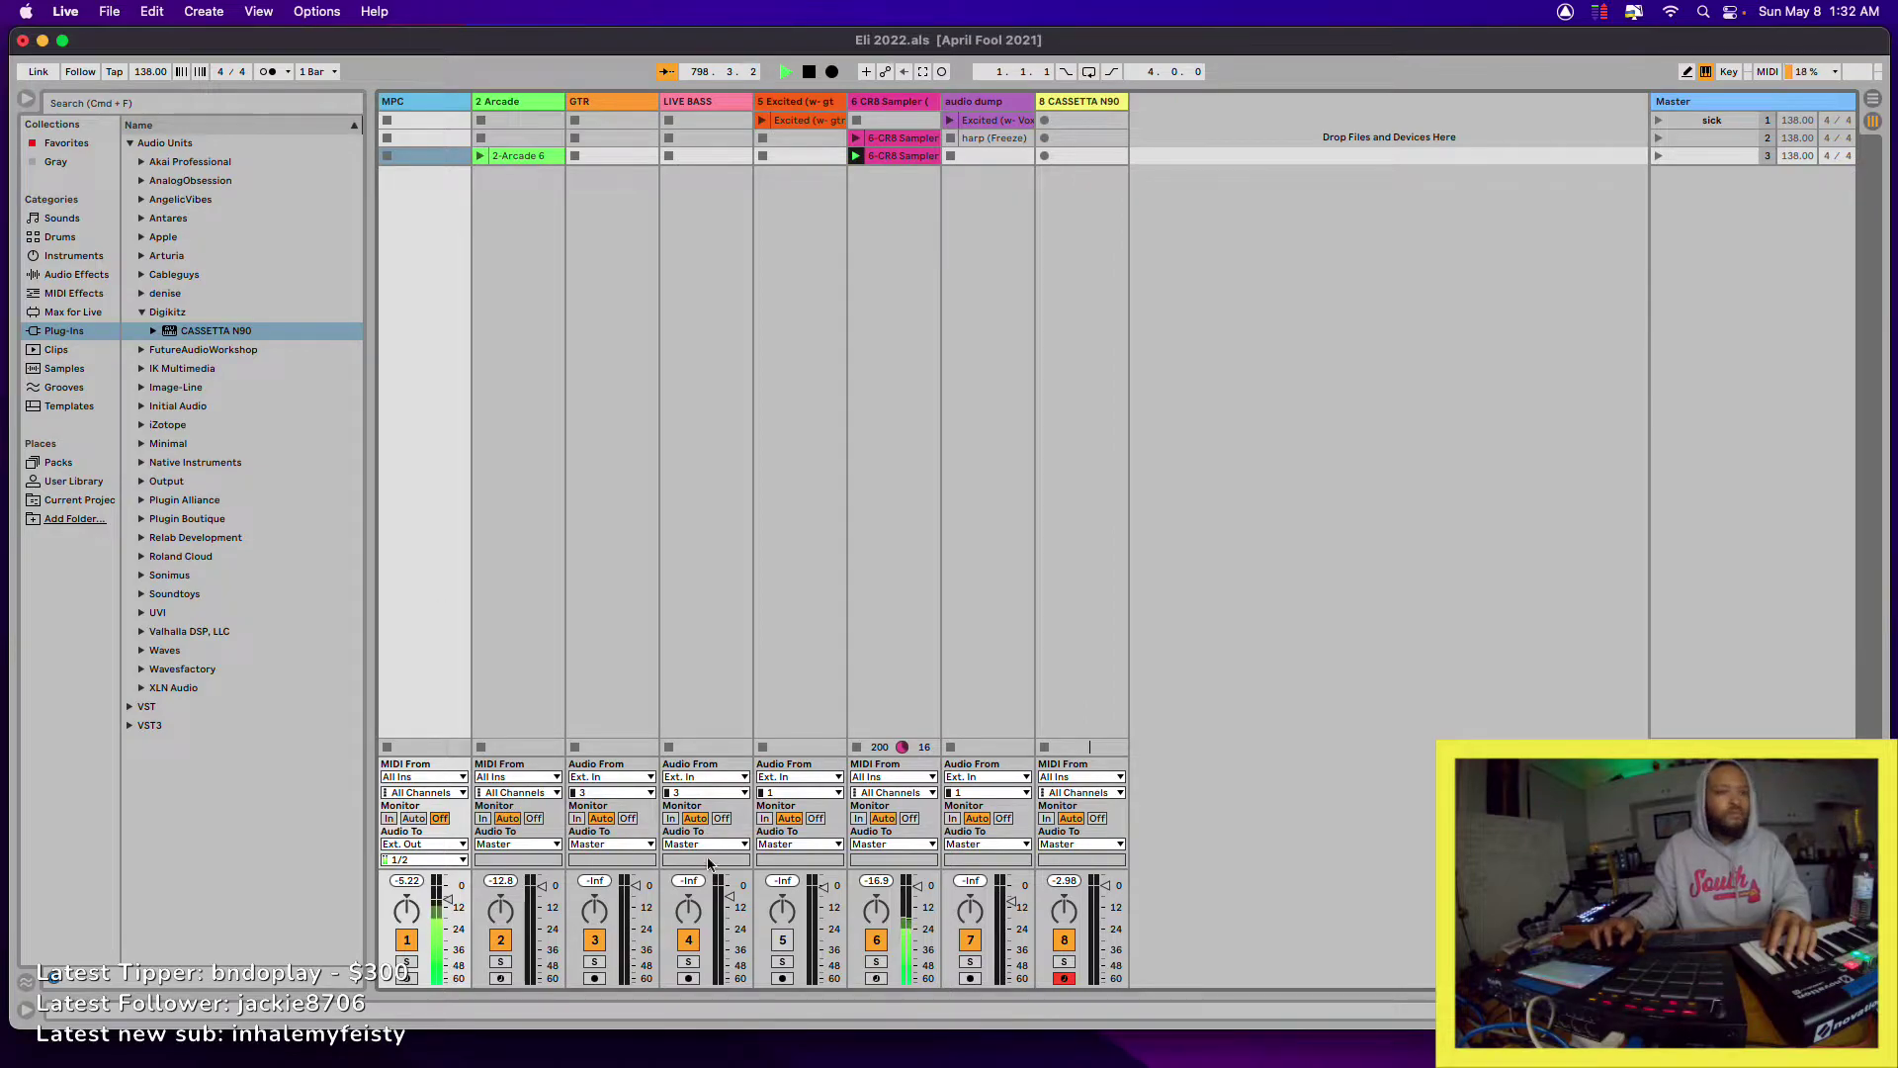
left_click(1812, 1010)
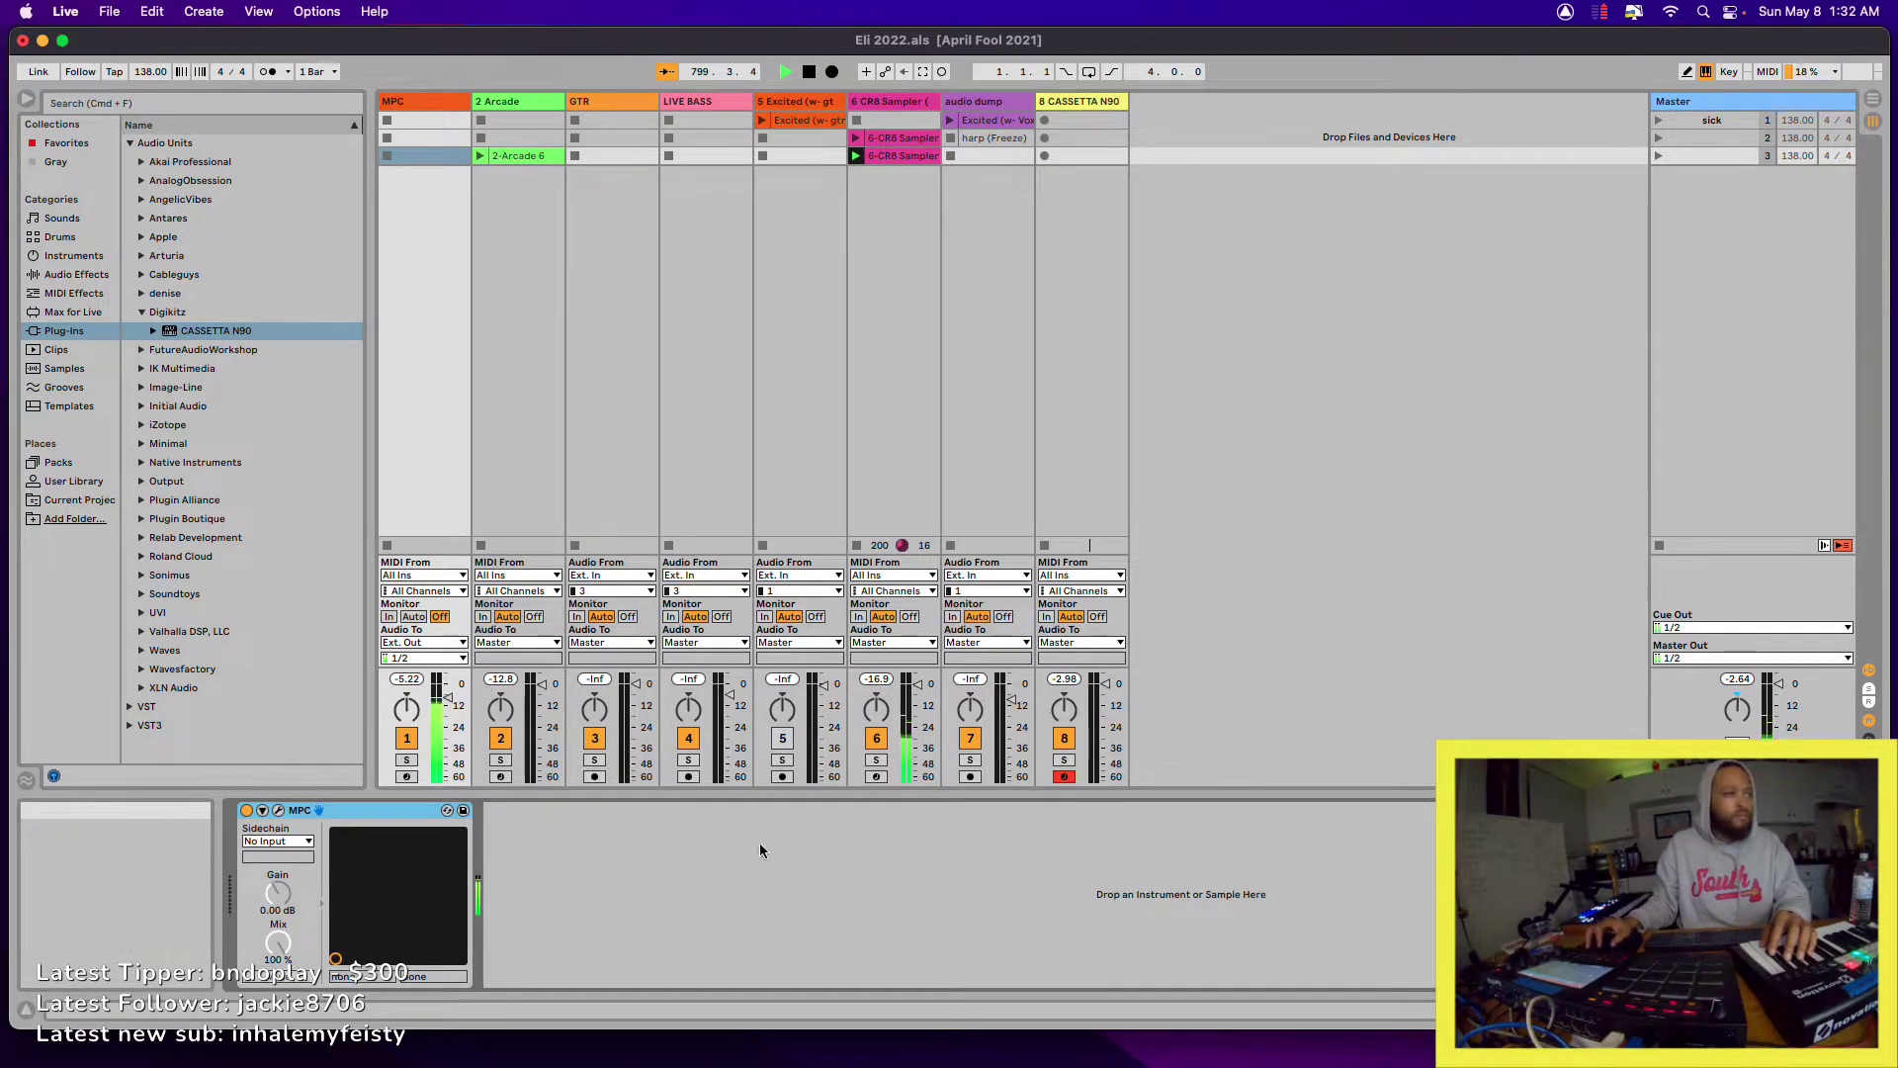
left_click(275, 812)
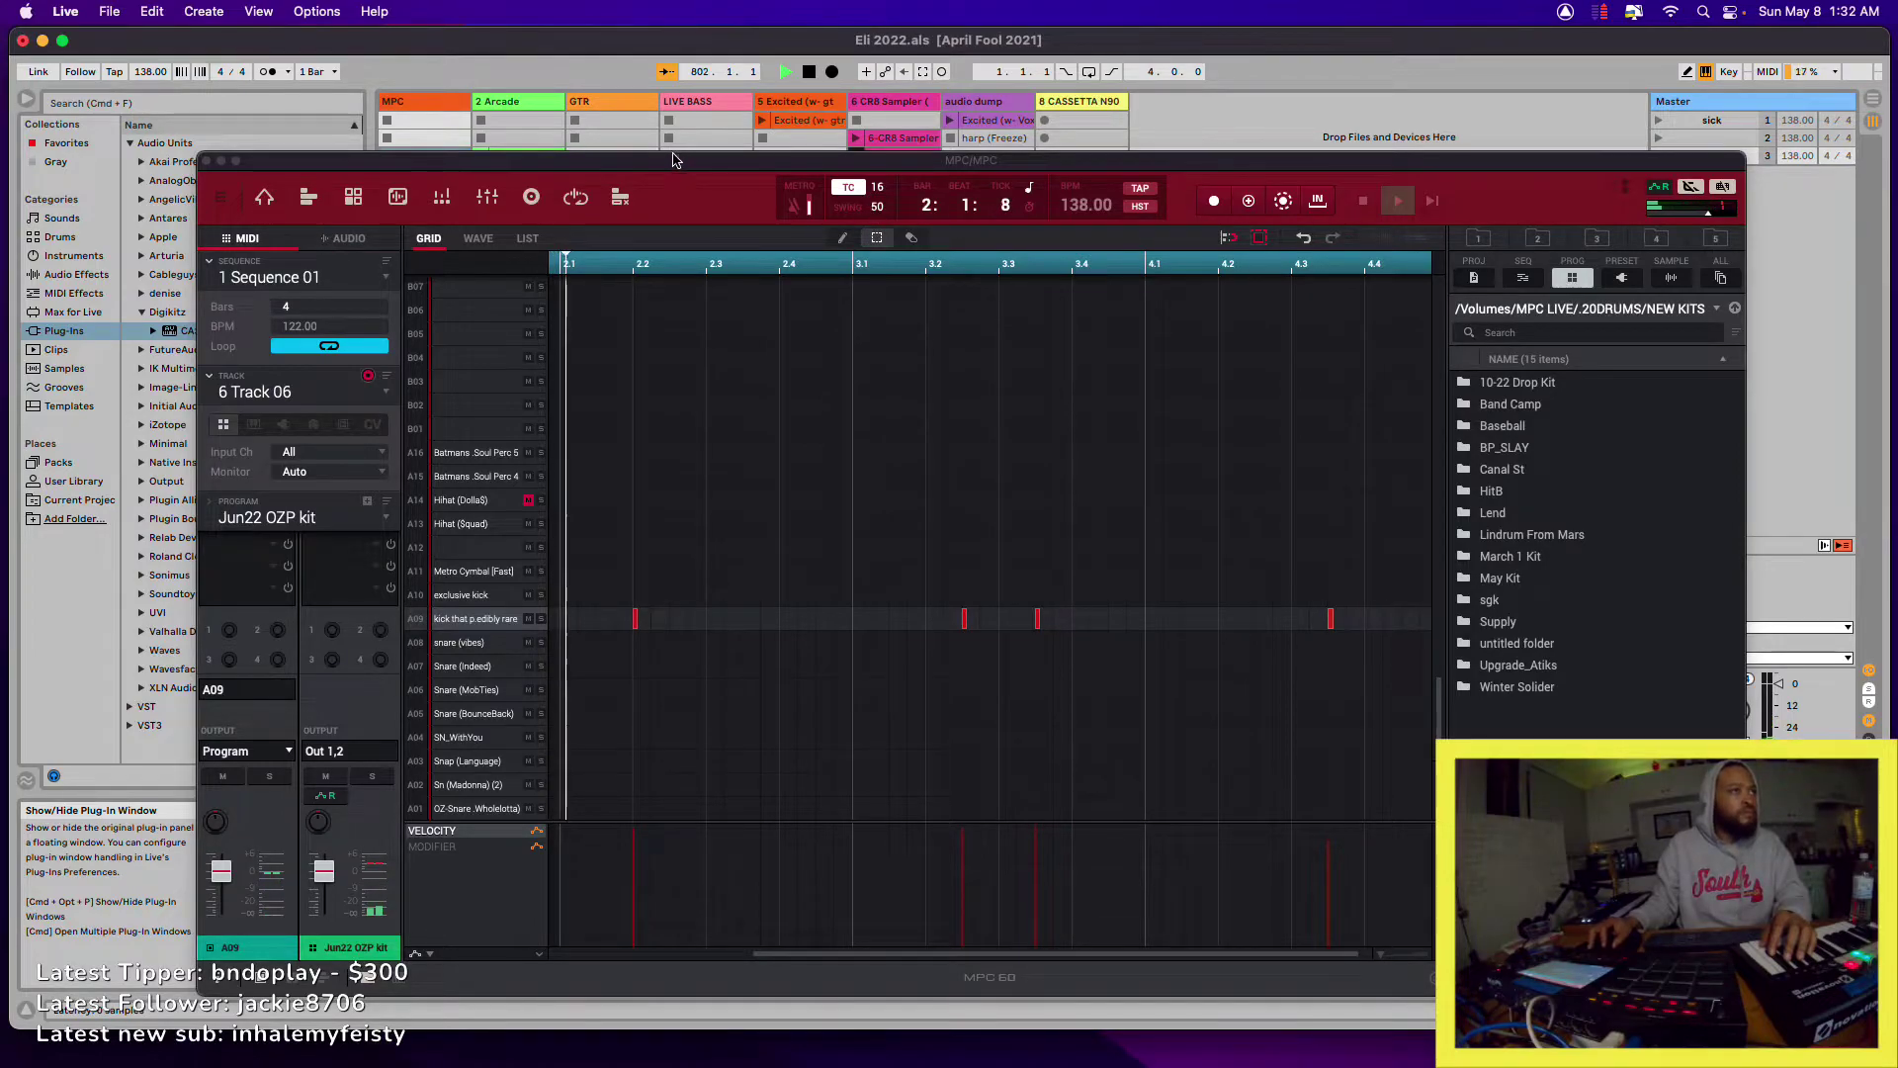
left_click_drag(675, 160, 1897, 163)
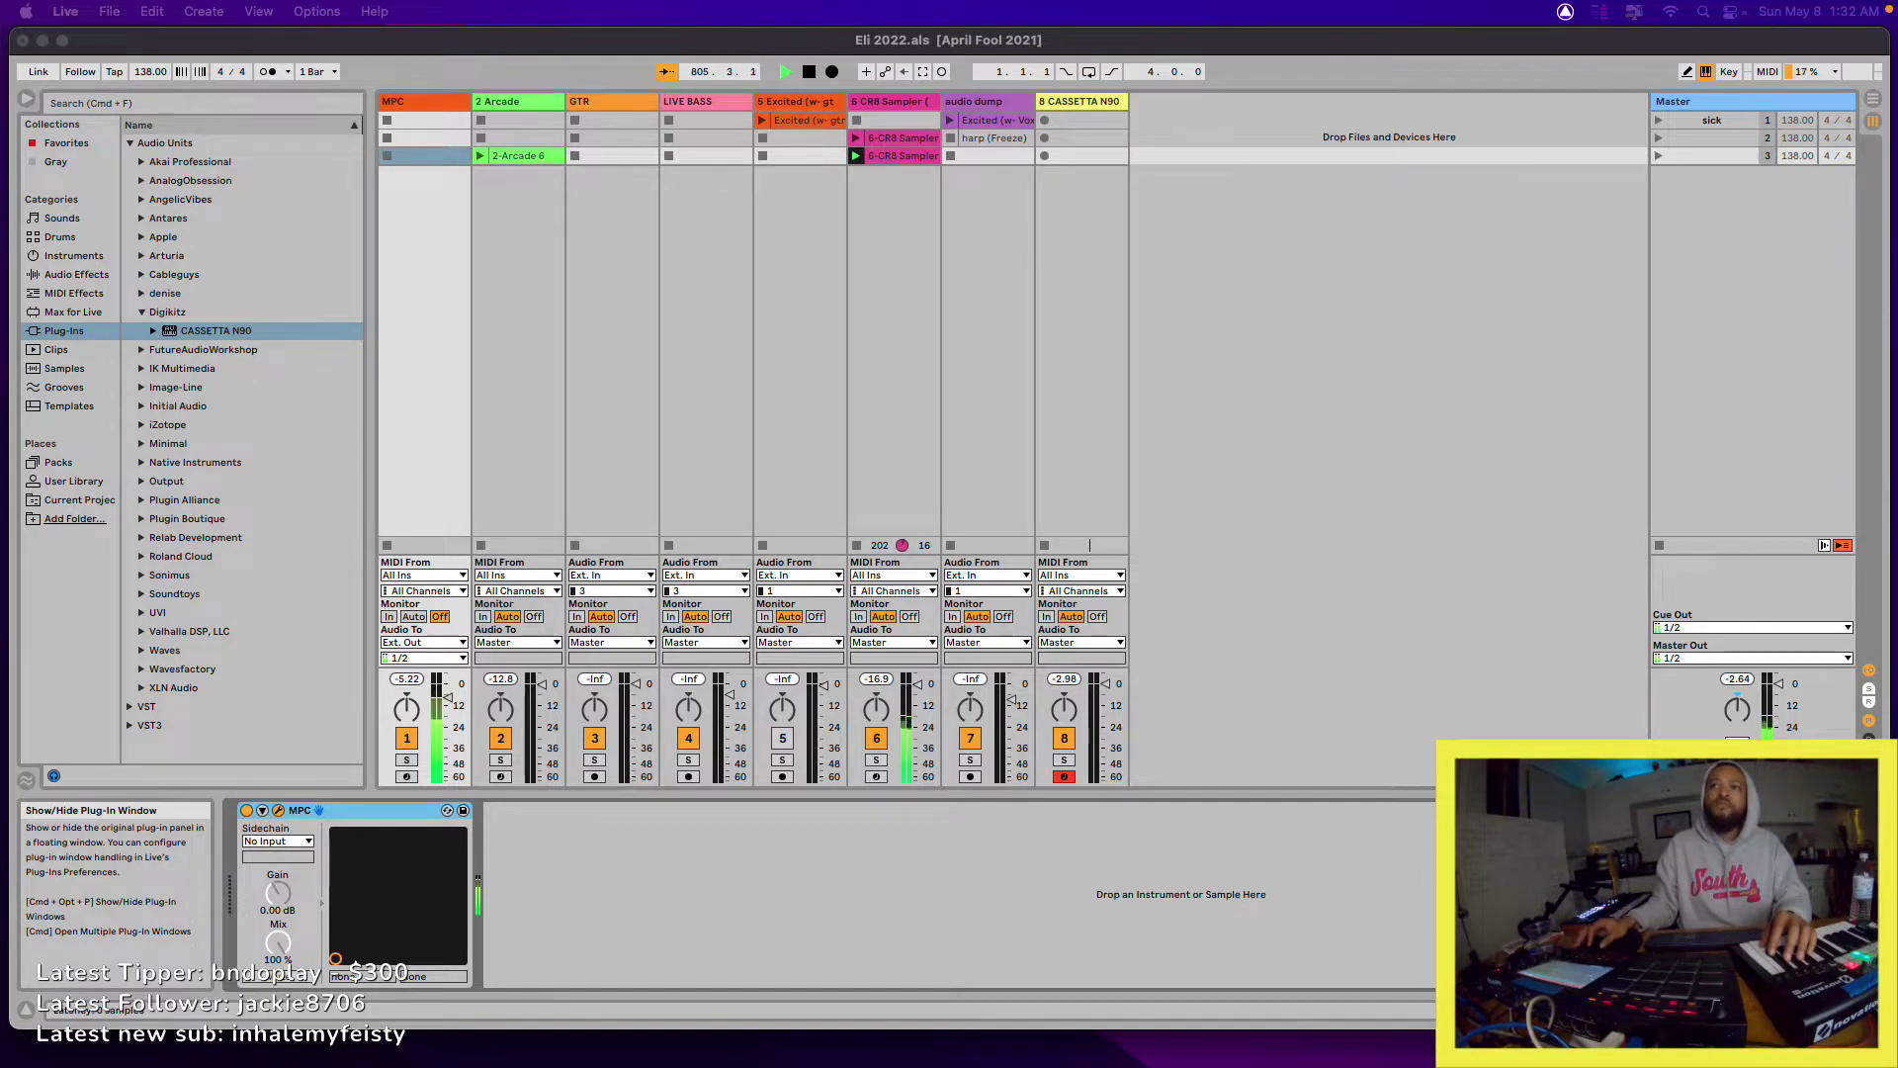
left_click(1222, 358)
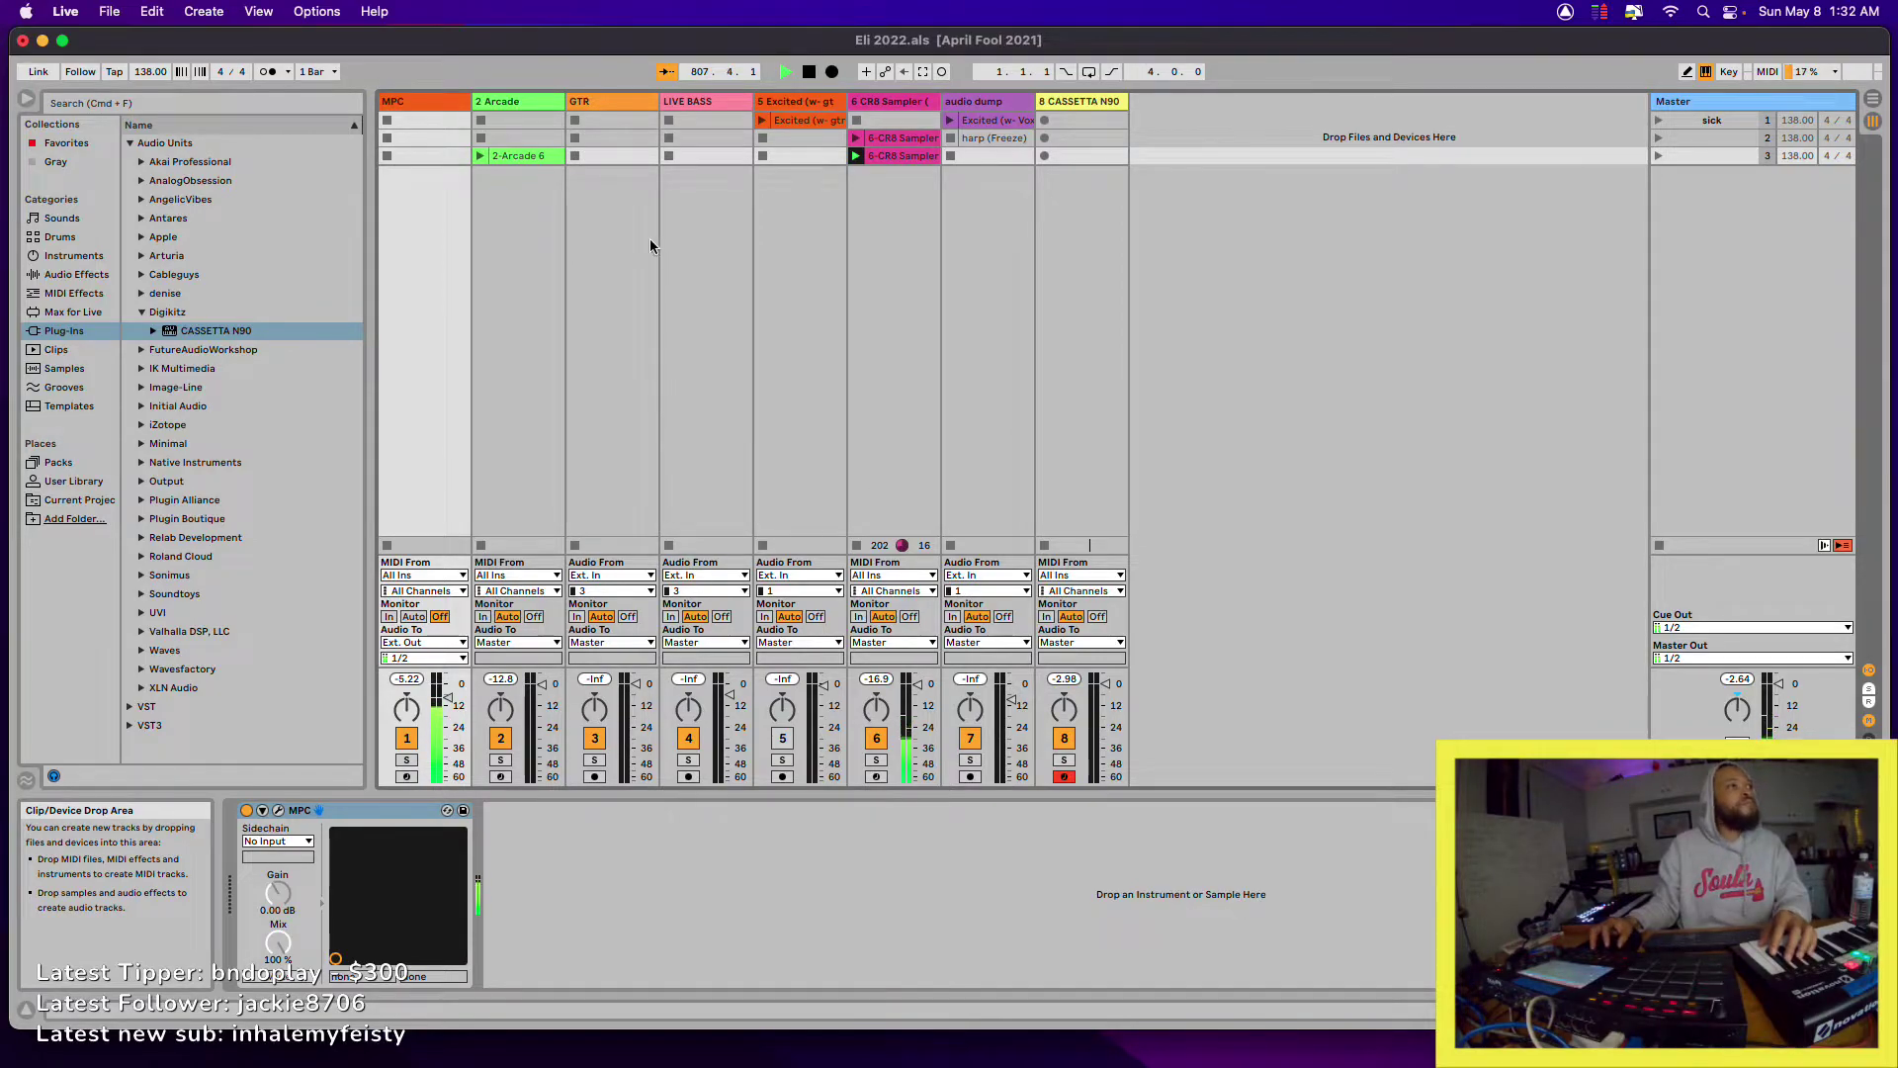
- Launch the 2-Arcade 6 clip, show its notes, and route the Arcade track's audio output to audio dump
left_click(481, 158)
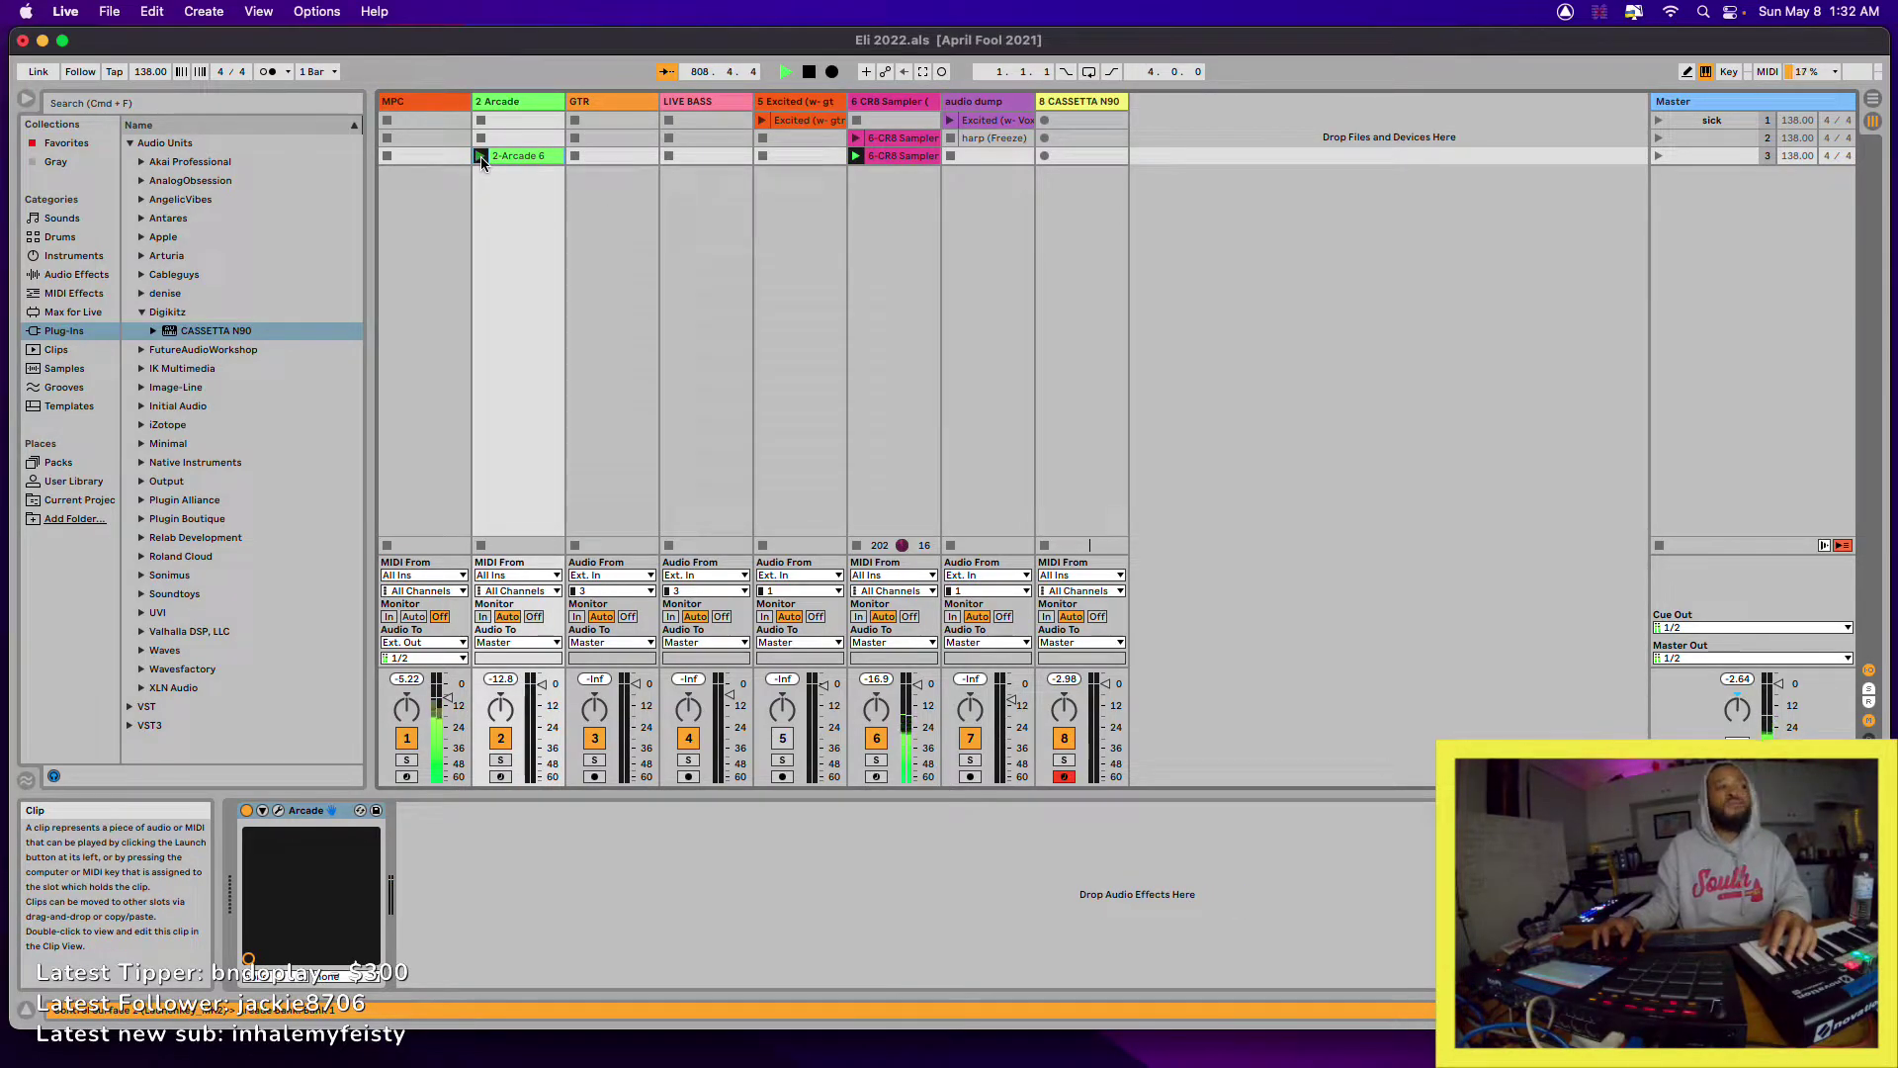
double_click(511, 157)
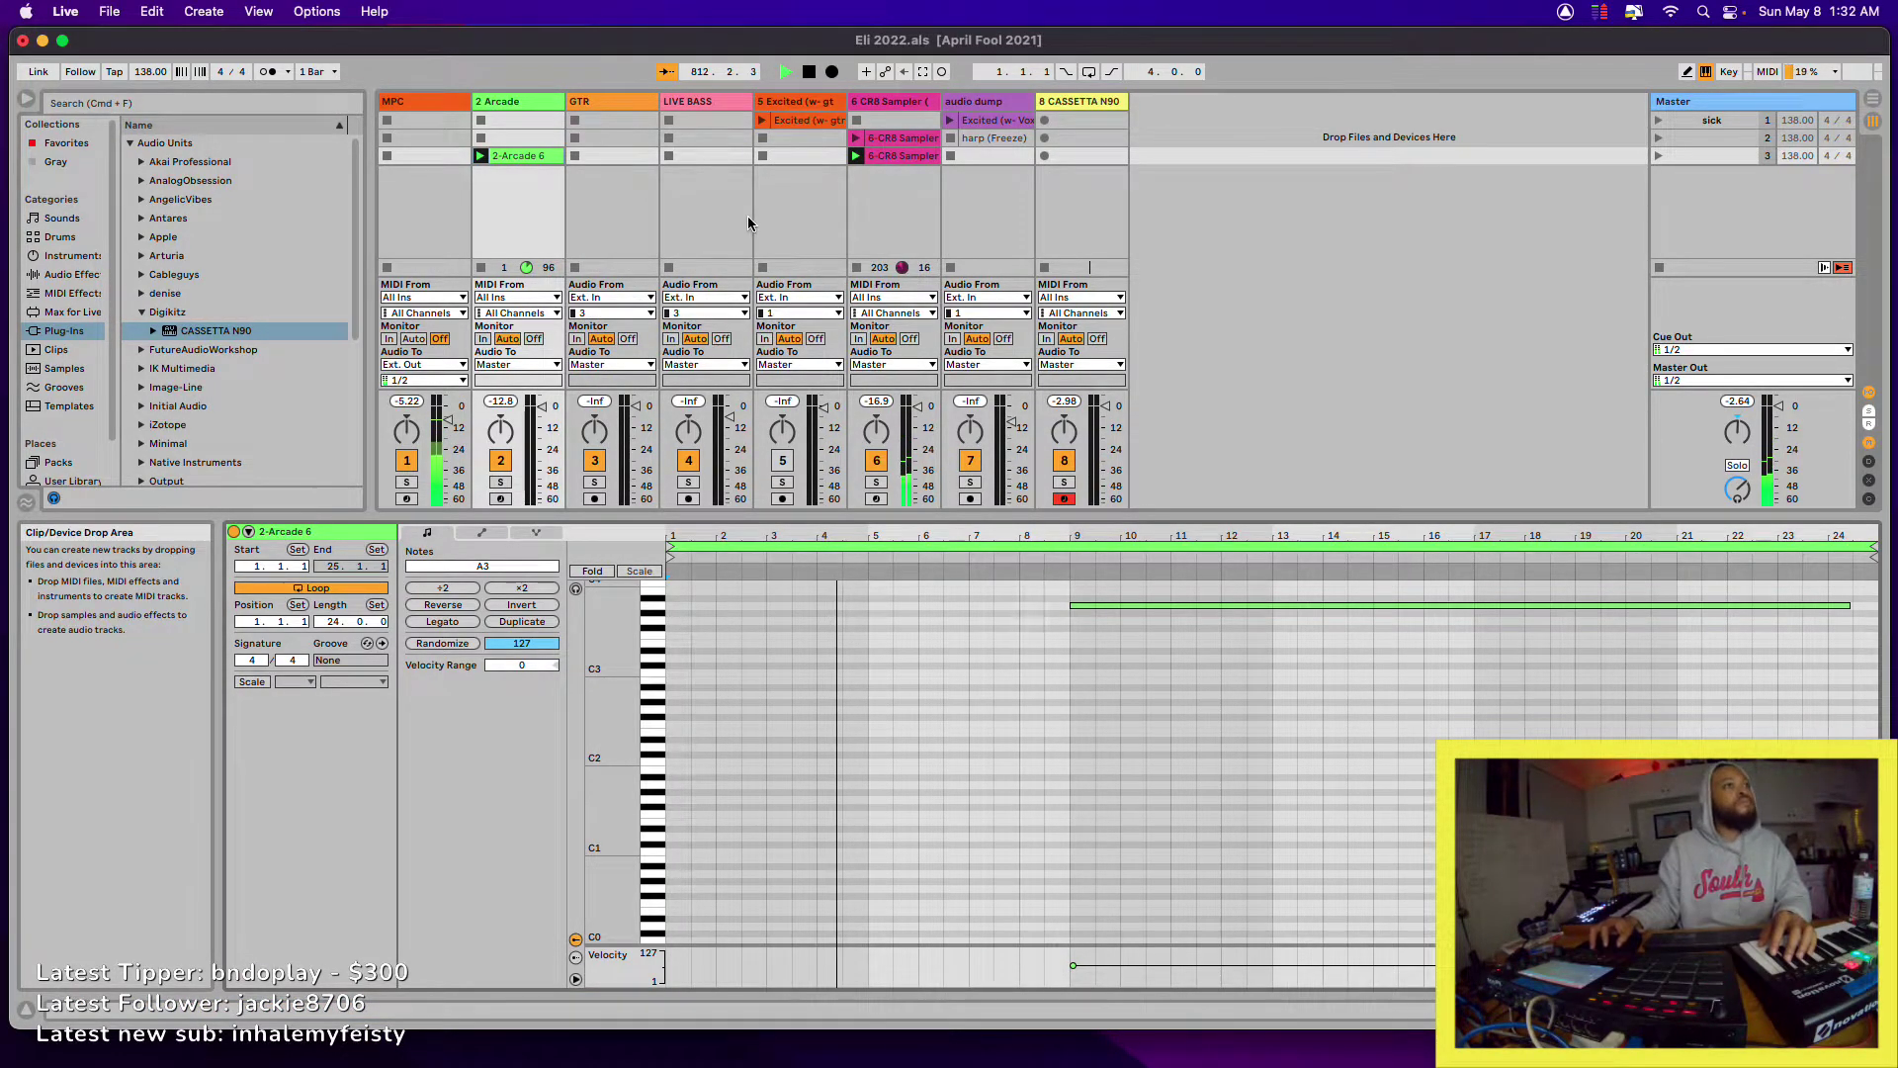
left_click(555, 365)
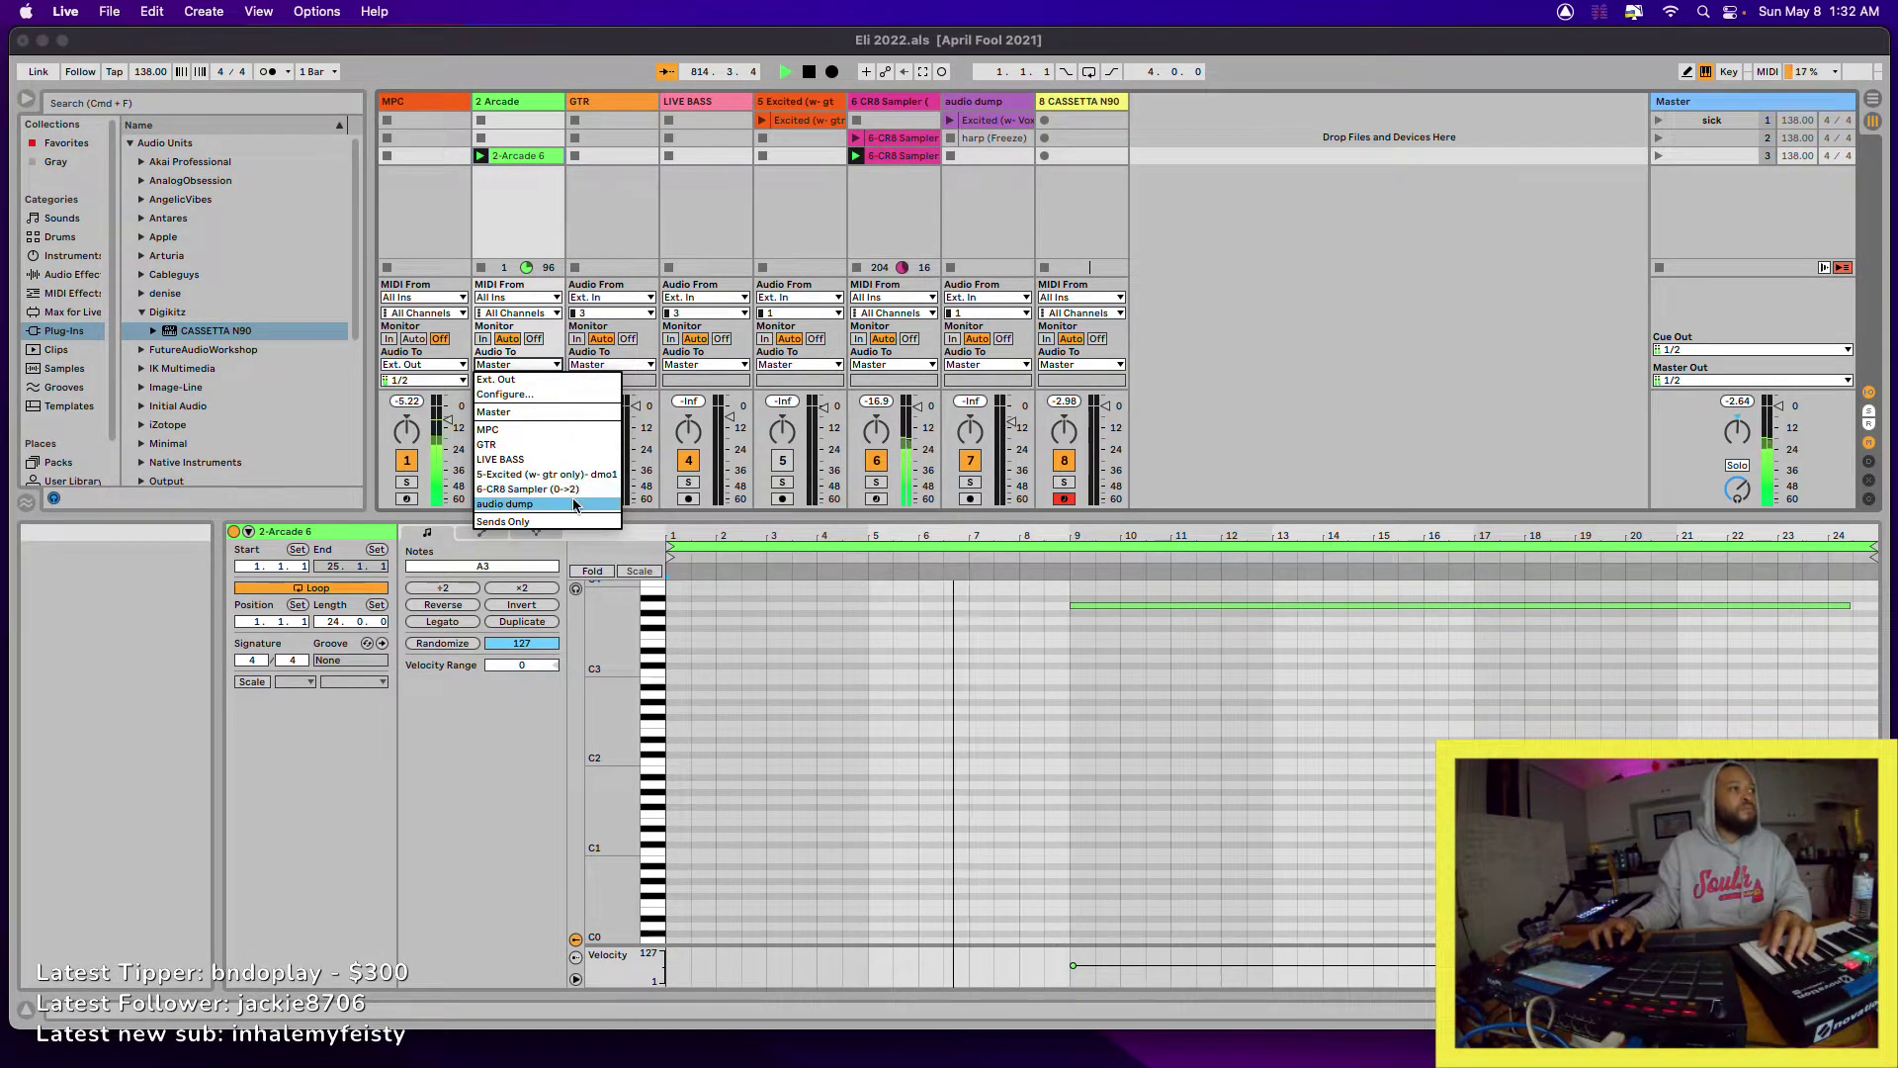
left_click(524, 504)
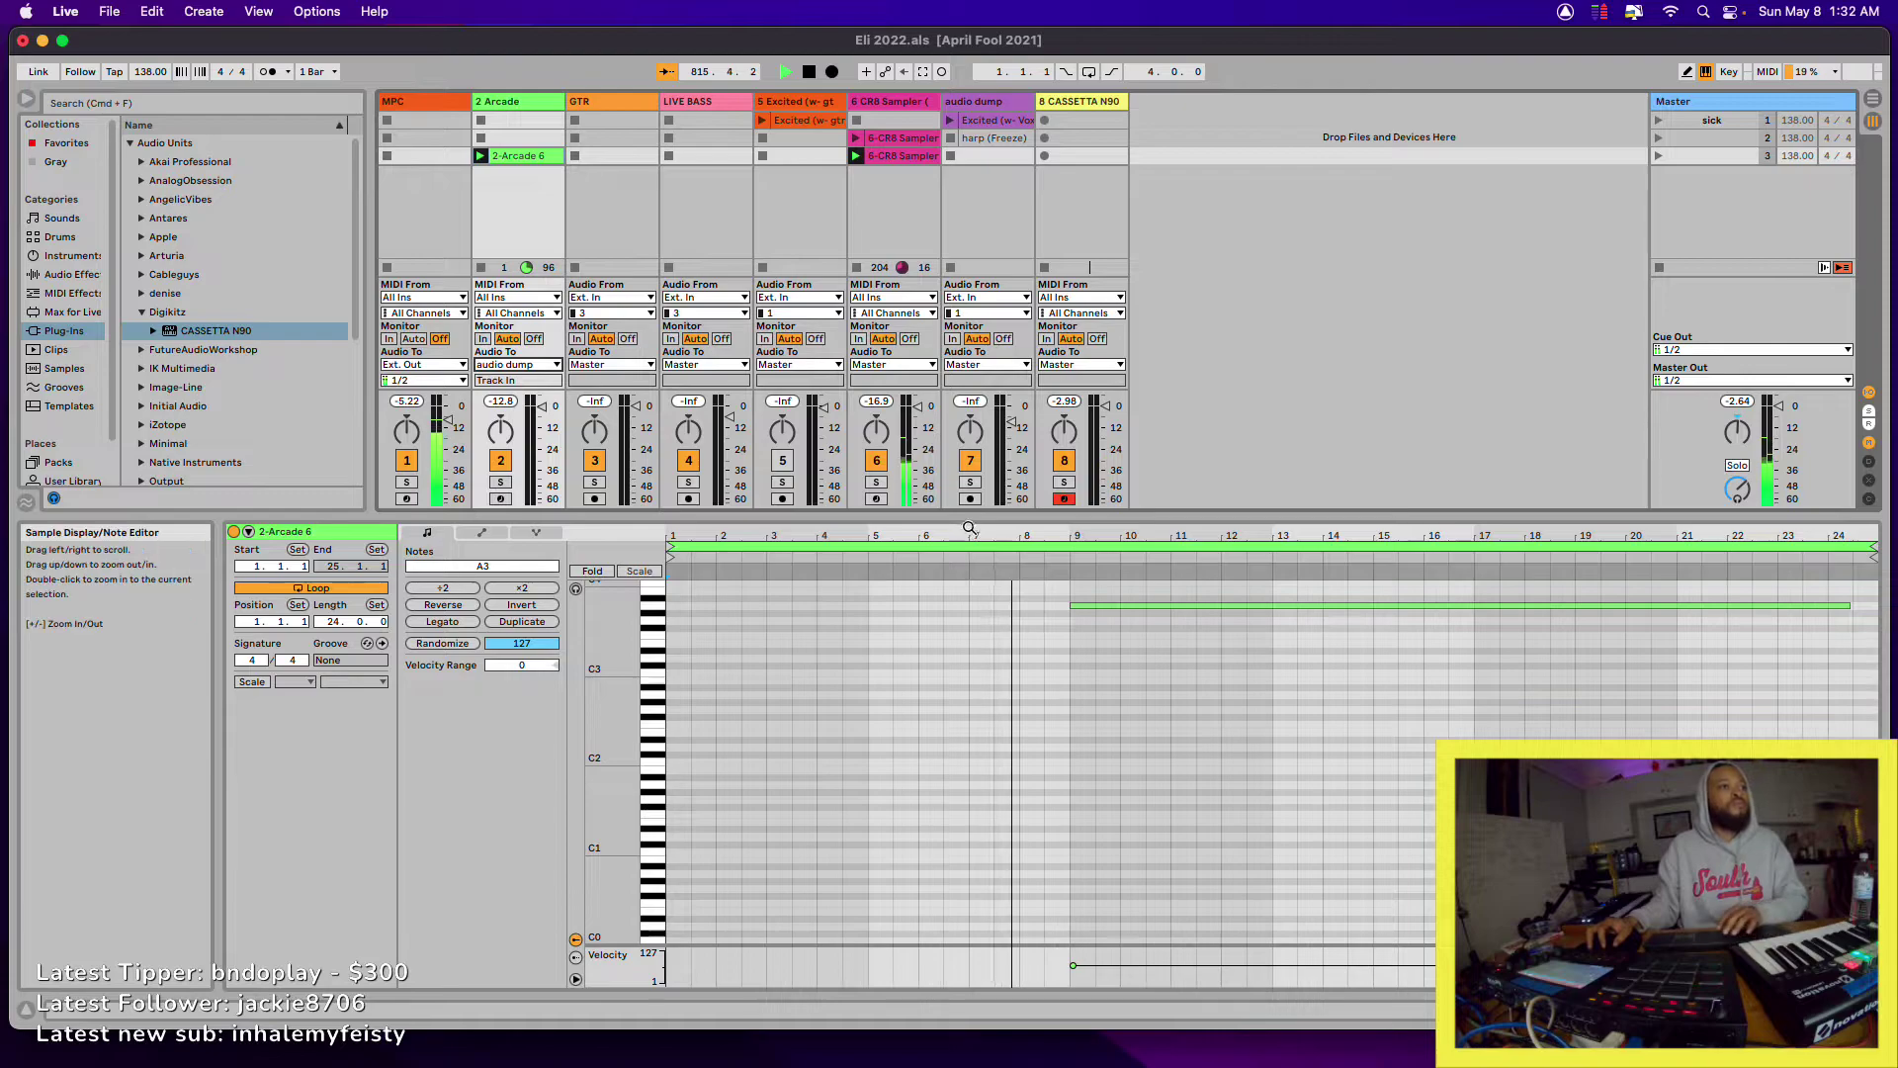
- Stop playback, arm the audio dump track, launch scene 3 and record the Arcade part into the track's third slot
key("space")
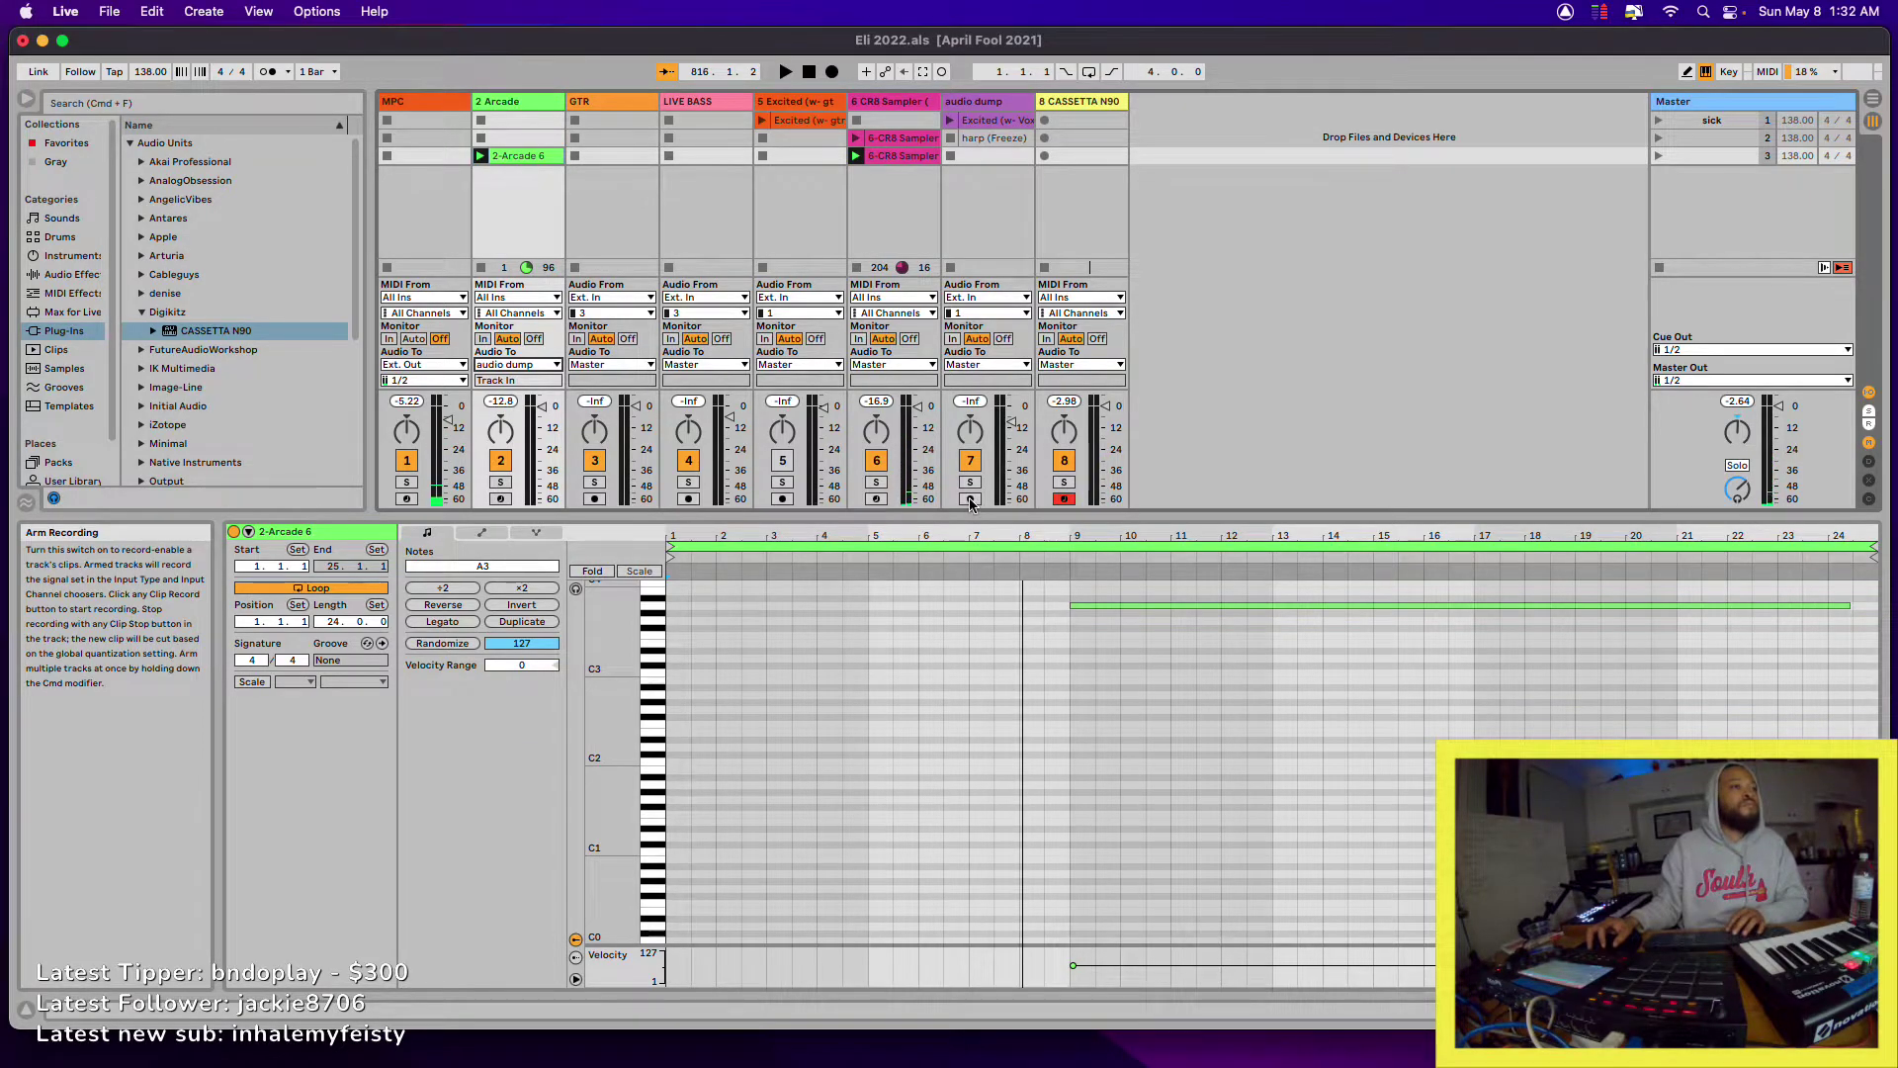
left_click(970, 500)
left_click(981, 202)
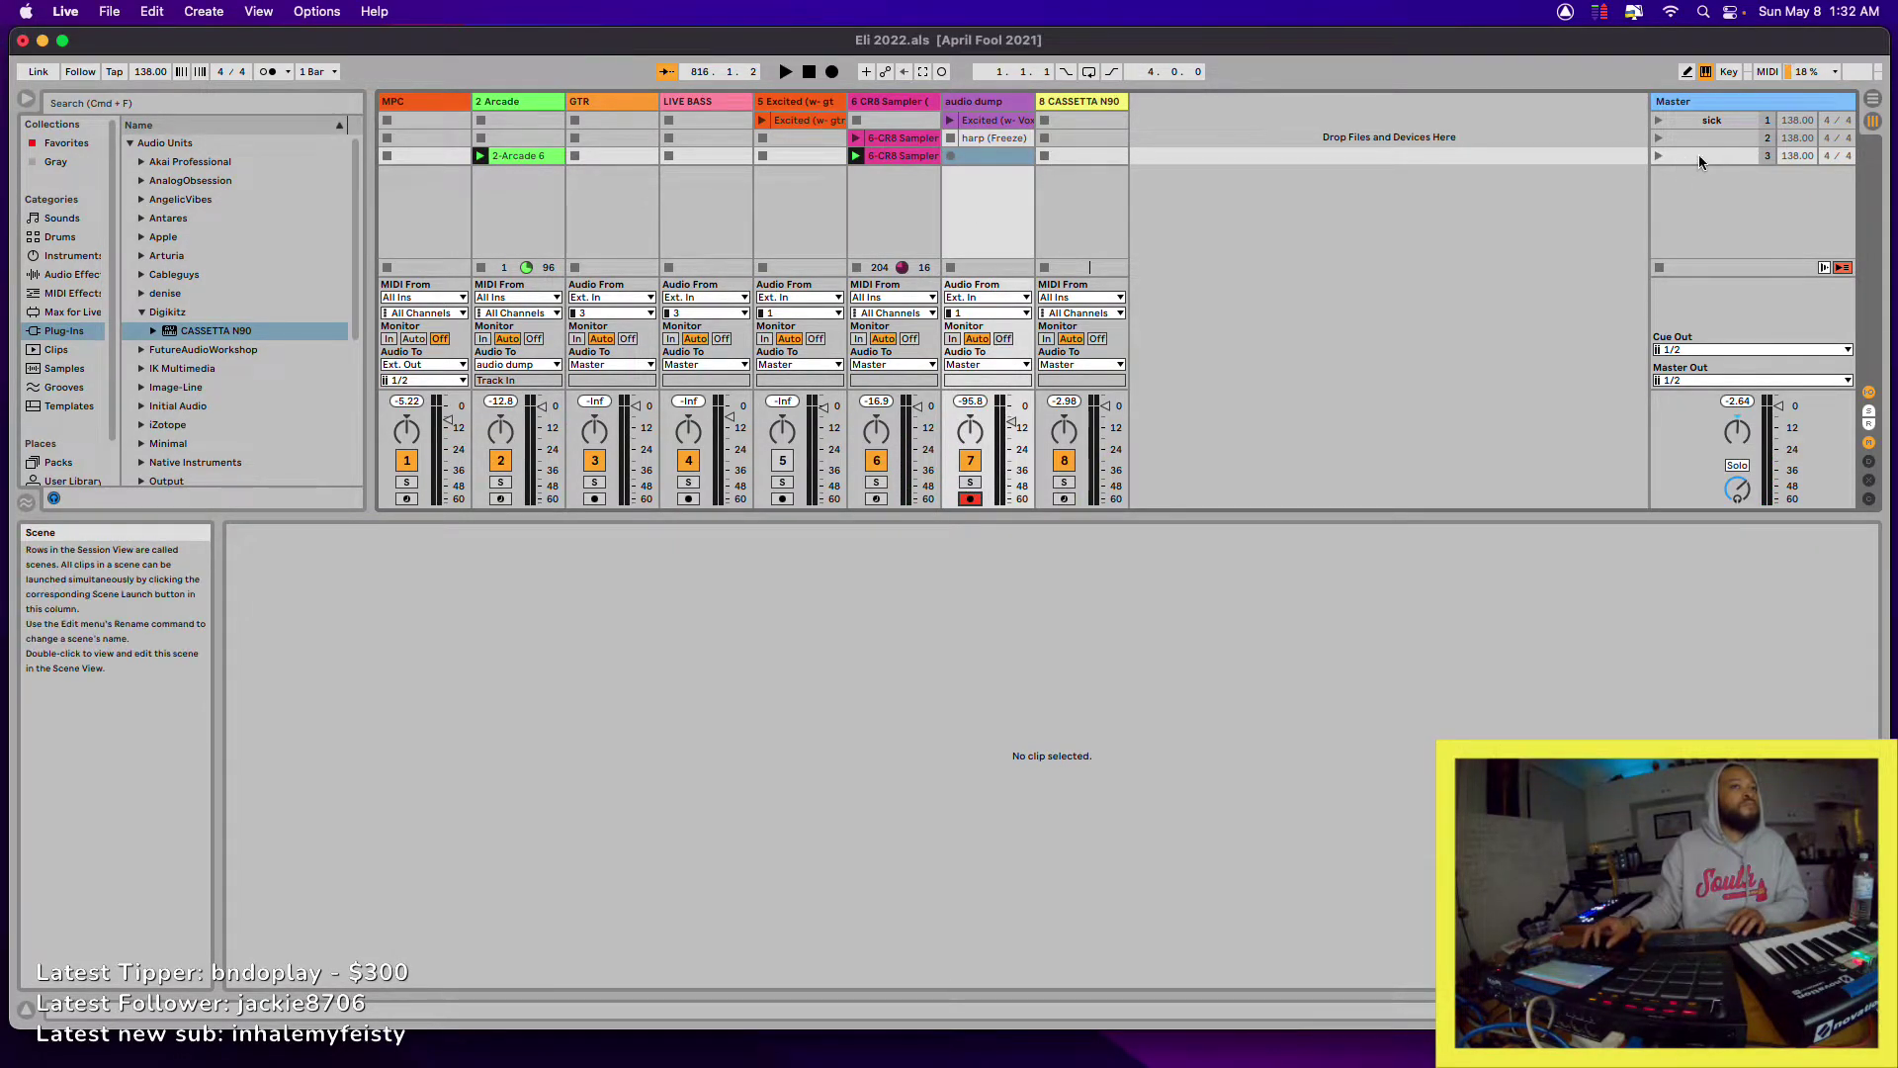
left_click(1655, 154)
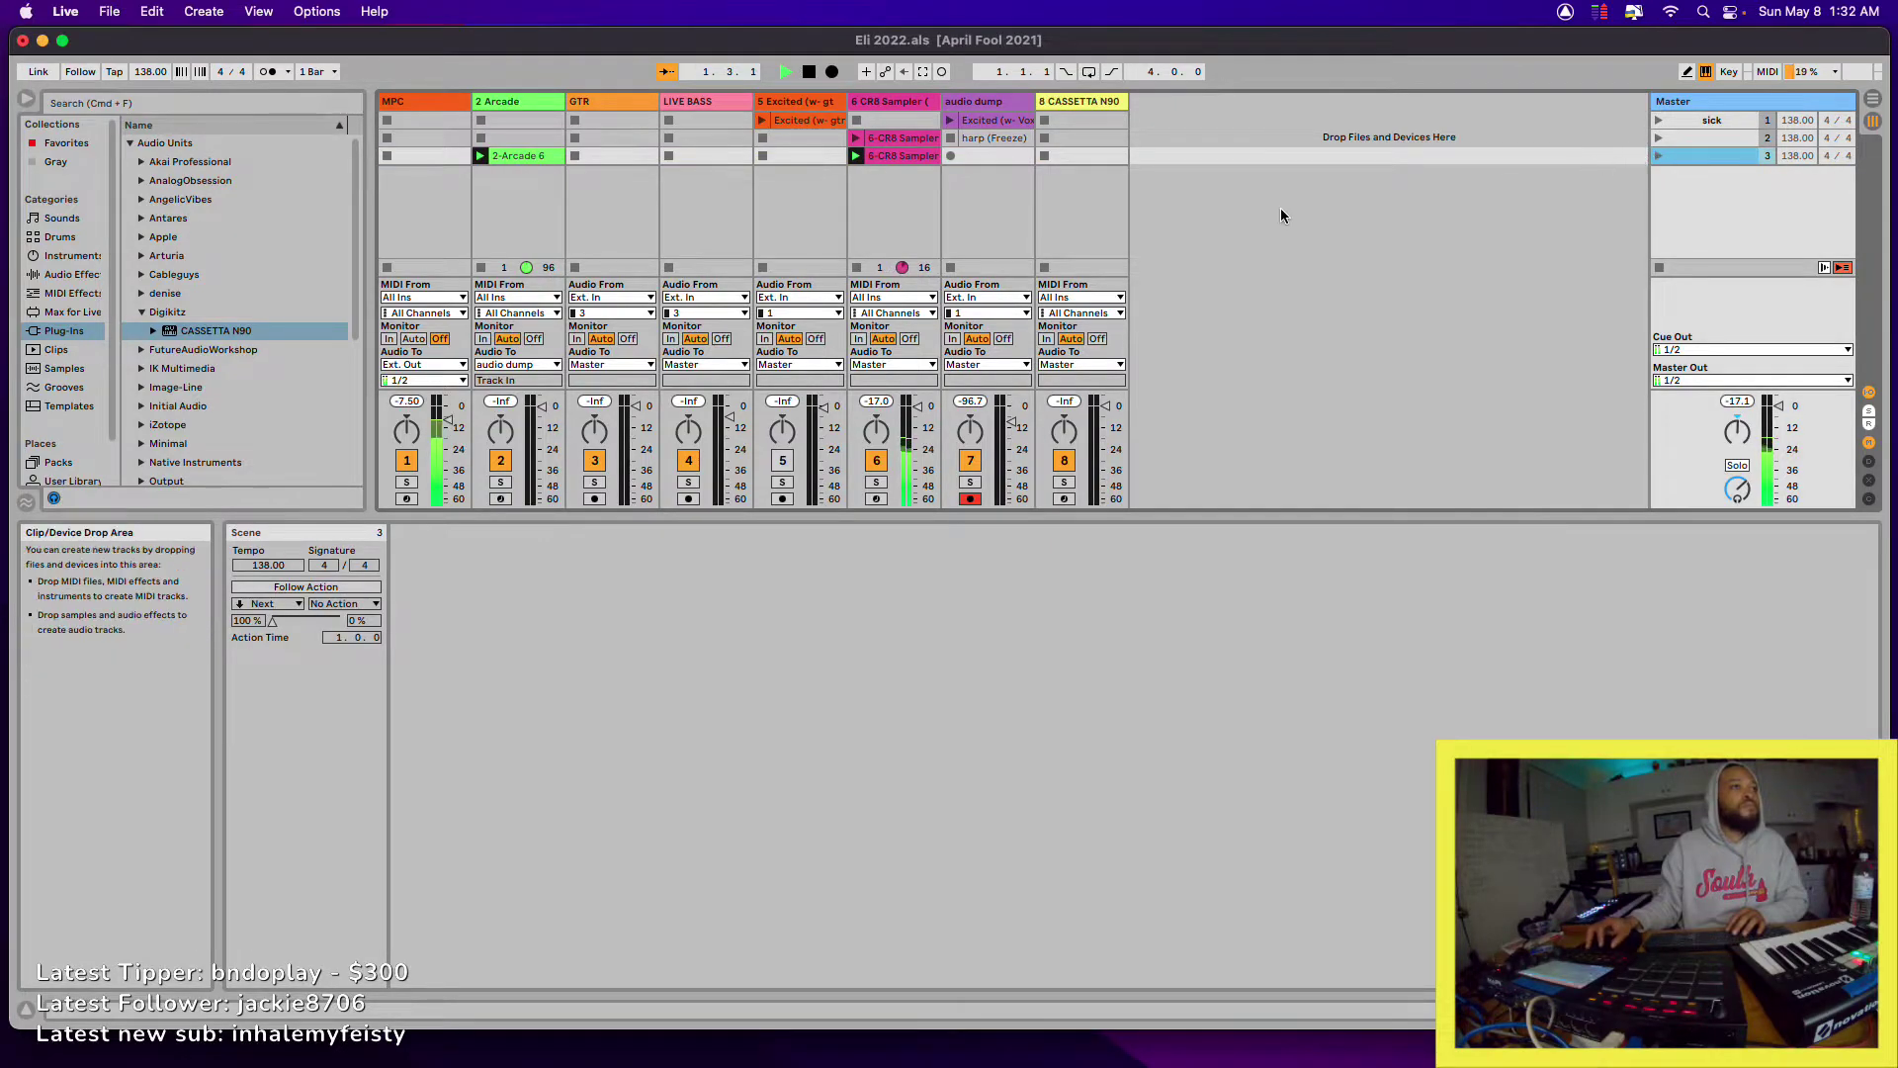
left_click(951, 155)
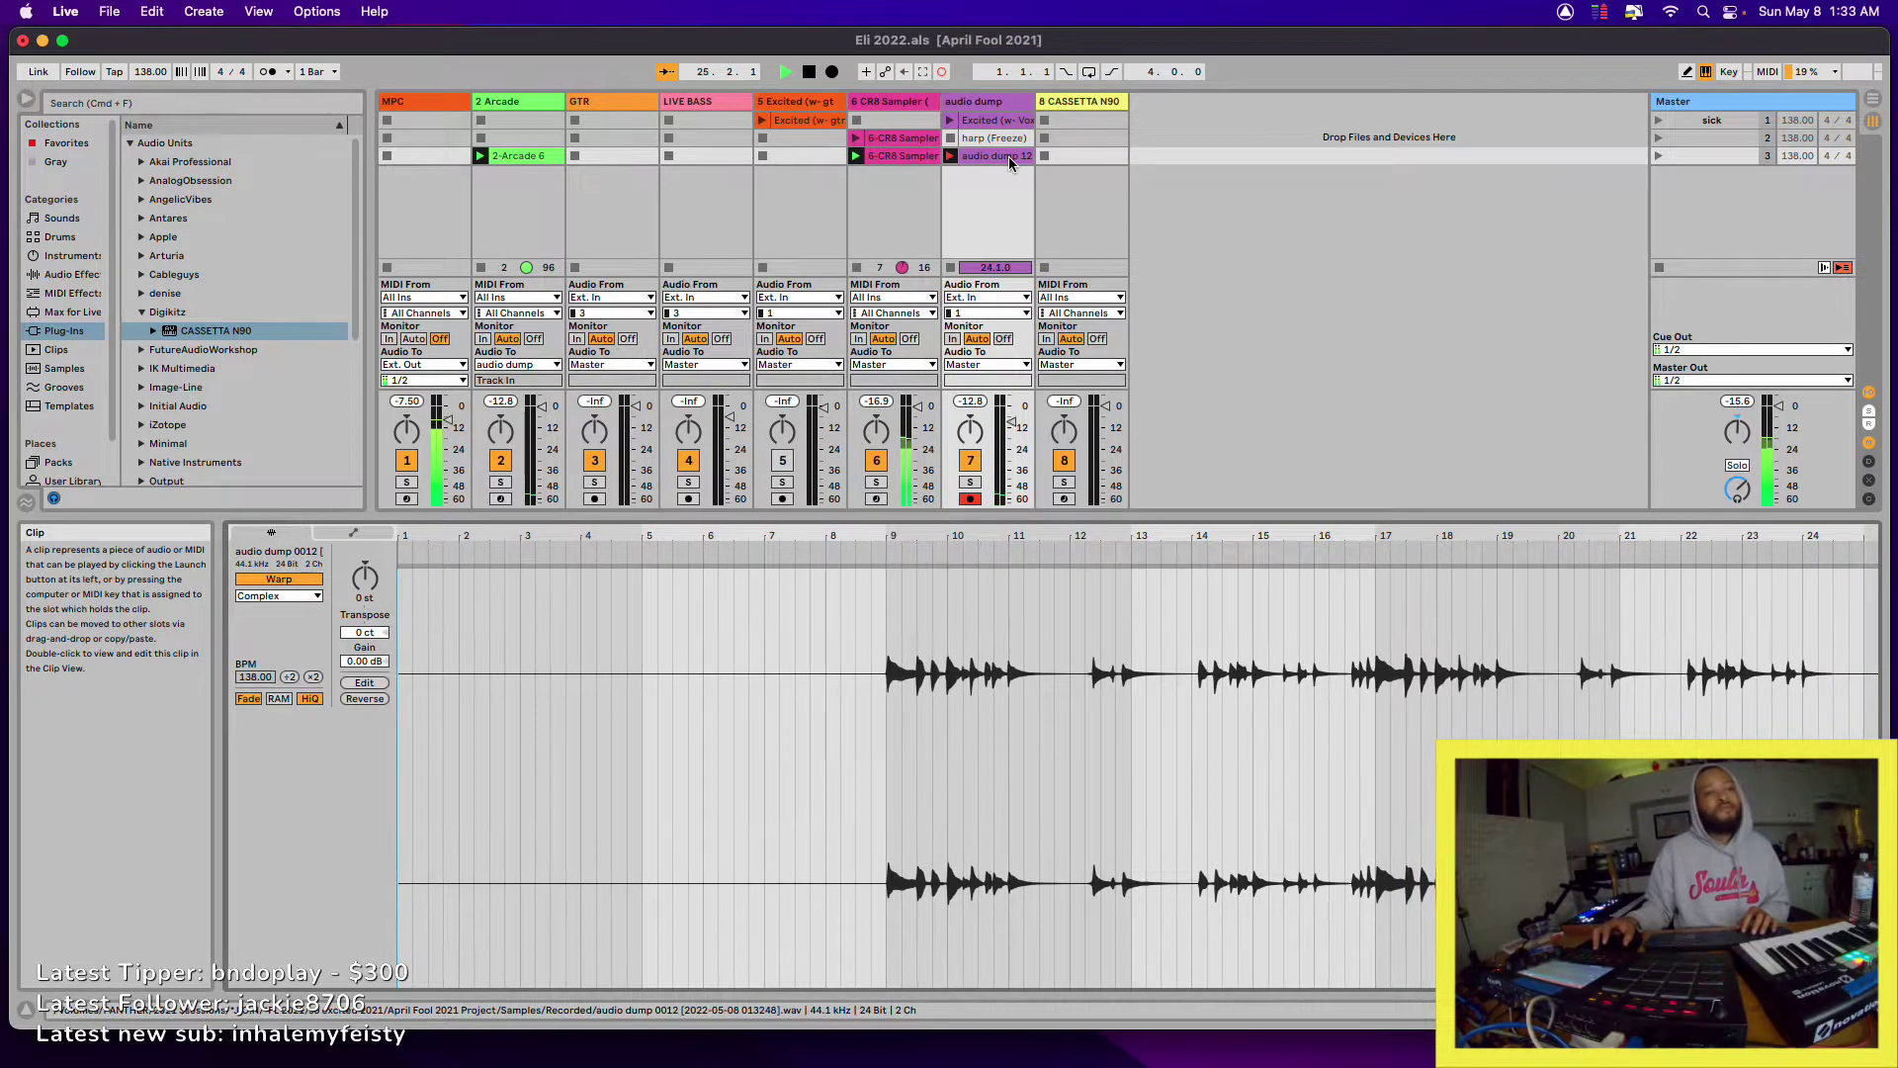
- Stop playback, shorten the newly recorded audio dump clip's loop to 24 bars and play it back
key("space")
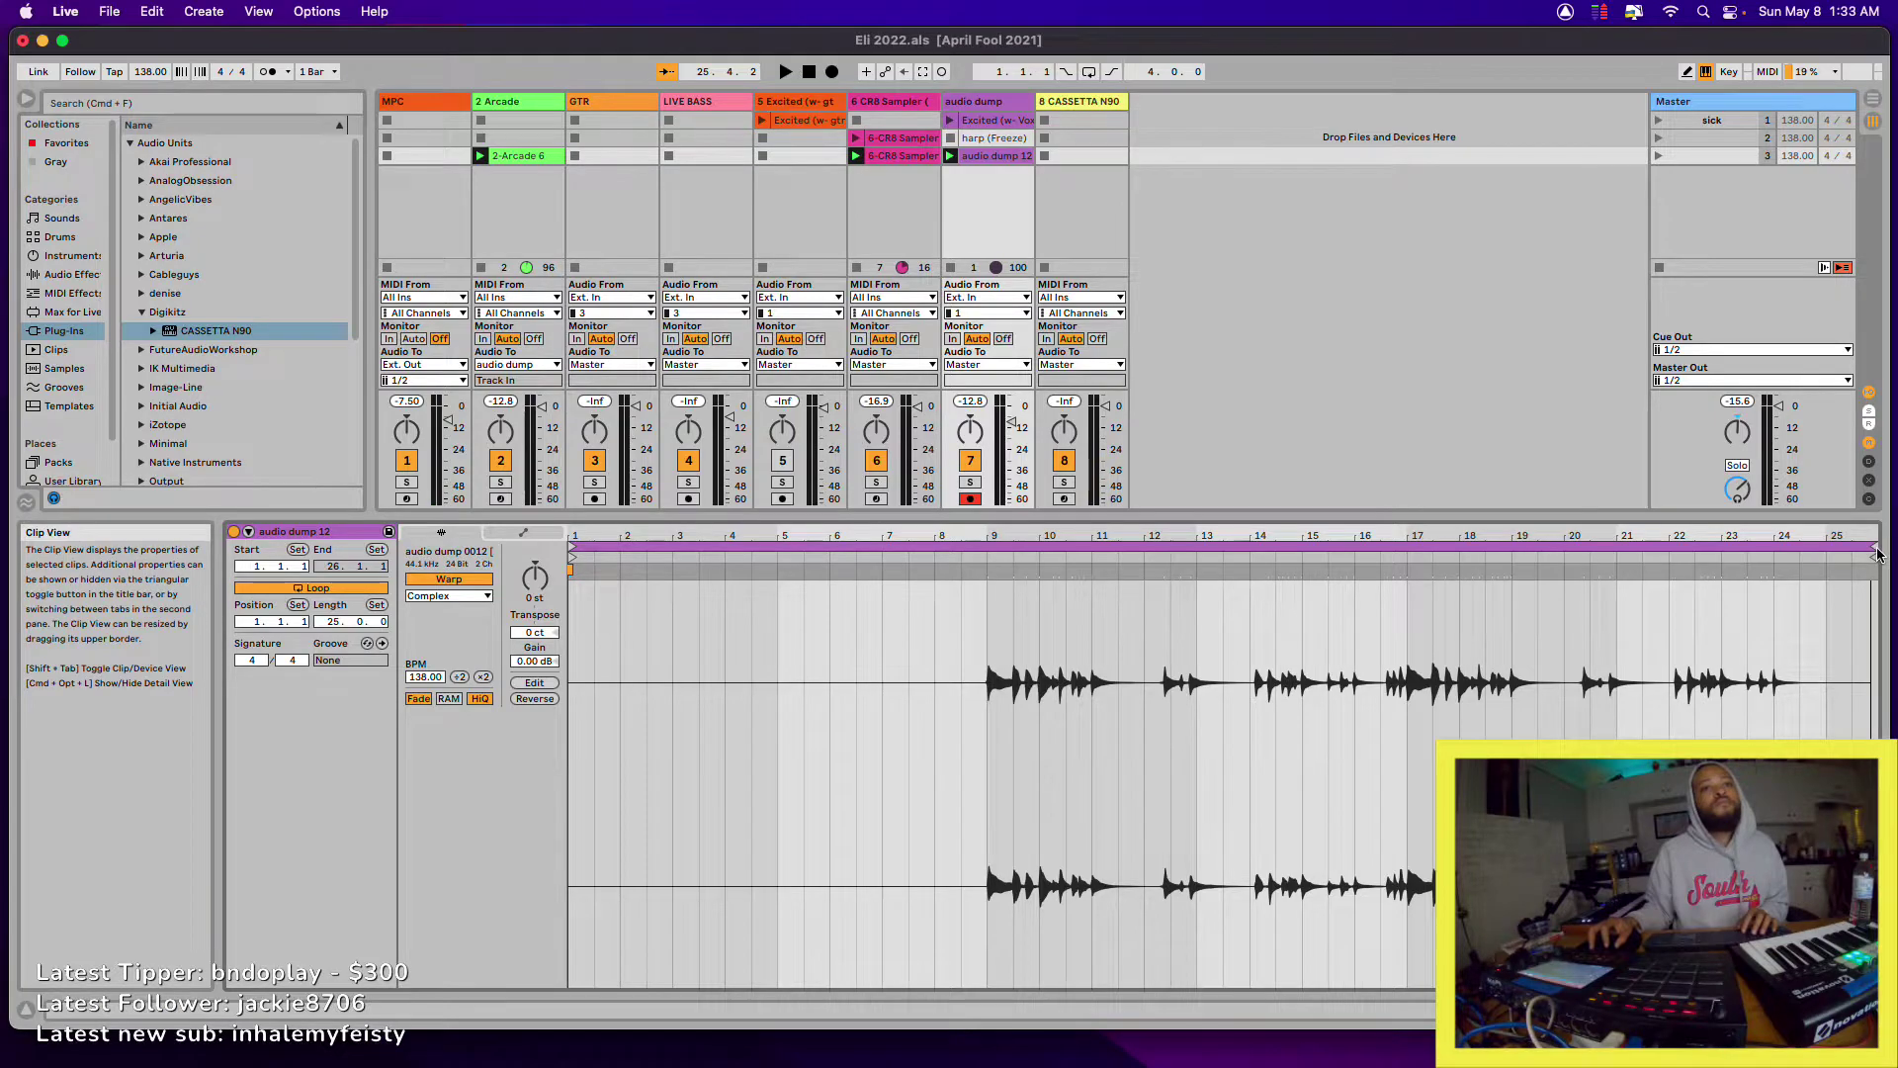
left_click_drag(1871, 549, 1818, 556)
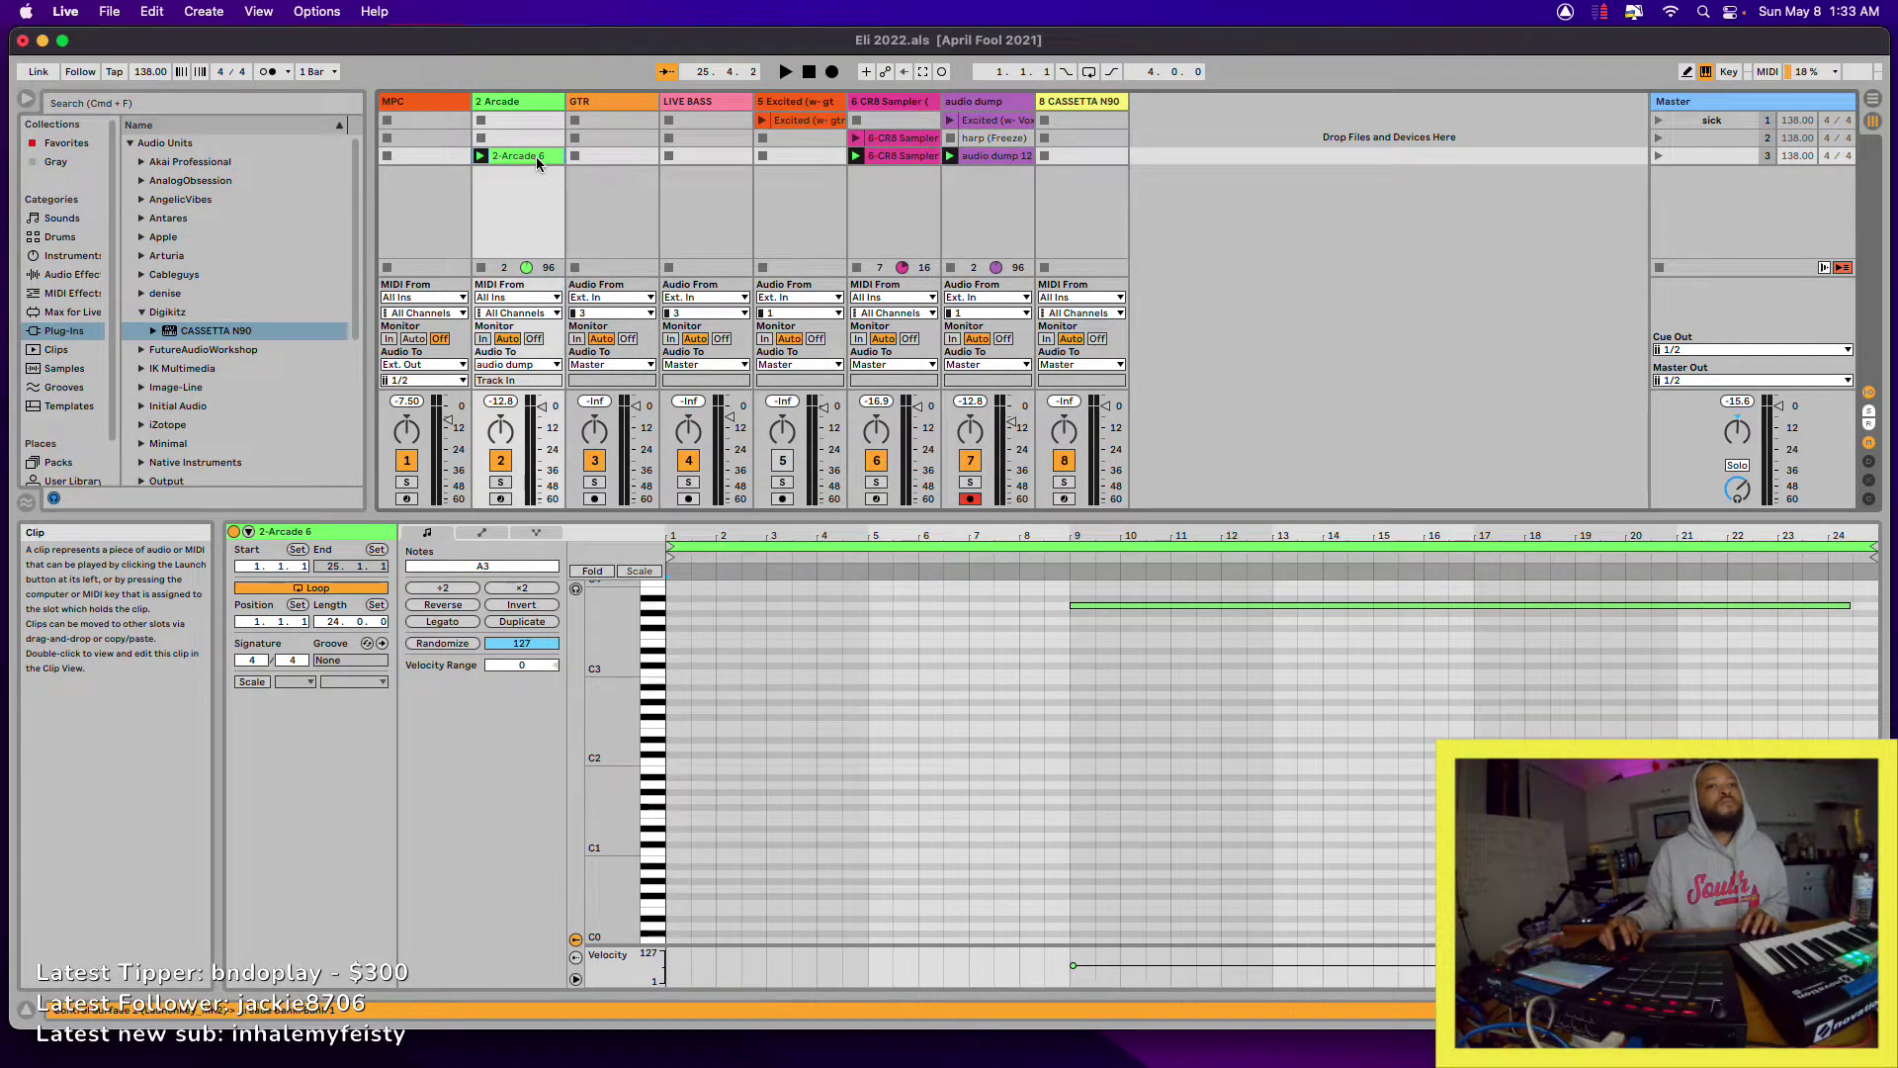
left_click(987, 155)
key("space")
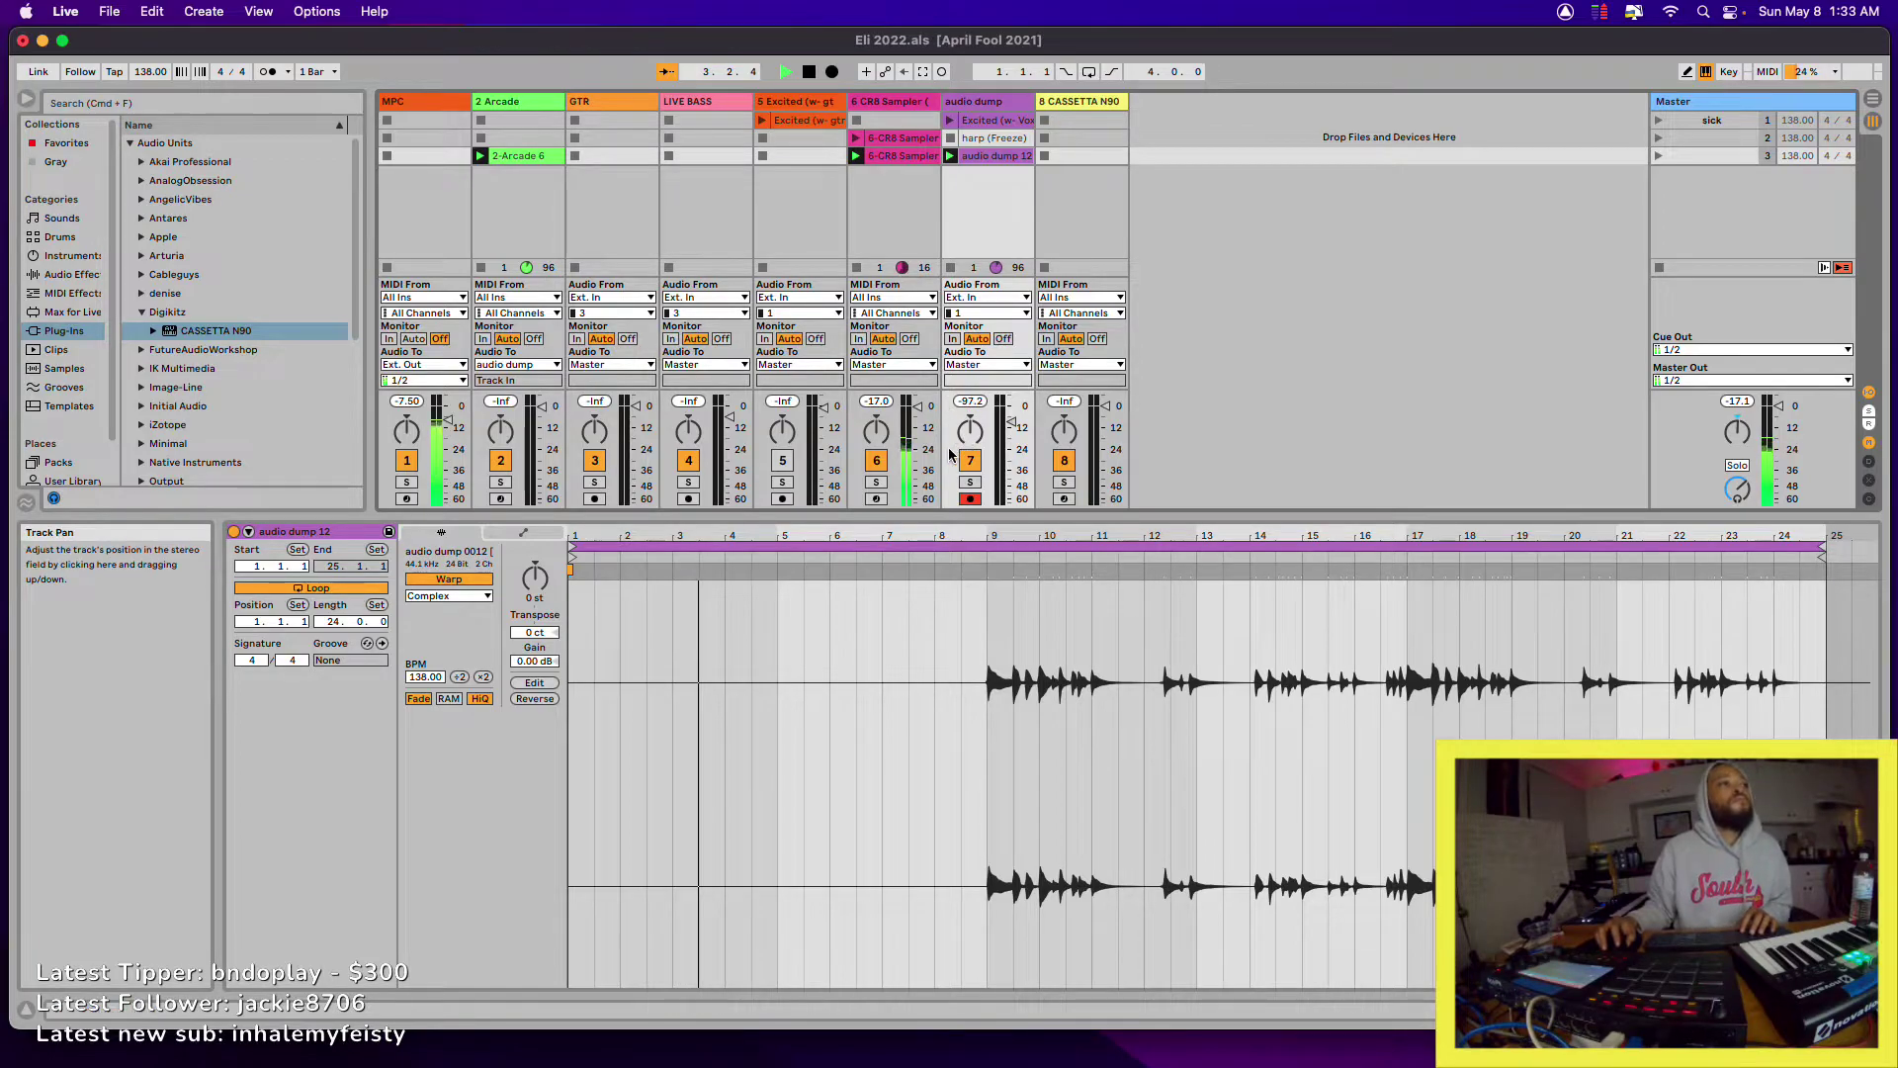
- Disarm the audio dump track and route the Arcade track's audio output back to Master
left_click(969, 500)
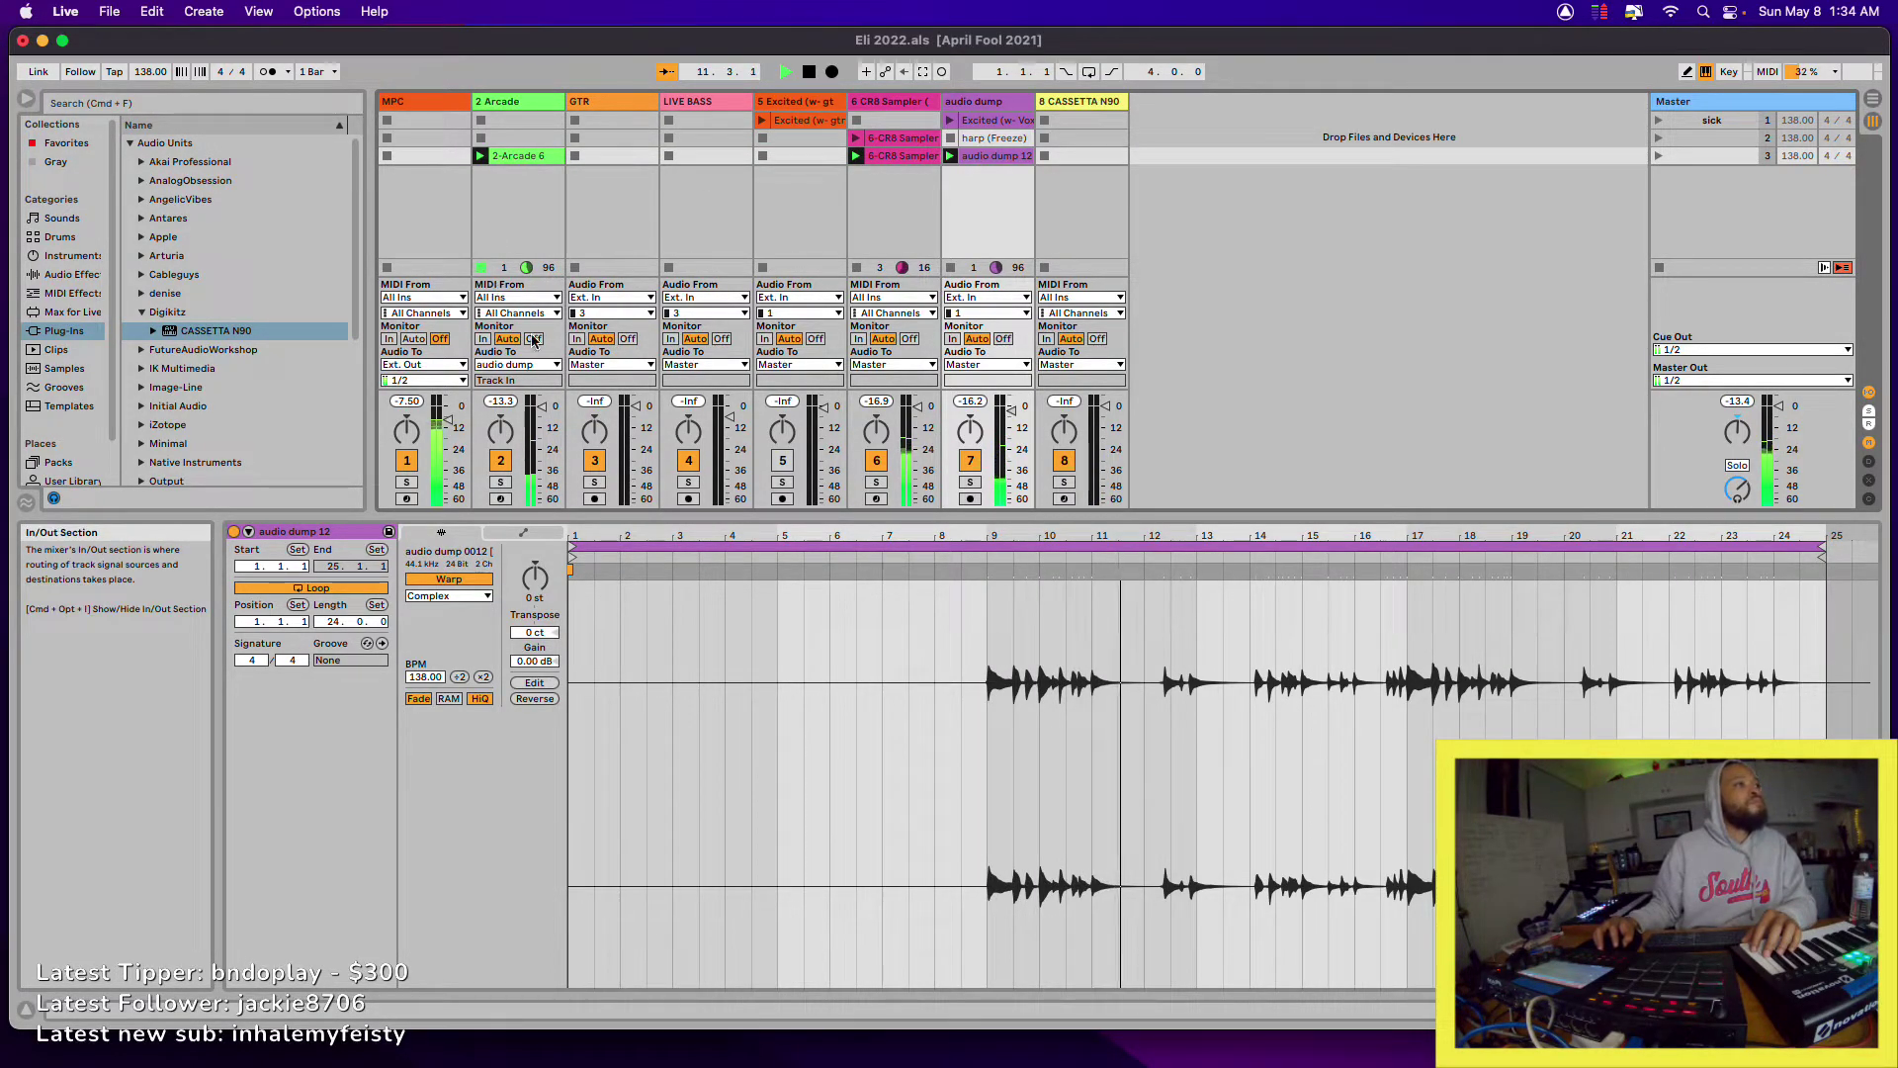
left_click(555, 365)
left_click(556, 412)
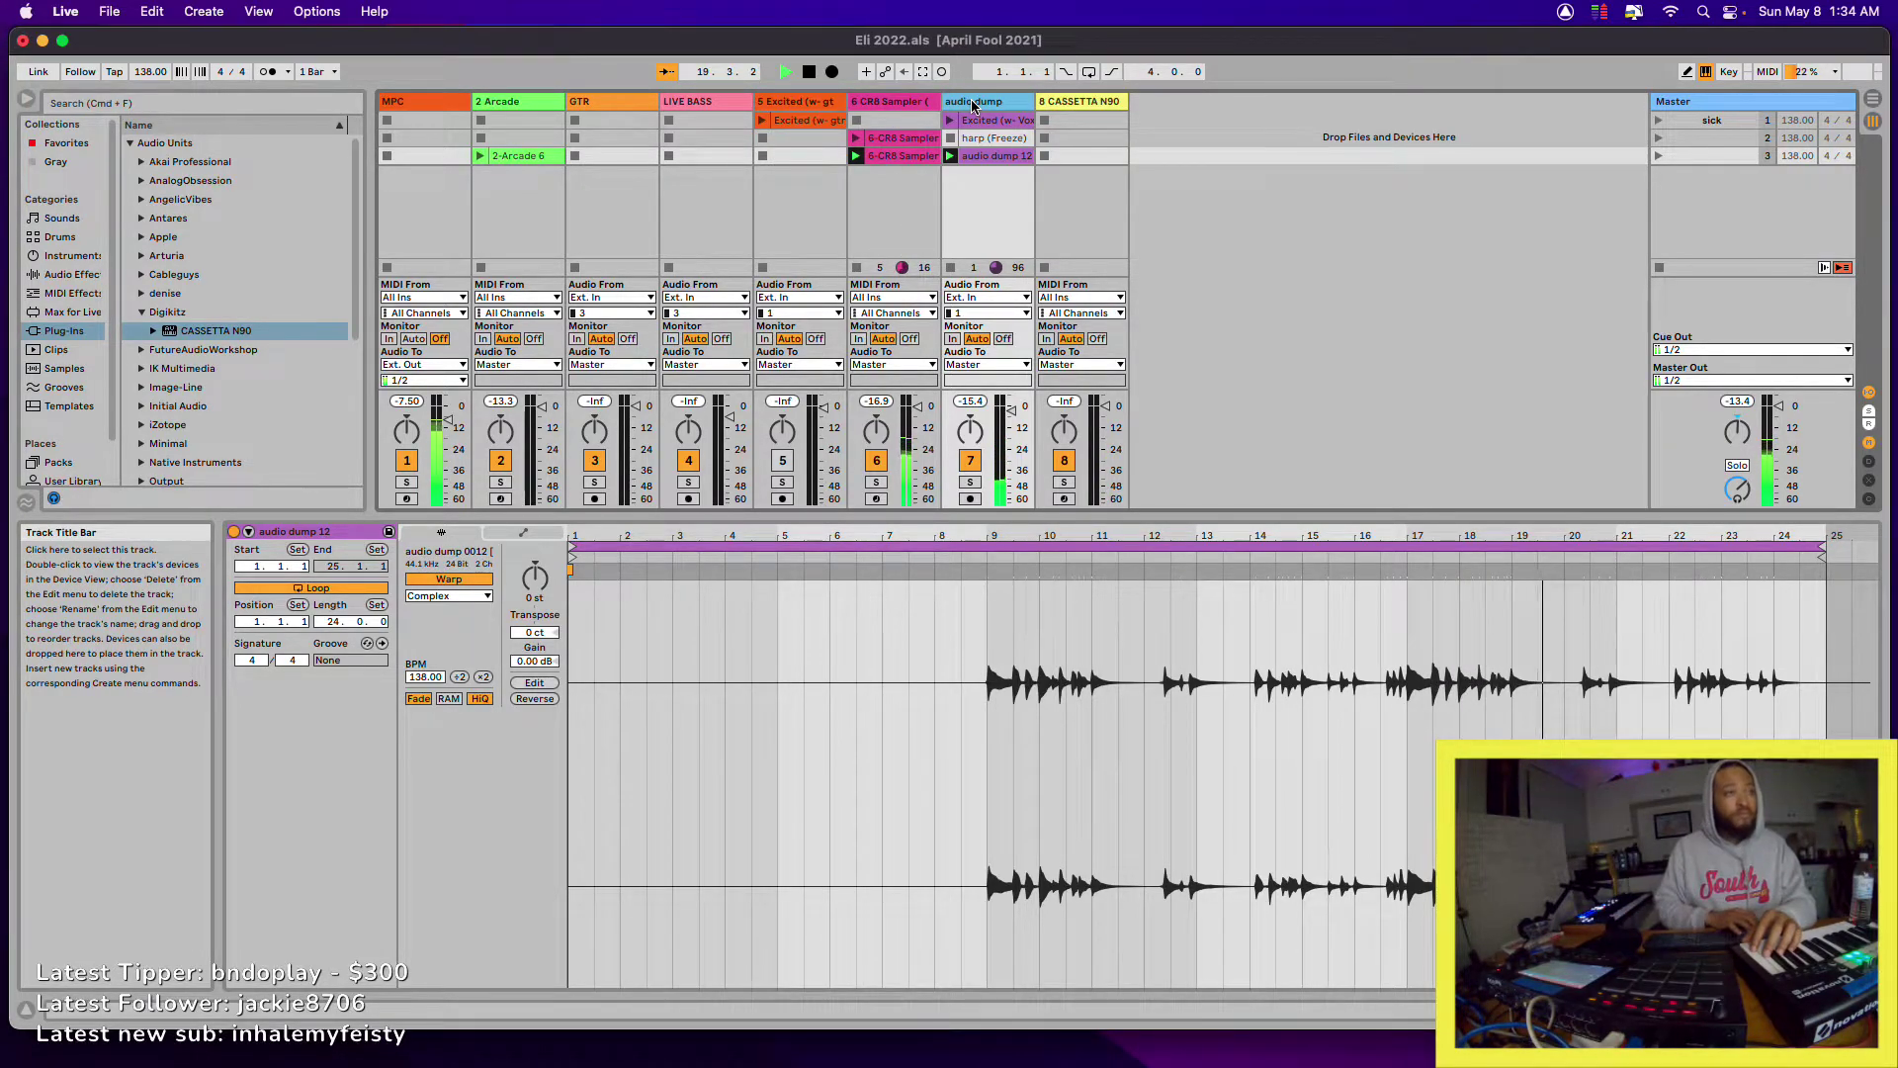
- Duplicate the audio dump track and delete the audio dump 12 clip from the original track
key("super+d")
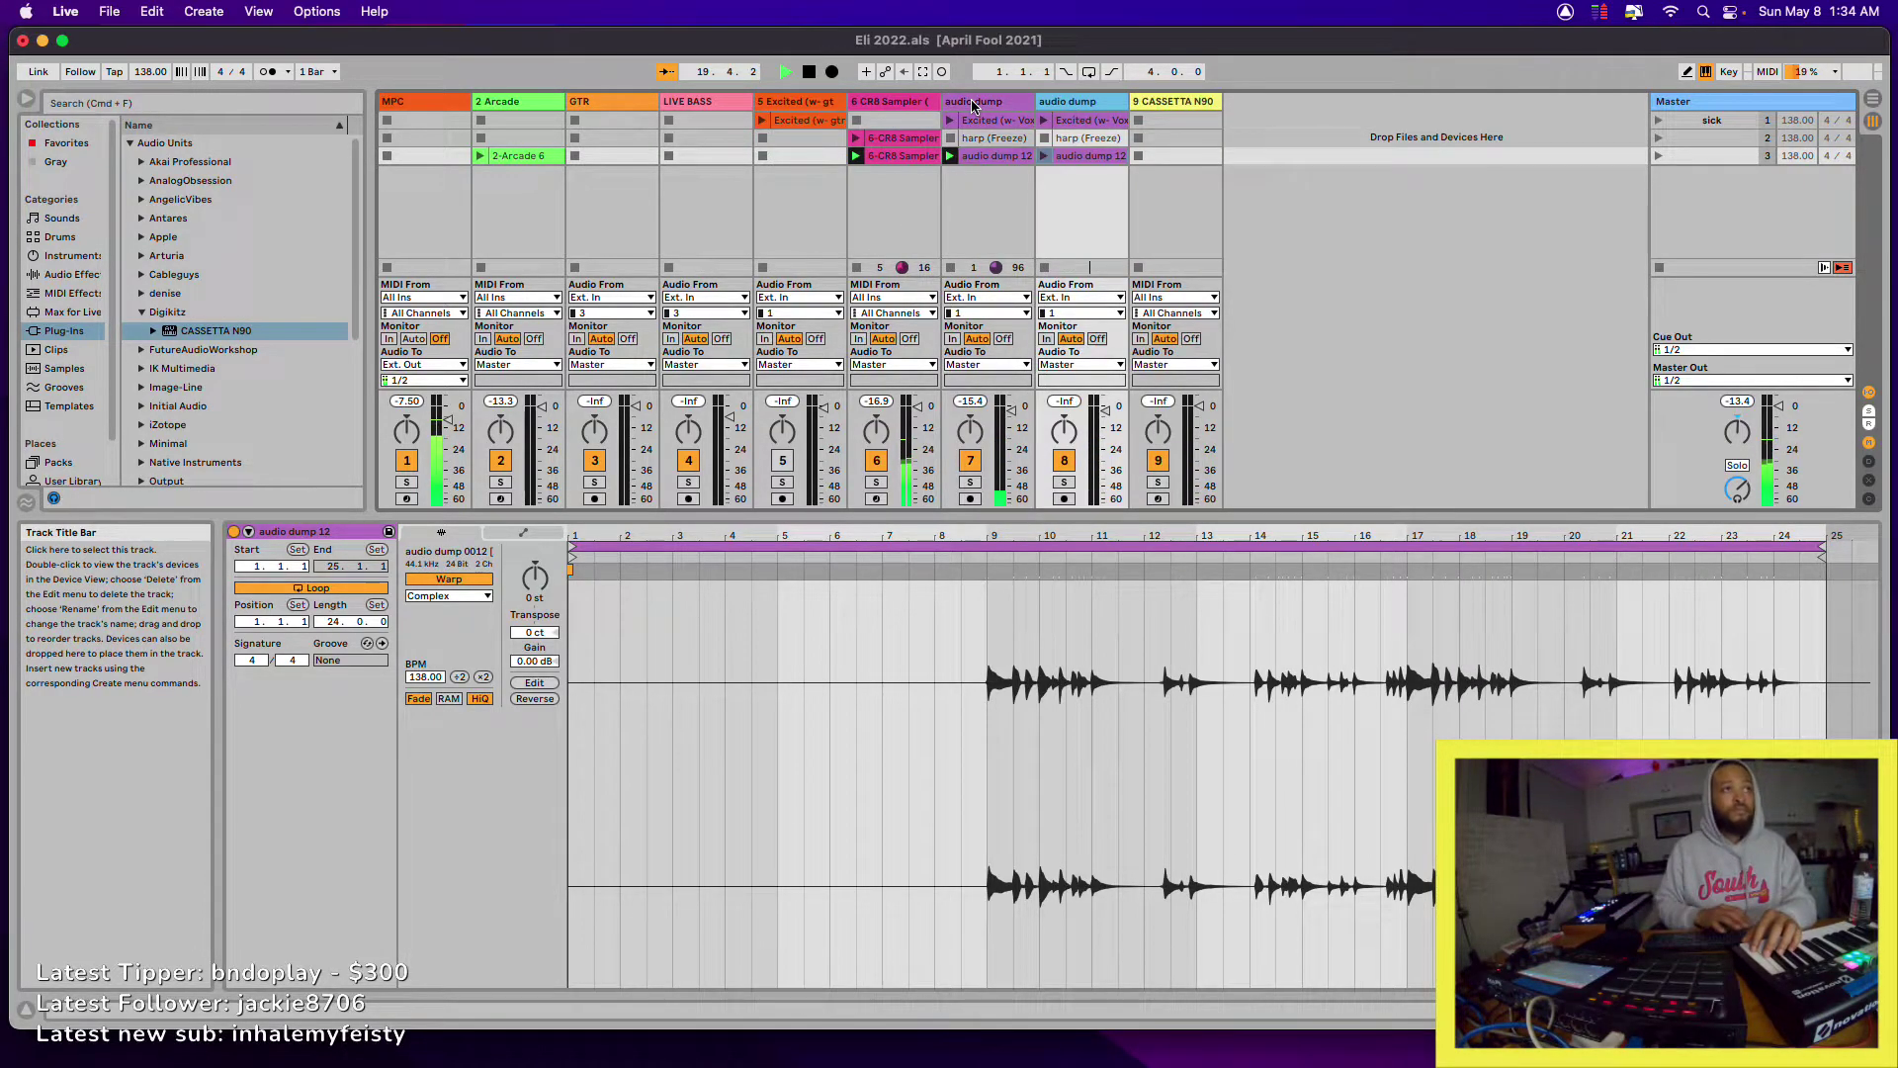
left_click(1007, 147)
key("Delete")
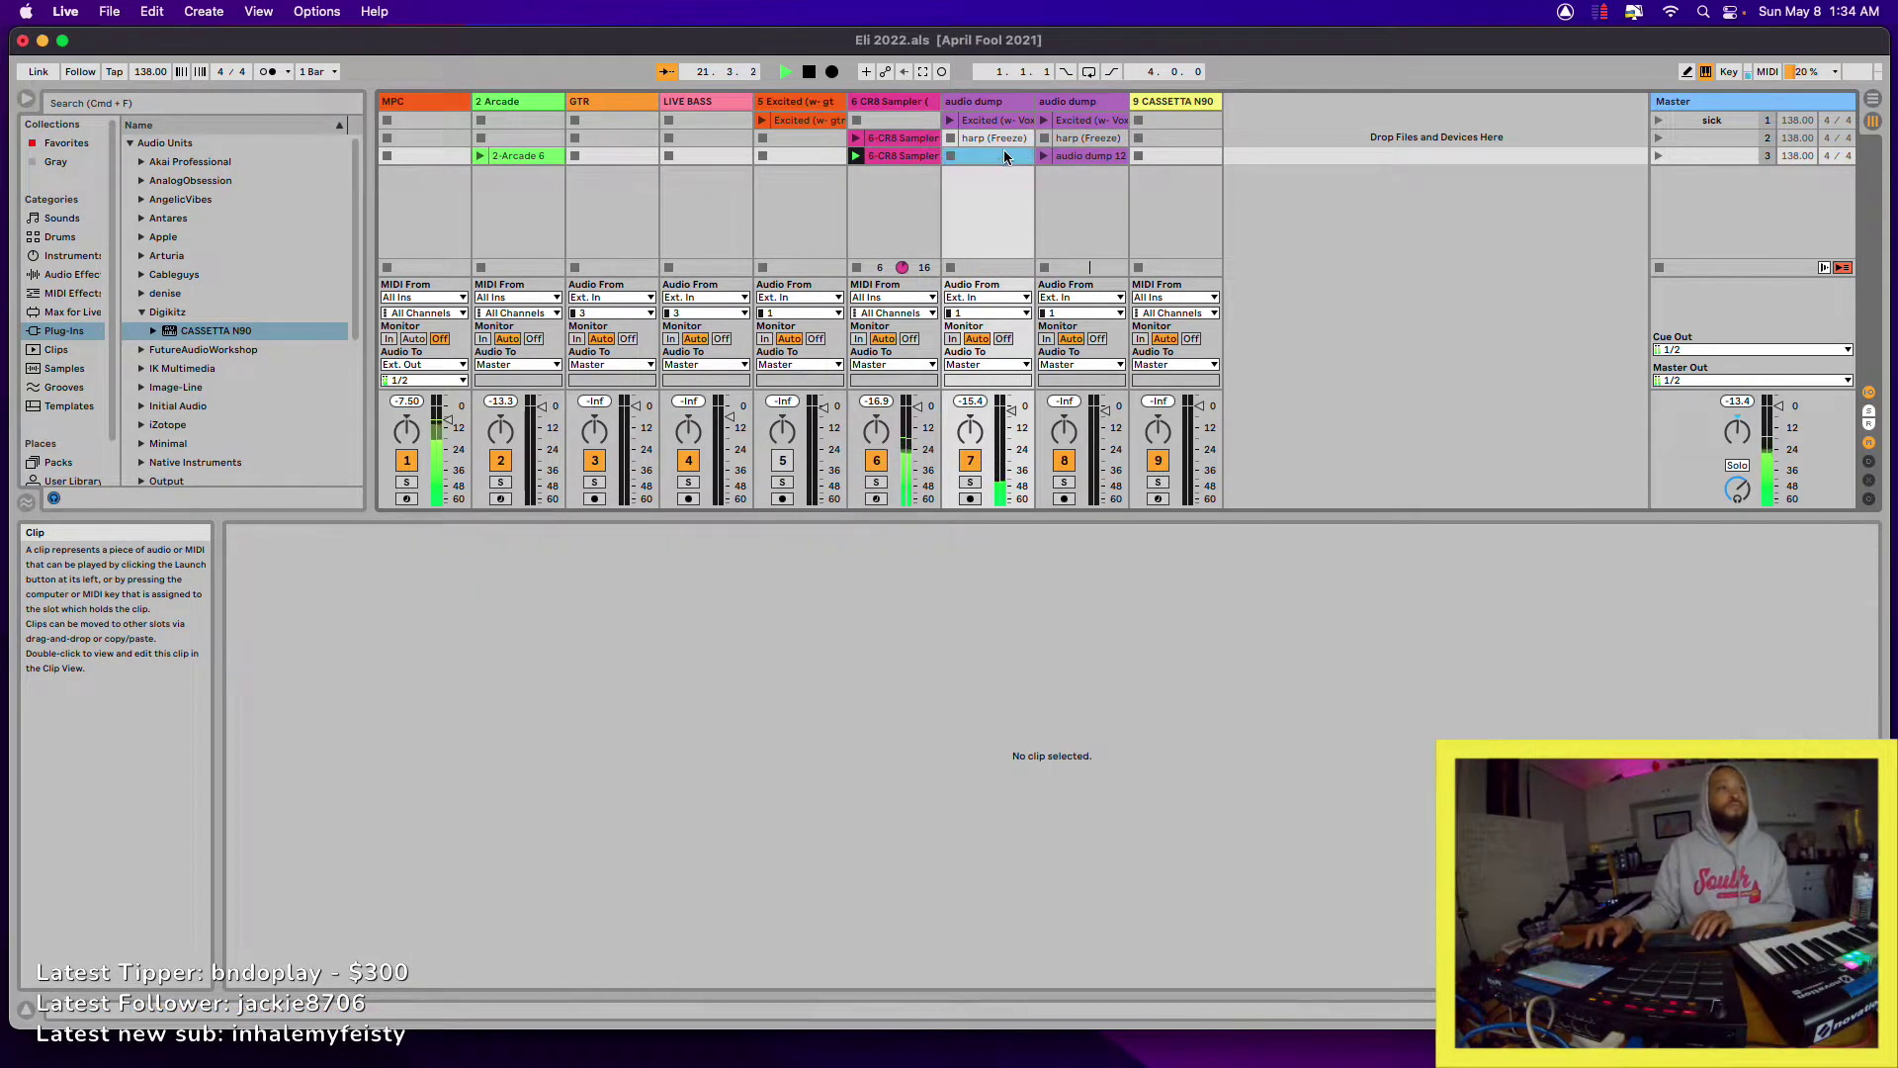
- Delete the Excited and harp clips from the duplicated audio dump track, and relaunch scene 3
left_click(1084, 119)
key("Delete")
left_click(1078, 136)
key("Delete")
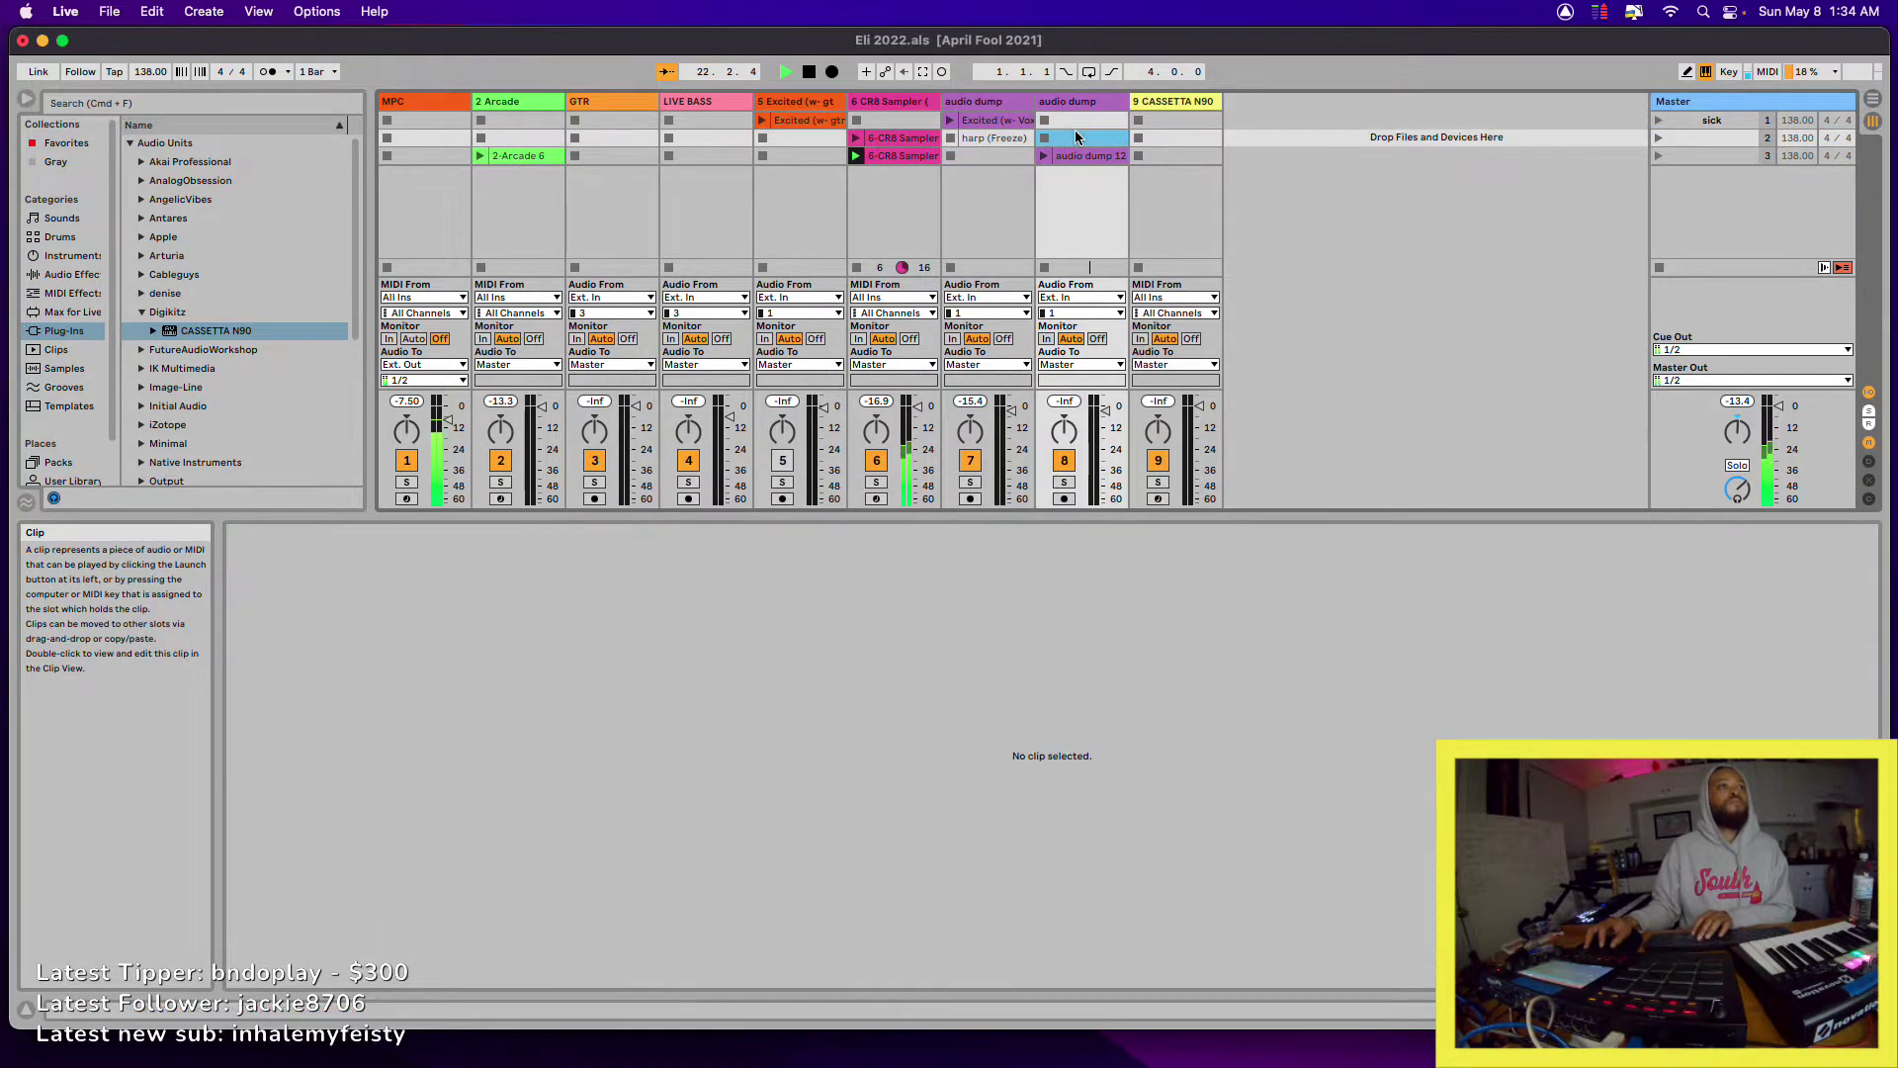
left_click(1657, 156)
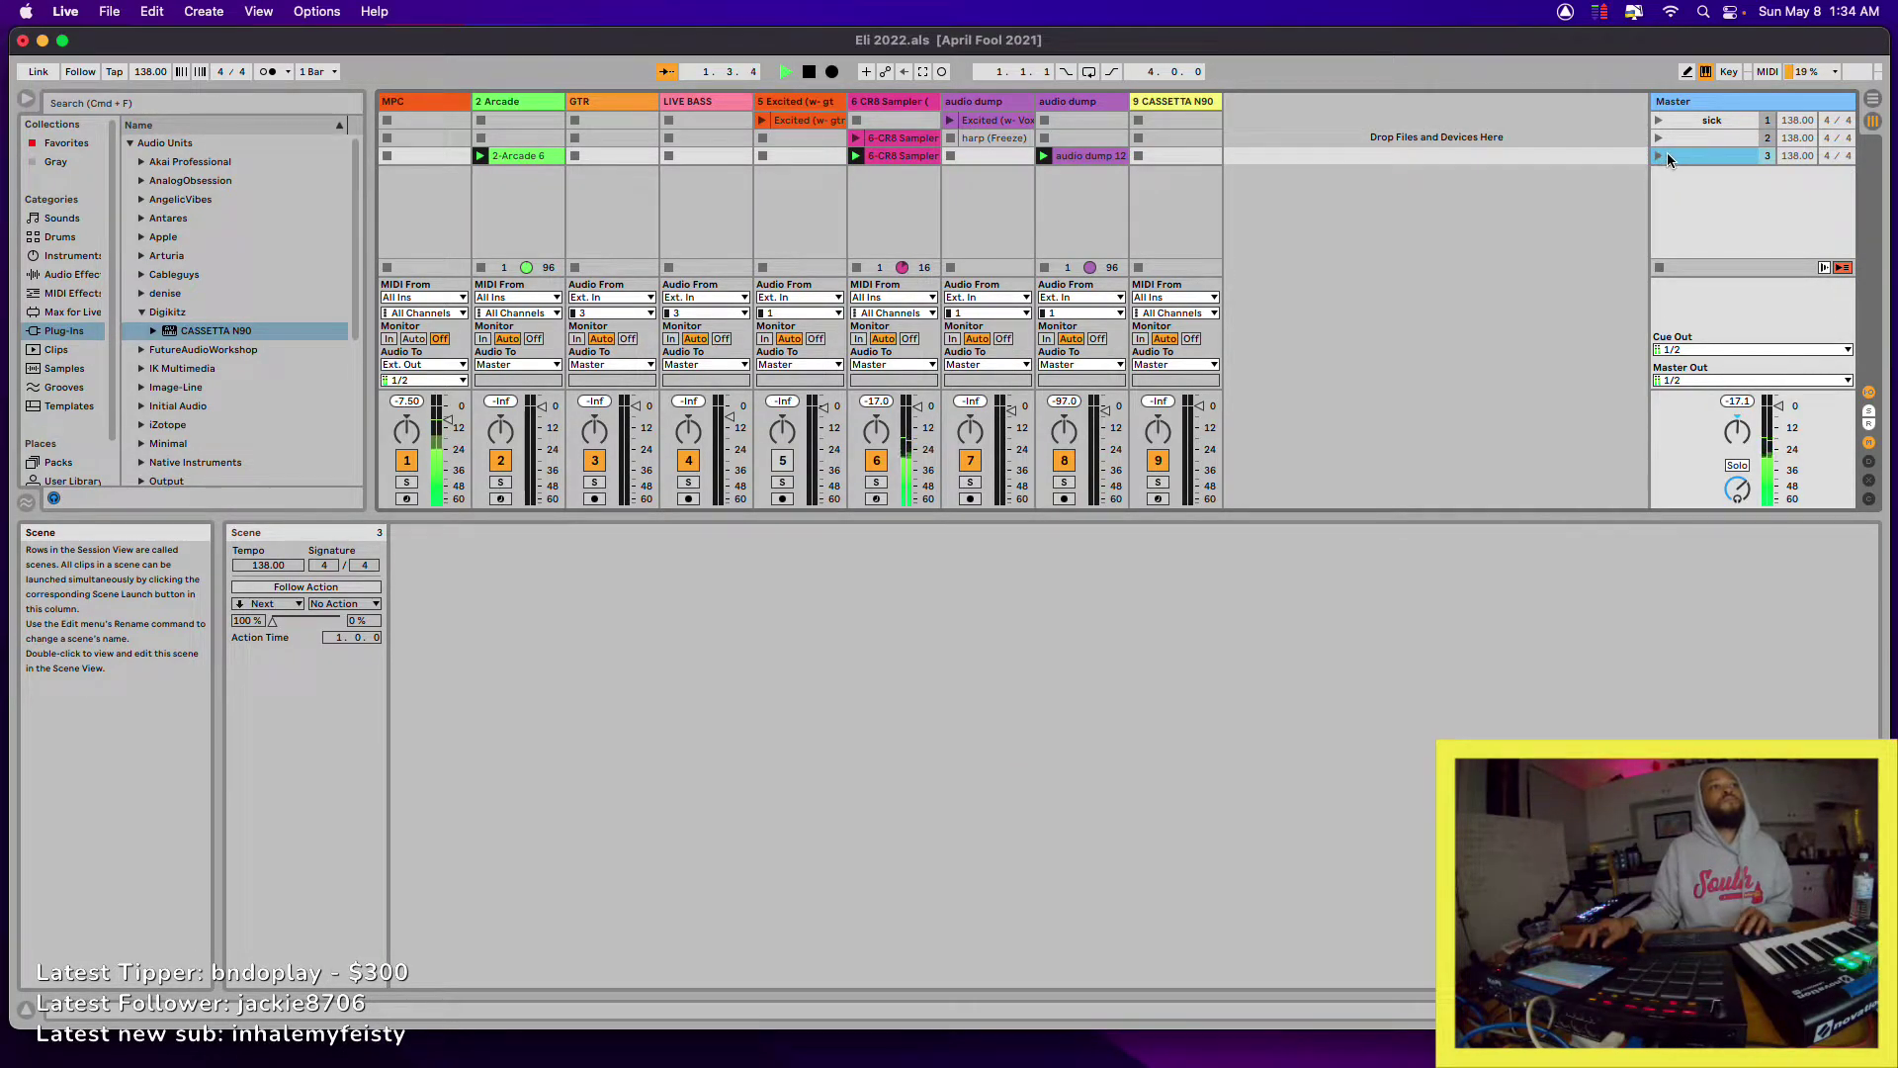
- Rename the recorded clip on the duplicated audio dump track as GTR Melody
left_click(1088, 155)
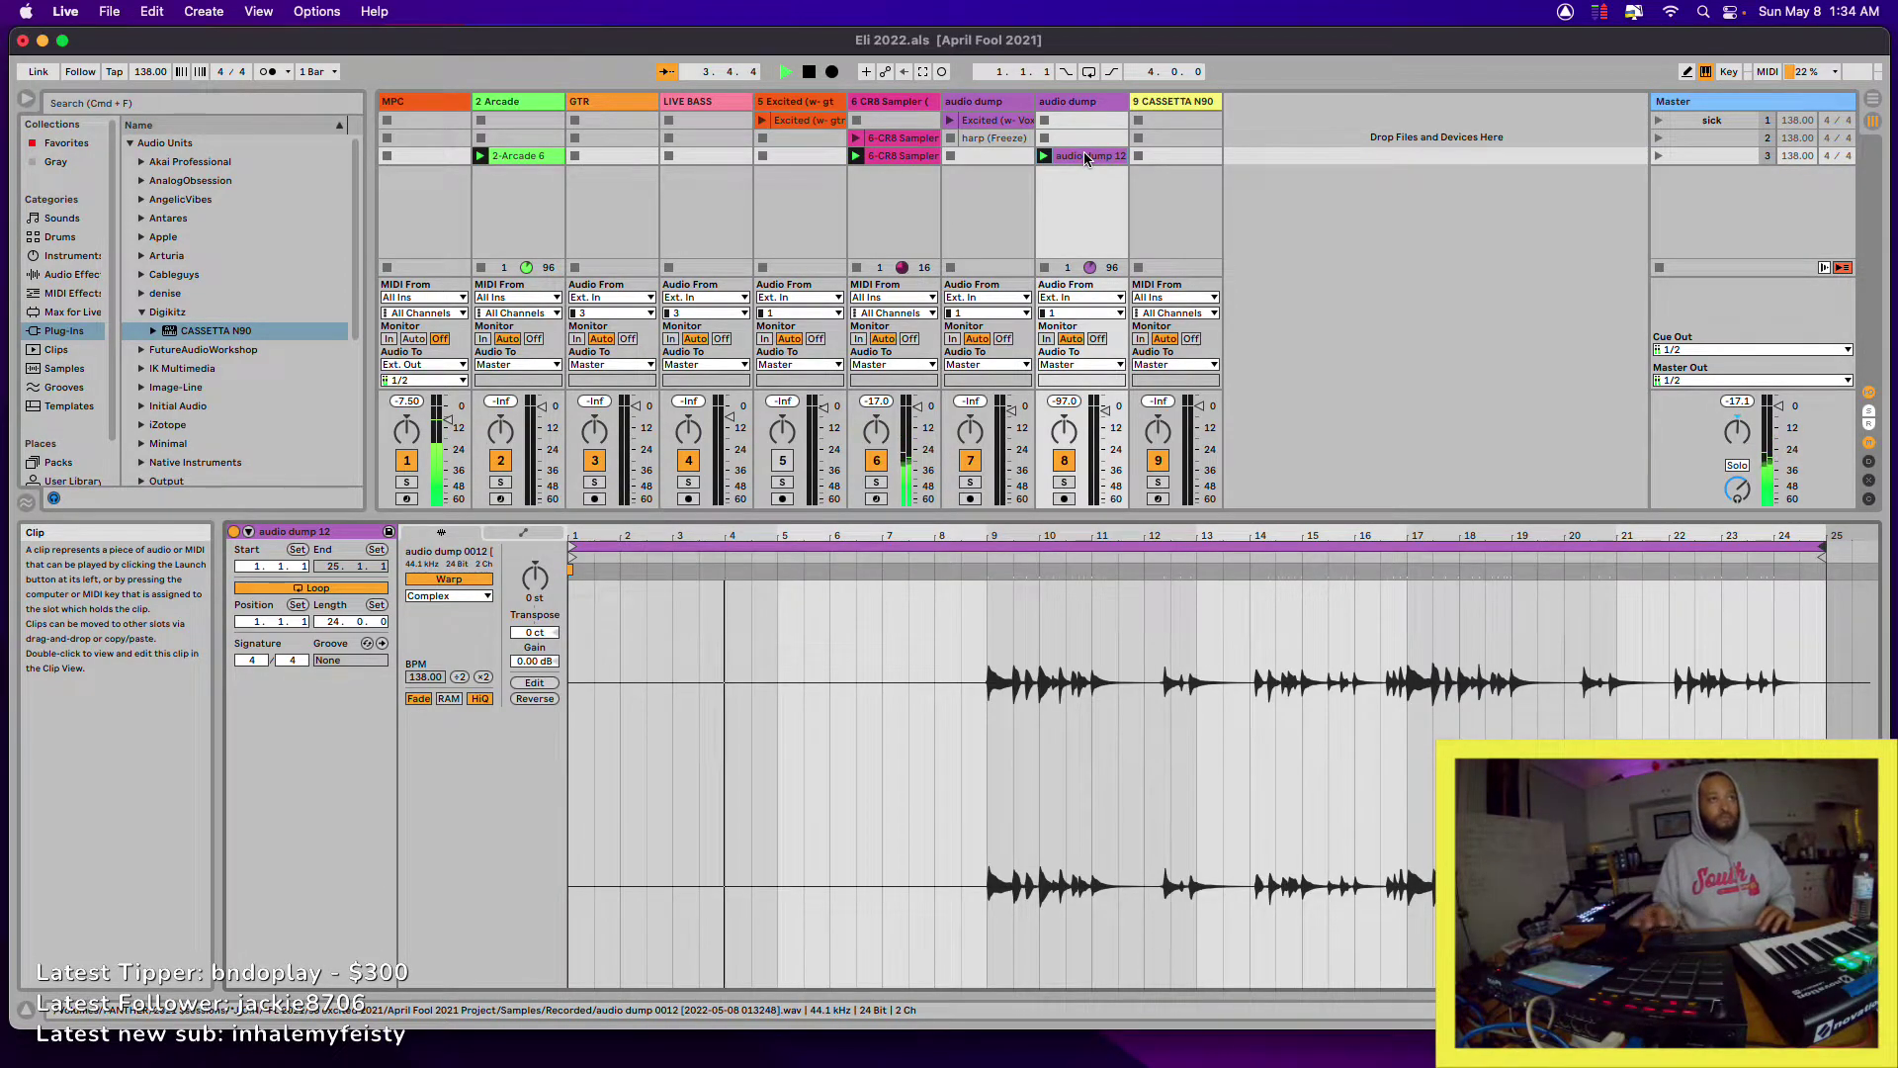
key("super+r")
type("GTR")
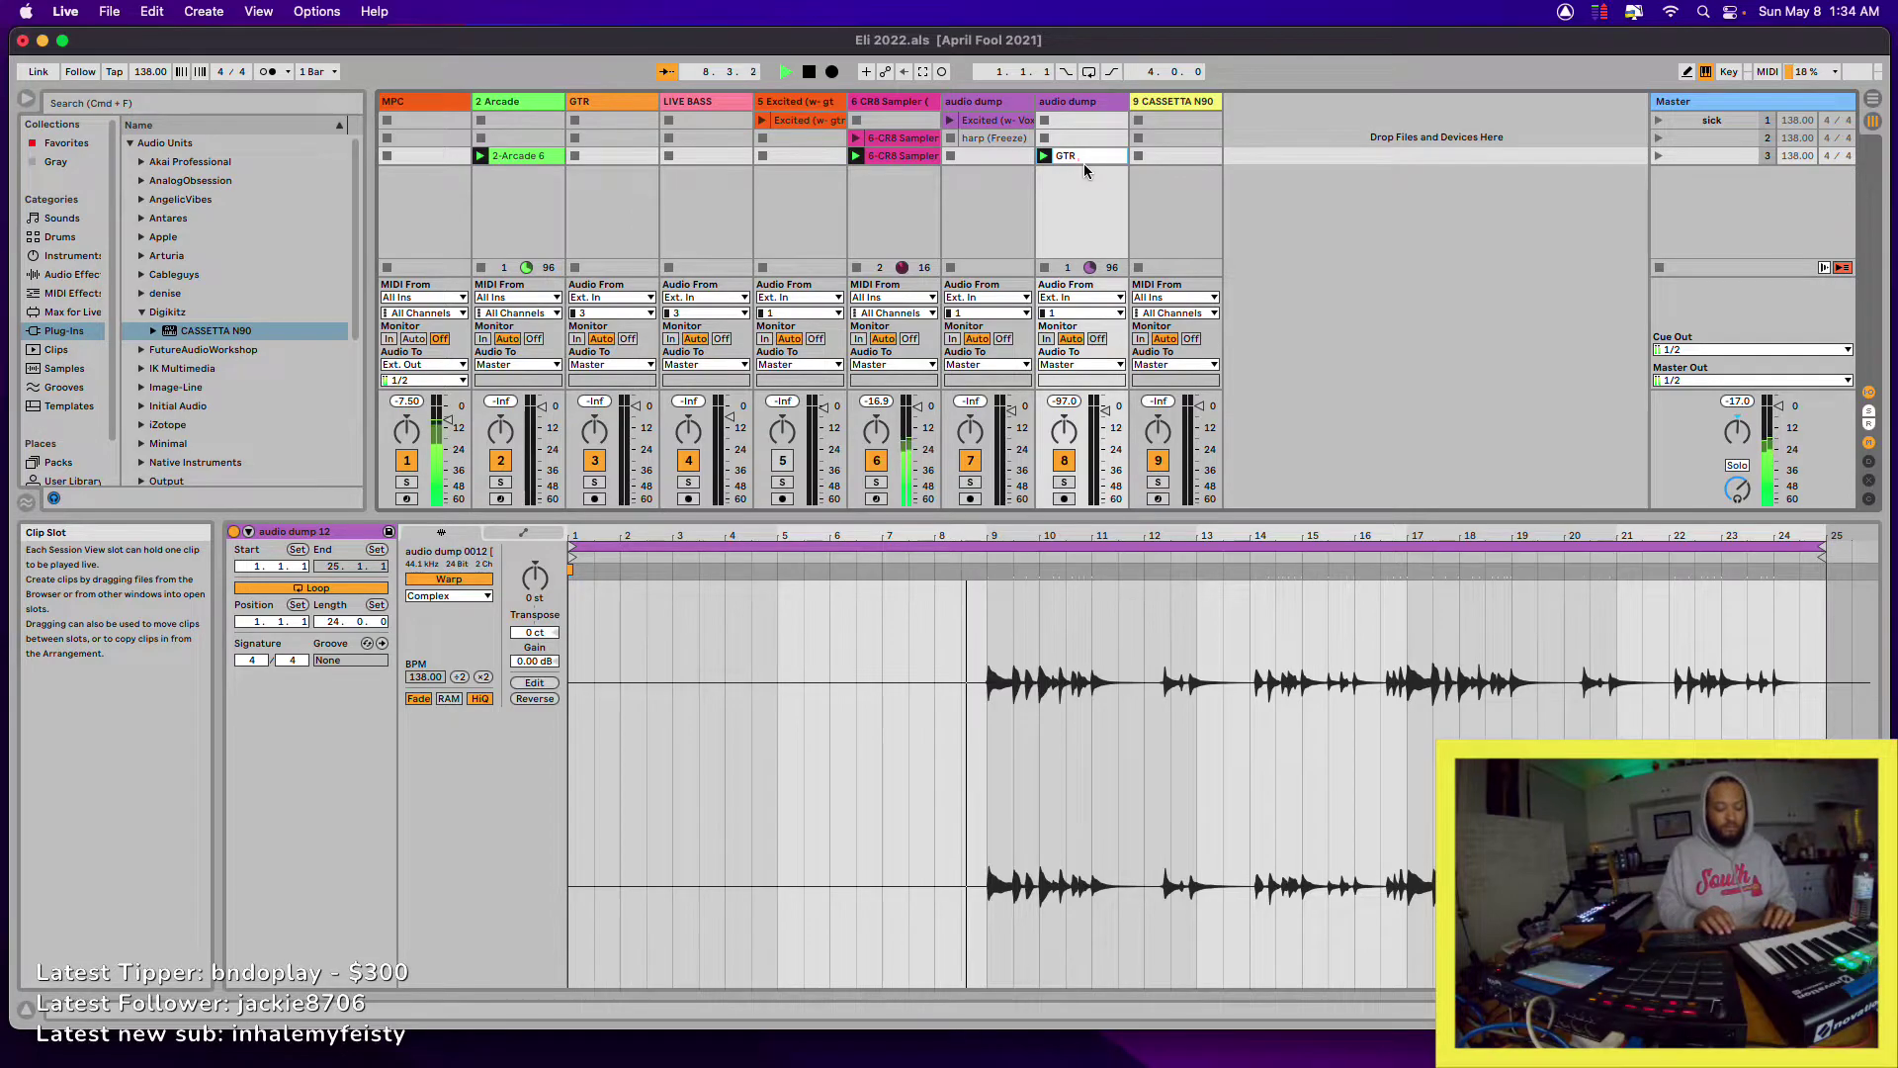
type(" Melody")
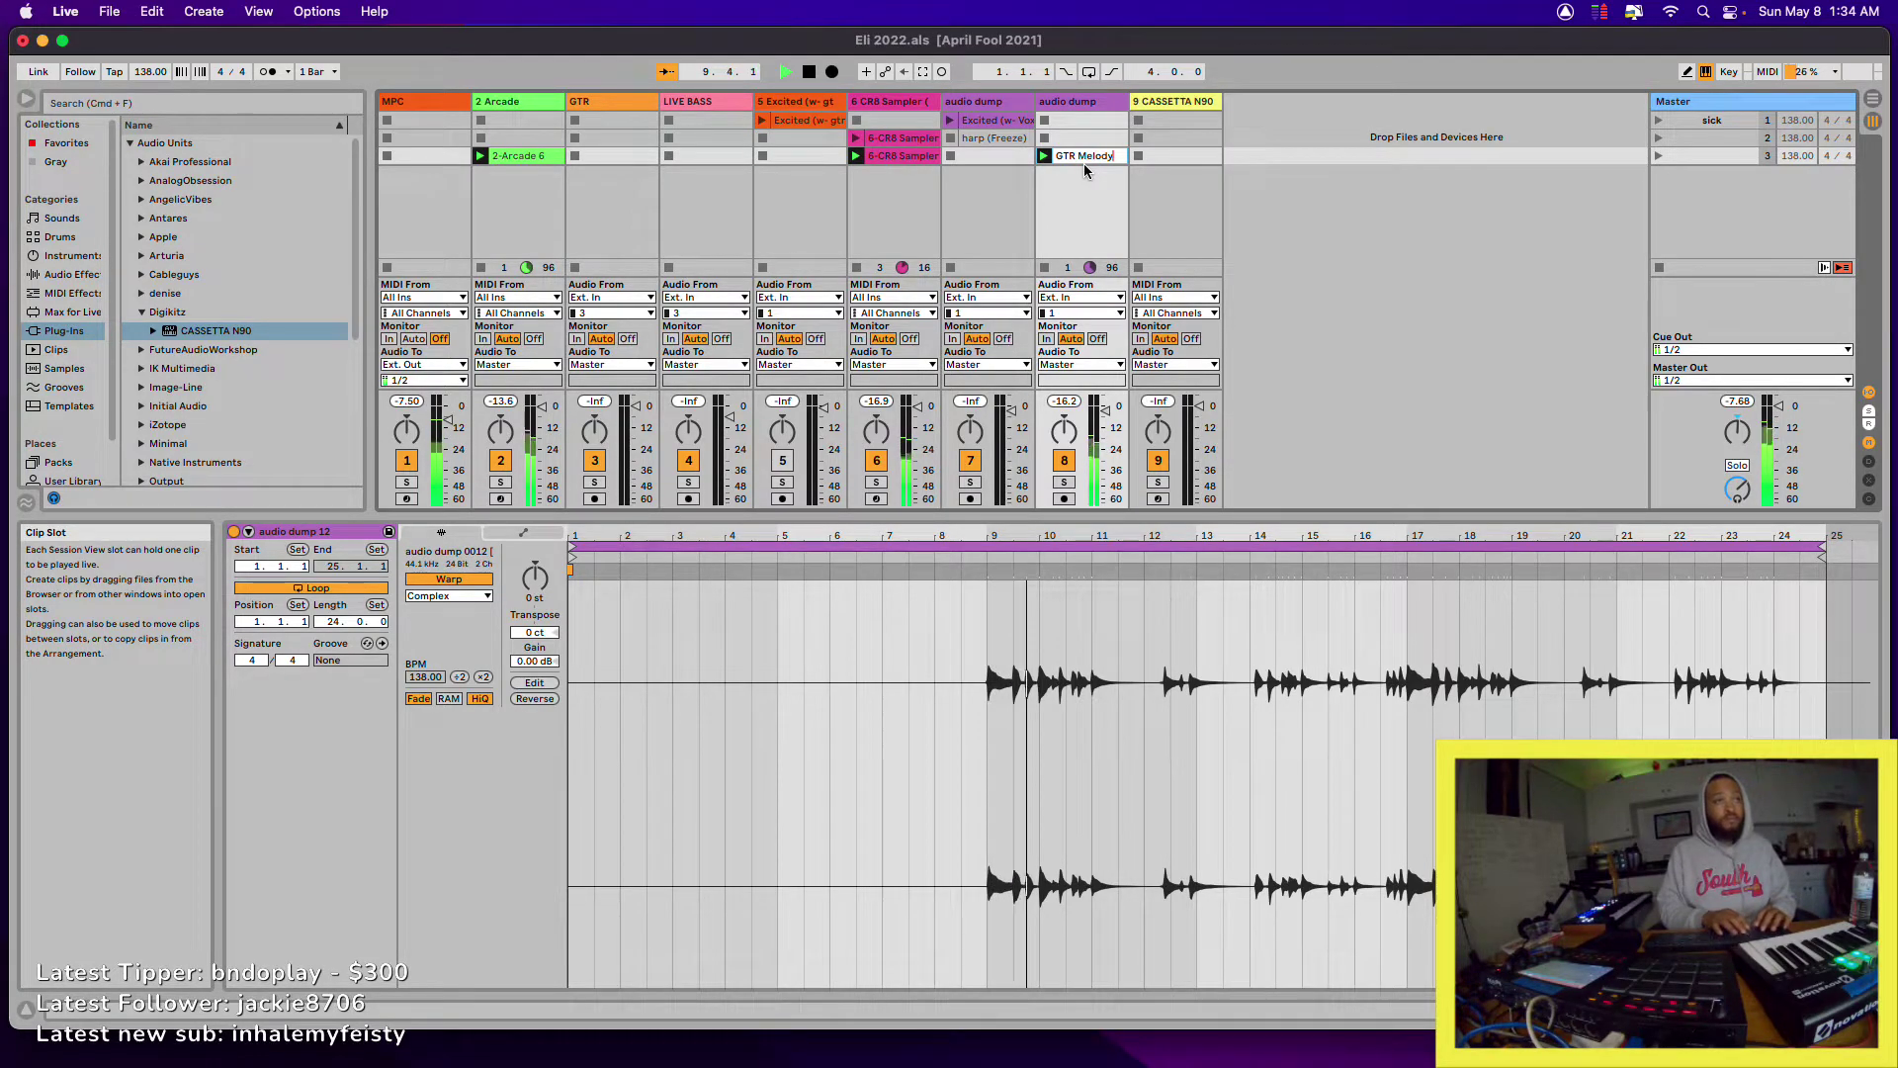
key("Return")
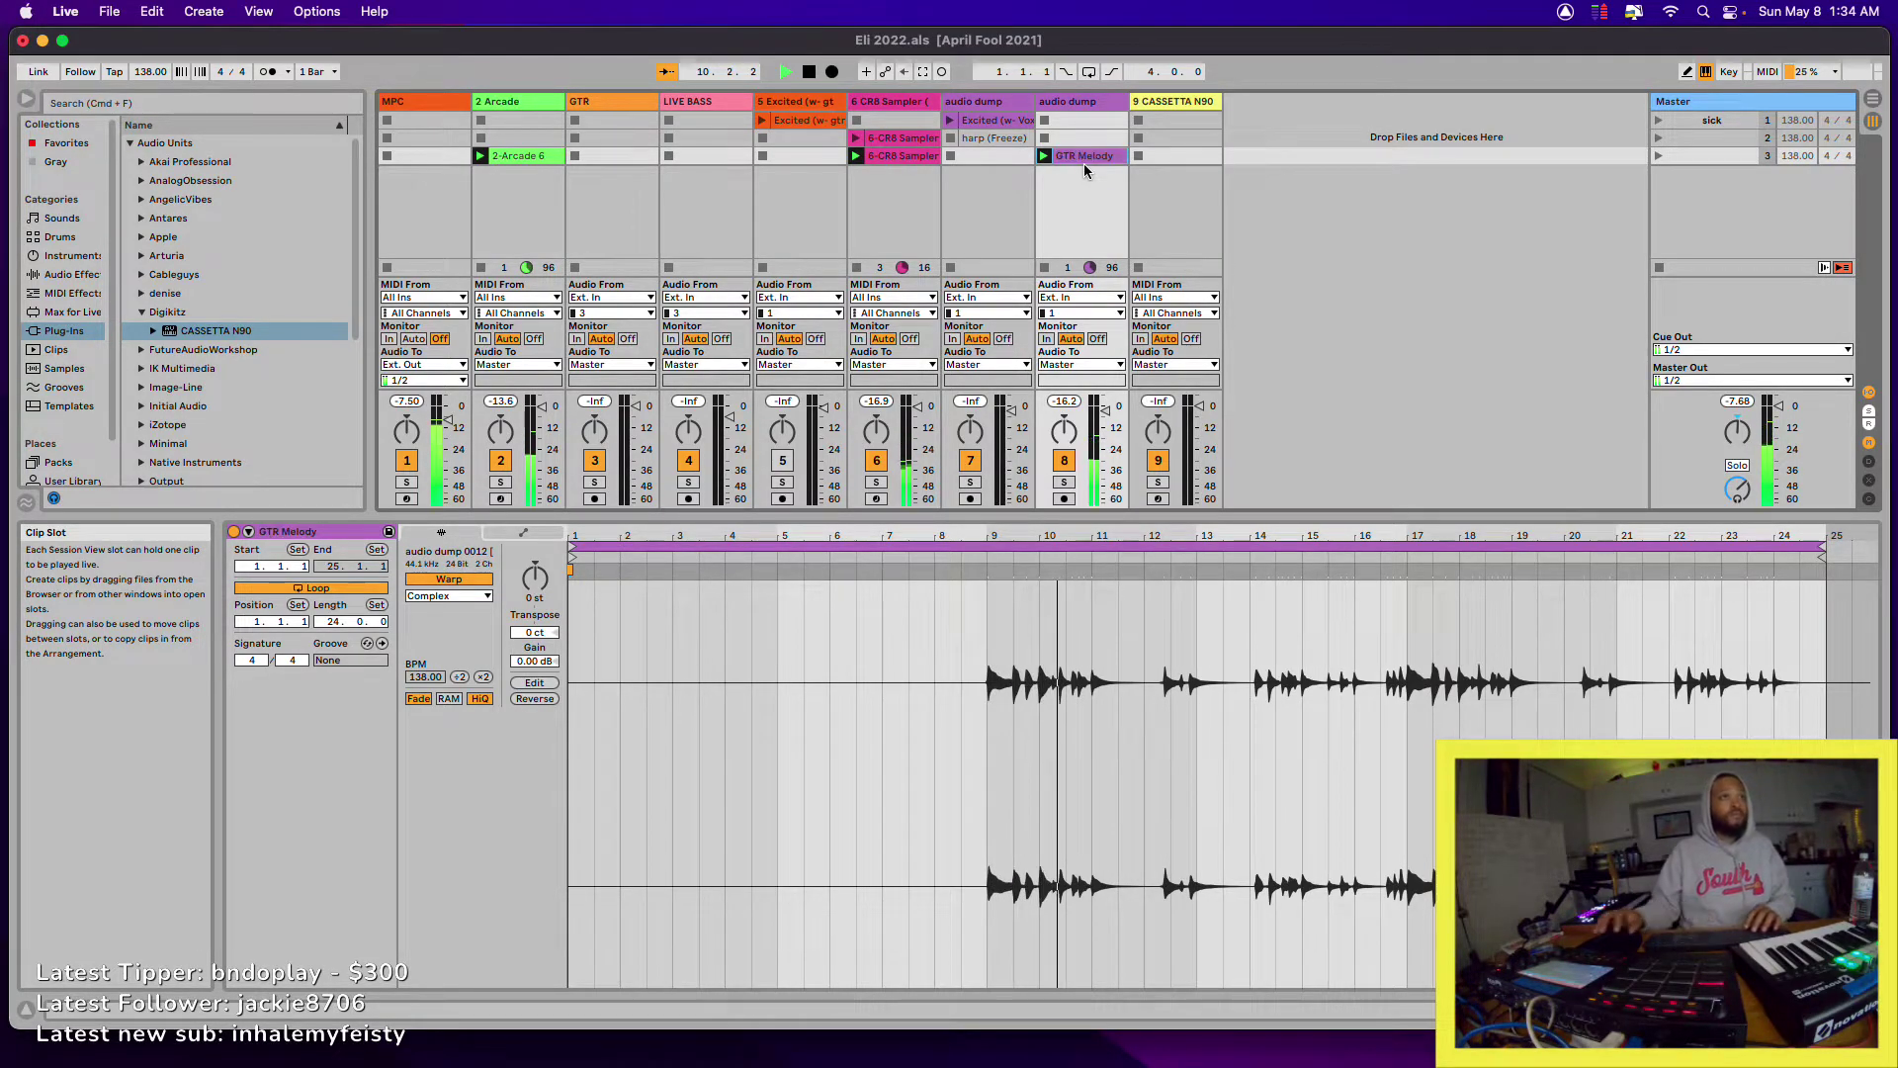
- Search the plug-ins for "neo" and load AngelicVibes Neo onto the GTR Melody clip's track
left_click(133, 103)
type("neo")
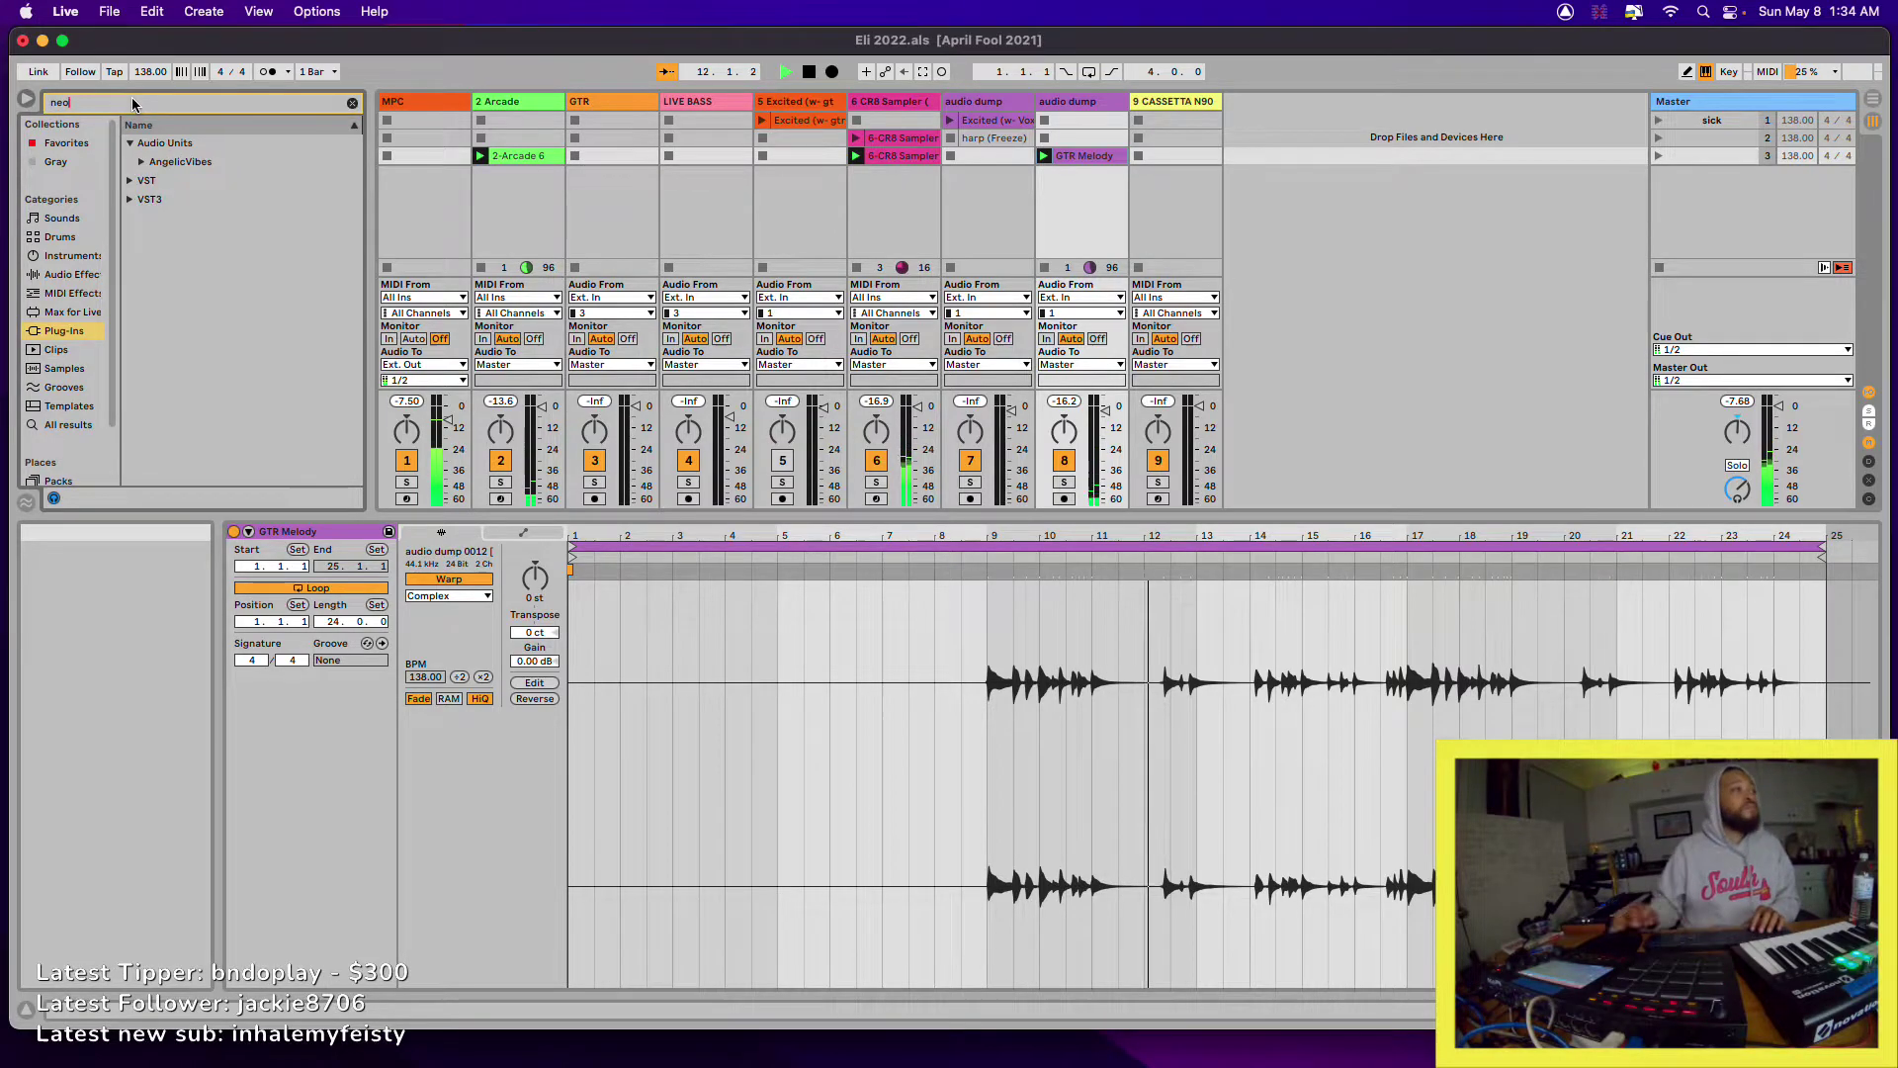
left_click(140, 164)
double_click(186, 181)
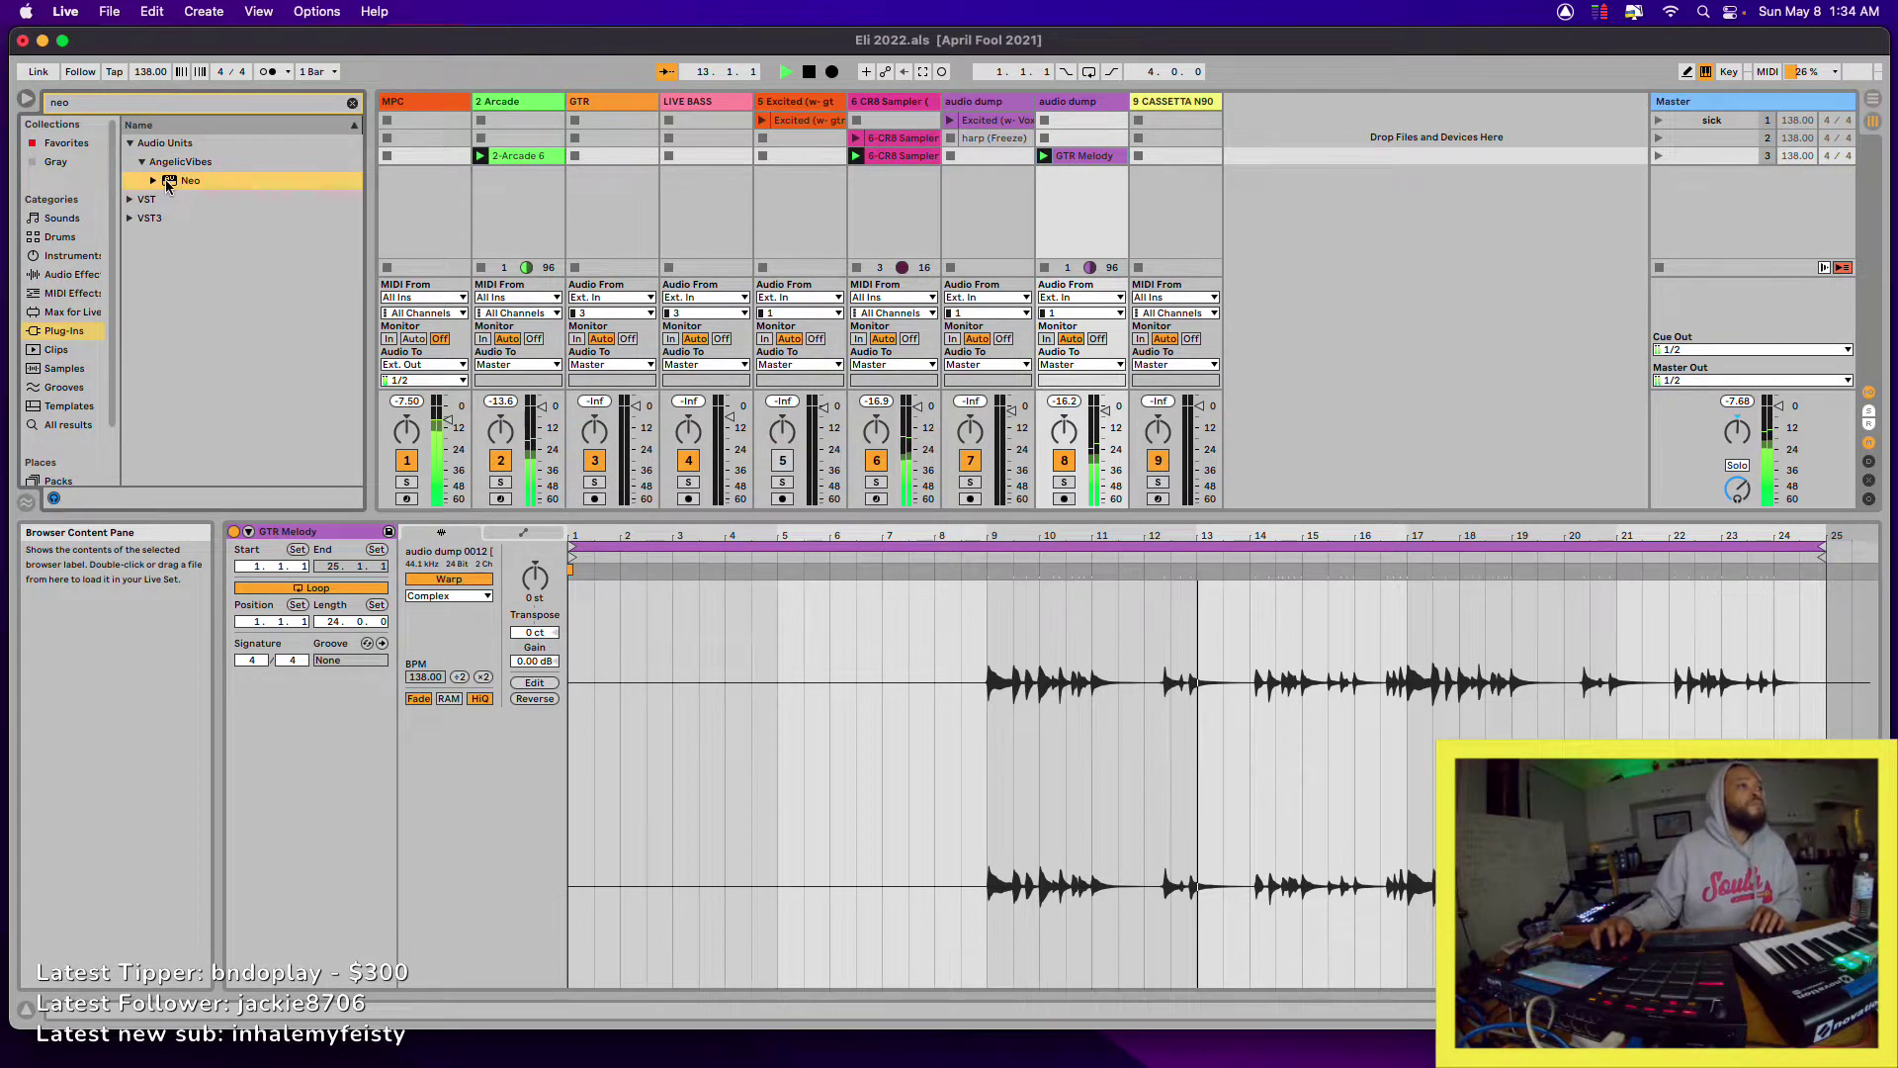
- Load the GTR.neo preset in Neo and move the plug-in window clear of the browser and the Arcade track
left_click(426, 209)
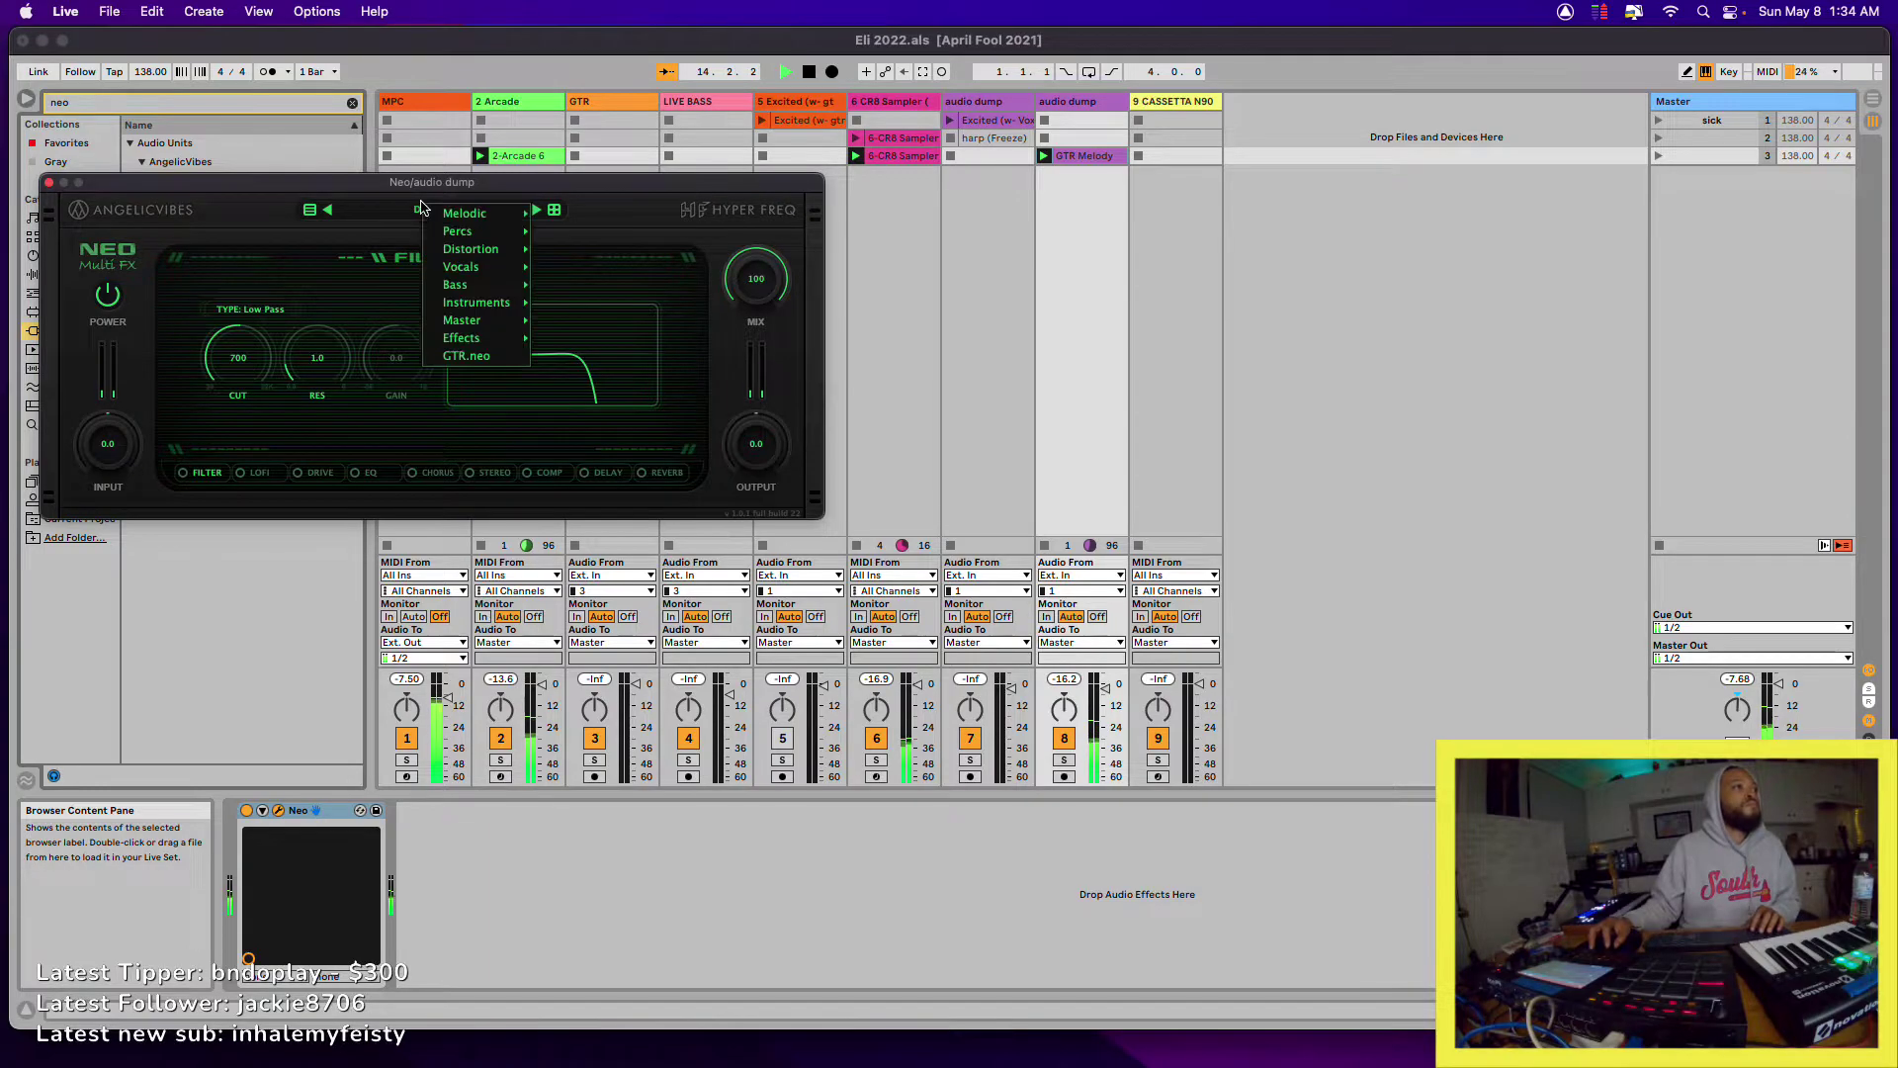
mouse_move(451, 340)
left_click(463, 357)
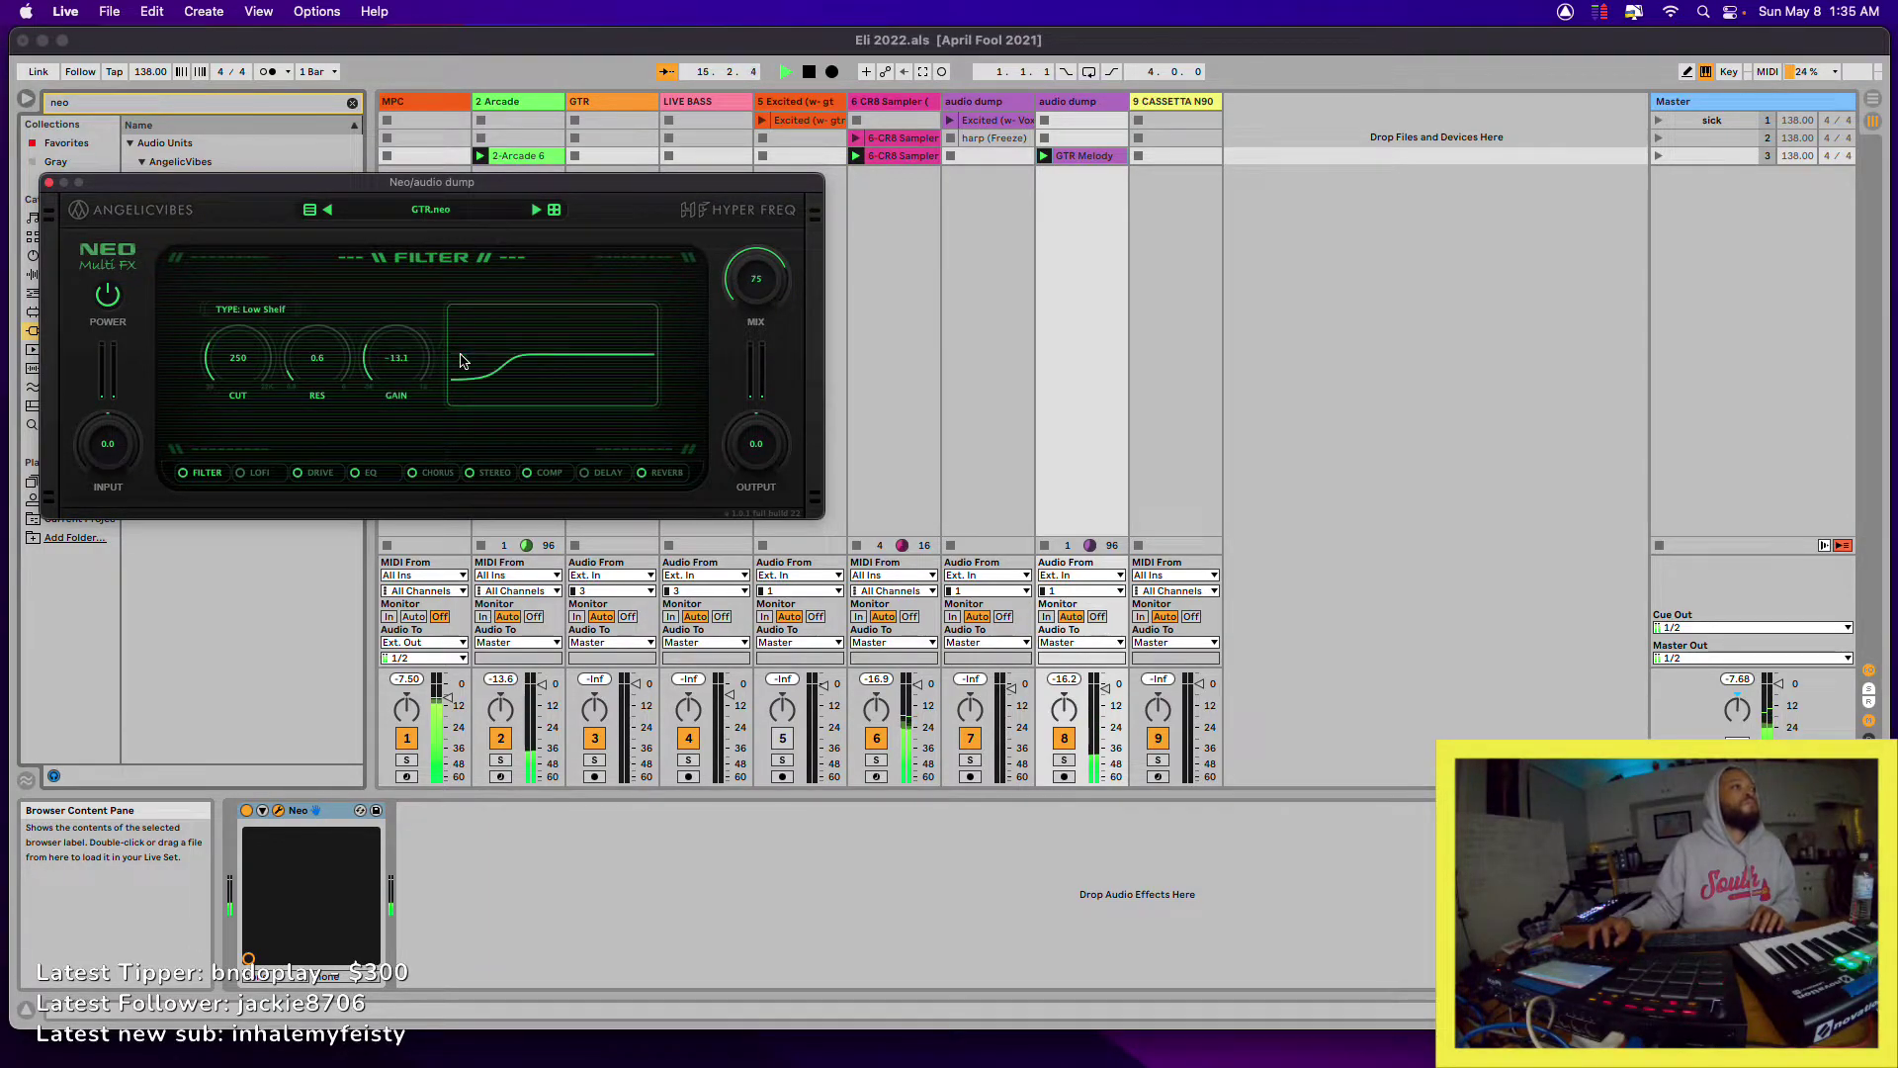
left_click_drag(288, 185, 1243, 404)
left_click_drag(1121, 416, 1175, 201)
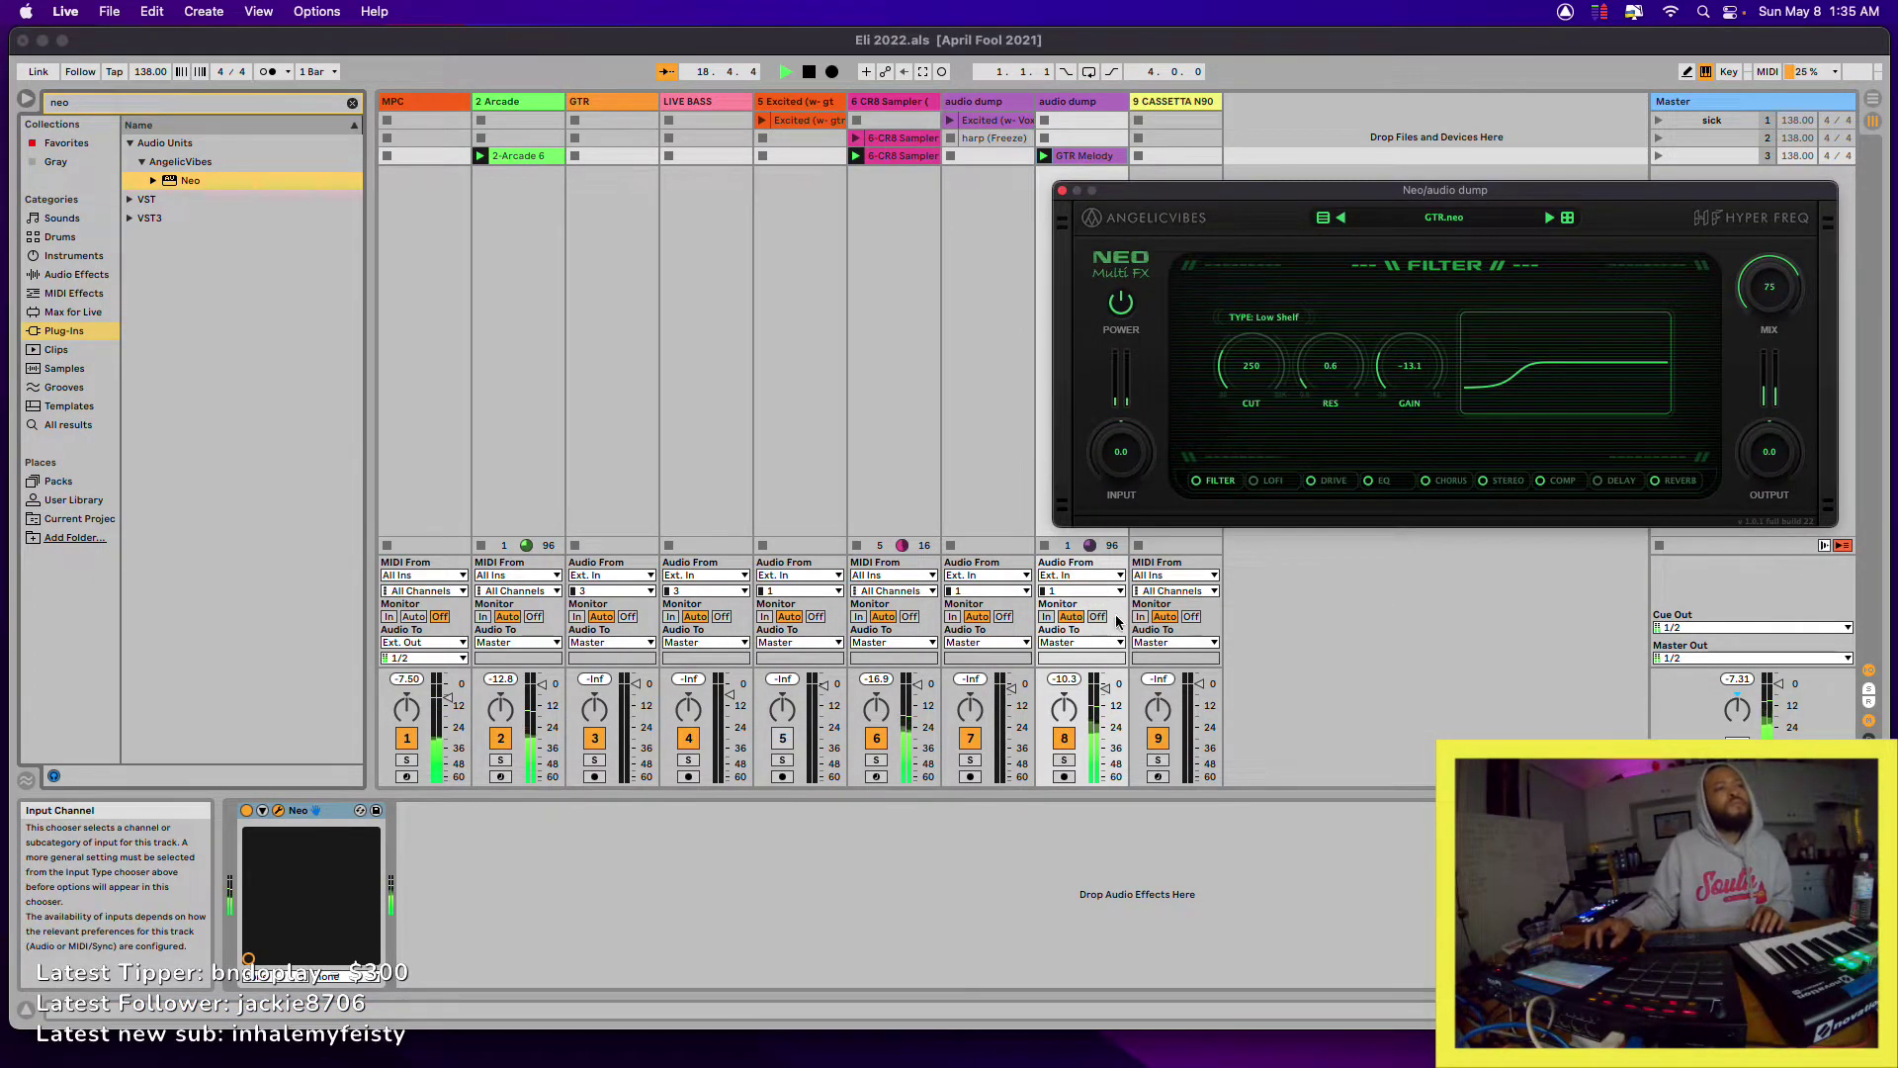
- Randomize Neo's effect settings four times while the guitar melody plays
left_click(1566, 218)
left_click(1568, 219)
left_click(1568, 218)
left_click(1568, 219)
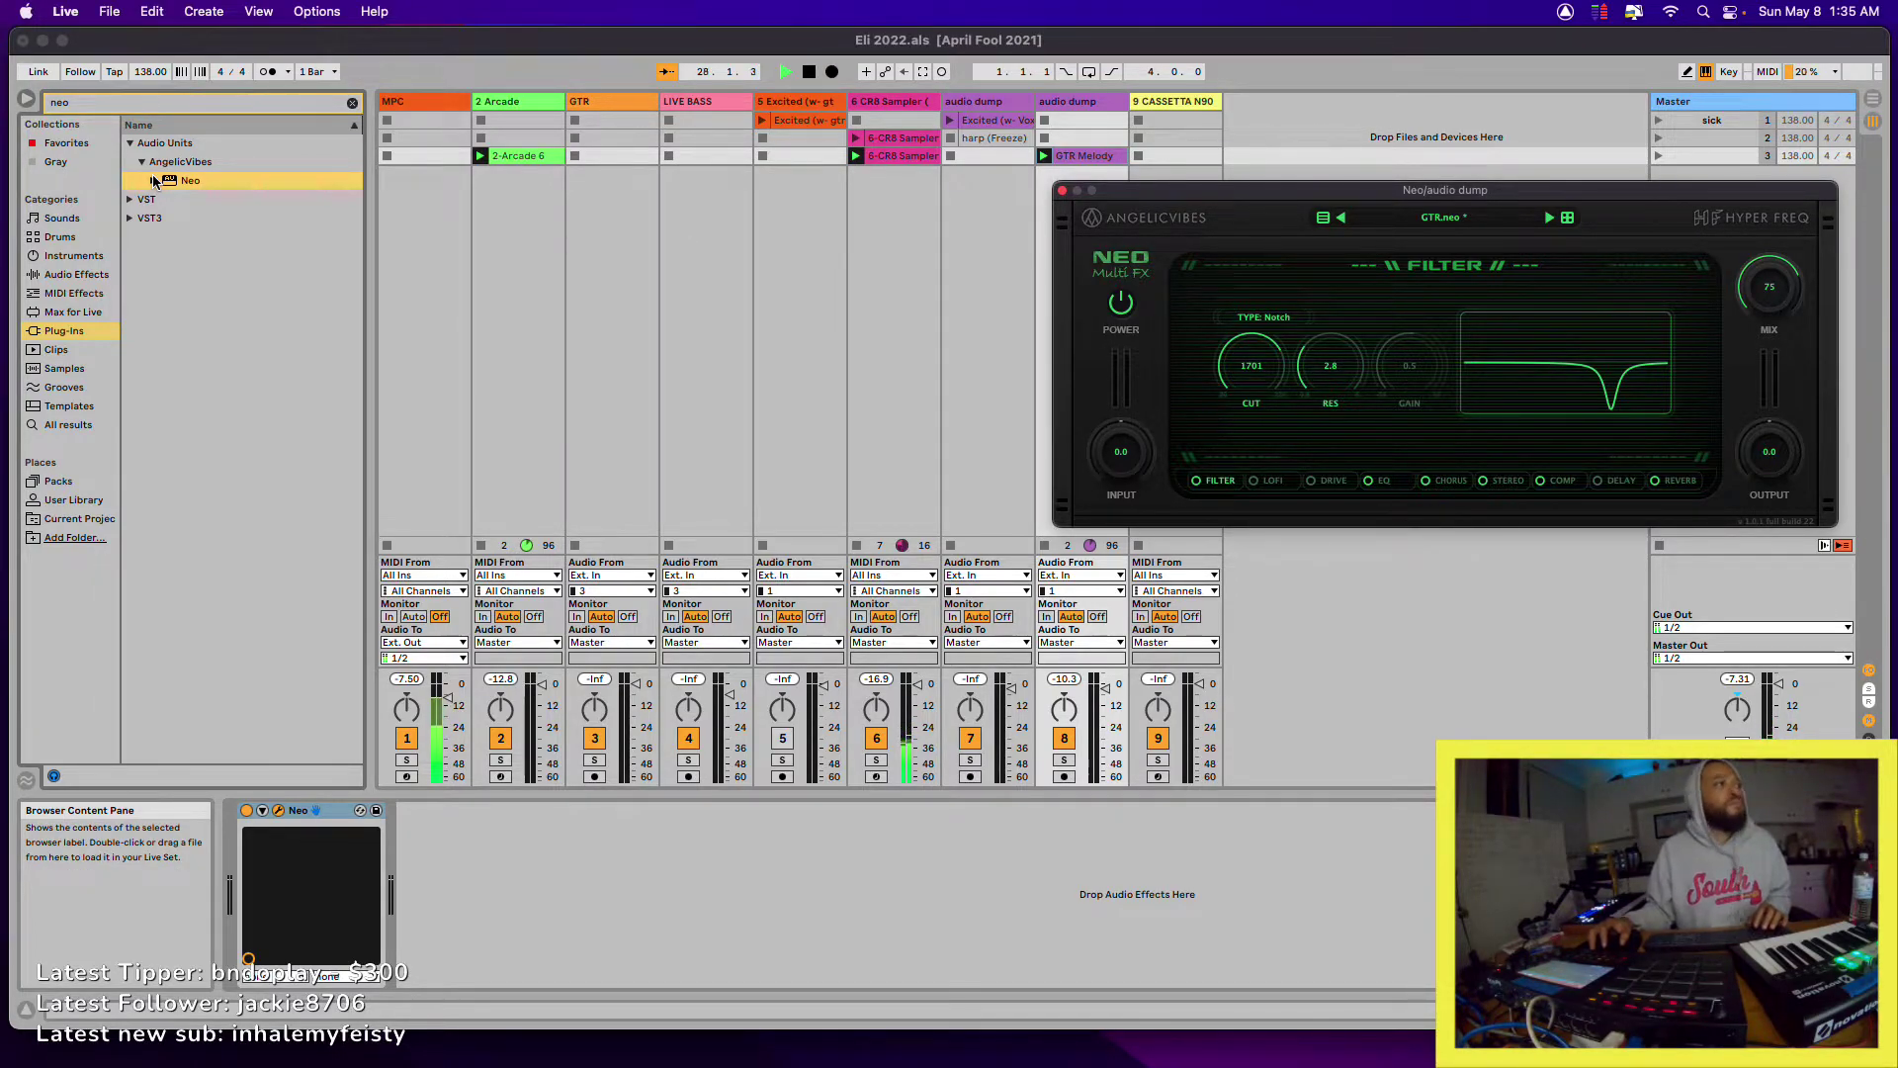
- Delete the 2-Arcade 6 clip from the Arcade track and select that track
left_click(529, 157)
key("Delete")
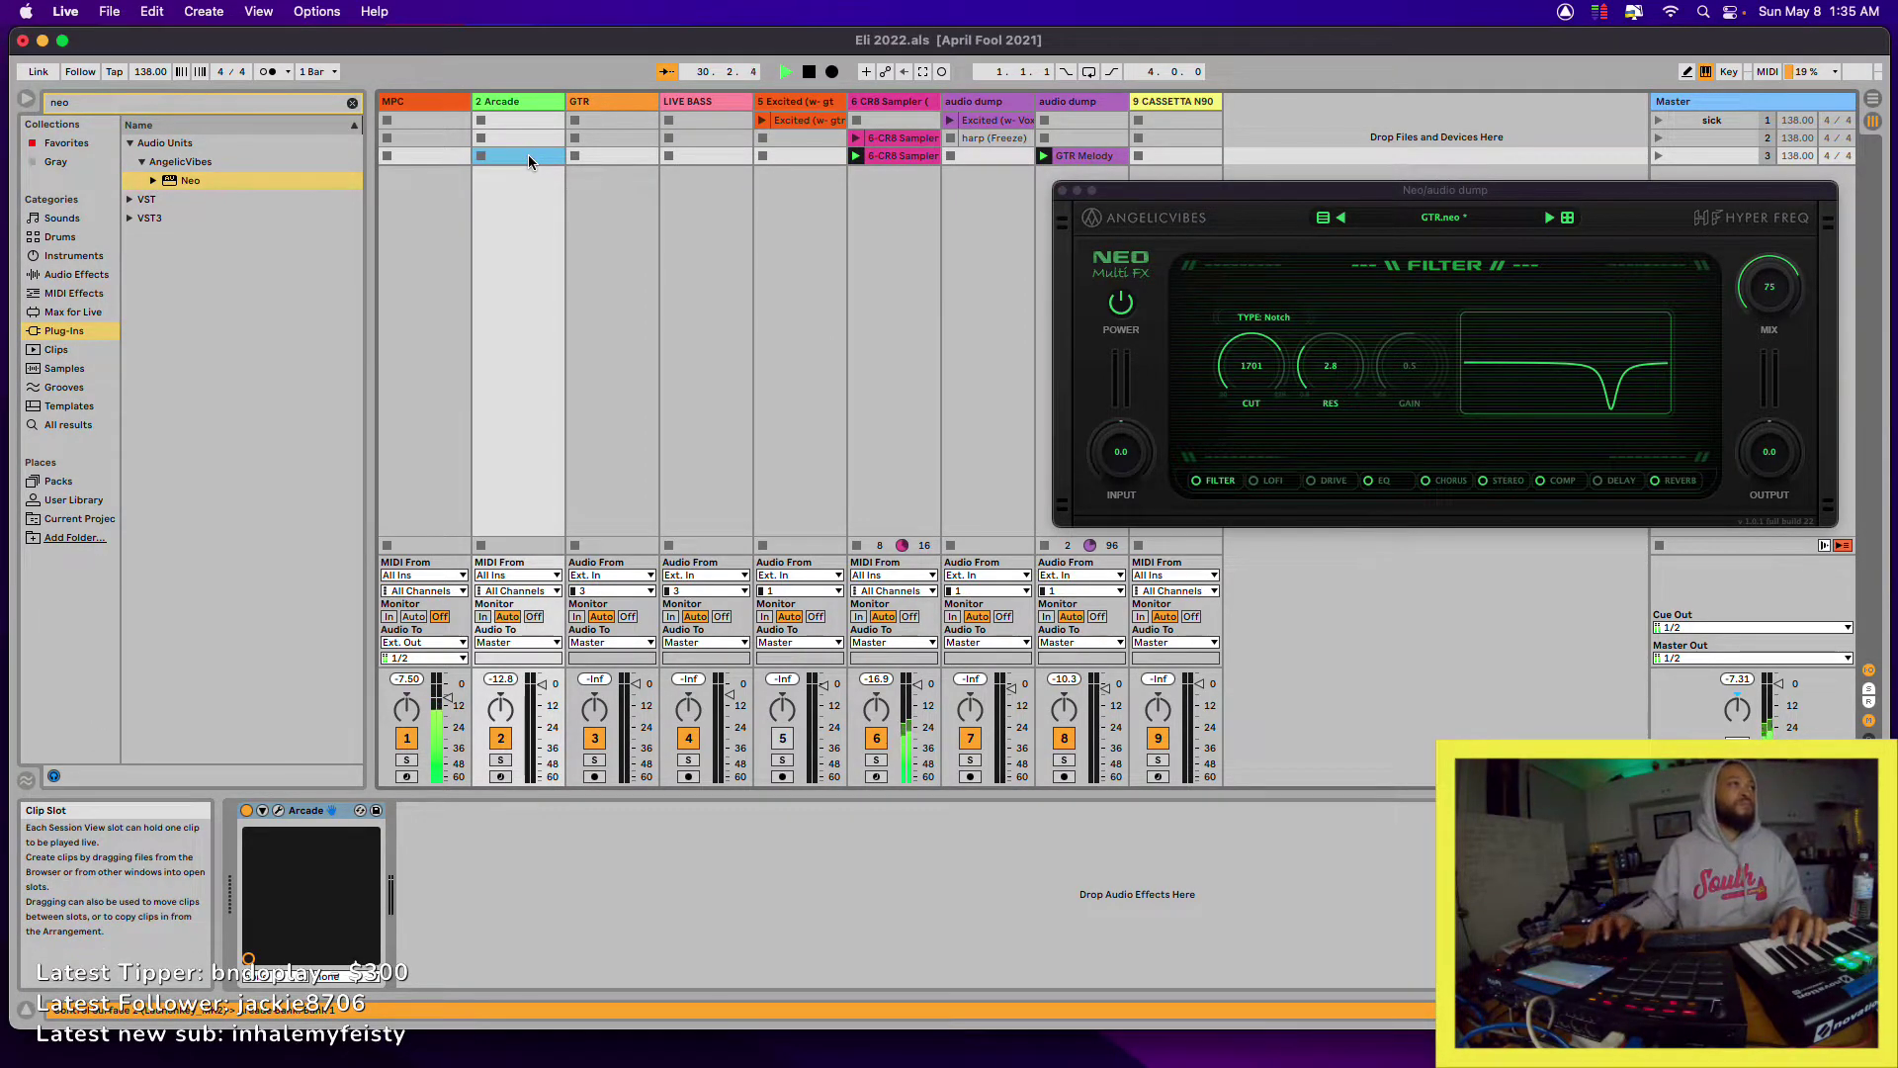
left_click(510, 105)
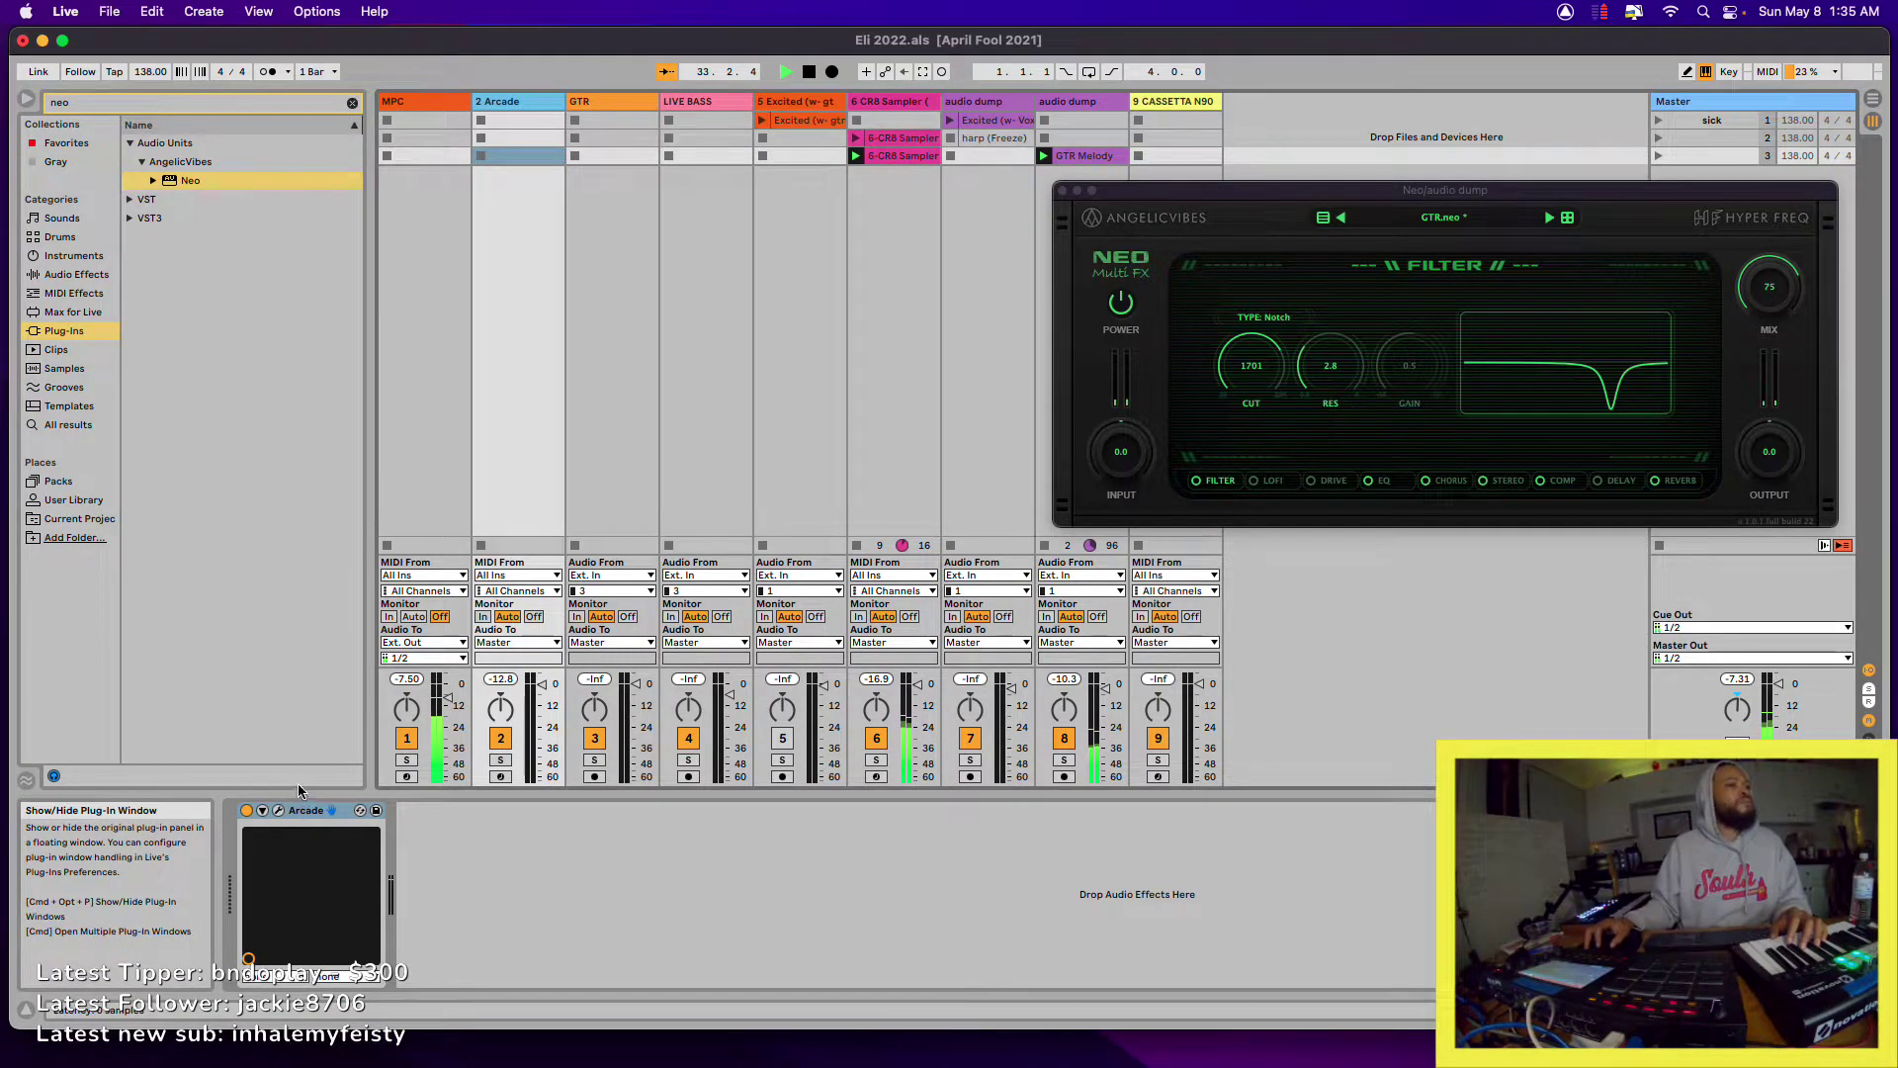
- Open the Arcade plug-in window and place it clear of the Neo window
left_click(278, 810)
left_click_drag(1167, 194, 544, 334)
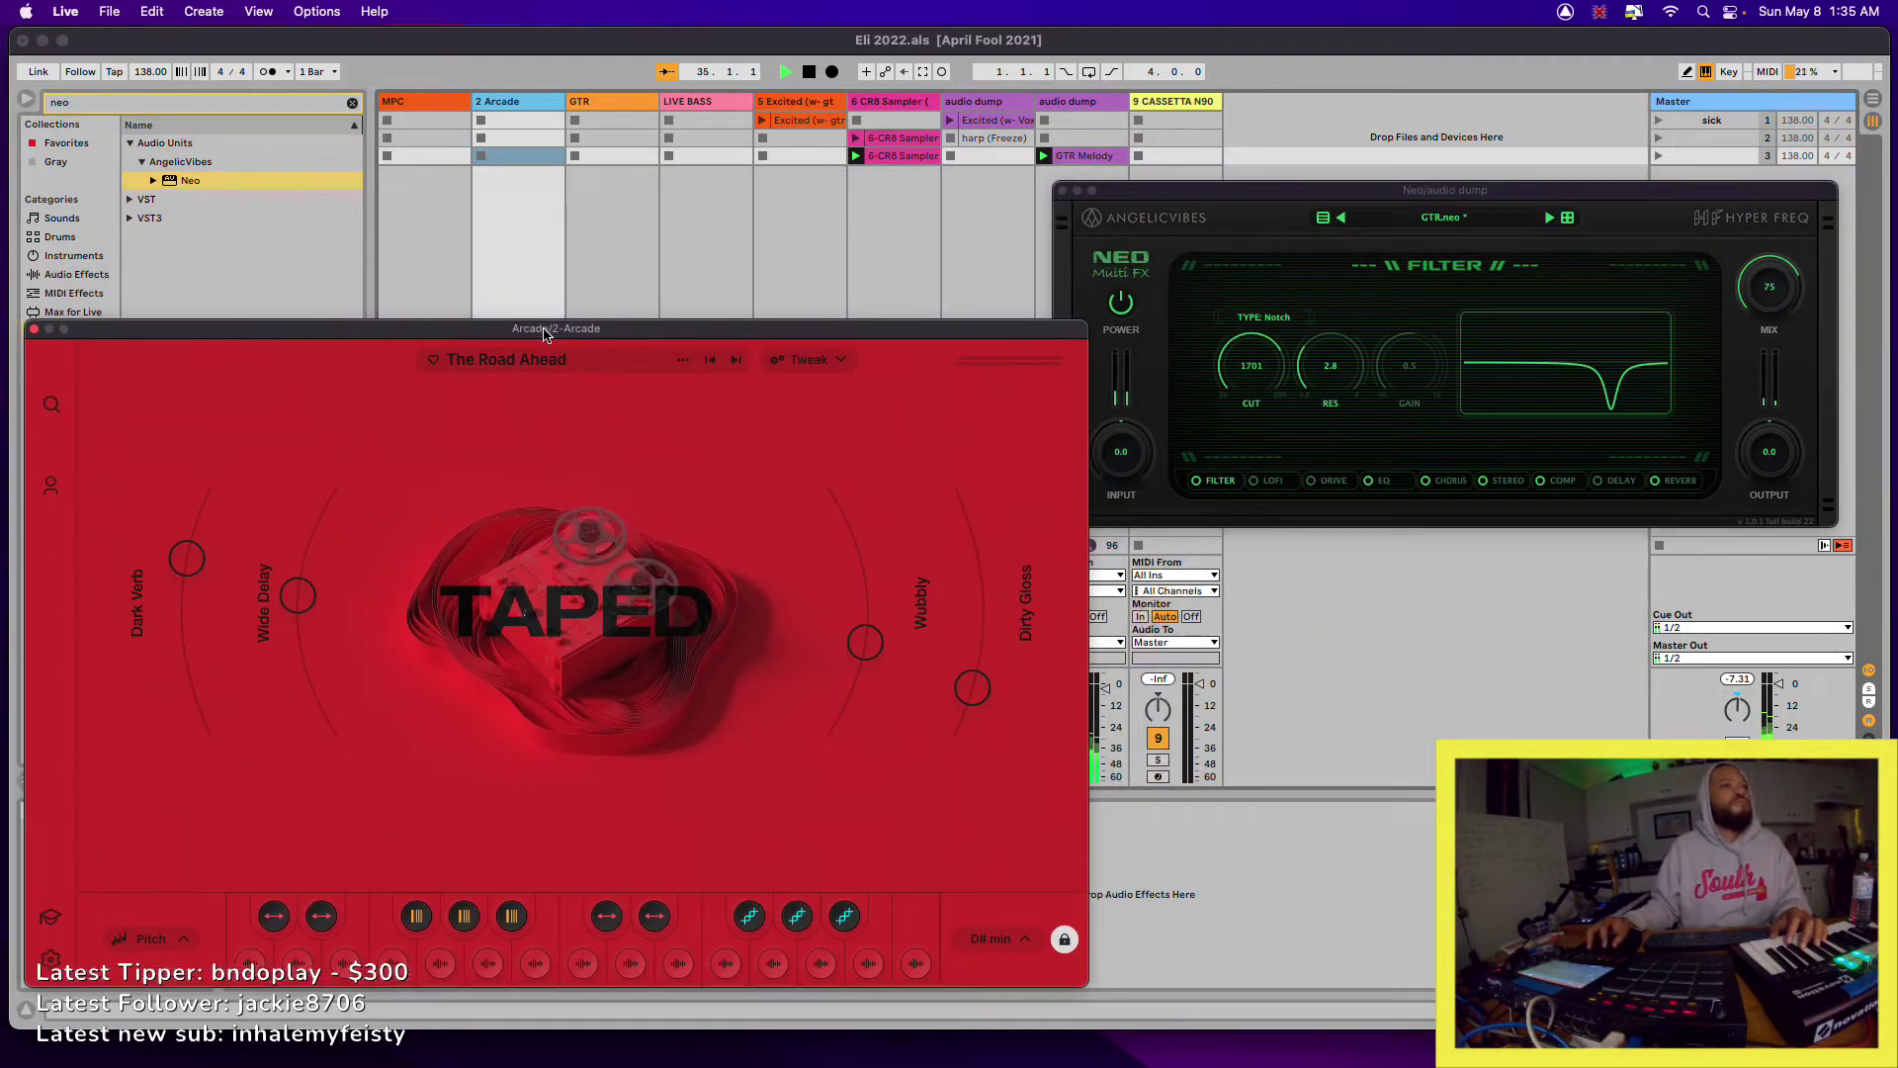
- Audition Neo's Melodic Candy preset with three randomizations of its settings, and settle on the Melodic Cave preset
left_click(1550, 218)
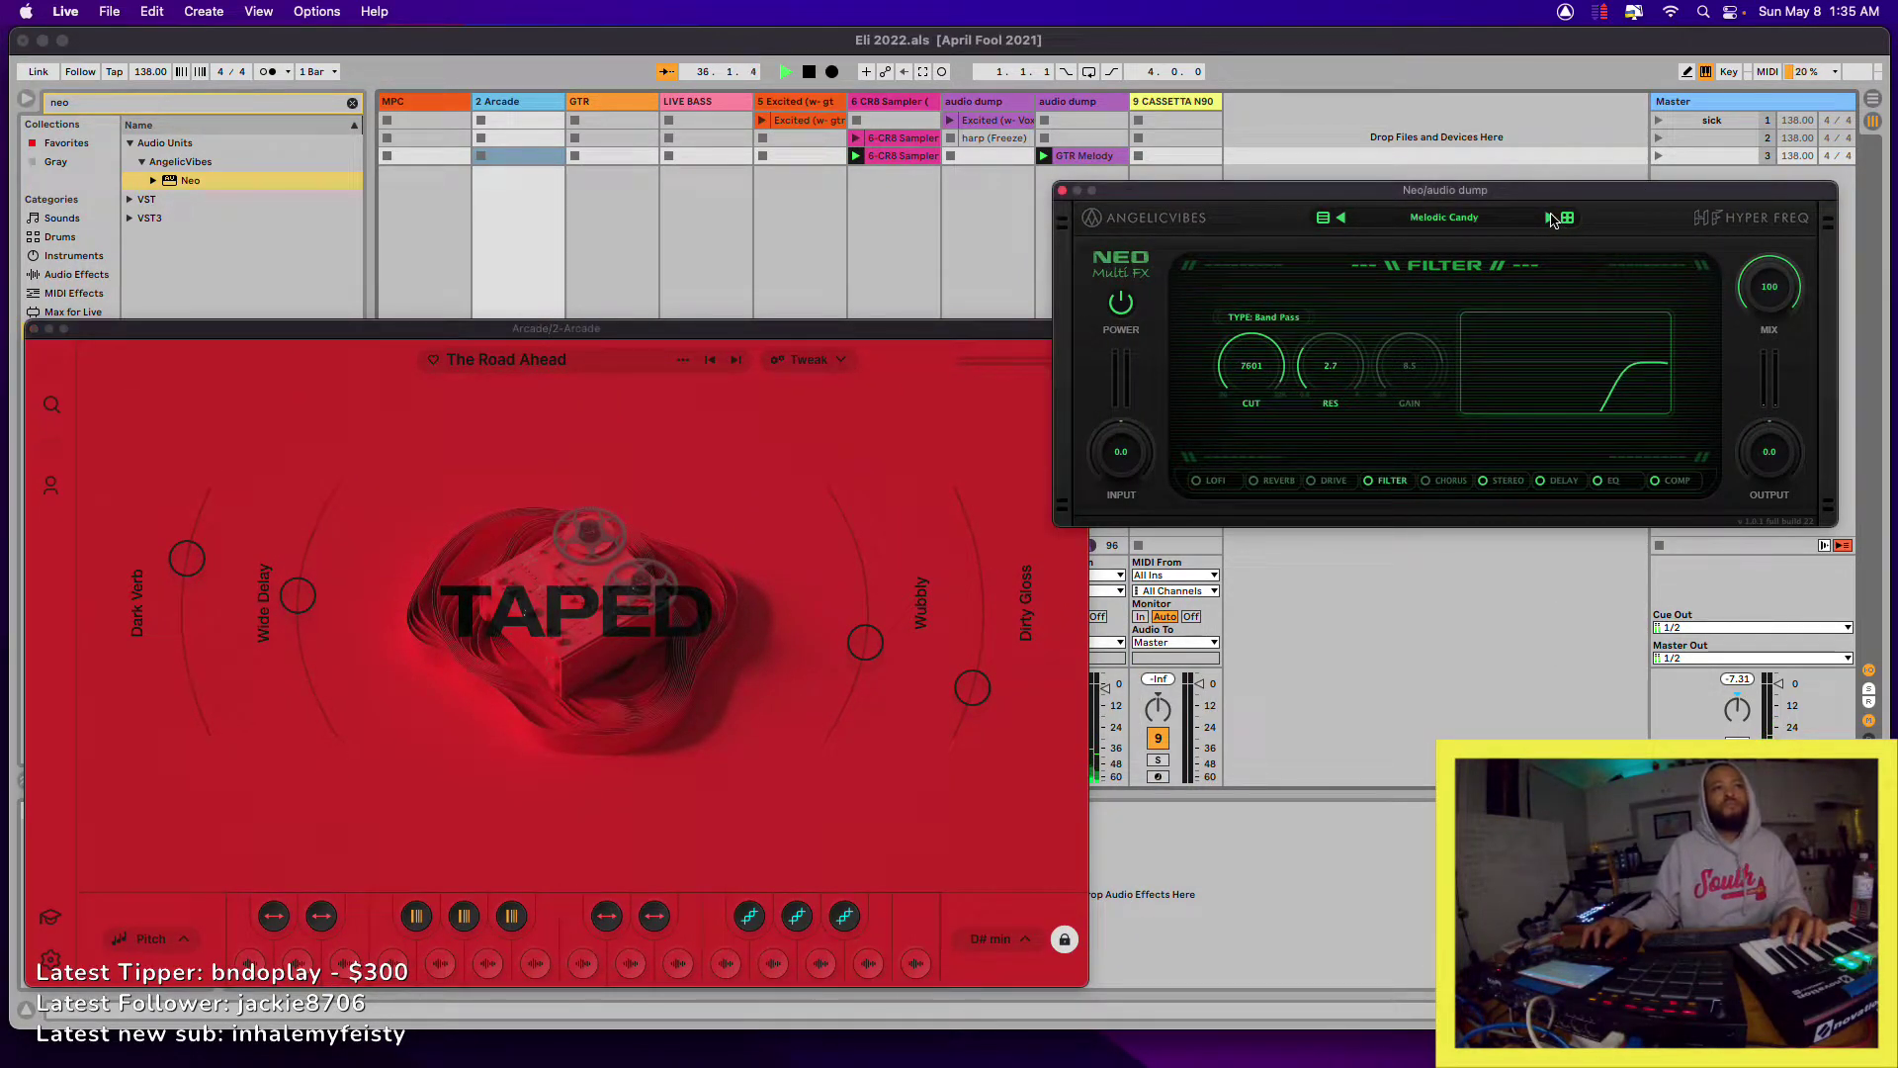
left_click(1567, 220)
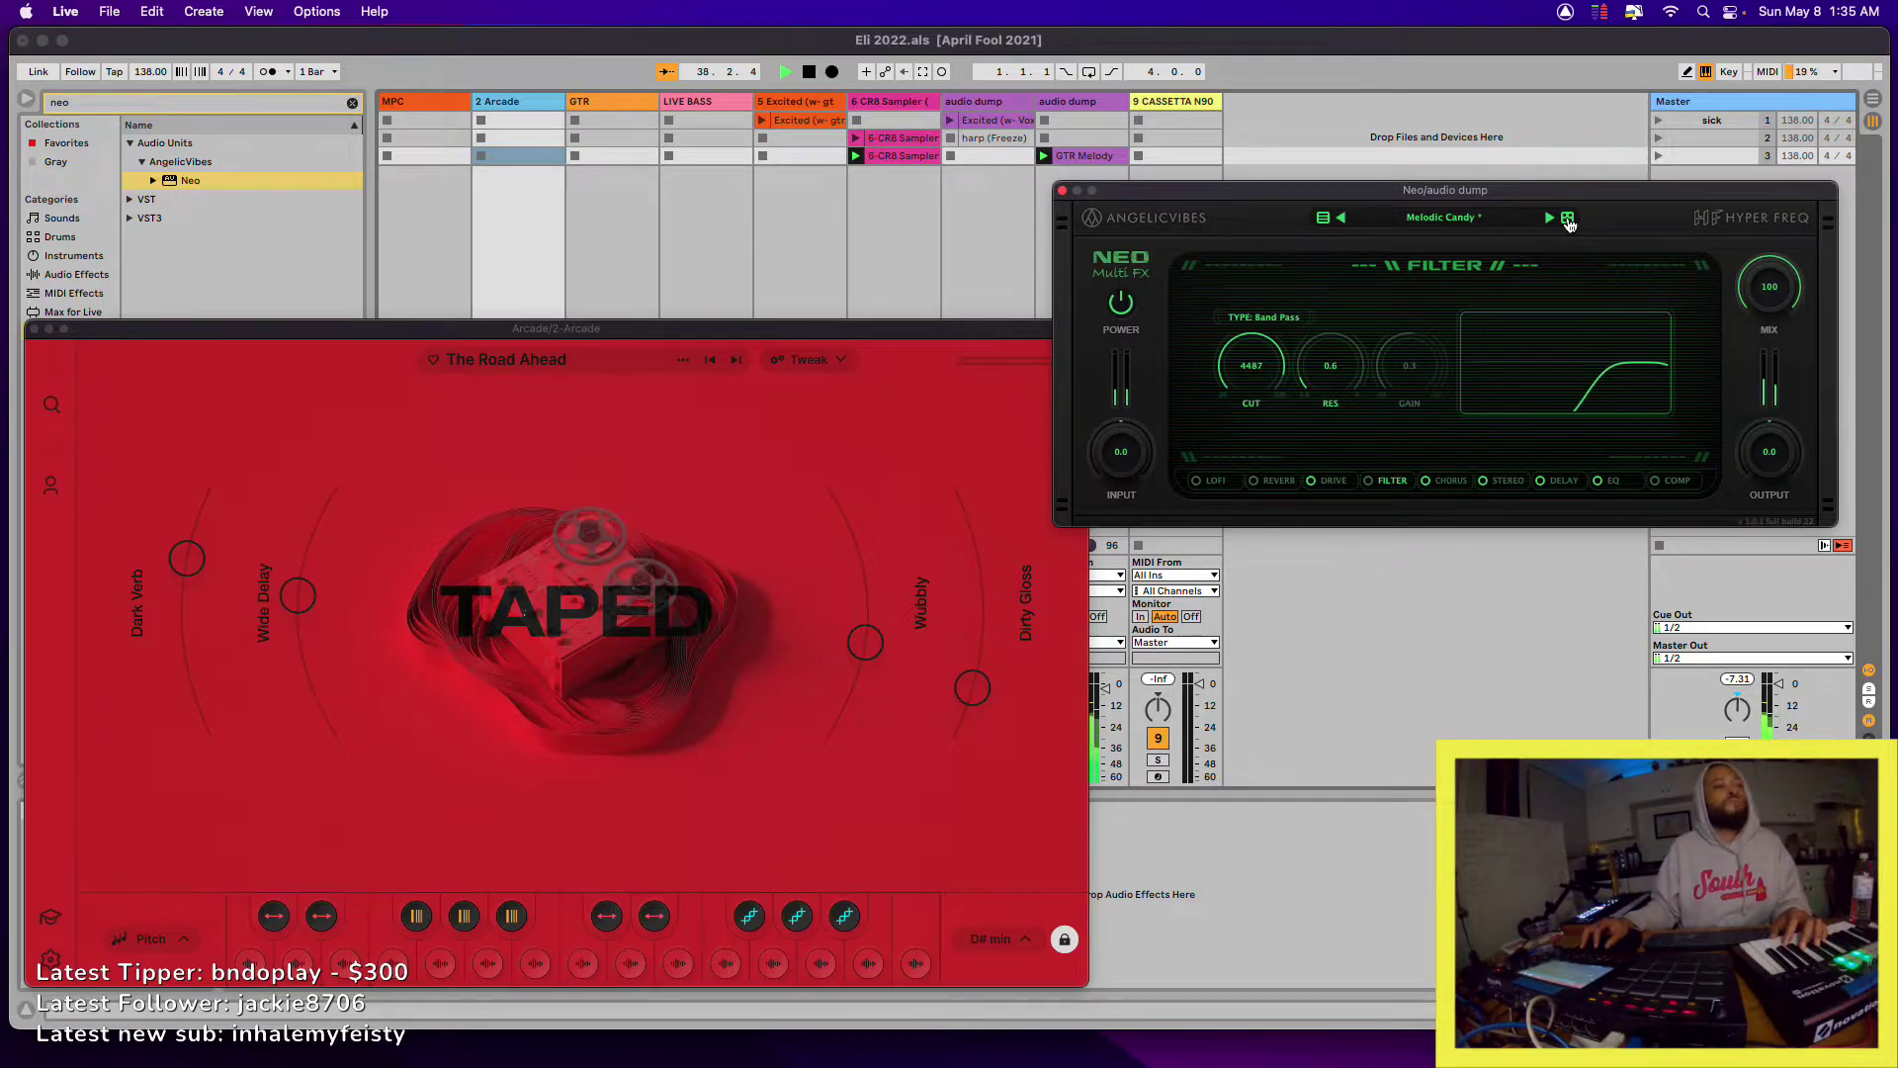
left_click(1568, 219)
left_click(1568, 220)
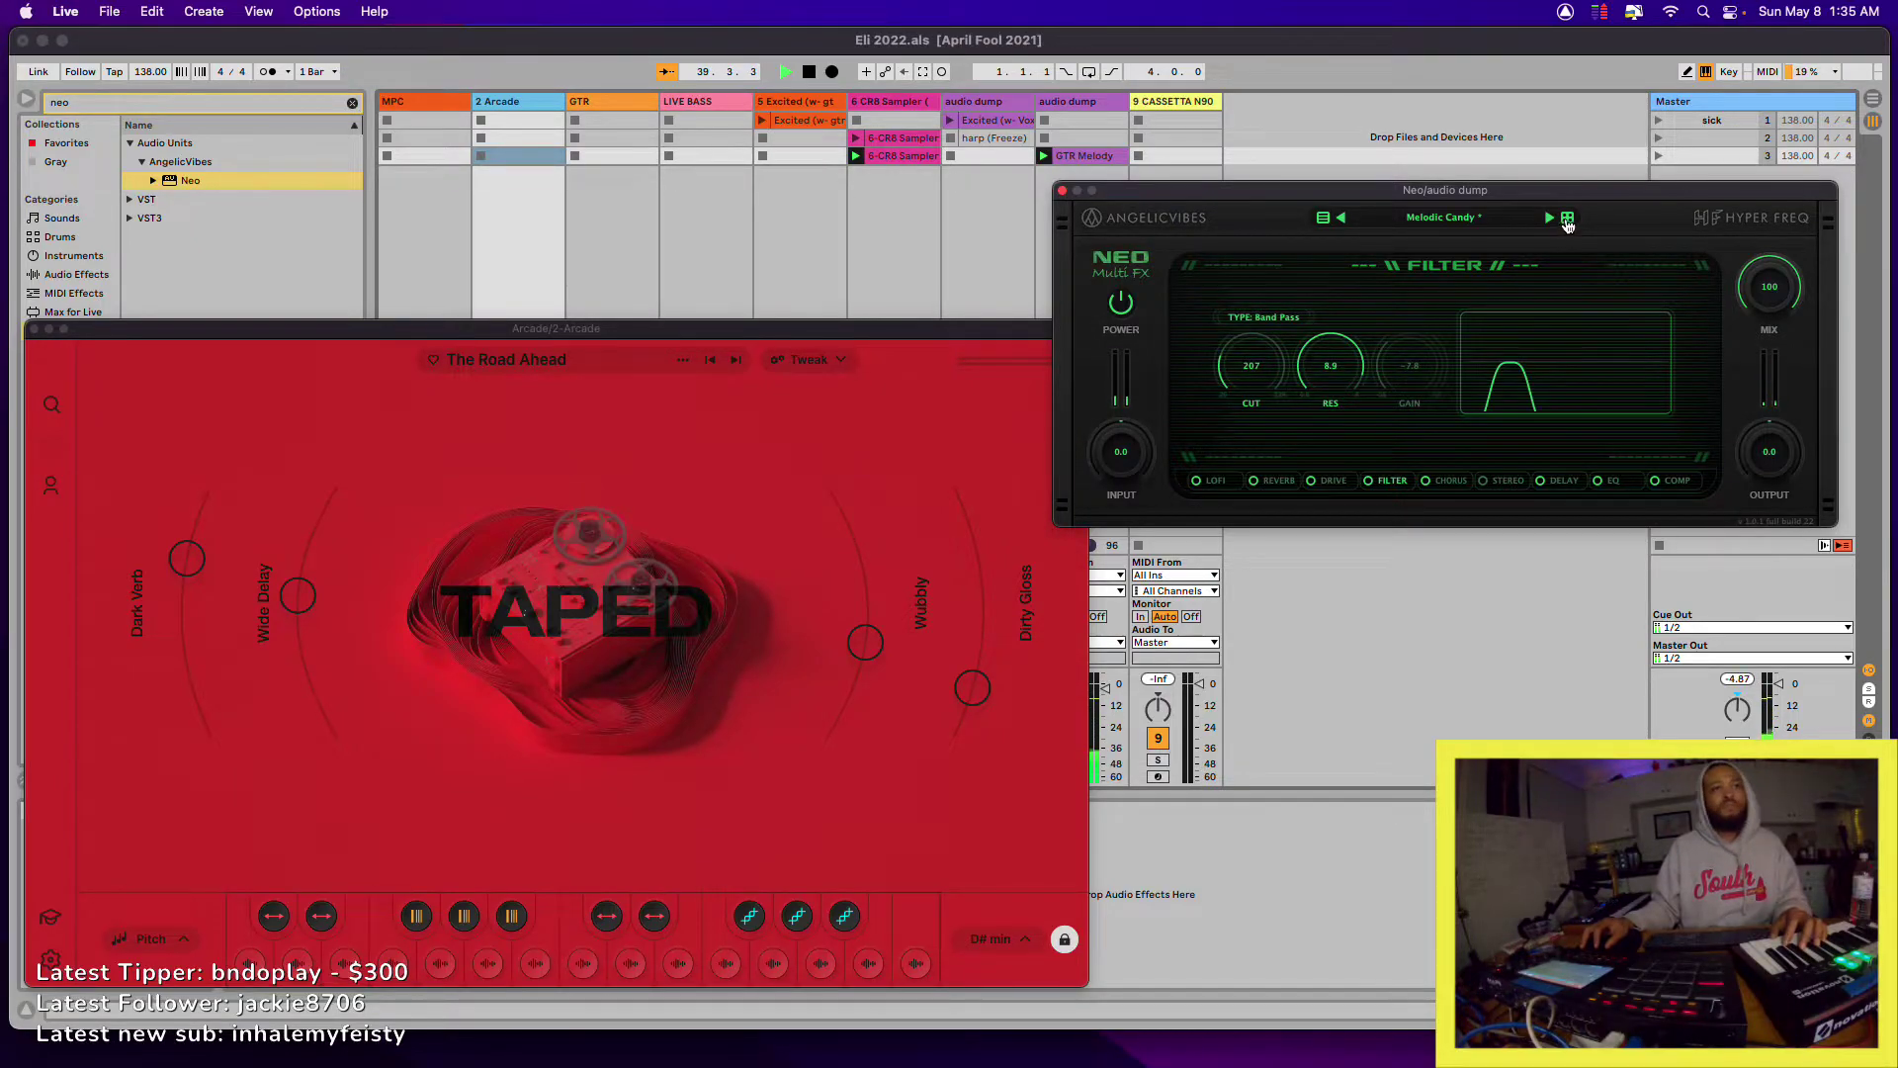
left_click(1550, 219)
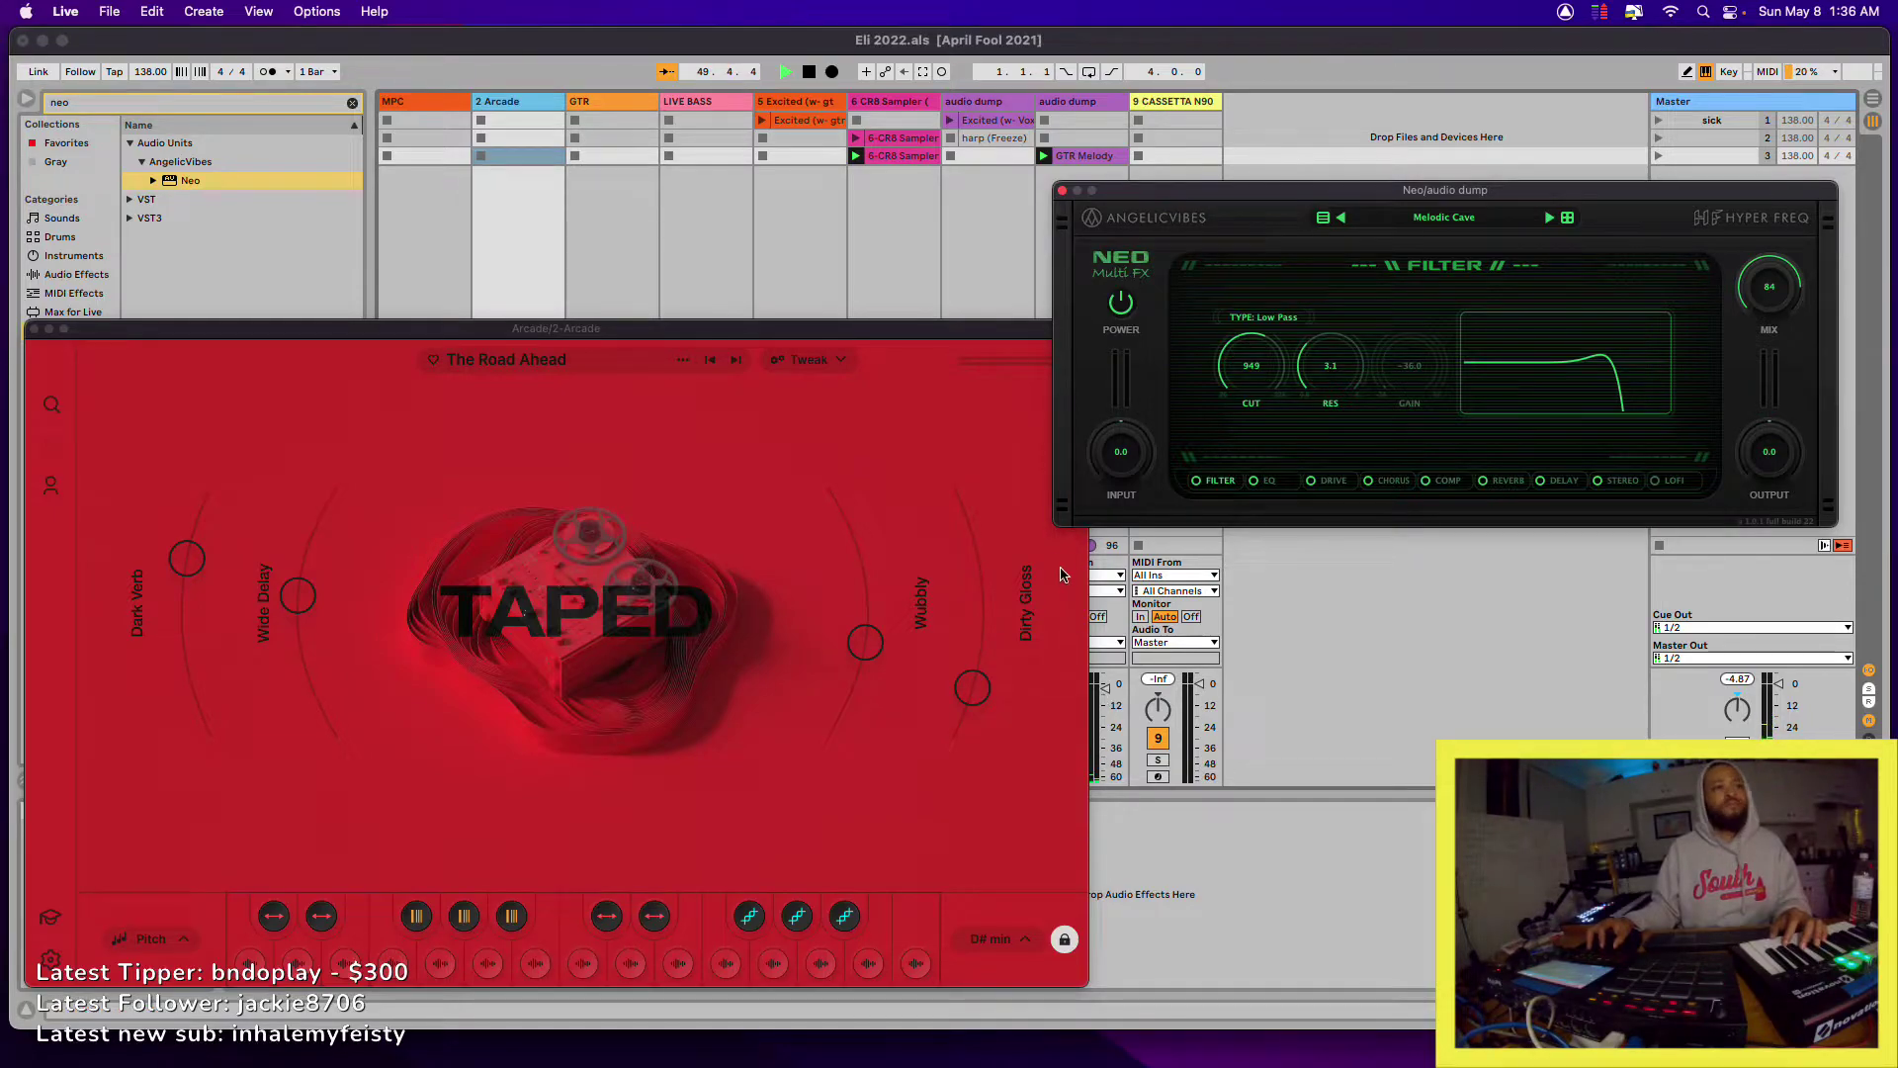
- Arm the Arcade track for recording and reposition the Arcade window below the clip slots
left_click_drag(1013, 326, 1111, 301)
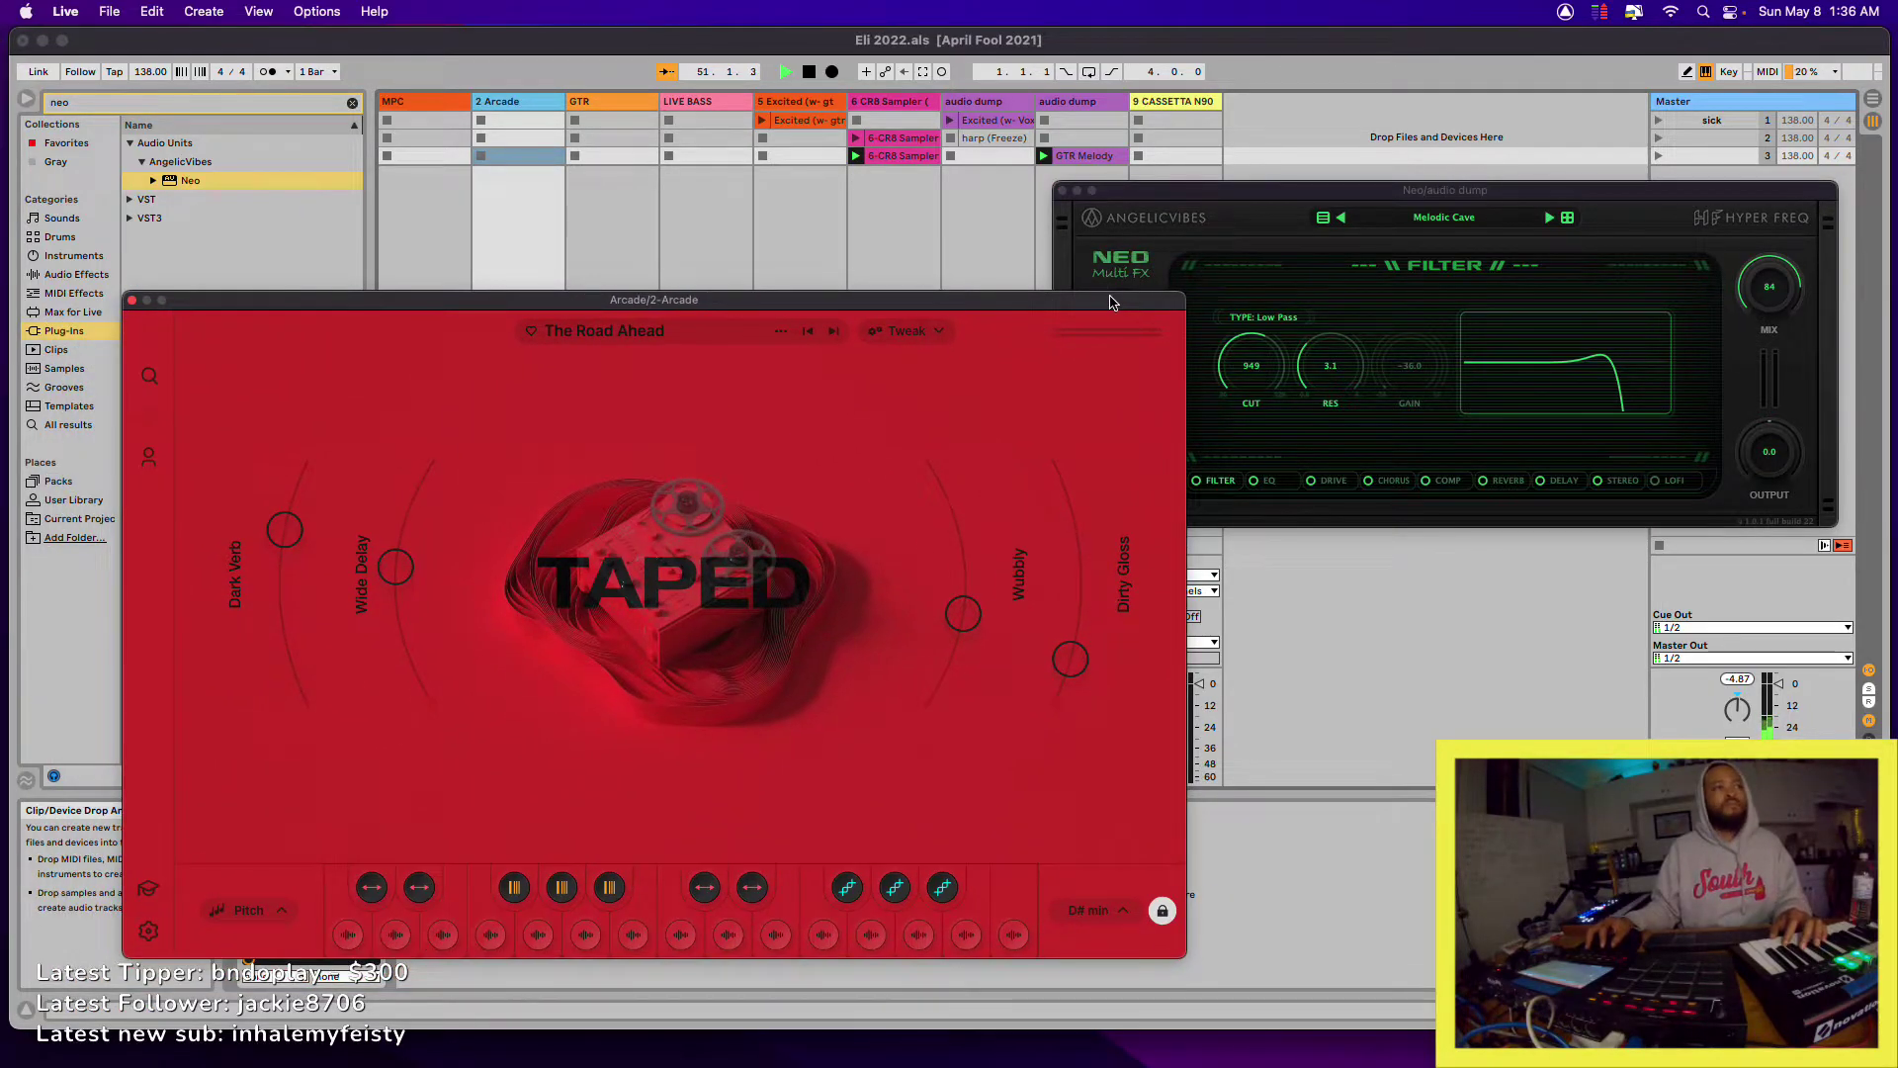
left_click(514, 103)
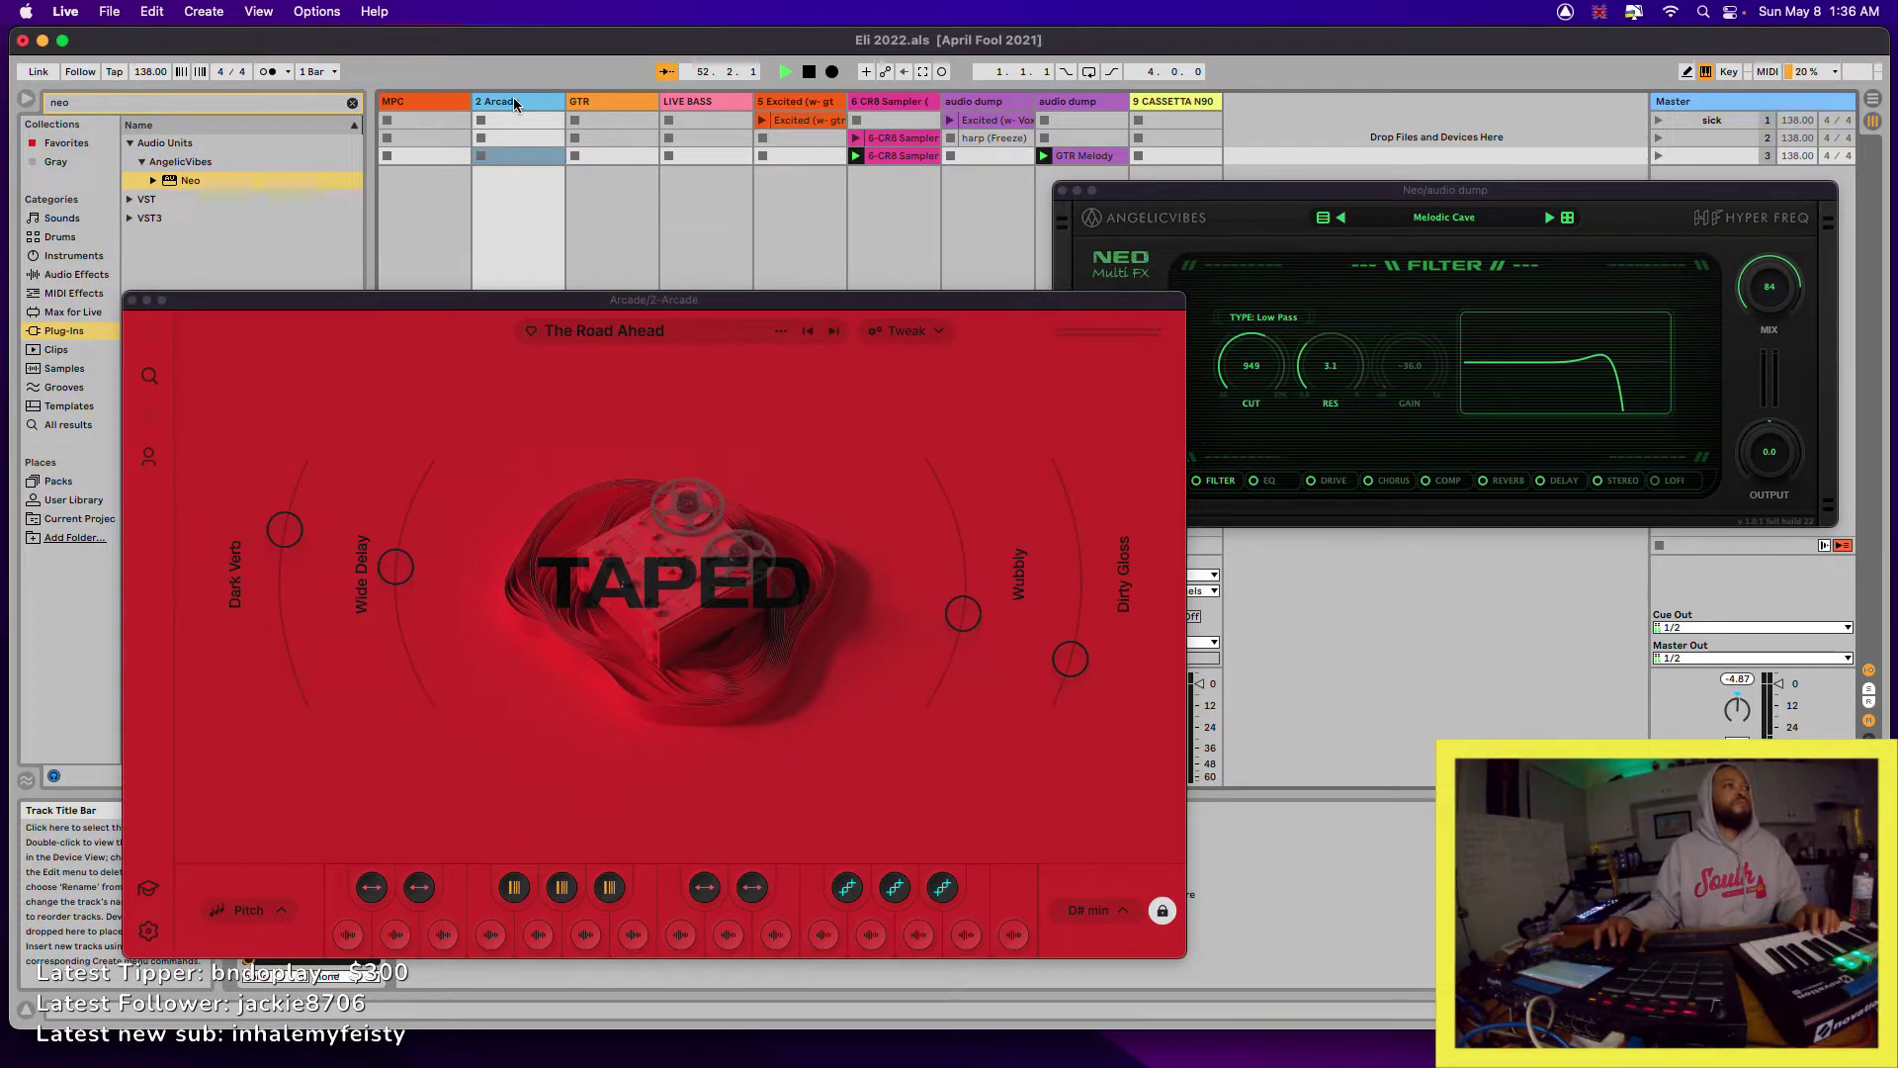
left_click(514, 253)
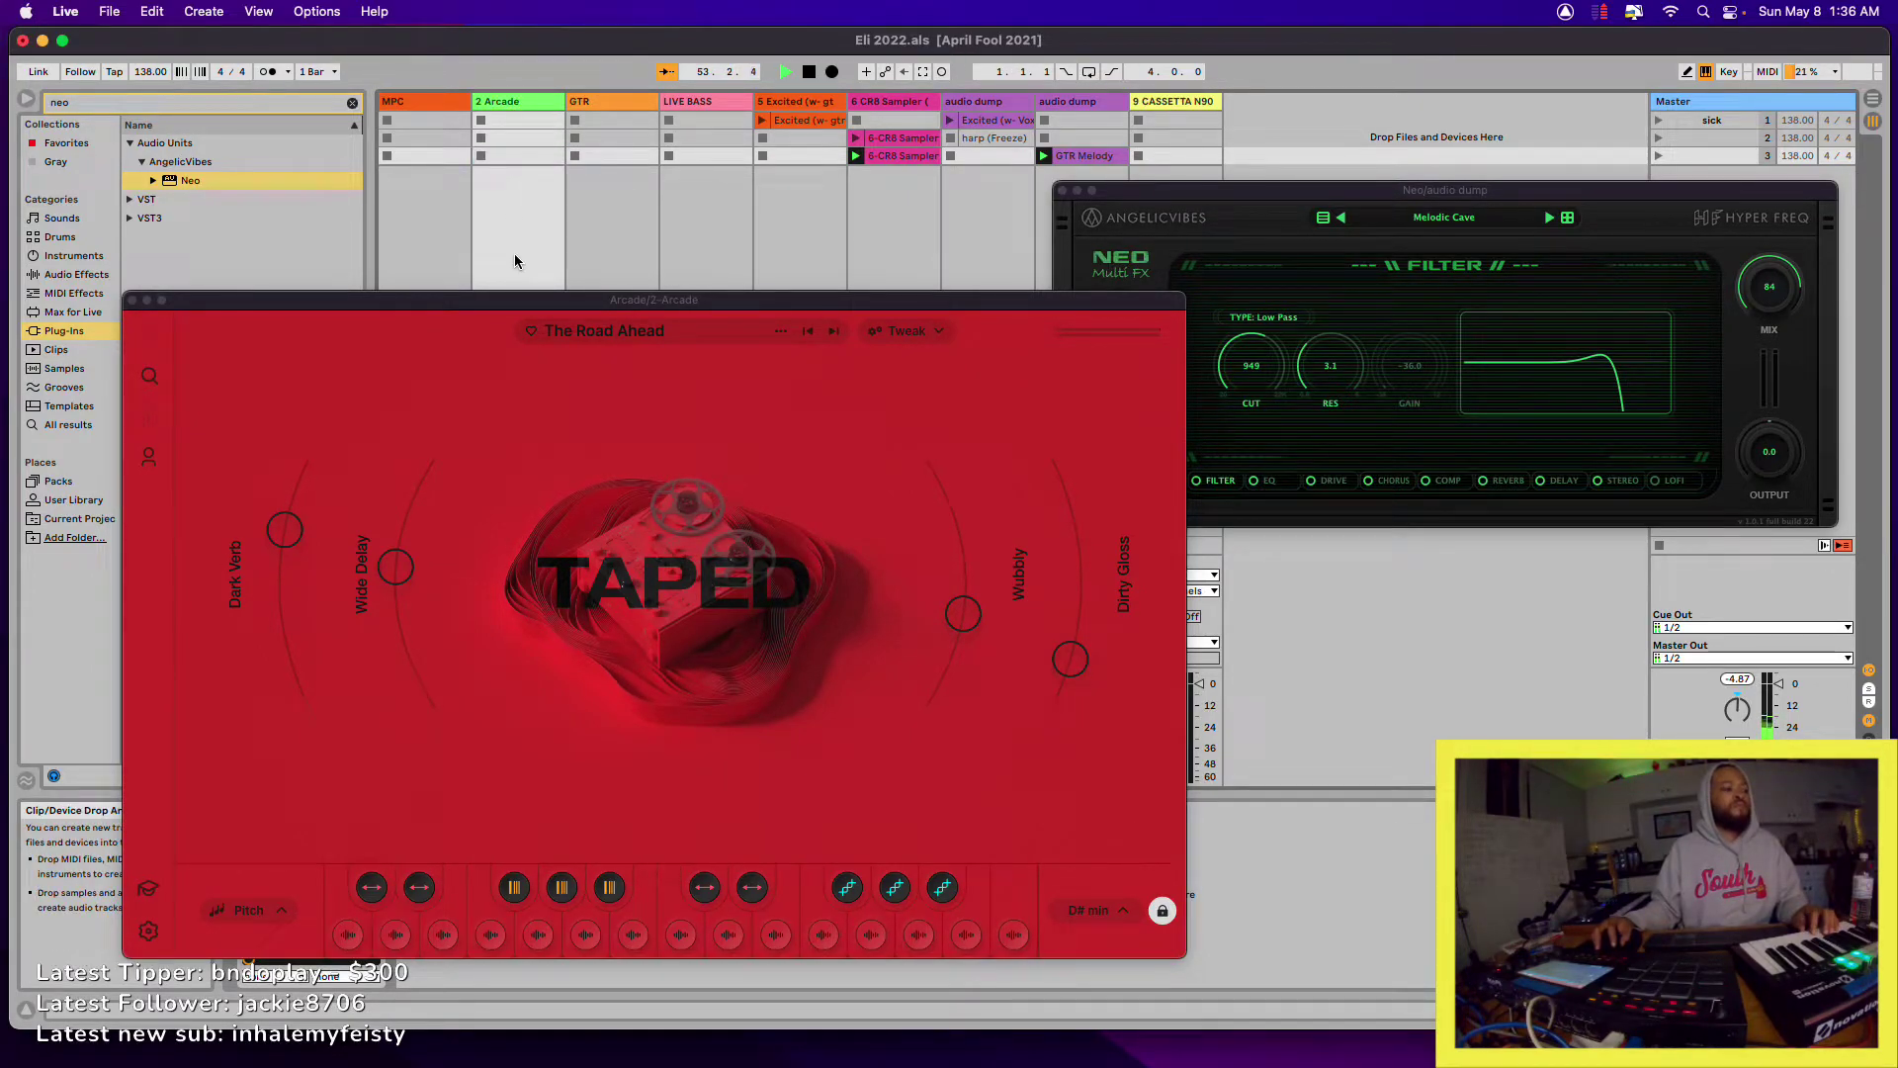
left_click_drag(515, 297, 799, 292)
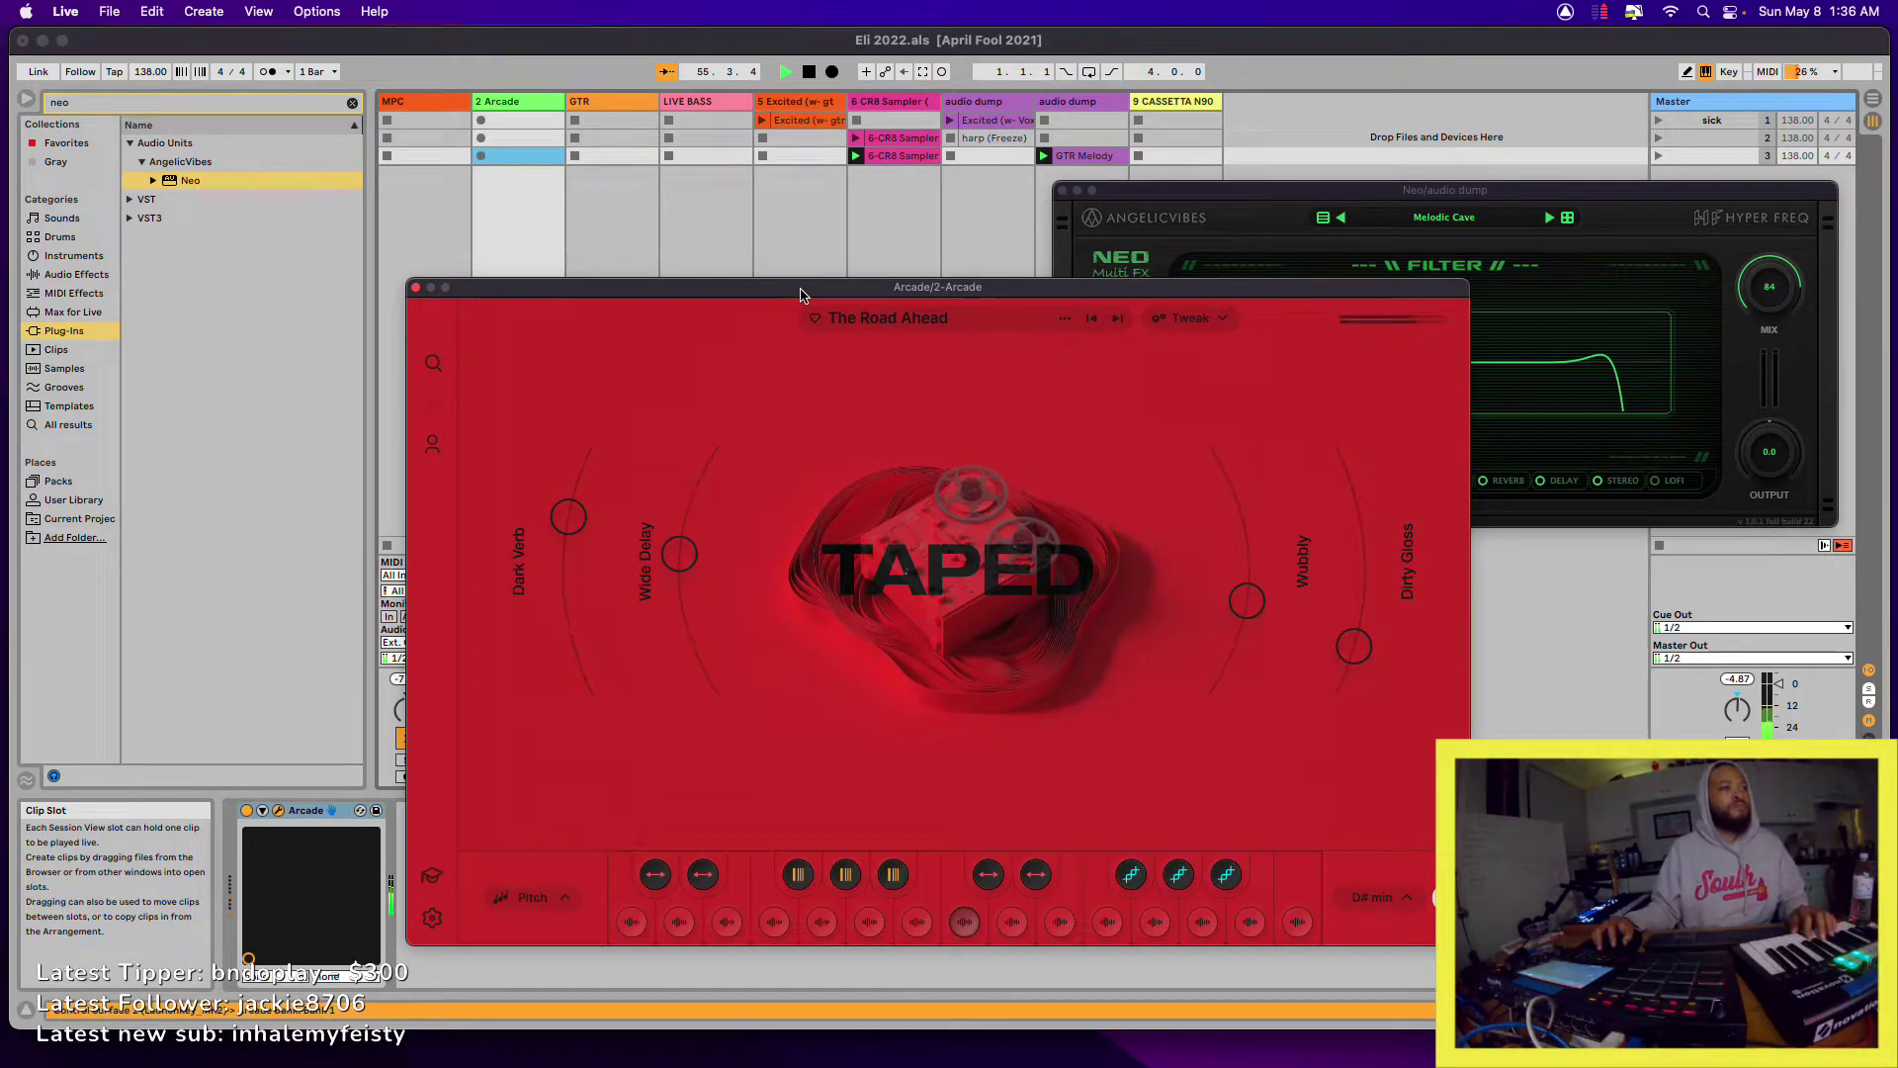
left_click_drag(843, 287, 637, 287)
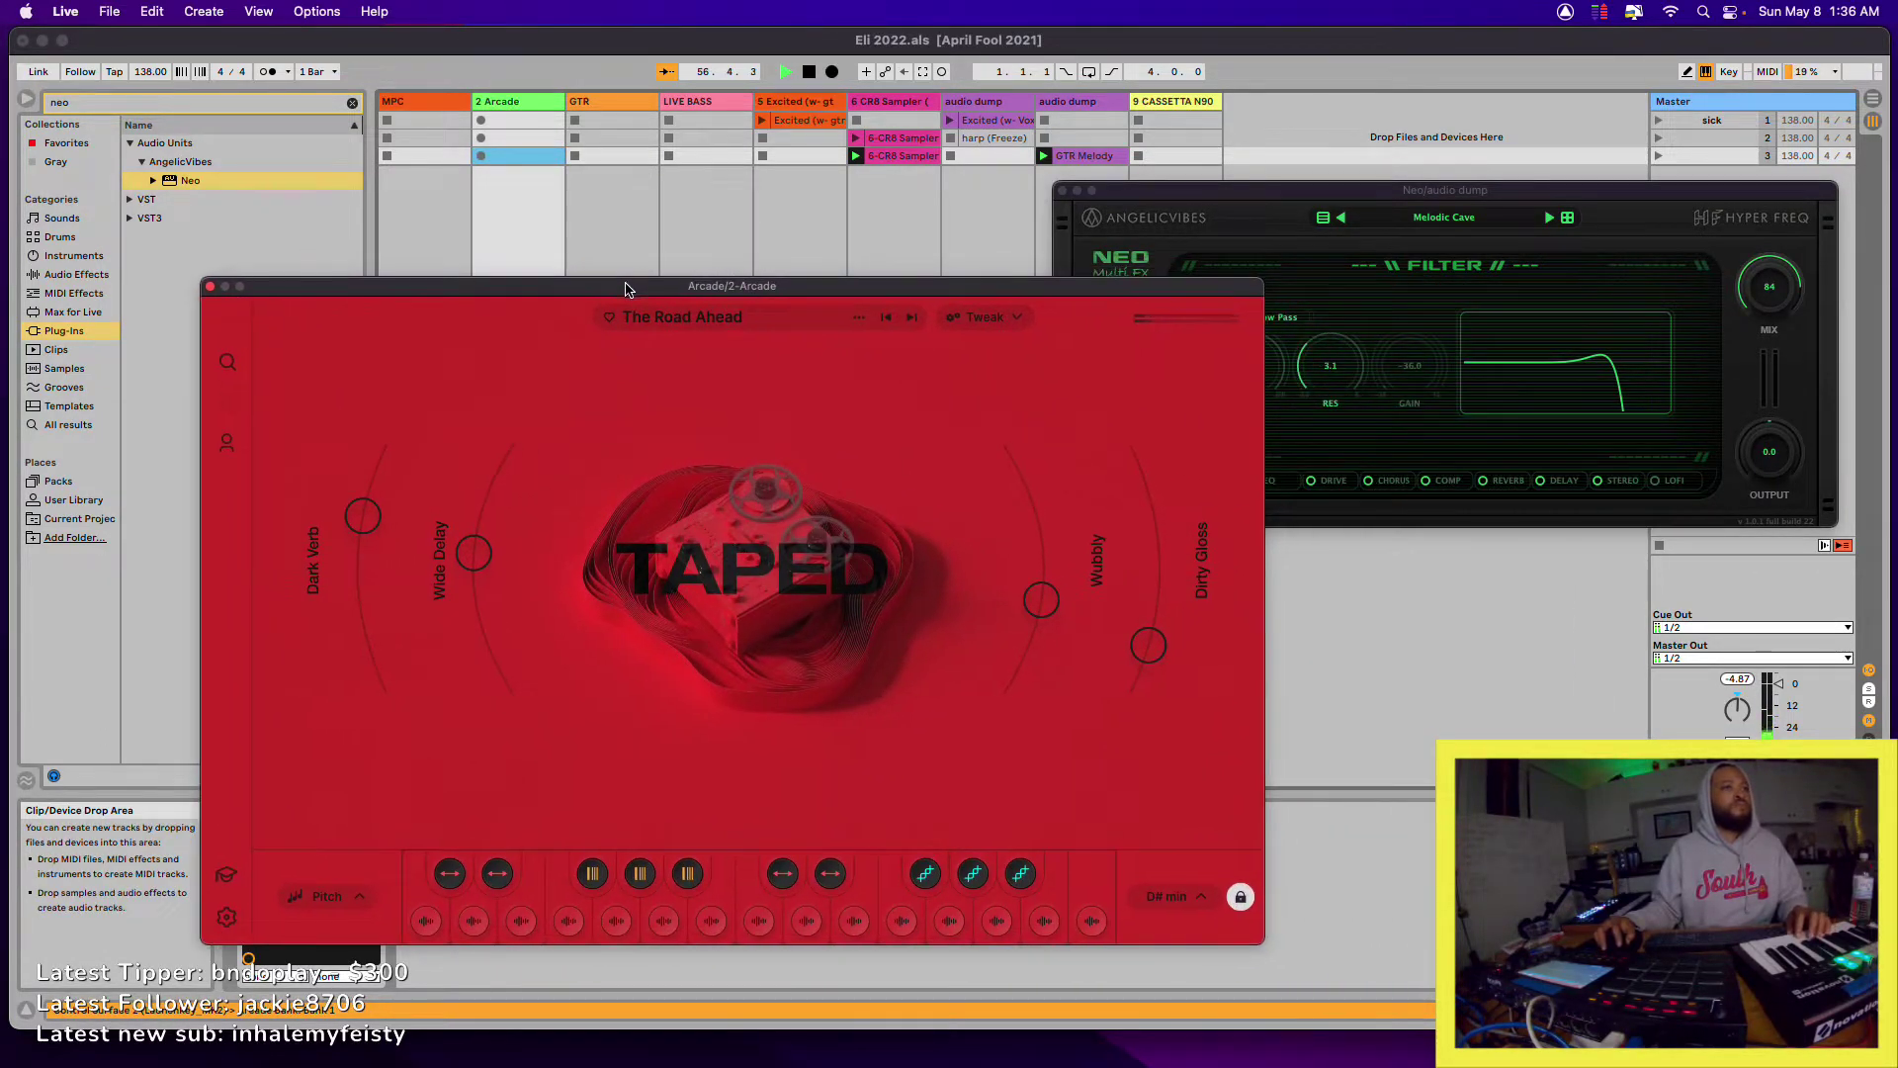
left_click_drag(808, 286, 710, 281)
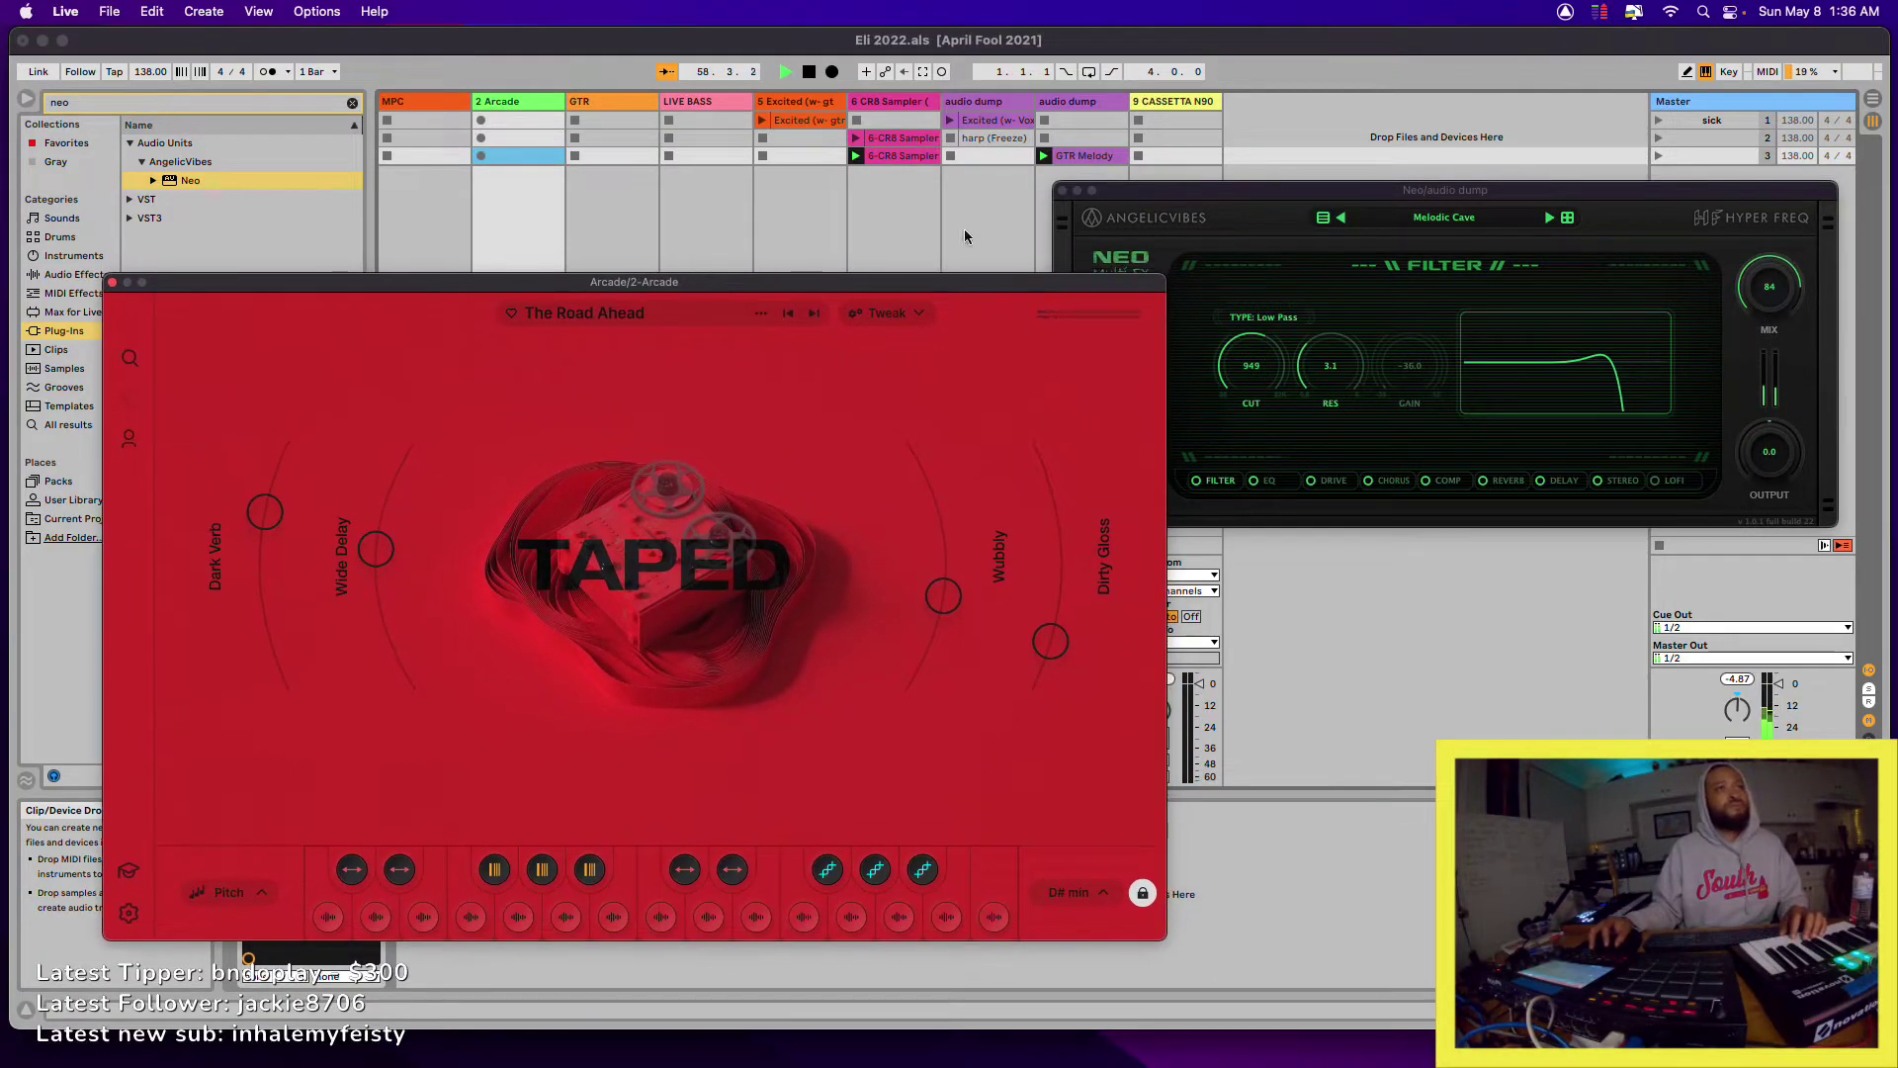
- Close the Neo window and move the Arcade window clear of the browser and the first tracks' mixer controls
left_click(1063, 190)
left_click_drag(1081, 287, 910, 184)
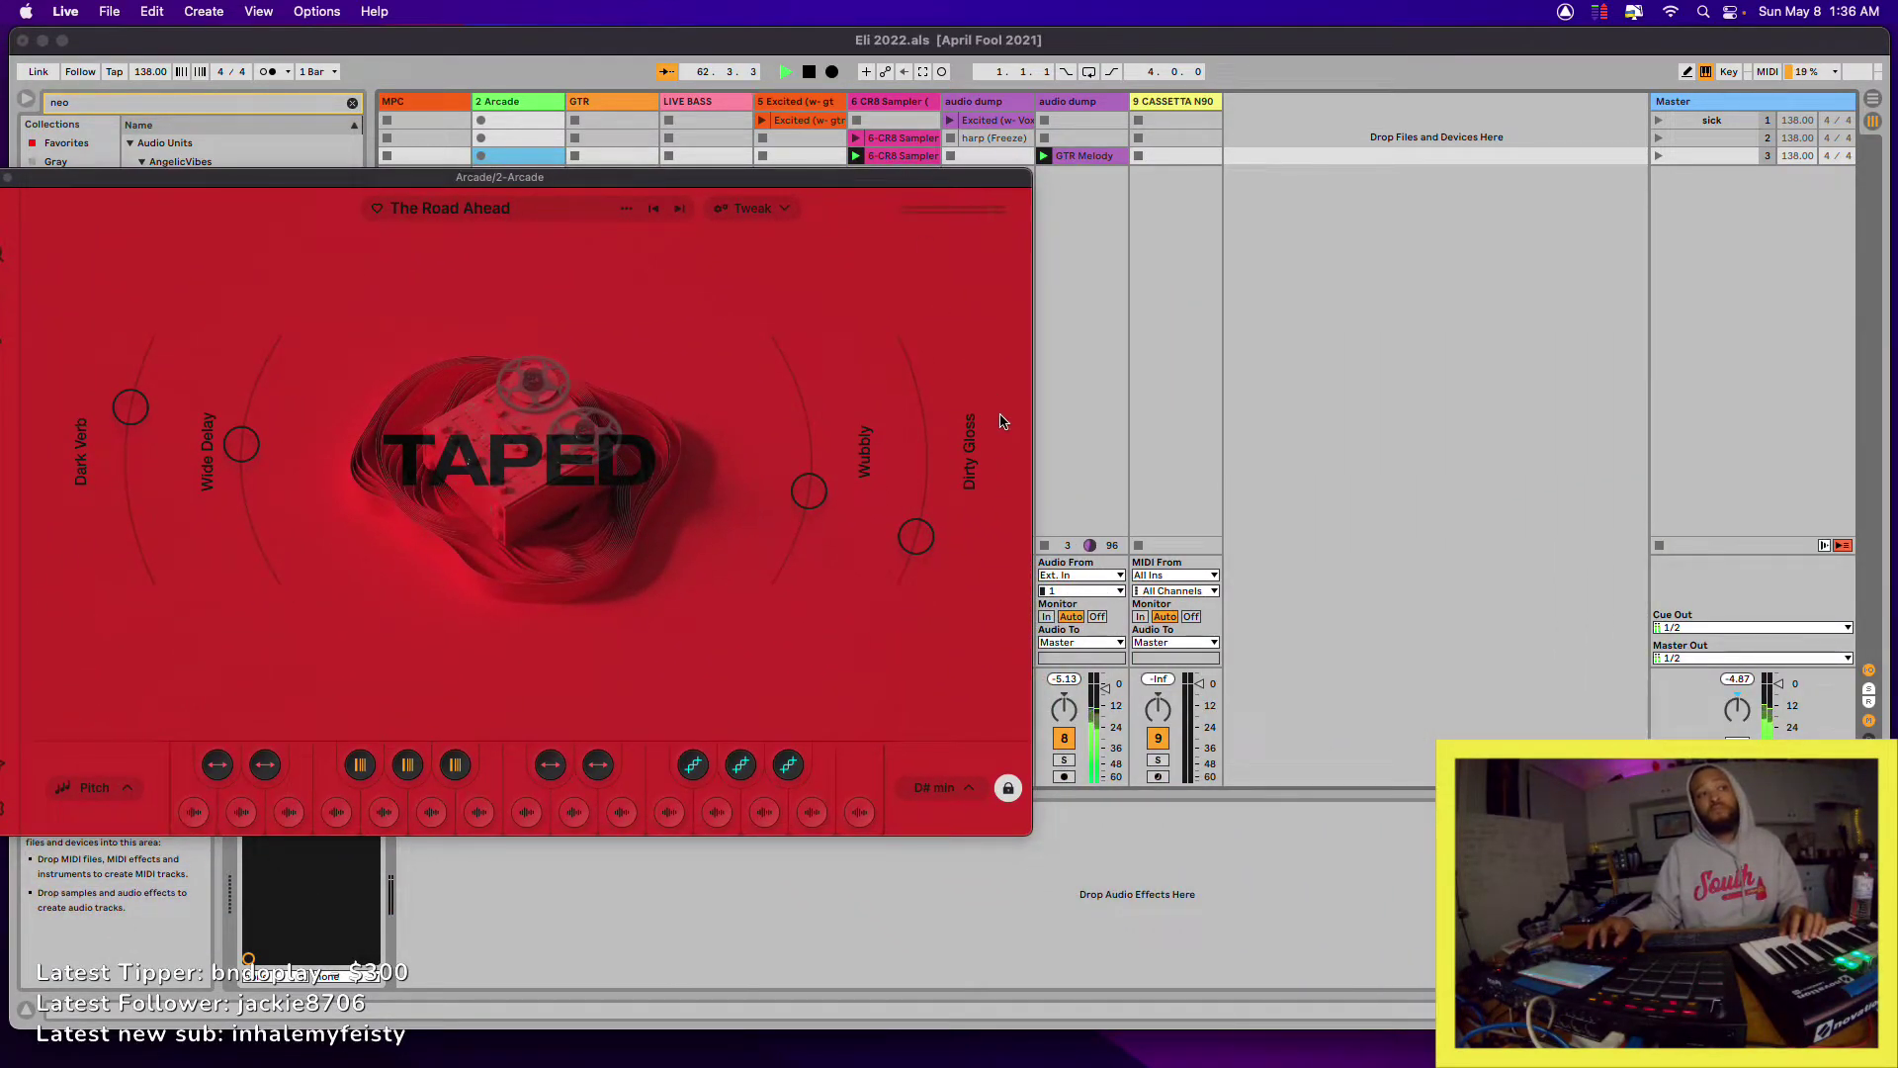
left_click_drag(858, 181, 1569, 195)
- Select the GTR Melody clip's track and briefly open and close its Neo window
left_click(1076, 102)
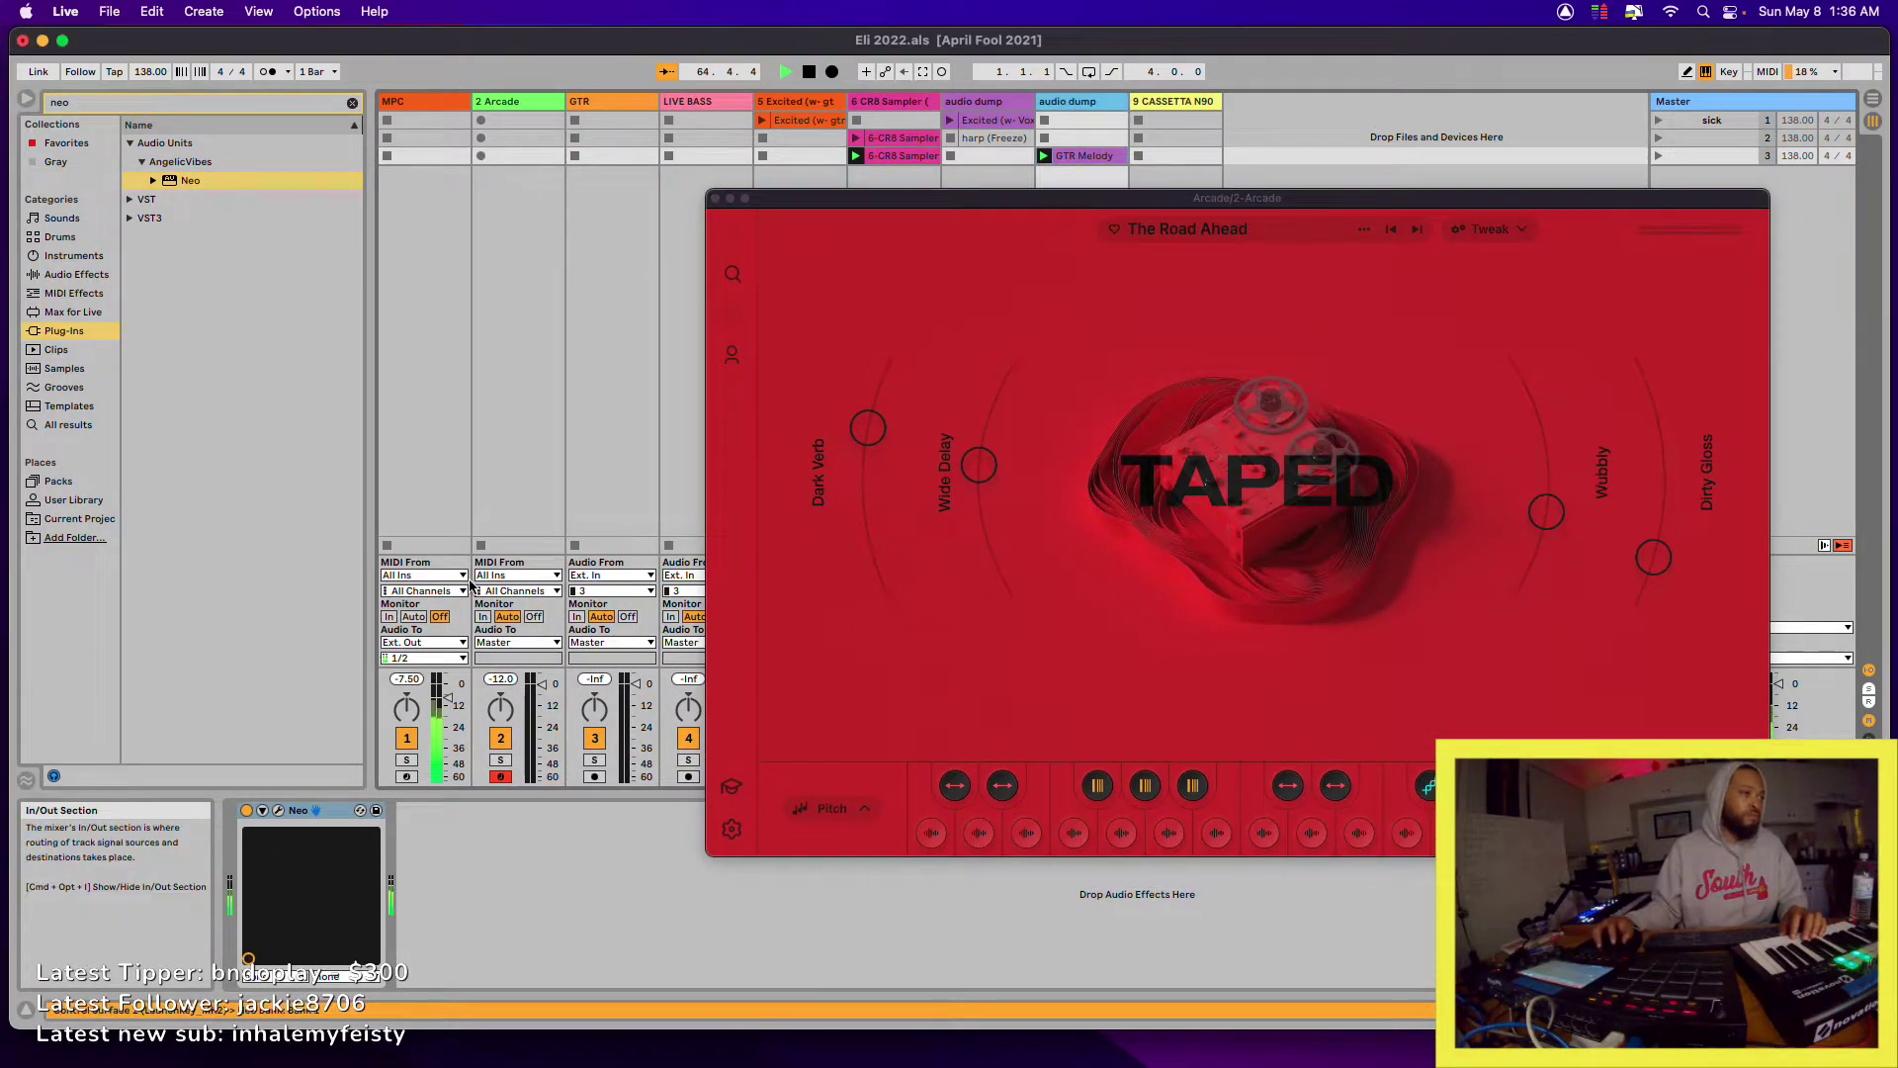
left_click(278, 812)
left_click(278, 811)
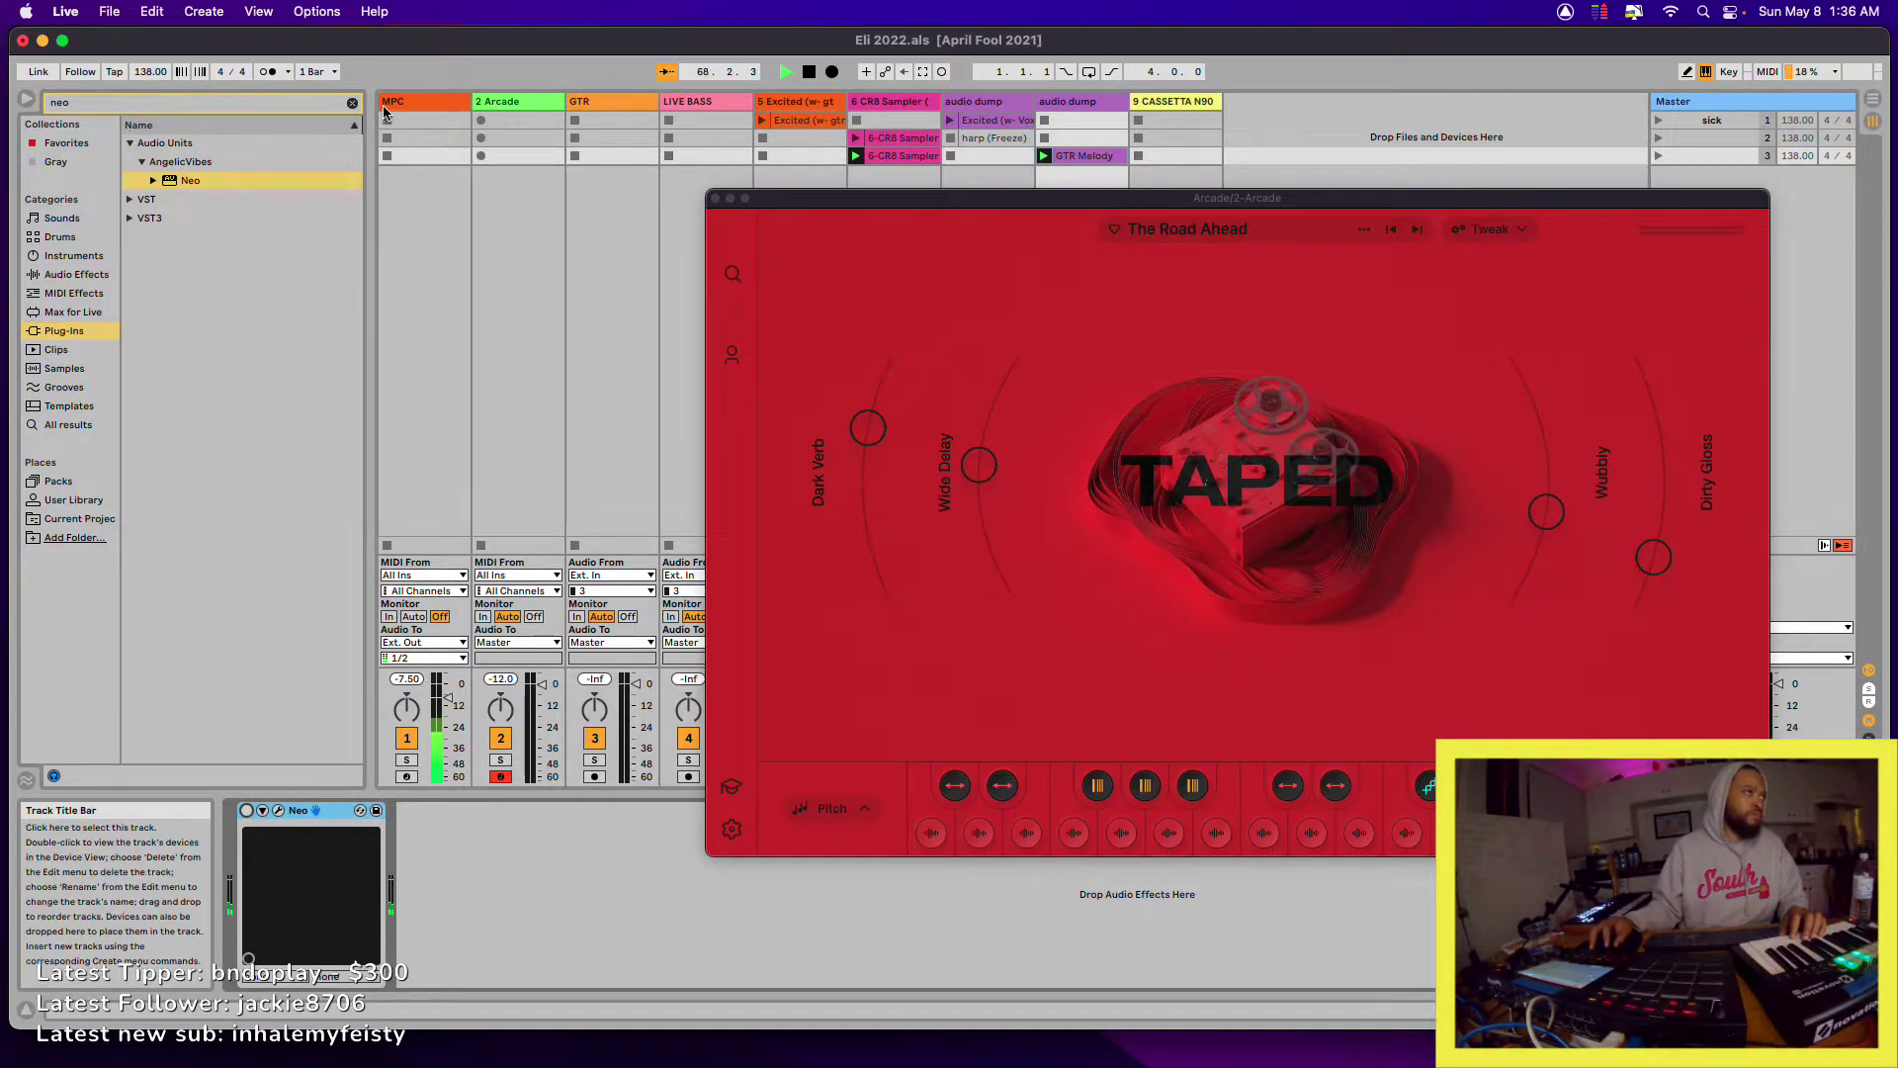
- Clear the plug-in search, reselect the Arcade track and load the Shoreline kit in Arcade
left_click(352, 103)
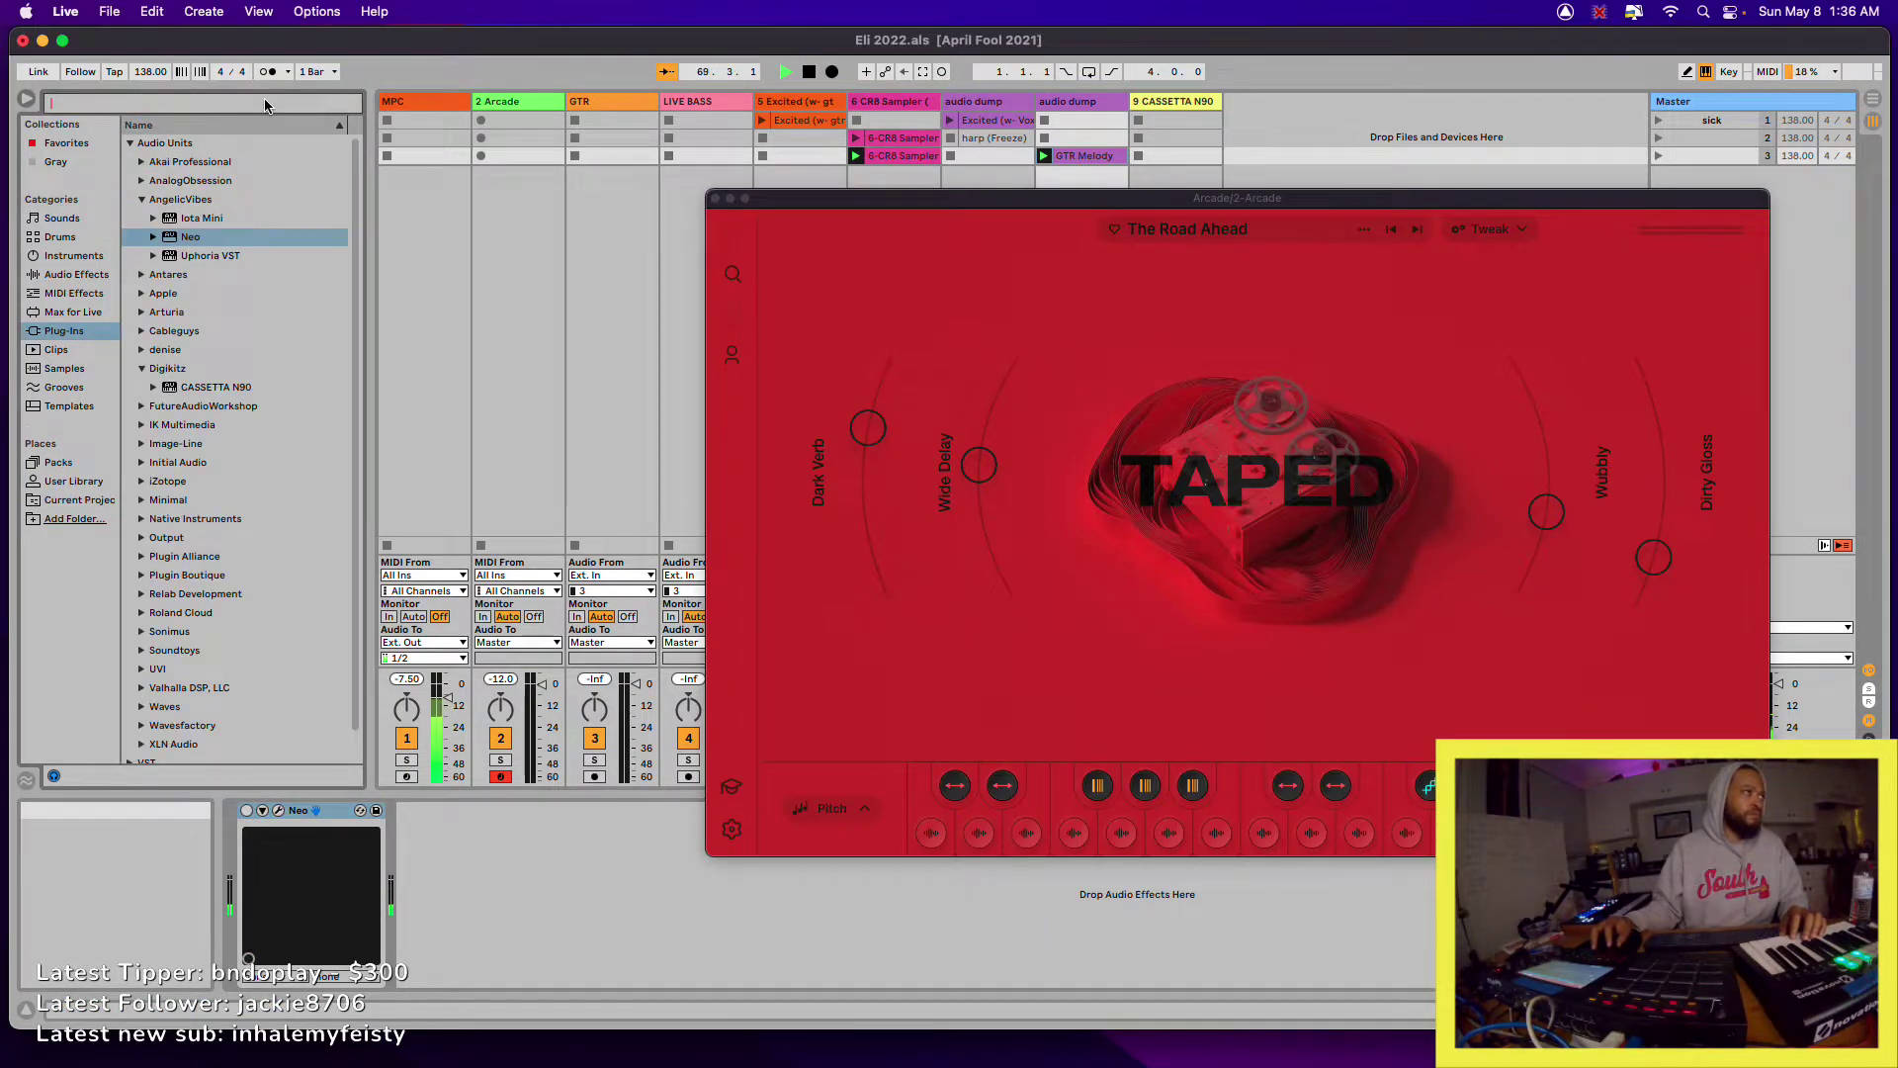
left_click(507, 489)
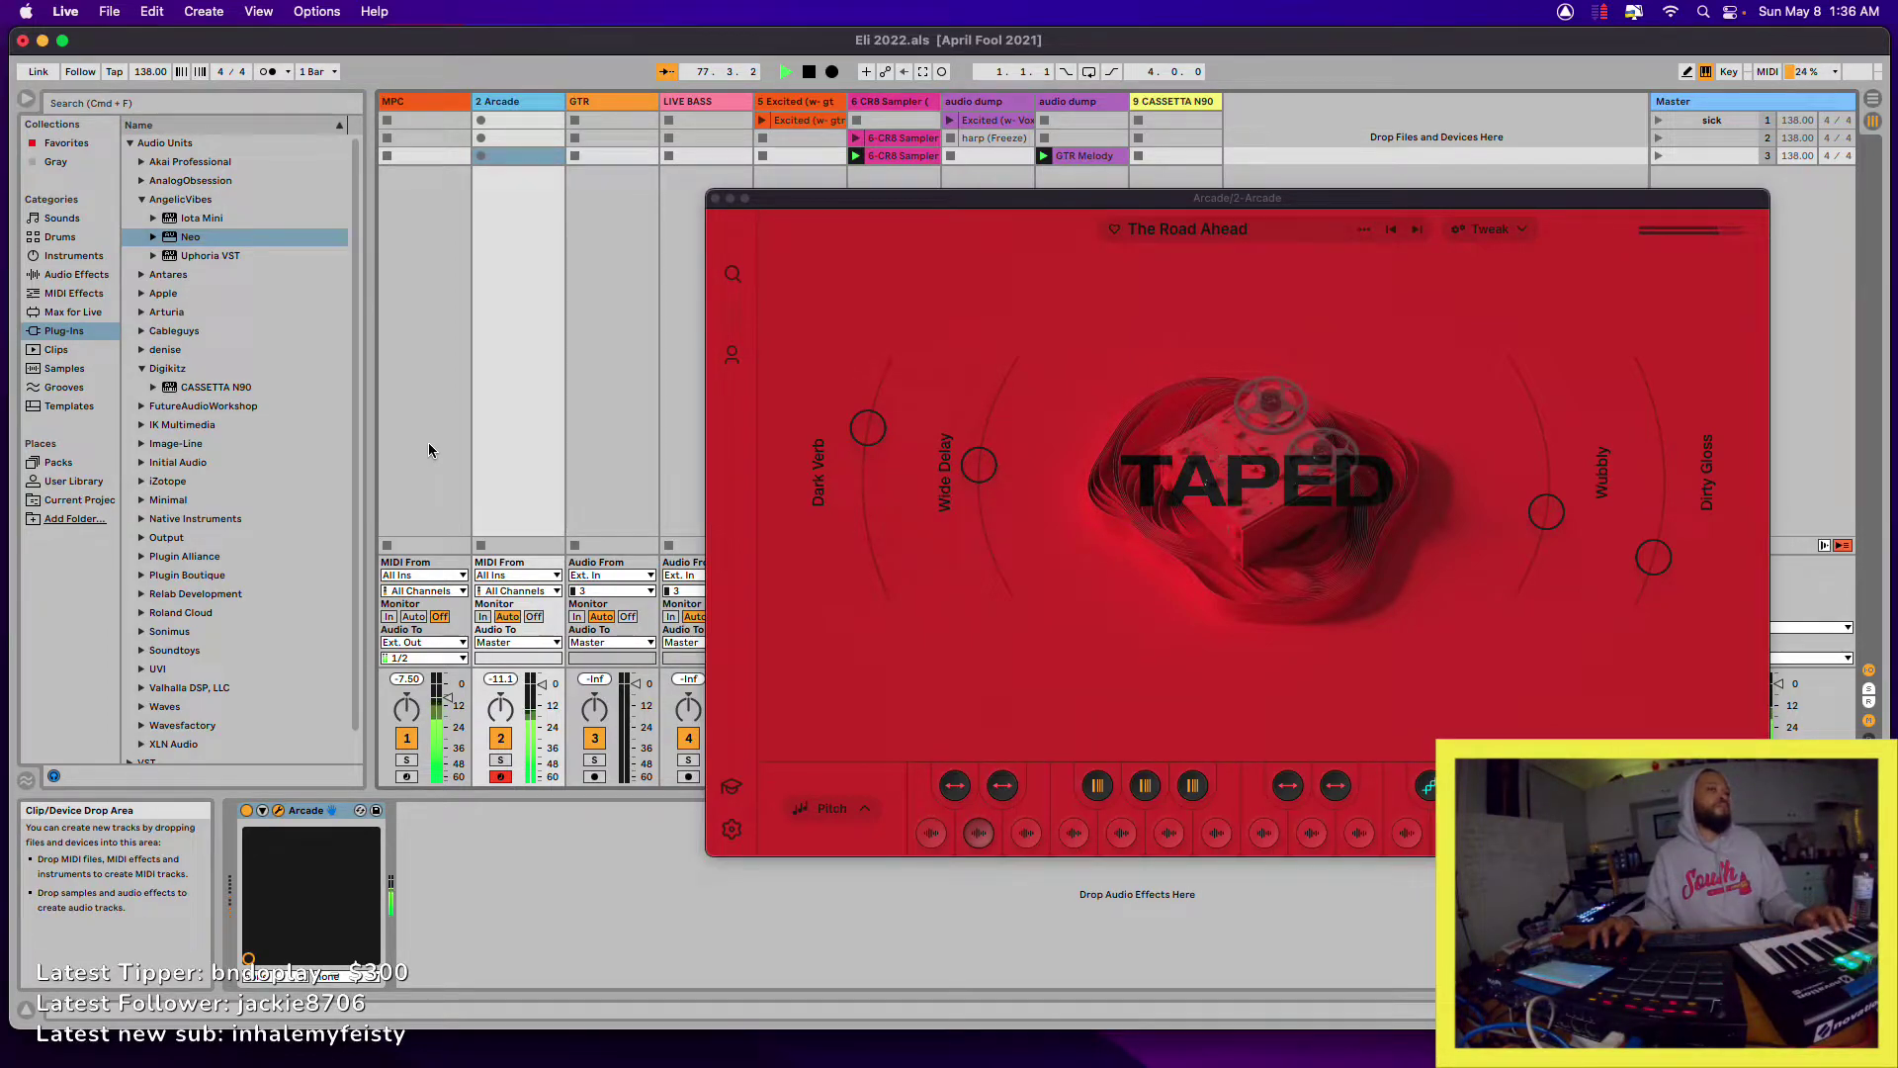
left_click(1409, 235)
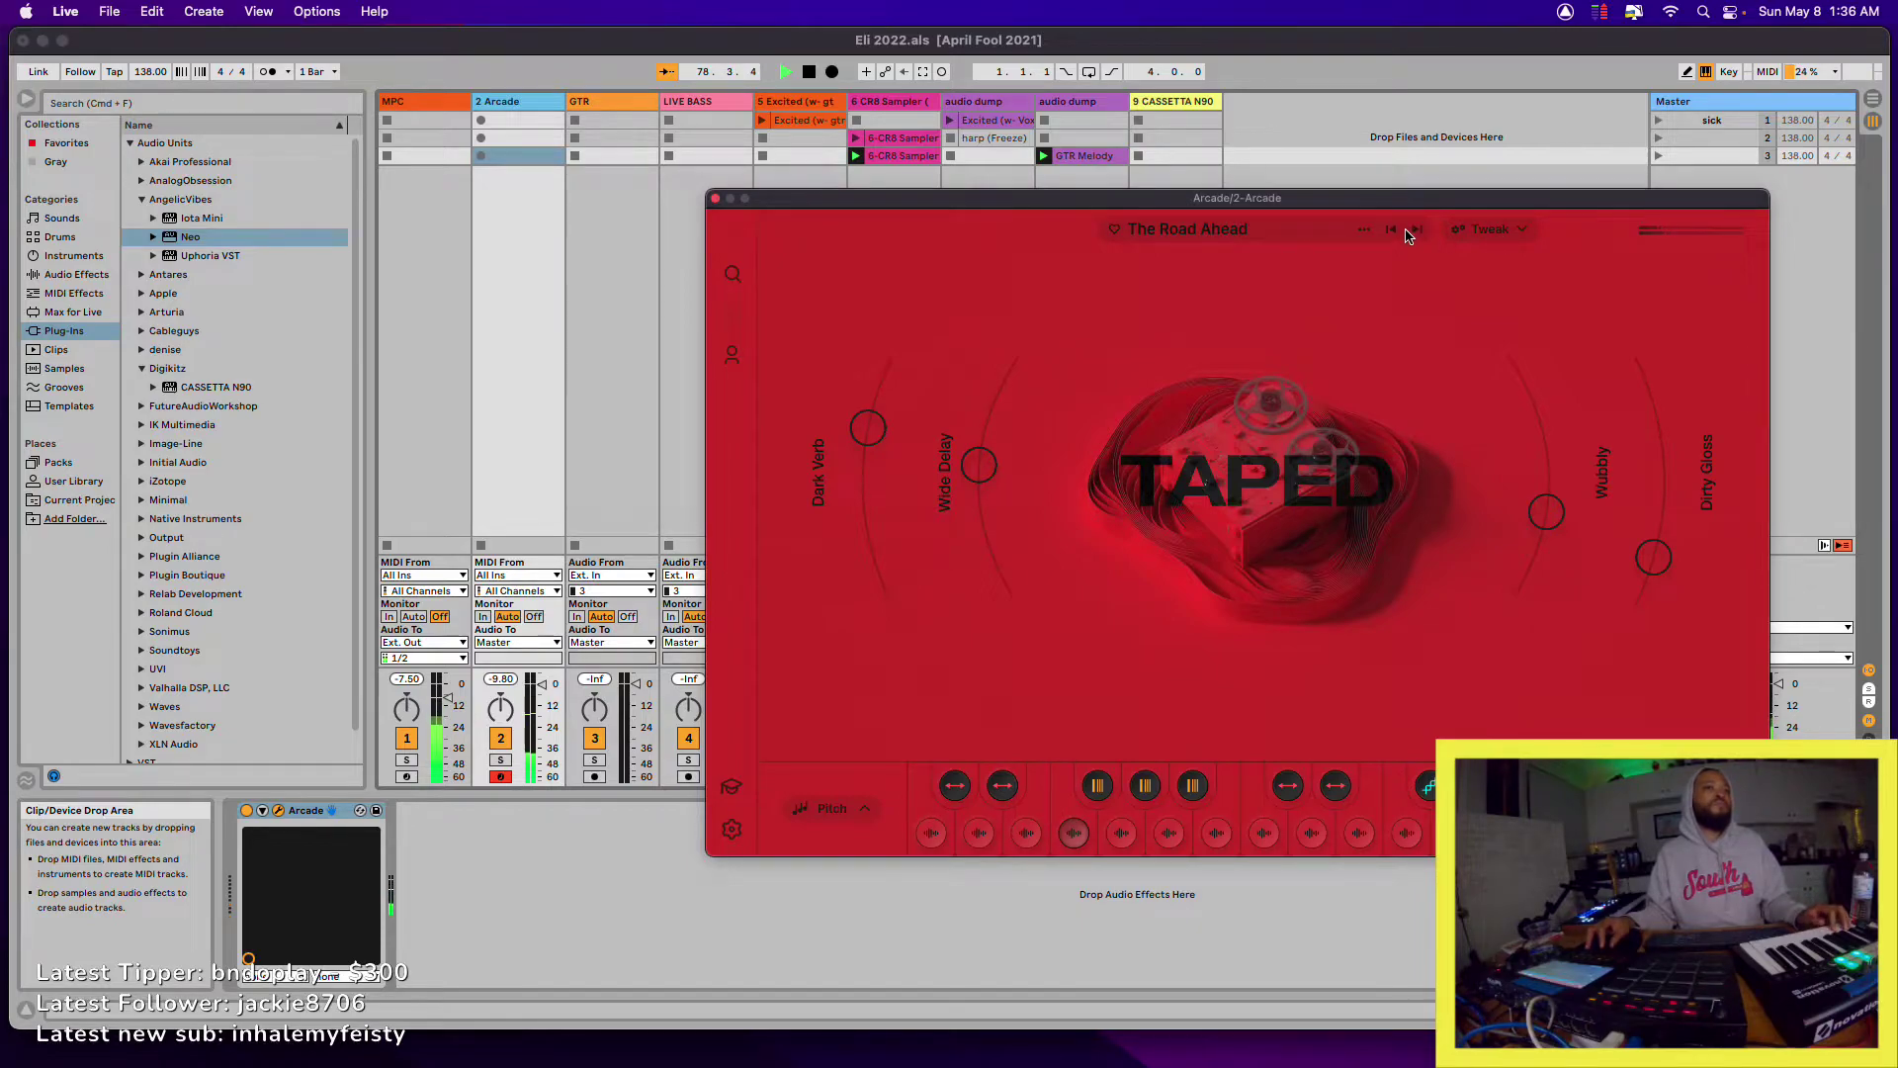
left_click(1414, 230)
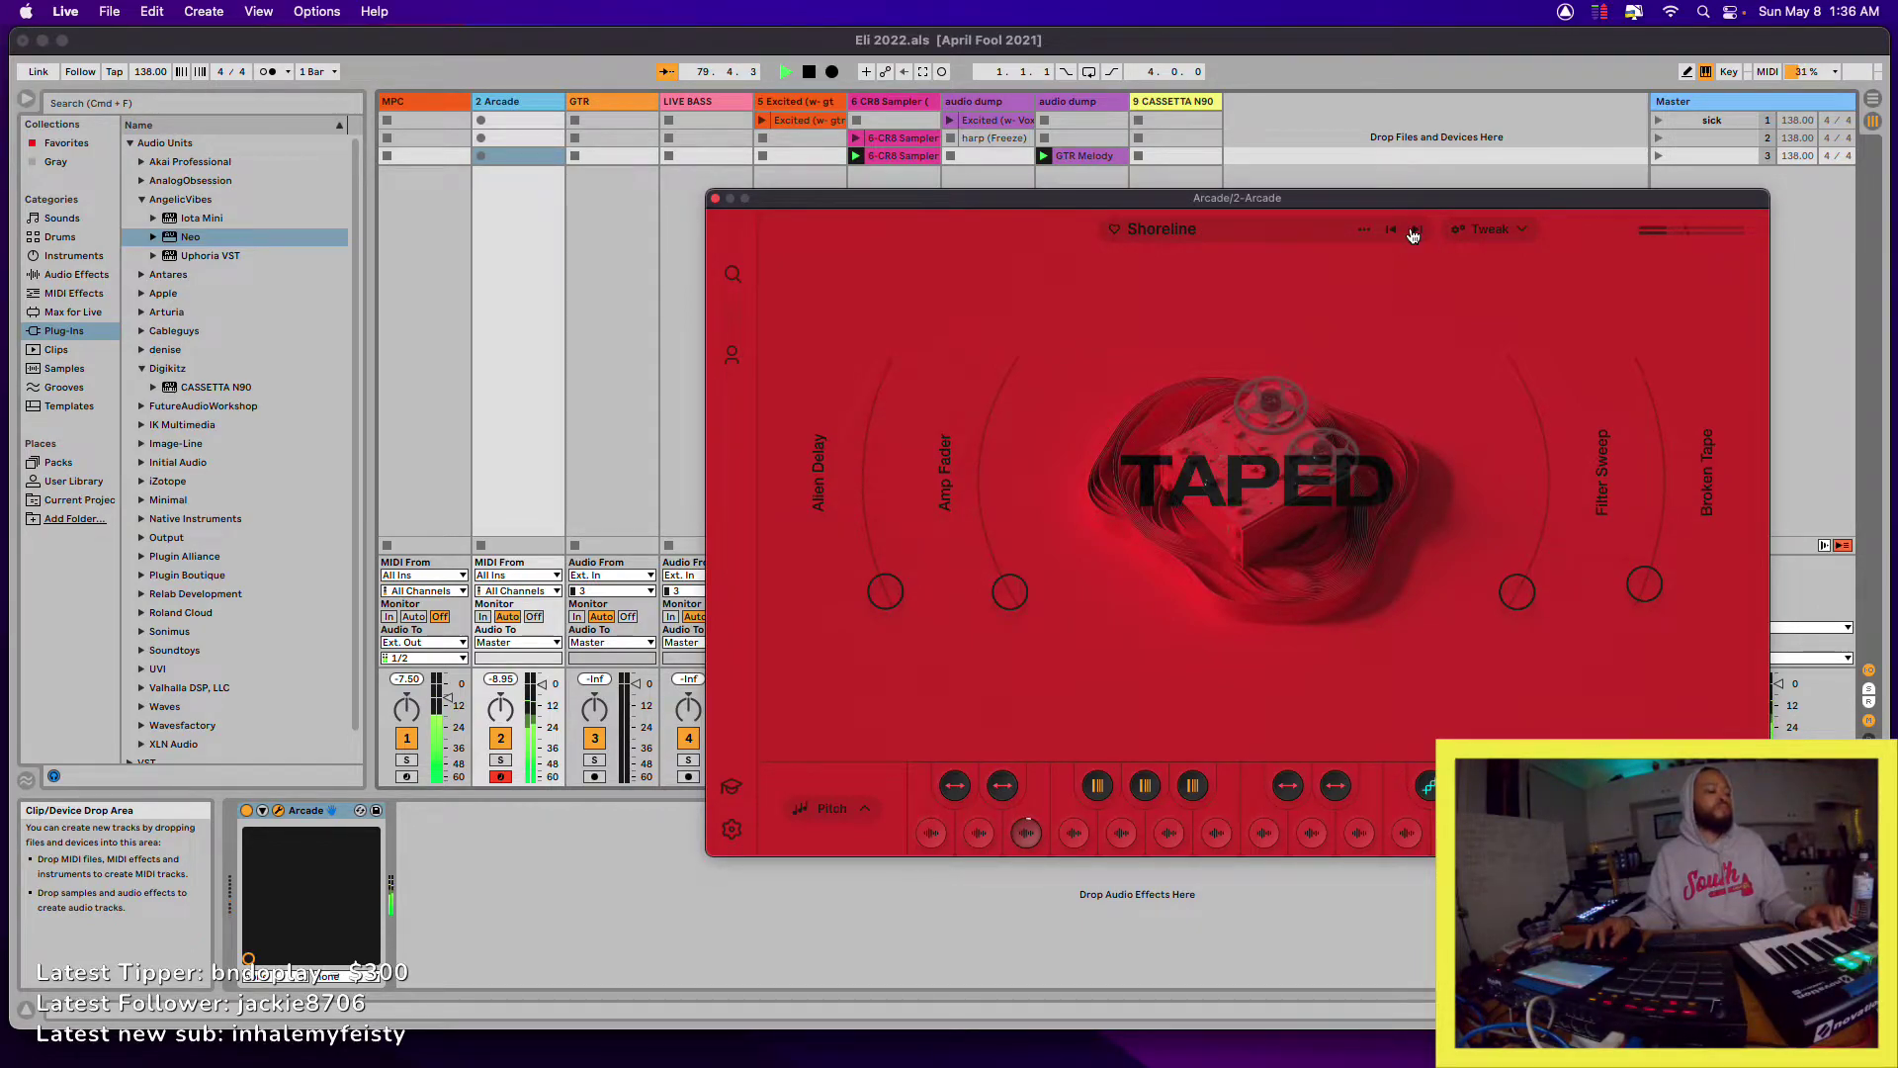
- Stop the GTR Melody clip's track and return the Arcade window to the upper part of the set
left_click_drag(1008, 198, 920, 641)
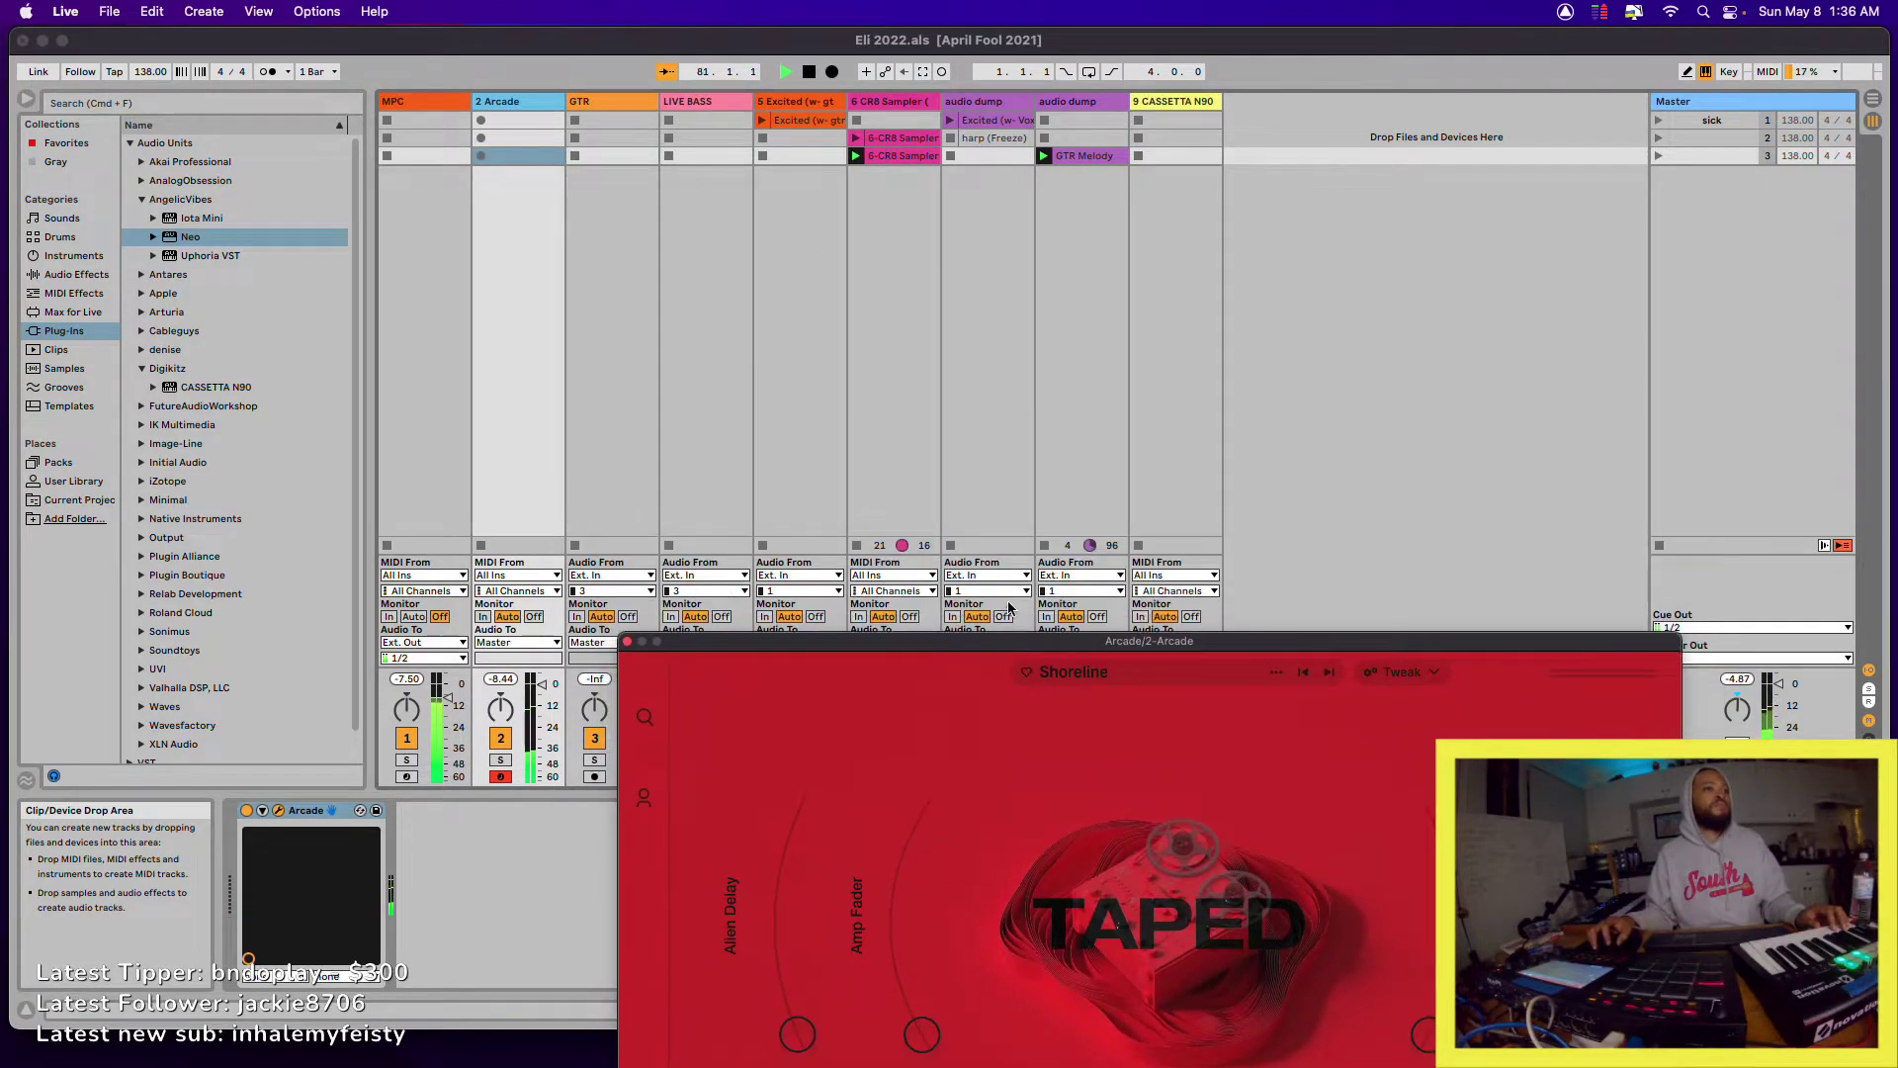
left_click(1043, 547)
left_click_drag(1097, 650, 1134, 178)
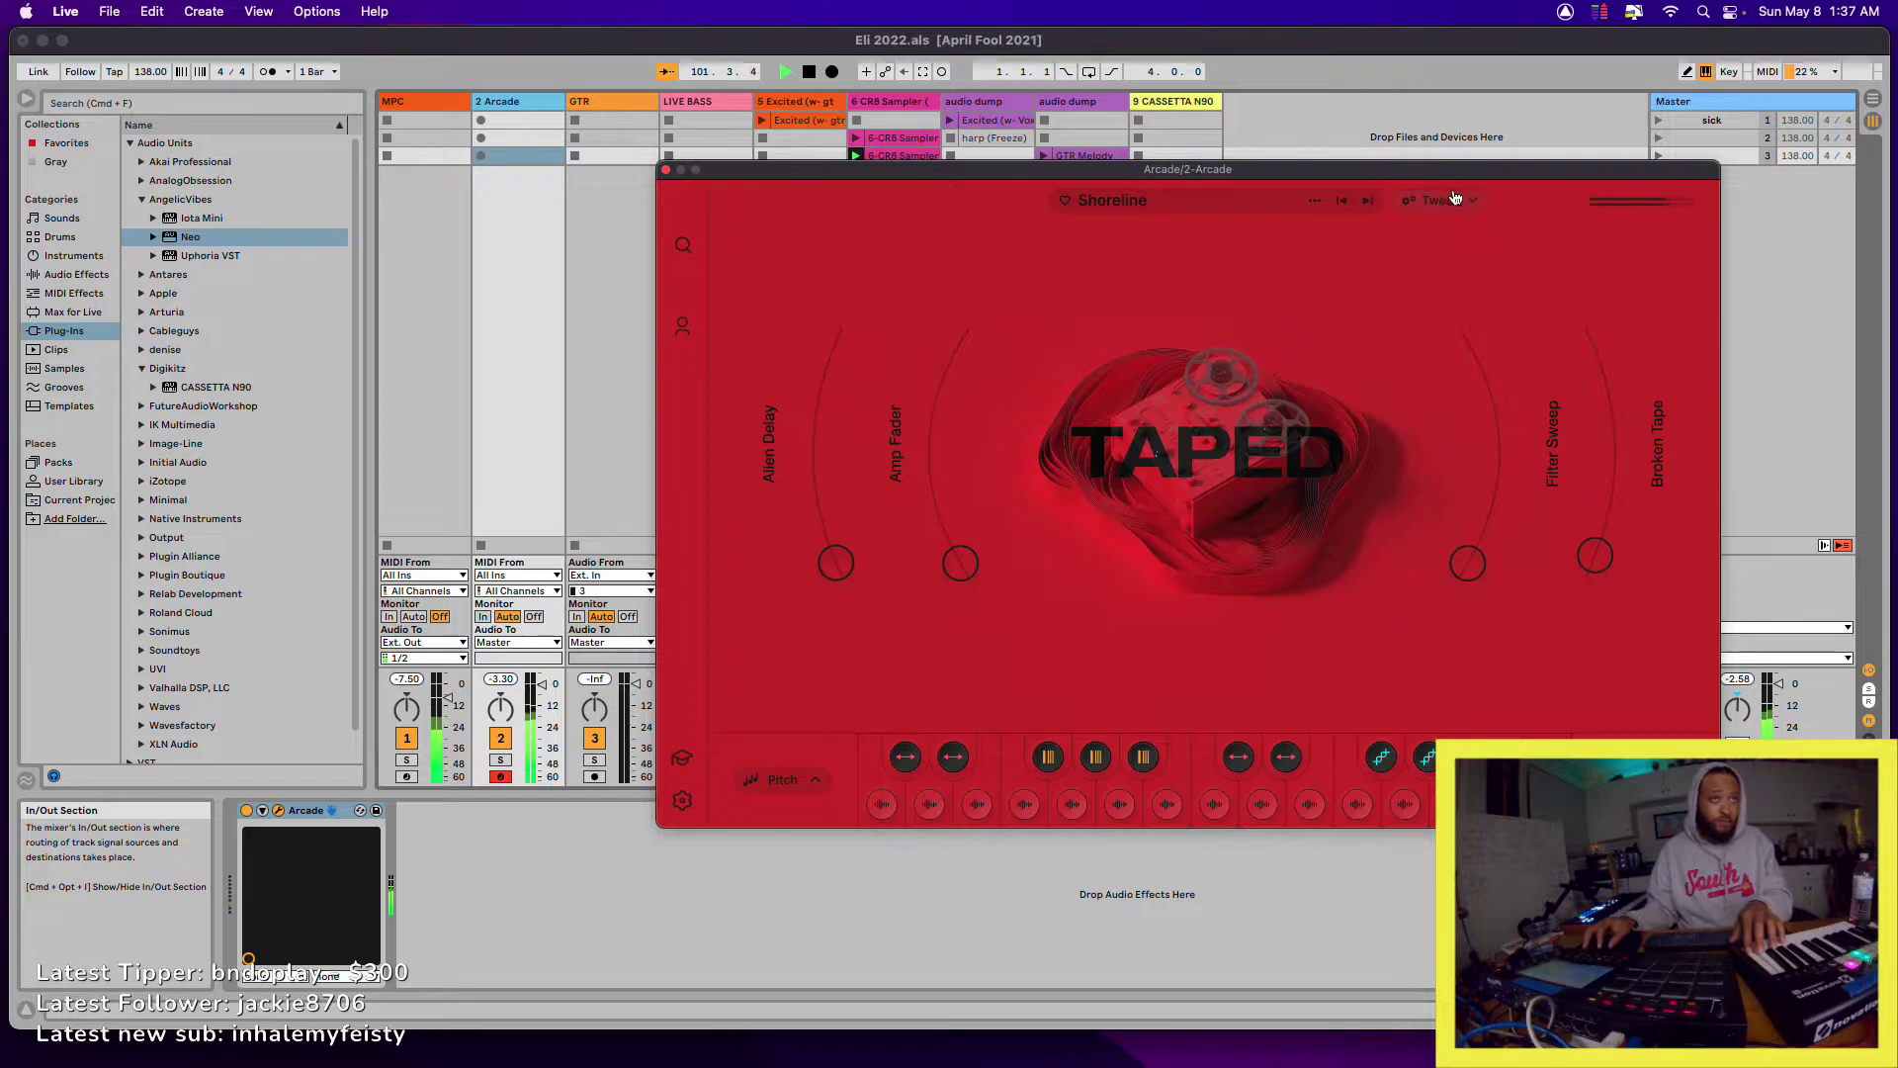
- Audition the Arcade kits Space Sludge, Spun, Radiant Harp, Lost World and Expired Dreams over the drums
left_click(1367, 202)
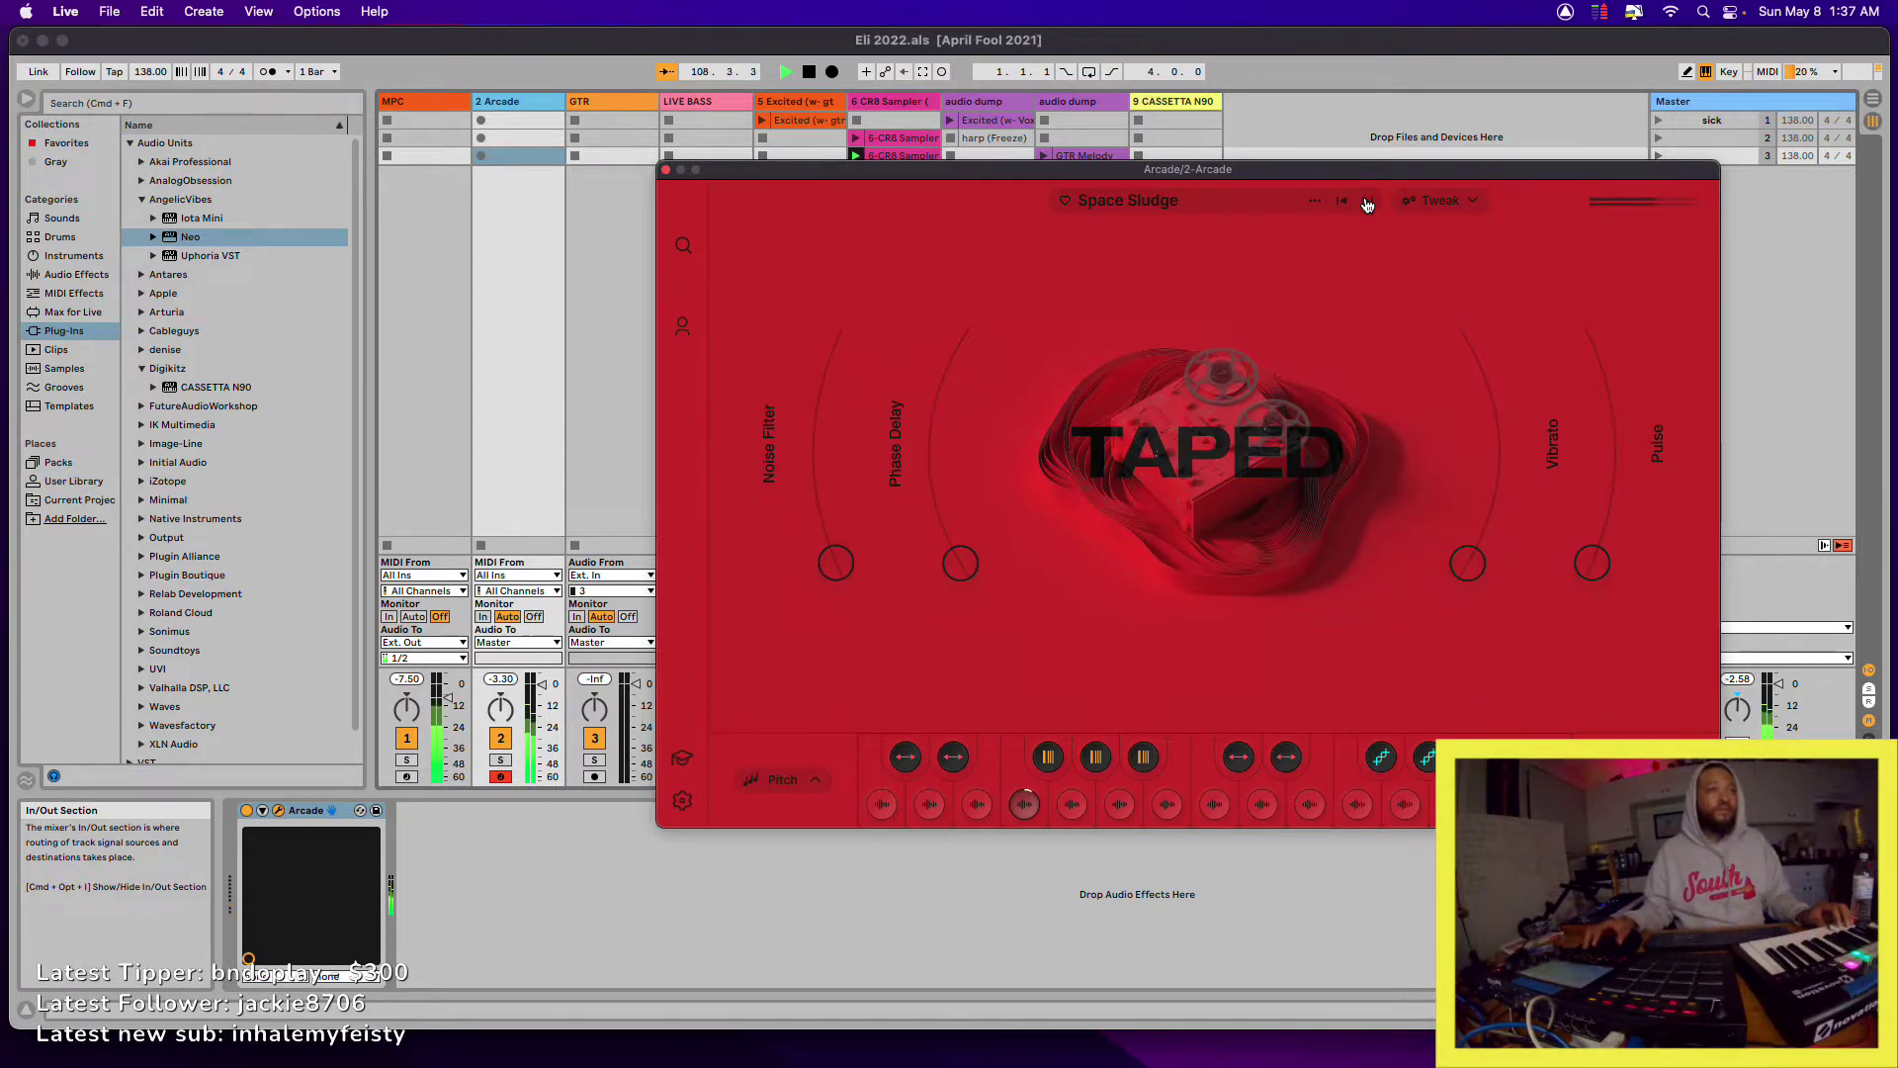
left_click(1367, 204)
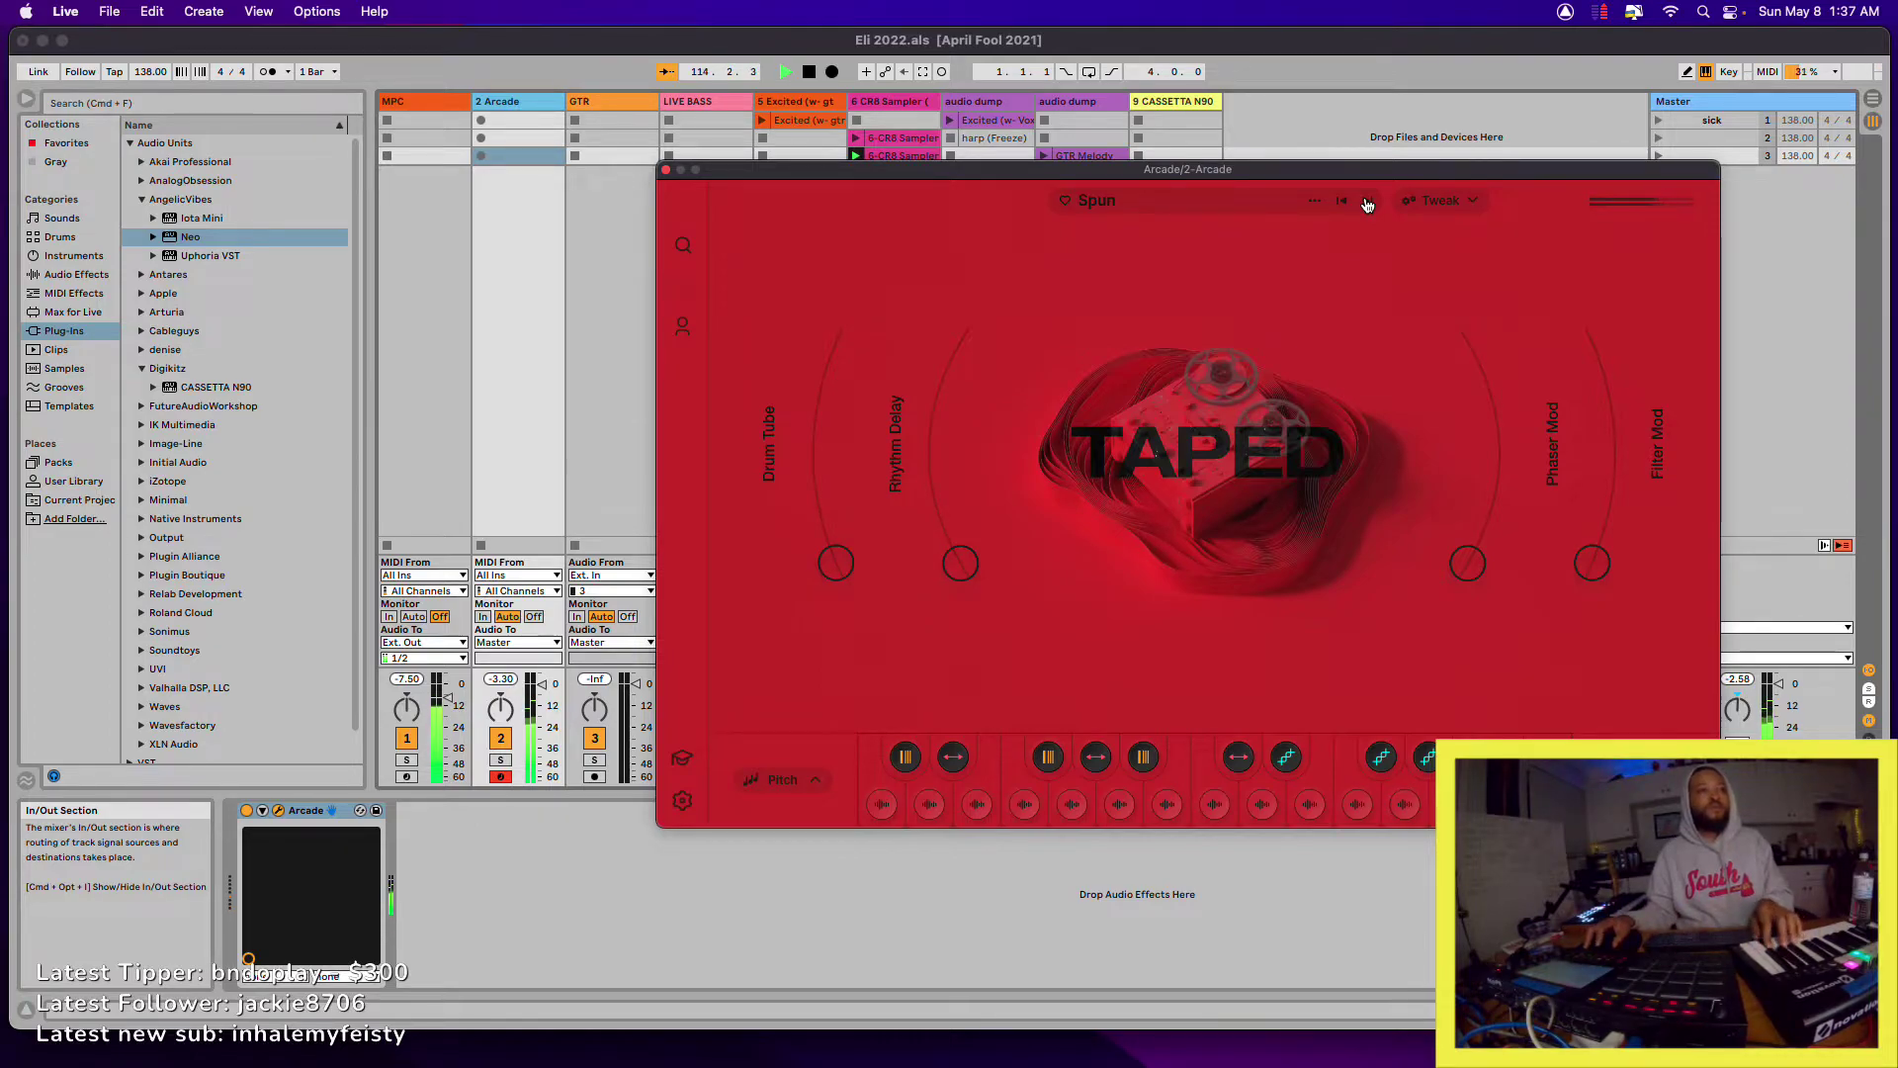
left_click(1367, 203)
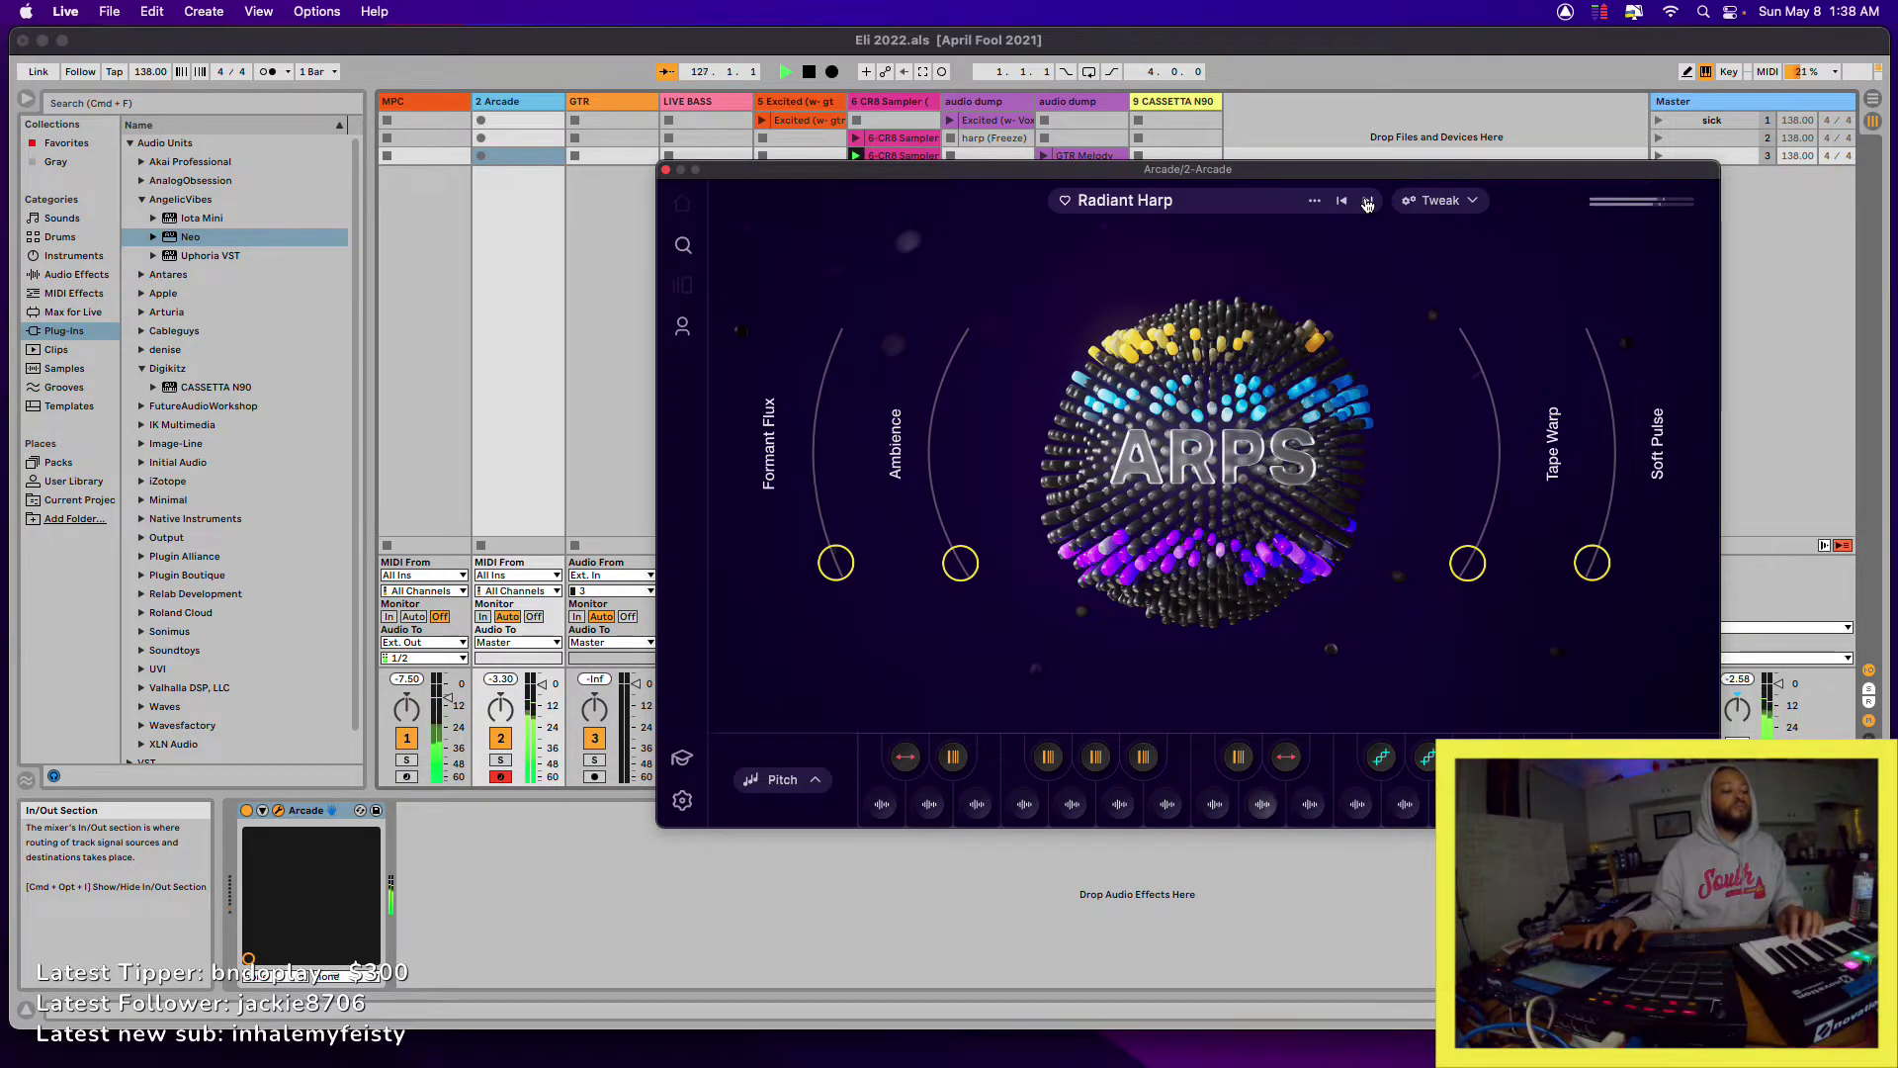
left_click(1367, 203)
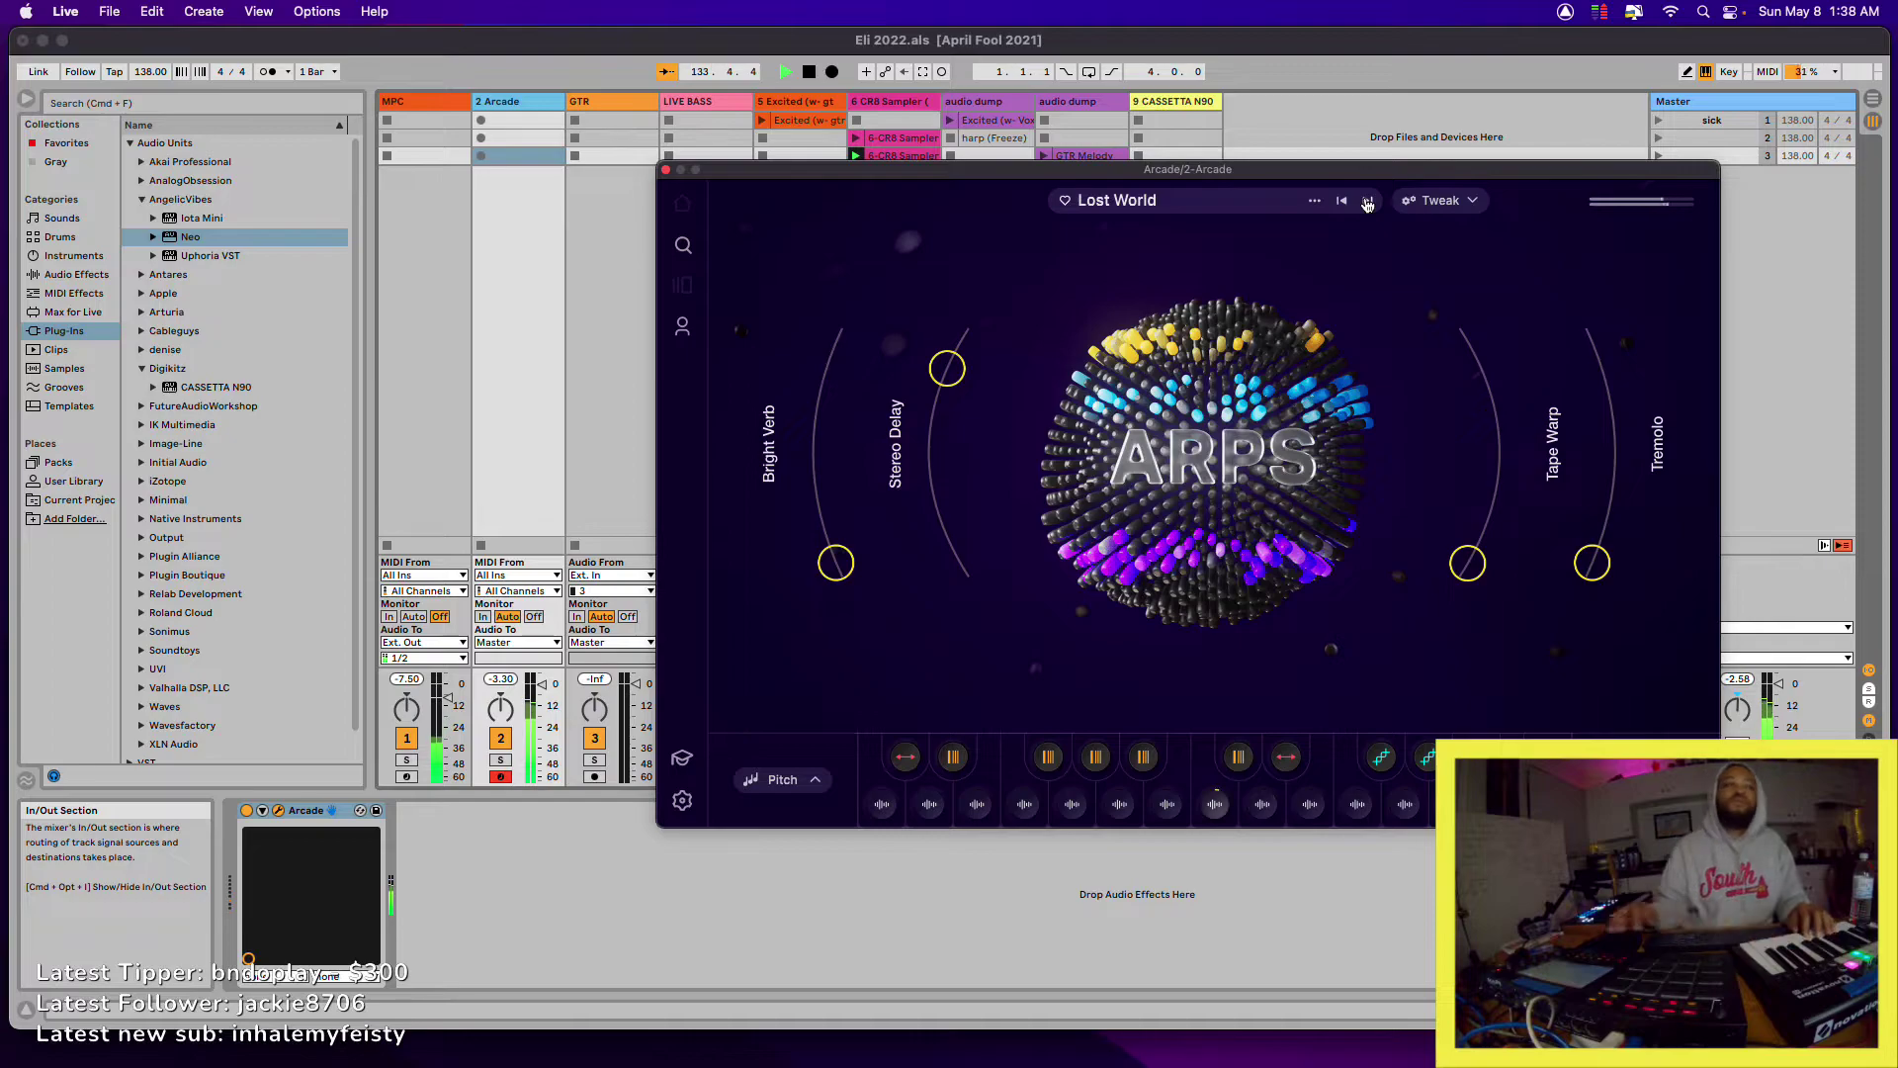
left_click(1368, 202)
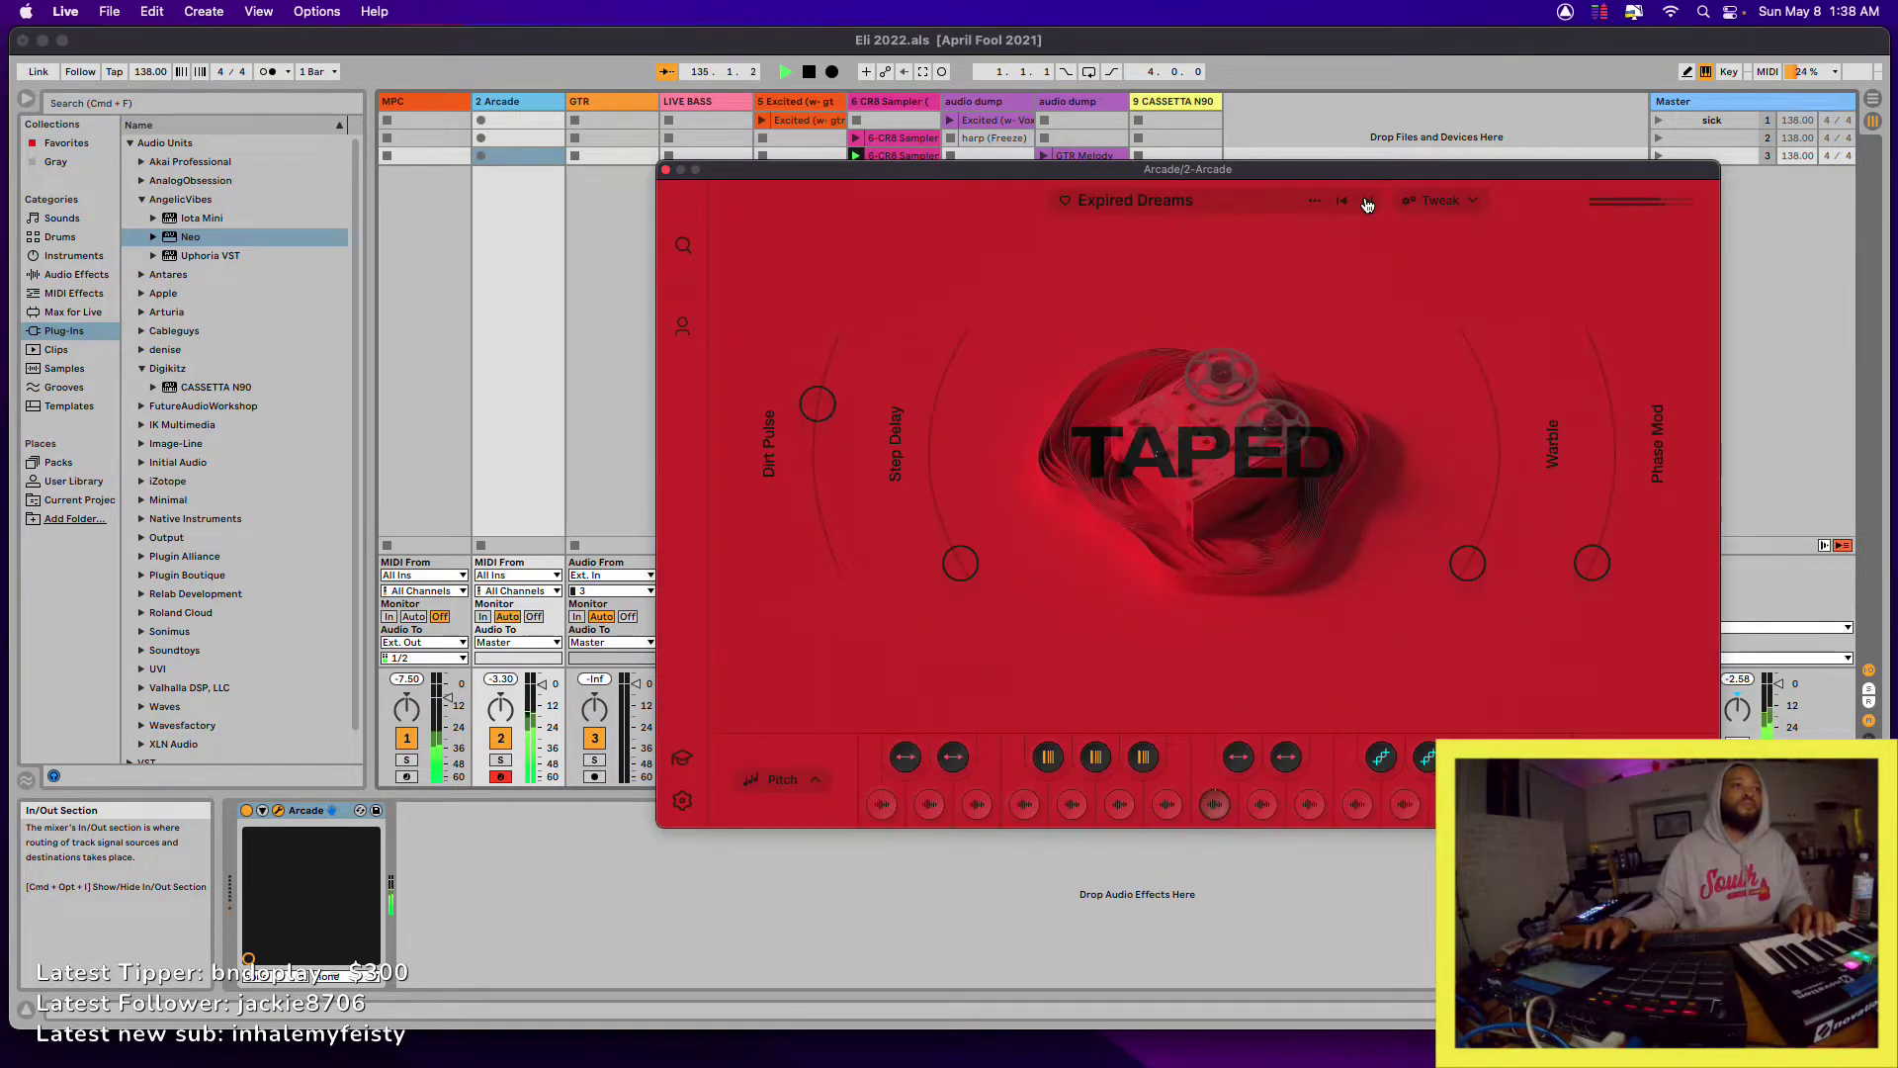
- Browse Arcade's downloaded sampler kits and load the Sad but True kit
left_click(681, 255)
left_click(1256, 546)
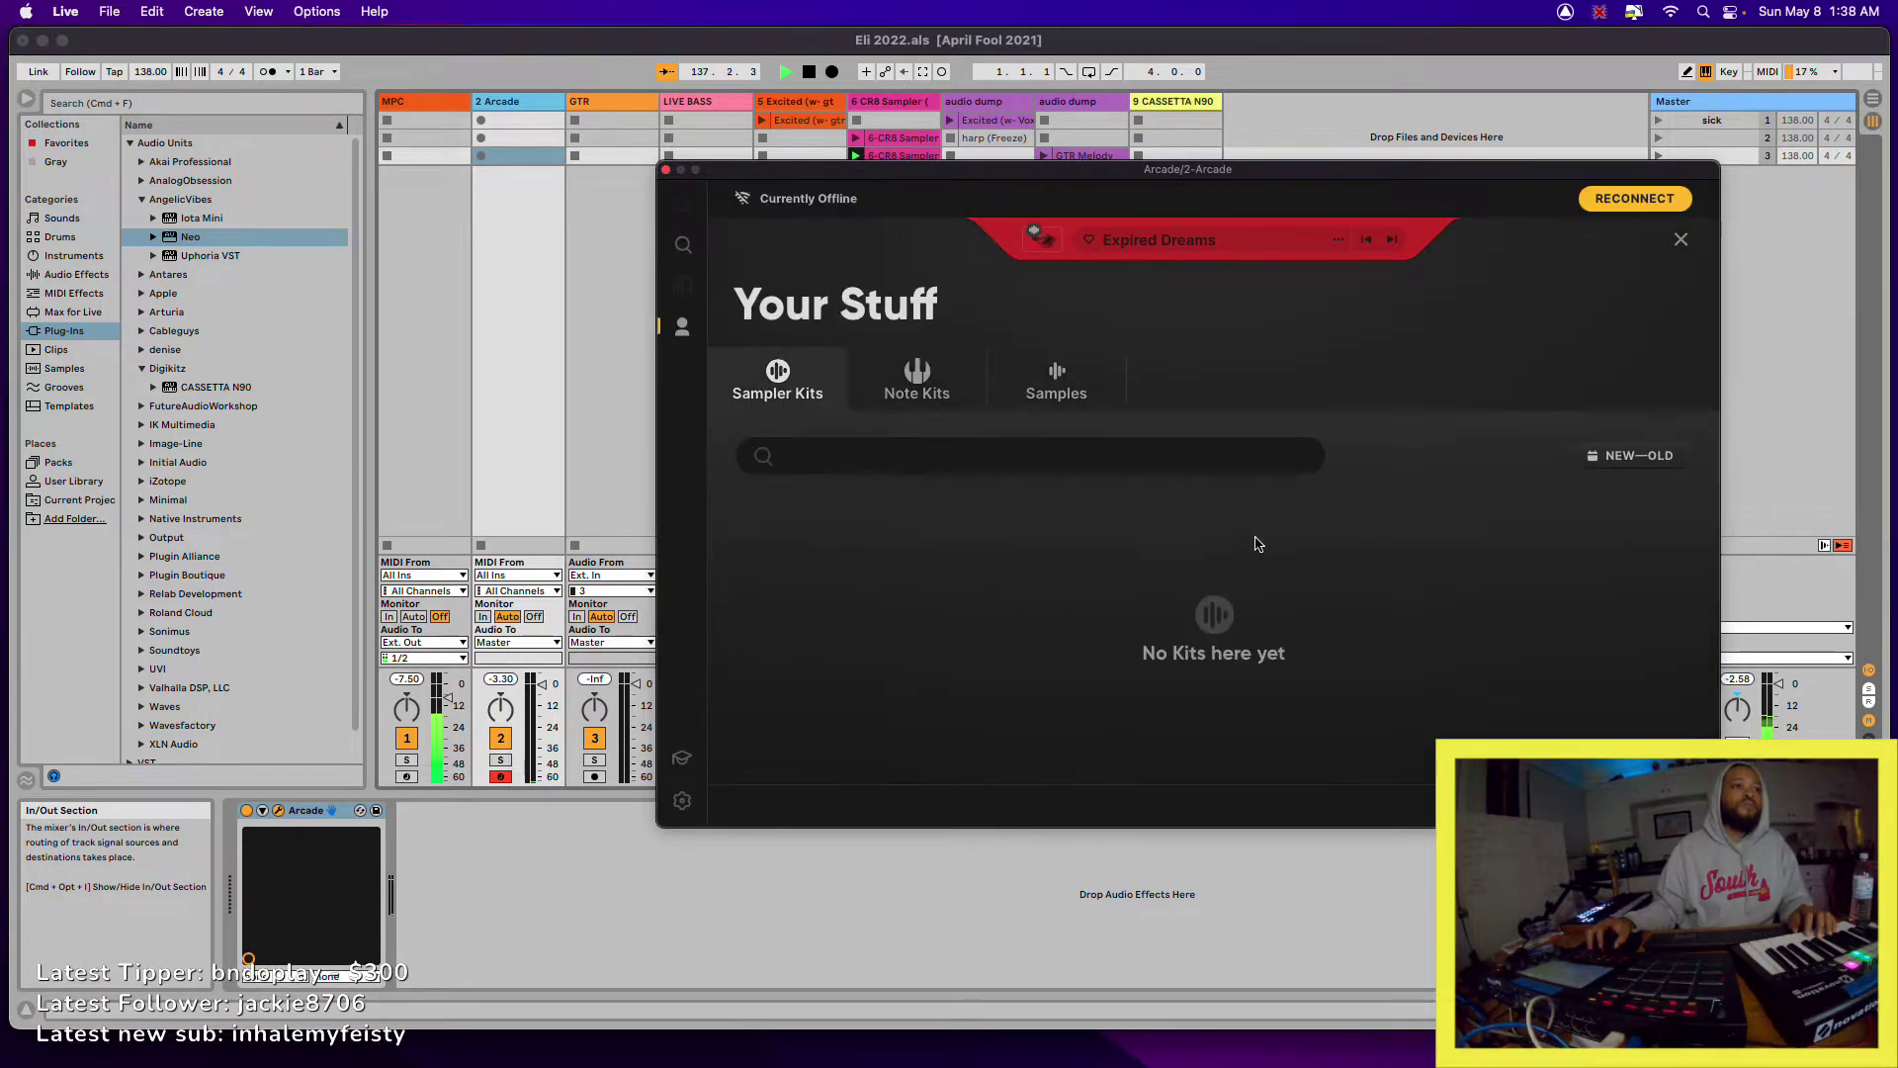
left_click(682, 245)
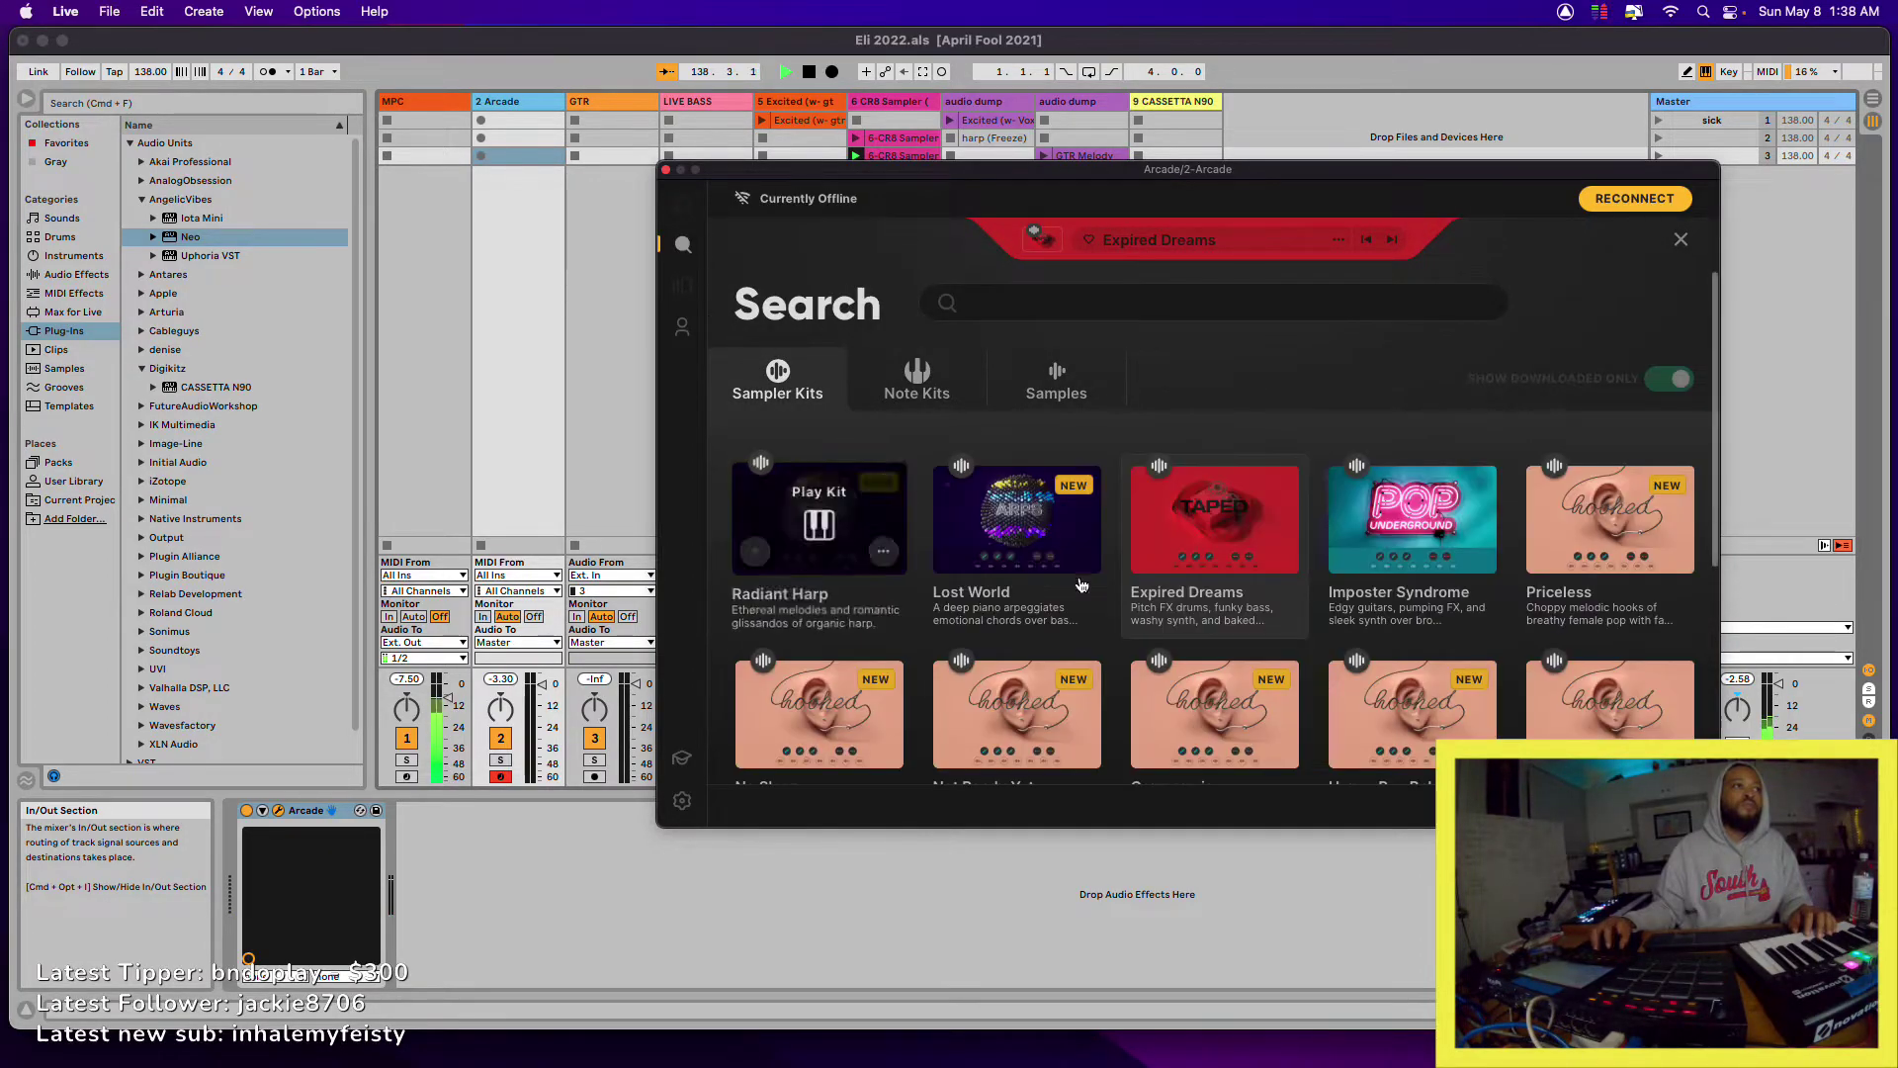
scroll(1082, 585, "down", 20)
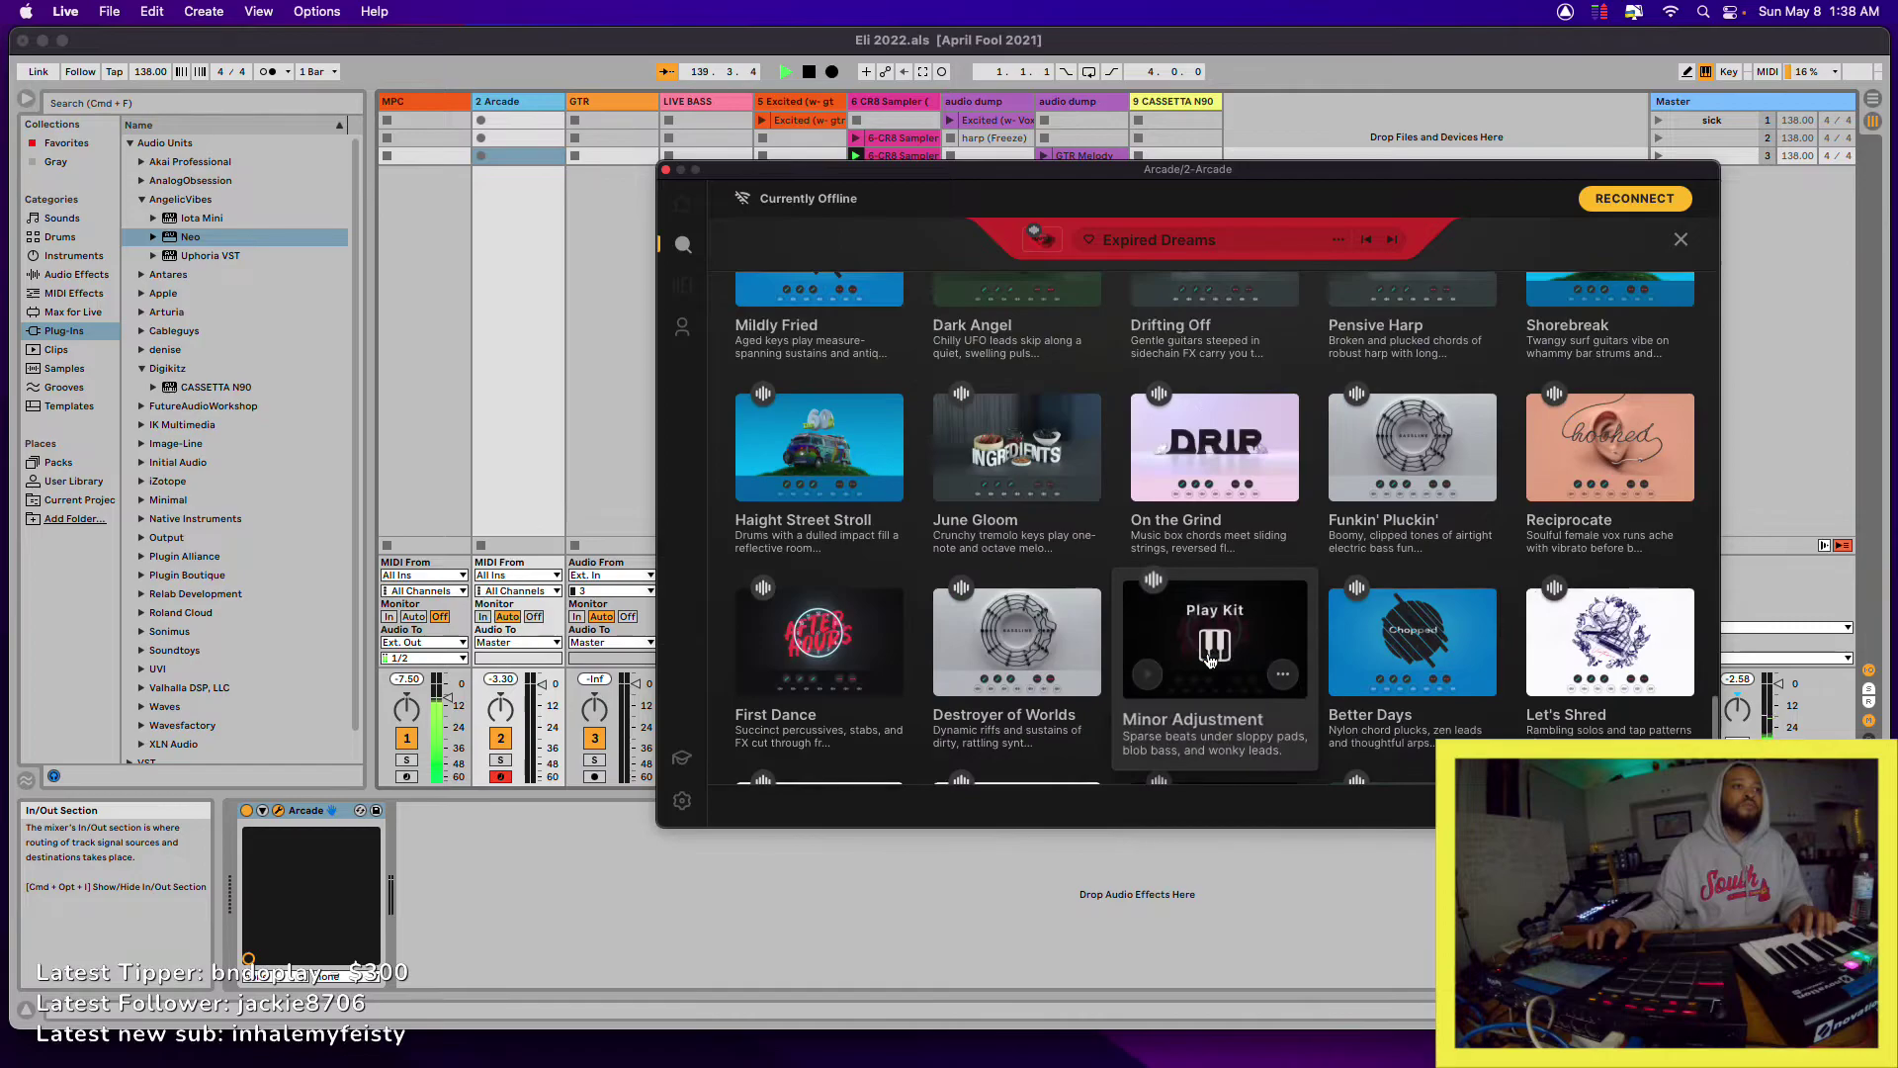
scroll(1208, 661, "up", 15)
scroll(1208, 661, "up", 5)
scroll(1208, 660, "down", 8)
scroll(1206, 660, "down", 5)
scroll(1206, 661, "up", 3)
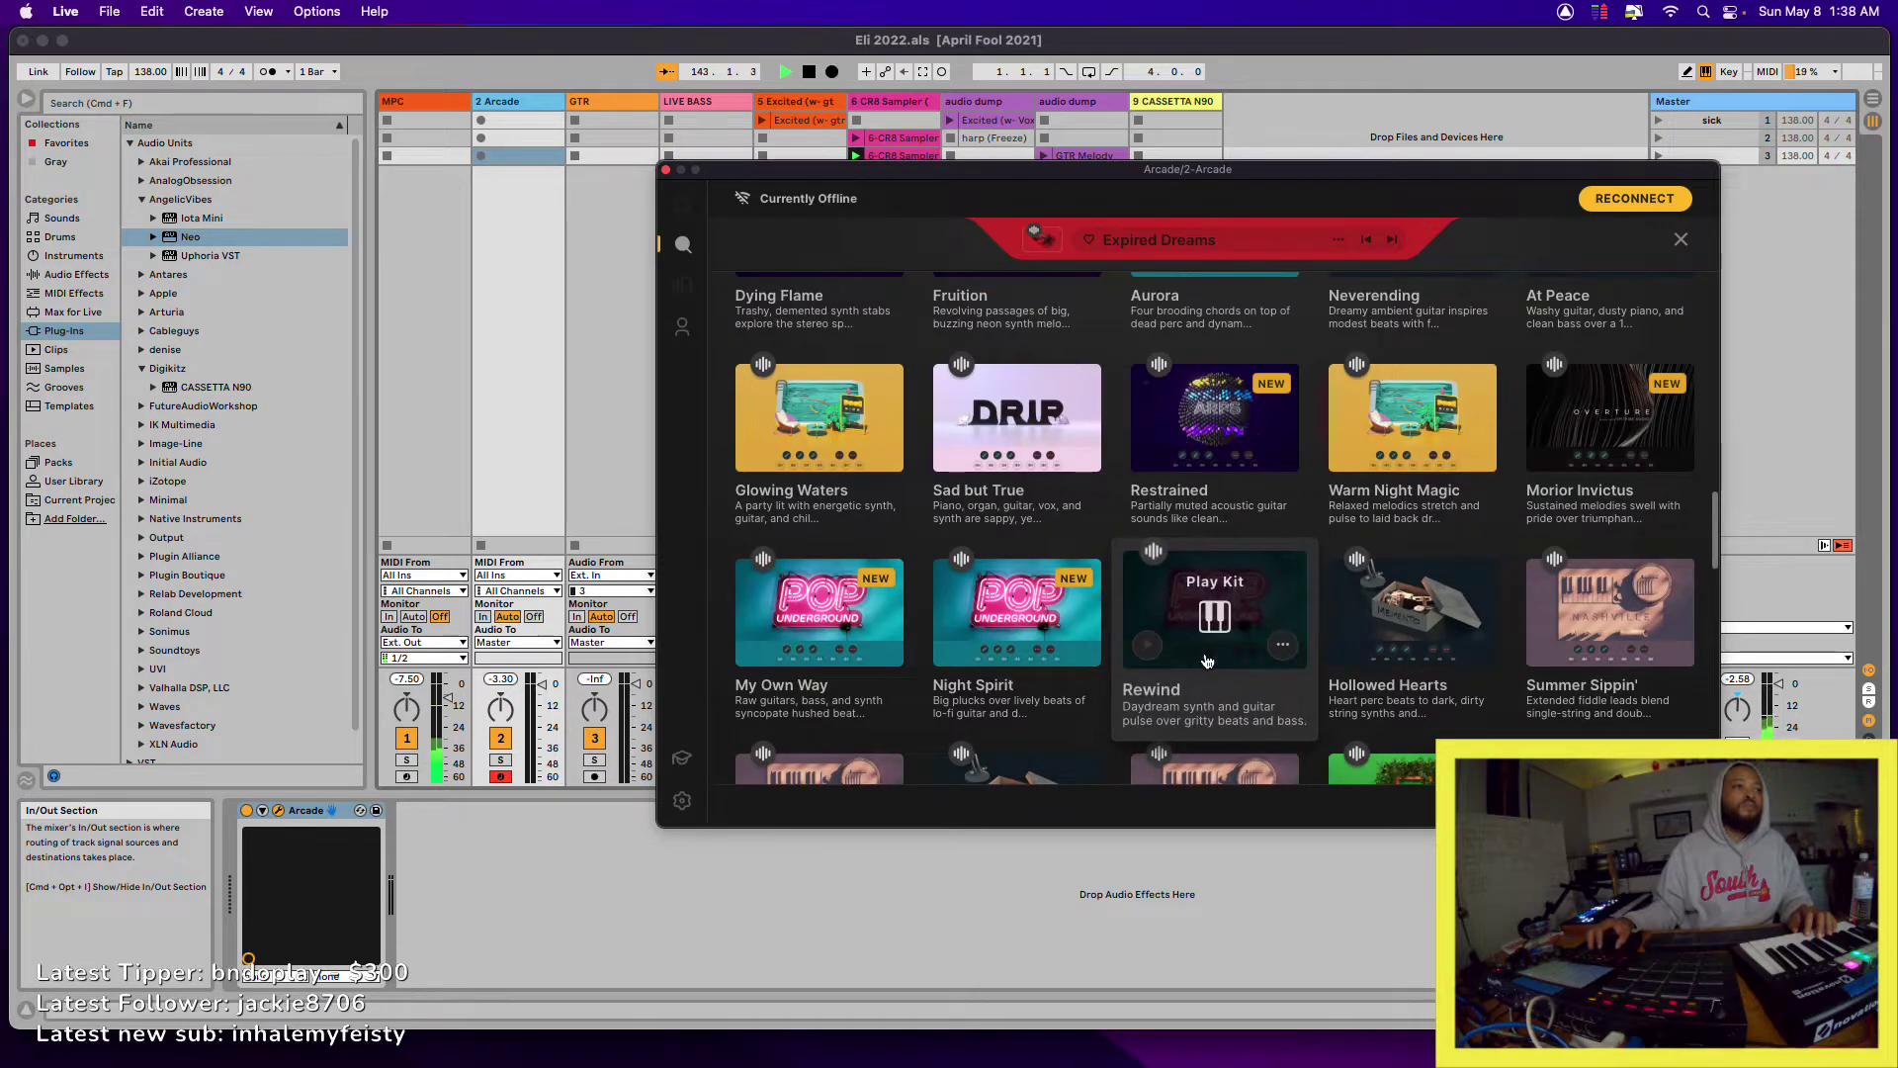
left_click(1005, 413)
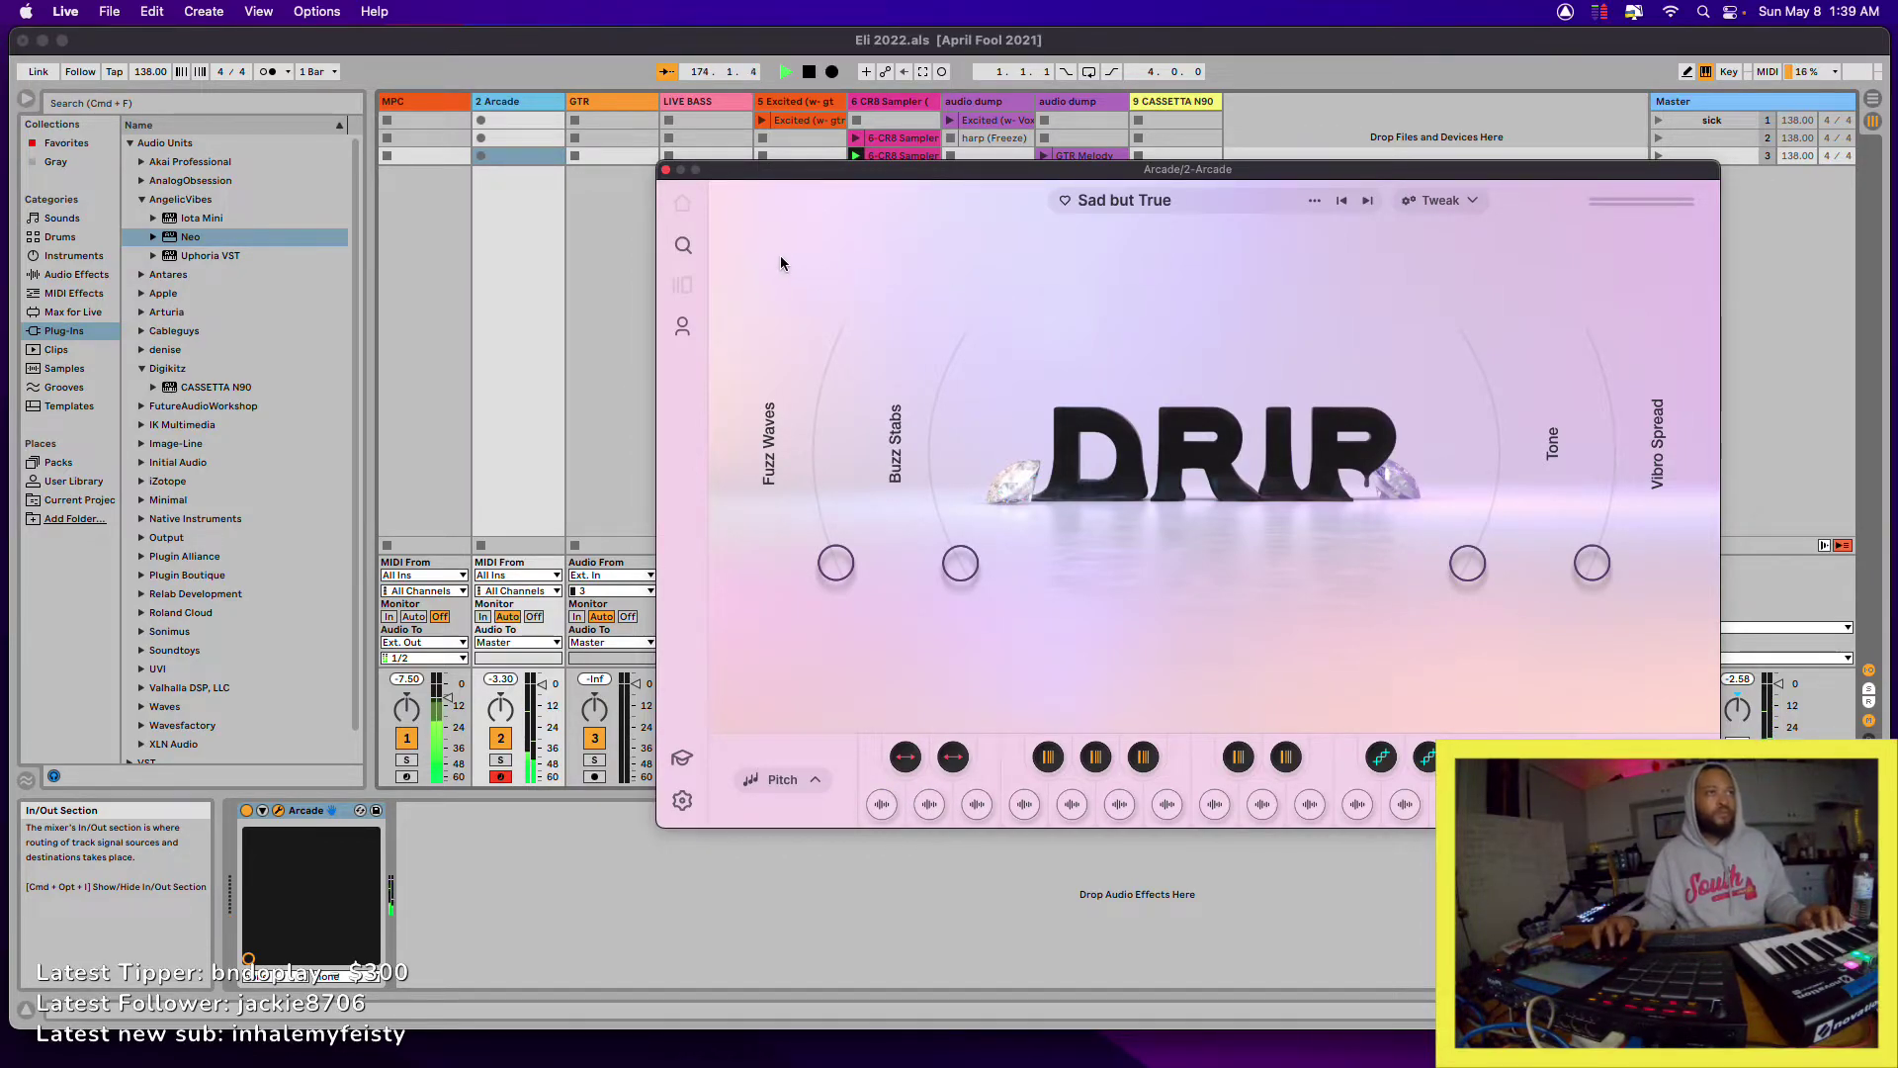
- Browse further through Arcade's downloaded sampler kits and load the Finally kit
left_click(682, 245)
scroll(1236, 494, "down", 10)
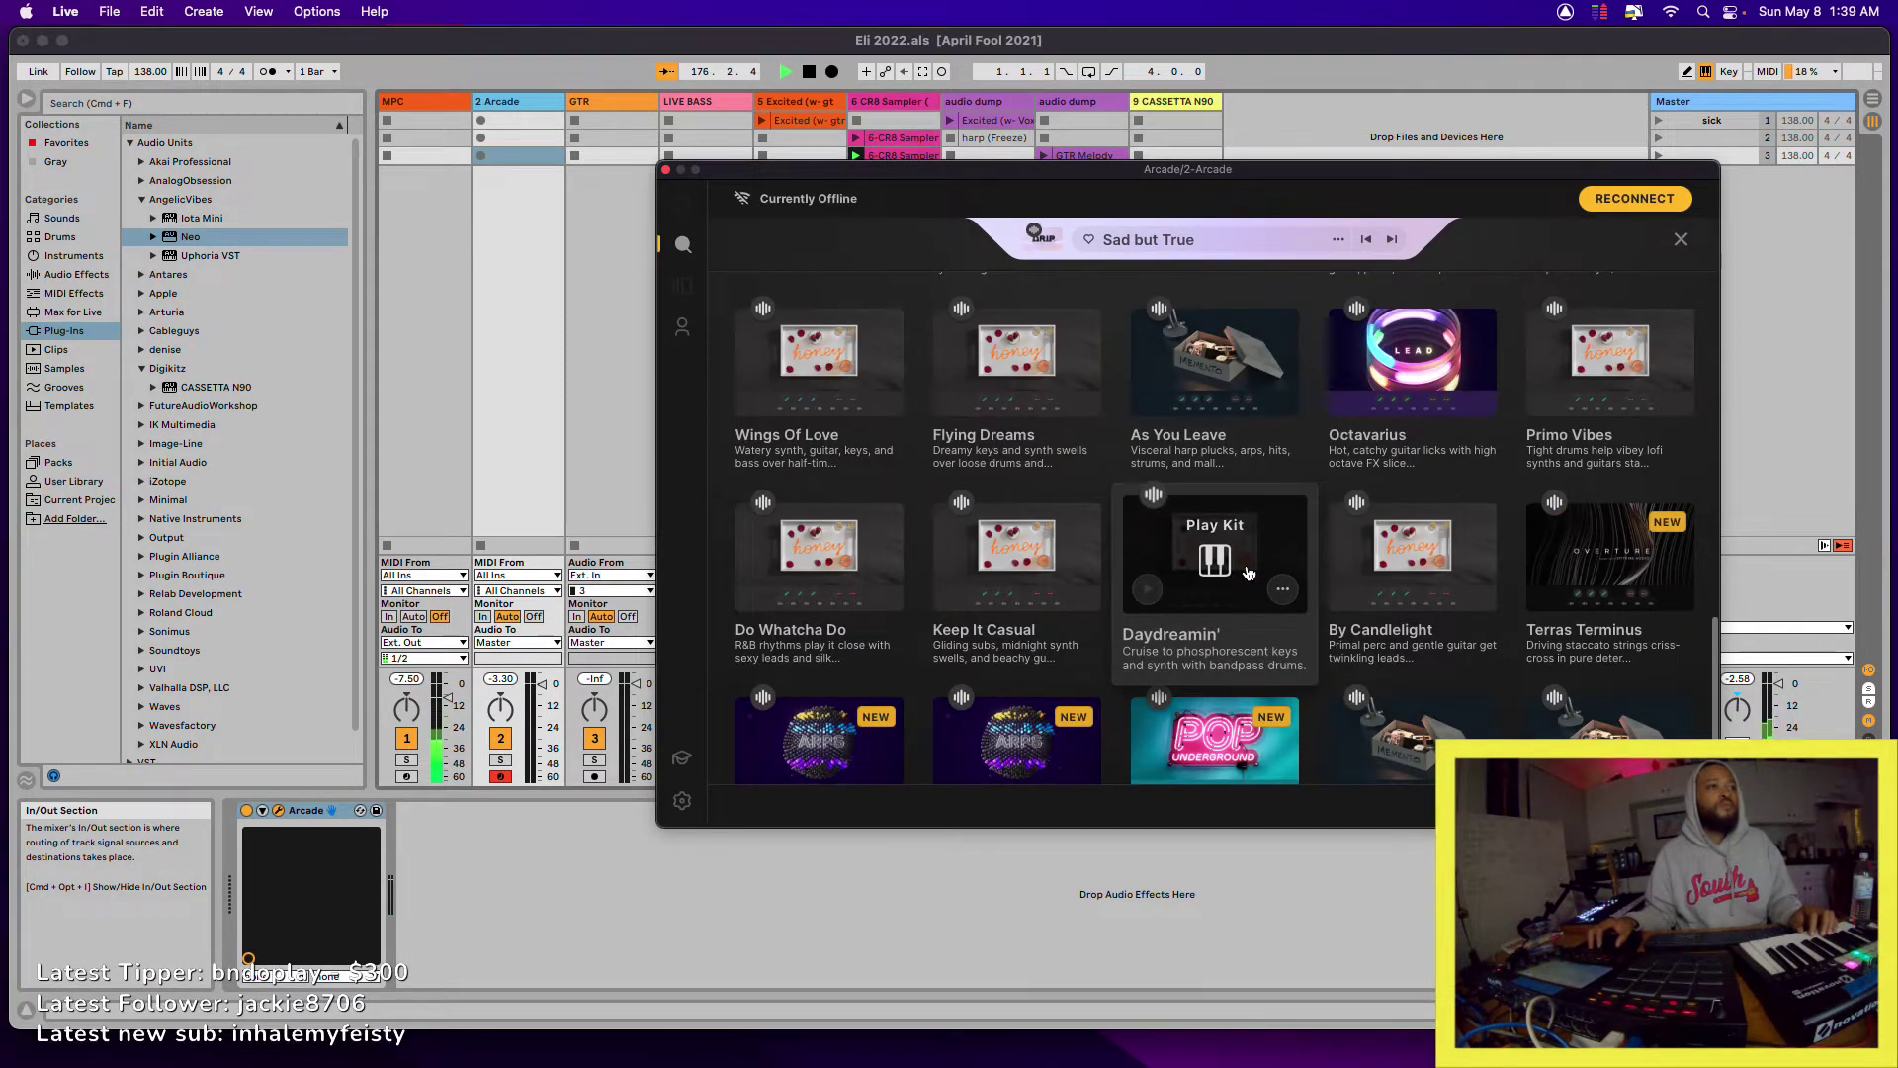
scroll(1248, 574, "down", 3)
scroll(1249, 573, "down", 3)
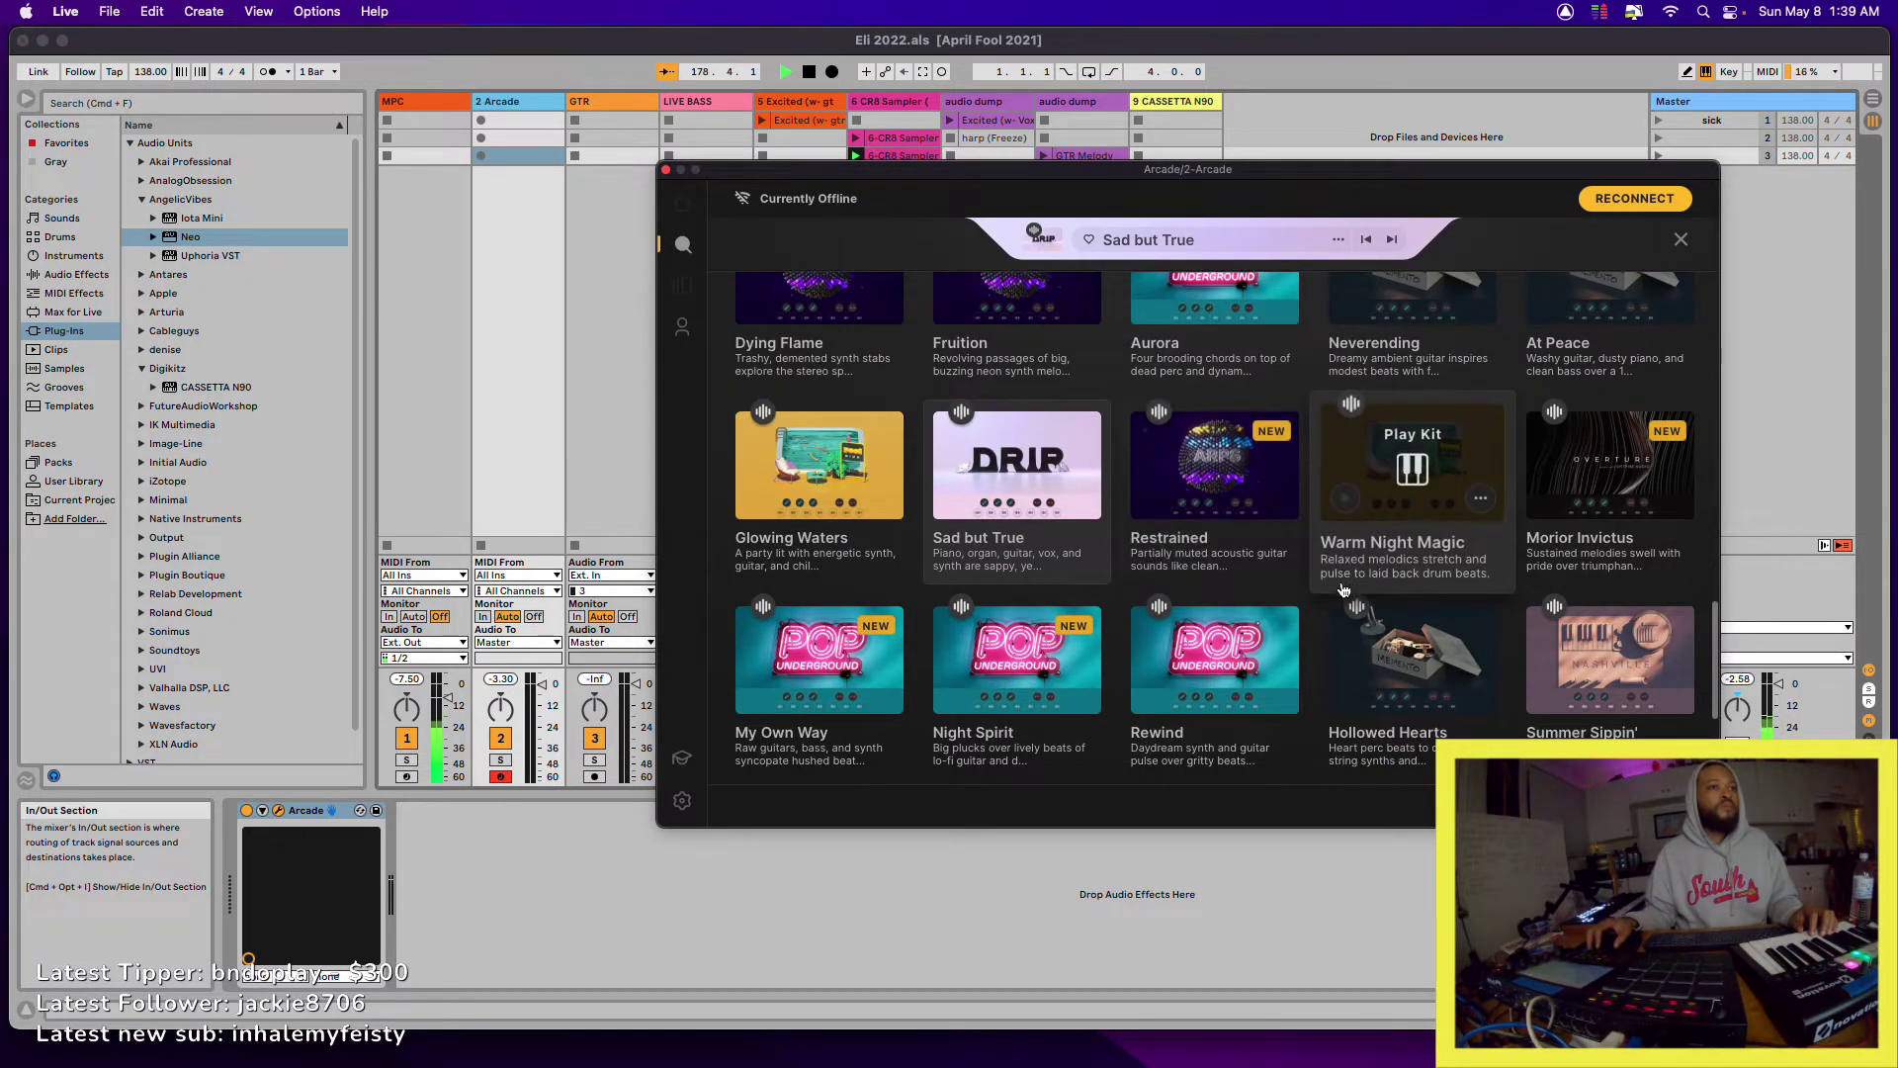
scroll(1313, 593, "down", 3)
scroll(1313, 594, "down", 5)
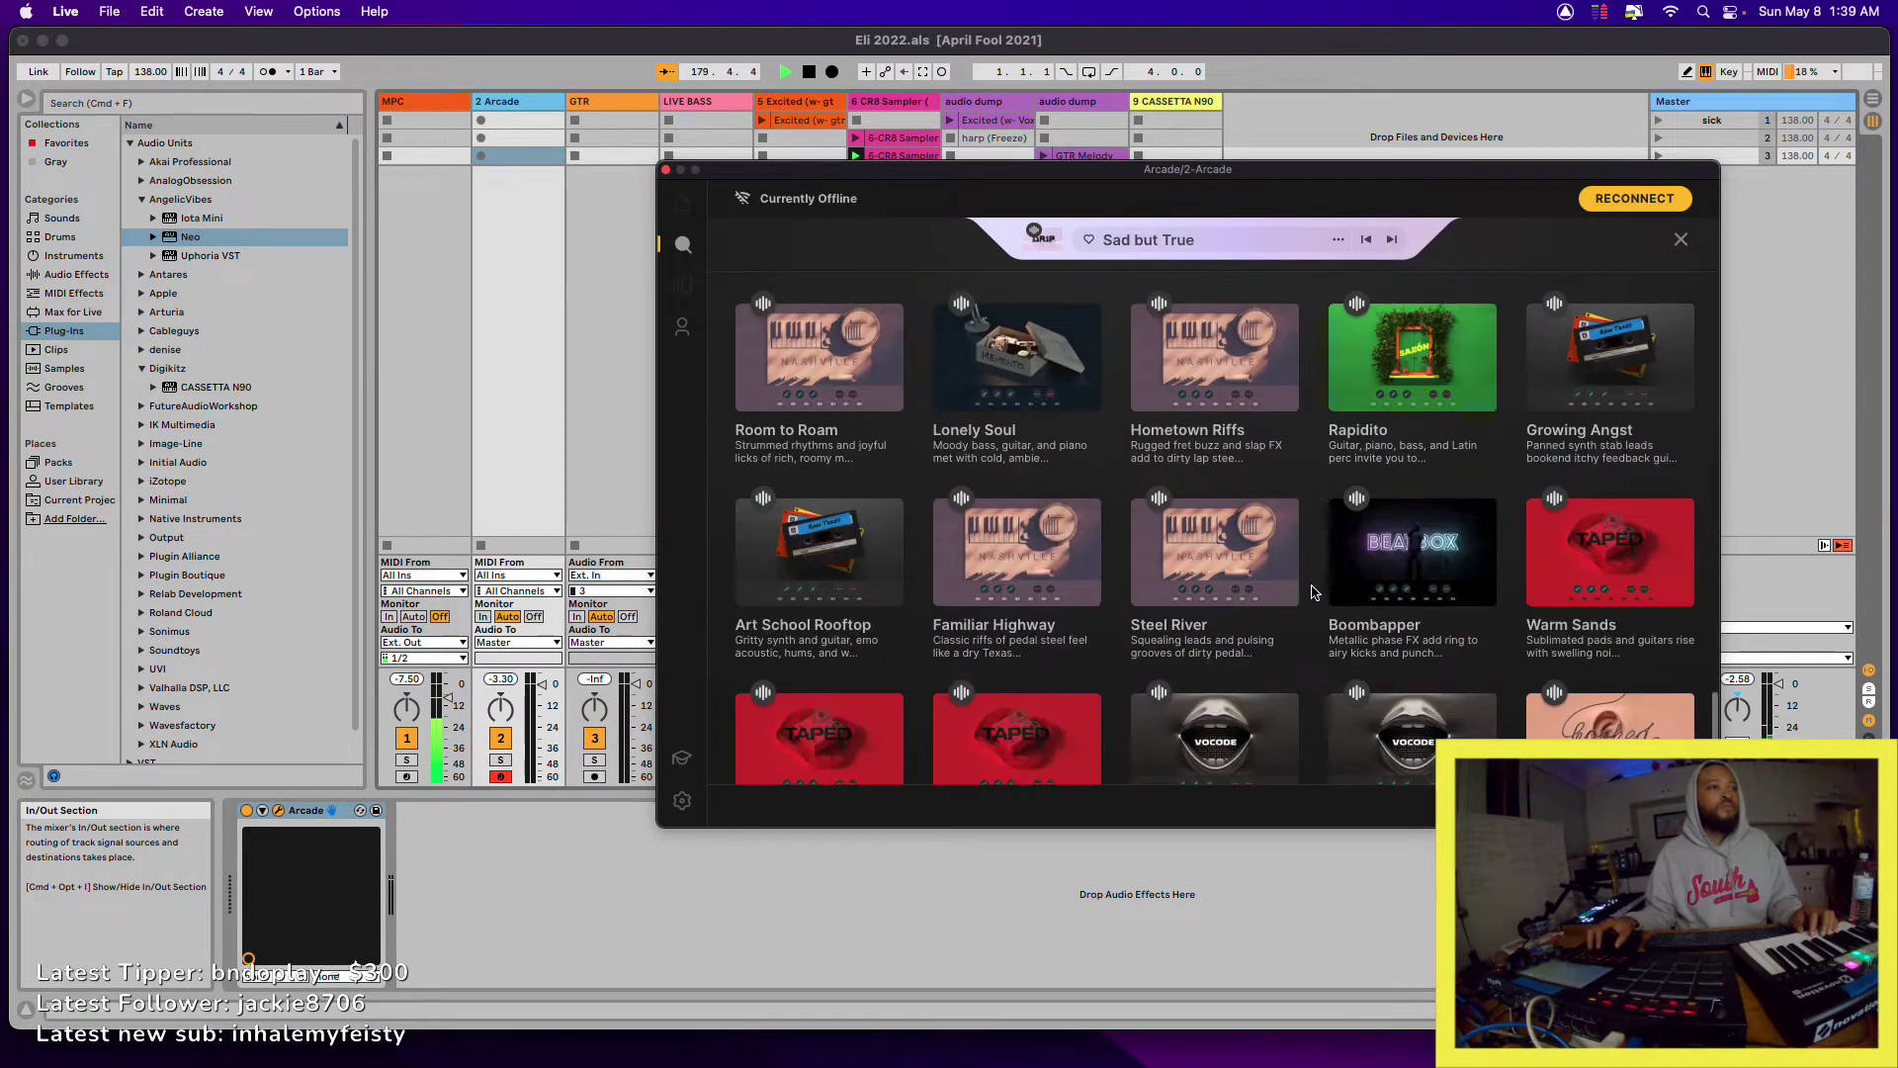
scroll(1313, 593, "down", 4)
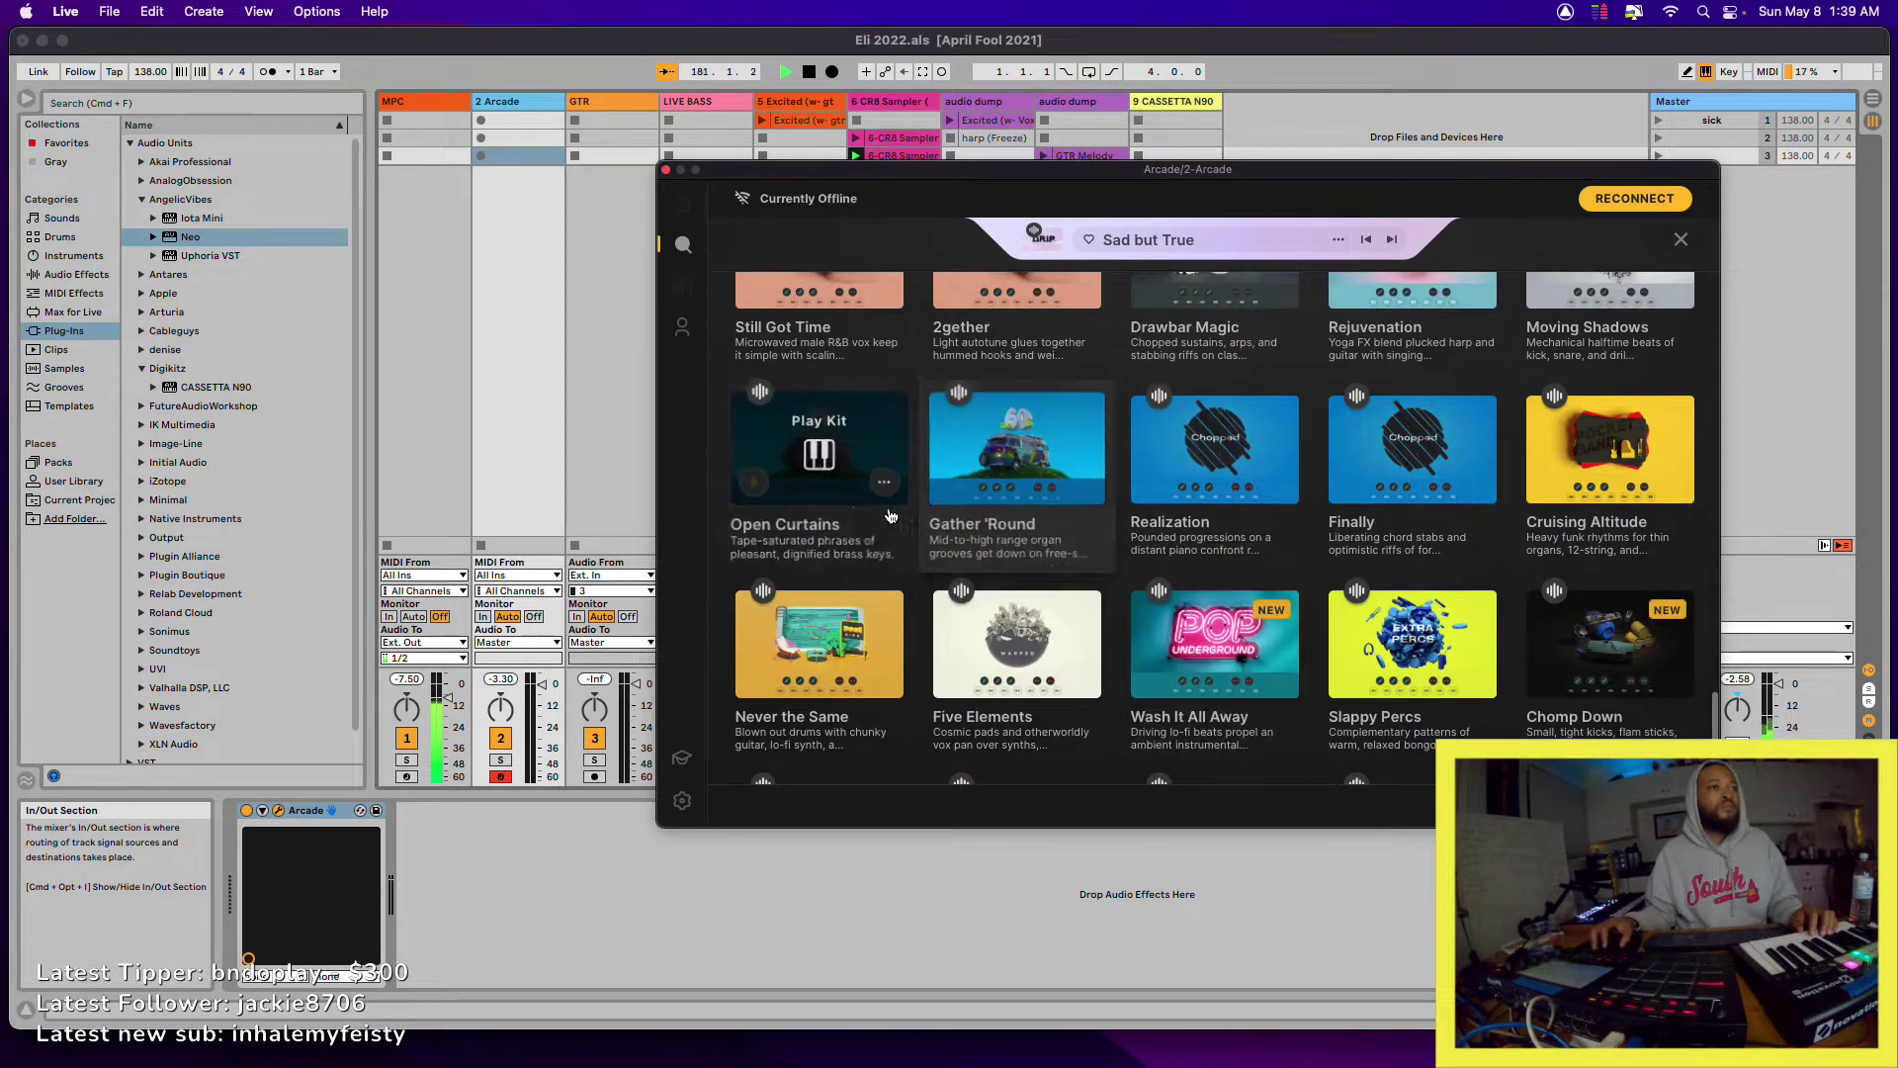
left_click(1378, 440)
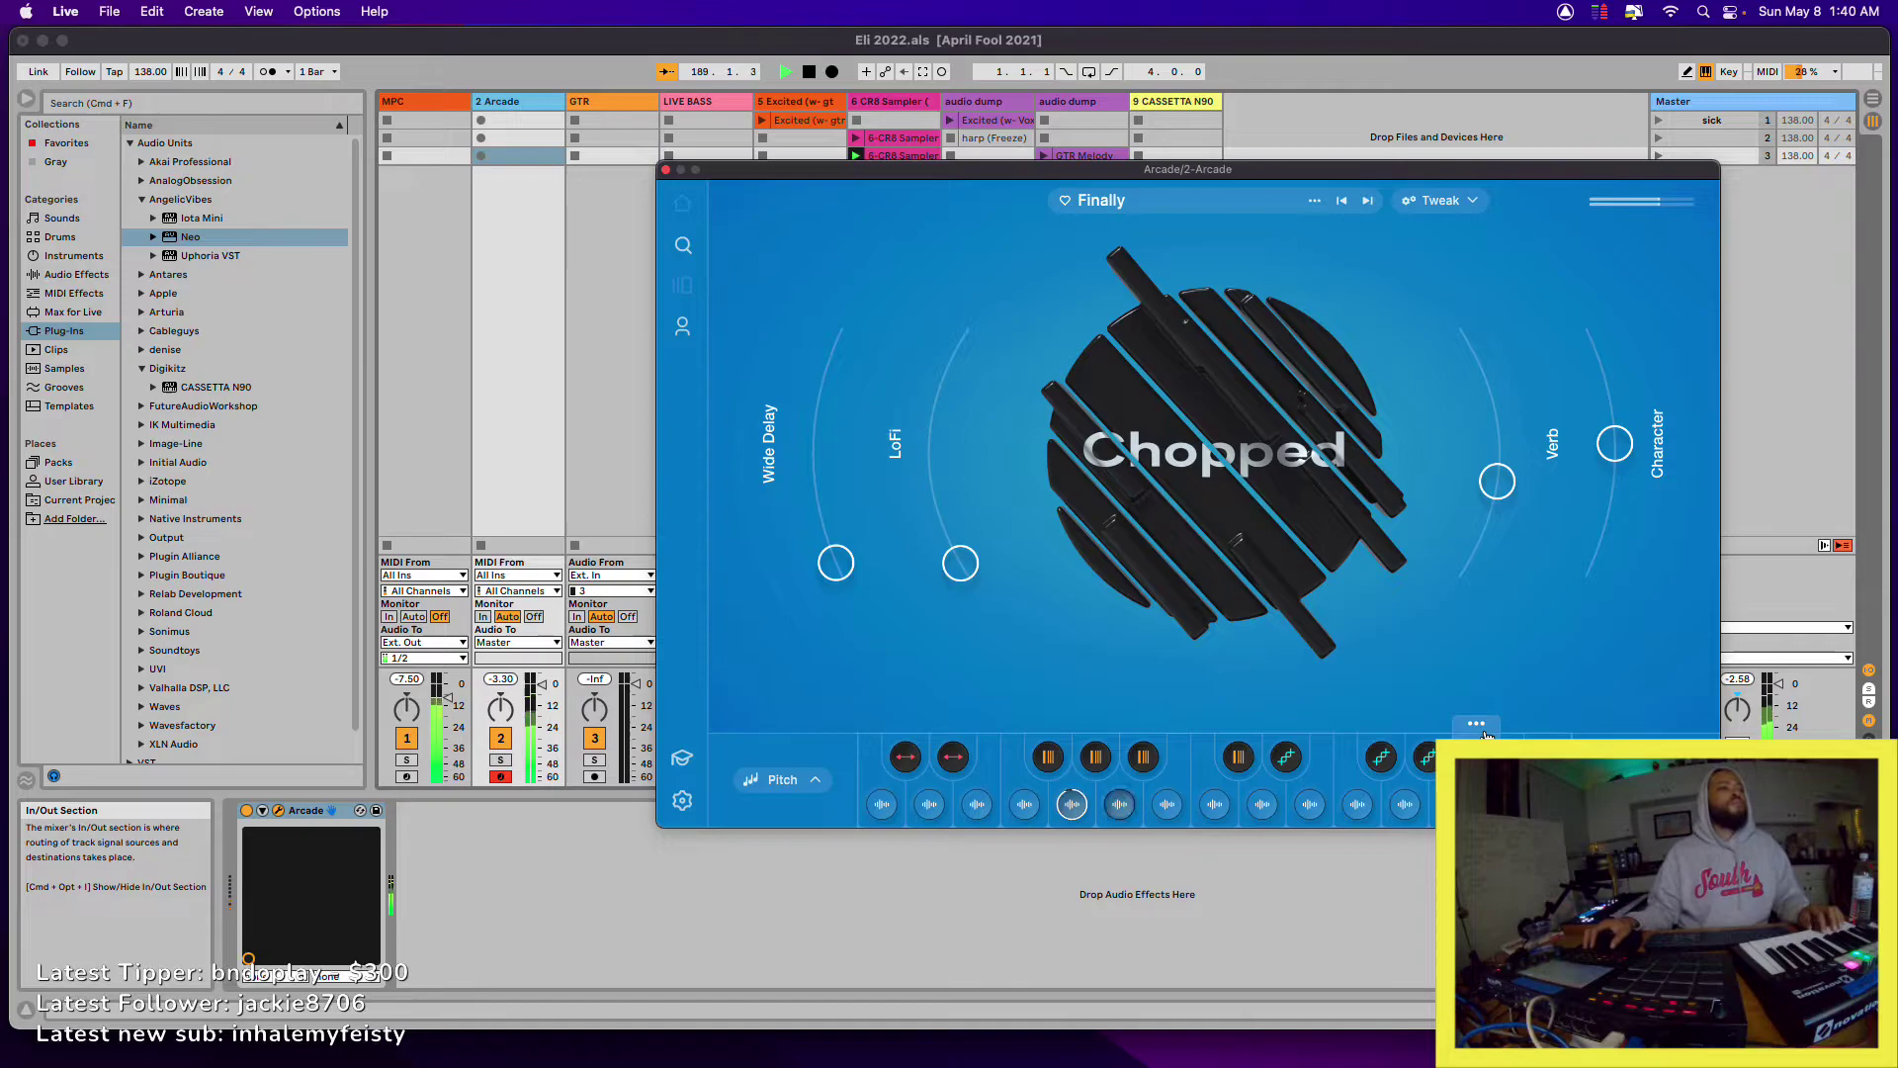
- Browse Arcade's sampler kits and audition Better Days, Let's Shred and Body Language over the drums
left_click(682, 244)
scroll(1368, 625, "down", 20)
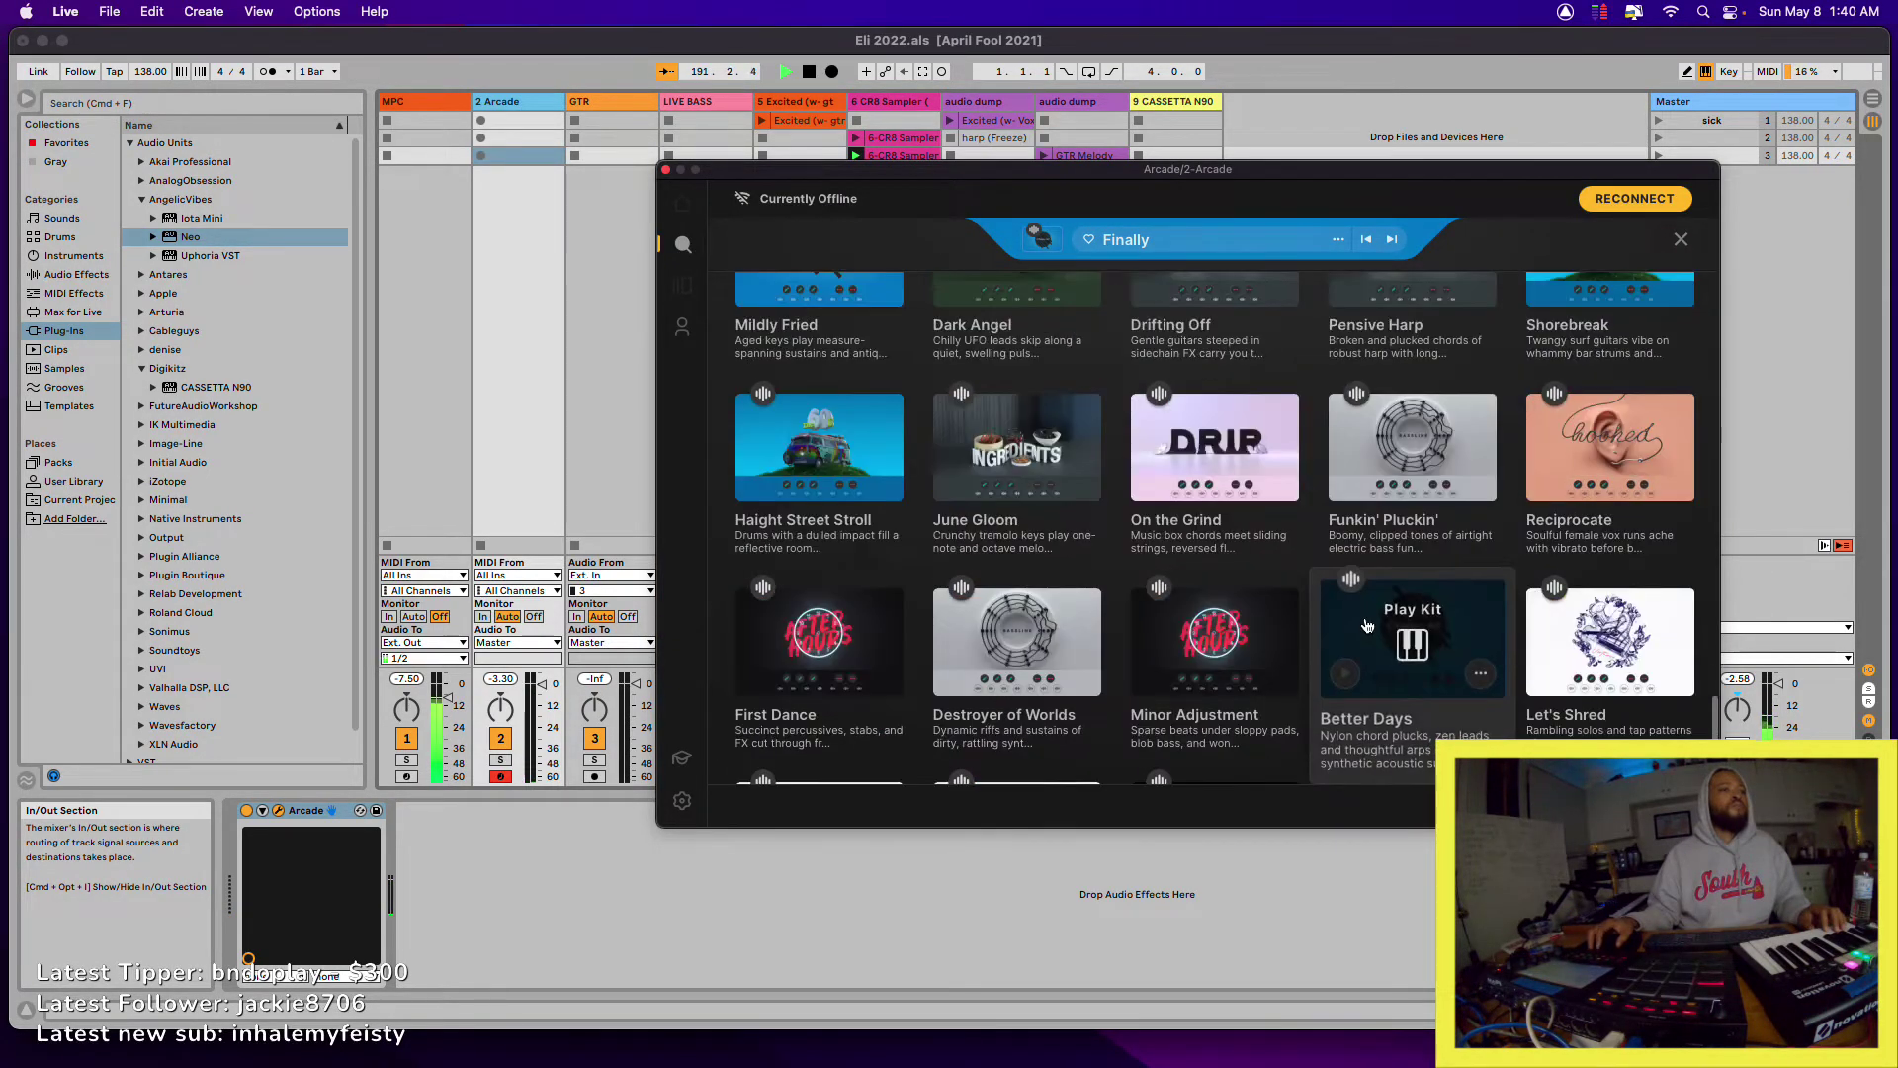
scroll(1367, 625, "up", 5)
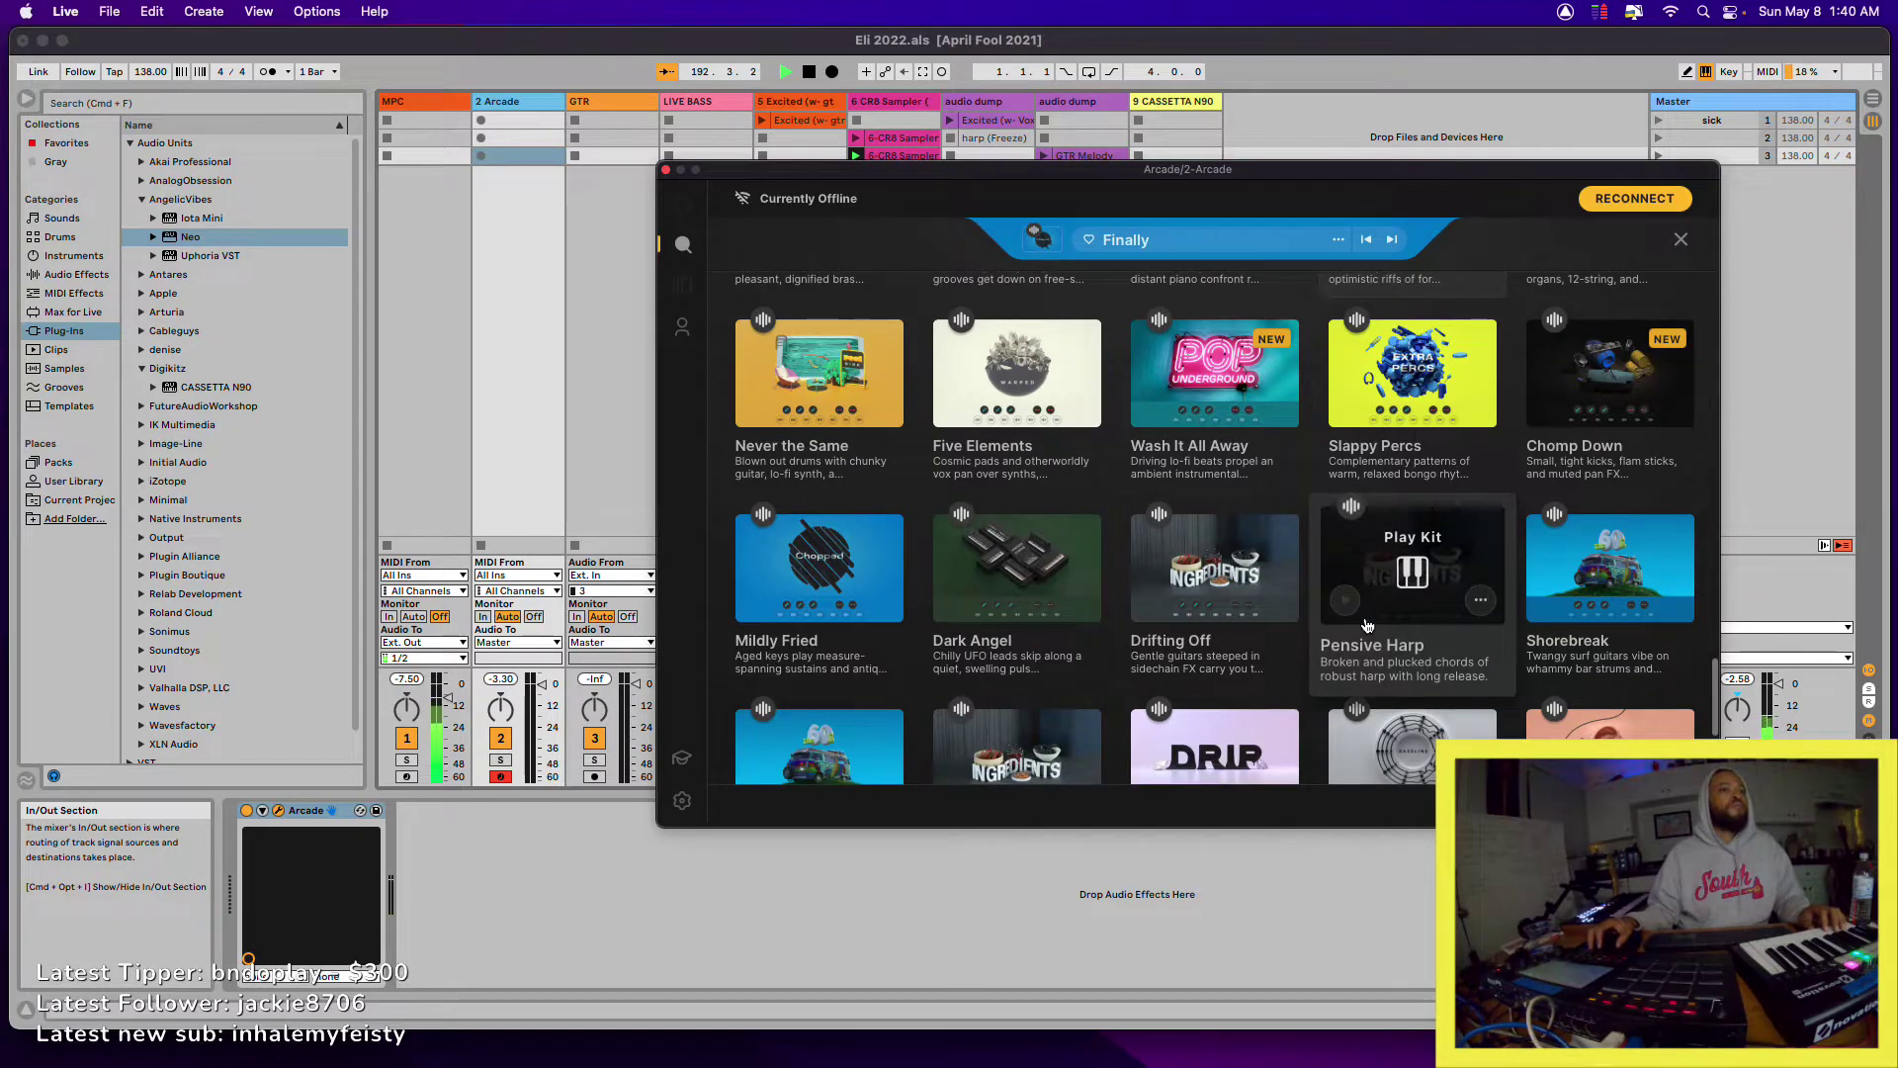
scroll(1367, 624, "down", 13)
scroll(1368, 624, "up", 2)
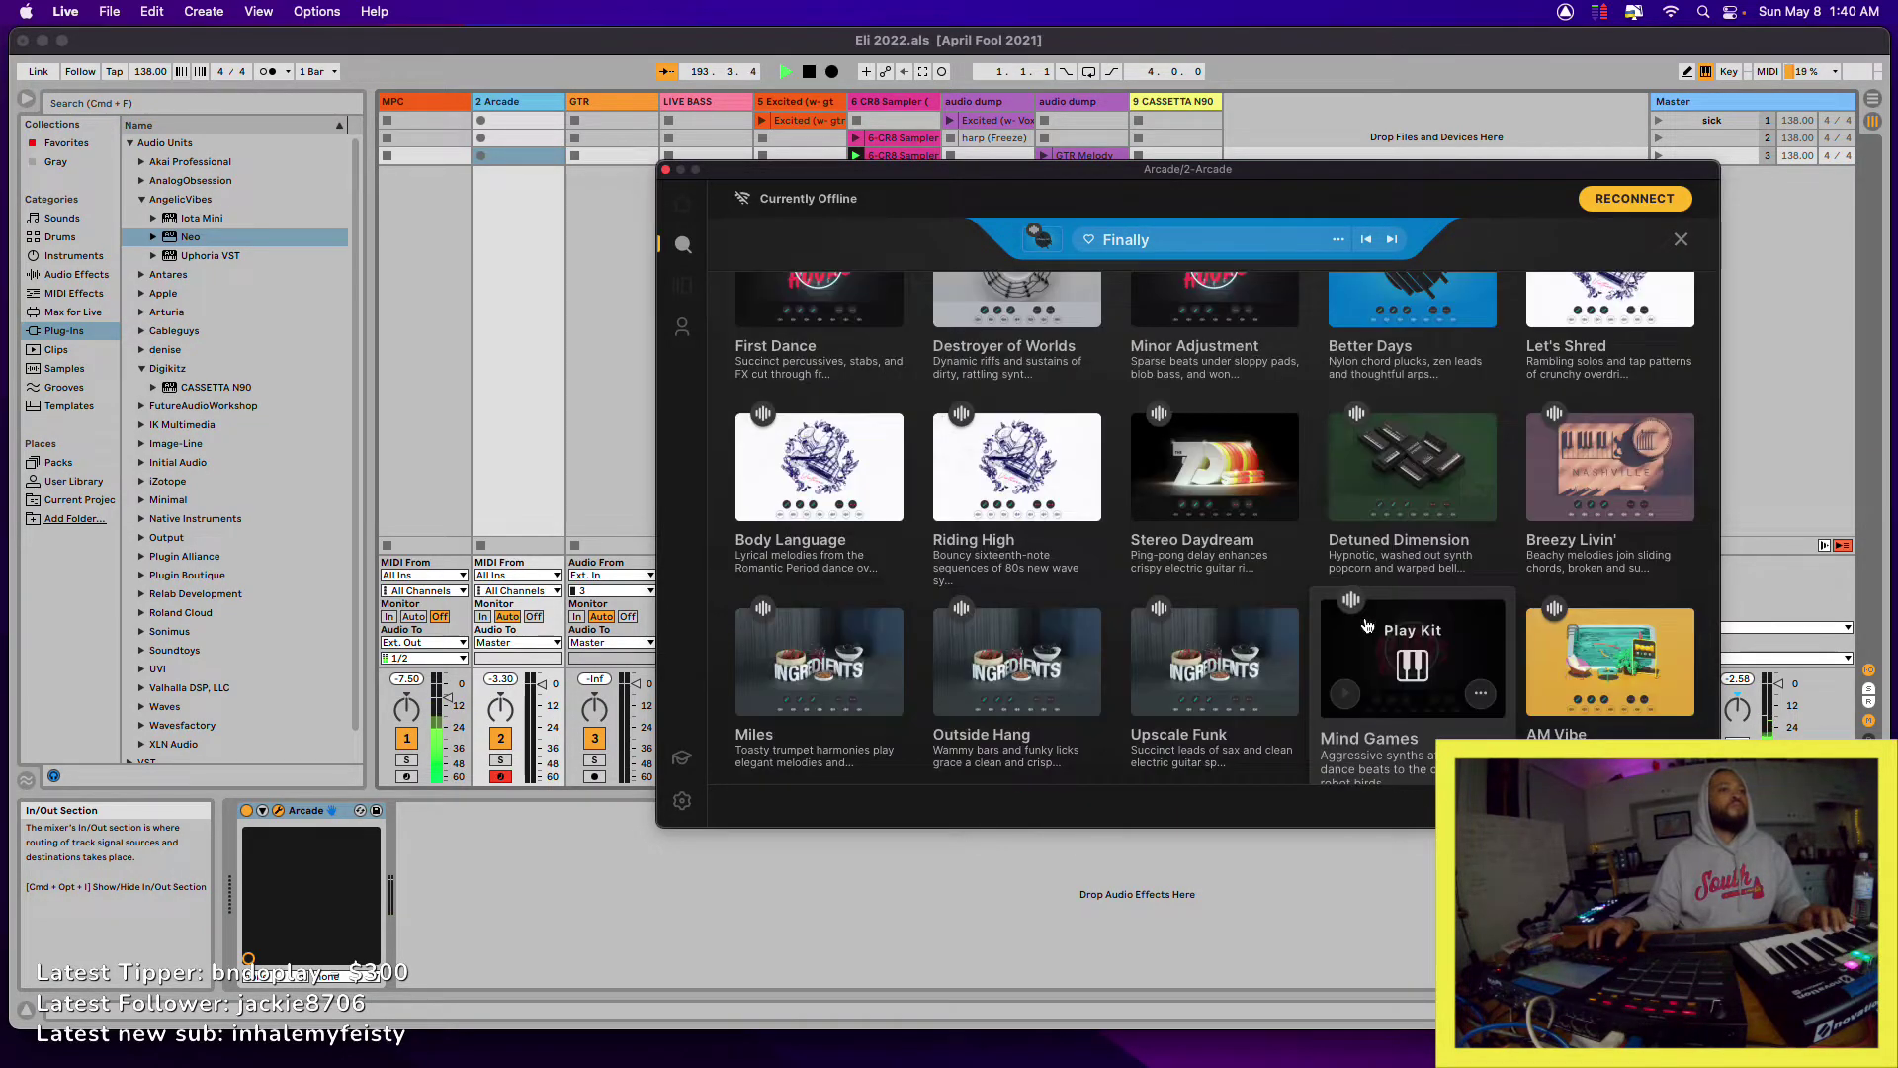
left_click(1379, 291)
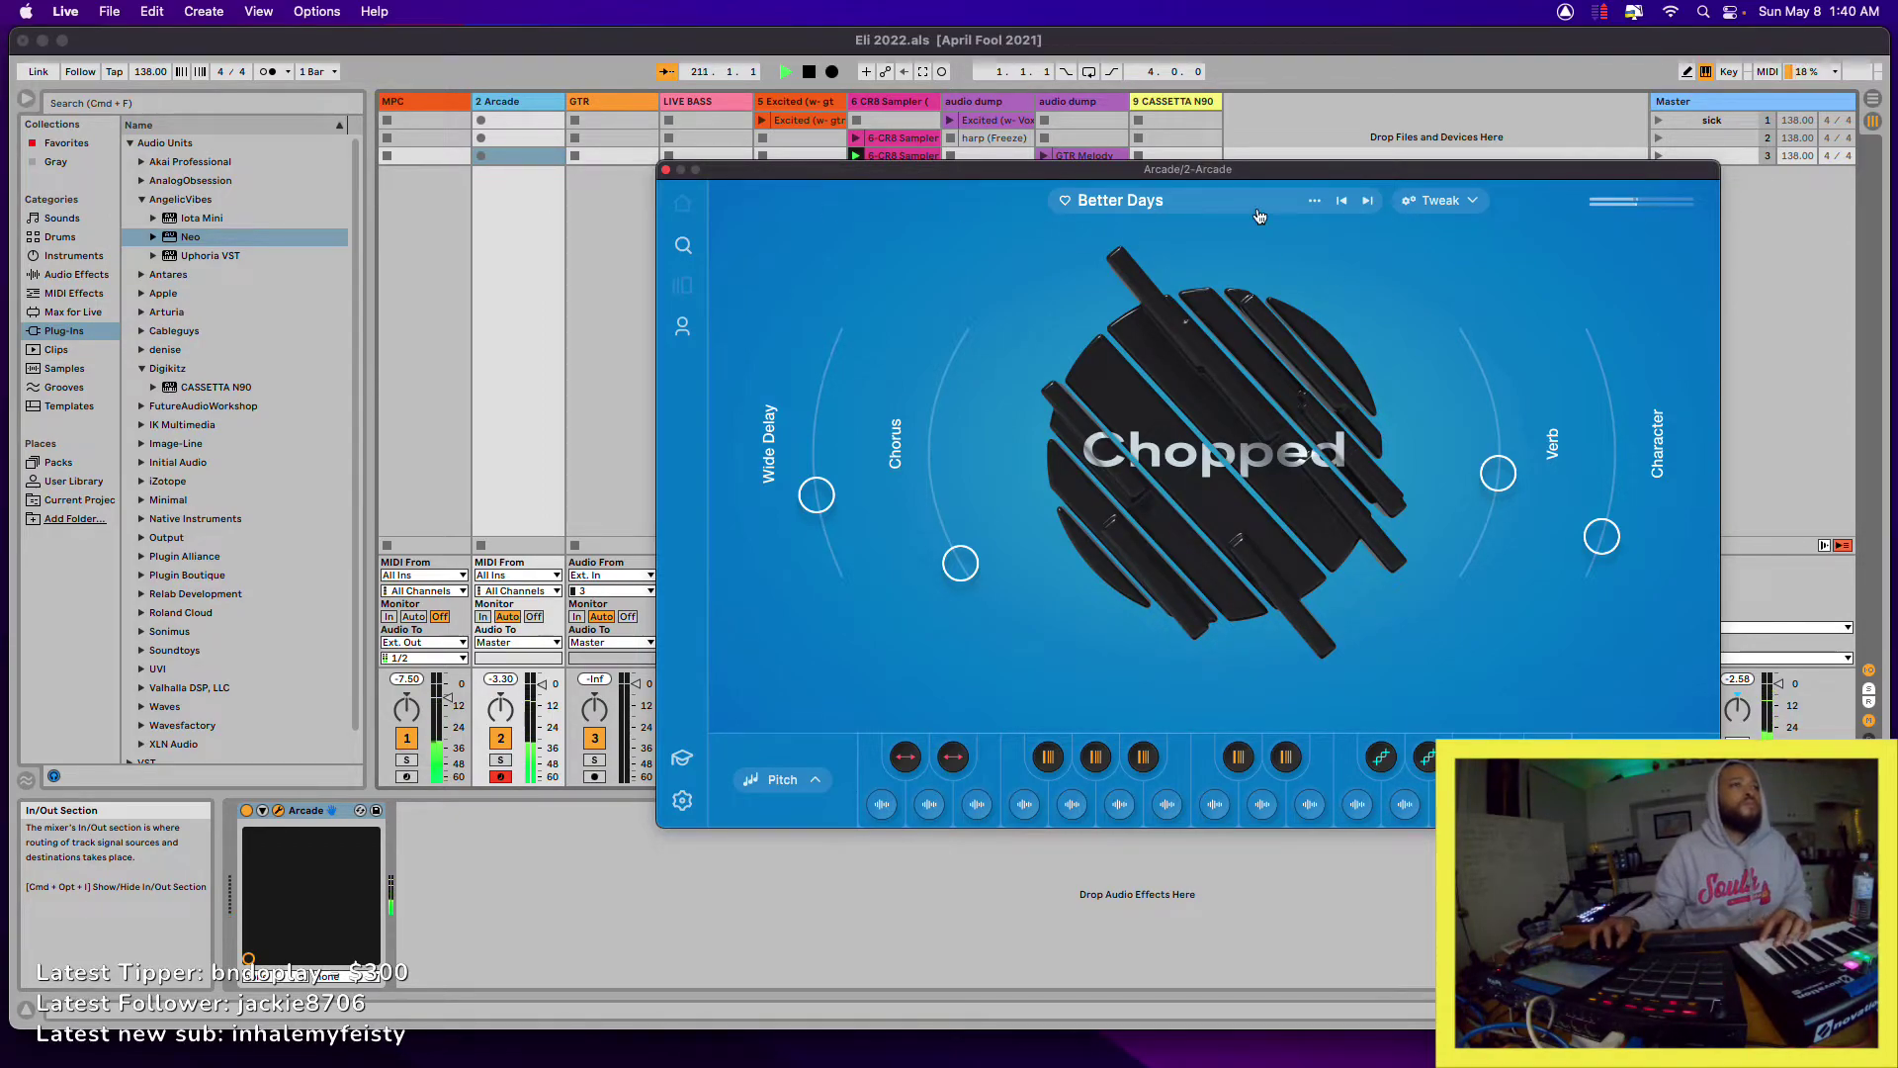
left_click(1368, 201)
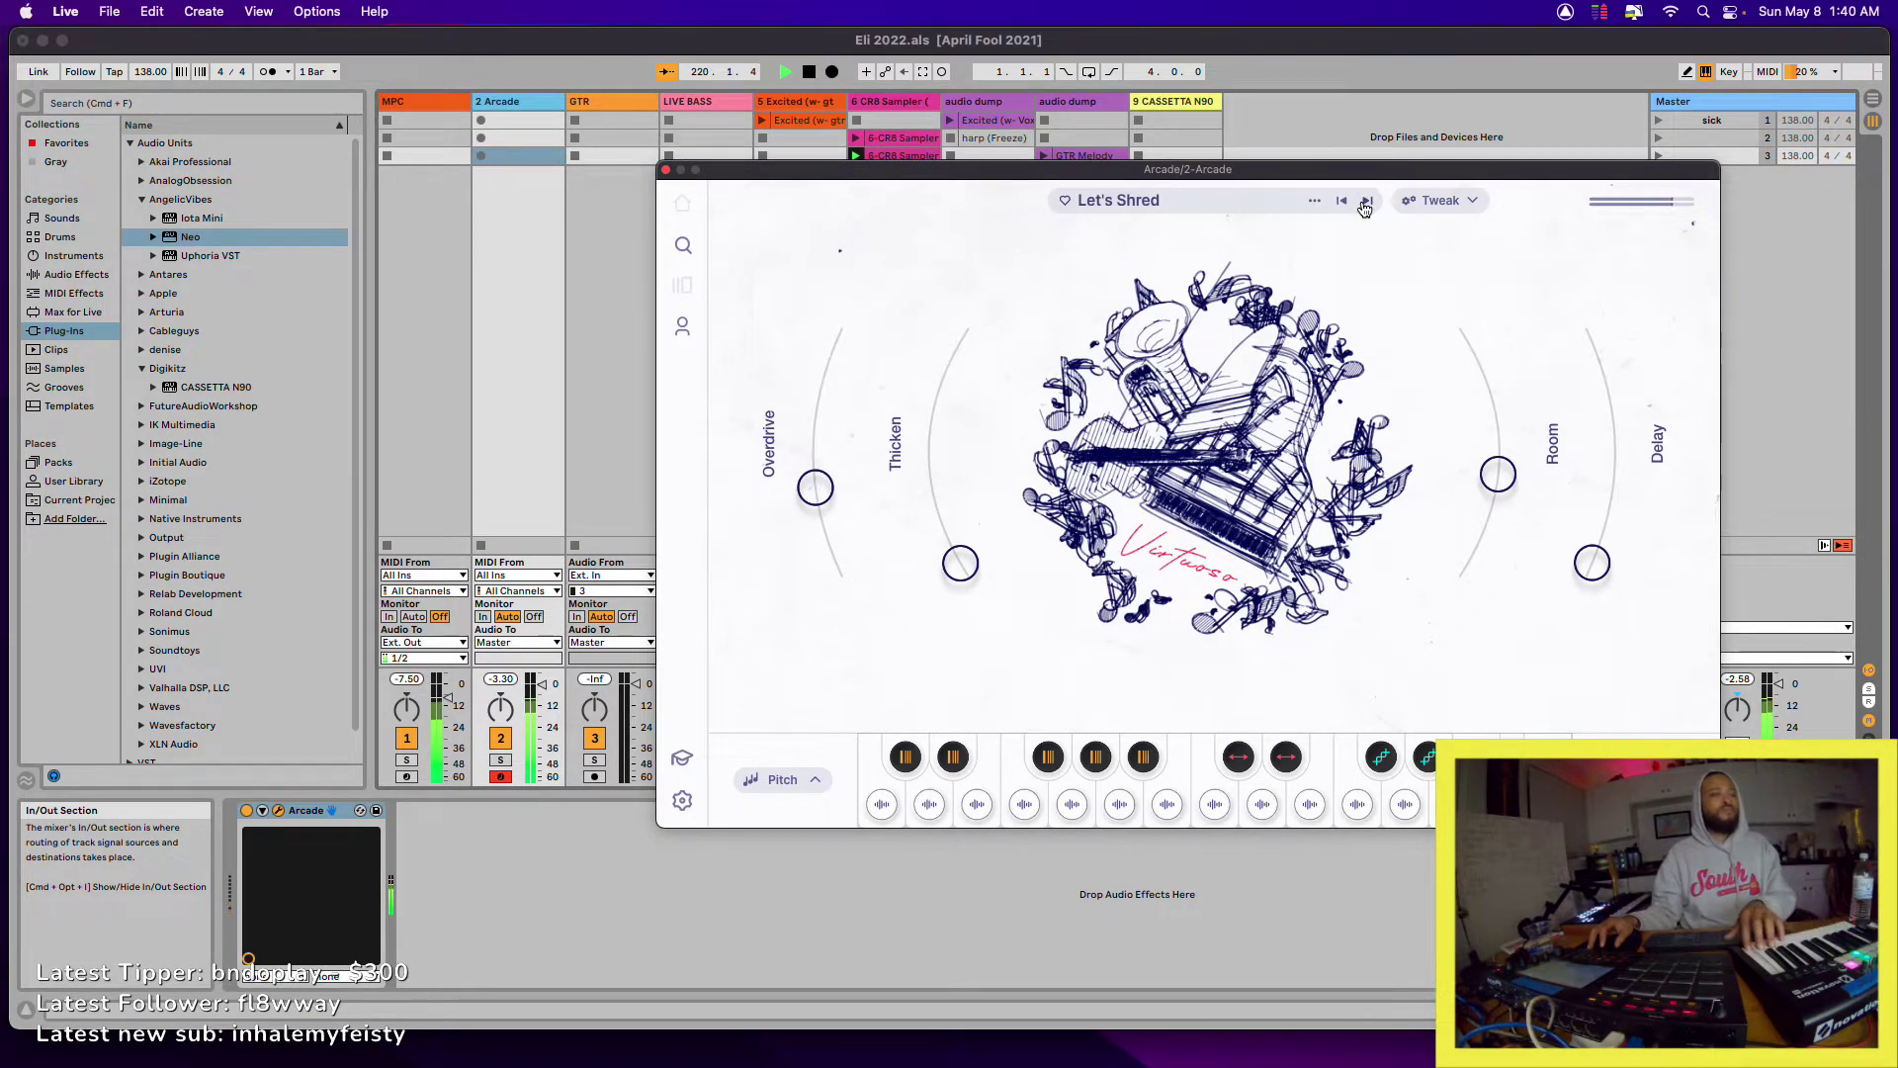
left_click(1367, 200)
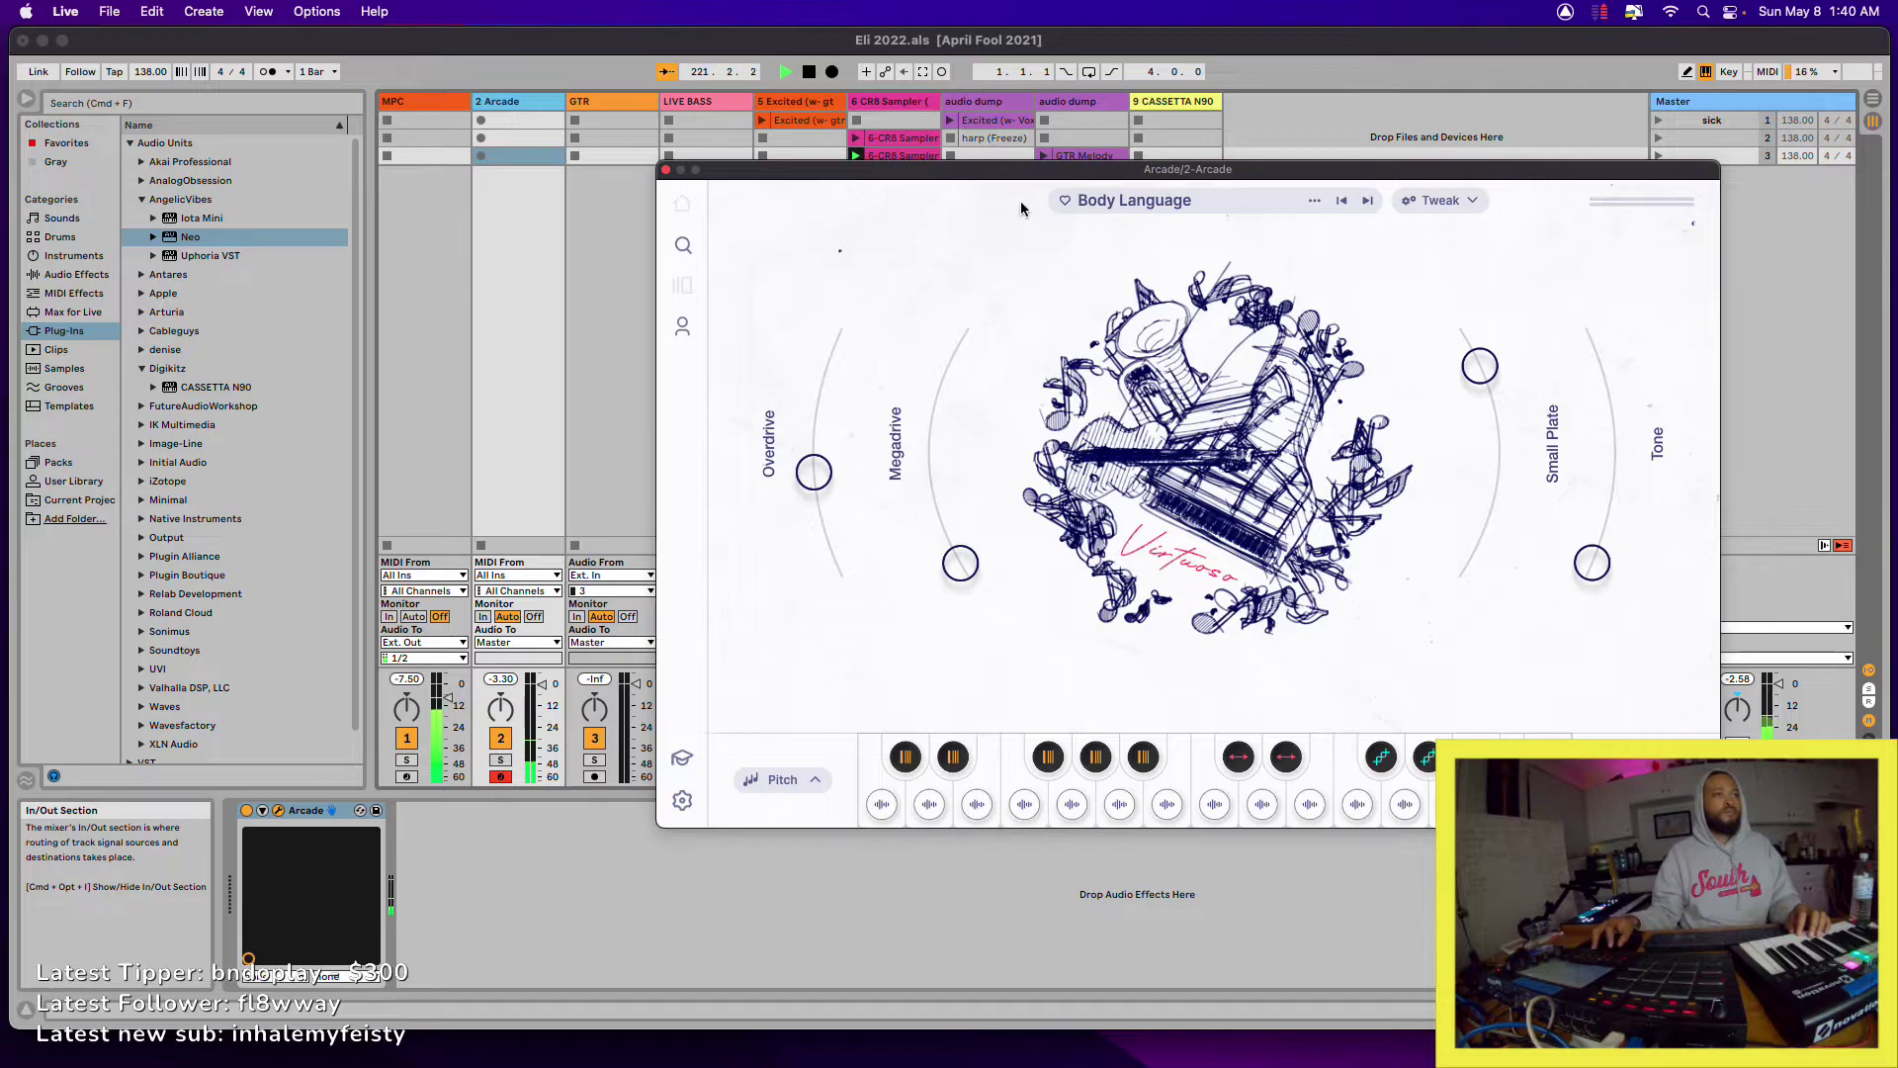
- Browse further down Arcade's sampler kits and load the New Places kit
left_click(682, 244)
scroll(1018, 495, "down", 10)
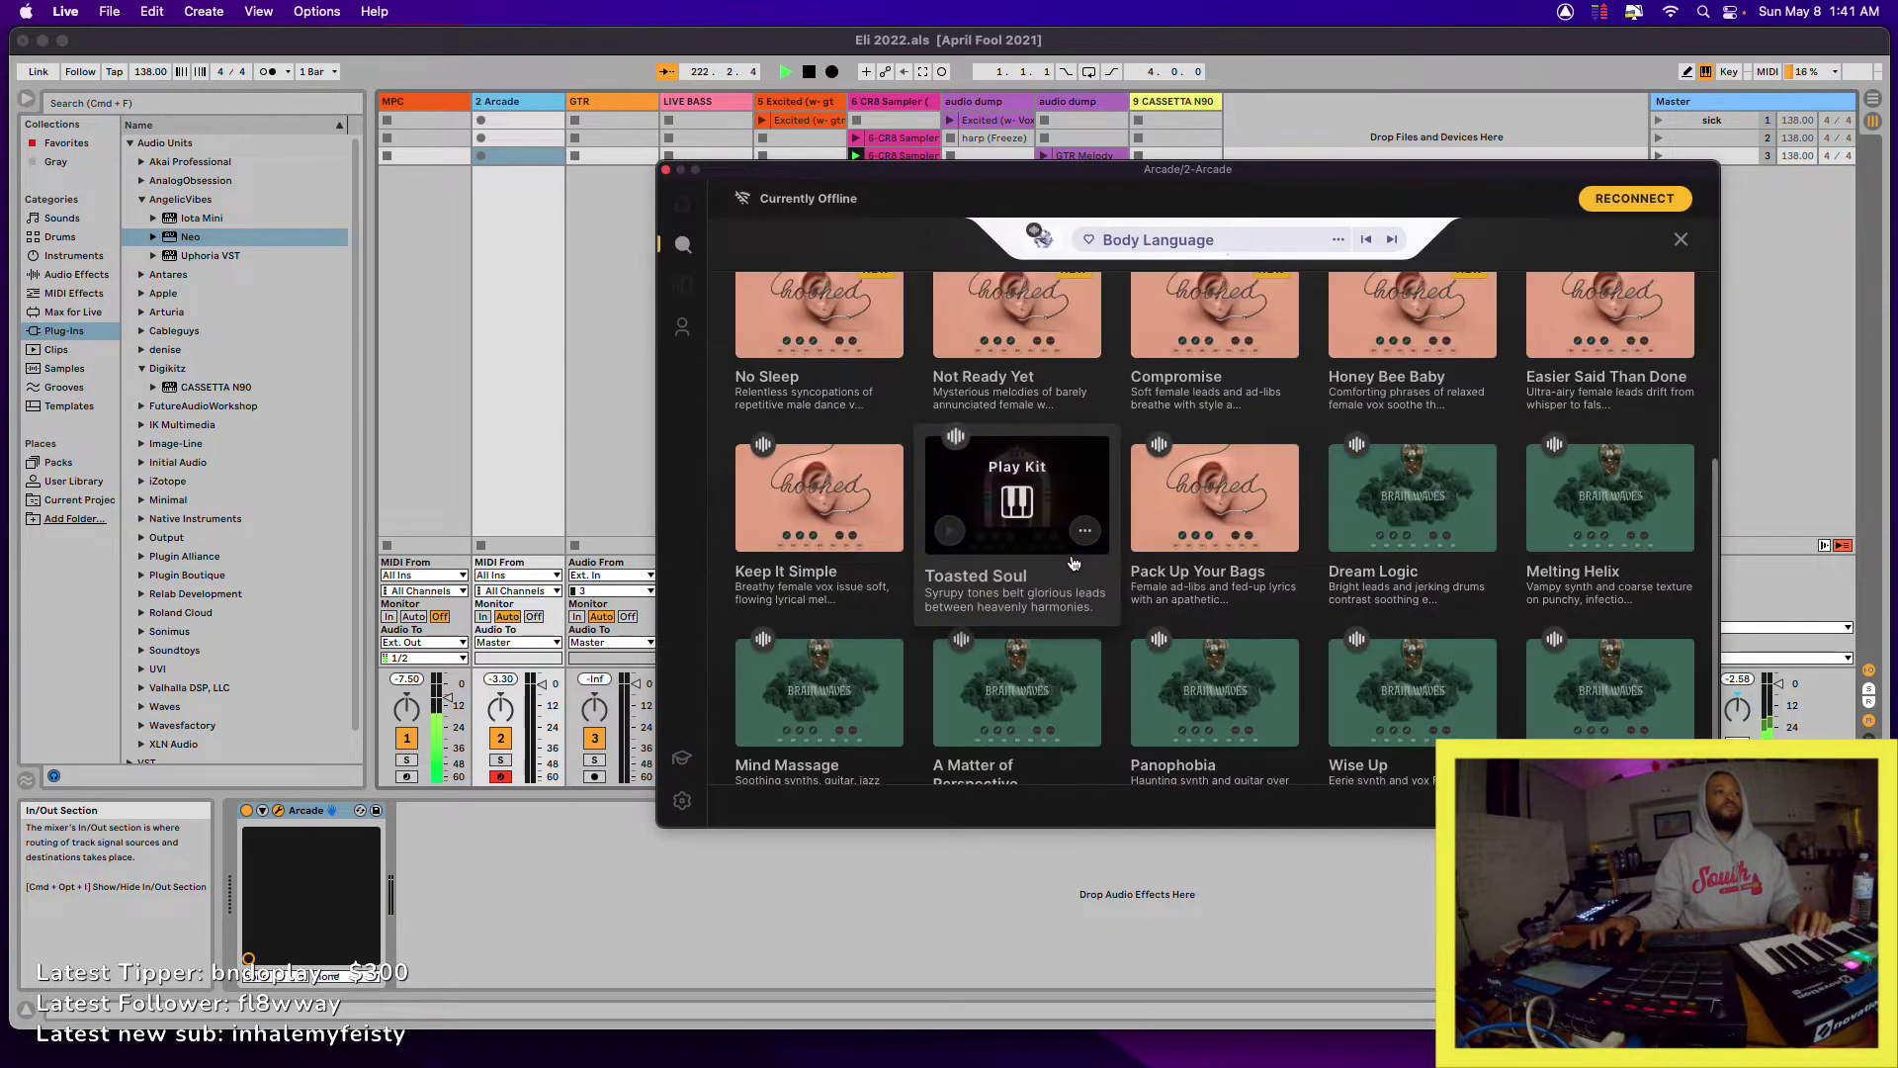
scroll(1073, 567, "down", 15)
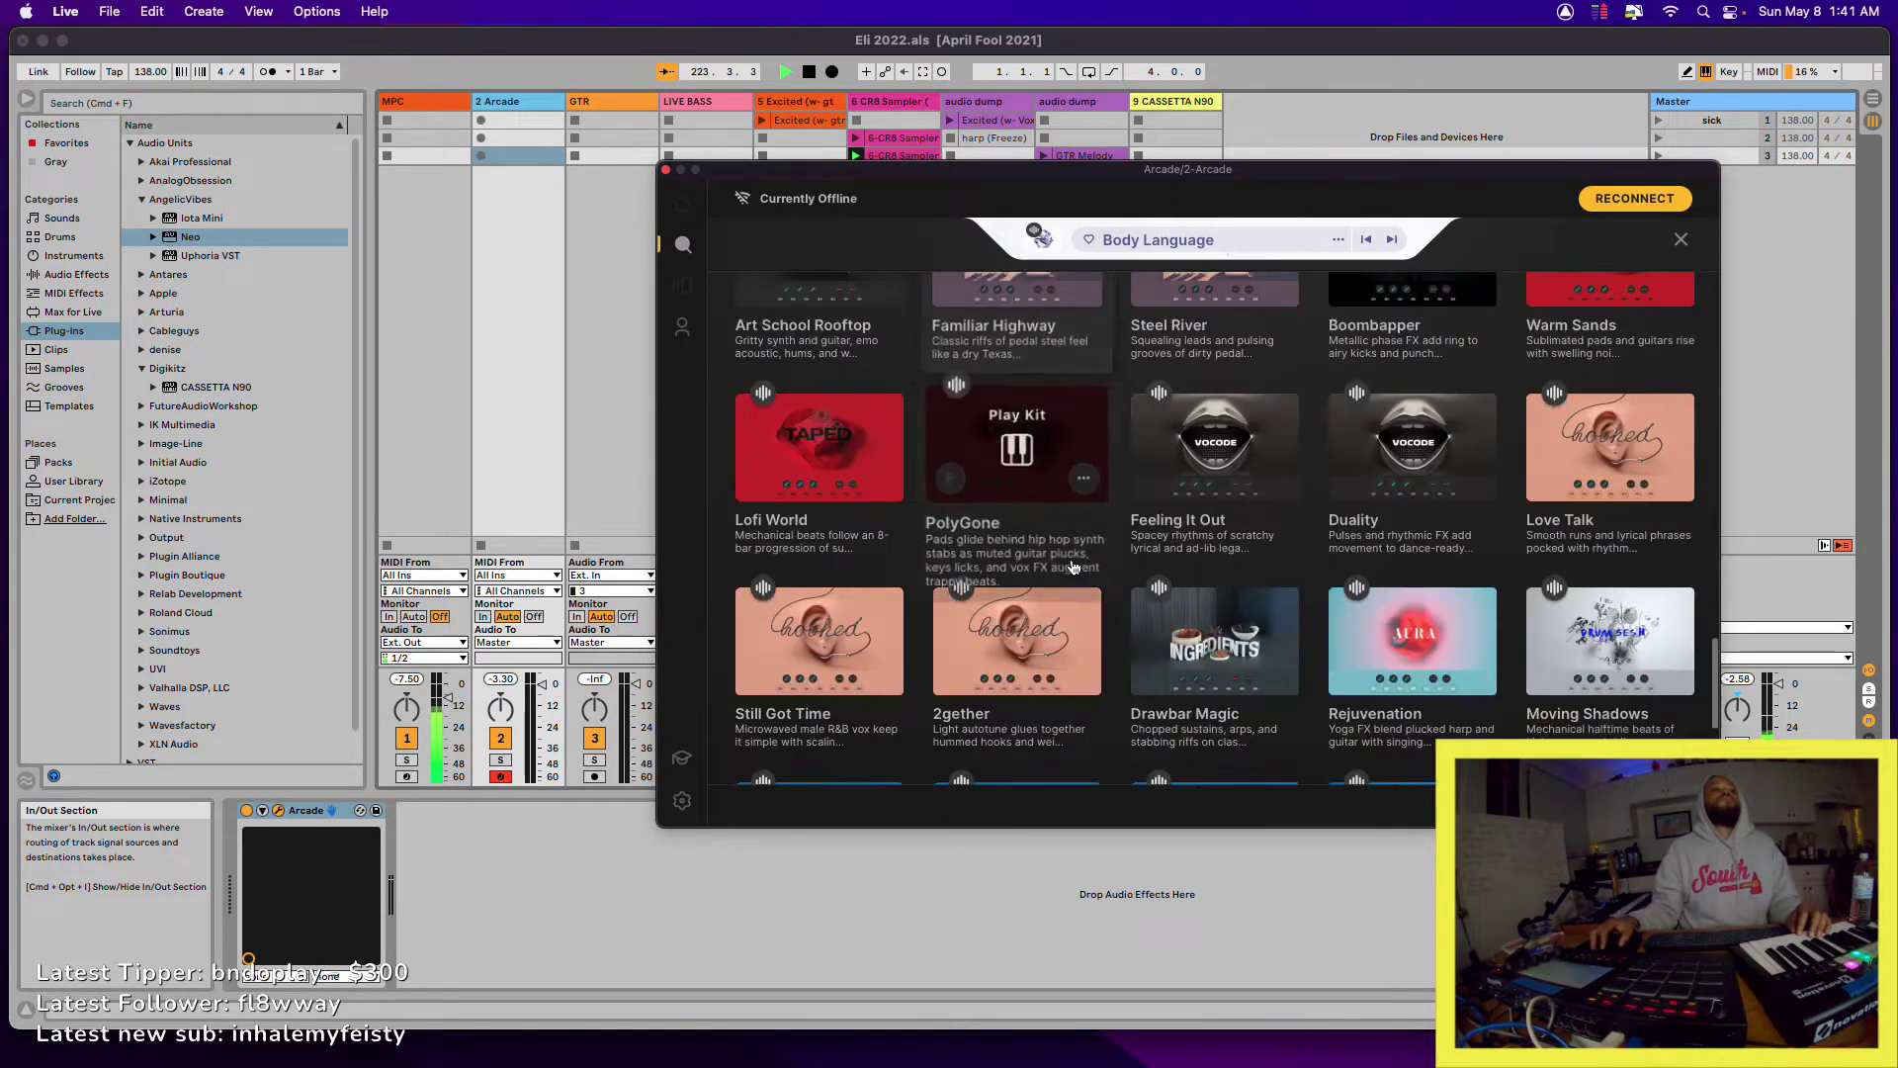
scroll(1073, 568, "down", 10)
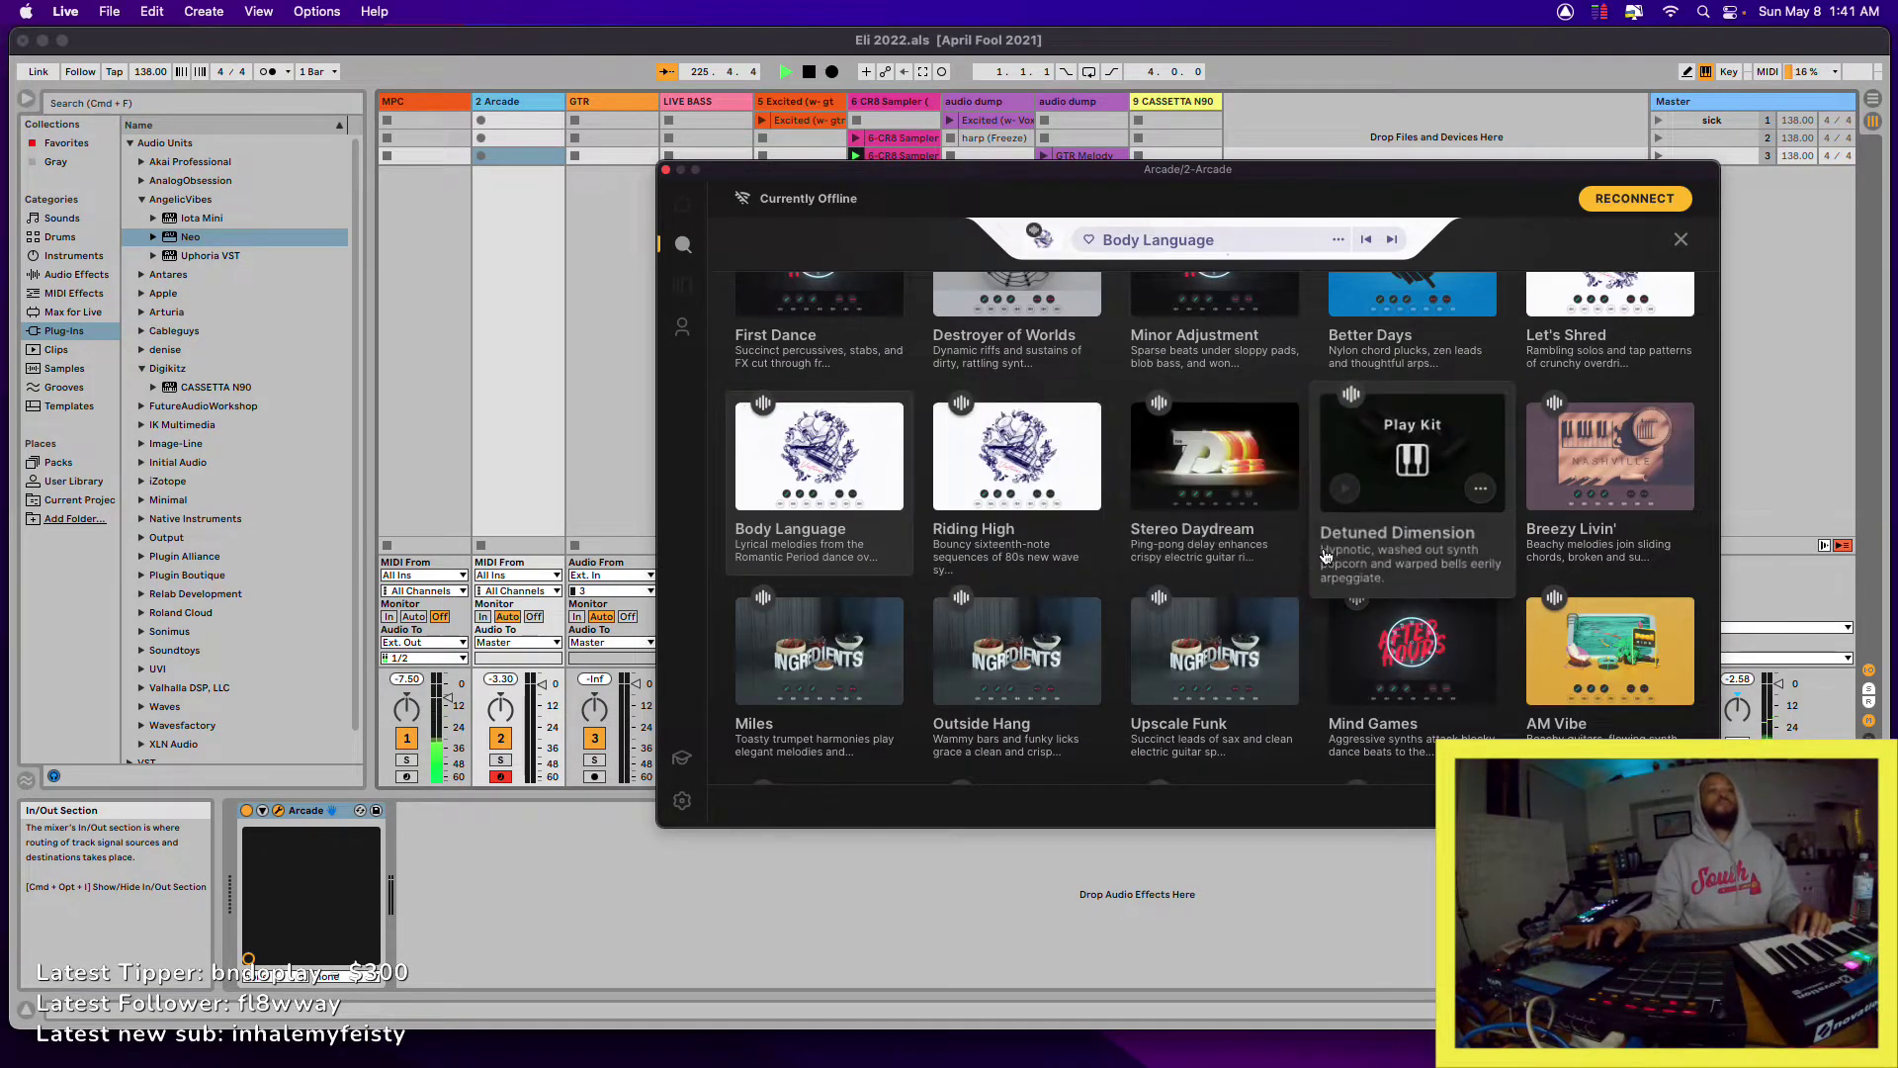
scroll(1326, 557, "down", 1)
scroll(1326, 556, "down", 2)
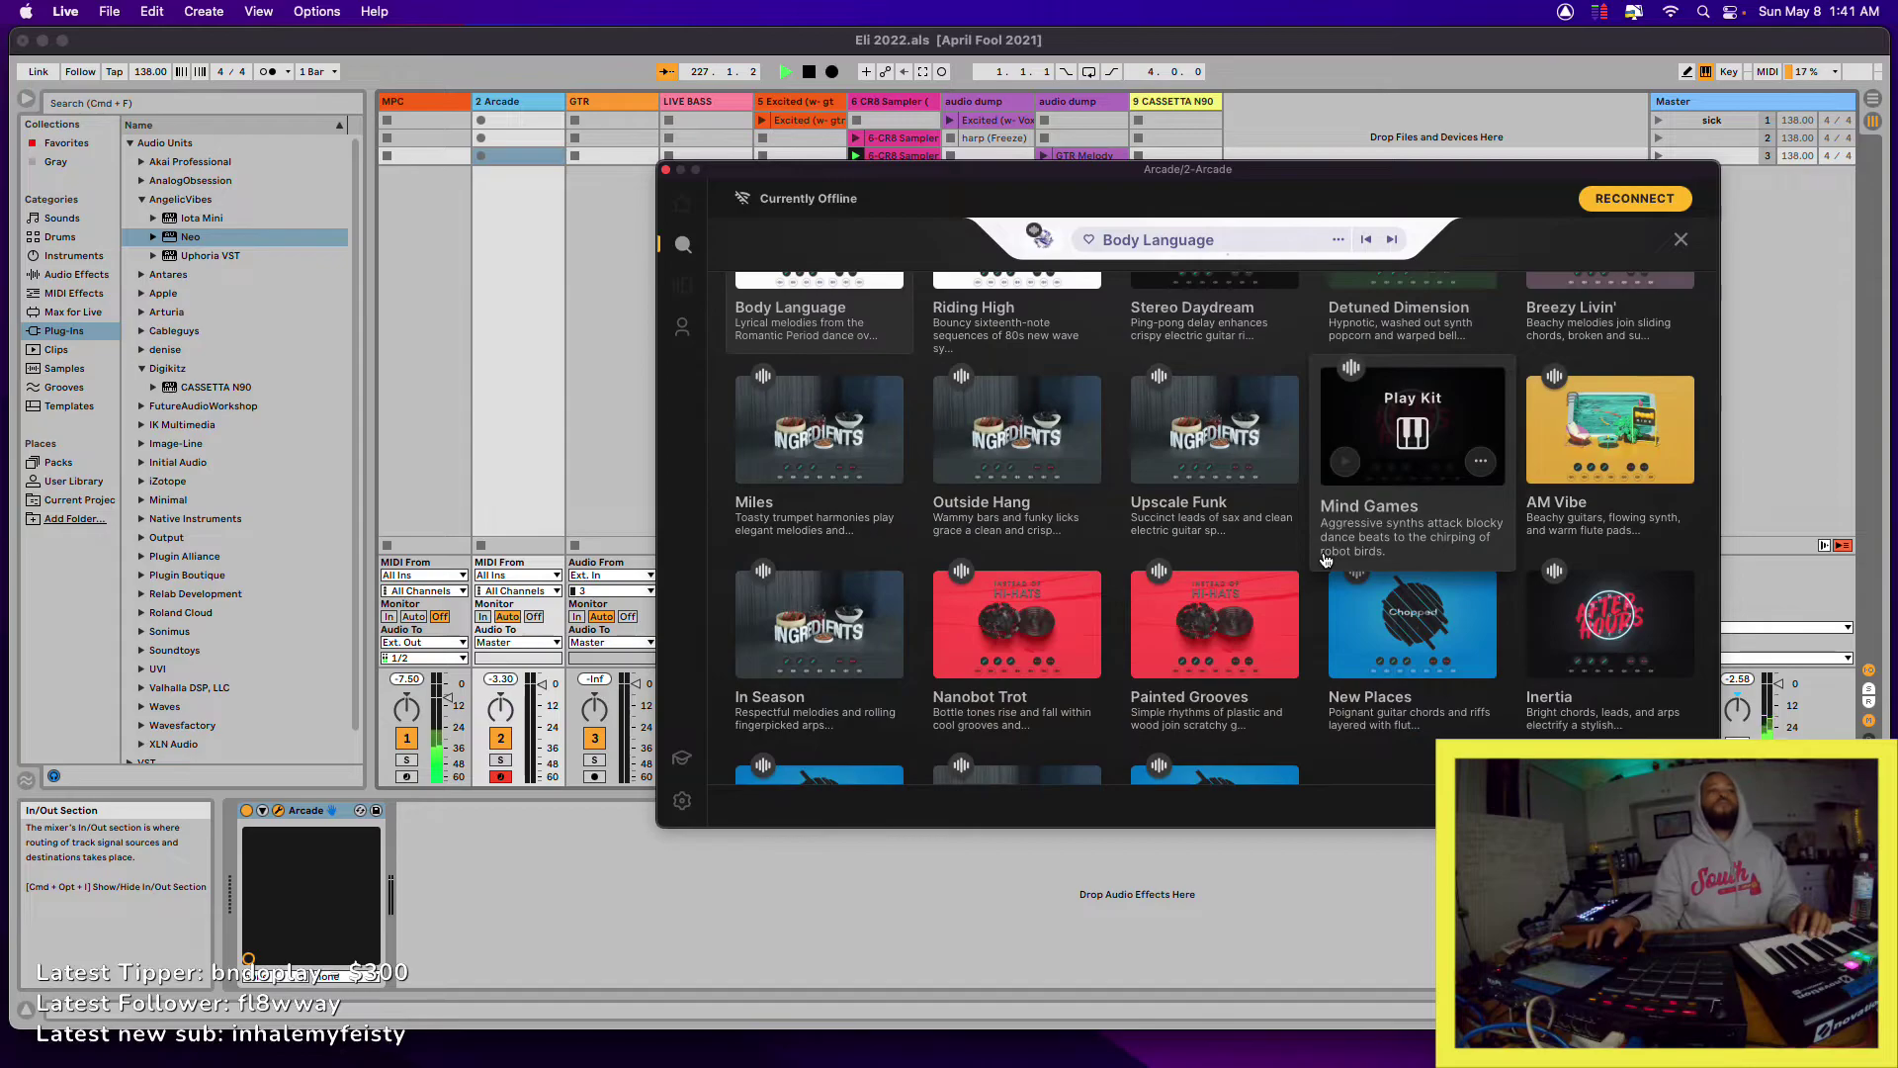
scroll(1326, 558, "down", 1)
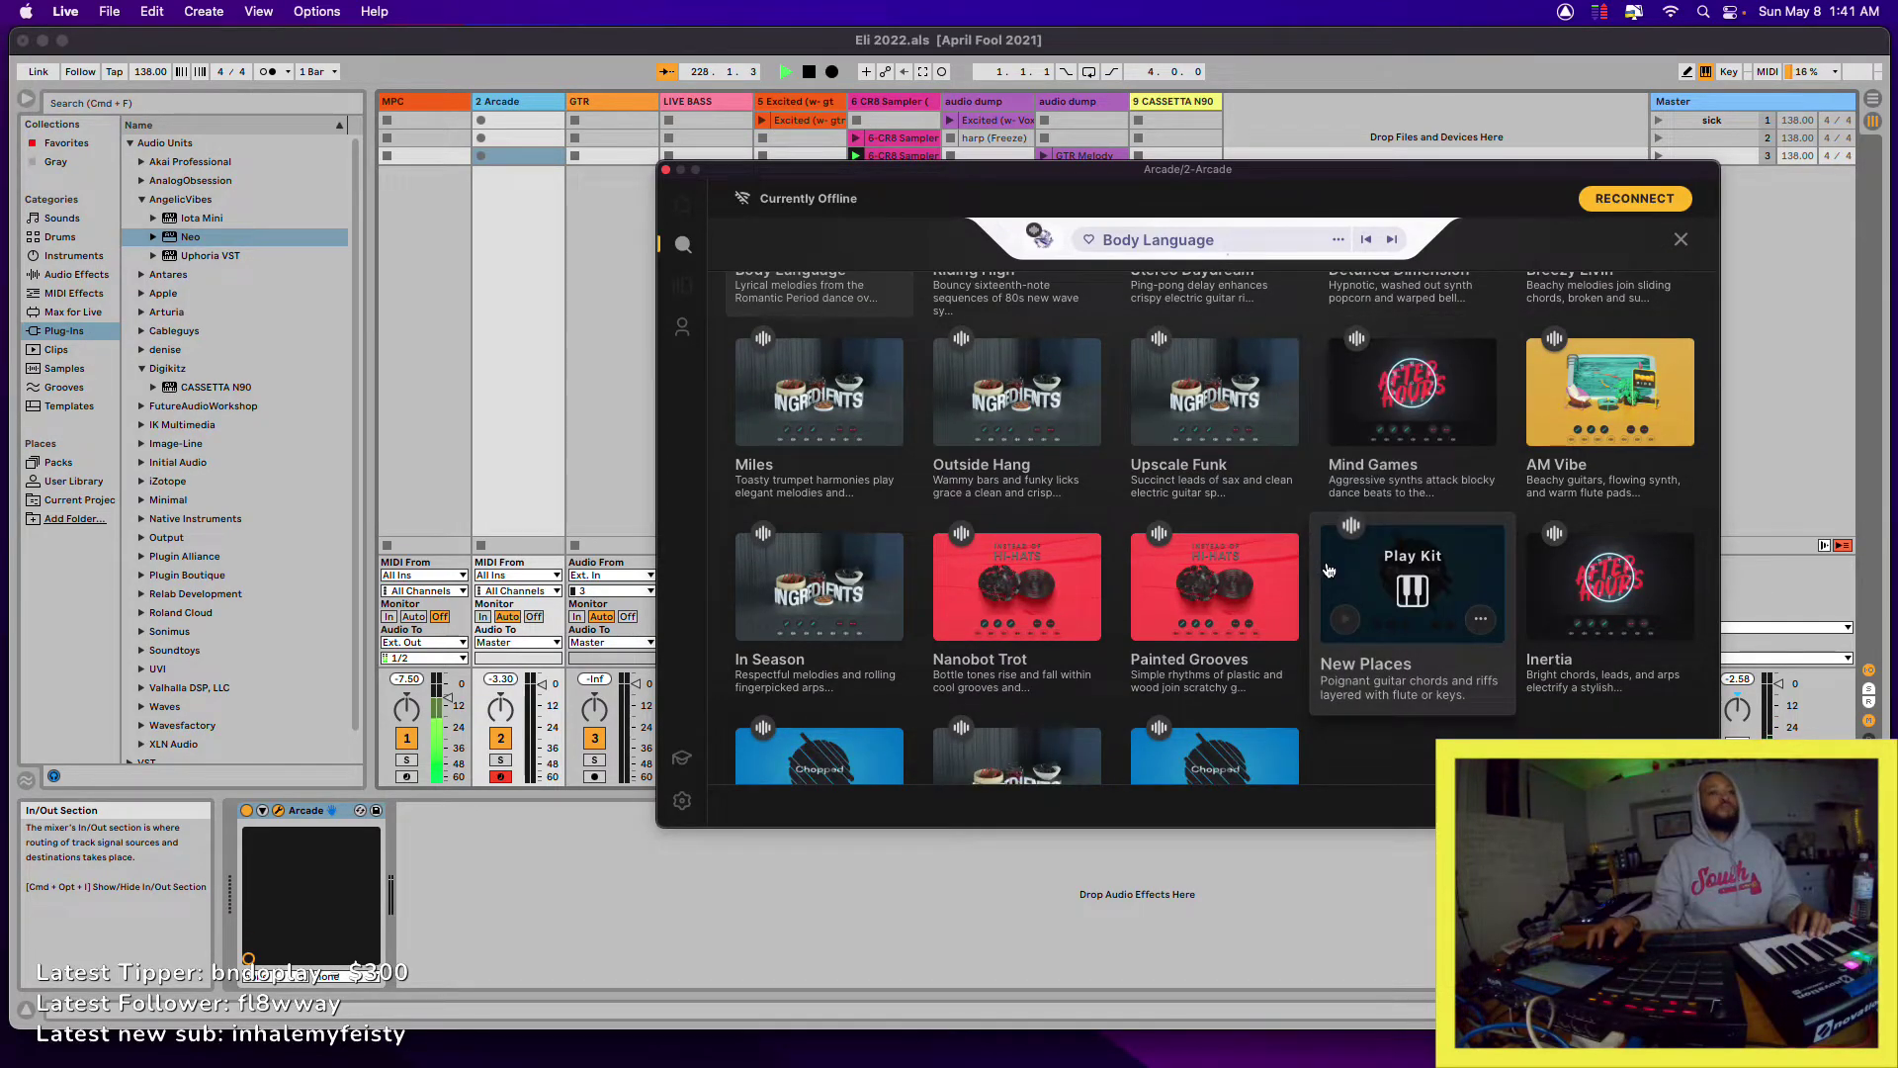
left_click(1327, 566)
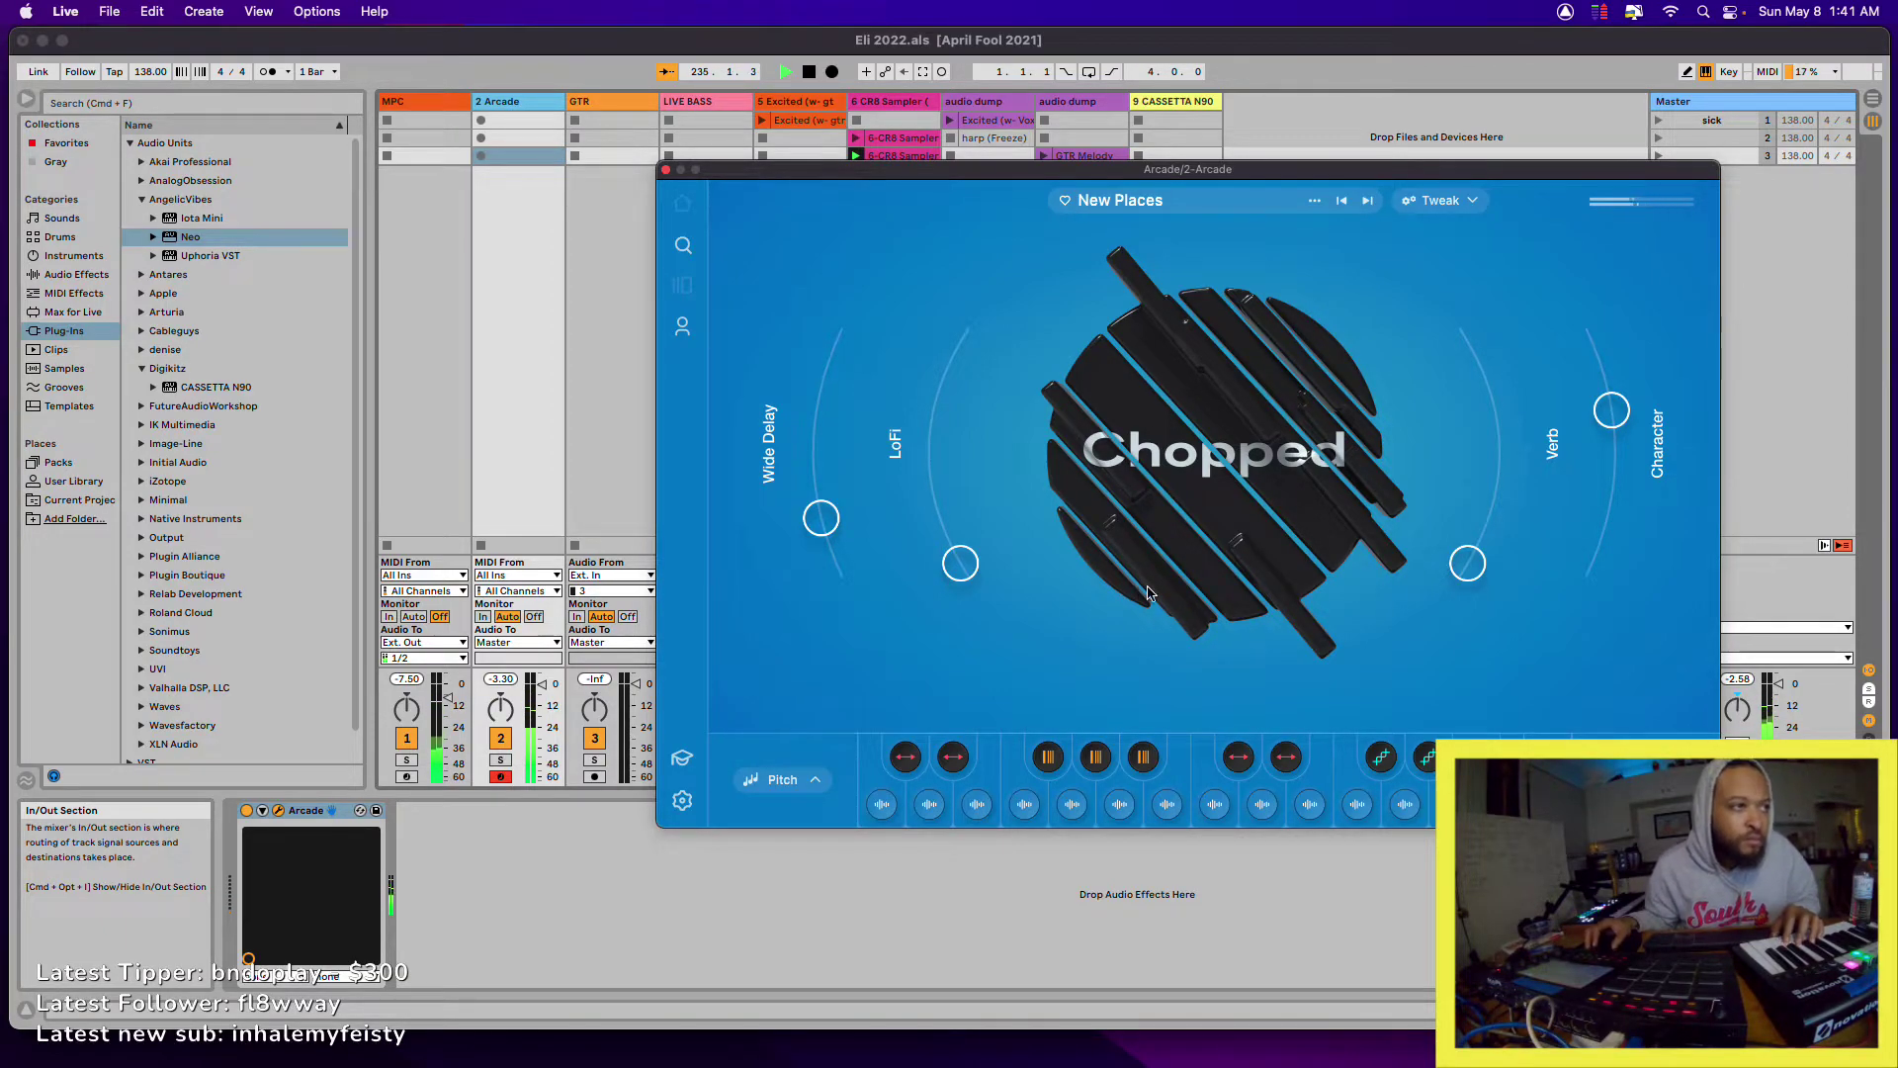
- Shift the octave up in Arcade's session key settings and step through the Inertia kit to Lazy Sunday
left_click(816, 781)
left_click(815, 781)
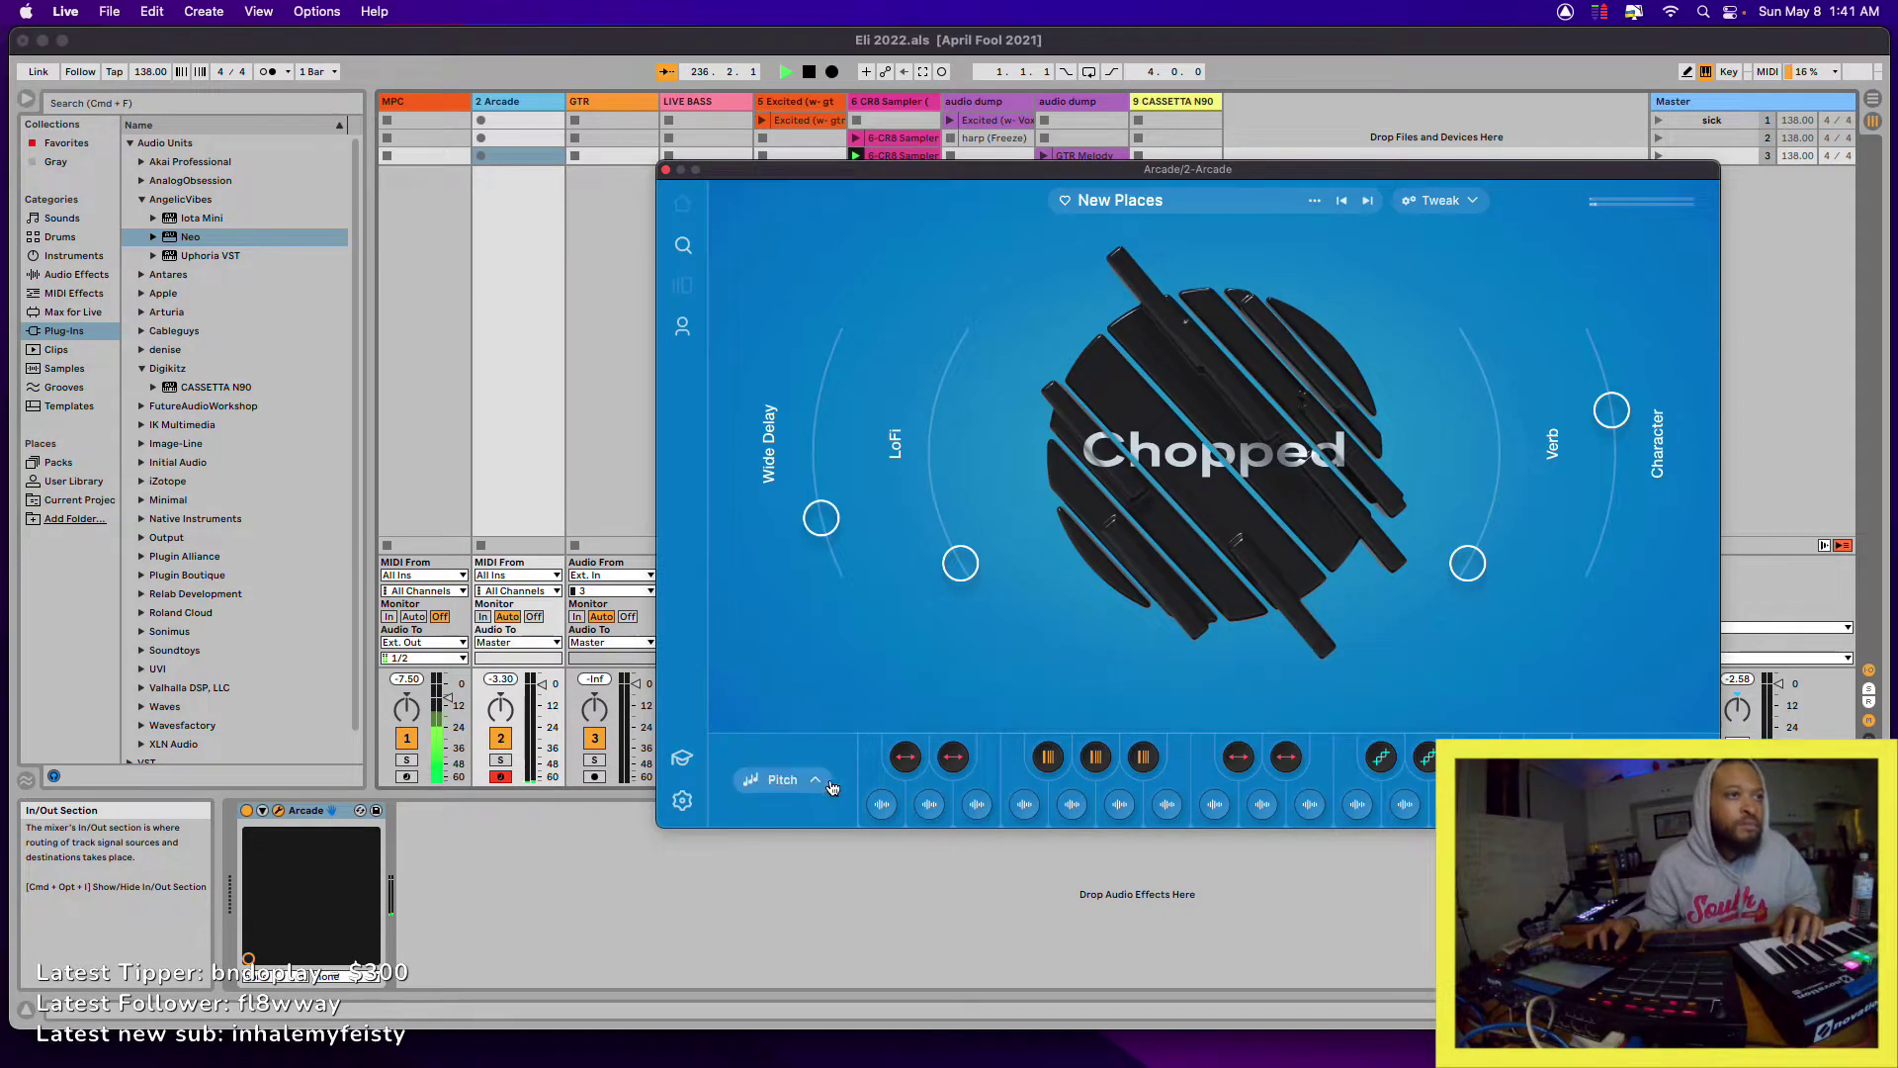
left_click(1631, 780)
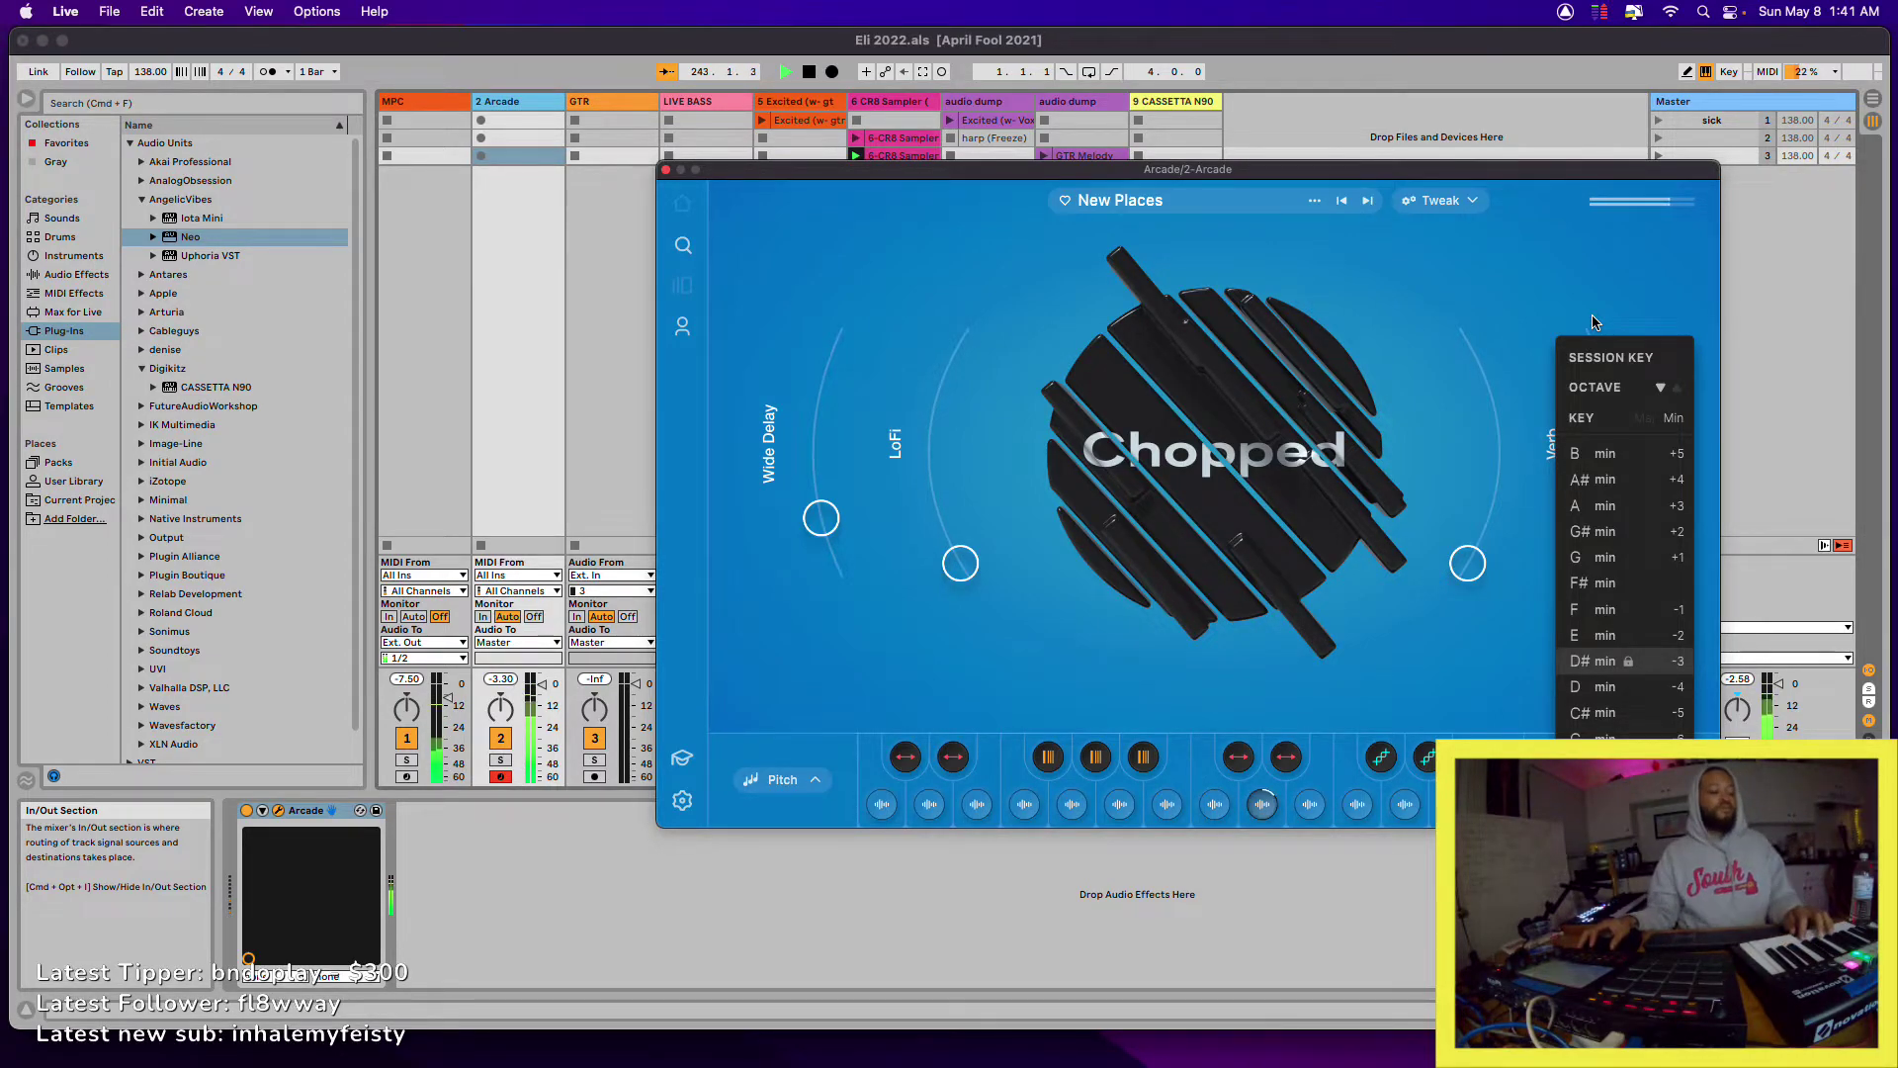
left_click(1678, 388)
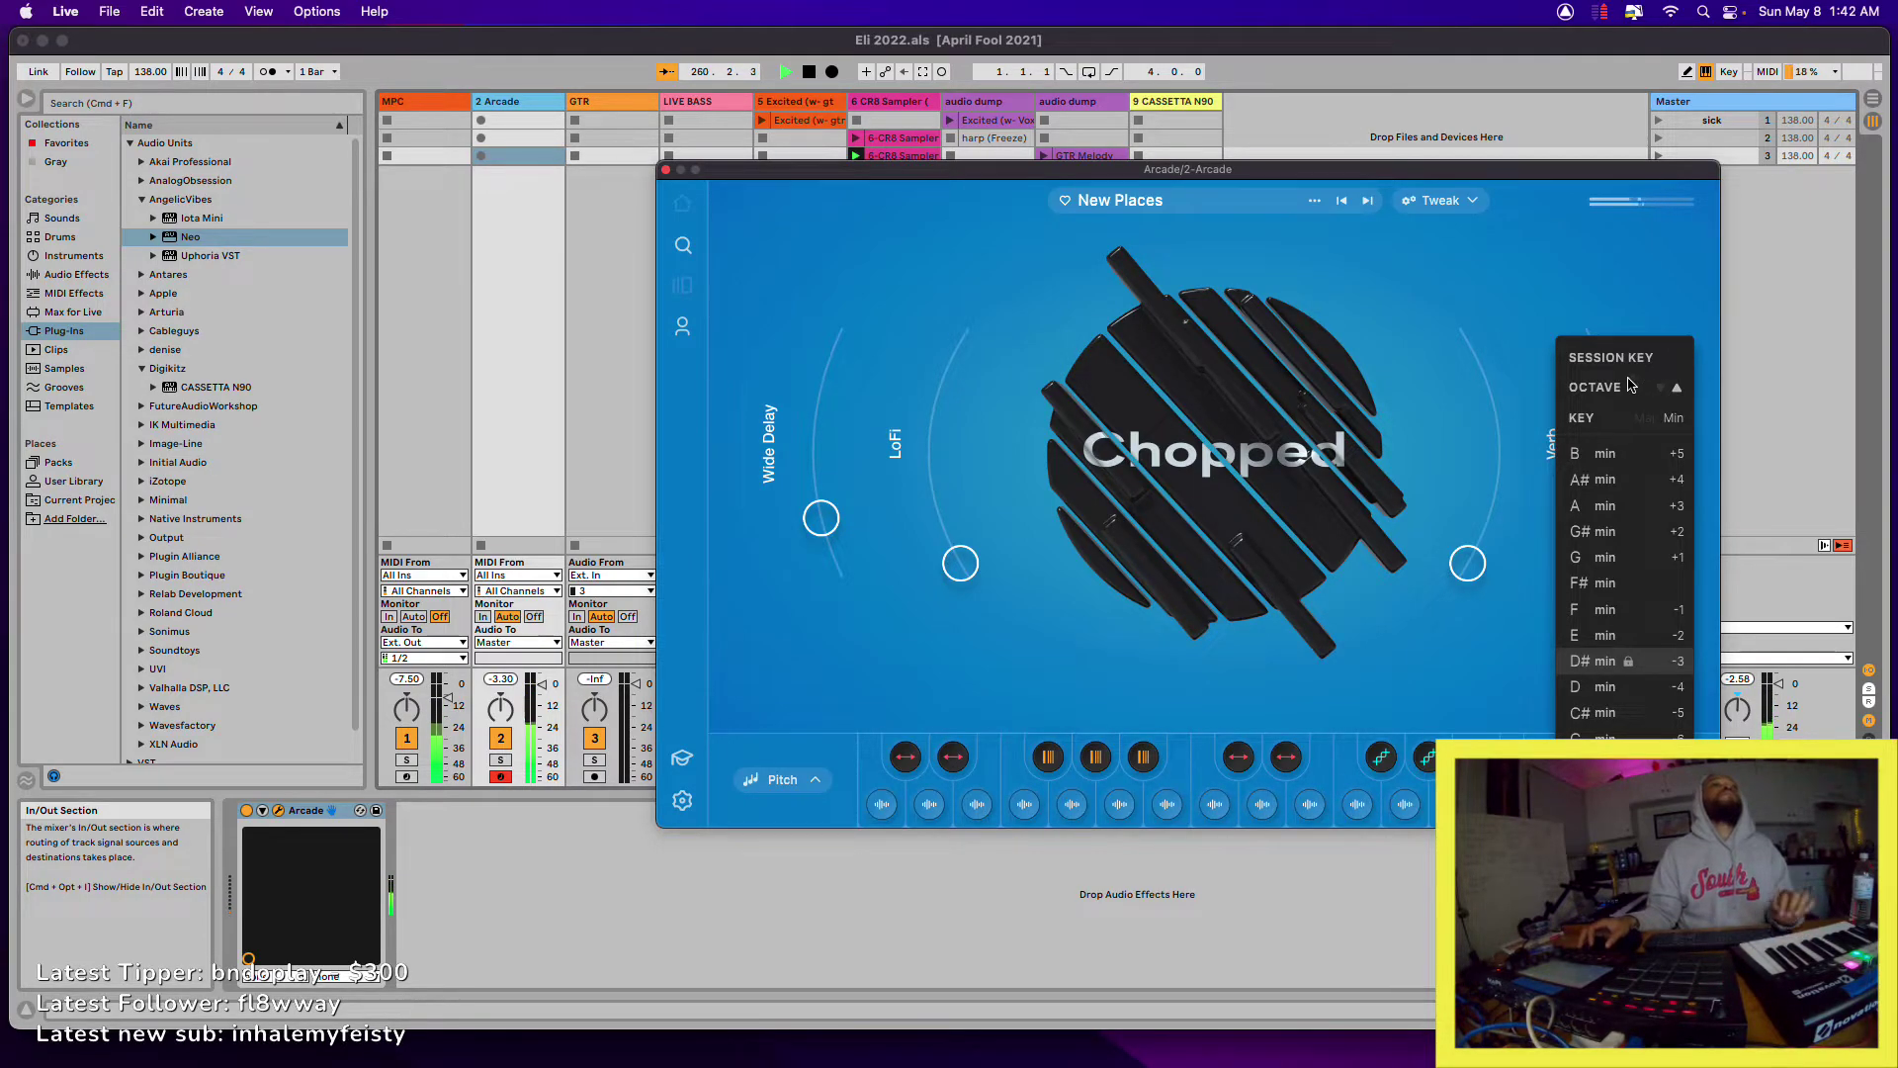
left_click(1423, 291)
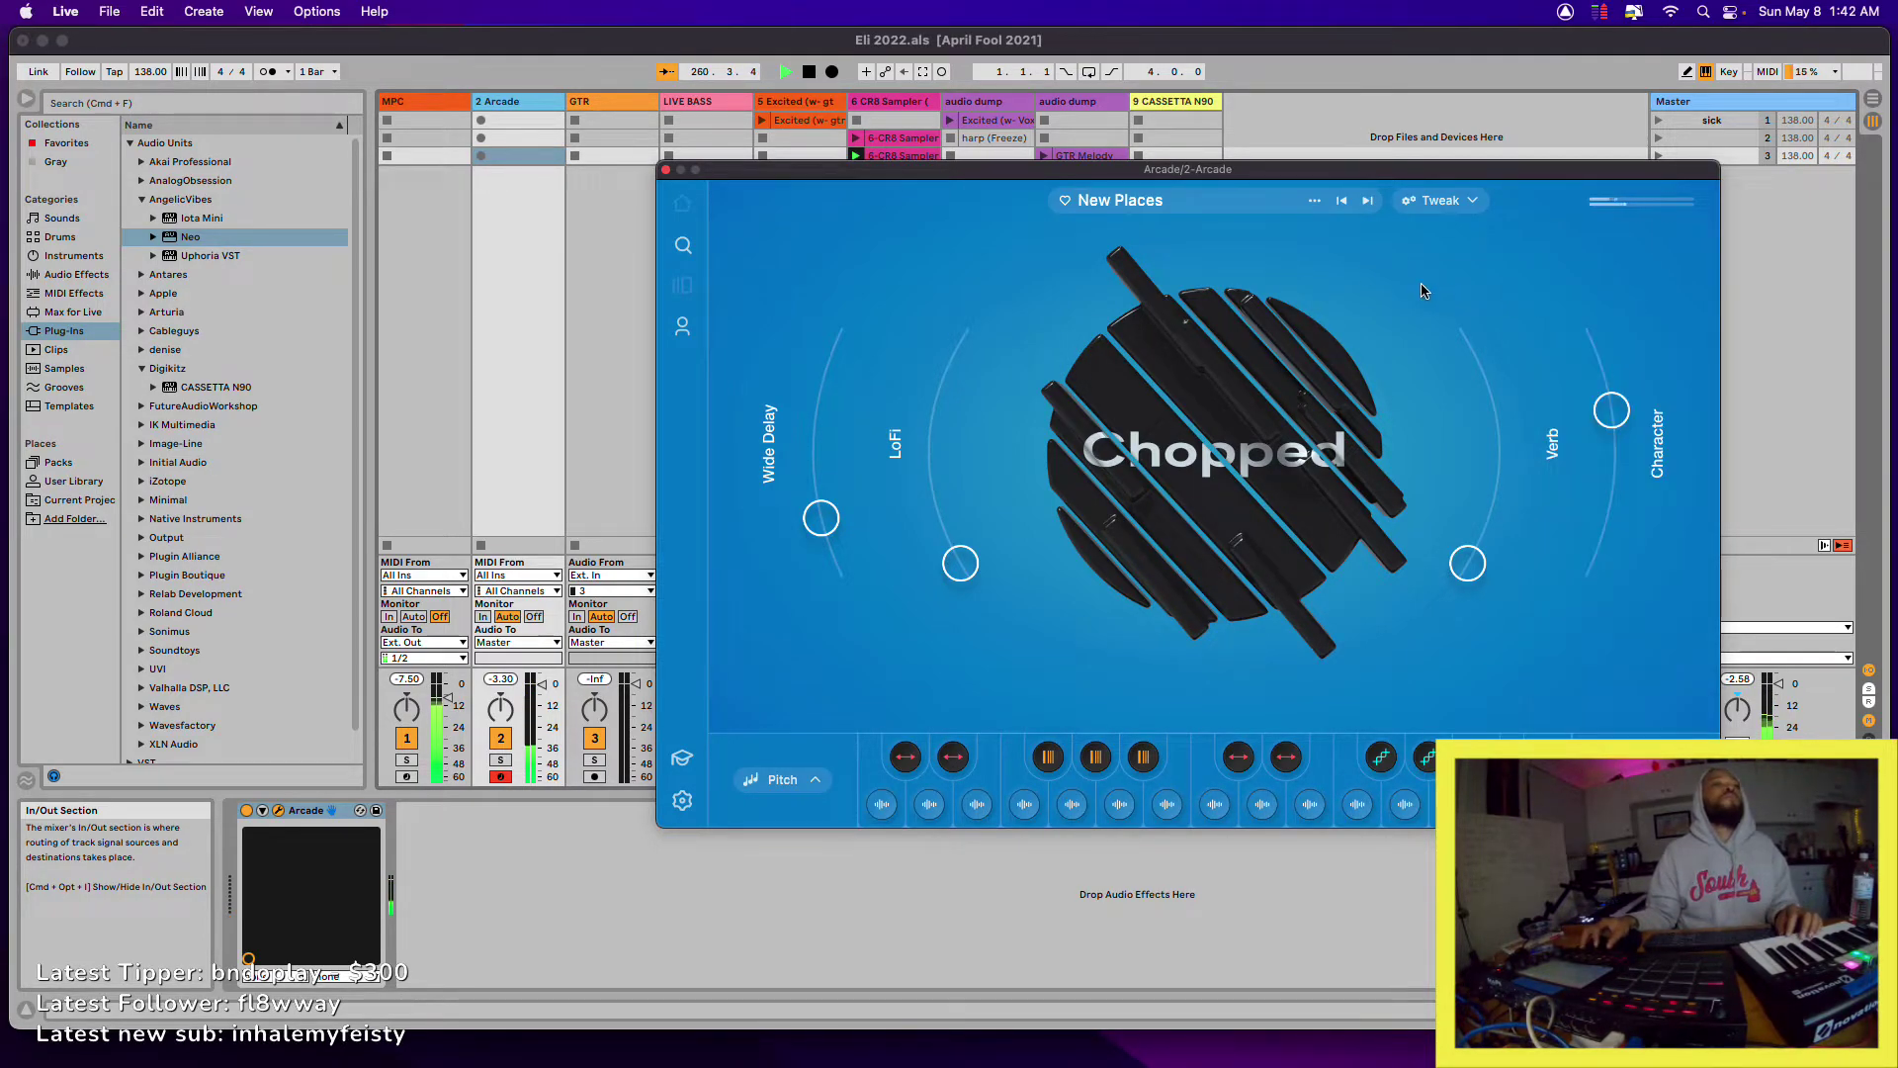
left_click(1366, 202)
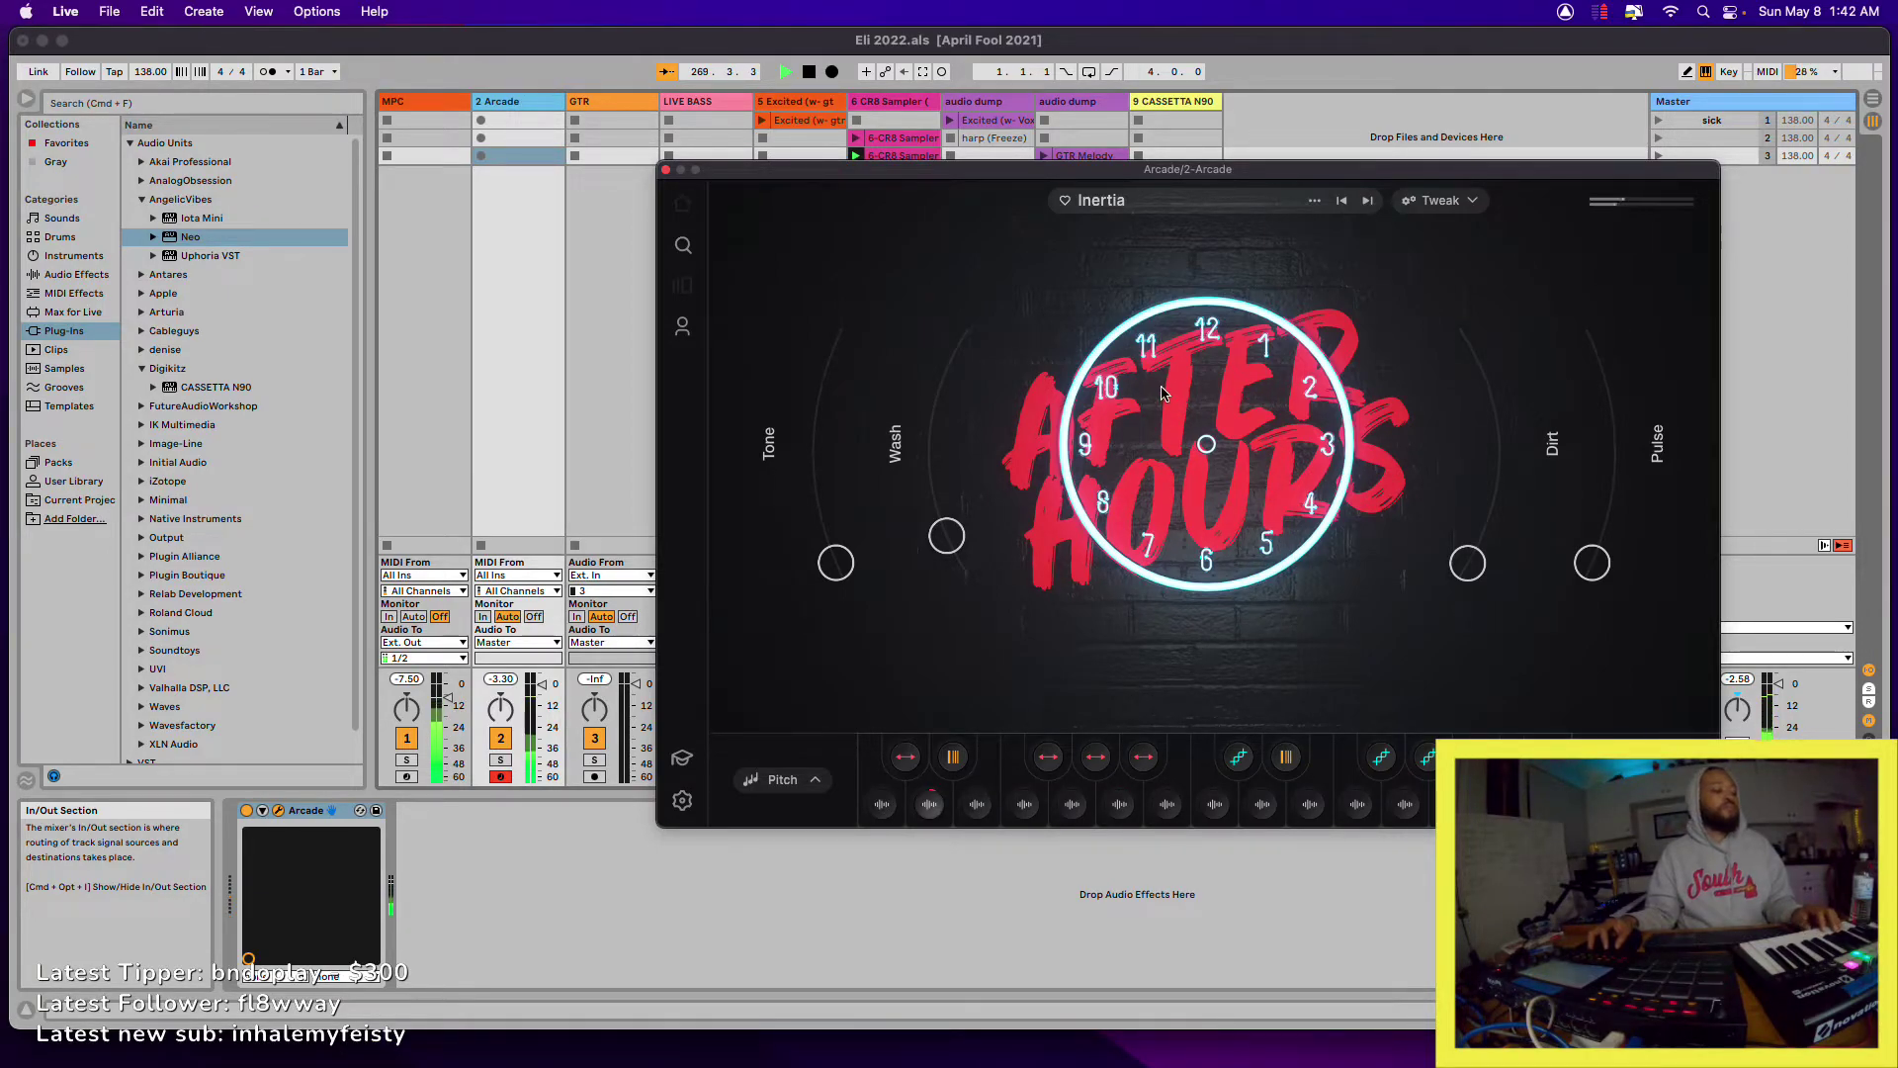
left_click(1368, 201)
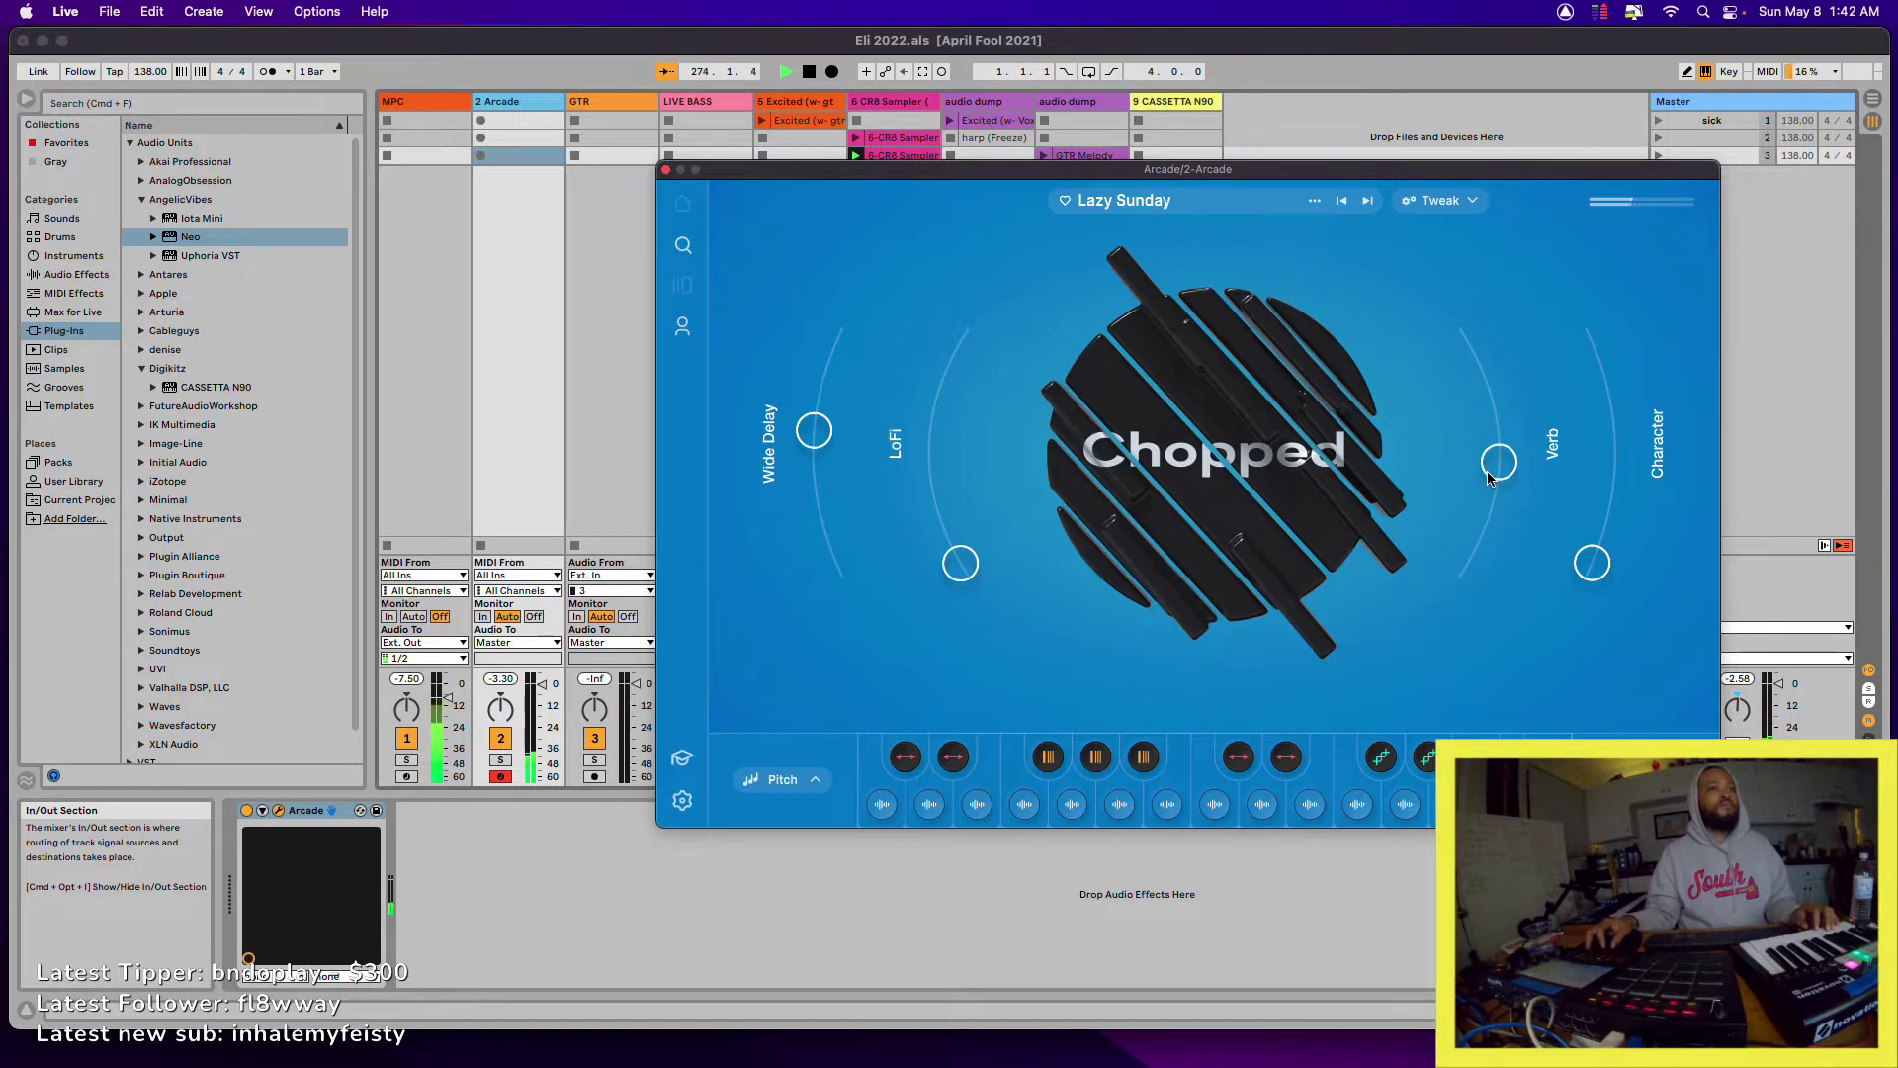
- Turn the Lazy Sunday kit's Verb fully down, lower its Wide Delay, and raise LoFi to about mid-range and Character above it
left_click_drag(1490, 477, 1478, 564)
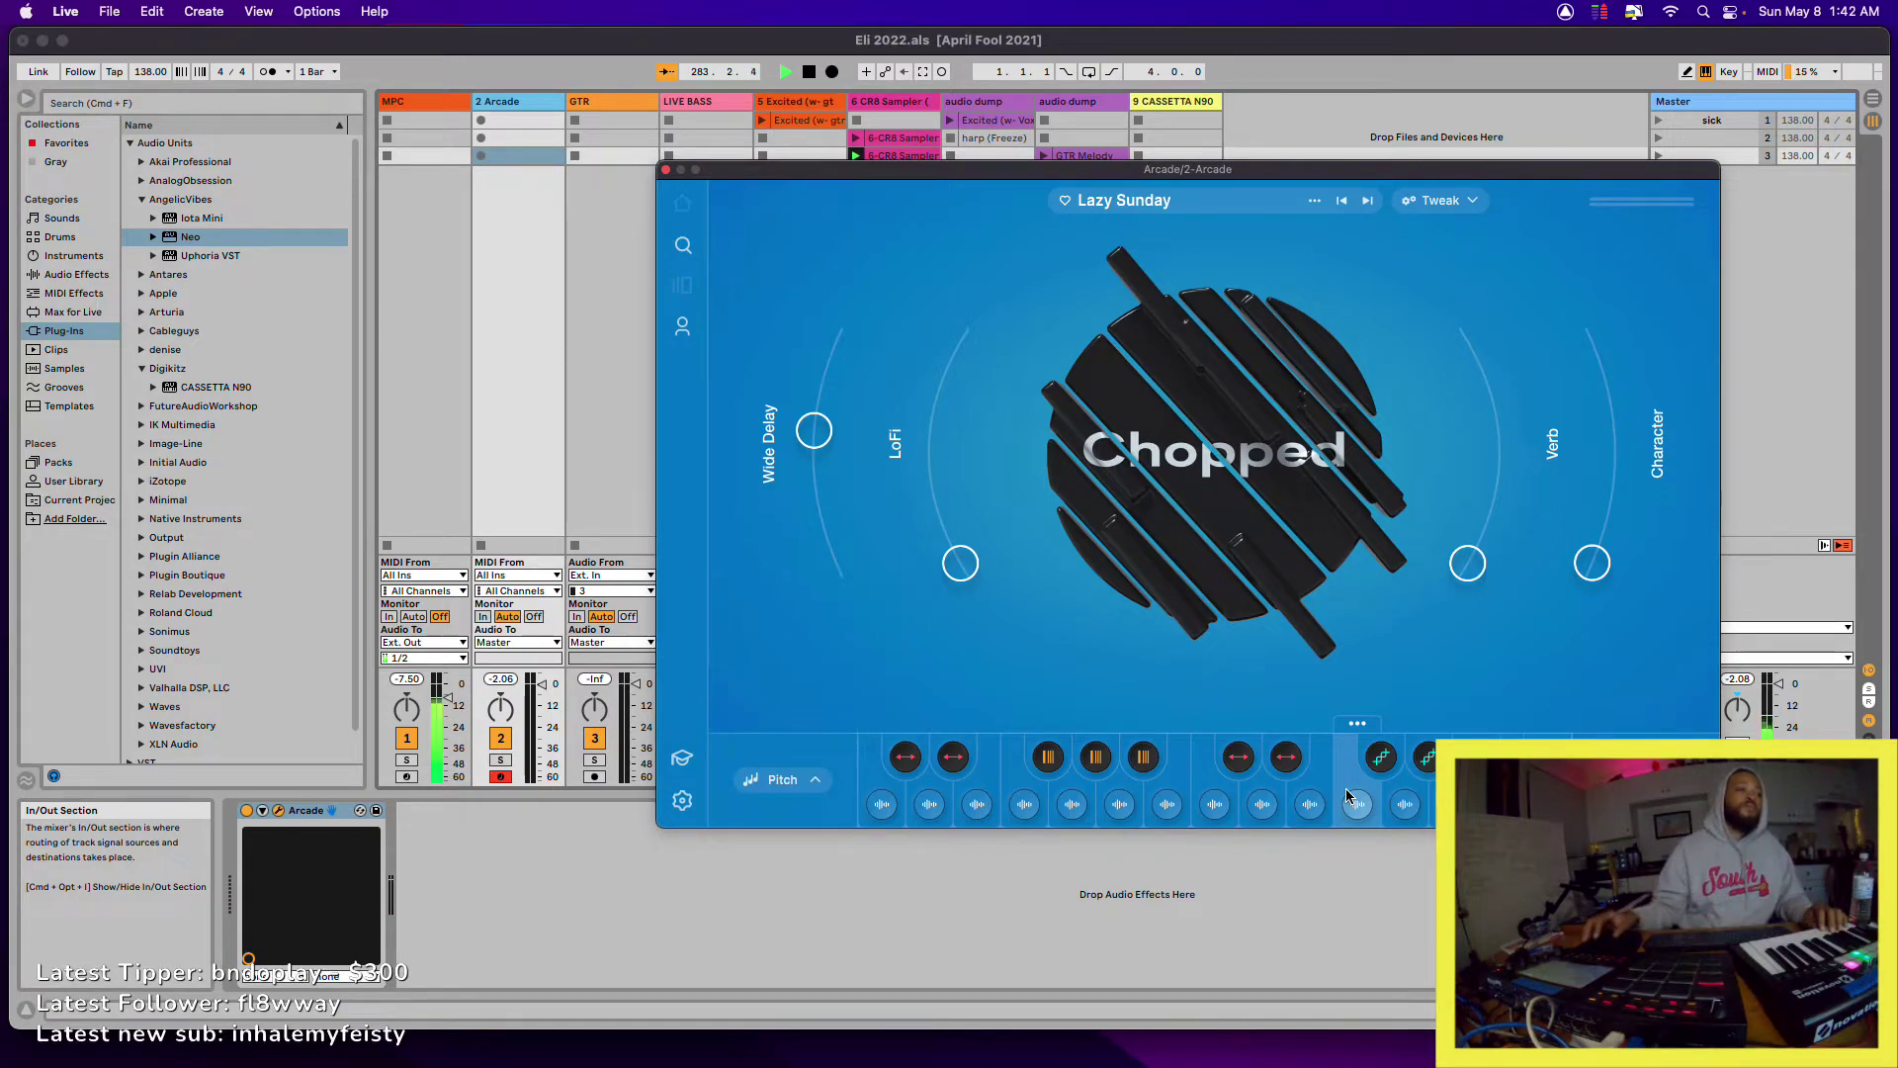
left_click_drag(960, 562, 906, 392)
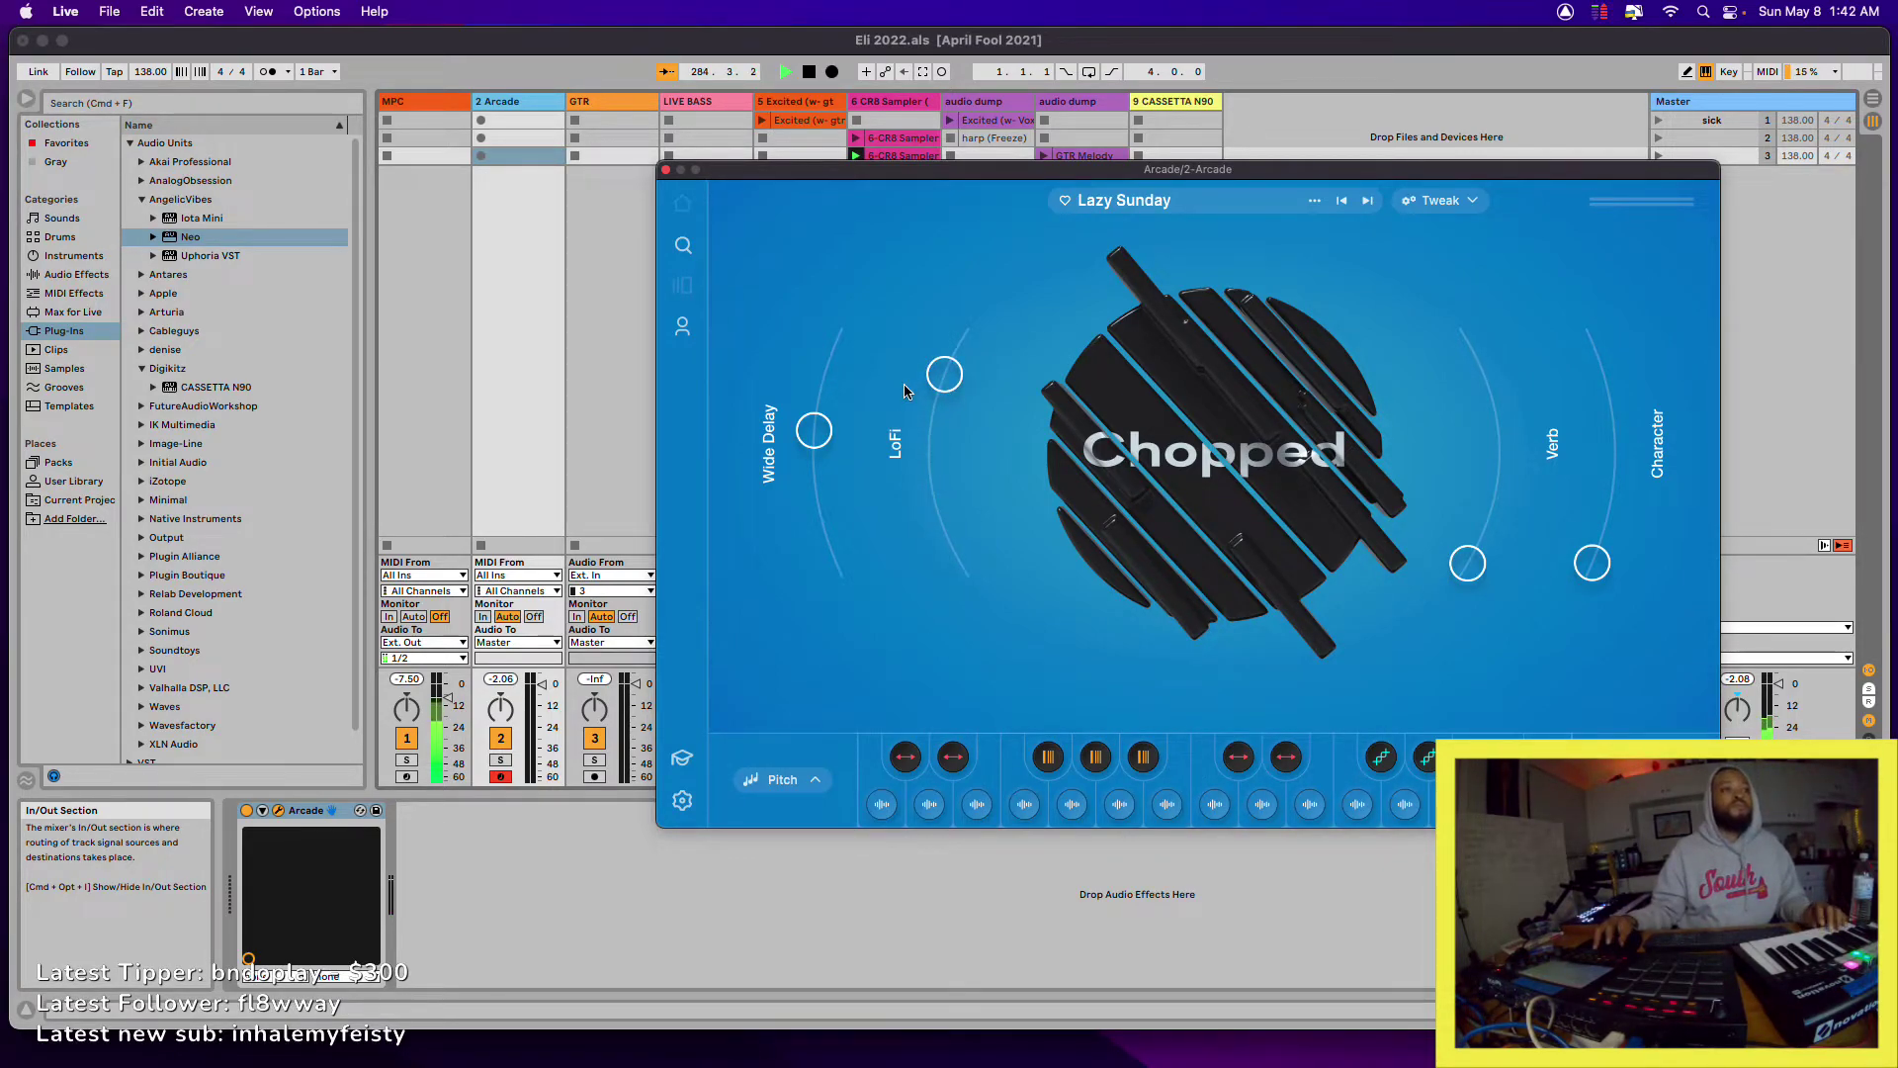
left_click_drag(822, 443, 832, 537)
left_click_drag(1589, 566, 1606, 427)
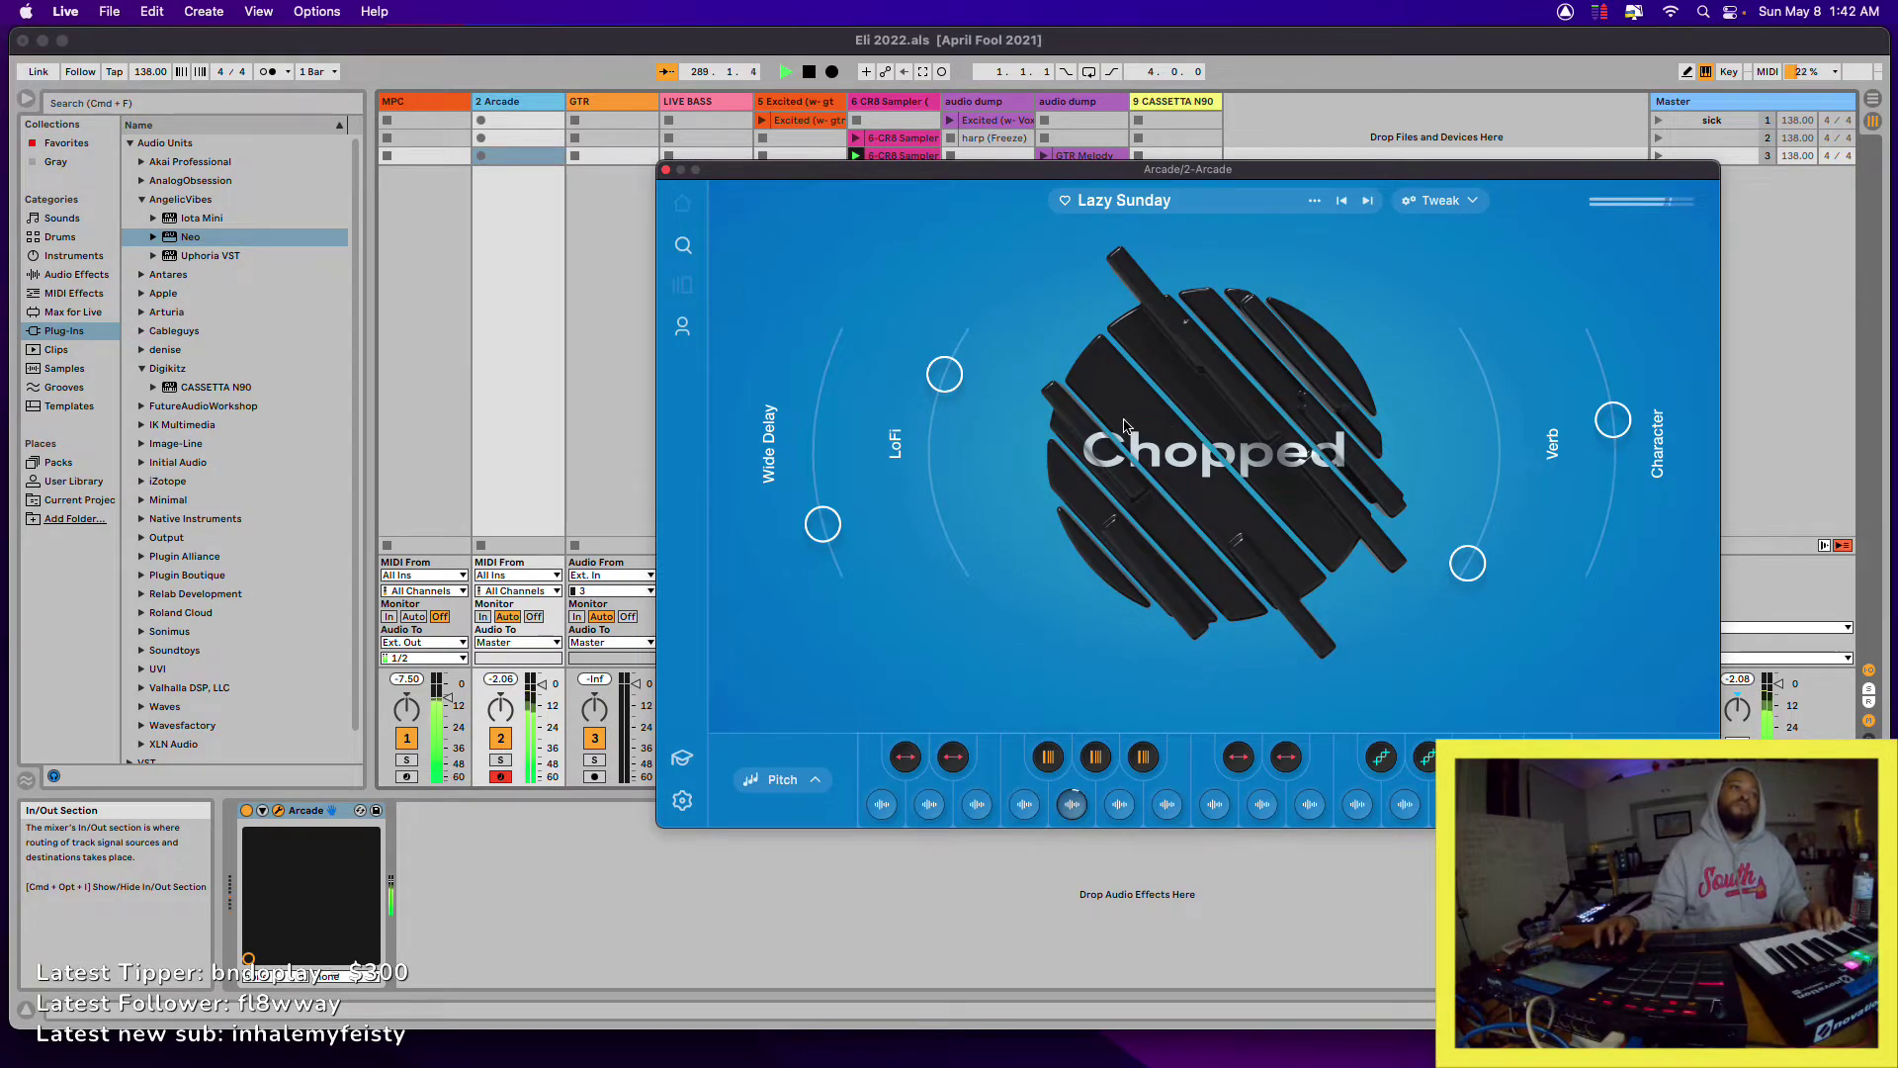
left_click_drag(944, 373, 926, 446)
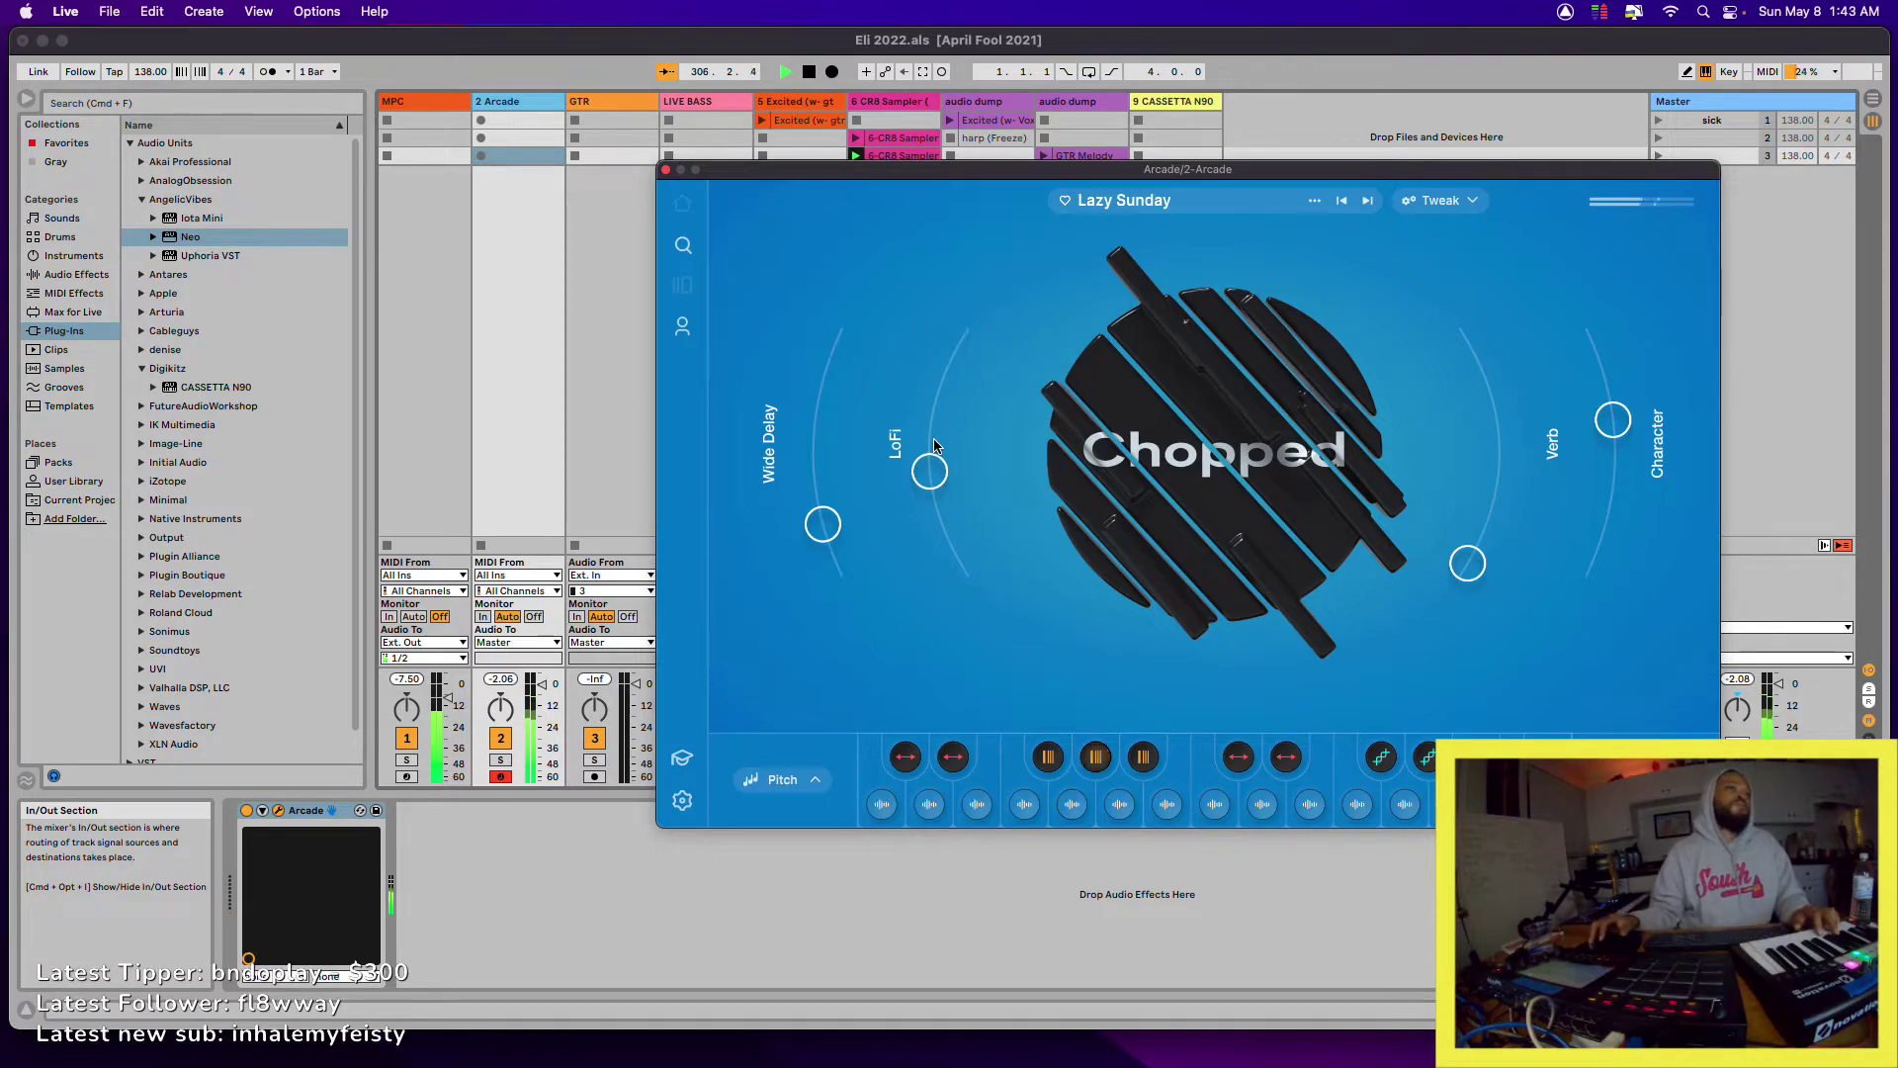
- Step through Stoic Gaze to the Mellowed Out kit, turn its Verb fully down and close the Arcade window
left_click(1369, 202)
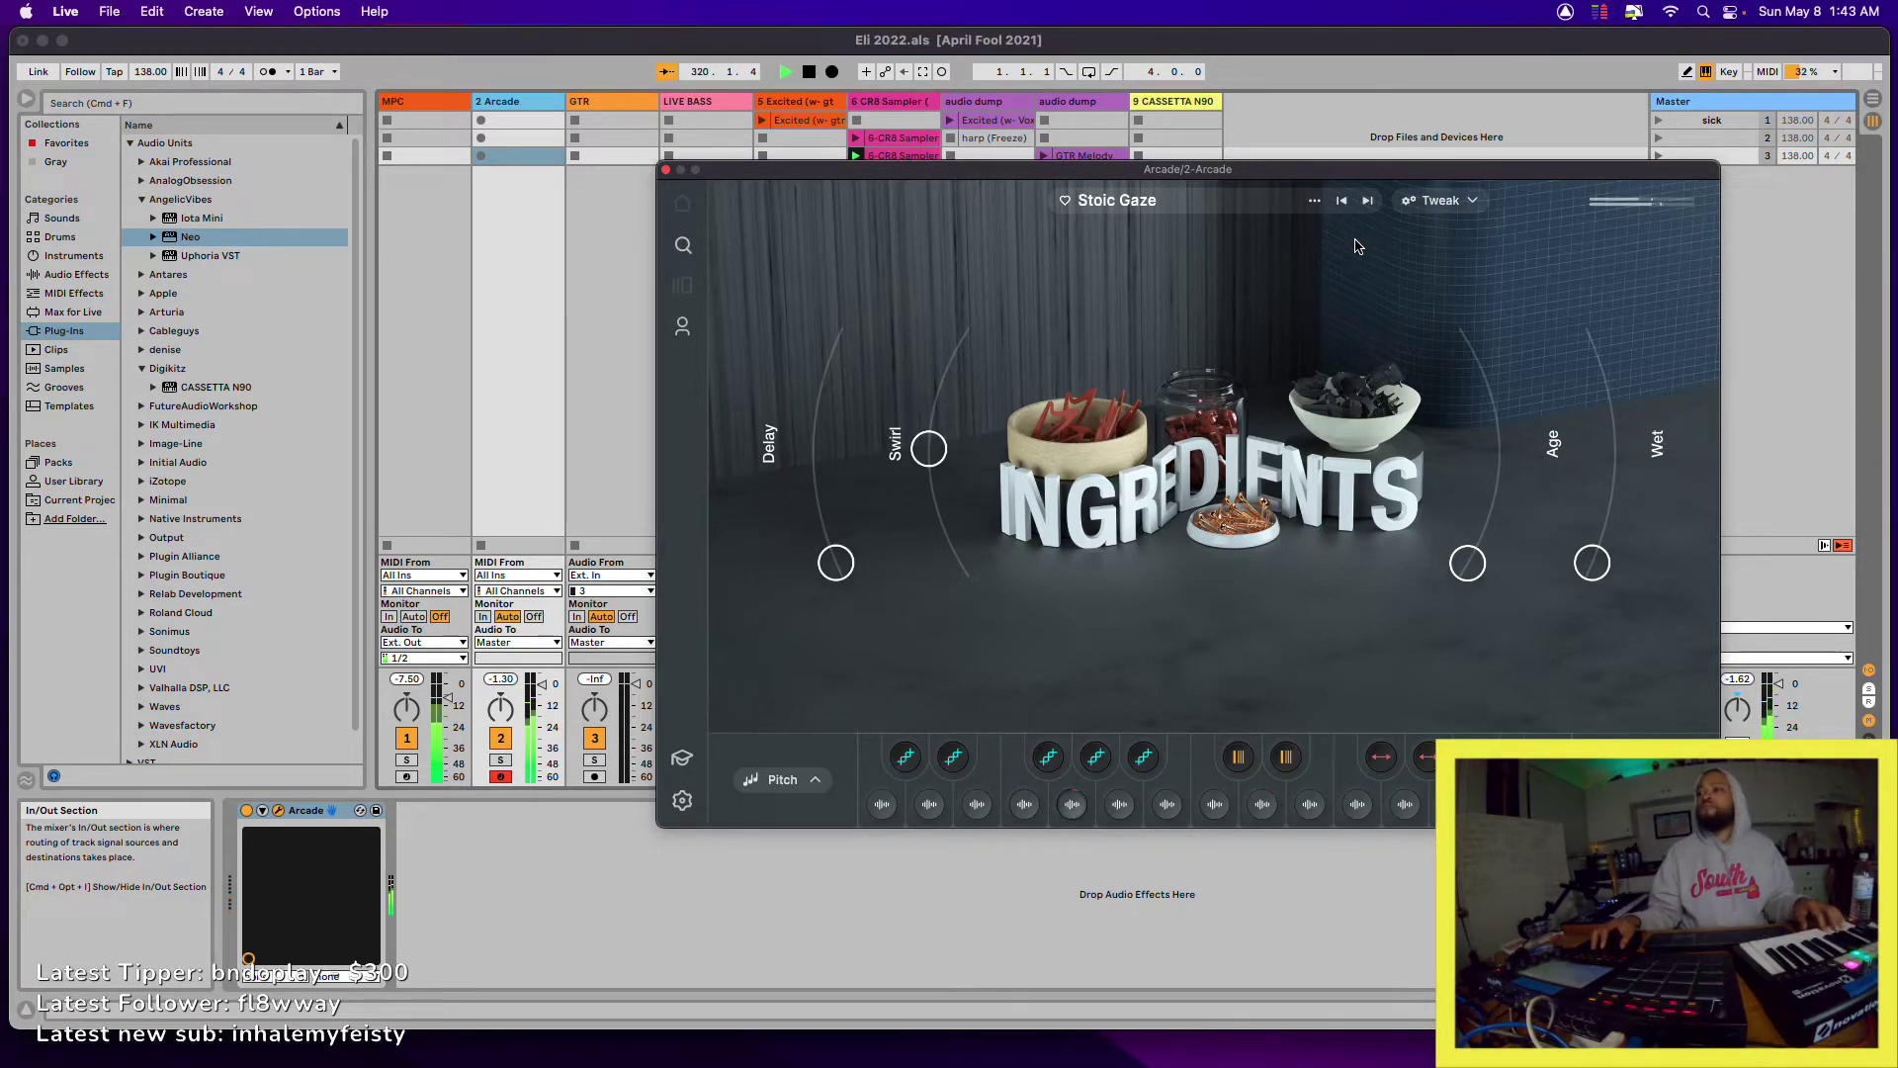
left_click(1368, 201)
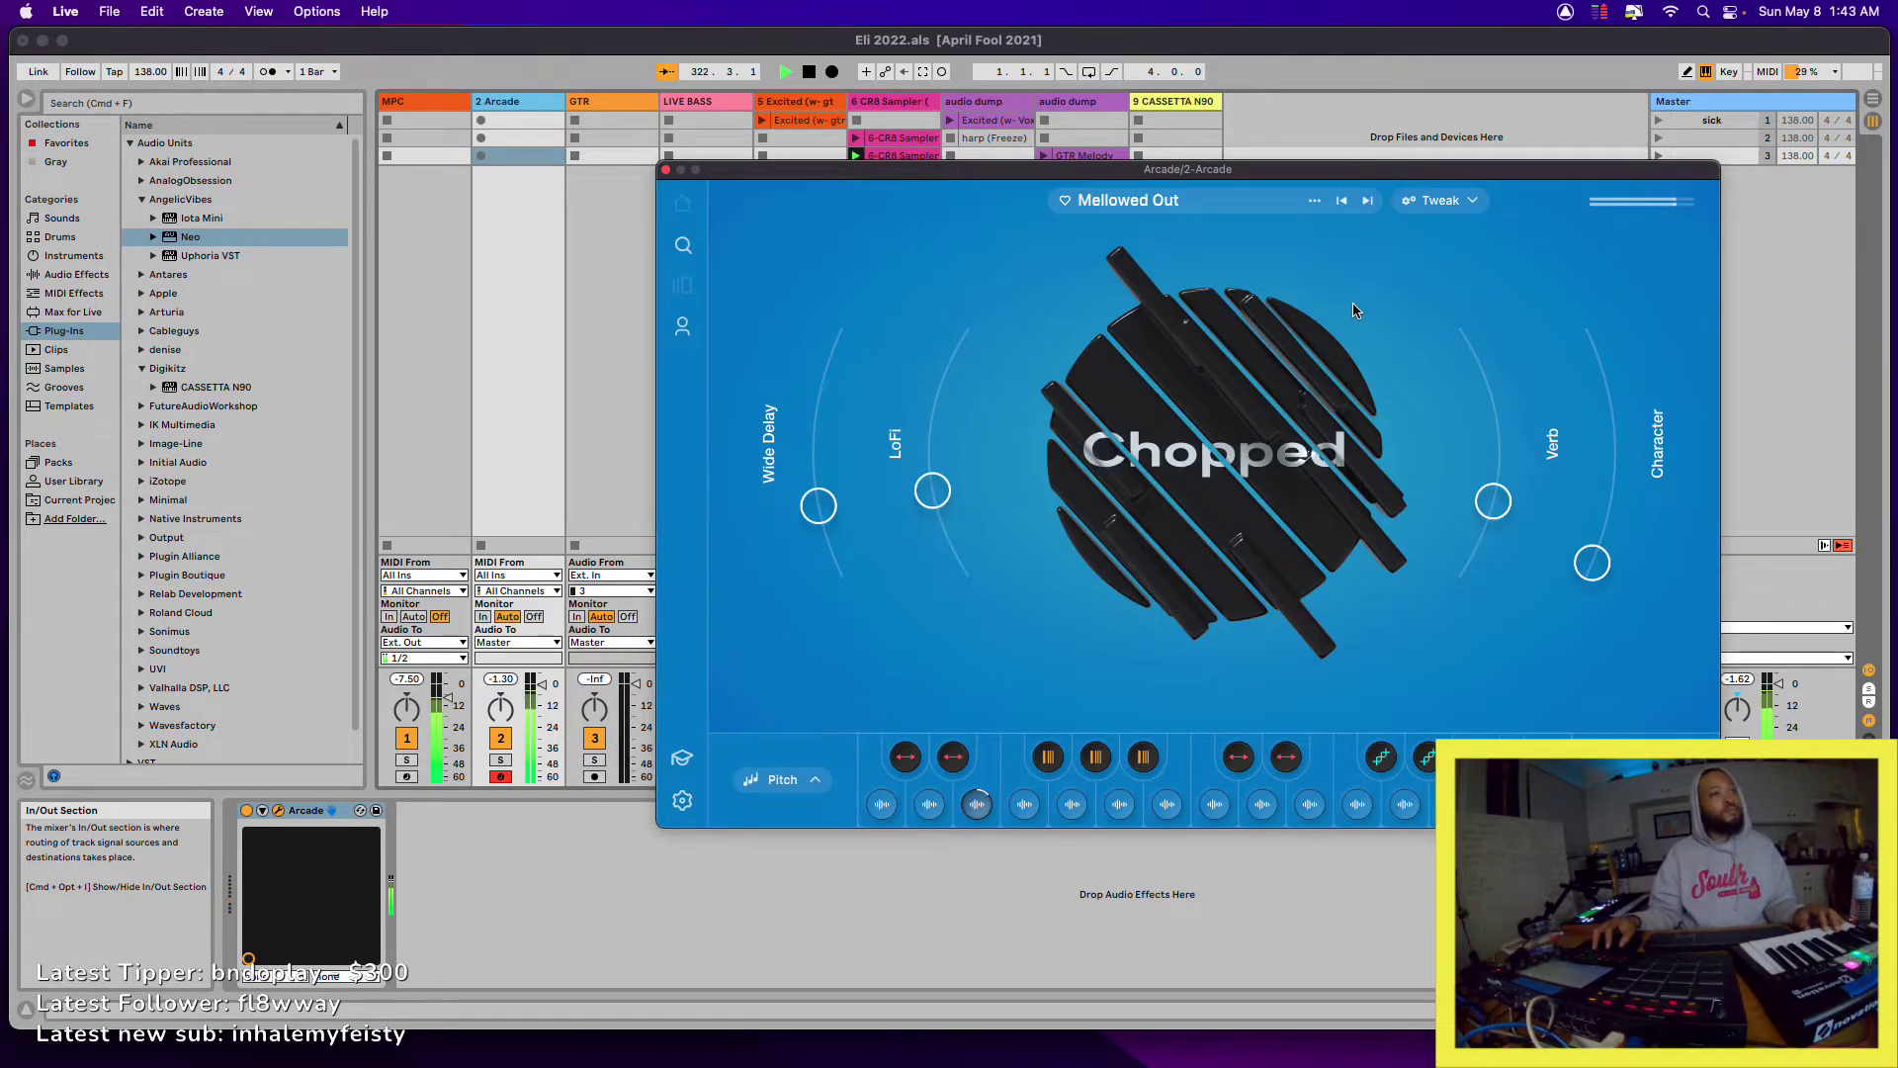
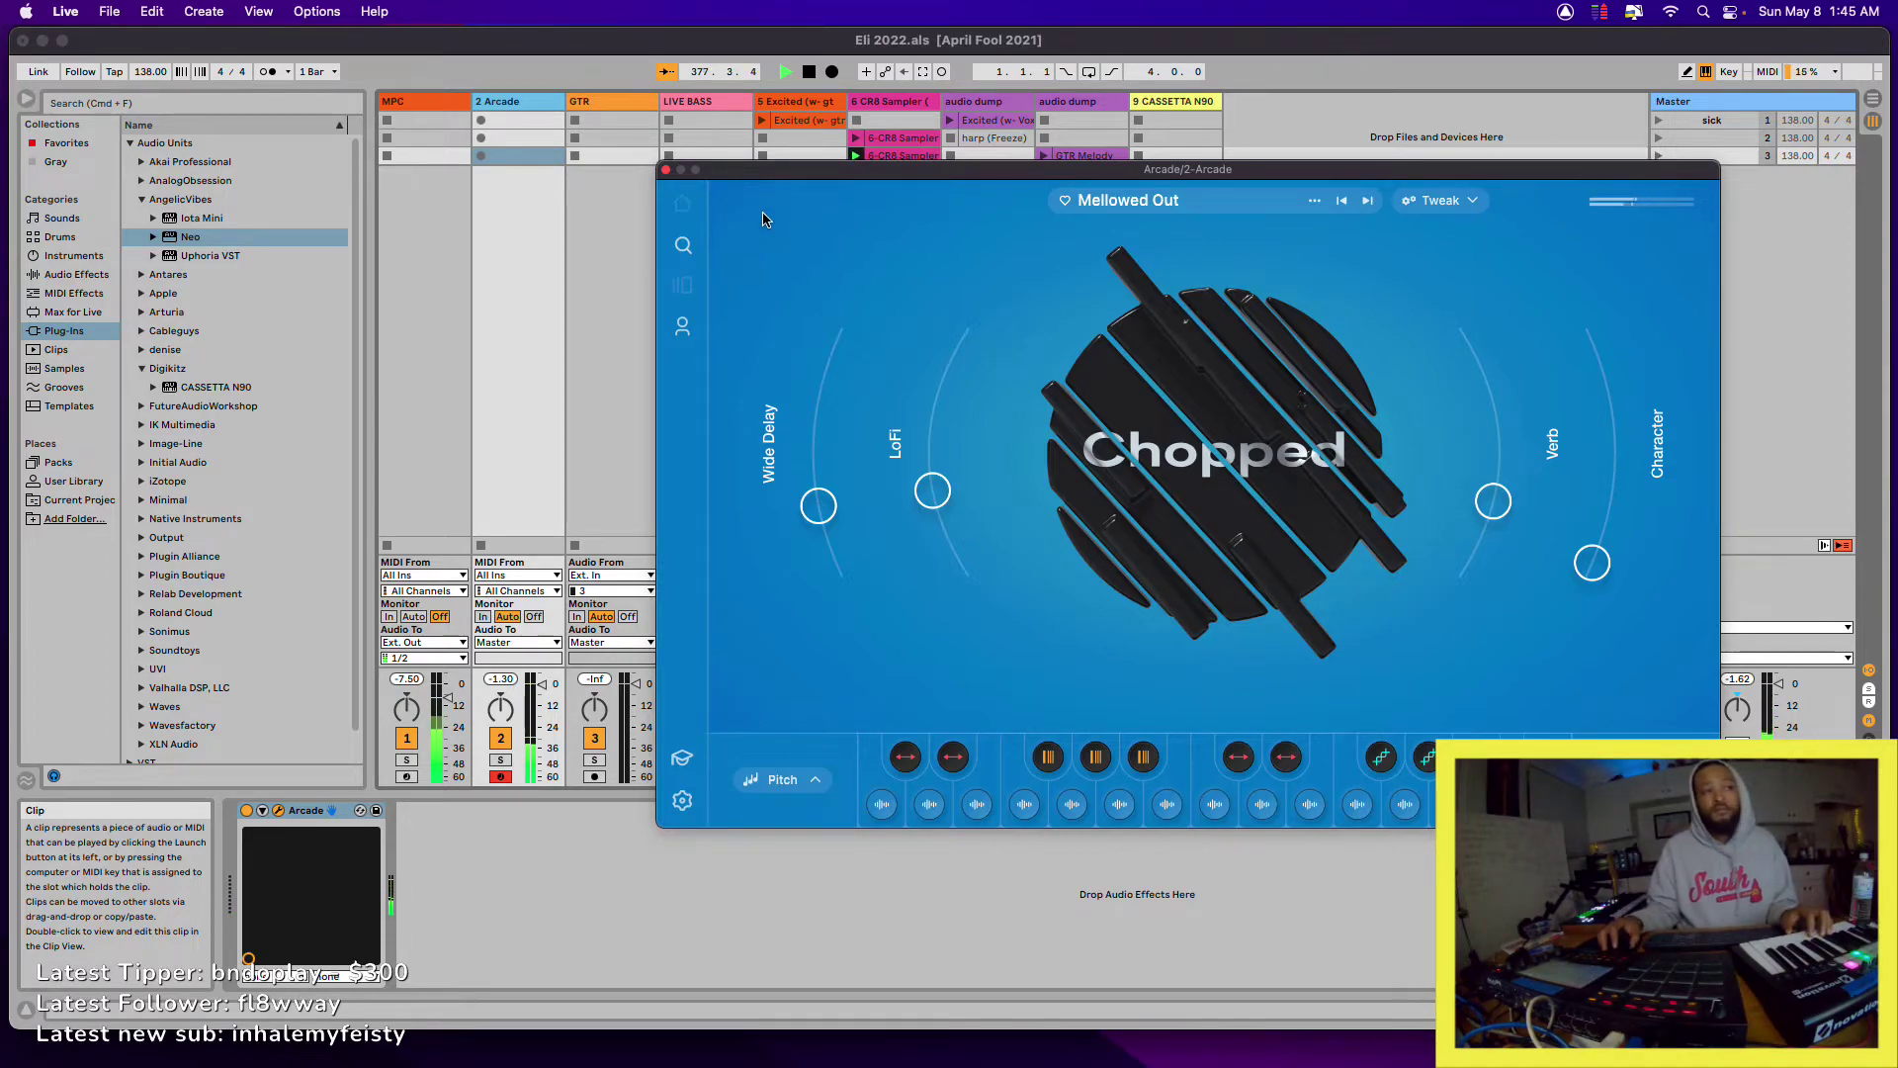
left_click(666, 172)
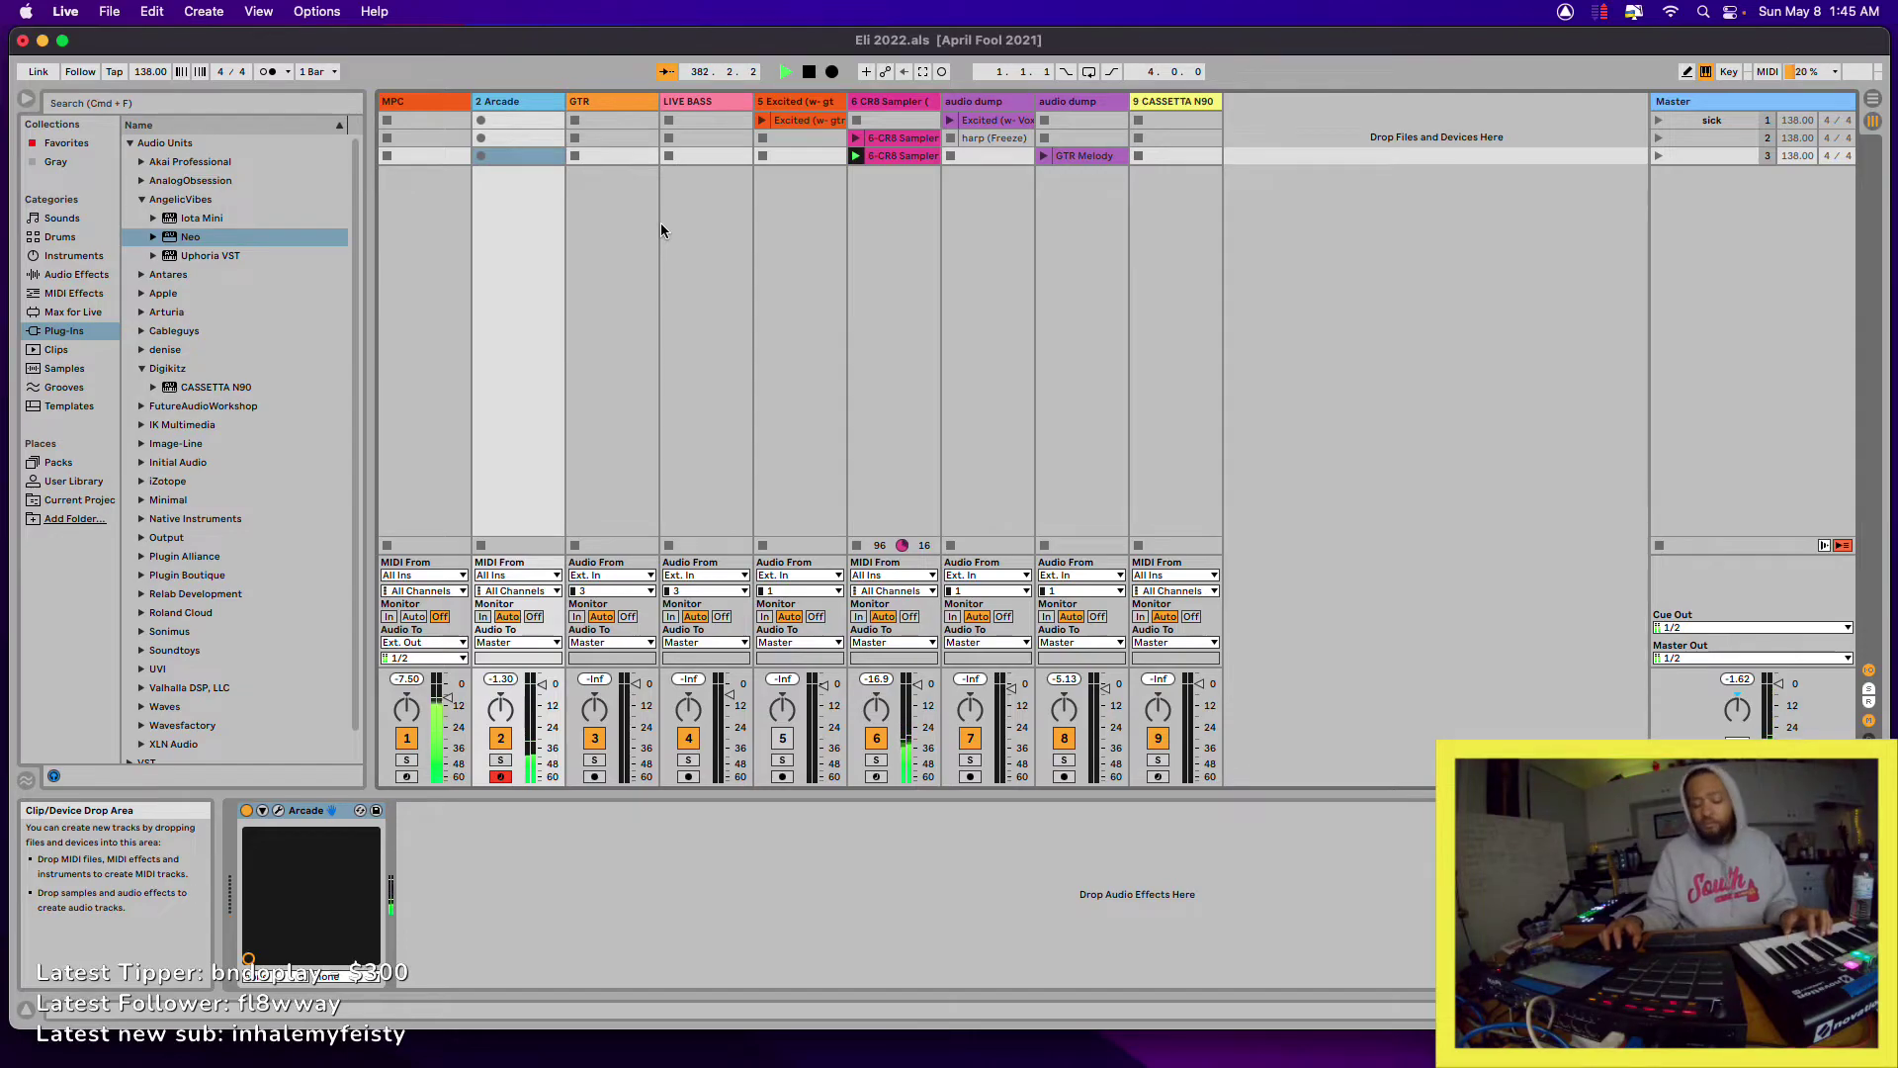
left_click(279, 812)
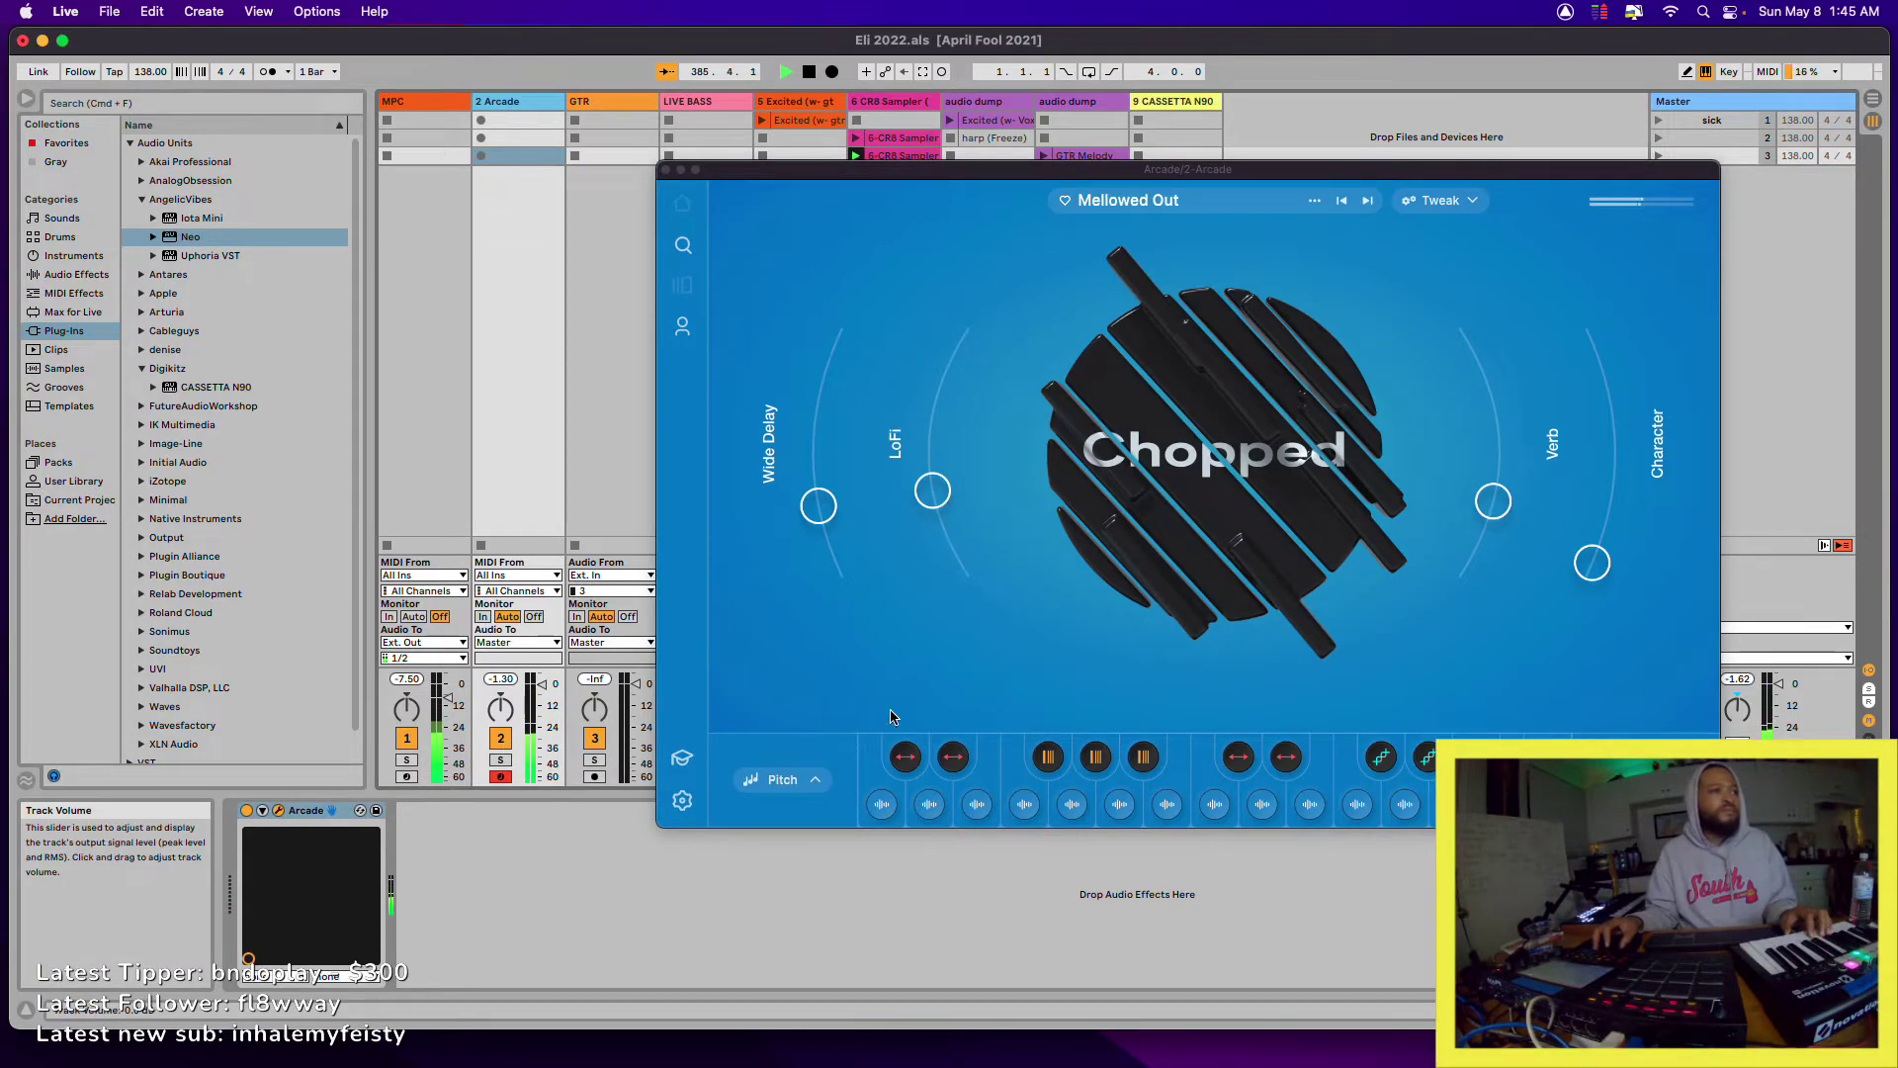
left_click_drag(1494, 504, 1324, 882)
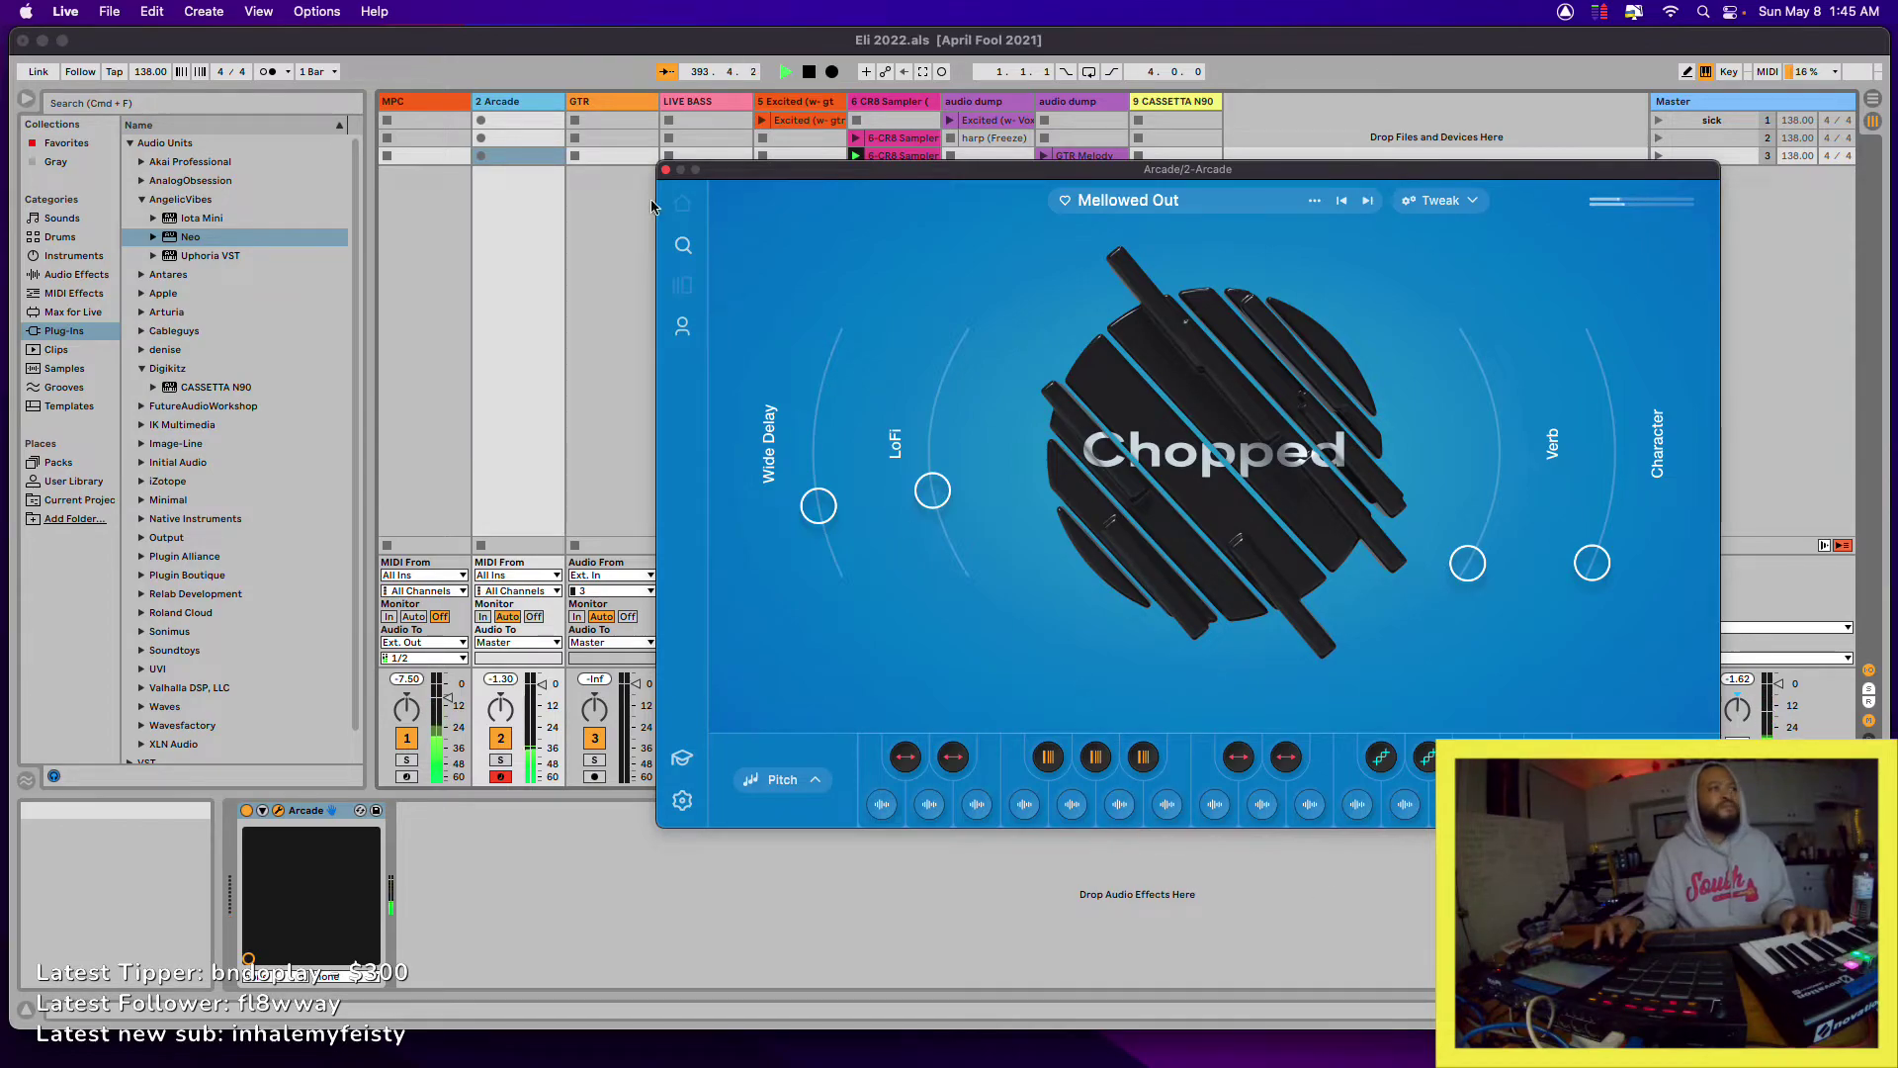
left_click(665, 169)
- Record a MIDI clip of the Arcade kit into the third slot of the Arcade track, open it and restart playback
key("space")
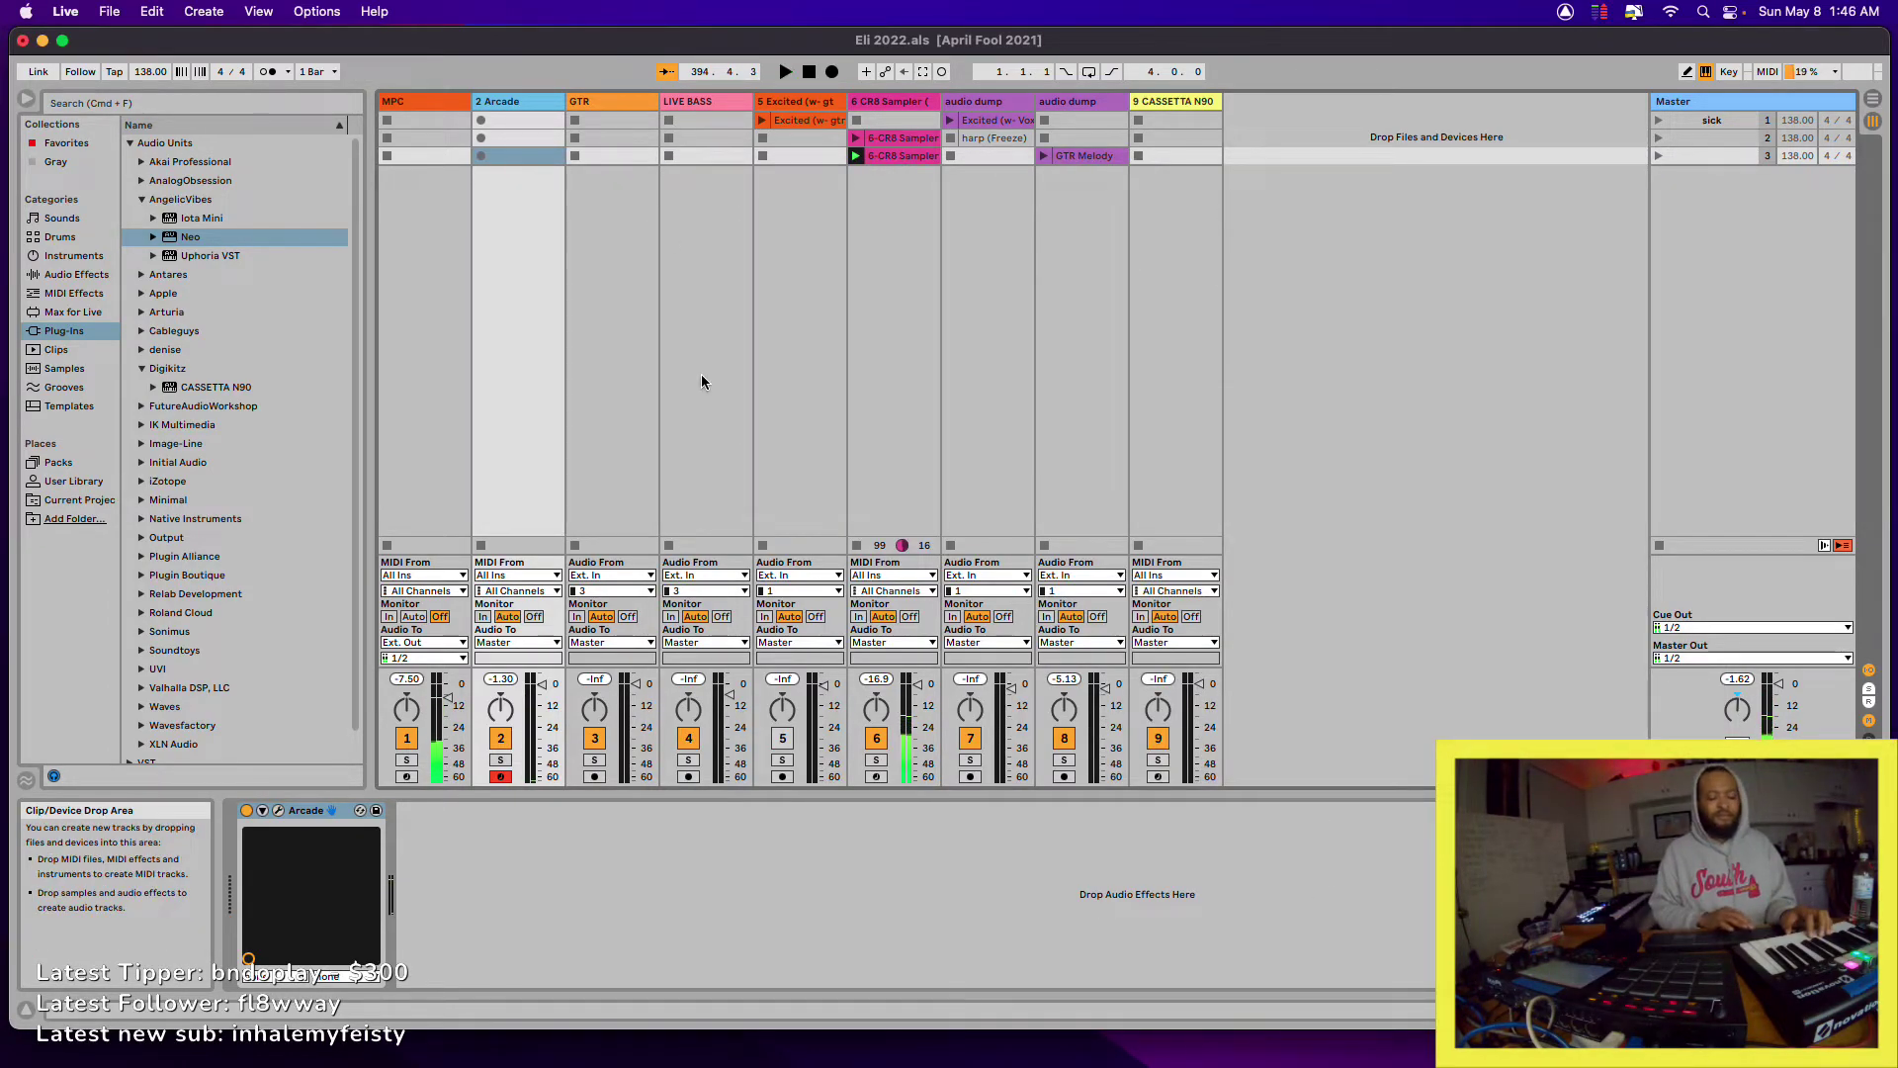
left_click(481, 156)
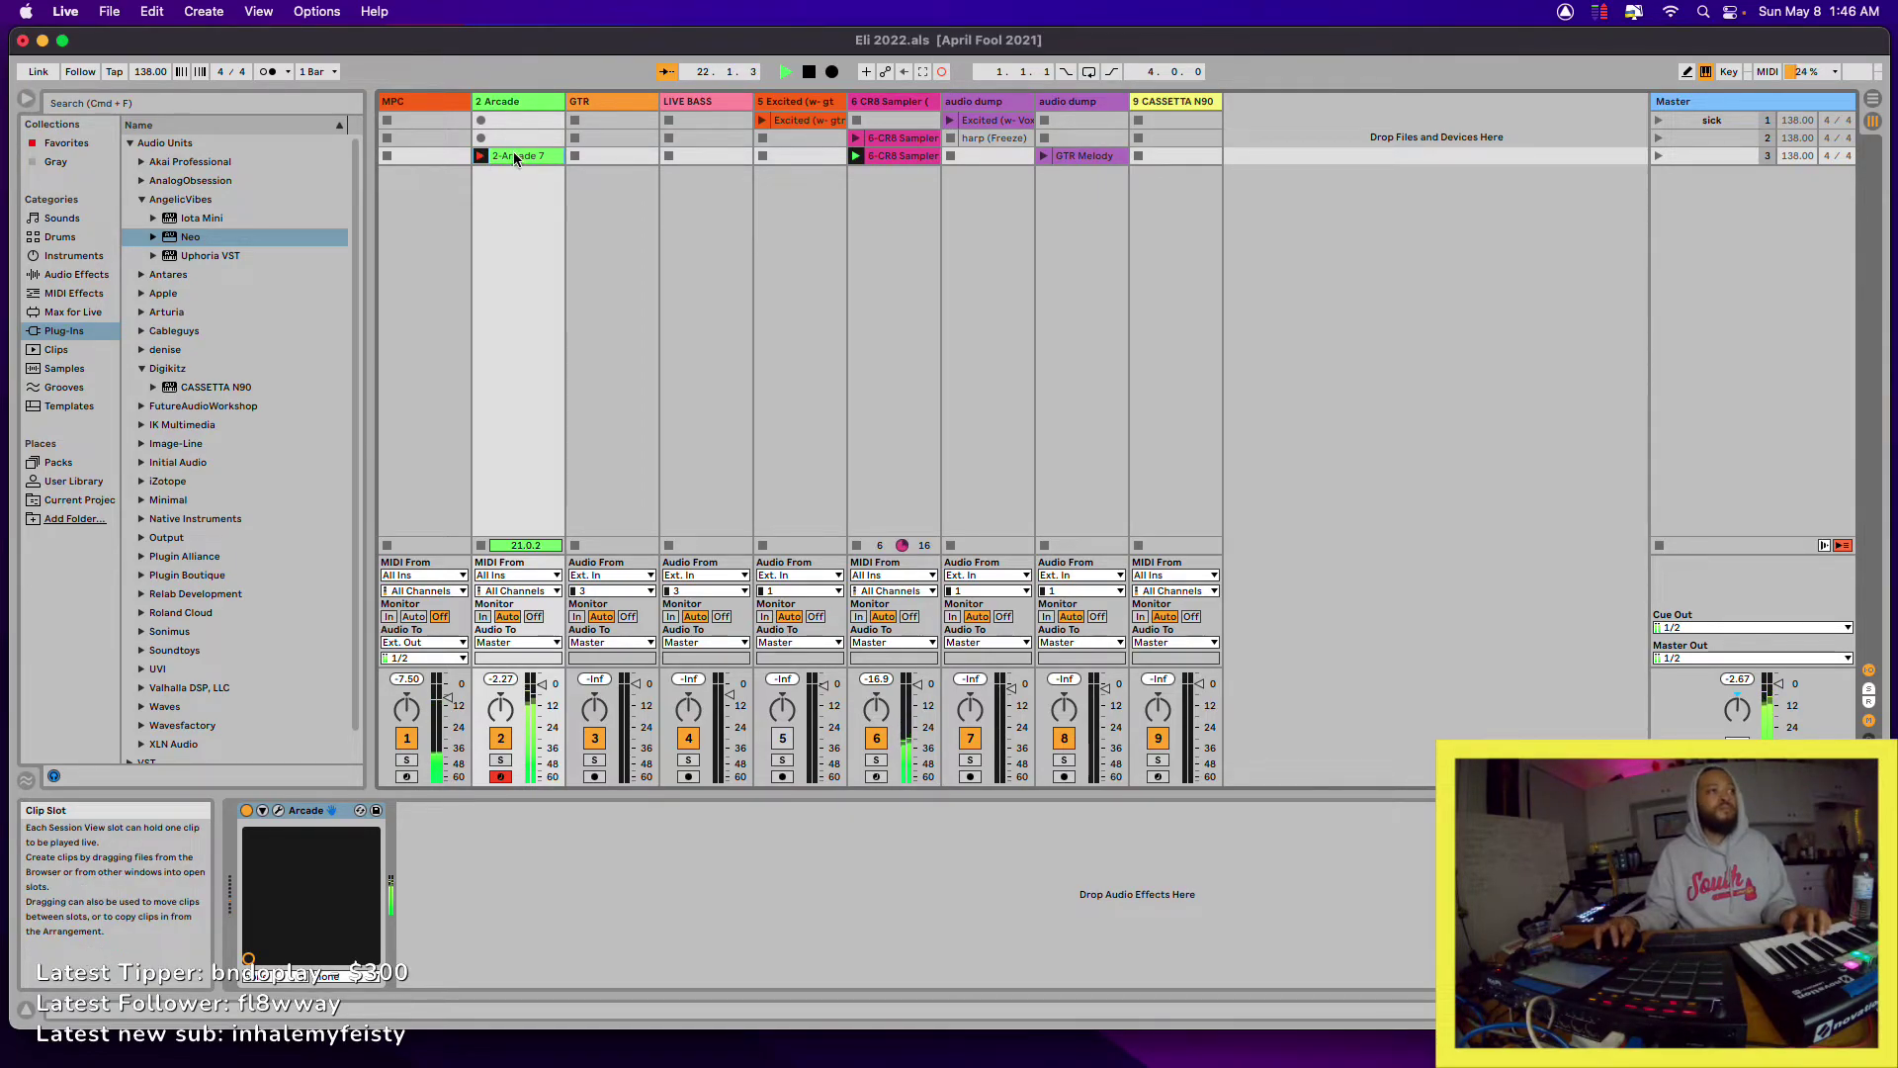
double_click(514, 155)
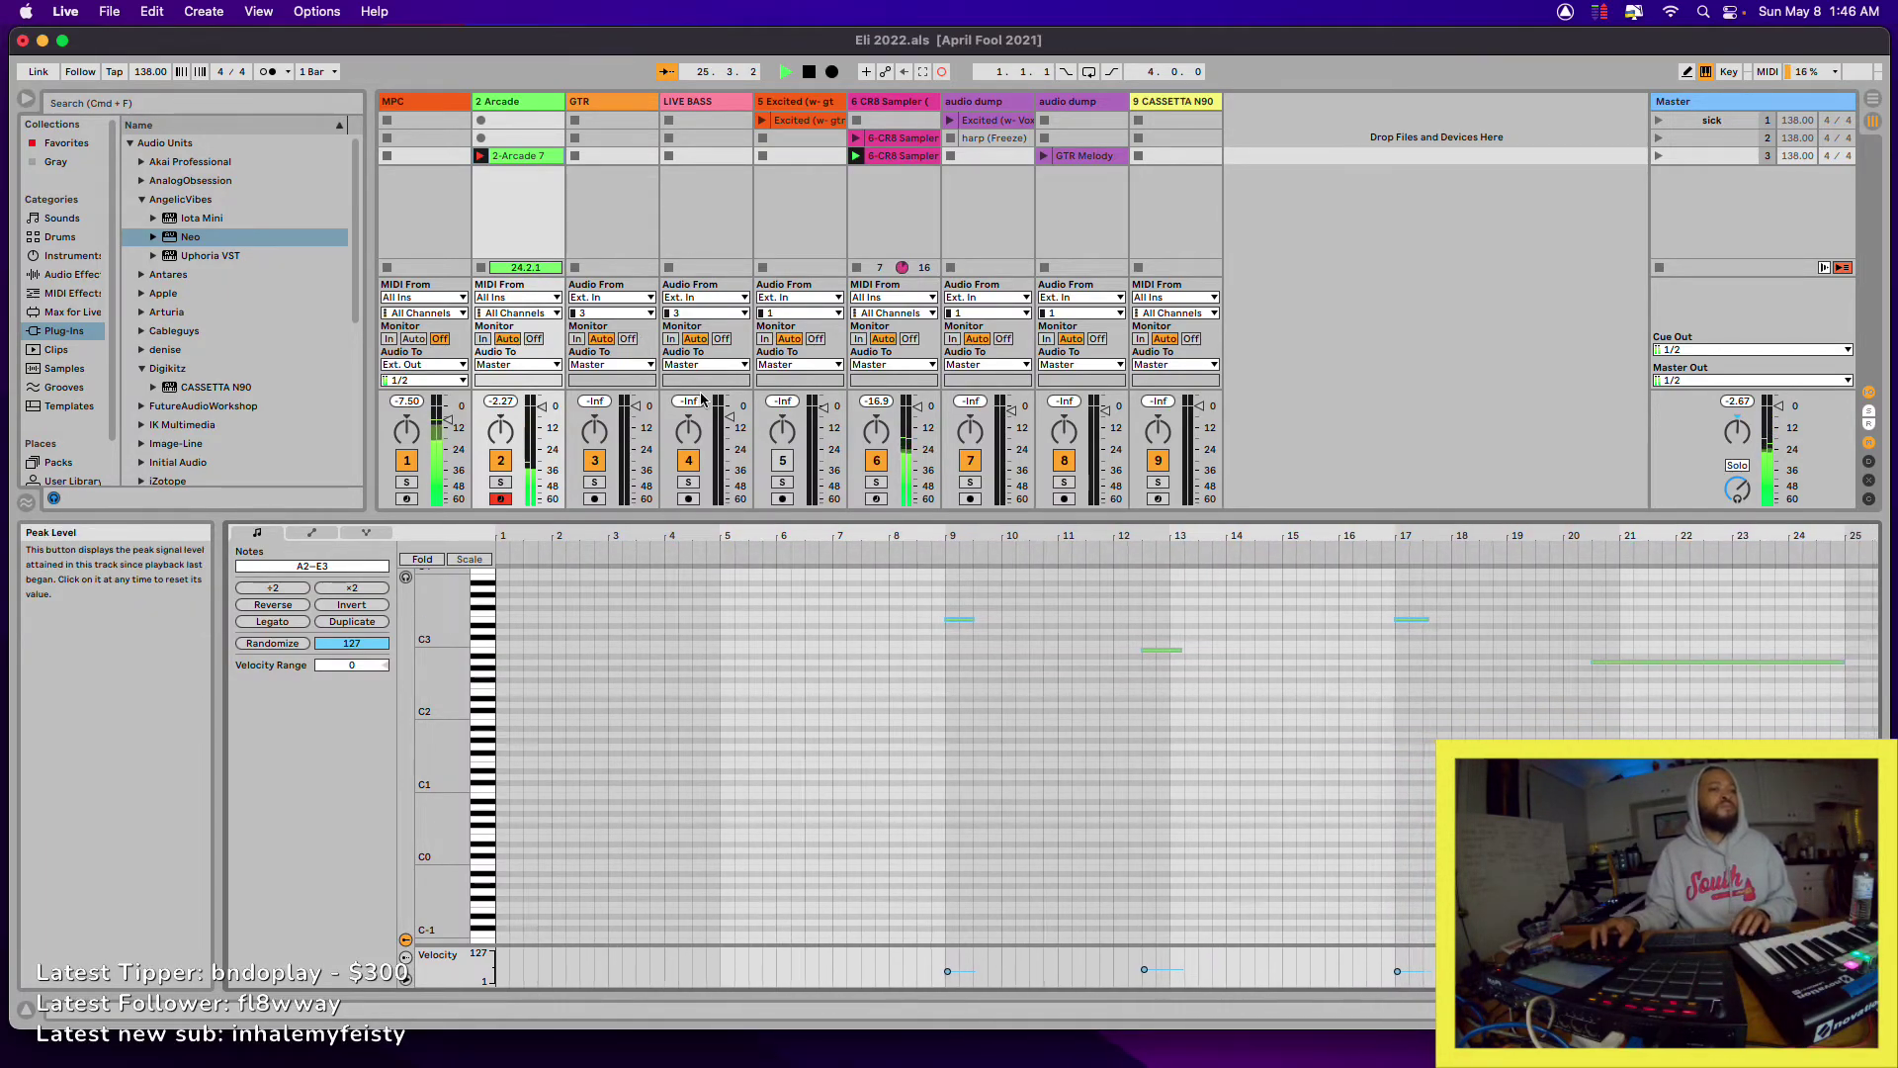
key("space")
key("space")
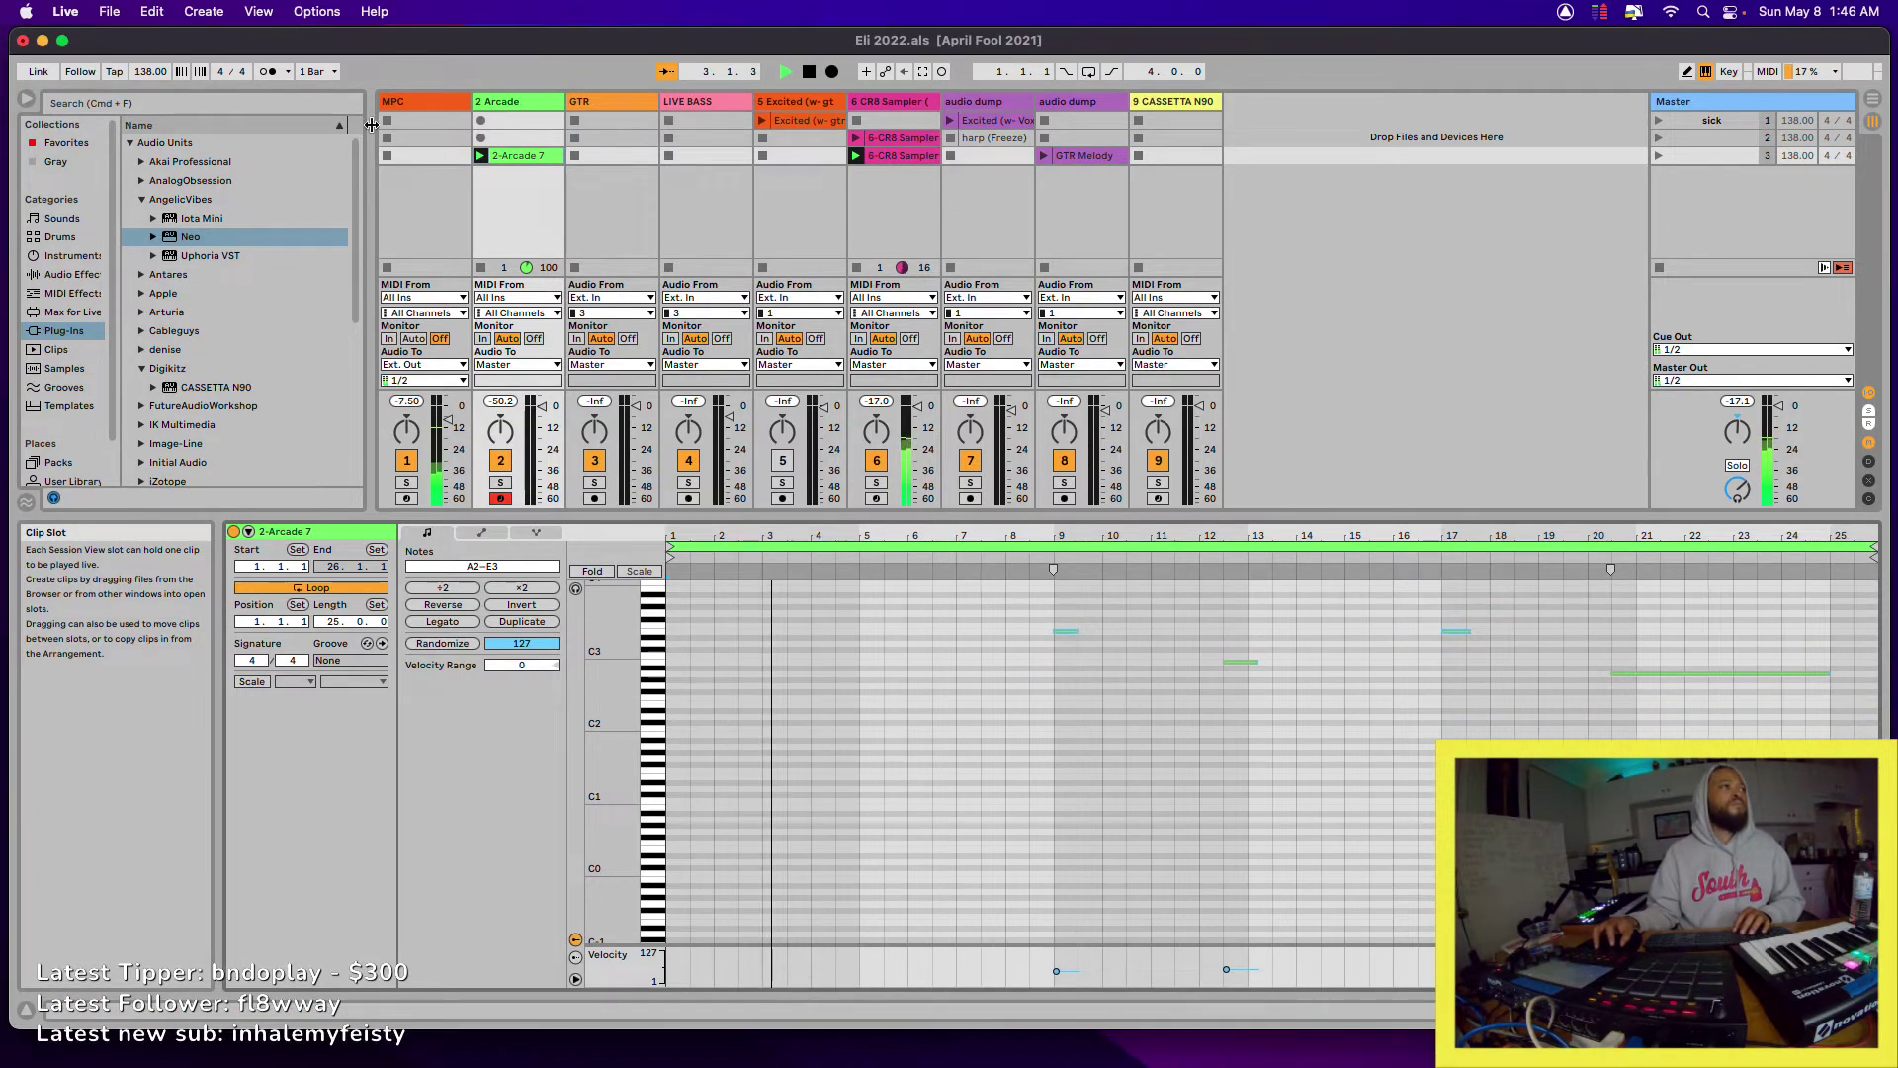
- Search the plug-ins for "slo" and add Initial SlowMo after Arcade on the Arcade track
left_click(151, 103)
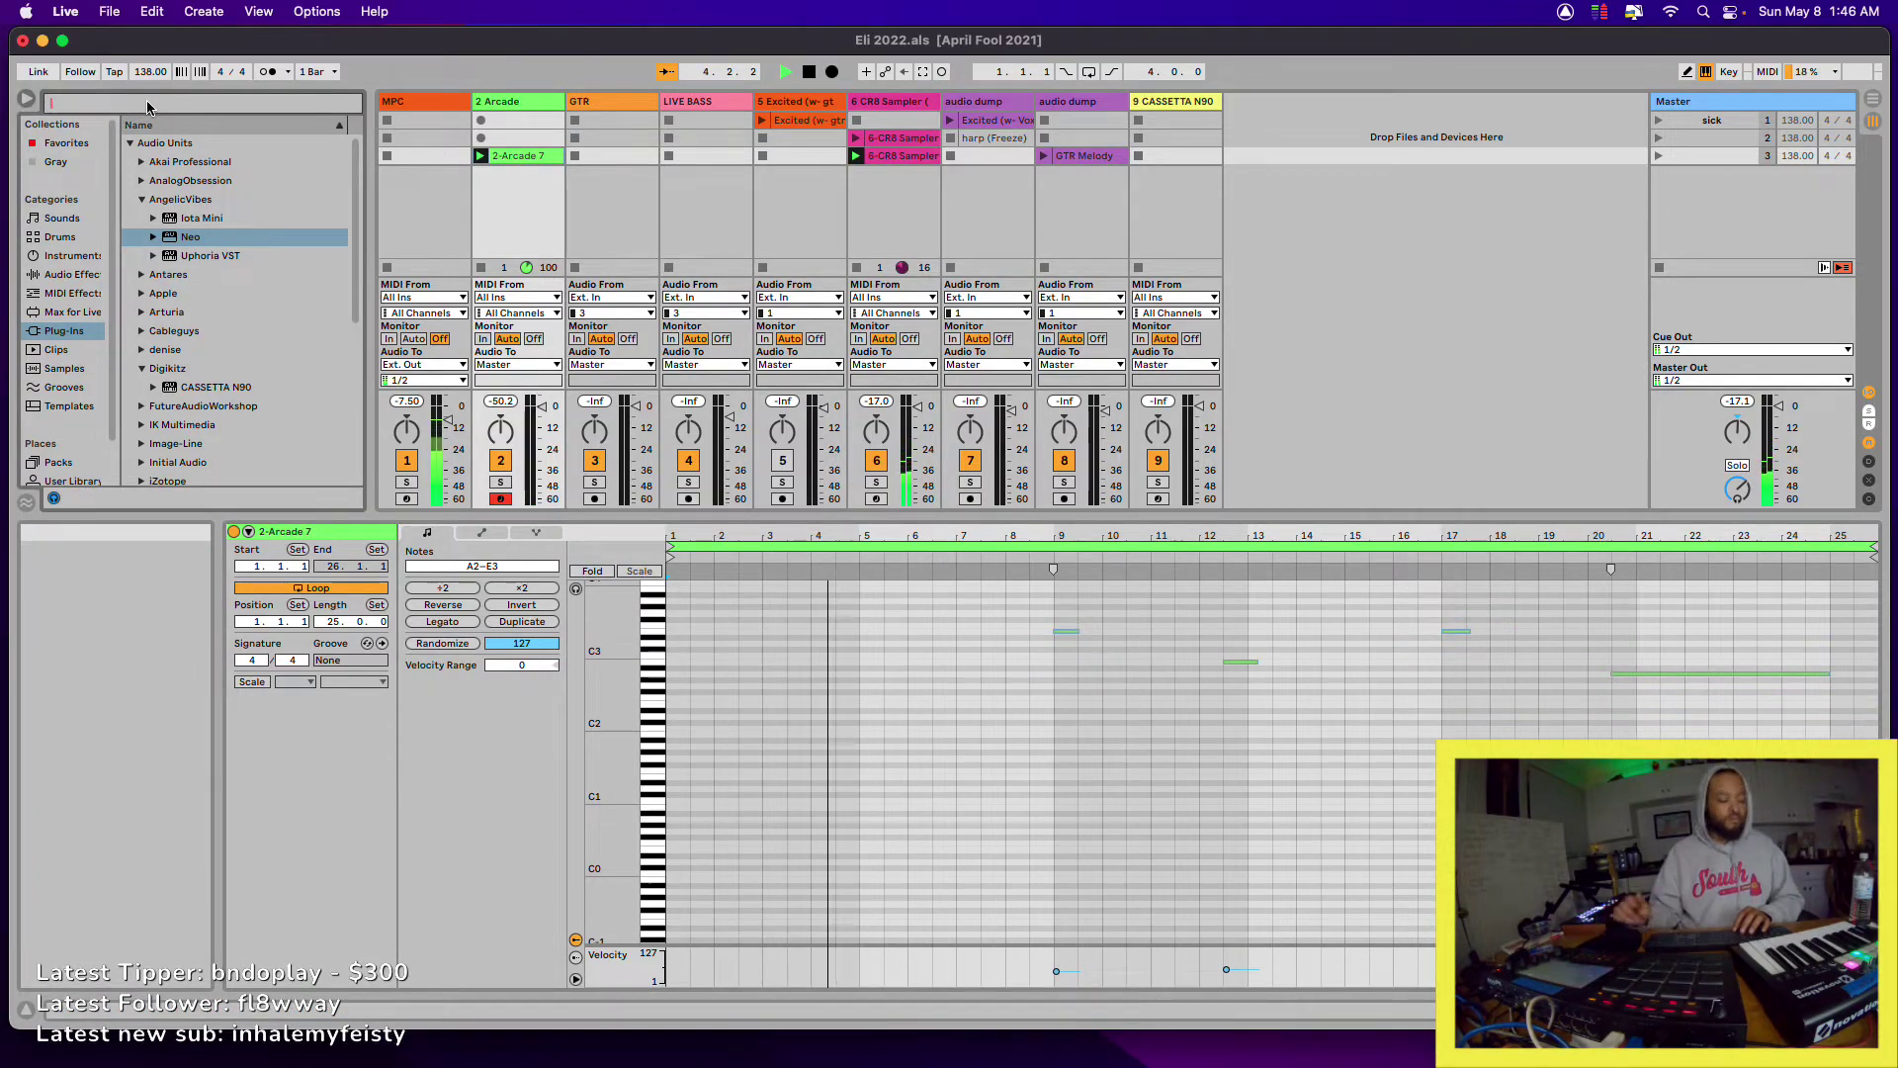
type("slo")
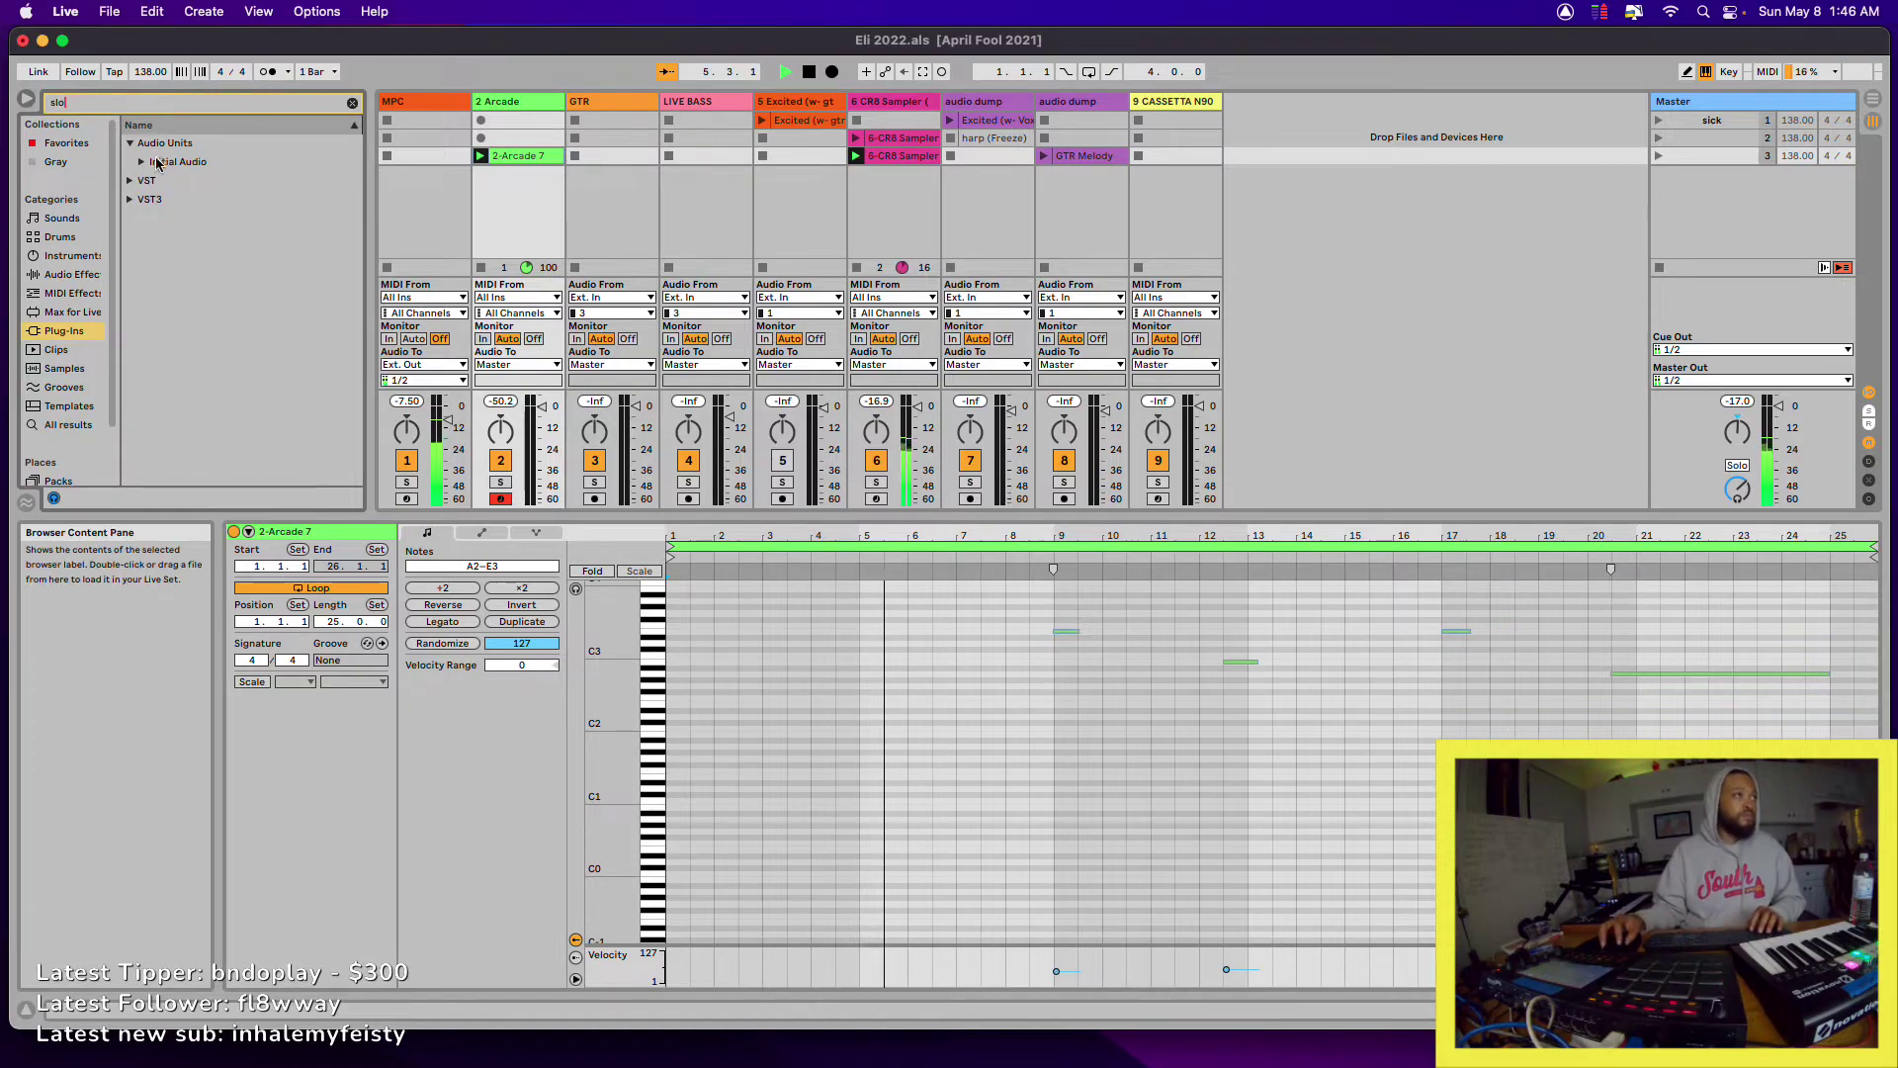
left_click(138, 163)
left_click(140, 162)
left_click_drag(190, 181, 514, 313)
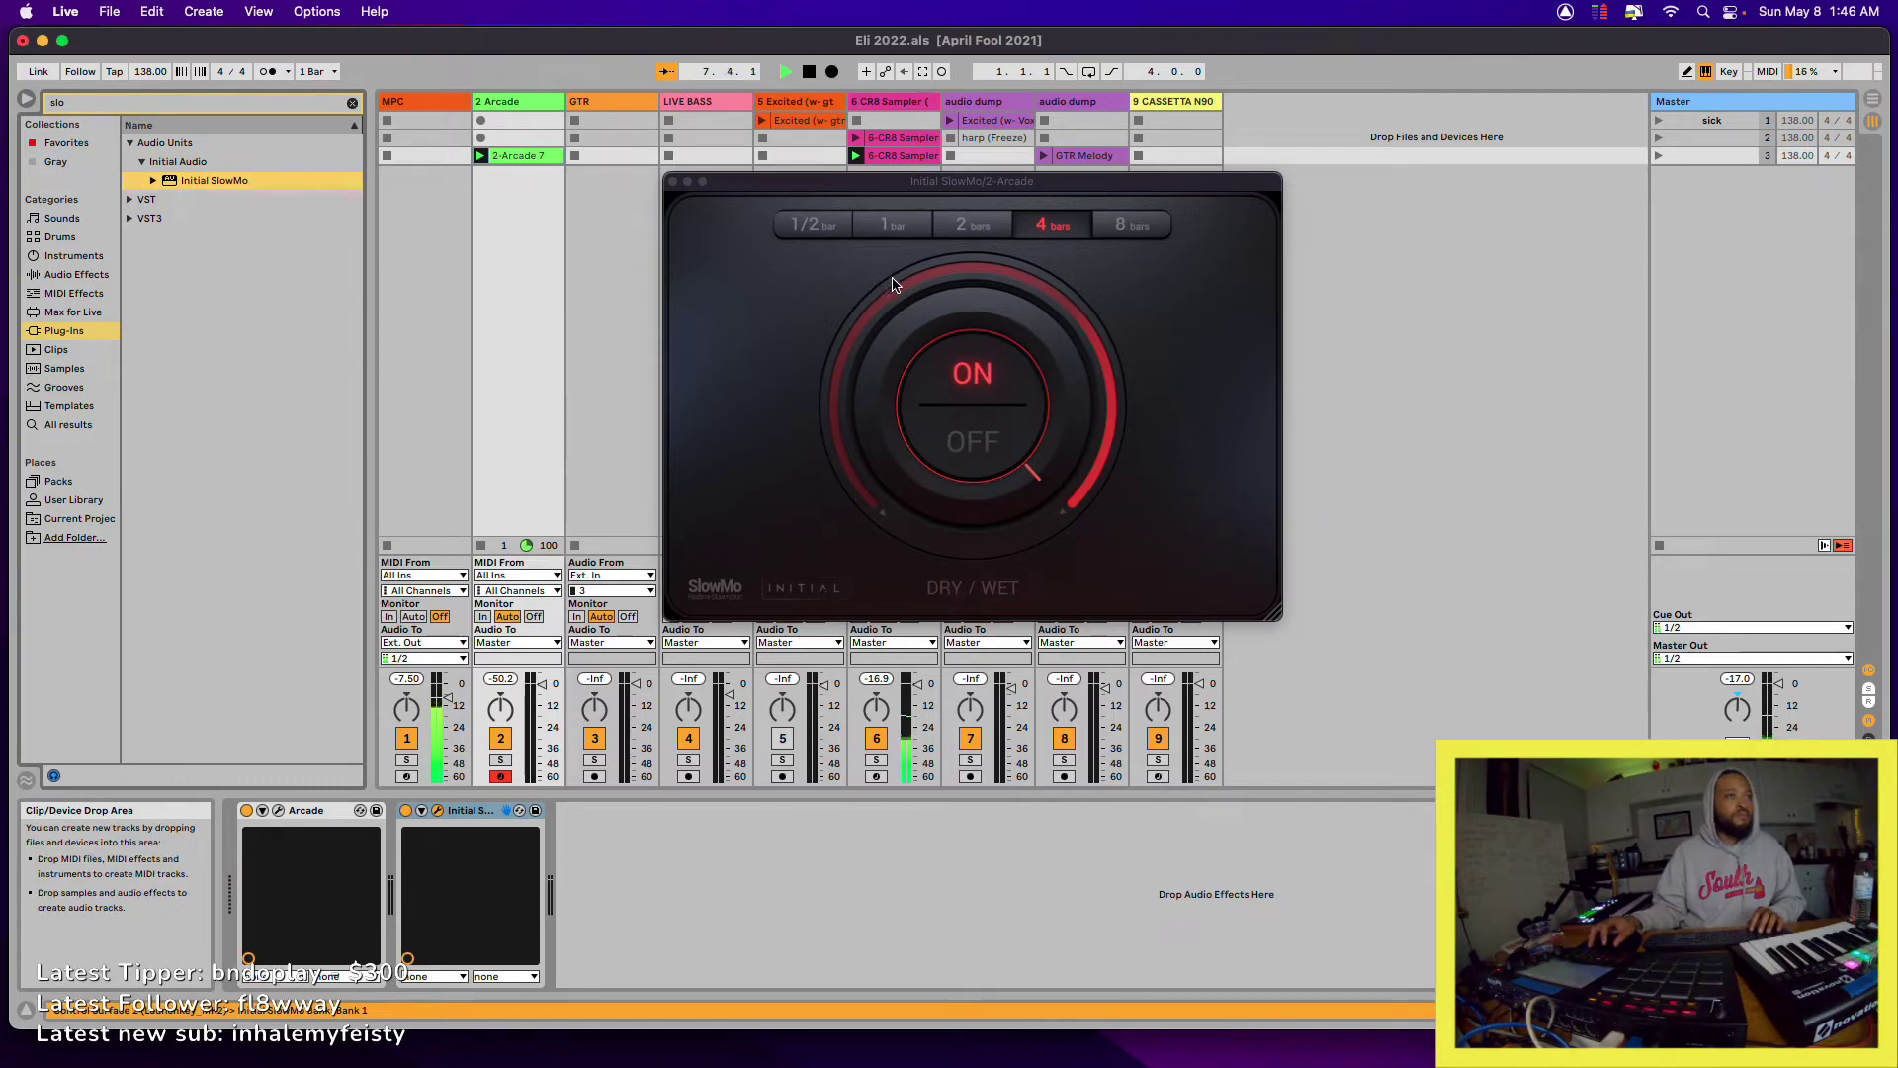
- Set Initial SlowMo to 1 bar, move its window aside and bypass the effect on the Arcade track
left_click(906, 235)
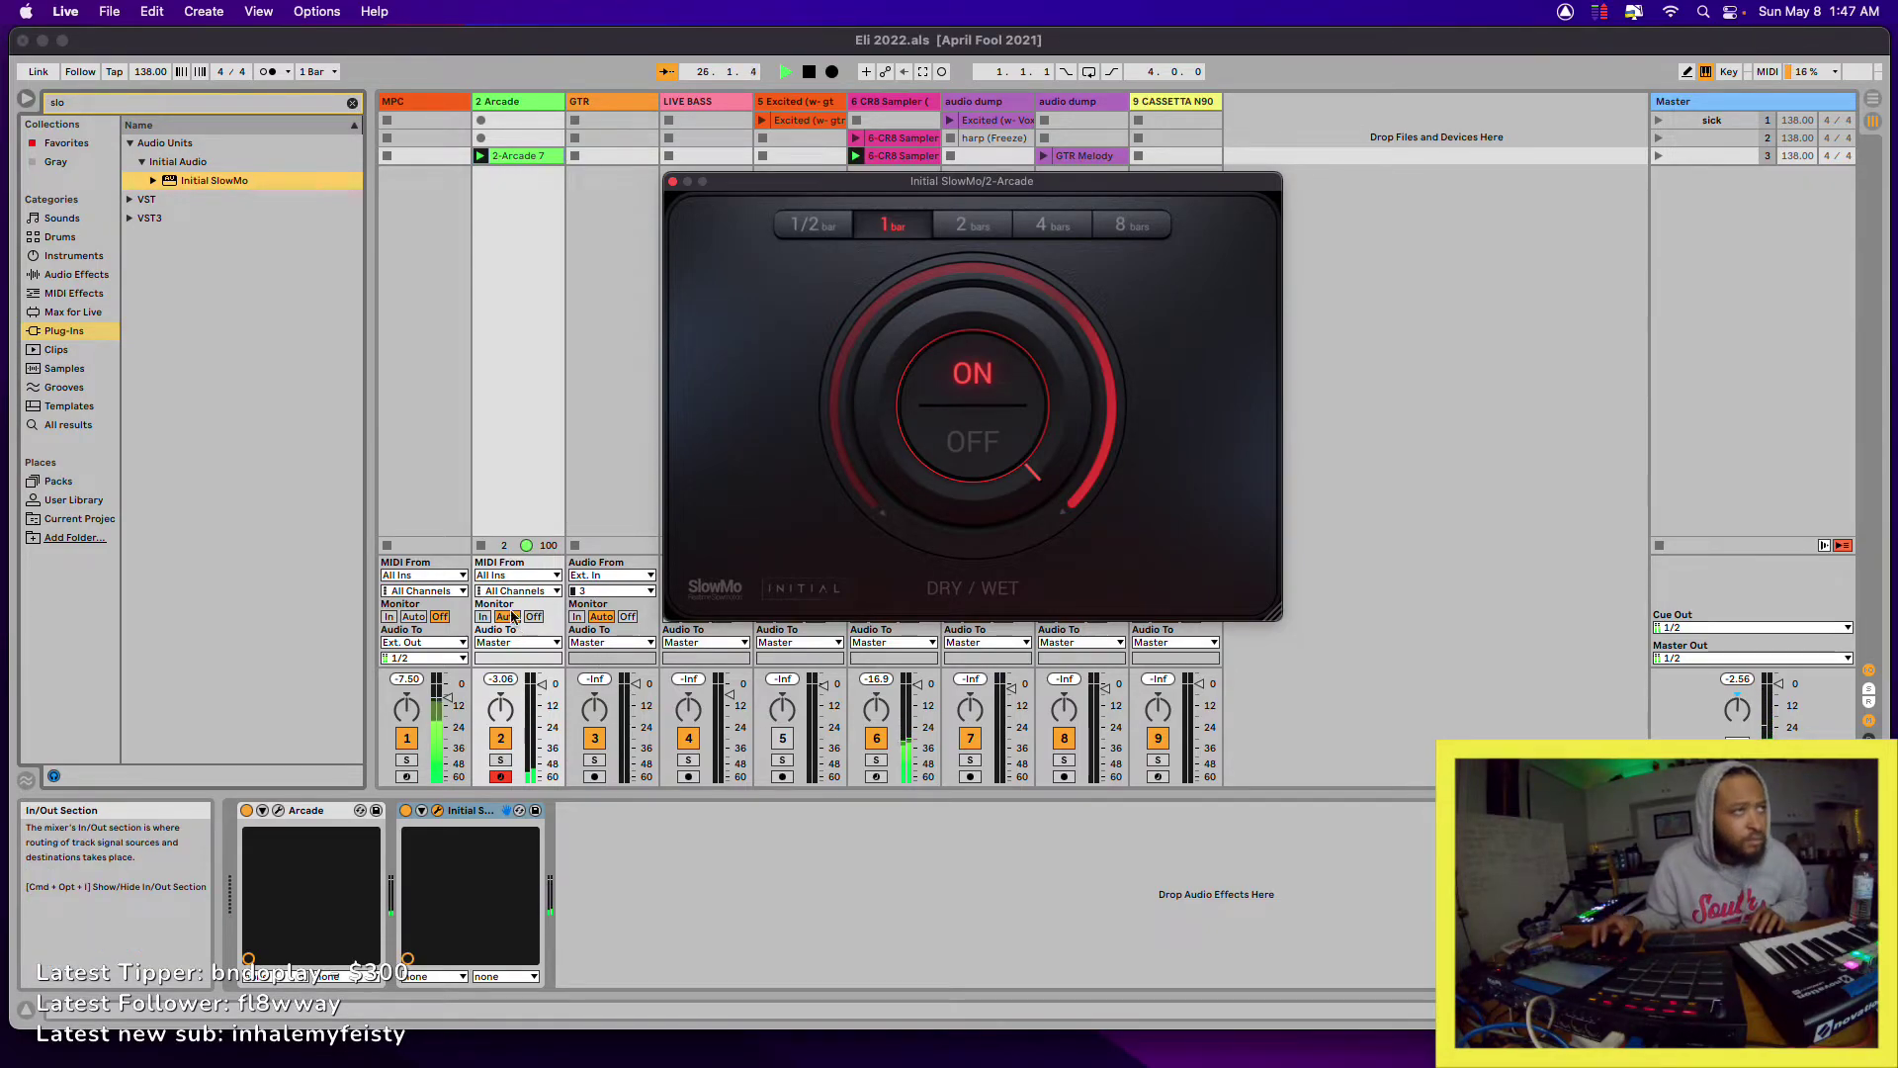
left_click_drag(723, 187, 1067, 346)
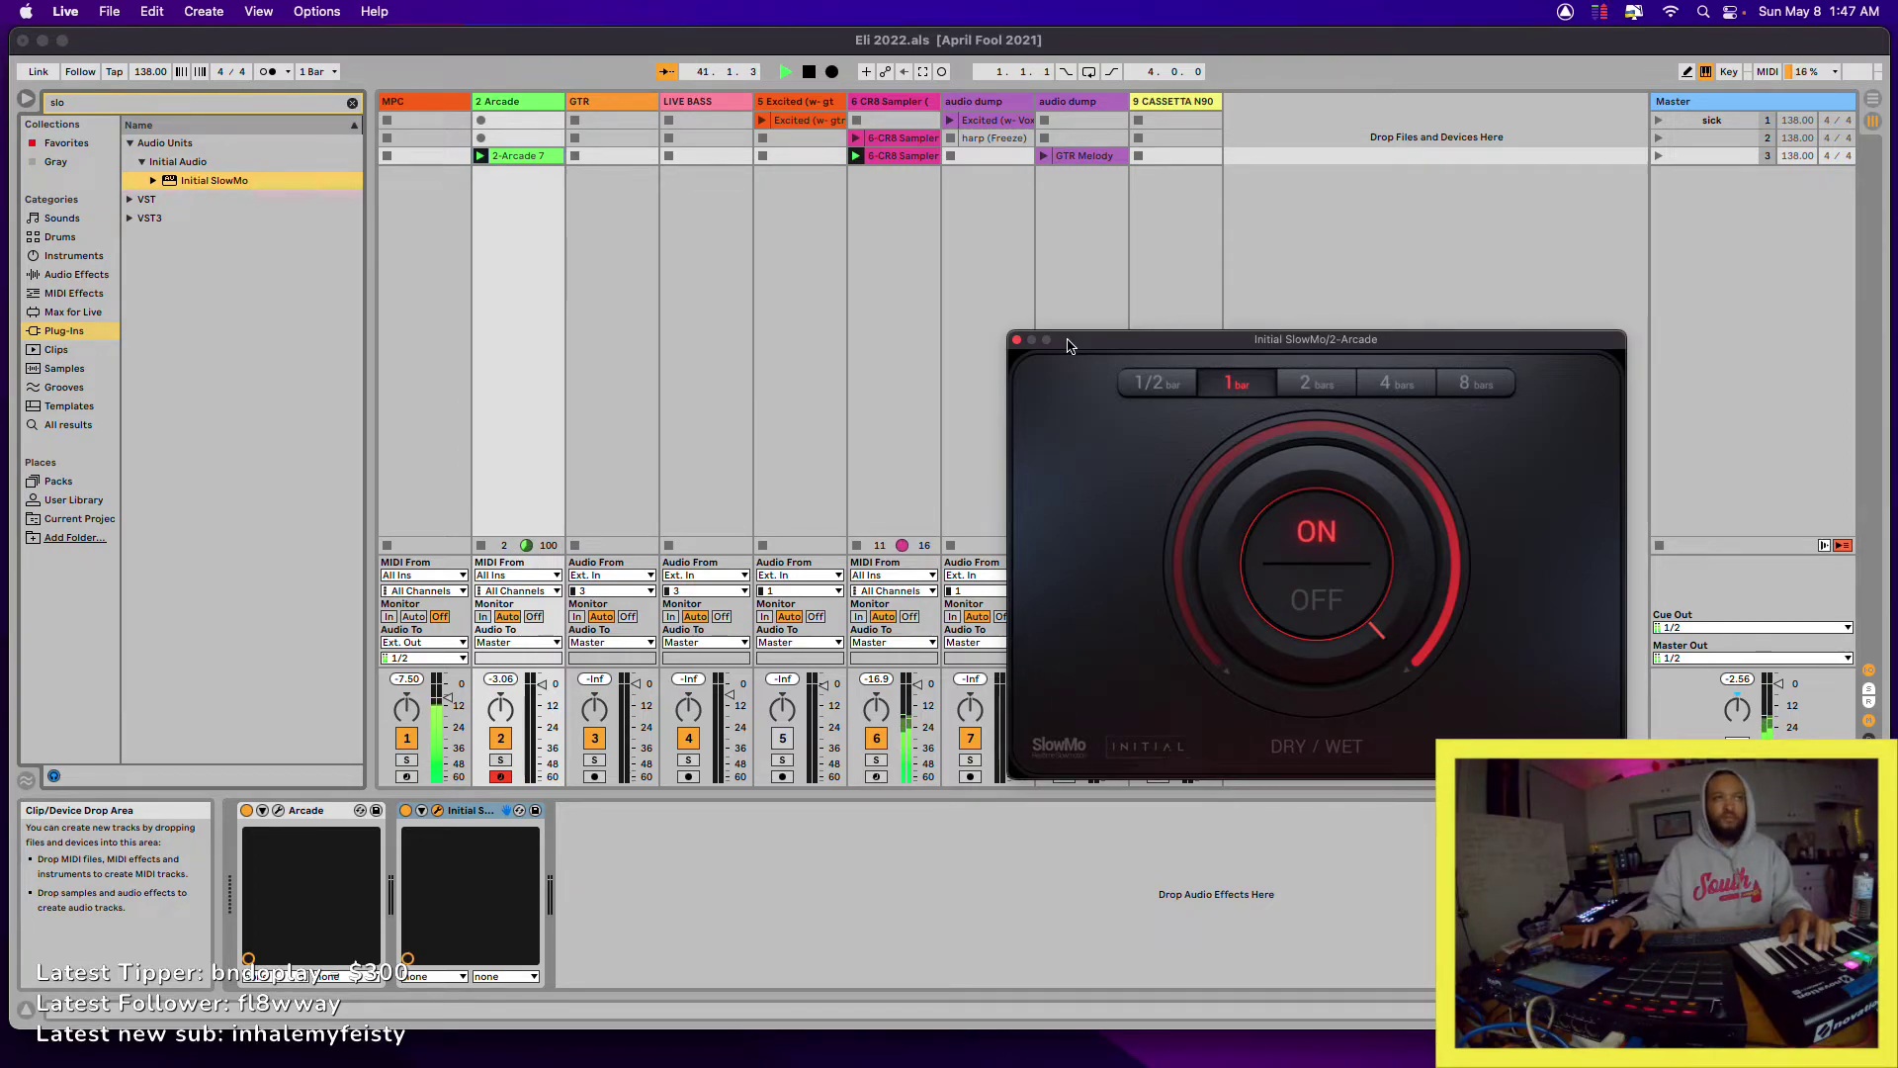
left_click(1071, 101)
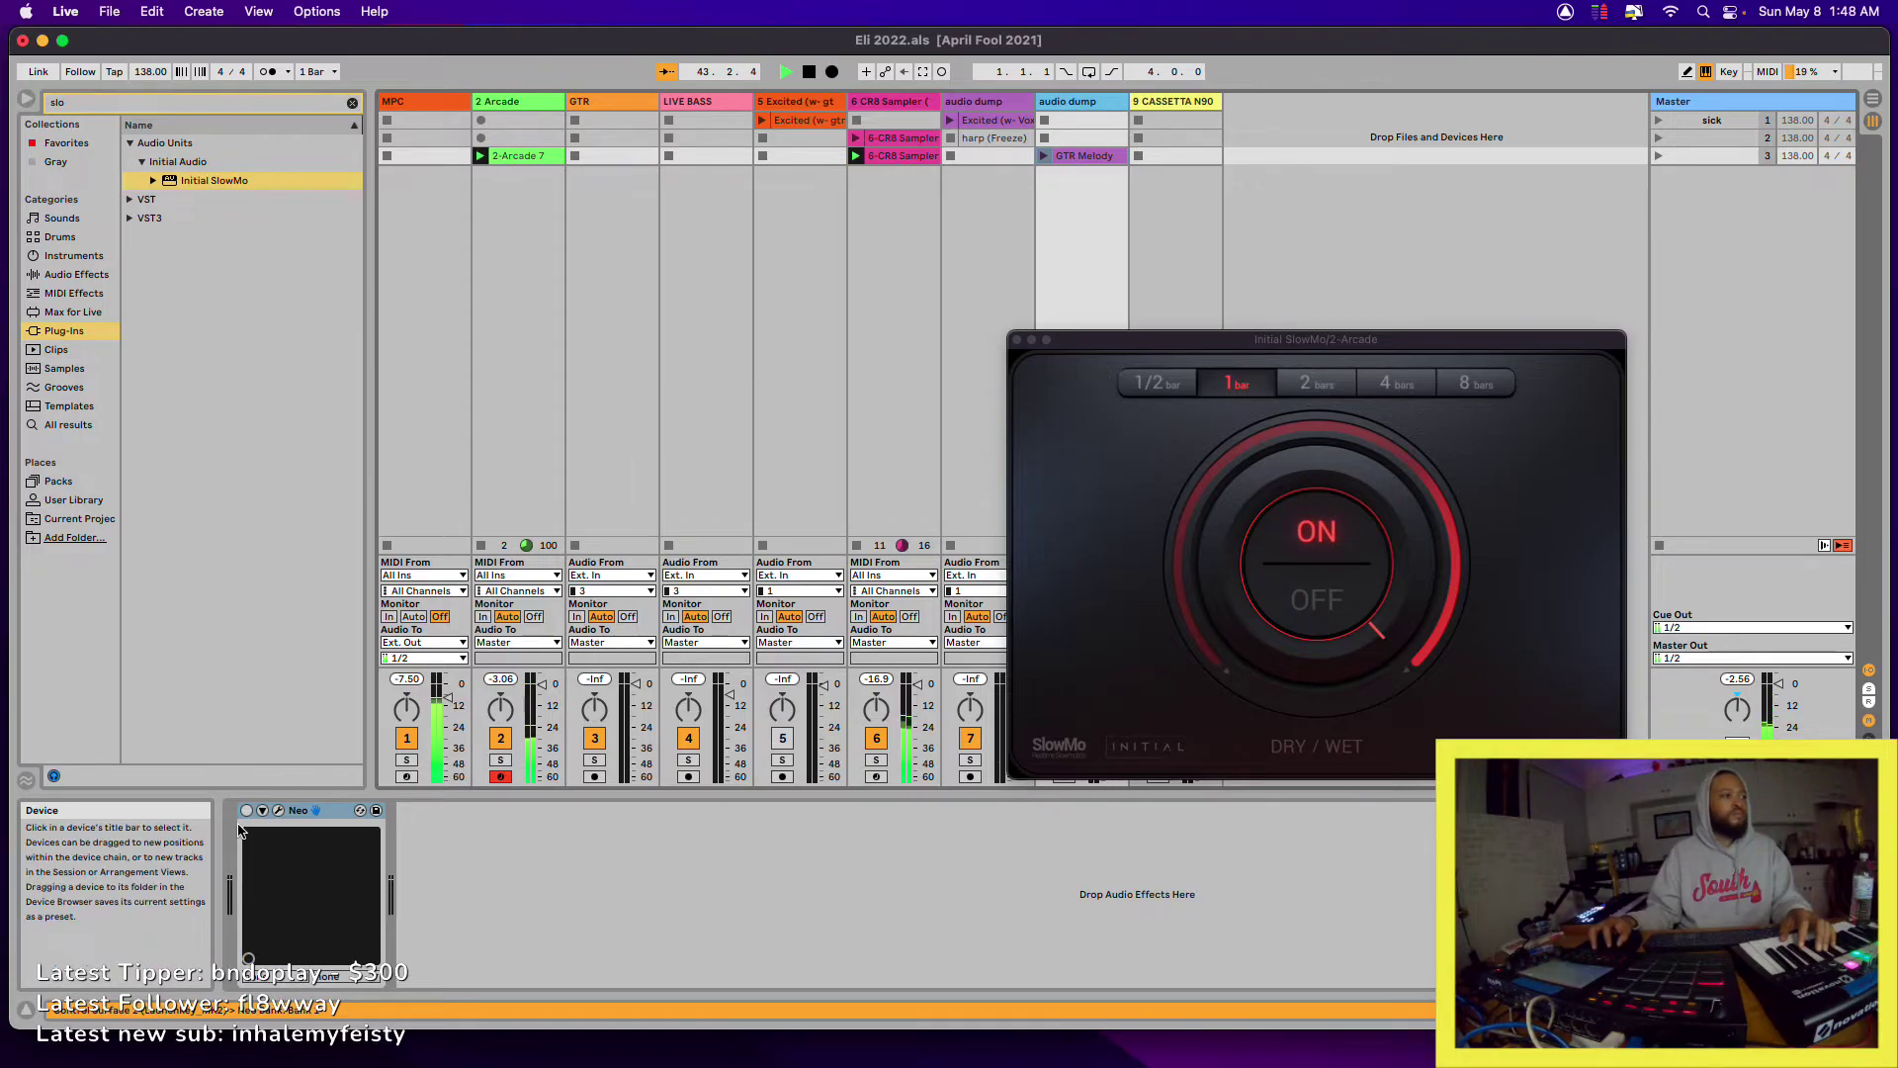
left_click(523, 103)
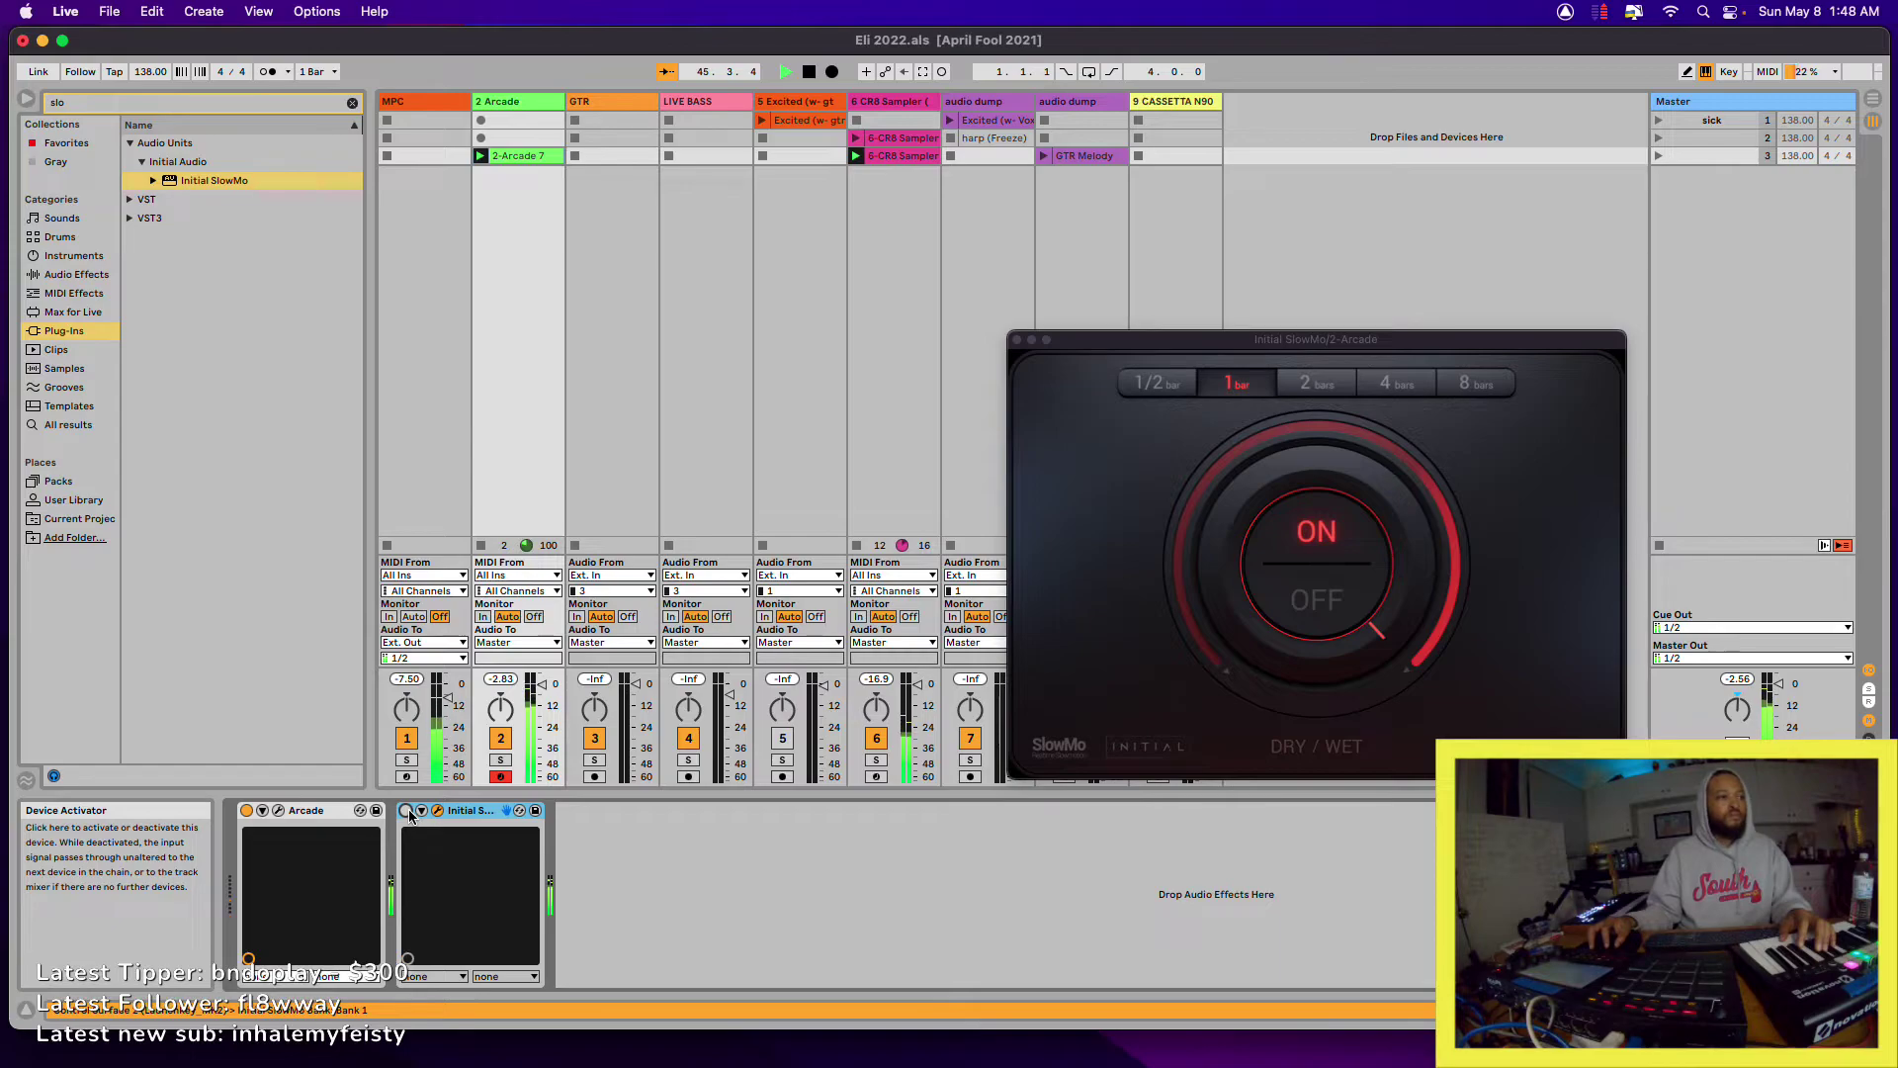
- Turn the Mellowed Out kit's LoFi fully down and close the Arcade and SlowMo windows
left_click(525, 154)
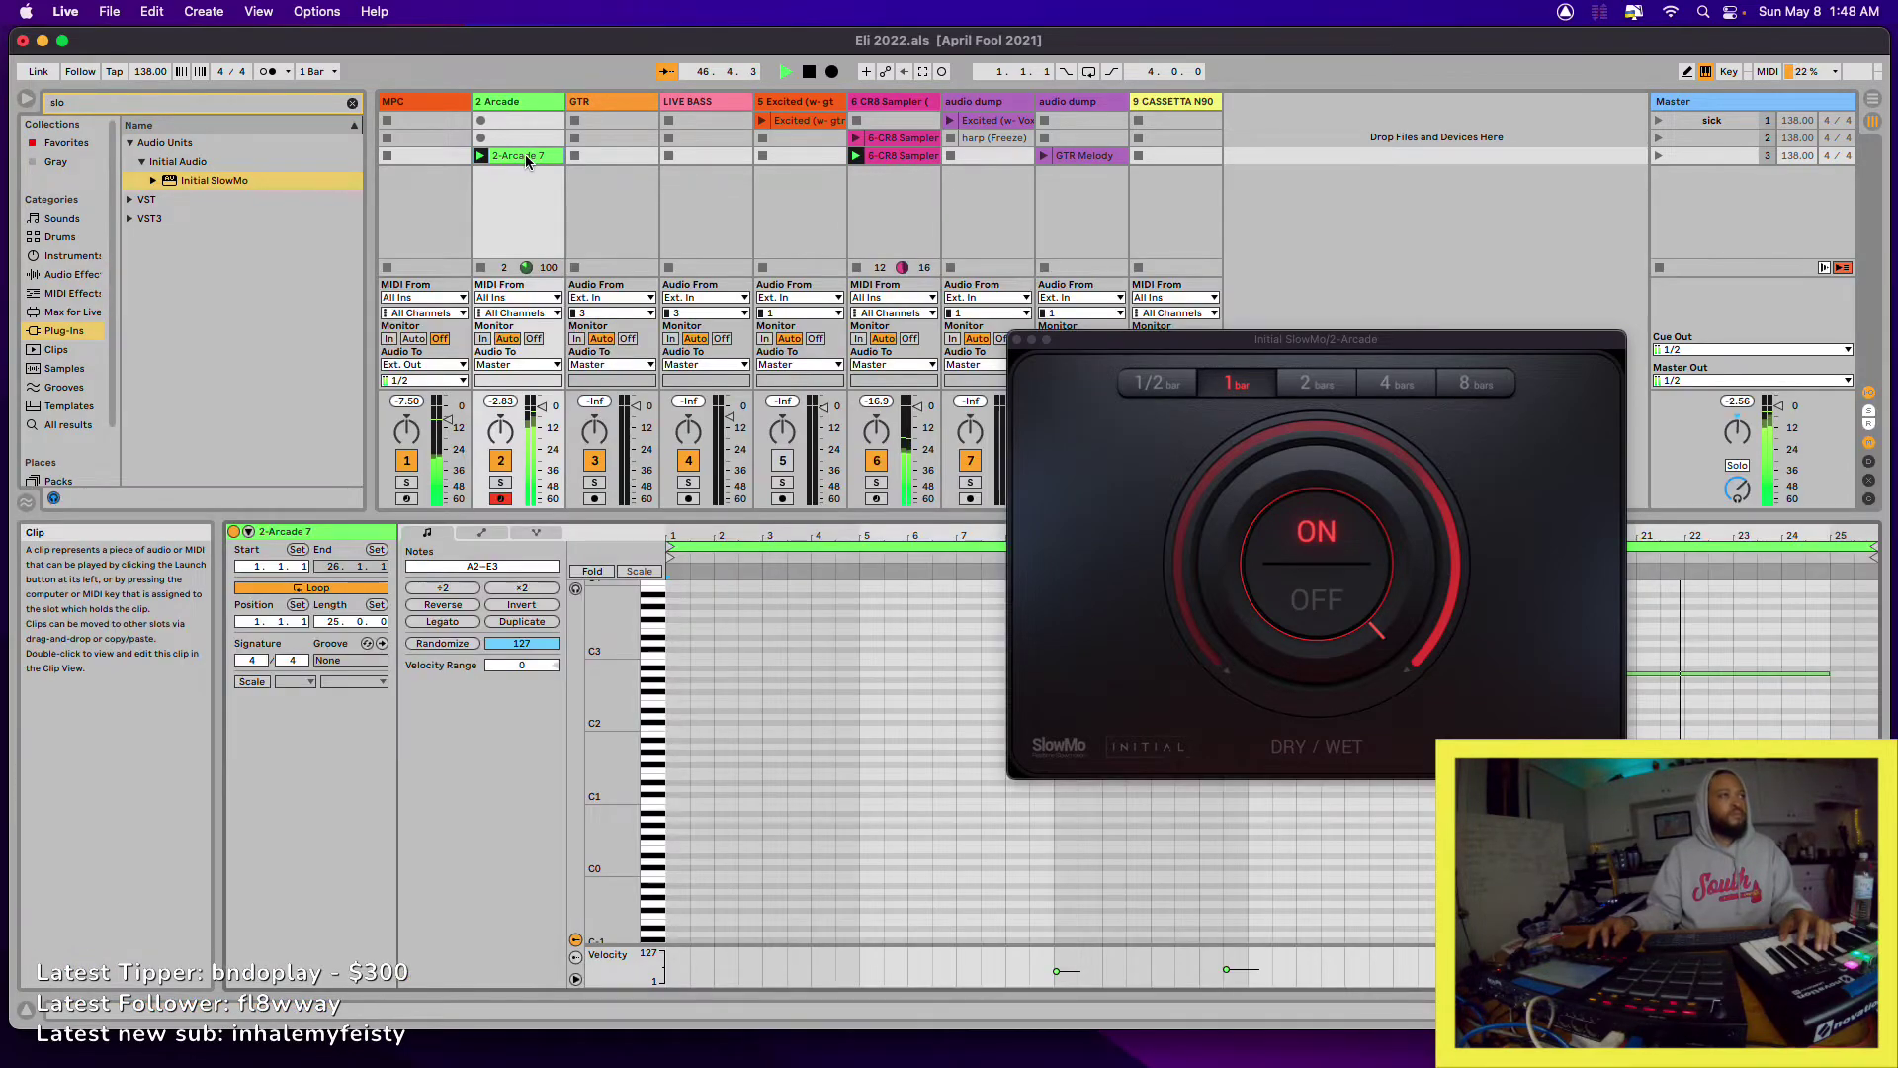
mouse_move(1382, 748)
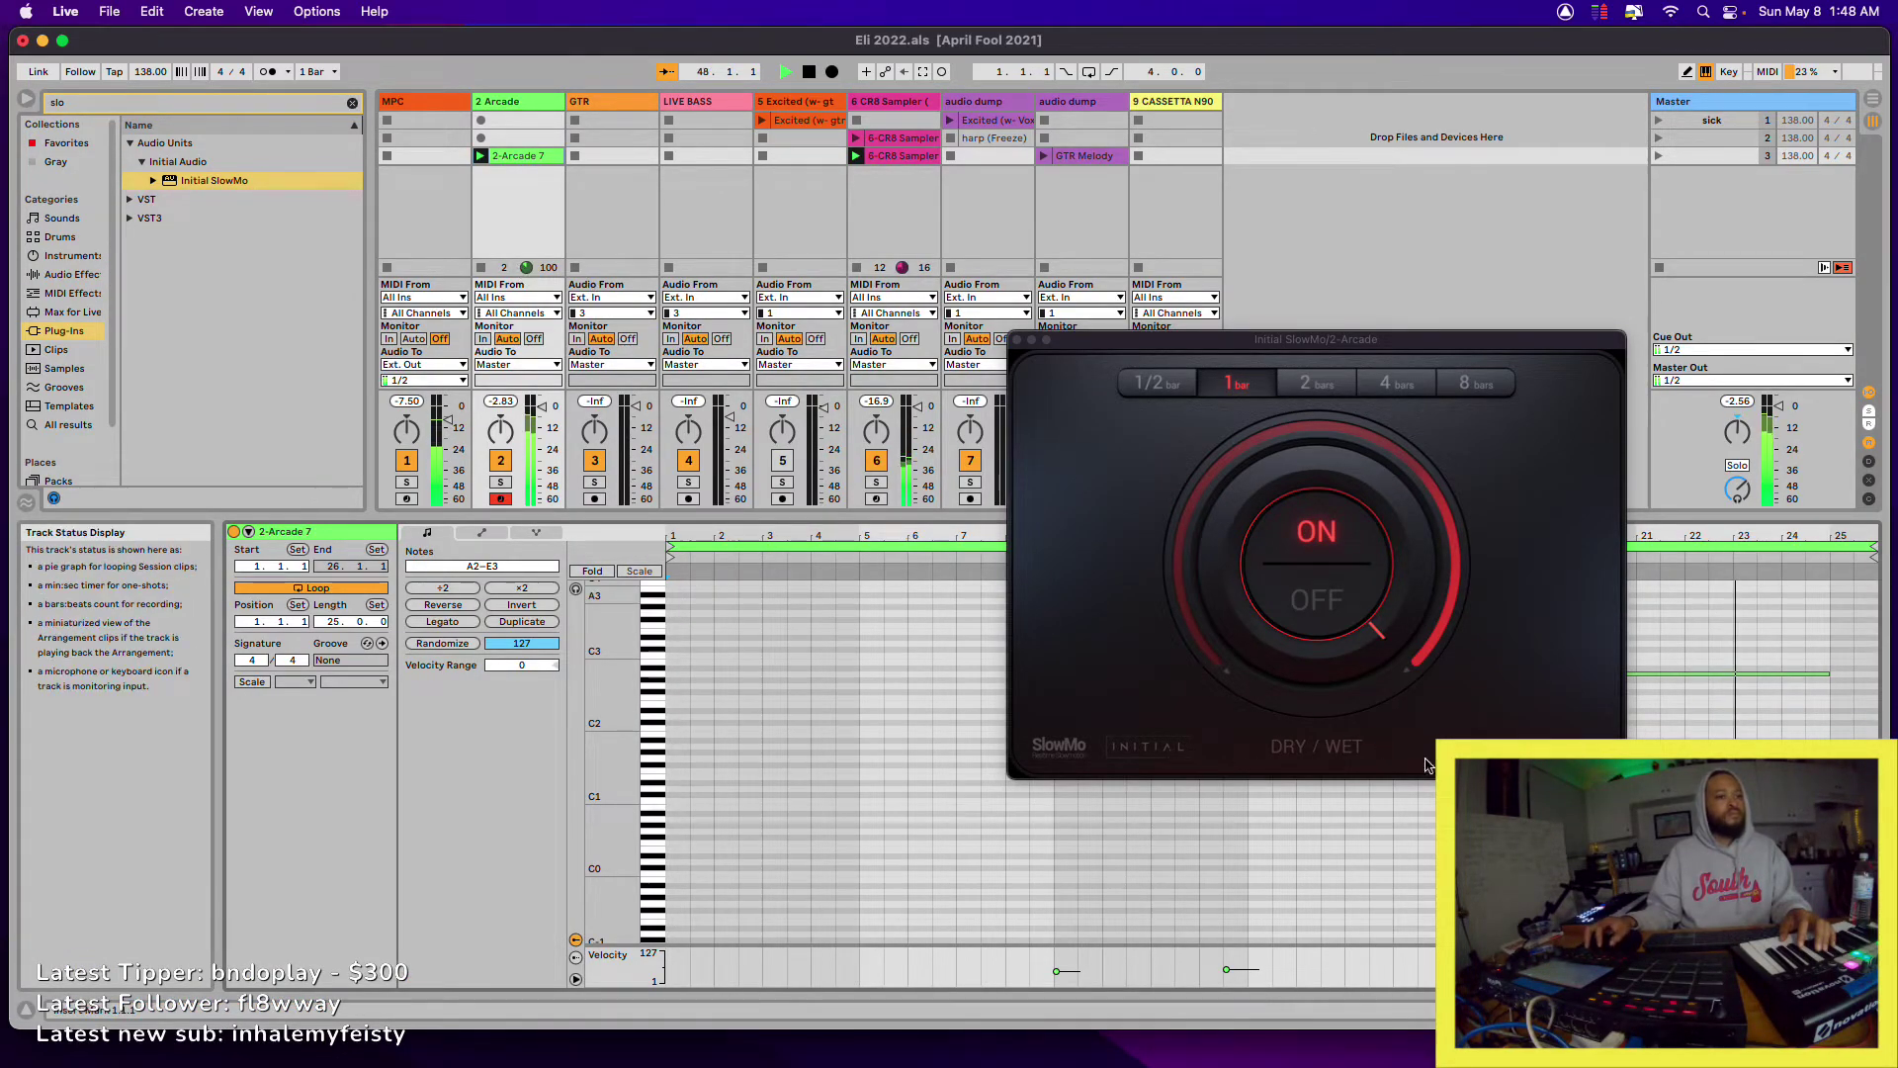
left_click(1792, 1010)
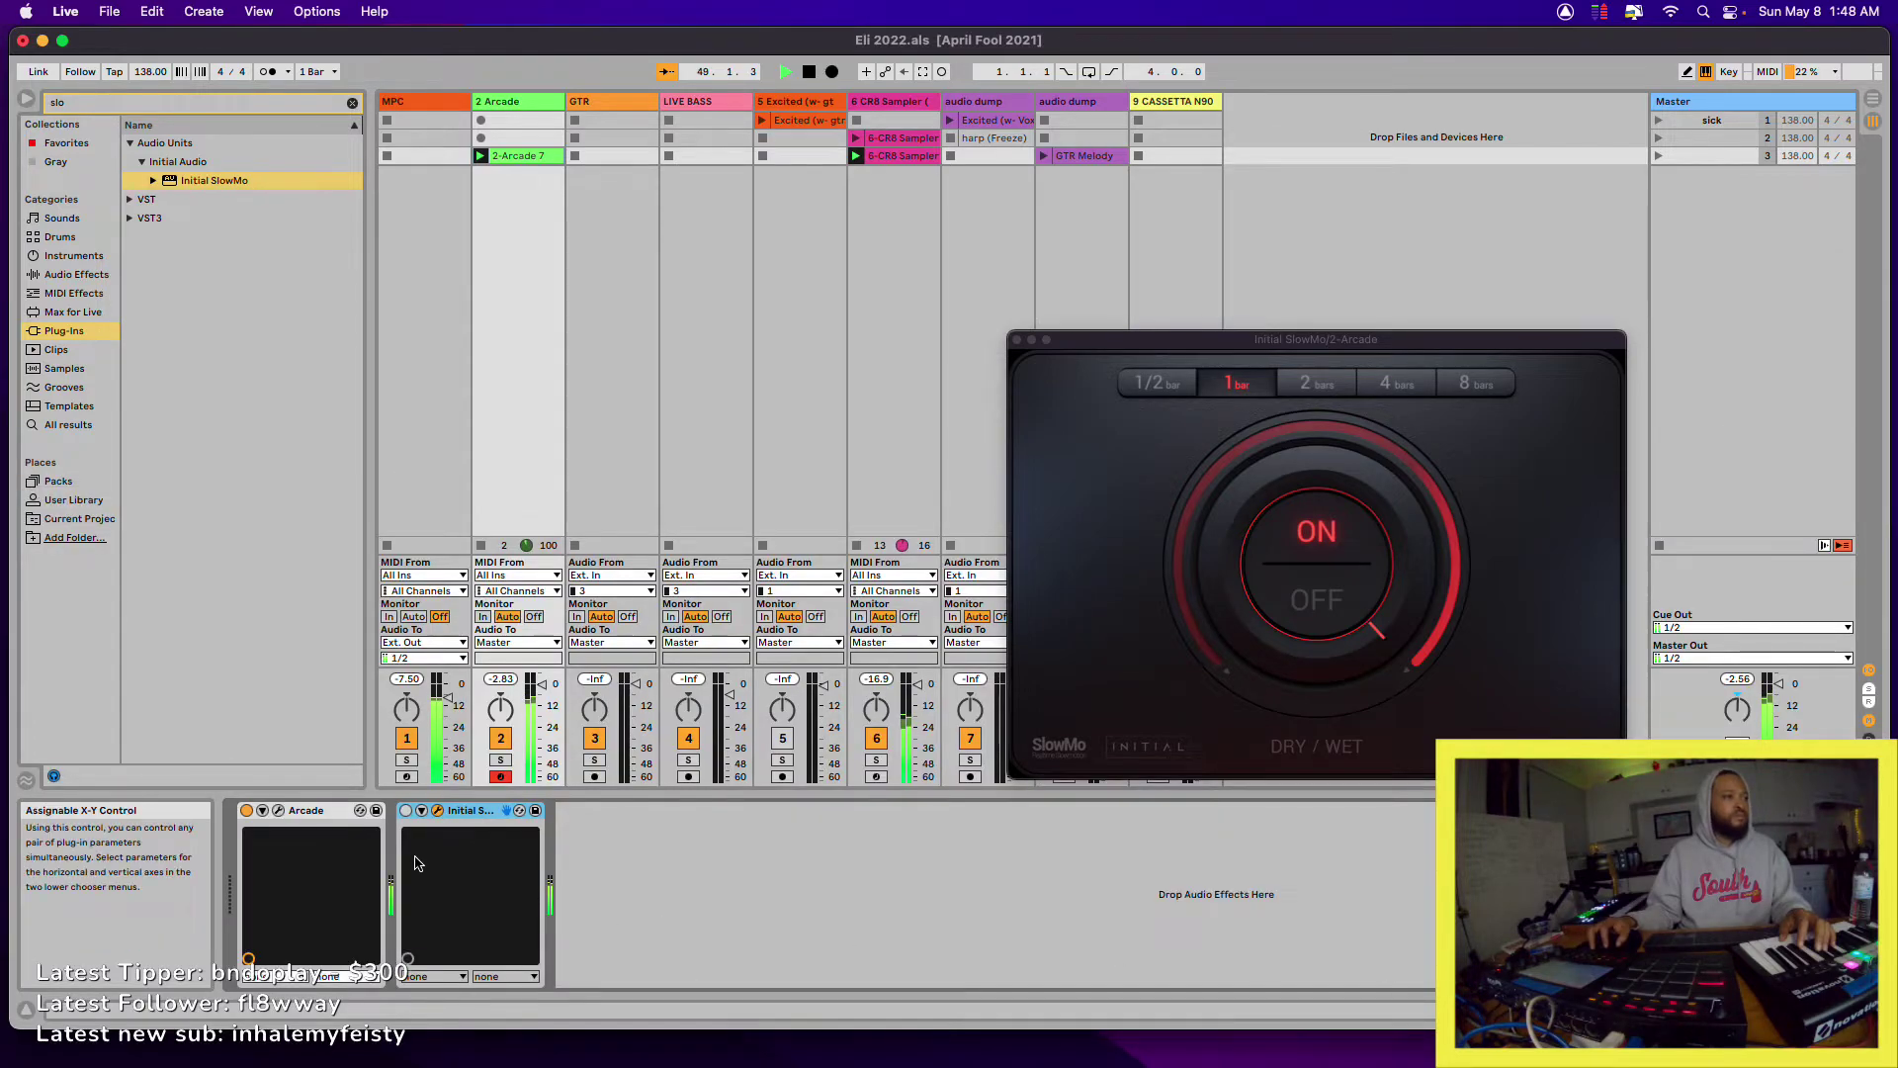
left_click(280, 813)
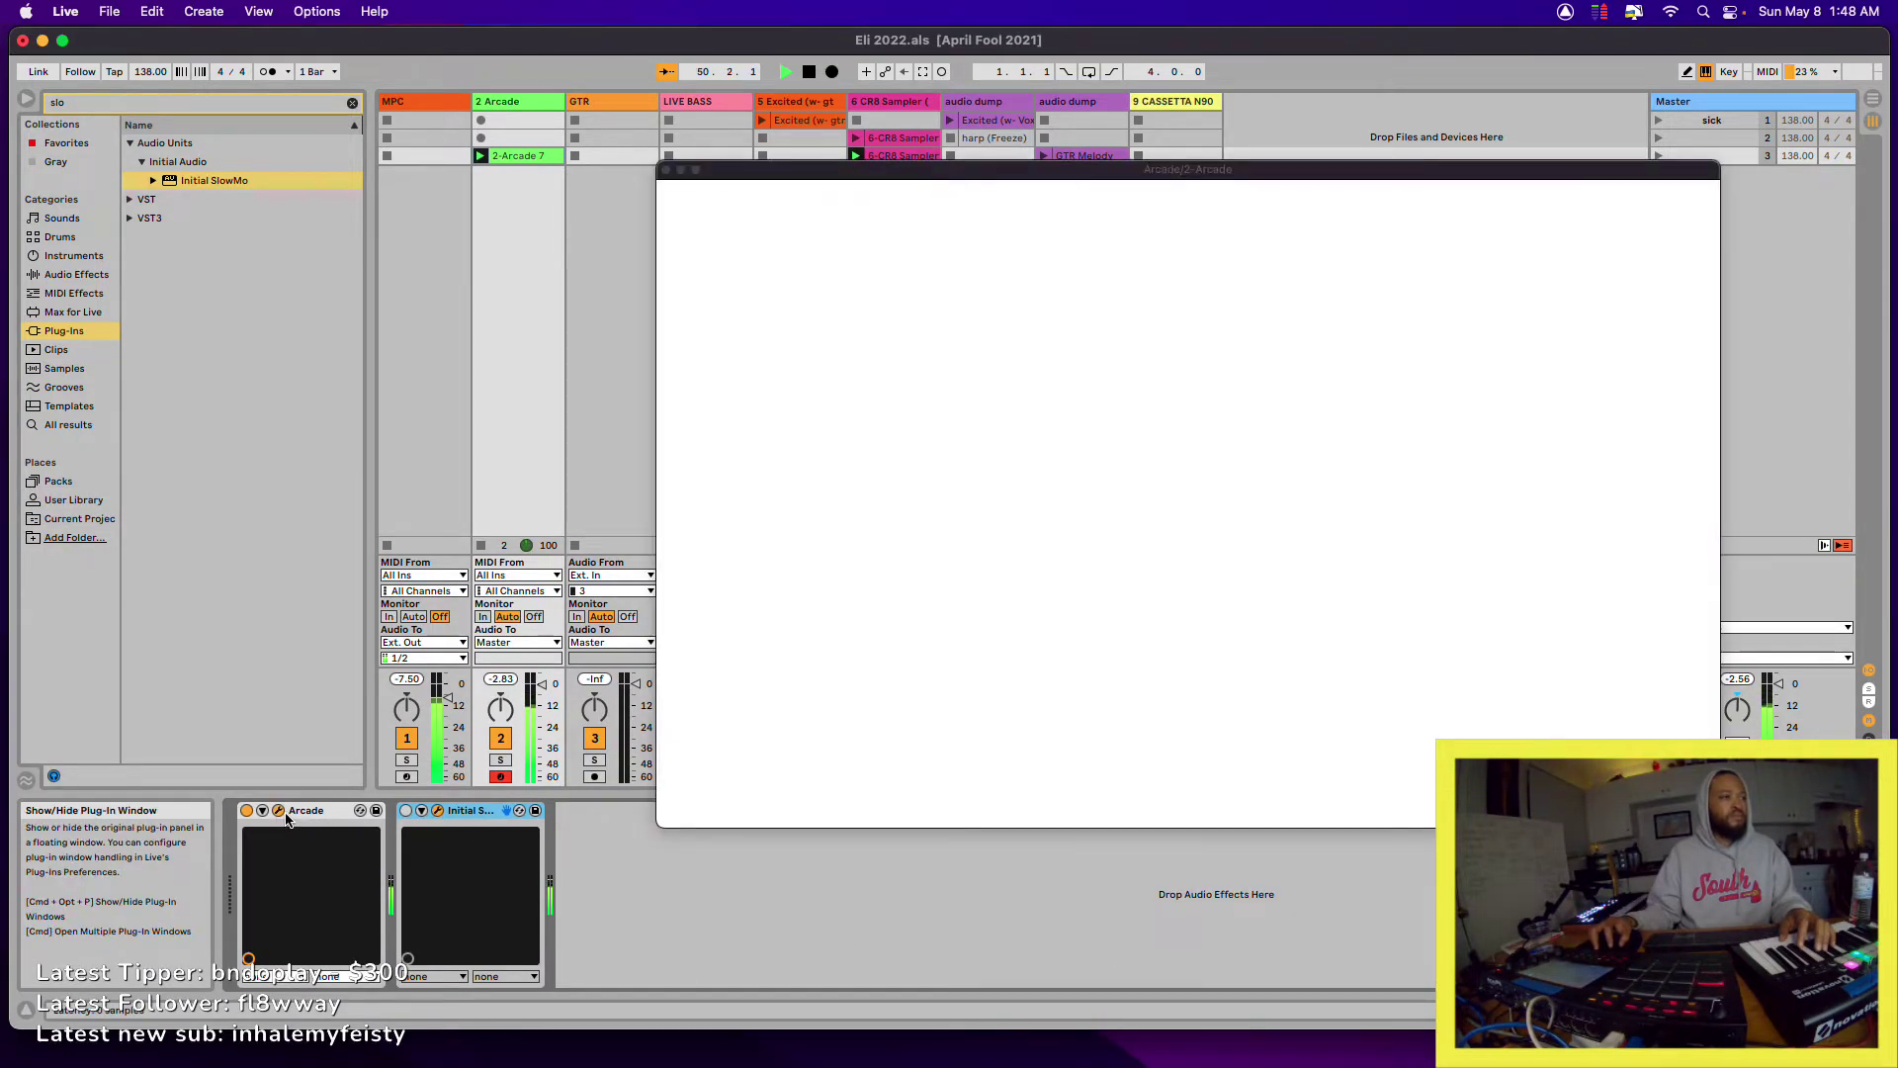
left_click_drag(883, 497, 944, 572)
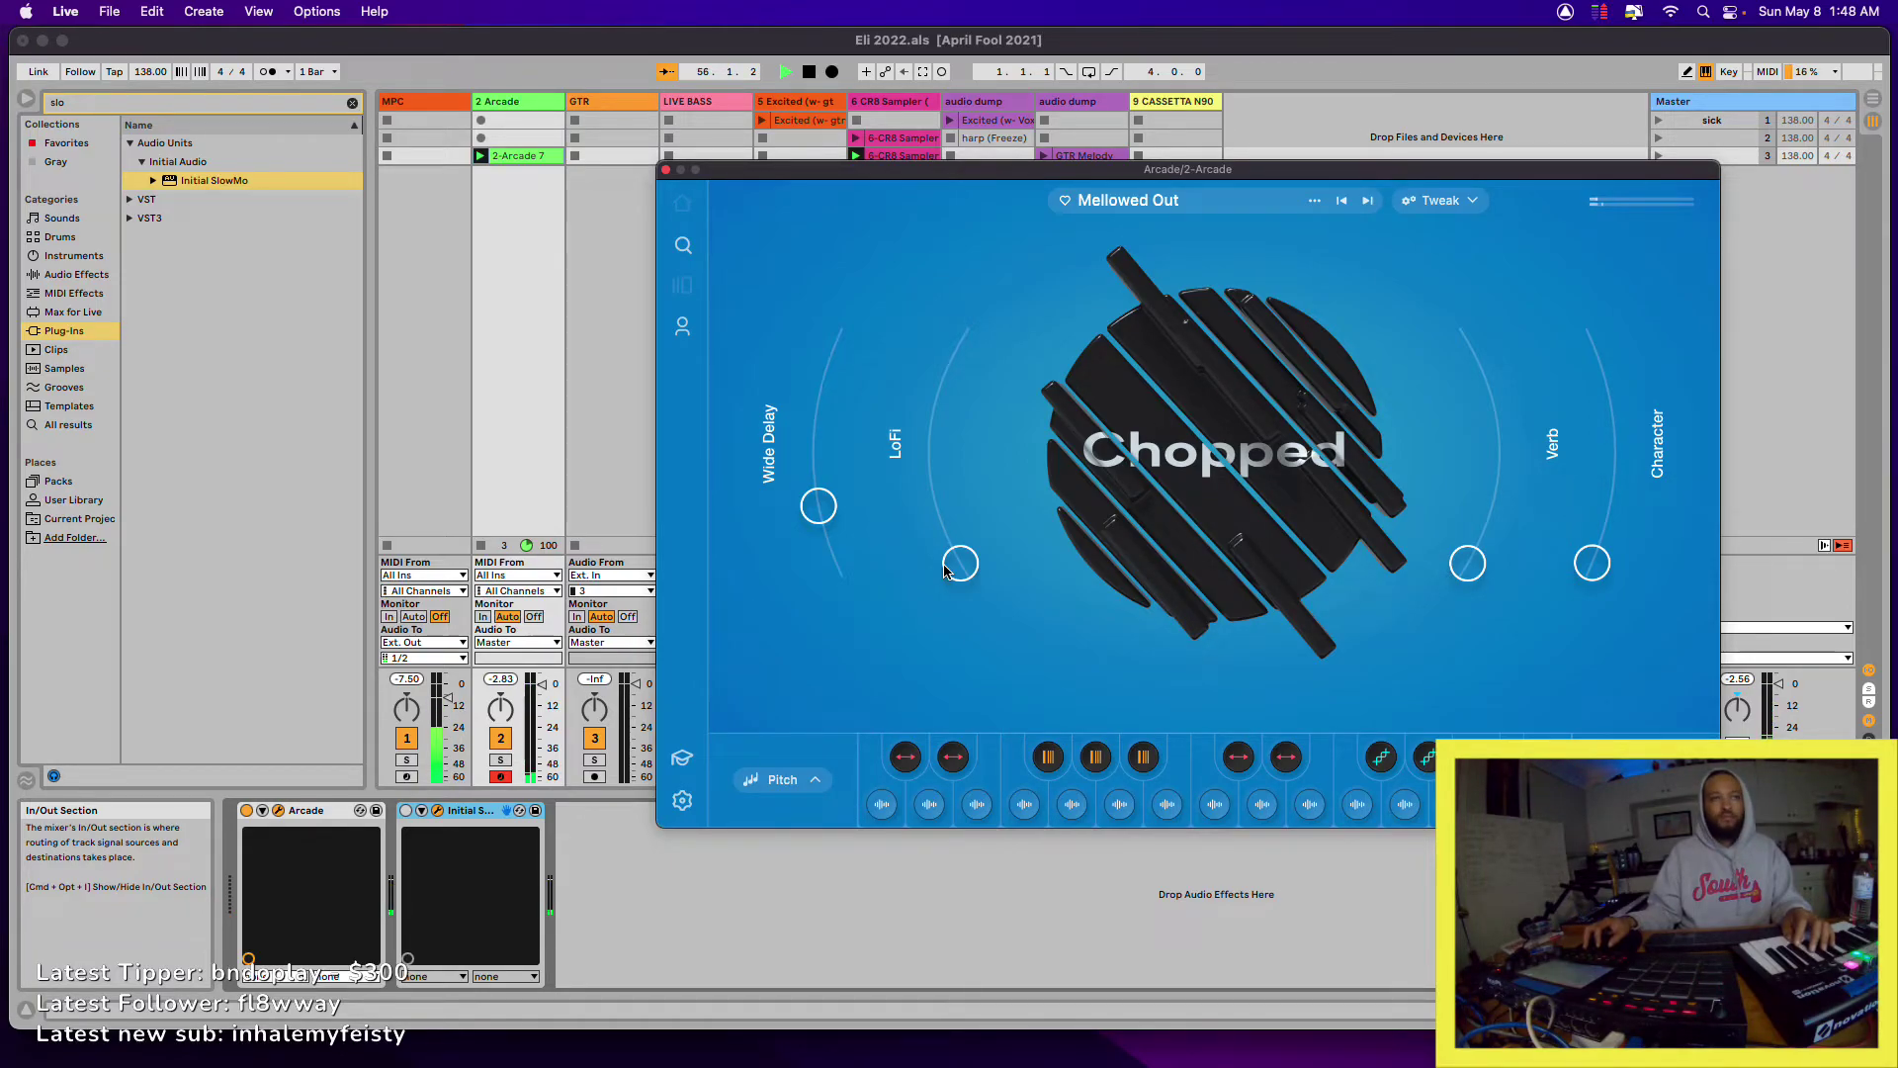
left_click(665, 172)
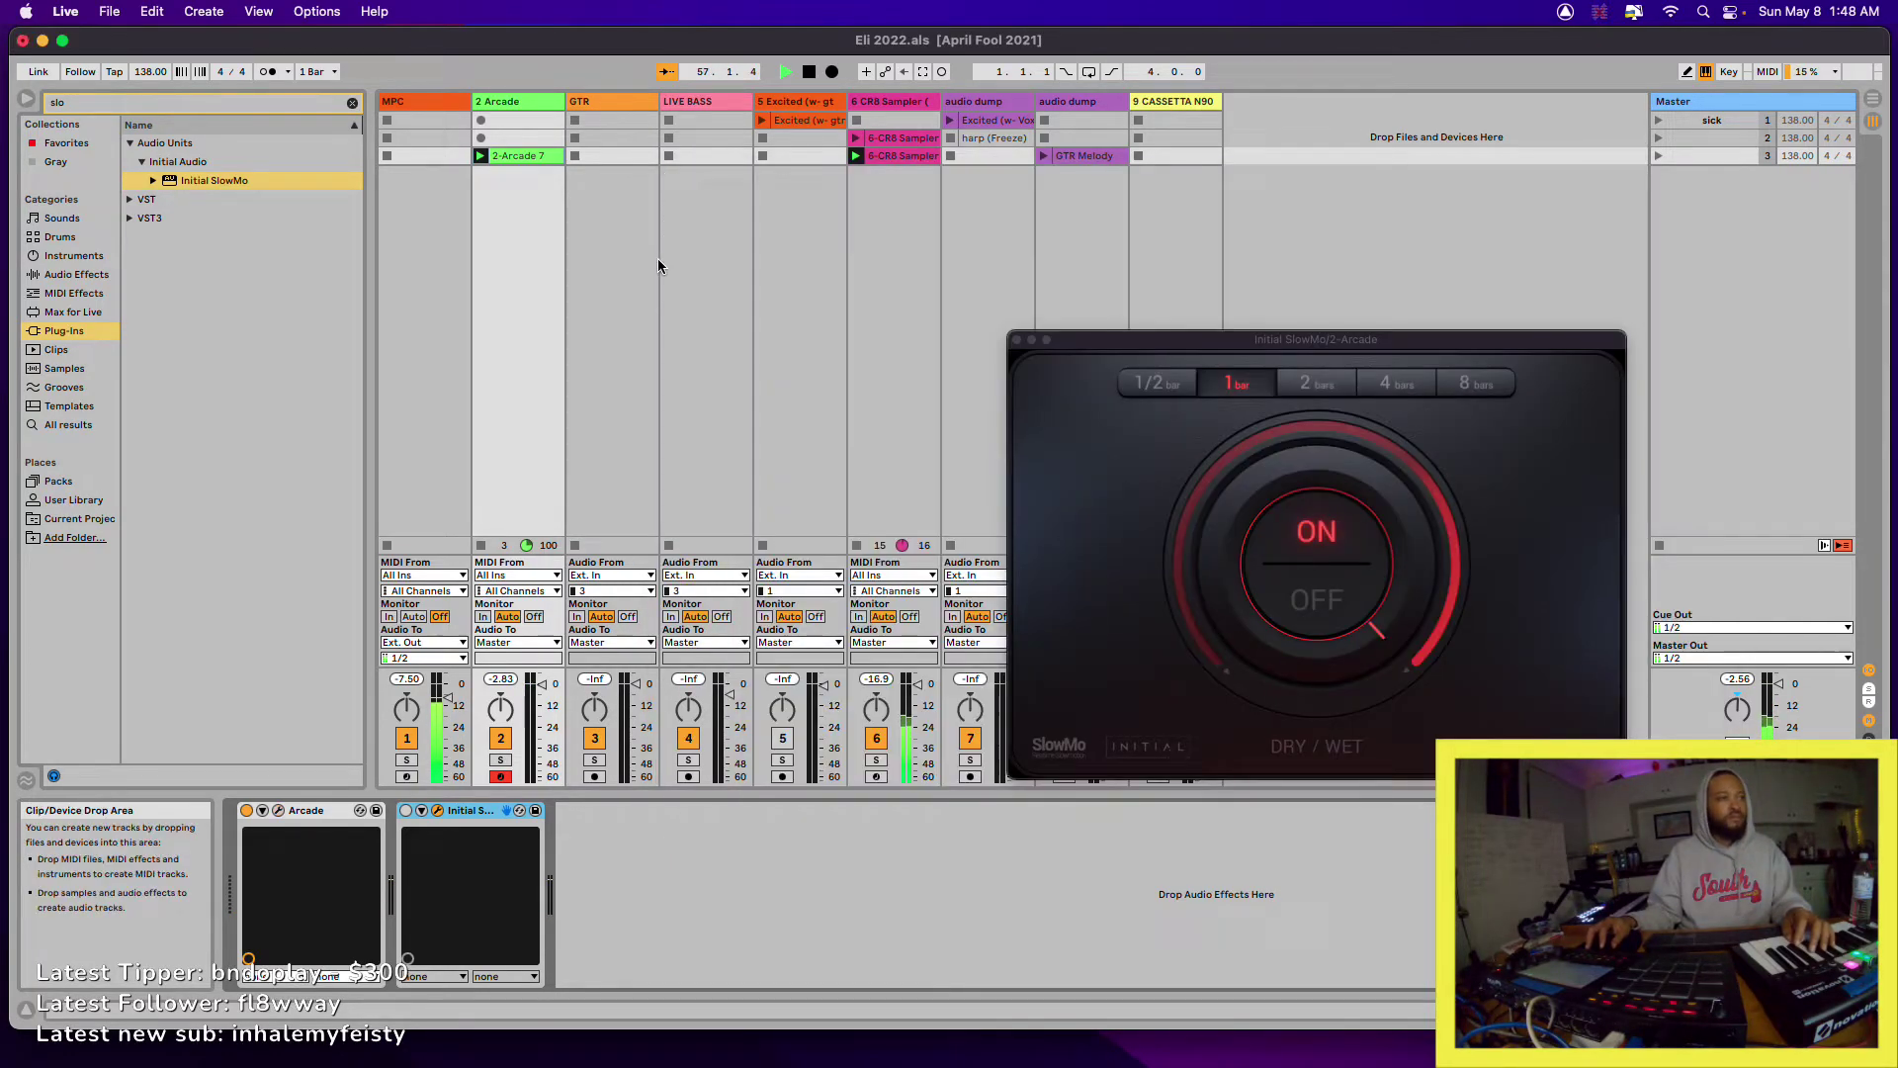
left_click(1017, 340)
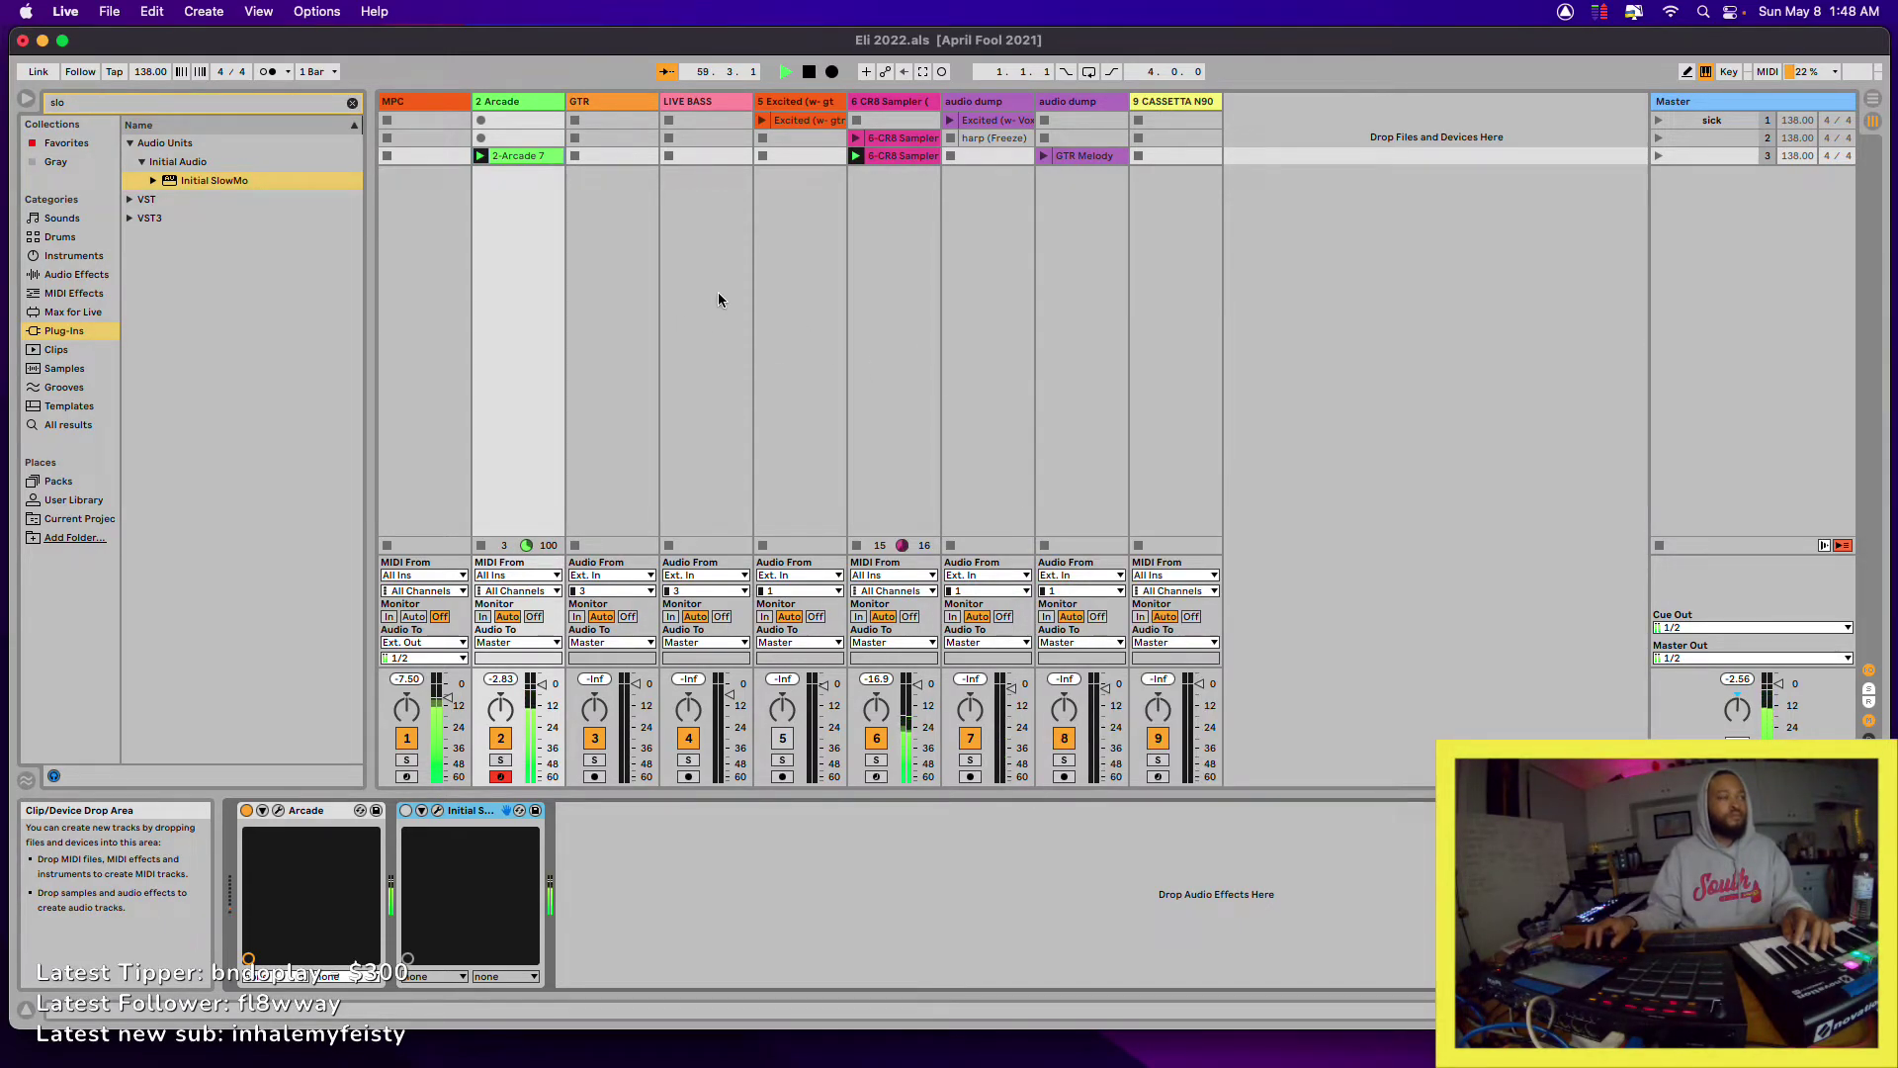
- Audition the playing Arcade clip with Initial SlowMo switched on and bypass the effect again
left_click(404, 811)
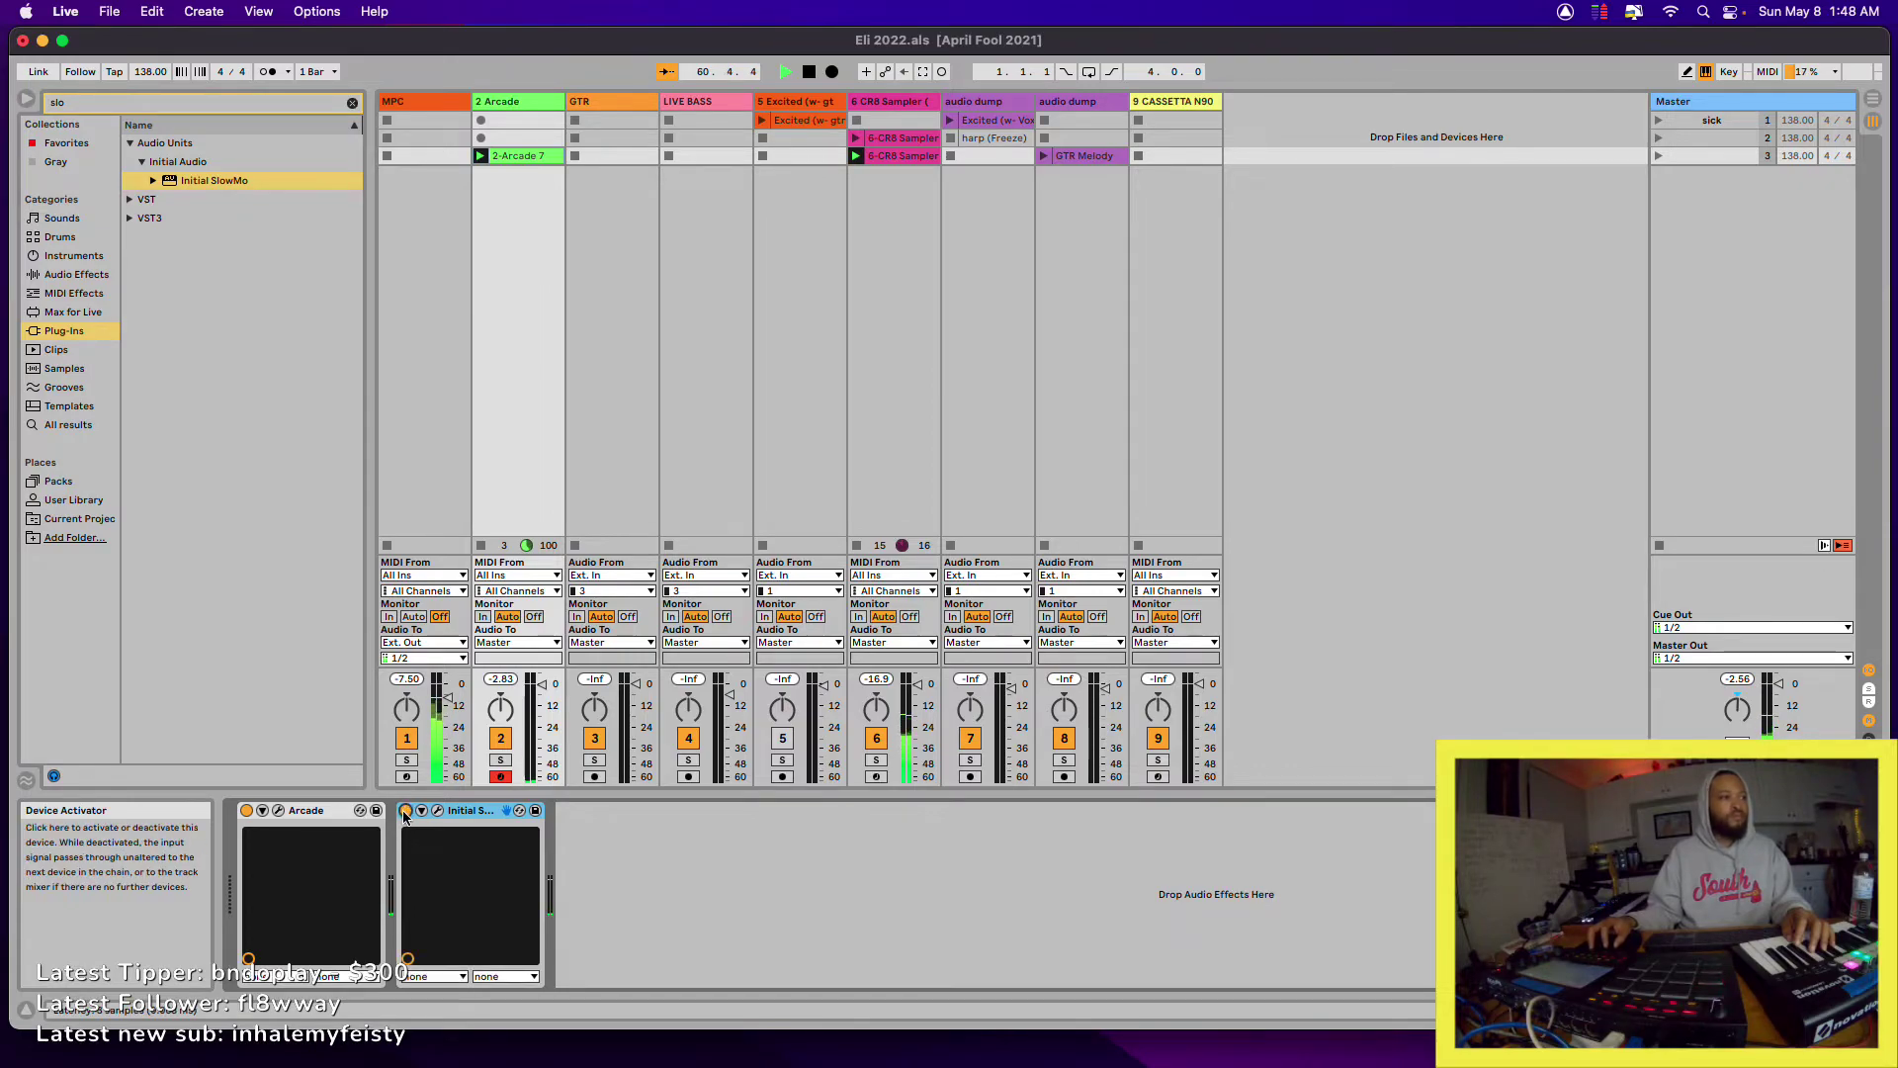
double_click(514, 154)
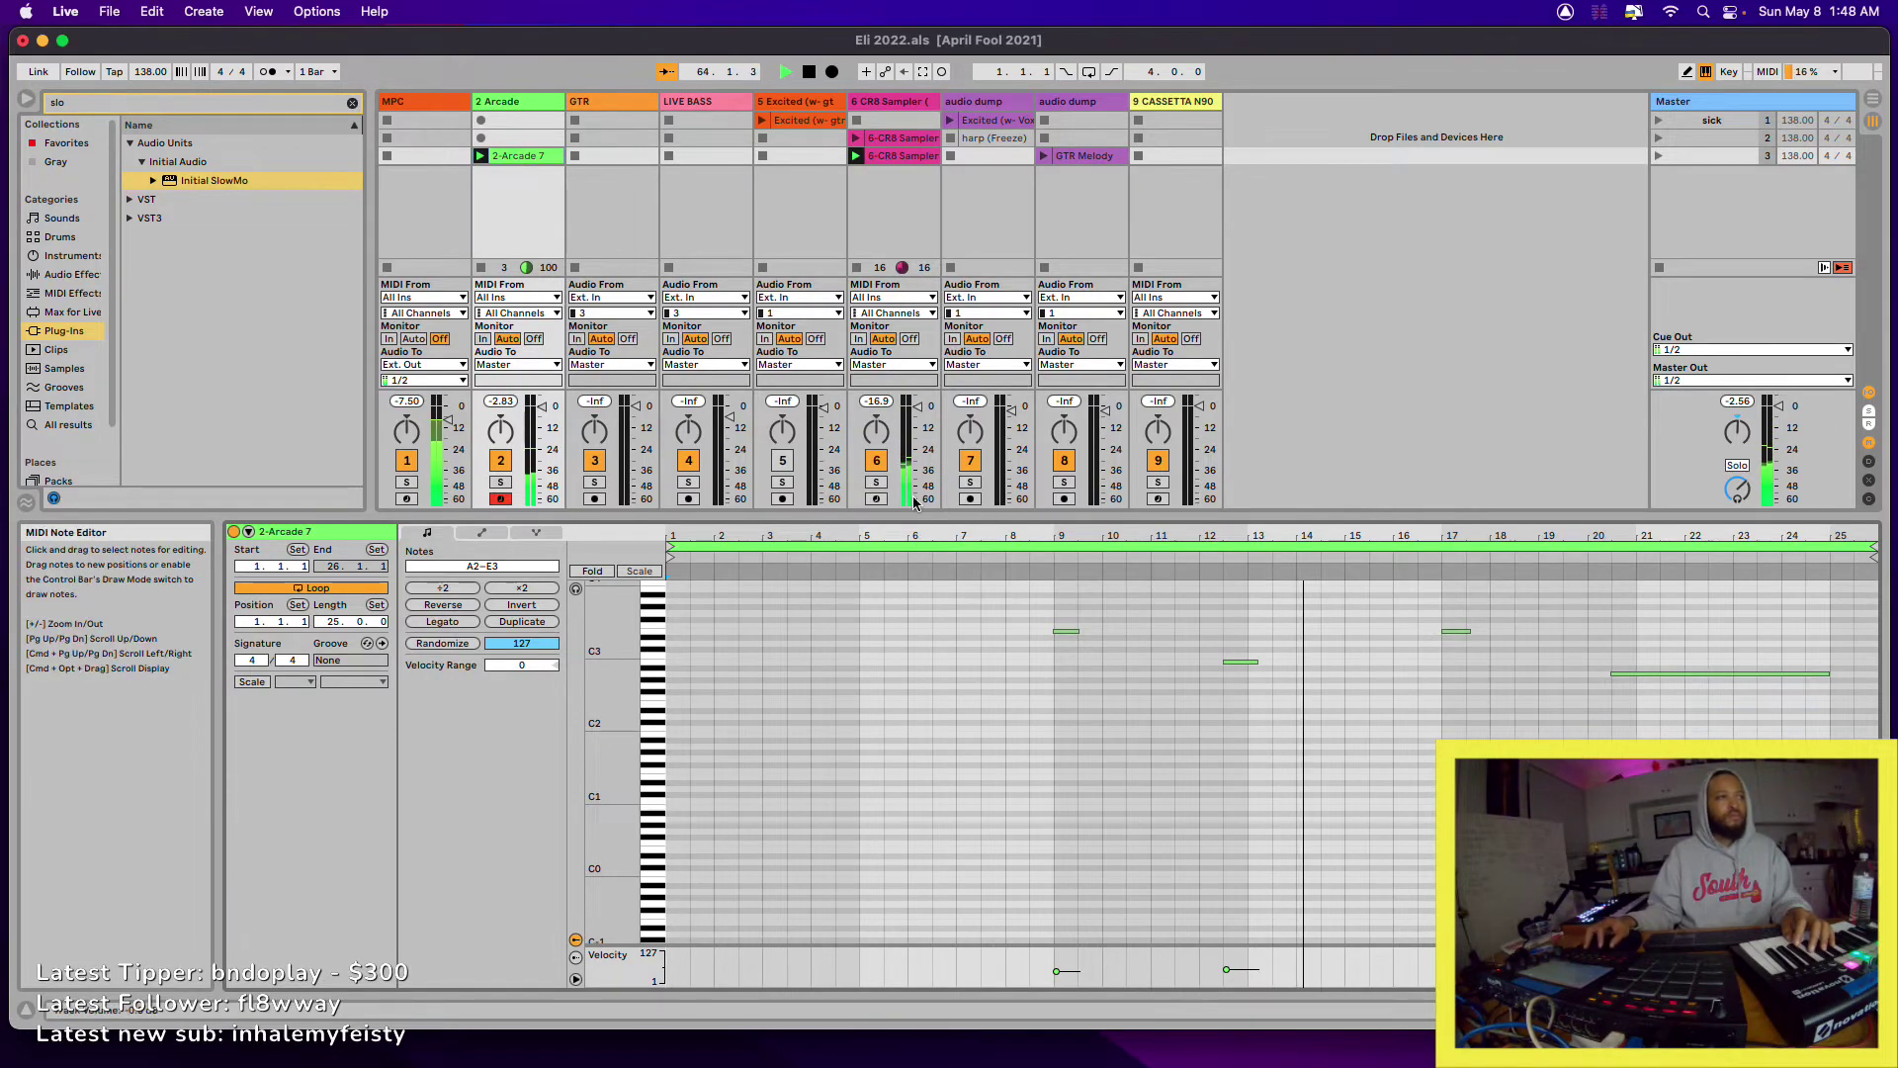
left_click(1871, 1009)
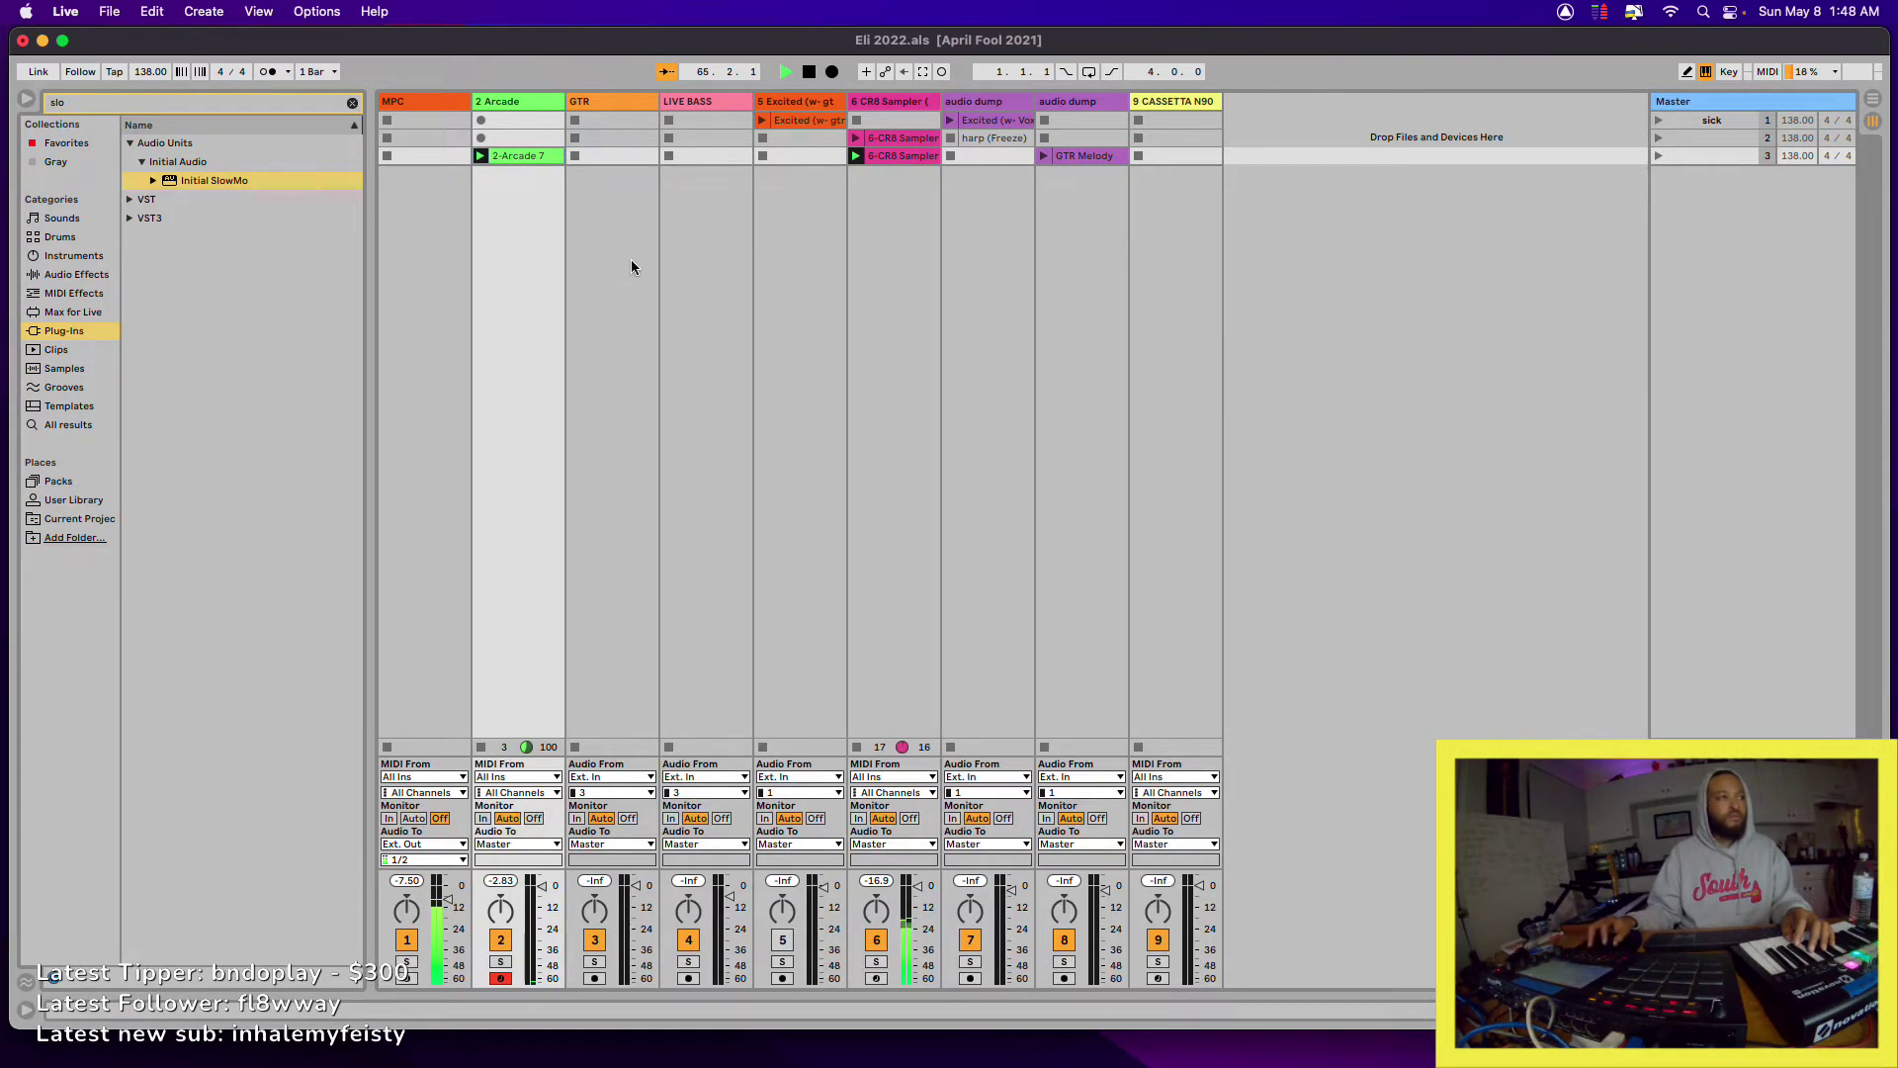
left_click(516, 119)
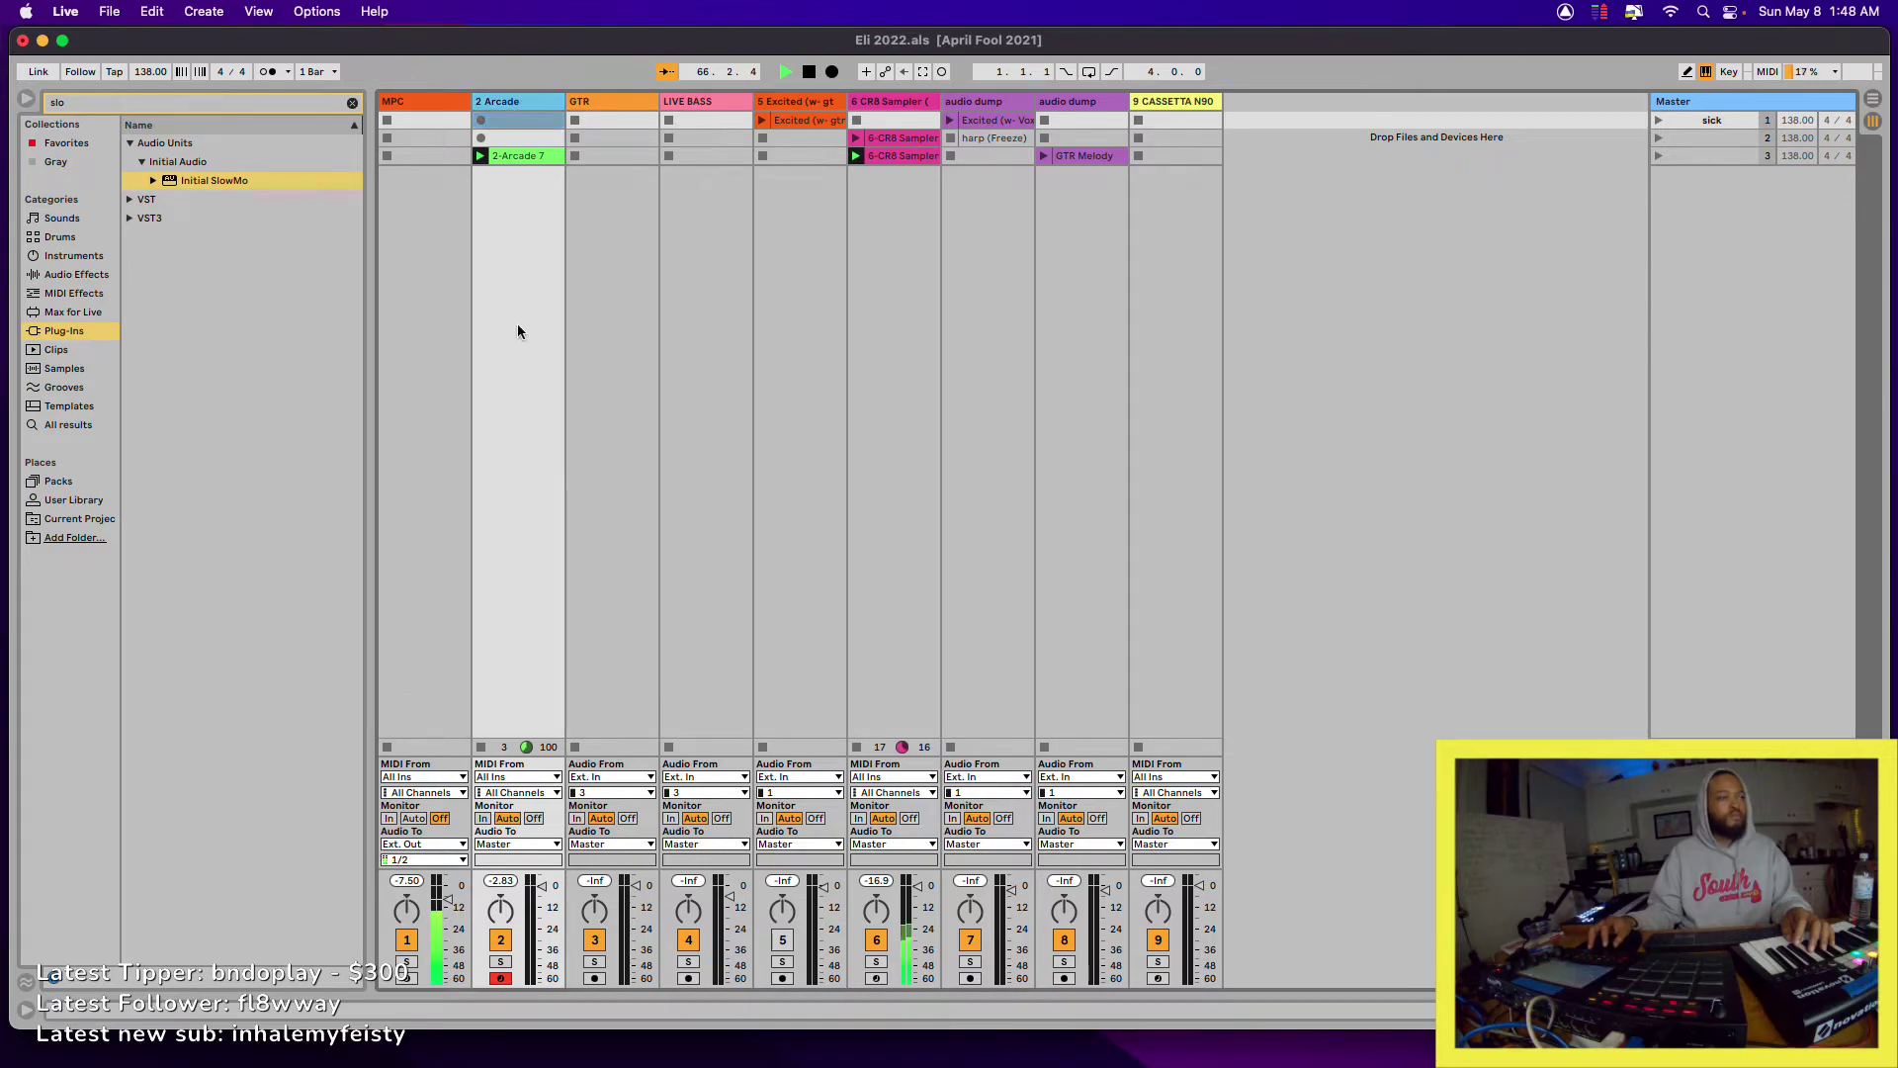
left_click(514, 160)
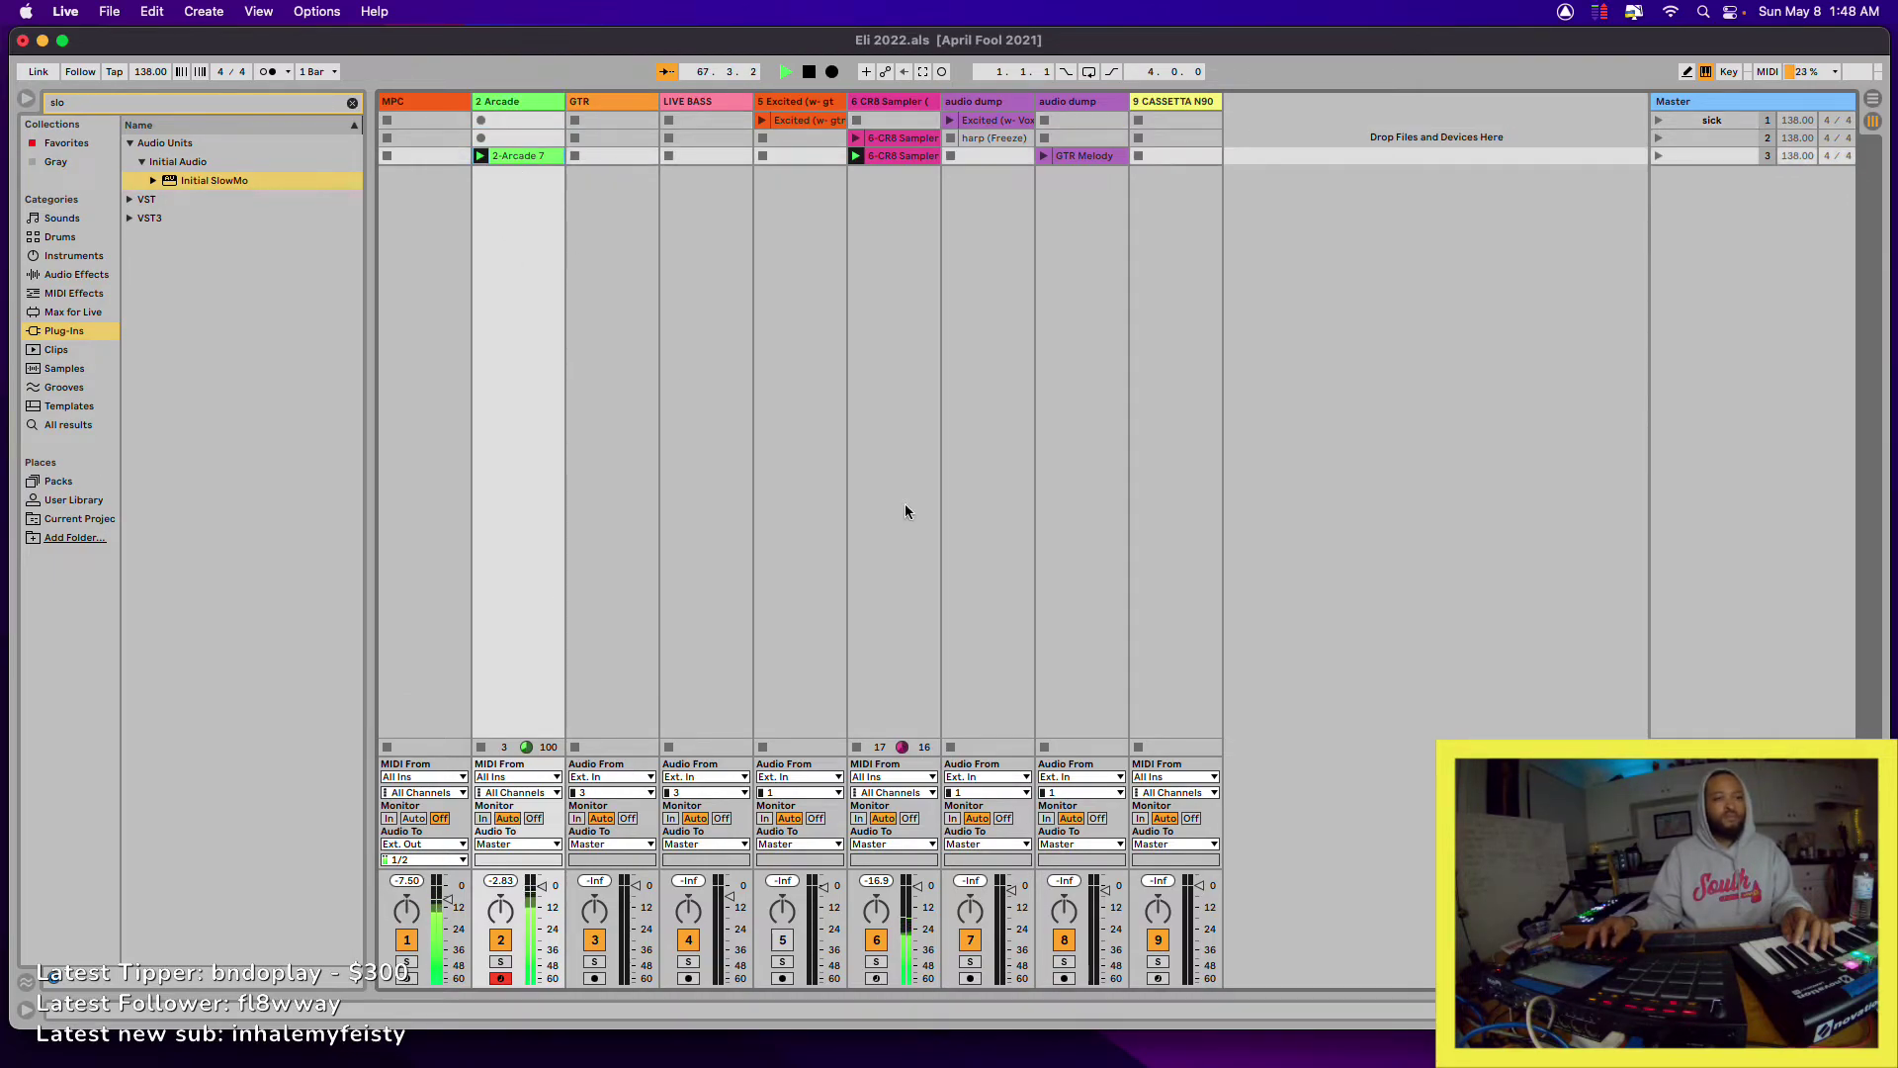
left_click(1799, 1010)
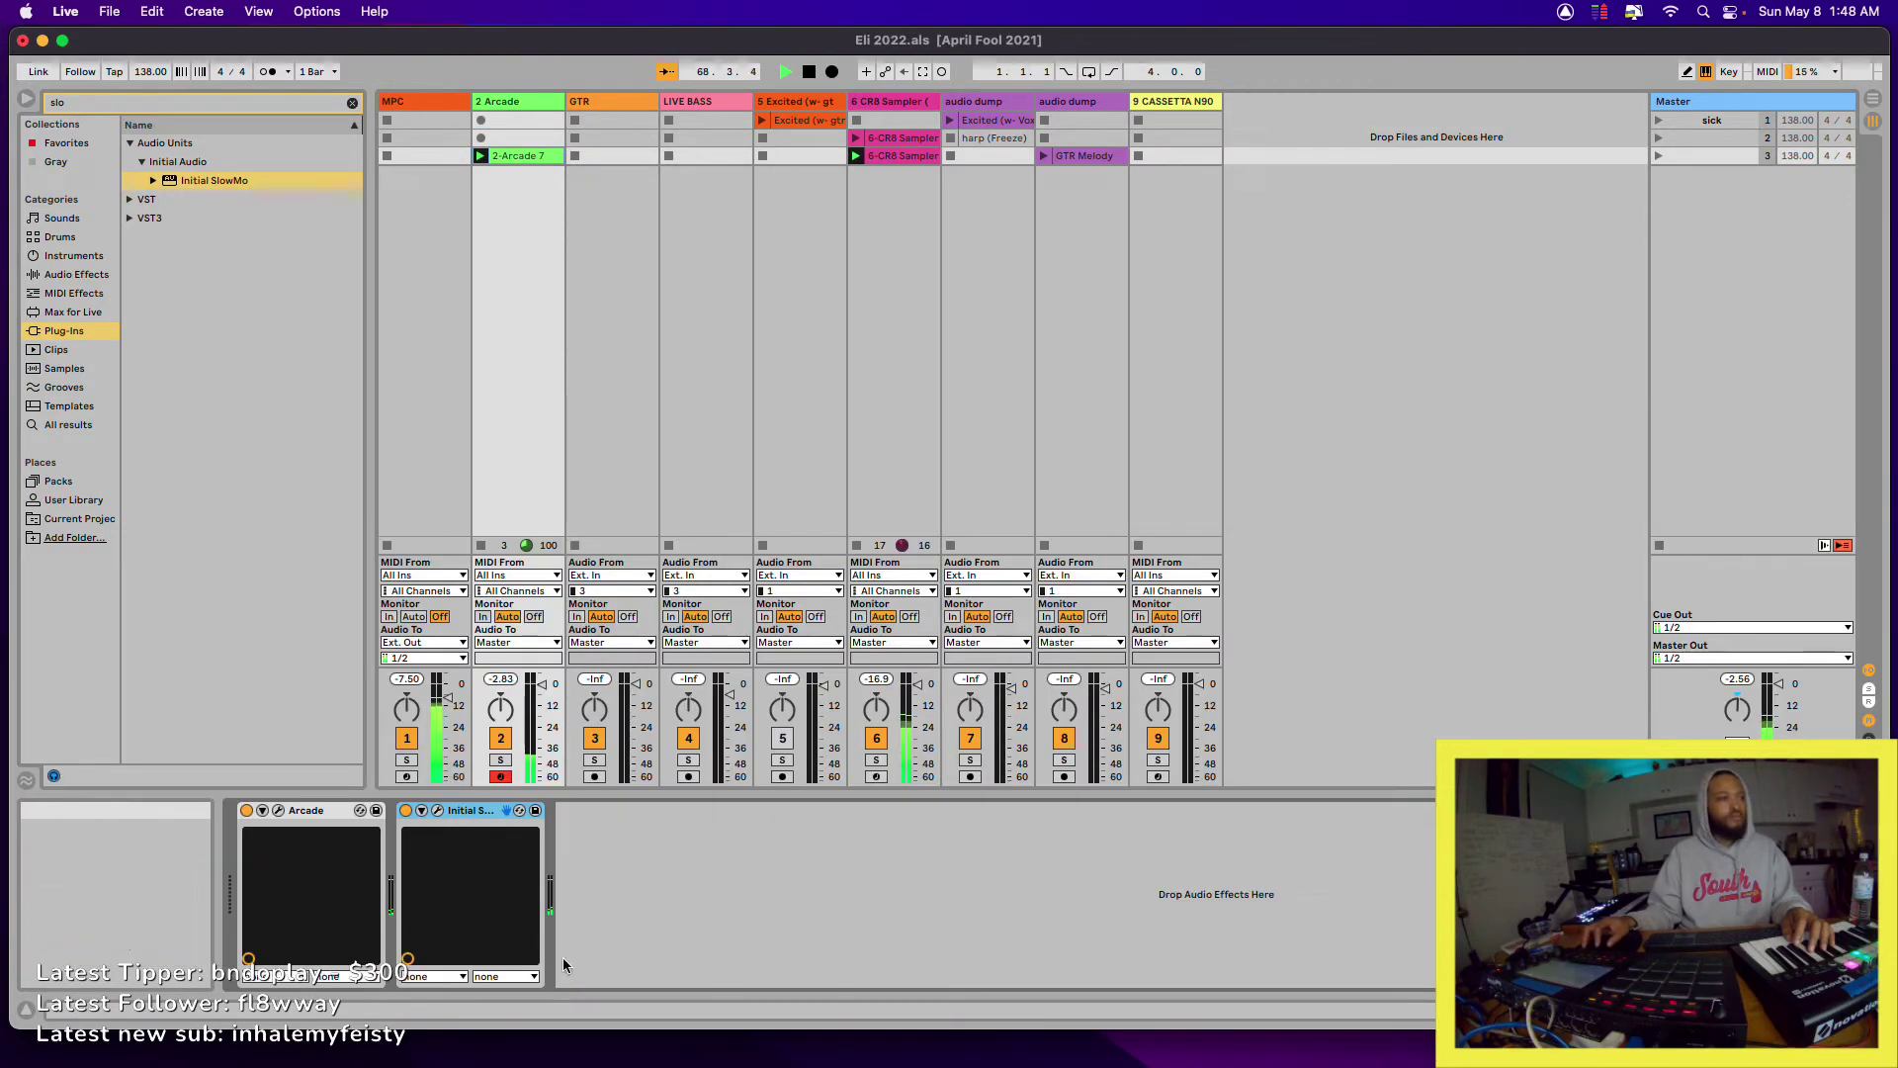
left_click(406, 810)
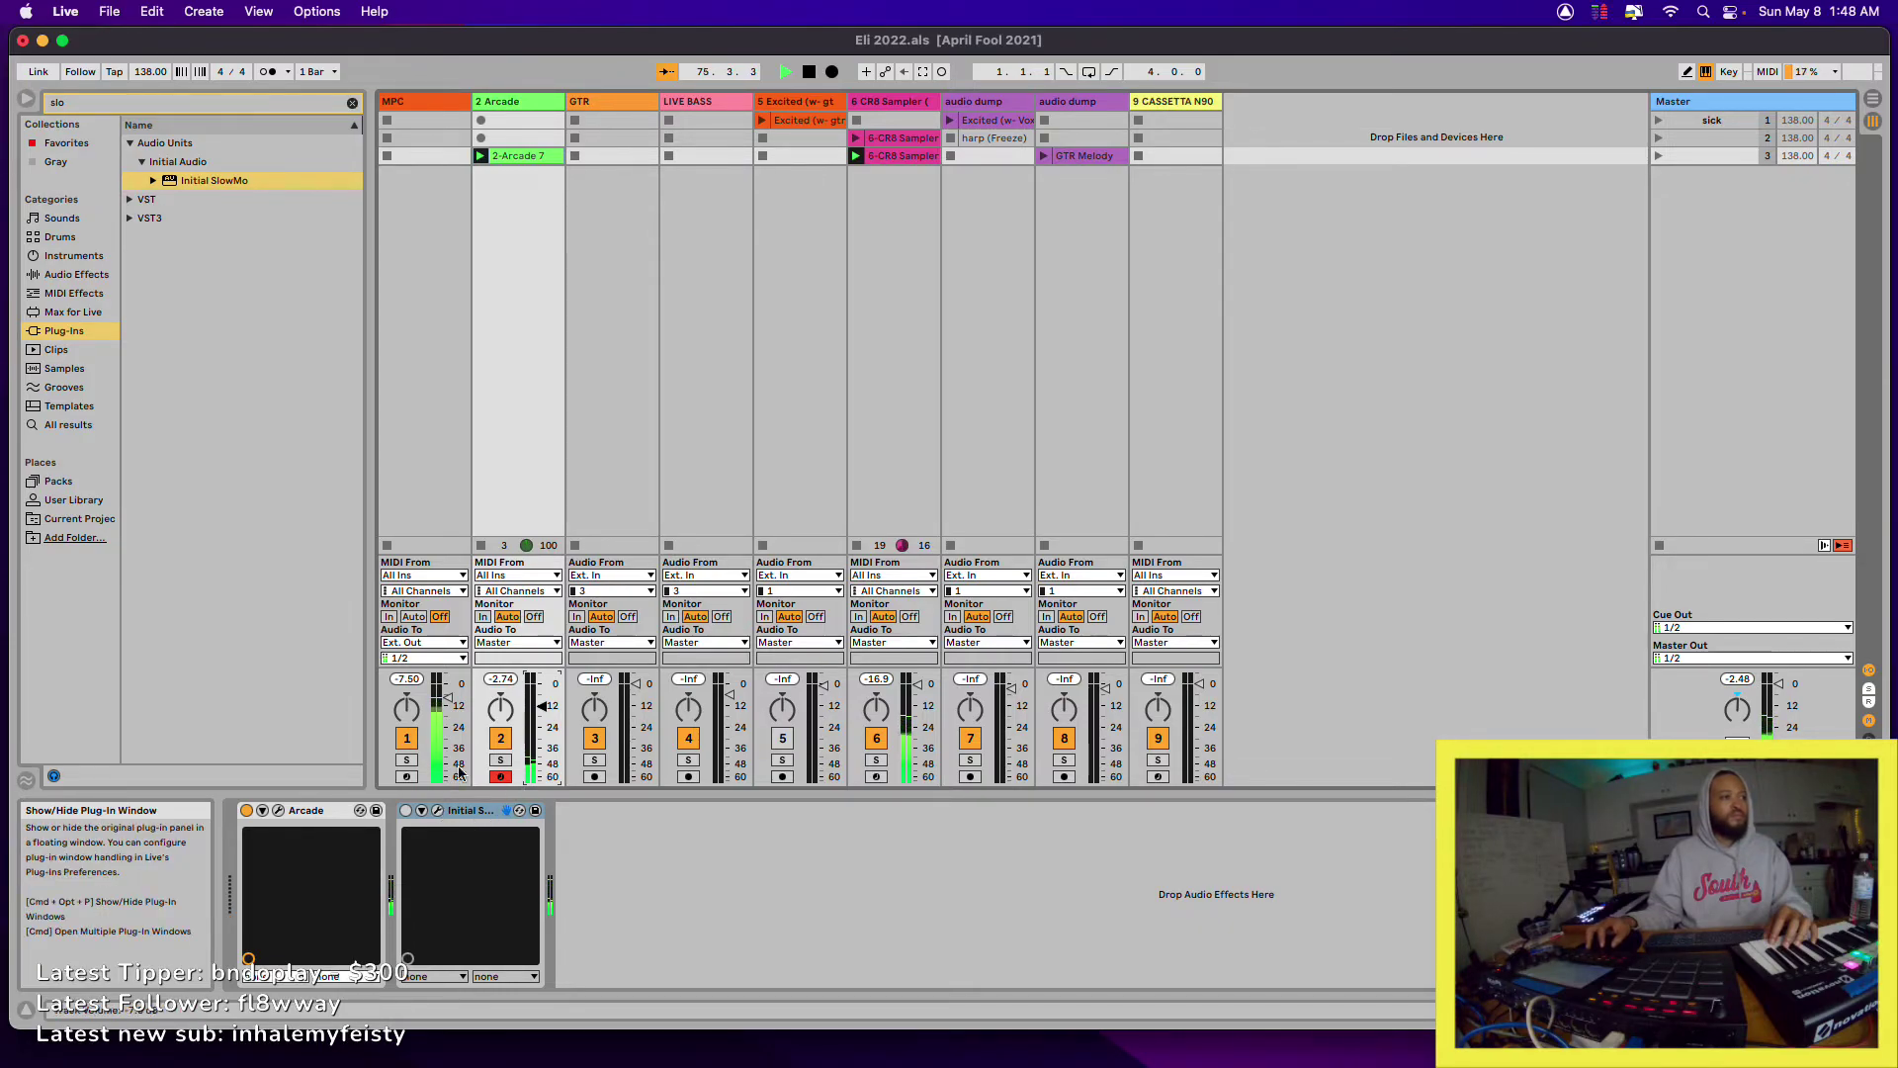
- Open the Arcade clip in a shorter clip view and delete the harp (Freeze) clip from the first audio dump track
double_click(512, 155)
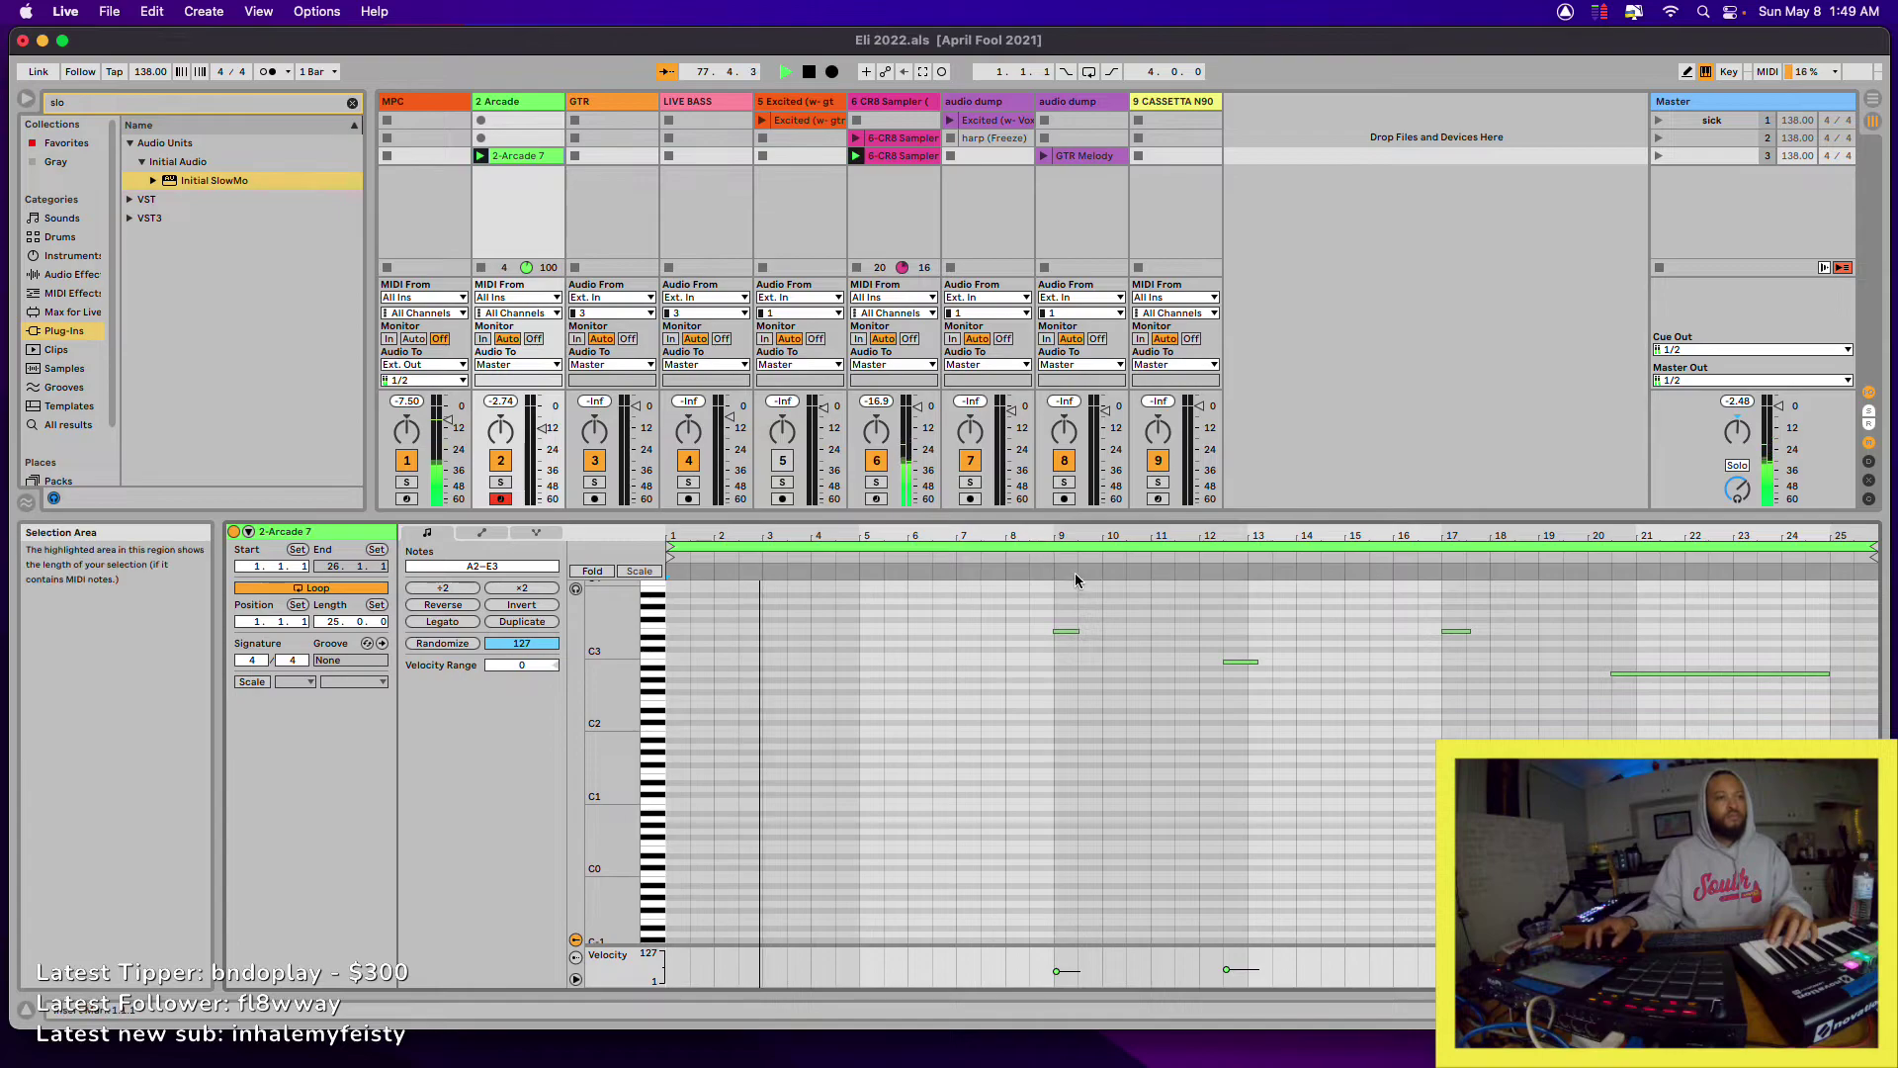
left_click_drag(1254, 526, 1275, 765)
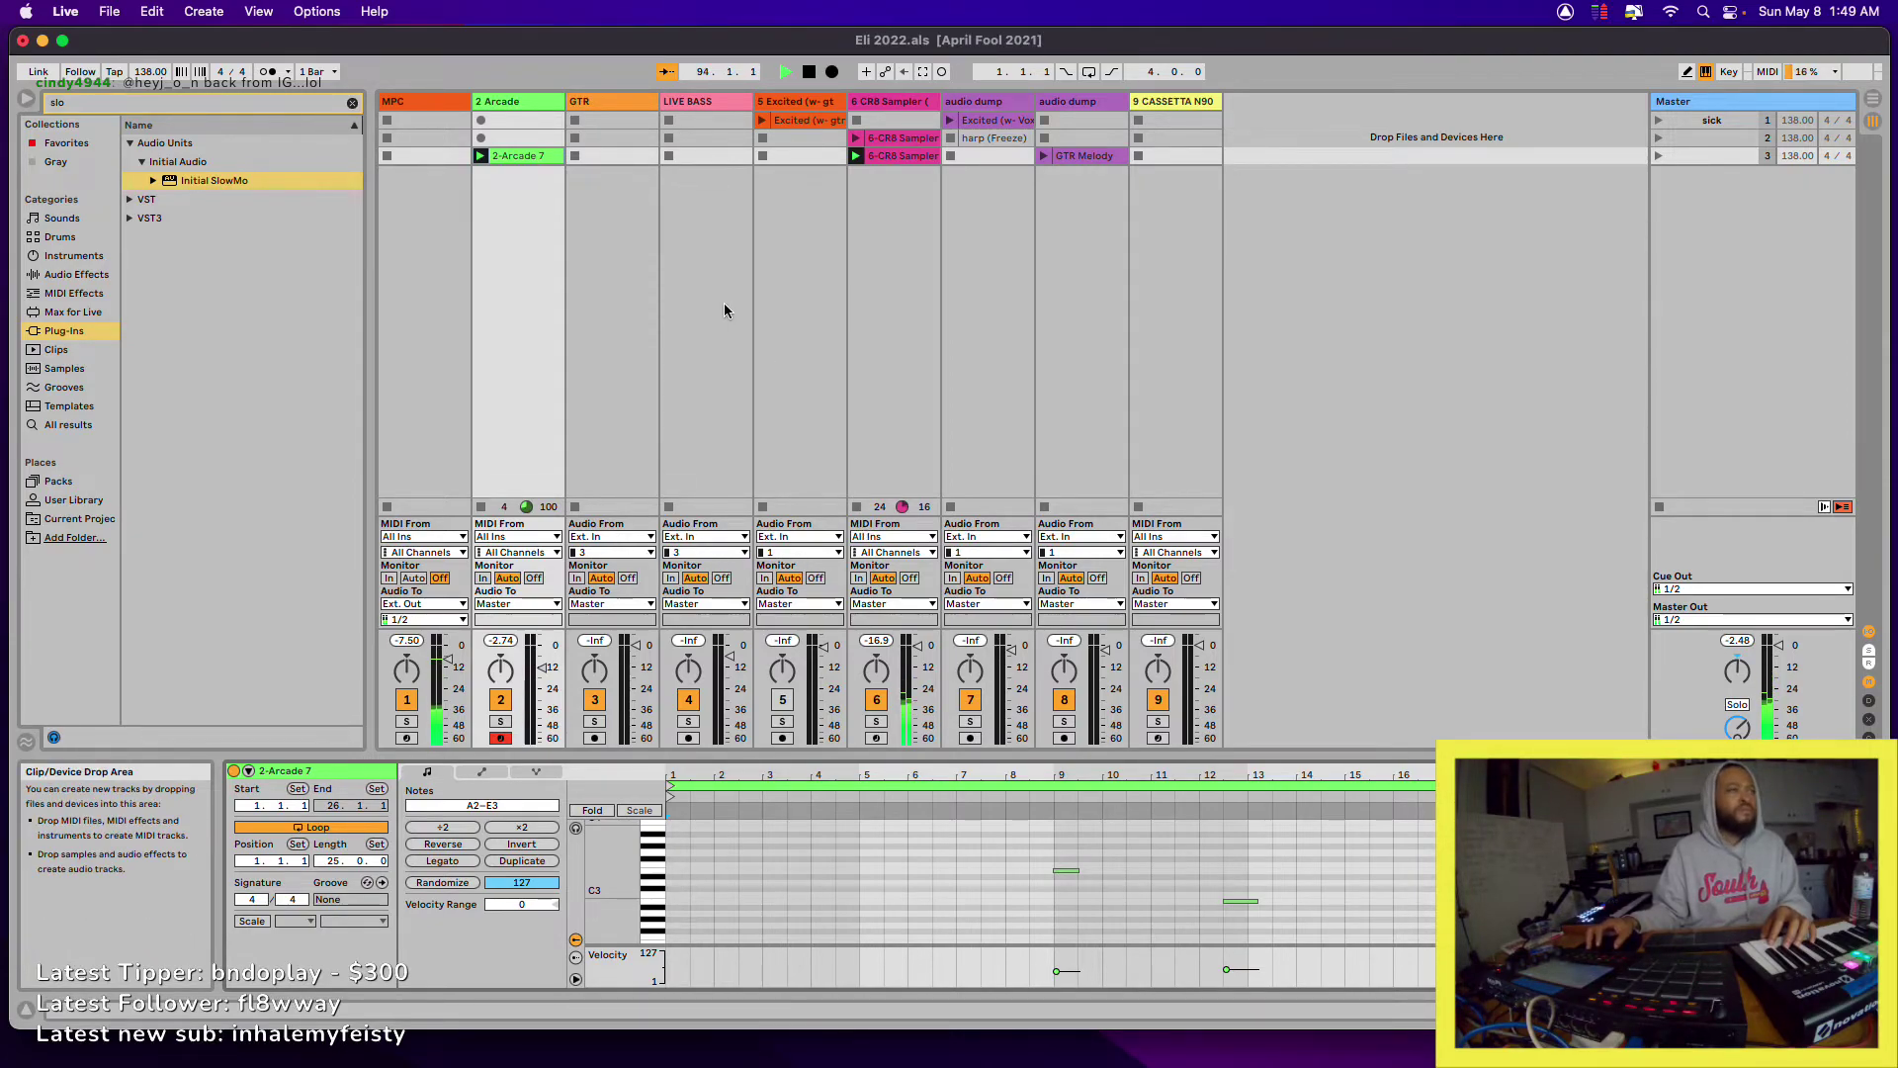
left_click(974, 140)
key("Delete")
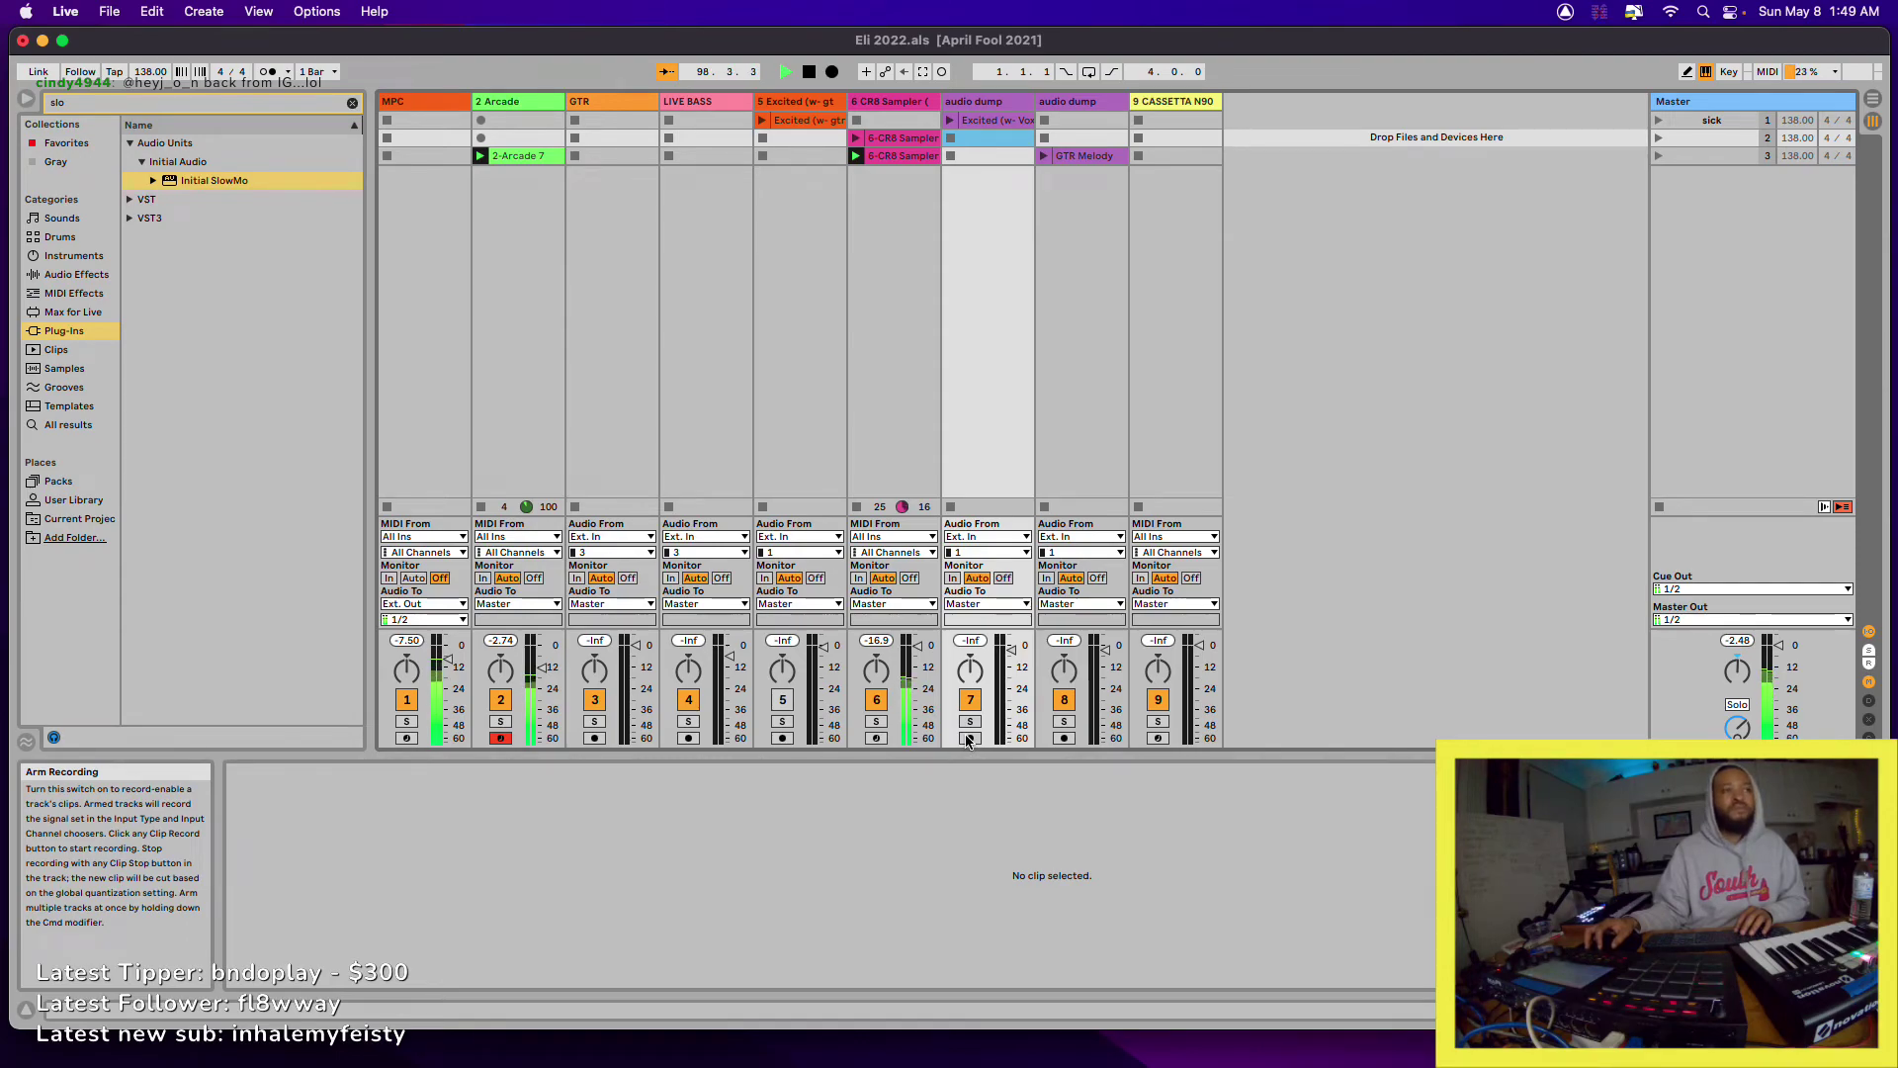
- Route the Arcade track's output to the first audio dump track and arm that track for recording
left_click(534, 604)
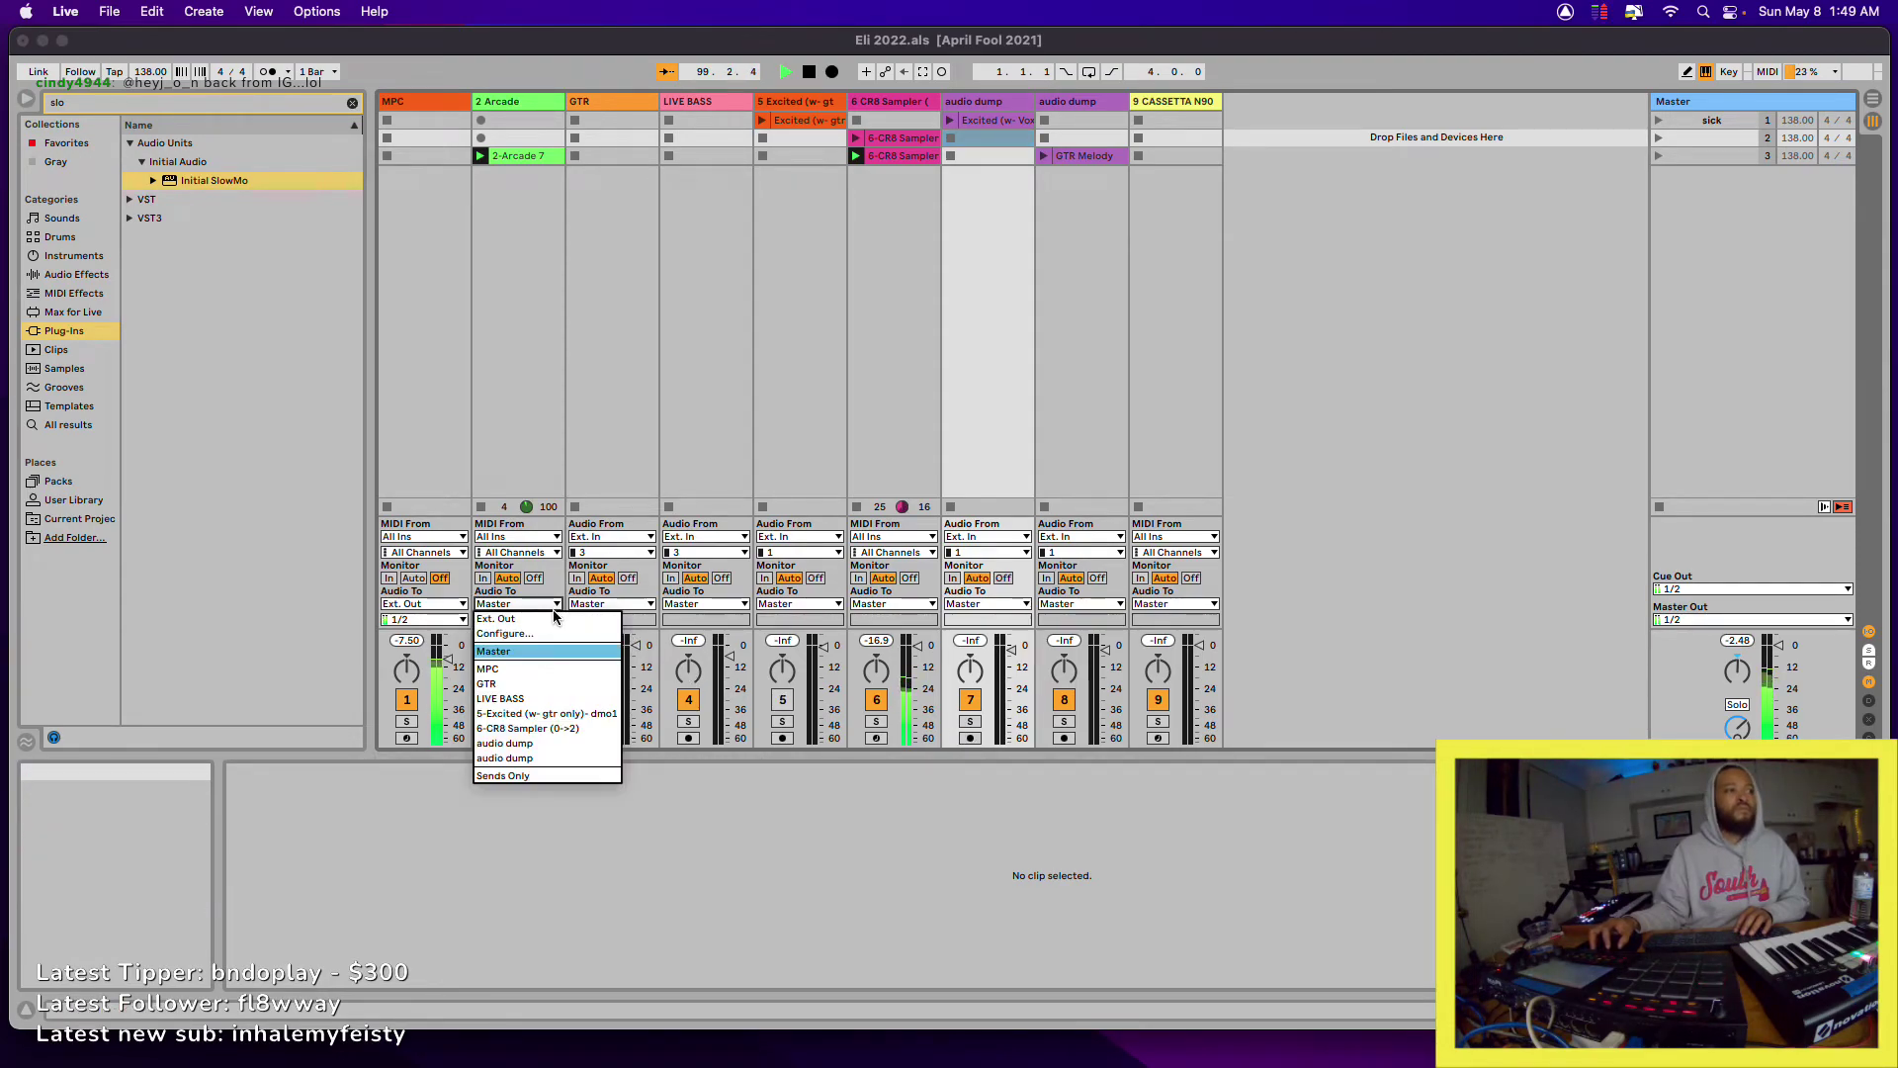
left_click(570, 754)
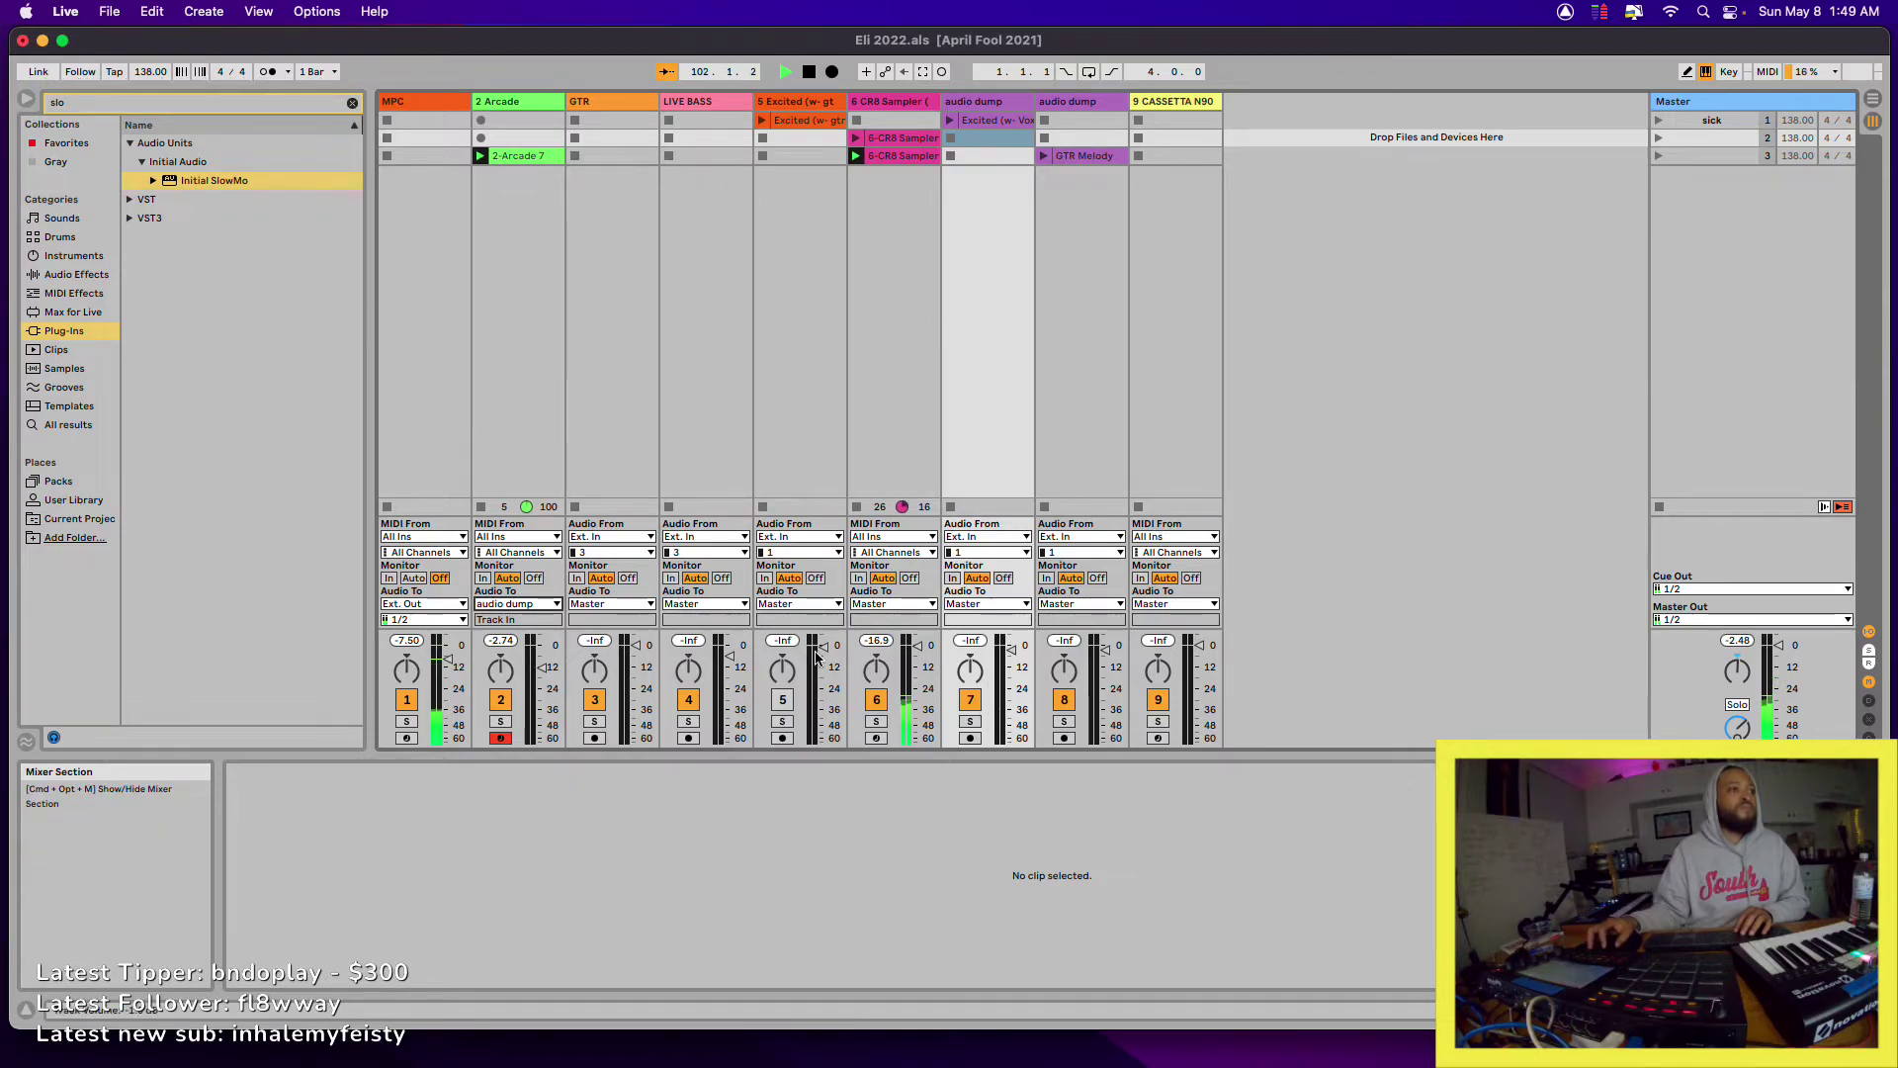
left_click(971, 737)
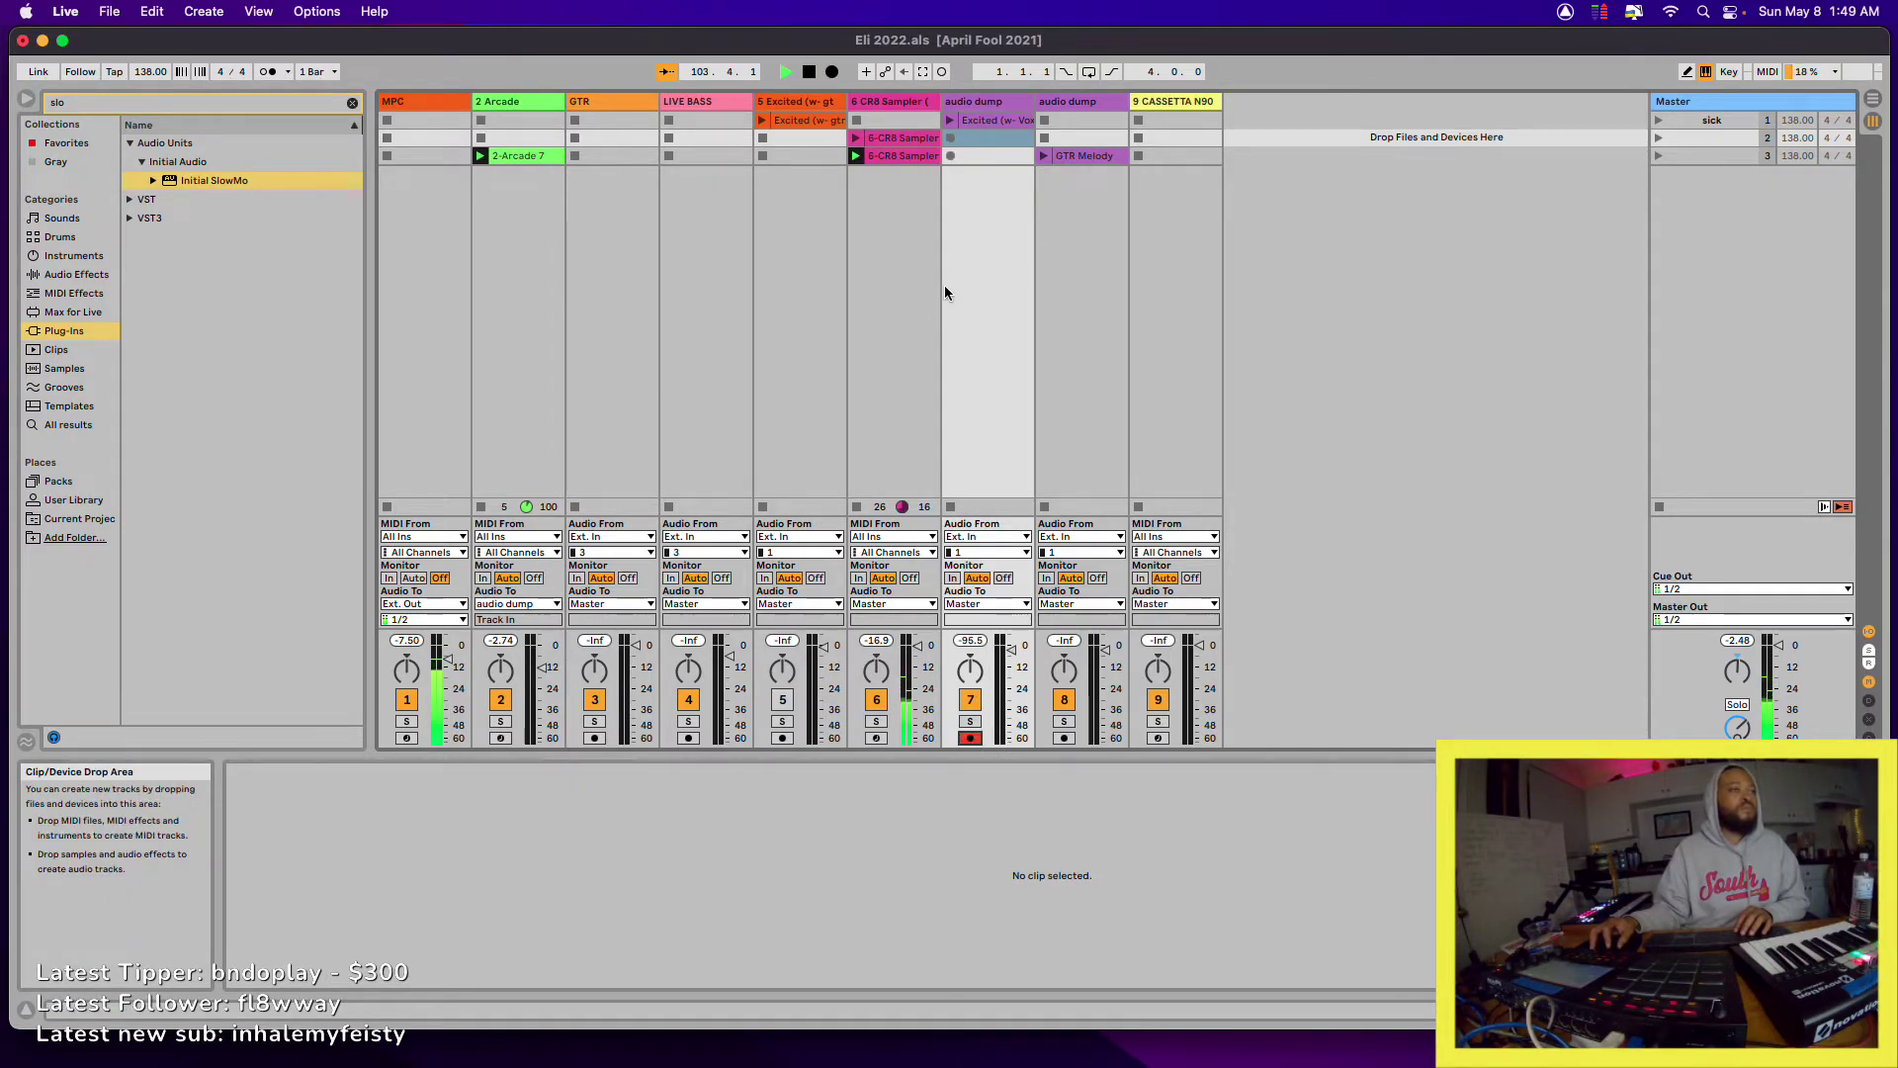
- Record 25 bars of Arcade into the first audio dump track's second slot, raising the Arcade volume to about 0 dB
left_click(945, 135)
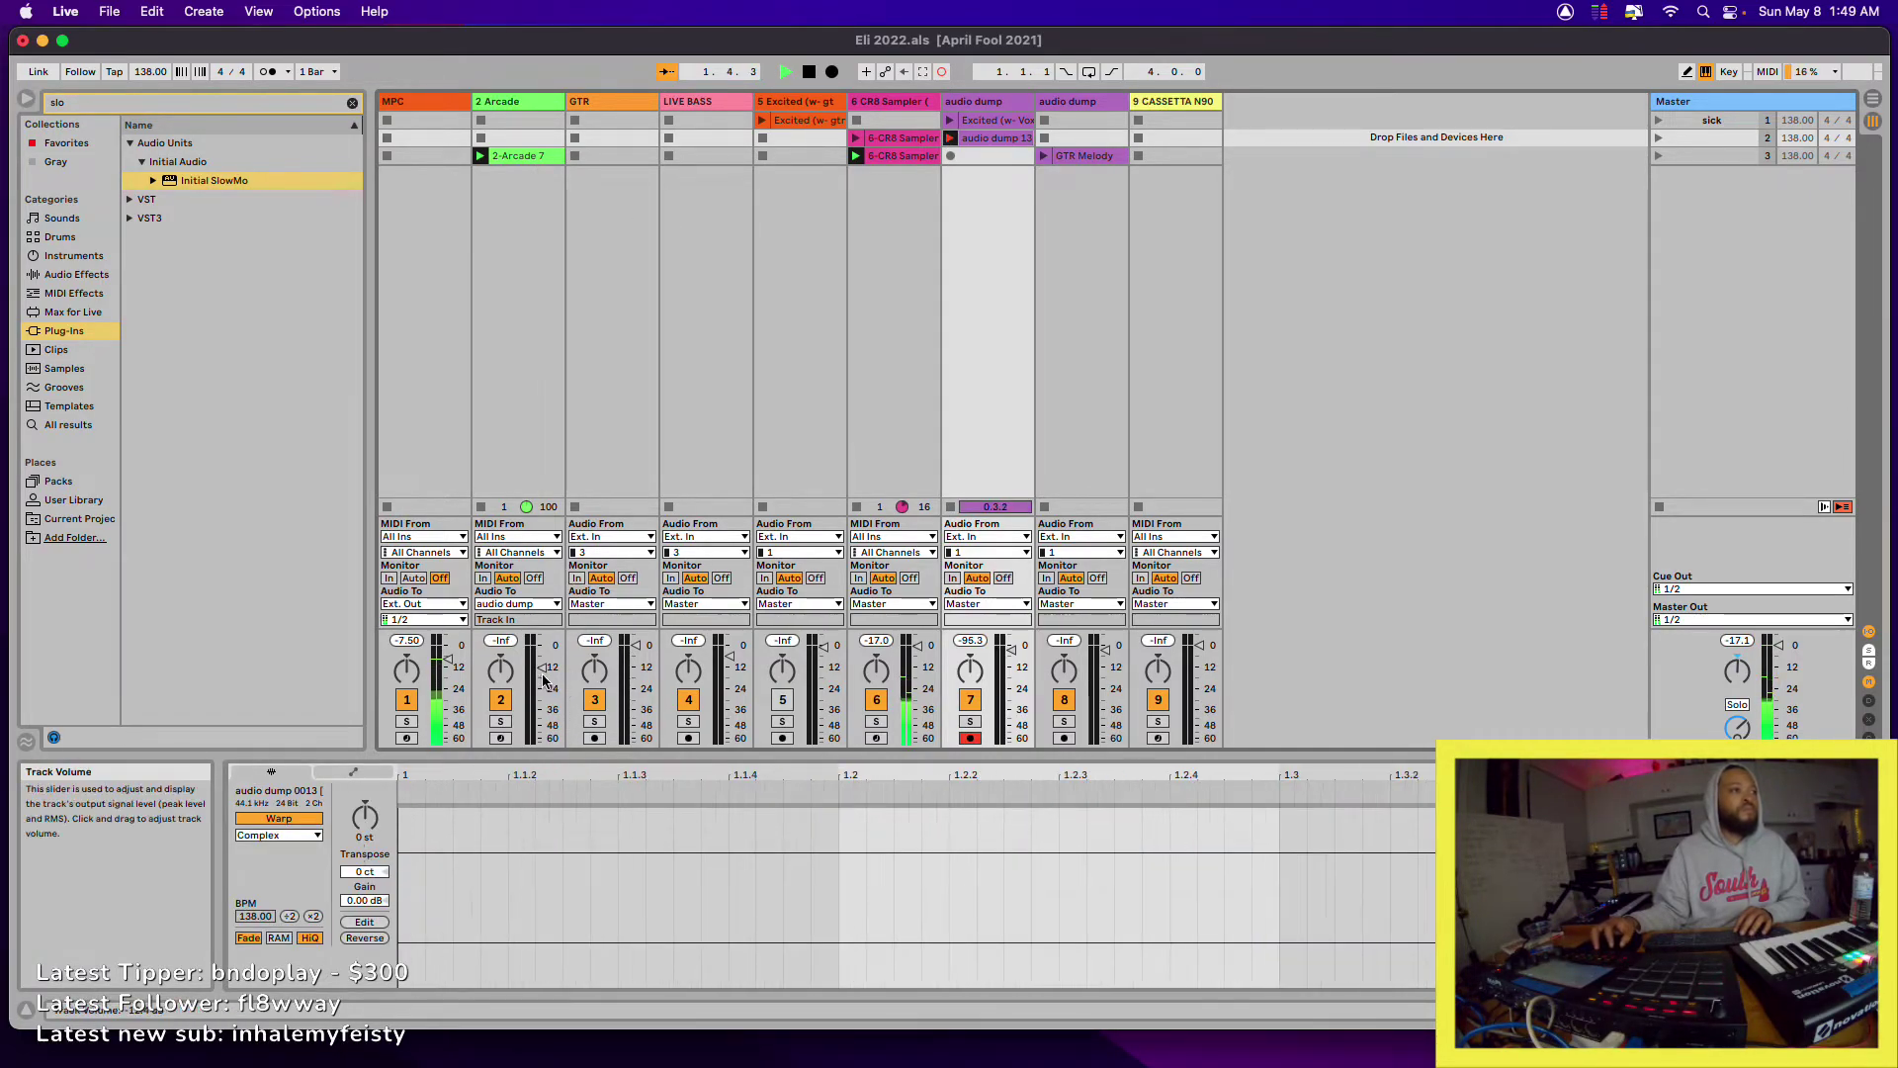
left_click_drag(542, 675, 542, 652)
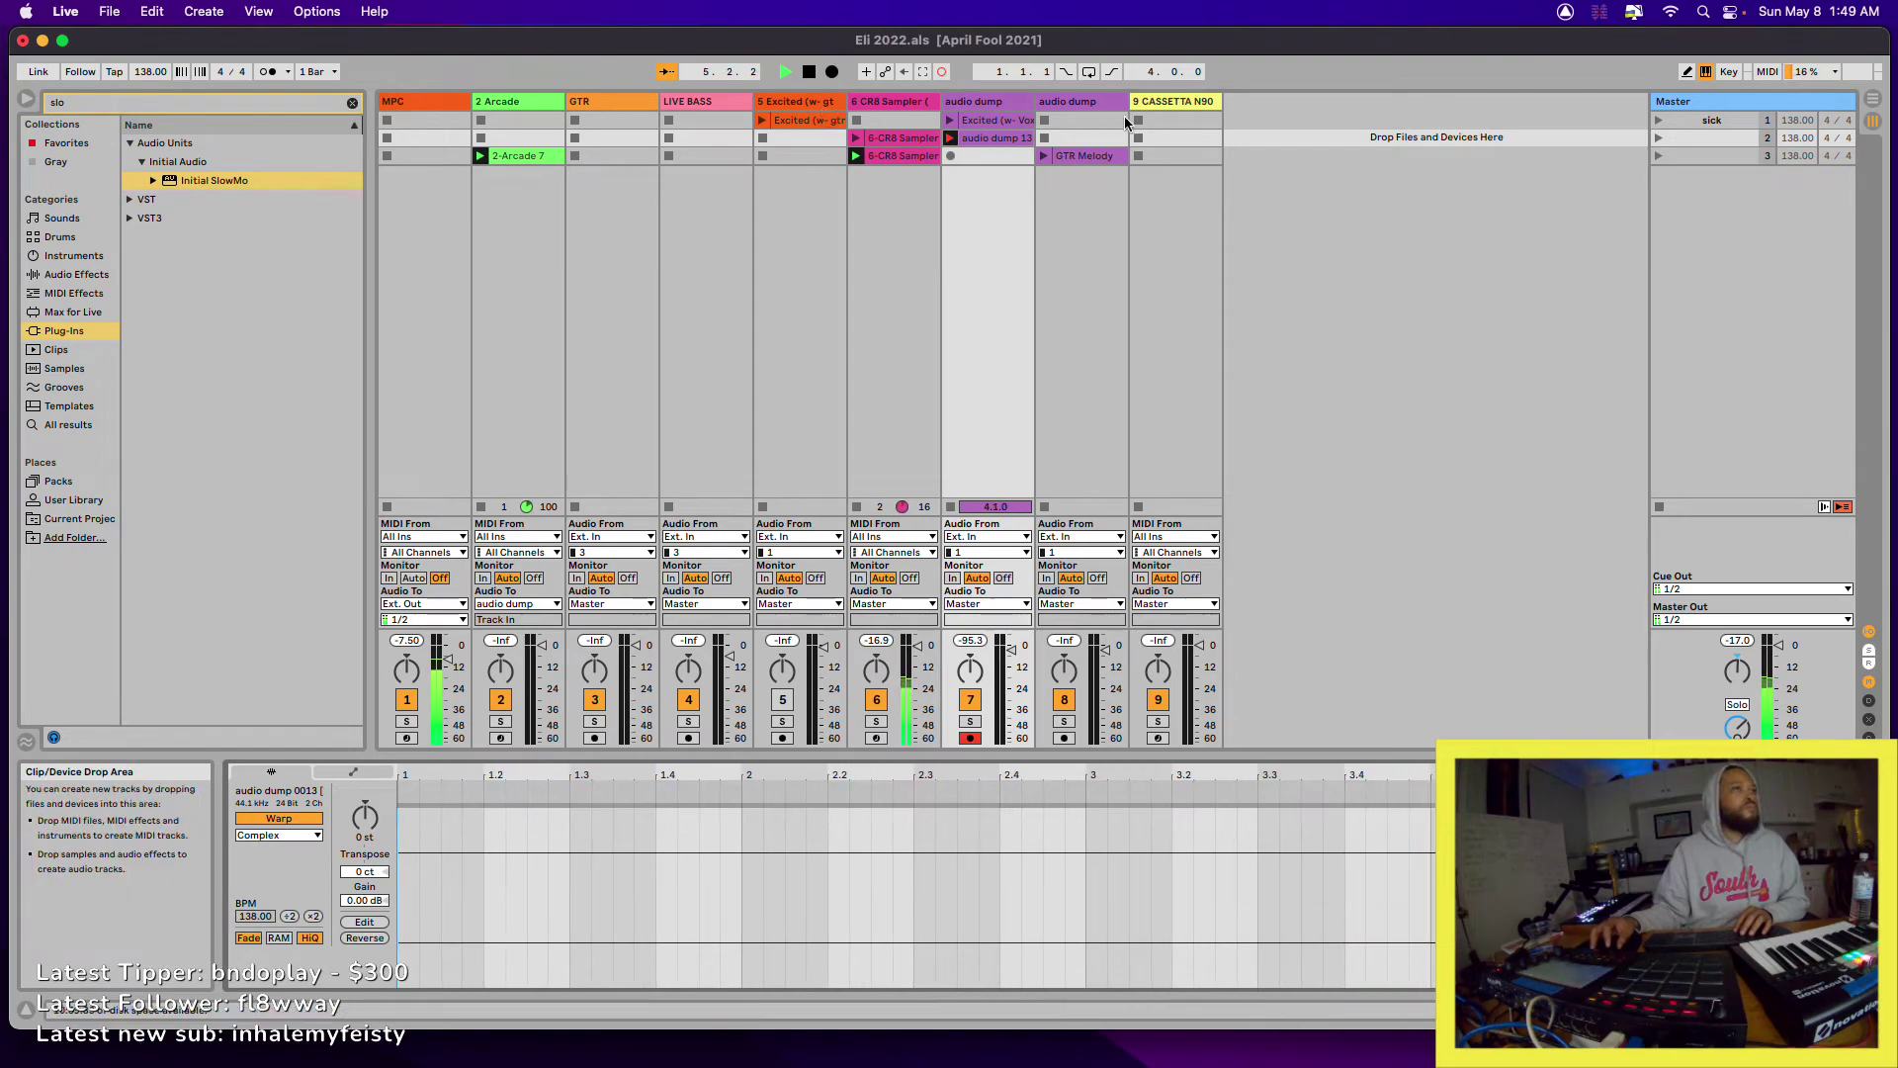
left_click(1155, 102)
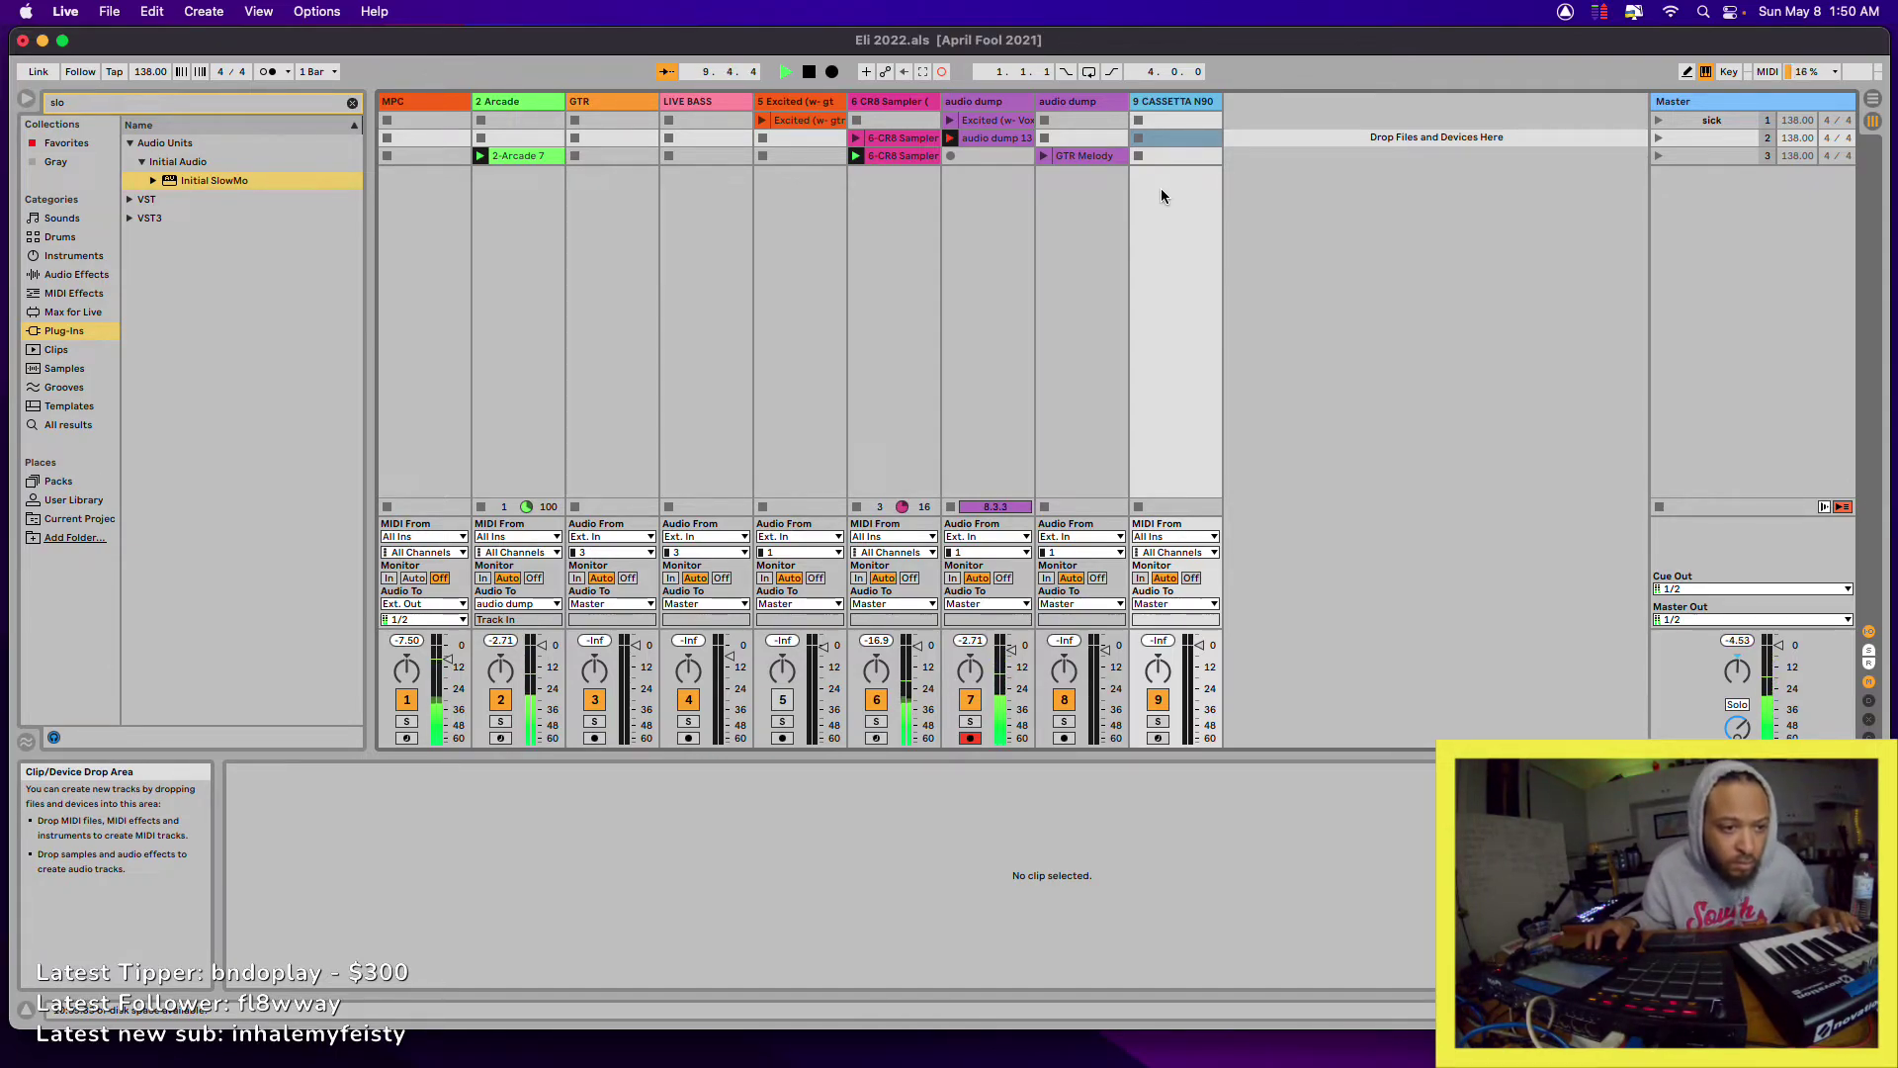
left_click(977, 140)
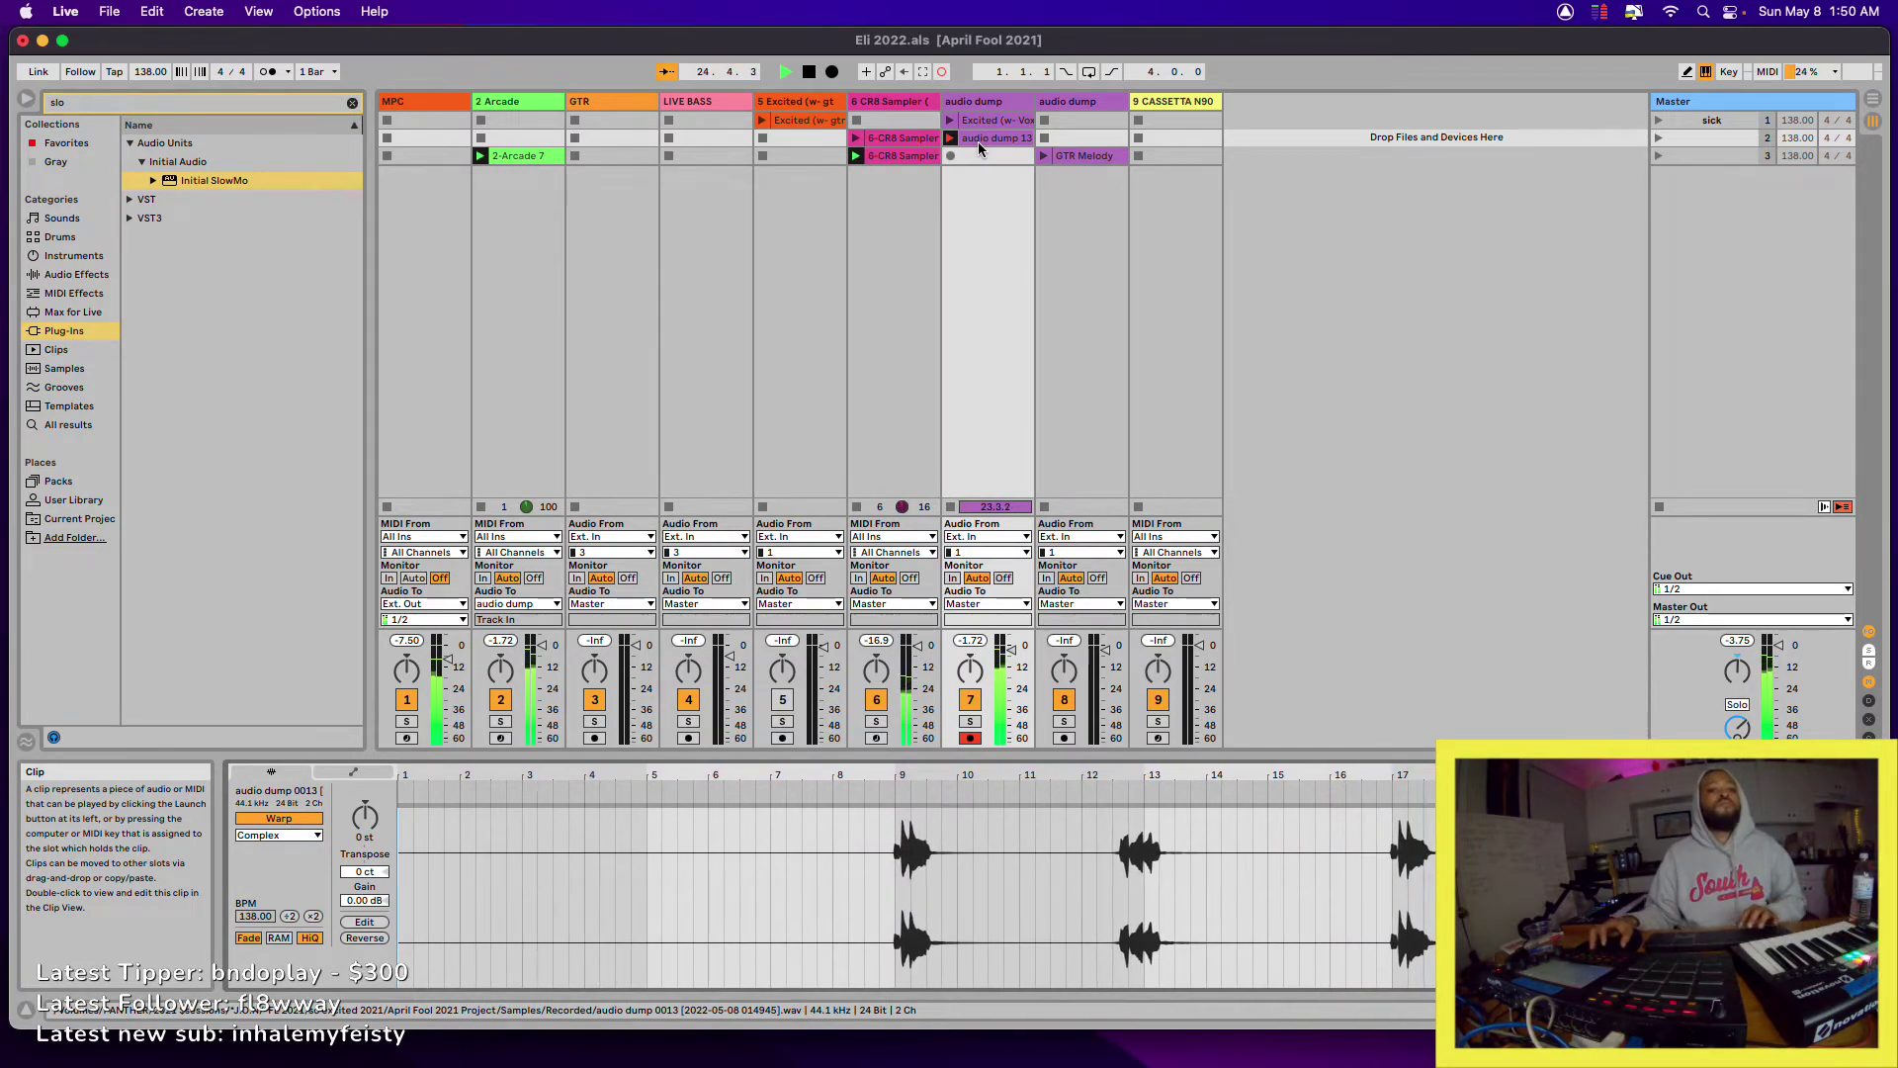
key("space")
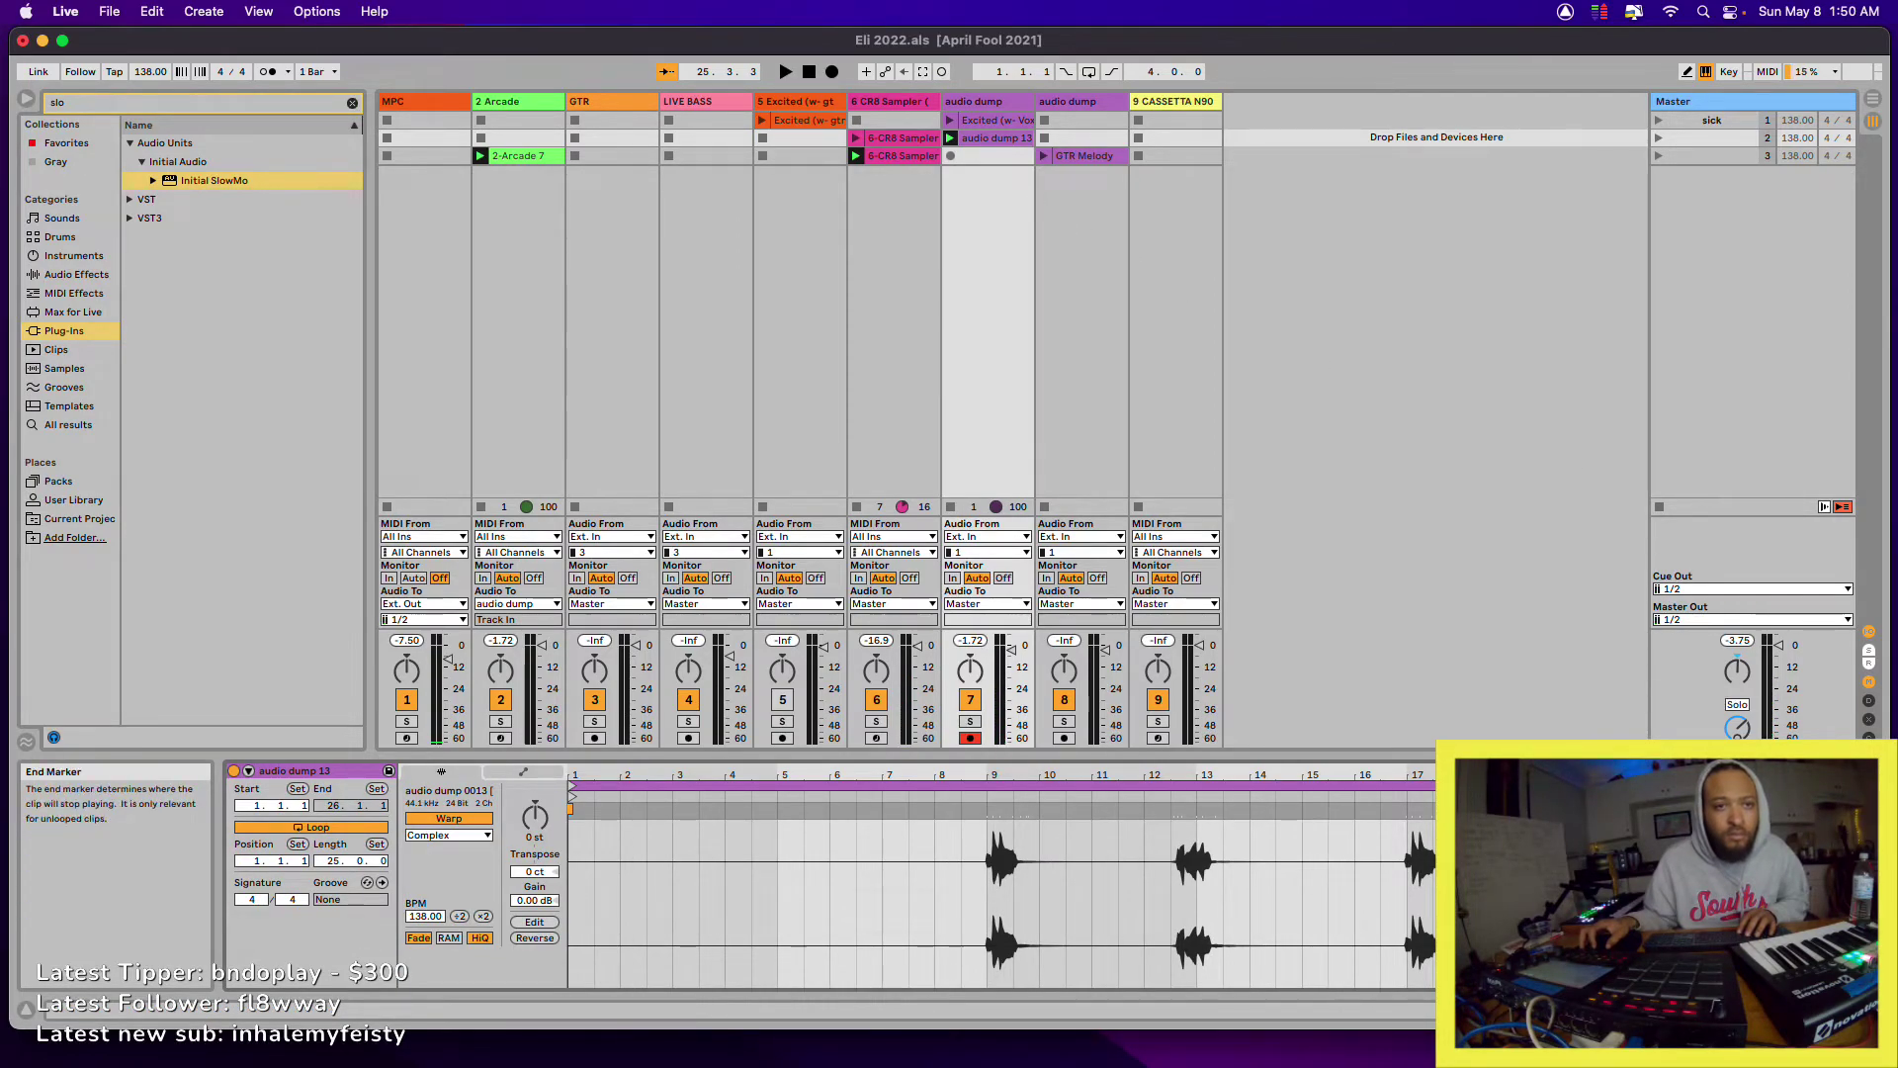
- Shorten the recorded audio clip's loop to 24 bars, restart playback and stop that clip
left_click_drag(1880, 786, 1827, 786)
key("space")
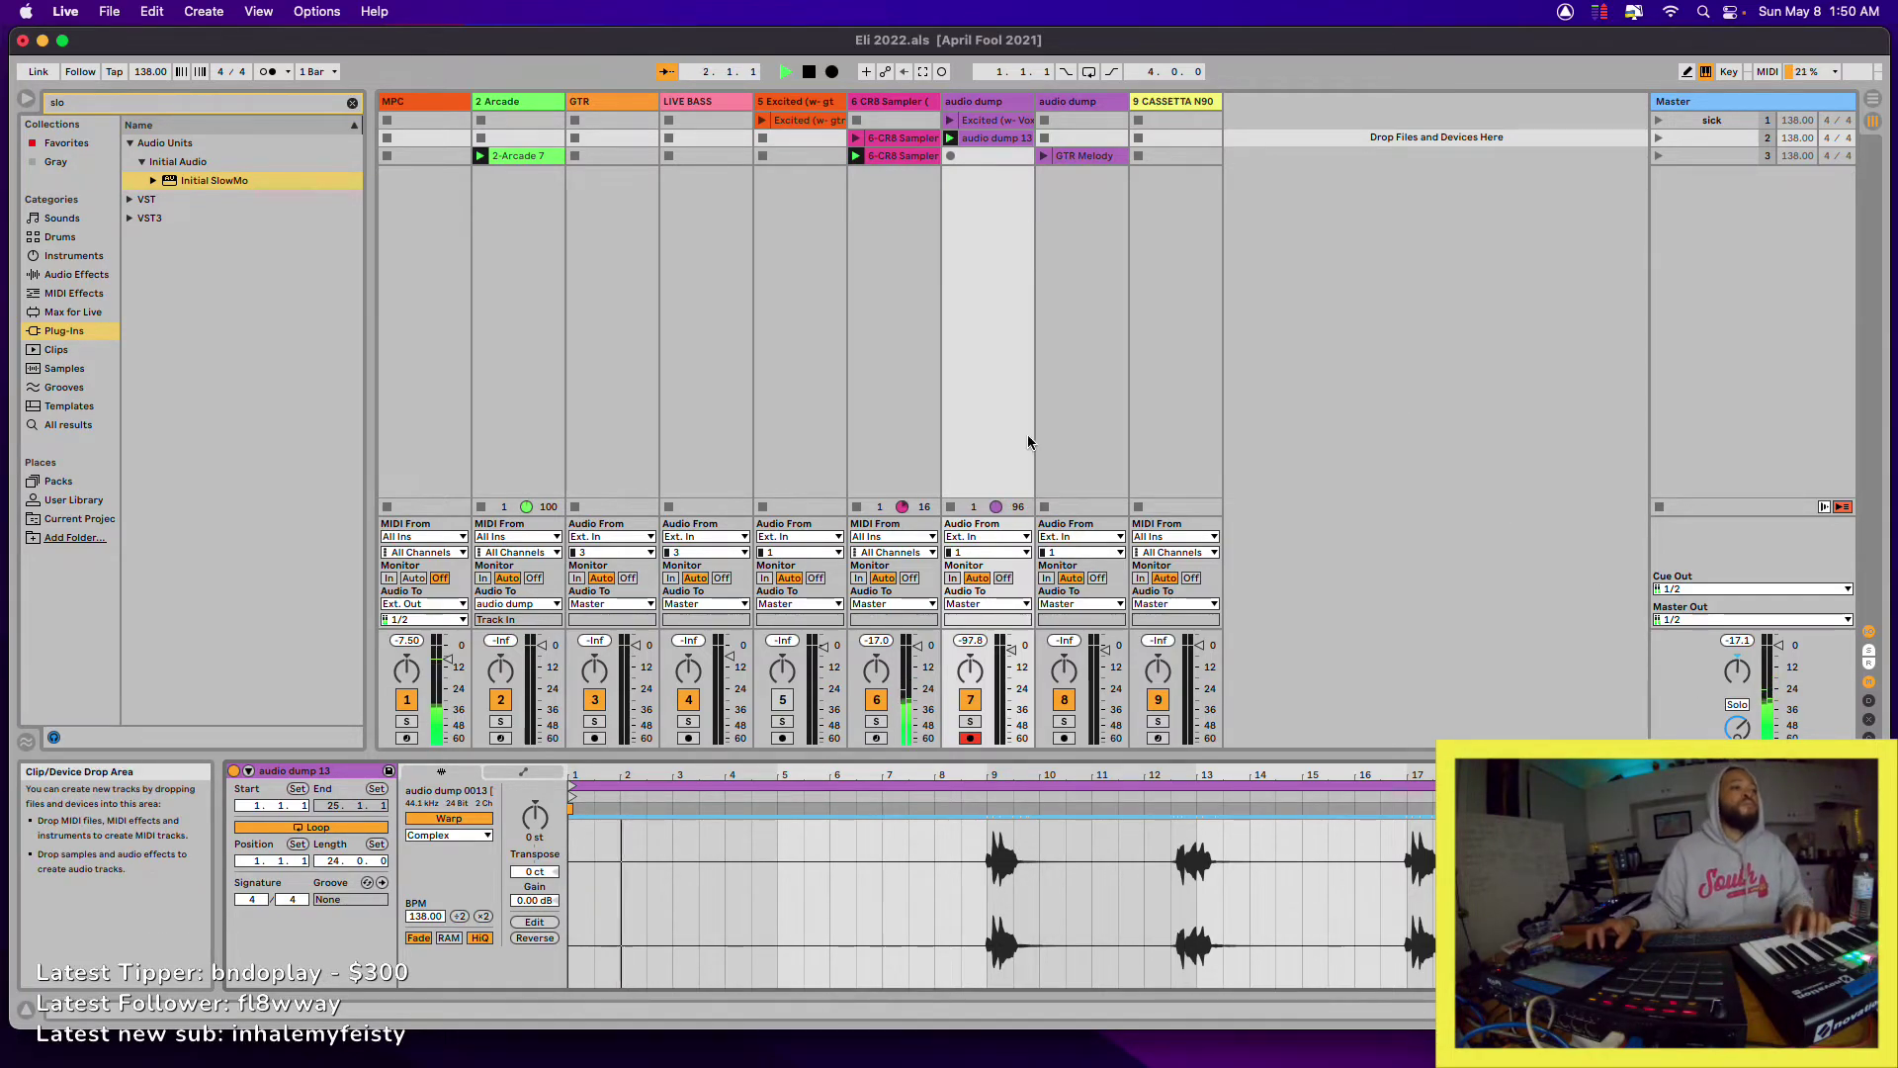
left_click(948, 508)
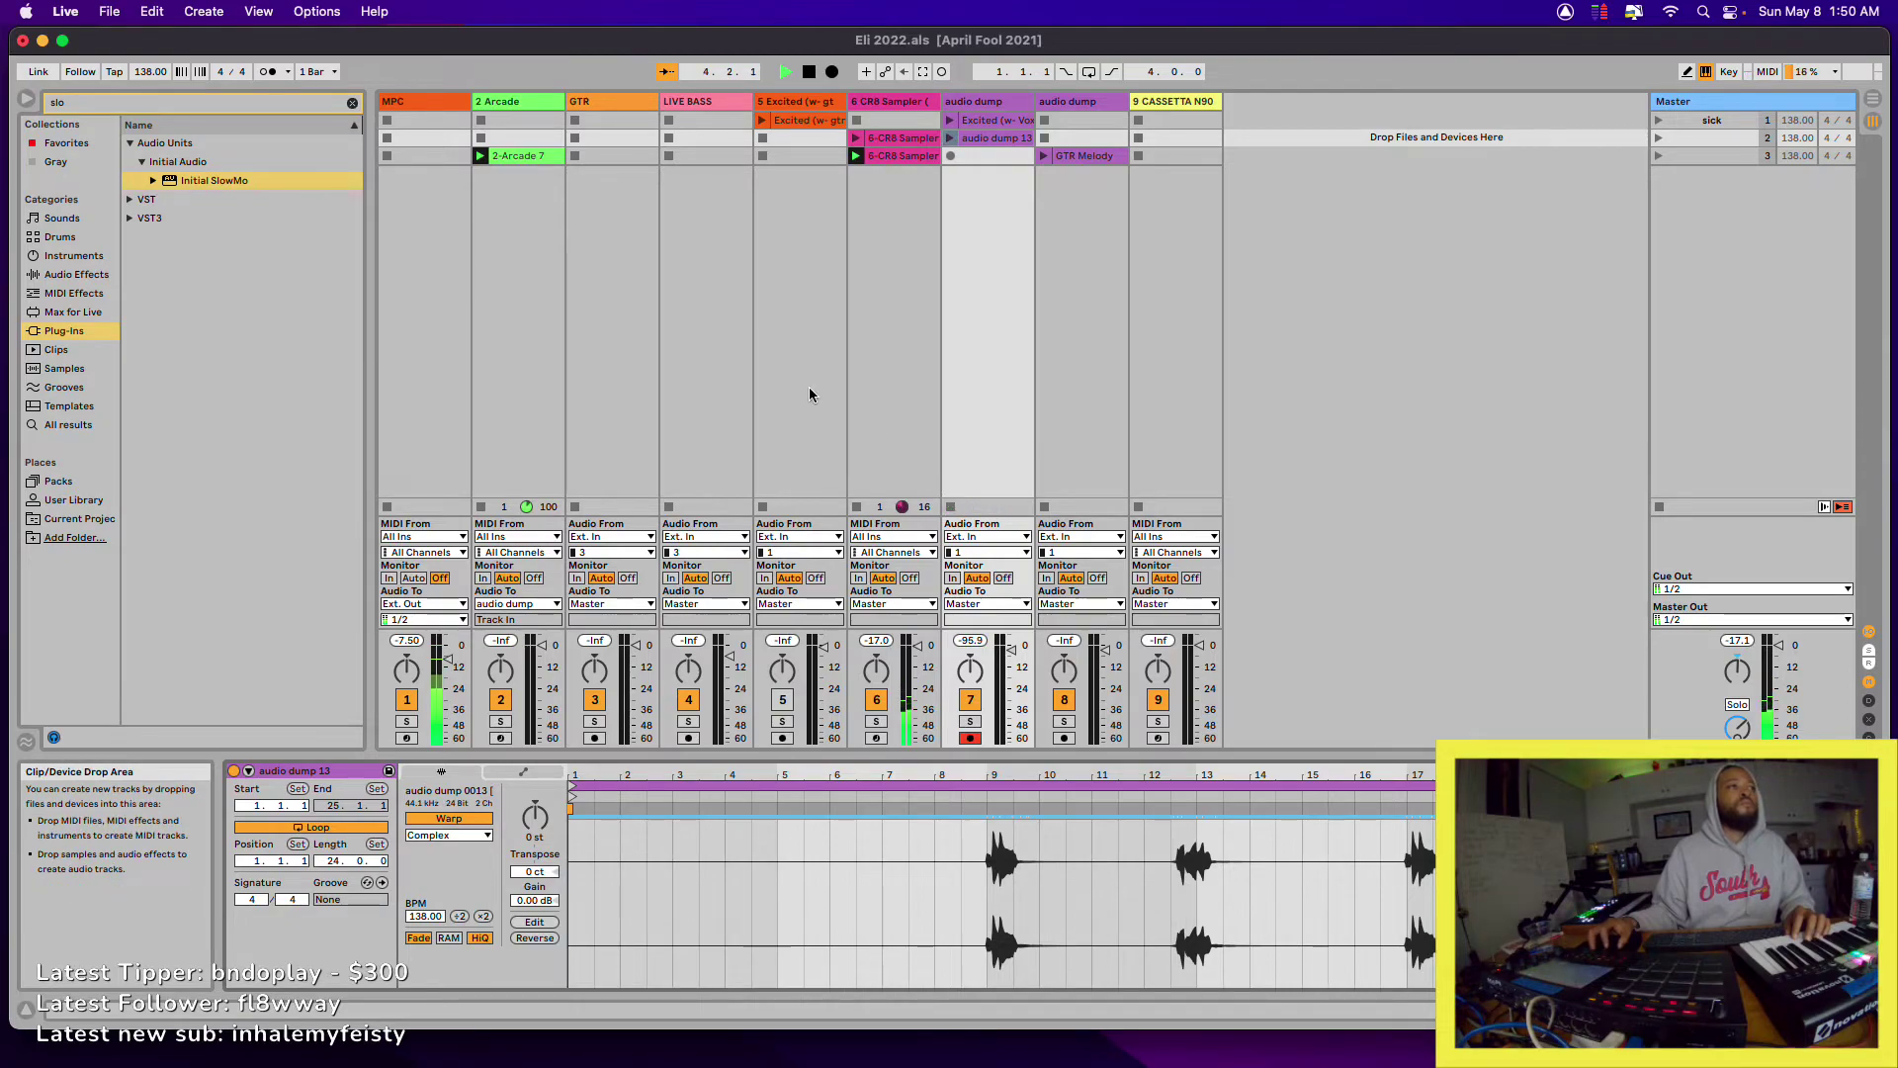
- Delete the MIDI clip from the third slot of the Arcade track
left_click(546, 157)
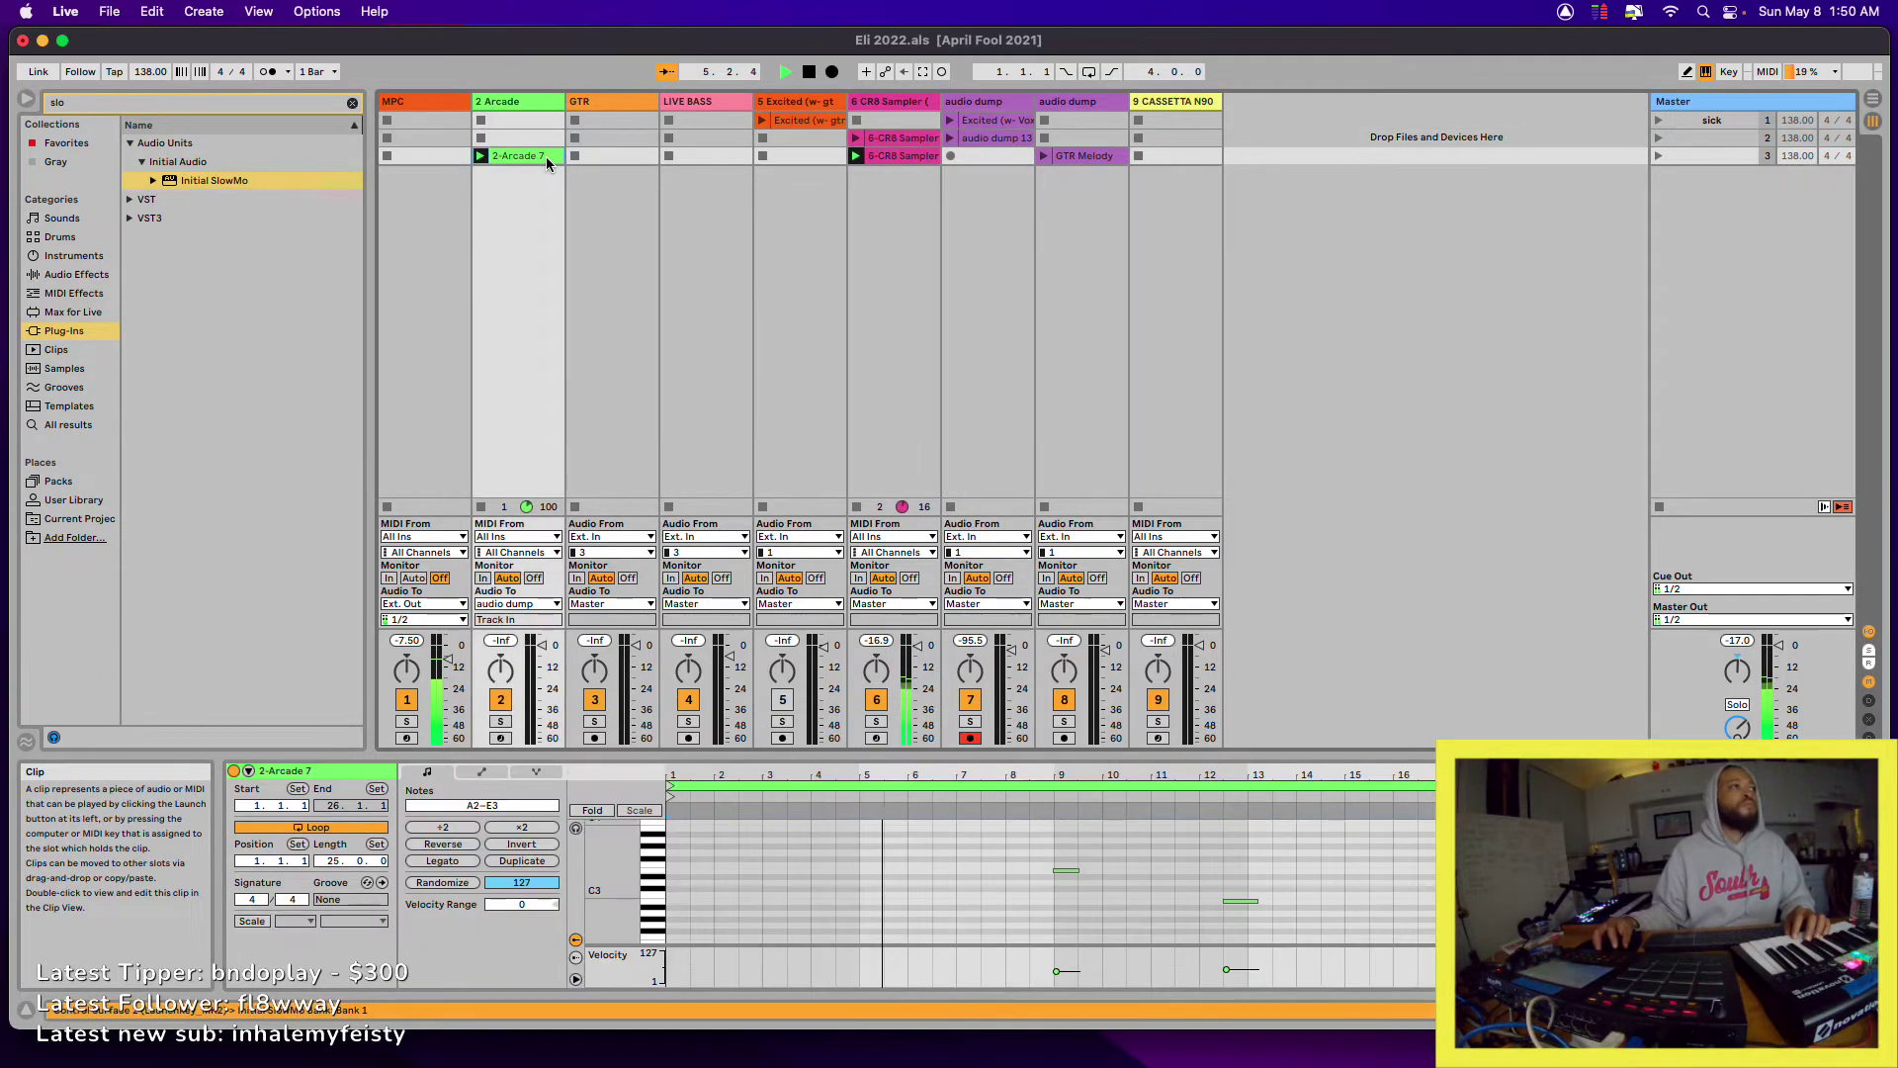
key("Delete")
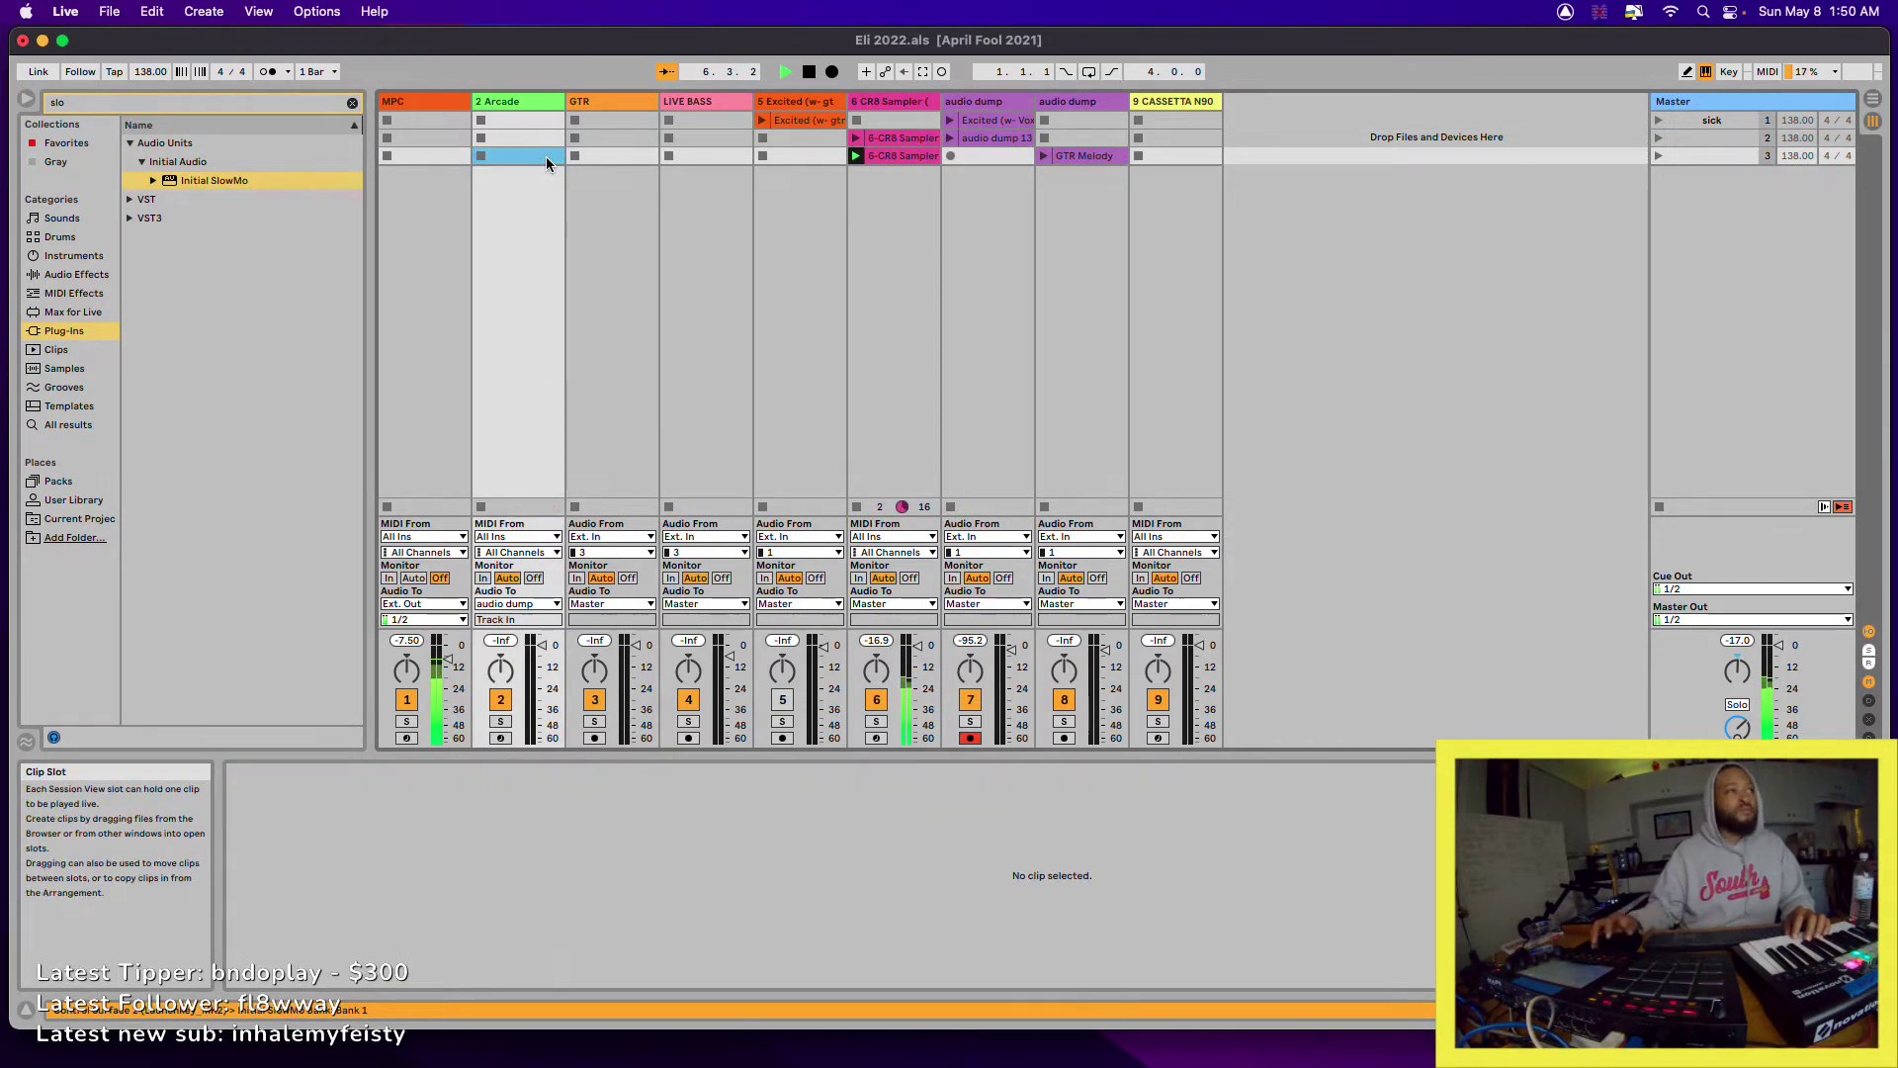
- Select the CASSETTA N90 track and arm it for recording while the drums keep playing
left_click(1172, 103)
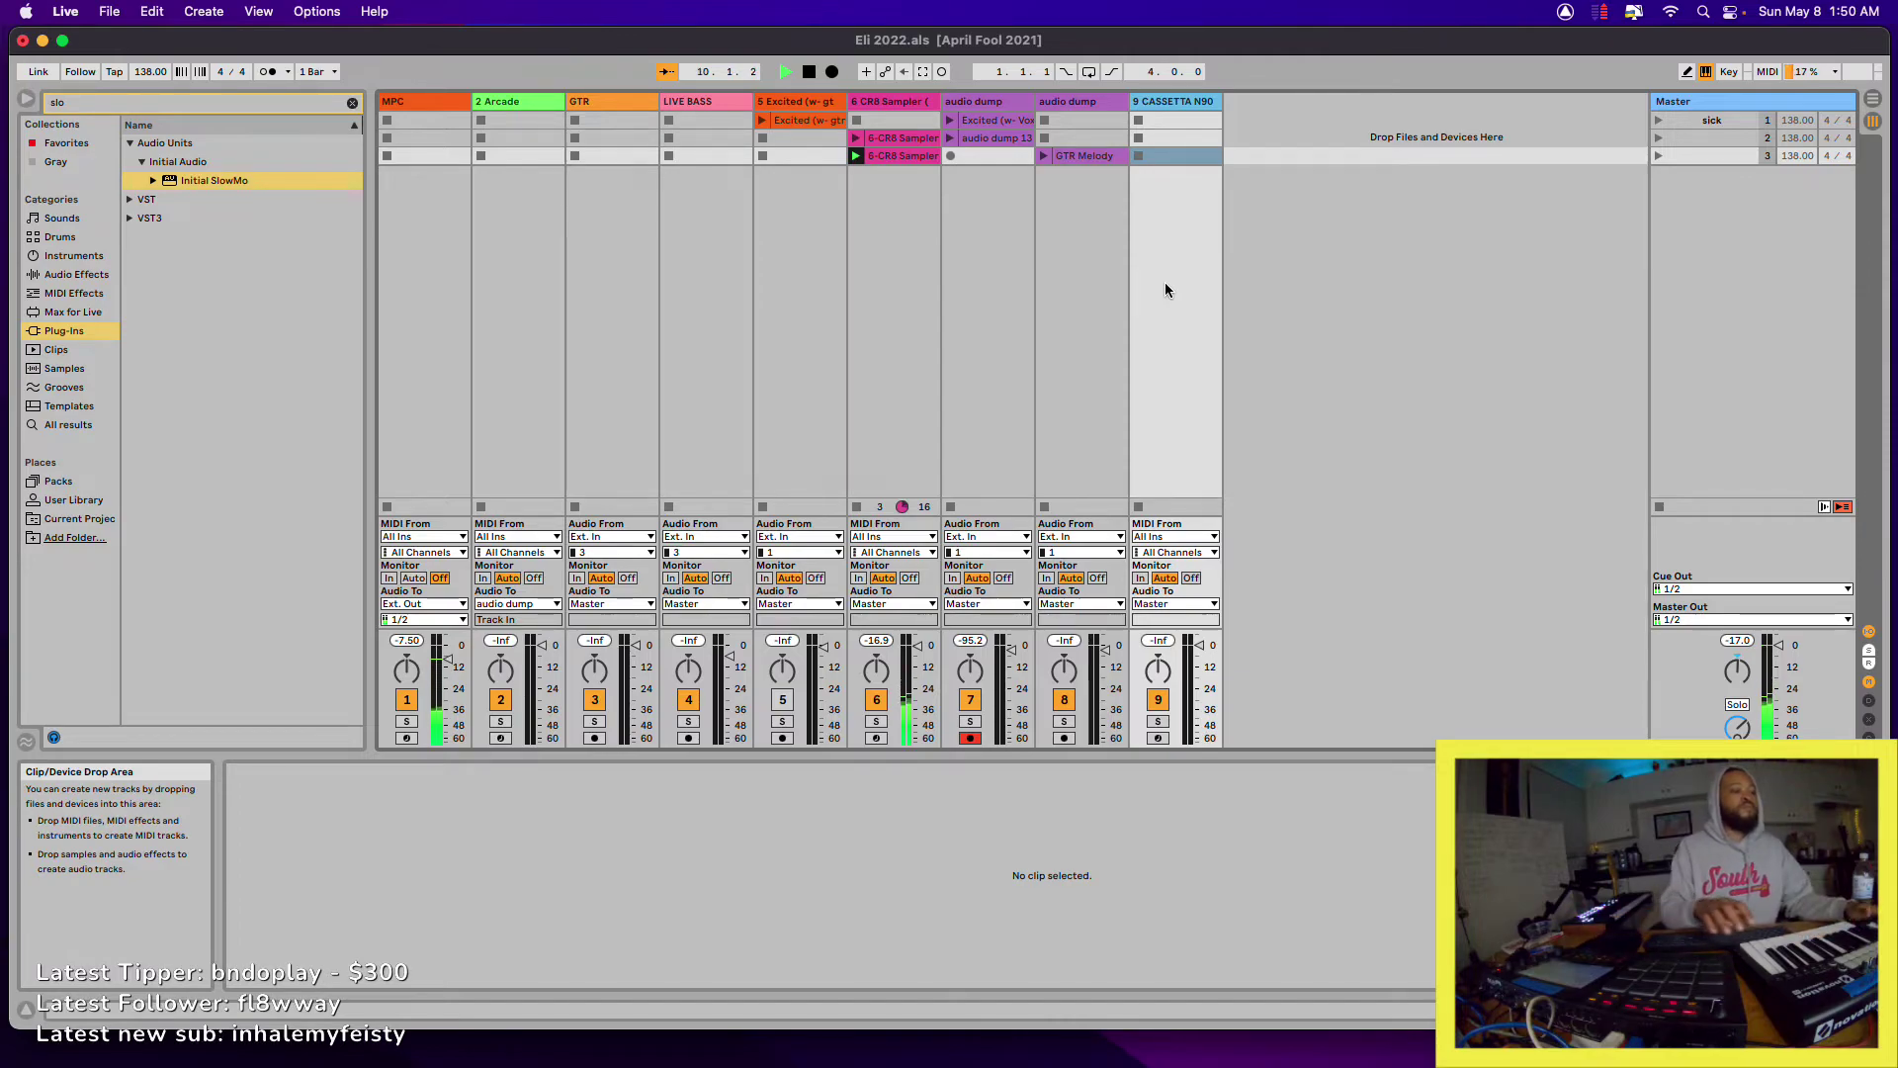
key("Right")
key("Left")
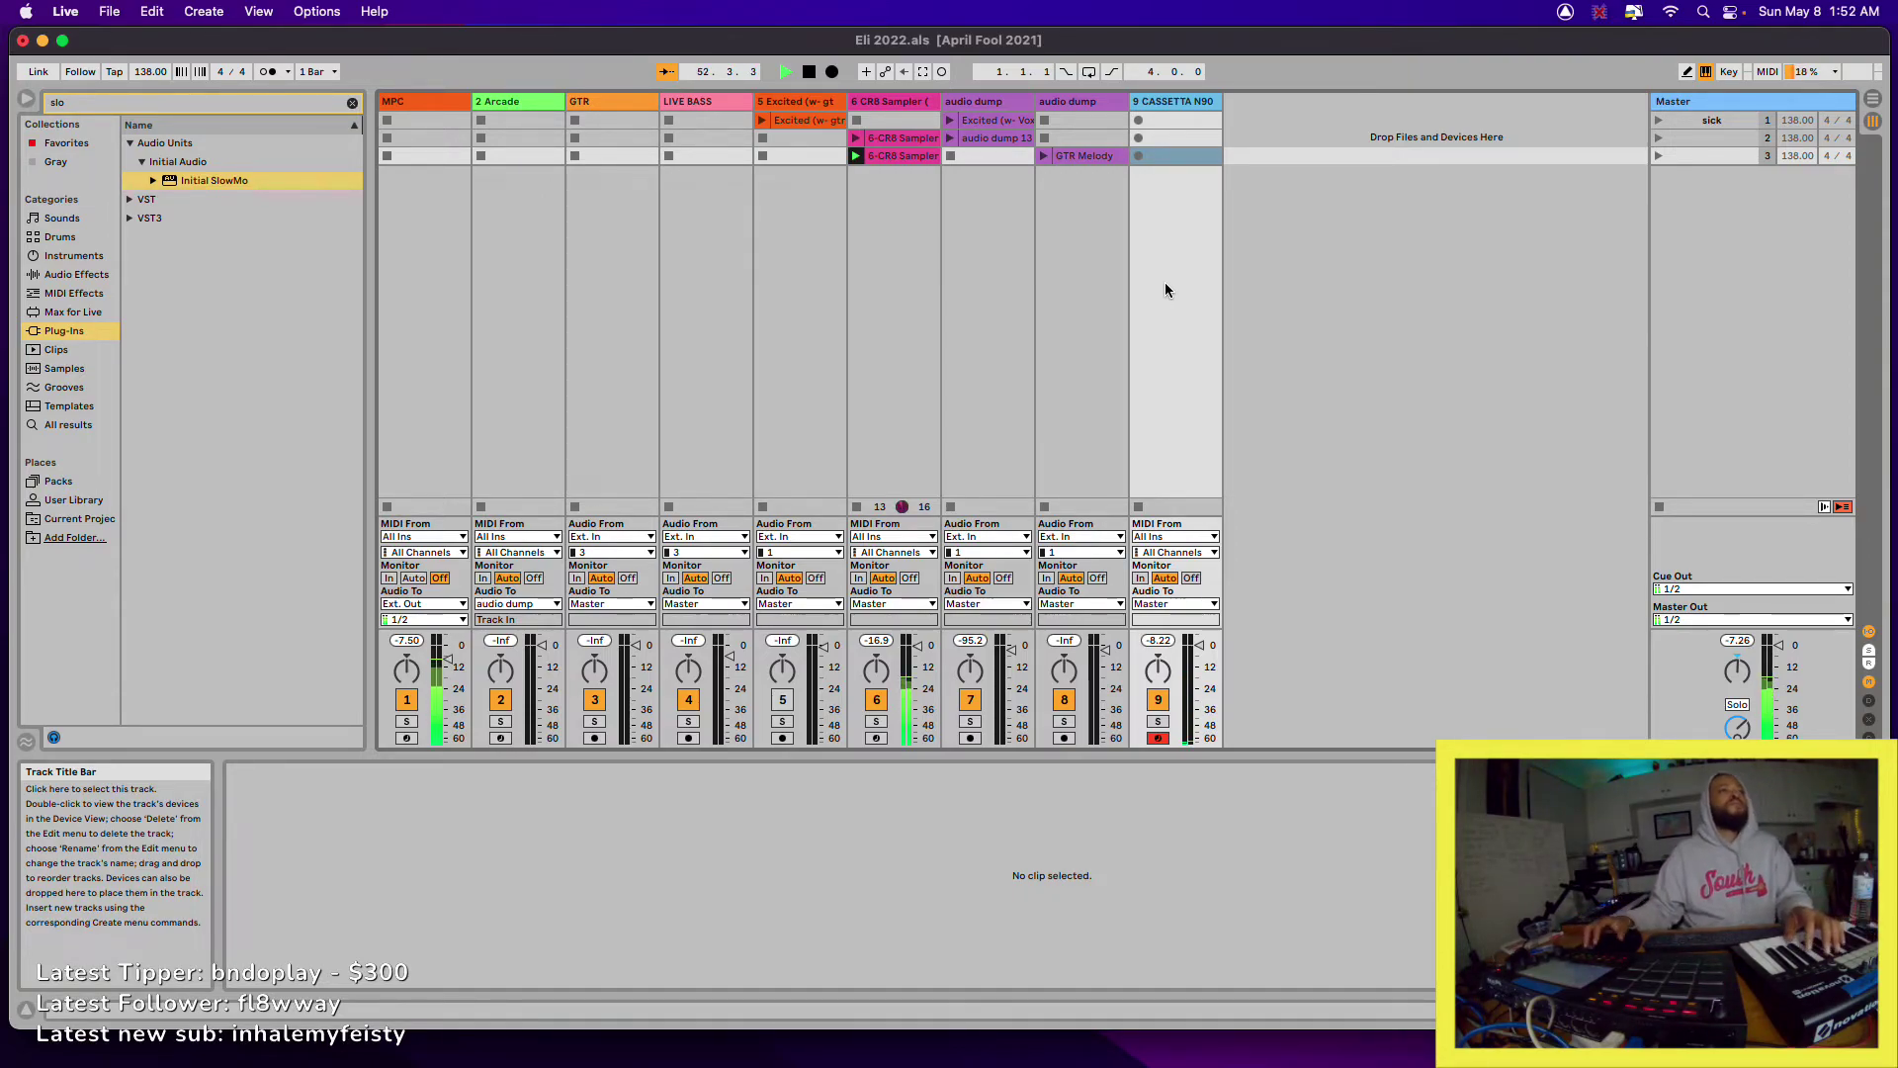
- Launch the GTR Melody clip and open the Neo effect on its audio dump track
left_click(1081, 157)
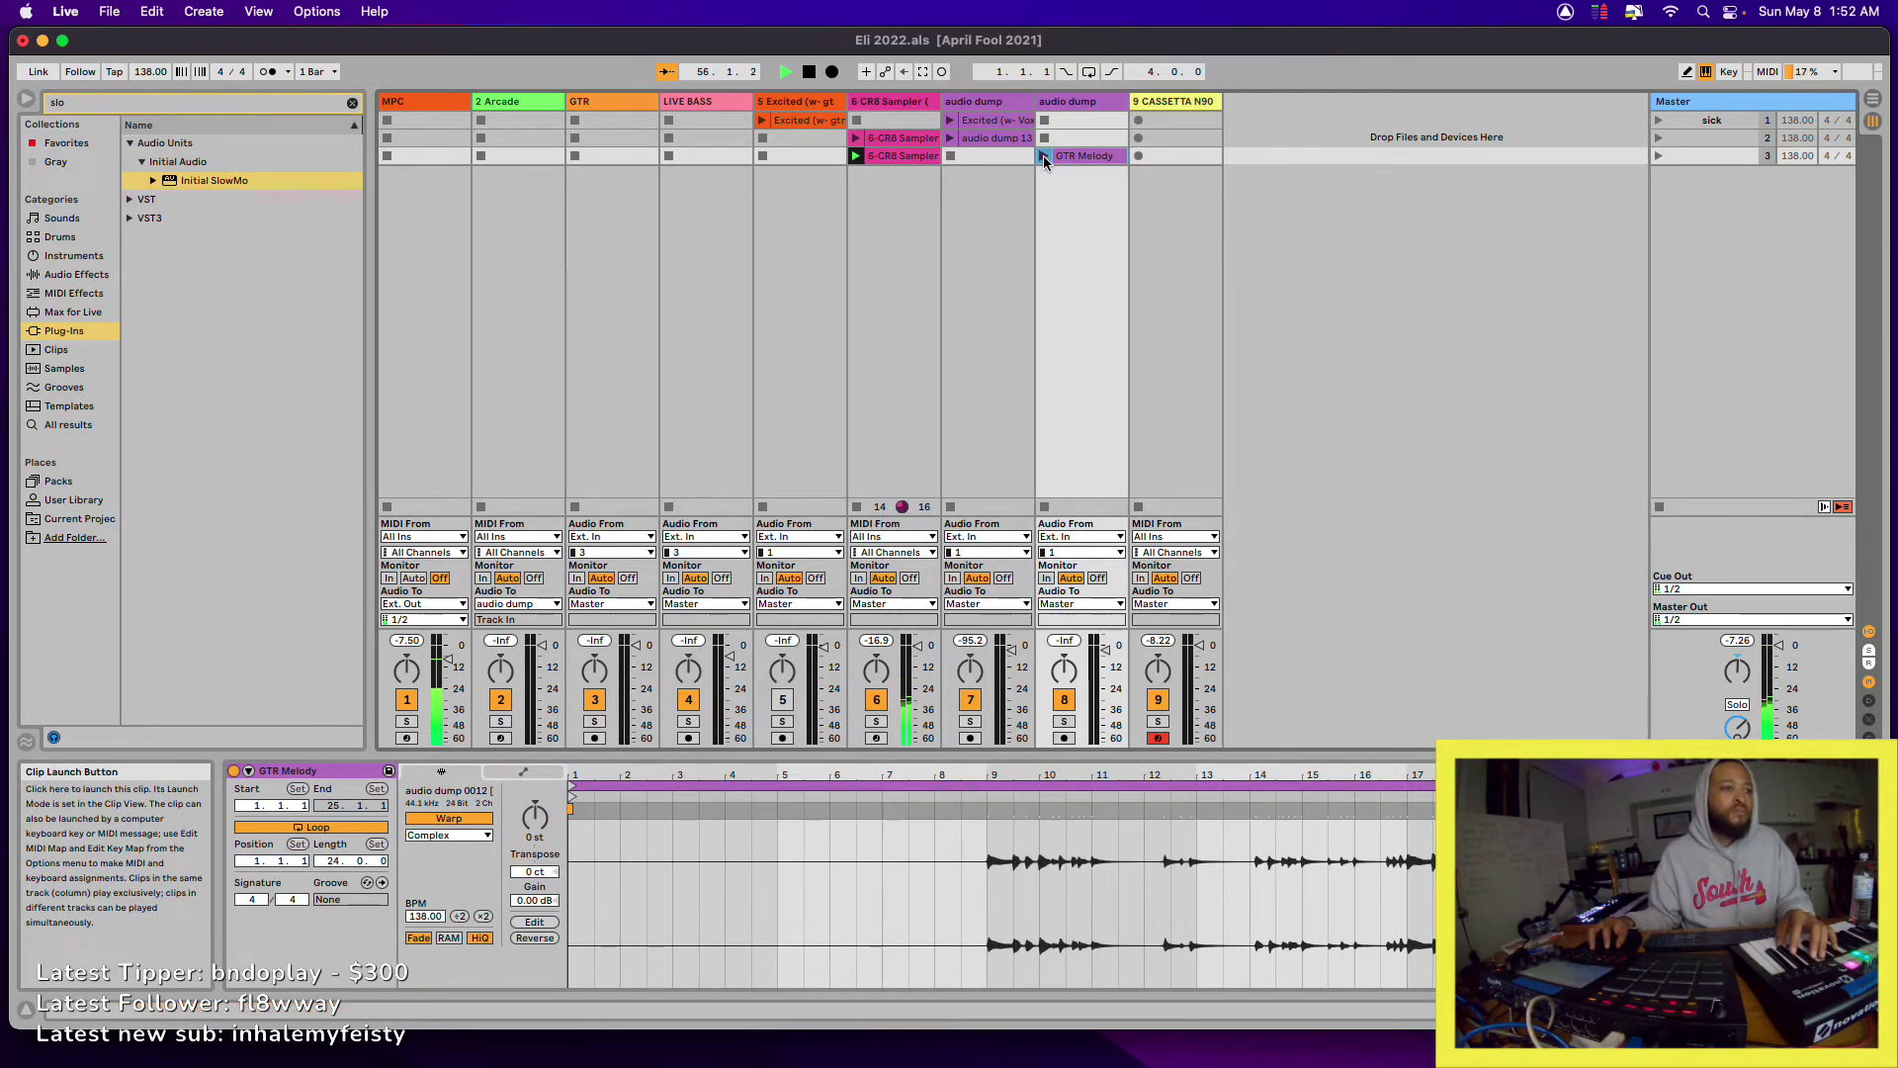
left_click(1044, 156)
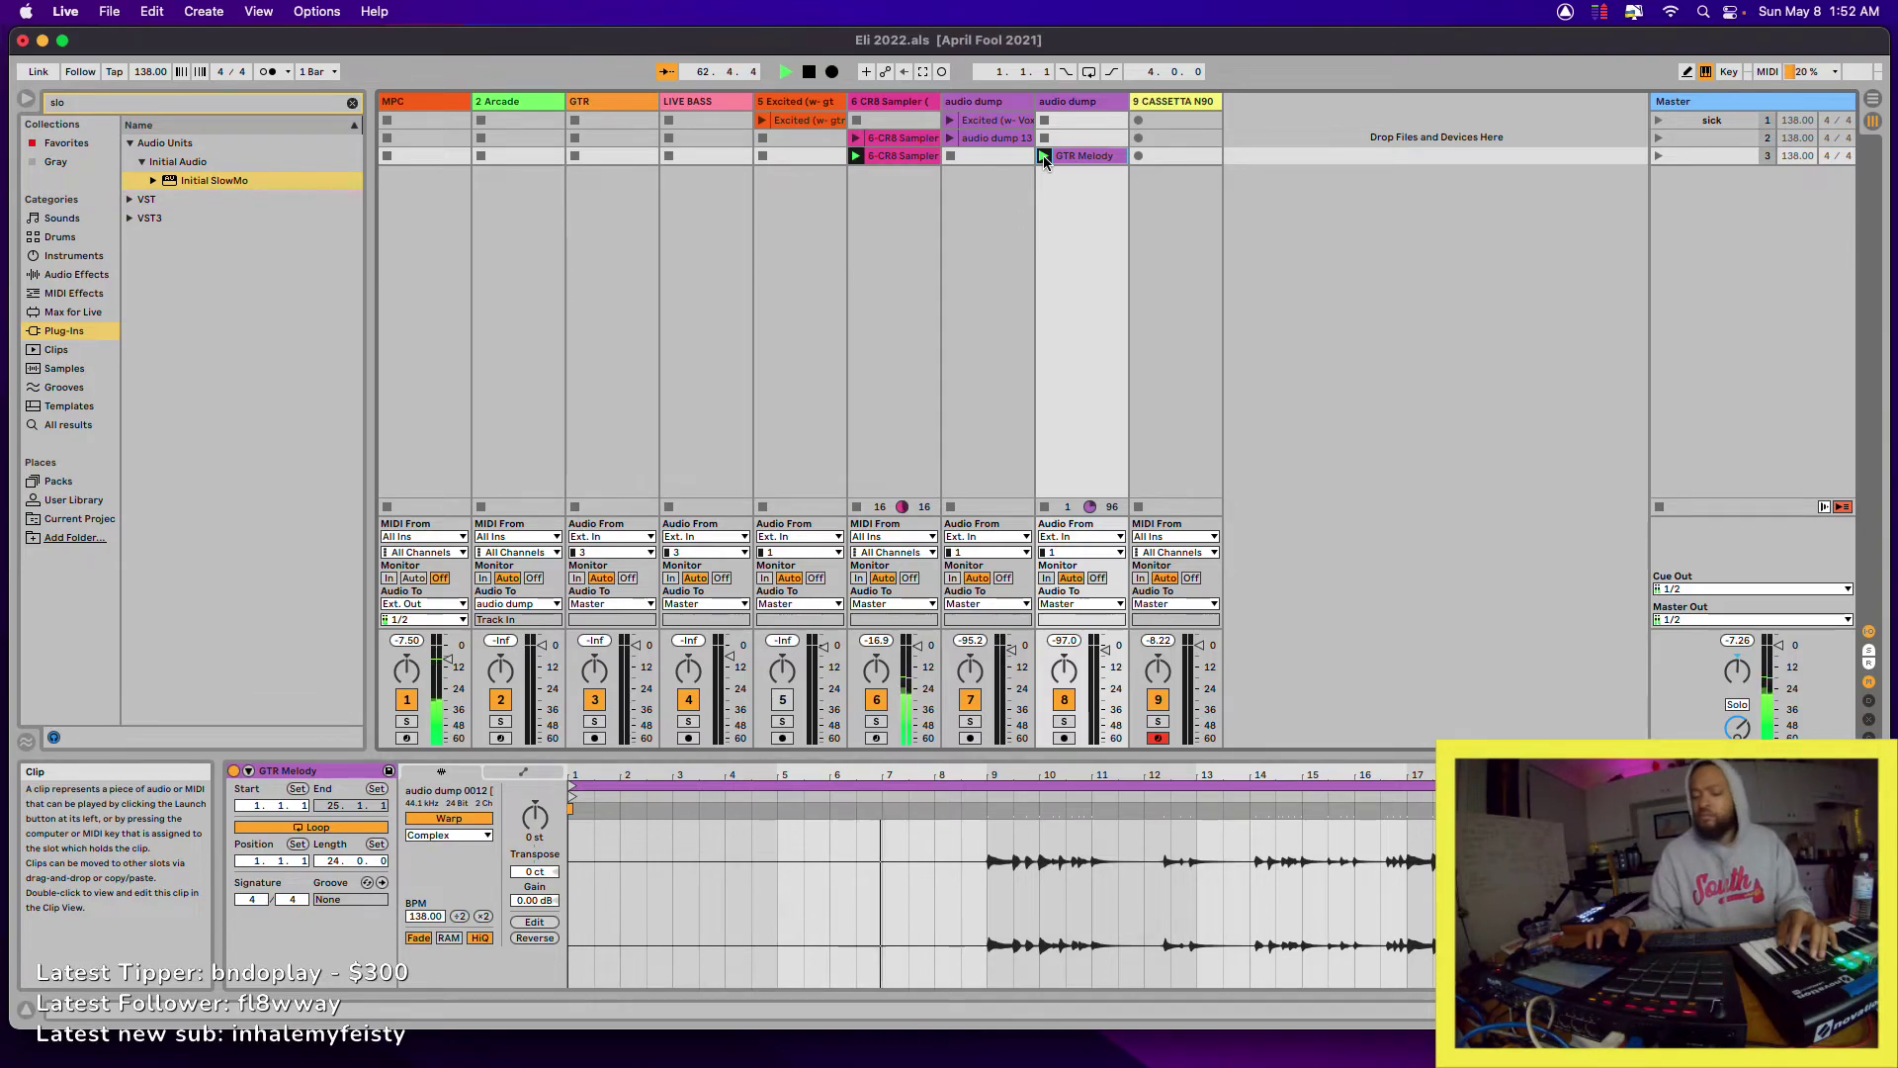
left_click(1079, 103)
left_click(1795, 1009)
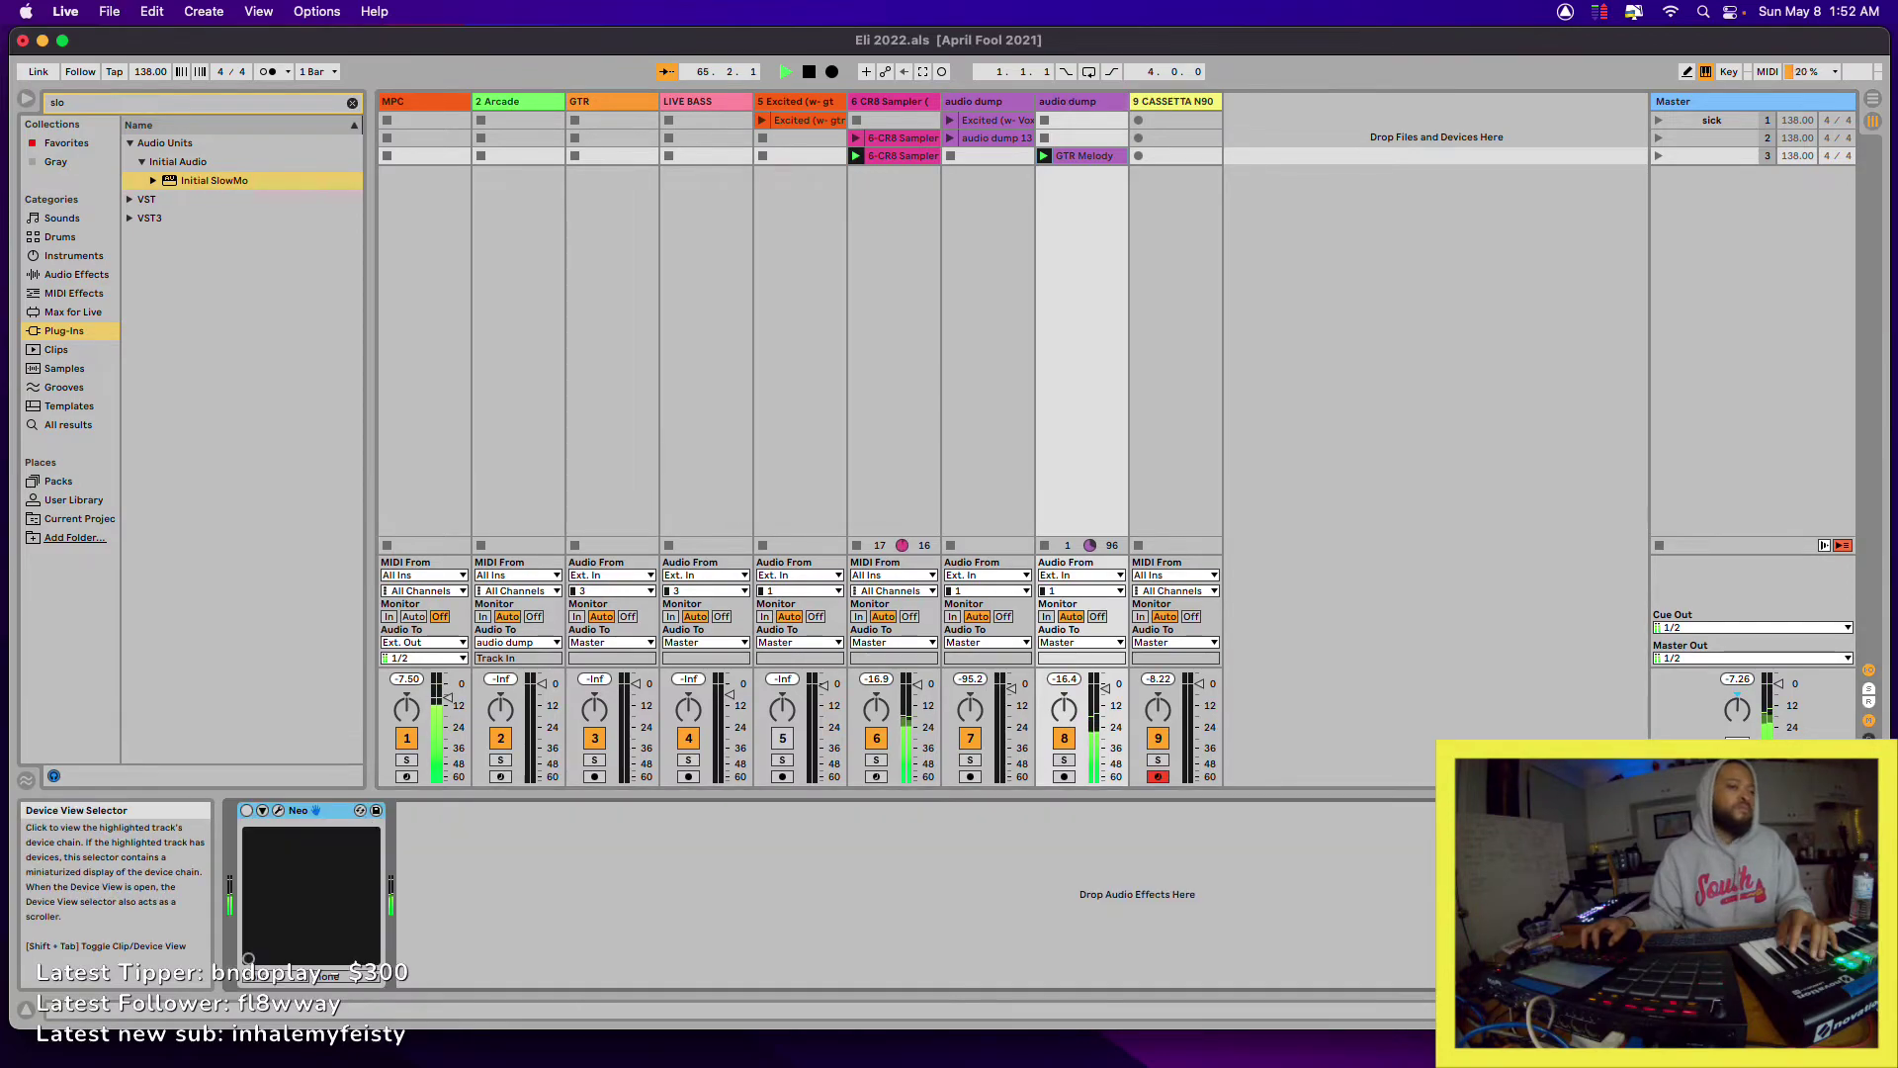
left_click(281, 810)
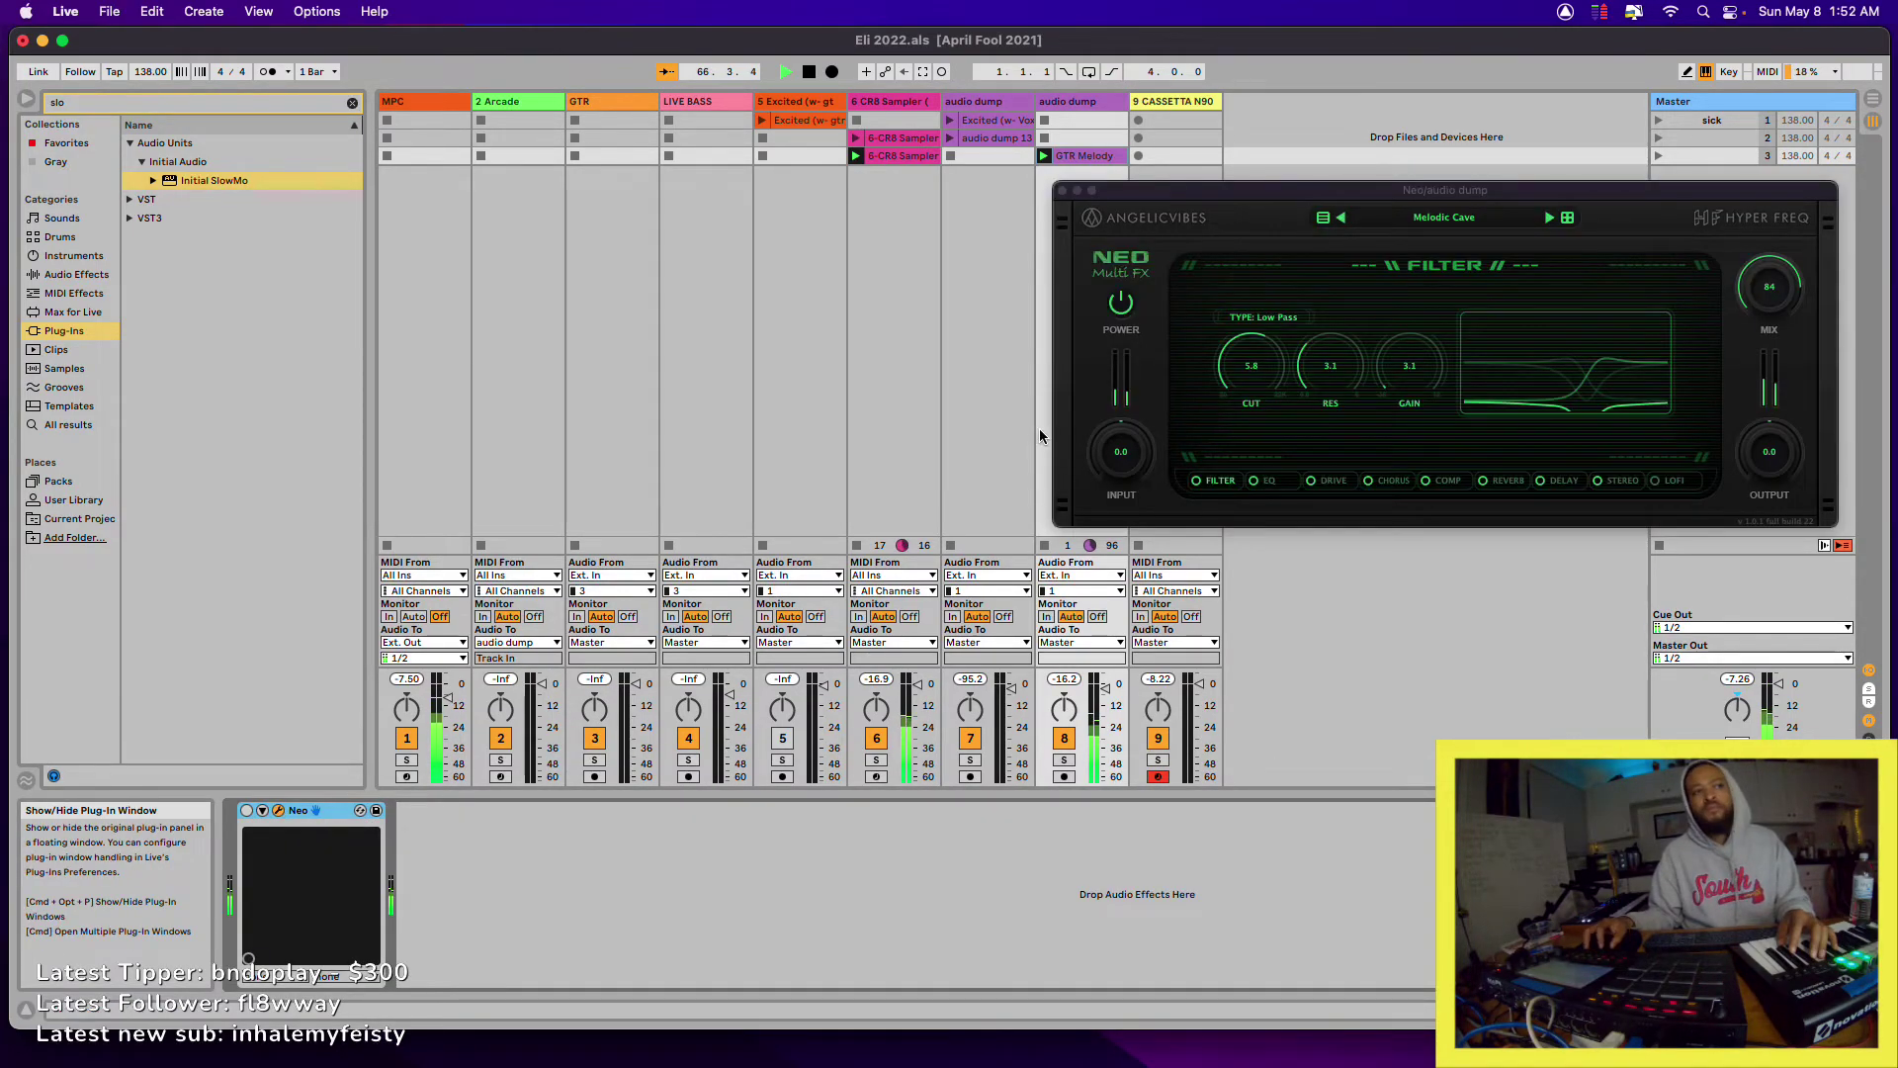
- Browse Neo's preset categories and load the Piano Vibe preset from Instruments
left_click(1323, 218)
left_click(1408, 393)
left_click(1433, 219)
mouse_move(1399, 295)
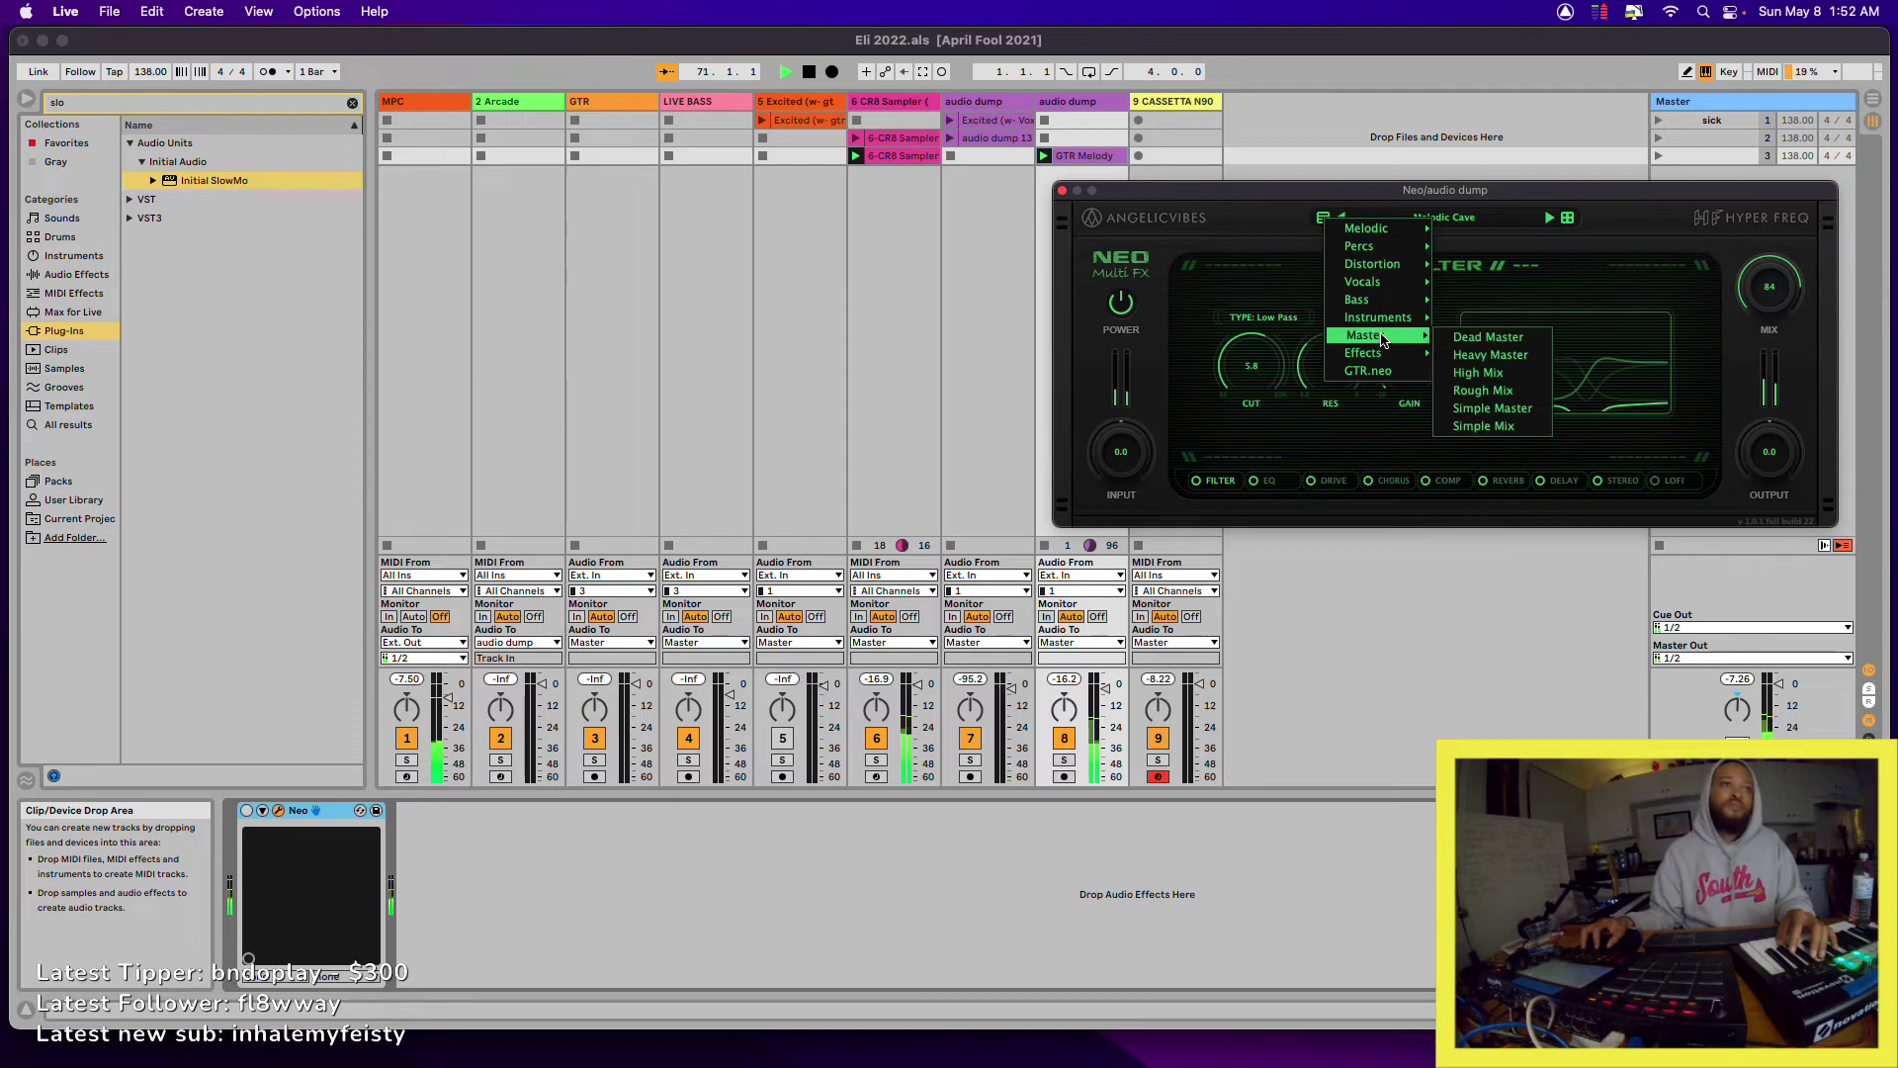
mouse_move(1392, 240)
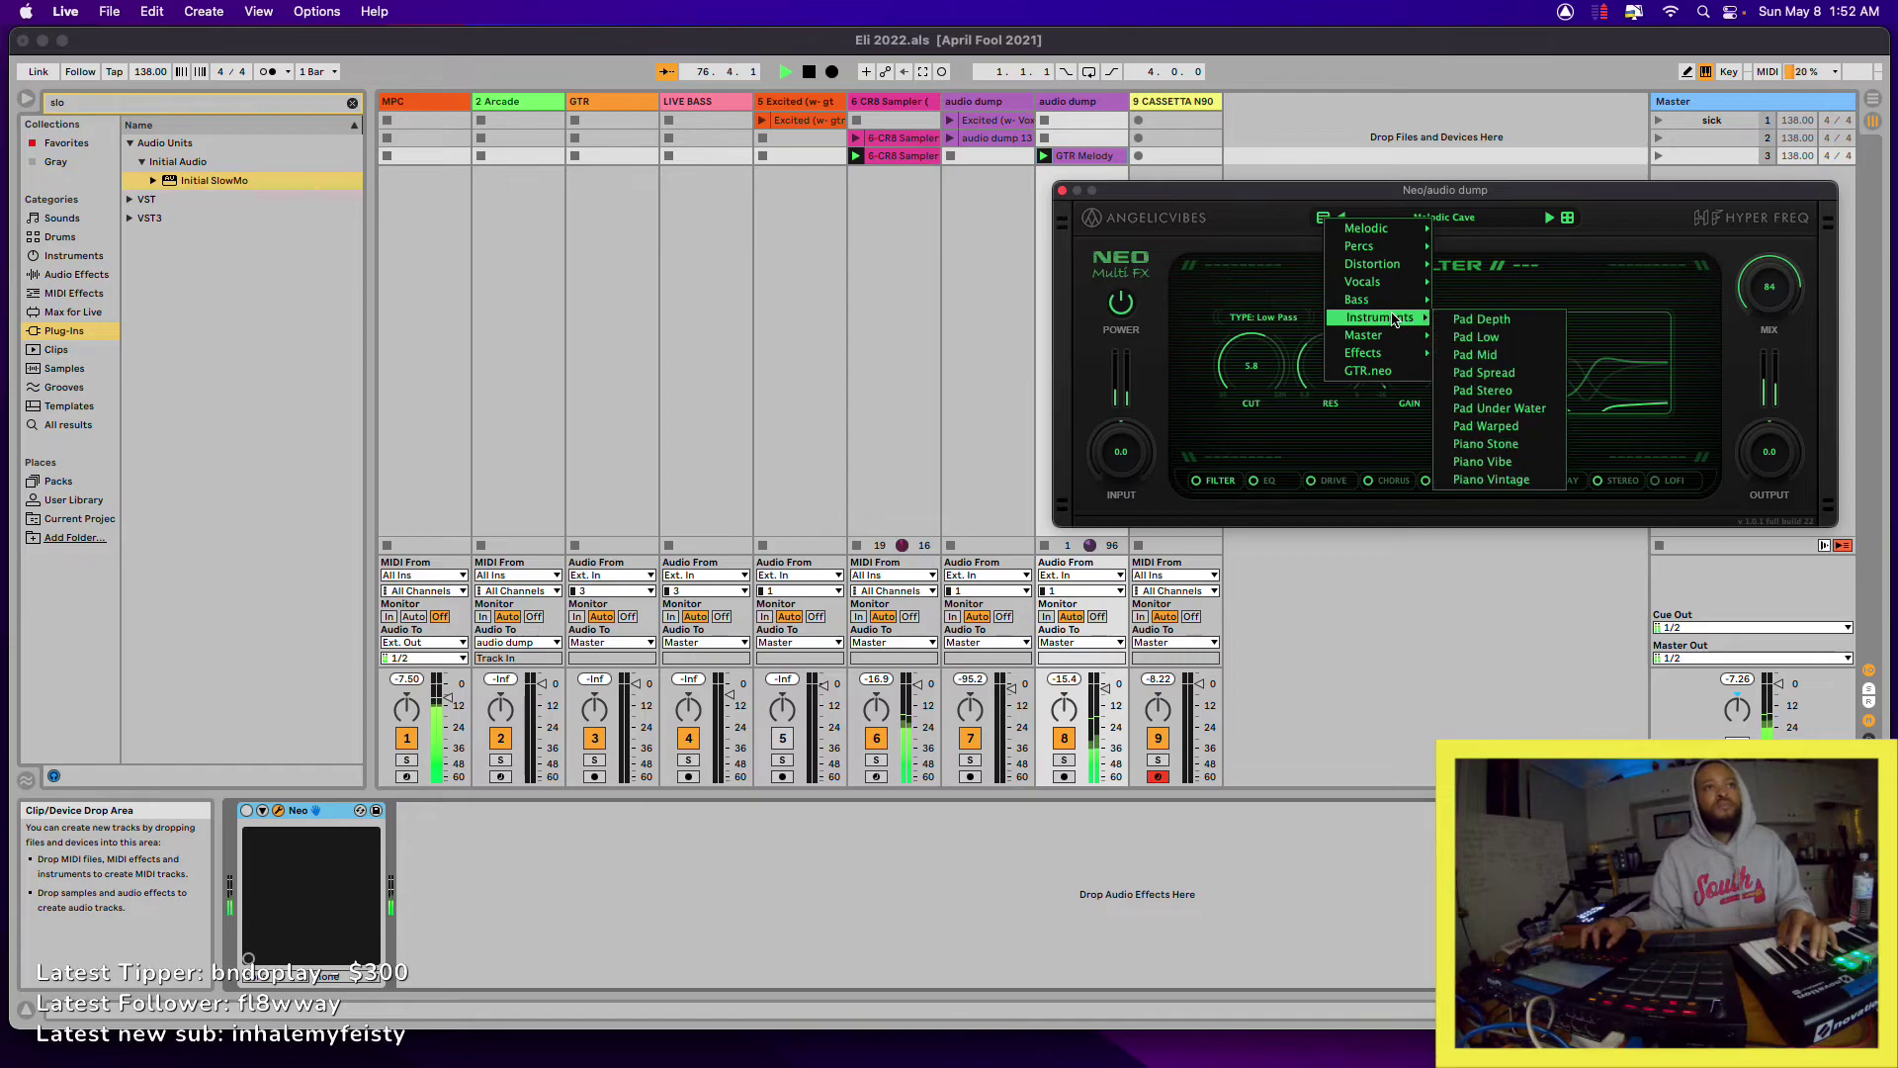
left_click(1485, 464)
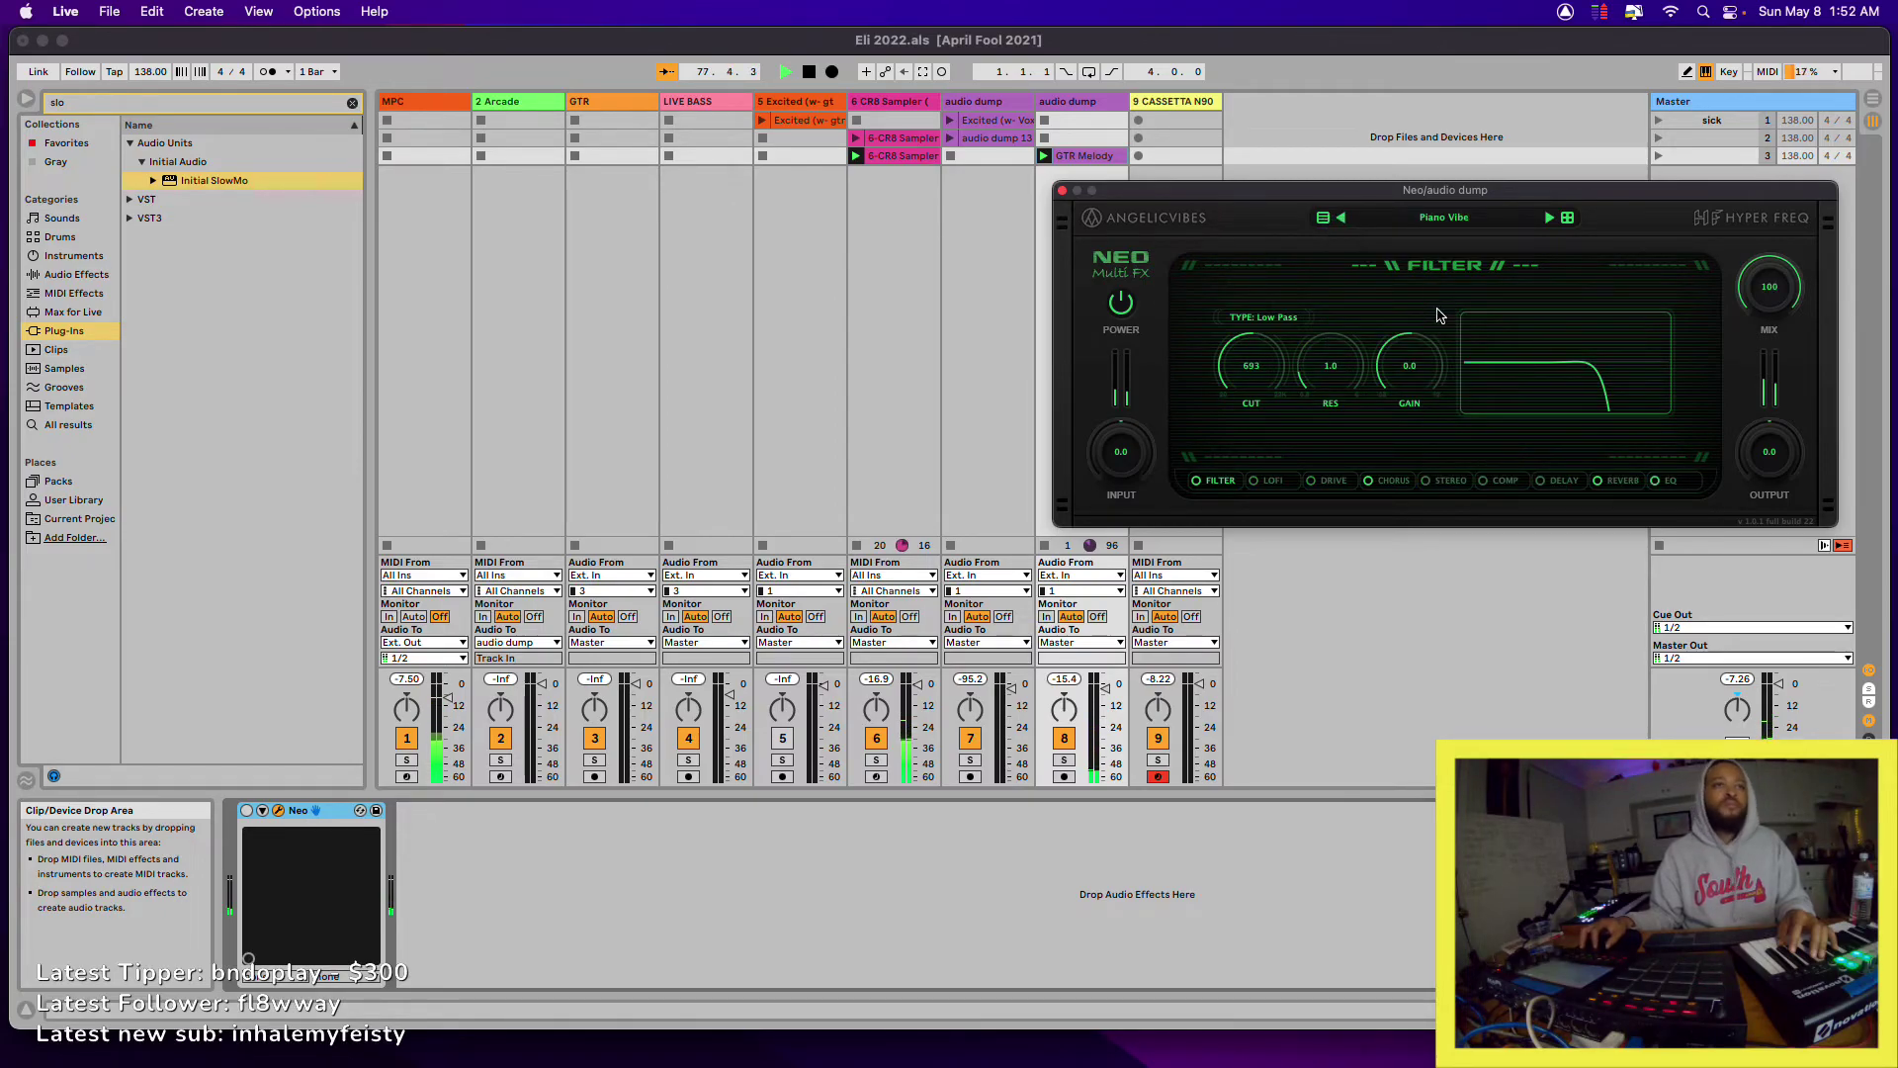
- Step back through Neo's presets to Pad Under Water and close the effect's window
left_click(1341, 219)
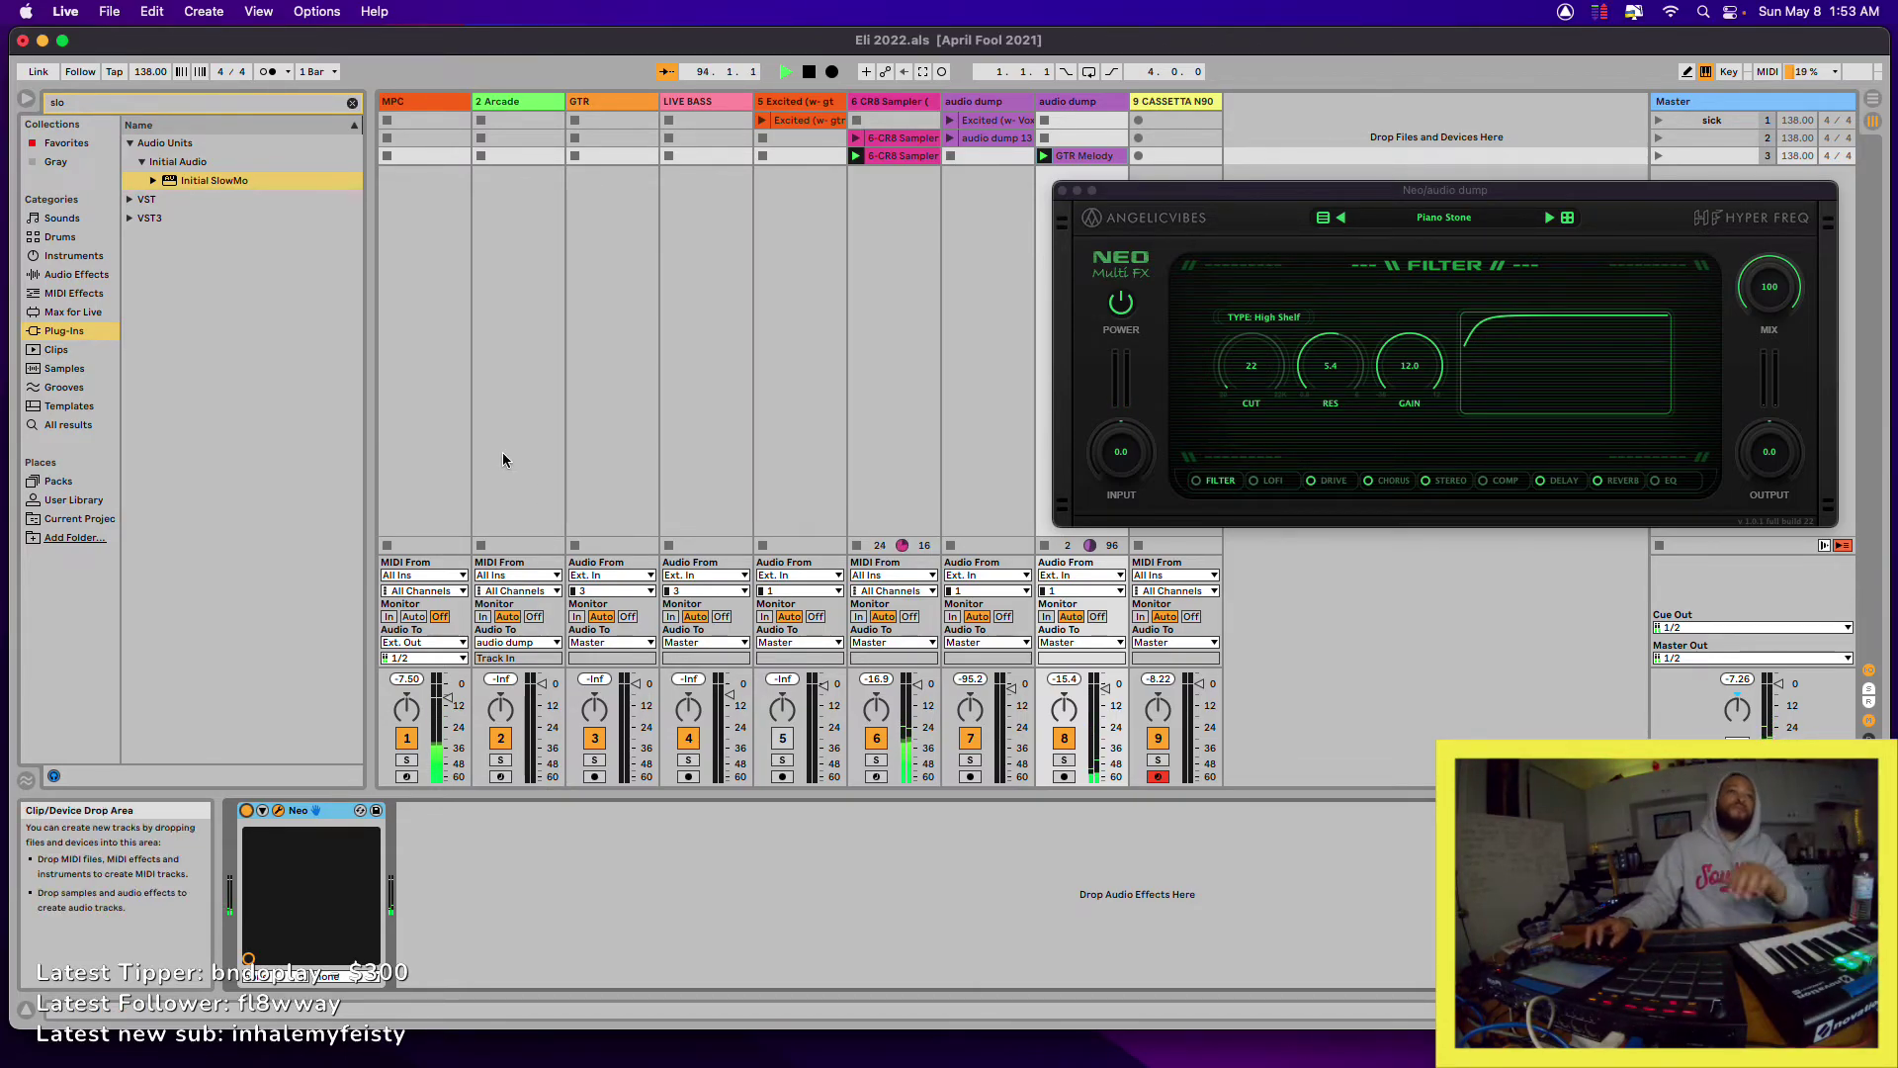
left_click(1342, 218)
left_click(1342, 219)
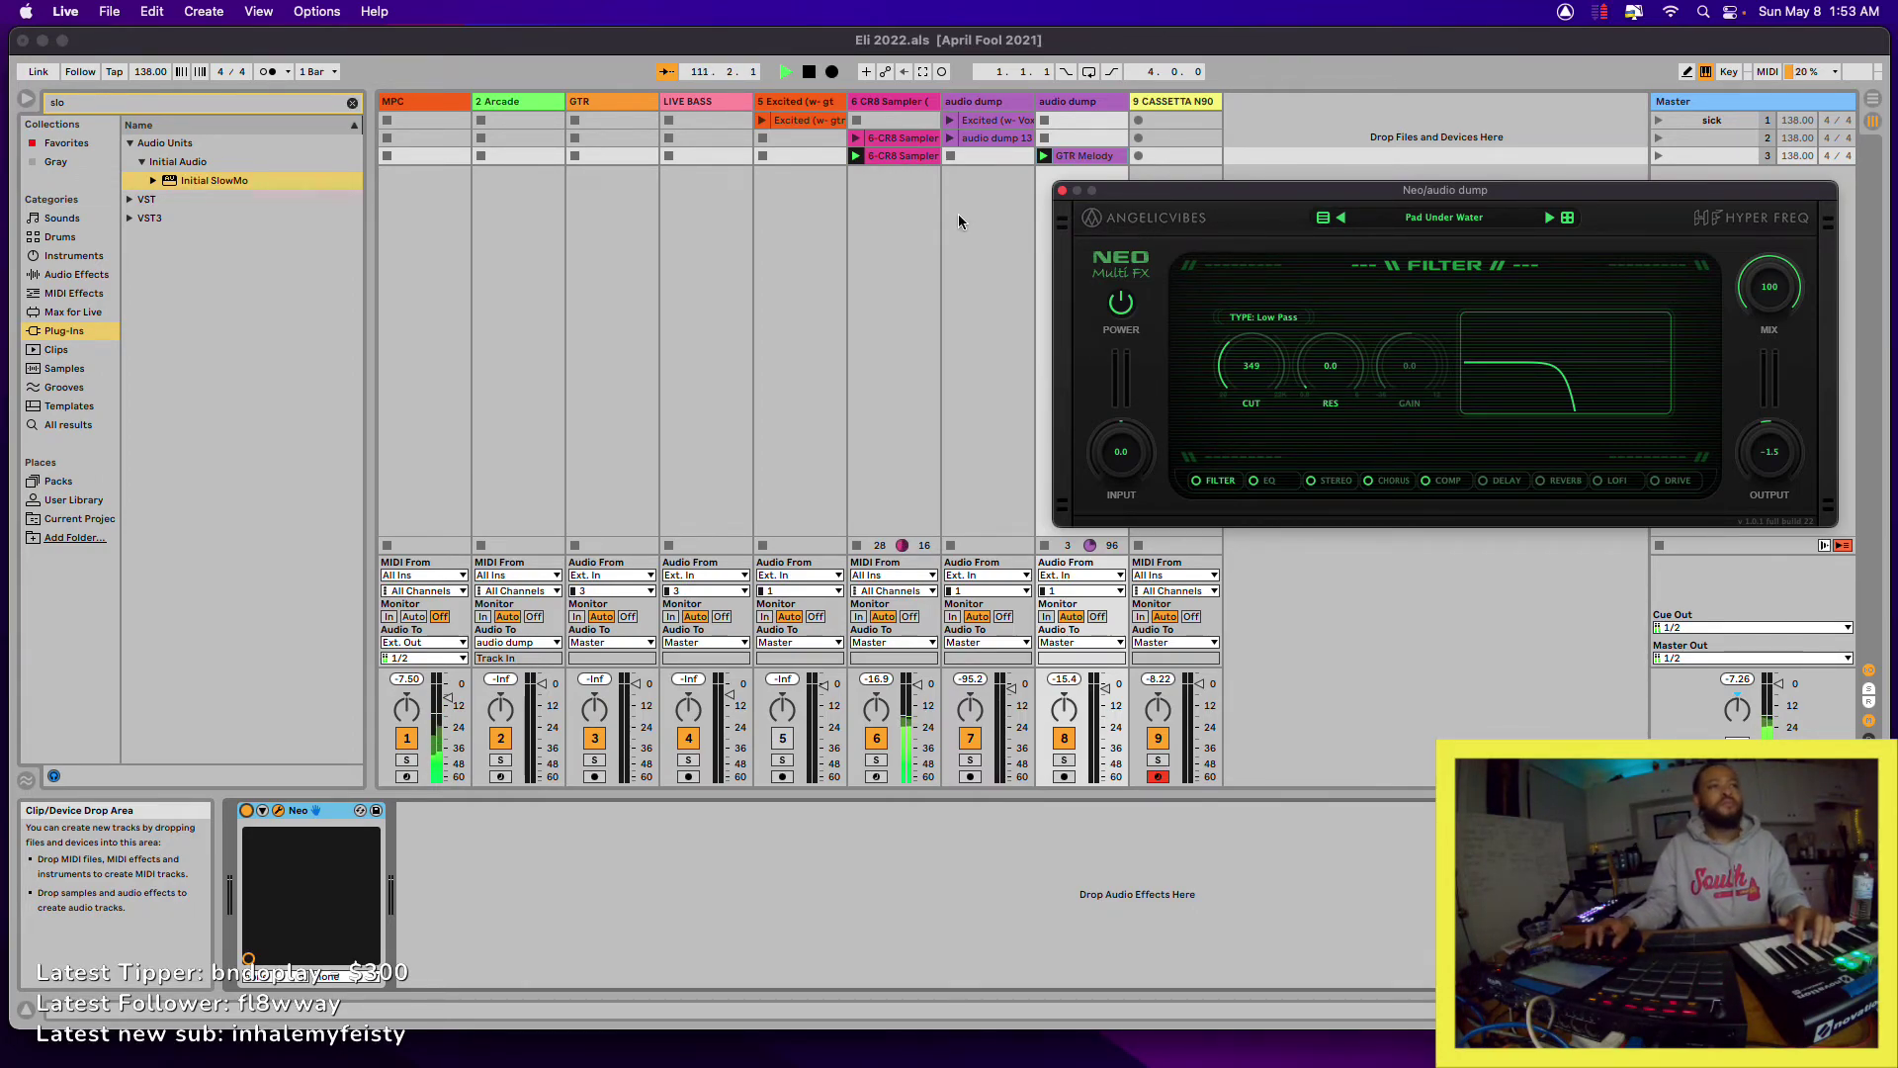
left_click(1062, 191)
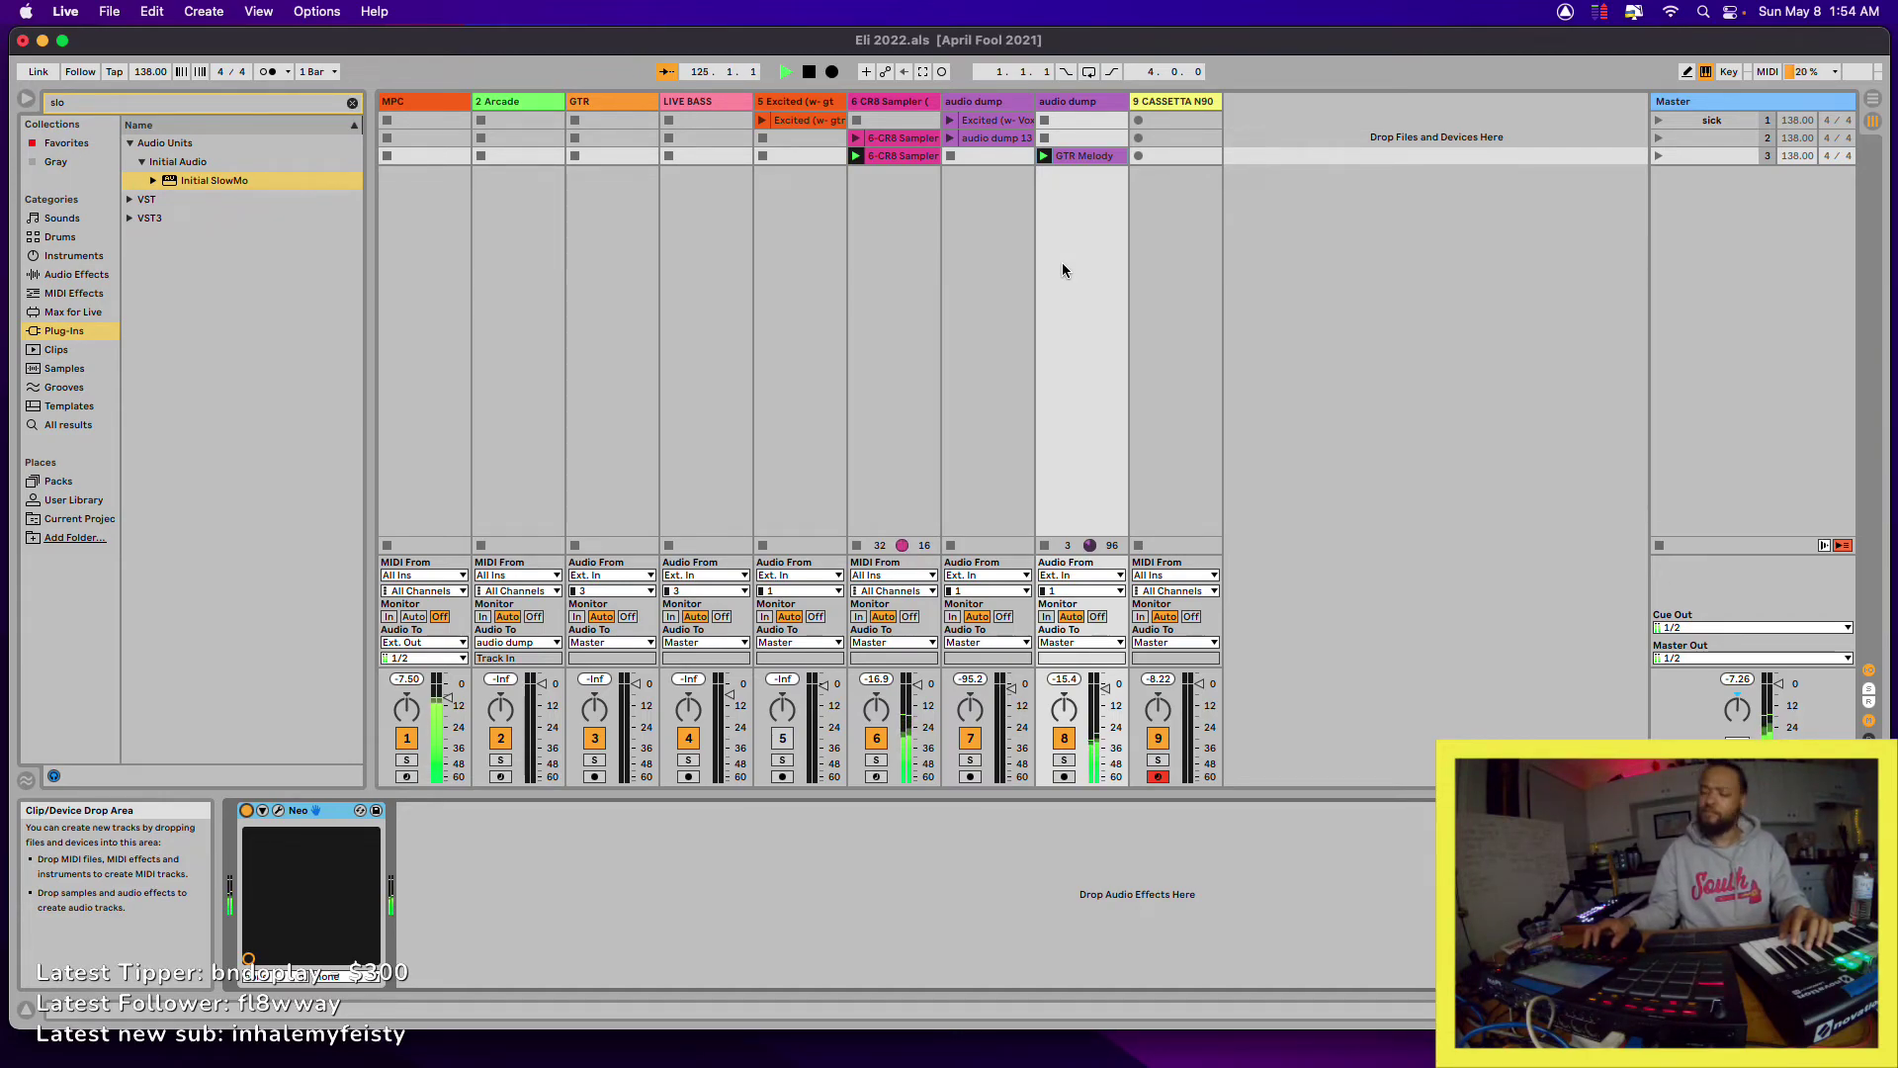
- Open the CASSETTA N90 instrument's preset list and try the bass presets Nozzas and Beduin
left_click(1181, 101)
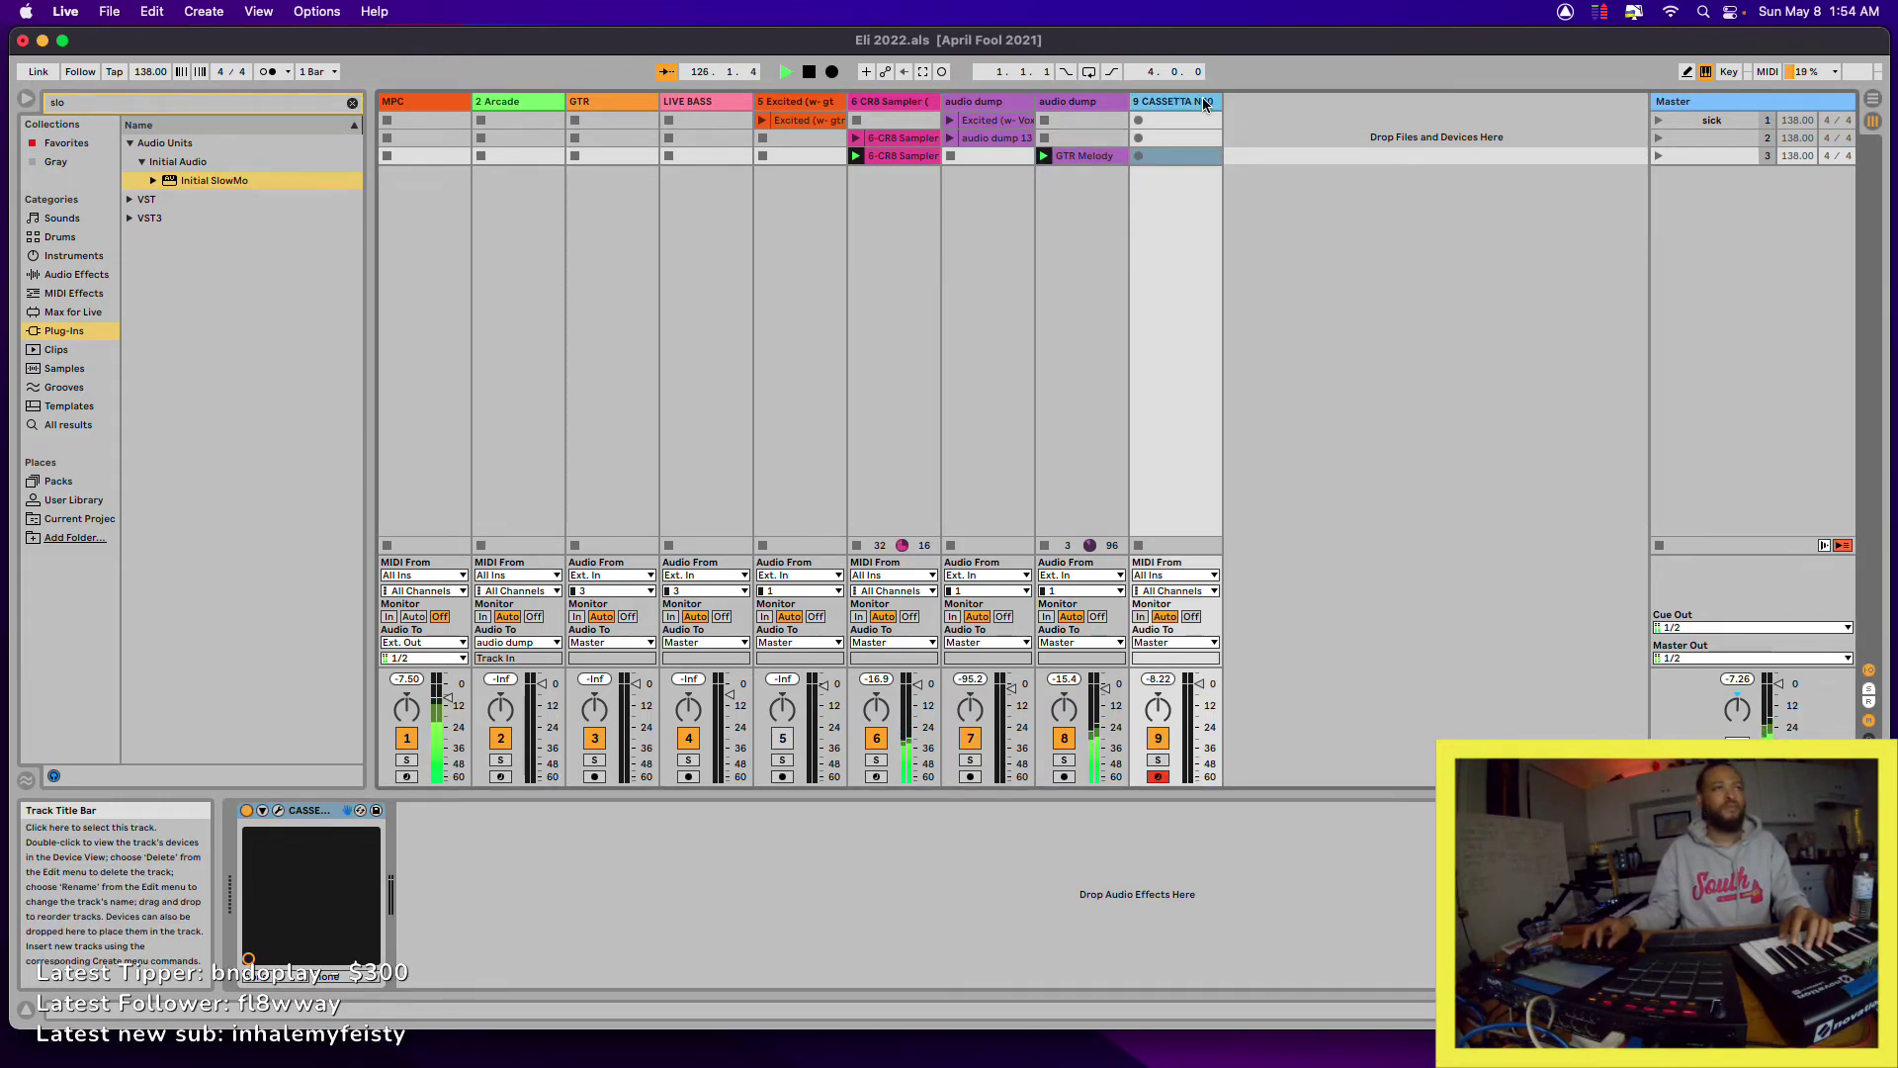
left_click(278, 809)
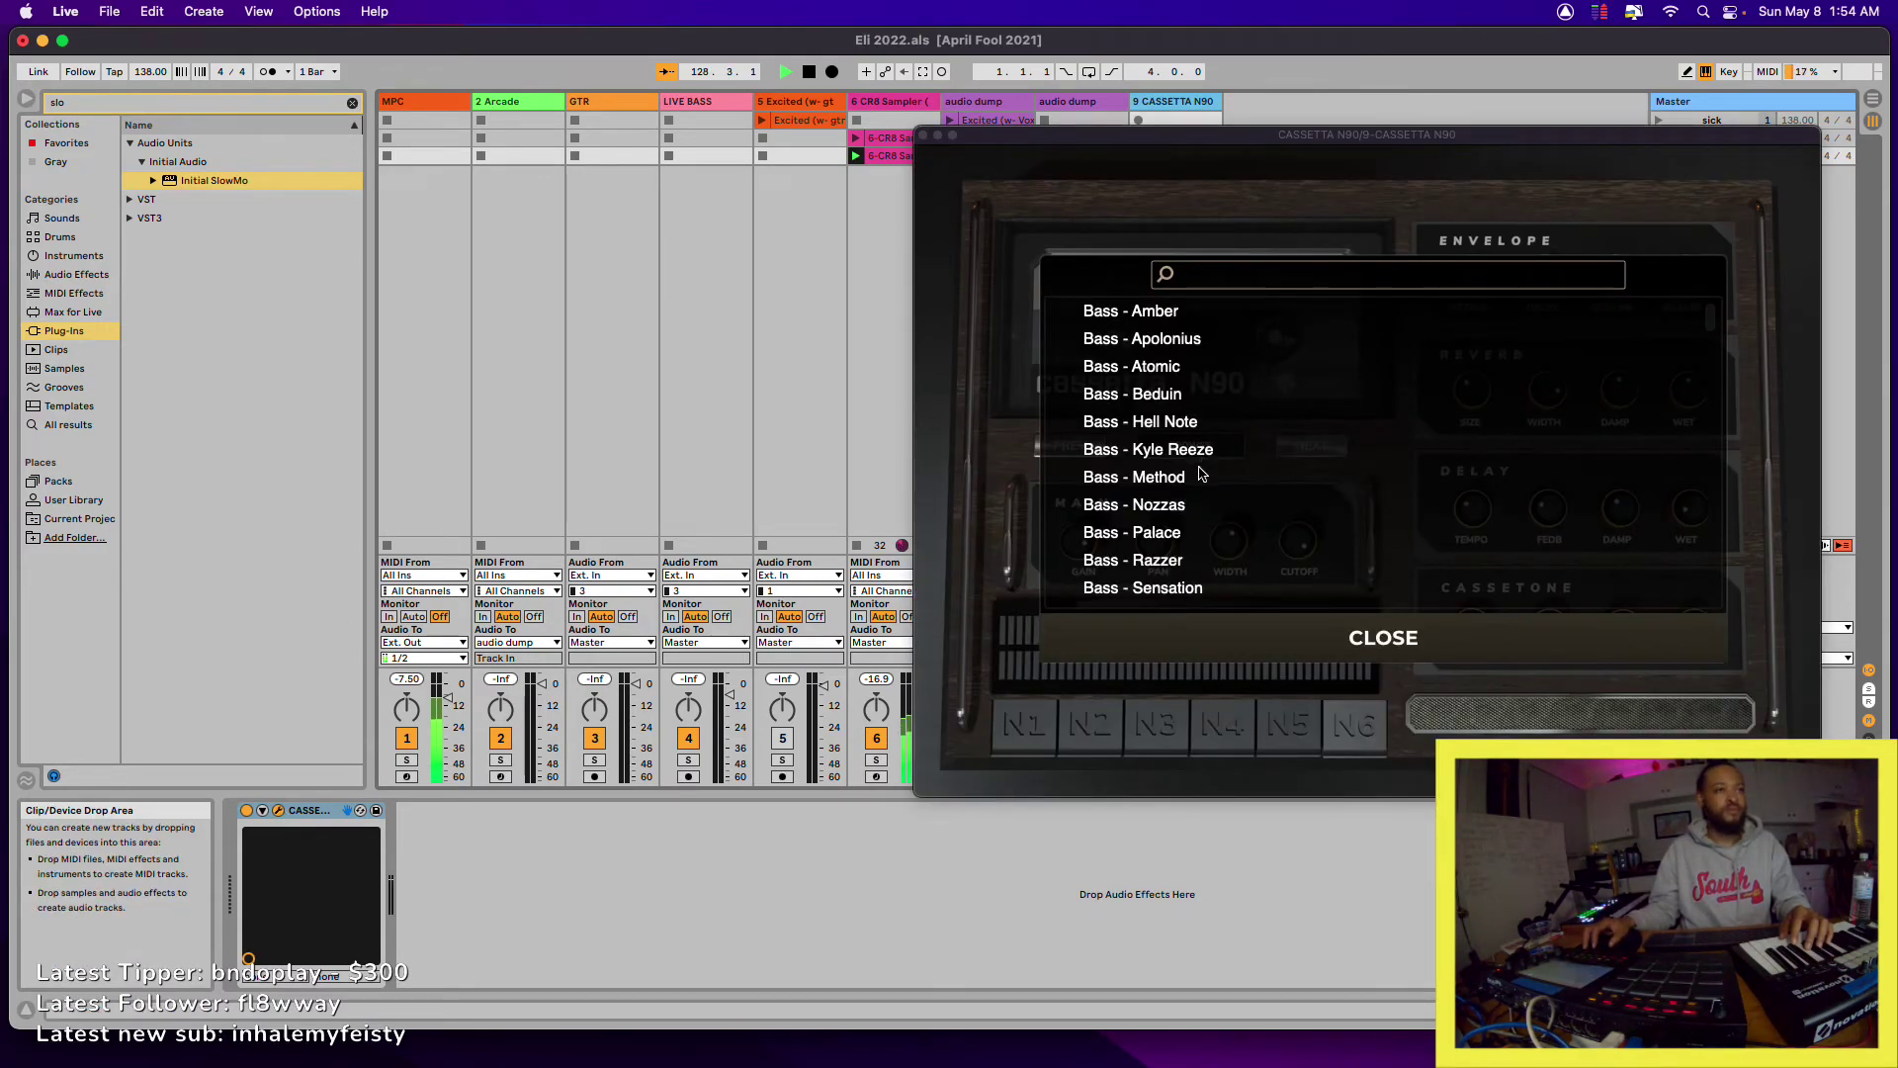
left_click(1281, 511)
scroll(1317, 462, "down", 4)
scroll(1316, 463, "up", 4)
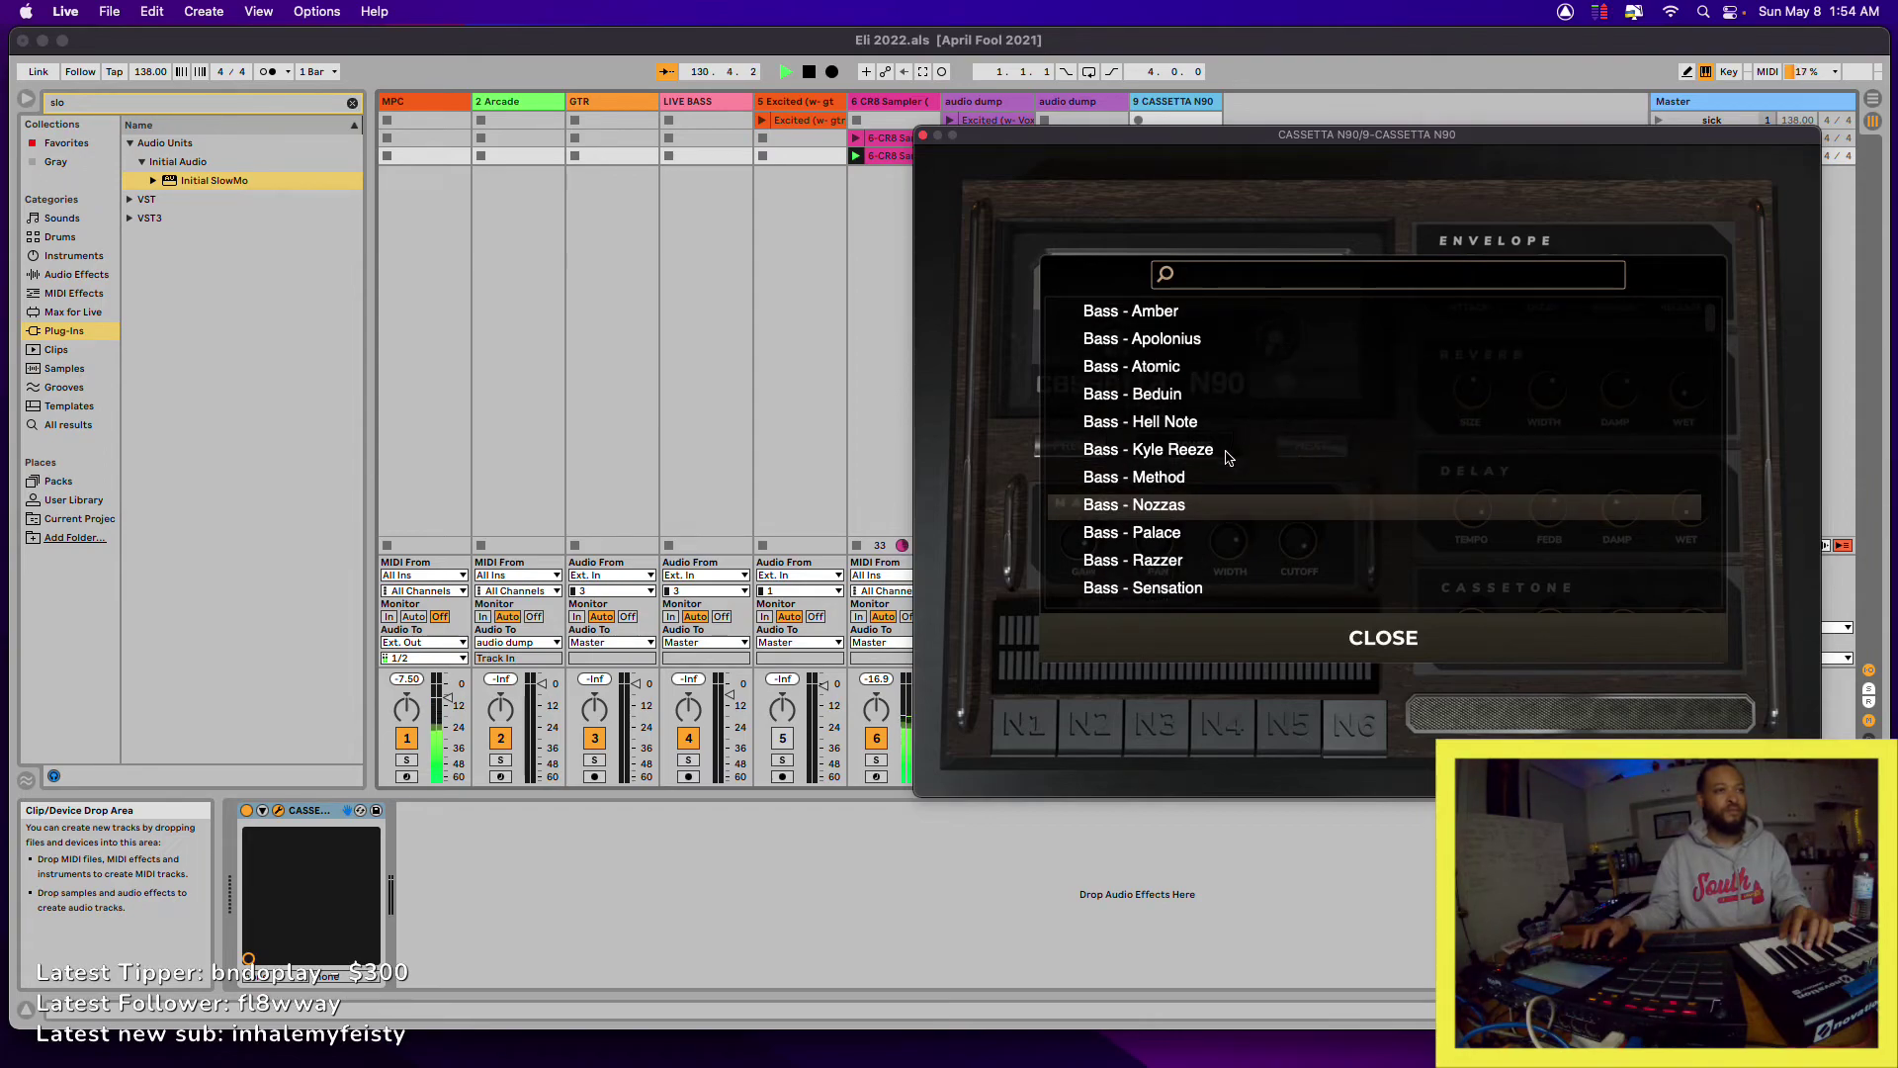
scroll(1231, 454, "down", 3)
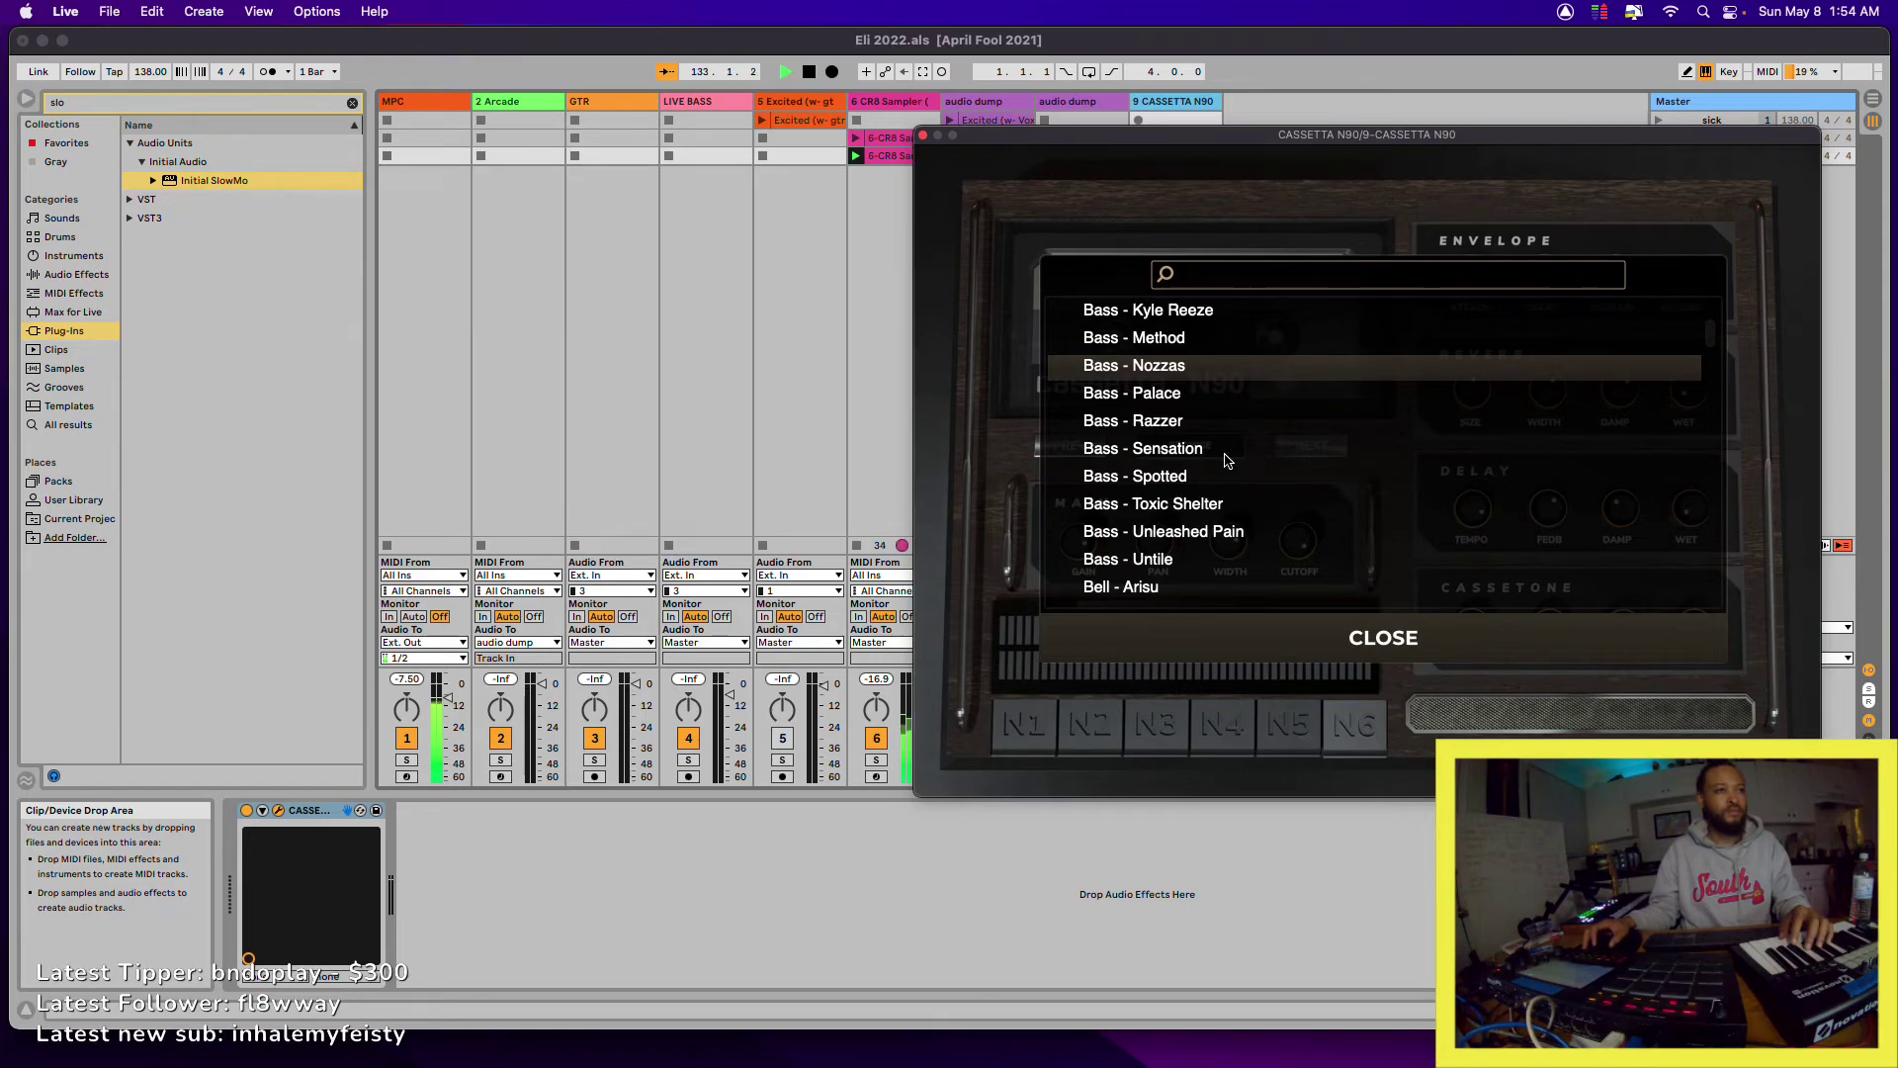
scroll(1227, 459, "up", 3)
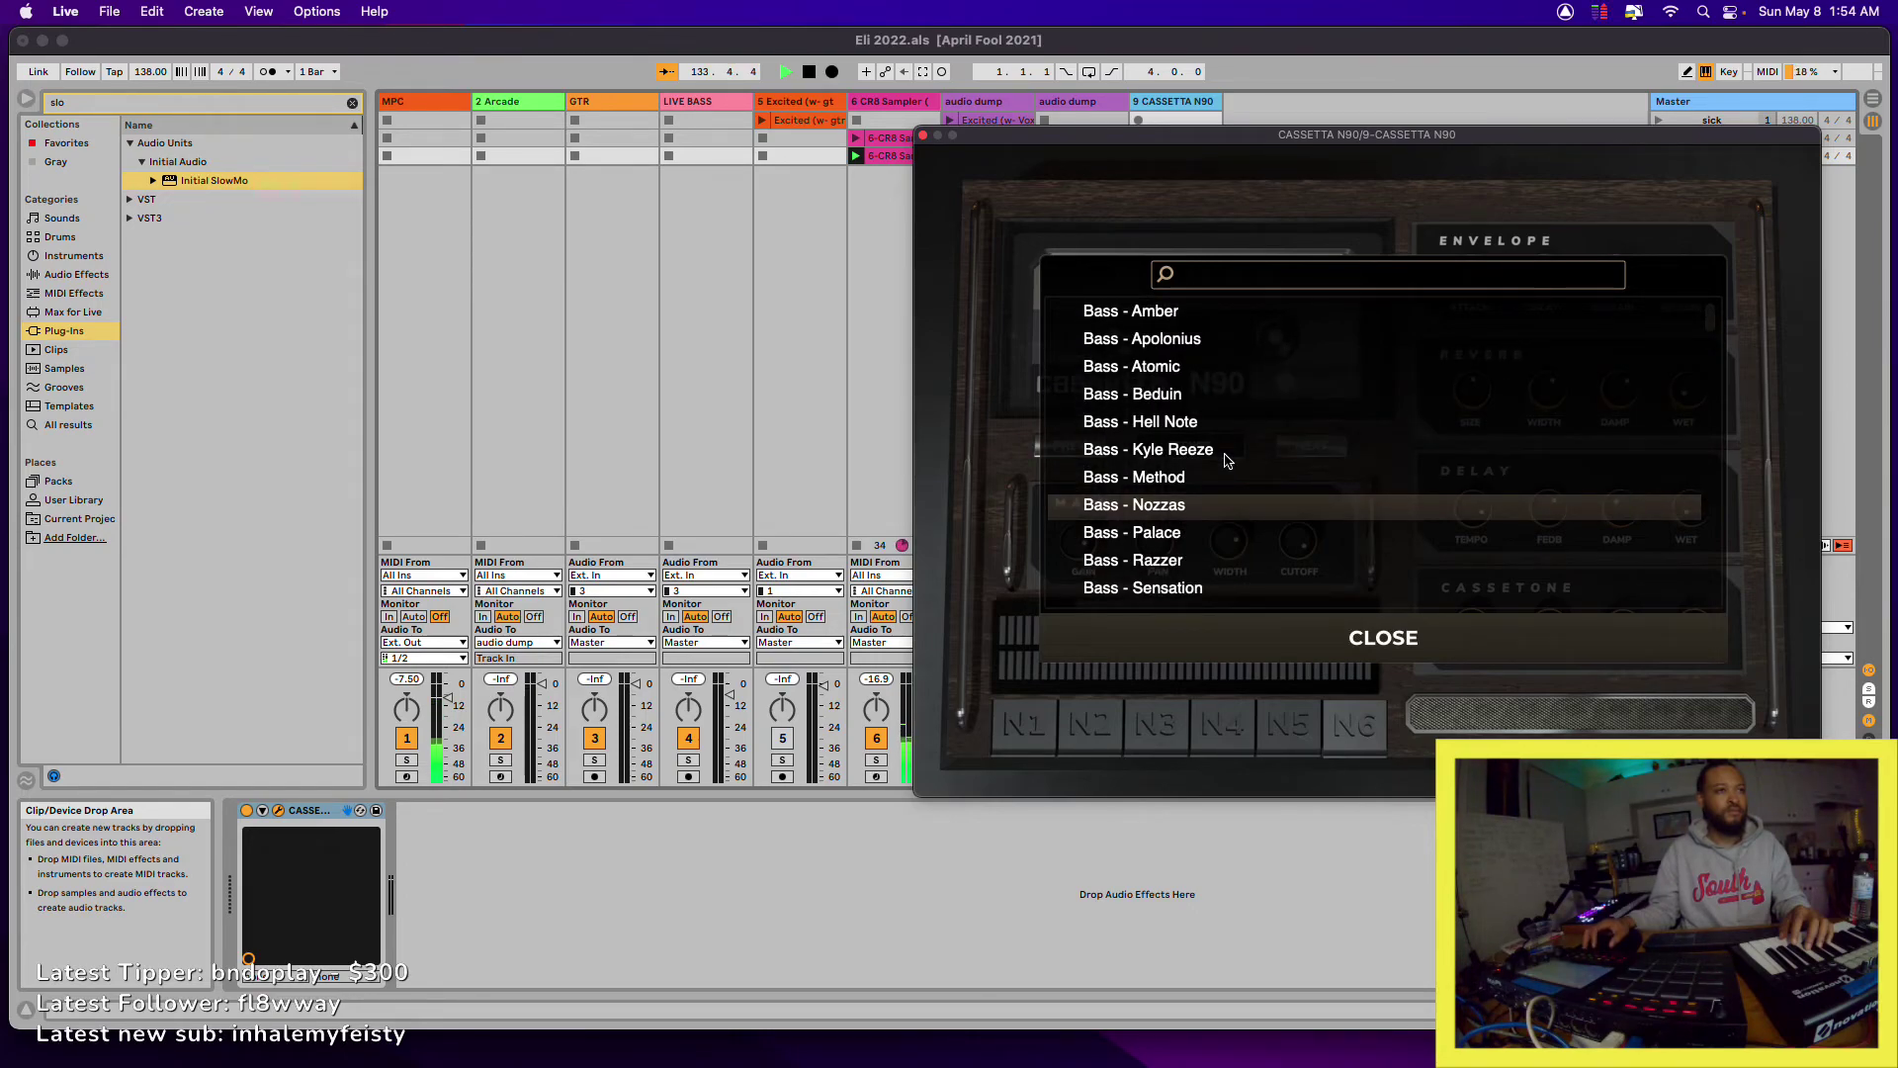
left_click(1199, 406)
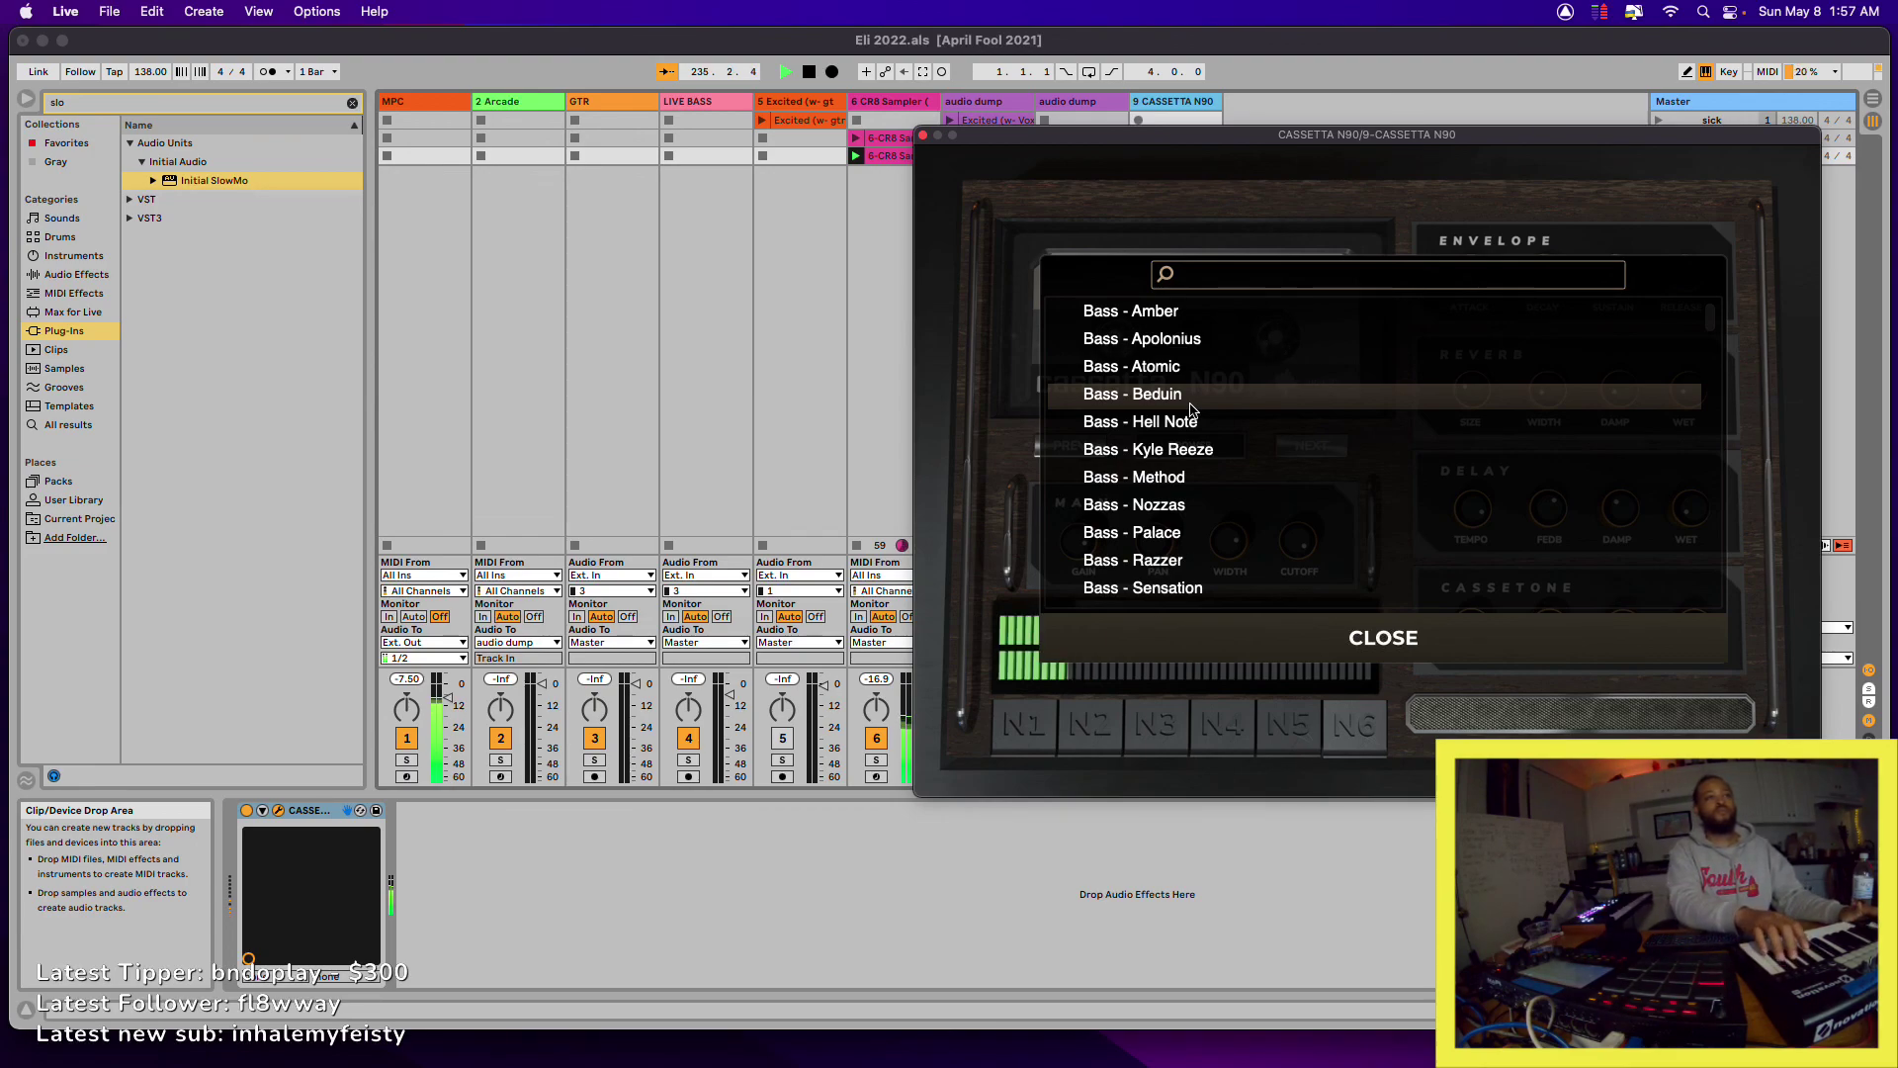
- Audition the CASSETTA N90 choir presets Hello Trone, Insomnic, Sodoma and Vertum
scroll(1167, 415, "down", 5)
scroll(1164, 417, "down", 1)
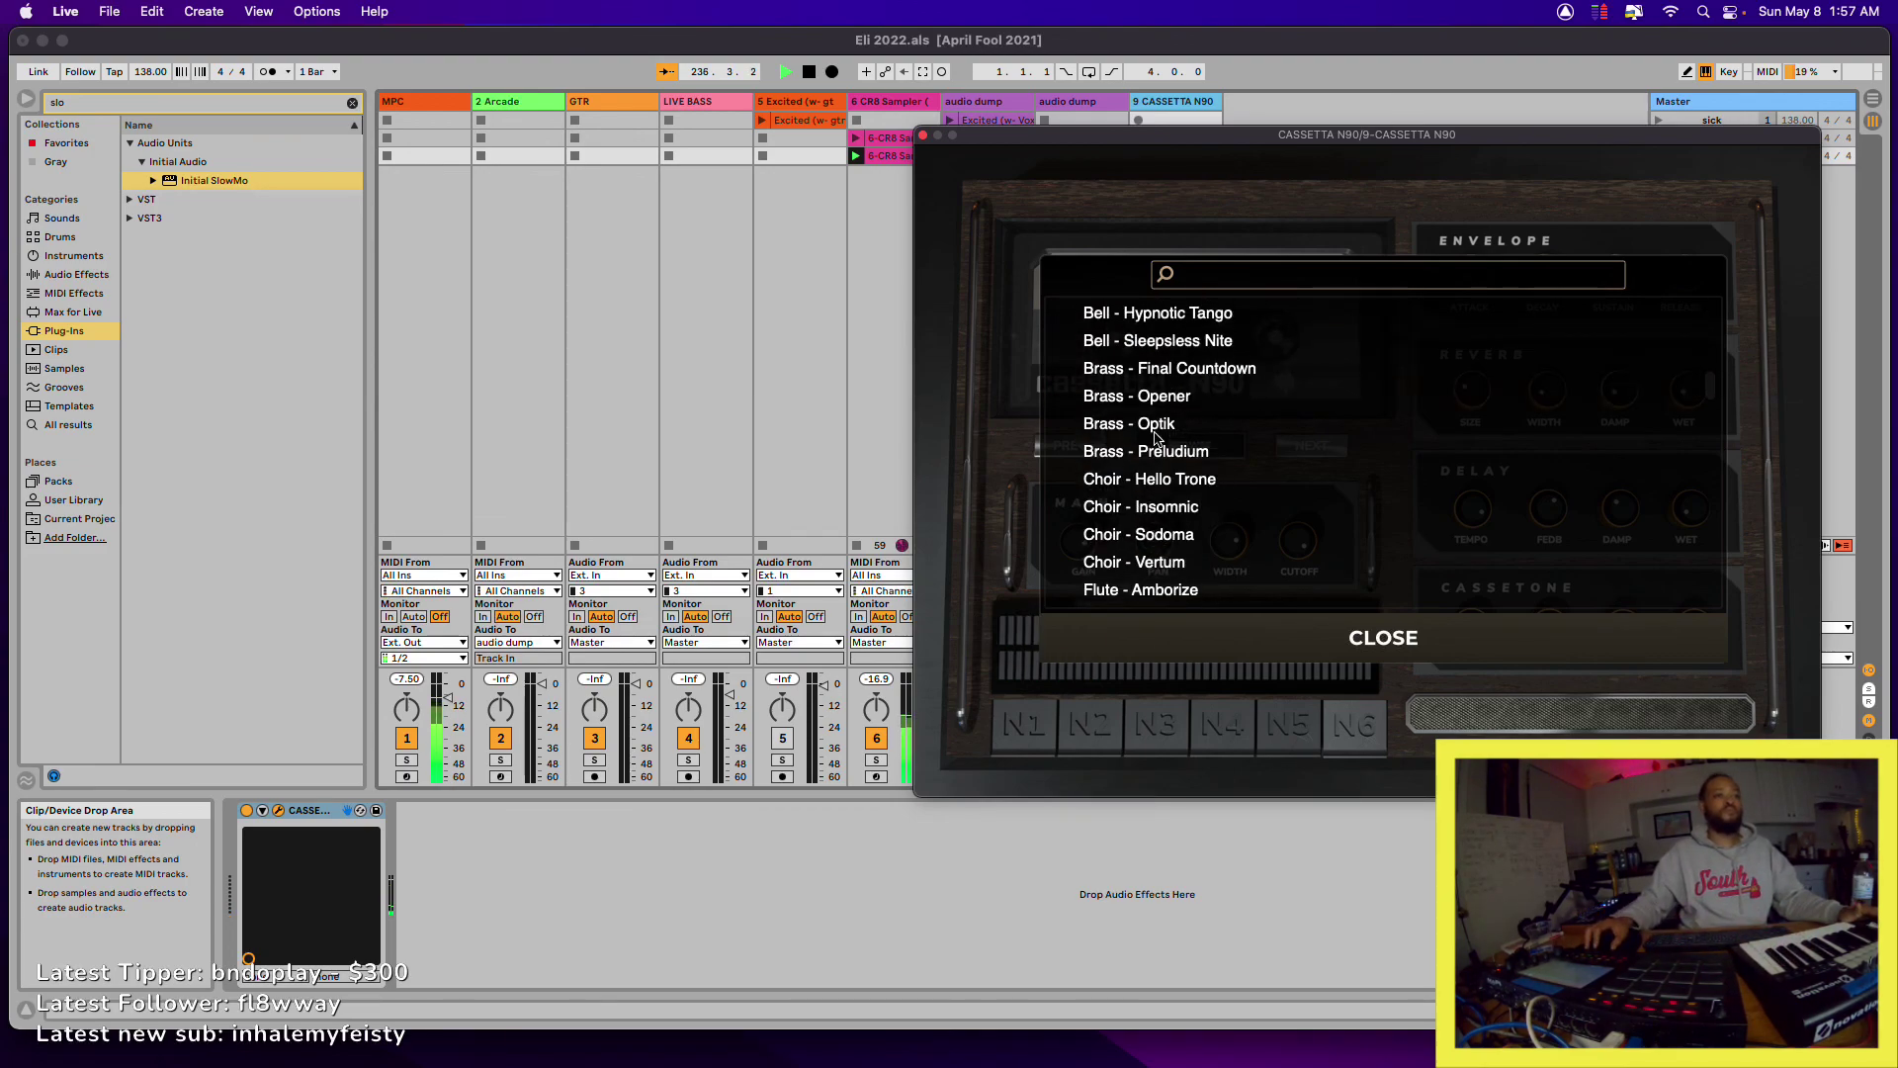
left_click(1160, 478)
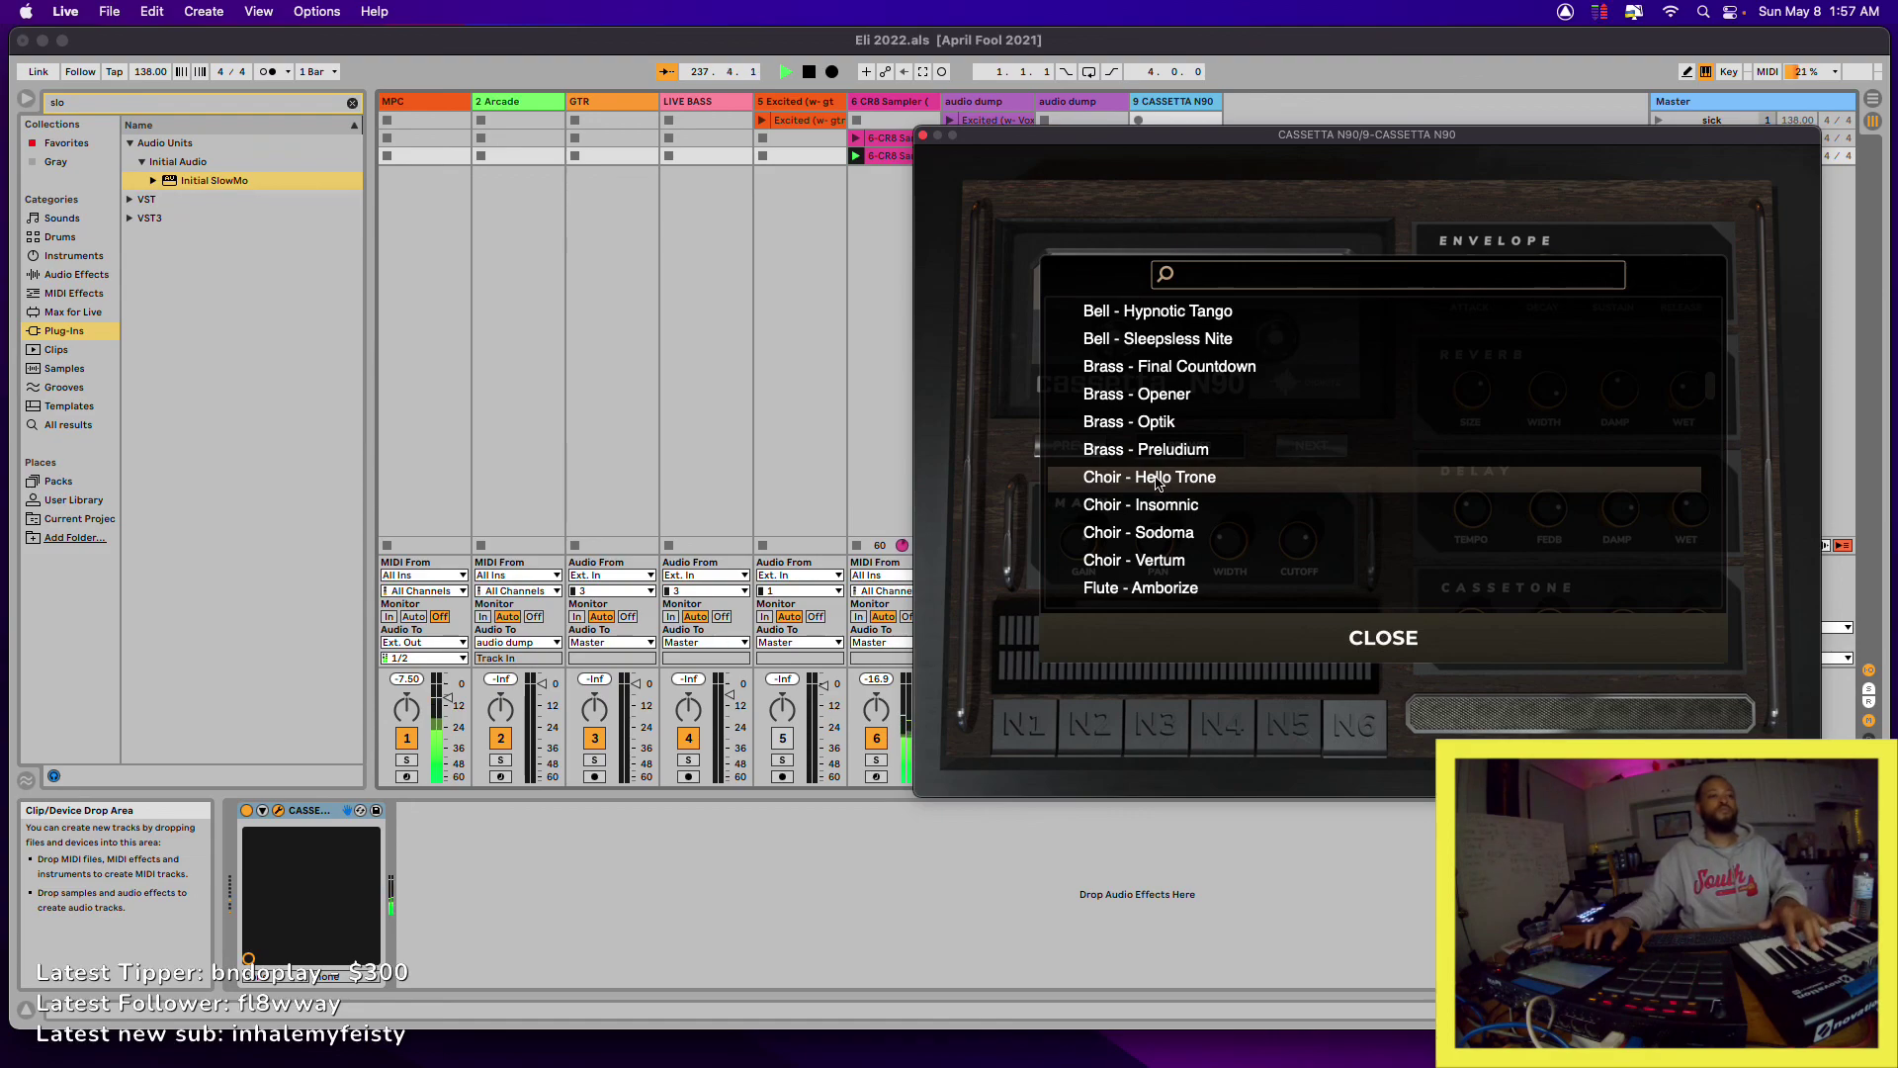
left_click(1162, 507)
left_click(1171, 534)
scroll(1172, 534, "down", 1)
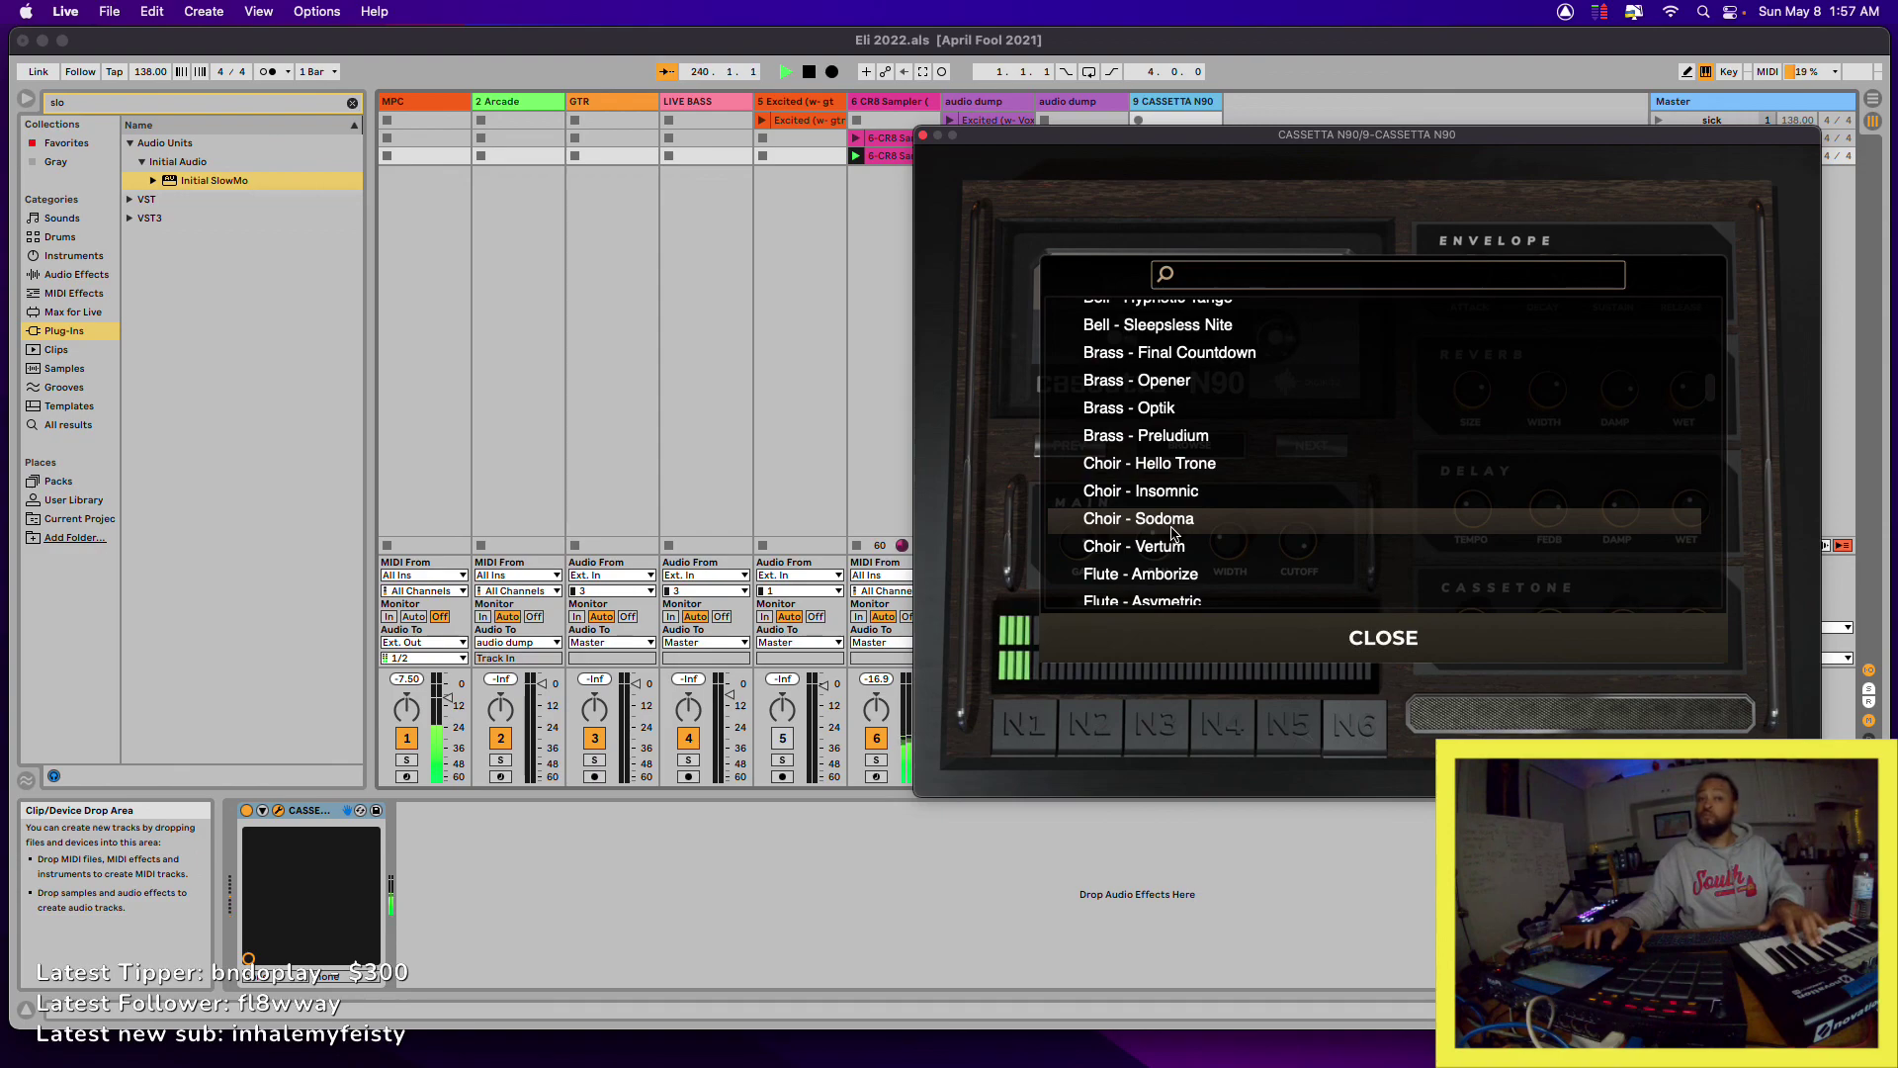
left_click(1176, 547)
scroll(1176, 547, "down", 1)
- Audition the flute presets Amborize, Asymetric, Flutter and Shangri-la, load Flute - Shanree and hide the instrument window
left_click(1179, 562)
scroll(1179, 534, "down", 4)
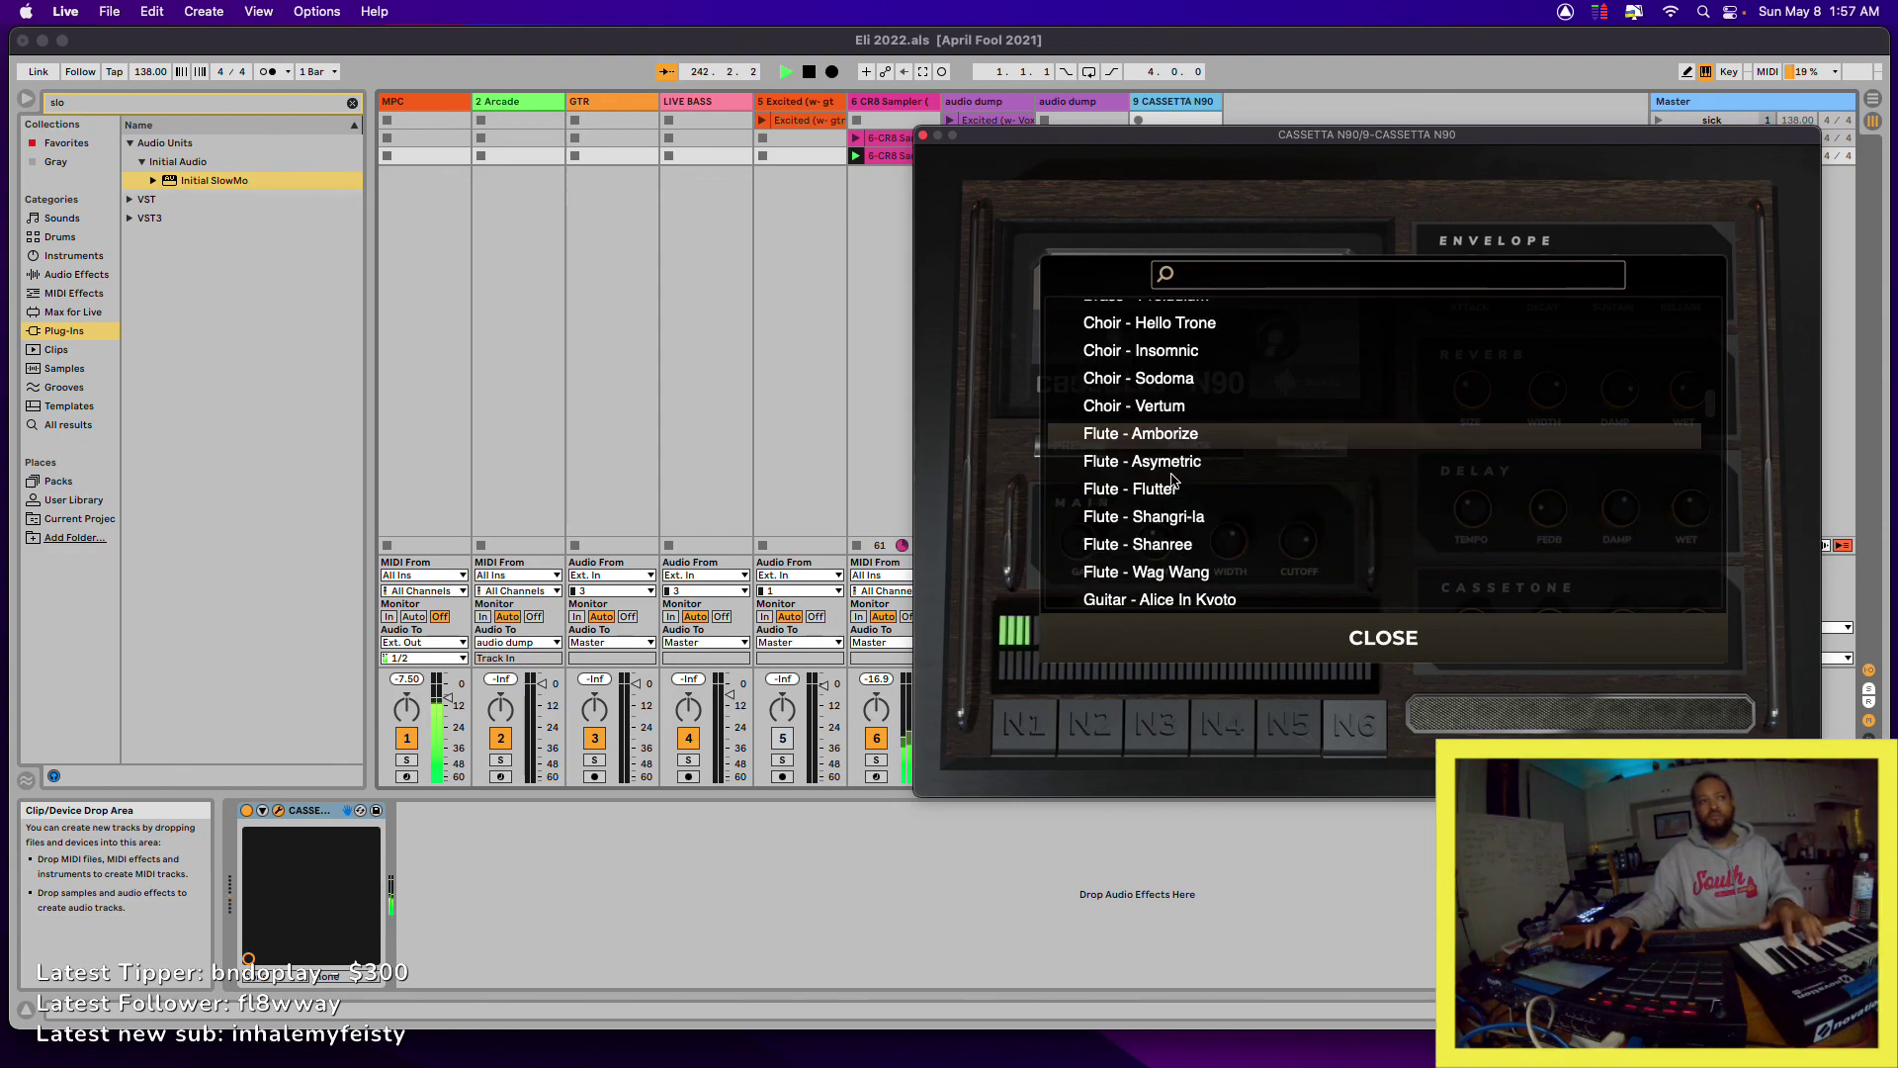
left_click(1175, 466)
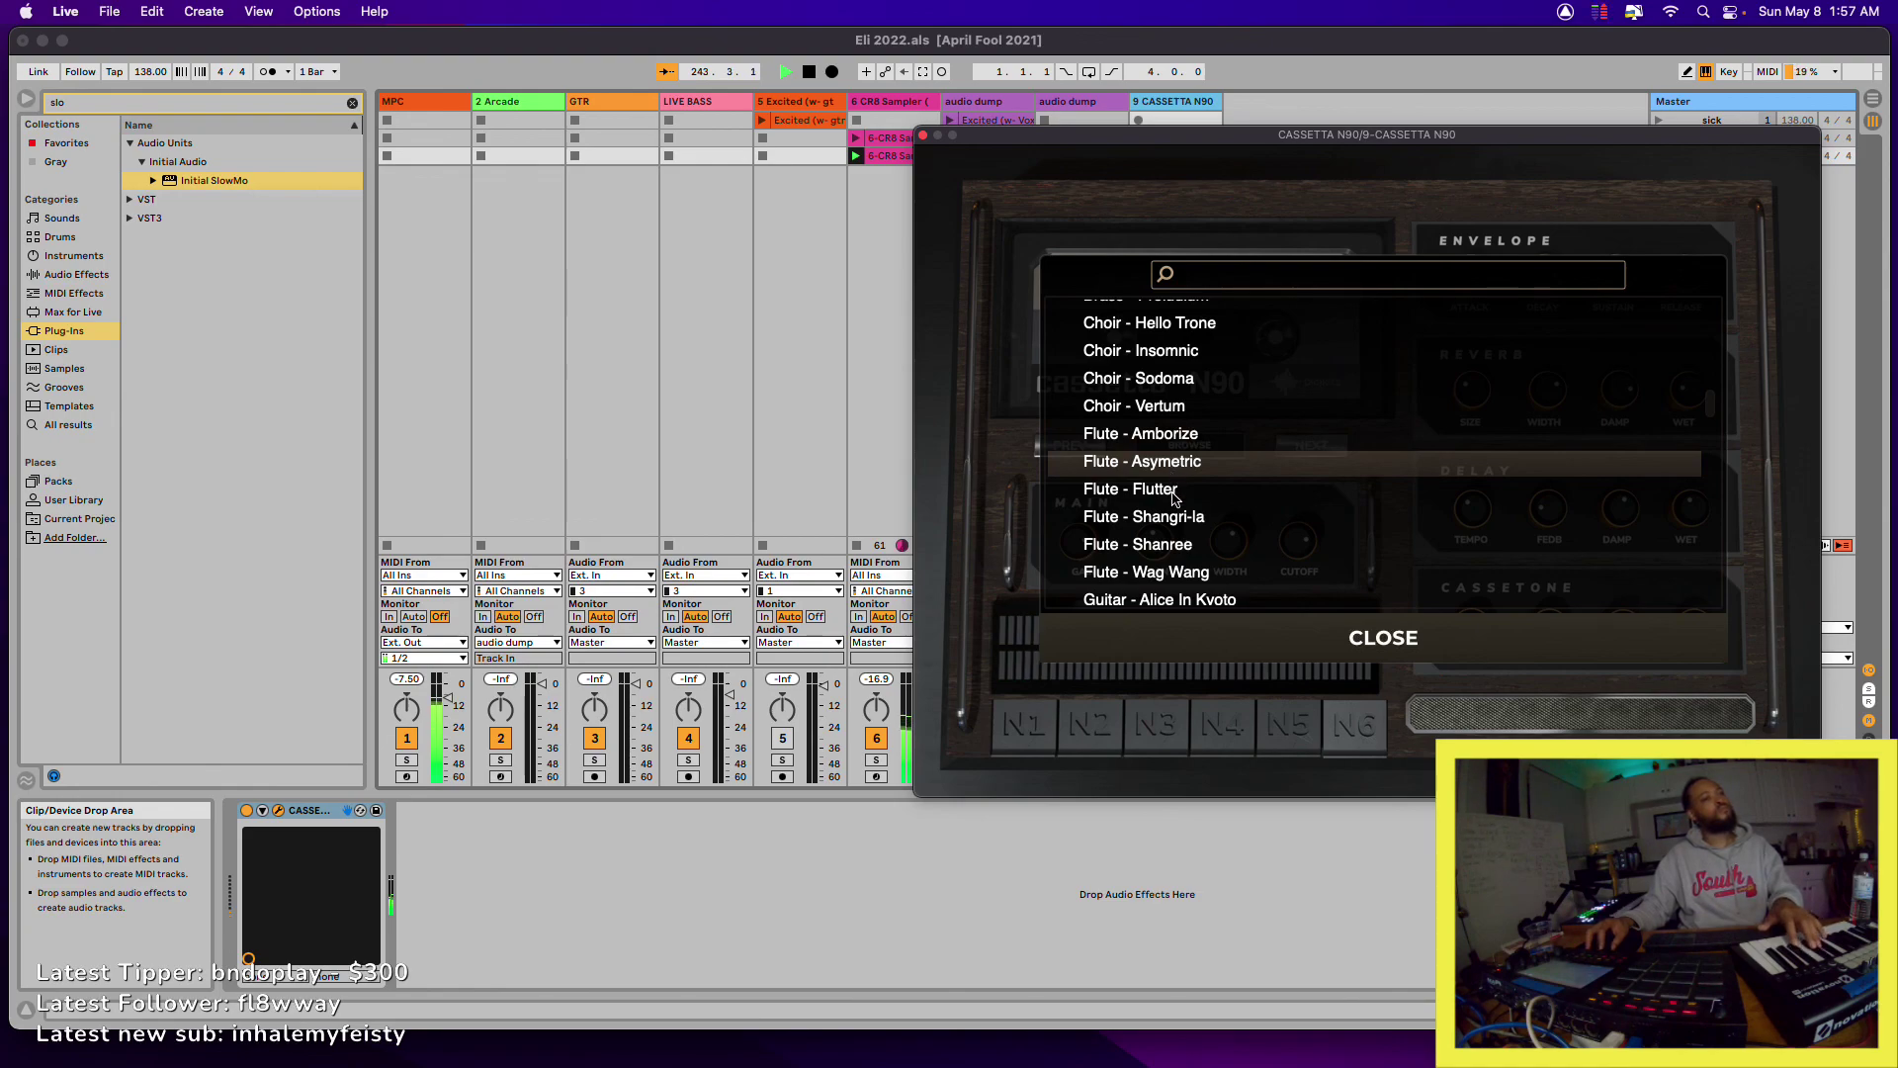
left_click(1176, 494)
left_click(1178, 524)
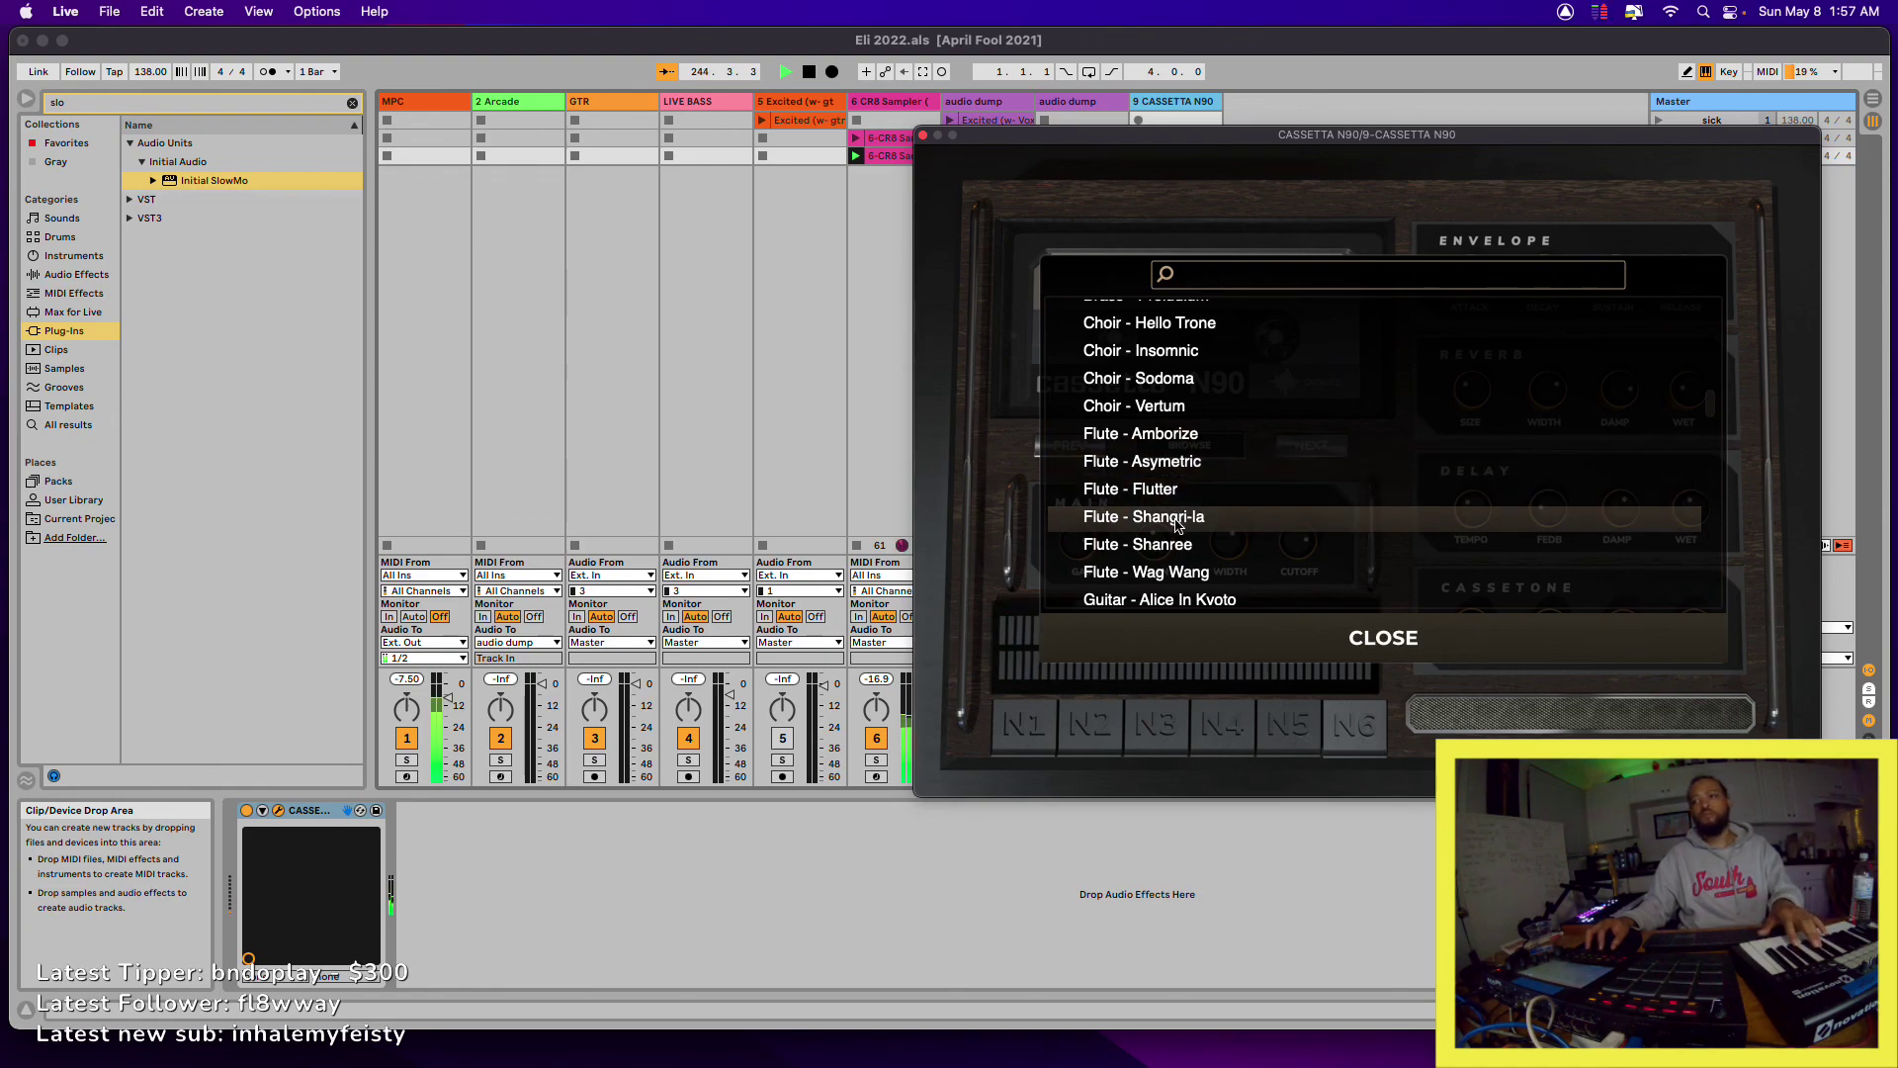
scroll(1181, 534, "down", 4)
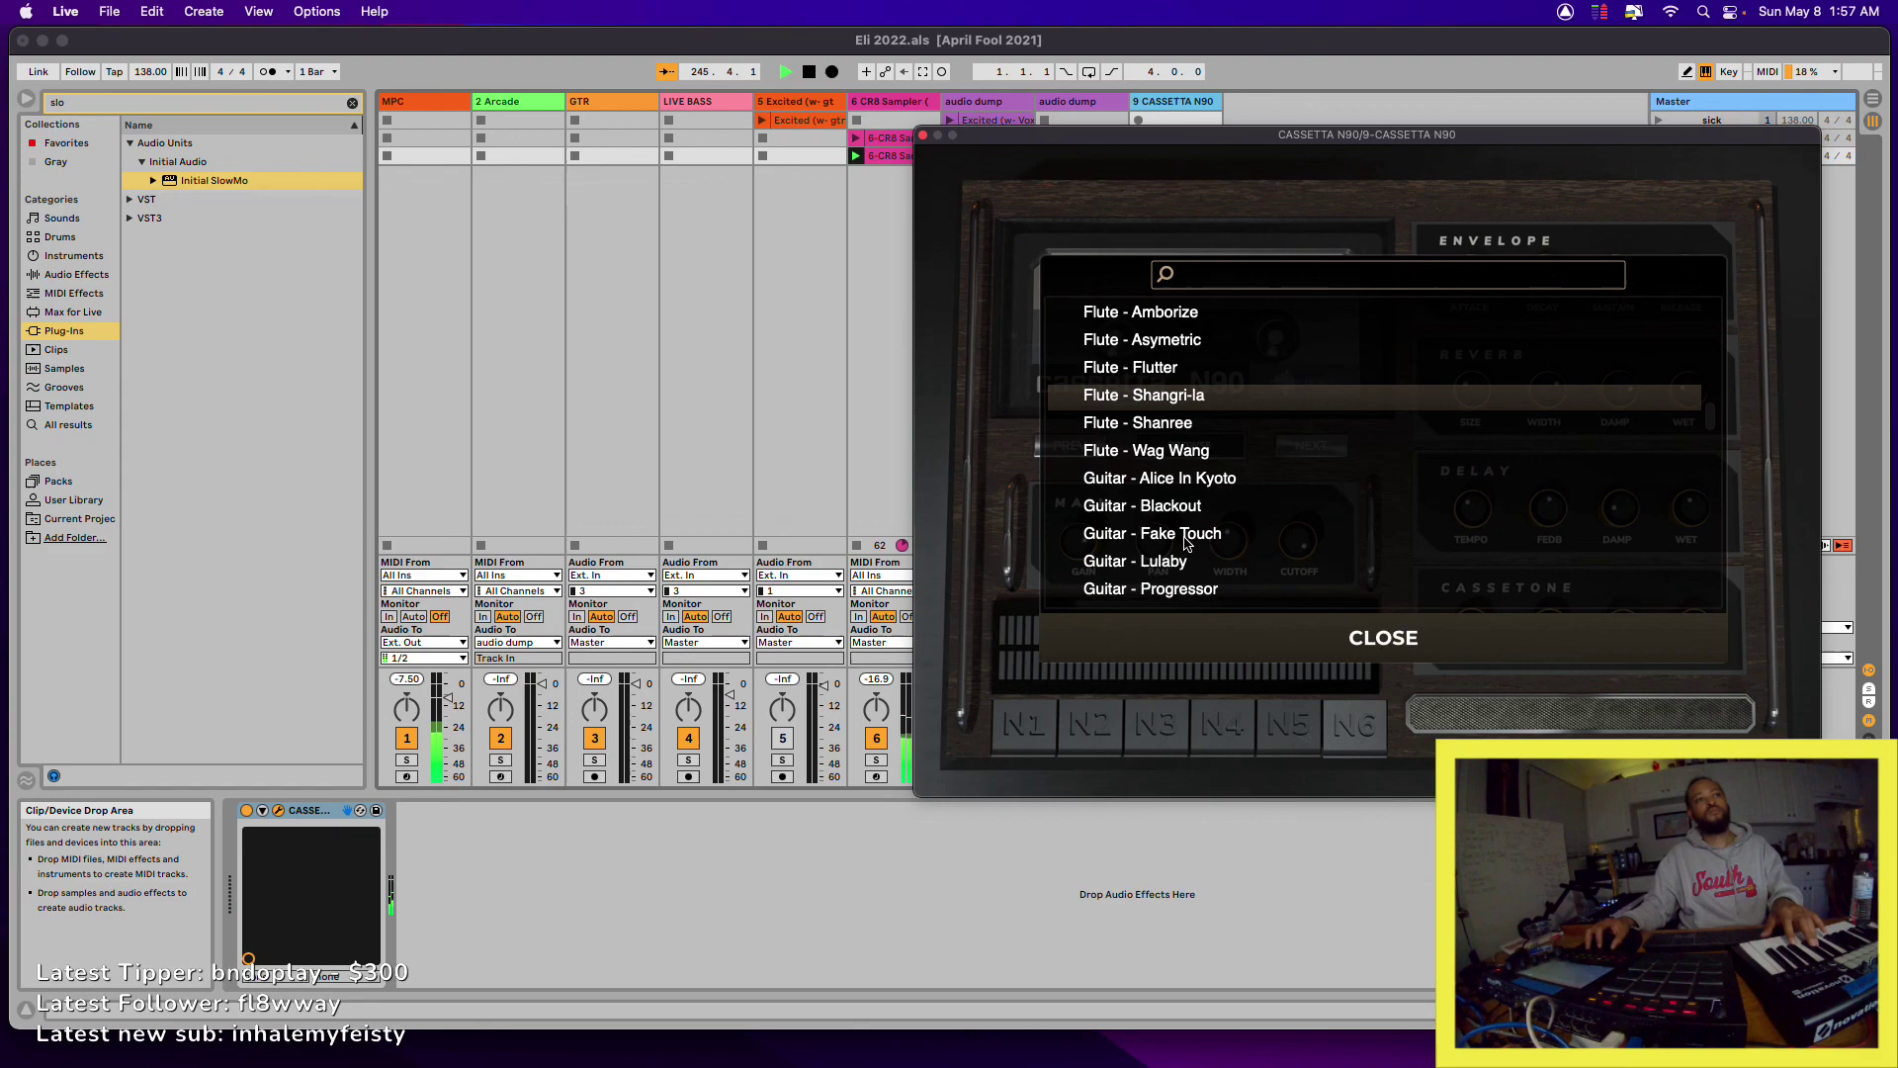
left_click(1166, 423)
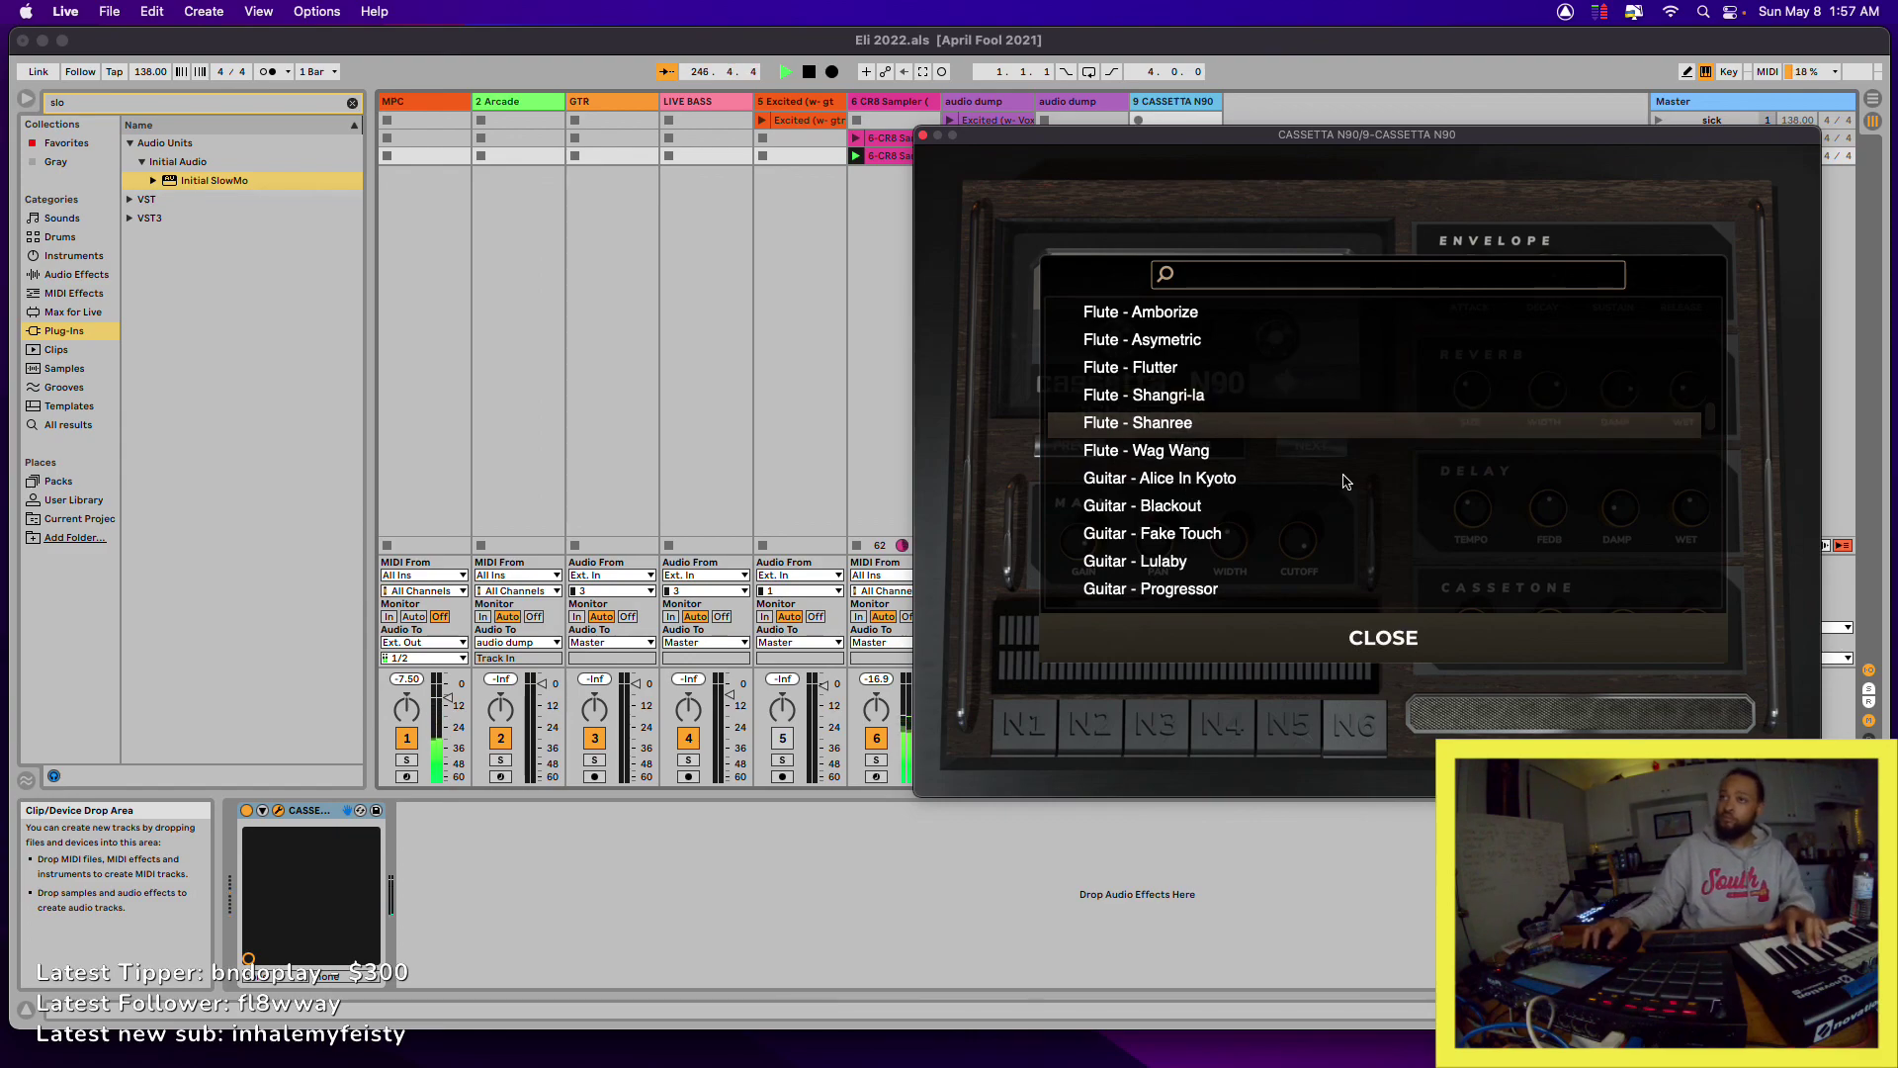
key("super+alt+p")
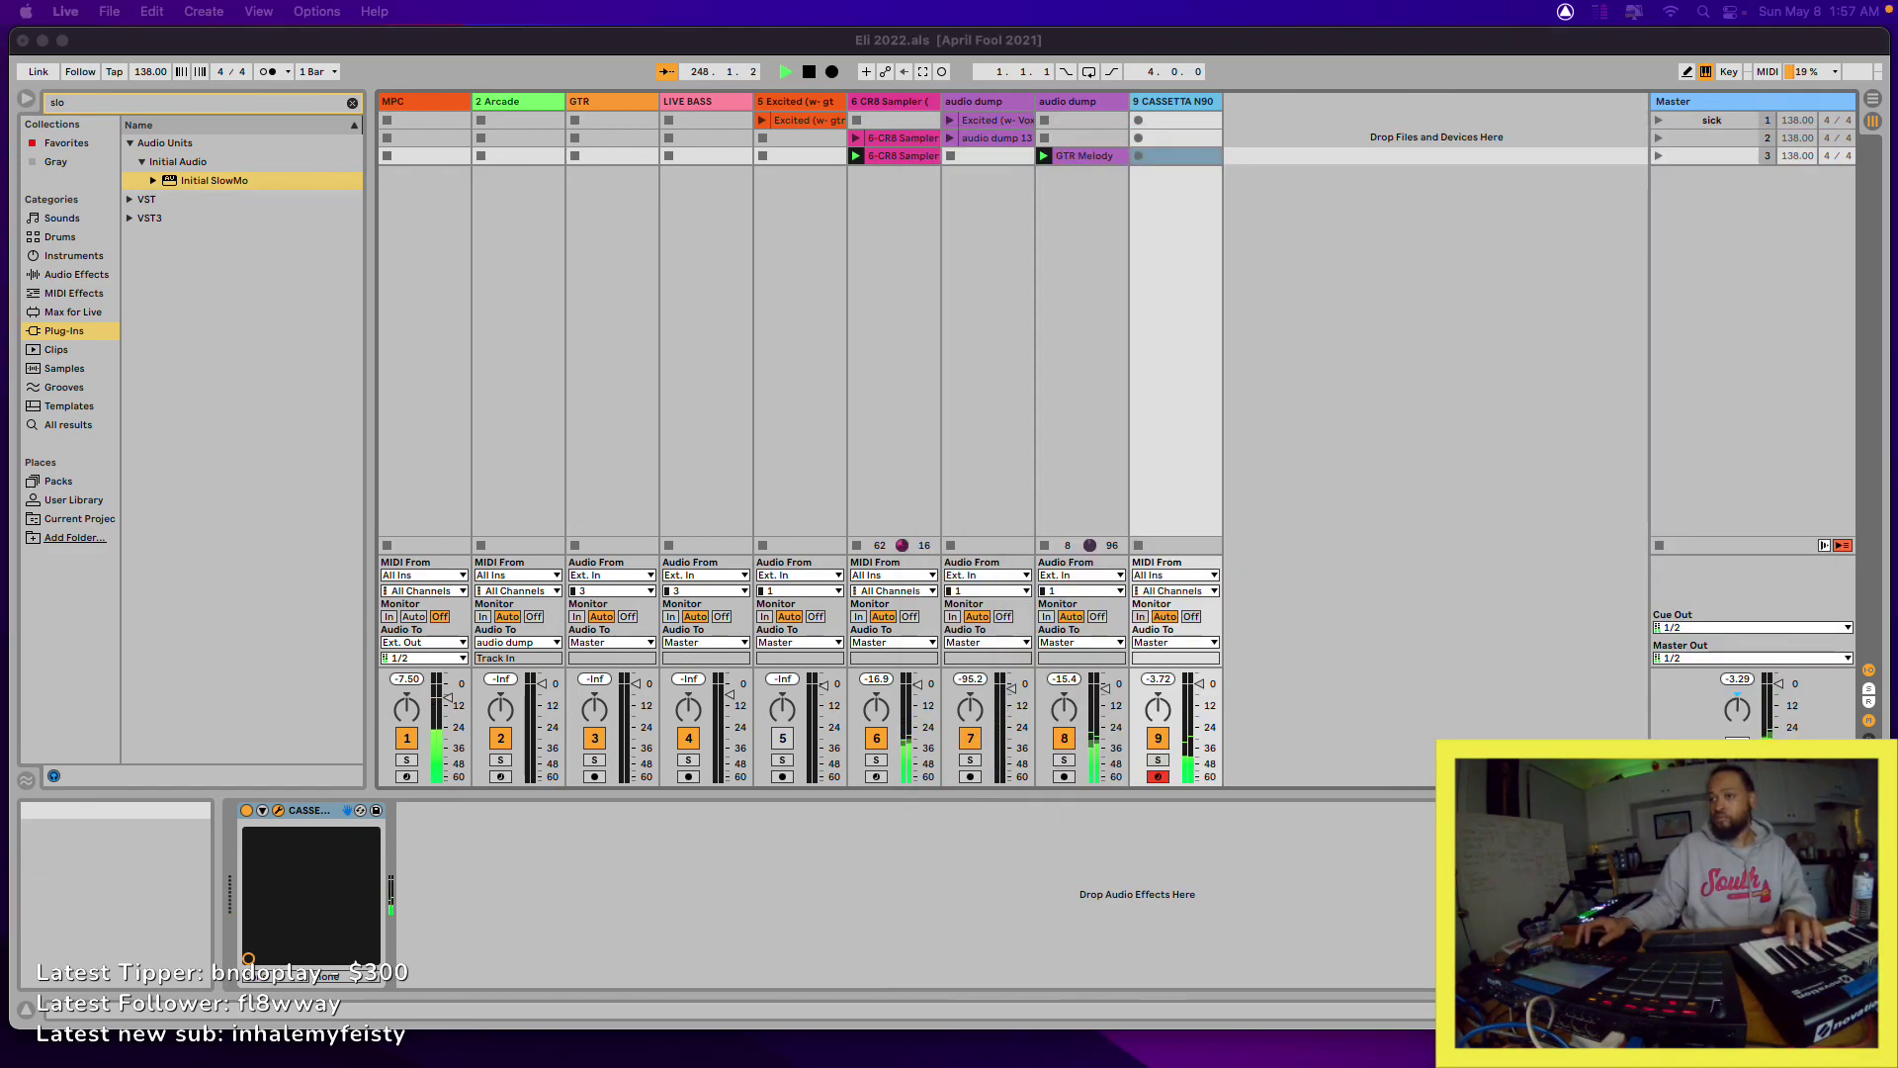